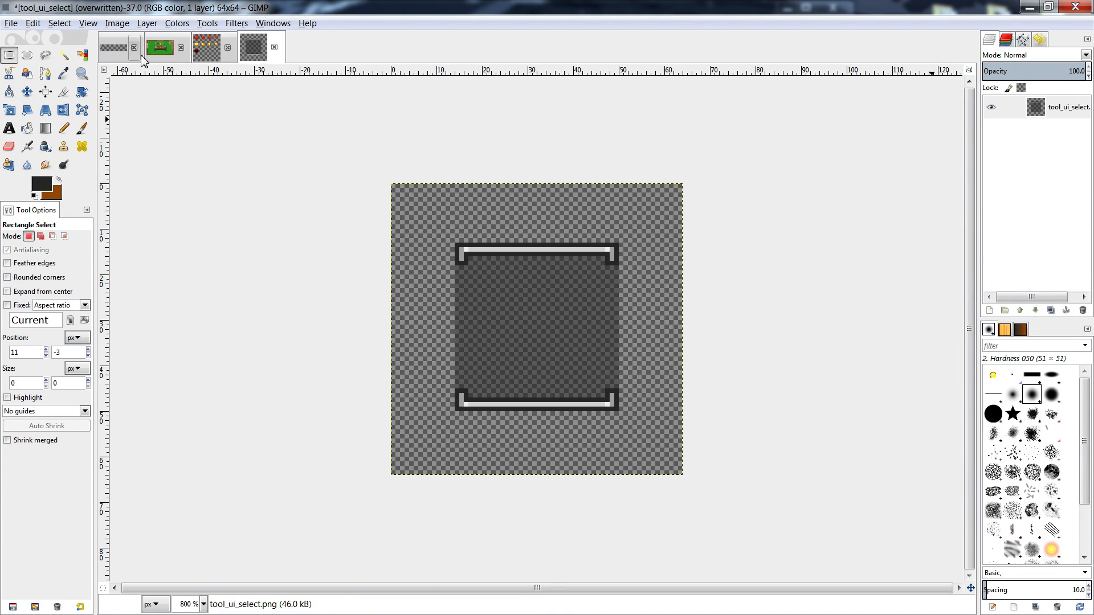
# - Switch to the Unity editor and run the level in play mode
pyautogui.click(121, 52)
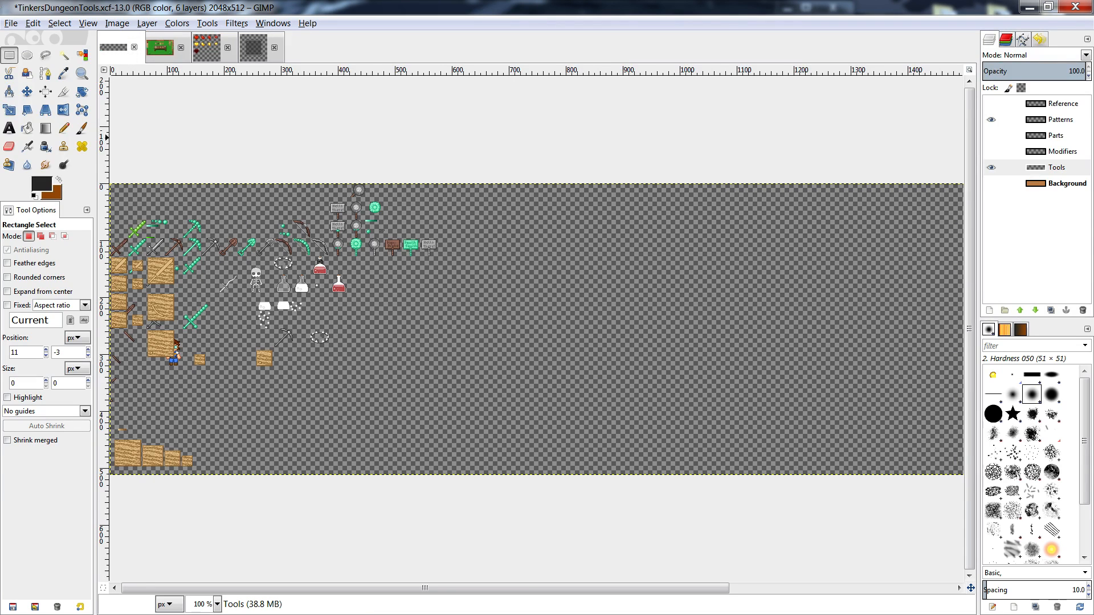
pyautogui.hotkey('alt', 'Tab')
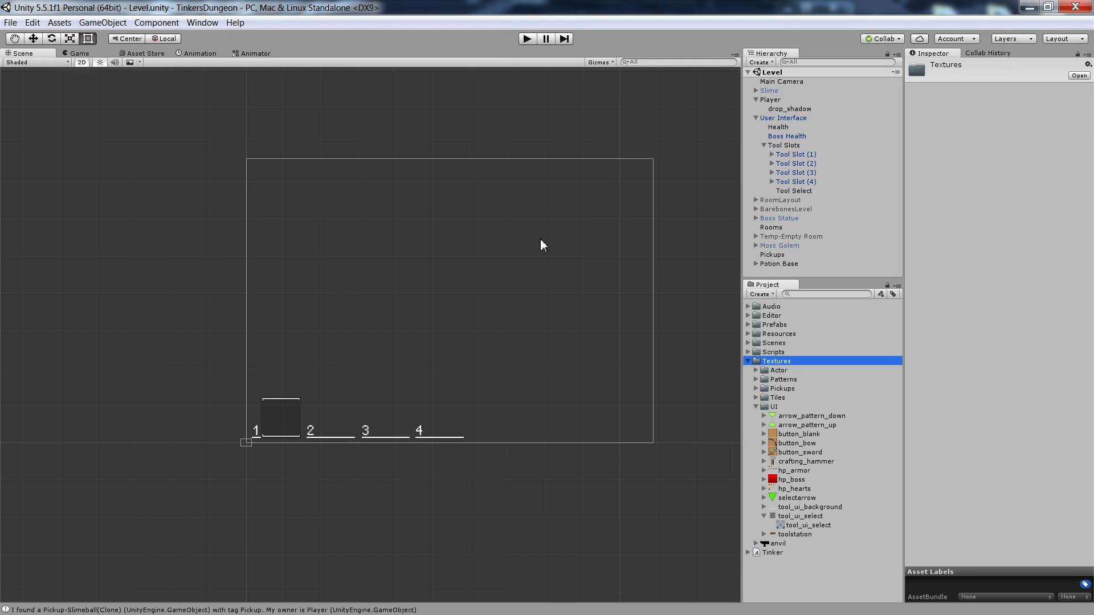
pyautogui.click(528, 40)
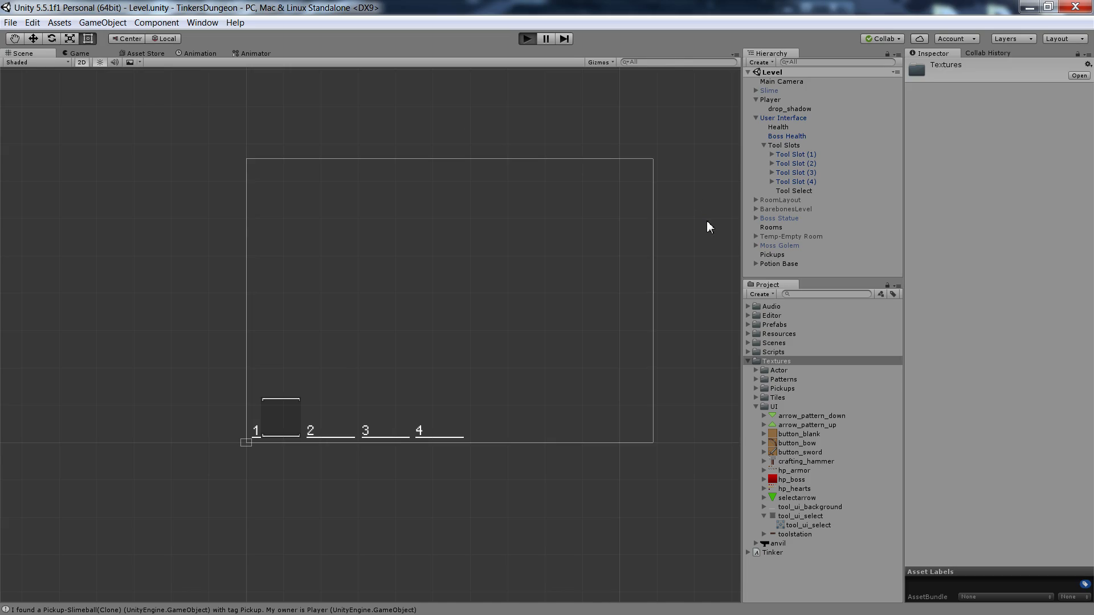
# - Move the player up to the skeleton and fight it with the broadsword from tool slot 1
pyautogui.press('w')
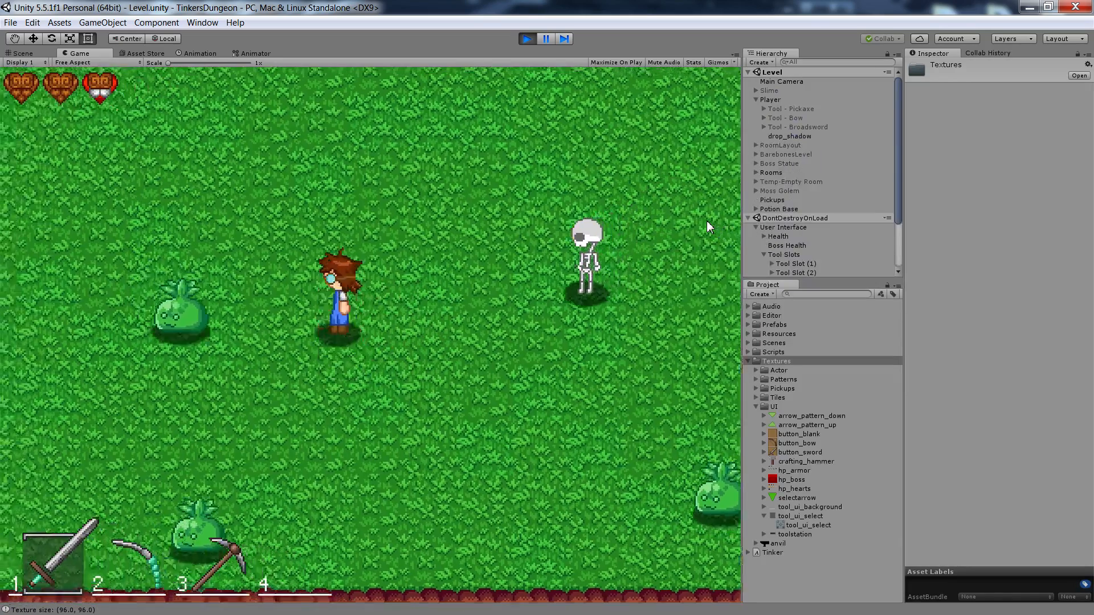
pyautogui.press('d')
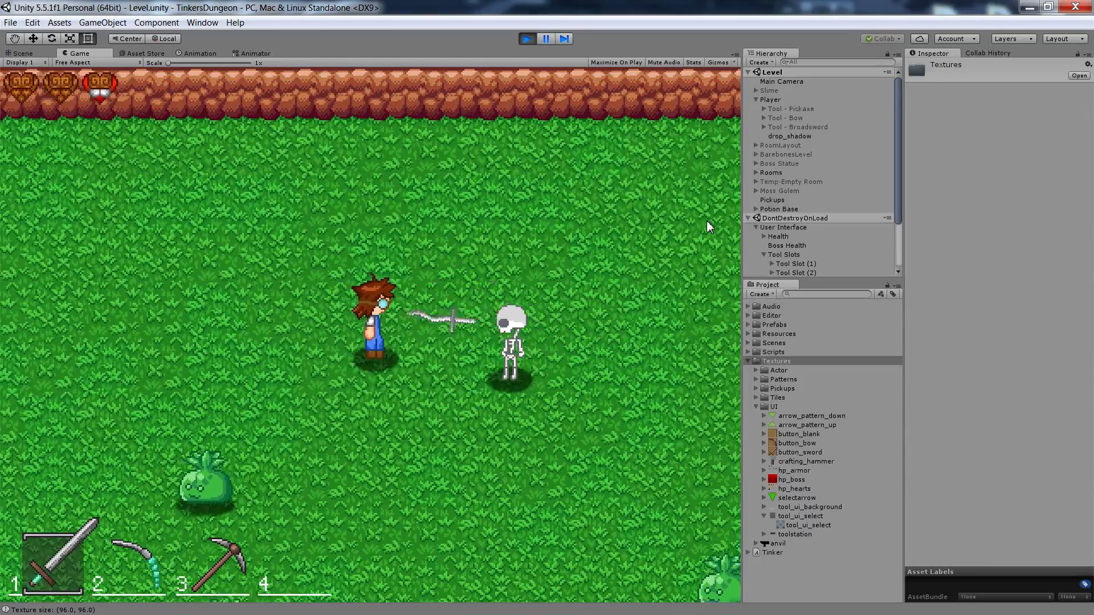
pyautogui.press('a')
pyautogui.press('w')
pyautogui.press('a')
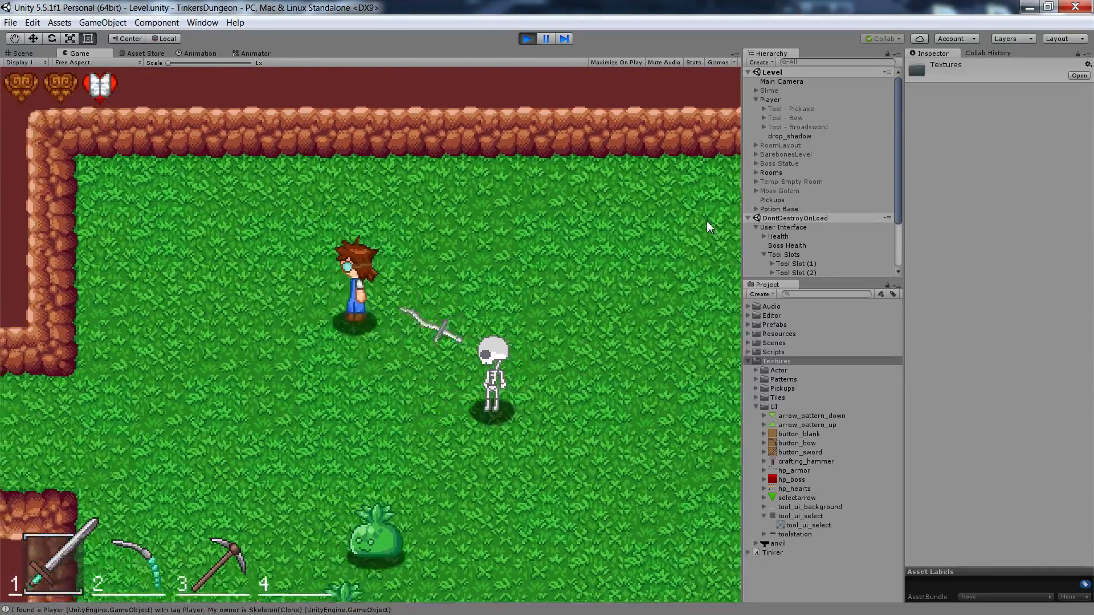
pyautogui.press('s')
pyautogui.press('d')
pyautogui.press('space')
pyautogui.press('a')
pyautogui.press('a')
pyautogui.press('w')
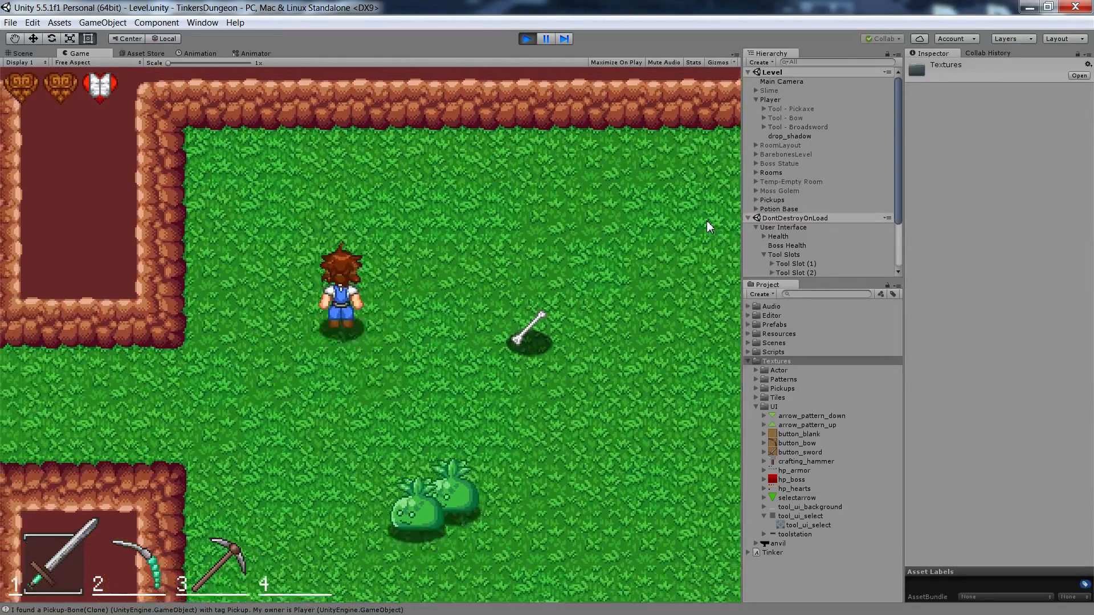
# - Attack the two slimes near the bone pickup with the broadsword
pyautogui.press('s')
pyautogui.press('a')
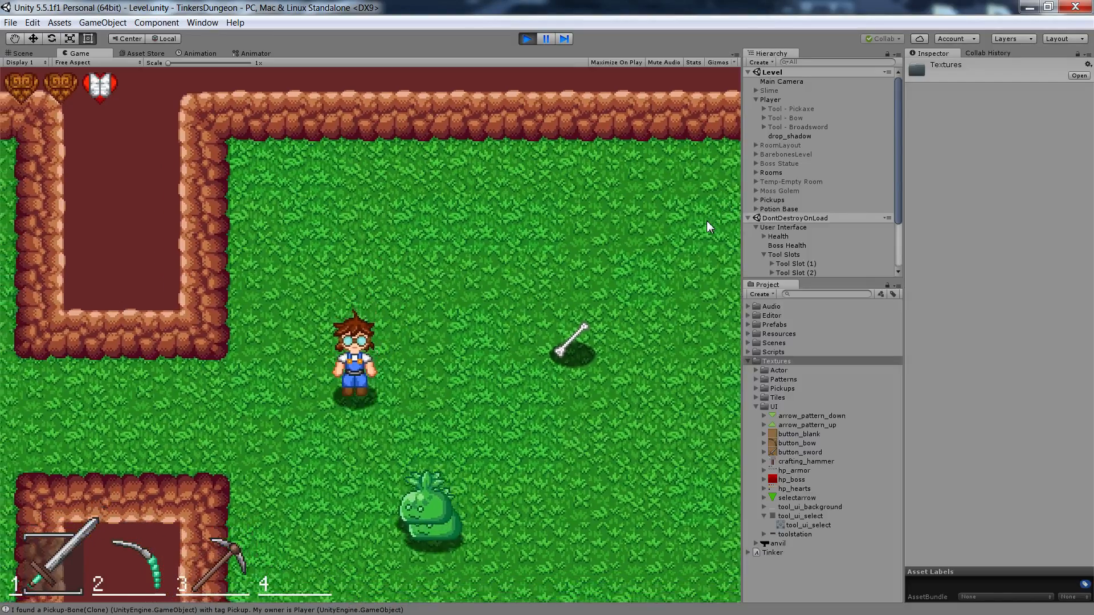
pyautogui.press('d')
pyautogui.press('space')
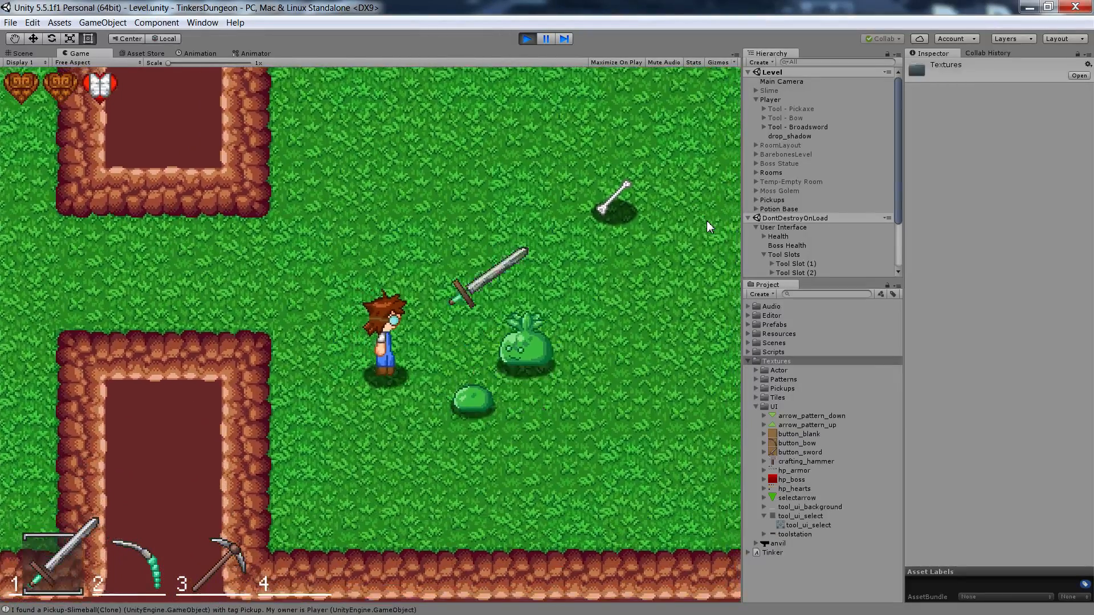
pyautogui.press('d')
pyautogui.press('w')
pyautogui.press('d')
pyautogui.press('space')
pyautogui.press('a')
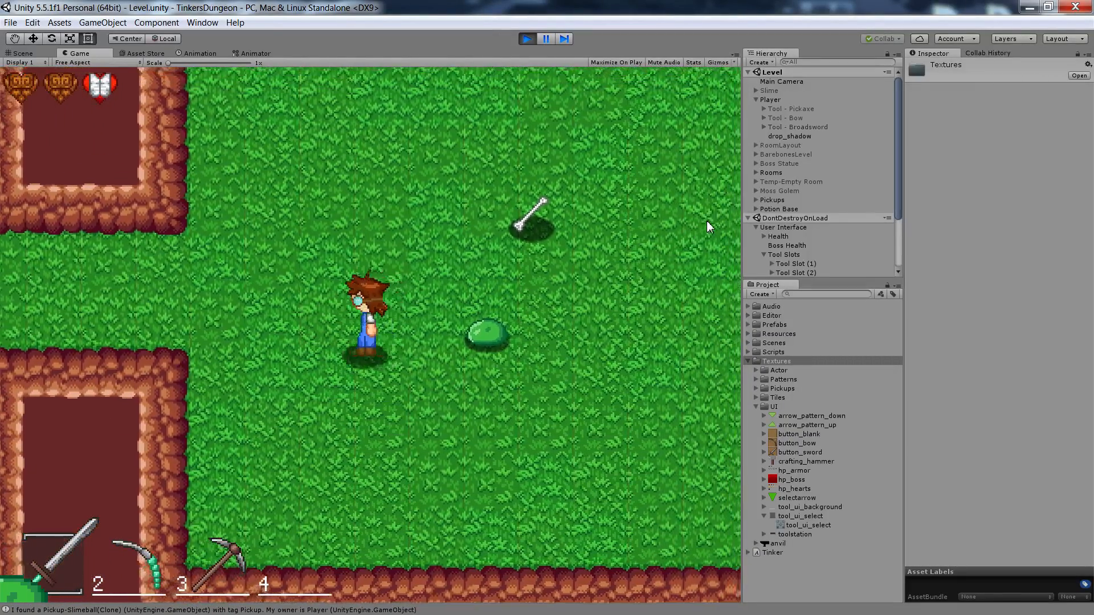
# - Walk the player past the bone and slimeball pickups toward the remaining slime
pyautogui.press('w')
pyautogui.press('d')
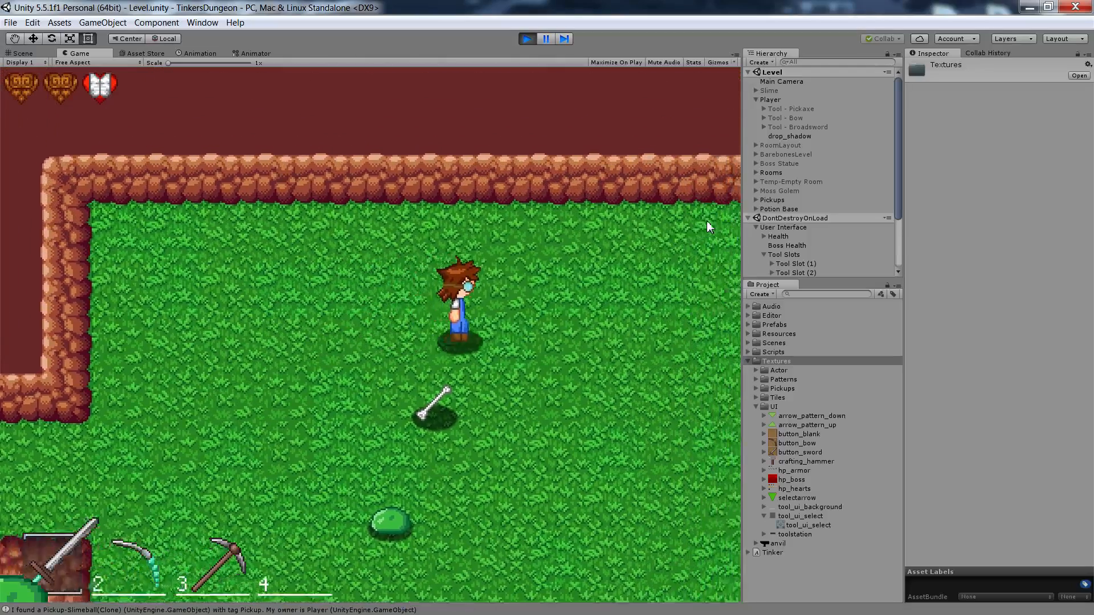
pyautogui.press('s')
pyautogui.press('a')
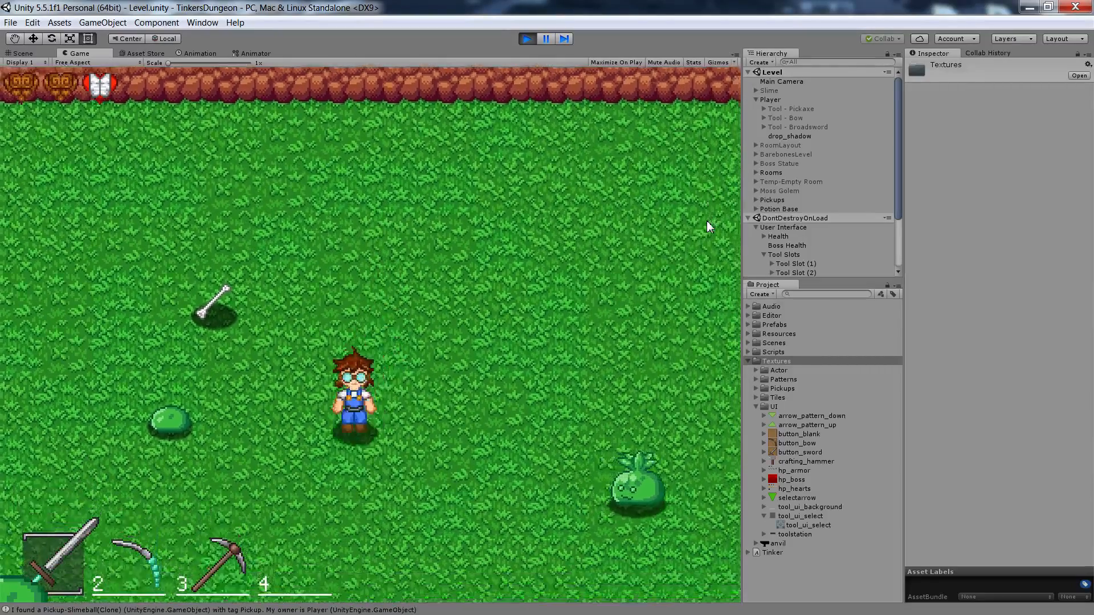
pyautogui.press('d')
pyautogui.press('a')
pyautogui.press('d')
# - Select the bow in tool slot 2 and shoot arrows at the slime to test it
pyautogui.press('2')
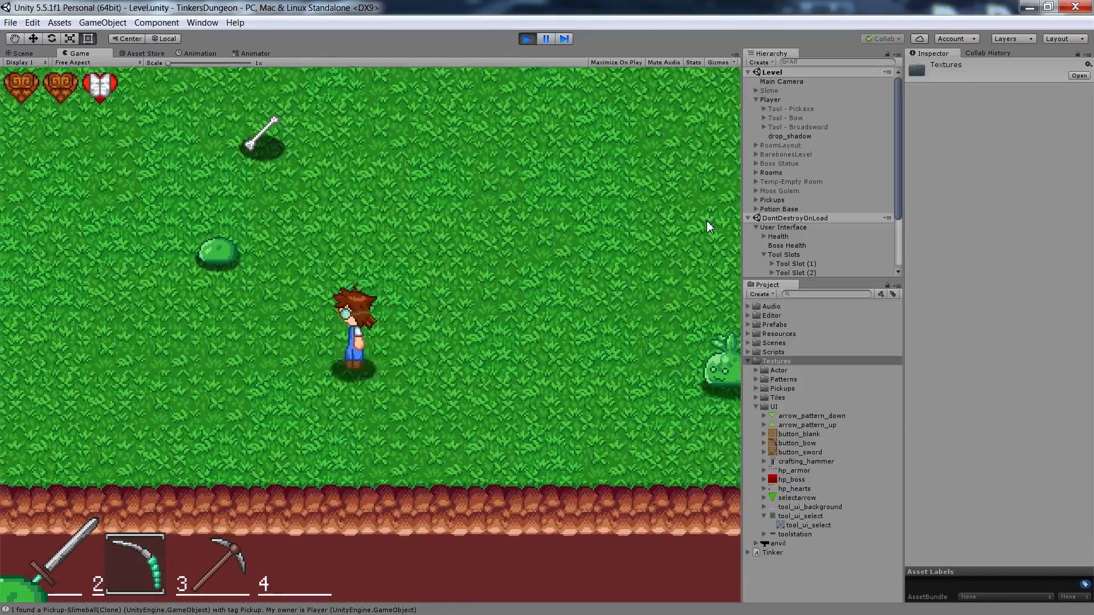
pyautogui.press('d')
pyautogui.press('s')
pyautogui.press('d')
pyautogui.press('space')
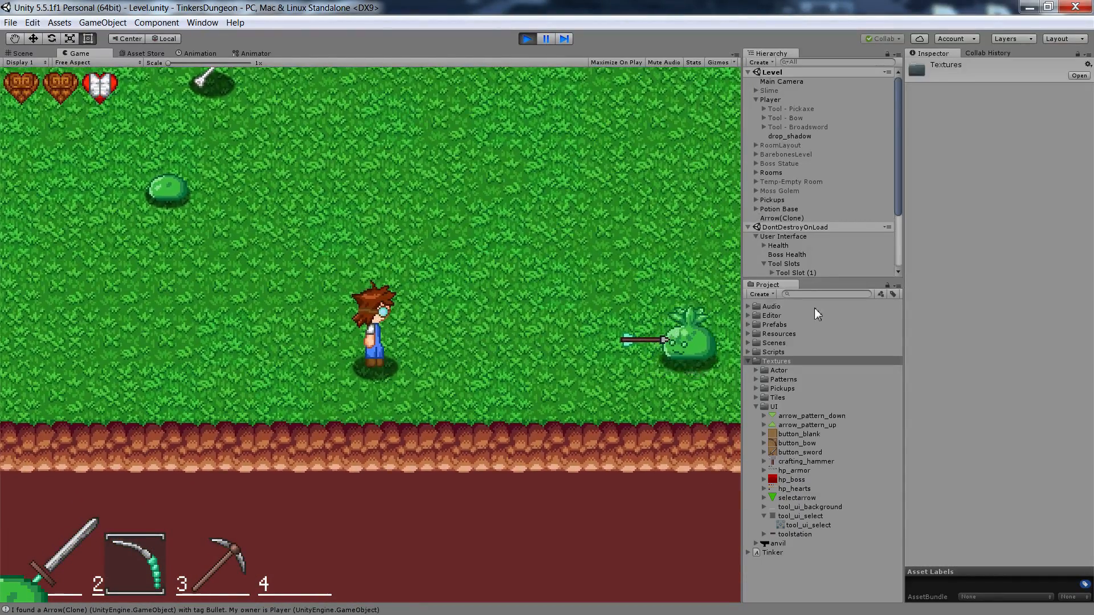
pyautogui.press('space')
pyautogui.press('space')
pyautogui.press('space')
pyautogui.press('space')
# - Reposition the player and fire another volley of arrows at the approaching slime
pyautogui.press('w')
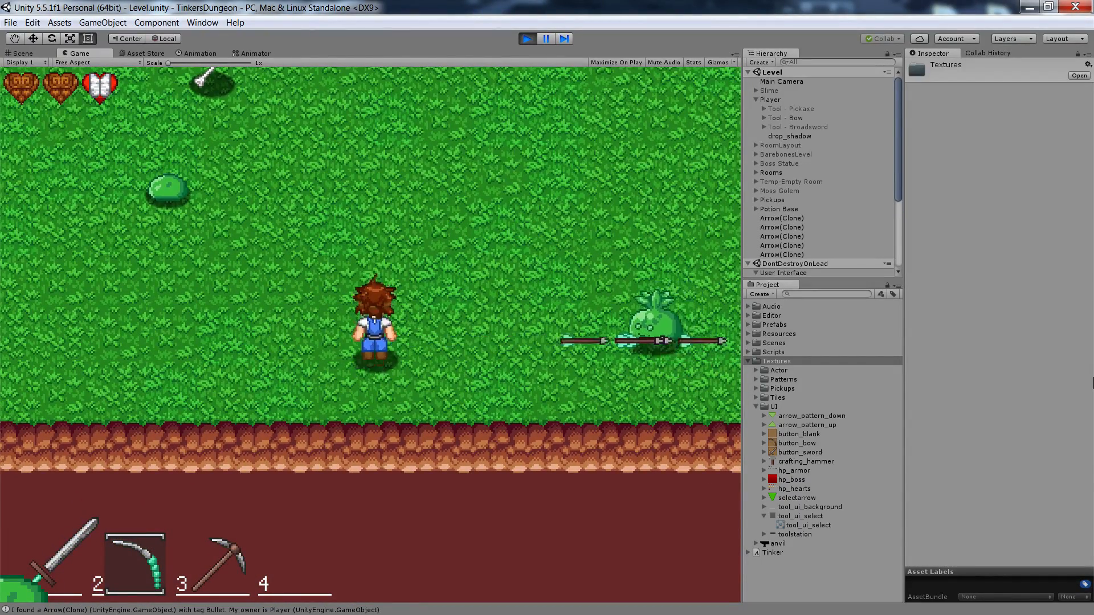
pyautogui.press('a')
pyautogui.press('d')
pyautogui.press('space')
pyautogui.press('space')
pyautogui.press('space')
pyautogui.press('space')
pyautogui.press('a')
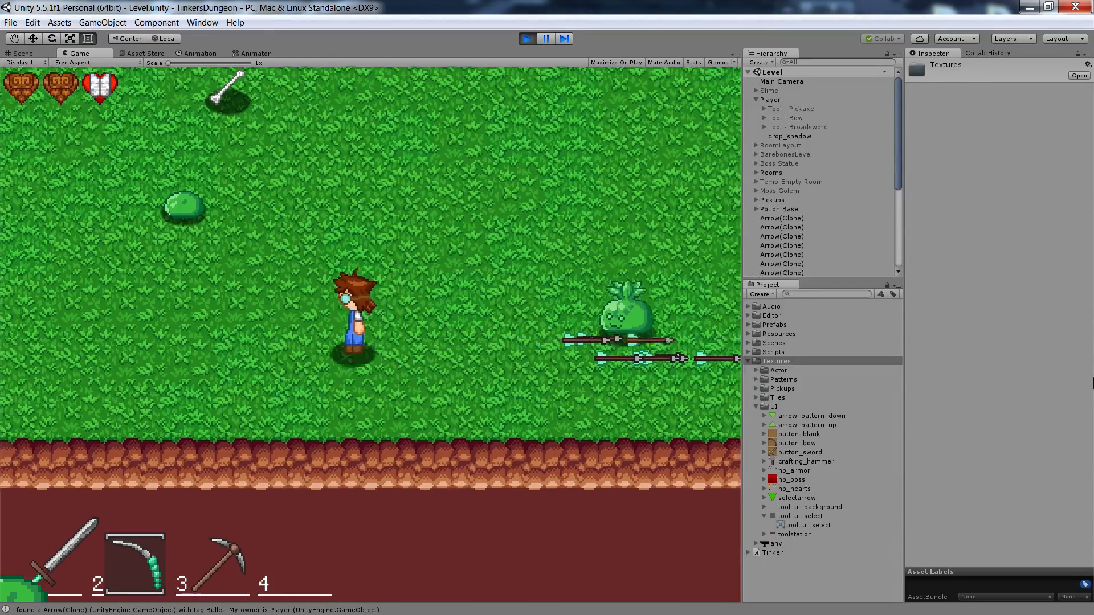
pyautogui.press('w')
pyautogui.press('d')
pyautogui.press('space')
# - Select the pickaxe in tool slot 3 and strike the slime with it
pyautogui.press('3')
pyautogui.press('s')
pyautogui.press('d')
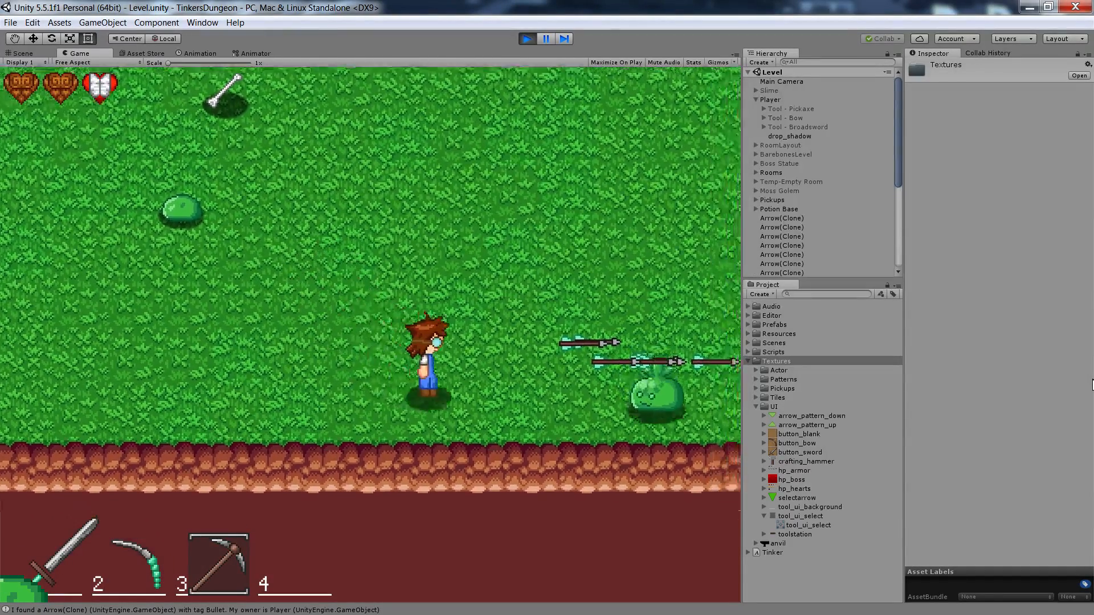
pyautogui.press('space')
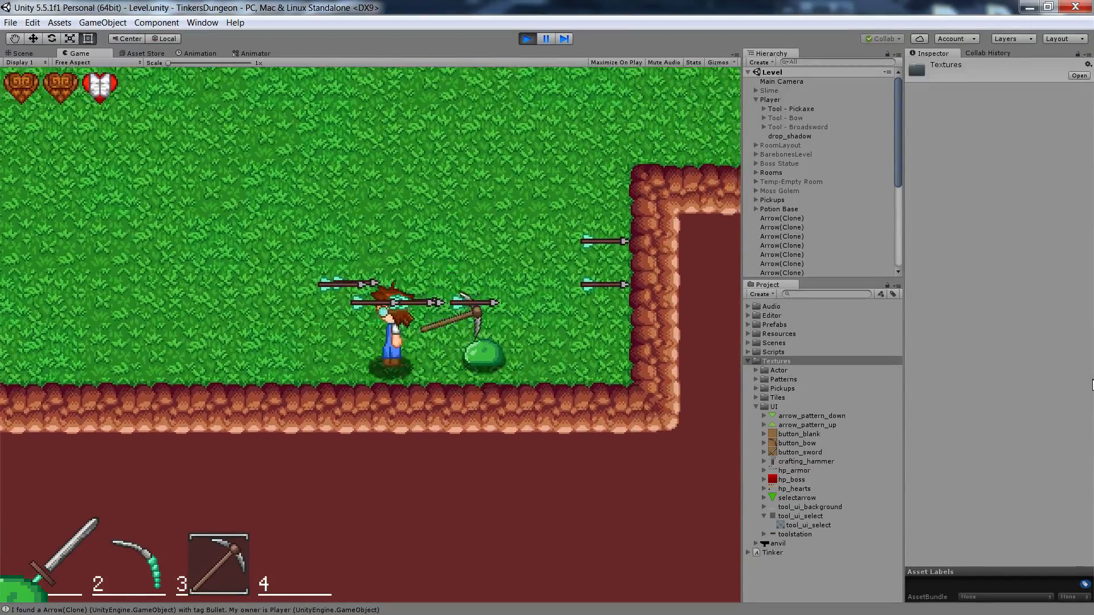
# - Walk through the connected rooms to the western wall and back to the eastern room to check the level
pyautogui.press('w')
pyautogui.press('a')
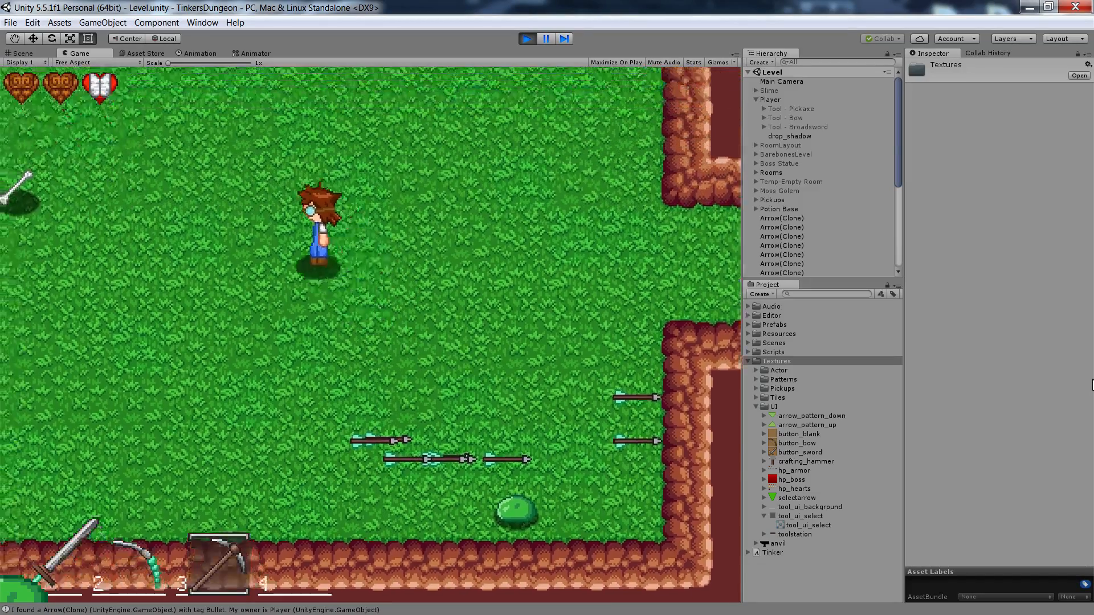
pyautogui.press('a')
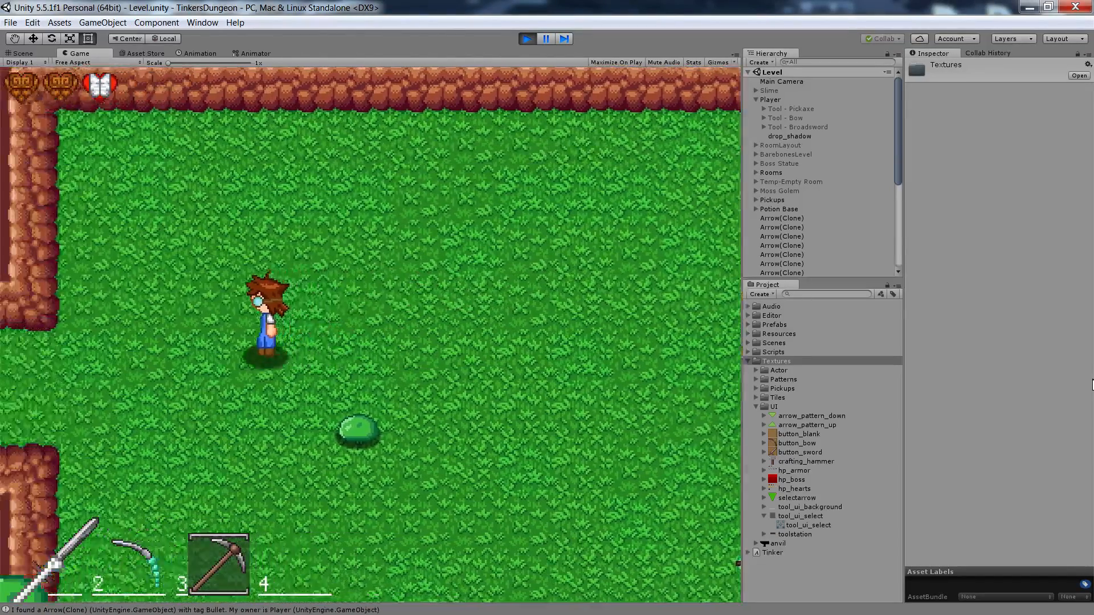
pyautogui.press('a')
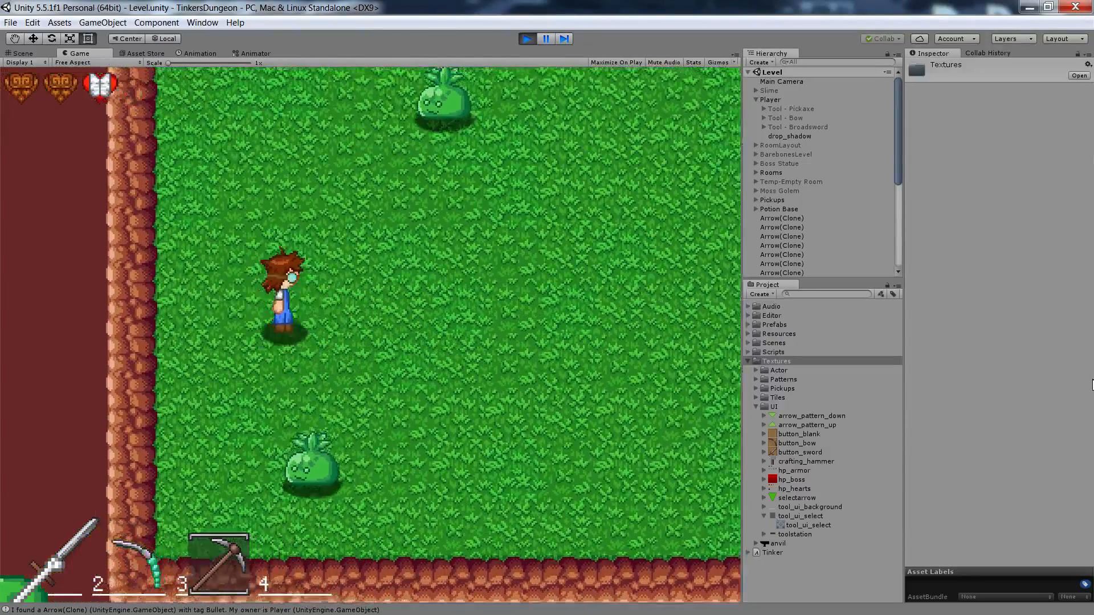
pyautogui.press('d')
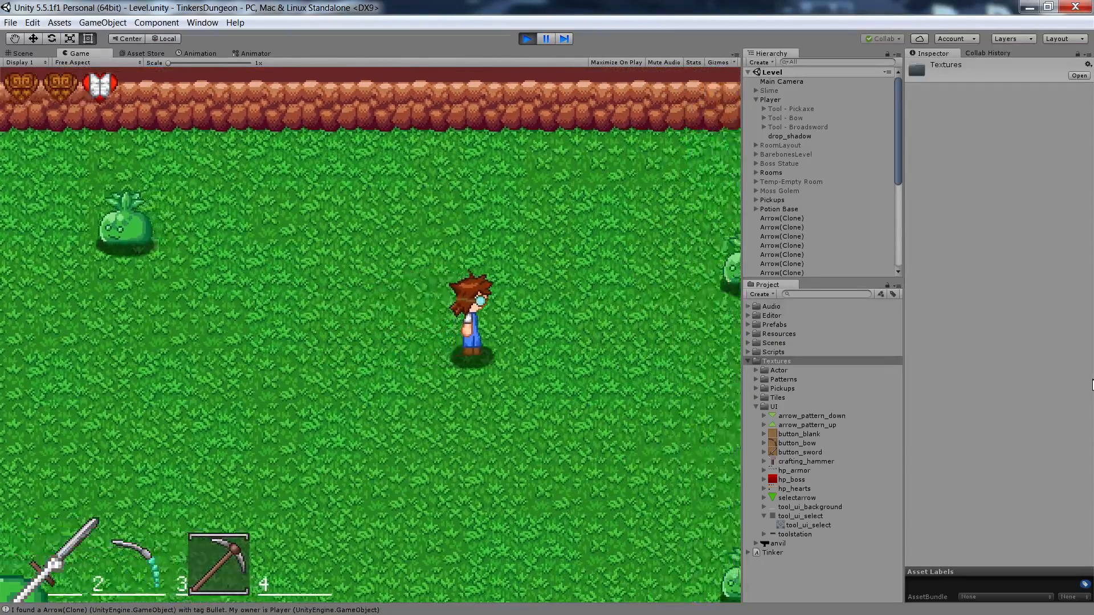
pyautogui.press('d')
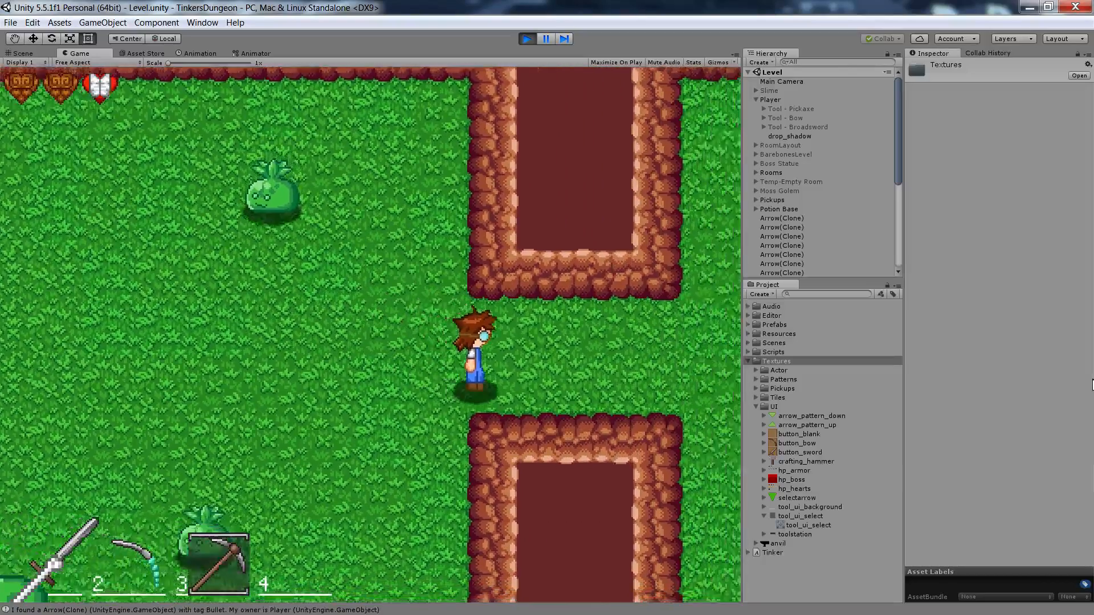
pyautogui.press('d')
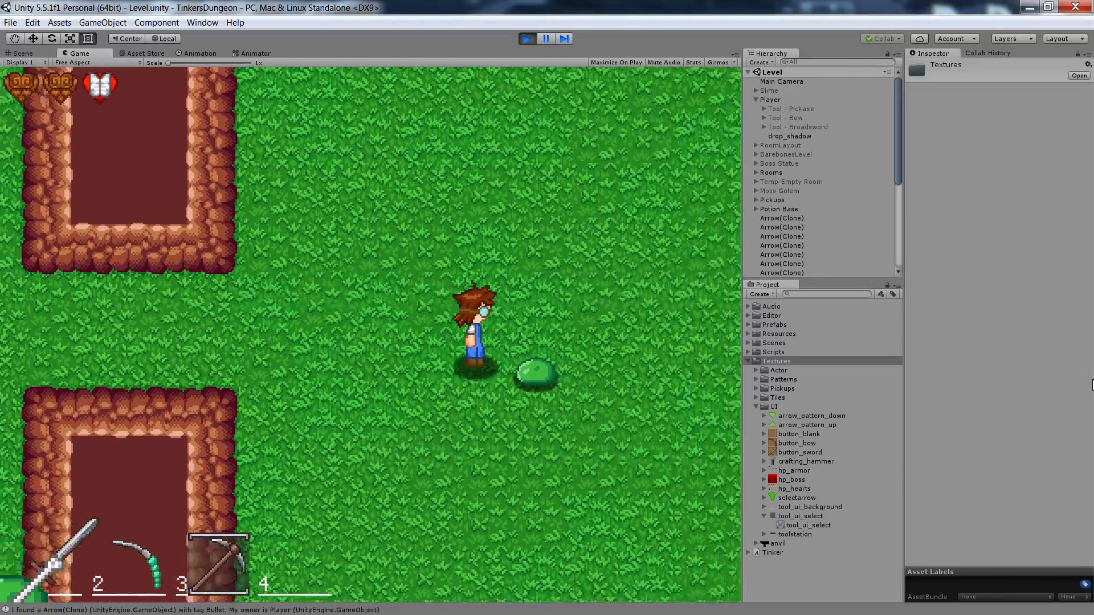
pyautogui.press('d')
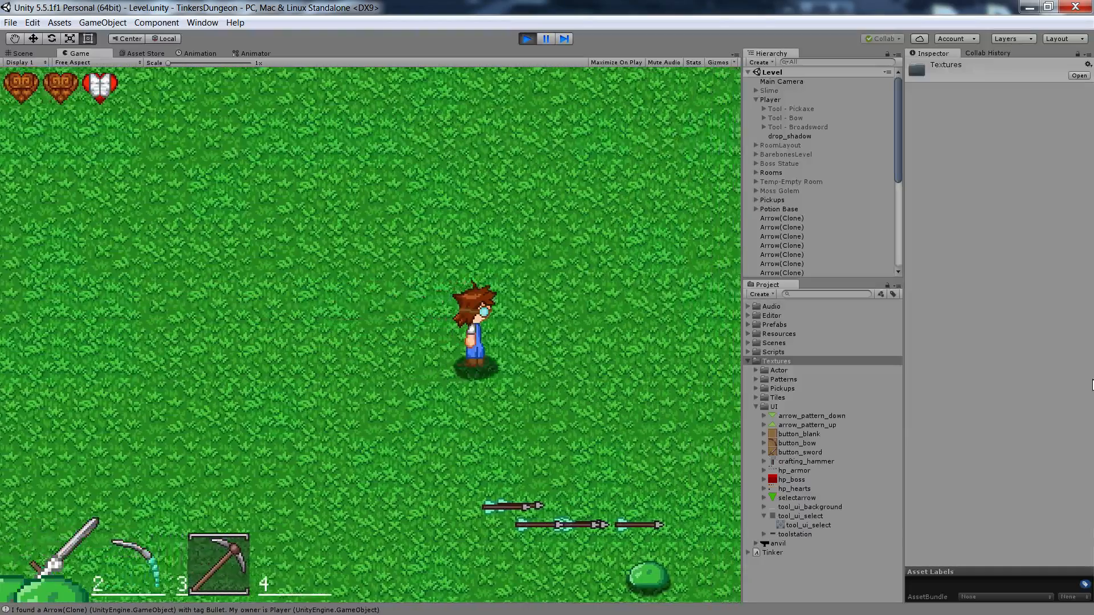
pyautogui.press('d')
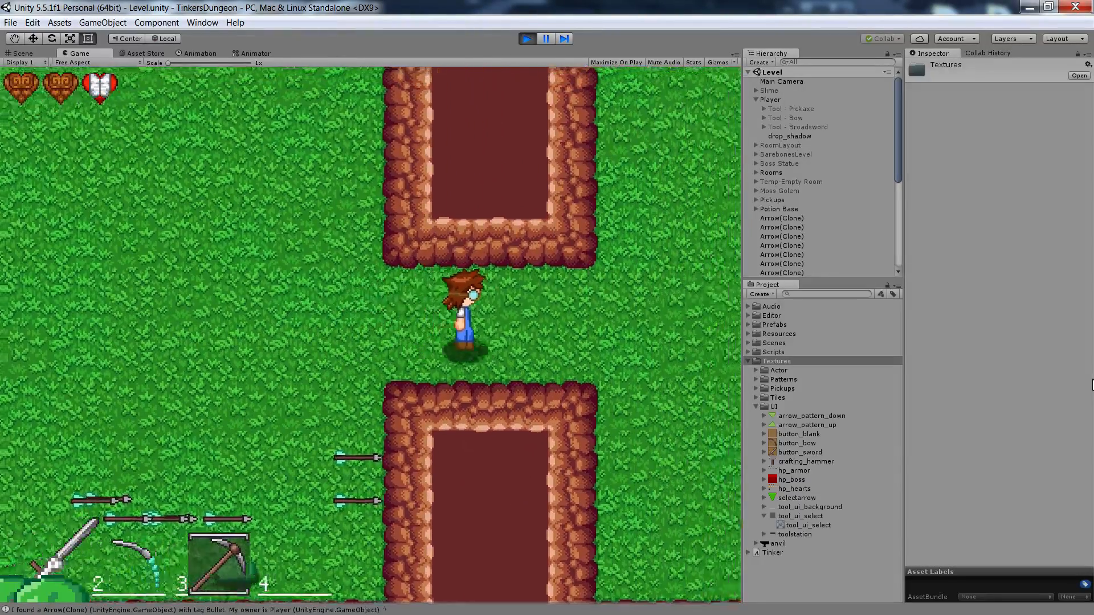
pyautogui.press('d')
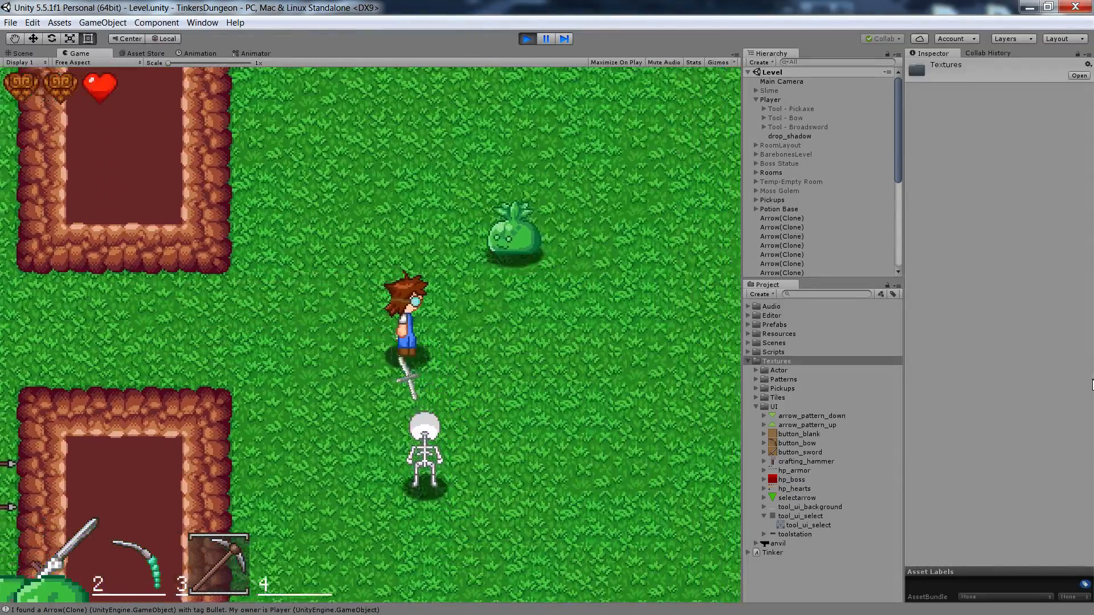
# - Move the player around the eastern room with the skeleton chasing to test its sword attacks on the hearts
pyautogui.press('w')
pyautogui.press('w')
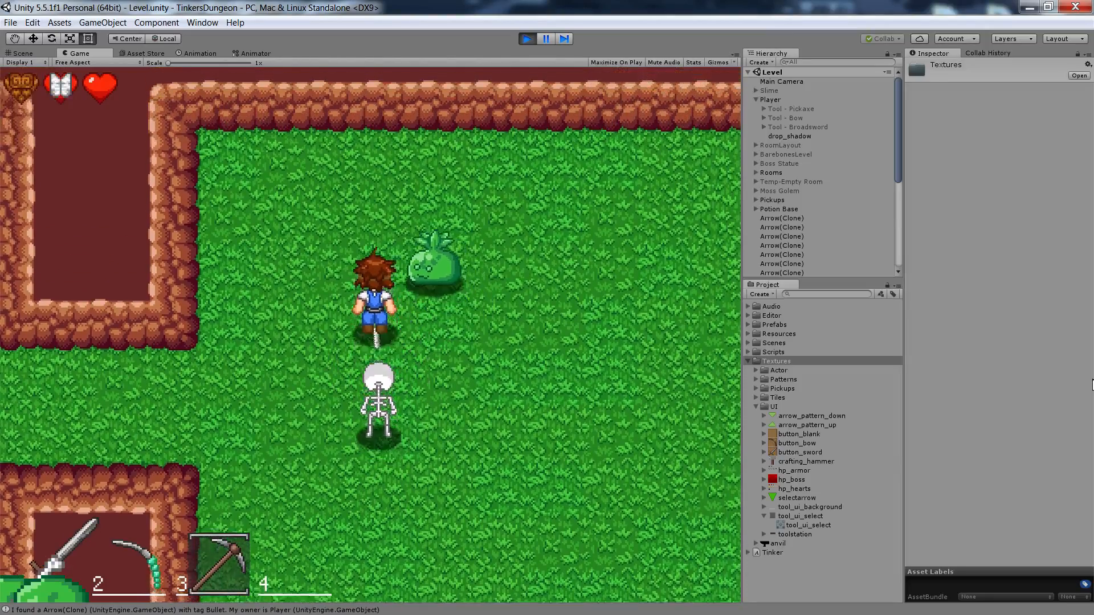
pyautogui.press('d')
pyautogui.press('s')
pyautogui.press('d')
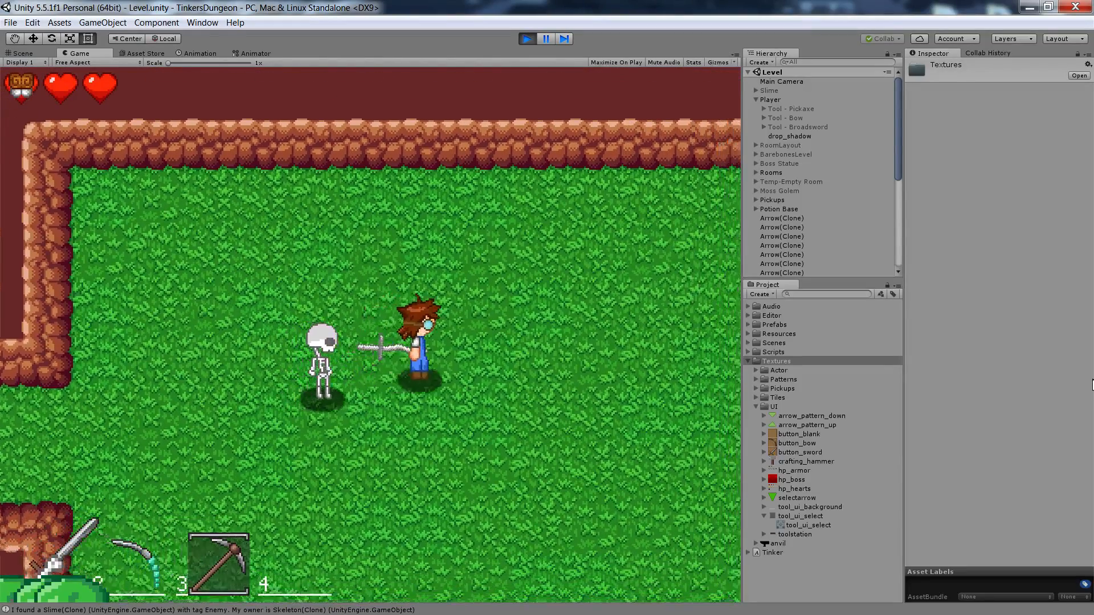
pyautogui.press('s')
pyautogui.press('d')
# - Show the game statistics overlay and examine the frame rate while moving the player around the skeleton and slimes
pyautogui.click(697, 63)
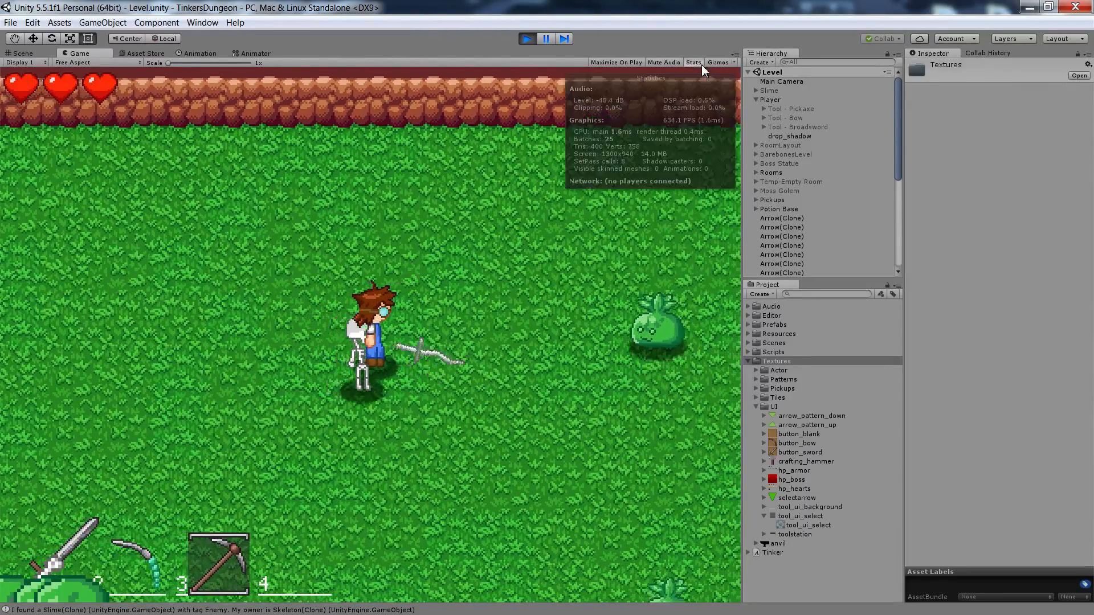
pyautogui.press('d')
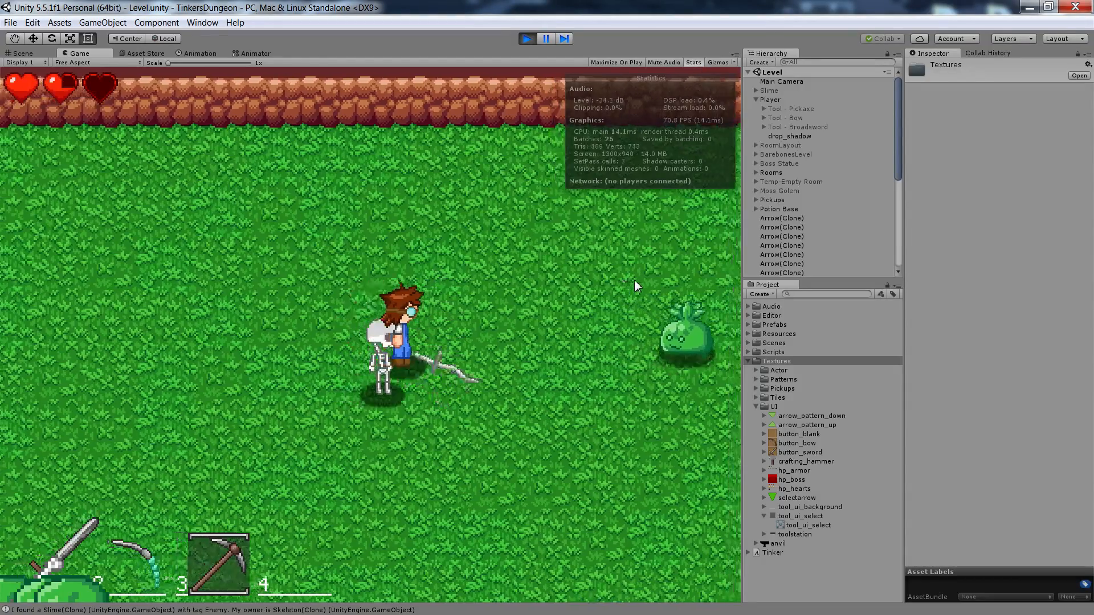
pyautogui.press('s')
pyautogui.press('d')
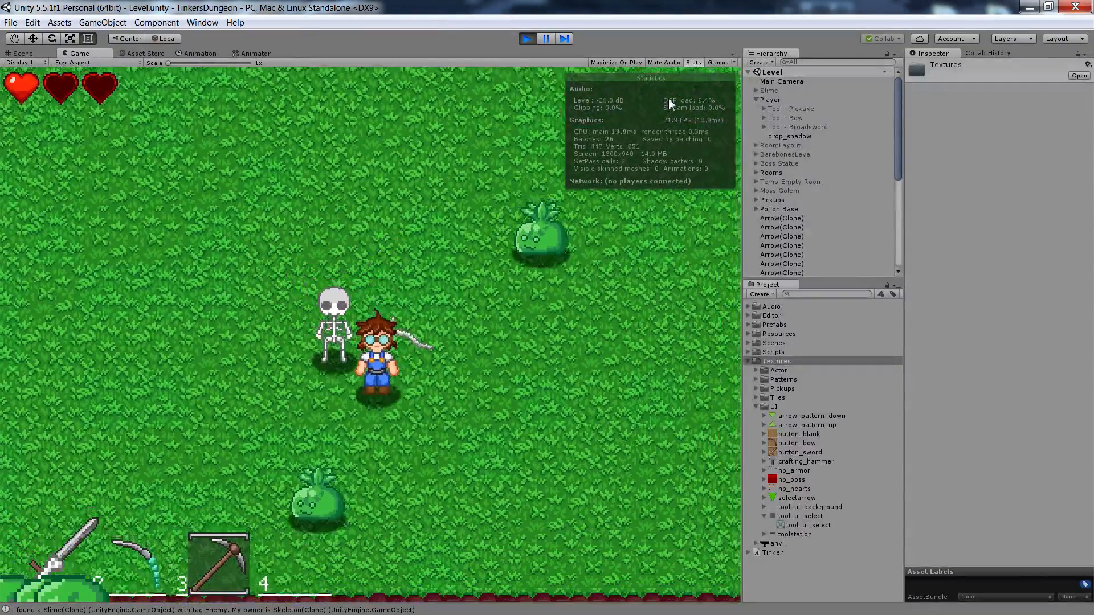
pyautogui.press('w')
pyautogui.press('a')
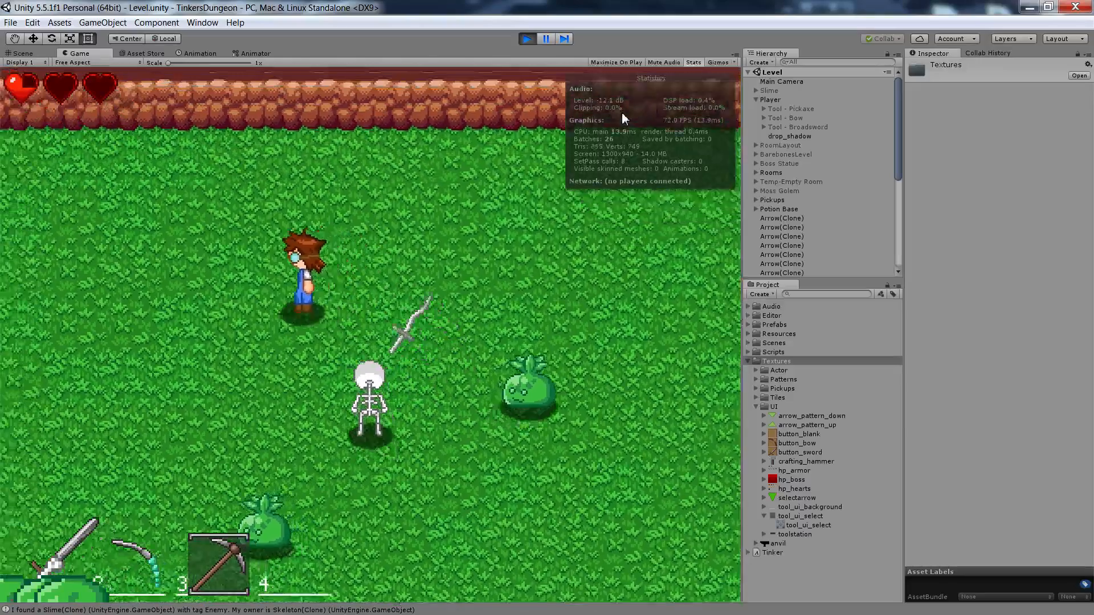
pyautogui.press('s')
pyautogui.press('w')
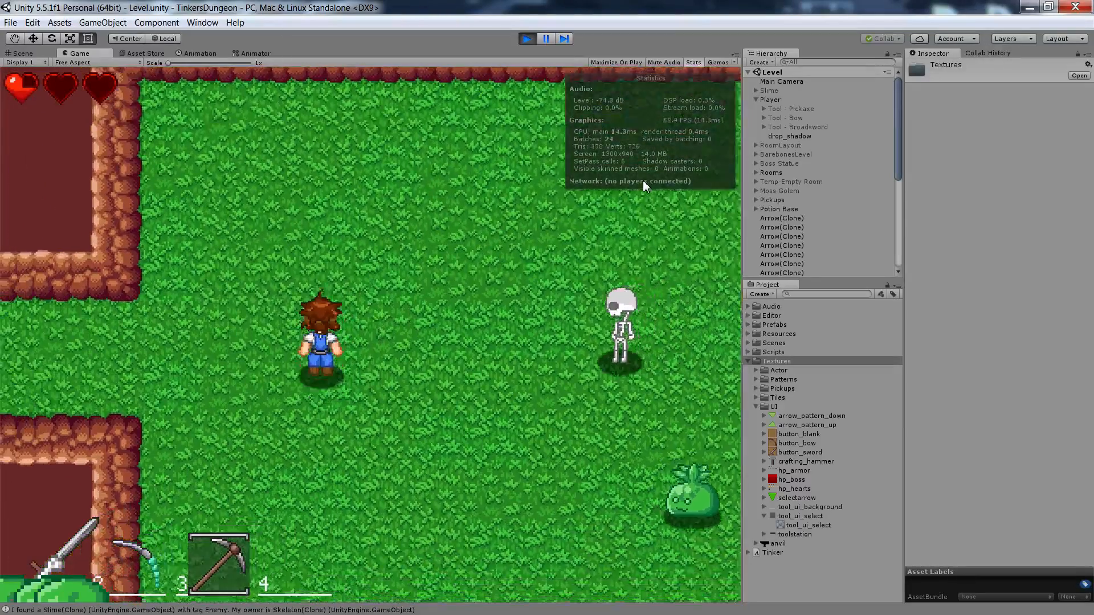
pyautogui.press('a')
pyautogui.press('s')
pyautogui.press('d')
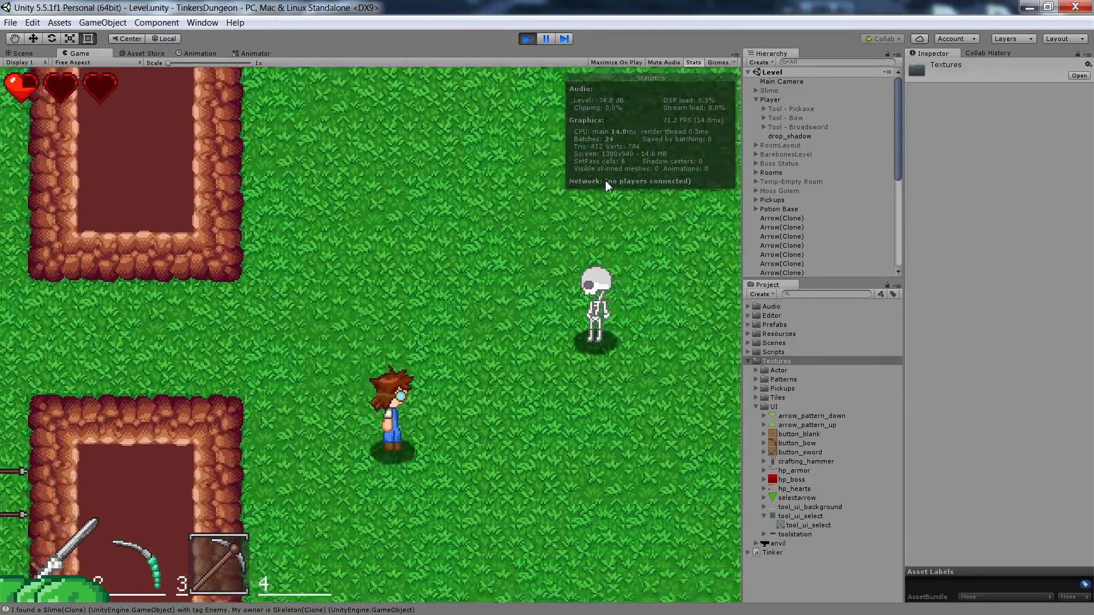
# - Lead the skeleton around the grass room between its walls while watching the frame rate in the statistics overlay
pyautogui.press('w')
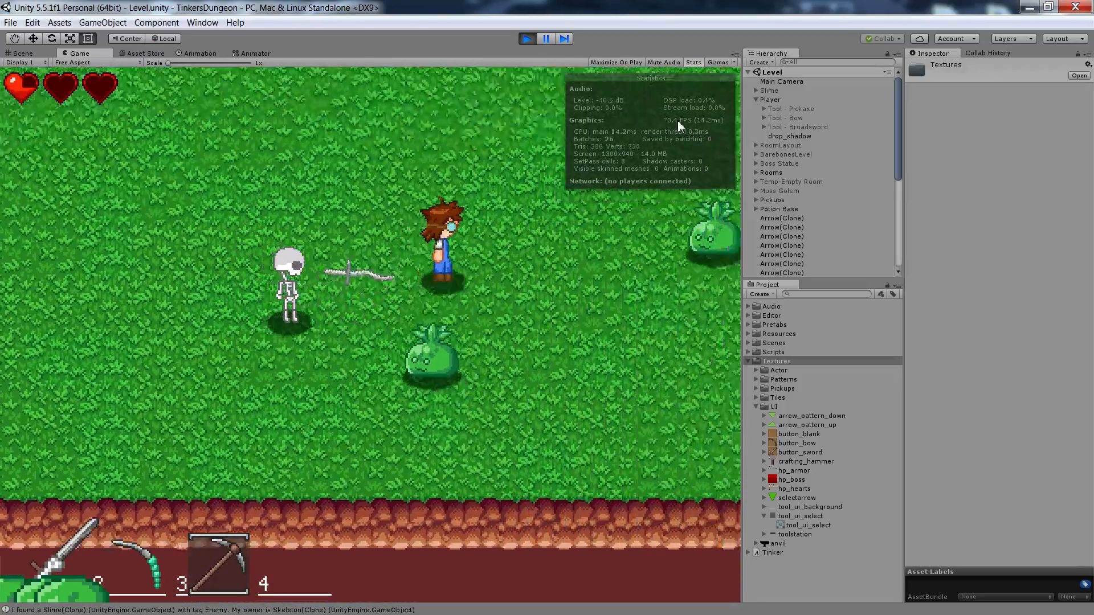
pyautogui.press('a')
pyautogui.press('s')
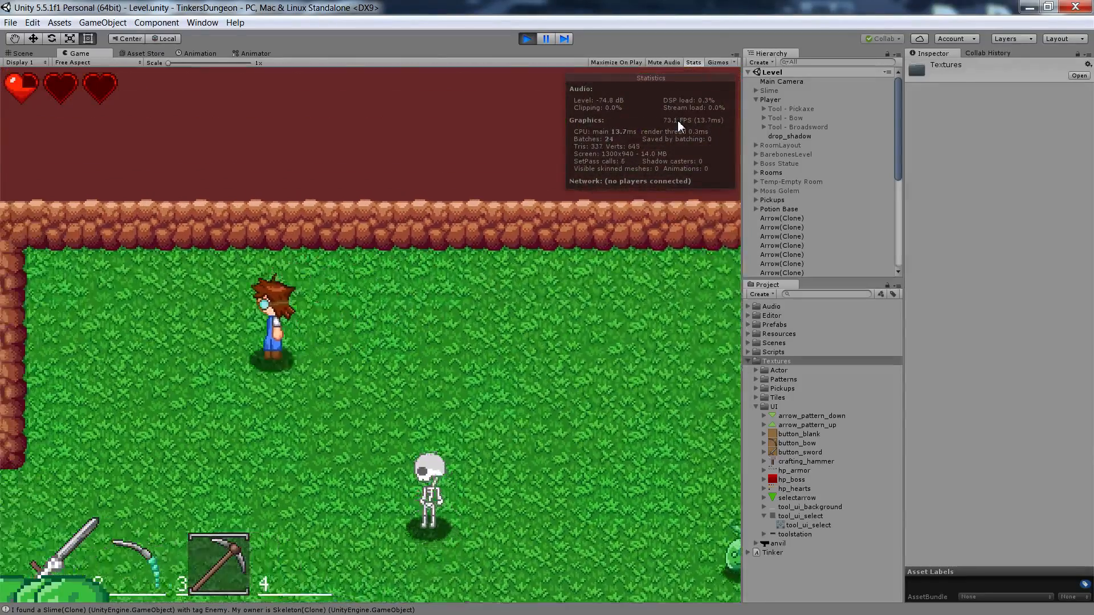
pyautogui.press('d')
pyautogui.press('s')
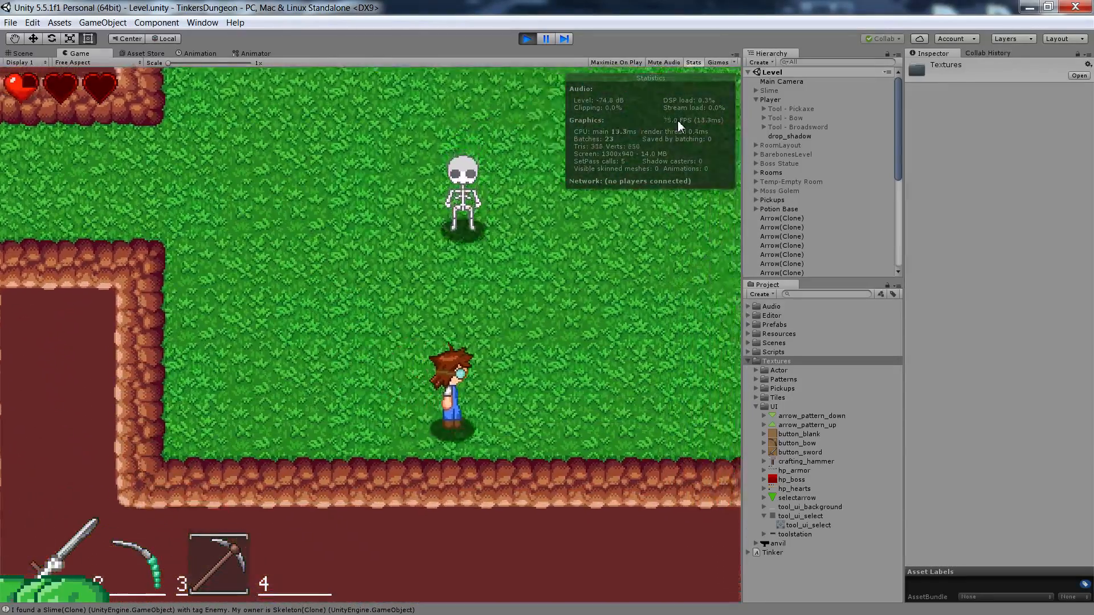
pyautogui.press('w')
pyautogui.press('s')
pyautogui.press('d')
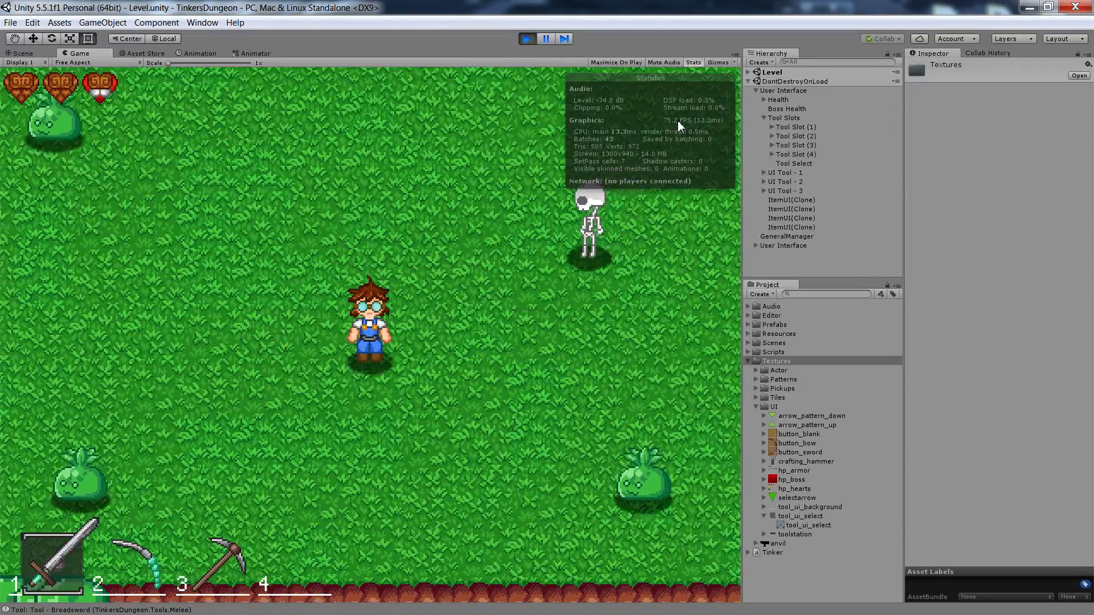
# - Walk the player around the skeleton while switching through tool slots 3, 2 and 1 to test the slot highlight
pyautogui.press('a')
pyautogui.press('w')
pyautogui.press('d')
pyautogui.press('s')
pyautogui.press('a')
pyautogui.press('3')
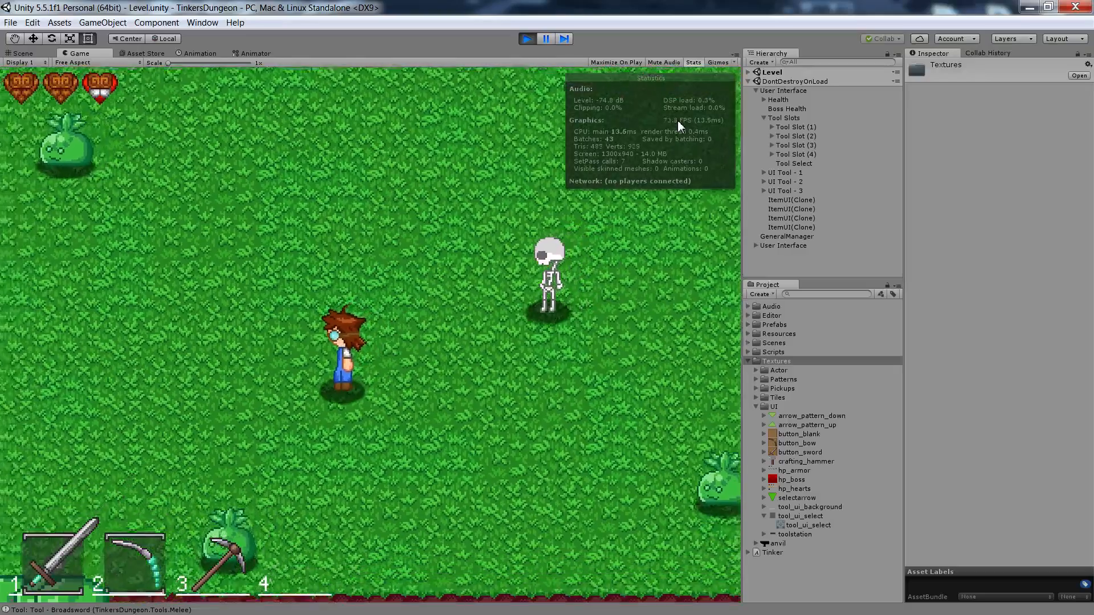
pyautogui.press('w')
pyautogui.press('2')
pyautogui.press('w')
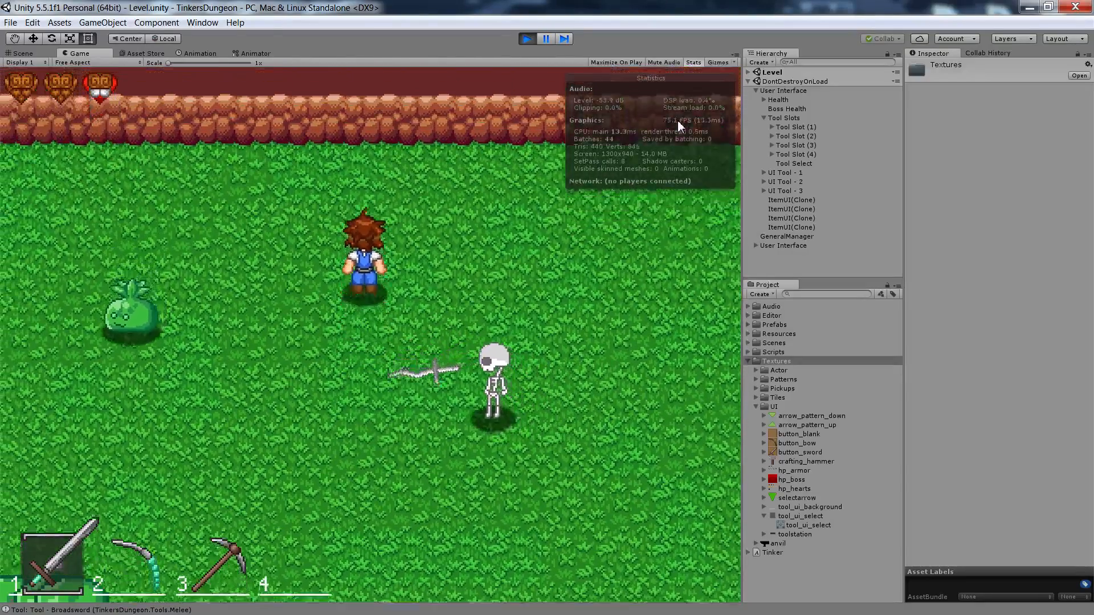
pyautogui.press('d')
pyautogui.press('1')
# - Move the player back past the skeleton toward the slimes and end the play-test
pyautogui.press('s')
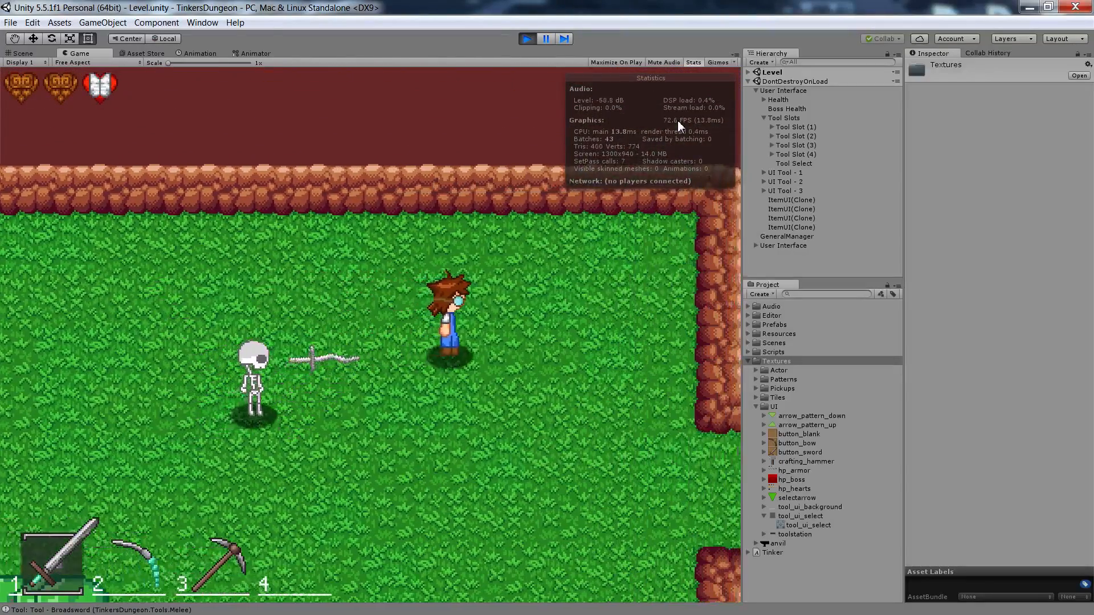
pyautogui.press('a')
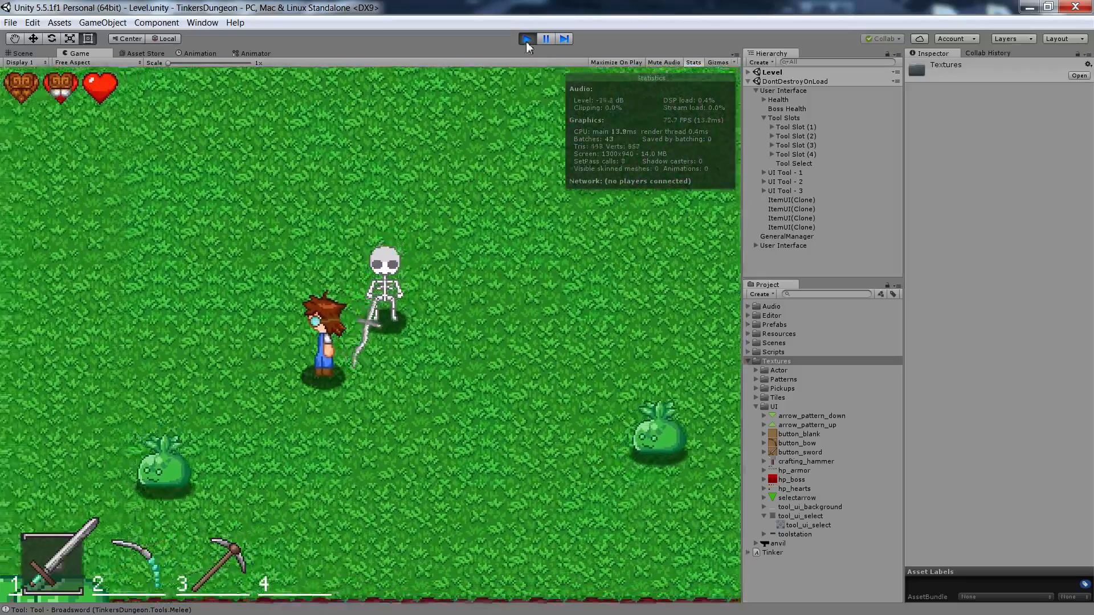
pyautogui.click(527, 38)
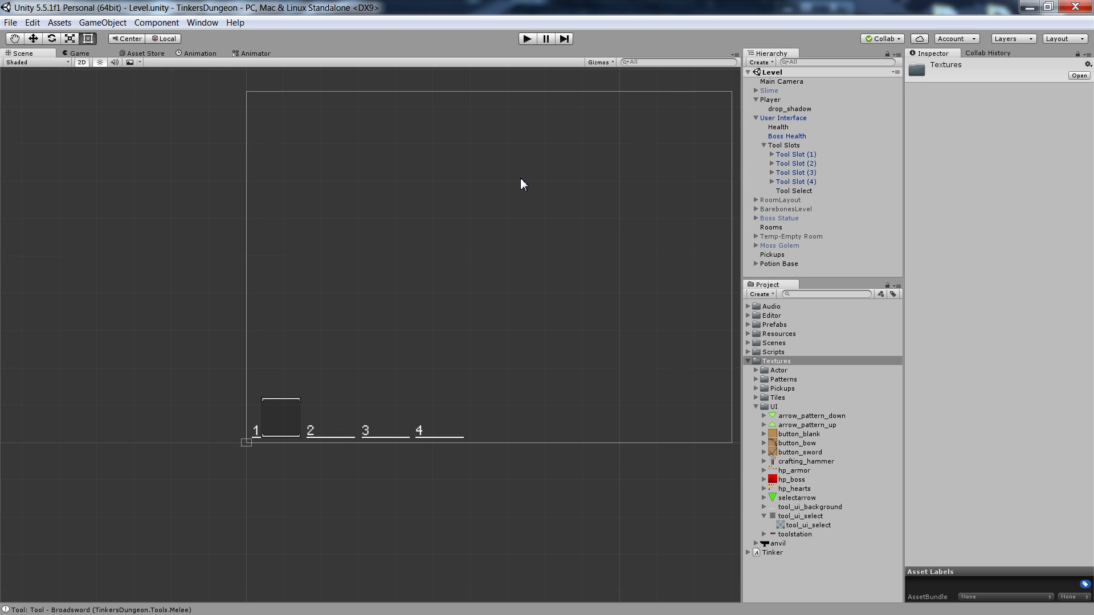
# - Switch to the TinkersDungeonTools image in GIMP, hide the Patterns layer and make the Tools layer active
pyautogui.click(1029, 9)
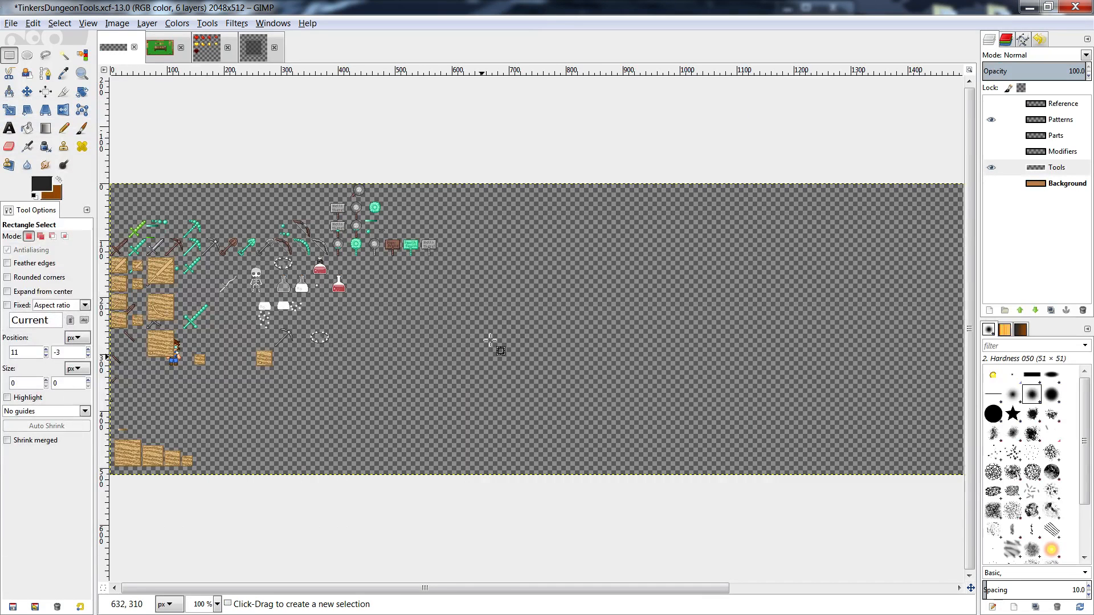
pyautogui.click(991, 119)
pyautogui.click(1025, 167)
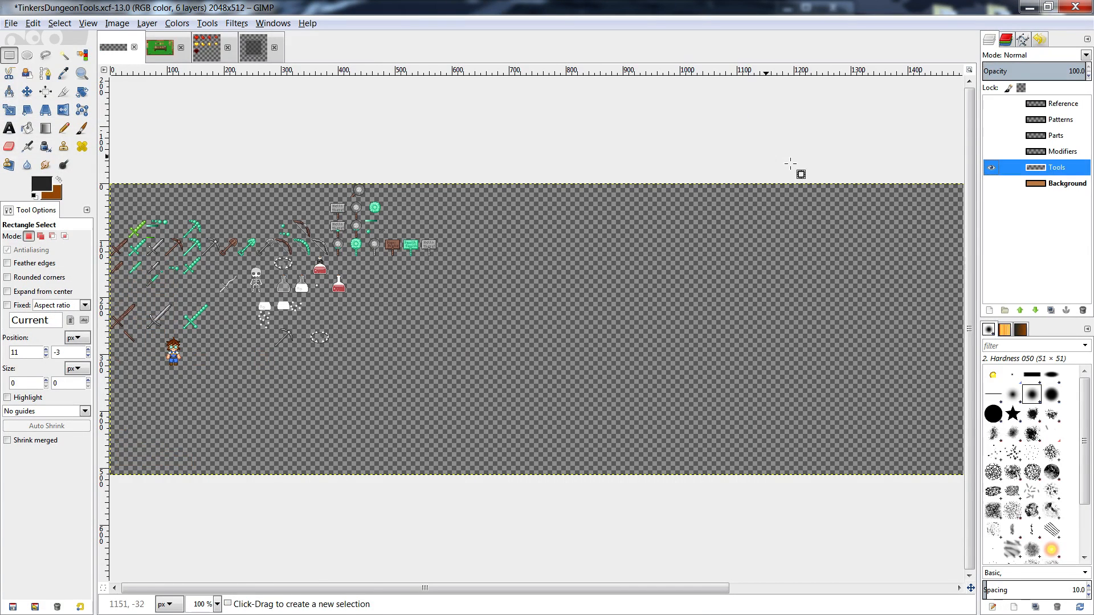
# - Examine the sword, skeleton, potion, pickaxe and bear trap sprites on the Tools layer at 400 % zoom
pyautogui.click(218, 605)
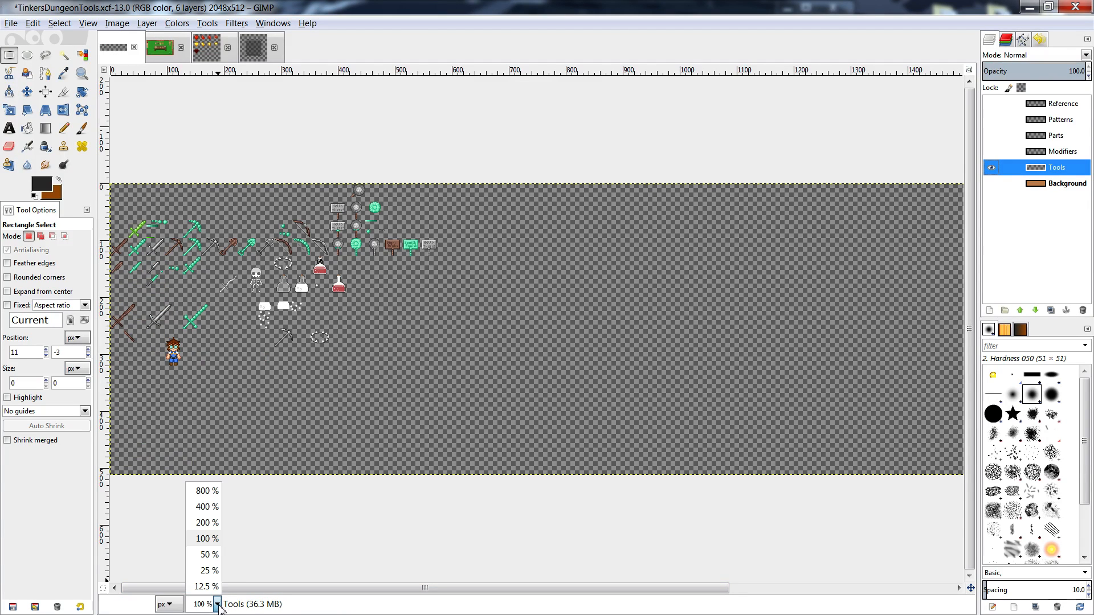
pyautogui.click(206, 506)
pyautogui.moveTo(370, 592); pyautogui.dragTo(142, 592)
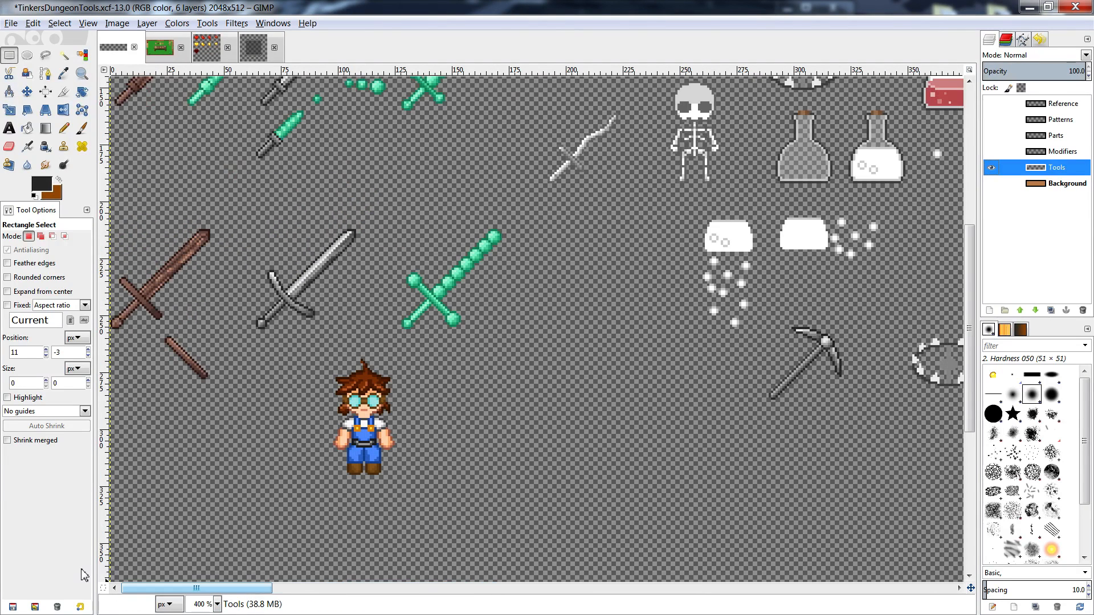
pyautogui.scroll(5, 373, 456)
pyautogui.scroll(-3, 373, 455)
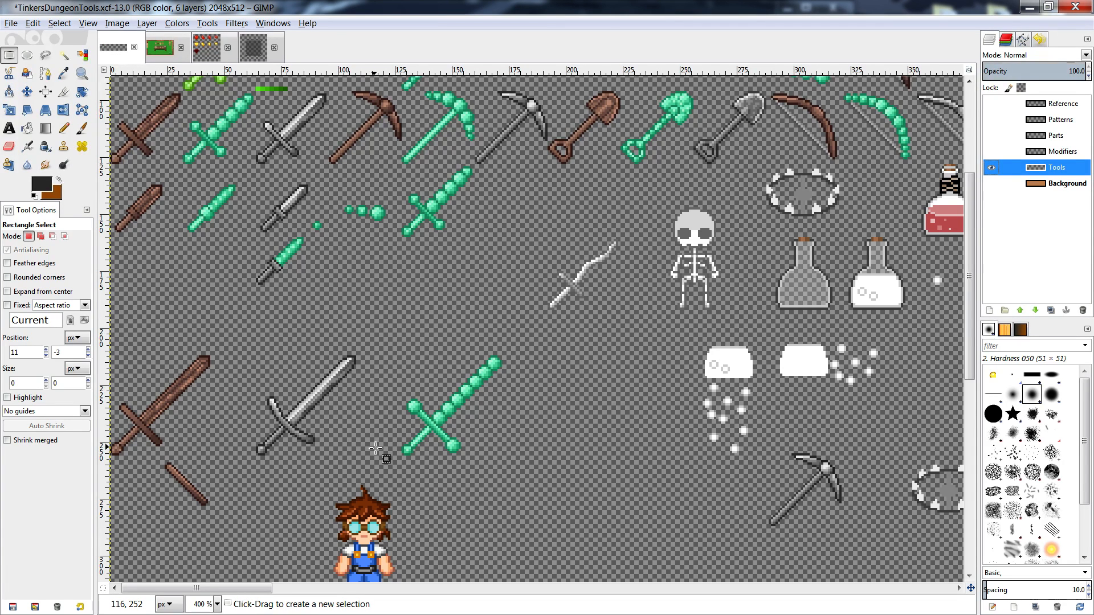
pyautogui.hscroll(5, 215, 590)
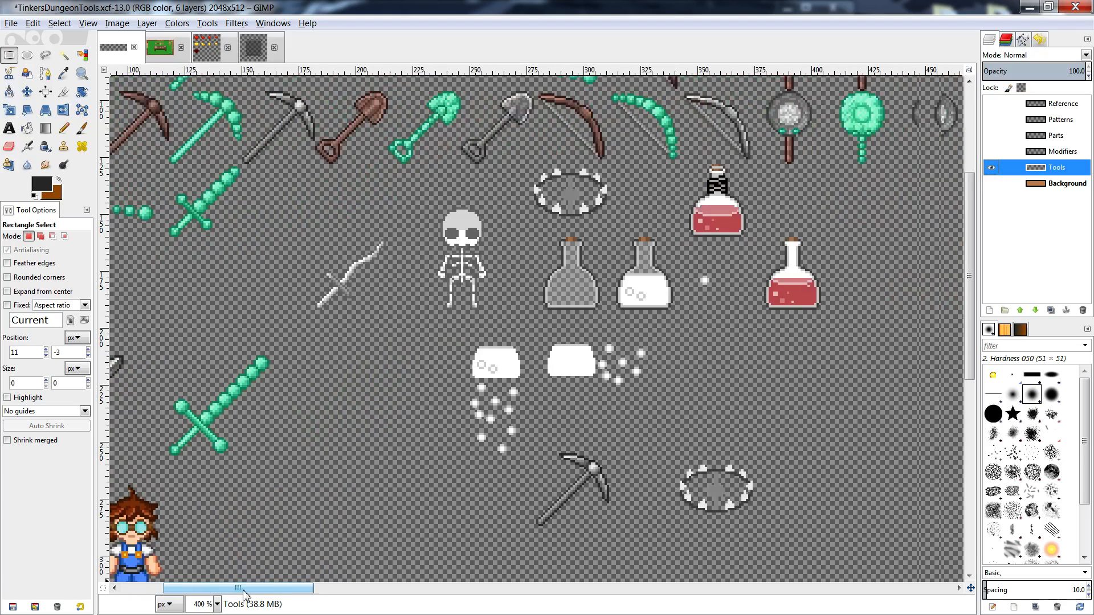
pyautogui.scroll(-4, 341, 494)
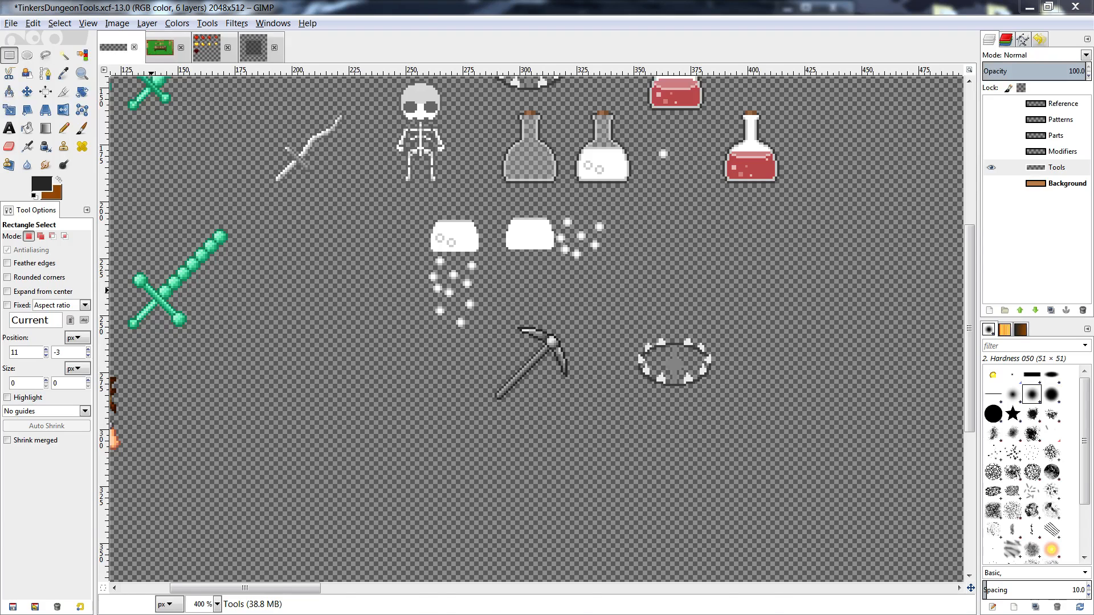
# - Pause the music in Windows Media Player and switch to the bear trap image results in the browser
pyautogui.hotkey('alt', 'Tab')
pyautogui.doubleClick(530, 7)
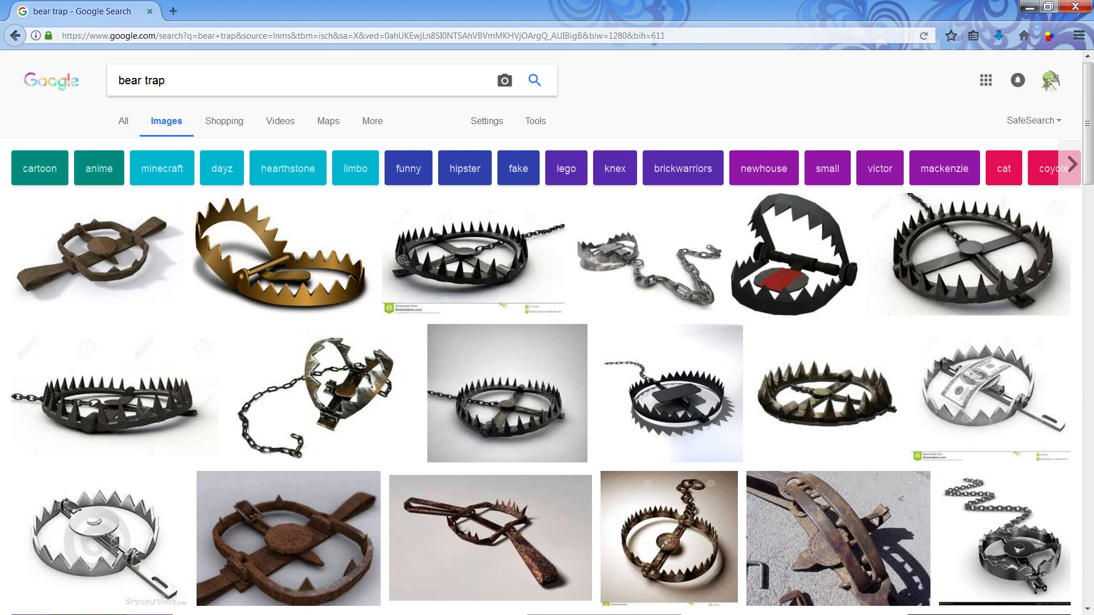
pyautogui.hotkey('alt', 'Tab')
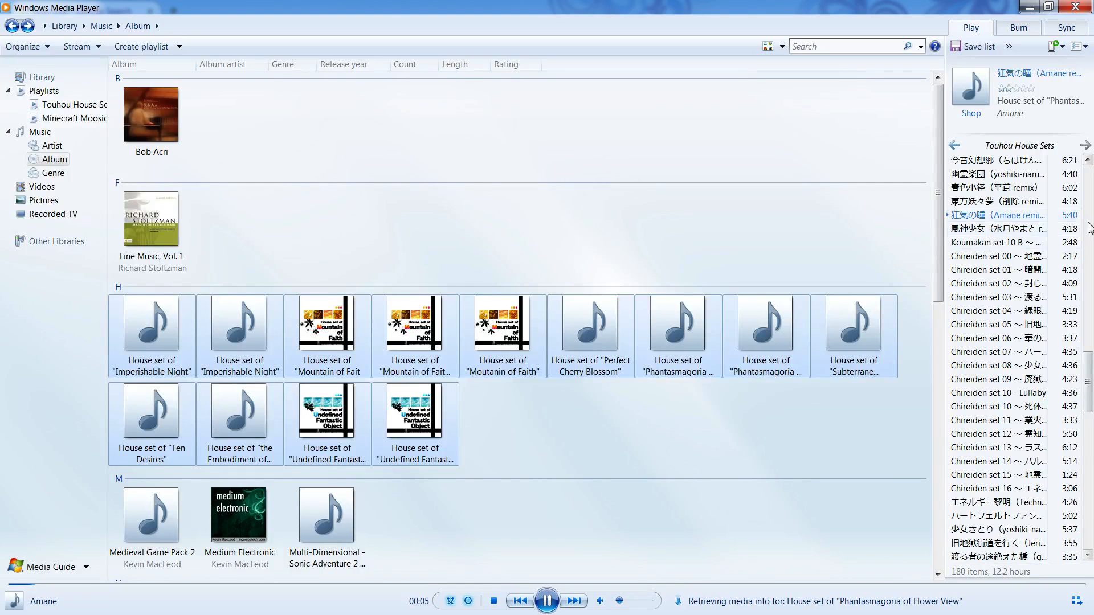
pyautogui.click(551, 602)
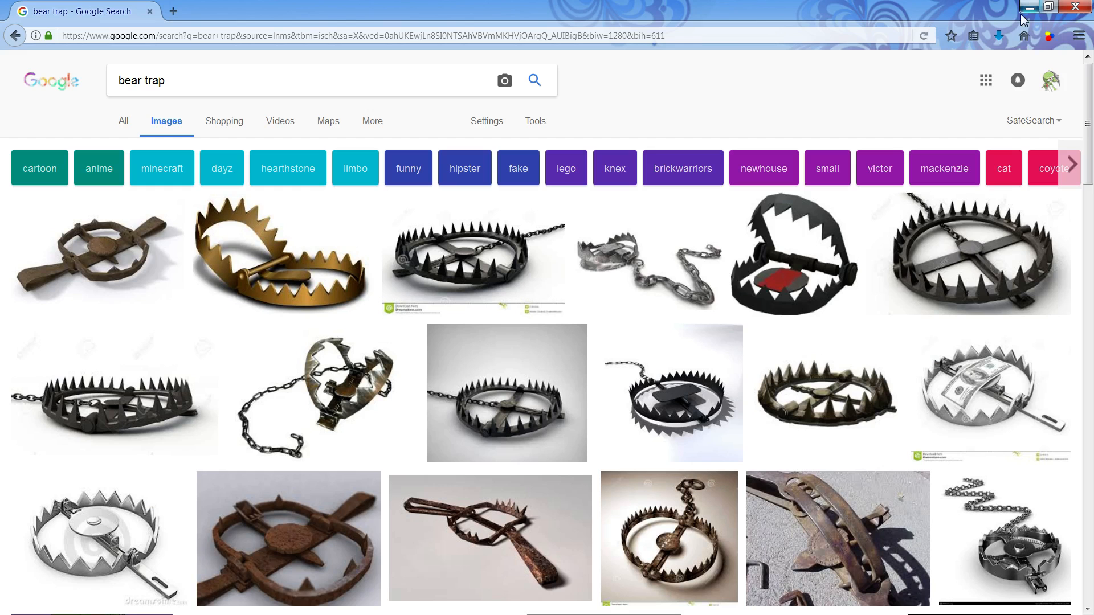
pyautogui.click(1029, 7)
# - Preview the dollar-bill and Large Bear Trap results and open both full-size images in separate tabs
pyautogui.click(971, 368)
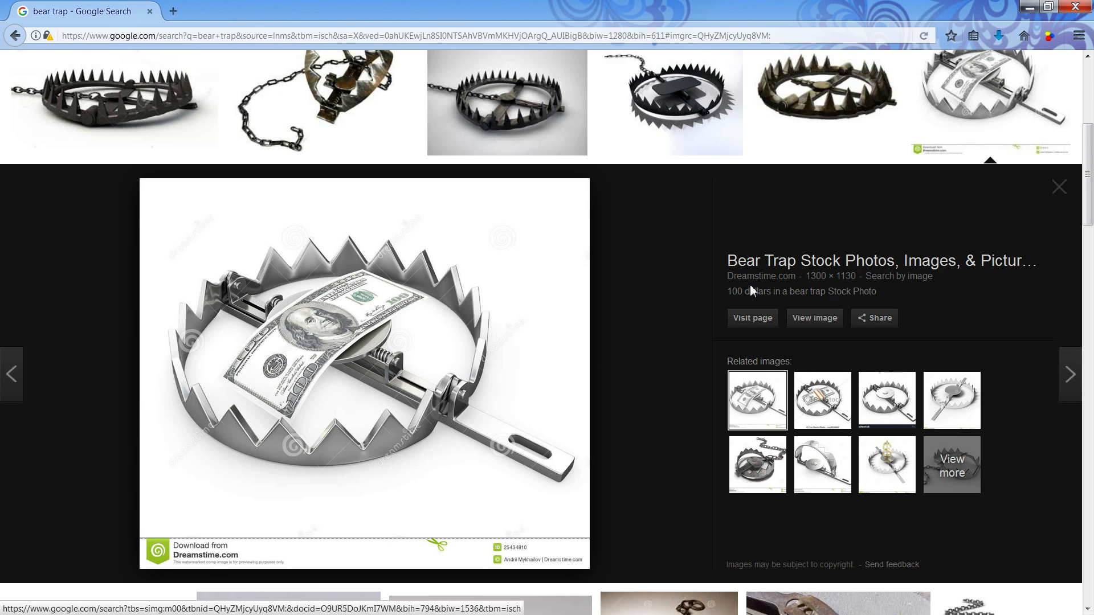
pyautogui.click(845, 112)
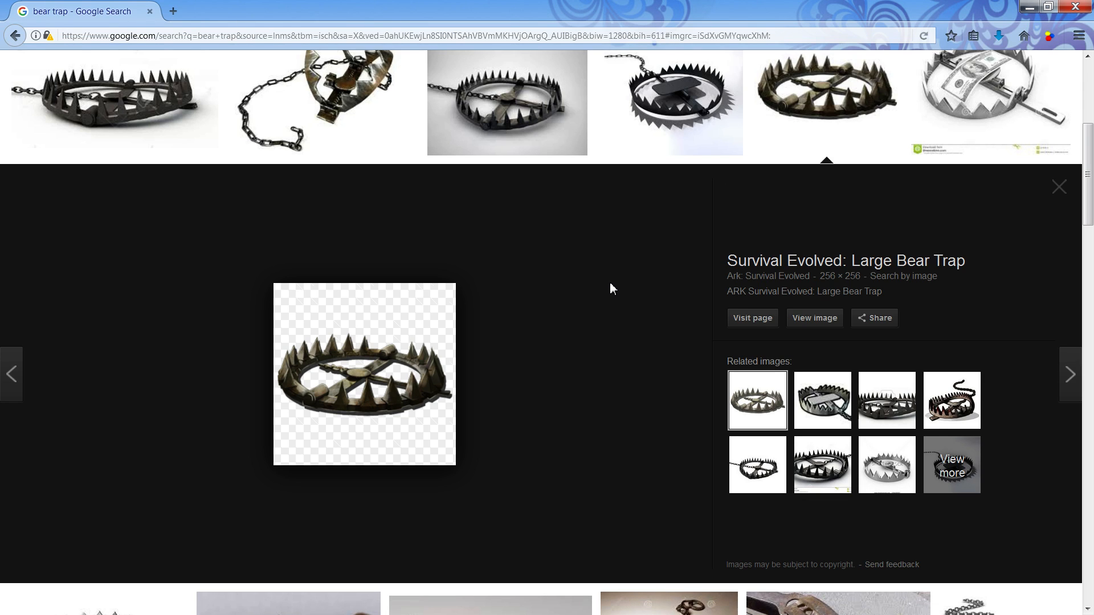
pyautogui.click(828, 328)
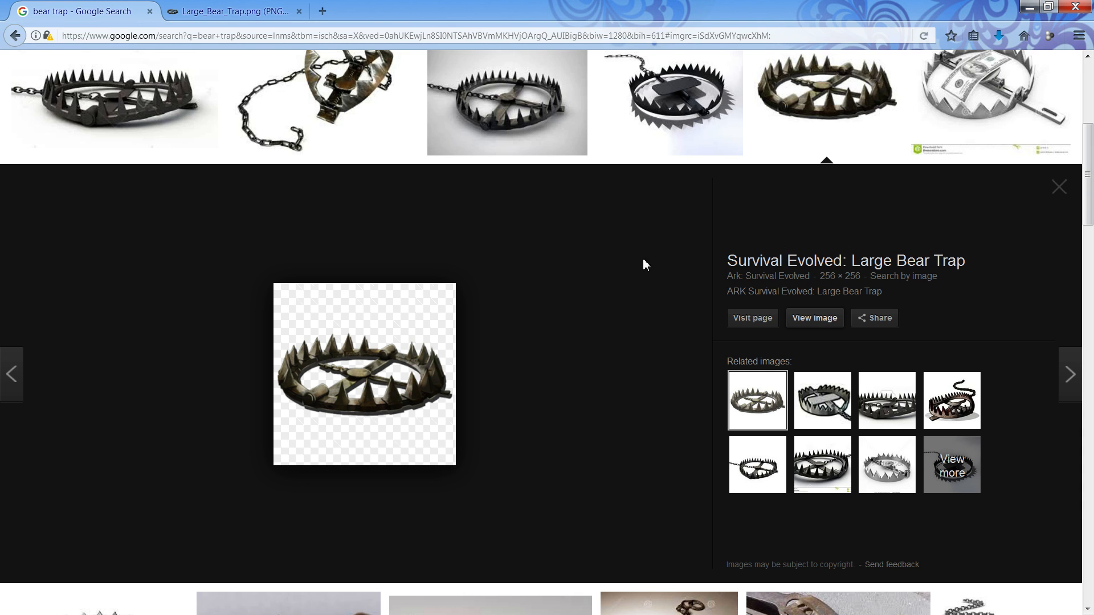
pyautogui.click(991, 114)
pyautogui.click(818, 323)
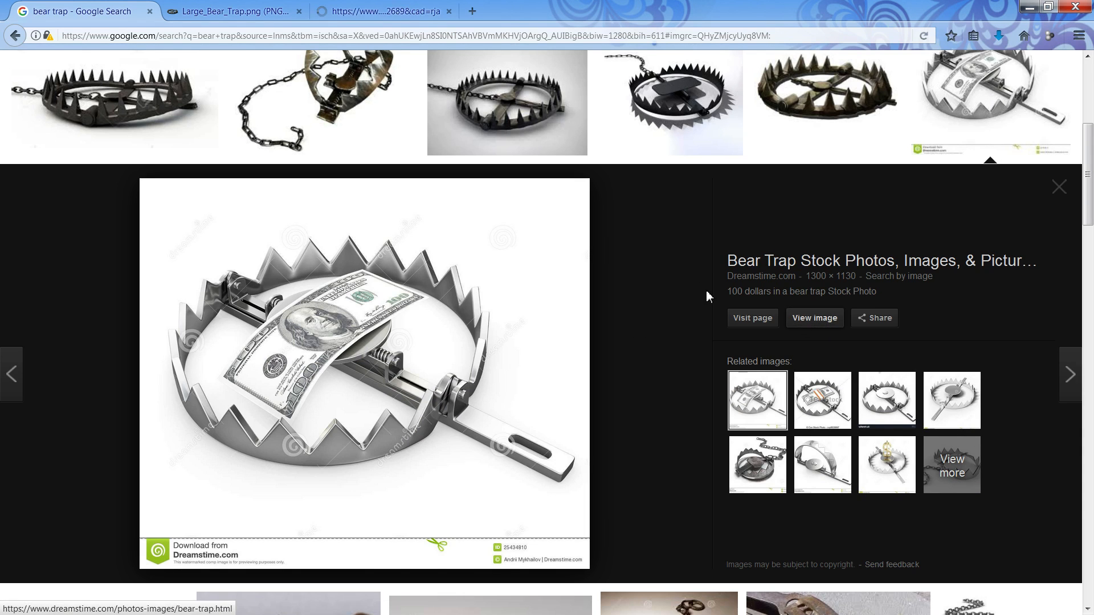
# - Browse more bear trap results and open the AirMech Wiki trap and the Hearthstone Bear Trap card in new tabs
pyautogui.scroll(-3, 688, 268)
pyautogui.scroll(-8, 689, 270)
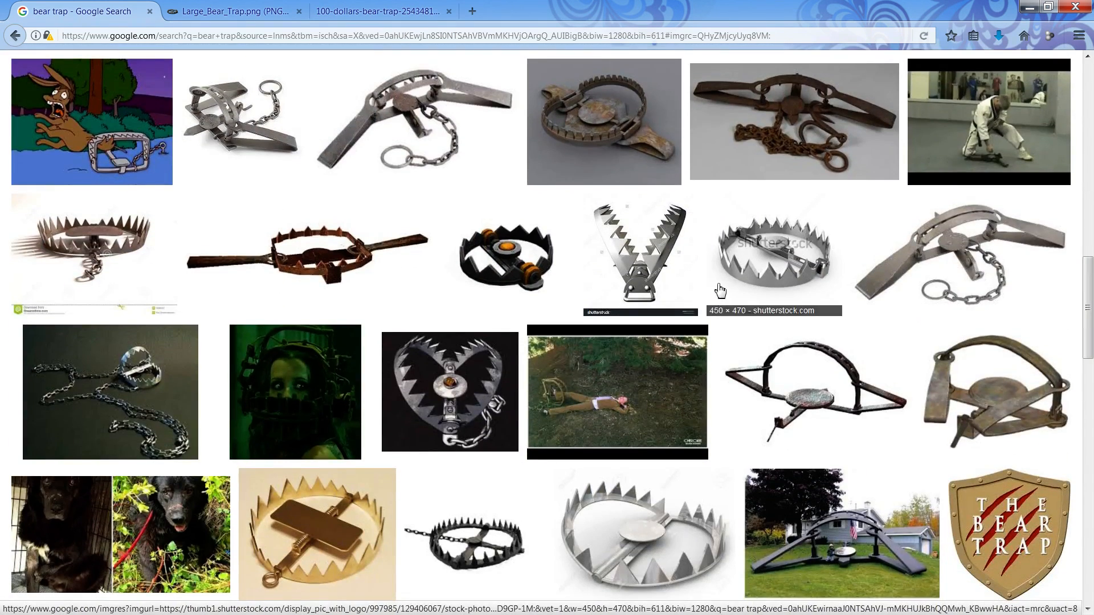
pyautogui.middleClick(491, 251)
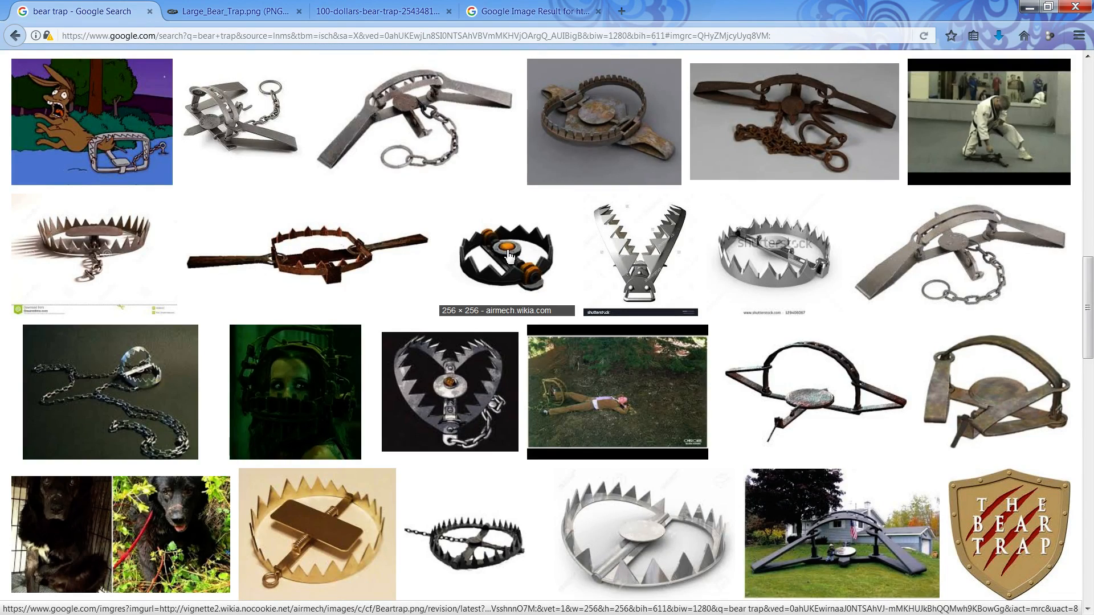
pyautogui.scroll(-7, 511, 257)
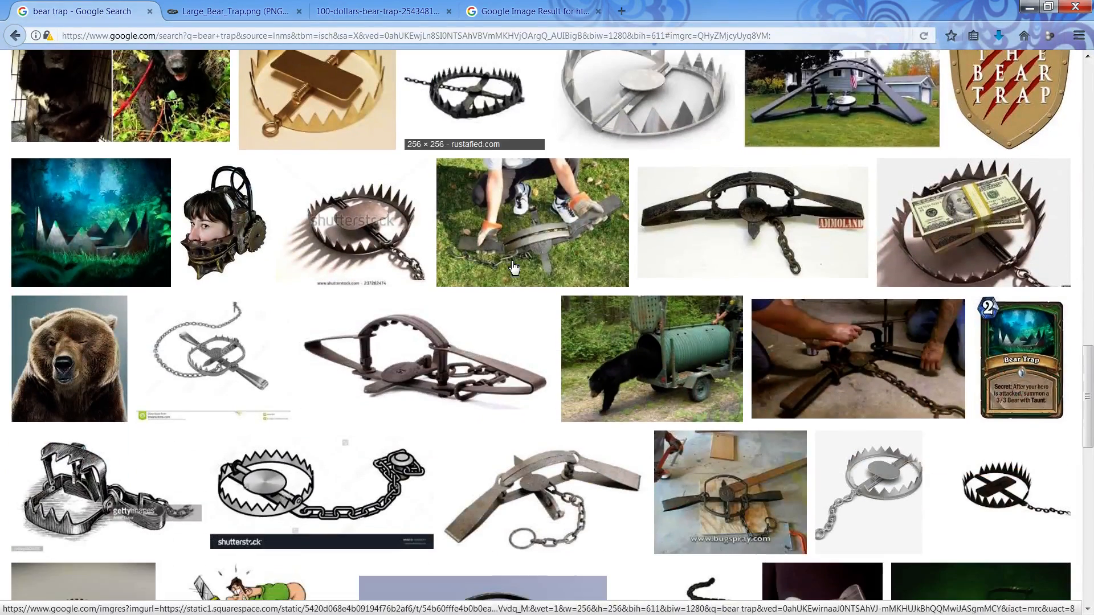
pyautogui.scroll(-3, 515, 272)
pyautogui.scroll(2, 1030, 122)
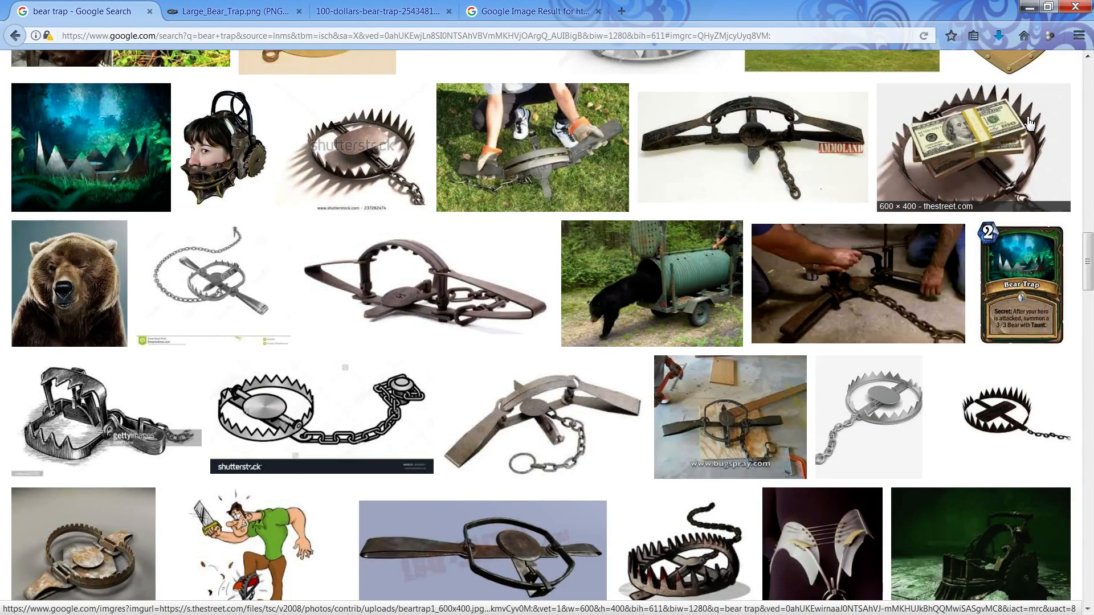
pyautogui.middleClick(1005, 275)
# - Open the Hearthstone card and AirMech trap images at full size and close their Google result tabs
pyautogui.click(670, 8)
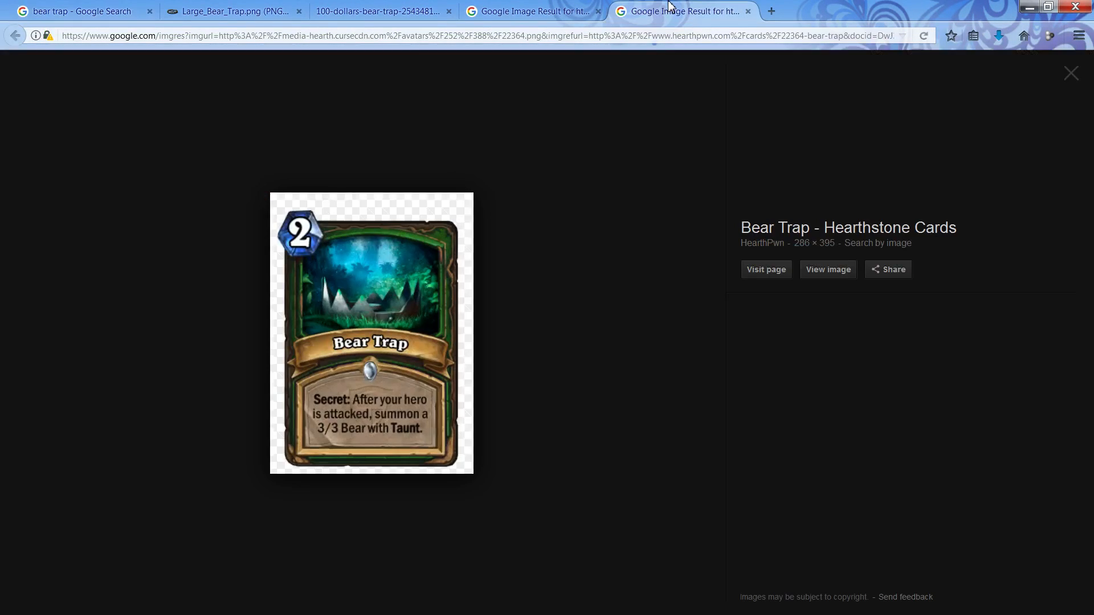
pyautogui.click(828, 269)
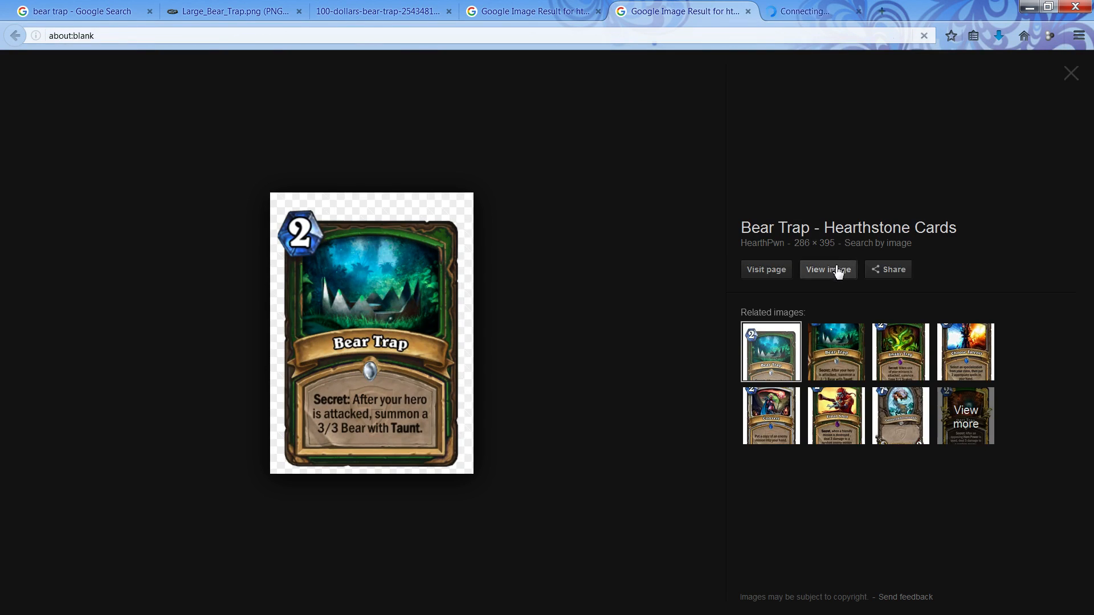
pyautogui.click(546, 11)
pyautogui.middleClick(669, 3)
pyautogui.click(830, 277)
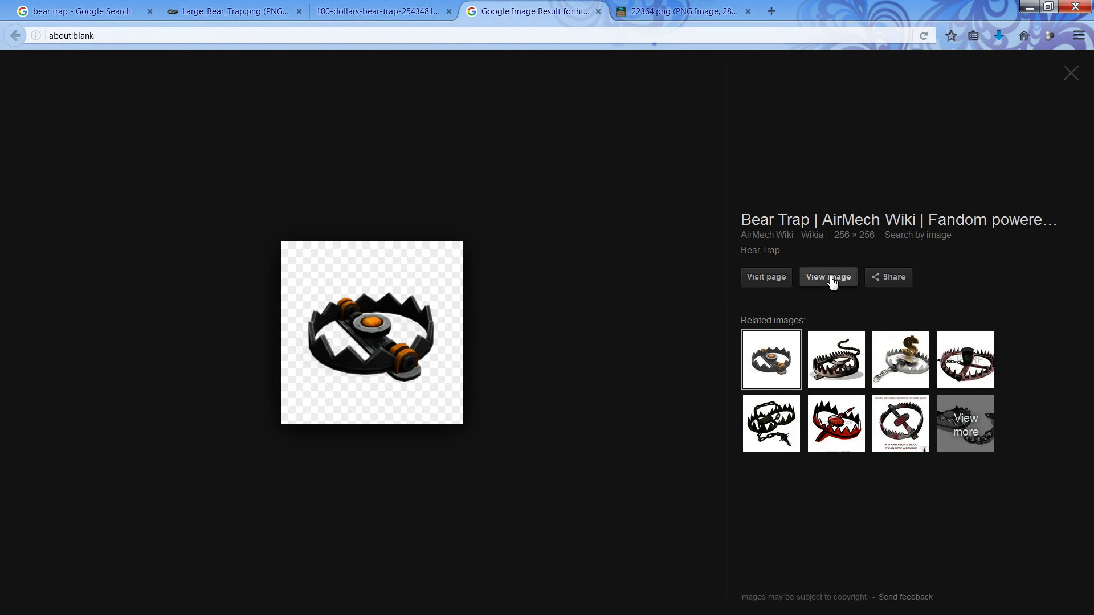
pyautogui.middleClick(568, 4)
# - Review the opened dollar-bill and Large Bear Trap images, and look through further bear trap results
pyautogui.click(408, 5)
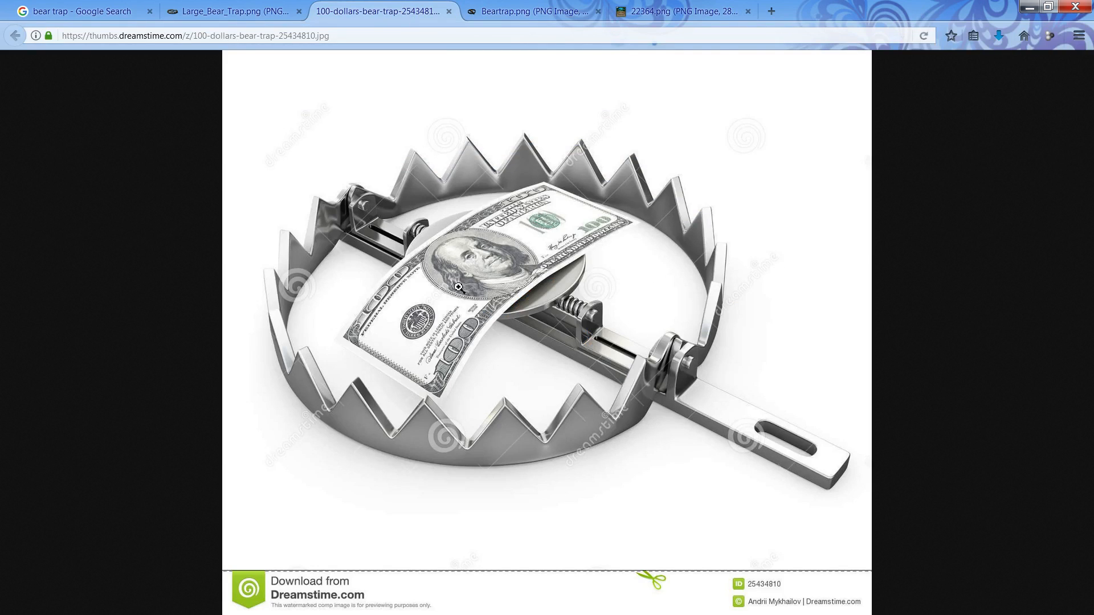
pyautogui.click(245, 8)
pyautogui.click(69, 5)
pyautogui.scroll(-5, 632, 288)
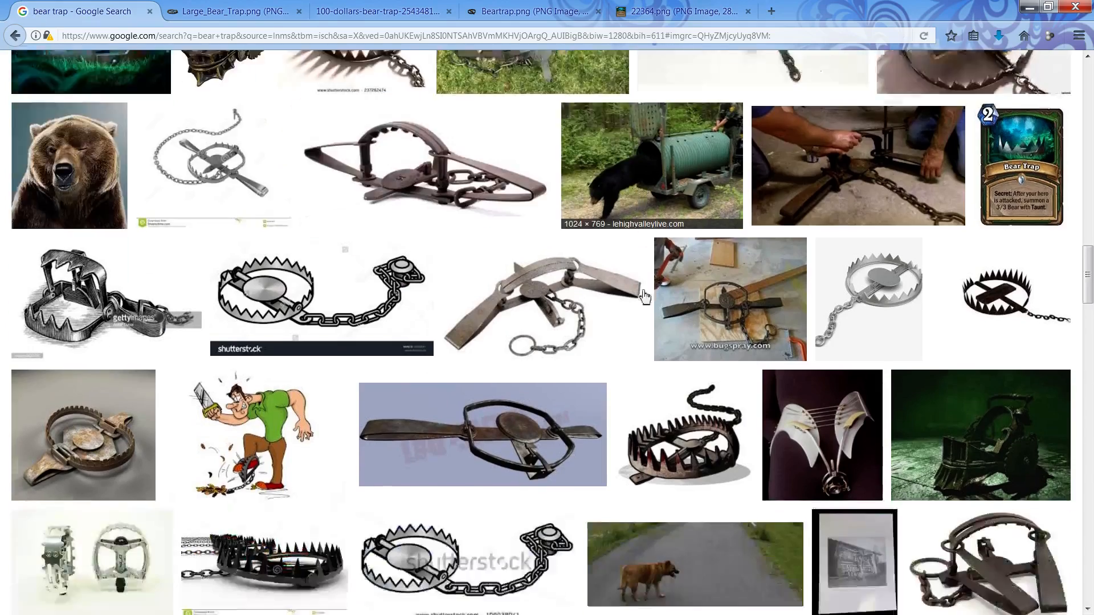
pyautogui.scroll(-9, 632, 288)
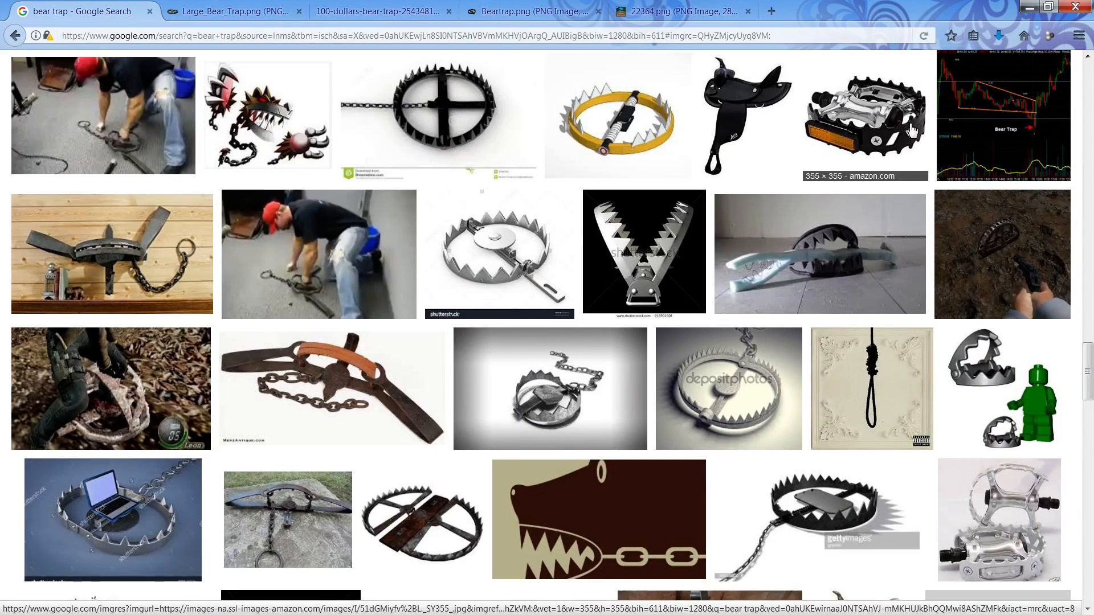
# - Return to GIMP and look over the potion and bear trap sprites on the Tools layer
pyautogui.click(1026, 6)
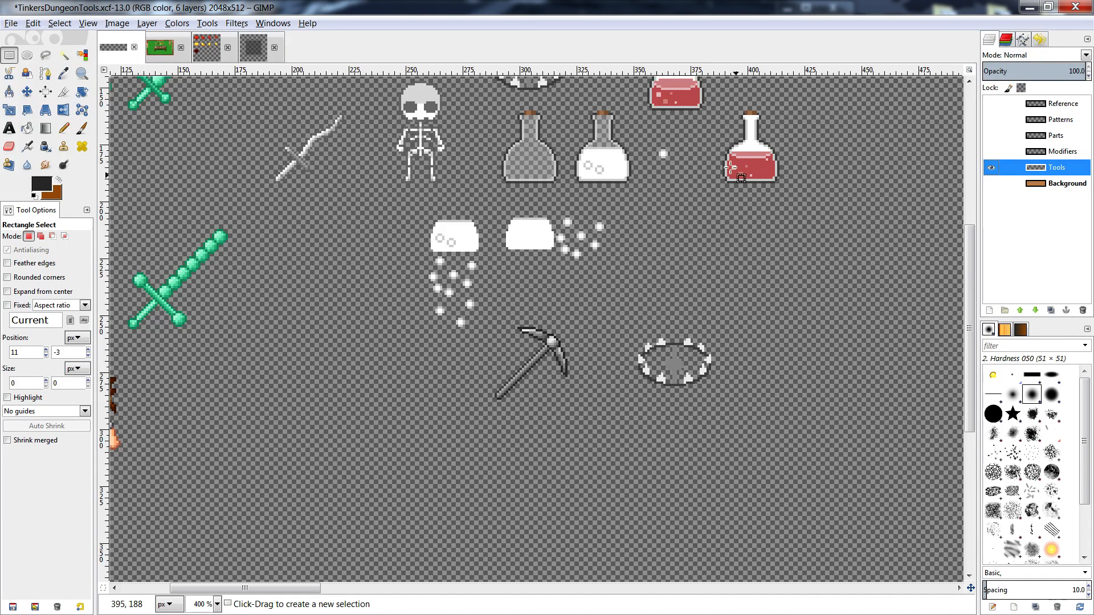
pyautogui.scroll(3, 738, 174)
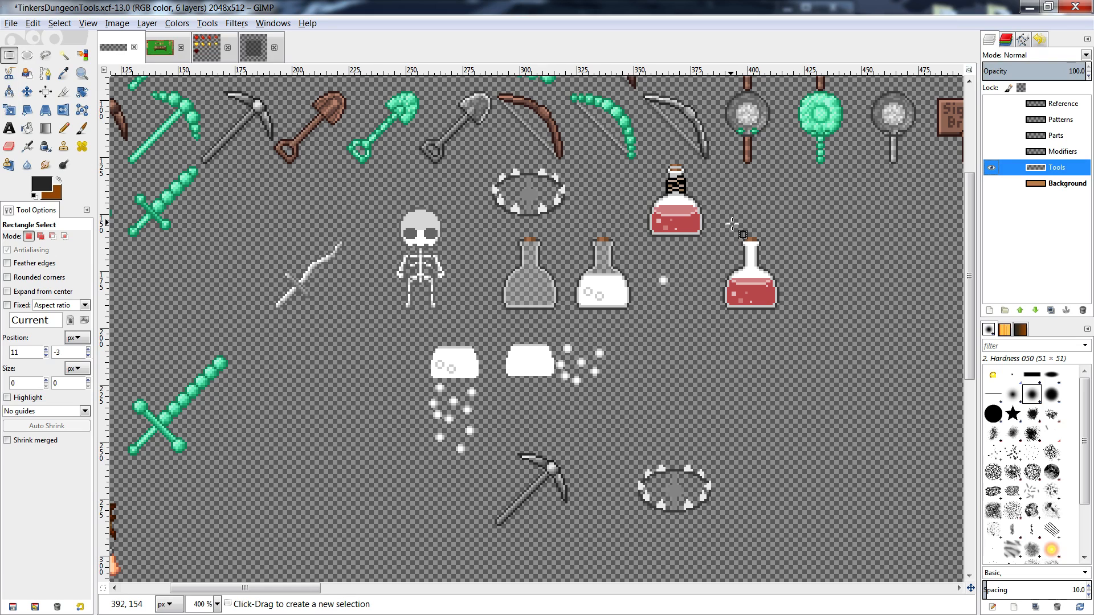
# - Show the Background layer behind the pickaxe and bear trap sprites, viewed at 800% zoom
pyautogui.click(217, 605)
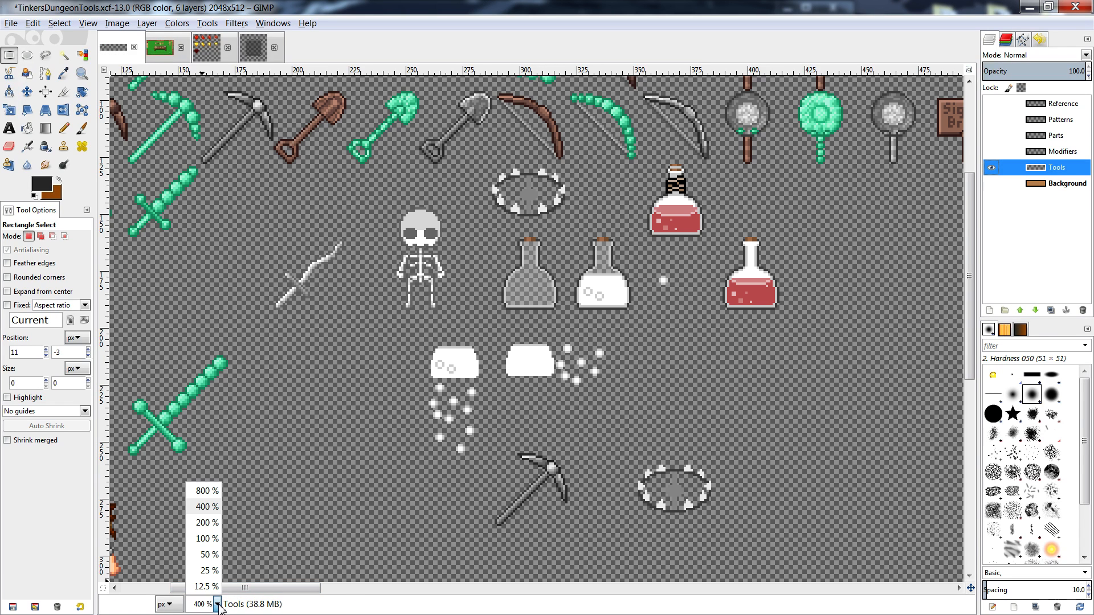
pyautogui.click(206, 490)
pyautogui.scroll(-4, 488, 453)
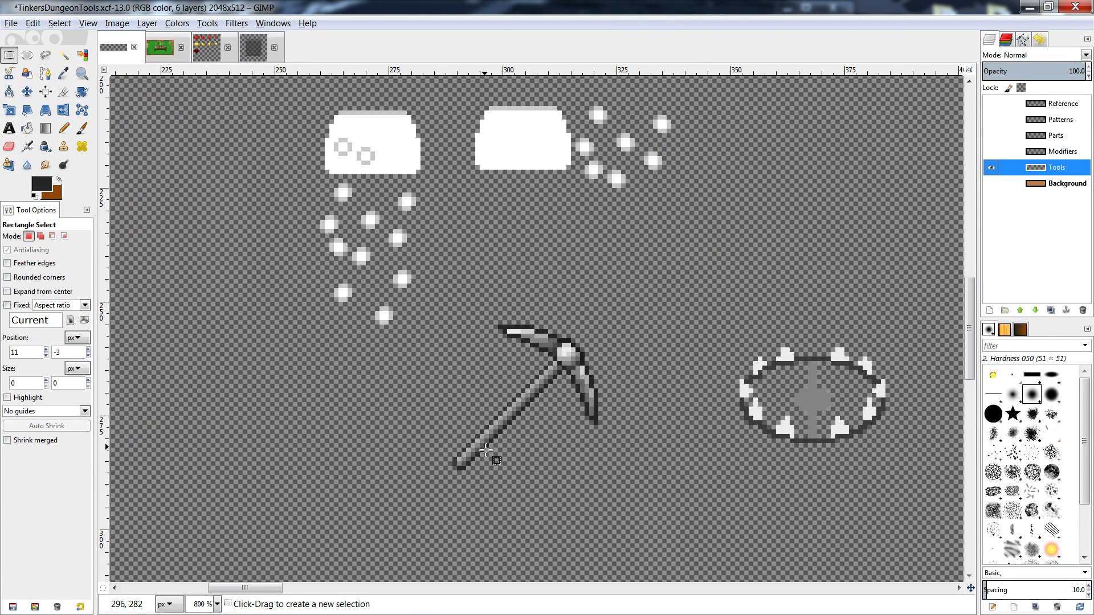
pyautogui.moveTo(244, 588)
pyautogui.mouseDown()
pyautogui.moveTo(288, 588)
pyautogui.moveTo(264, 588)
pyautogui.mouseUp()
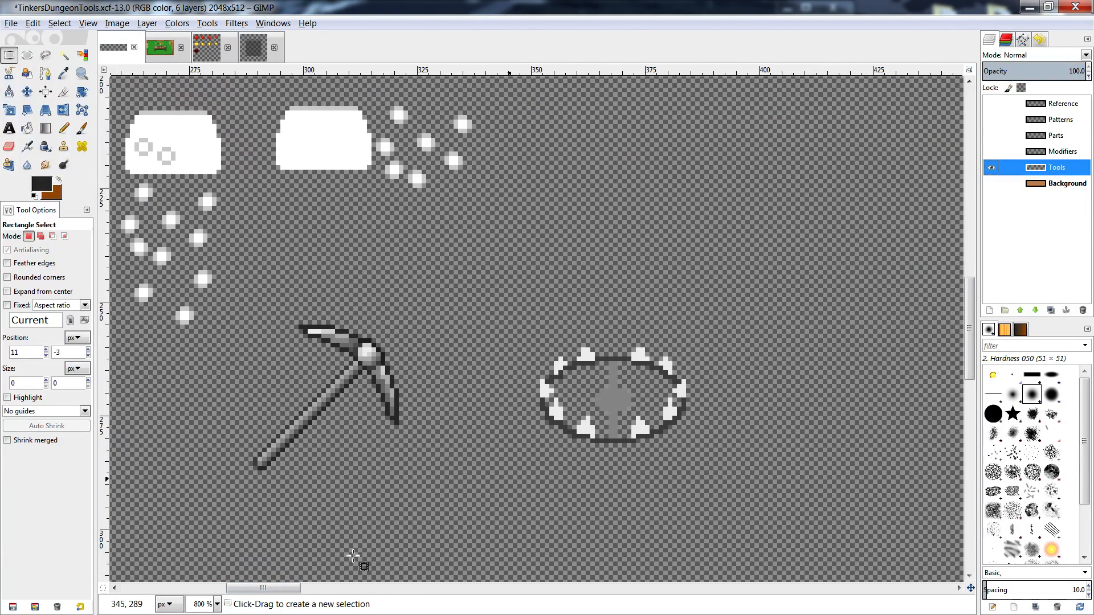
pyautogui.scroll(-3, 507, 487)
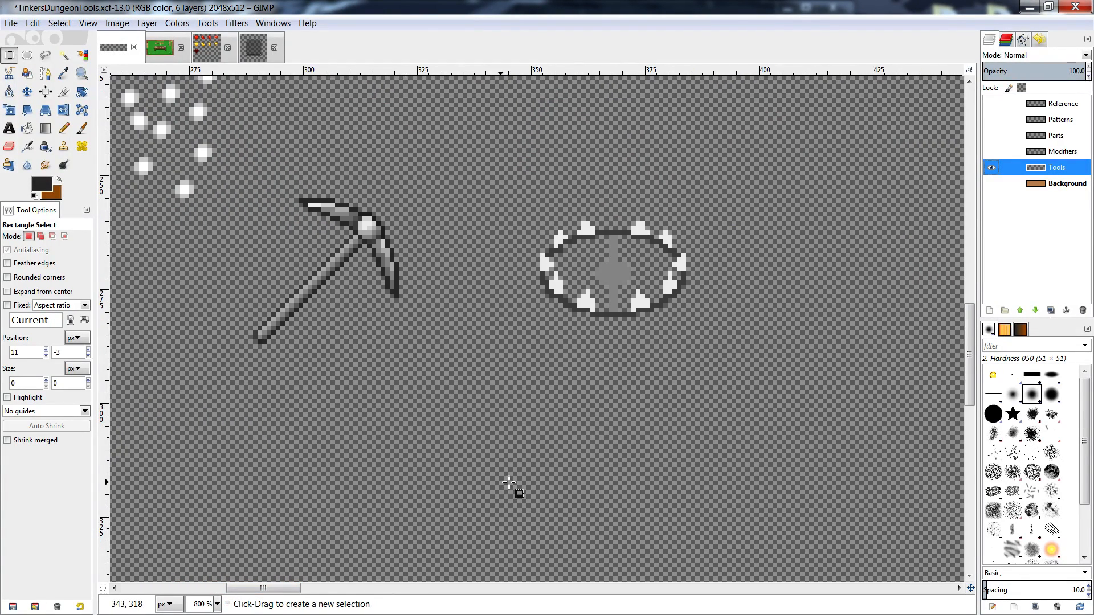
pyautogui.click(991, 183)
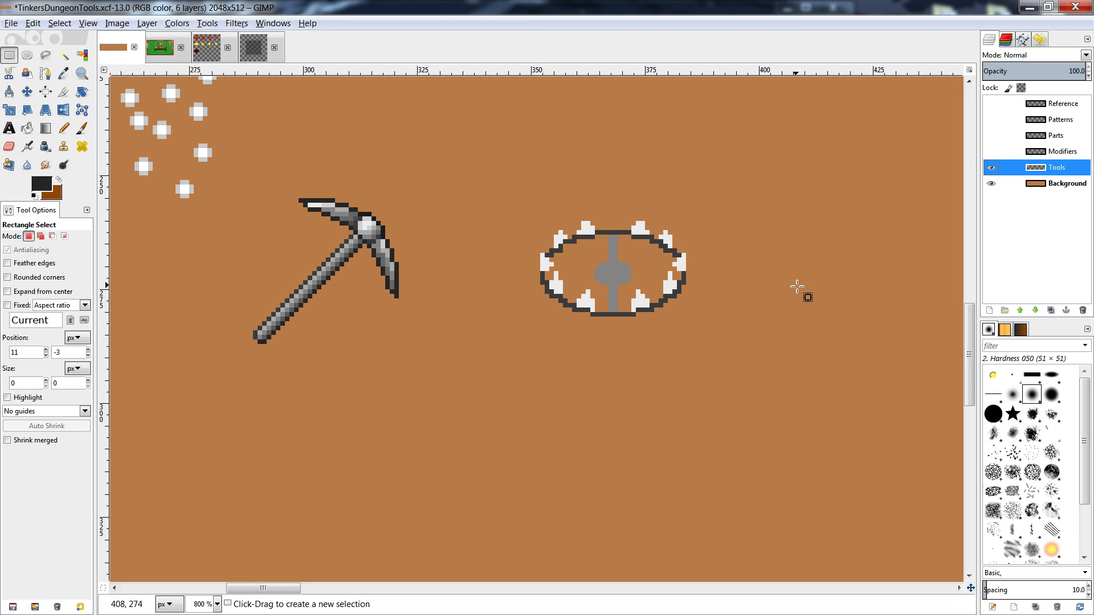
pyautogui.moveTo(418, 190); pyautogui.dragTo(203, 352)
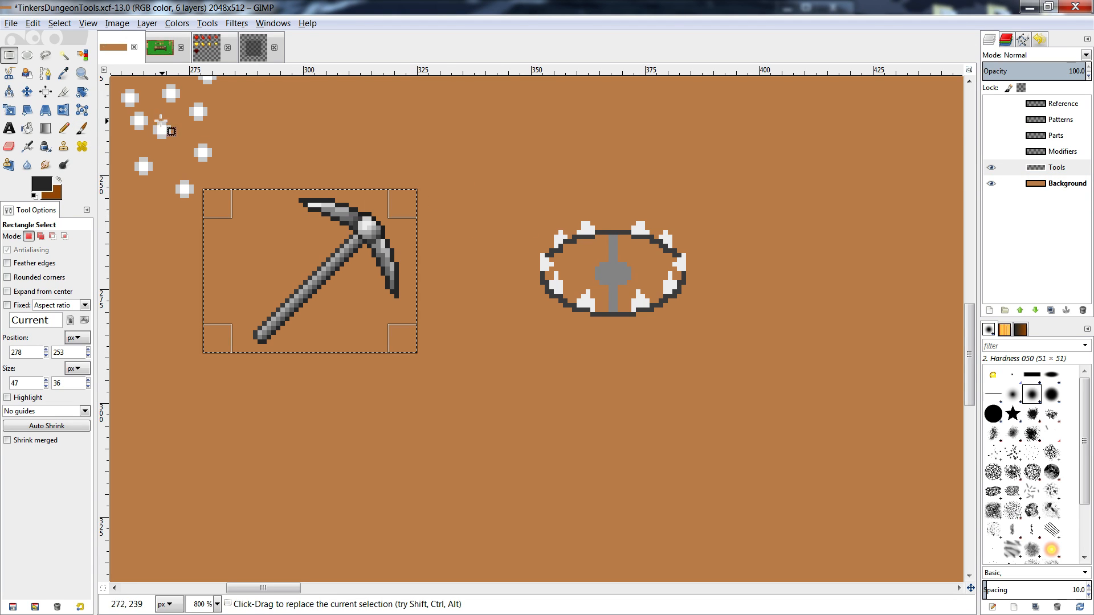
pyautogui.click(82, 92)
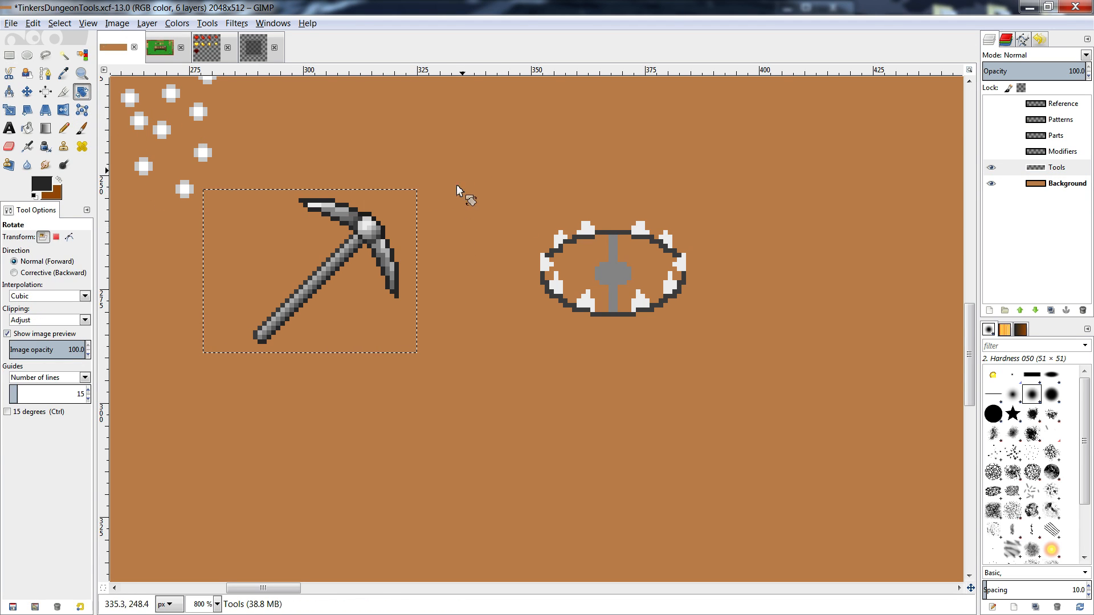
pyautogui.moveTo(459, 192); pyautogui.dragTo(183, 322)
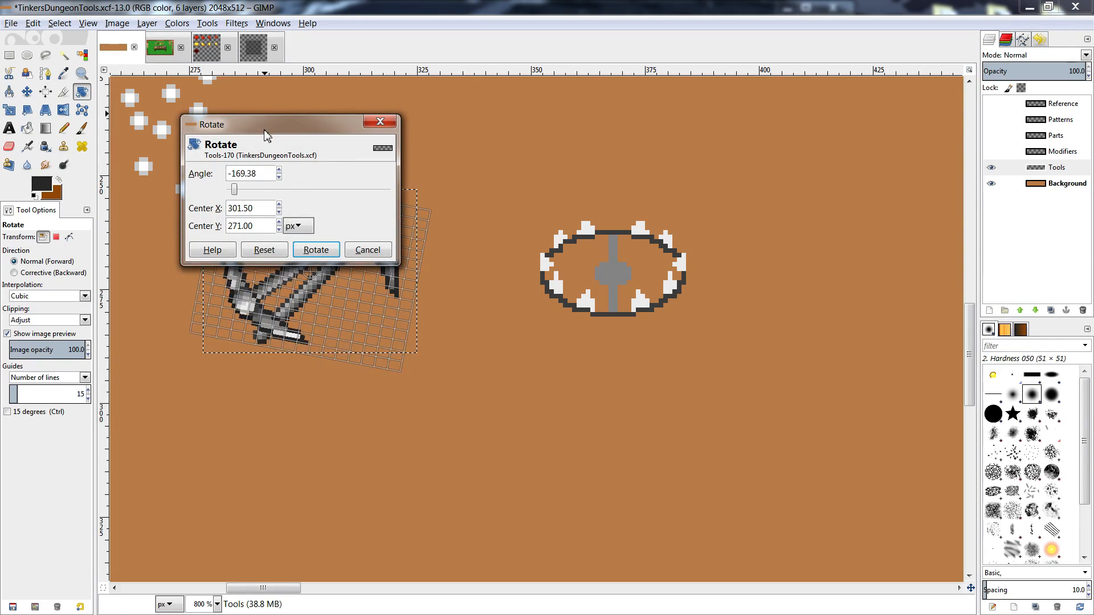
pyautogui.moveTo(264, 131); pyautogui.dragTo(739, 114)
pyautogui.moveTo(572, 323); pyautogui.dragTo(238, 270)
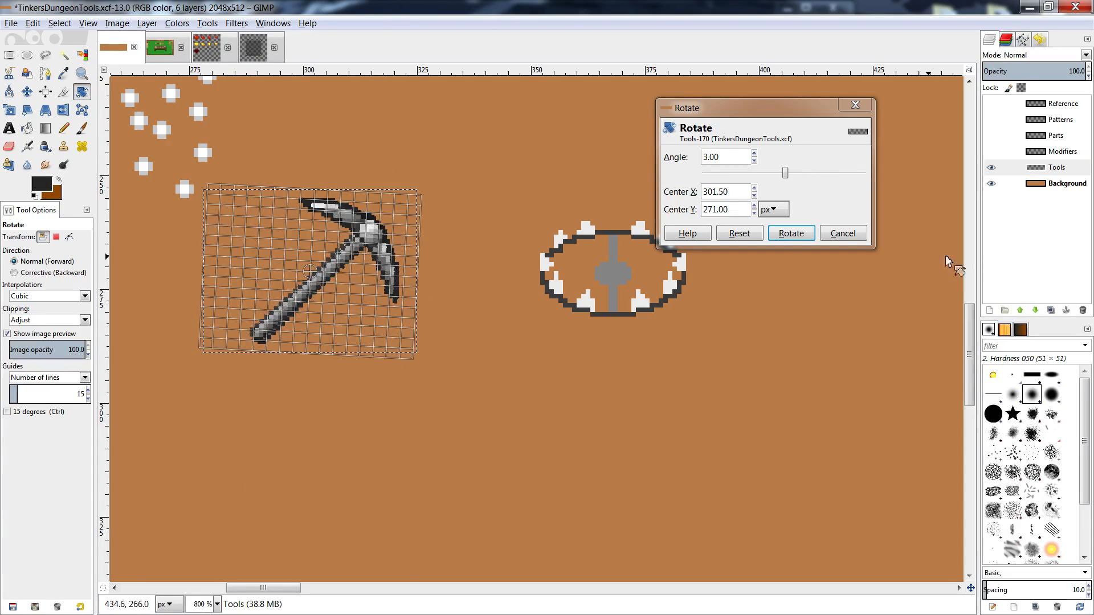
pyautogui.click(843, 233)
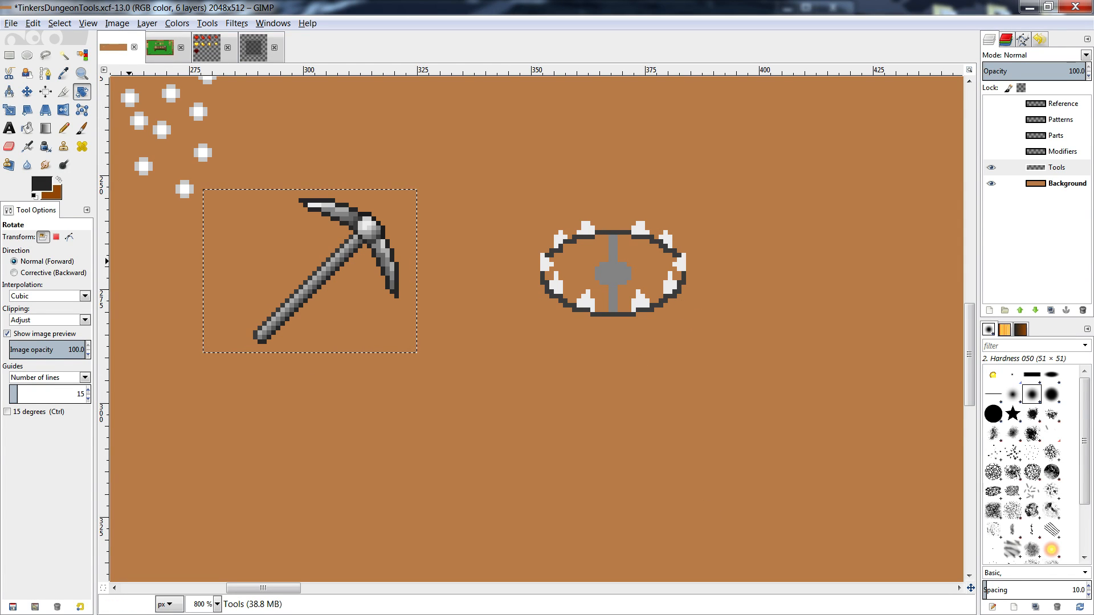
pyautogui.hotkey('alt', 'Tab')
pyautogui.click(1029, 7)
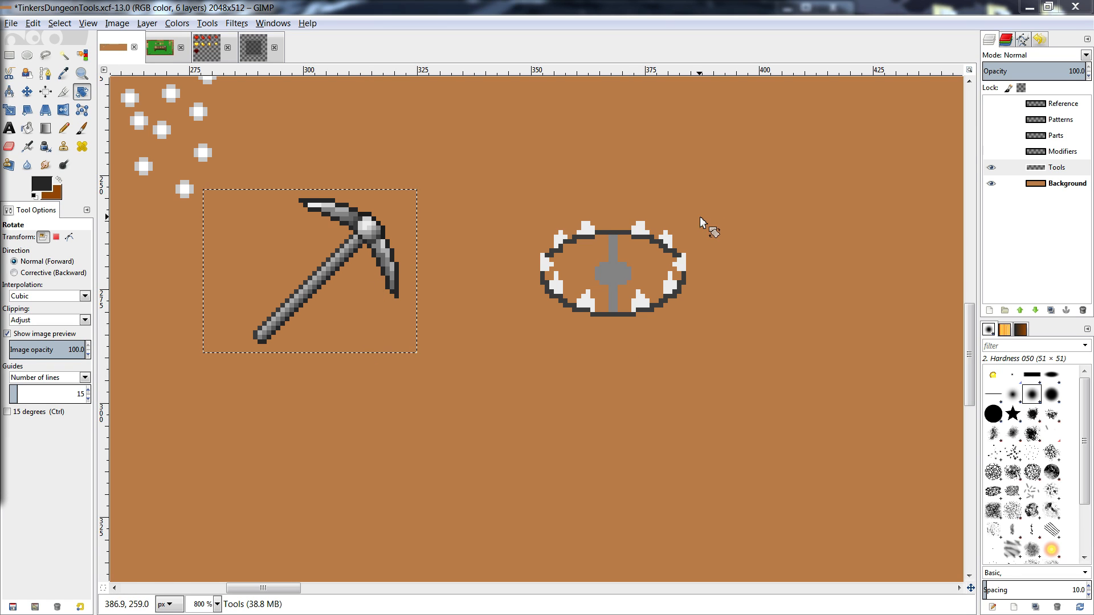
pyautogui.click(9, 55)
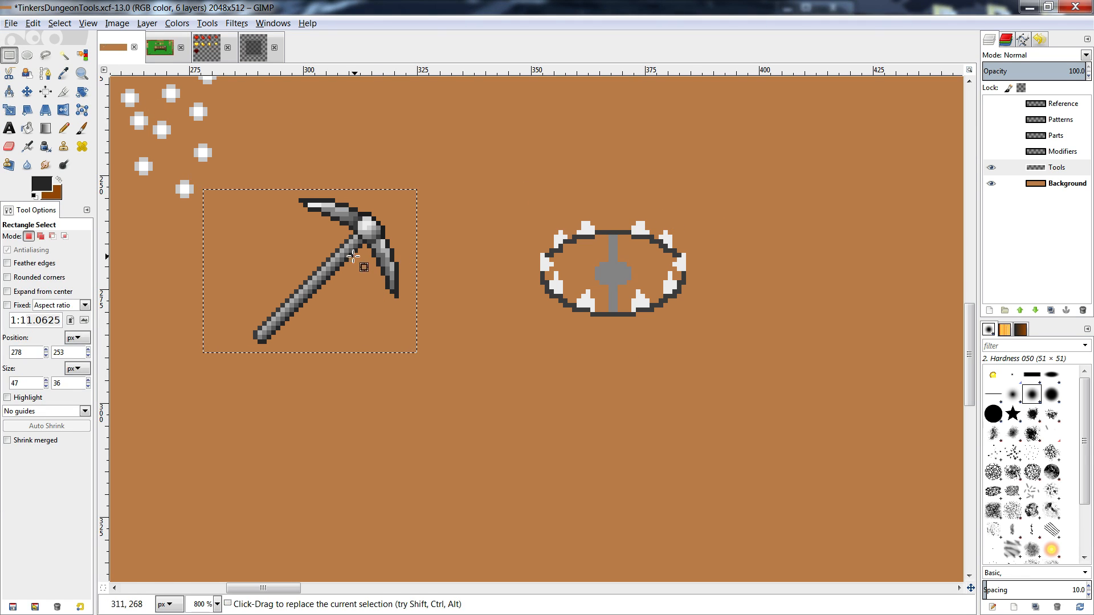
pyautogui.moveTo(736, 189); pyautogui.dragTo(462, 344)
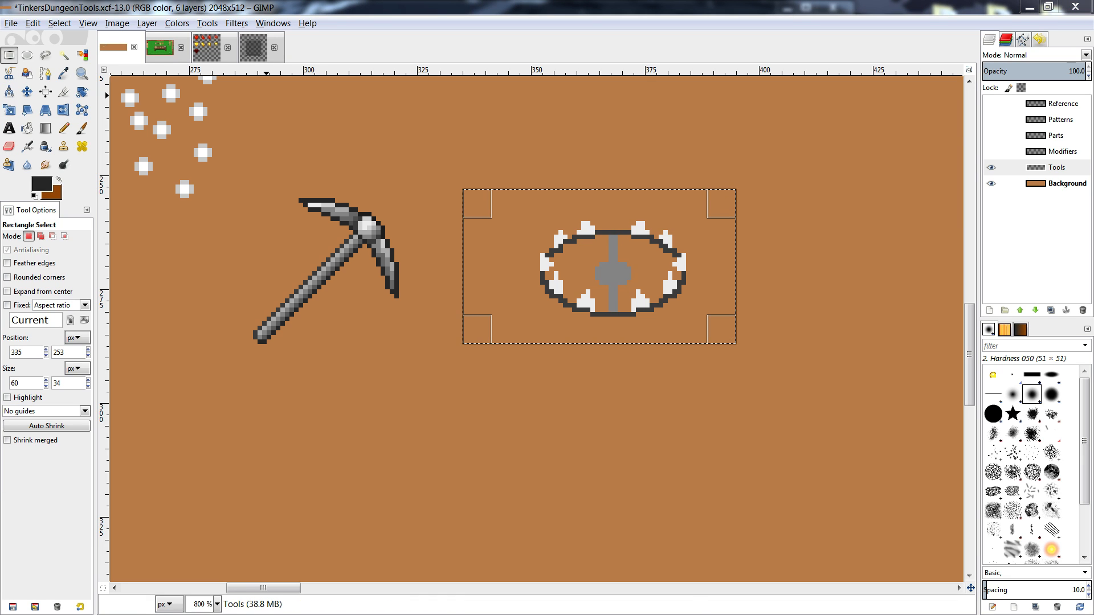
pyautogui.click(610, 132)
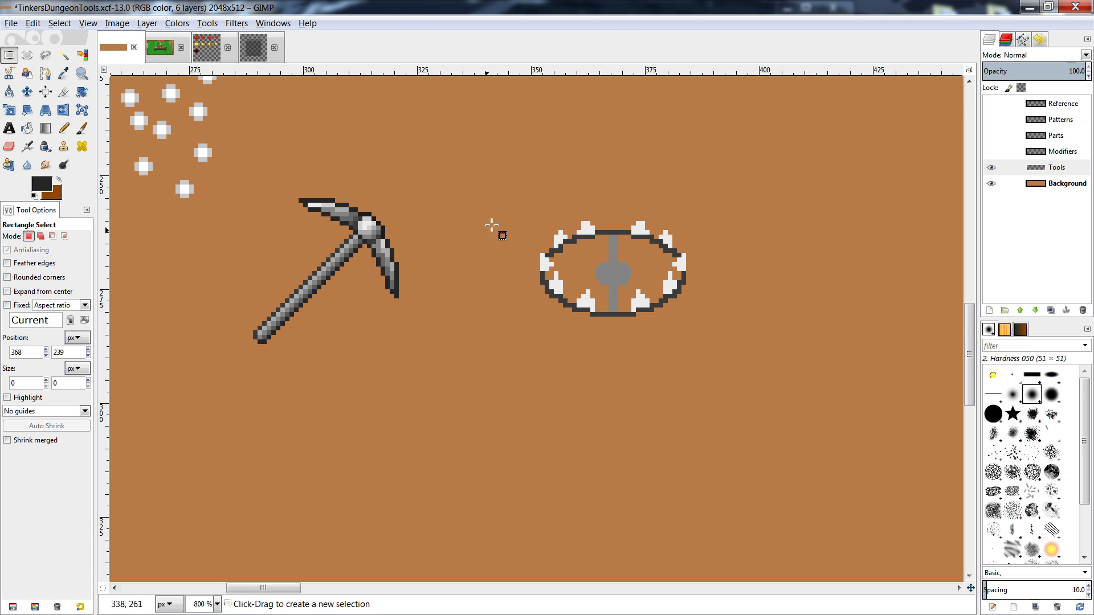
# - Sample the white and light grey of the pickaxe head and pencil a swatch of each just above the pickaxe
pyautogui.press('n')
pyautogui.keyDown('ctrl'); pyautogui.click(321, 203); pyautogui.keyUp('ctrl')
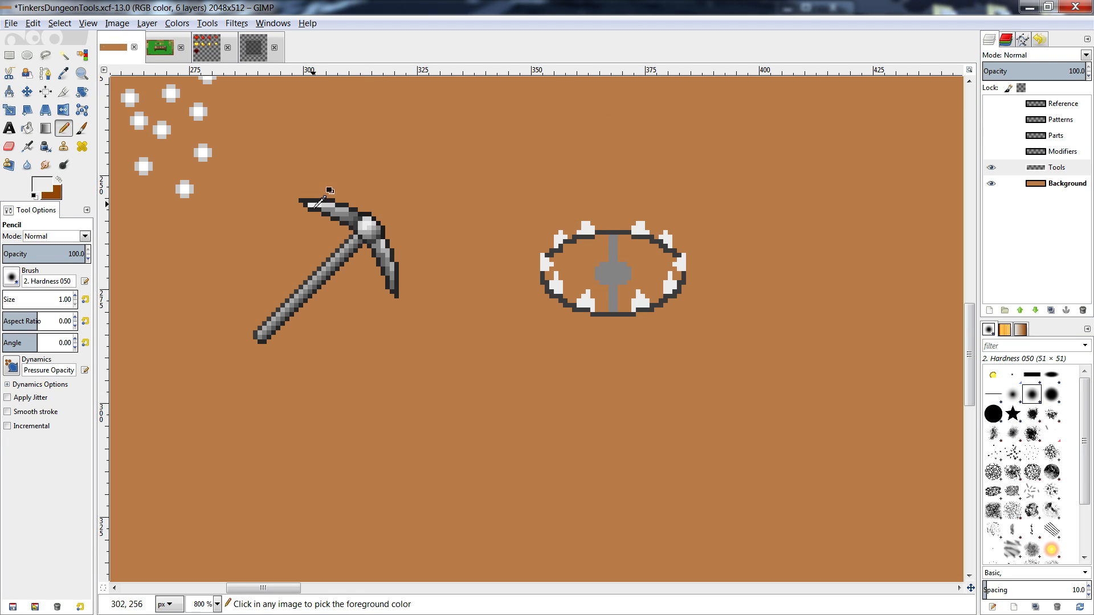
pyautogui.click(362, 157)
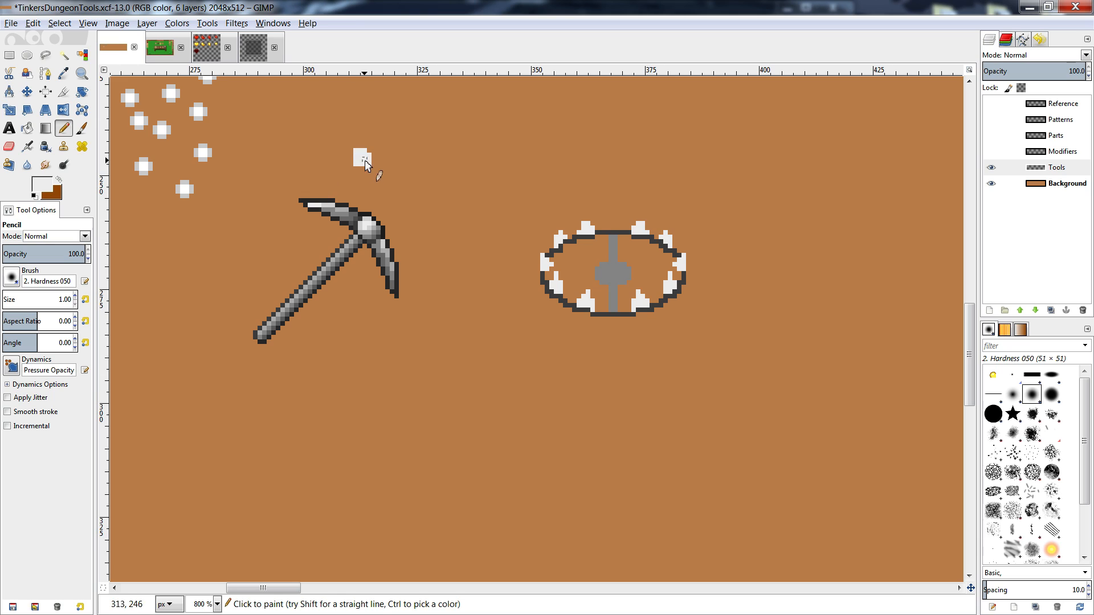
pyautogui.keyDown('ctrl'); pyautogui.click(331, 205); pyautogui.keyUp('ctrl')
pyautogui.moveTo(388, 156); pyautogui.dragTo(379, 161)
pyautogui.keyDown('ctrl'); pyautogui.click(336, 207); pyautogui.keyUp('ctrl')
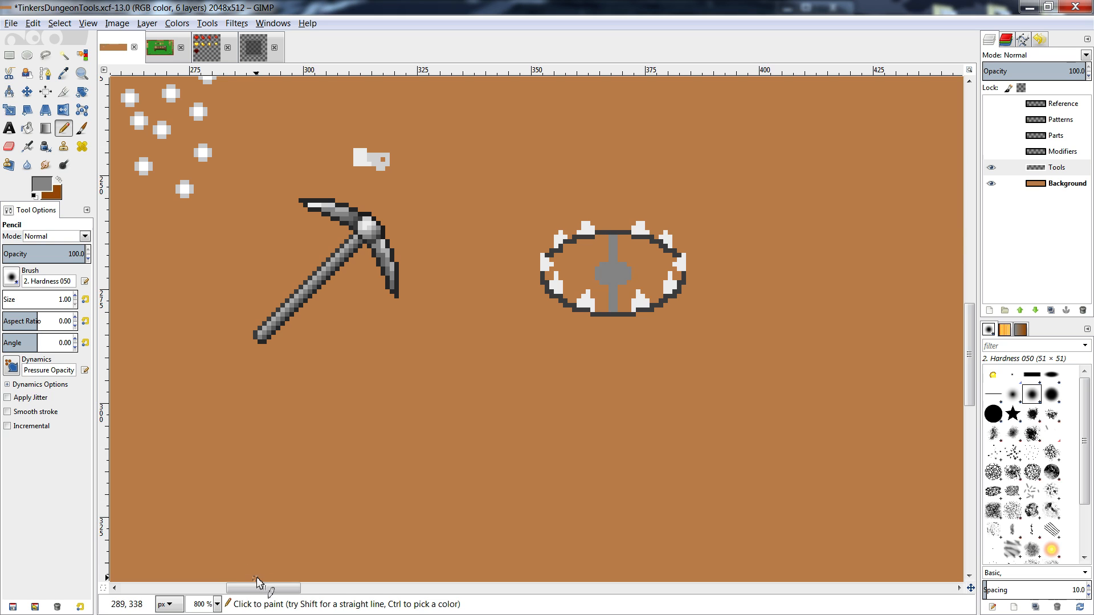
# - Look over the whole set of tool sprites at 200% zoom, and return to the pickaxe and bear trap at 800%
pyautogui.moveTo(257, 581); pyautogui.dragTo(297, 604)
pyautogui.scroll(10, 312, 399)
pyautogui.scroll(-3, 340, 398)
pyautogui.click(217, 604)
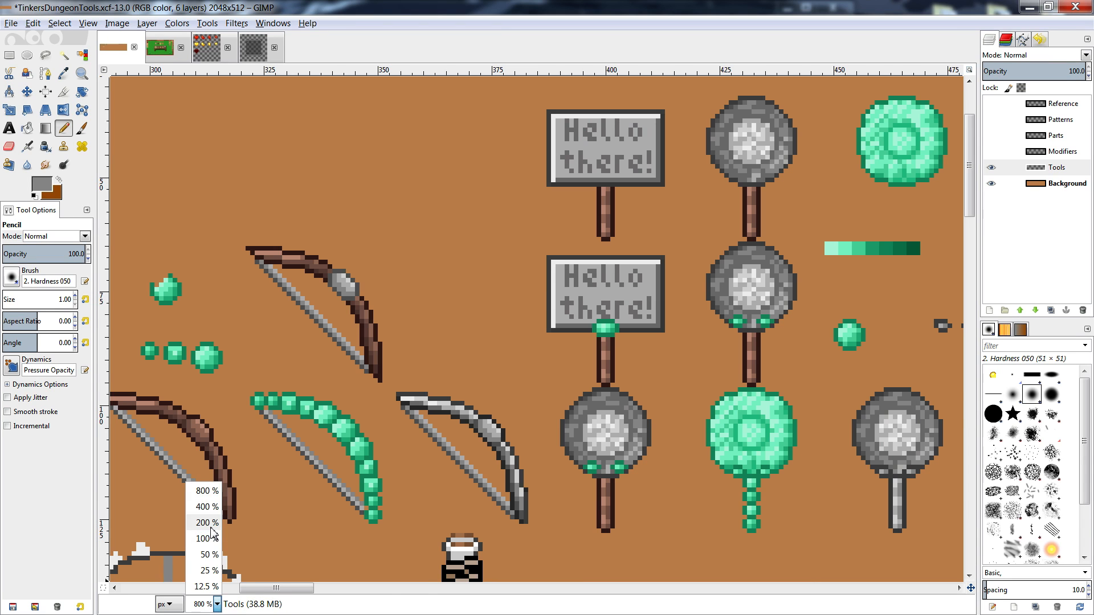
pyautogui.click(209, 523)
pyautogui.scroll(-5, 480, 421)
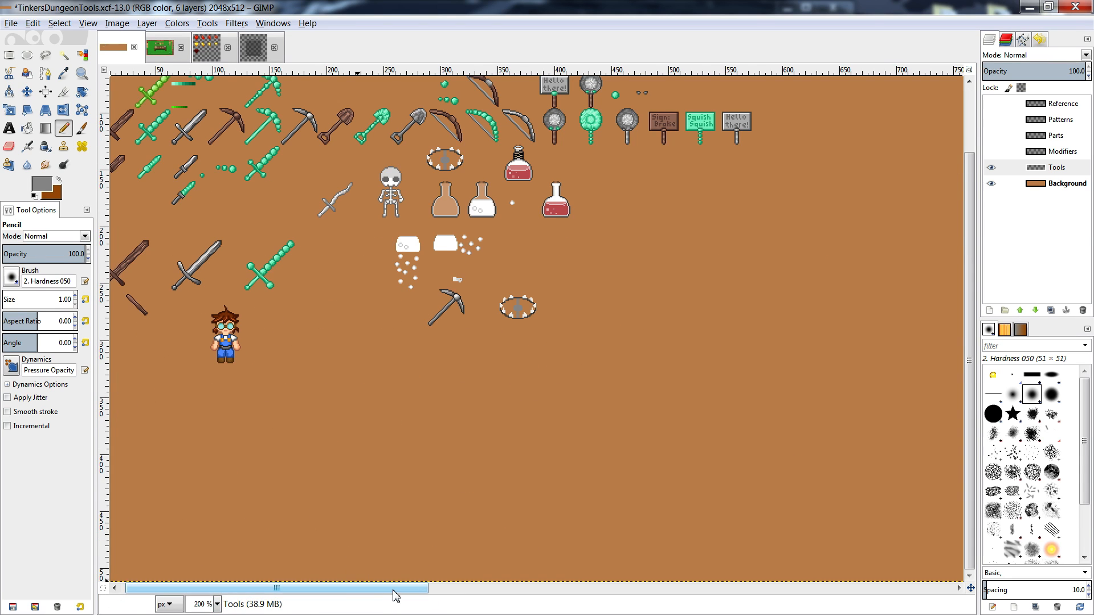
pyautogui.moveTo(393, 591); pyautogui.dragTo(388, 592)
pyautogui.scroll(3, 403, 464)
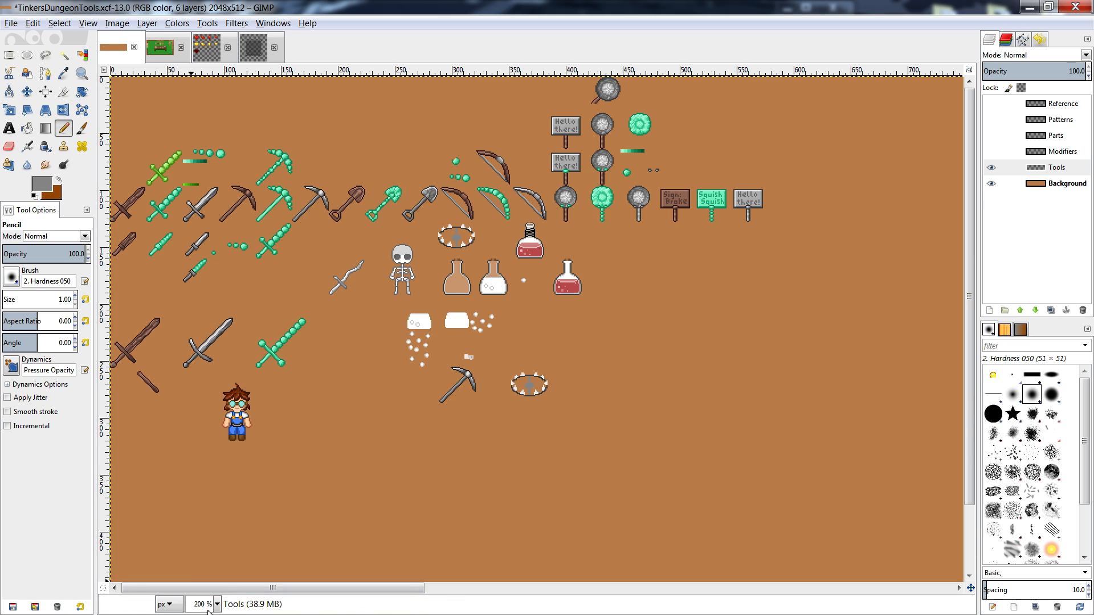
pyautogui.click(217, 606)
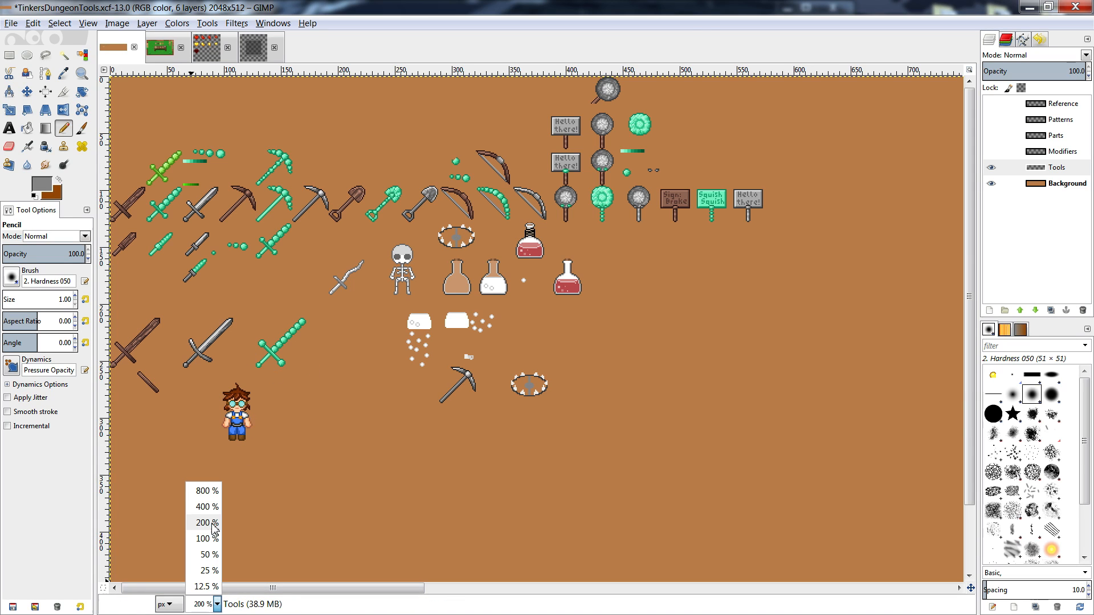
pyautogui.click(208, 491)
pyautogui.scroll(-3, 488, 387)
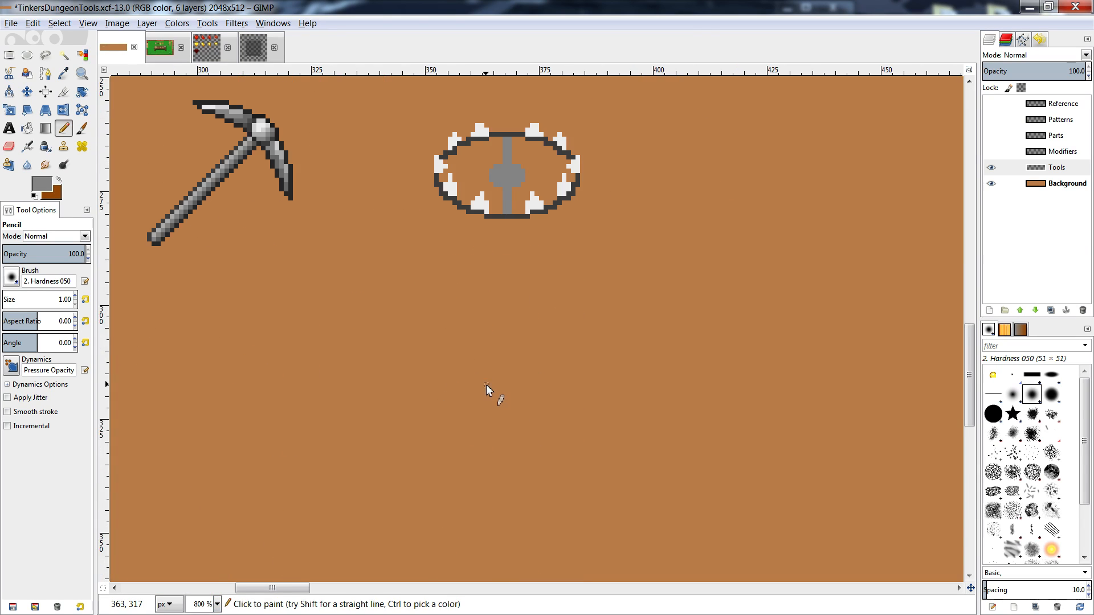
pyautogui.scroll(1, 486, 384)
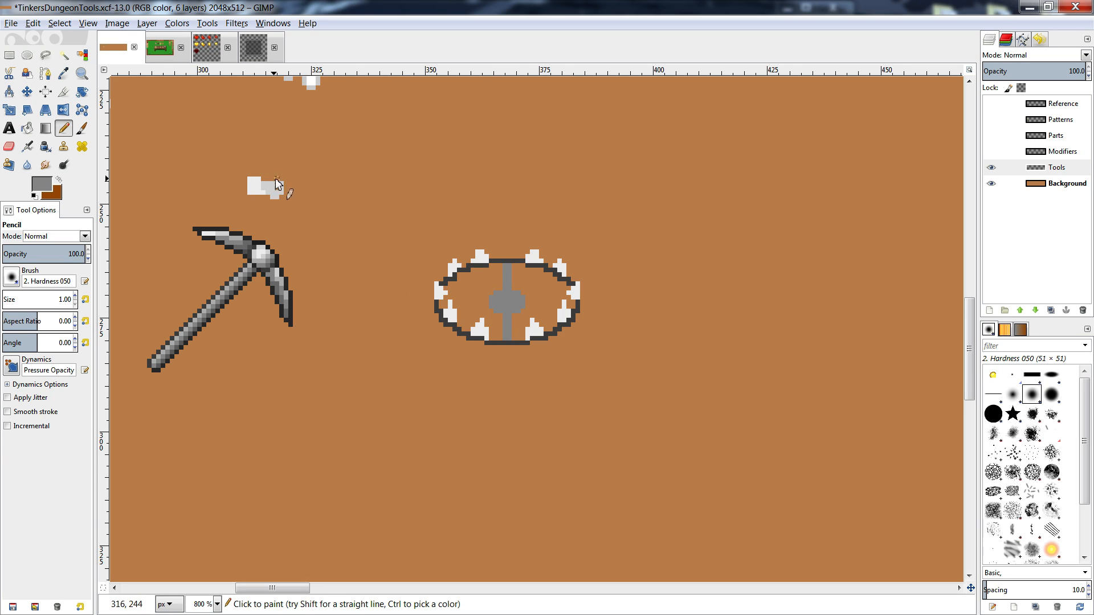
# - Fill and trim the light grey swatch with the Pencil and Eraser so it forms a neat square beside the white one
pyautogui.hotkey('shift', 'e')
pyautogui.press('n')
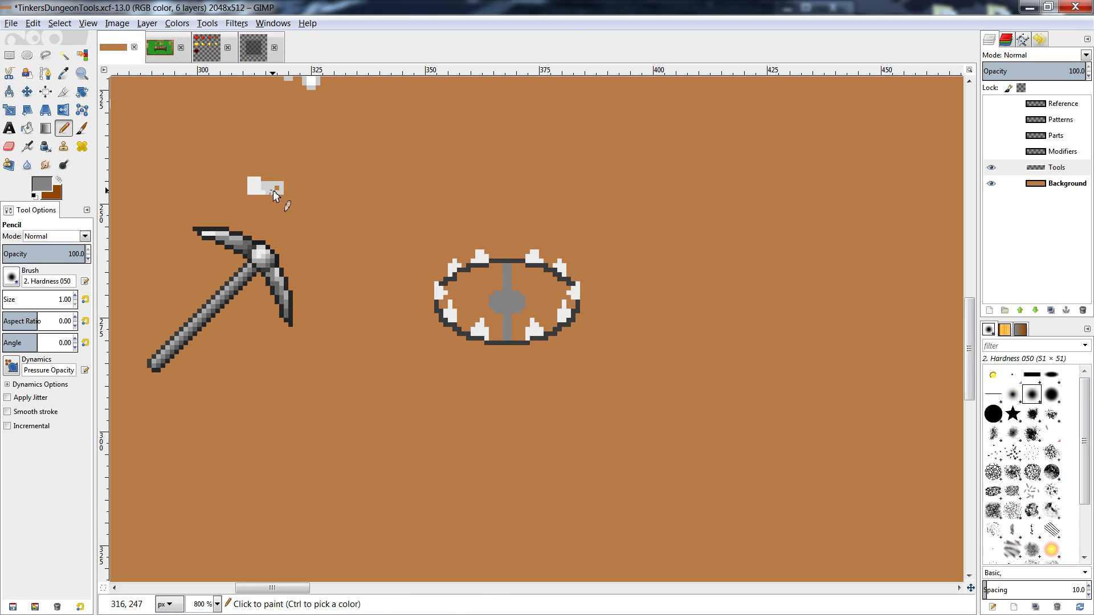
pyautogui.keyDown('ctrl'); pyautogui.click(273, 191); pyautogui.keyUp('ctrl')
pyautogui.click(277, 187)
pyautogui.hotkey('shift', 'e')
pyautogui.moveTo(282, 183)
pyautogui.mouseDown()
pyautogui.moveTo(240, 174)
pyautogui.moveTo(381, 142)
pyautogui.moveTo(308, 174)
pyautogui.moveTo(276, 170)
pyautogui.moveTo(276, 197)
pyautogui.mouseUp()
pyautogui.press('n')
pyautogui.click(264, 192)
pyautogui.hotkey('shift', 'e')
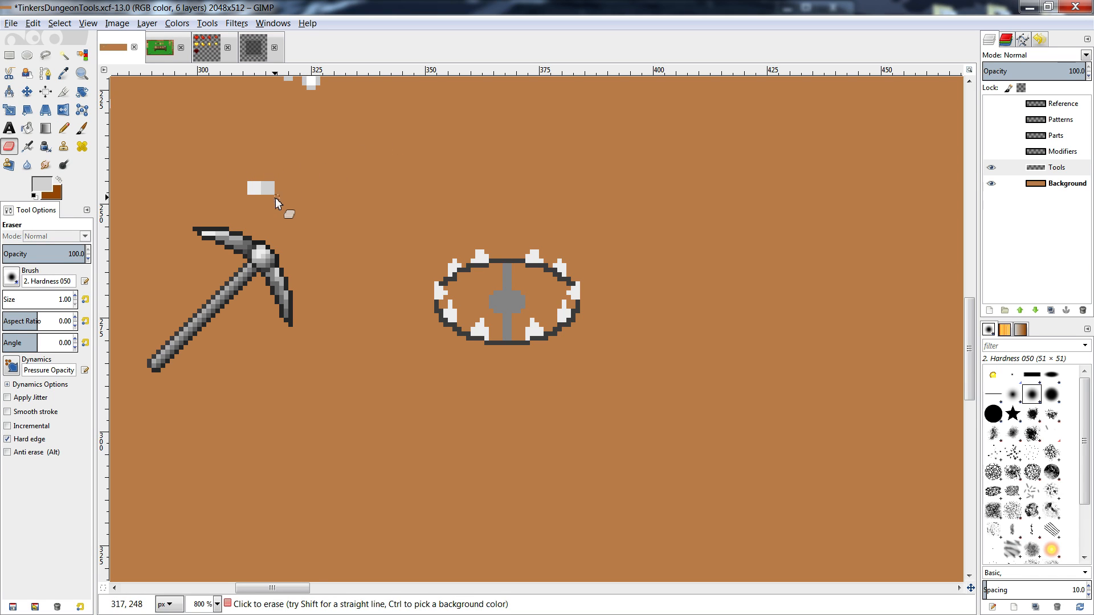
# - Extend the swatch strip with a mid grey and a darker grey sampled from the pickaxe head
pyautogui.press('n')
pyautogui.keyDown('ctrl'); pyautogui.click(235, 243); pyautogui.keyUp('ctrl')
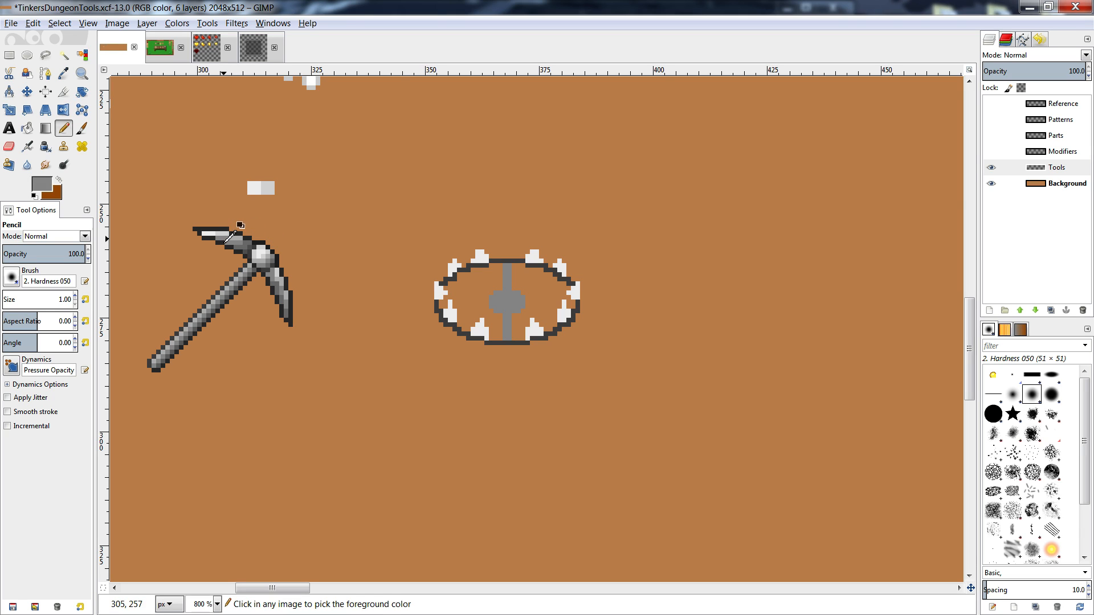
pyautogui.click(281, 190)
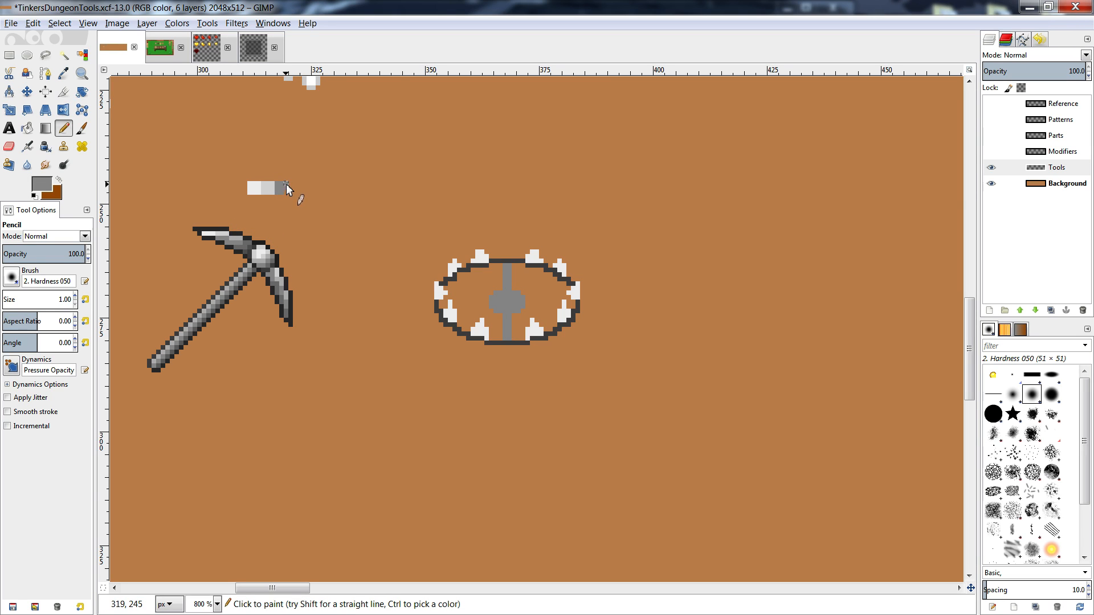
pyautogui.keyDown('ctrl'); pyautogui.click(254, 250); pyautogui.keyUp('ctrl')
pyautogui.keyDown('ctrl'); pyautogui.click(285, 190); pyautogui.keyUp('ctrl')
pyautogui.keyDown('ctrl'); pyautogui.click(253, 242); pyautogui.keyUp('ctrl')
pyautogui.keyDown('ctrl'); pyautogui.click(256, 243); pyautogui.keyUp('ctrl')
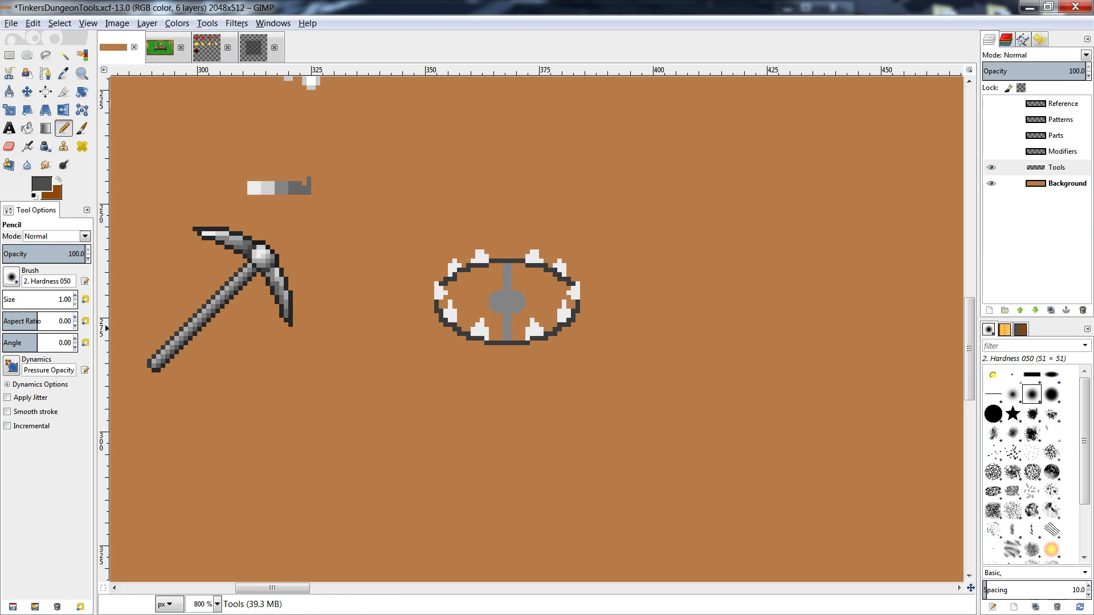
# - Pencil the next darker grey swatch at the end of the strip and erase the stray pixel above it
pyautogui.hotkey('alt', 'Tab')
pyautogui.moveTo(979, 2); pyautogui.dragTo(1093, 3)
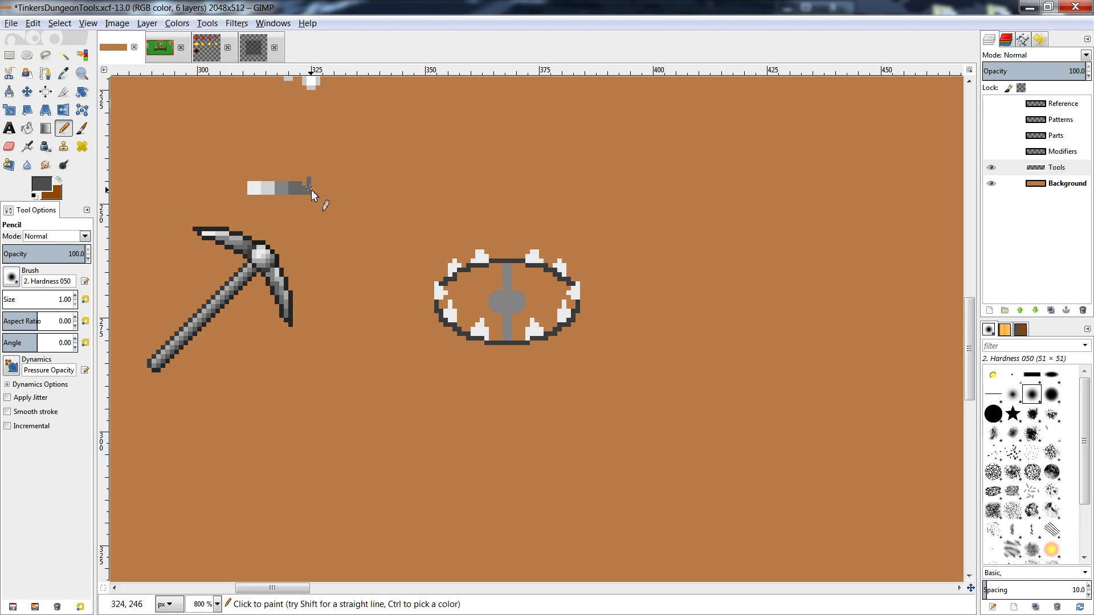
pyautogui.moveTo(304, 184); pyautogui.dragTo(309, 189)
pyautogui.moveTo(305, 193); pyautogui.dragTo(313, 189)
pyautogui.hotkey('shift', 'e')
pyautogui.click(310, 180)
pyautogui.press('n')
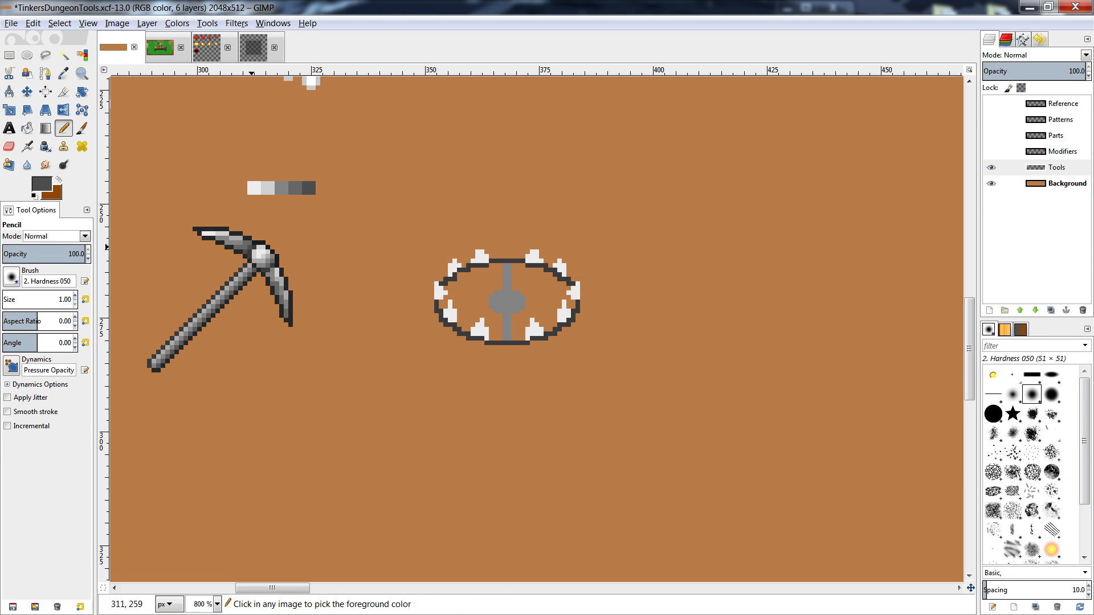
# - Complete the swatch strip with the pickaxe's two darkest shades, removing the excess pixels at its end
pyautogui.keyDown('ctrl'); pyautogui.click(253, 249); pyautogui.keyUp('ctrl')
pyautogui.click(322, 188)
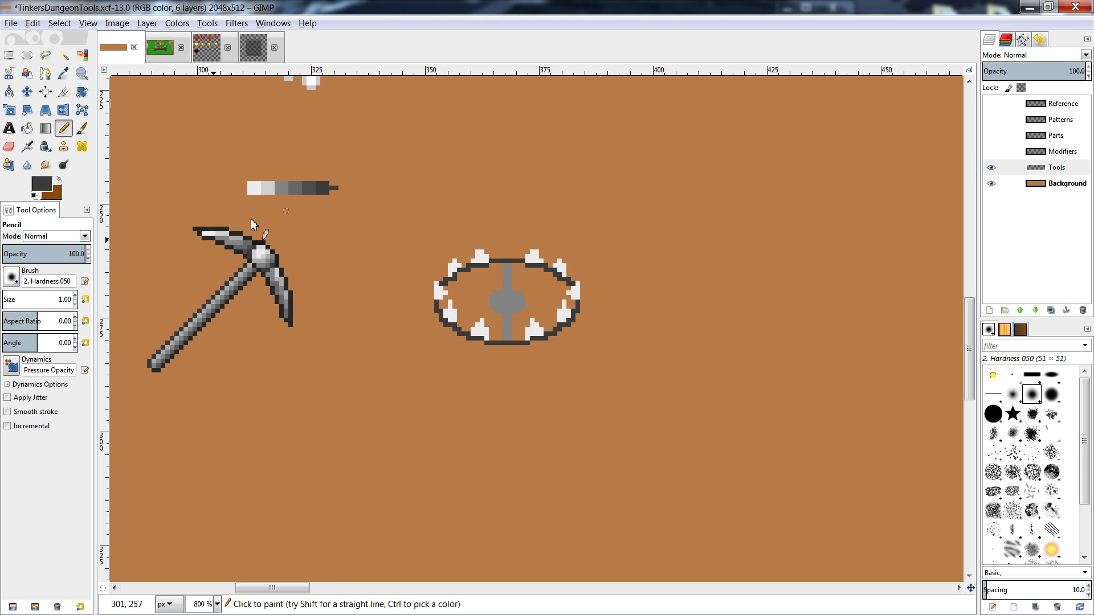
pyautogui.keyDown('ctrl'); pyautogui.click(261, 246); pyautogui.keyUp('ctrl')
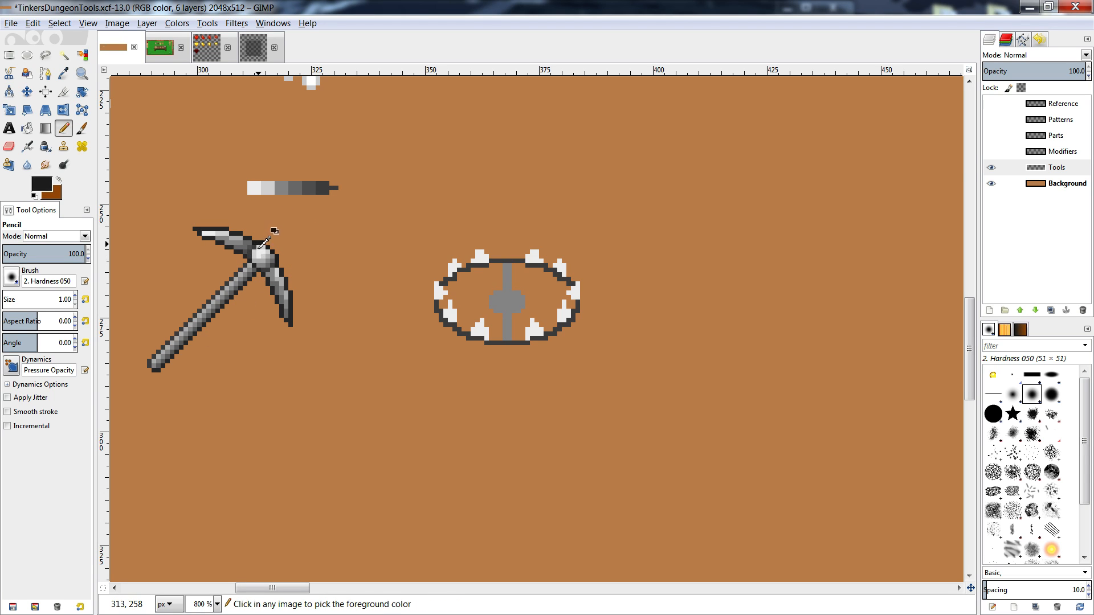
pyautogui.click(340, 187)
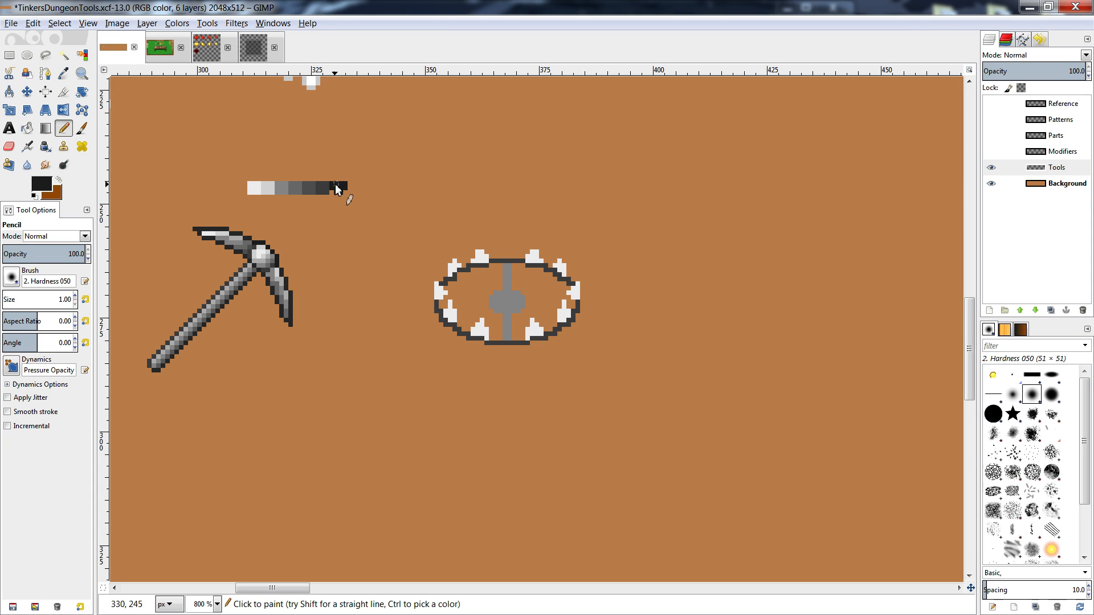
pyautogui.hotkey('ctrl', 'z')
pyautogui.hotkey('shift', 'e')
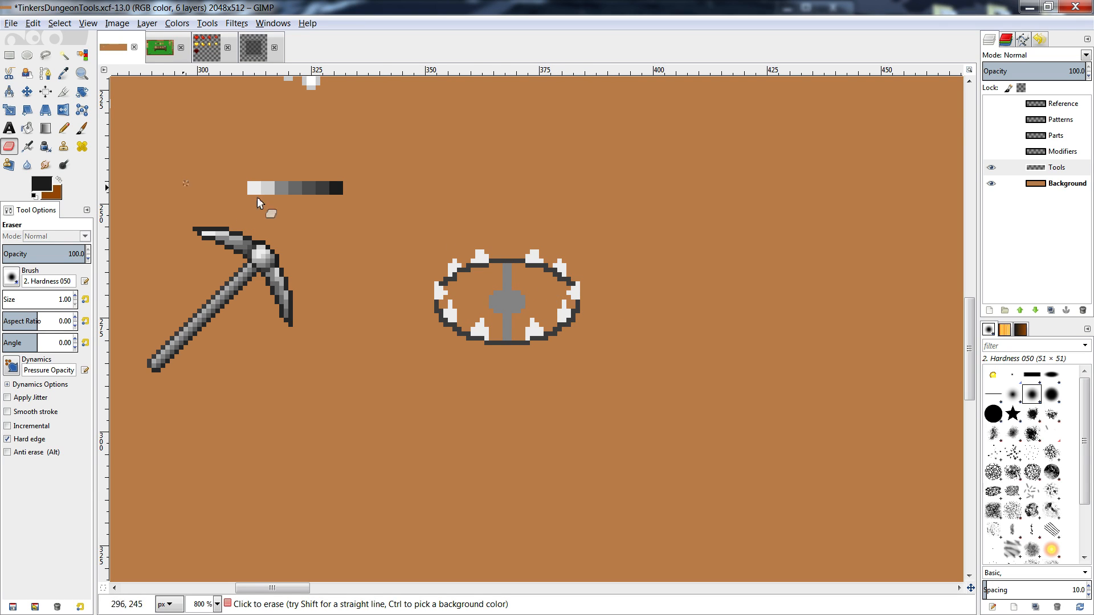
# - Copy the left half of the bear trap and place the copy in the empty space above the trap
pyautogui.press('r')
pyautogui.moveTo(420, 204)
pyautogui.mouseDown()
pyautogui.moveTo(524, 371)
pyautogui.moveTo(507, 391)
pyautogui.mouseUp()
pyautogui.hotkey('ctrl', 'c')
pyautogui.hotkey('ctrl', 'v')
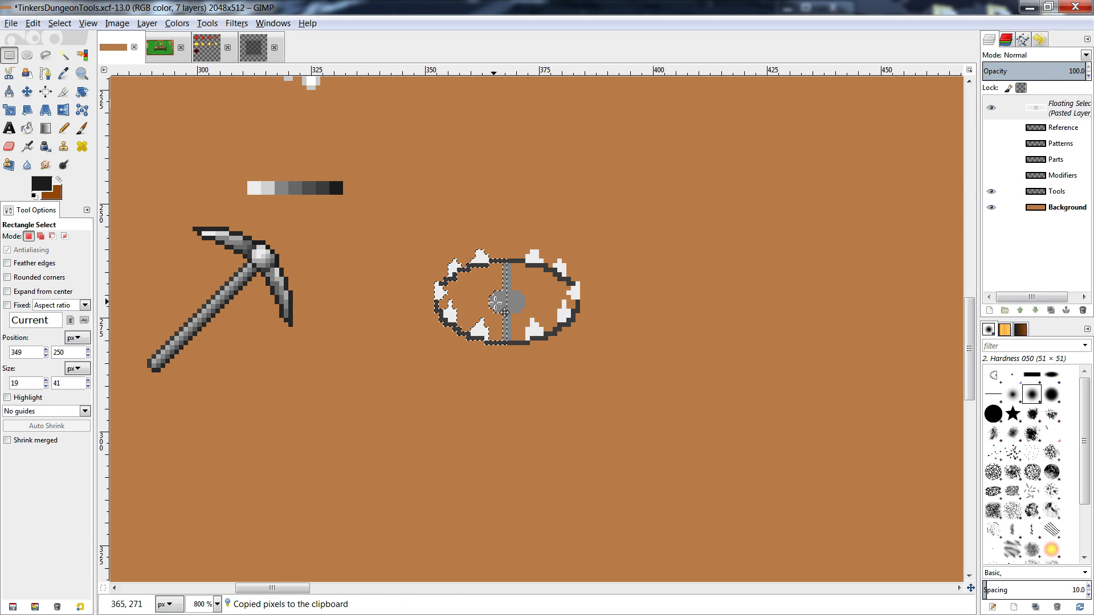
pyautogui.moveTo(501, 300); pyautogui.dragTo(497, 198)
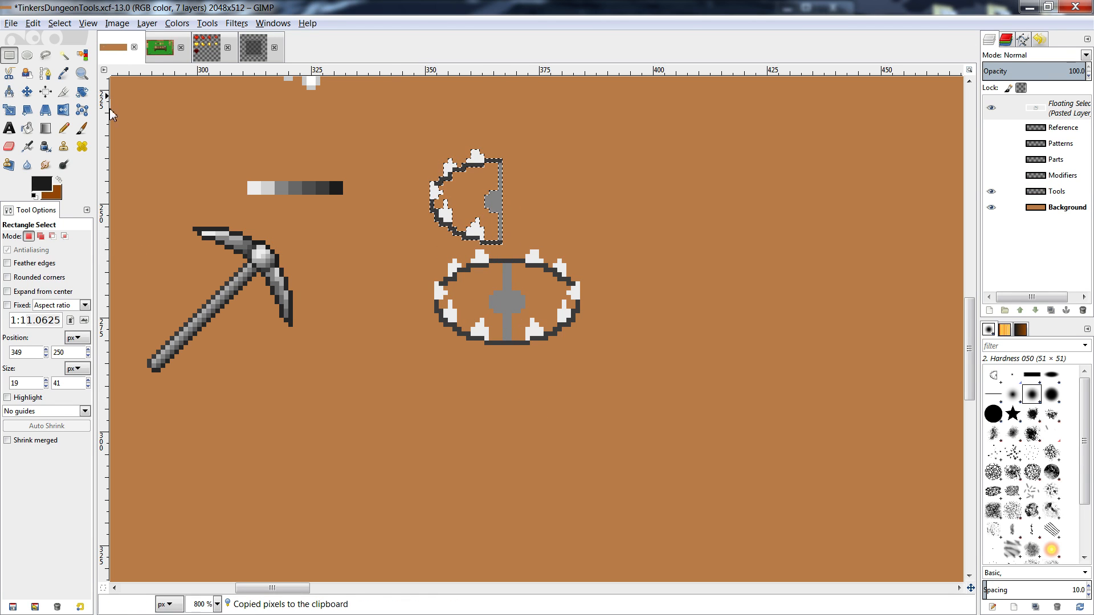
# - Rotate the copied left half by 90 degrees and anchor it above the trap
pyautogui.click(81, 92)
pyautogui.moveTo(592, 130); pyautogui.dragTo(607, 328)
pyautogui.write('90')
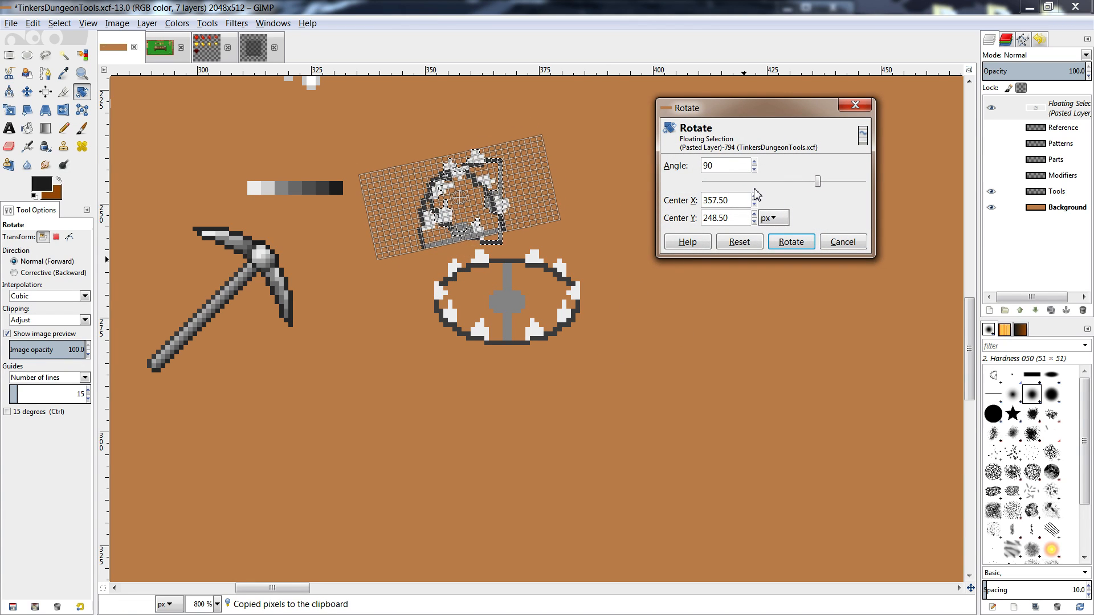
pyautogui.press('Tab')
pyautogui.click(797, 242)
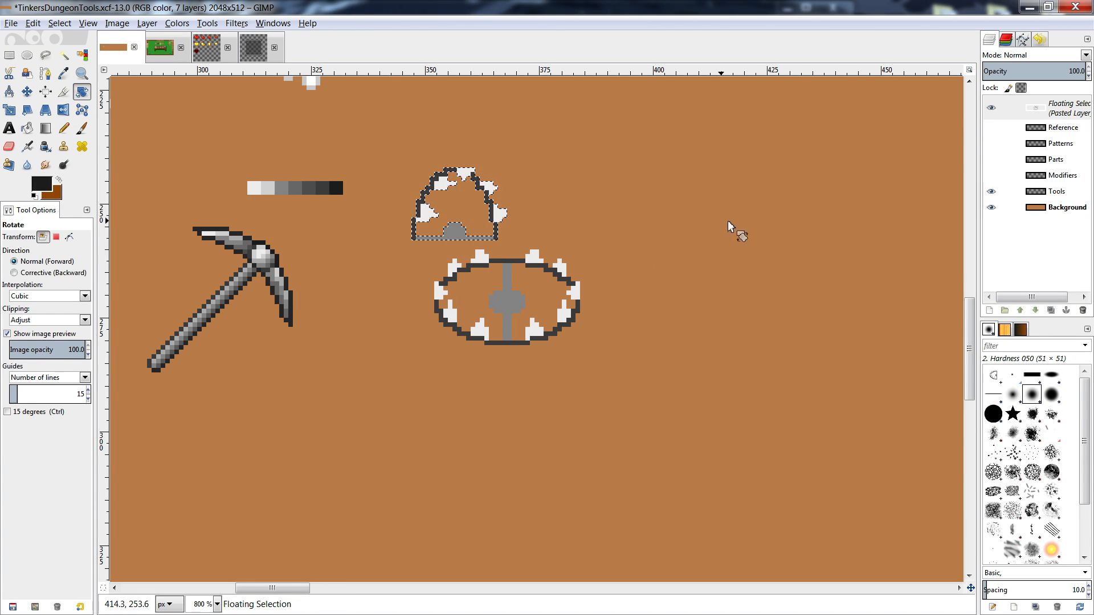
pyautogui.click(614, 216)
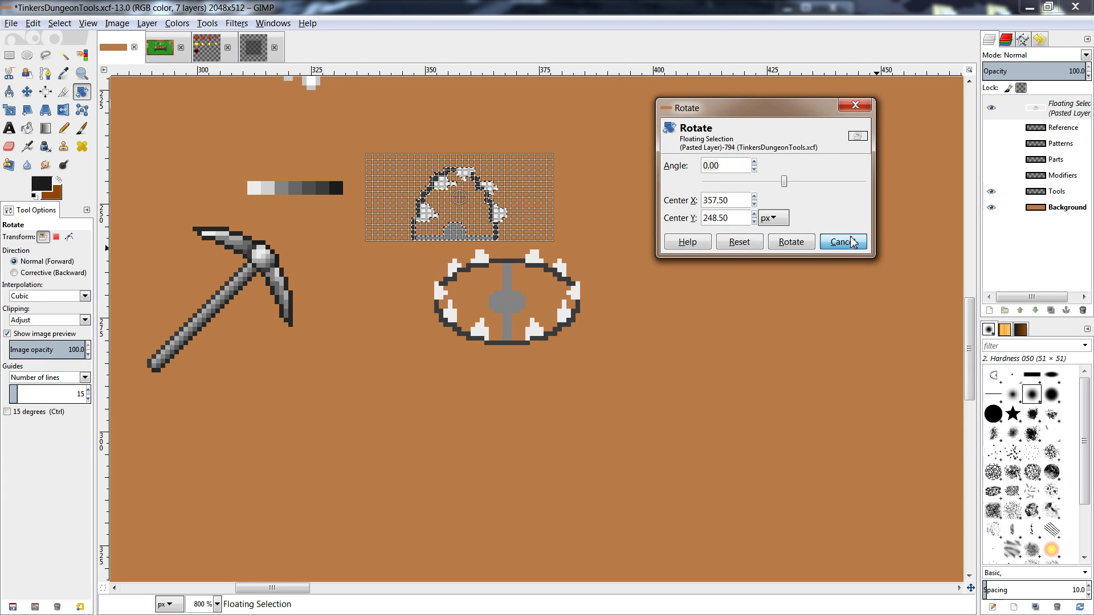
pyautogui.click(842, 242)
pyautogui.press('r')
pyautogui.click(629, 234)
# - Copy the right half of the bear trap and rotate the copy by -90 degrees
pyautogui.moveTo(616, 227); pyautogui.dragTo(508, 371)
pyautogui.hotkey('ctrl', 'c')
pyautogui.hotkey('ctrl', 'v')
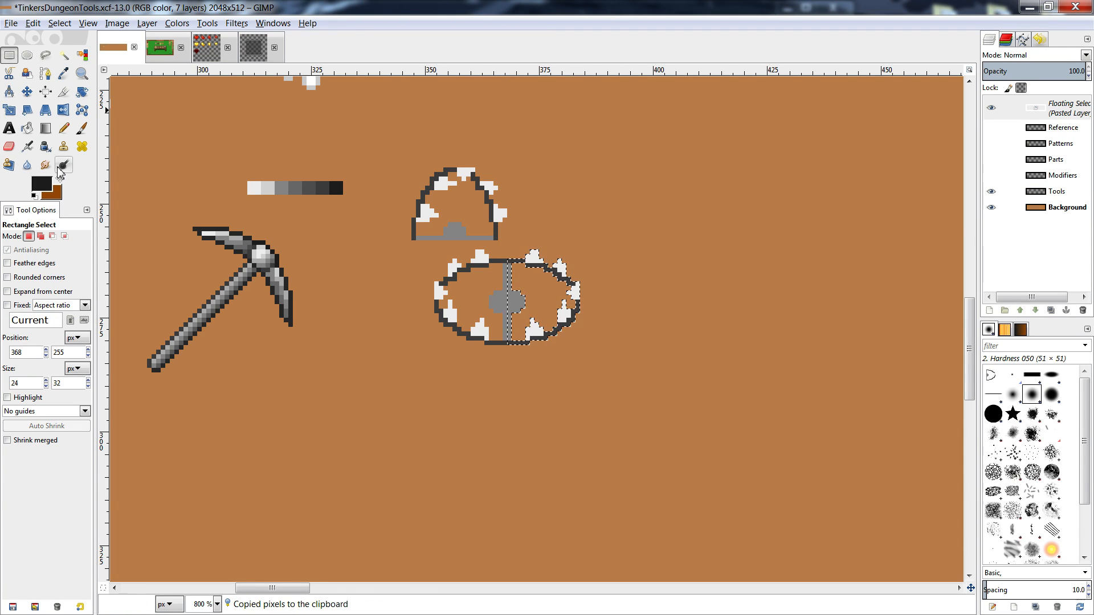
pyautogui.hotkey('shift', 'r')
pyautogui.click(774, 229)
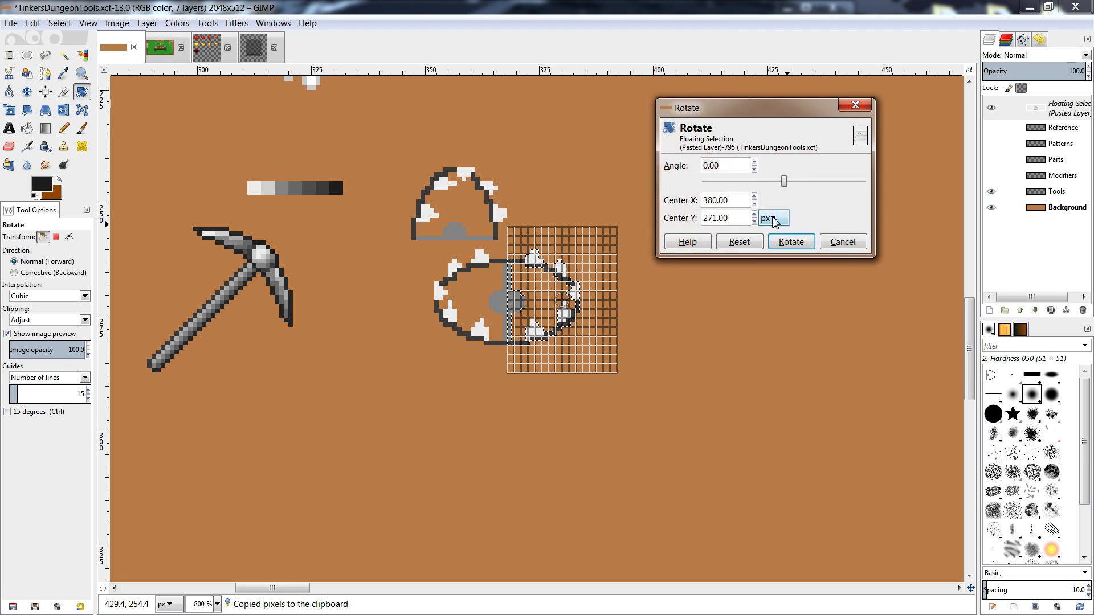
pyautogui.doubleClick(740, 166)
pyautogui.write('-90')
pyautogui.press('Return')
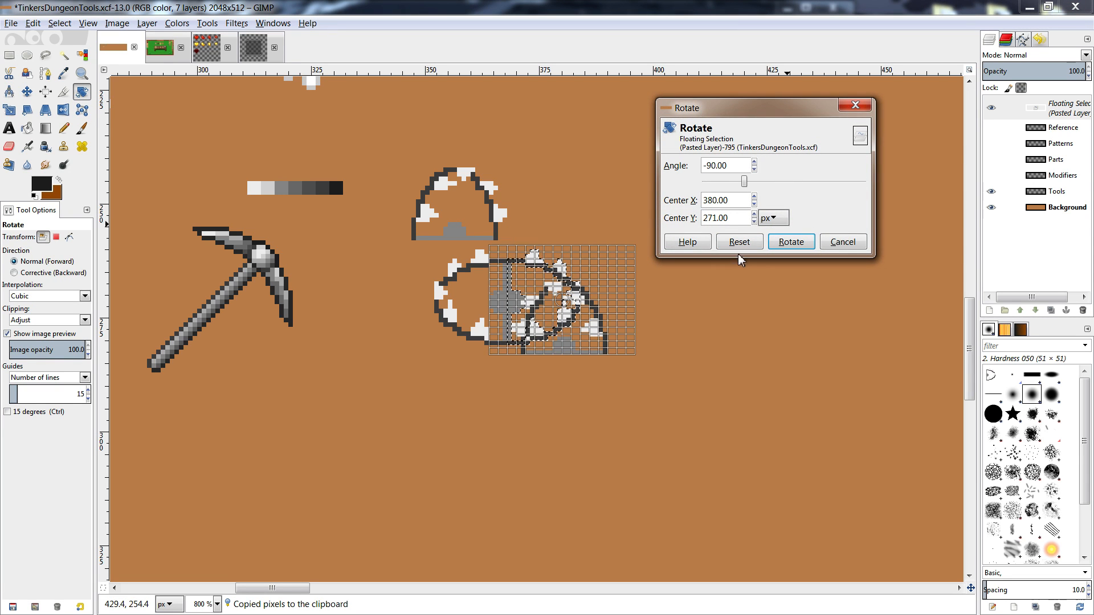
pyautogui.click(790, 242)
# - Place the rotated right half above the trap and move the rotated left half level with it
pyautogui.press('r')
pyautogui.moveTo(576, 357); pyautogui.dragTo(582, 230)
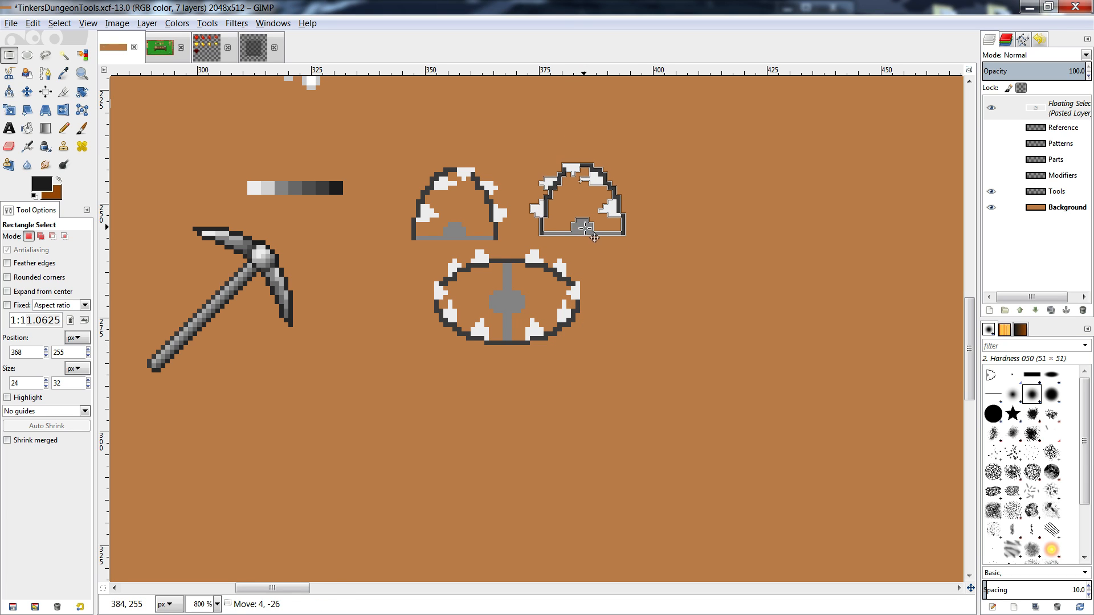
pyautogui.click(636, 257)
pyautogui.moveTo(517, 154); pyautogui.dragTo(473, 240)
pyautogui.hotkey('ctrl', 'x')
pyautogui.hotkey('ctrl', 'v')
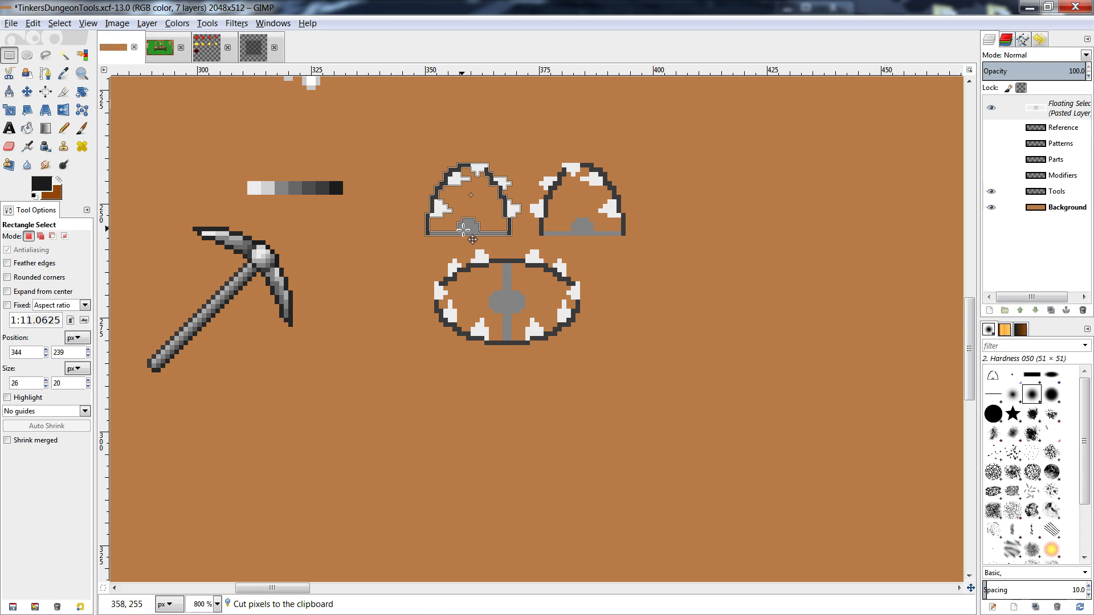
pyautogui.click(682, 211)
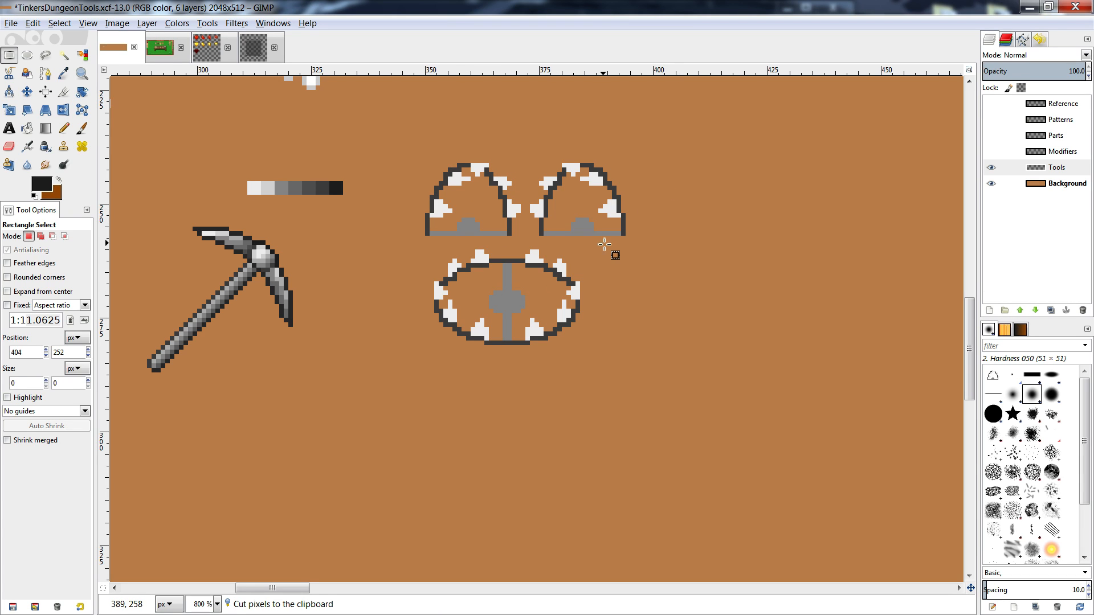
# - Move the whole open bear trap further down the canvas and anchor it there
pyautogui.moveTo(603, 246); pyautogui.dragTo(362, 417)
pyautogui.hotkey('ctrl', 'x')
pyautogui.hotkey('ctrl', 'v')
pyautogui.moveTo(525, 313); pyautogui.dragTo(522, 328)
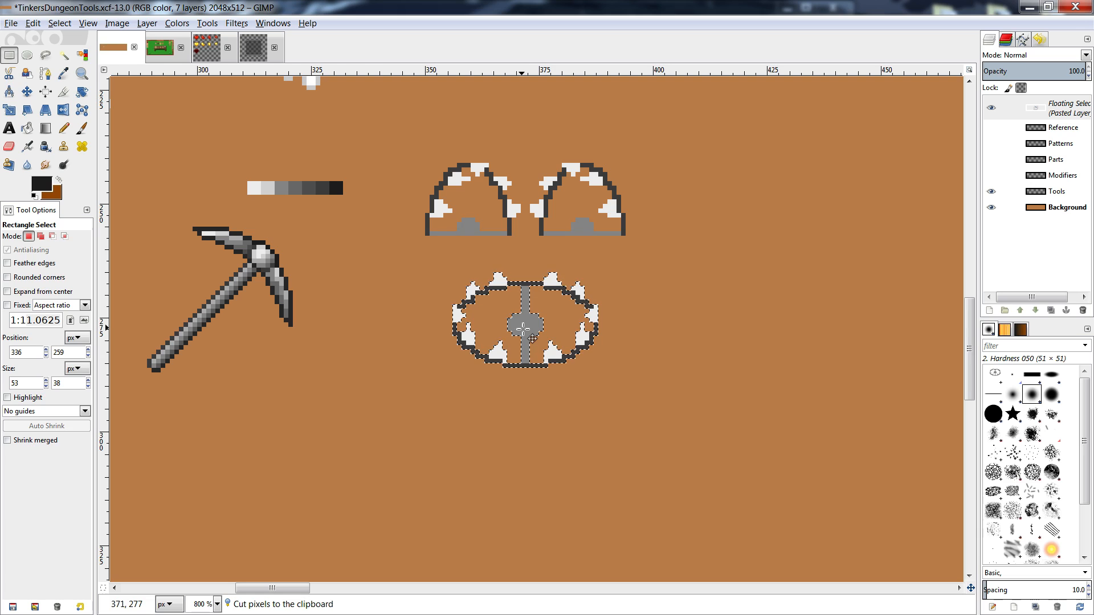
pyautogui.moveTo(527, 325); pyautogui.dragTo(527, 390)
pyautogui.click(569, 273)
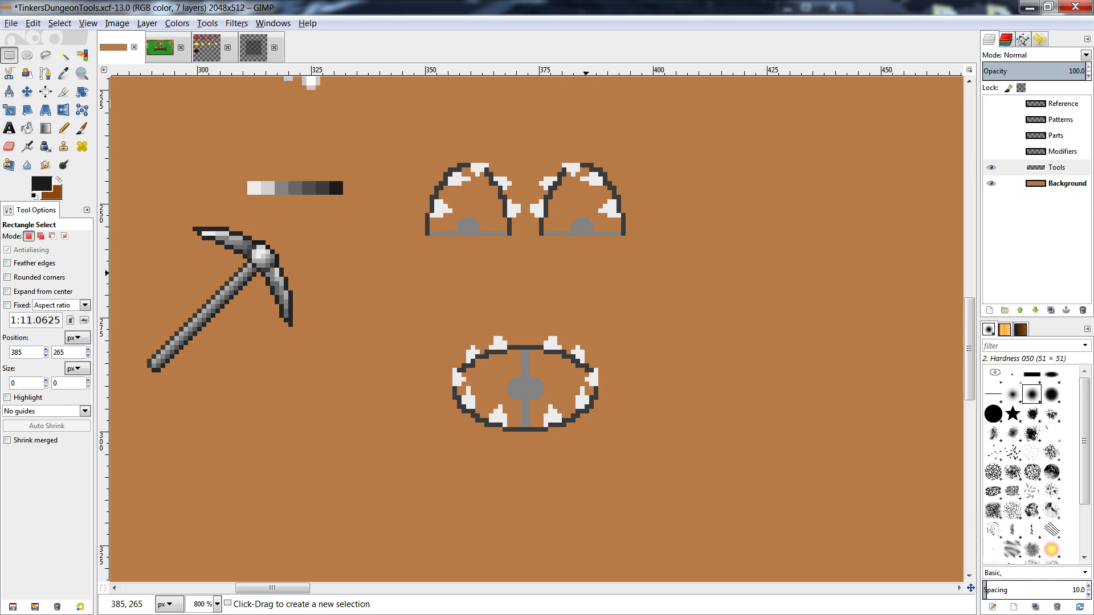
# - Copy the open trap's grey centre bar and disc and place the copy directly above the trap
pyautogui.press('n')
pyautogui.press('r')
pyautogui.moveTo(543, 345); pyautogui.dragTo(515, 430)
pyautogui.hotkey('ctrl', 'c')
pyautogui.hotkey('ctrl', 'v')
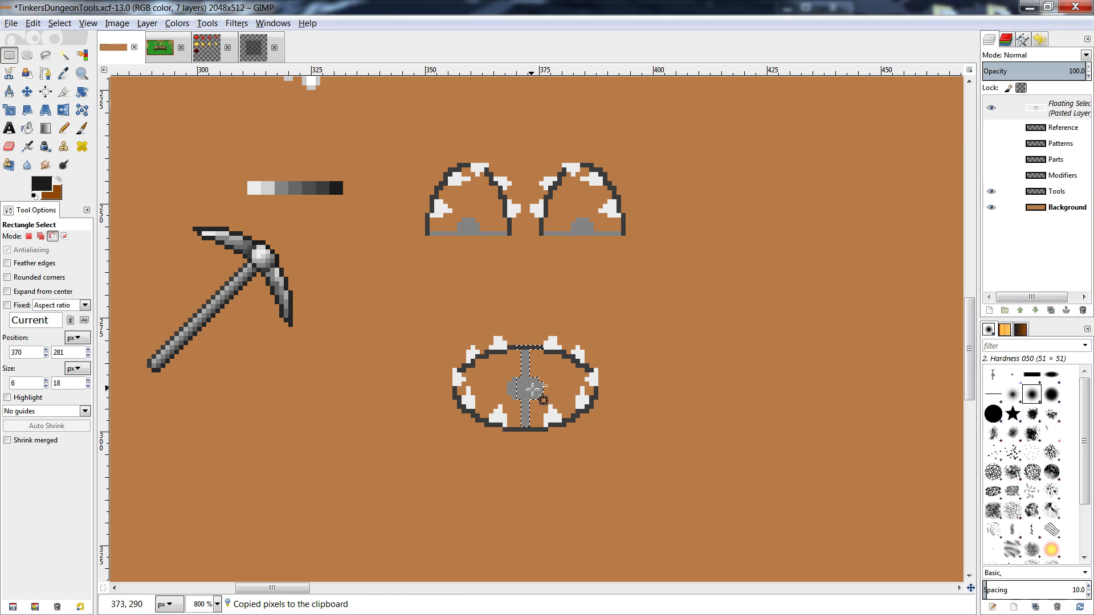
pyautogui.click(503, 380)
pyautogui.moveTo(512, 350); pyautogui.dragTo(541, 428)
pyautogui.moveTo(505, 375); pyautogui.dragTo(529, 296)
pyautogui.hotkey('ctrl', 'c')
pyautogui.hotkey('ctrl', 'v')
pyautogui.hotkey('ctrl', 'h')
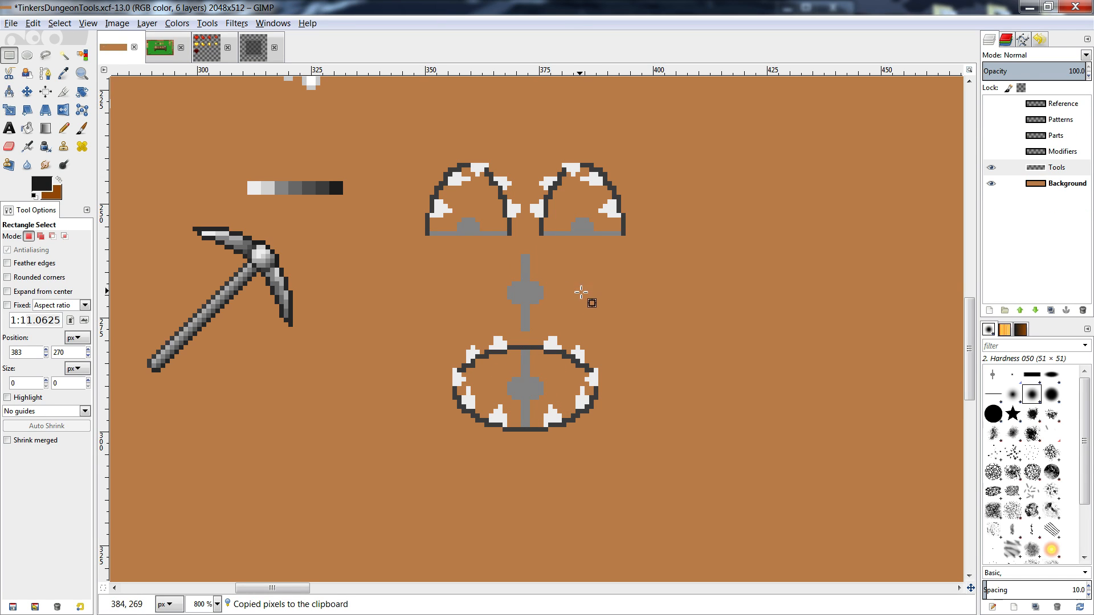
# - Pencil straight dark grey jaws two pixels wide along both sides of the copied bar, using the trap's outline color
pyautogui.press('n')
pyautogui.keyDown('ctrl'); pyautogui.click(510, 225); pyautogui.keyUp('ctrl')
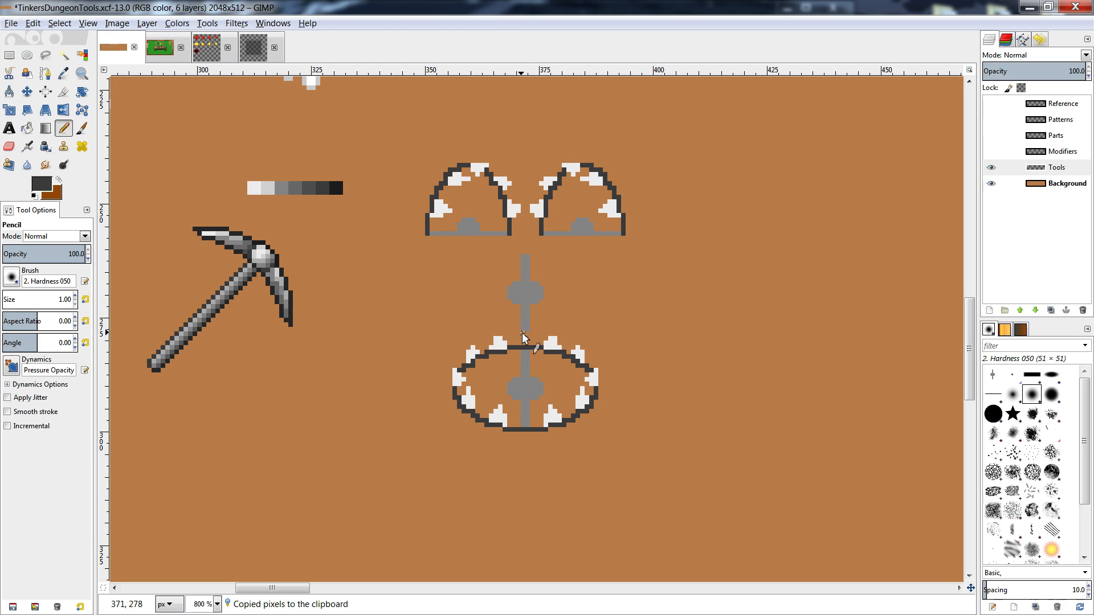
pyautogui.click(519, 329)
pyautogui.keyDown('shift'); pyautogui.click(518, 256); pyautogui.keyUp('shift')
pyautogui.click(513, 327)
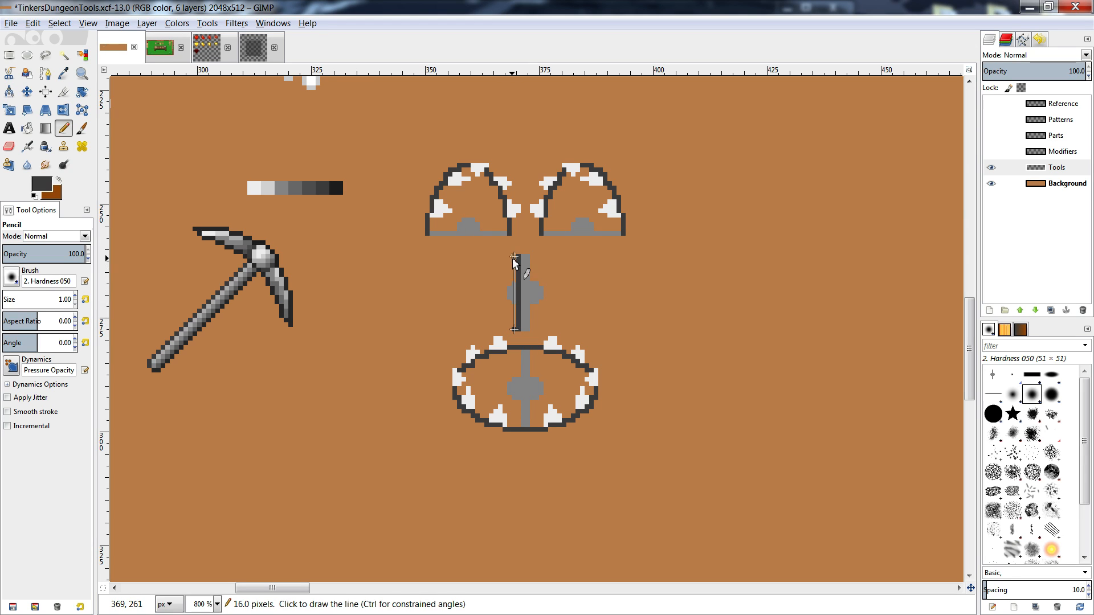
pyautogui.keyDown('shift'); pyautogui.click(514, 258); pyautogui.keyUp('shift')
pyautogui.click(534, 264)
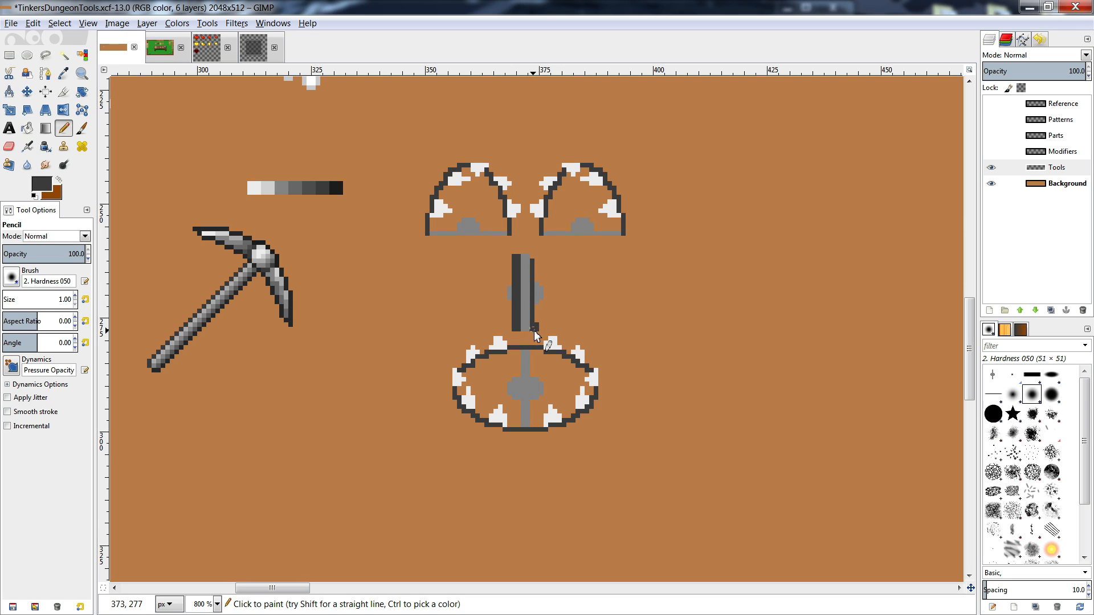
pyautogui.hotkey('ctrl', 'z')
pyautogui.hotkey('shift', 'e')
pyautogui.press('n')
# - Sample the white of the teeth and pencil interlocking teeth along the bar between the dark jaws
pyautogui.keyDown('ctrl'); pyautogui.click(542, 292); pyautogui.keyUp('ctrl')
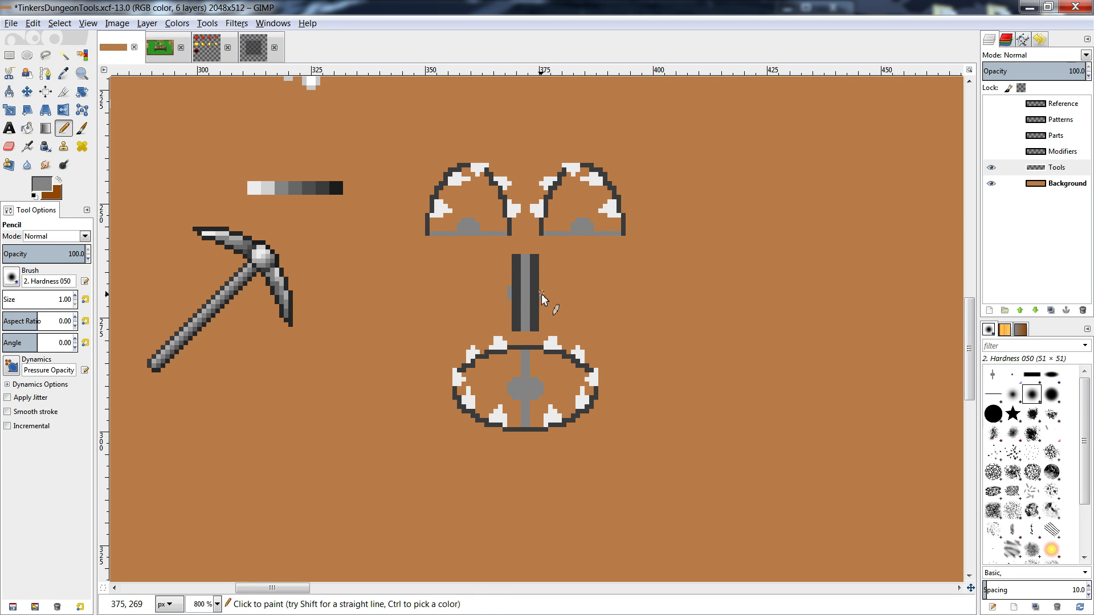
pyautogui.keyDown('ctrl'); pyautogui.click(515, 209); pyautogui.keyUp('ctrl')
pyautogui.moveTo(519, 327); pyautogui.dragTo(528, 271)
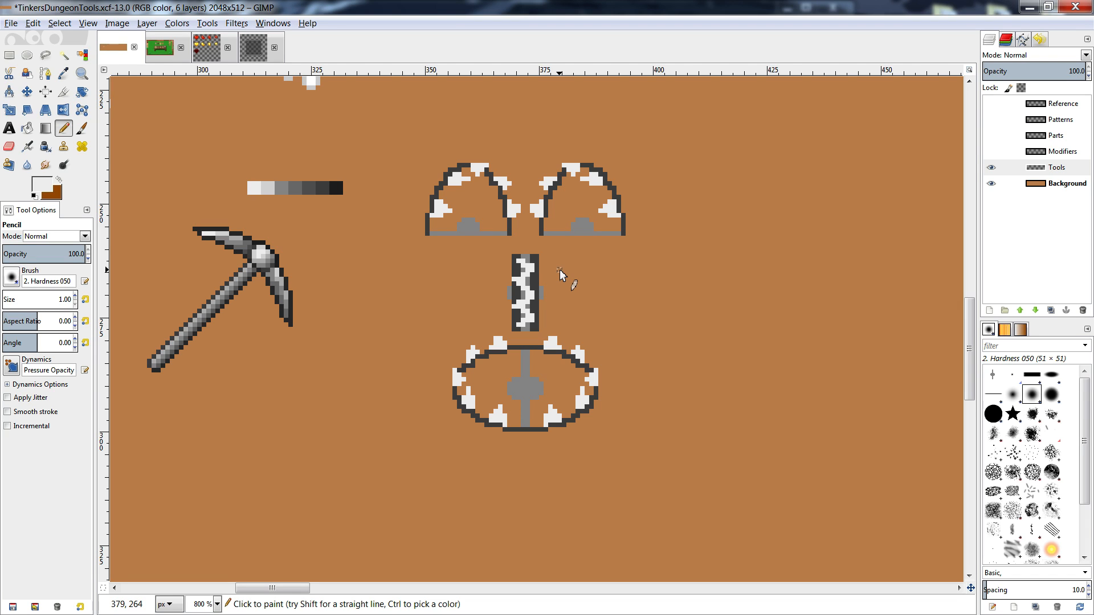
# - Select the two rotated trap halves and delete them
pyautogui.press('r')
pyautogui.moveTo(412, 150)
pyautogui.mouseDown()
pyautogui.moveTo(708, 278)
pyautogui.moveTo(681, 242)
pyautogui.mouseUp()
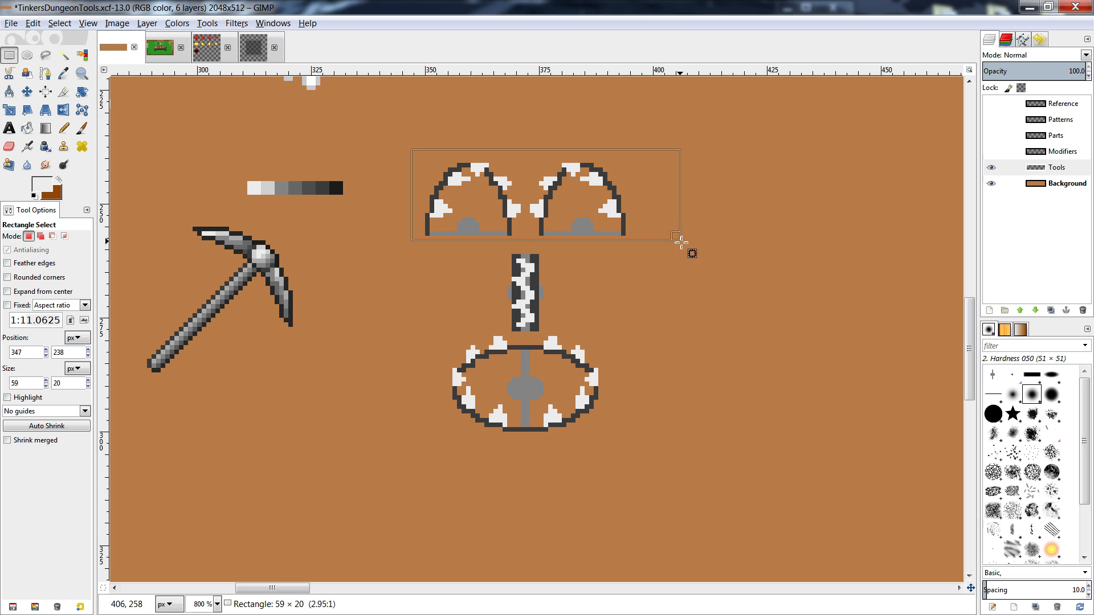
pyautogui.click(682, 263)
# - Cut the closed trap and place it just to the right of the open trap
pyautogui.moveTo(570, 241); pyautogui.dragTo(475, 333)
pyautogui.hotkey('ctrl', 'x')
pyautogui.hotkey('ctrl', 'v')
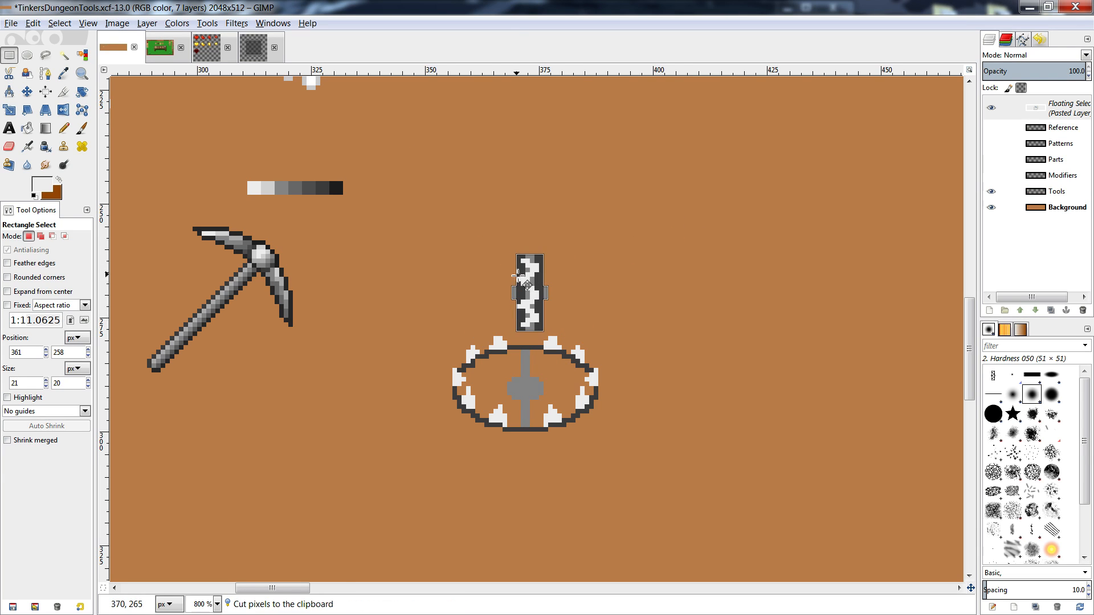
pyautogui.moveTo(517, 275)
pyautogui.mouseDown()
pyautogui.moveTo(681, 335)
pyautogui.moveTo(653, 368)
pyautogui.moveTo(524, 376)
pyautogui.moveTo(642, 380)
pyautogui.mouseUp()
pyautogui.click(708, 445)
pyautogui.press('n')
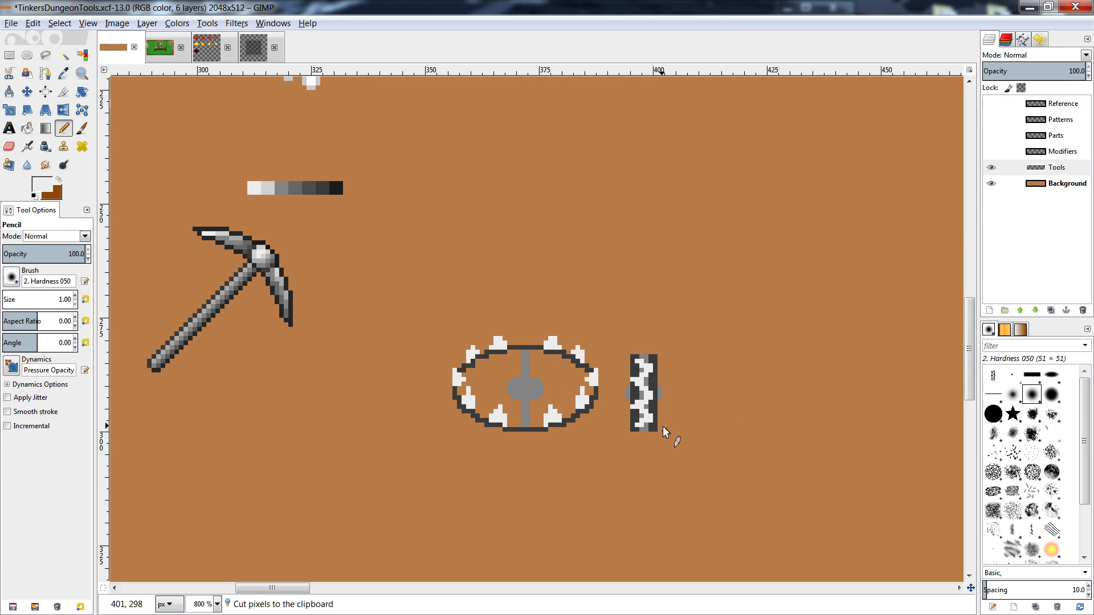
# - Extend the closed trap by one pixel at both ends with copied rows, and pencil its white teeth out to the ends
pyautogui.press('r')
pyautogui.moveTo(616, 455); pyautogui.dragTo(662, 427)
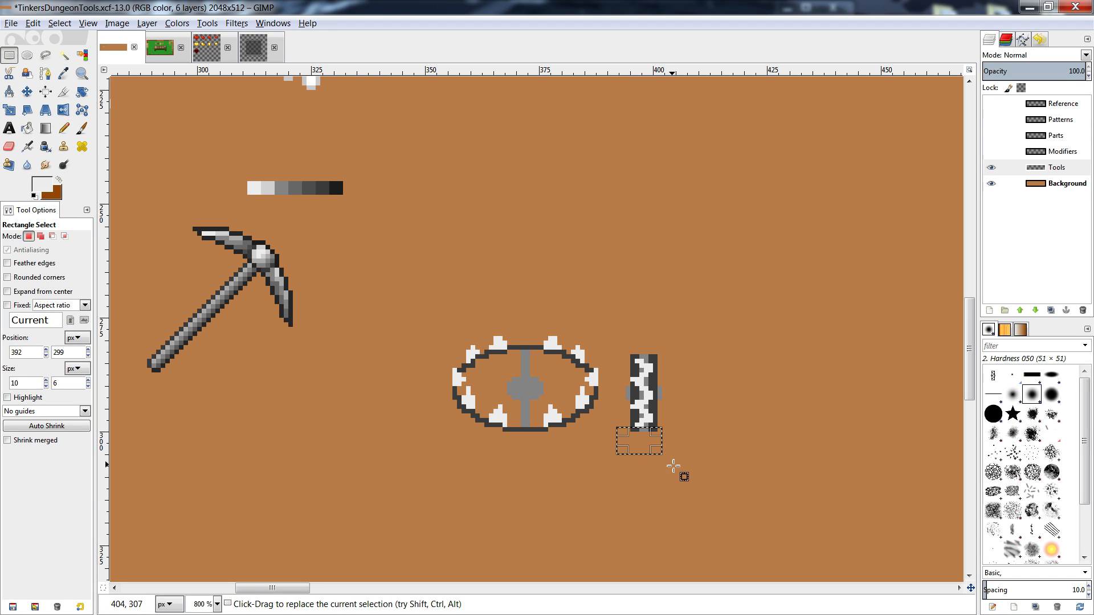
pyautogui.hotkey('ctrl', 'c')
pyautogui.hotkey('ctrl', 'v')
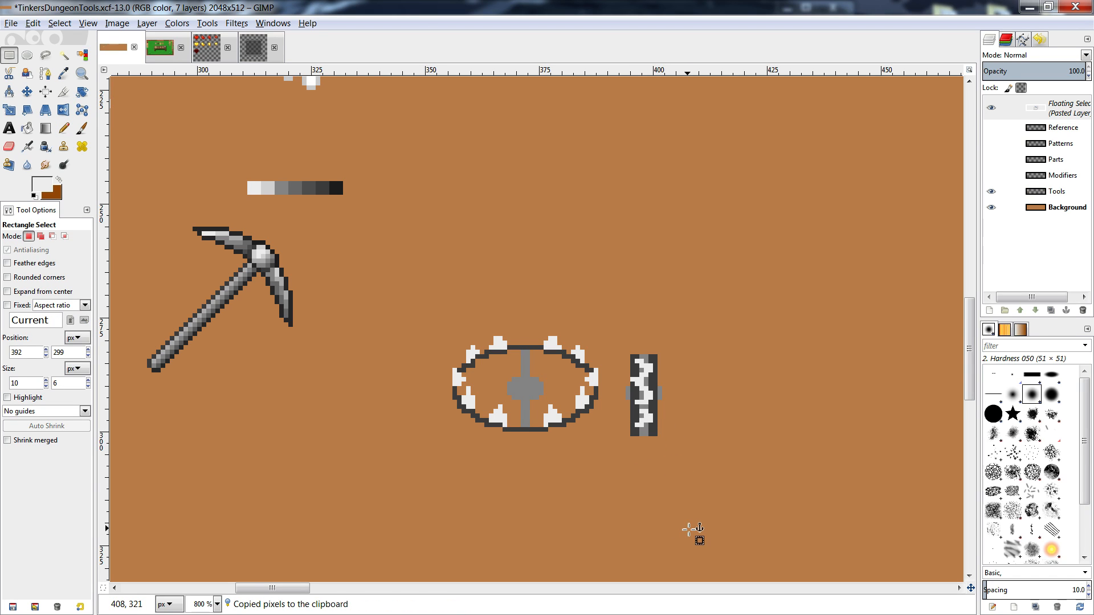
pyautogui.click(709, 428)
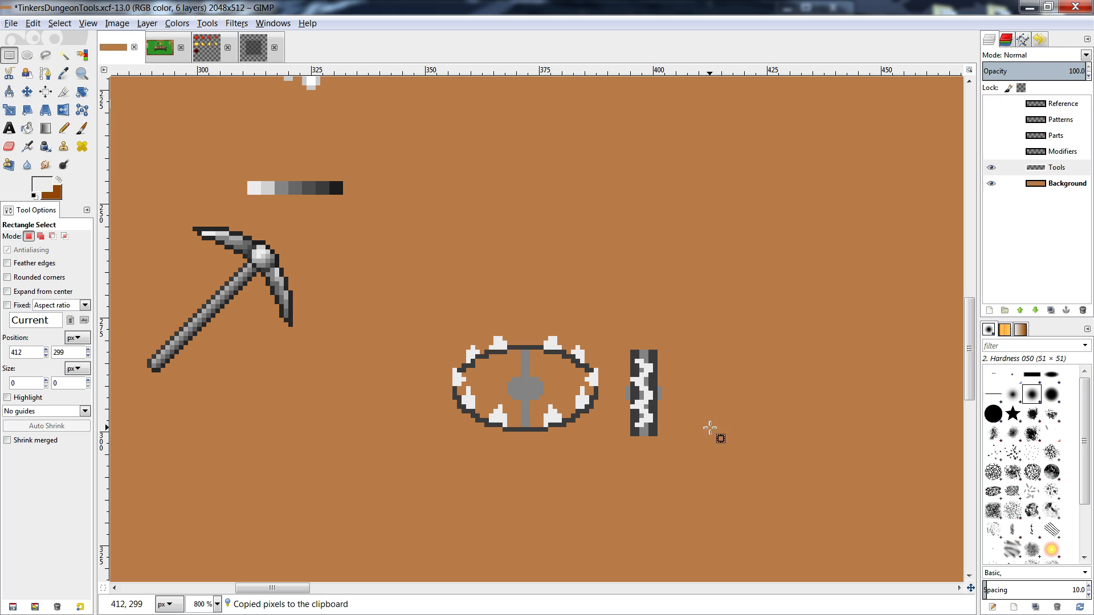
pyautogui.press('n')
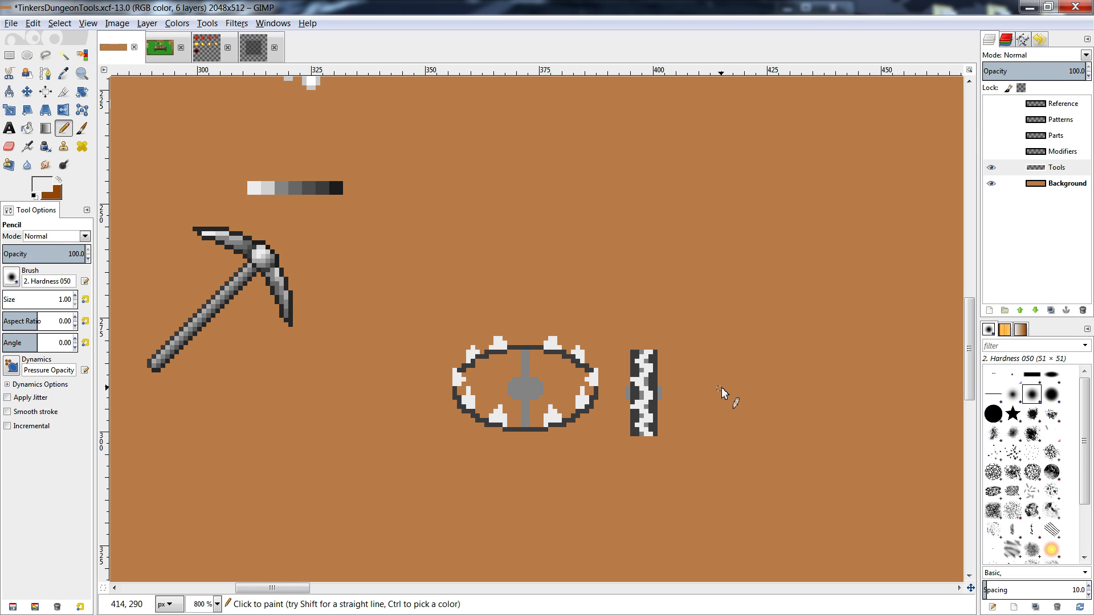
# - Pencil a near-black round bomb-like outline with a slanted neck above the open trap, and add white spark lines at its tip
pyautogui.keyDown('ctrl'); pyautogui.click(281, 255); pyautogui.keyUp('ctrl')
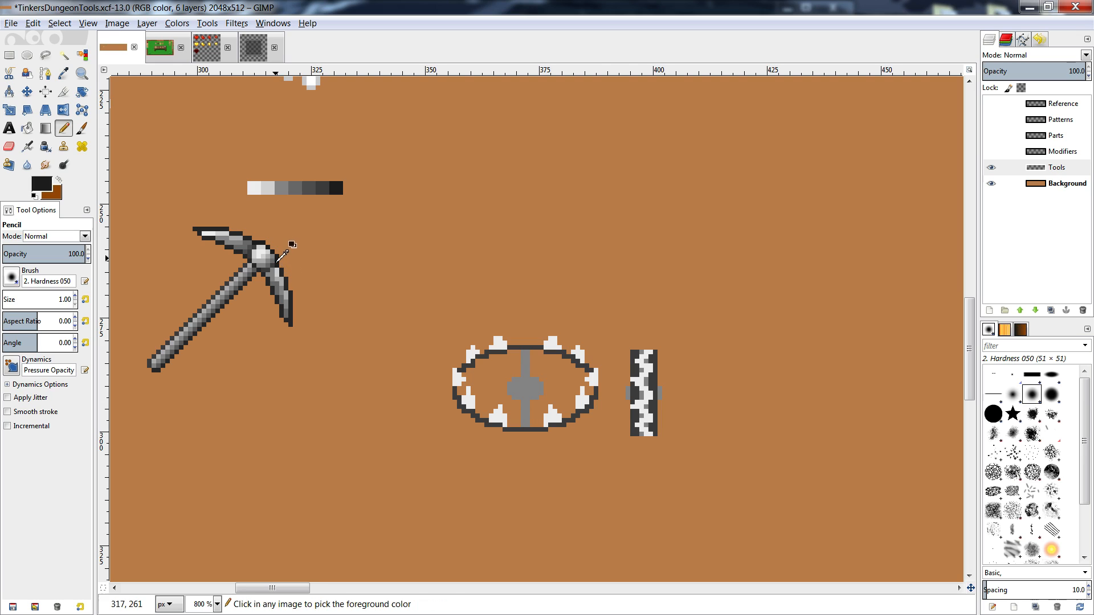
pyautogui.moveTo(505, 200)
pyautogui.mouseDown()
pyautogui.moveTo(537, 270)
pyautogui.moveTo(527, 197)
pyautogui.moveTo(492, 198)
pyautogui.moveTo(544, 160)
pyautogui.moveTo(573, 171)
pyautogui.moveTo(541, 208)
pyautogui.mouseUp()
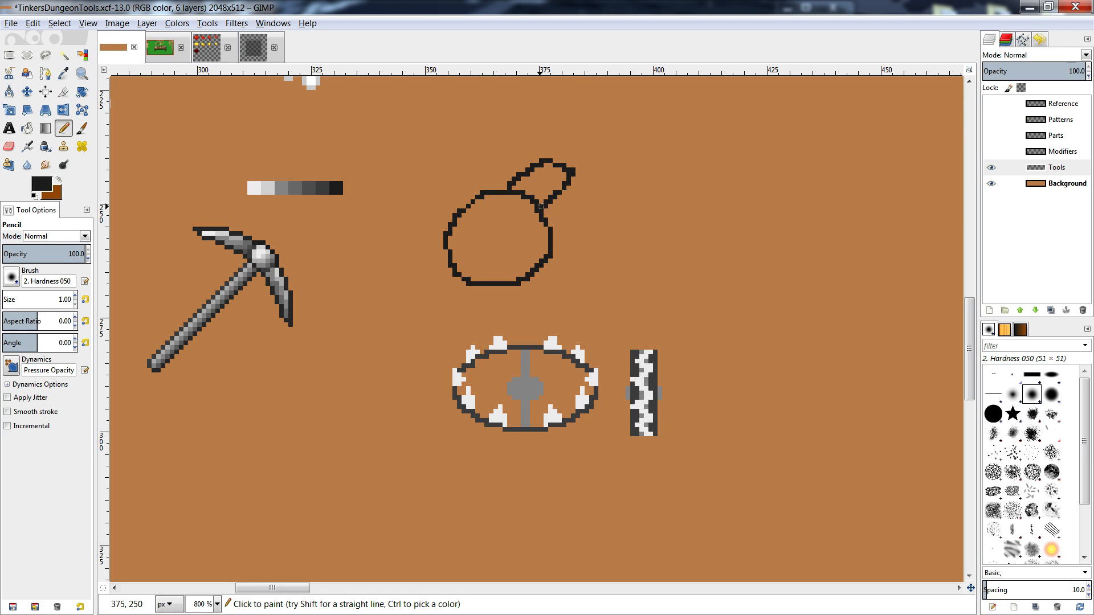
pyautogui.keyDown('ctrl'); pyautogui.click(581, 357); pyautogui.keyUp('ctrl')
pyautogui.click(559, 156)
pyautogui.moveTo(560, 157)
pyautogui.mouseDown()
pyautogui.moveTo(591, 115)
pyautogui.moveTo(571, 102)
pyautogui.moveTo(579, 98)
pyautogui.moveTo(610, 138)
pyautogui.mouseUp()
pyautogui.moveTo(568, 105); pyautogui.dragTo(624, 110)
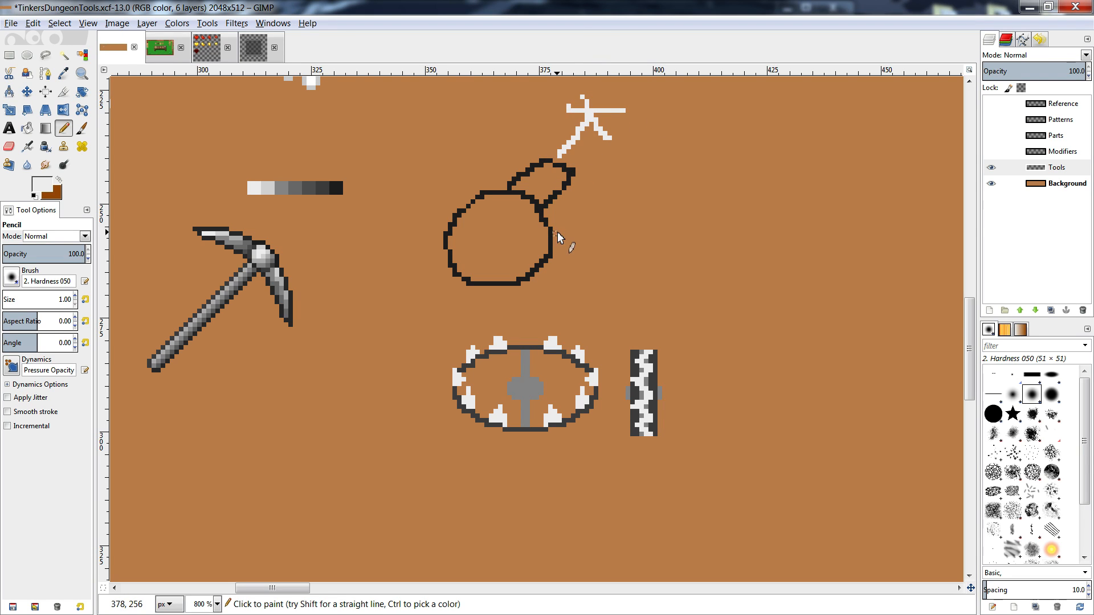
# - Bucket-fill the neck and the round body of the sketch with the trap's mid grey at 50% opacity
pyautogui.keyDown('ctrl'); pyautogui.click(536, 392); pyautogui.keyUp('ctrl')
pyautogui.hotkey('shift', 'b')
pyautogui.click(542, 218)
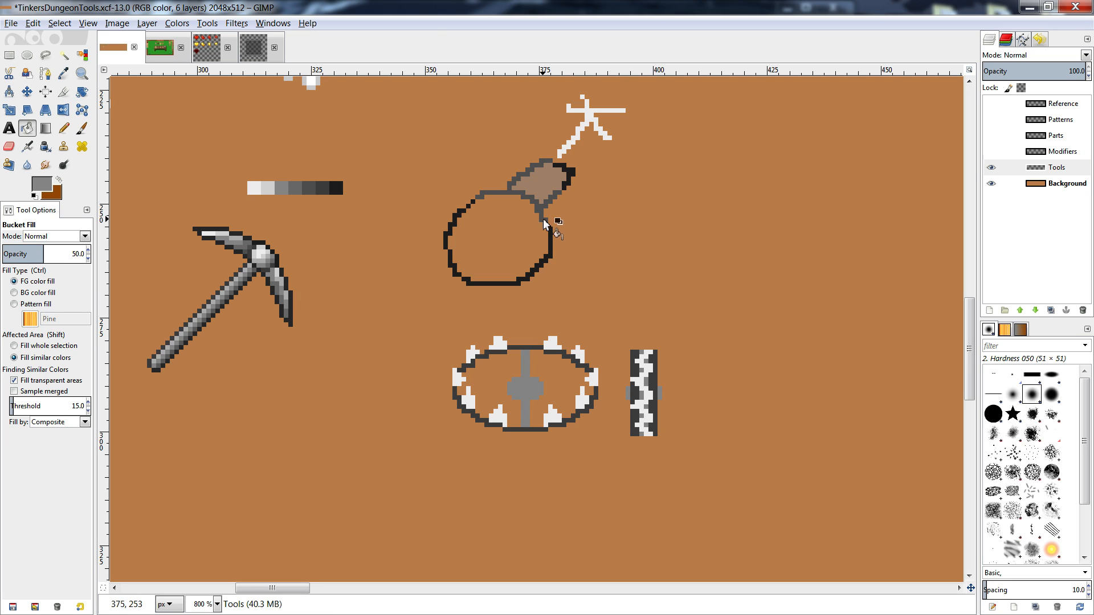
pyautogui.hotkey('ctrl', 'z')
pyautogui.click(516, 228)
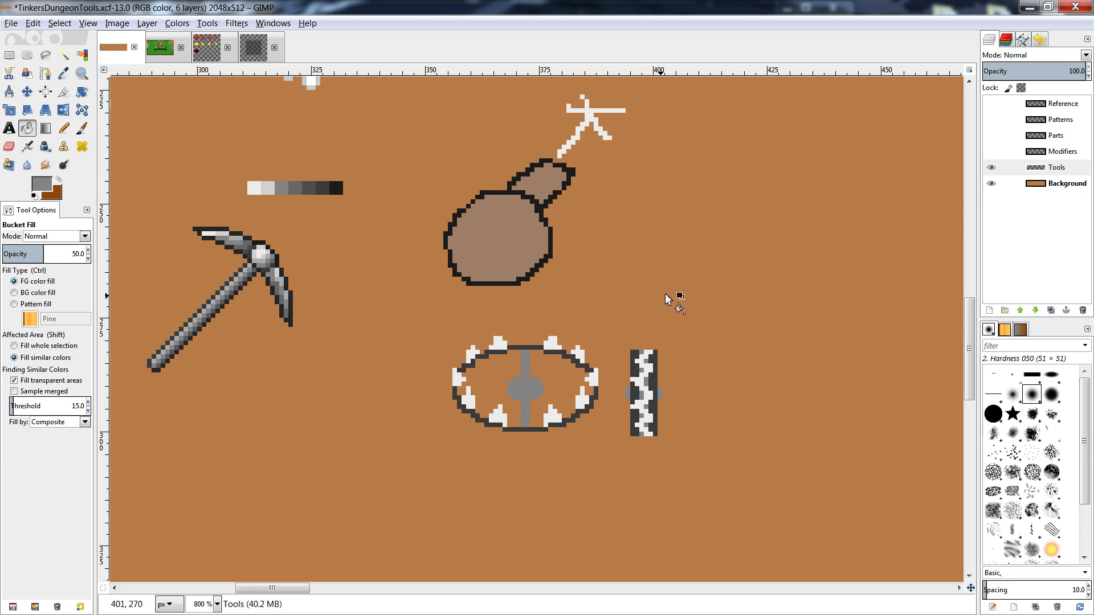
# - Select the entire round sketch with its spark, delete it and clear the selection
pyautogui.press('r')
pyautogui.moveTo(644, 81); pyautogui.dragTo(407, 295)
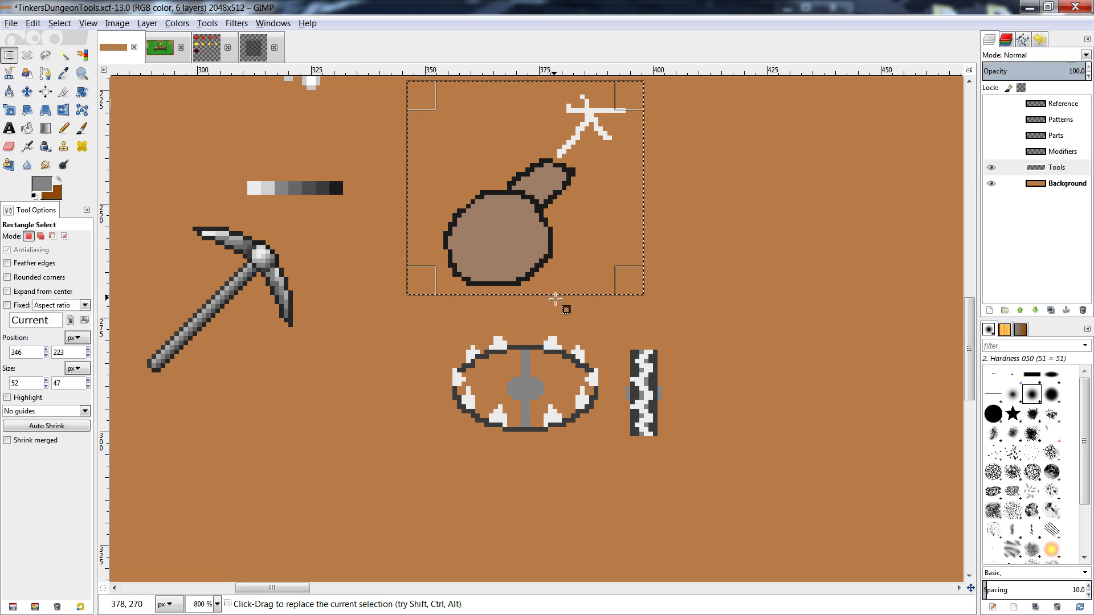
pyautogui.press('Delete')
pyautogui.click(644, 318)
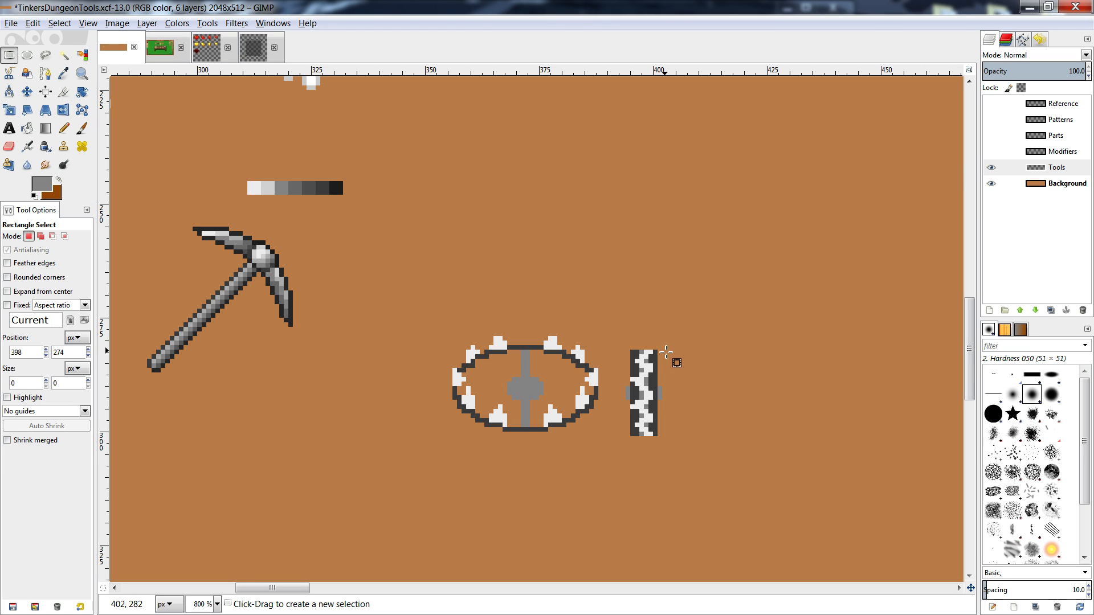
# - Copy the open bear trap and anchor the copy below and to the right of the pickaxe
pyautogui.moveTo(425, 318); pyautogui.dragTo(612, 441)
pyautogui.hotkey('ctrl', 'c')
pyautogui.hotkey('ctrl', 'v')
pyautogui.moveTo(518, 382); pyautogui.dragTo(318, 461)
pyautogui.click(494, 457)
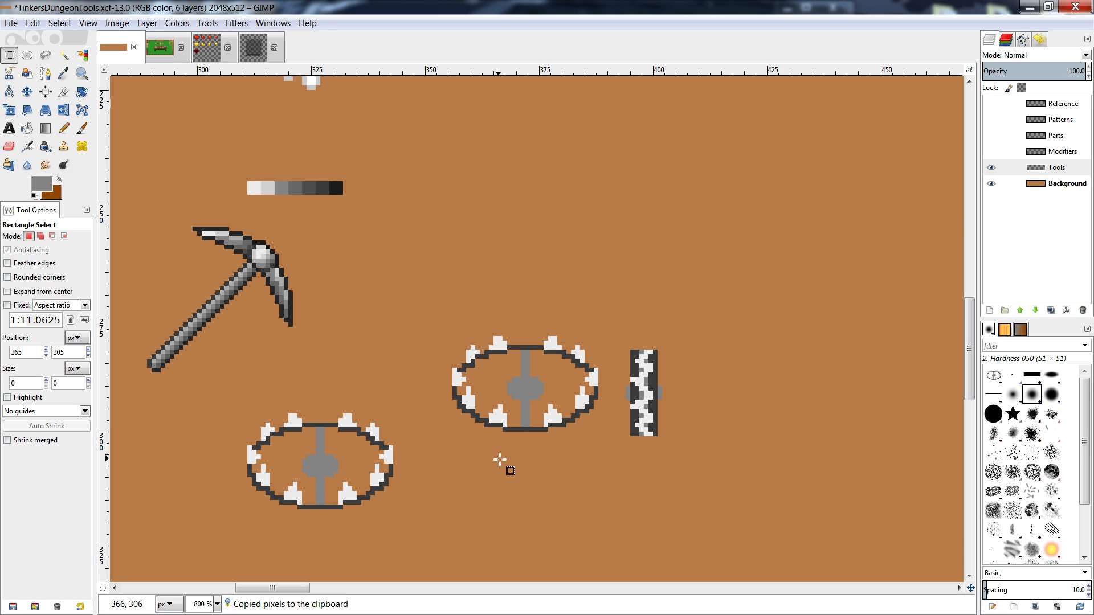
# - Set the foreground color to pure red
pyautogui.click(39, 186)
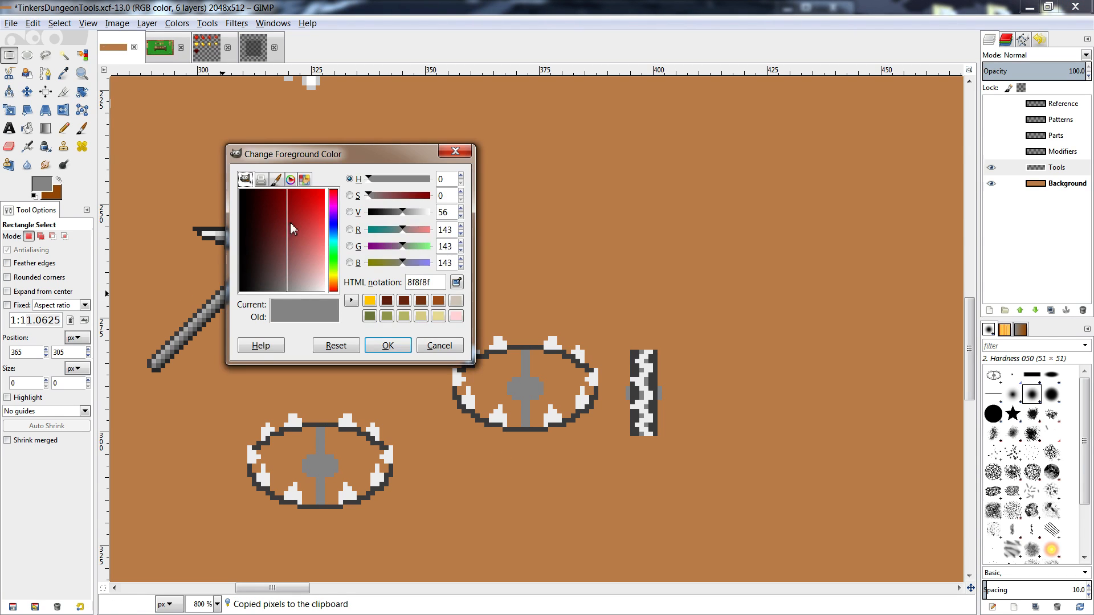
pyautogui.moveTo(289, 223); pyautogui.dragTo(335, 185)
pyautogui.click(381, 343)
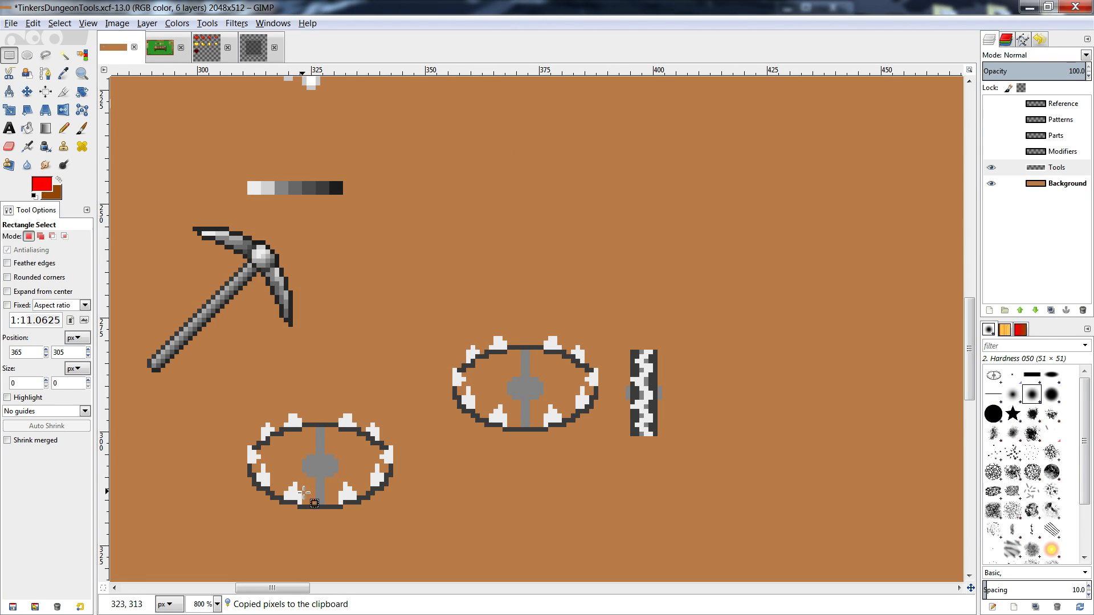
# - Bucket-fill the five teeth on the left half of the lower open trap with red at 50% opacity
pyautogui.hotkey('shift', 'b')
pyautogui.click(292, 491)
pyautogui.click(263, 476)
pyautogui.click(252, 455)
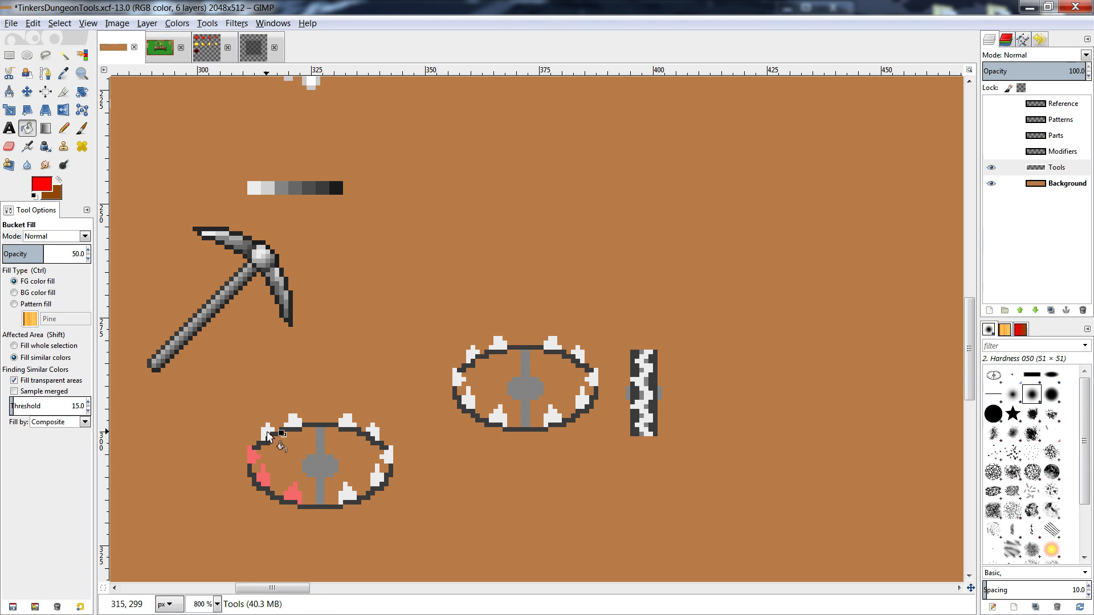
pyautogui.click(267, 431)
pyautogui.click(291, 422)
pyautogui.hotkey('ctrl', 'z')
pyautogui.click(292, 421)
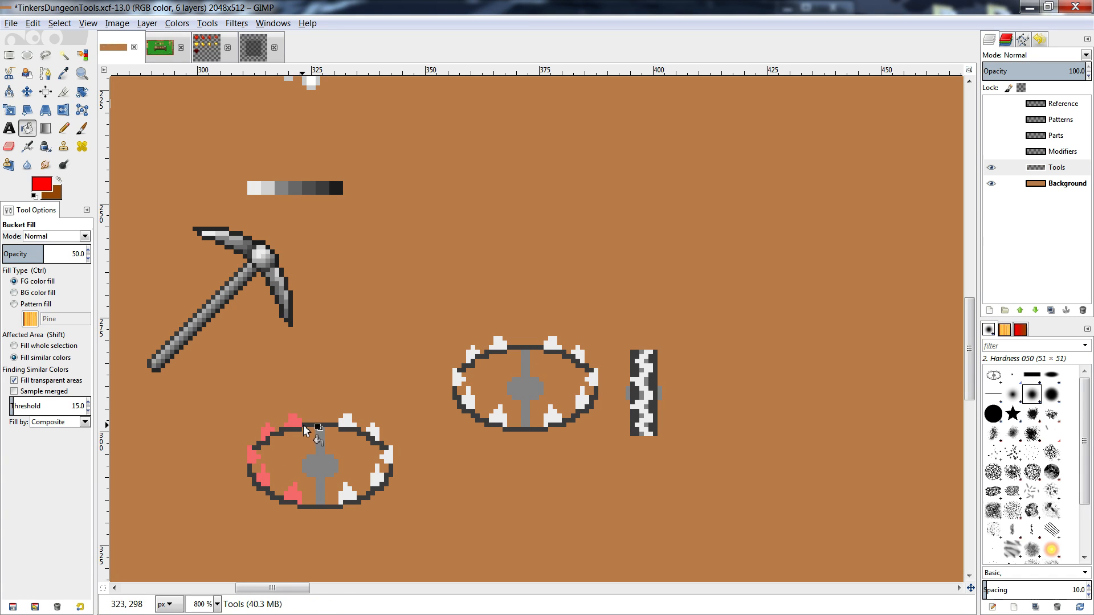
# - Set the fill opacity to 100% and bucket-fill all ten teeth of the lower open trap with red
pyautogui.moveTo(56, 250); pyautogui.dragTo(91, 253)
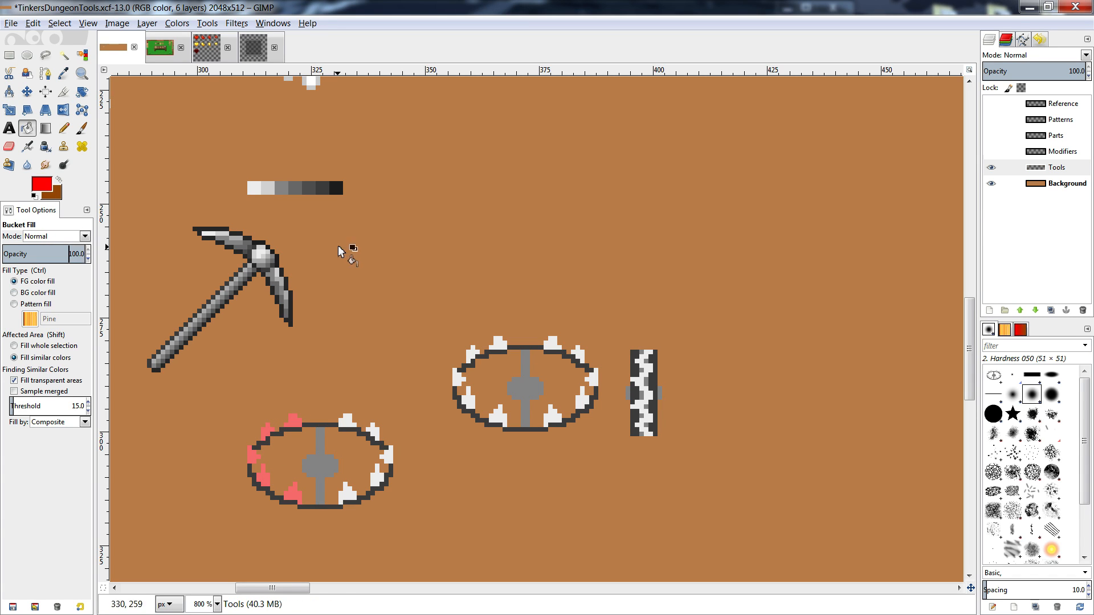
pyautogui.click(293, 422)
pyautogui.click(267, 433)
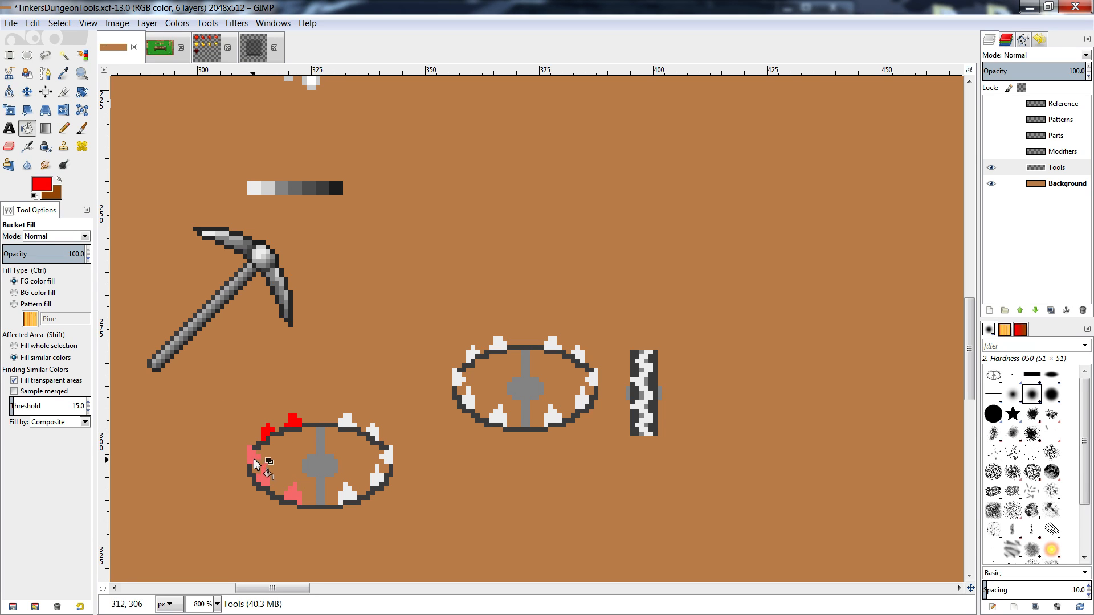
pyautogui.click(252, 456)
pyautogui.click(263, 476)
pyautogui.click(289, 489)
pyautogui.hotkey('ctrl', 'z')
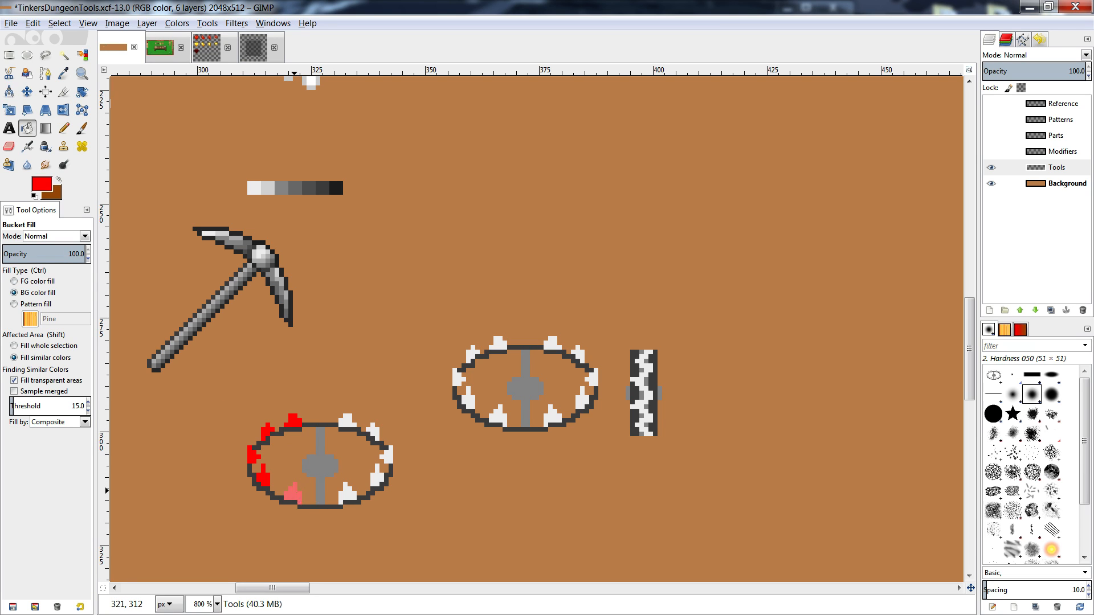
pyautogui.click(292, 493)
pyautogui.click(348, 495)
pyautogui.click(378, 479)
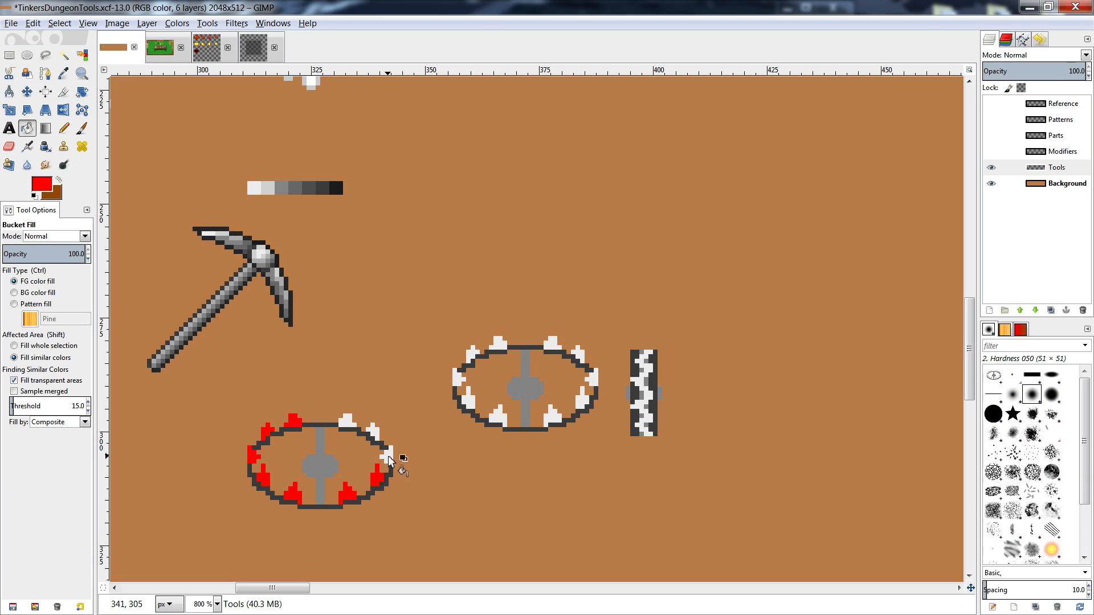
pyautogui.click(387, 456)
pyautogui.click(373, 431)
pyautogui.click(347, 422)
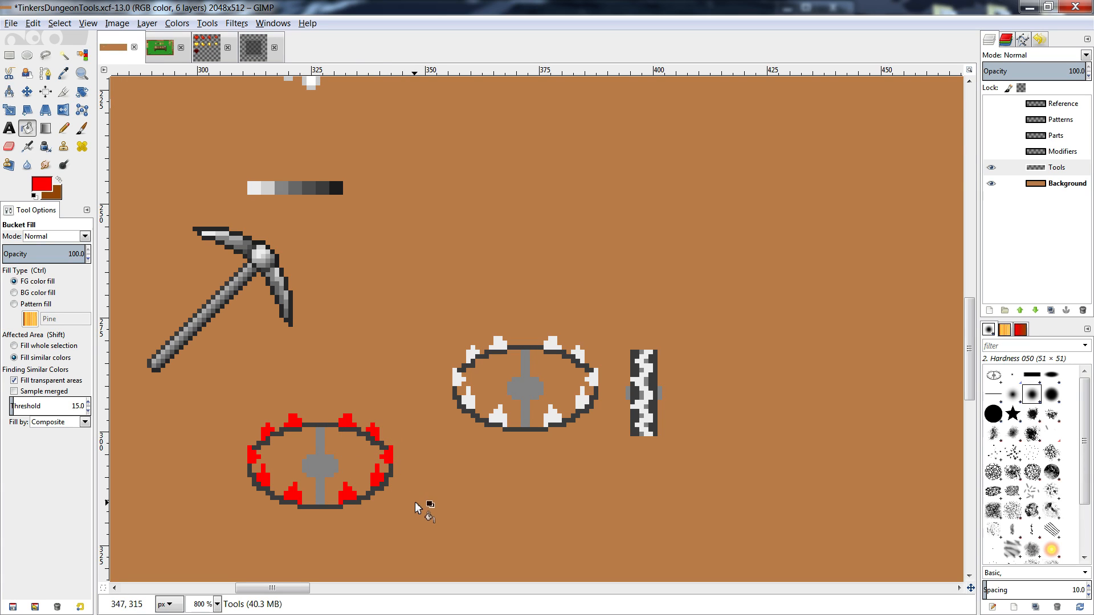
# - Try filling the closed trap's teeth with red, and undo that fill
pyautogui.press('ctrl')
pyautogui.click(641, 382)
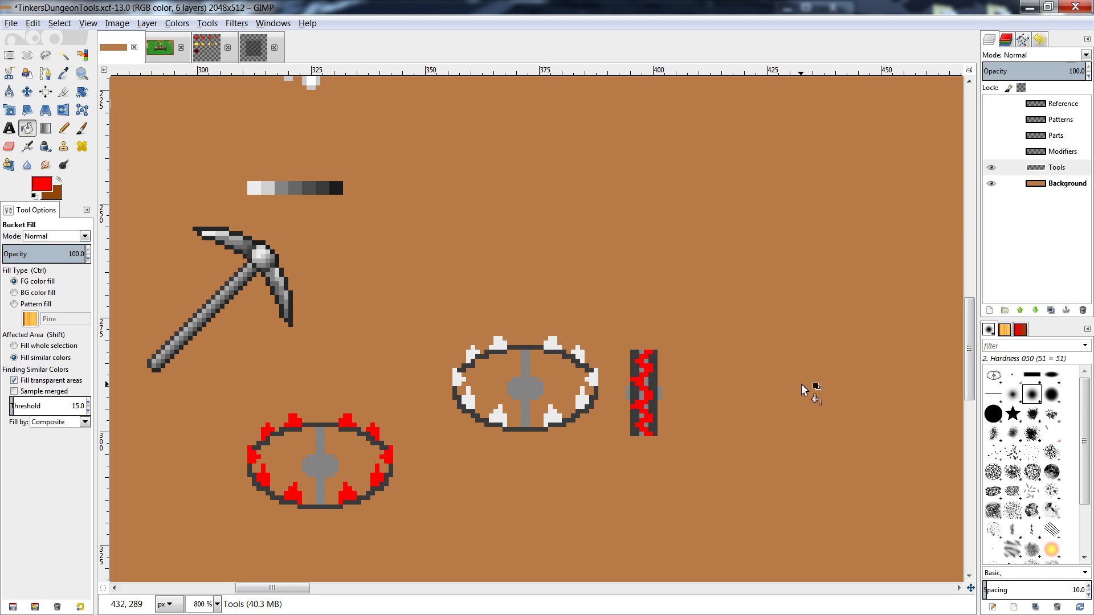
pyautogui.hotkey('ctrl', 'z')
# - Cut the closed trap and paste it farther away from the open trap, slightly higher, anchoring it there
pyautogui.press('r')
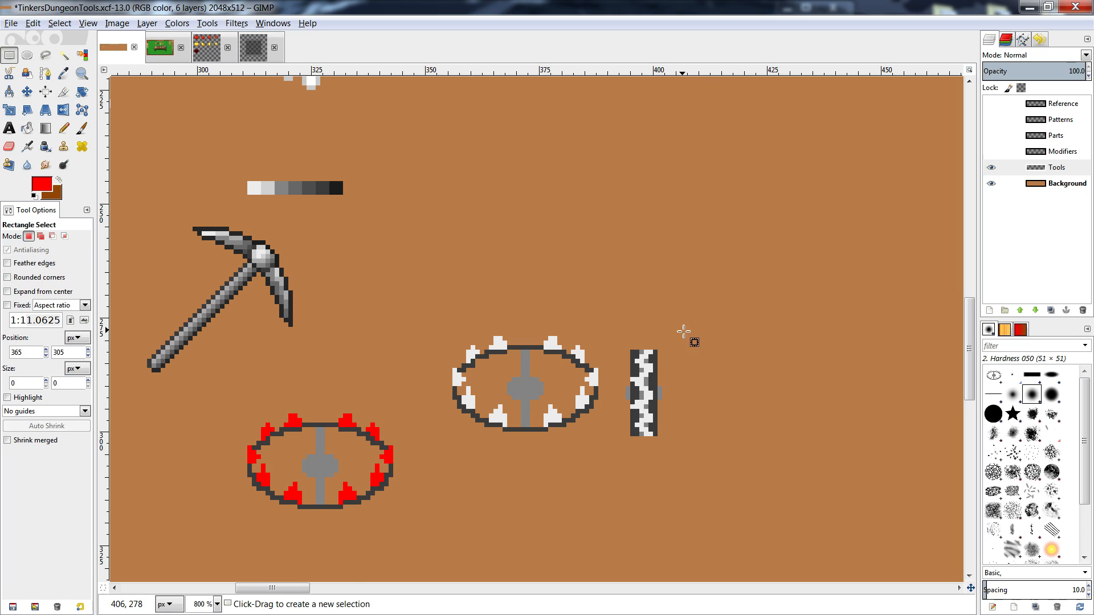
pyautogui.moveTo(683, 332); pyautogui.dragTo(619, 468)
pyautogui.hotkey('ctrl', 'x')
pyautogui.hotkey('ctrl', 'v')
pyautogui.moveTo(656, 402); pyautogui.dragTo(720, 393)
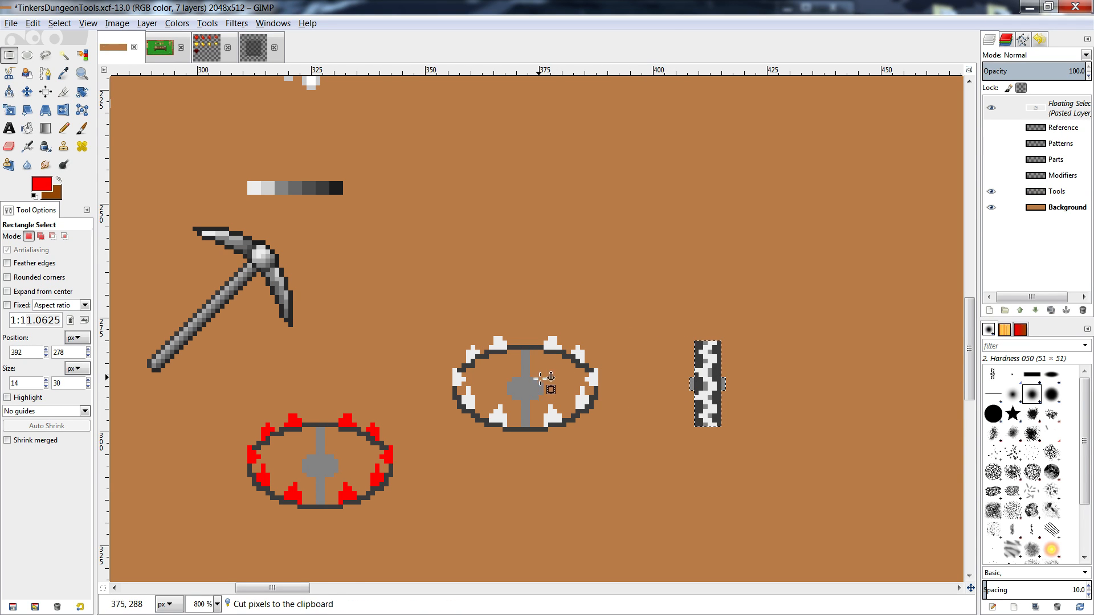
pyautogui.click(785, 368)
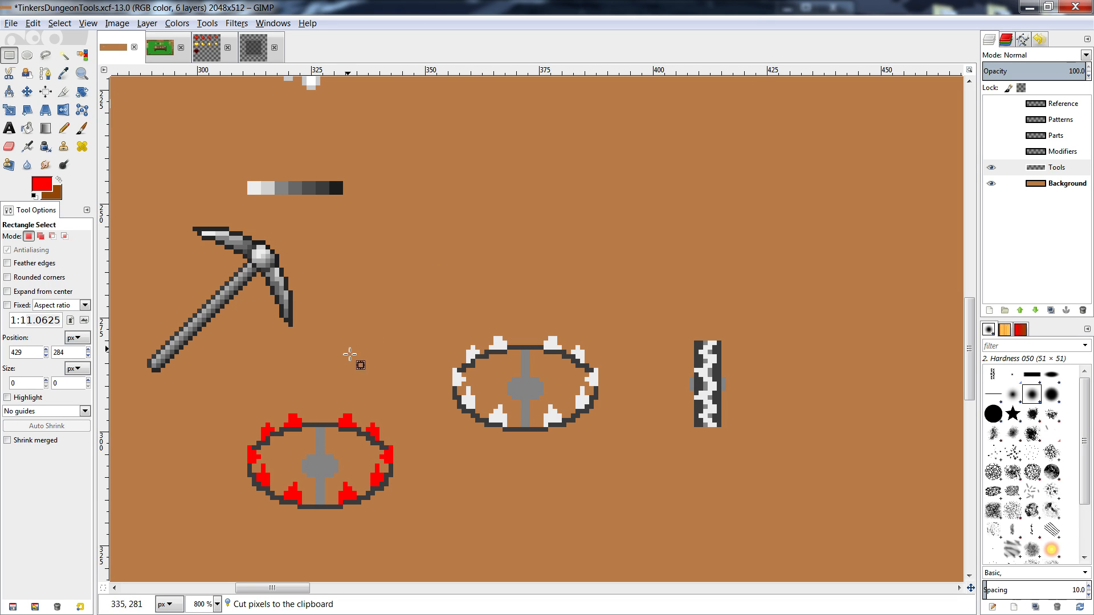
# - Pencil three curved motion lines on each side of the closed trap in the teeth's off-white
pyautogui.press('n')
pyautogui.keyDown('ctrl'); pyautogui.click(499, 343); pyautogui.keyUp('ctrl')
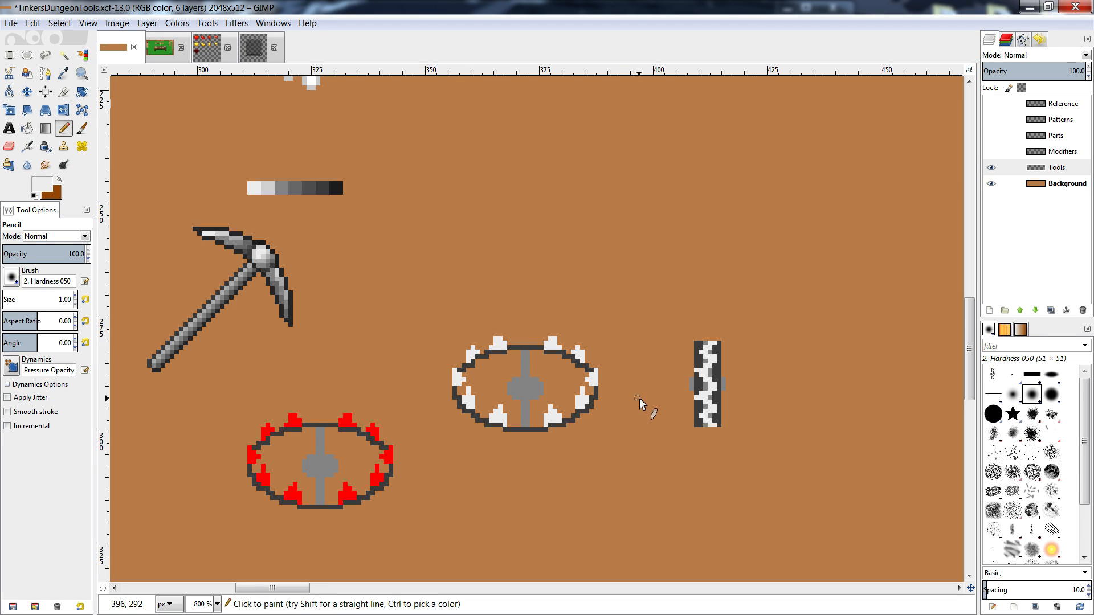
pyautogui.moveTo(619, 397)
pyautogui.mouseDown()
pyautogui.moveTo(631, 350)
pyautogui.moveTo(659, 311)
pyautogui.mouseUp()
pyautogui.moveTo(632, 403)
pyautogui.mouseDown()
pyautogui.moveTo(682, 329)
pyautogui.moveTo(672, 352)
pyautogui.mouseUp()
pyautogui.moveTo(802, 418)
pyautogui.mouseDown()
pyautogui.moveTo(777, 370)
pyautogui.moveTo(741, 342)
pyautogui.moveTo(740, 362)
pyautogui.mouseUp()
pyautogui.moveTo(806, 370); pyautogui.dragTo(737, 311)
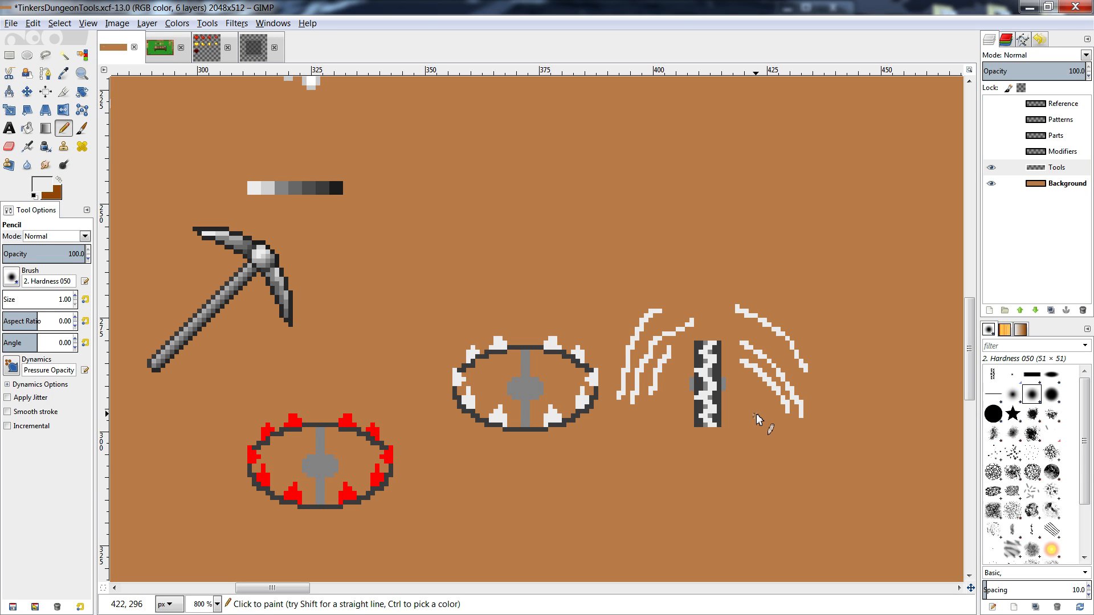
# - Copy the character sprite in blue overalls and paste it so it stands on the white-toothed open trap
pyautogui.moveTo(301, 590); pyautogui.dragTo(158, 592)
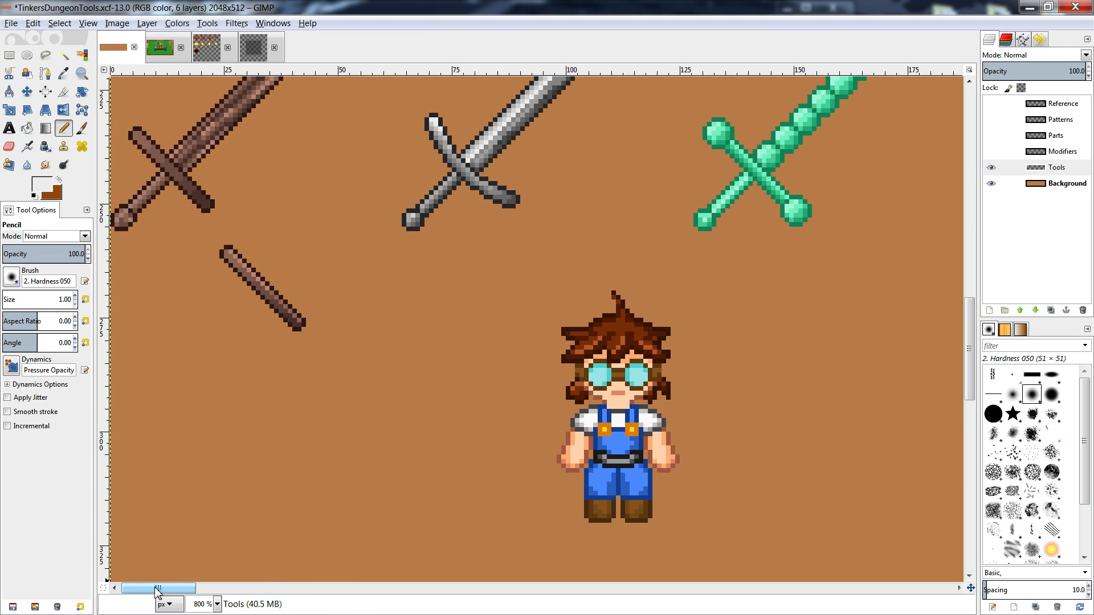
pyautogui.click(991, 168)
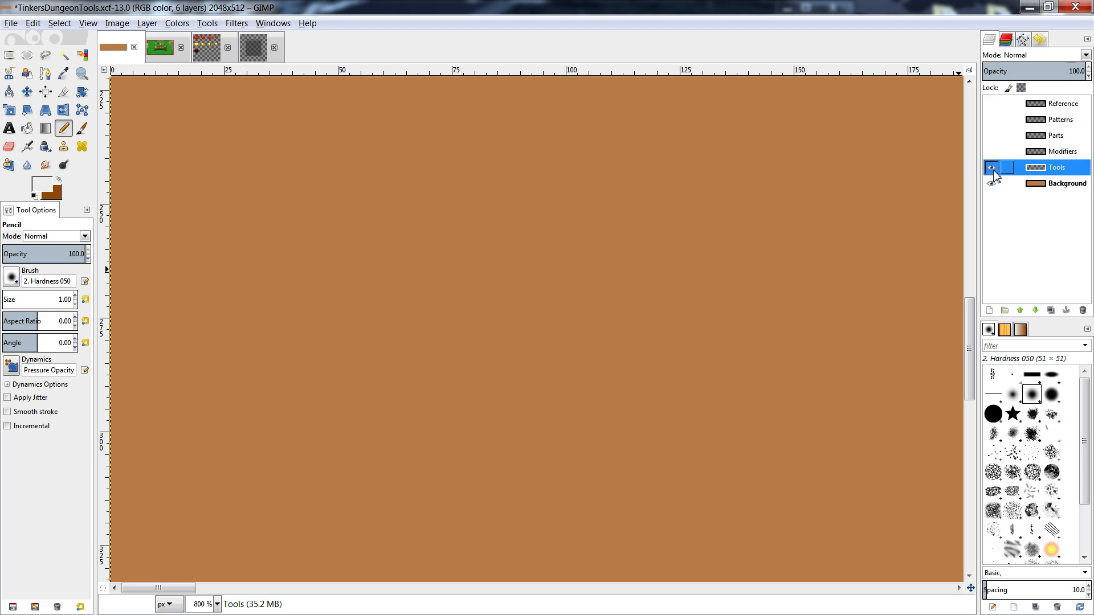
pyautogui.click(992, 168)
pyautogui.press('r')
pyautogui.moveTo(729, 277); pyautogui.dragTo(480, 584)
pyautogui.hotkey('ctrl', 'c')
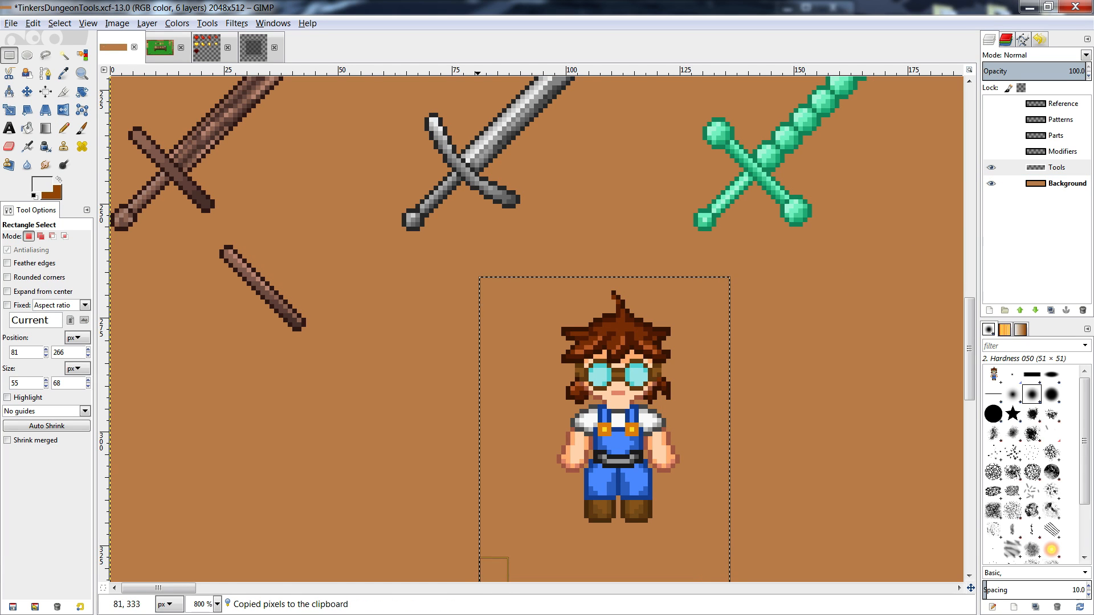
pyautogui.moveTo(170, 588); pyautogui.dragTo(292, 588)
pyautogui.hotkey('ctrl', 'v')
pyautogui.moveTo(566, 342); pyautogui.dragTo(457, 323)
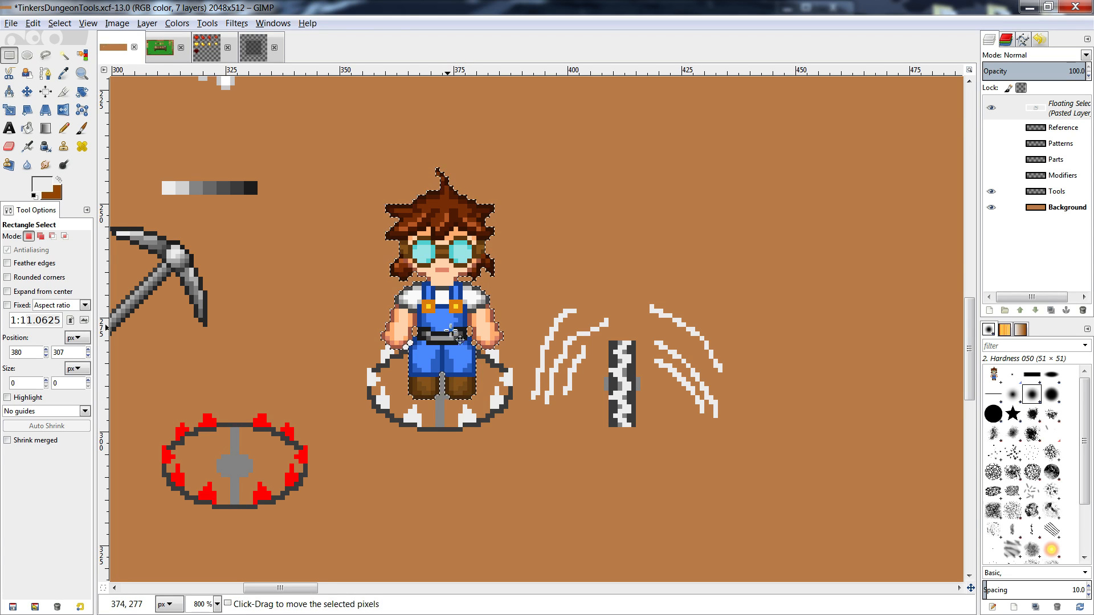
# - Move the pasted character to the right of the closed trap's motion lines and anchor it
pyautogui.moveTo(456, 336); pyautogui.dragTo(831, 343)
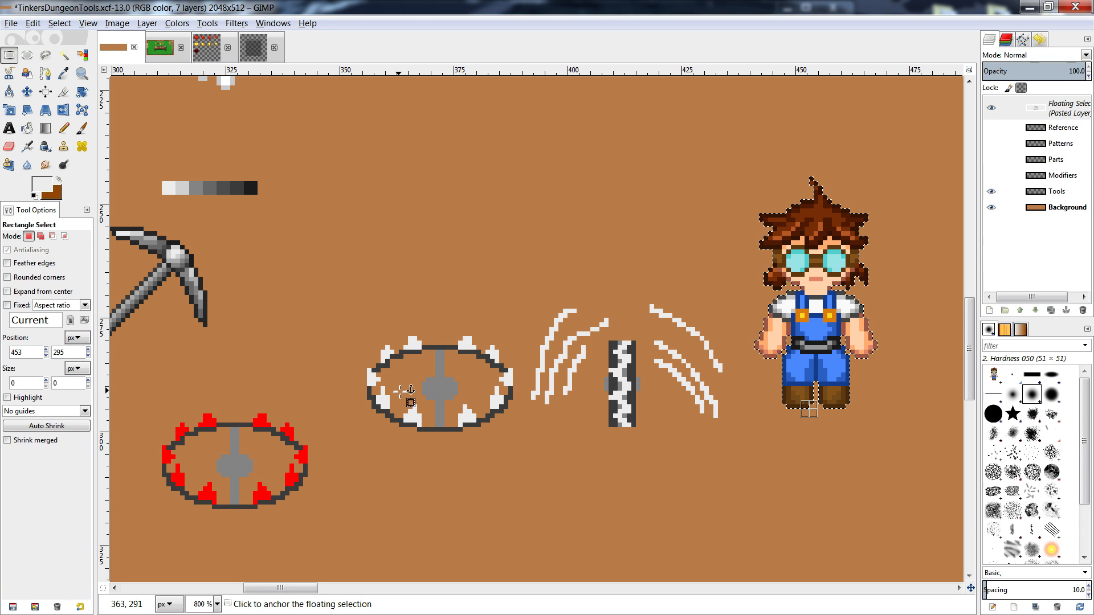
pyautogui.press('n')
pyautogui.press('r')
pyautogui.moveTo(517, 305)
pyautogui.mouseDown()
pyautogui.moveTo(479, 391)
pyautogui.moveTo(336, 494)
pyautogui.mouseUp()
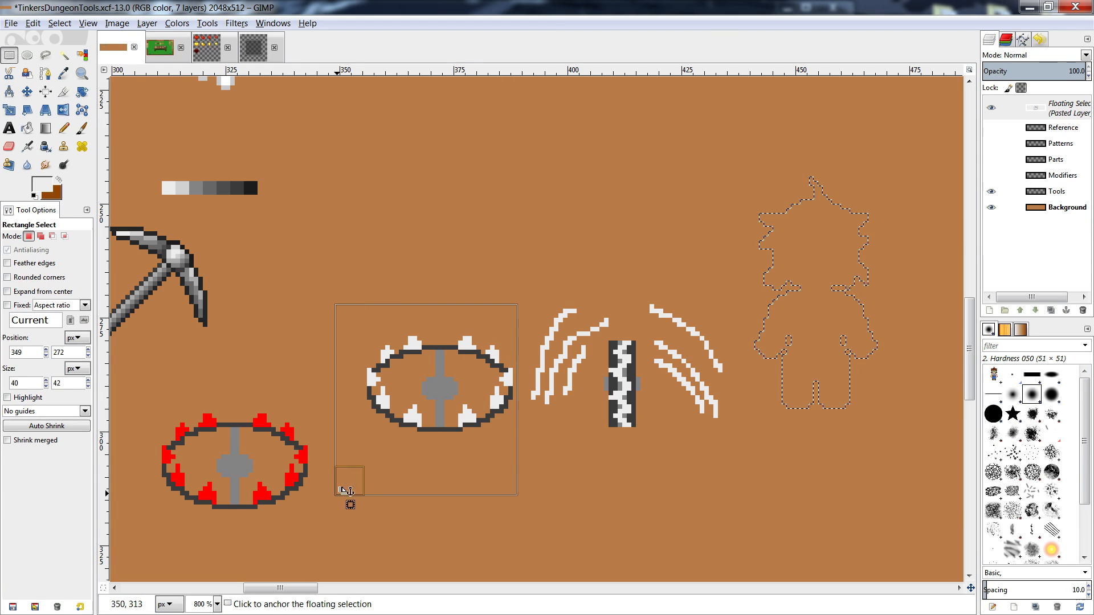
pyautogui.click(379, 488)
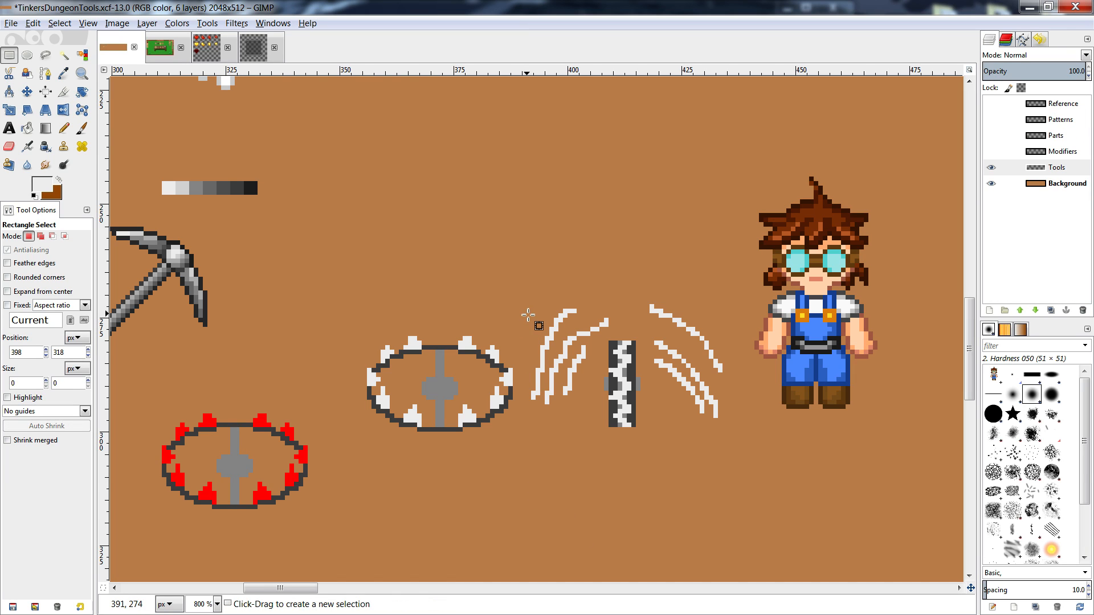
# - Copy the white-toothed open trap and anchor the copy directly above the original, beside the grey palette
pyautogui.moveTo(528, 315); pyautogui.dragTo(360, 487)
pyautogui.hotkey('ctrl', 'c')
pyautogui.hotkey('ctrl', 'v')
pyautogui.moveTo(447, 390); pyautogui.dragTo(439, 169)
pyautogui.click(481, 233)
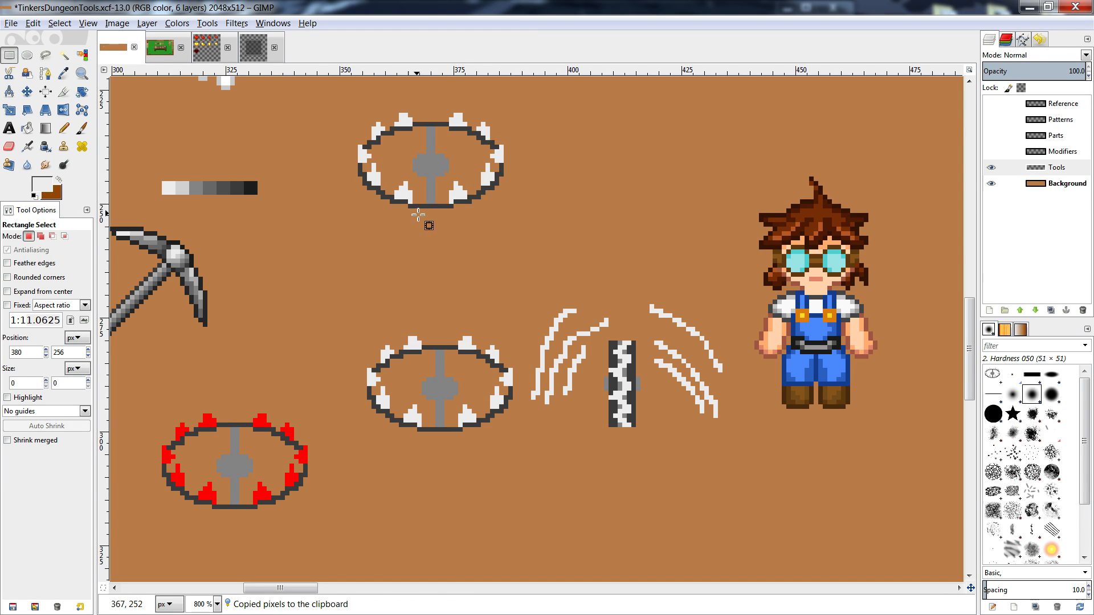
# - Pencil a dark grey rectangle tightly around the upper trap's oval and erase the excess at its upper-right corner
pyautogui.press('n')
pyautogui.keyDown('ctrl'); pyautogui.click(415, 205); pyautogui.keyUp('ctrl')
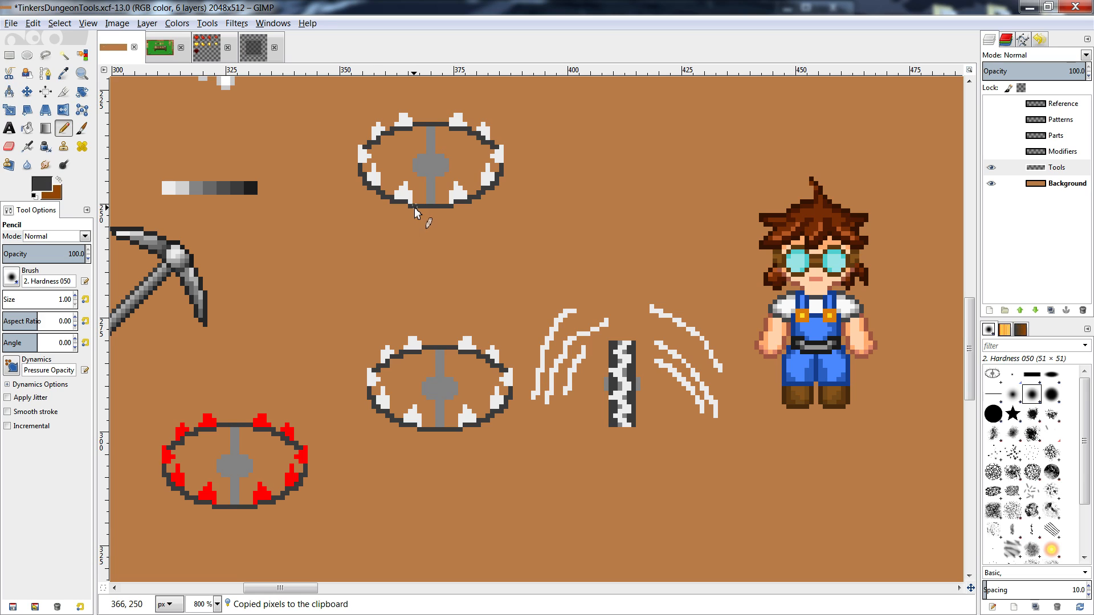
pyautogui.keyDown('shift'); pyautogui.click(364, 207); pyautogui.keyUp('shift')
pyautogui.moveTo(362, 182)
pyautogui.mouseDown()
pyautogui.moveTo(360, 206)
pyautogui.moveTo(369, 165)
pyautogui.moveTo(362, 130)
pyautogui.mouseUp()
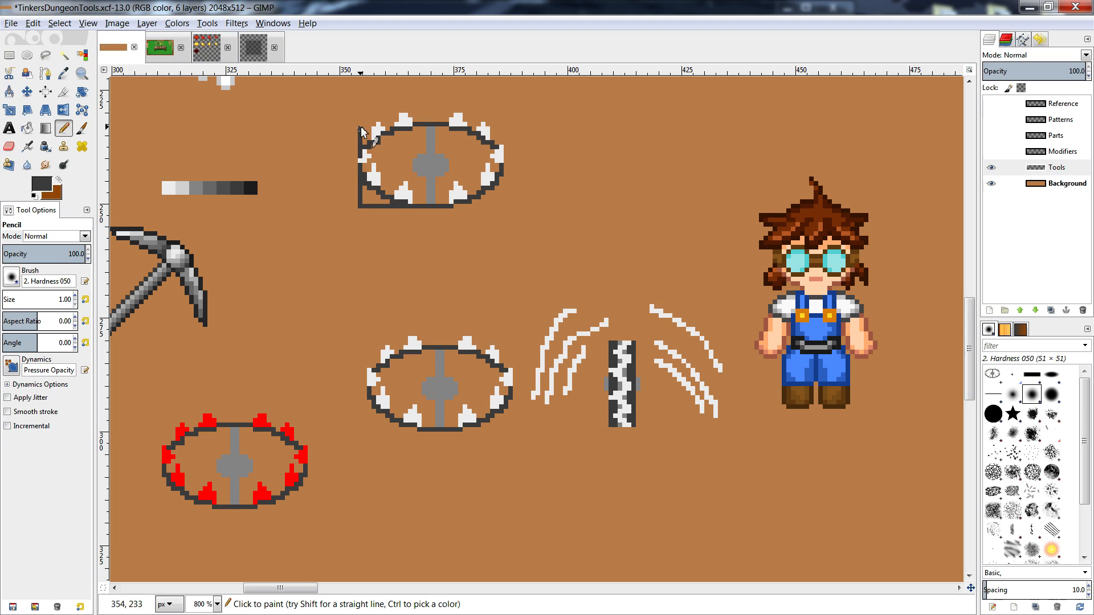
pyautogui.keyDown('shift'); pyautogui.click(501, 124); pyautogui.keyUp('shift')
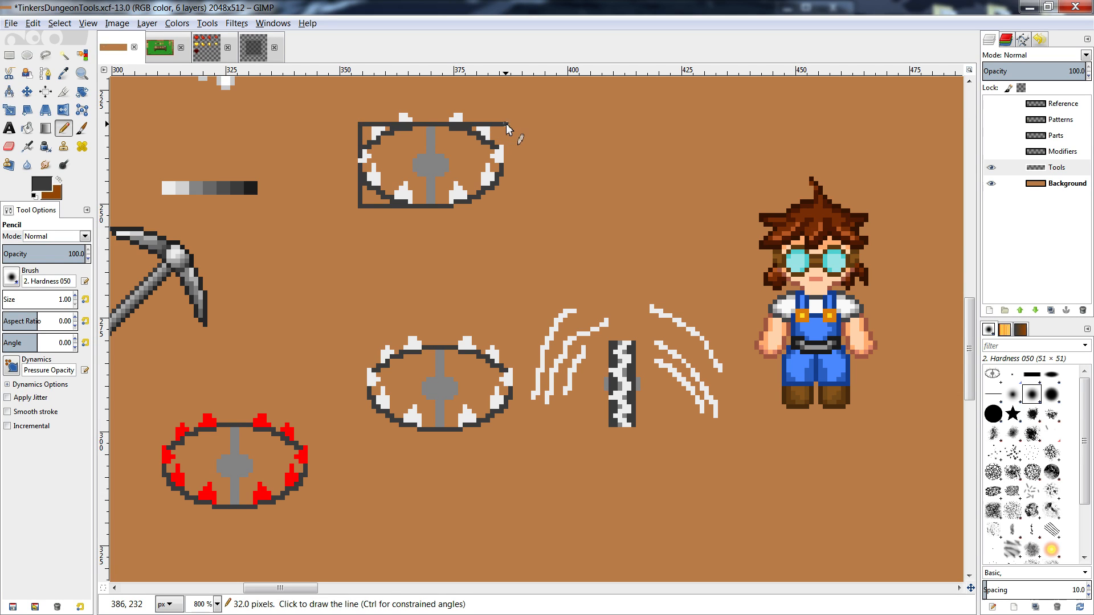
pyautogui.keyDown('shift'); pyautogui.click(502, 206); pyautogui.keyUp('shift')
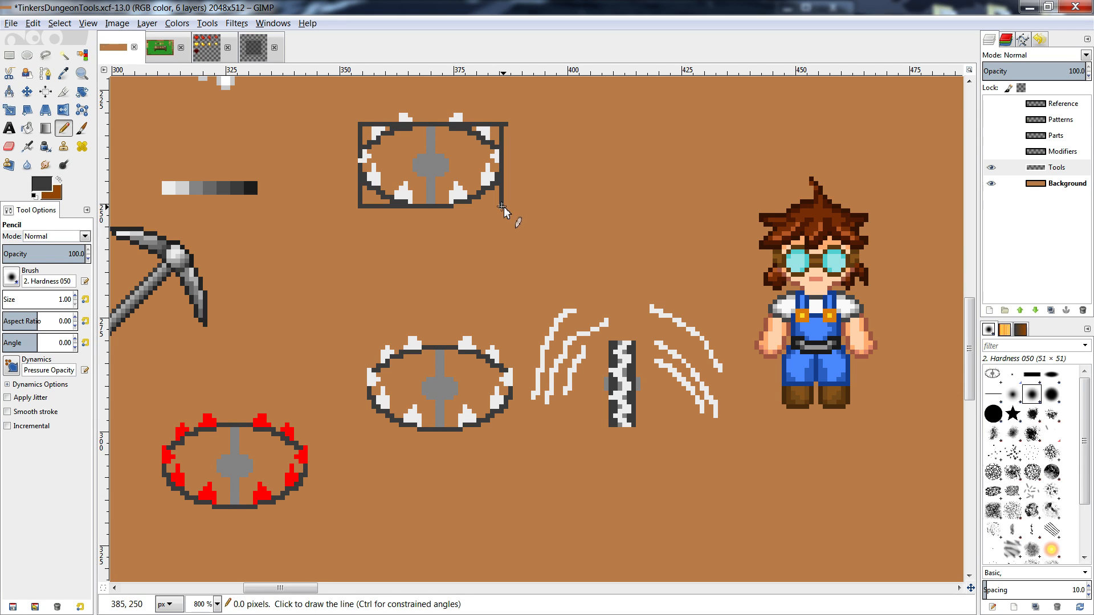
pyautogui.hotkey('shift', 'e')
pyautogui.click(505, 124)
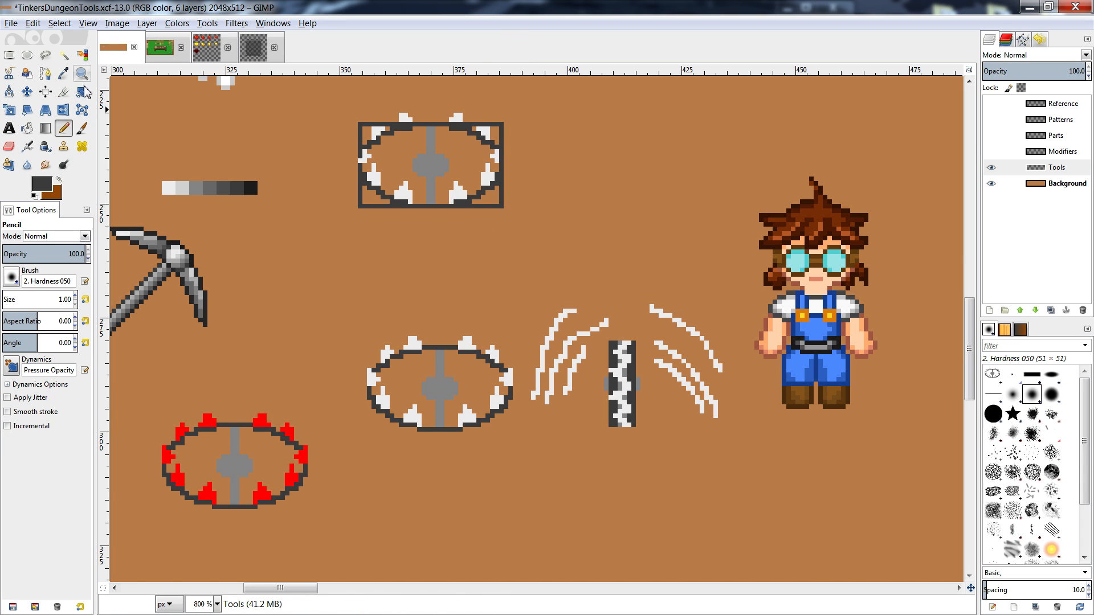
# - Select the upper trap's white teeth by color, delete them and clear the selection
pyautogui.click(82, 55)
pyautogui.click(491, 133)
pyautogui.press('r')
pyautogui.moveTo(549, 96); pyautogui.dragTo(349, 244)
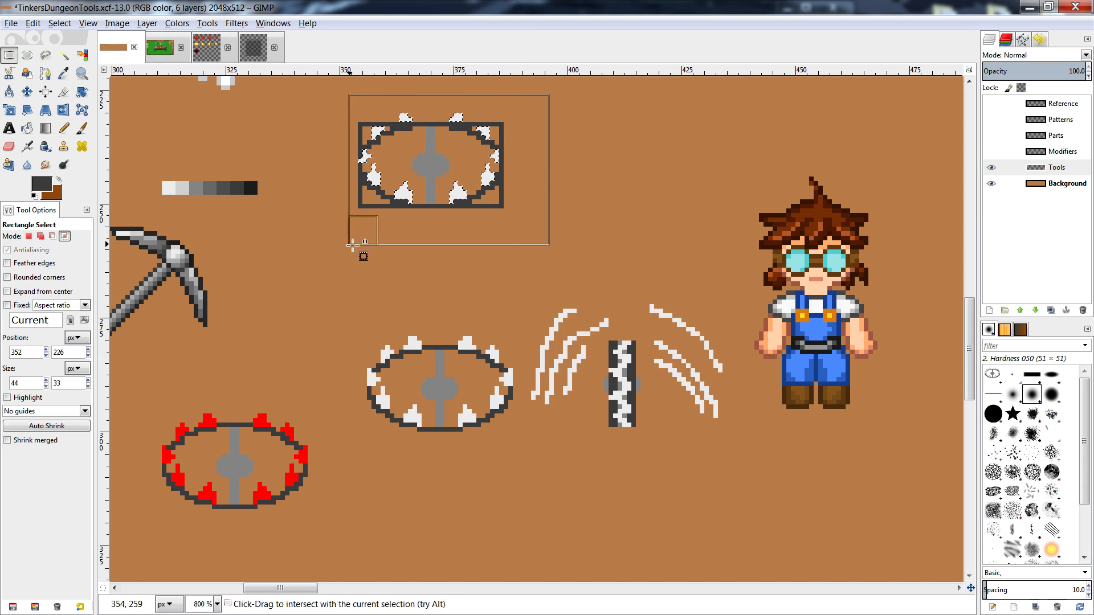
pyautogui.hotkey('ctrl', 'shift', 'a')
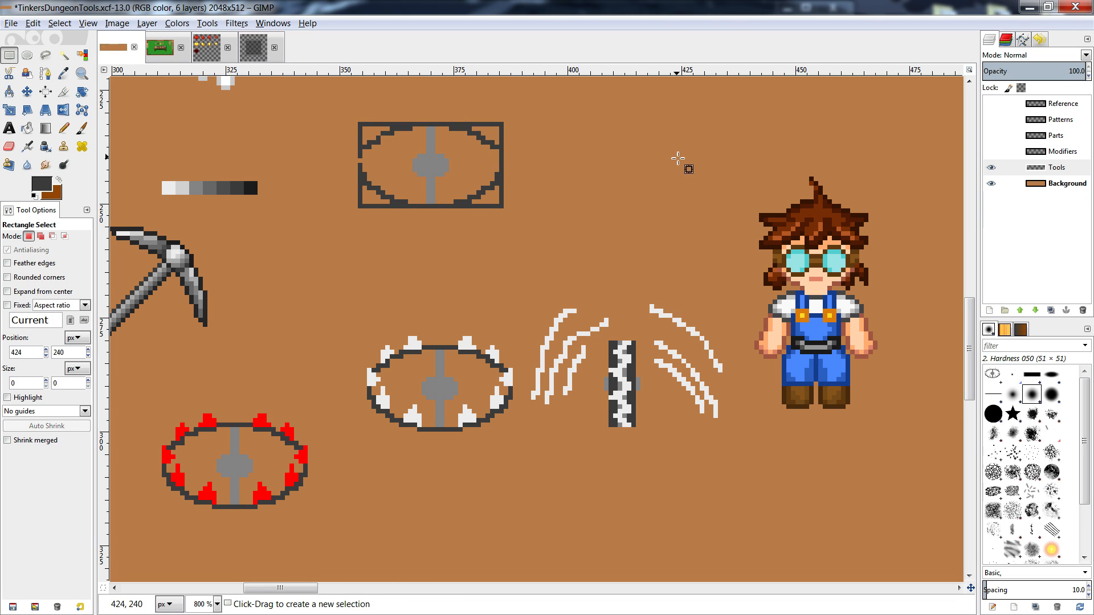
# - Close the outline gap on the upper trap's left side and bucket-fill its four corners with dark grey
pyautogui.press('n')
pyautogui.keyDown('ctrl'); pyautogui.click(370, 147); pyautogui.keyUp('ctrl')
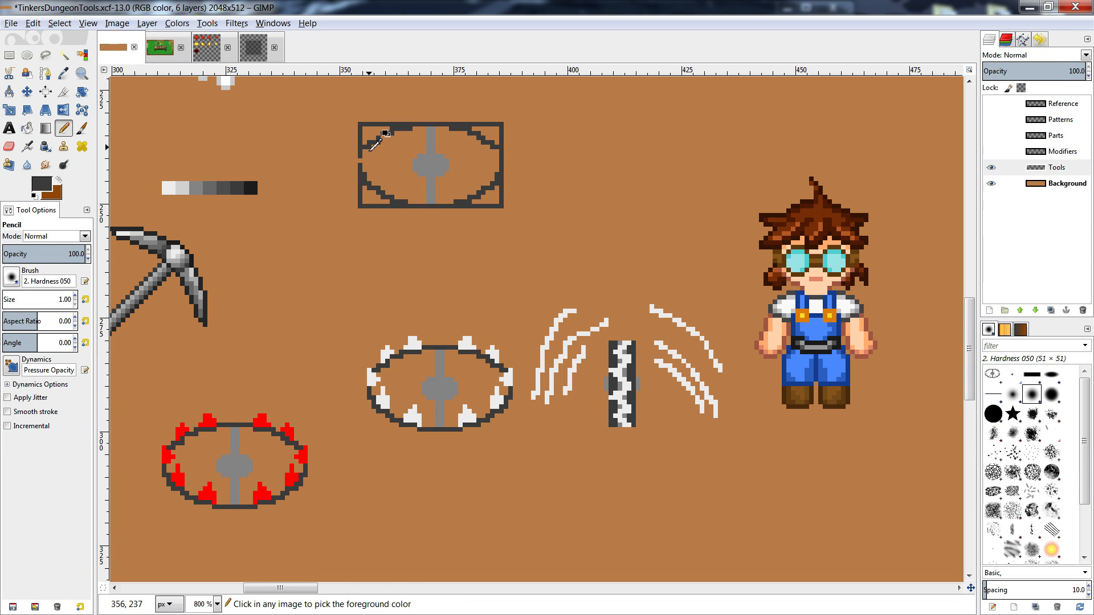
pyautogui.click(360, 159)
pyautogui.hotkey('shift', 'b')
pyautogui.click(367, 134)
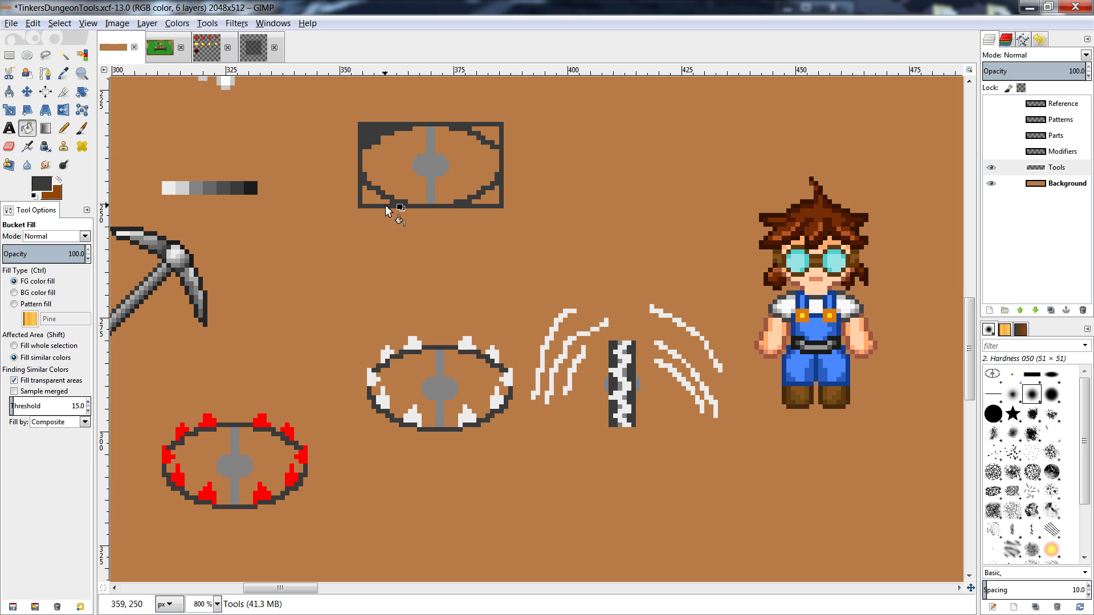
pyautogui.click(376, 195)
pyautogui.click(498, 202)
pyautogui.click(488, 135)
# - Pencil a small dark grey patch on the upper trap's center plate and pick the mid grey from the palette
pyautogui.press('n')
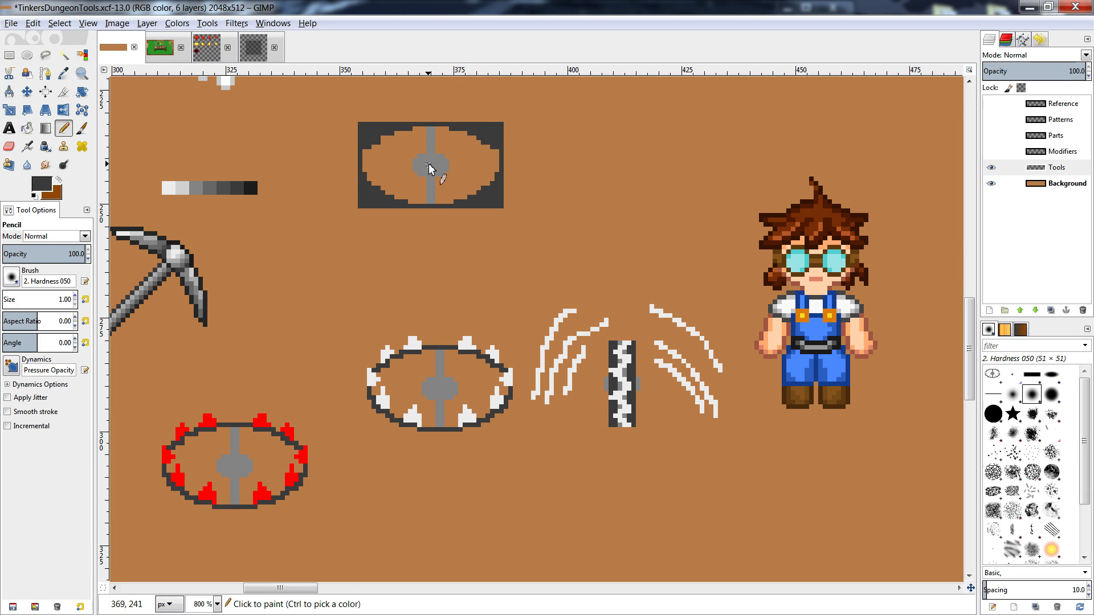
pyautogui.moveTo(428, 164); pyautogui.dragTo(437, 162)
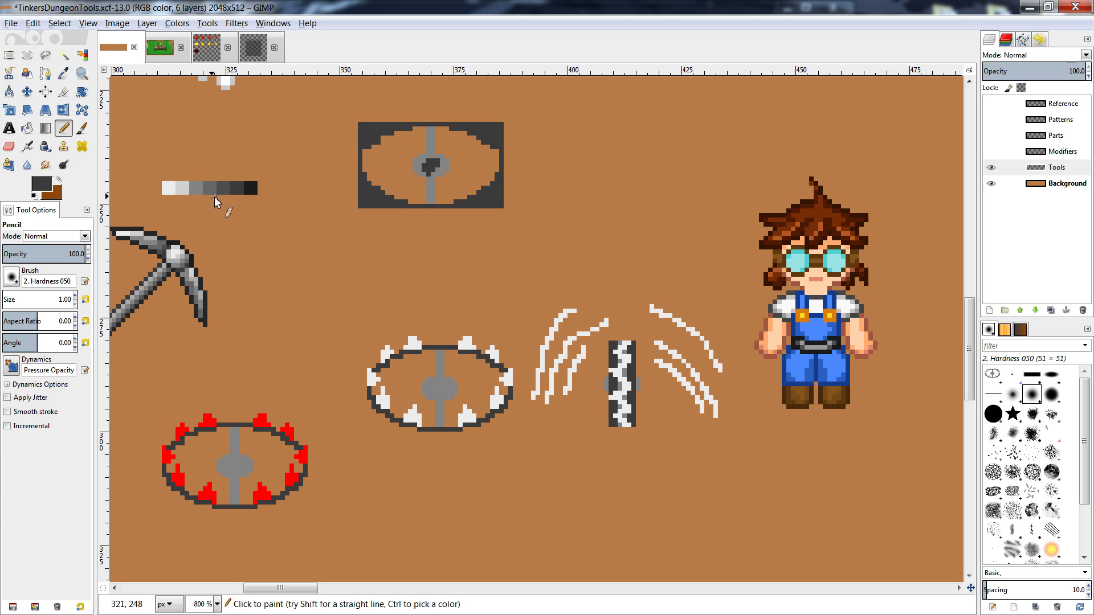
pyautogui.keyDown('ctrl'); pyautogui.click(191, 191); pyautogui.keyUp('ctrl')
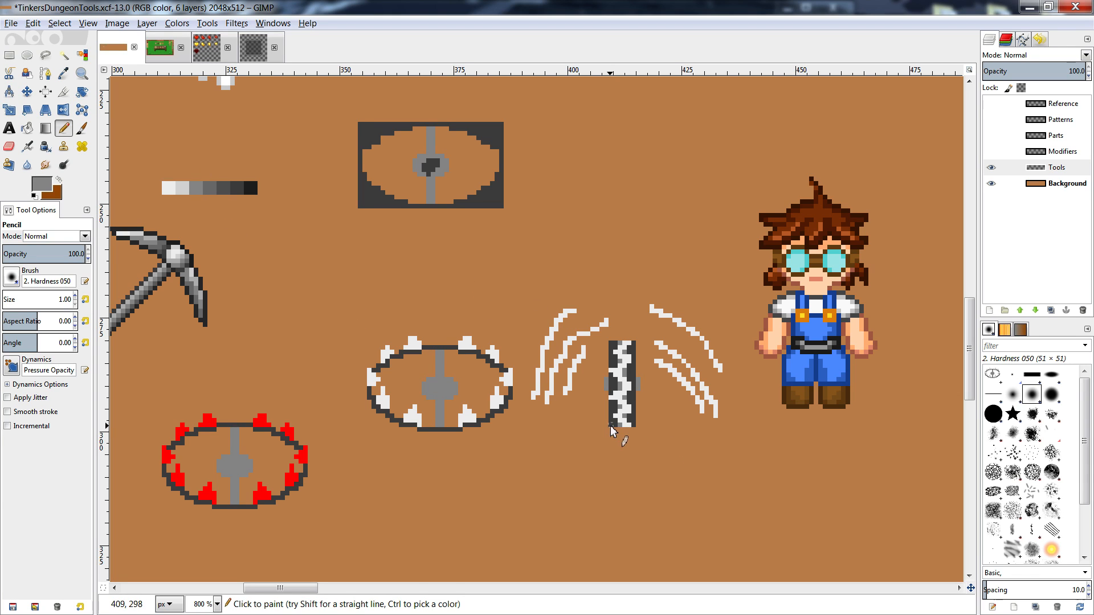
# - Repaint the closed trap's lower section over its teeth and bucket-fill it with the darker grey from the palette
pyautogui.moveTo(630, 429); pyautogui.dragTo(613, 417)
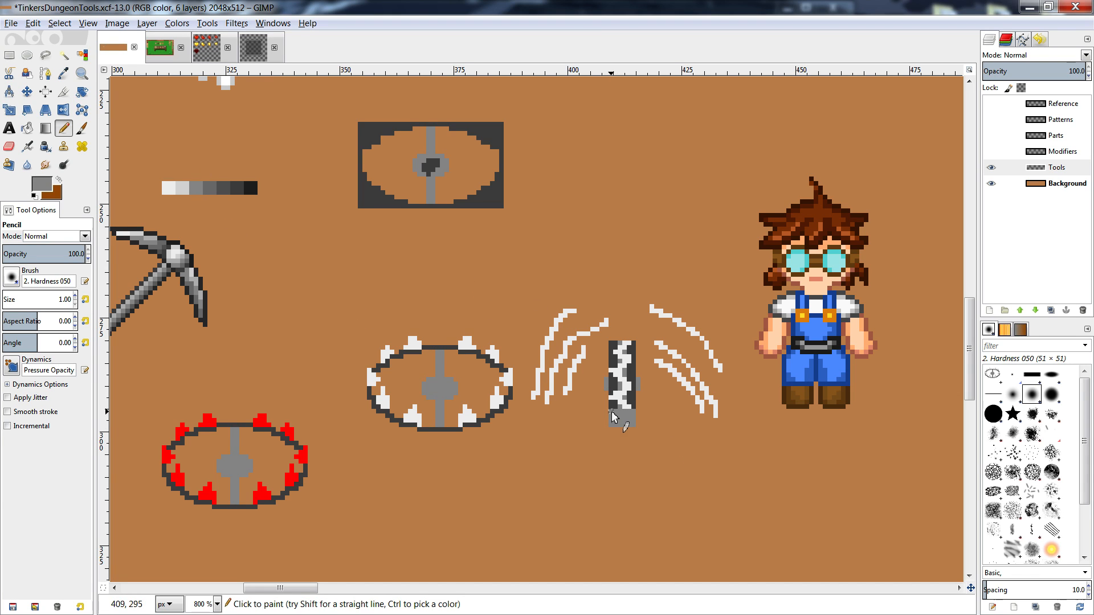
pyautogui.keyDown('ctrl'); pyautogui.click(215, 190); pyautogui.keyUp('ctrl')
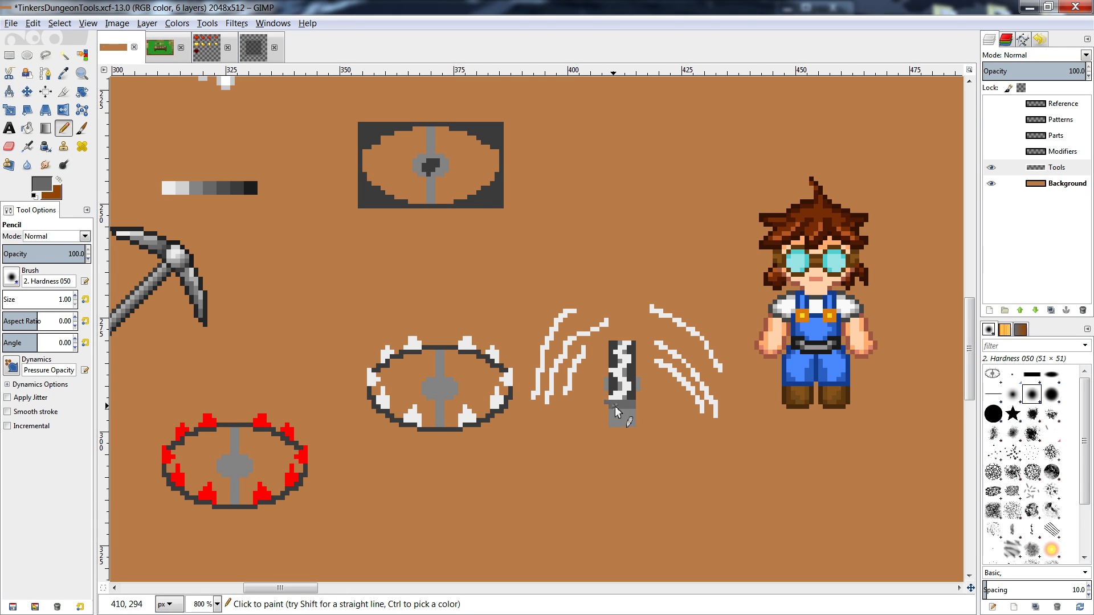
pyautogui.hotkey('shift', 'b')
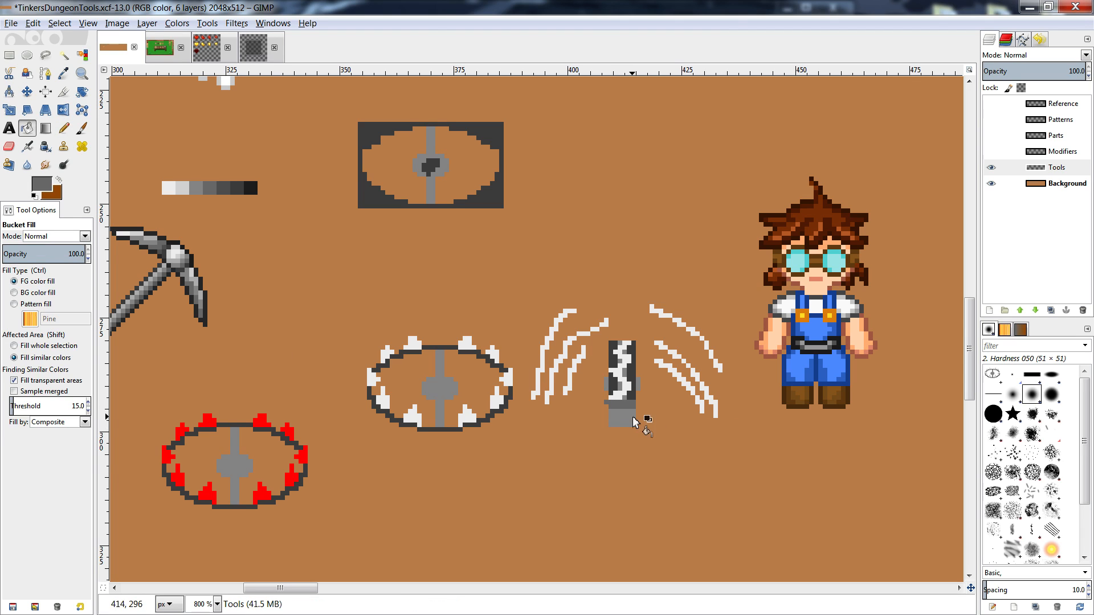
pyautogui.click(626, 415)
# - Paint a light grey band across the closed trap's upper part and mid grey above and below it, covering the teeth
pyautogui.press('n')
pyautogui.keyDown('ctrl'); pyautogui.click(182, 188); pyautogui.keyUp('ctrl')
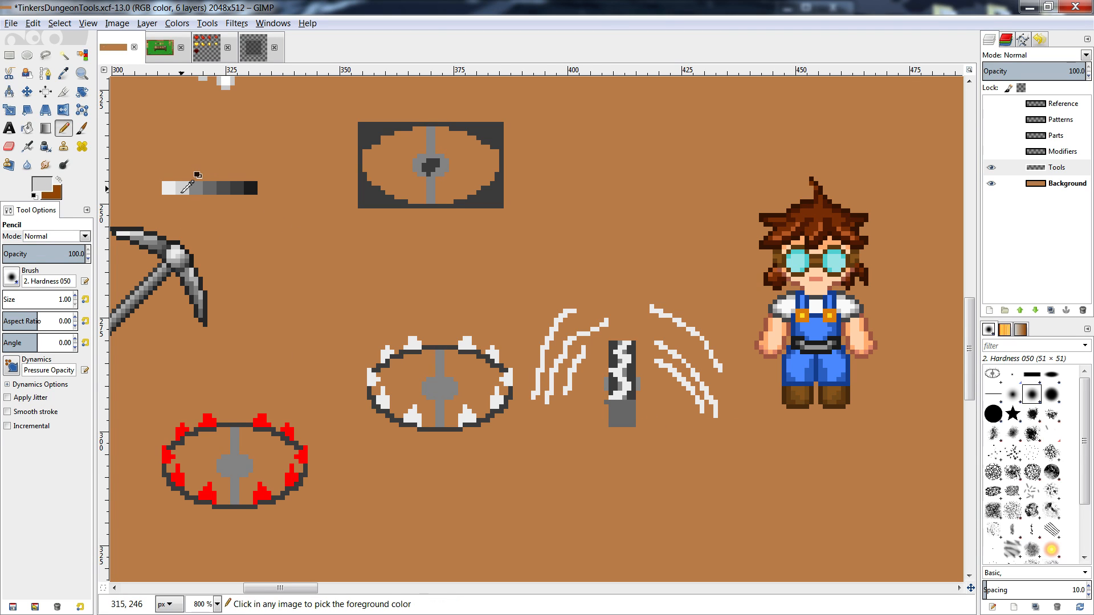
pyautogui.moveTo(637, 369)
pyautogui.mouseDown()
pyautogui.moveTo(611, 359)
pyautogui.moveTo(637, 364)
pyautogui.moveTo(612, 362)
pyautogui.moveTo(634, 380)
pyautogui.mouseUp()
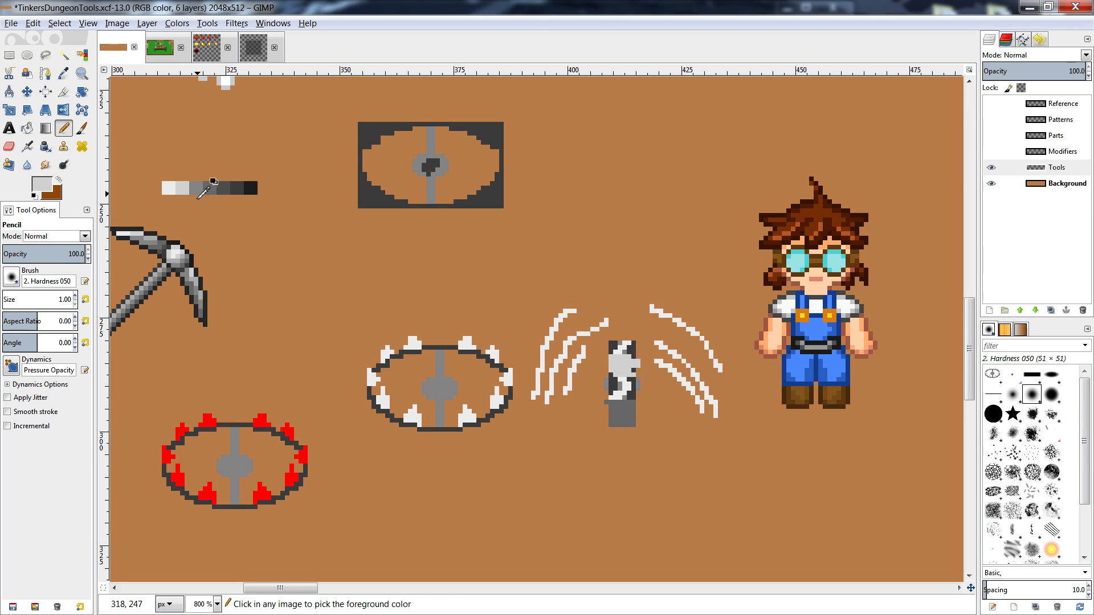
pyautogui.keyDown('ctrl'); pyautogui.click(206, 188); pyautogui.keyUp('ctrl')
pyautogui.moveTo(633, 378)
pyautogui.mouseDown()
pyautogui.moveTo(616, 382)
pyautogui.moveTo(633, 383)
pyautogui.moveTo(615, 391)
pyautogui.moveTo(630, 393)
pyautogui.moveTo(627, 422)
pyautogui.moveTo(605, 383)
pyautogui.moveTo(608, 411)
pyautogui.mouseUp()
pyautogui.hotkey('shift', 'e')
pyautogui.press('n')
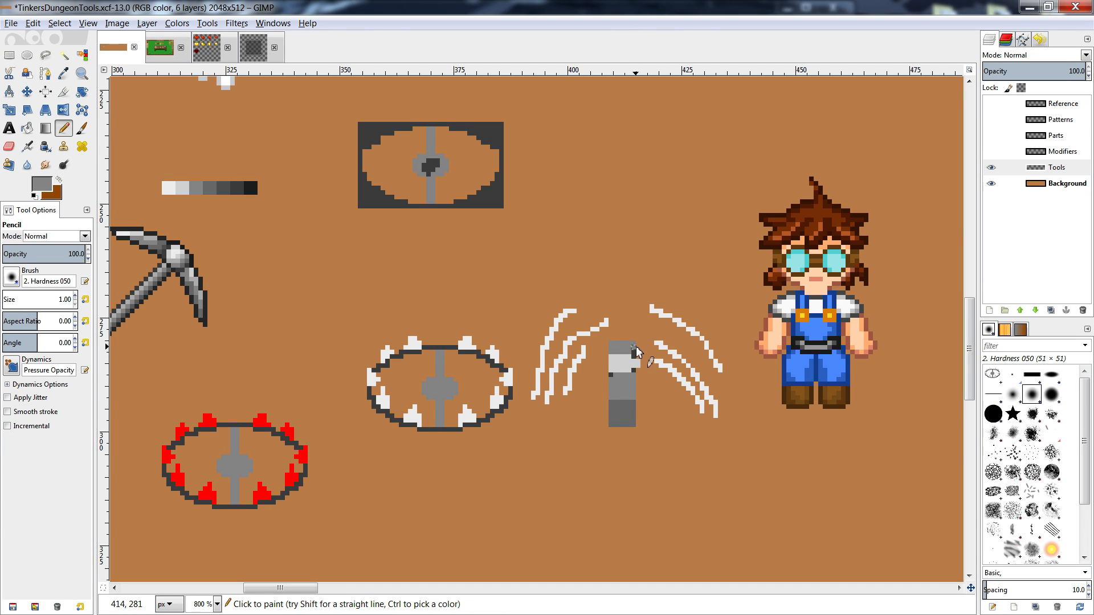
# - Paint over the stray dark pixels at the edges of the closed trap's light grey and mid grey bands
pyautogui.keyDown('ctrl'); pyautogui.click(633, 358); pyautogui.keyUp('ctrl')
pyautogui.moveTo(620, 360); pyautogui.dragTo(623, 354)
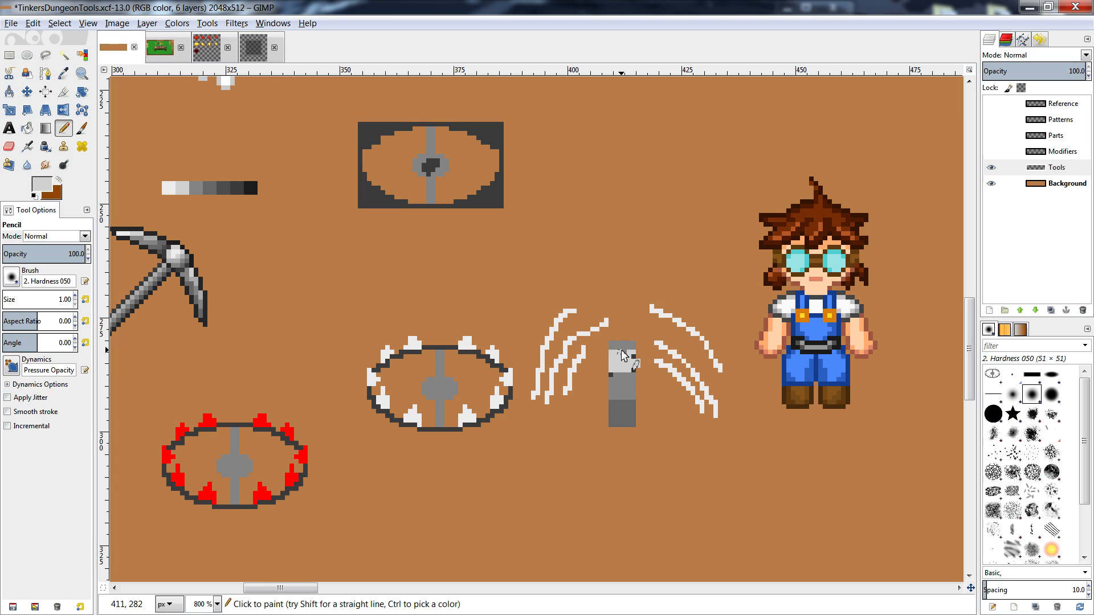
pyautogui.hotkey('ctrl', 'z')
pyautogui.keyDown('ctrl'); pyautogui.click(632, 357); pyautogui.keyUp('ctrl')
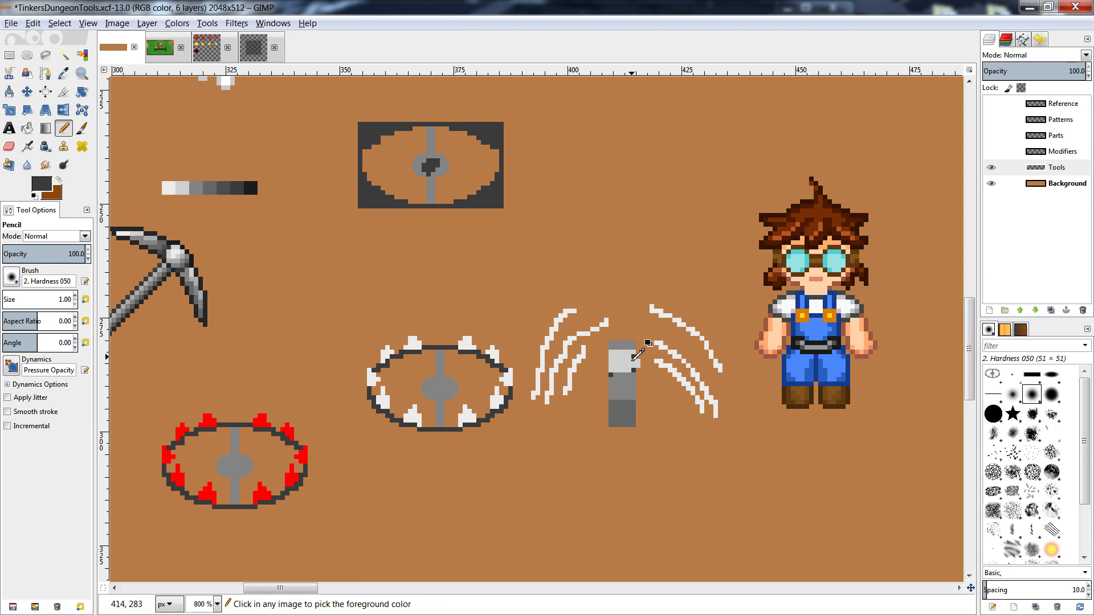
pyautogui.keyDown('ctrl'); pyautogui.click(629, 357); pyautogui.keyUp('ctrl')
pyautogui.click(633, 357)
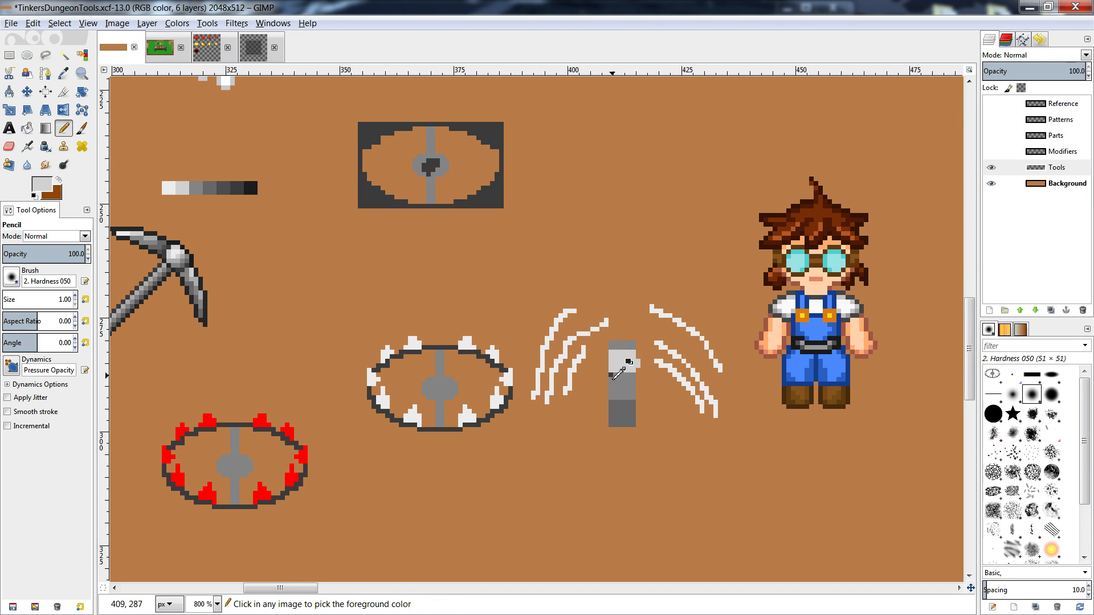
pyautogui.keyDown('ctrl'); pyautogui.click(613, 377); pyautogui.keyUp('ctrl')
pyautogui.click(613, 376)
pyautogui.hotkey('shift', 'e')
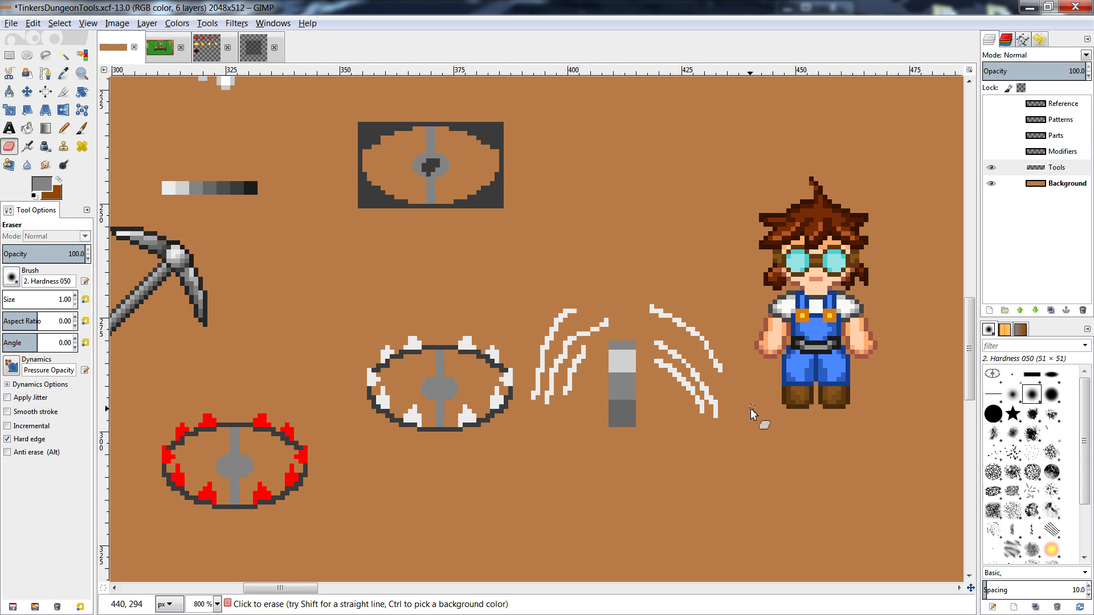
# - Place a copy of the banded closed trap below and to the right of the character sprite
pyautogui.press('r')
pyautogui.moveTo(649, 332)
pyautogui.mouseDown()
pyautogui.moveTo(614, 452)
pyautogui.moveTo(599, 446)
pyautogui.moveTo(968, 510)
pyautogui.moveTo(695, 467)
pyautogui.moveTo(636, 384)
pyautogui.mouseUp()
pyautogui.hotkey('ctrl', 'x')
pyautogui.hotkey('ctrl', 'v')
pyautogui.click(674, 420)
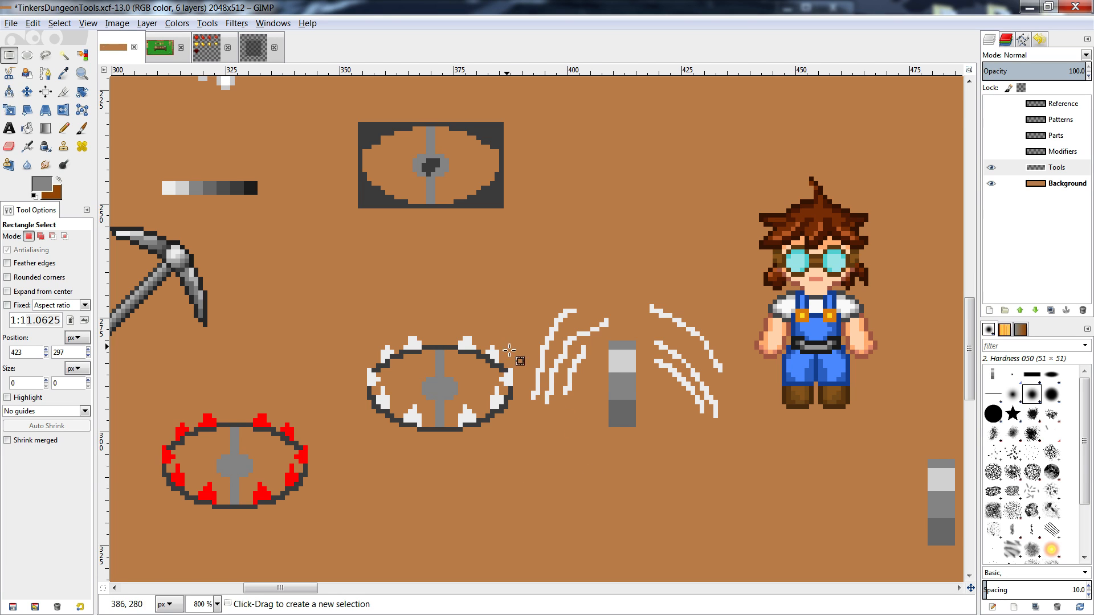
# - Copy the white-toothed open trap and place the copy to the right of the dark-cornered oval
pyautogui.moveTo(513, 318); pyautogui.dragTo(350, 463)
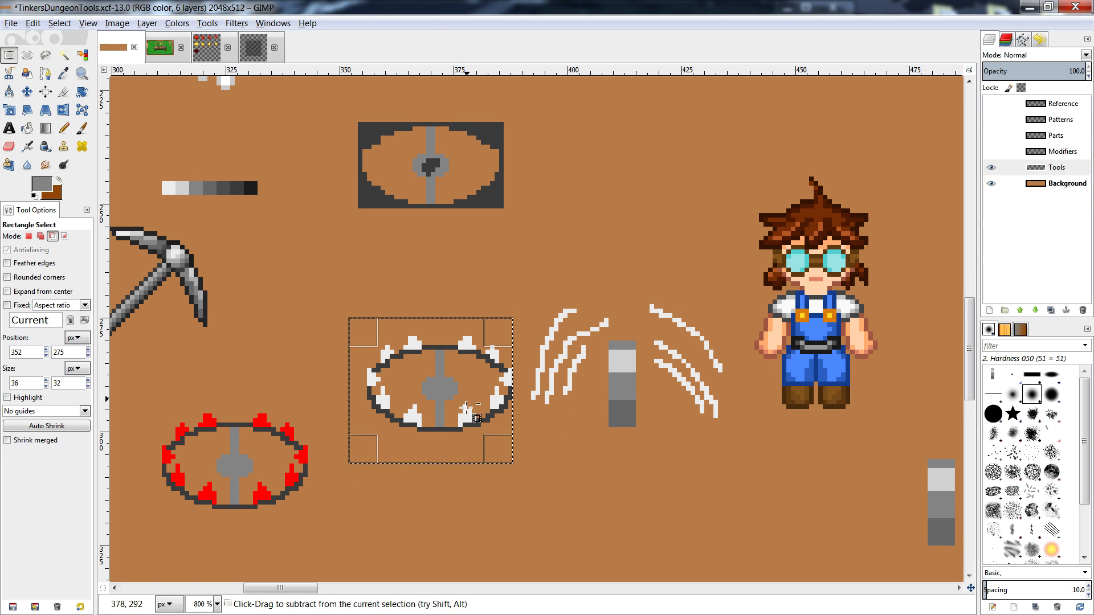
pyautogui.hotkey('ctrl', 'c')
pyautogui.hotkey('ctrl', 'v')
pyautogui.moveTo(439, 390); pyautogui.dragTo(633, 182)
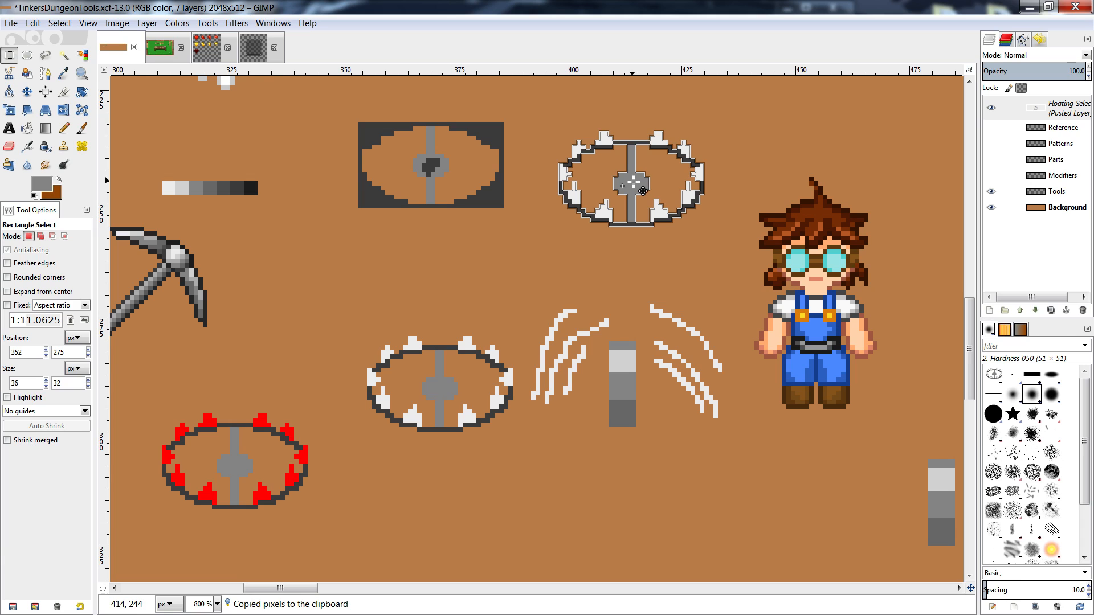
pyautogui.click(567, 561)
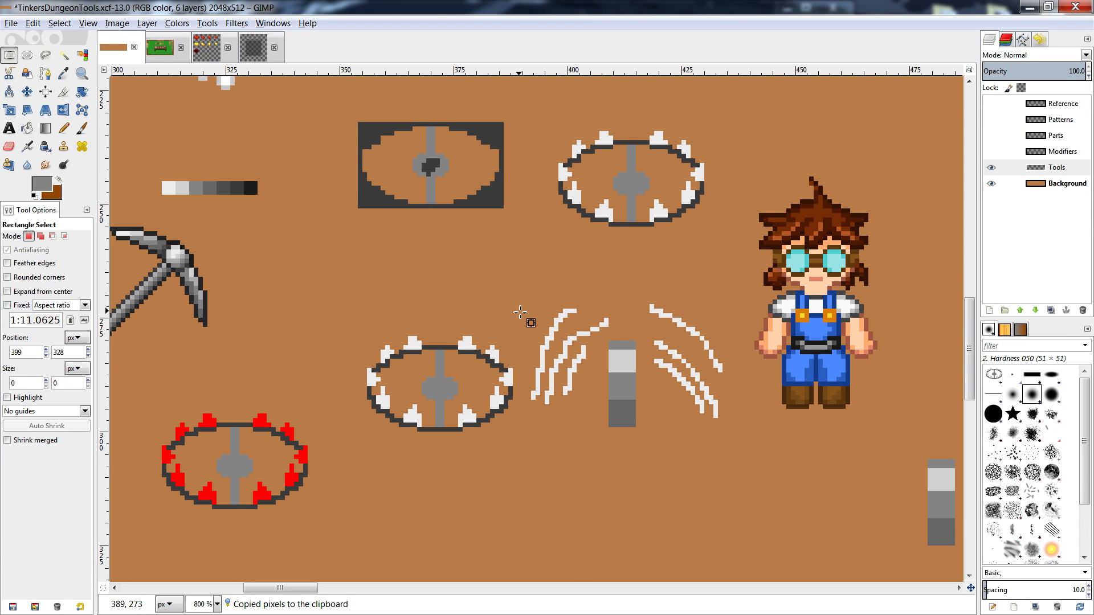
# - Move the original white-toothed trap onto the red-toothed trap so that it covers it
pyautogui.moveTo(520, 311); pyautogui.dragTo(356, 472)
pyautogui.hotkey('ctrl', 'x')
pyautogui.hotkey('ctrl', 'v')
pyautogui.moveTo(446, 395)
pyautogui.mouseDown()
pyautogui.moveTo(238, 471)
pyautogui.moveTo(233, 461)
pyautogui.mouseUp()
pyautogui.click(500, 431)
# - Cut away the middle closed trap together with its surrounding white arcs and clear the selection
pyautogui.moveTo(526, 295)
pyautogui.mouseDown()
pyautogui.moveTo(761, 459)
pyautogui.moveTo(737, 465)
pyautogui.mouseUp()
pyautogui.hotkey('ctrl', 'x')
pyautogui.click(650, 551)
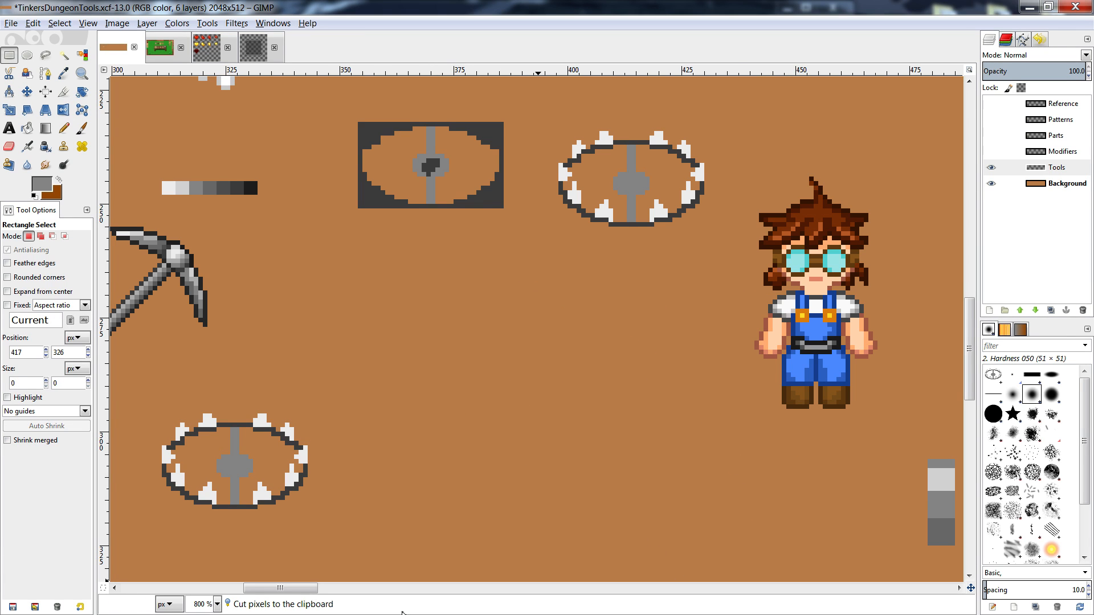
# - Select the large brown sword at the far left of the sprite sheet and copy it
pyautogui.moveTo(297, 590); pyautogui.dragTo(163, 587)
pyautogui.scroll(6, 237, 478)
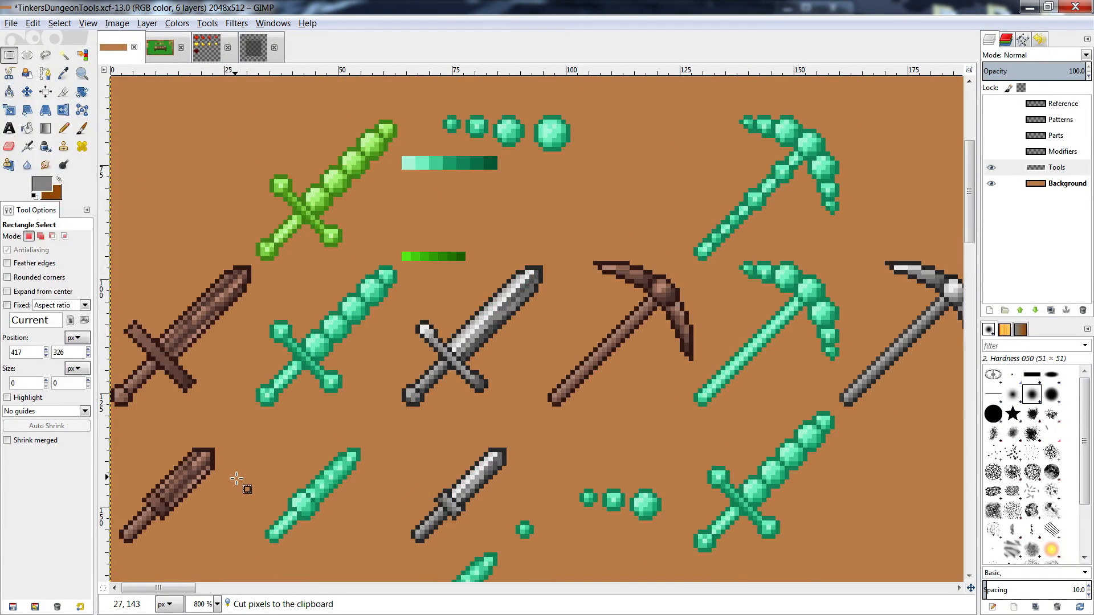
pyautogui.moveTo(252, 256); pyautogui.dragTo(64, 434)
pyautogui.hotkey('ctrl', 'c')
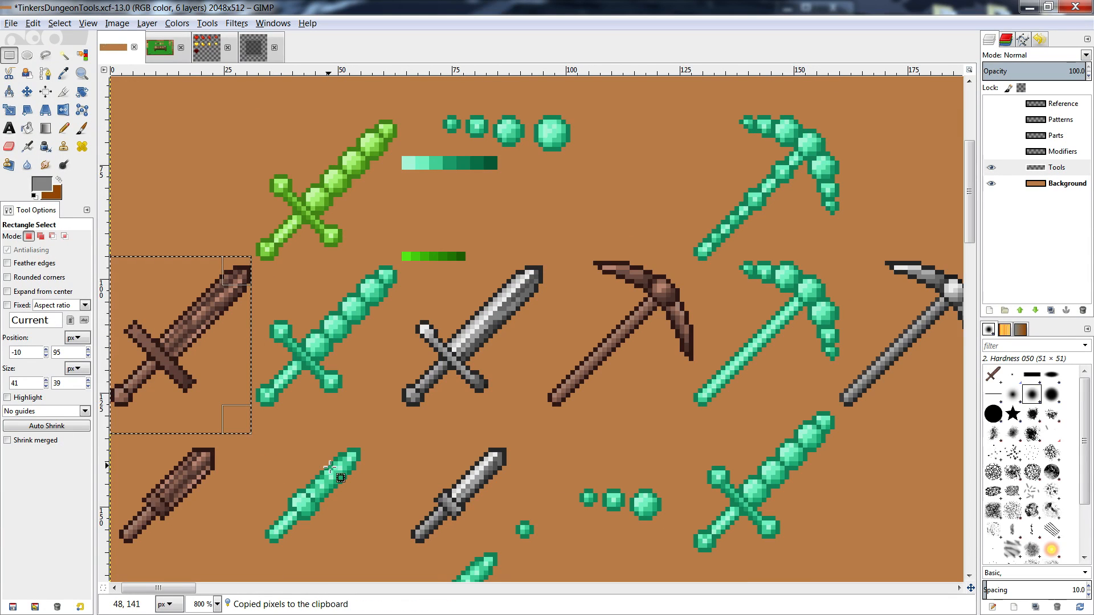
# - Paste the brown sword into the bear trap area, just below the dark-cornered oval, and anchor it
pyautogui.scroll(-8, 327, 481)
pyautogui.moveTo(159, 588); pyautogui.dragTo(270, 592)
pyautogui.scroll(-5, 323, 521)
pyautogui.hotkey('ctrl', 'v')
pyautogui.click(624, 313)
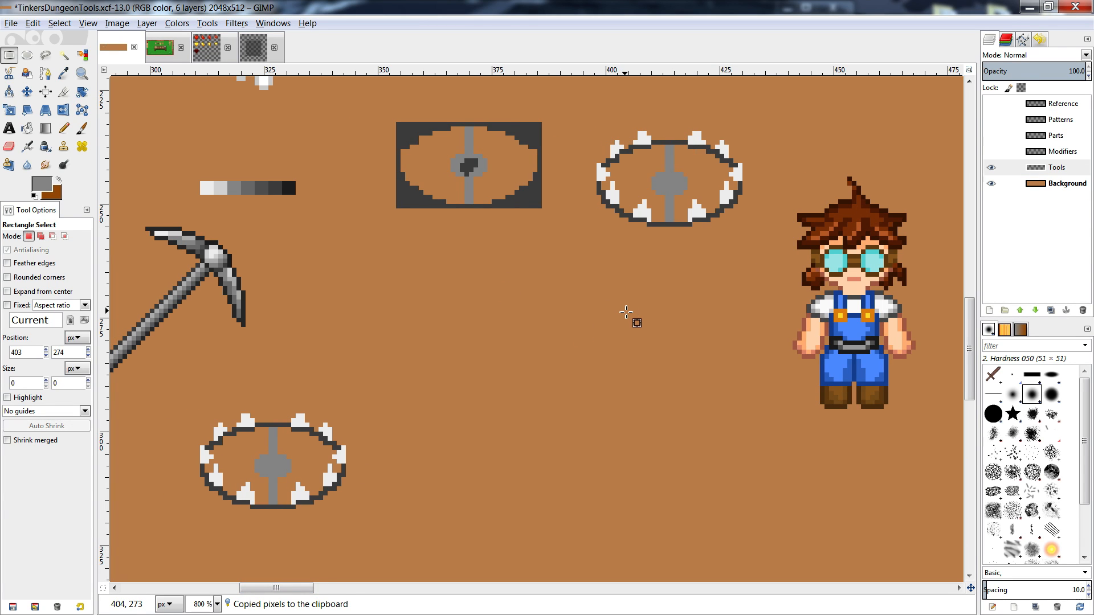
pyautogui.hotkey('ctrl', 'v')
pyautogui.moveTo(605, 317); pyautogui.dragTo(433, 312)
pyautogui.click(409, 367)
# - Cut the blade off the pasted brown sword and place it apart, up and to the right of the guard
pyautogui.moveTo(441, 237); pyautogui.dragTo(399, 293)
pyautogui.hotkey('ctrl', 'x')
pyautogui.hotkey('ctrl', 'v')
pyautogui.click(390, 339)
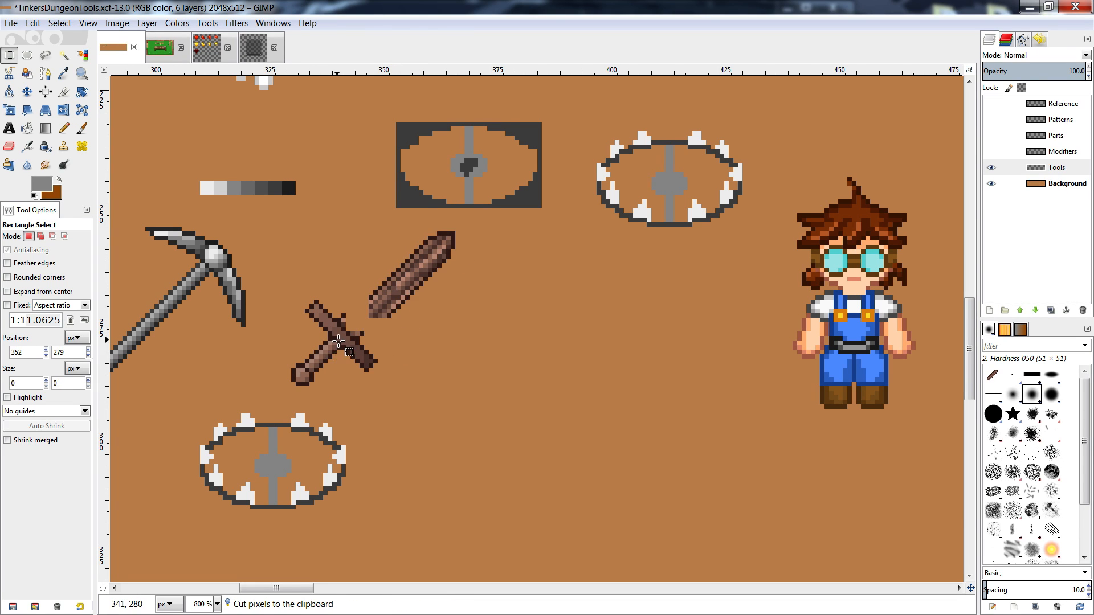
# - Separate the brown sword's pommel and grip from the guard and place them as individual parts
pyautogui.moveTo(337, 341)
pyautogui.mouseDown()
pyautogui.moveTo(278, 395)
pyautogui.moveTo(297, 400)
pyautogui.moveTo(275, 396)
pyautogui.moveTo(279, 411)
pyautogui.mouseUp()
pyautogui.hotkey('ctrl', 'x')
pyautogui.hotkey('ctrl', 'v')
pyautogui.click(332, 374)
pyautogui.hotkey('ctrl', 'x')
pyautogui.hotkey('ctrl', 'v')
pyautogui.click(354, 379)
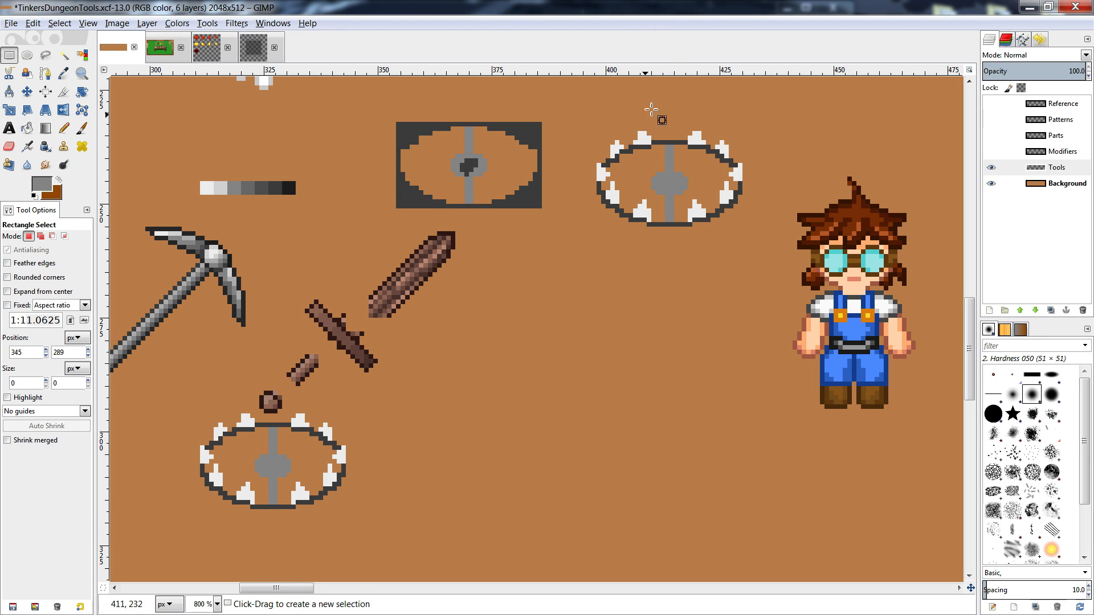
# - Pencil a dark grey outline around the center plate of the upper-right trap and trim the plate's outer pixels
pyautogui.press('n')
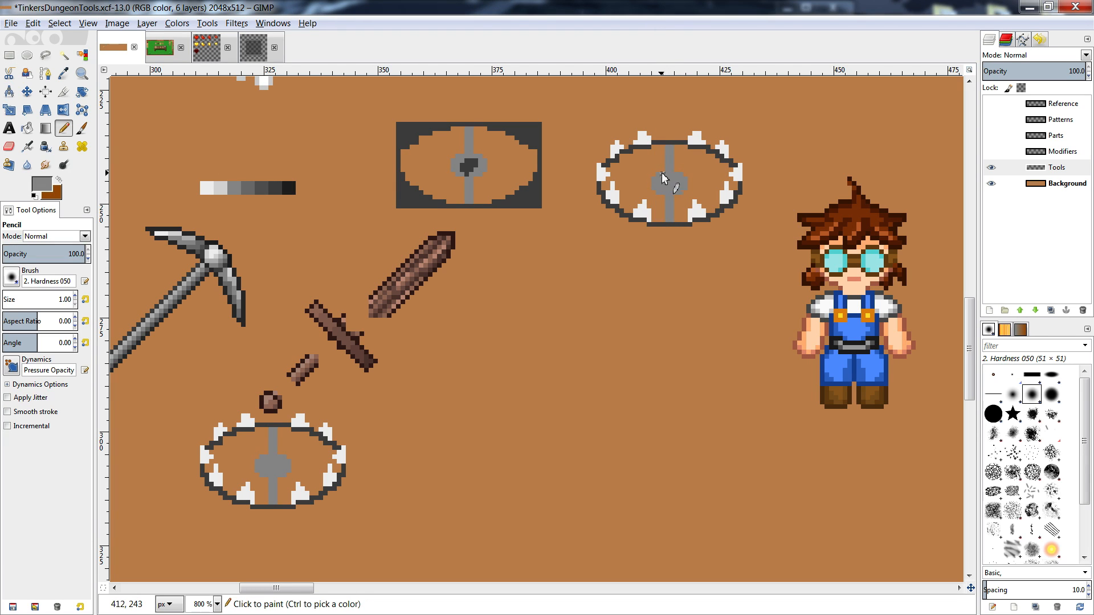
pyautogui.keyDown('ctrl'); pyautogui.click(667, 222); pyautogui.keyUp('ctrl')
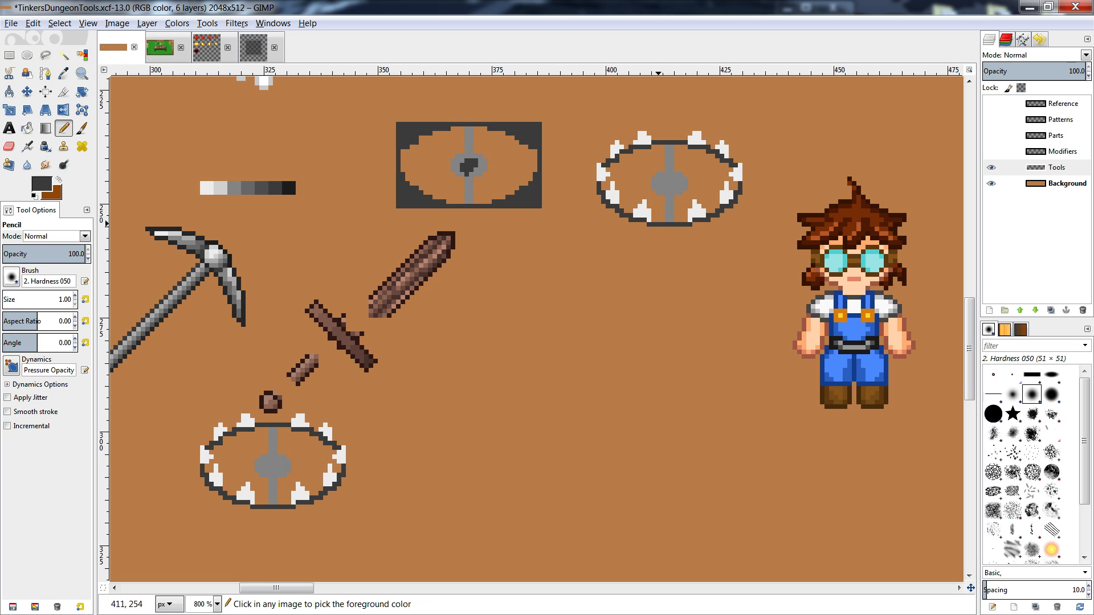
pyautogui.moveTo(663, 193); pyautogui.dragTo(677, 188)
pyautogui.click(680, 192)
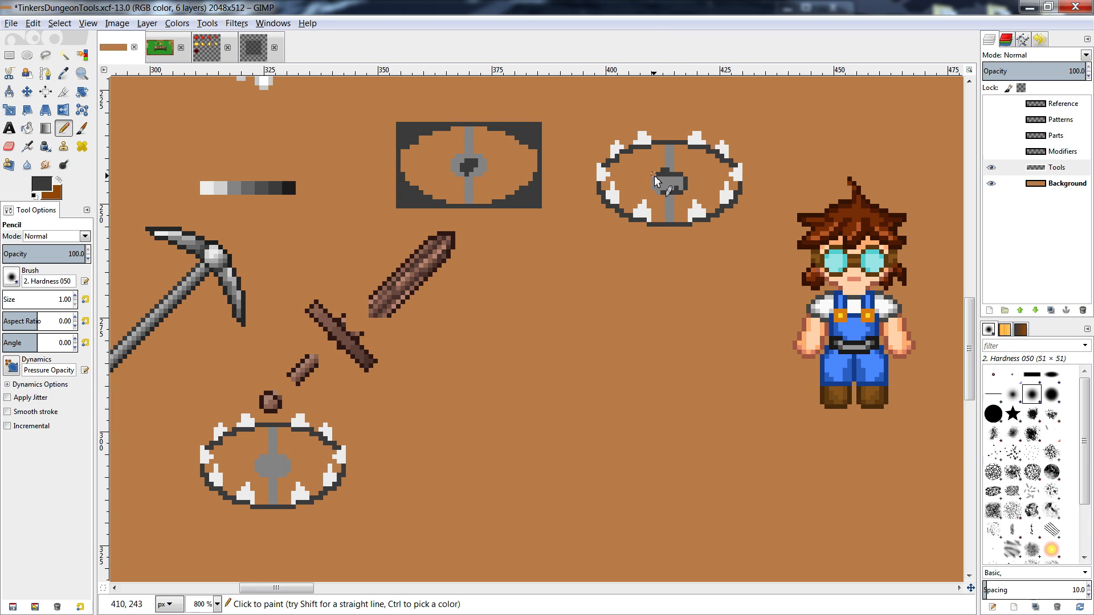
pyautogui.hotkey('shift', 'e')
pyautogui.press('n')
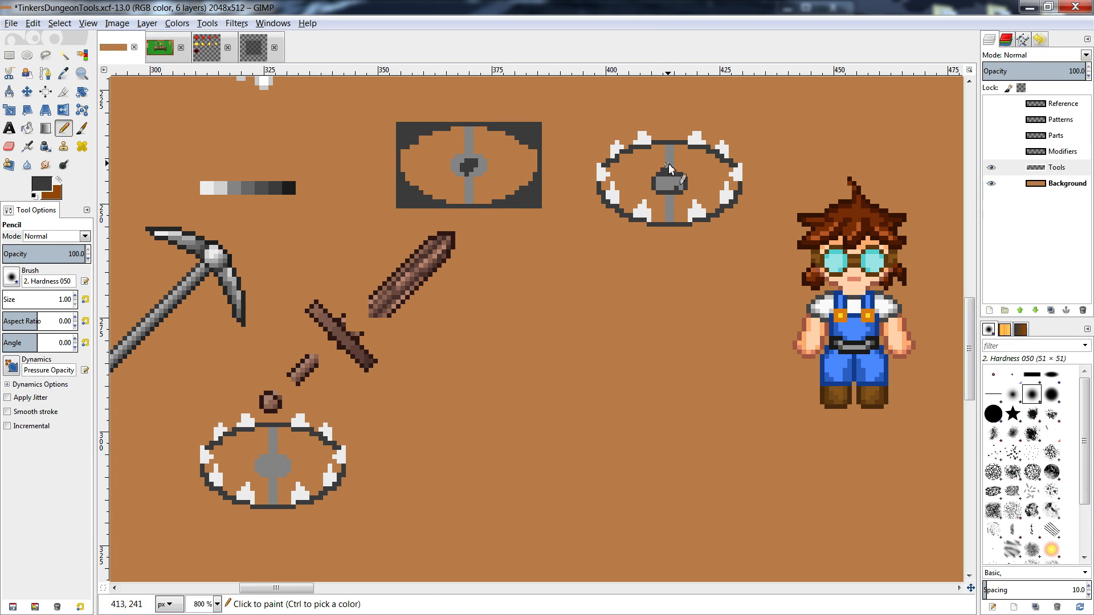
# - Tidy the upper-right trap's plate outline and pencil dark grey edges along both sides of its vertical bar
pyautogui.keyDown('ctrl'); pyautogui.click(670, 178); pyautogui.keyUp('ctrl')
pyautogui.keyDown('ctrl'); pyautogui.click(664, 169); pyautogui.keyUp('ctrl')
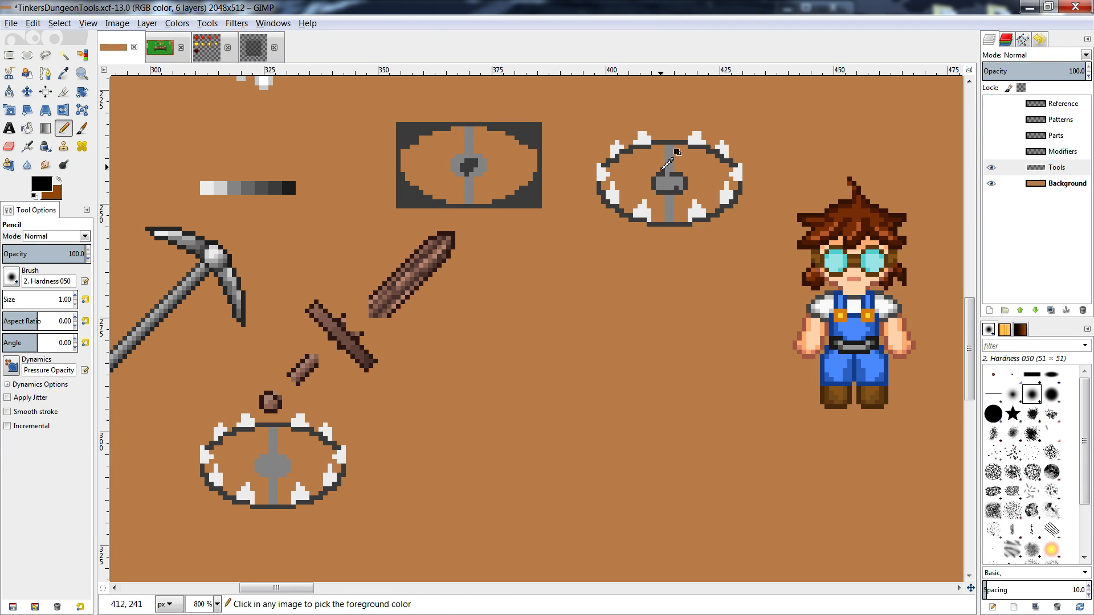
pyautogui.hotkey('shift', 'e')
pyautogui.press('n')
pyautogui.keyDown('ctrl'); pyautogui.click(677, 192); pyautogui.keyUp('ctrl')
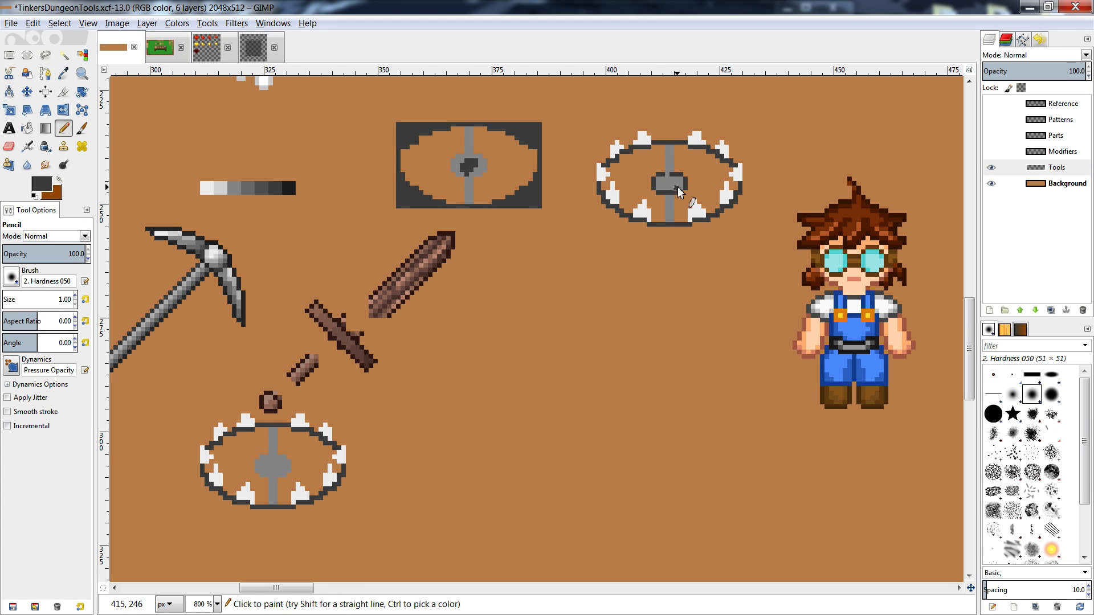
pyautogui.keyDown('ctrl'); pyautogui.click(679, 189); pyautogui.keyUp('ctrl')
pyautogui.keyDown('ctrl'); pyautogui.click(675, 175); pyautogui.keyUp('ctrl')
pyautogui.moveTo(663, 153); pyautogui.dragTo(665, 223)
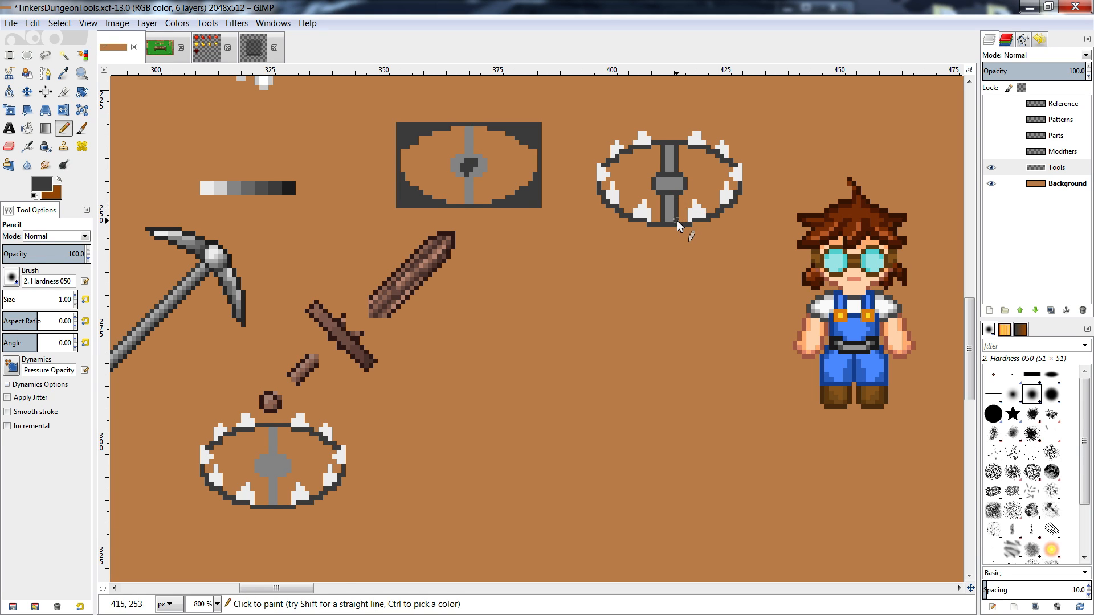
# - Cut the right half of the upper-right trap and shift it one pixel left to narrow the trap
pyautogui.press('r')
pyautogui.moveTo(756, 122)
pyautogui.mouseDown()
pyautogui.moveTo(725, 222)
pyautogui.moveTo(693, 258)
pyautogui.moveTo(673, 256)
pyautogui.moveTo(712, 244)
pyautogui.mouseUp()
pyautogui.hotkey('ctrl', 'x')
pyautogui.hotkey('ctrl', 'v')
pyautogui.click(709, 302)
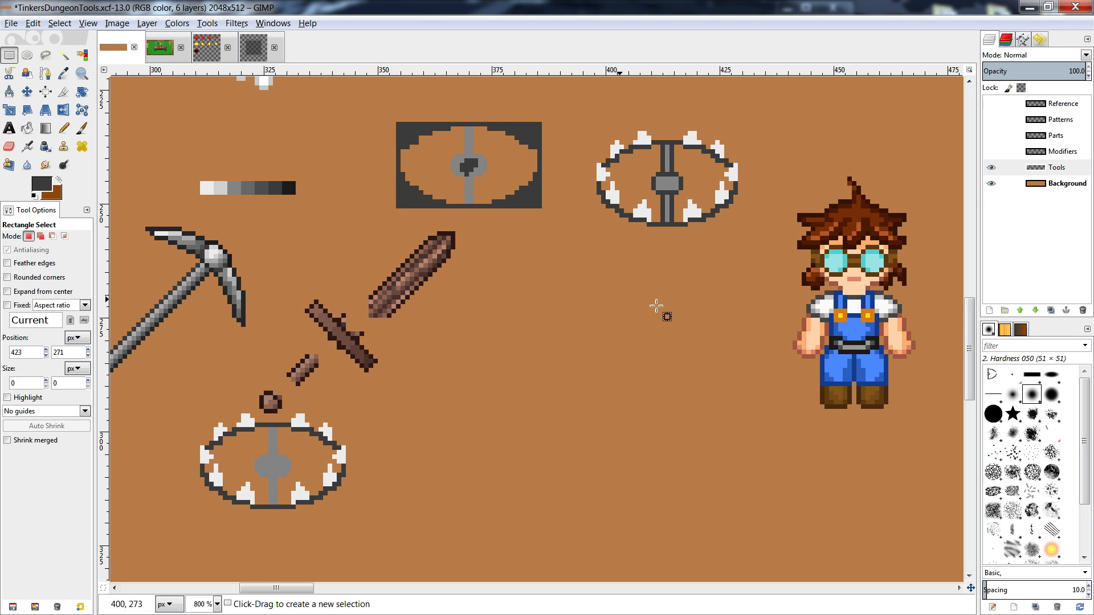
# - Pick brown from the sword guard and pencil a chain-like line from the trap's center plate to a scribble beyond its upper-left edge
pyautogui.press('n')
pyautogui.keyDown('ctrl'); pyautogui.click(345, 329); pyautogui.keyUp('ctrl')
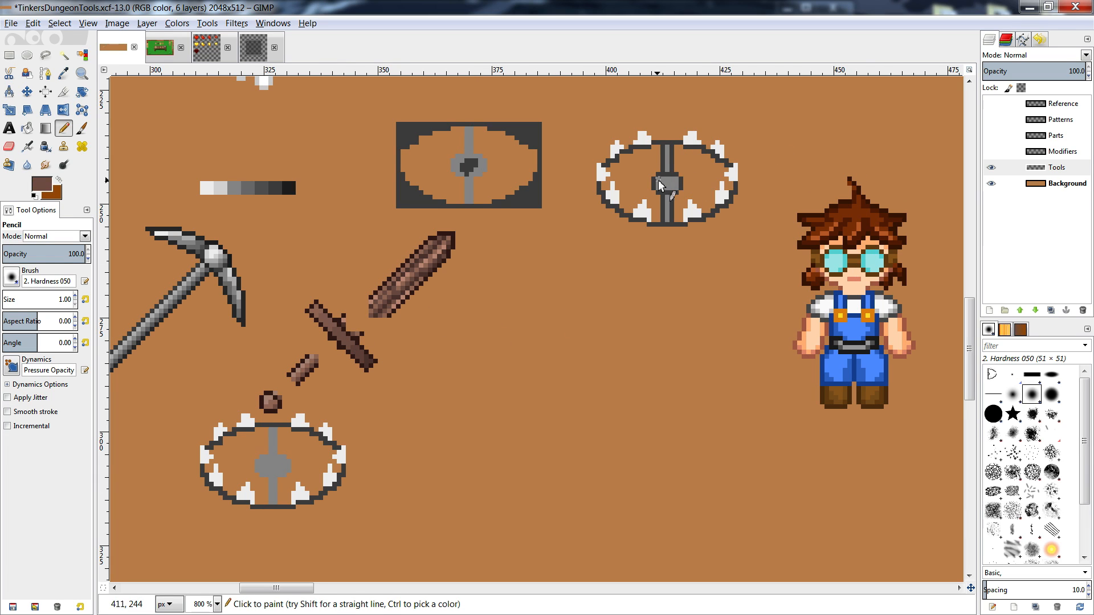
pyautogui.moveTo(650, 184)
pyautogui.mouseDown()
pyautogui.moveTo(603, 162)
pyautogui.moveTo(577, 116)
pyautogui.moveTo(591, 105)
pyautogui.moveTo(571, 129)
pyautogui.moveTo(562, 92)
pyautogui.moveTo(585, 82)
pyautogui.moveTo(576, 110)
pyautogui.mouseUp()
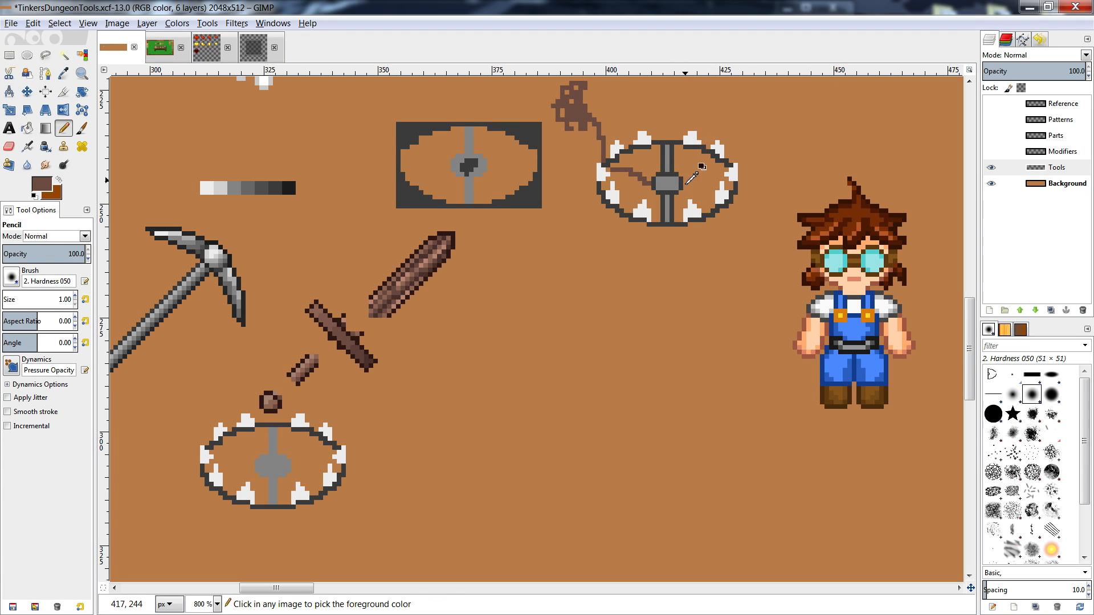
# - Outline a horizontal arm in dark grey from the center plate to the trap's right edge and fill it with mid grey
pyautogui.keyDown('ctrl'); pyautogui.click(686, 178); pyautogui.keyUp('ctrl')
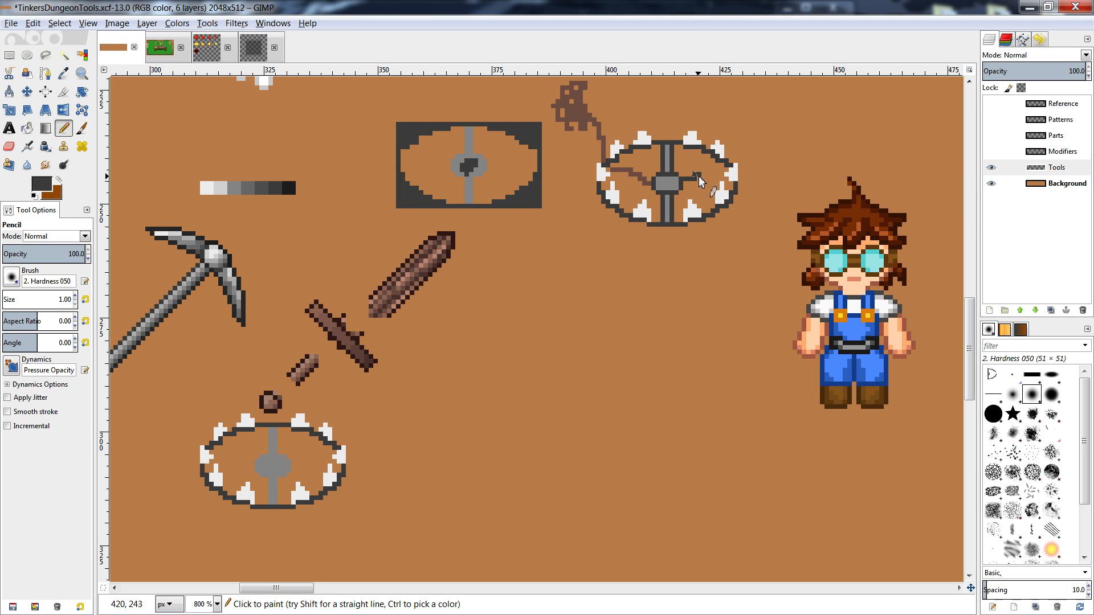
pyautogui.moveTo(691, 179); pyautogui.dragTo(720, 188)
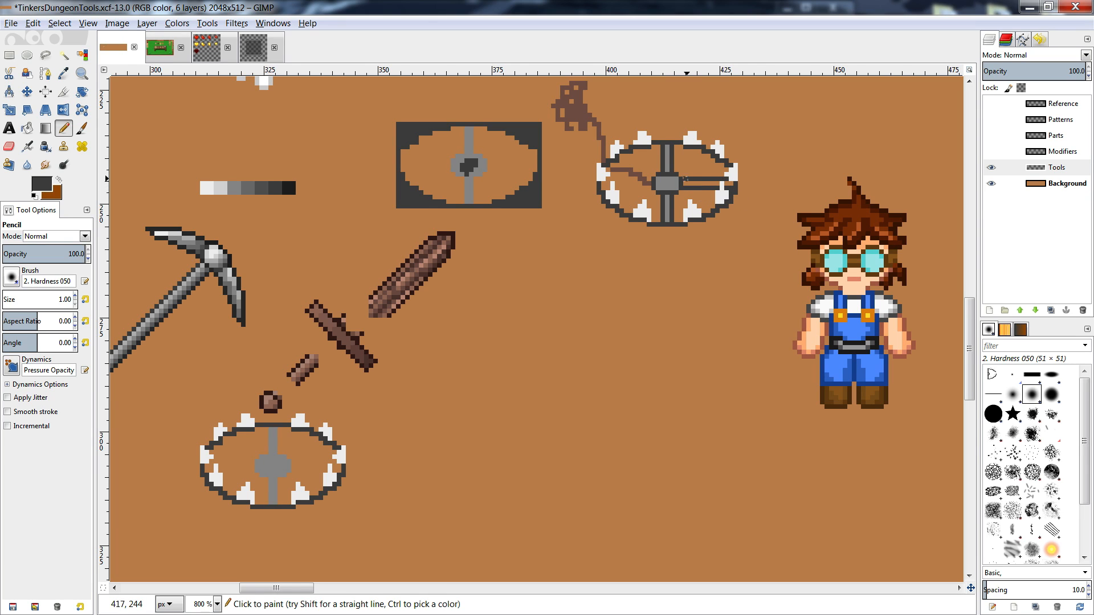
pyautogui.keyDown('ctrl'); pyautogui.click(694, 187); pyautogui.keyUp('ctrl')
pyautogui.hotkey('shift', 'b')
pyautogui.click(694, 183)
pyautogui.click(731, 184)
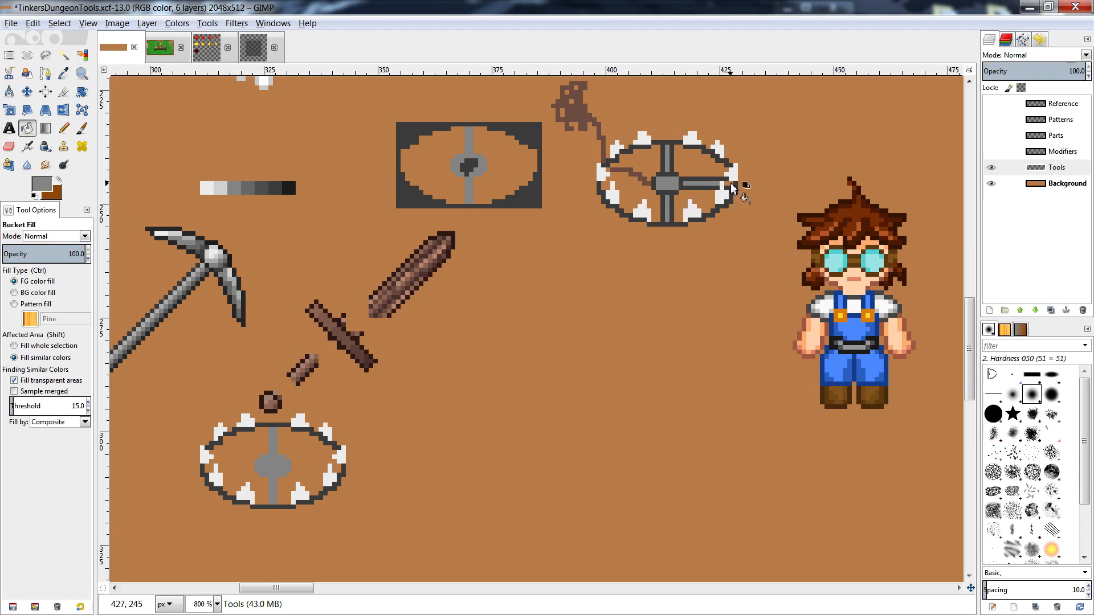
# - Bucket-fill the upper-right trap's center plate with light grey
pyautogui.press('n')
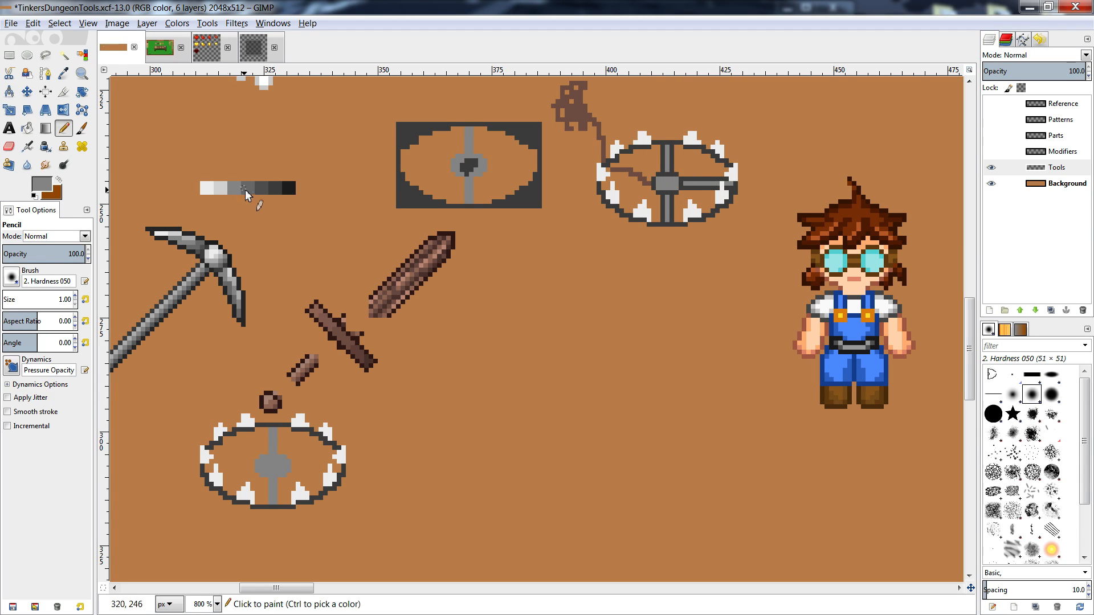
pyautogui.keyDown('ctrl'); pyautogui.click(672, 182); pyautogui.keyUp('ctrl')
pyautogui.hotkey('shift', 'b')
pyautogui.click(671, 183)
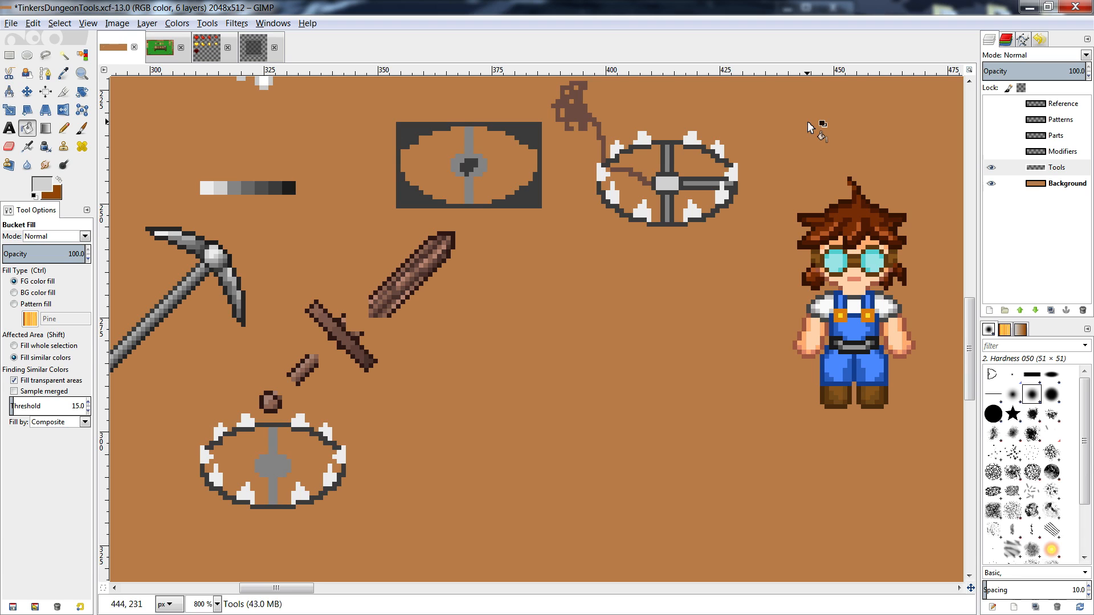
# - Reassemble the brown sword by moving its blade, grip and pommel back against the guard
pyautogui.press('r')
pyautogui.moveTo(466, 228); pyautogui.dragTo(370, 307)
pyautogui.hotkey('ctrl', 'x')
pyautogui.hotkey('ctrl', 'v')
pyautogui.click(416, 360)
pyautogui.moveTo(325, 347)
pyautogui.mouseDown()
pyautogui.moveTo(257, 416)
pyautogui.moveTo(293, 384)
pyautogui.mouseUp()
pyautogui.hotkey('ctrl', 'x')
pyautogui.hotkey('ctrl', 'v')
pyautogui.click(296, 384)
pyautogui.hotkey('ctrl', 'x')
pyautogui.hotkey('ctrl', 'v')
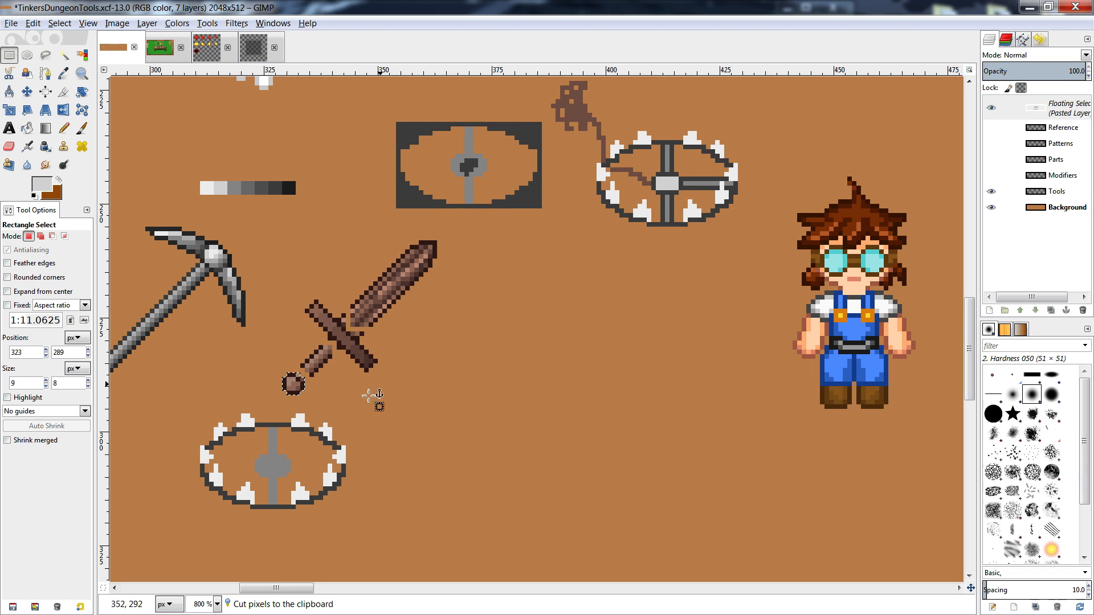
pyautogui.click(397, 399)
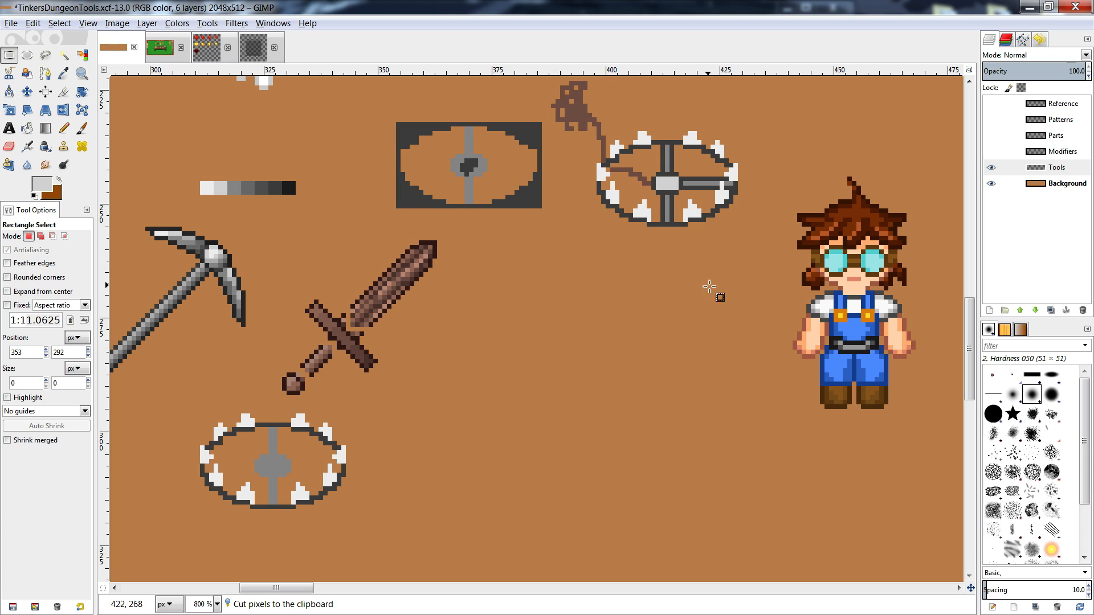
# - Select the brown chain line and scribble by color within the upper-right trap's area and delete them
pyautogui.click(82, 55)
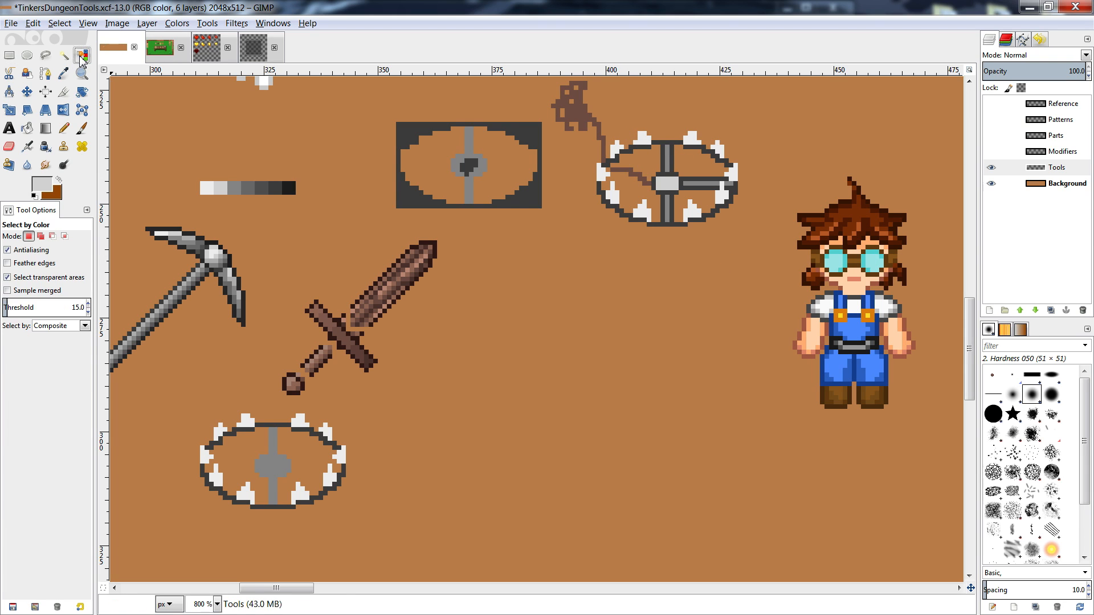
pyautogui.click(634, 178)
pyautogui.press('r')
pyautogui.moveTo(738, 82); pyautogui.dragTo(548, 247)
pyautogui.press('Delete')
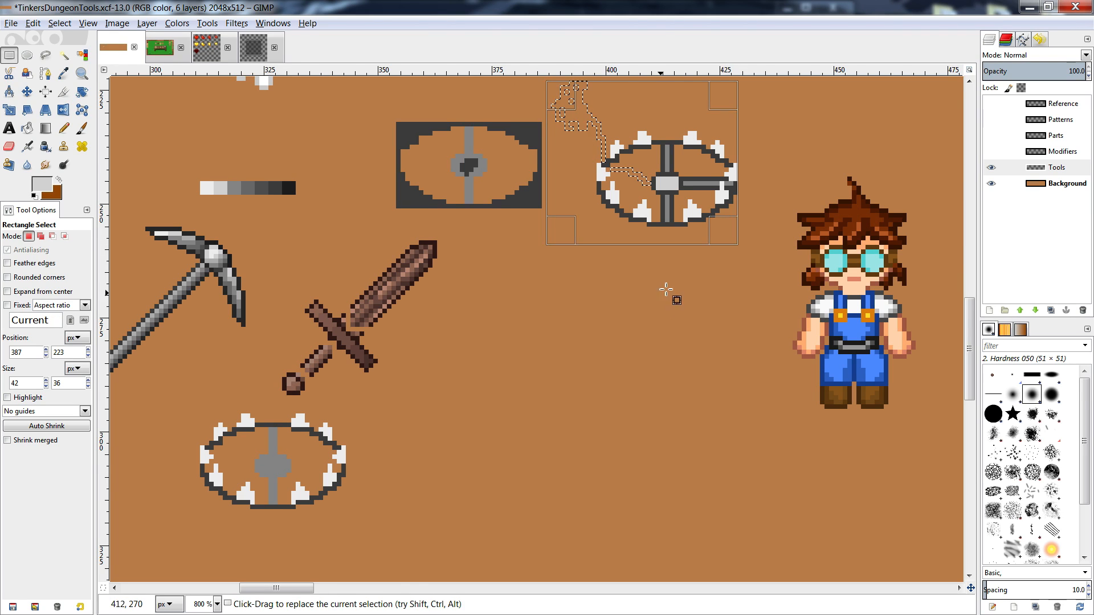
pyautogui.click(662, 301)
# - Copy the upper-right trap and place three copies in the empty area below it
pyautogui.moveTo(778, 114); pyautogui.dragTo(574, 251)
pyautogui.hotkey('ctrl', 'c')
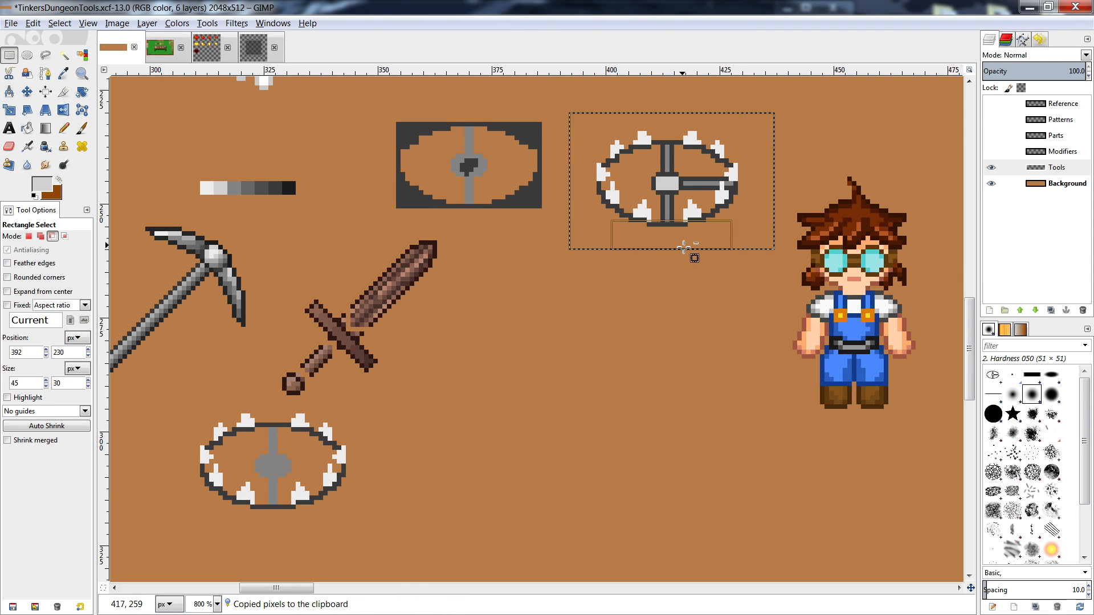
pyautogui.hotkey('ctrl', 'v')
pyautogui.moveTo(671, 182); pyautogui.dragTo(656, 488)
pyautogui.hotkey('ctrl', 'v')
pyautogui.hotkey('ctrl', 'v')
pyautogui.click(748, 452)
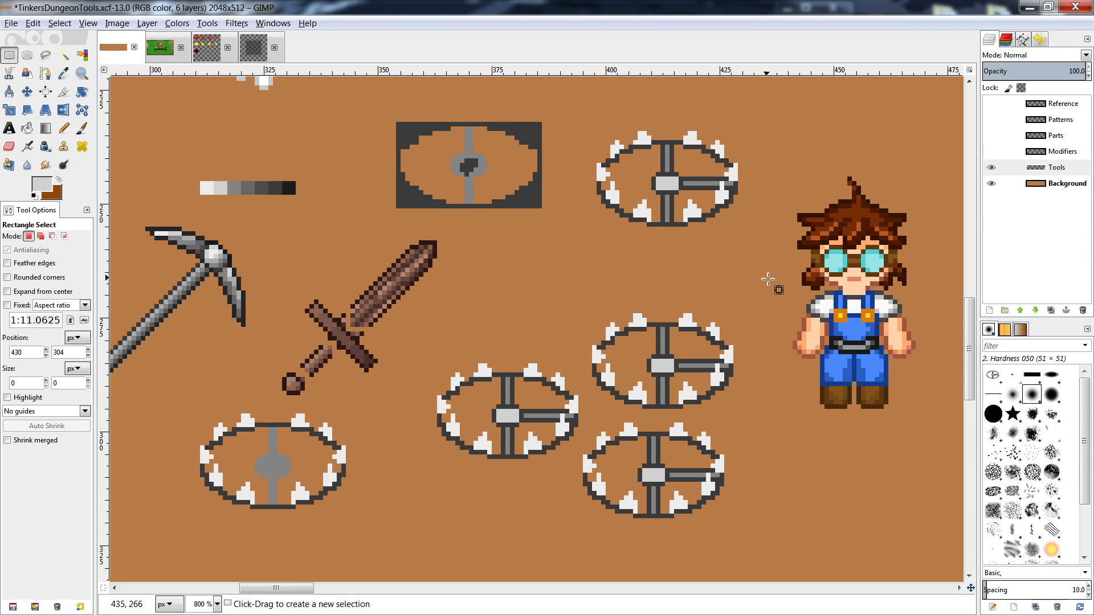
# - Try a copy of the trap over the character's legs, and undo that placement
pyautogui.moveTo(752, 278); pyautogui.dragTo(589, 422)
pyautogui.hotkey('ctrl', 'c')
pyautogui.hotkey('ctrl', 'v')
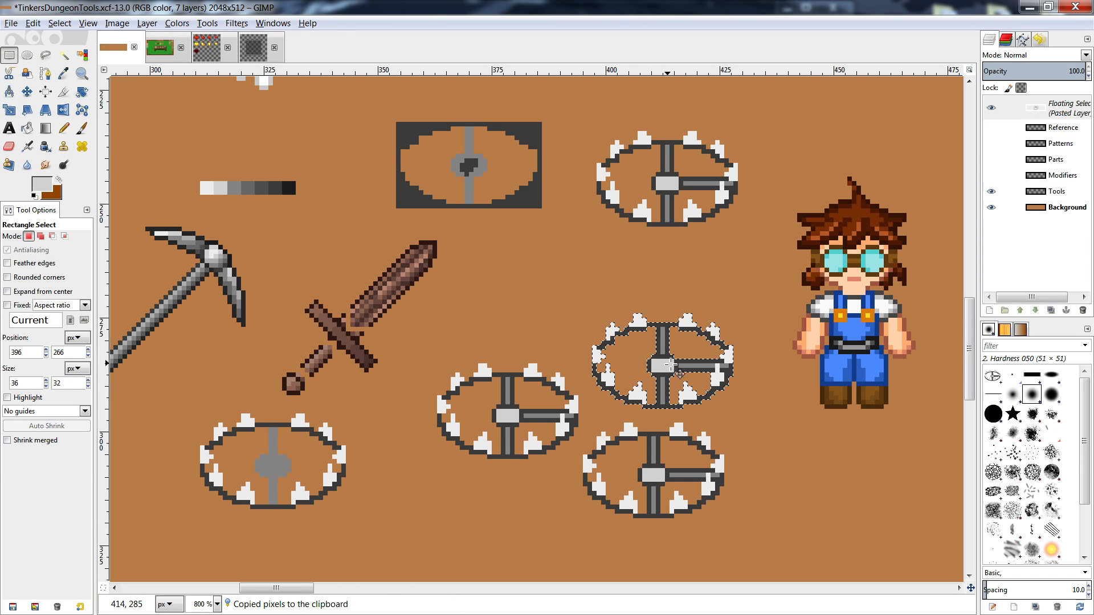
pyautogui.moveTo(667, 364); pyautogui.dragTo(864, 404)
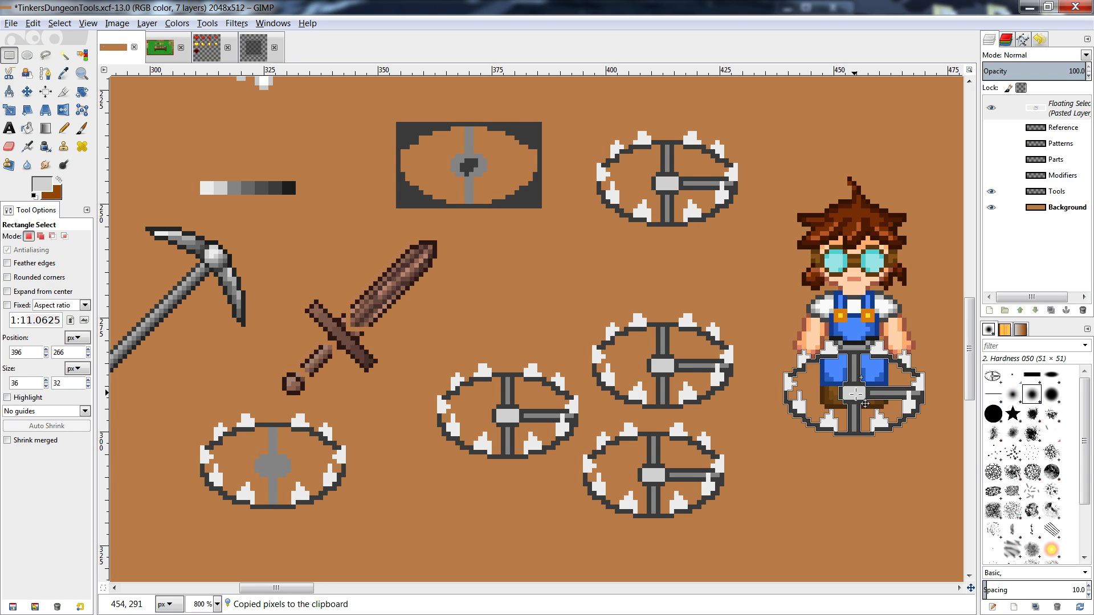
pyautogui.hotkey('ctrl', 'z')
pyautogui.hotkey('ctrl', 'z')
pyautogui.hotkey('ctrl', 'z')
pyautogui.hotkey('ctrl', 'z')
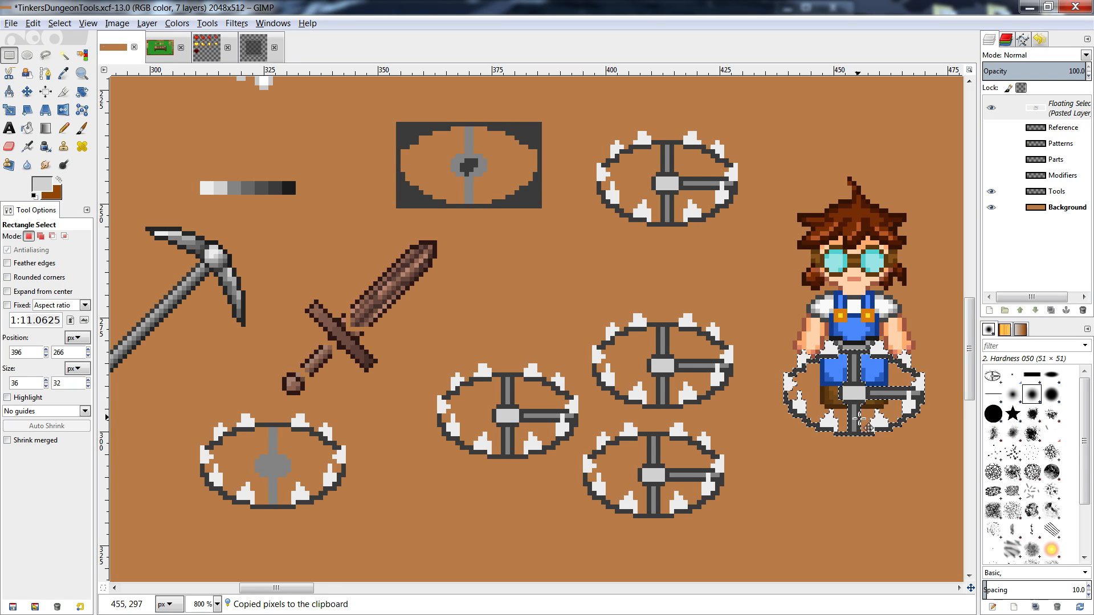
pyautogui.click(637, 271)
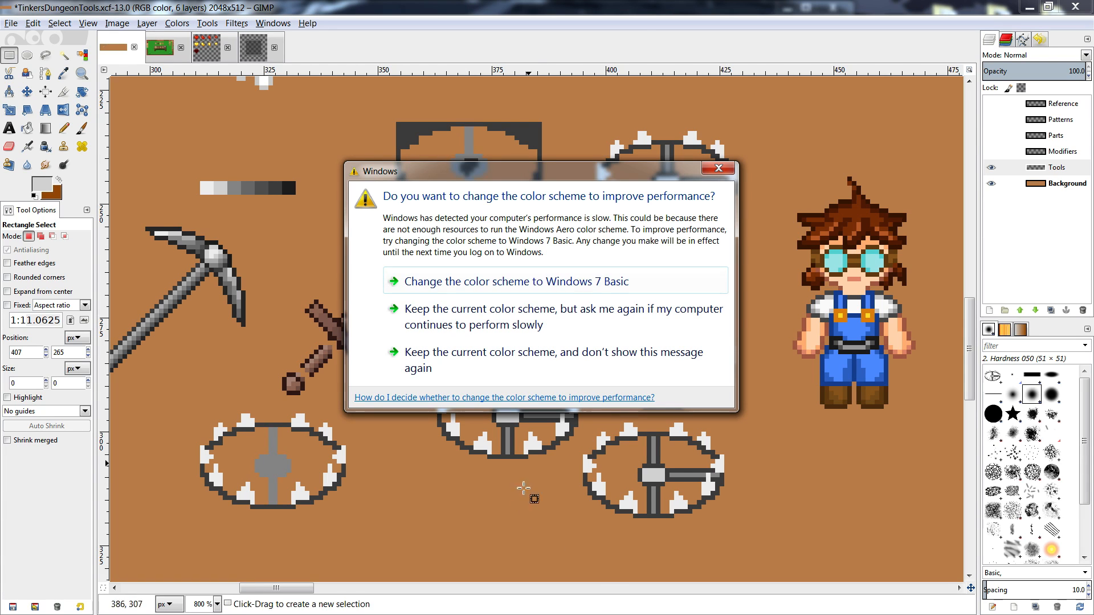
# - Keep the current Windows color scheme and stop the performance message from showing again
pyautogui.click(516, 360)
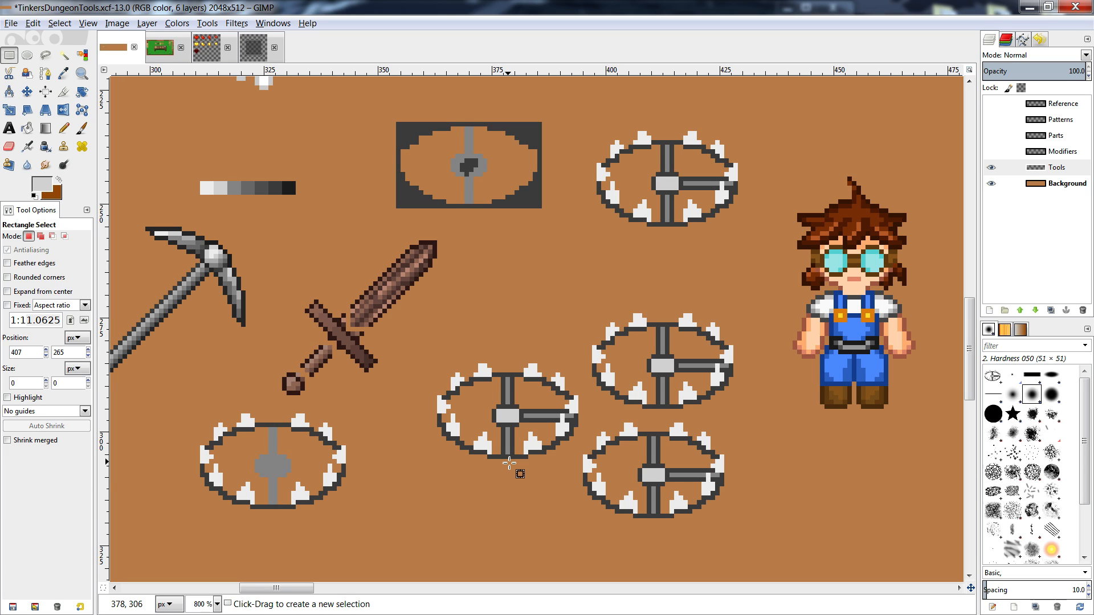
# - Shift the lowest trap copy slightly right so it lines up beneath the copy above it
pyautogui.click(579, 433)
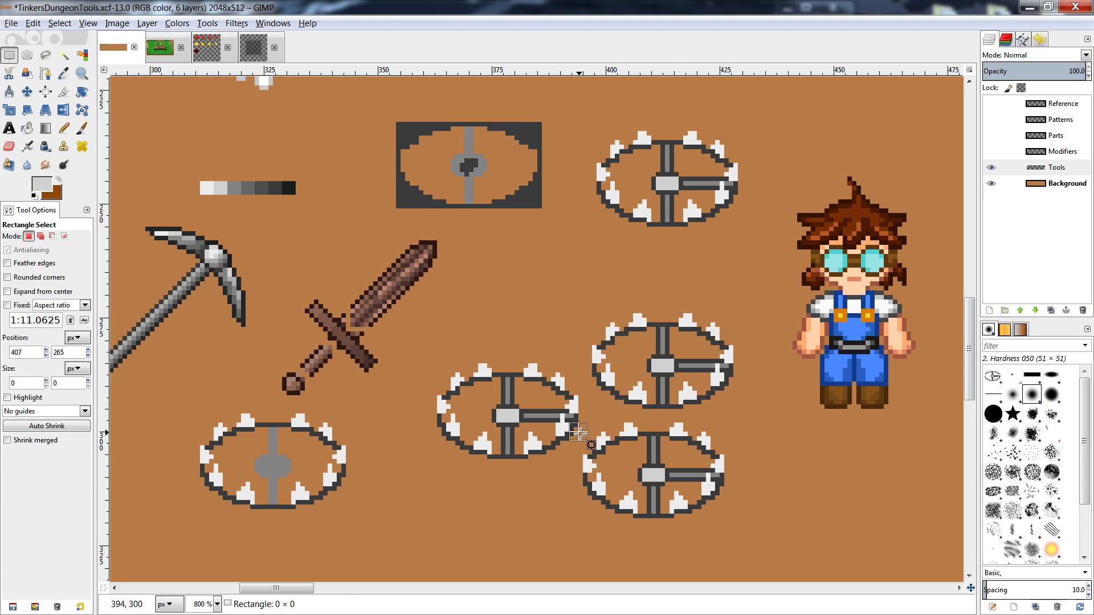
pyautogui.moveTo(578, 433); pyautogui.dragTo(733, 564)
pyautogui.moveTo(729, 423); pyautogui.dragTo(601, 464)
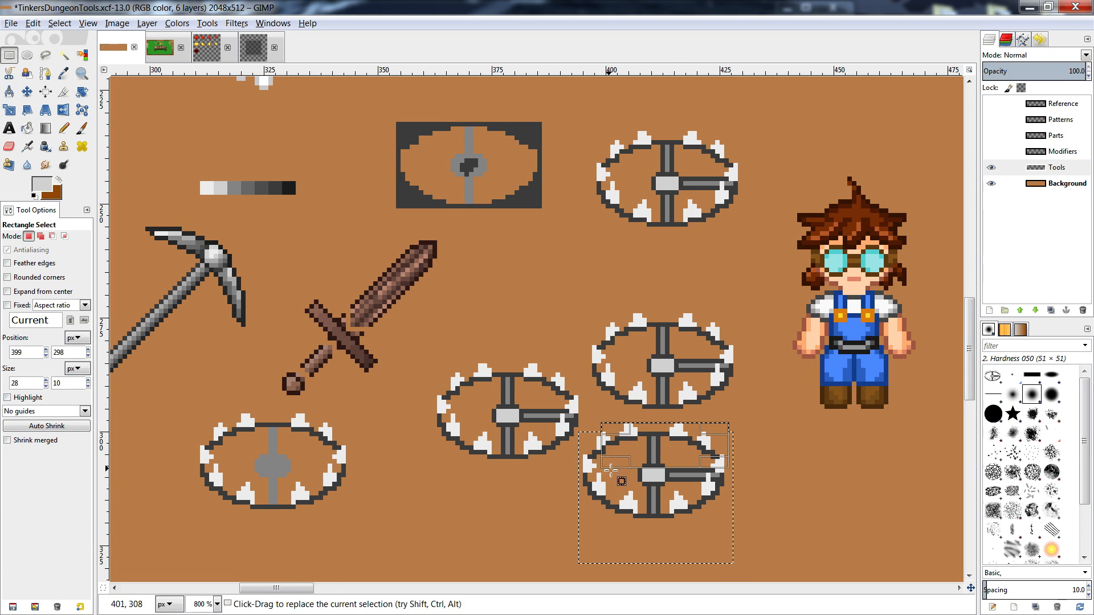
pyautogui.hotkey('ctrl', 'x')
pyautogui.hotkey('ctrl', 'v')
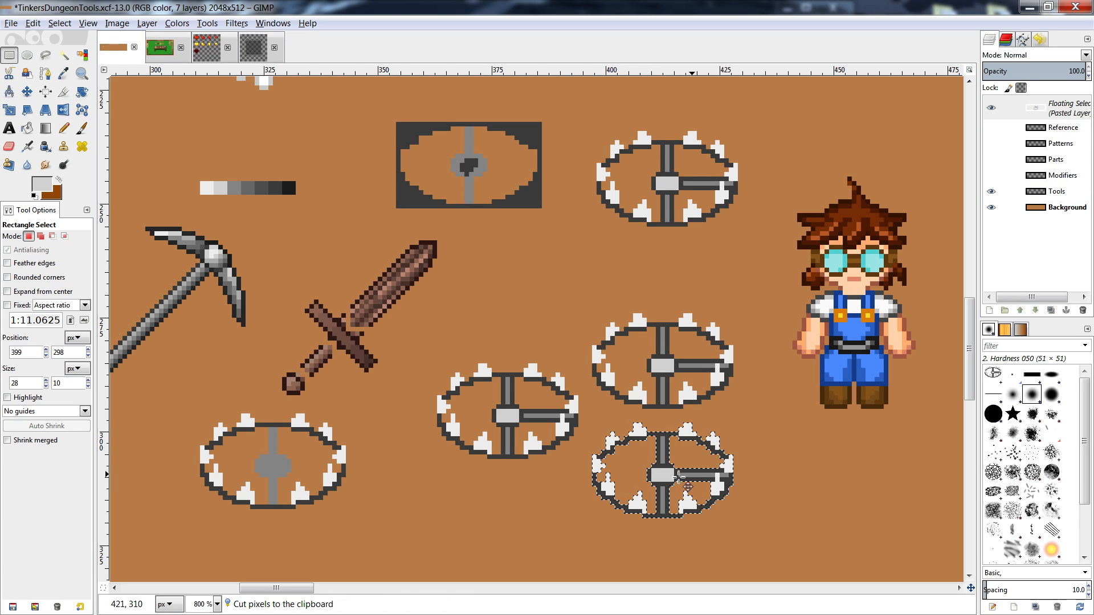
pyautogui.click(789, 464)
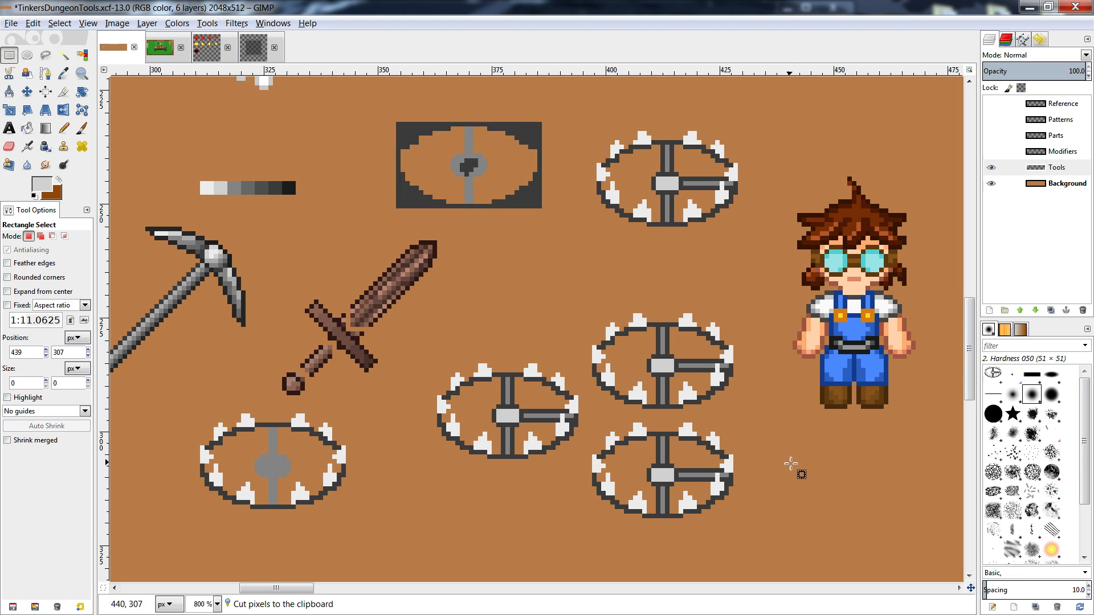
# - Delete the three trap copies between the sword and the character
pyautogui.moveTo(280, 588); pyautogui.dragTo(293, 588)
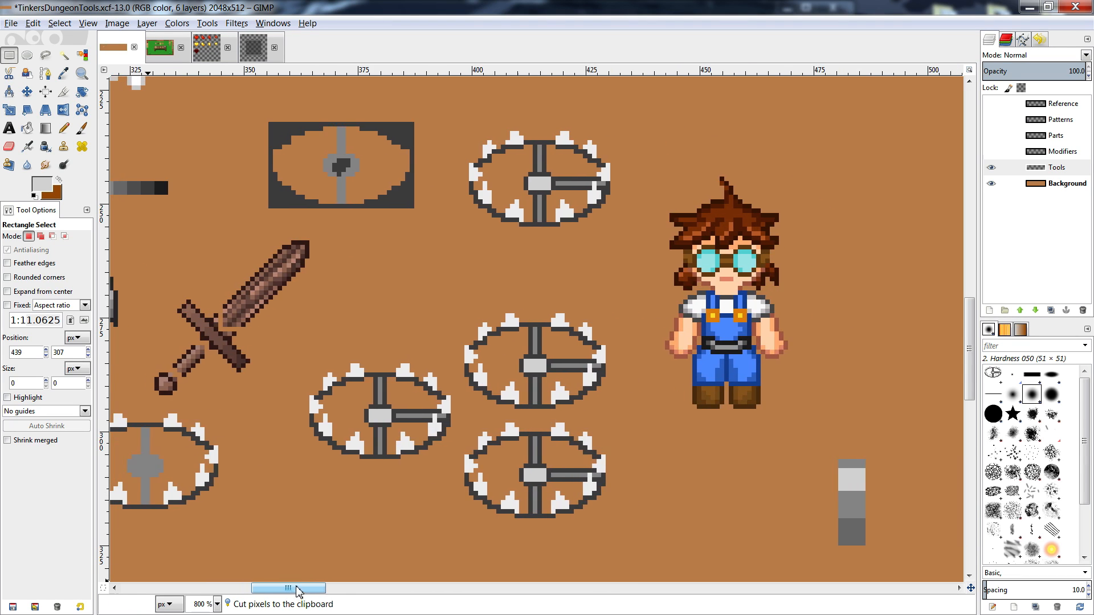
pyautogui.scroll(-2, 442, 480)
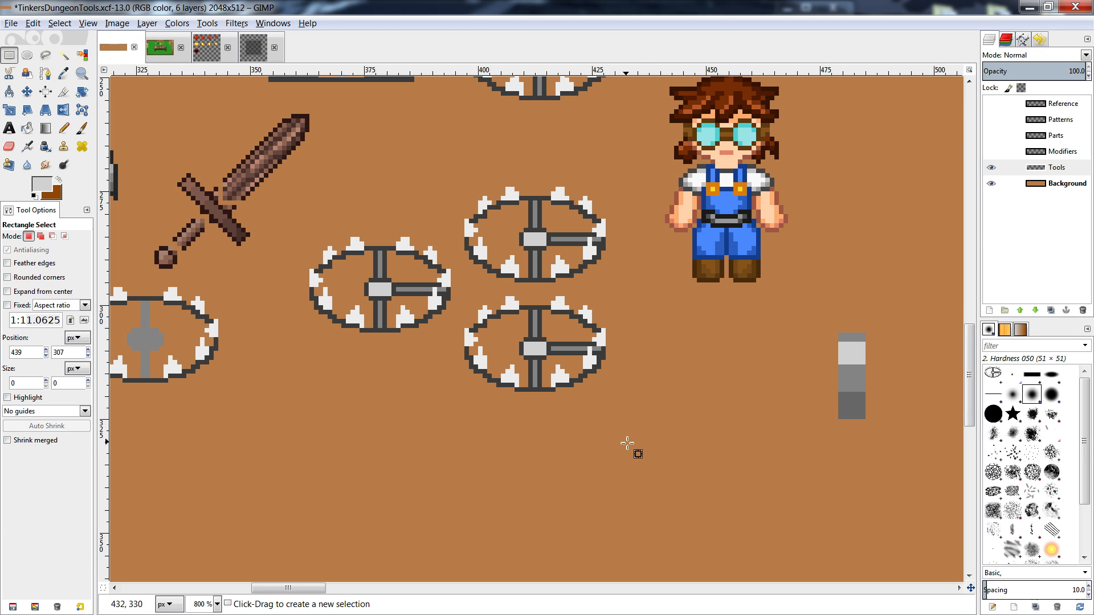
pyautogui.scroll(3, 627, 444)
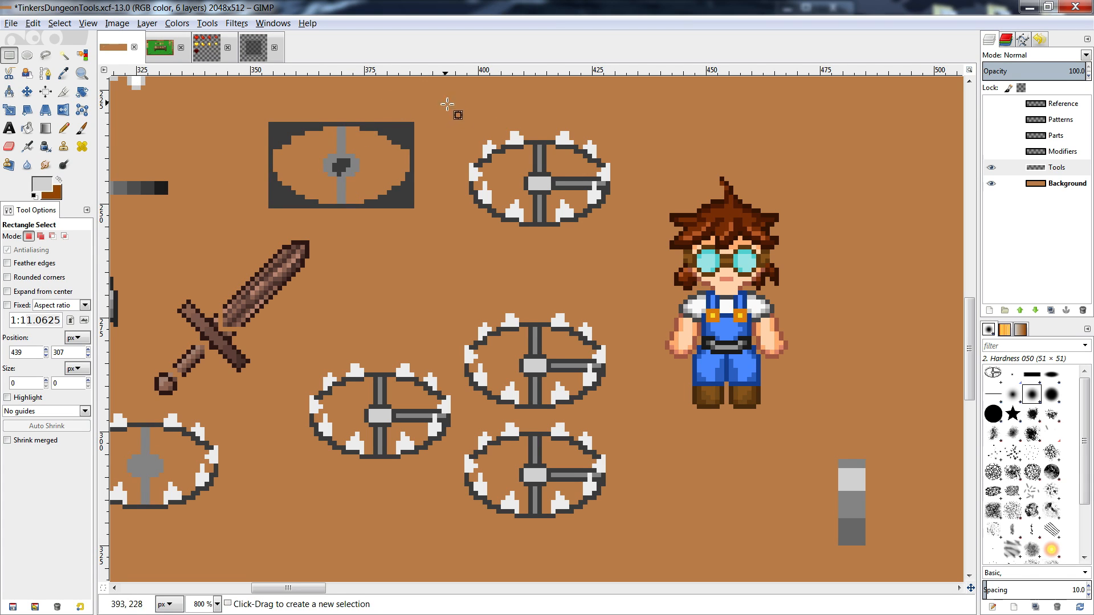
pyautogui.moveTo(614, 295); pyautogui.dragTo(309, 561)
pyautogui.press('Delete')
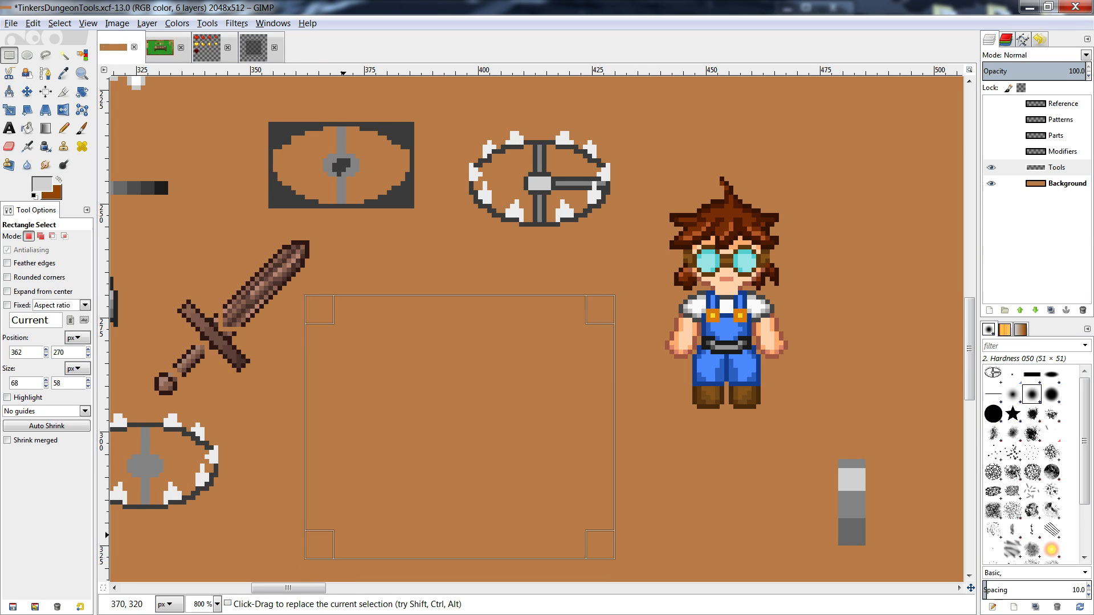
pyautogui.click(431, 245)
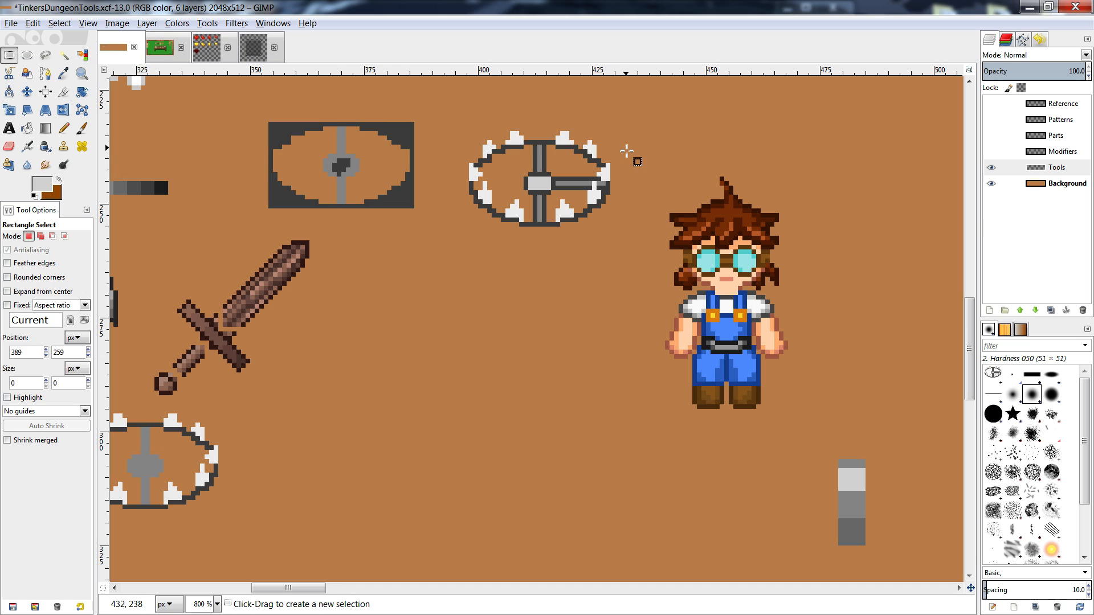
# - Delete the dark-framed oval trap template above the sword
pyautogui.moveTo(619, 114); pyautogui.dragTo(478, 240)
pyautogui.click(403, 144)
pyautogui.moveTo(437, 99); pyautogui.dragTo(228, 227)
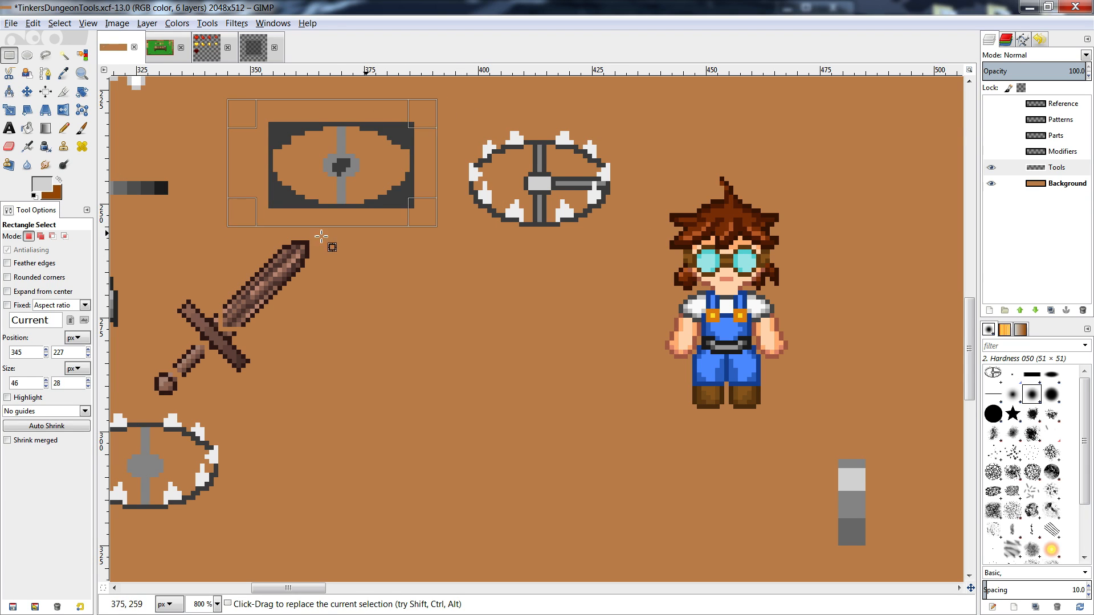
pyautogui.press('Delete')
pyautogui.click(490, 279)
# - Copy the remaining upper trap and place the copy in the empty area below it
pyautogui.moveTo(652, 103); pyautogui.dragTo(452, 258)
pyautogui.hotkey('ctrl', 'c')
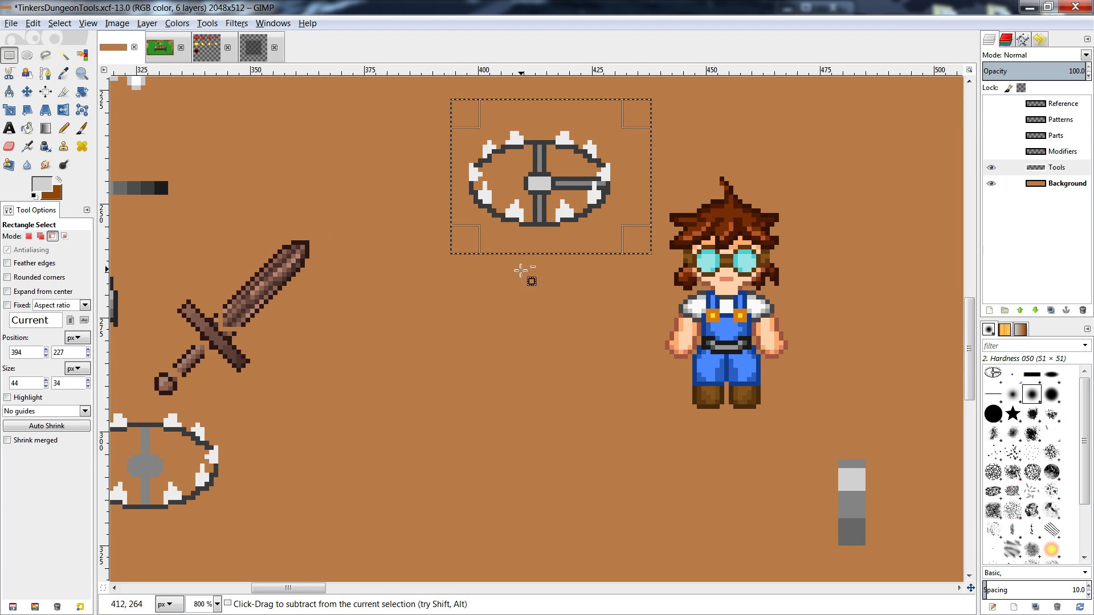
pyautogui.hotkey('ctrl', 'v')
pyautogui.moveTo(547, 183)
pyautogui.mouseDown()
pyautogui.moveTo(534, 424)
pyautogui.moveTo(515, 429)
pyautogui.mouseUp()
pyautogui.click(592, 329)
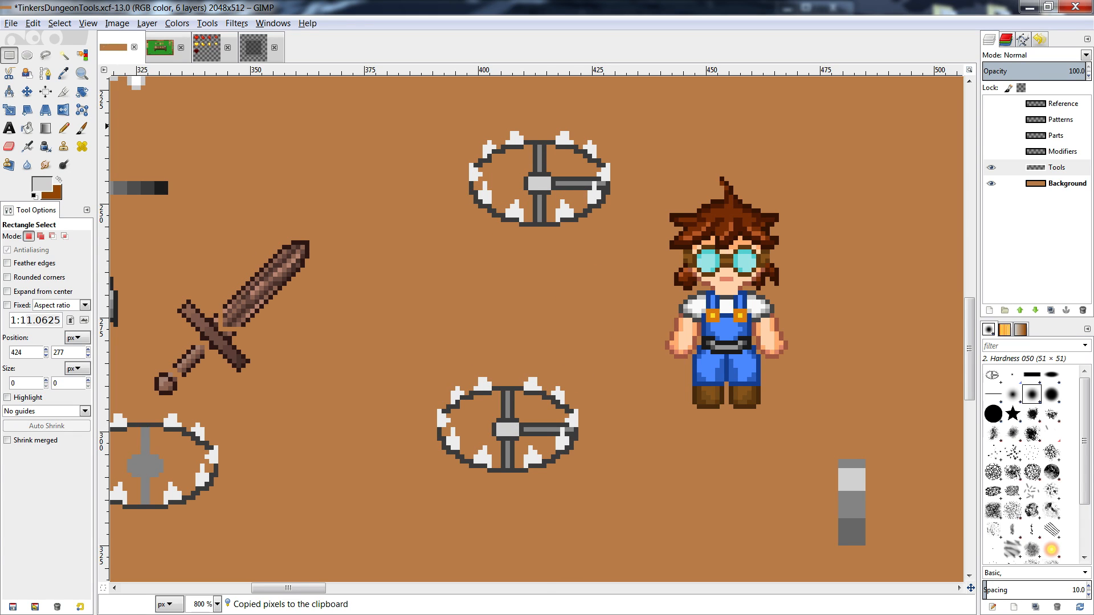
# - Select the white teeth by color, limit the selection to the lower trap copy and delete them
pyautogui.click(82, 55)
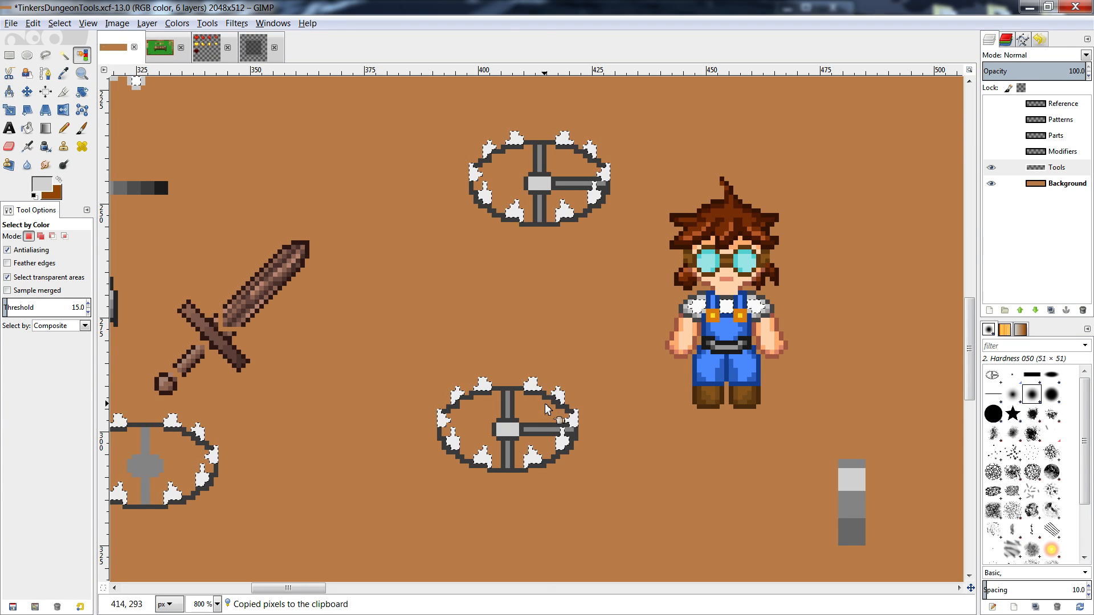
pyautogui.press('r')
pyautogui.moveTo(595, 364)
pyautogui.mouseDown()
pyautogui.moveTo(575, 399)
pyautogui.moveTo(387, 546)
pyautogui.mouseUp()
pyautogui.press('Delete')
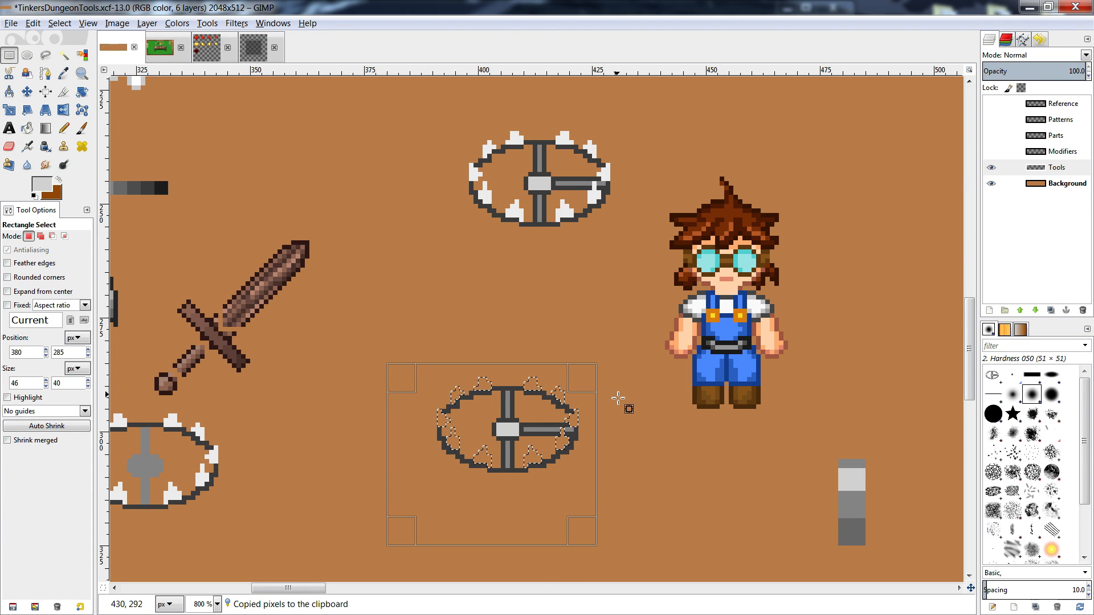
pyautogui.click(603, 350)
# - Pencil in the gaps at the toothless trap's right end, using mid grey for the arm and dark grey for the outline
pyautogui.press('n')
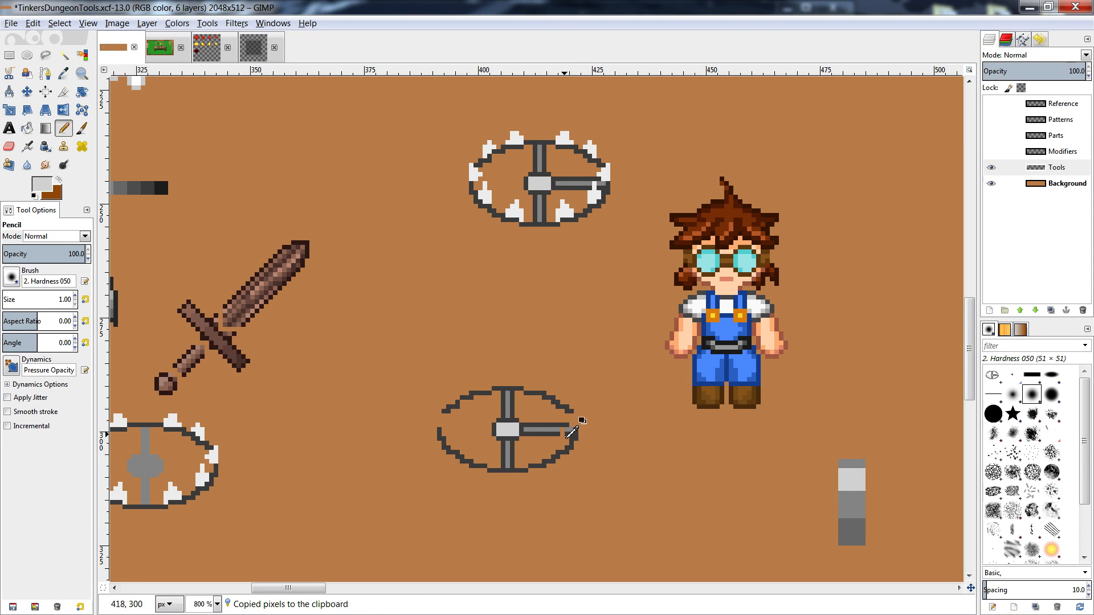
pyautogui.keyDown('ctrl'); pyautogui.click(571, 430); pyautogui.keyUp('ctrl')
pyautogui.keyDown('ctrl'); pyautogui.click(562, 430); pyautogui.keyUp('ctrl')
pyautogui.click(568, 429)
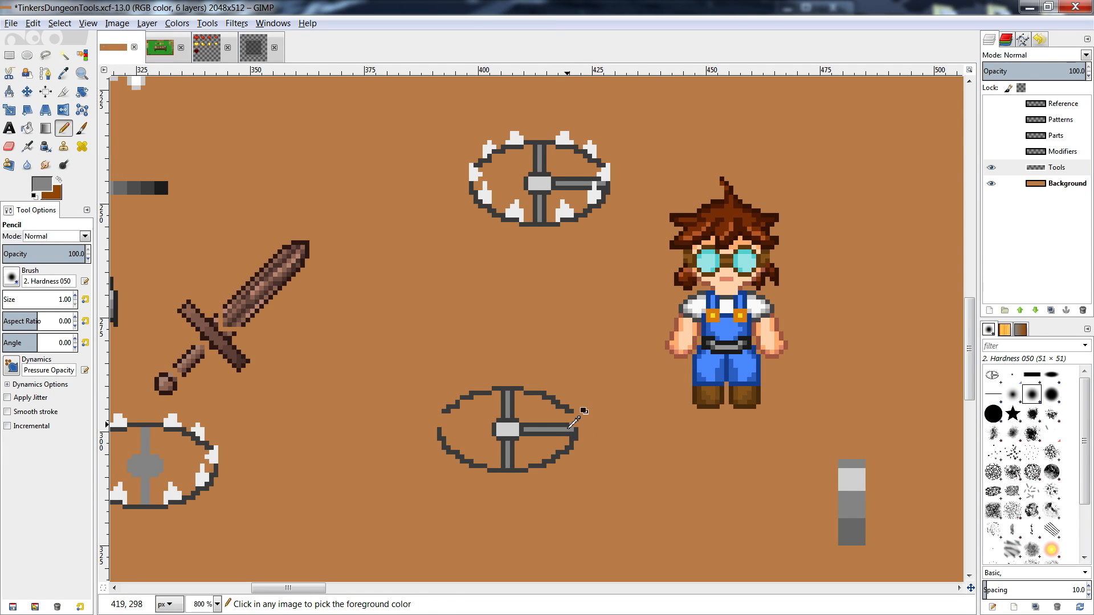
pyautogui.keyDown('ctrl'); pyautogui.click(567, 426); pyautogui.keyUp('ctrl')
pyautogui.moveTo(572, 426); pyautogui.dragTo(577, 425)
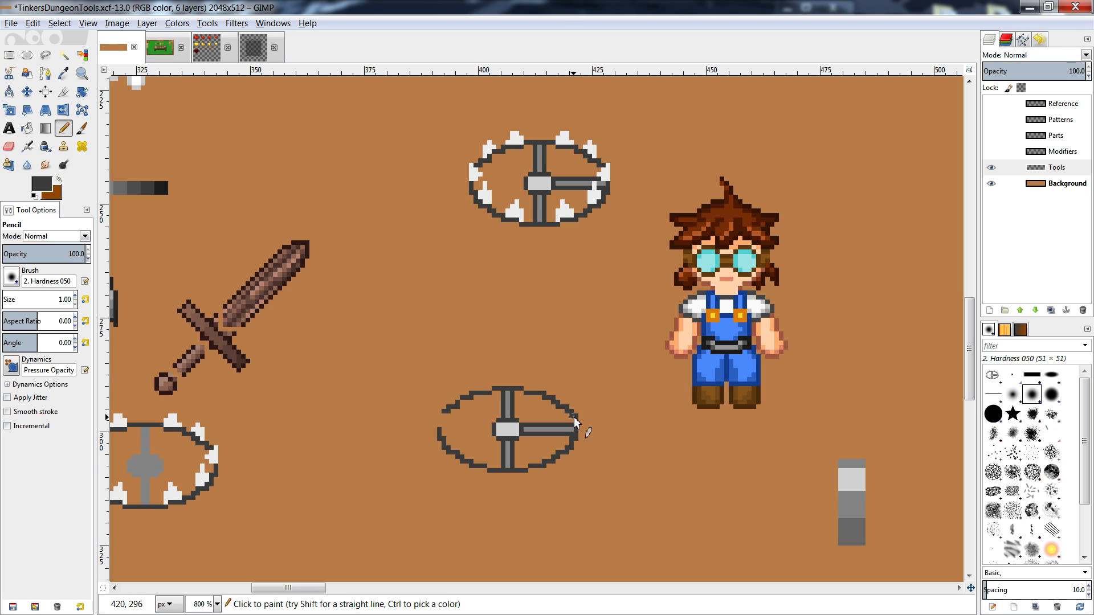
# - Copy the toothless trap's right half, flip it horizontally and place it over the left half to make the frame symmetrical
pyautogui.press('r')
pyautogui.moveTo(587, 364); pyautogui.dragTo(505, 518)
pyautogui.hotkey('ctrl', 'c')
pyautogui.hotkey('ctrl', 'v')
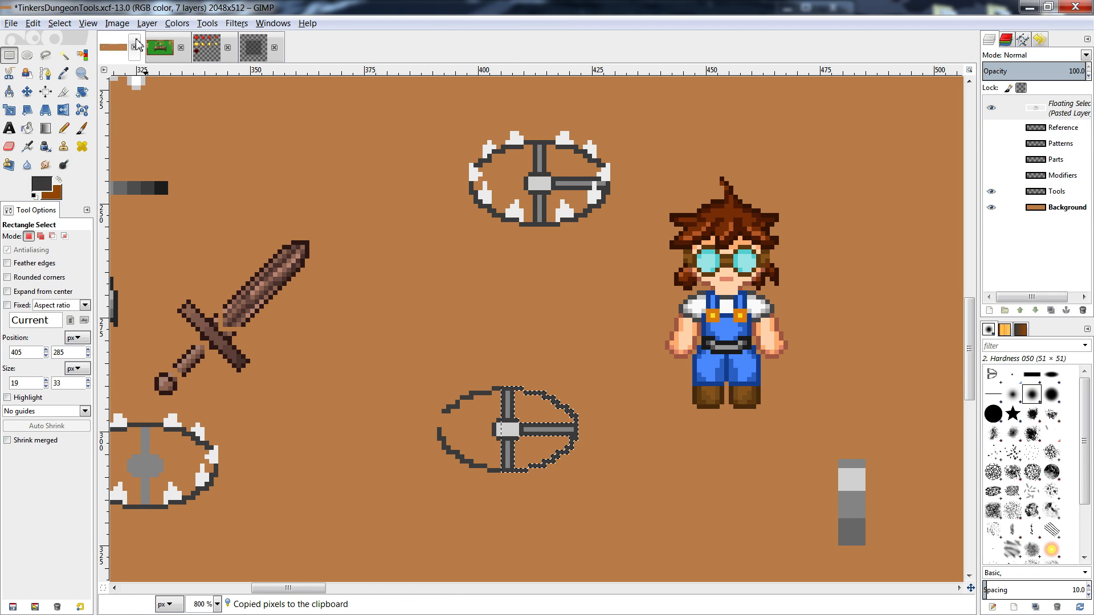
pyautogui.click(147, 23)
pyautogui.moveTo(199, 181)
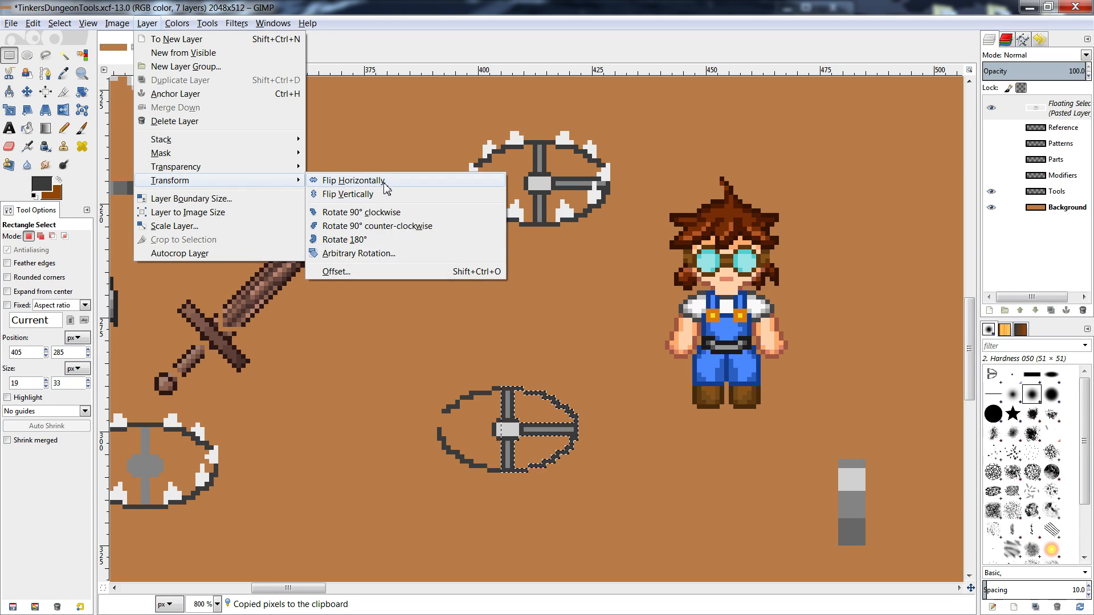
pyautogui.click(354, 180)
pyautogui.moveTo(593, 453); pyautogui.dragTo(518, 440)
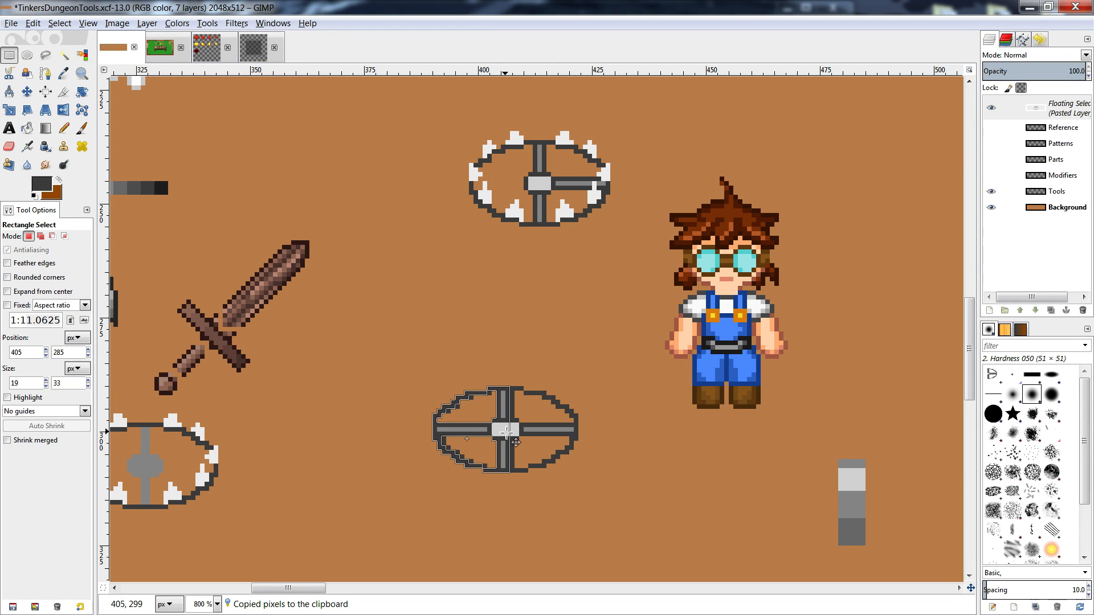
pyautogui.click(545, 359)
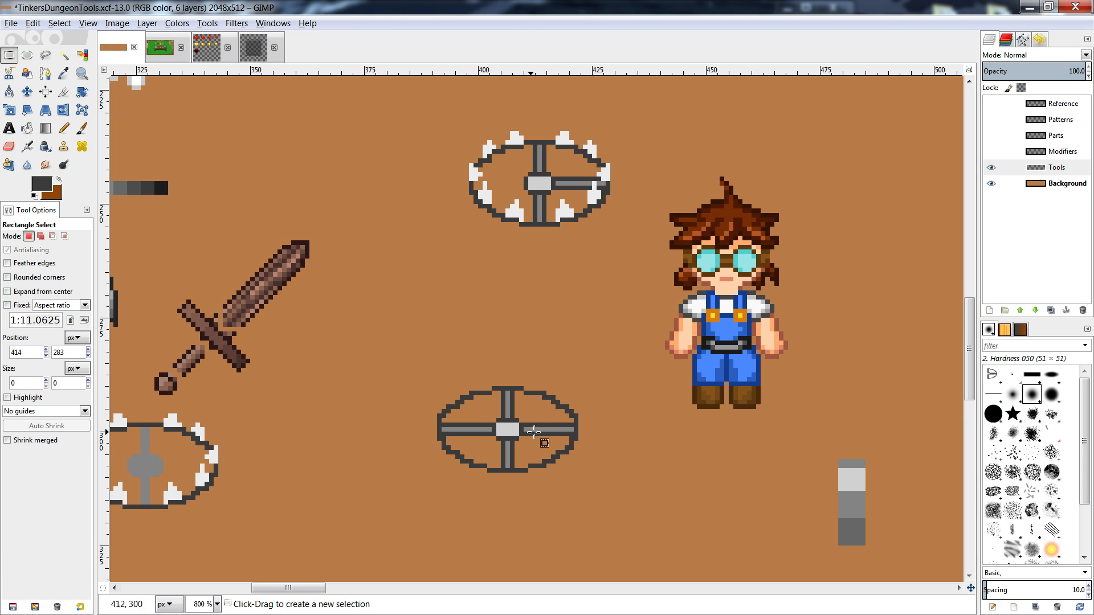
# - Cut and paste the whole toothless trap frame and scale the floating selection to 36 × 27 pixels
pyautogui.moveTo(611, 342); pyautogui.dragTo(412, 506)
pyautogui.hotkey('ctrl', 'x')
pyautogui.hotkey('ctrl', 'v')
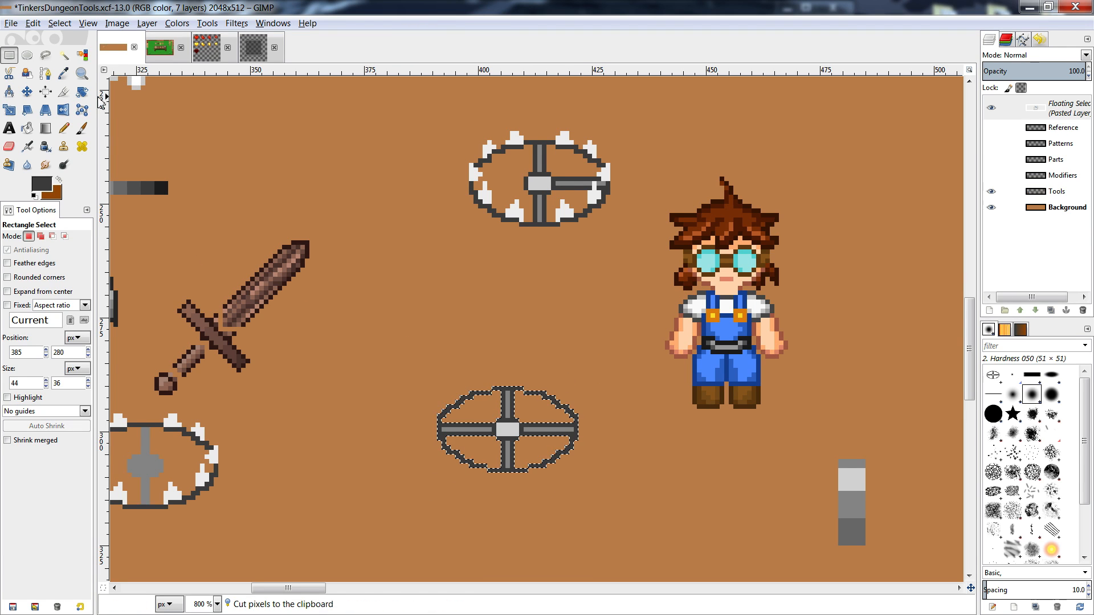
pyautogui.click(9, 110)
pyautogui.click(622, 342)
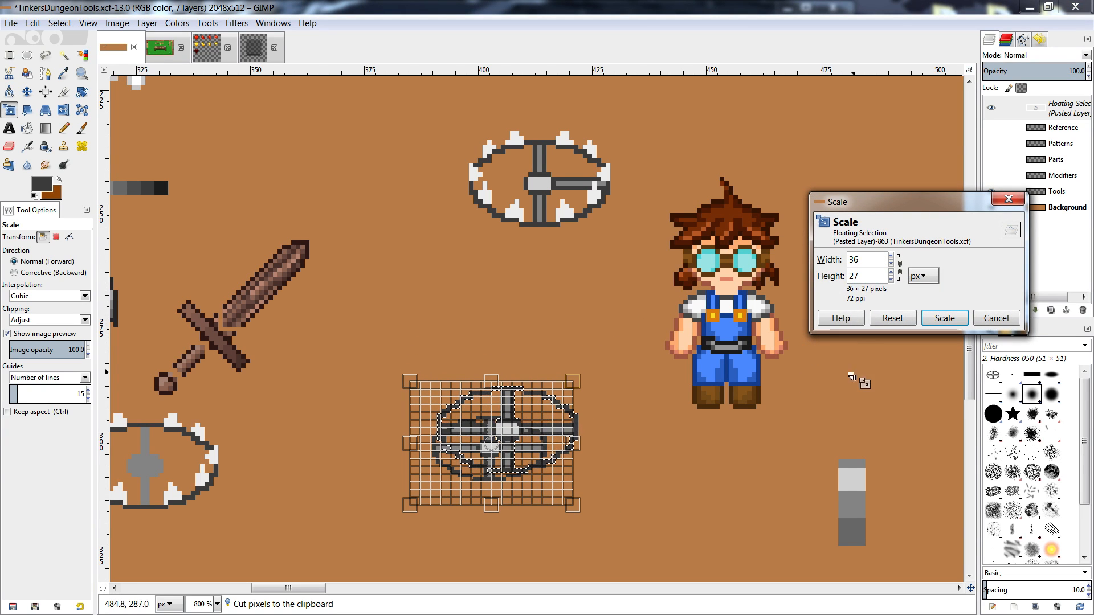
pyautogui.click(944, 318)
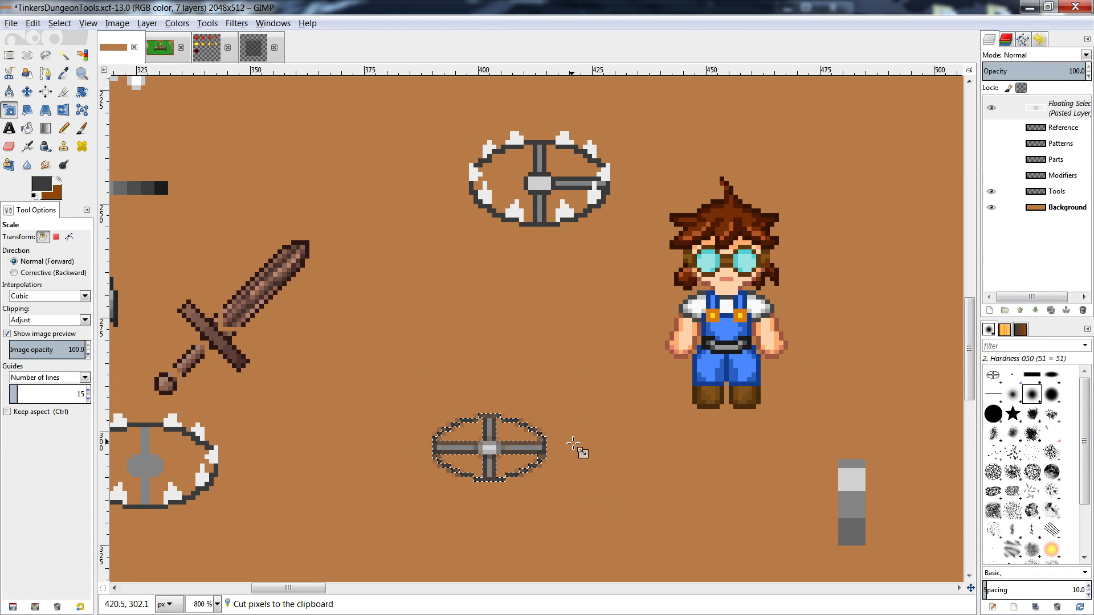
# - Try the scaled toothless frame over the toothed trap, return it to the empty area below and anchor it
pyautogui.press('r')
pyautogui.moveTo(513, 463); pyautogui.dragTo(550, 206)
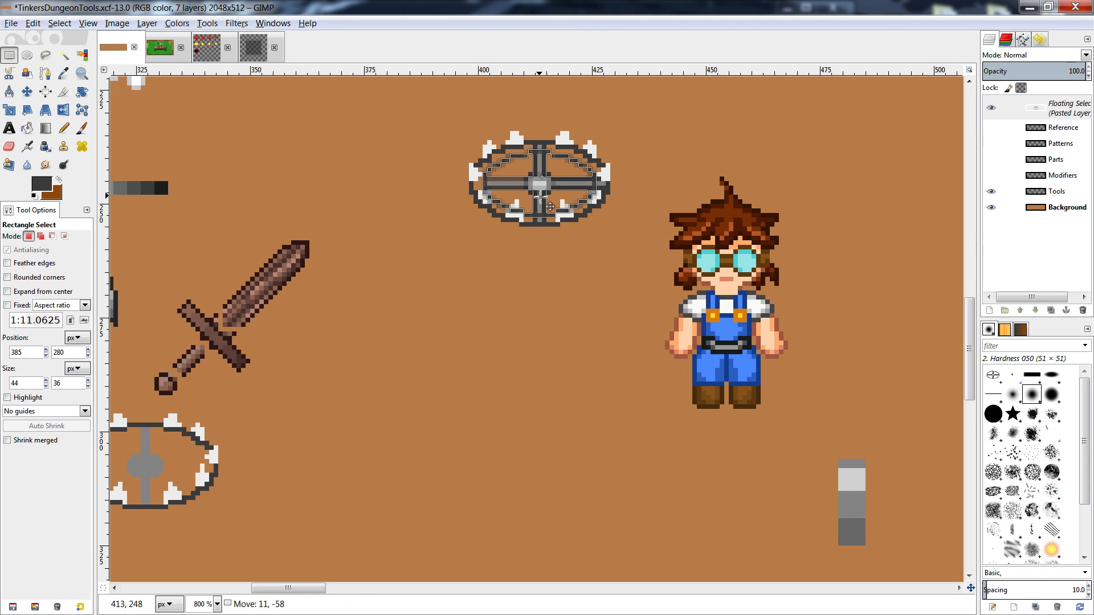
pyautogui.hotkey('ctrl', 'z')
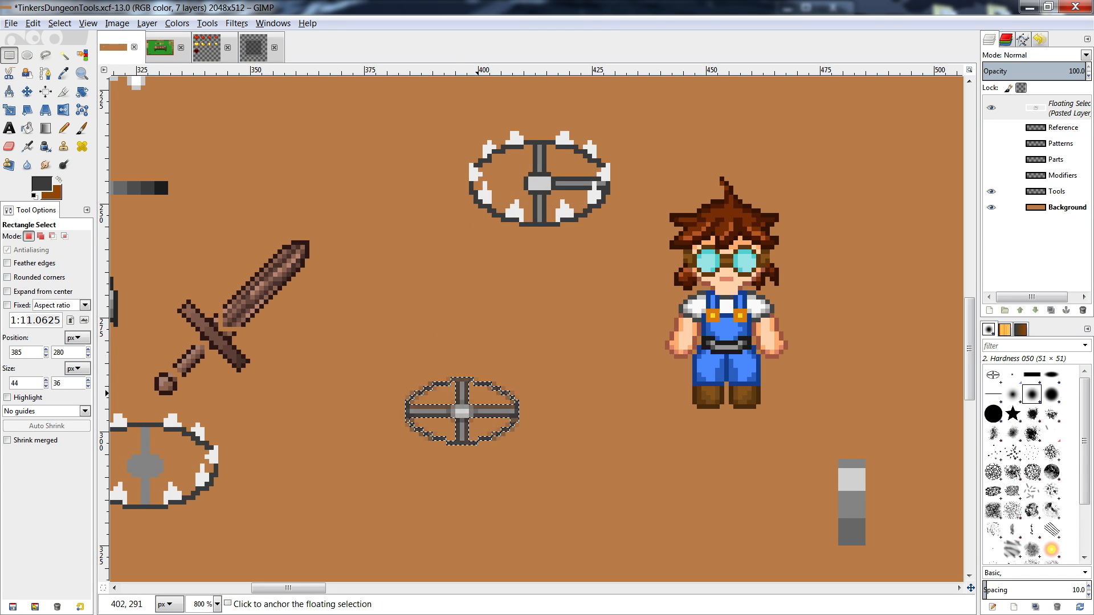
pyautogui.hotkey('ctrl', 'h')
# - Redraw the left half of the scaled frame's oval outline in solid dark grey pixels, erasing stray pixels along the edge
pyautogui.press('n')
pyautogui.click(453, 381)
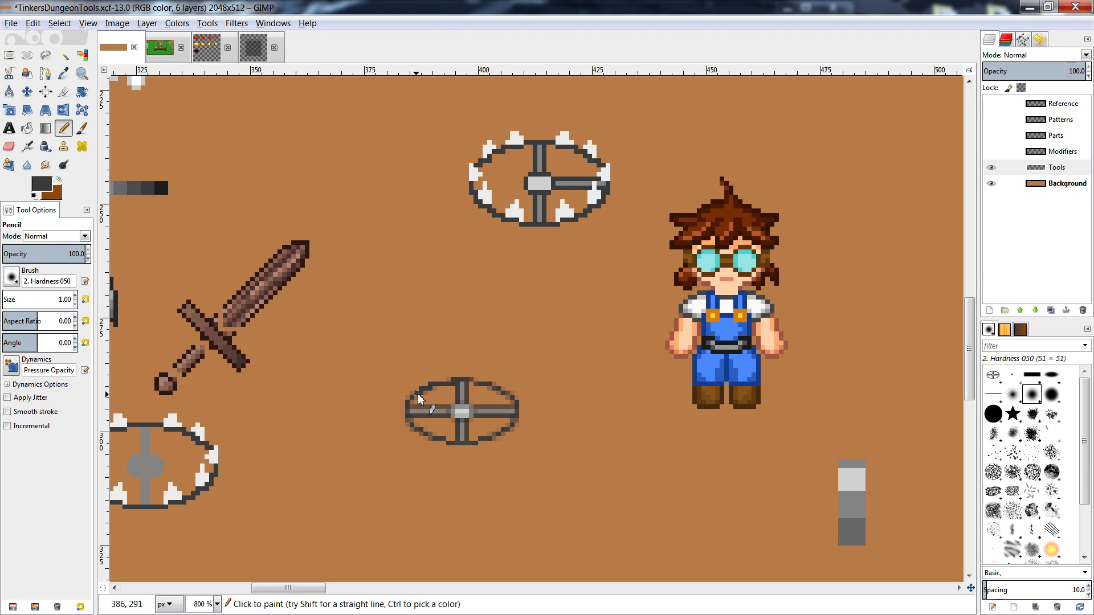
pyautogui.moveTo(407, 417)
pyautogui.mouseDown()
pyautogui.moveTo(450, 443)
pyautogui.moveTo(408, 419)
pyautogui.mouseUp()
pyautogui.hotkey('shift', 'e')
pyautogui.press('n')
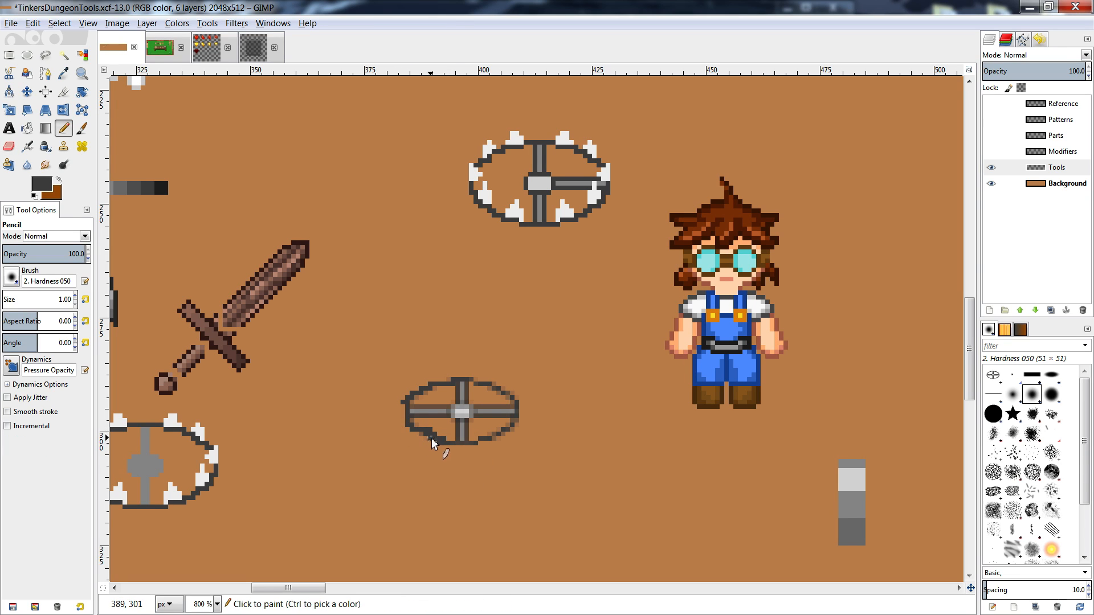
pyautogui.hotkey('shift', 'e')
pyautogui.click(436, 438)
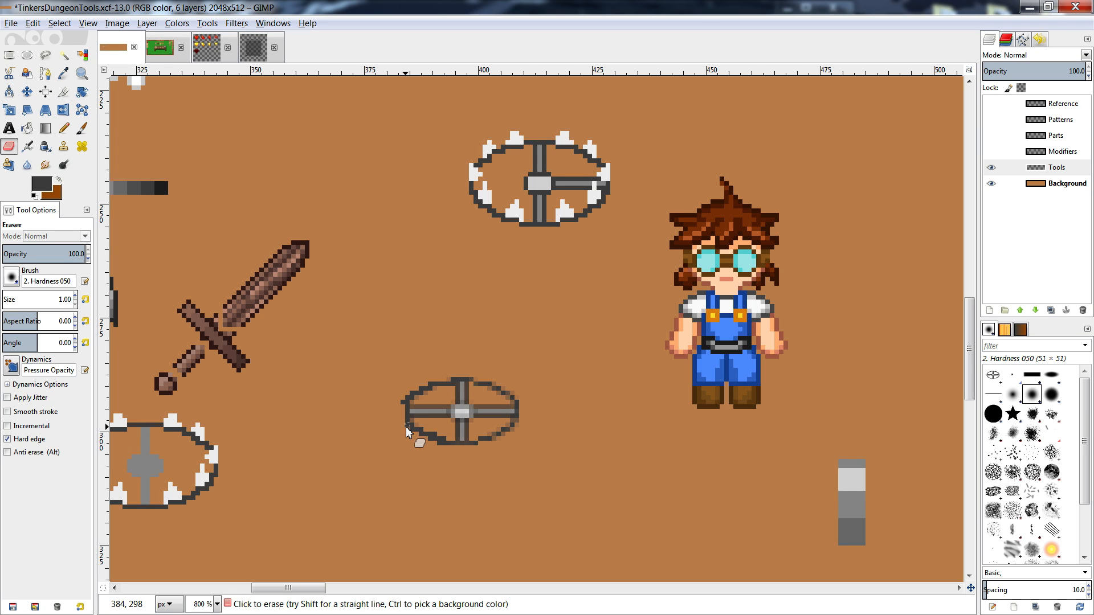
pyautogui.press('n')
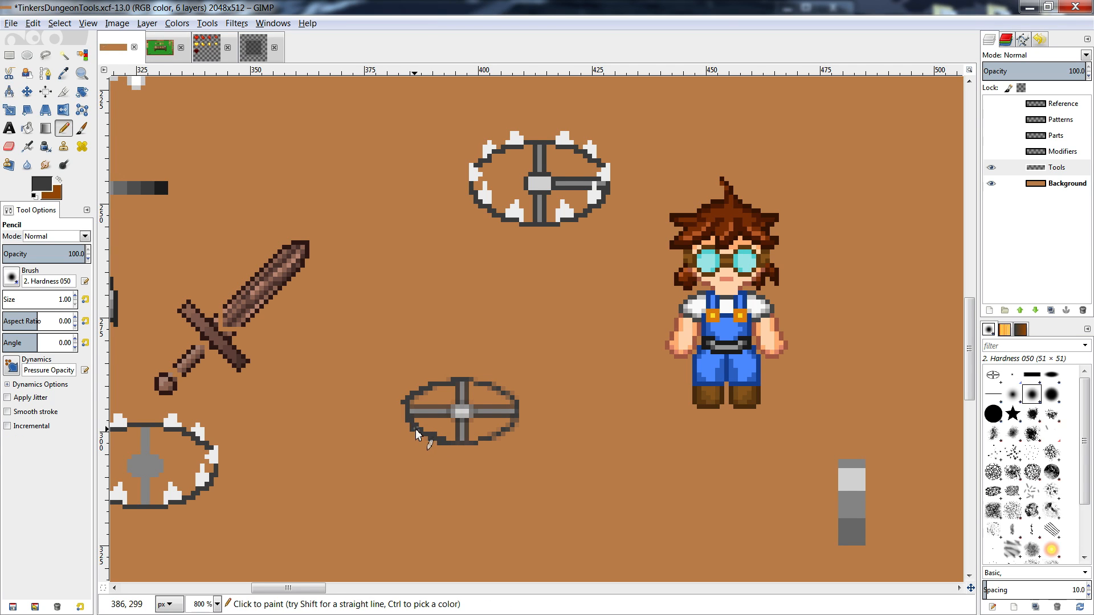
pyautogui.hotkey('shift', 'e')
pyautogui.press('n')
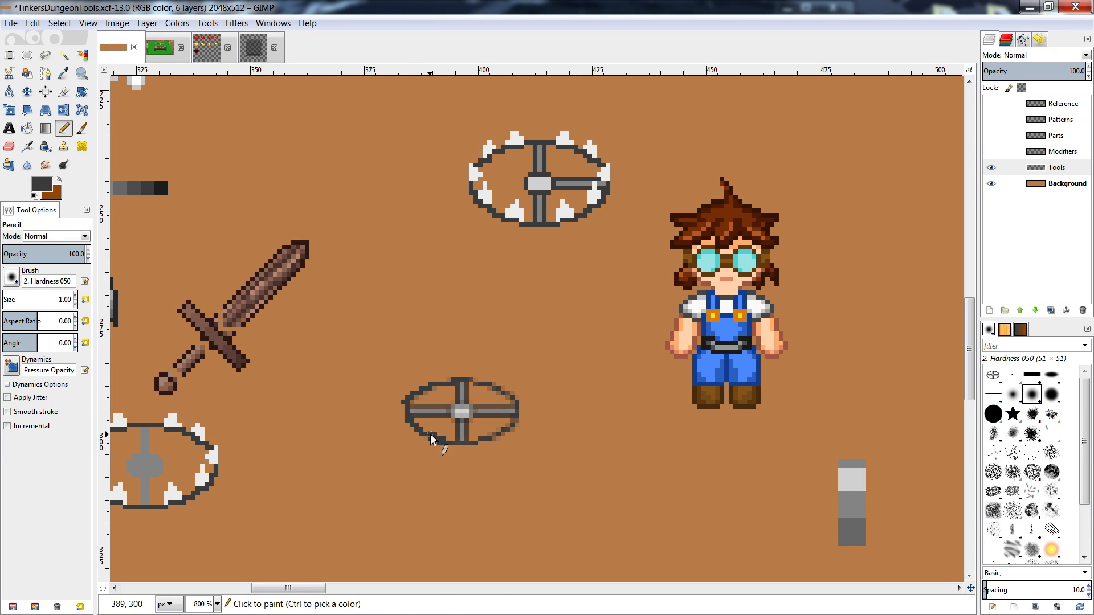
# - Clean up the frame's horizontal arms and center hub, using mid grey for the fill and dark grey for the outlines
pyautogui.click(409, 408)
pyautogui.keyDown('shift'); pyautogui.click(449, 411); pyautogui.keyUp('shift')
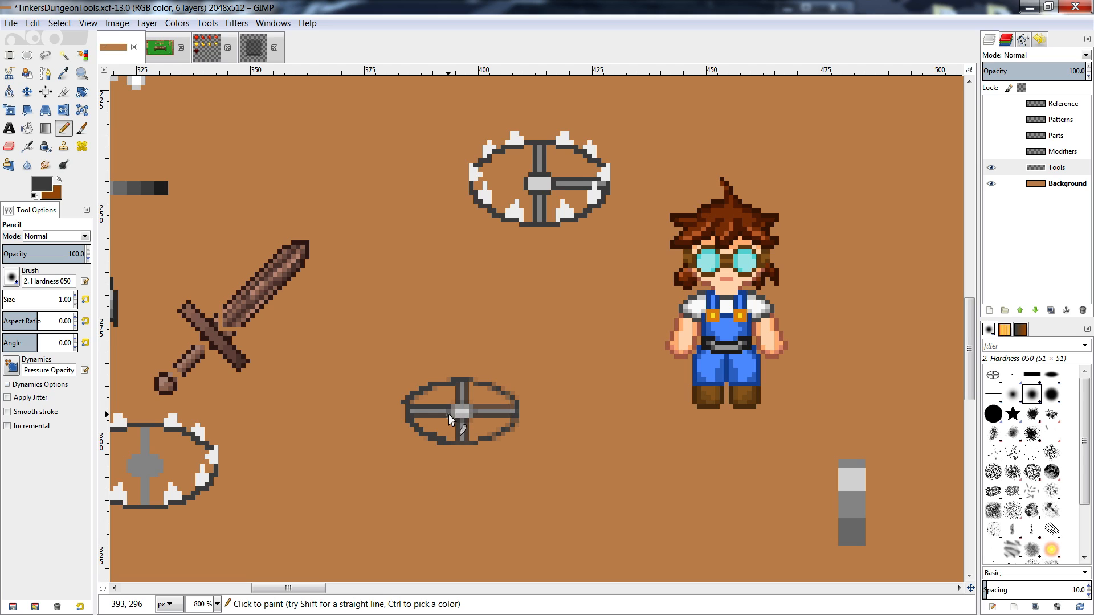
pyautogui.press('shift')
pyautogui.press('ctrl')
pyautogui.keyDown('ctrl'); pyautogui.click(543, 155); pyautogui.keyUp('ctrl')
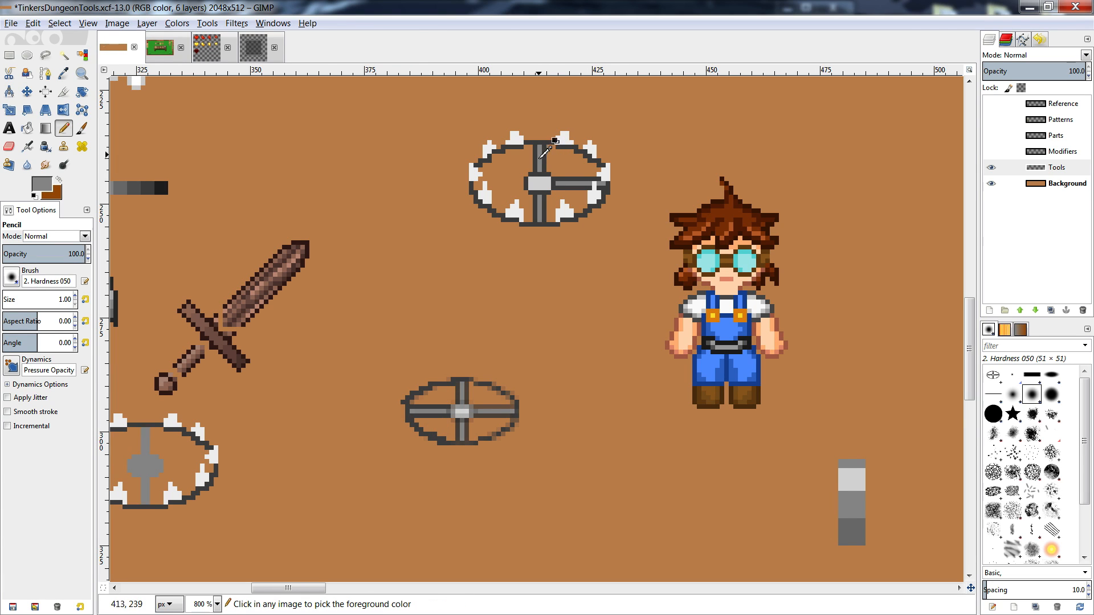
pyautogui.press('shift')
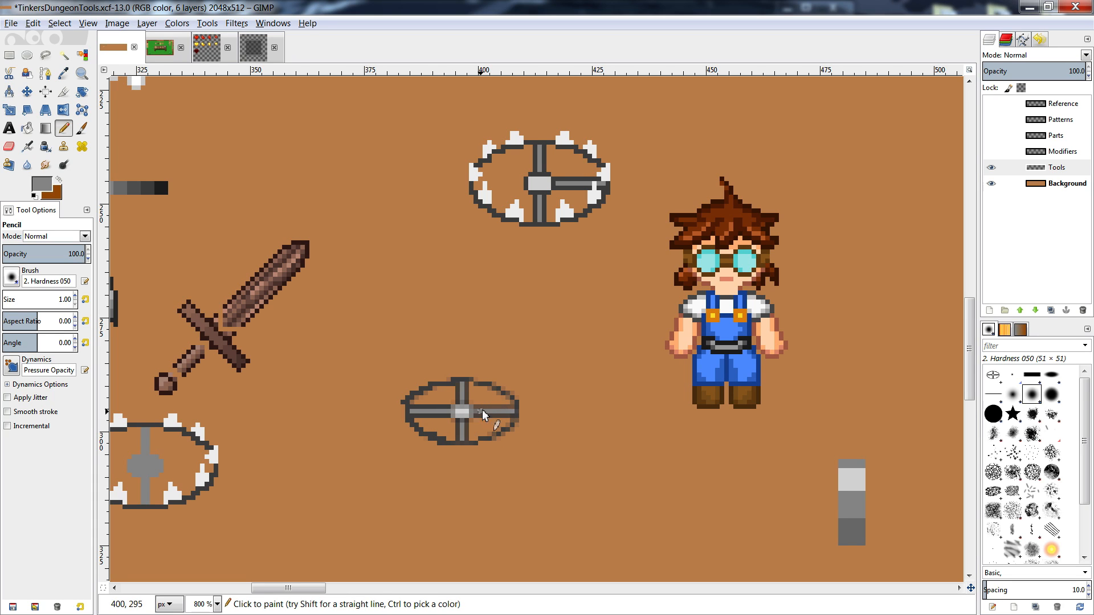
pyautogui.keyDown('ctrl'); pyautogui.click(453, 402); pyautogui.keyUp('ctrl')
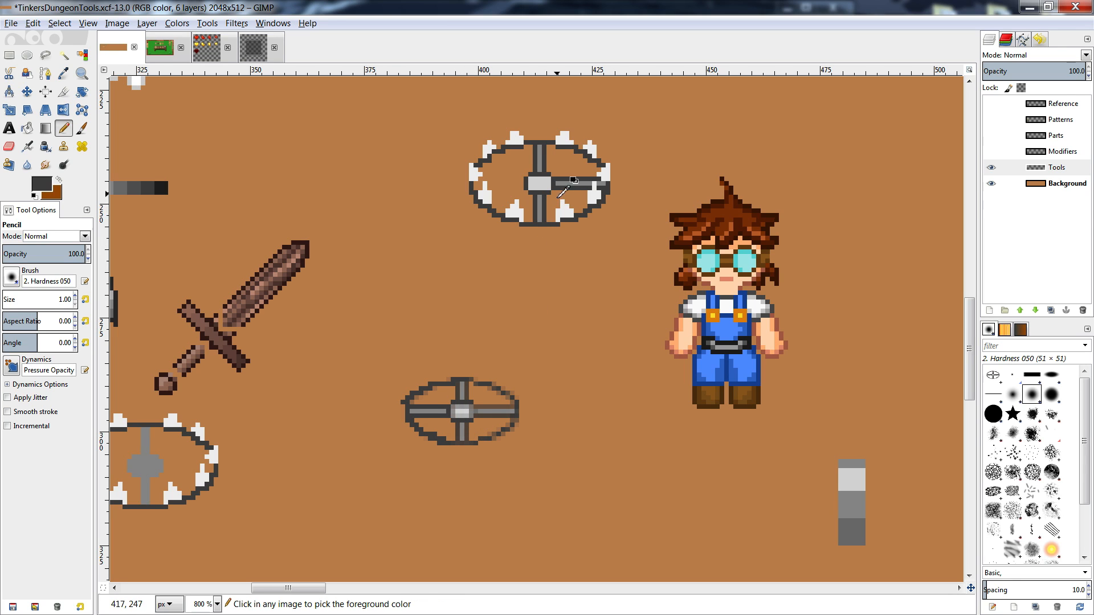
pyautogui.keyDown('ctrl'); pyautogui.click(543, 151); pyautogui.keyUp('ctrl')
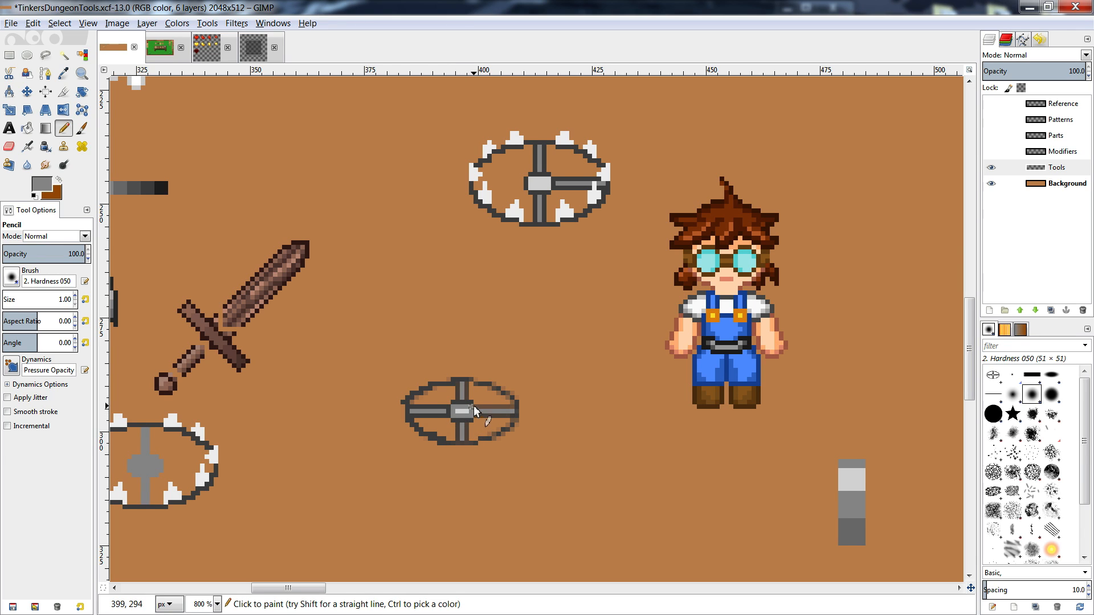
pyautogui.keyDown('ctrl'); pyautogui.click(476, 403); pyautogui.keyUp('ctrl')
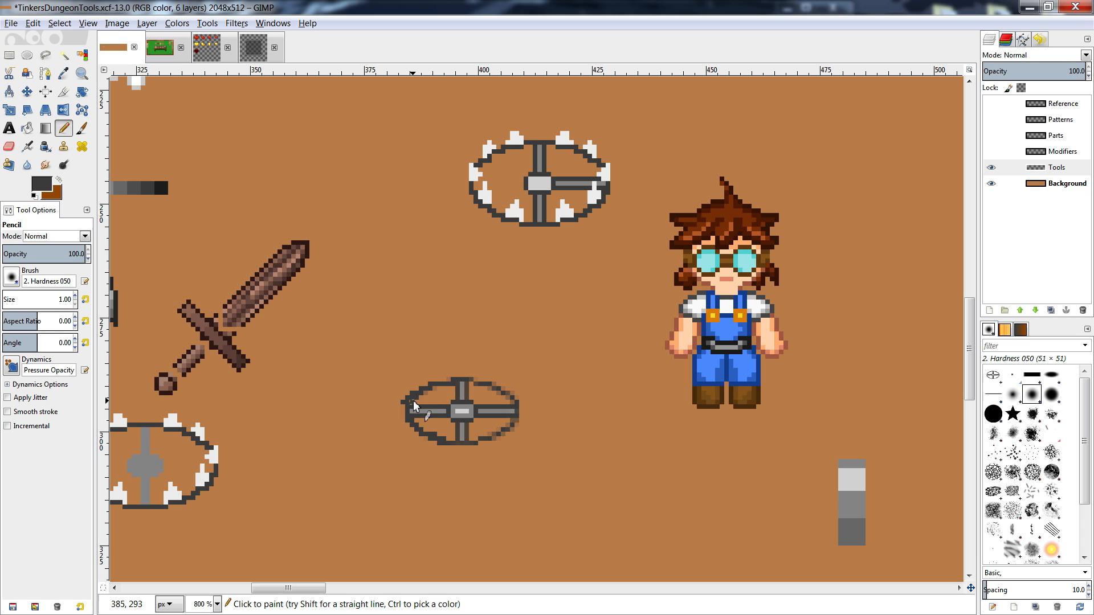
pyautogui.hotkey('shift', 'e')
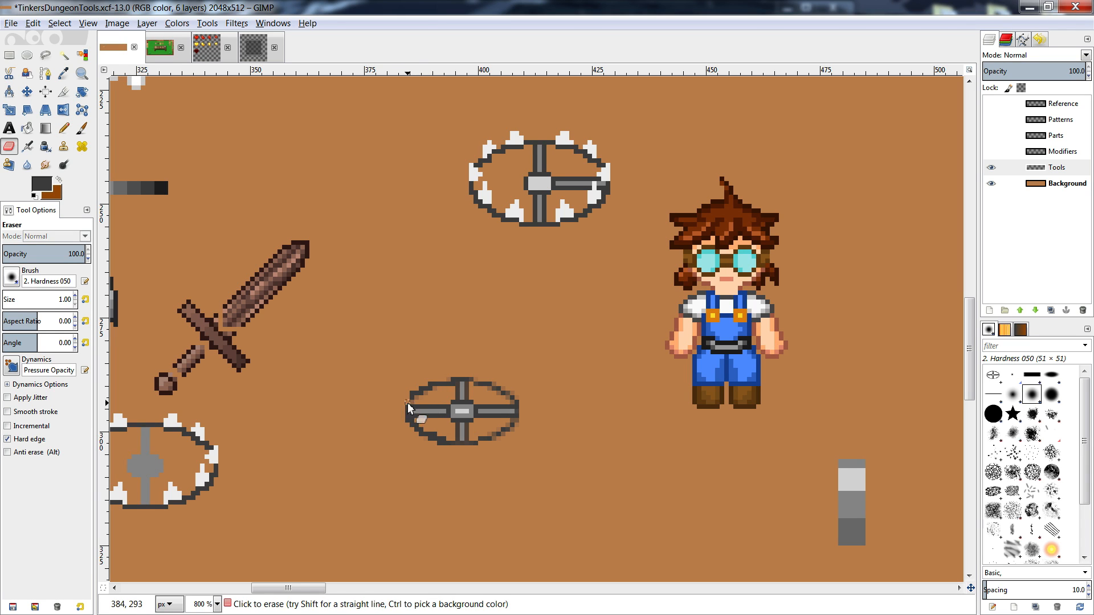
# - Copy the frame's cleaned lower-left quarter and place the pasted copy in the empty area above the frame
pyautogui.press('r')
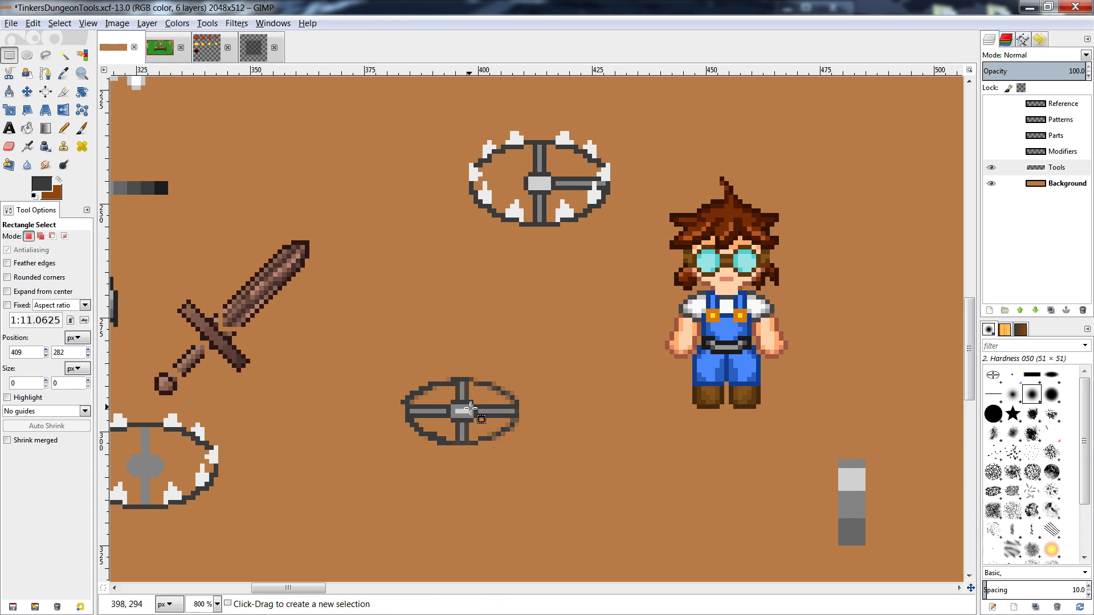
pyautogui.moveTo(465, 409); pyautogui.dragTo(384, 470)
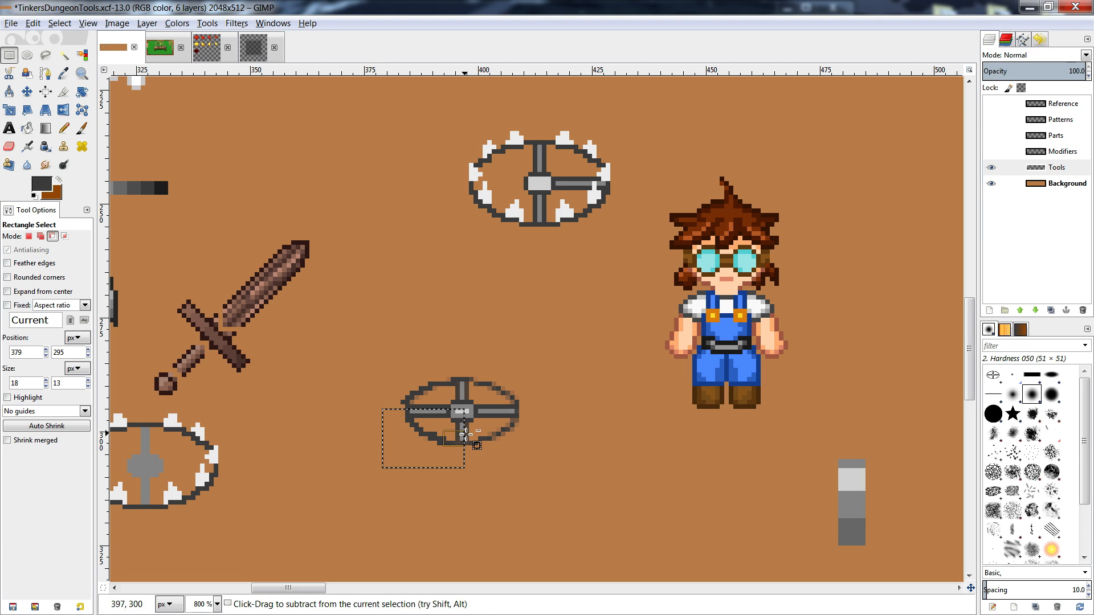
pyautogui.hotkey('ctrl', 'c')
pyautogui.hotkey('ctrl', 'v')
pyautogui.moveTo(458, 430); pyautogui.dragTo(434, 303)
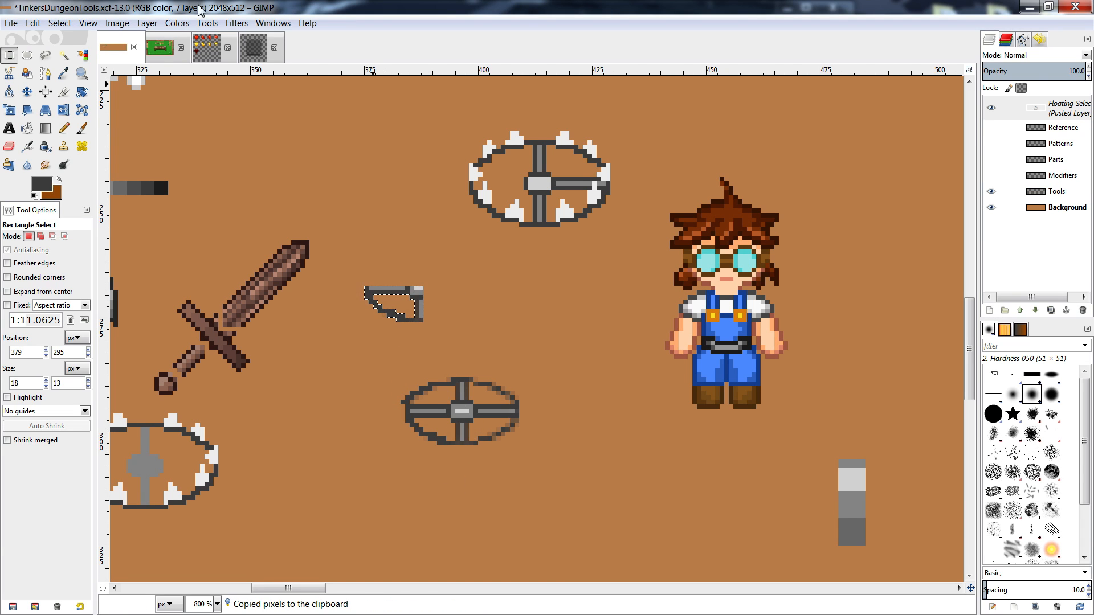
# - Flip a copy of the quarter vertically, align it above the first piece to form the frame's left half and anchor it
pyautogui.click(147, 22)
pyautogui.click(147, 24)
pyautogui.click(147, 22)
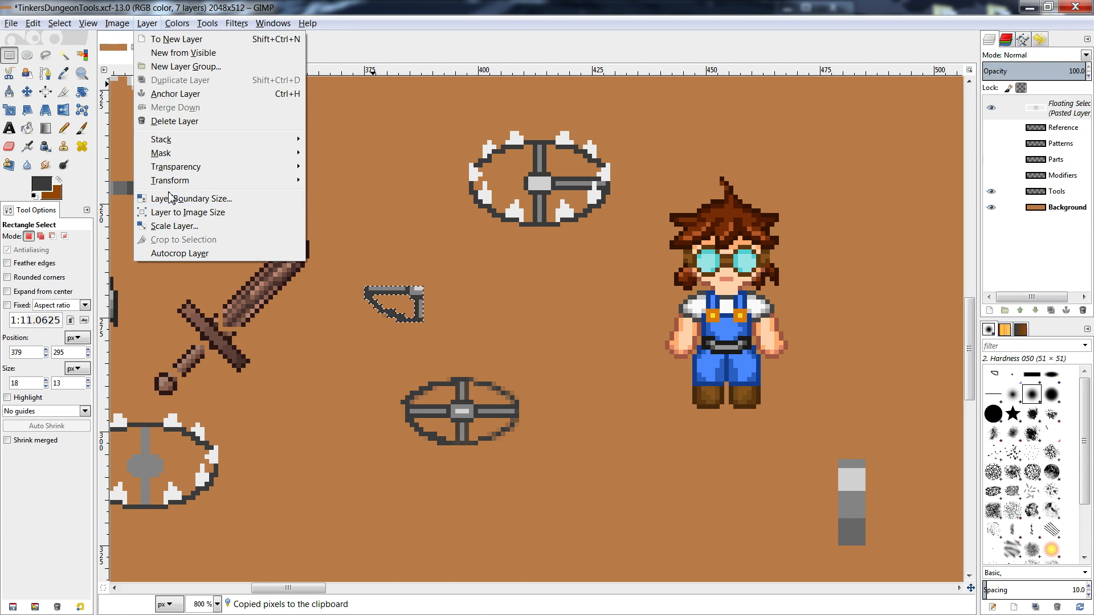
pyautogui.moveTo(177, 182)
pyautogui.click(339, 194)
pyautogui.moveTo(428, 346); pyautogui.dragTo(417, 283)
pyautogui.click(443, 249)
# - Copy the left half, flip it horizontally, align it as the frame's right half and anchor it
pyautogui.moveTo(446, 240); pyautogui.dragTo(337, 351)
pyautogui.hotkey('ctrl', 'v')
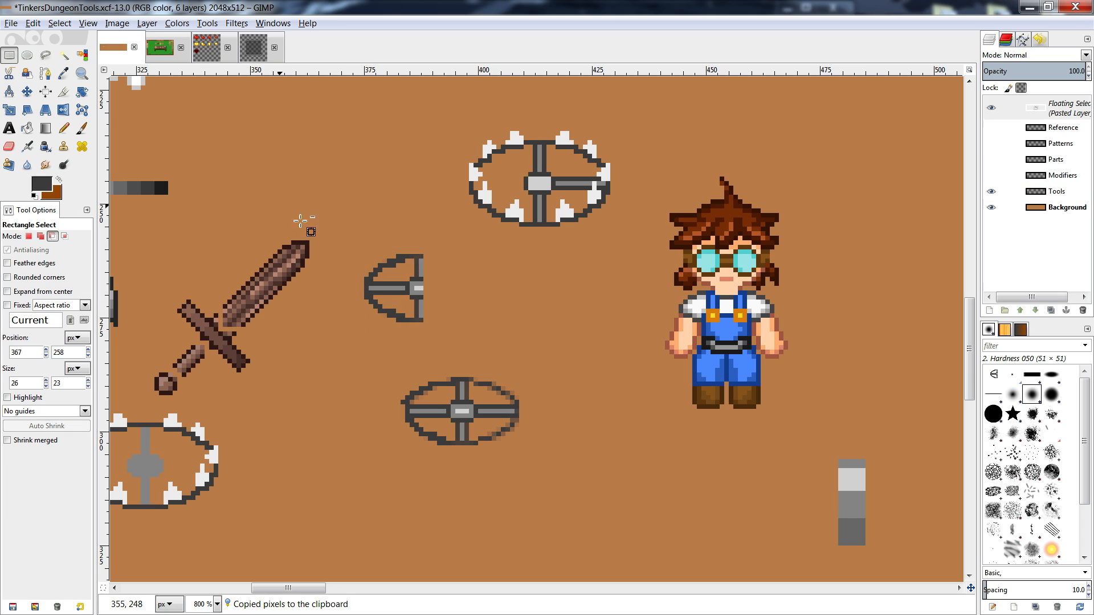
pyautogui.click(150, 23)
pyautogui.moveTo(183, 180)
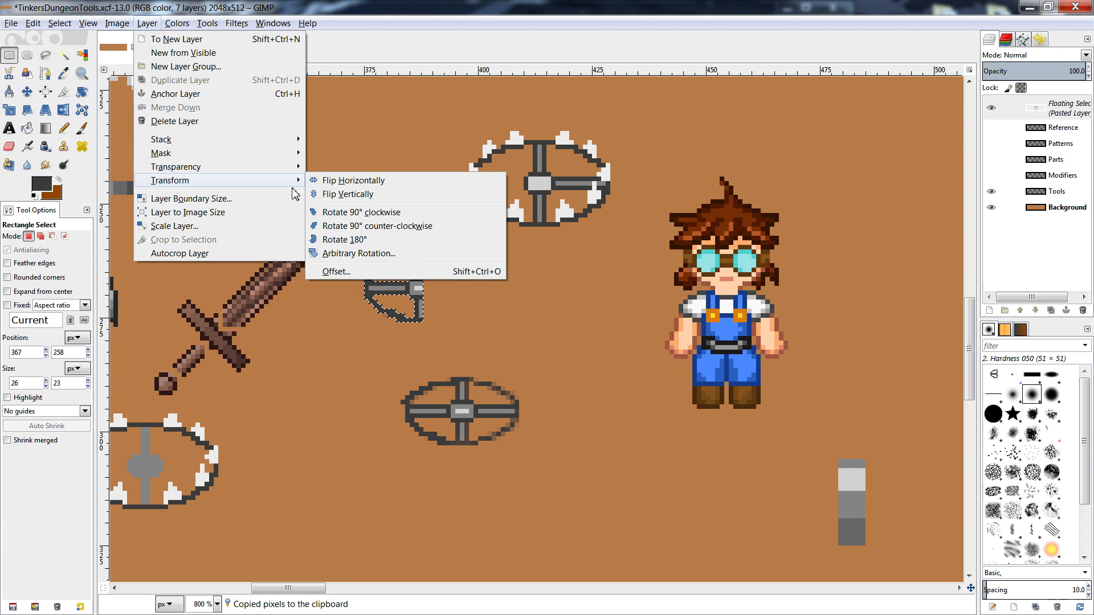
pyautogui.click(342, 179)
pyautogui.moveTo(379, 297); pyautogui.dragTo(443, 298)
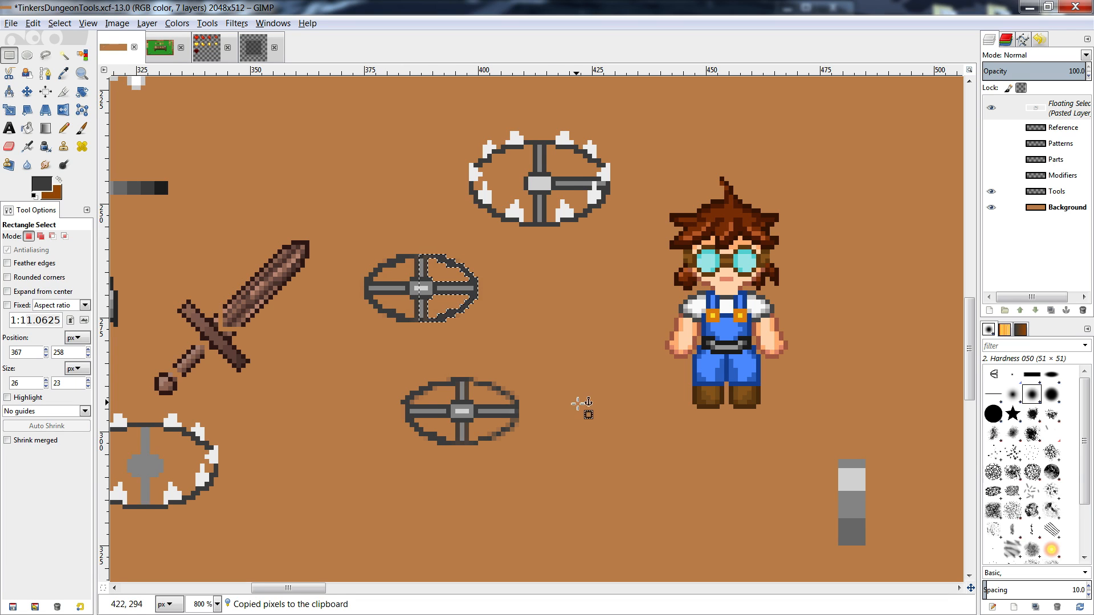
pyautogui.click(550, 383)
# - Select the old blurry scaled frame below the rebuilt one, delete it and clear the selection
pyautogui.moveTo(556, 354); pyautogui.dragTo(369, 478)
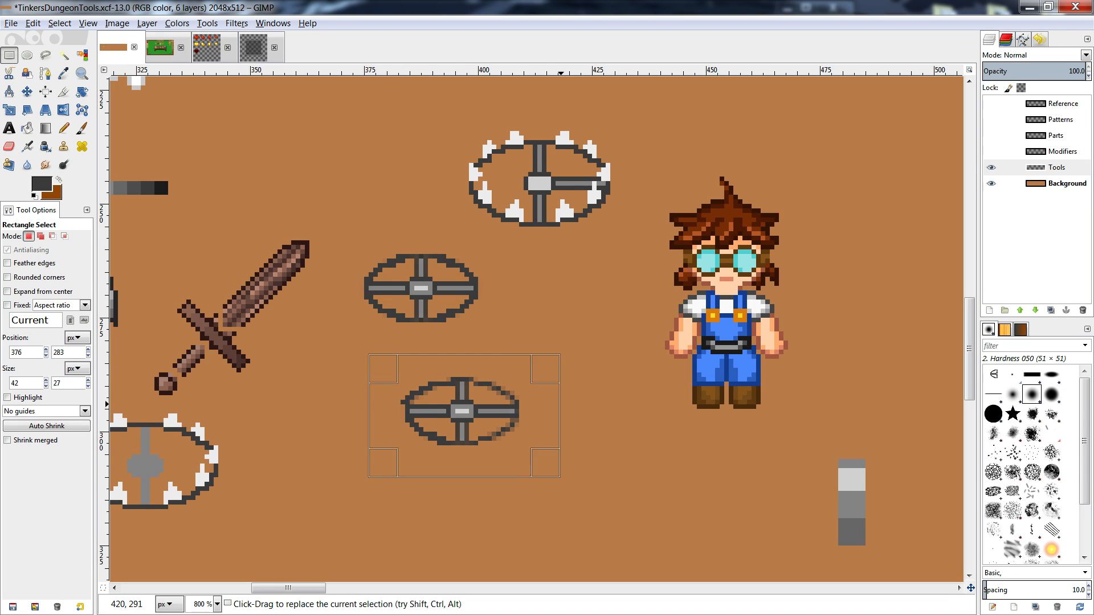
pyautogui.press('Delete')
pyautogui.click(591, 337)
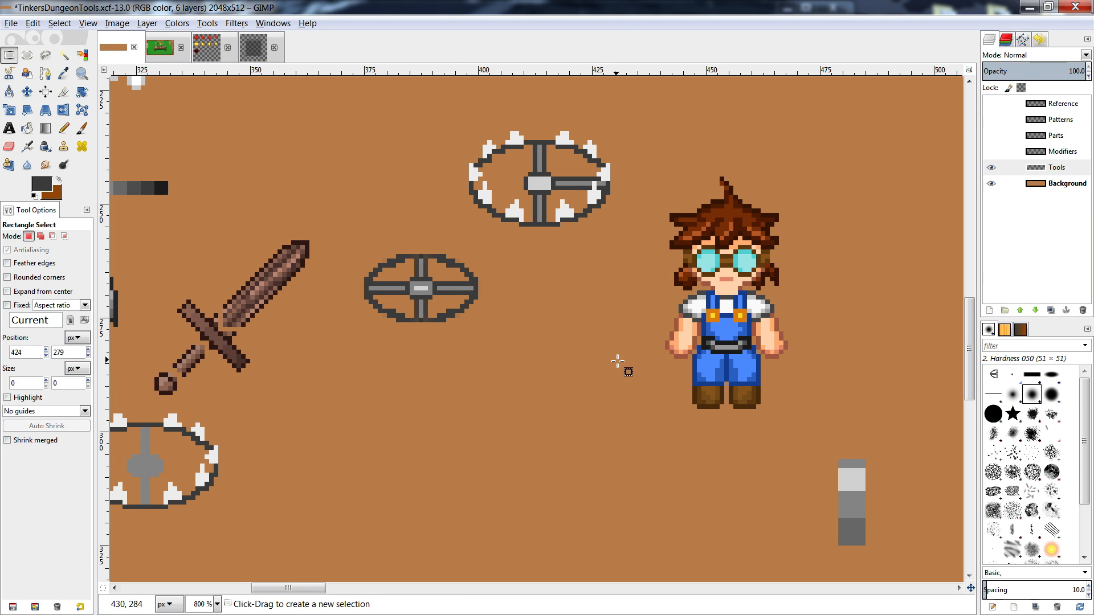
pyautogui.hotkey('shift', 'e')
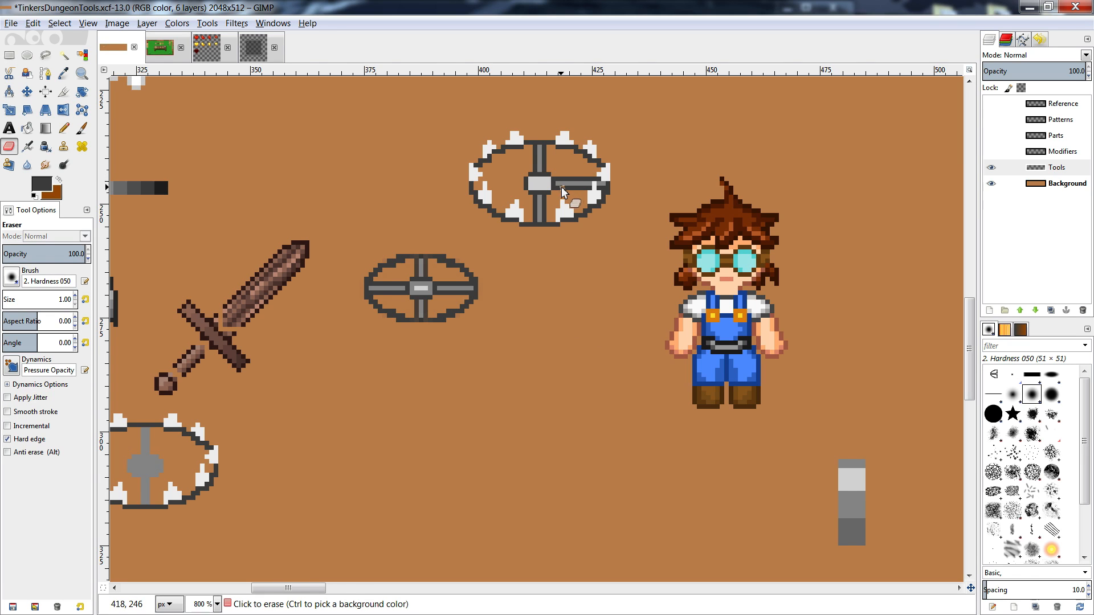
pyautogui.moveTo(551, 182); pyautogui.dragTo(577, 183)
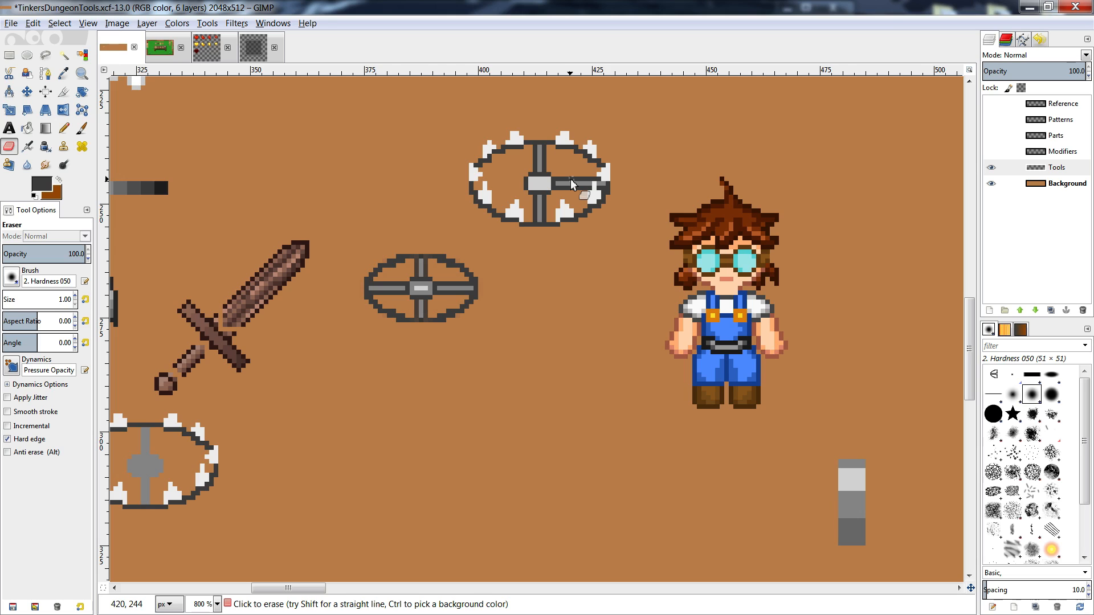
pyautogui.press('n')
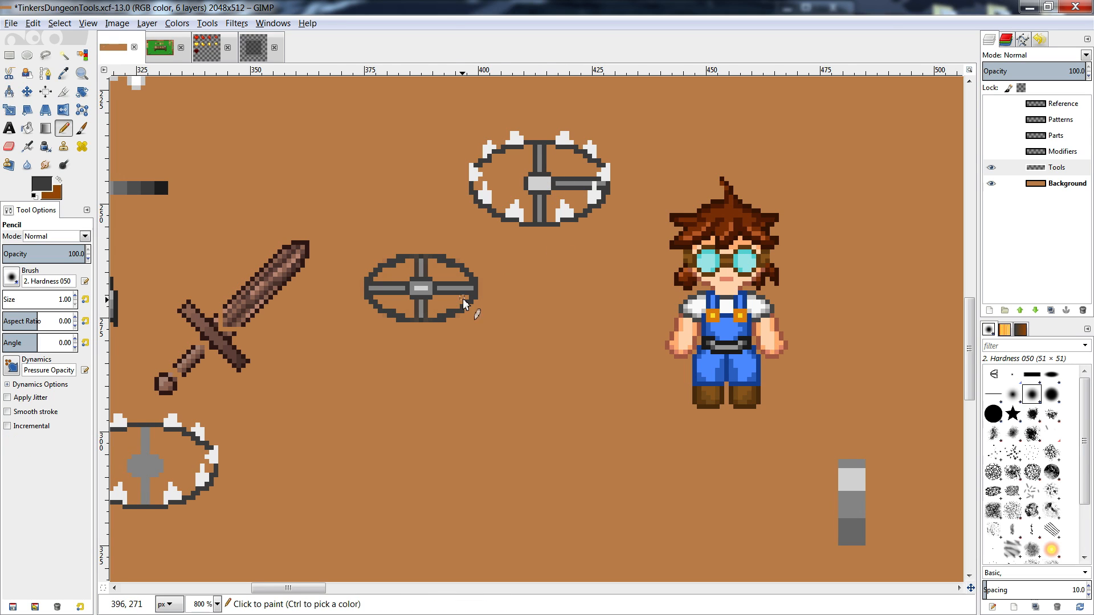
# - Touch up the rebuilt frame's lower vertical arm by picking dark grey and erasing along its left edge
pyautogui.keyDown('ctrl'); pyautogui.click(450, 314); pyautogui.keyUp('ctrl')
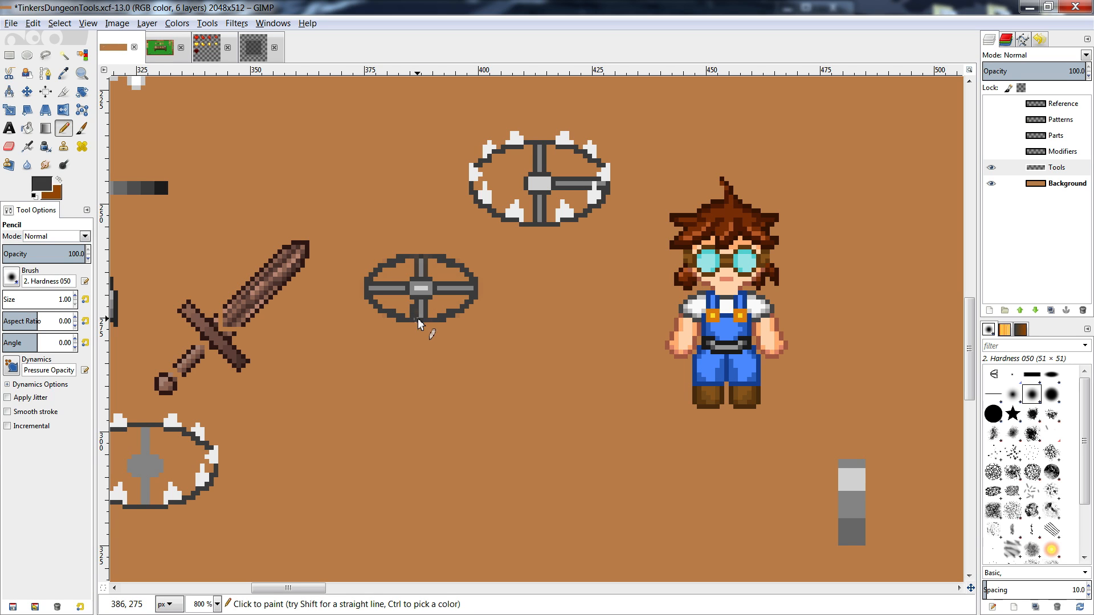
pyautogui.hotkey('shift', 'e')
pyautogui.moveTo(412, 306); pyautogui.dragTo(413, 315)
pyautogui.press('n')
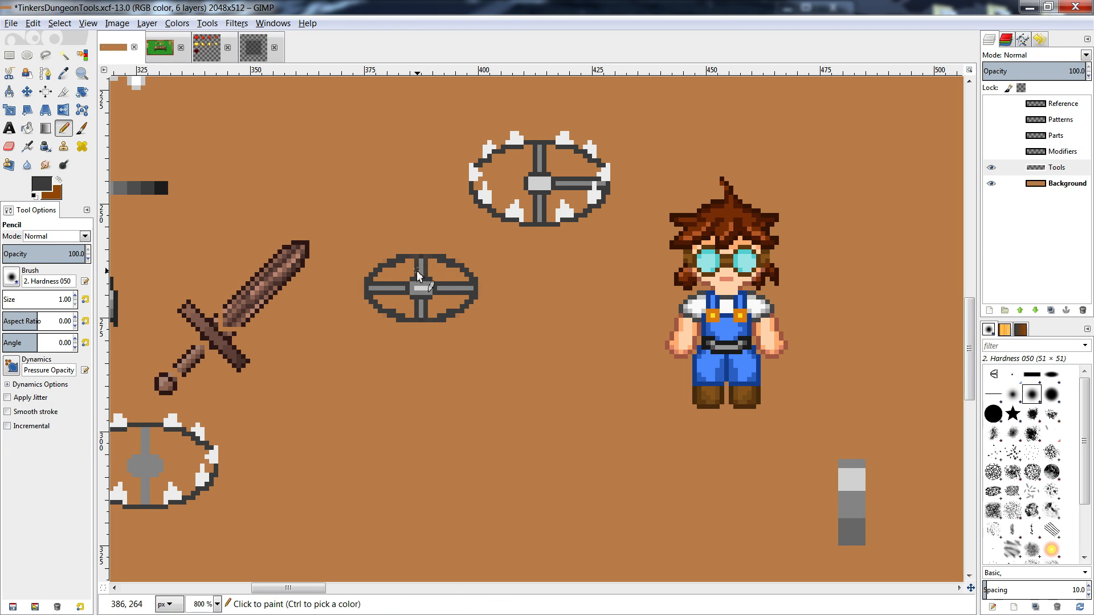
# - Touch up the left edge of the frame's upper vertical arm with the eraser and dark grey pencil
pyautogui.moveTo(416, 270); pyautogui.dragTo(416, 261)
pyautogui.hotkey('ctrl', 'z')
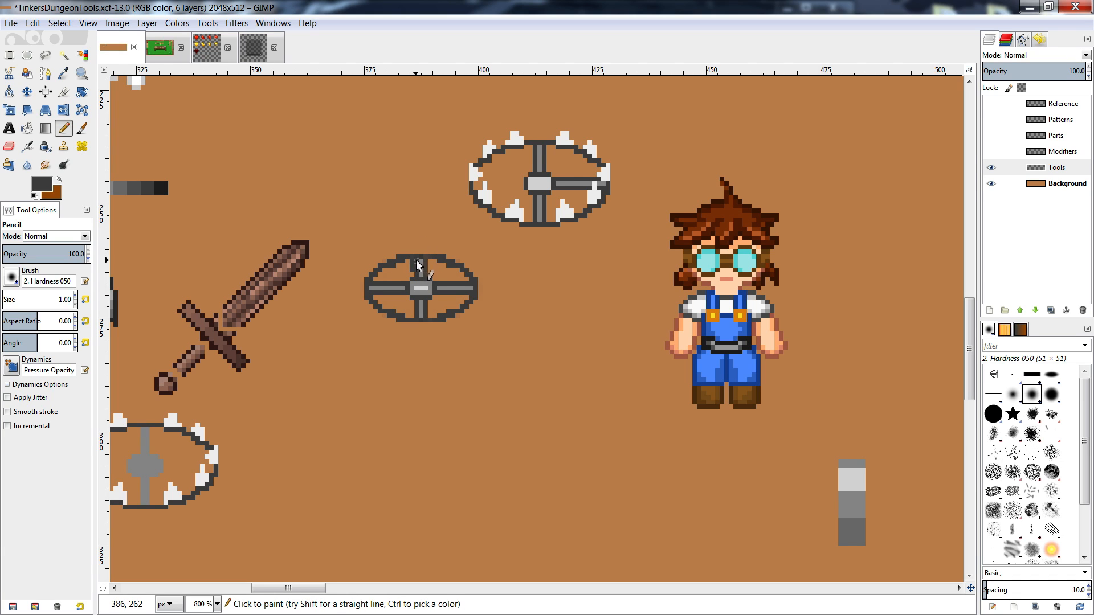
pyautogui.hotkey('shift', 'e')
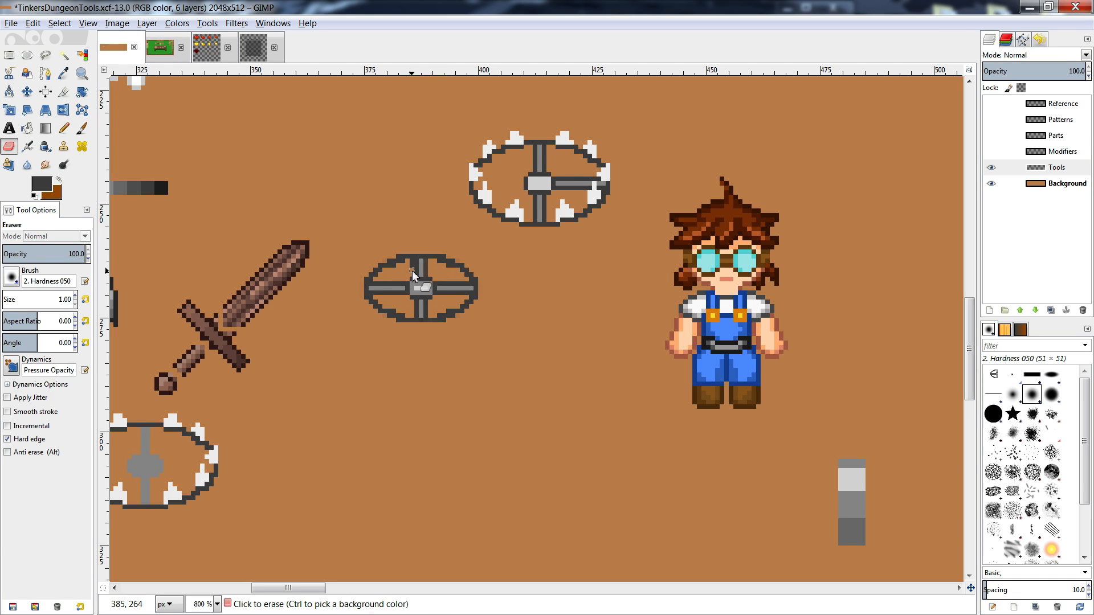
pyautogui.click(415, 262)
pyautogui.press('n')
pyautogui.moveTo(415, 262); pyautogui.dragTo(411, 269)
pyautogui.hotkey('shift', 'e')
pyautogui.press('n')
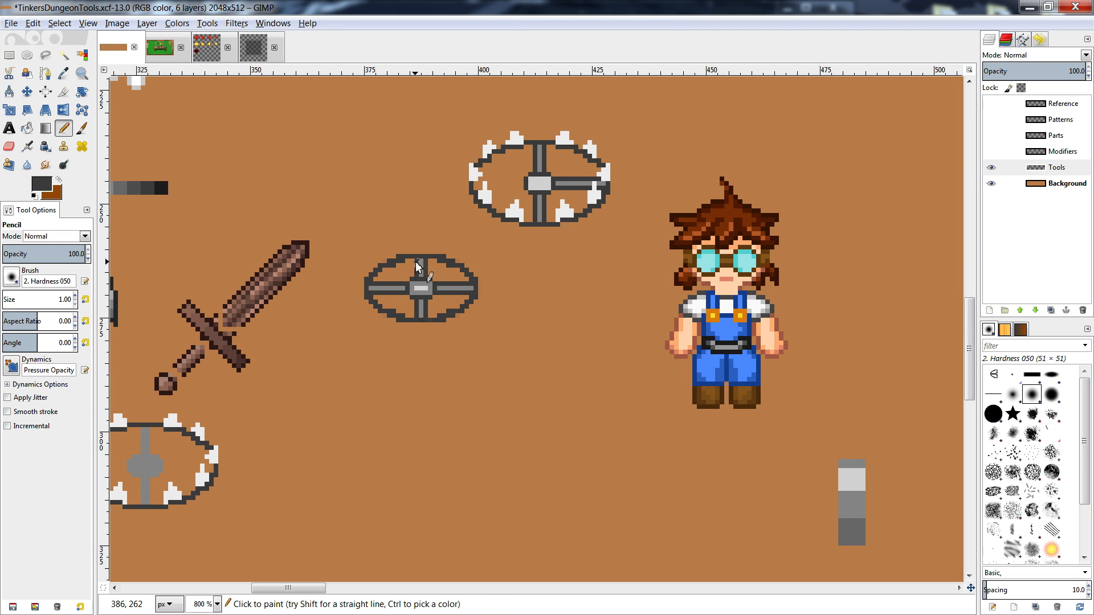
pyautogui.hotkey('shift', 'e')
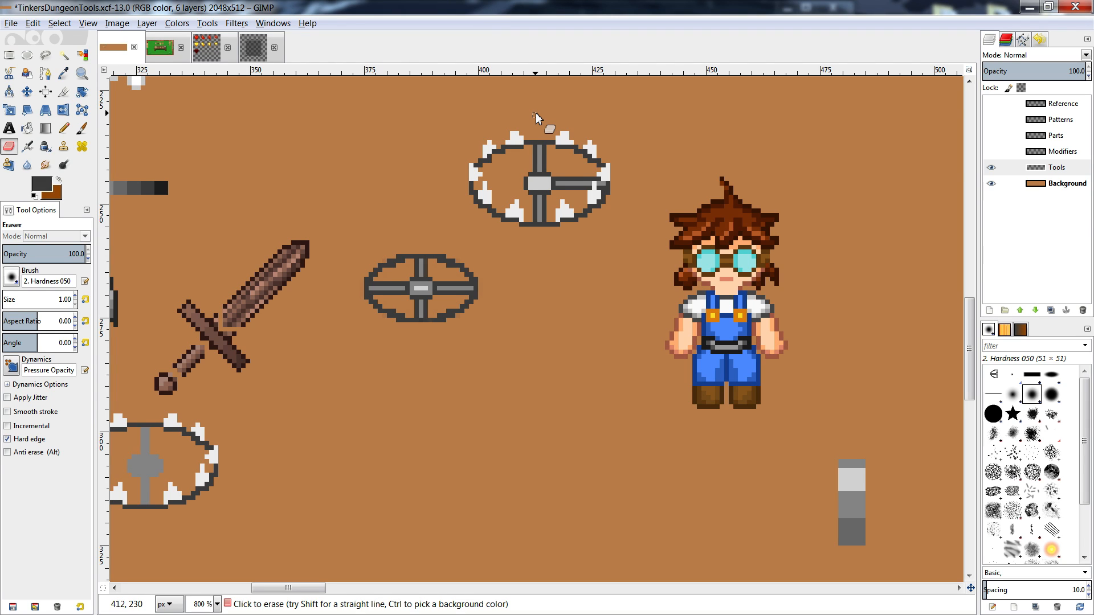
# - Cut and paste the rebuilt toothless frame, place it beside the toothed trap above the sword and anchor it
pyautogui.press('r')
pyautogui.moveTo(487, 241); pyautogui.dragTo(349, 329)
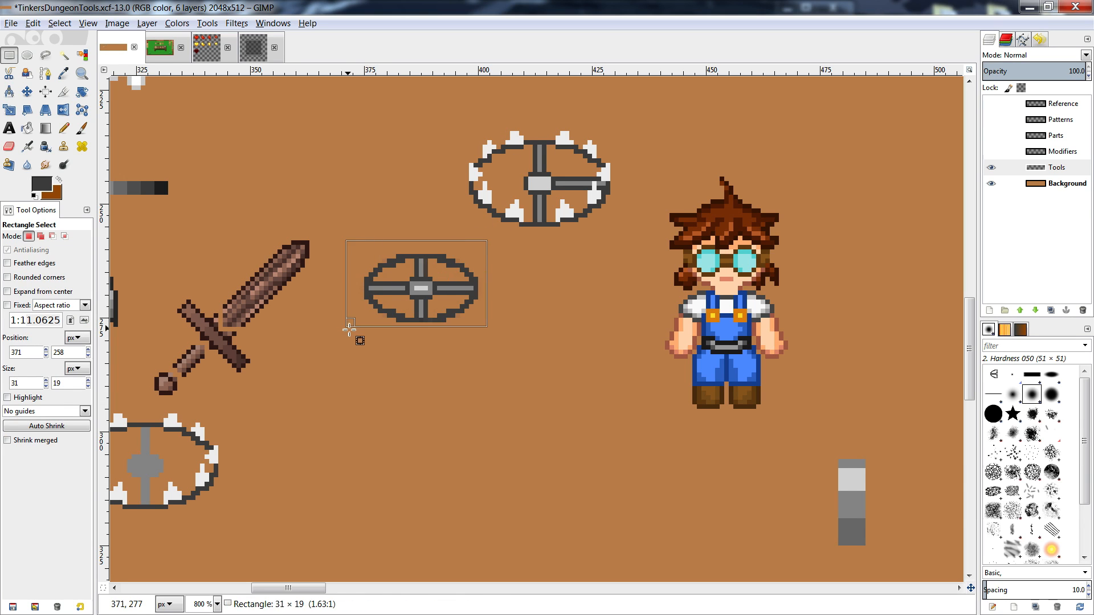
pyautogui.hotkey('ctrl', 'x')
pyautogui.hotkey('ctrl', 'v')
pyautogui.moveTo(428, 291); pyautogui.dragTo(359, 196)
pyautogui.click(450, 286)
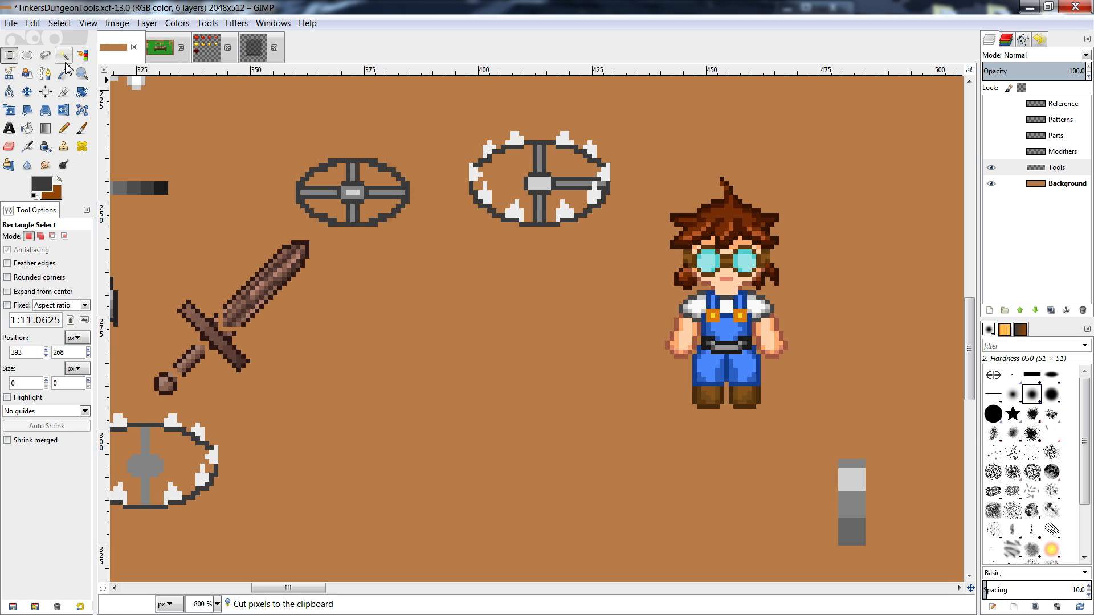
# - Select the white teeth by colour, add the toothless frame's two horizontal arms, and limit the selection to the two upper traps
pyautogui.click(81, 55)
pyautogui.click(563, 212)
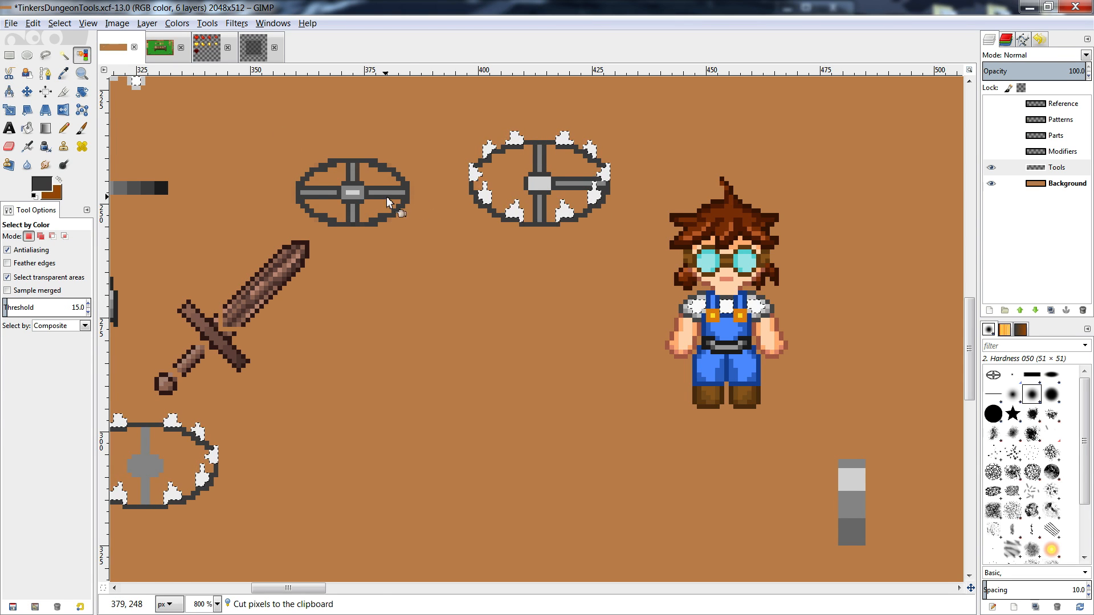
pyautogui.press('r')
pyautogui.click(369, 181)
pyautogui.moveTo(369, 181); pyautogui.dragTo(408, 204)
pyautogui.keyDown('shift'); pyautogui.moveTo(340, 181); pyautogui.dragTo(305, 199); pyautogui.keyUp('shift')
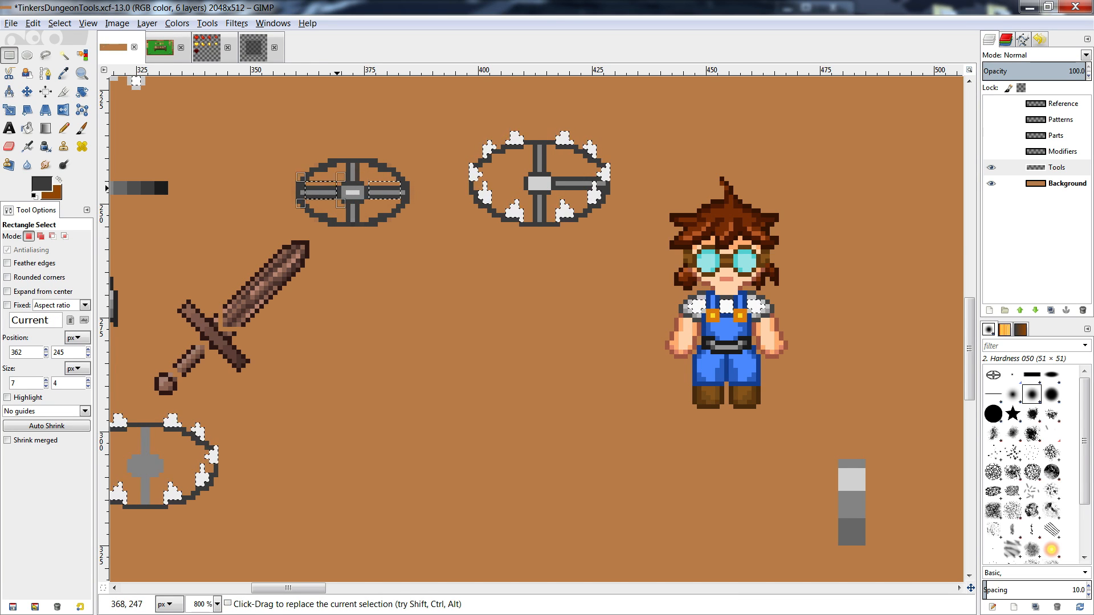
pyautogui.keyDown('ctrl'); pyautogui.moveTo(632, 118); pyautogui.dragTo(263, 227); pyautogui.keyUp('ctrl')
# - Copy and paste the selected teeth and arms, place the copy below the two traps and anchor it
pyautogui.hotkey('ctrl', 'c')
pyautogui.hotkey('ctrl', 'v')
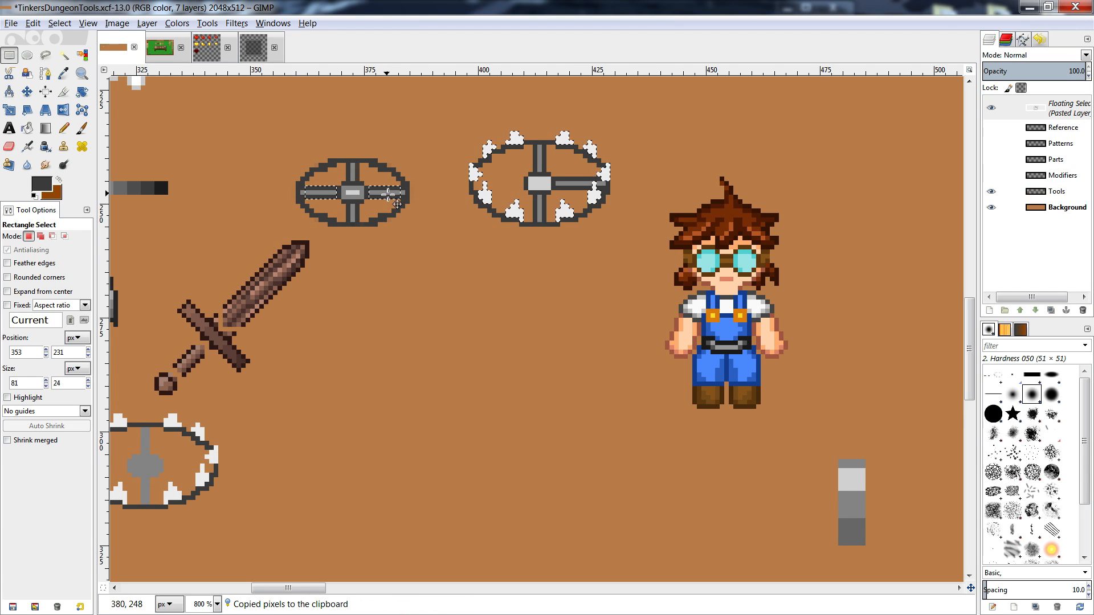
pyautogui.moveTo(392, 207); pyautogui.dragTo(395, 343)
pyautogui.click(428, 415)
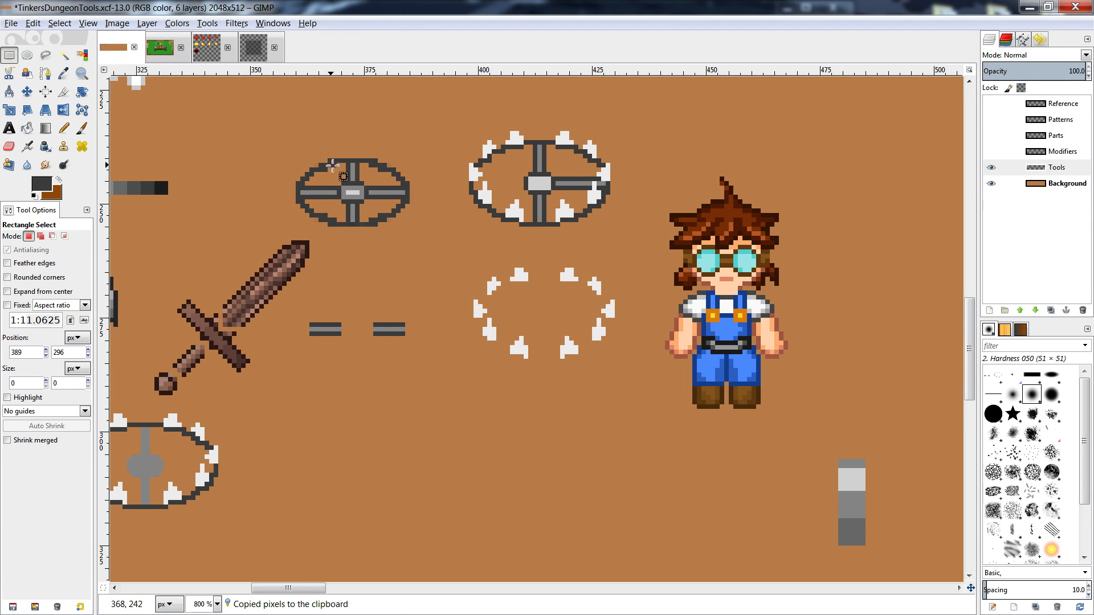
# - Copy the toothless frame's central hub onto the empty area below the loose arms, then cut and paste it further right and anchor it
pyautogui.moveTo(341, 181); pyautogui.dragTo(361, 398)
pyautogui.hotkey('ctrl', 'v')
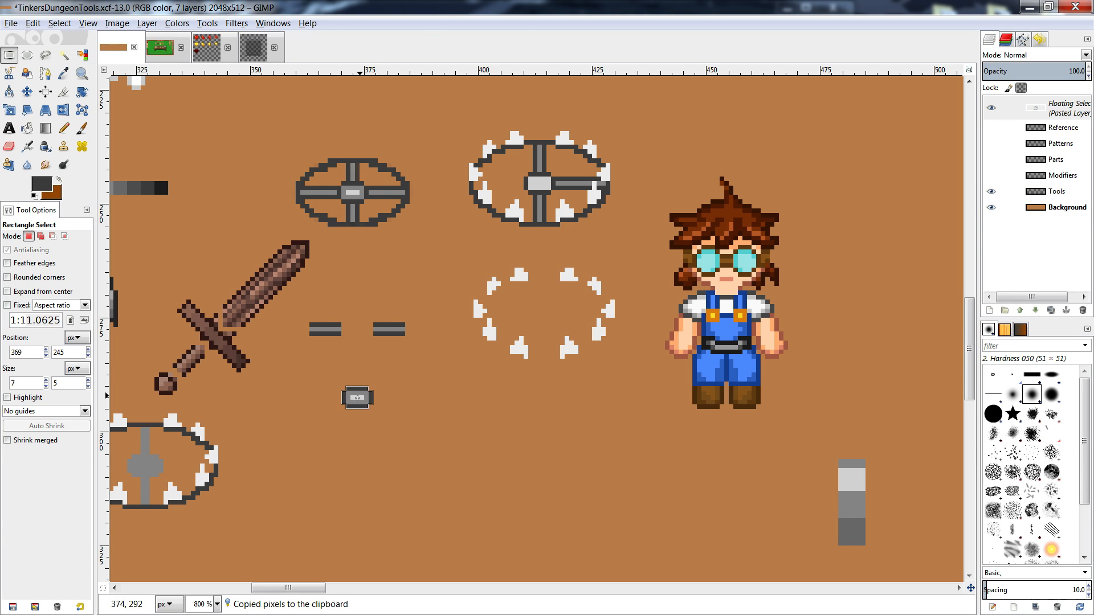
pyautogui.click(405, 376)
pyautogui.moveTo(405, 364); pyautogui.dragTo(309, 441)
pyautogui.hotkey('ctrl', 'x')
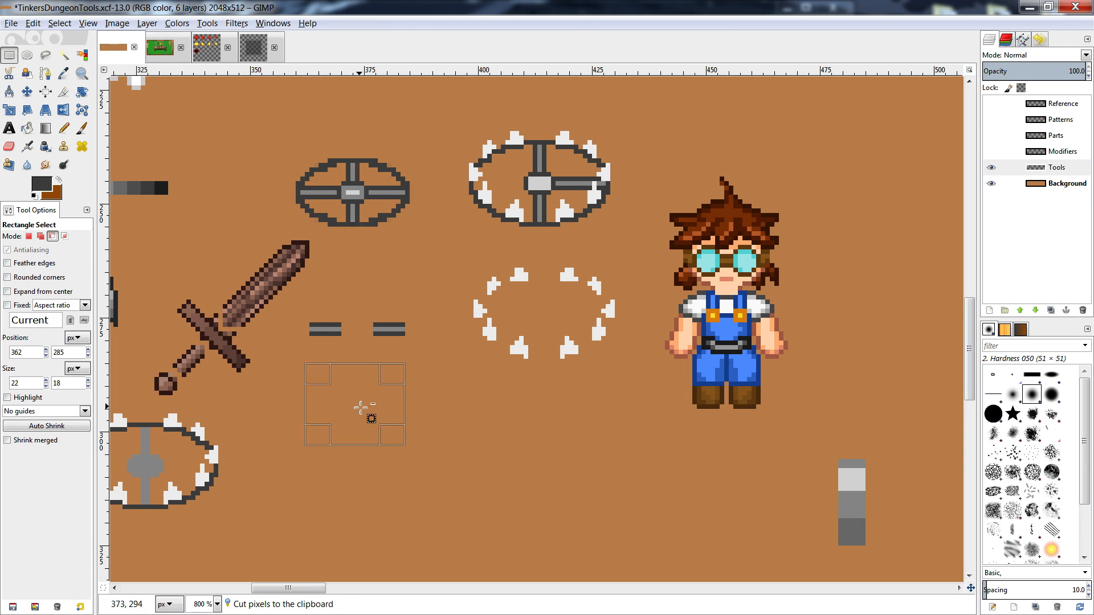
pyautogui.hotkey('ctrl', 'v')
pyautogui.moveTo(377, 394); pyautogui.dragTo(464, 419)
pyautogui.click(479, 412)
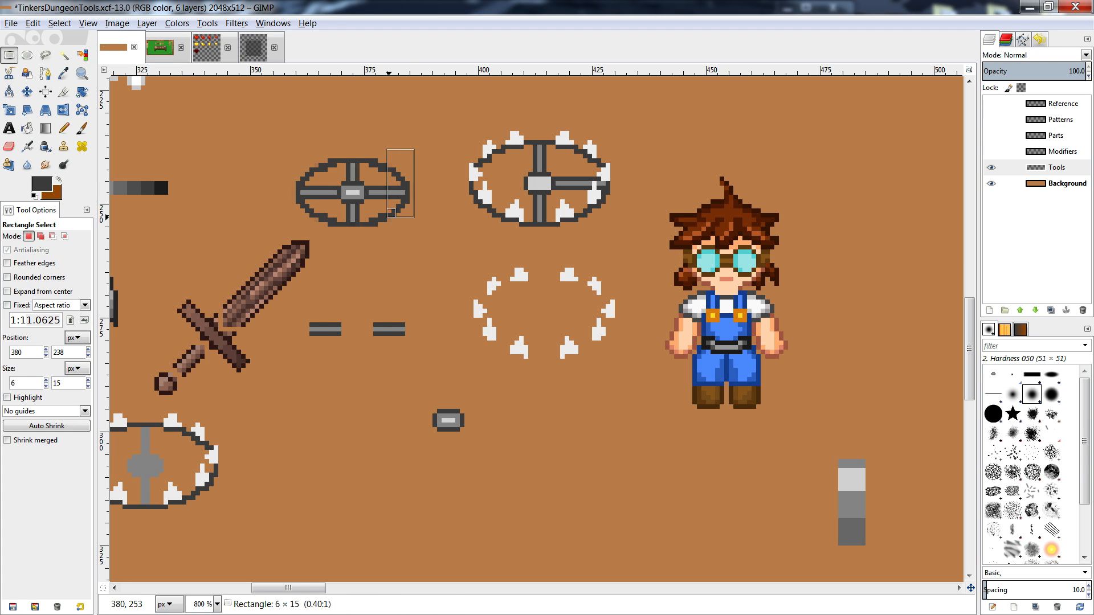
# - Move the whole toothless frame up and left above the sword by pasting a copy there and clearing the original
pyautogui.moveTo(427, 104); pyautogui.dragTo(263, 237)
pyautogui.hotkey('ctrl', 'c')
pyautogui.hotkey('ctrl', 'v')
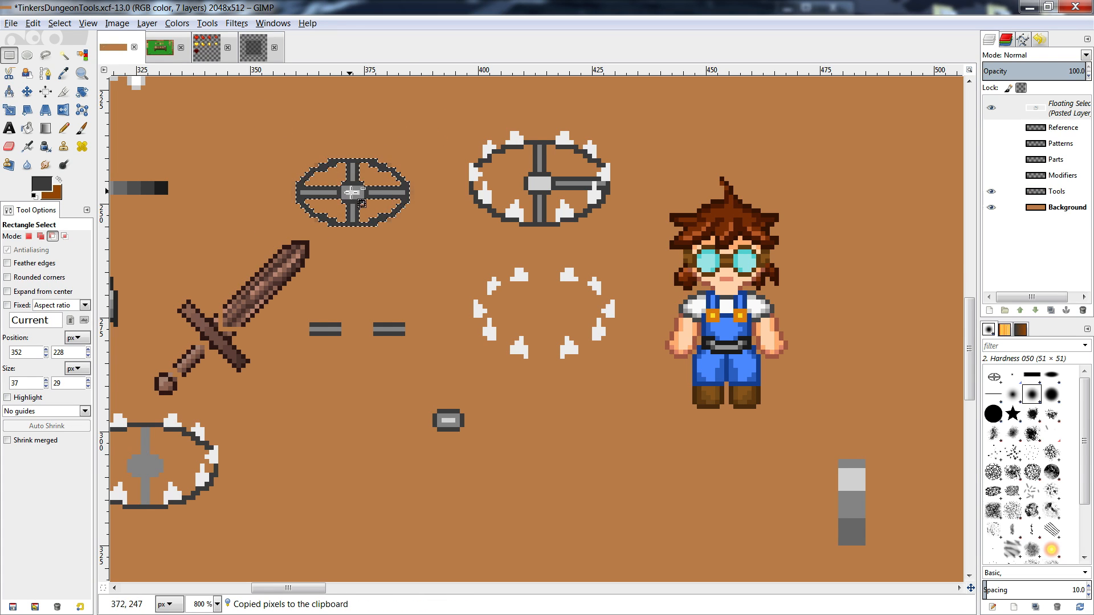
pyautogui.moveTo(353, 193); pyautogui.dragTo(266, 115)
pyautogui.click(384, 147)
pyautogui.moveTo(423, 154); pyautogui.dragTo(291, 230)
pyautogui.click(421, 131)
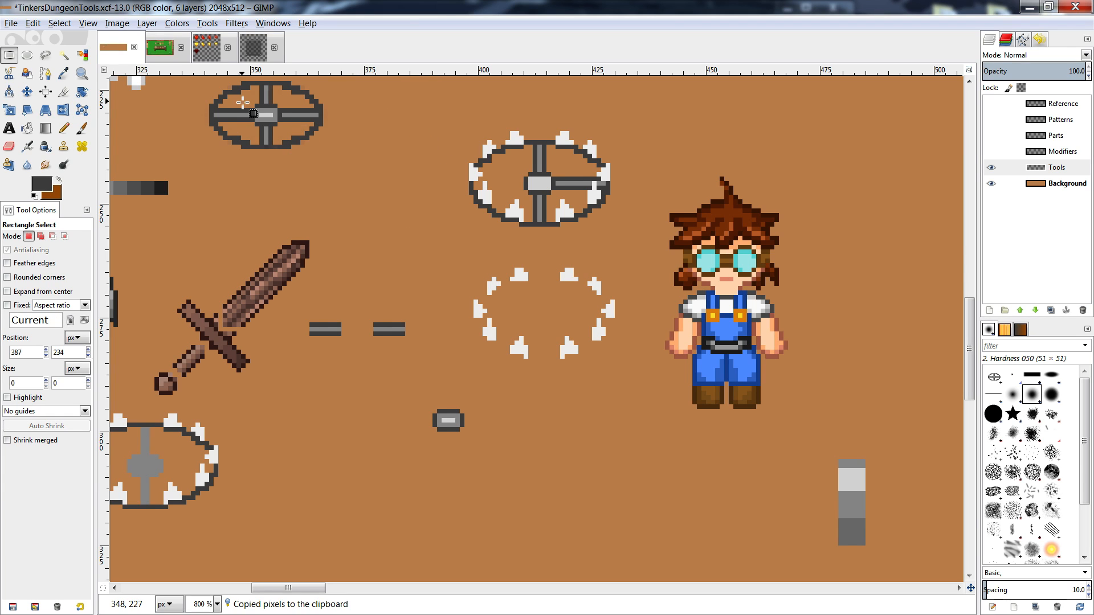
# - Copy the moved frame's hub with short arm stubs and paste it into the free space beside the toothed trap
pyautogui.moveTo(246, 100); pyautogui.dragTo(382, 189)
pyautogui.hotkey('ctrl', 'c')
pyautogui.hotkey('ctrl', 'v')
pyautogui.click(418, 199)
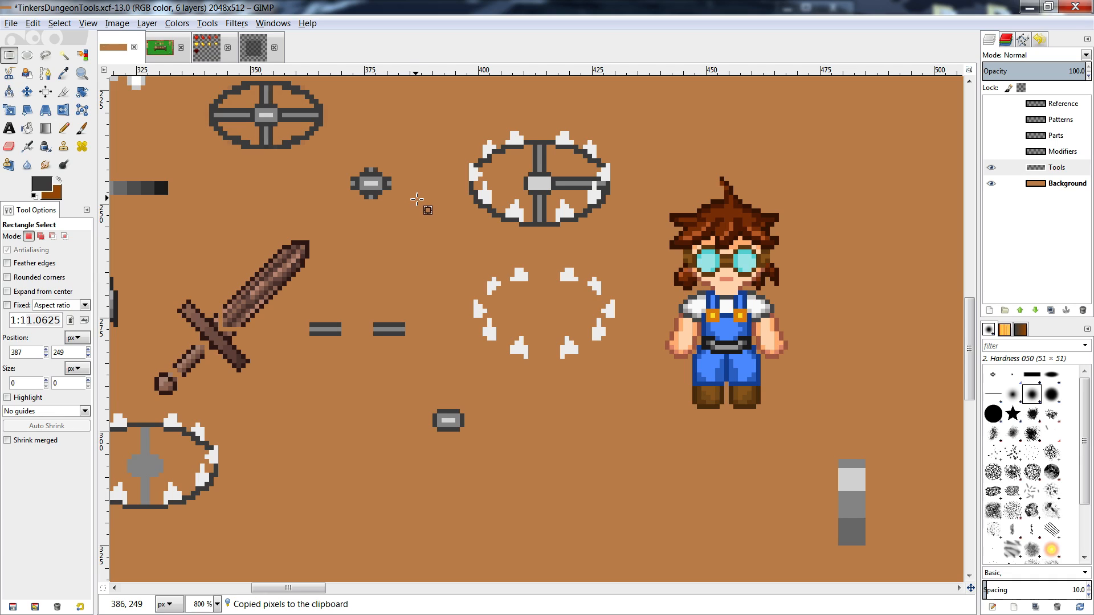
# - Lengthen the copied hub's stubs, outline it with a dark grey pencilled square and erase the stray pixel at the square's corner
pyautogui.press('n')
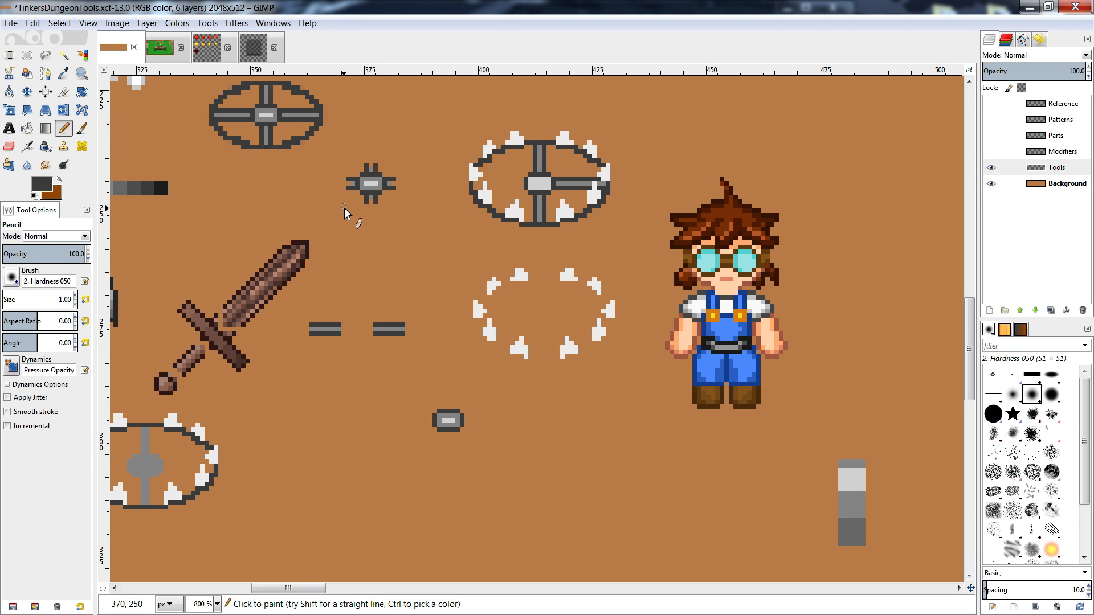
pyautogui.press('shift')
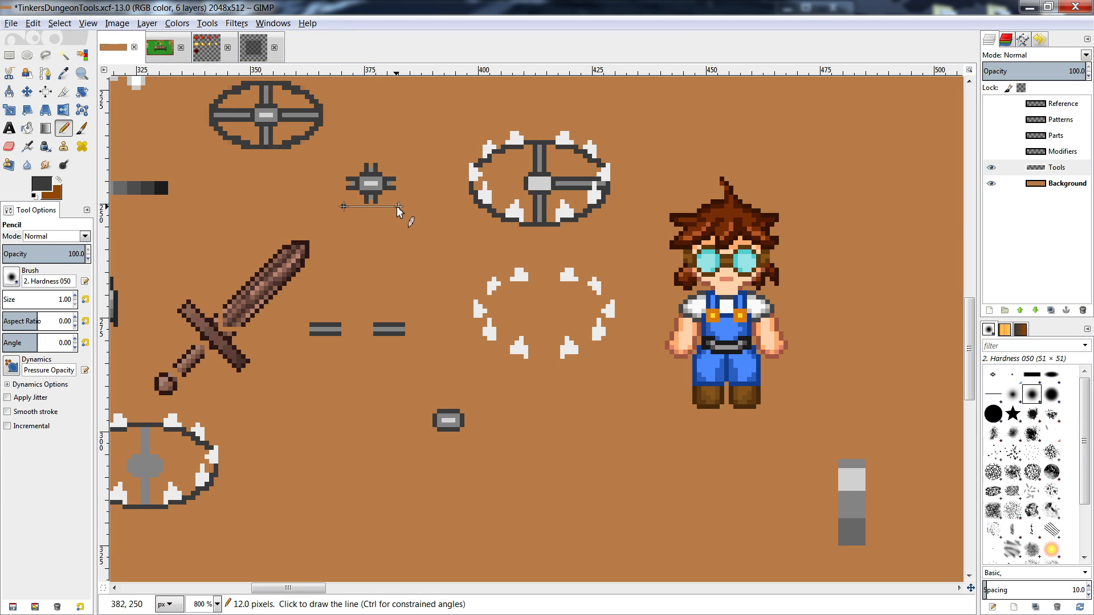
pyautogui.keyDown('shift'); pyautogui.click(398, 206); pyautogui.keyUp('shift')
pyautogui.keyDown('shift'); pyautogui.click(399, 161); pyautogui.keyUp('shift')
pyautogui.press('shift')
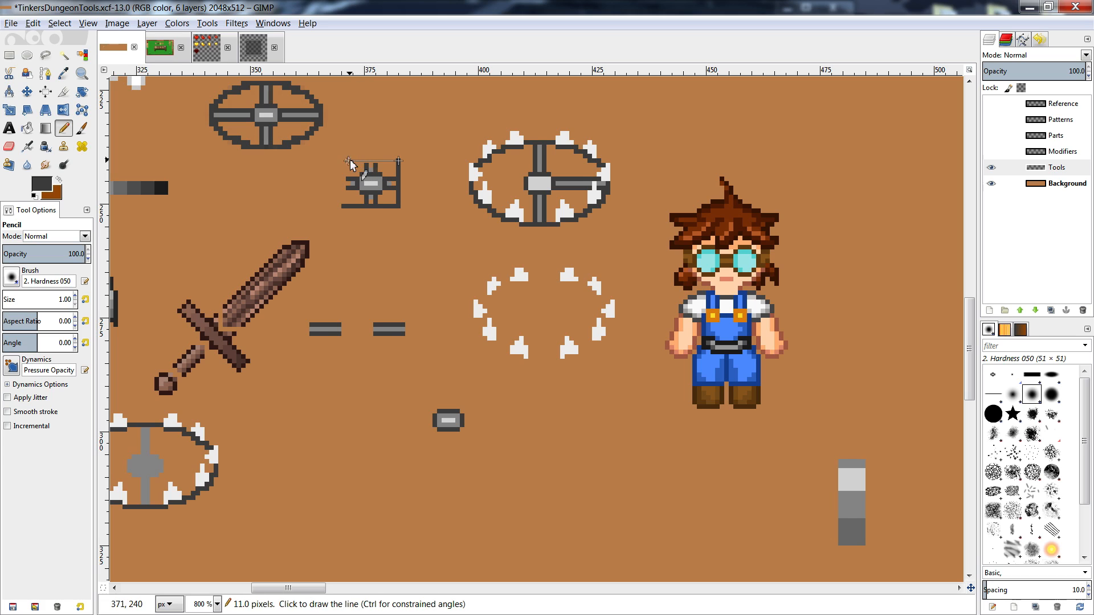
pyautogui.keyDown('shift'); pyautogui.click(339, 161); pyautogui.keyUp('shift')
pyautogui.press('shift')
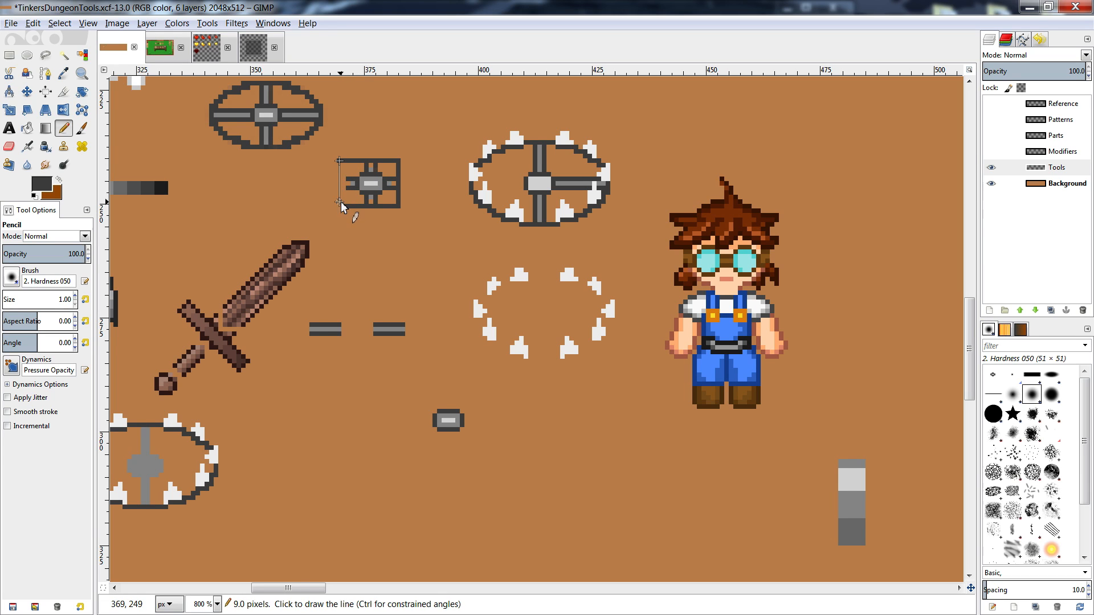
pyautogui.keyDown('shift'); pyautogui.click(342, 204); pyautogui.keyUp('shift')
pyautogui.hotkey('shift', 'e')
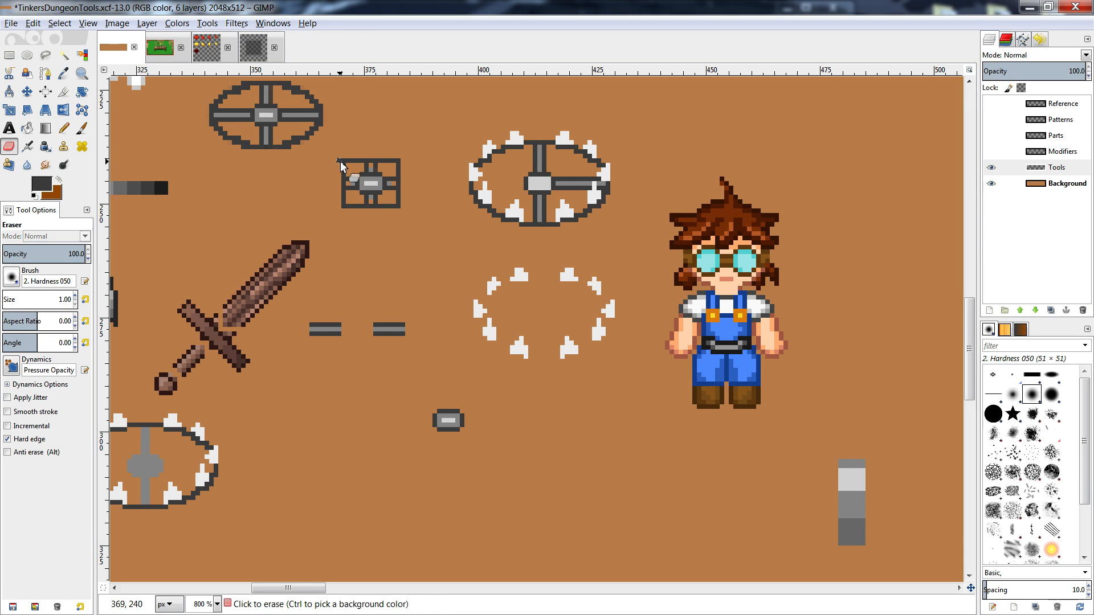
# - Pencil a narrow strip beneath the square outline and shift the strip's lower edge up one pixel
pyautogui.press('n')
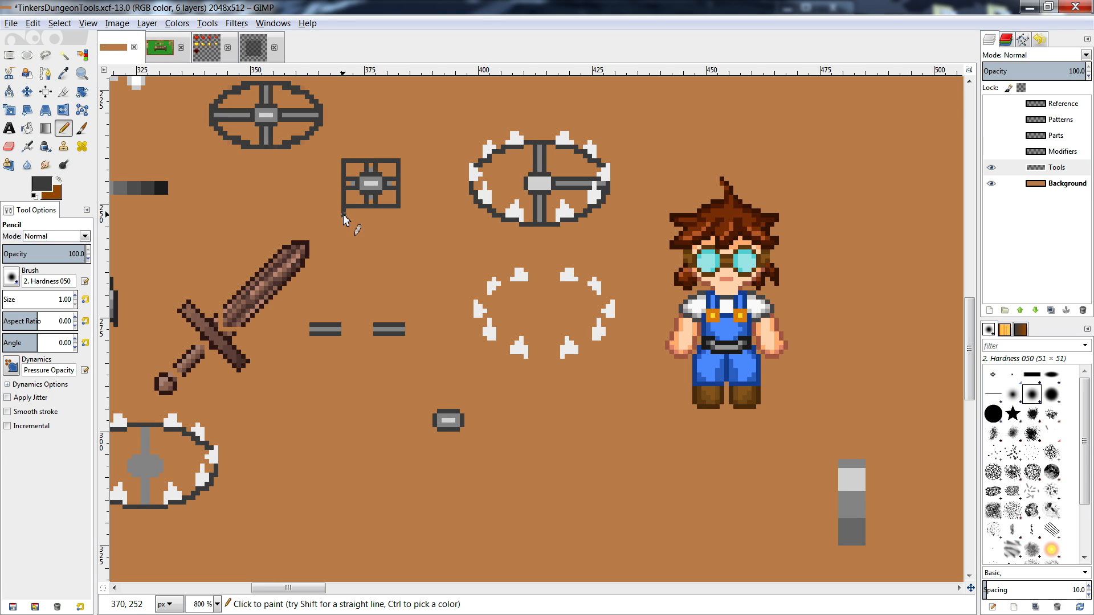
pyautogui.press('shift')
pyautogui.keyDown('shift'); pyautogui.click(396, 218); pyautogui.keyUp('shift')
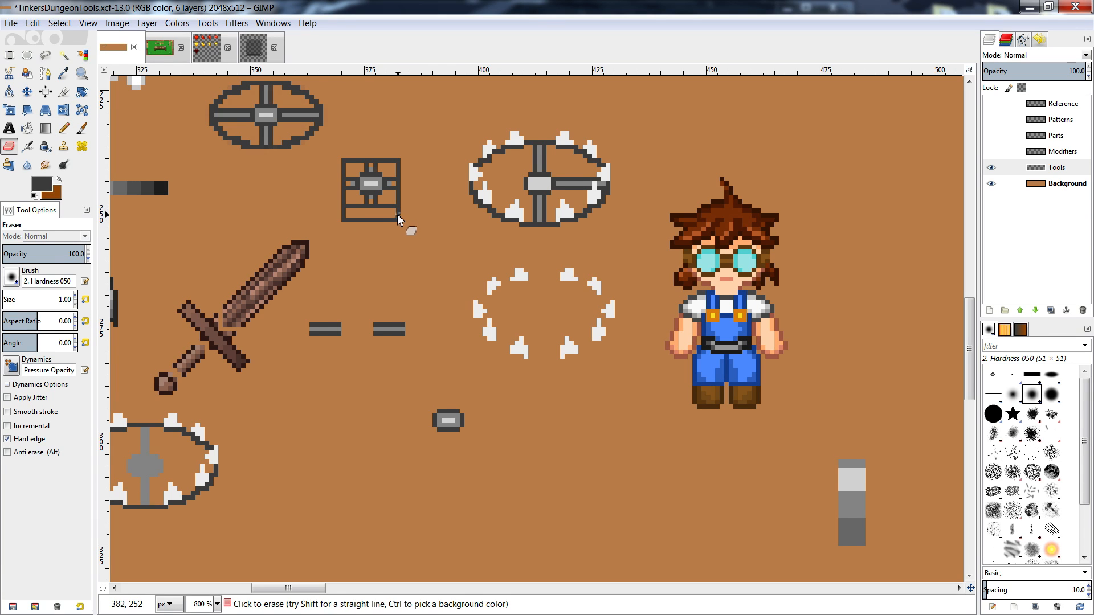
pyautogui.press('r')
pyautogui.moveTo(398, 218); pyautogui.dragTo(333, 230)
pyautogui.hotkey('ctrl', 'x')
pyautogui.hotkey('ctrl', 'v')
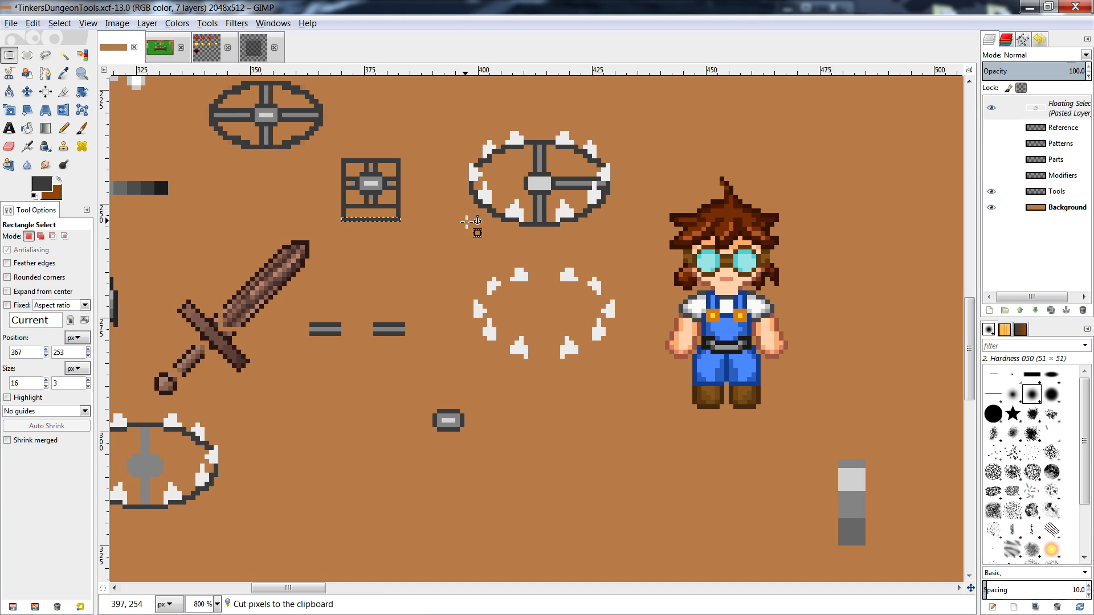
pyautogui.click(456, 235)
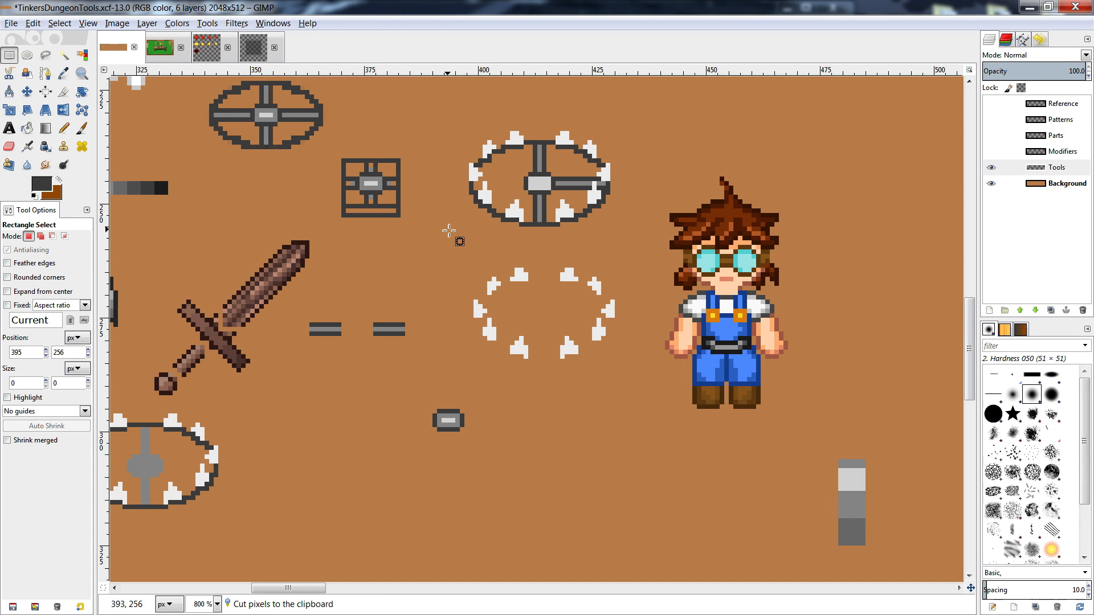
# - Pick the hub's mid grey and bucket-fill the square's four corner areas and the strip below
pyautogui.press('n')
pyautogui.keyDown('ctrl'); pyautogui.click(370, 179); pyautogui.keyUp('ctrl')
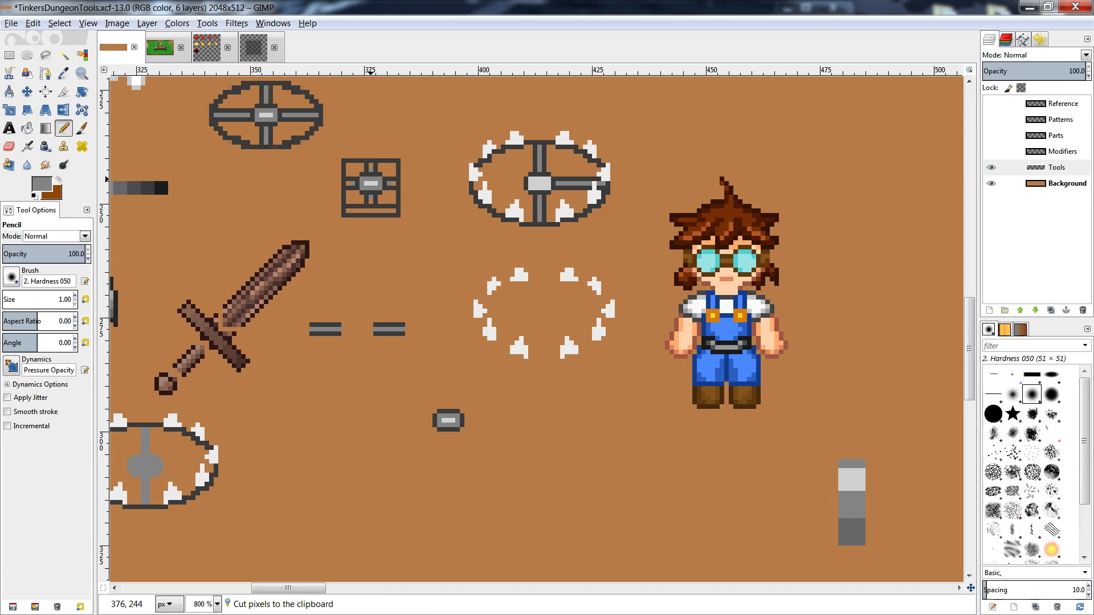
pyautogui.hotkey('shift', 'b')
pyautogui.click(356, 170)
pyautogui.click(386, 170)
pyautogui.click(353, 197)
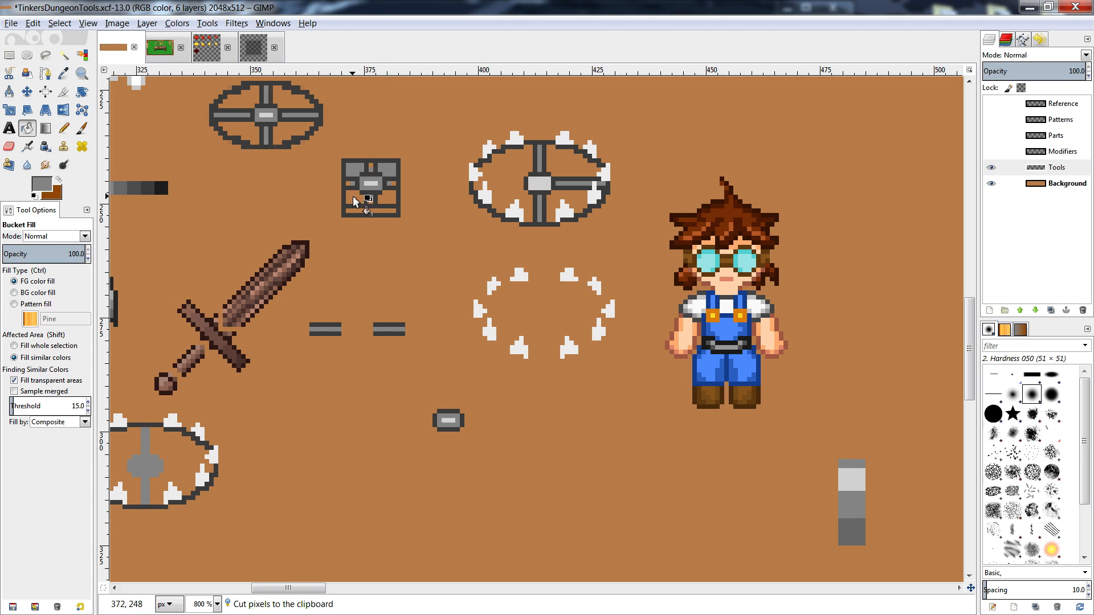
pyautogui.click(371, 211)
pyautogui.click(389, 197)
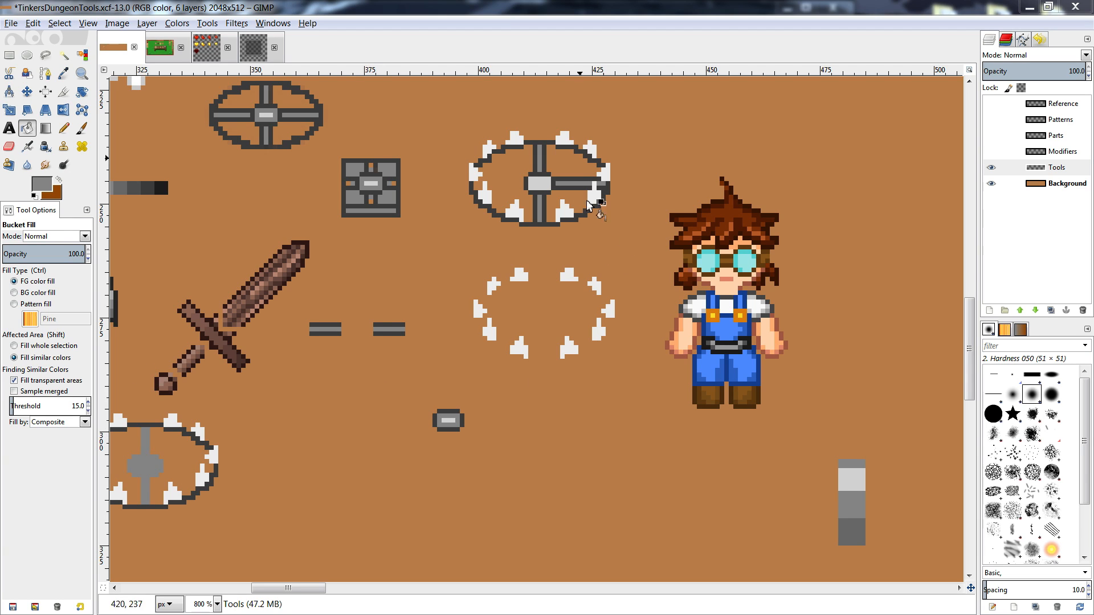
# - Cut and paste the loose ring of white teeth, place it lower on the canvas and anchor it
pyautogui.press('r')
pyautogui.moveTo(642, 250); pyautogui.dragTo(442, 387)
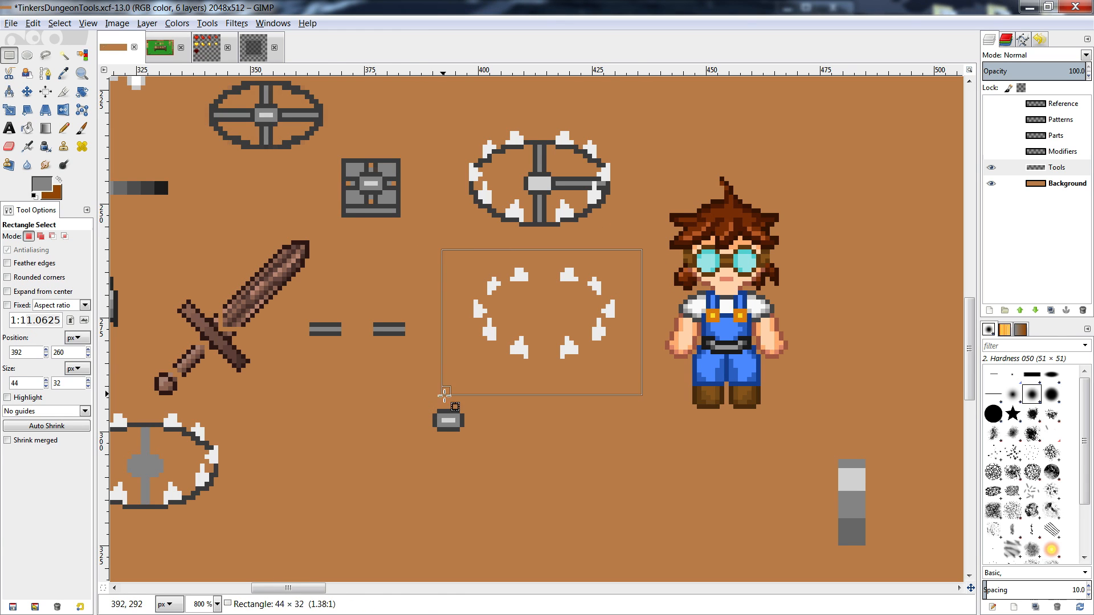
pyautogui.hotkey('ctrl', 'x')
pyautogui.hotkey('ctrl', 'v')
pyautogui.moveTo(575, 351); pyautogui.dragTo(592, 509)
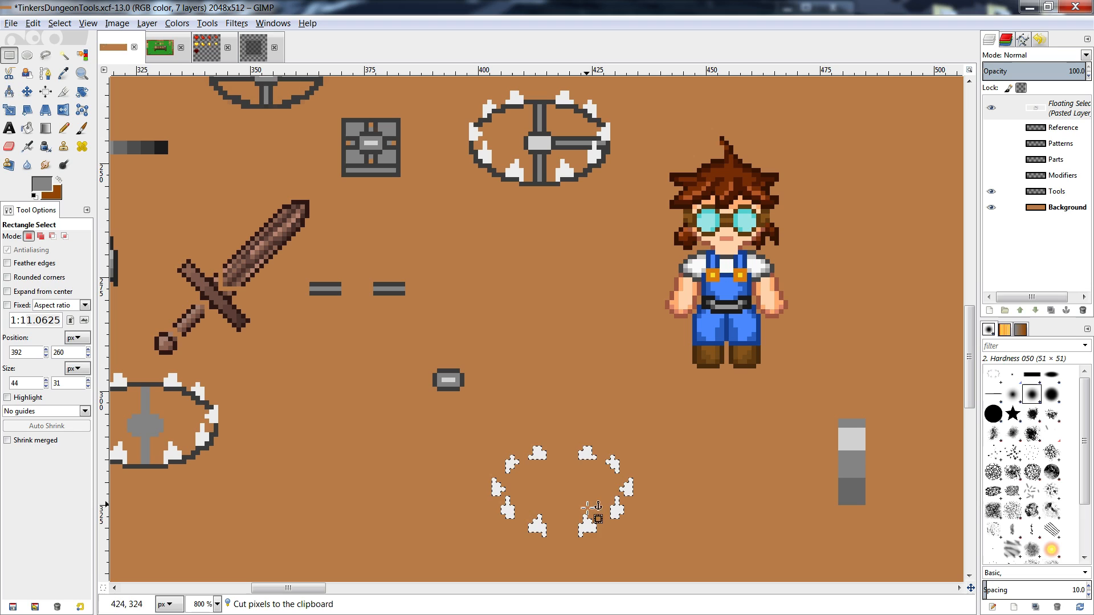
pyautogui.click(520, 323)
# - Pencil a small rounded blob below the sword, recolour its outline dark grey and fill its inside with mid grey
pyautogui.press('n')
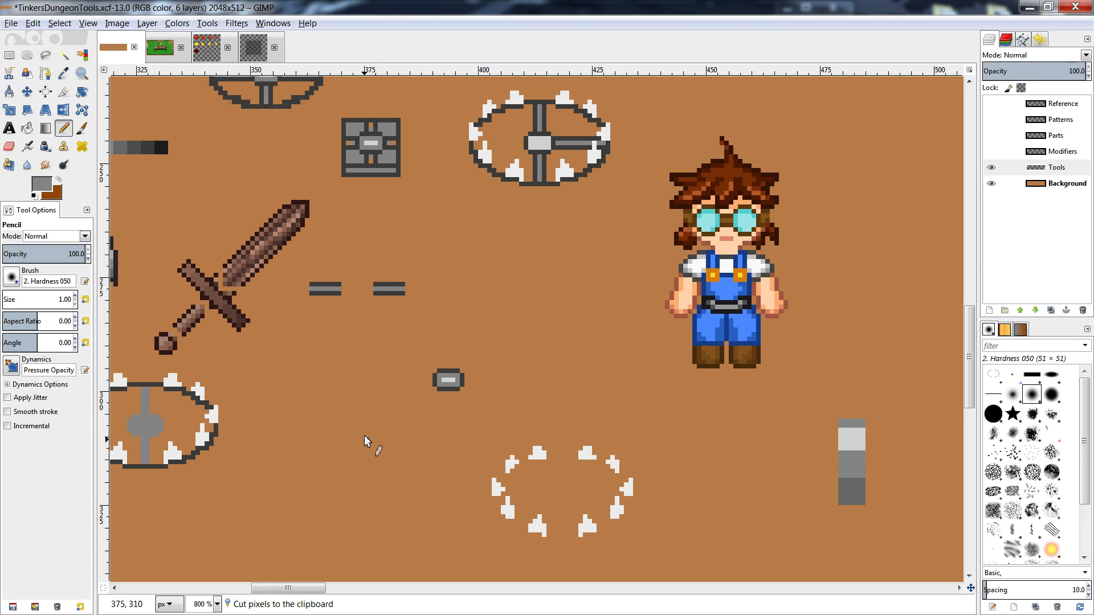
pyautogui.moveTo(363, 494)
pyautogui.mouseDown()
pyautogui.moveTo(334, 490)
pyautogui.moveTo(342, 467)
pyautogui.moveTo(370, 469)
pyautogui.moveTo(365, 494)
pyautogui.mouseUp()
pyautogui.keyDown('ctrl'); pyautogui.click(393, 119); pyautogui.keyUp('ctrl')
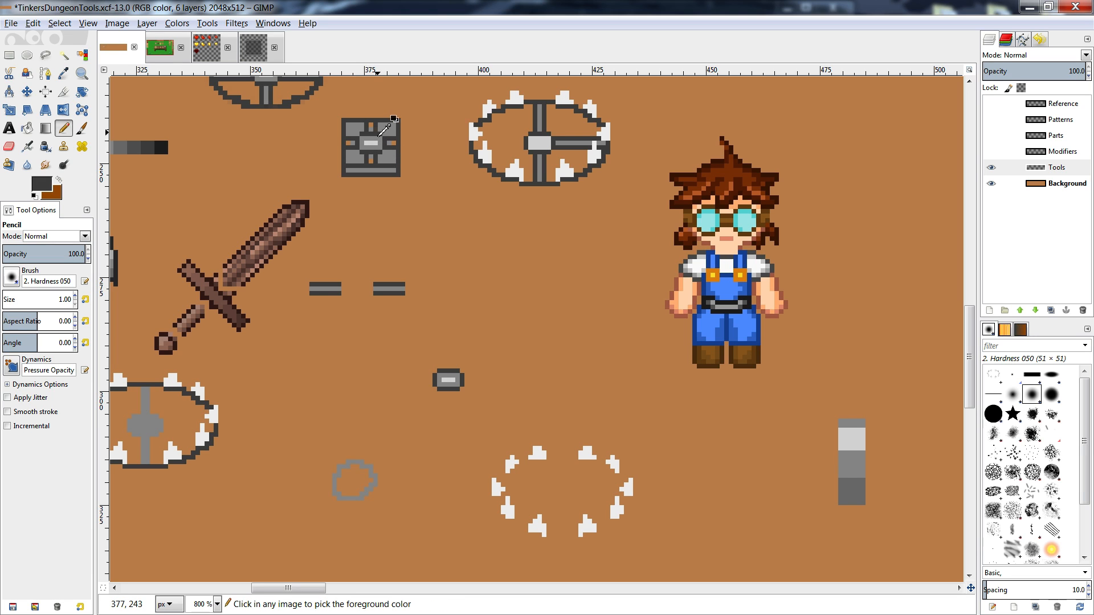
pyautogui.hotkey('shift', 'b')
pyautogui.click(372, 469)
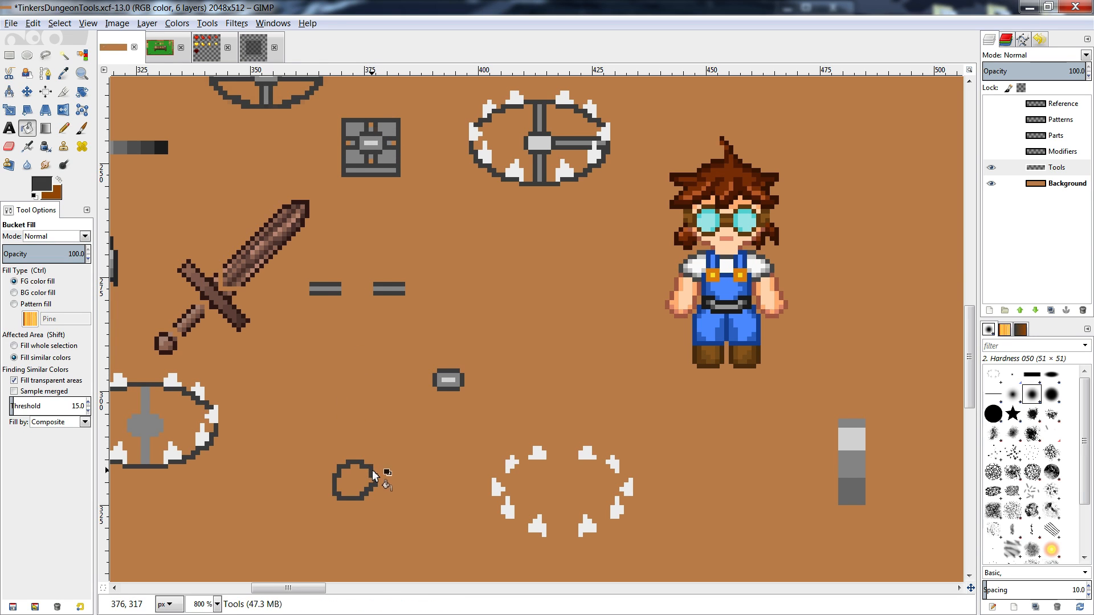
pyautogui.press('n')
pyautogui.keyDown('ctrl'); pyautogui.click(387, 138); pyautogui.keyUp('ctrl')
pyautogui.hotkey('shift', 'b')
pyautogui.click(354, 480)
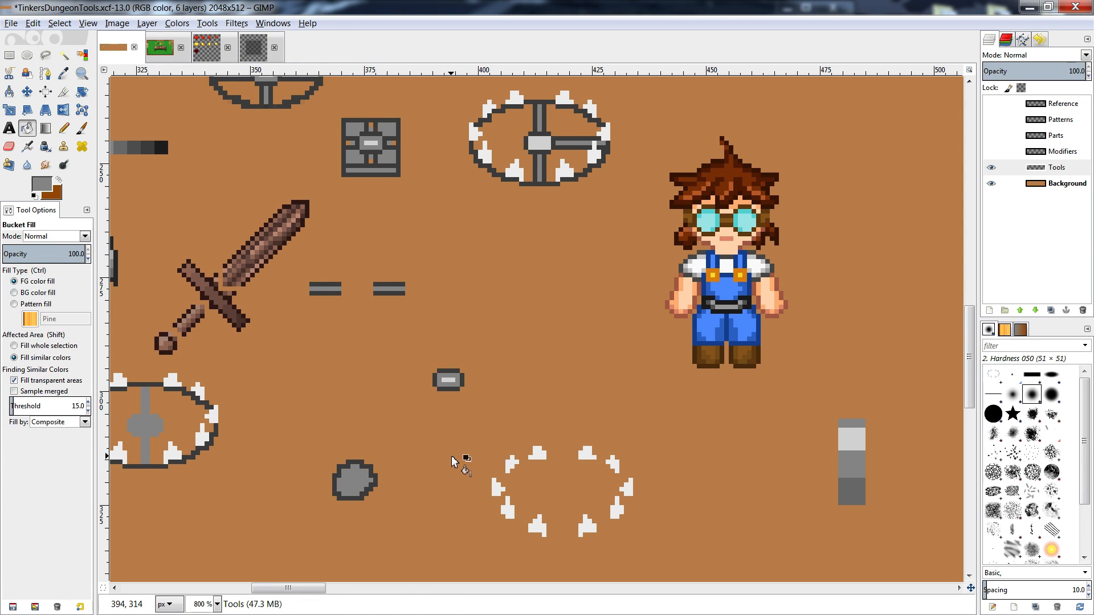
# - Pencil a dark grey neck outline extending diagonally from the blob and fill it with mid grey
pyautogui.press('n')
pyautogui.keyDown('ctrl'); pyautogui.click(363, 461); pyautogui.keyUp('ctrl')
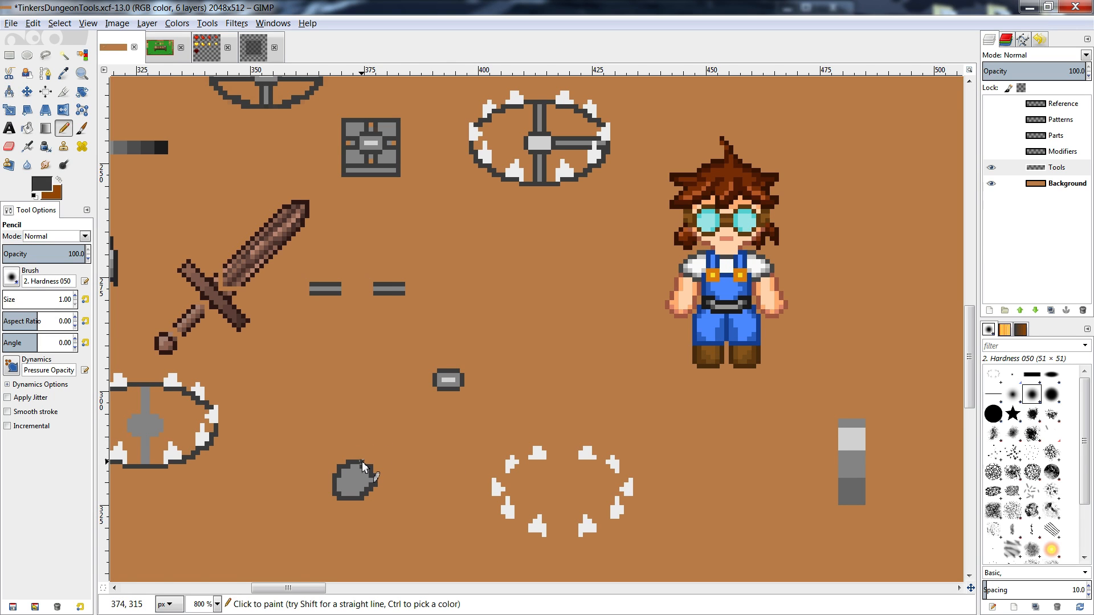
pyautogui.moveTo(372, 468); pyautogui.dragTo(395, 452)
pyautogui.keyDown('ctrl'); pyautogui.click(376, 460); pyautogui.keyUp('ctrl')
pyautogui.hotkey('shift', 'b')
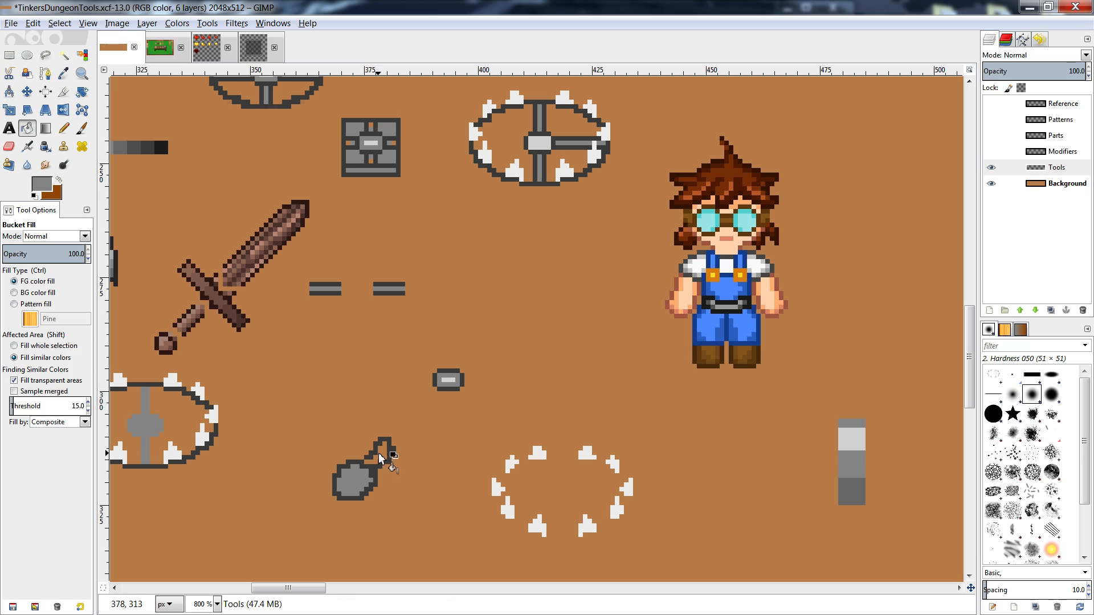
pyautogui.click(378, 454)
# - Pick the small hub's light grey and pencil branching lines from the tip of the blob's neck
pyautogui.press('n')
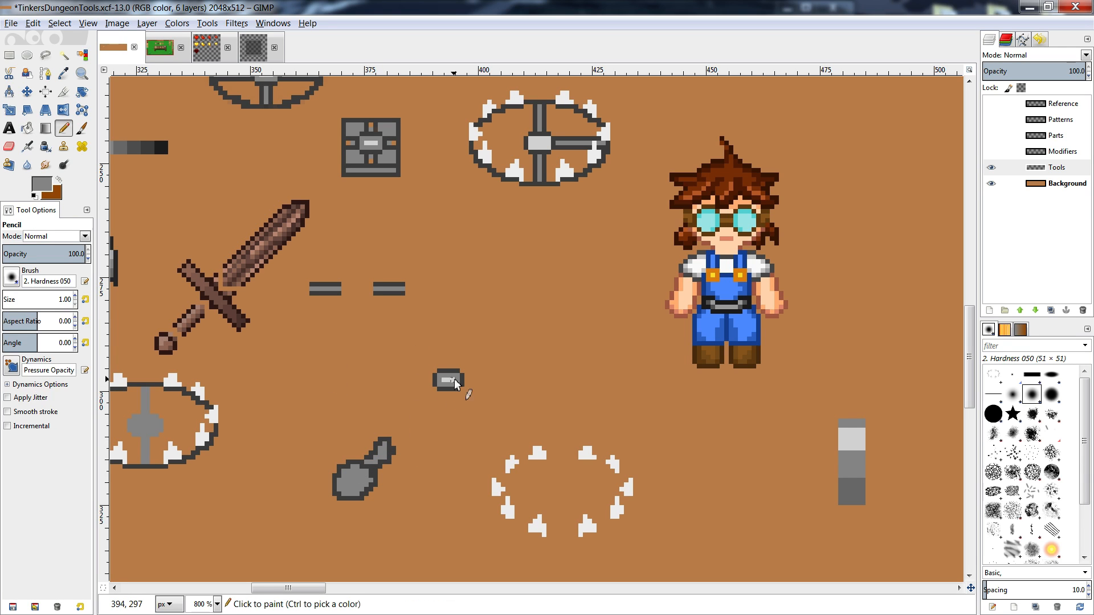
pyautogui.keyDown('ctrl'); pyautogui.click(453, 379); pyautogui.keyUp('ctrl')
pyautogui.moveTo(388, 438); pyautogui.dragTo(400, 416)
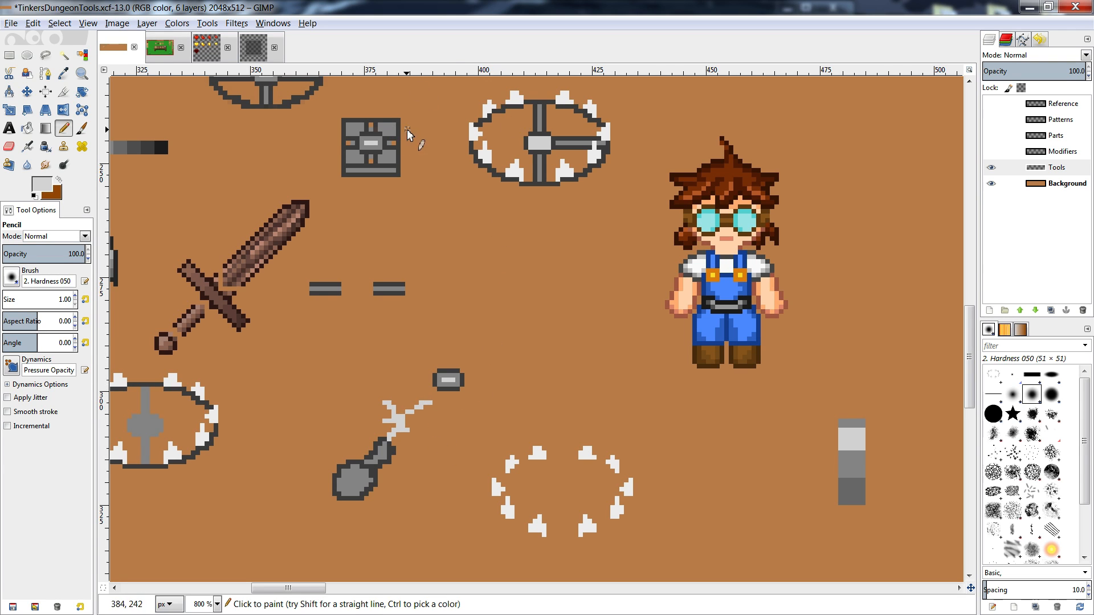
# - Cut the two loose horizontal arm pieces and remove them from the canvas
pyautogui.press('r')
pyautogui.moveTo(437, 256); pyautogui.dragTo(316, 323)
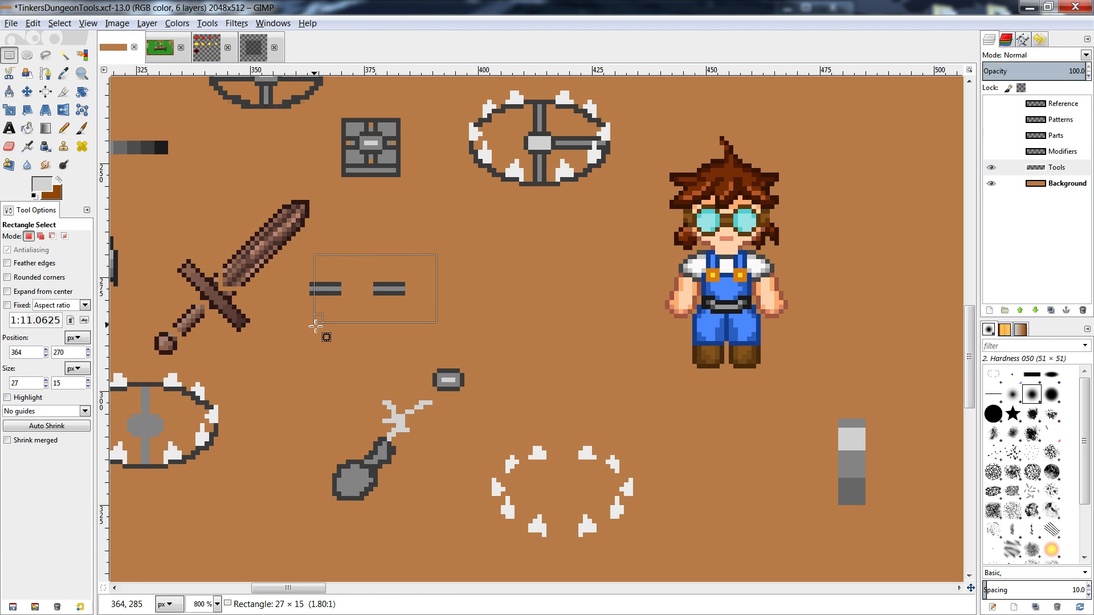
pyautogui.hotkey('ctrl', 'x')
pyautogui.hotkey('ctrl', 'v')
pyautogui.moveTo(390, 286); pyautogui.dragTo(586, 286)
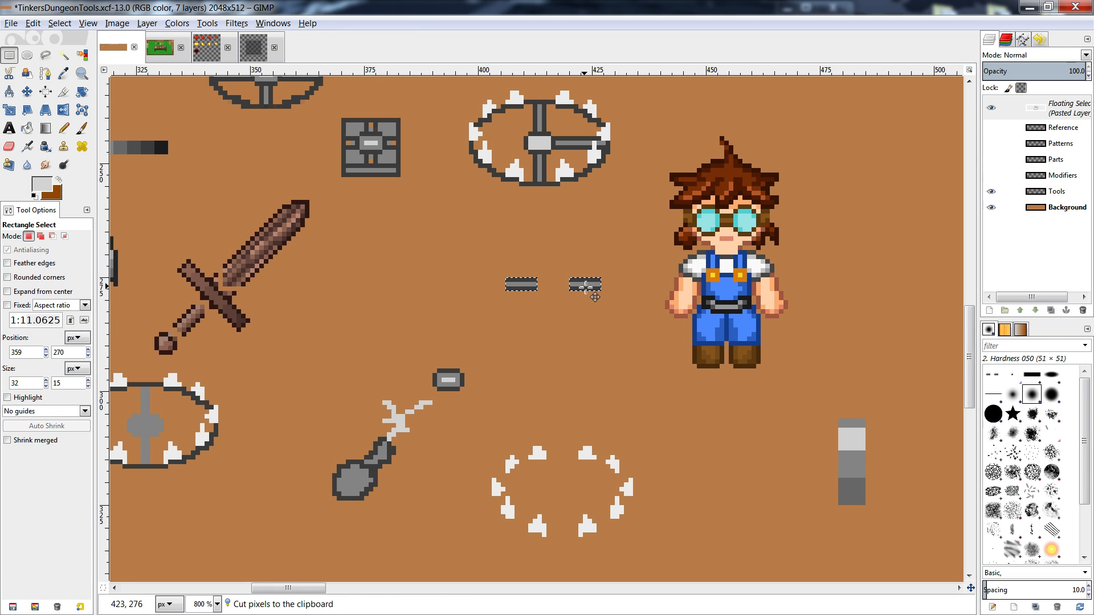
pyautogui.hotkey('ctrl', 'h')
pyautogui.click(638, 107)
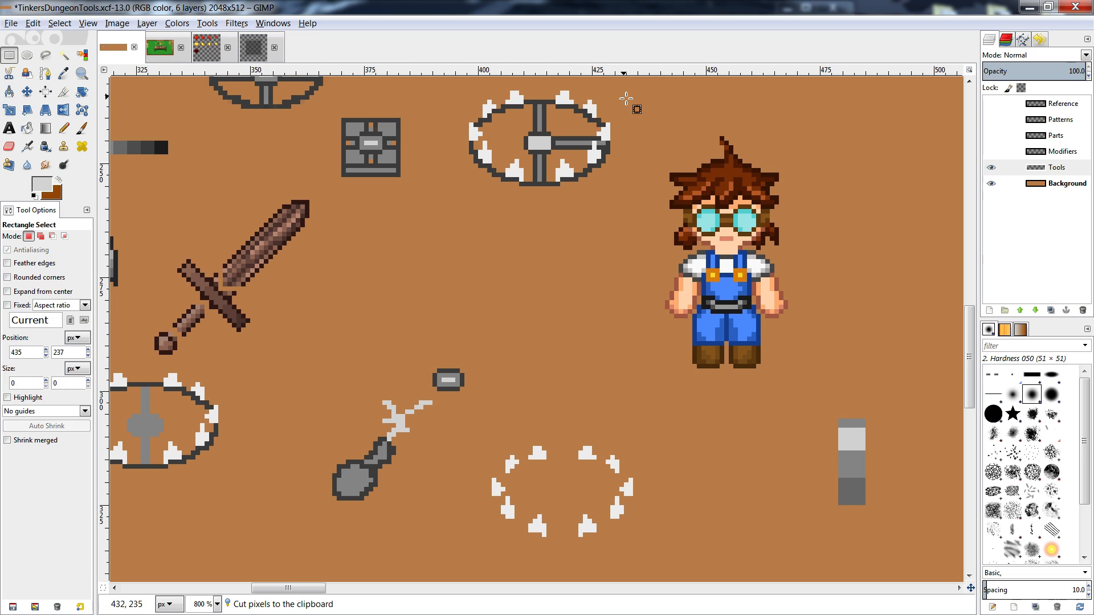
# - Copy the toothed bear trap with its single horizontal arm and place the duplicate directly below it
pyautogui.moveTo(627, 93)
pyautogui.mouseDown()
pyautogui.moveTo(559, 166)
pyautogui.moveTo(470, 204)
pyautogui.mouseUp()
pyautogui.hotkey('ctrl', 'c')
pyautogui.hotkey('ctrl', 'v')
pyautogui.moveTo(543, 134); pyautogui.dragTo(576, 268)
pyautogui.click(562, 327)
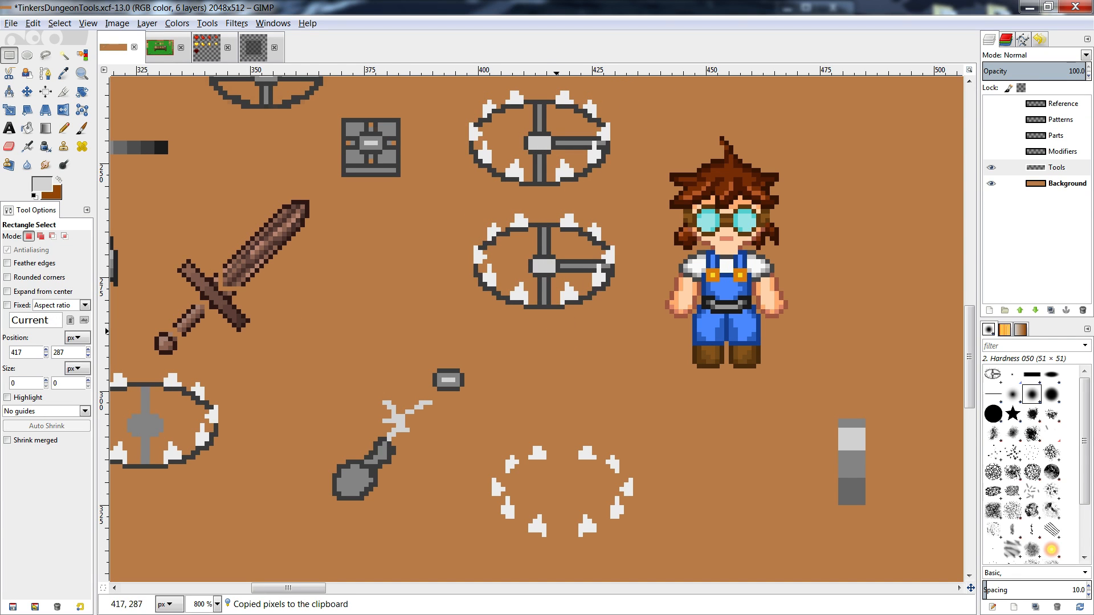
# - Select all the white teeth on the duplicated trap, delete them and clear the selection
pyautogui.press('u')
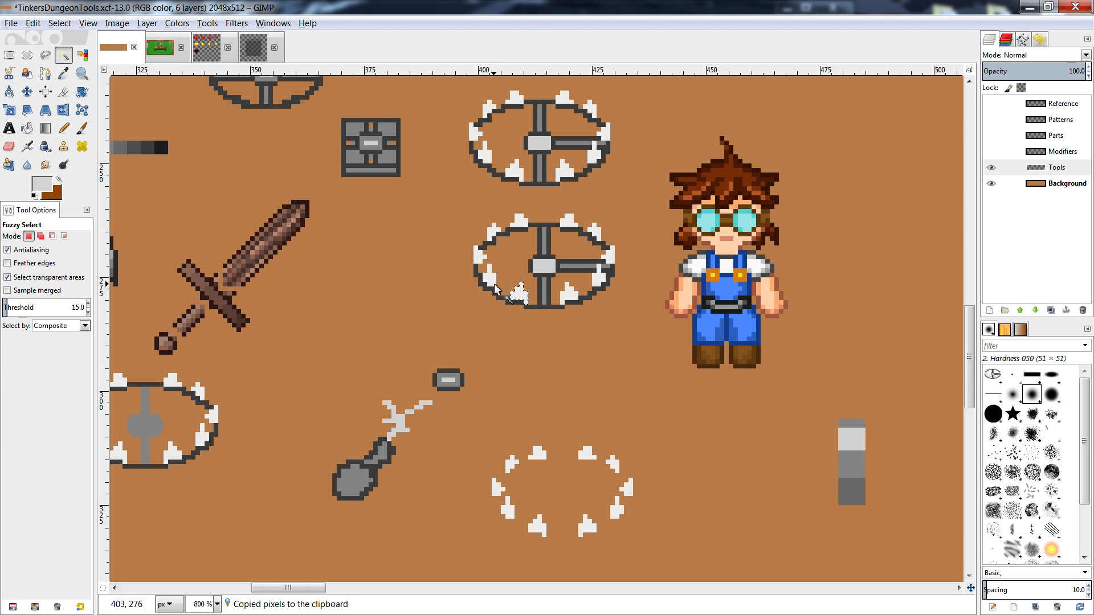
pyautogui.keyDown('shift'); pyautogui.click(490, 278); pyautogui.keyUp('shift')
pyautogui.keyDown('shift'); pyautogui.click(481, 257); pyautogui.keyUp('shift')
pyautogui.keyDown('shift'); pyautogui.click(492, 232); pyautogui.keyUp('shift')
pyautogui.keyDown('shift'); pyautogui.click(523, 222); pyautogui.keyUp('shift')
pyautogui.keyDown('shift'); pyautogui.click(570, 221); pyautogui.keyUp('shift')
pyautogui.keyDown('shift'); pyautogui.click(595, 234); pyautogui.keyUp('shift')
pyautogui.keyDown('shift'); pyautogui.click(609, 255); pyautogui.keyUp('shift')
pyautogui.keyDown('shift'); pyautogui.click(600, 275); pyautogui.keyUp('shift')
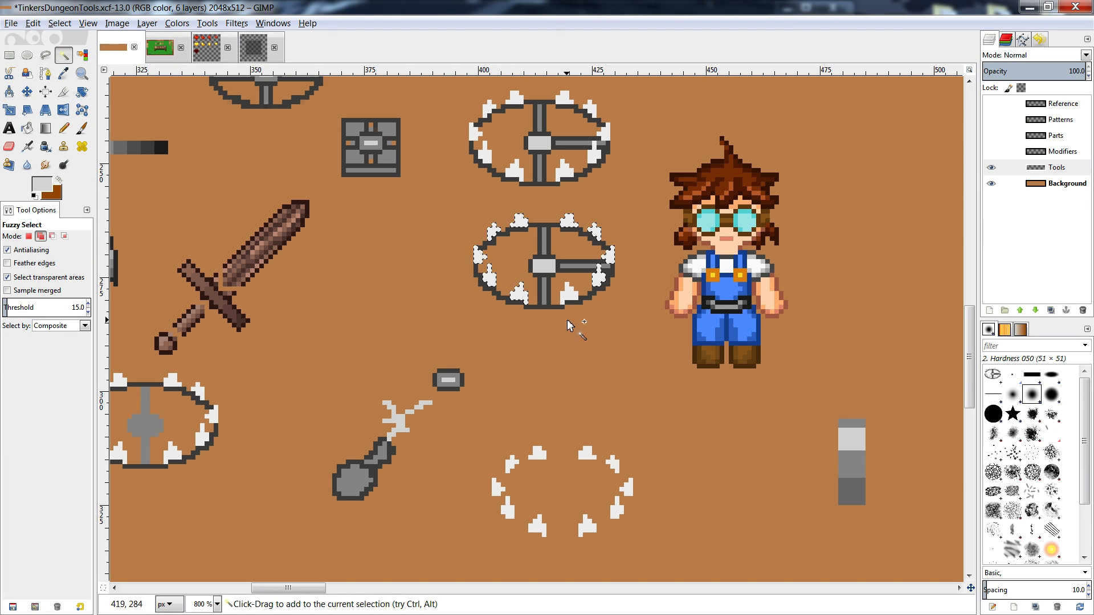
pyautogui.keyDown('shift'); pyautogui.click(570, 294); pyautogui.keyUp('shift')
pyautogui.press('Delete')
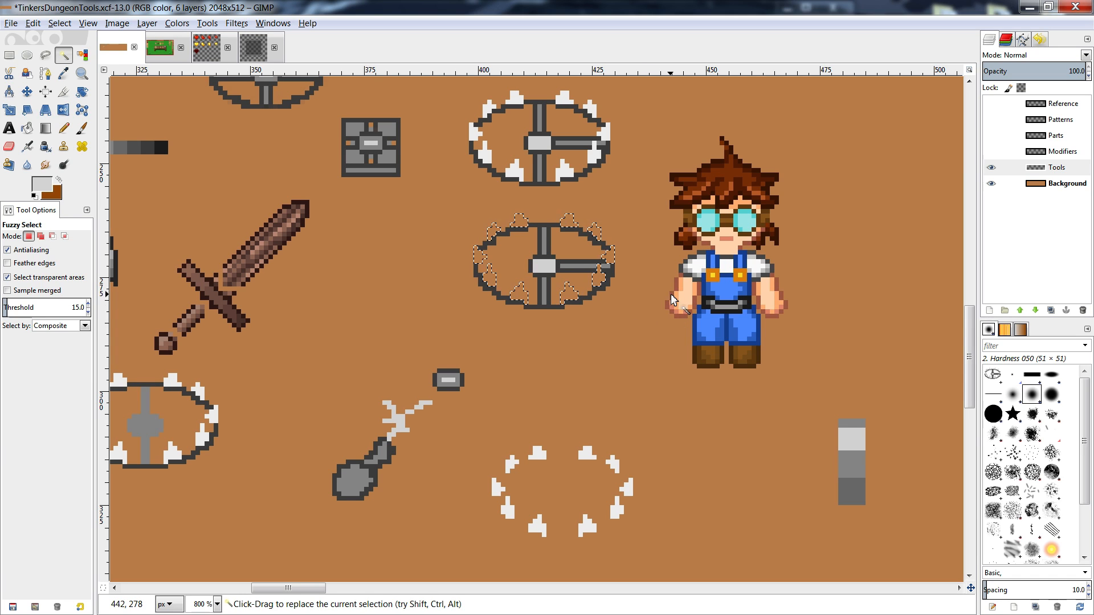
pyautogui.press('r')
pyautogui.click(648, 214)
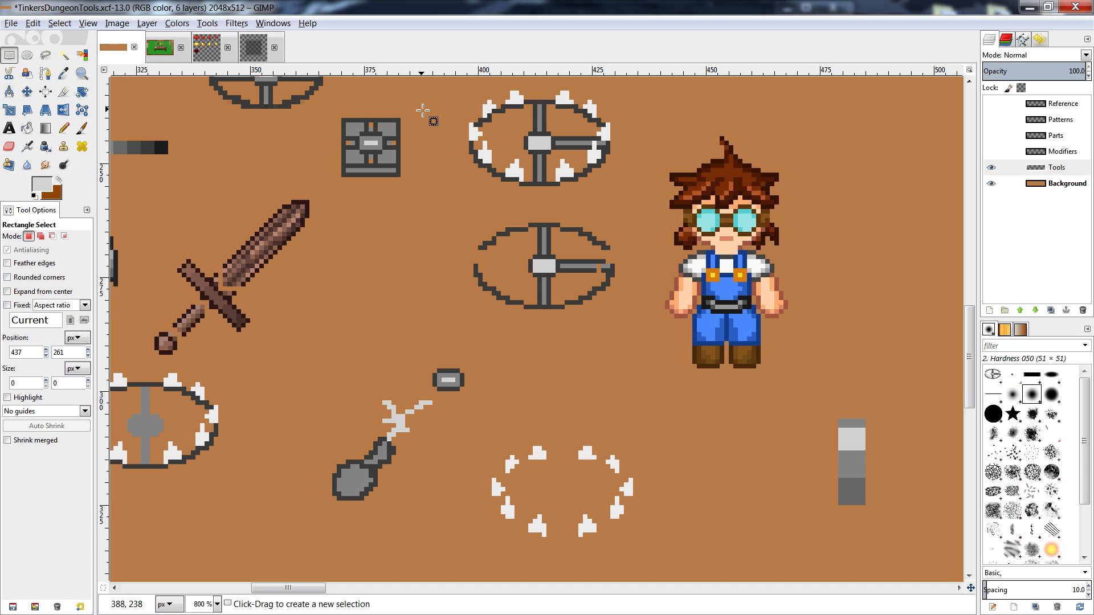
# - Duplicate the square plate beside the toothless trap and clear the copy's inner details, keeping its outline and lower strip
pyautogui.moveTo(422, 110); pyautogui.dragTo(338, 181)
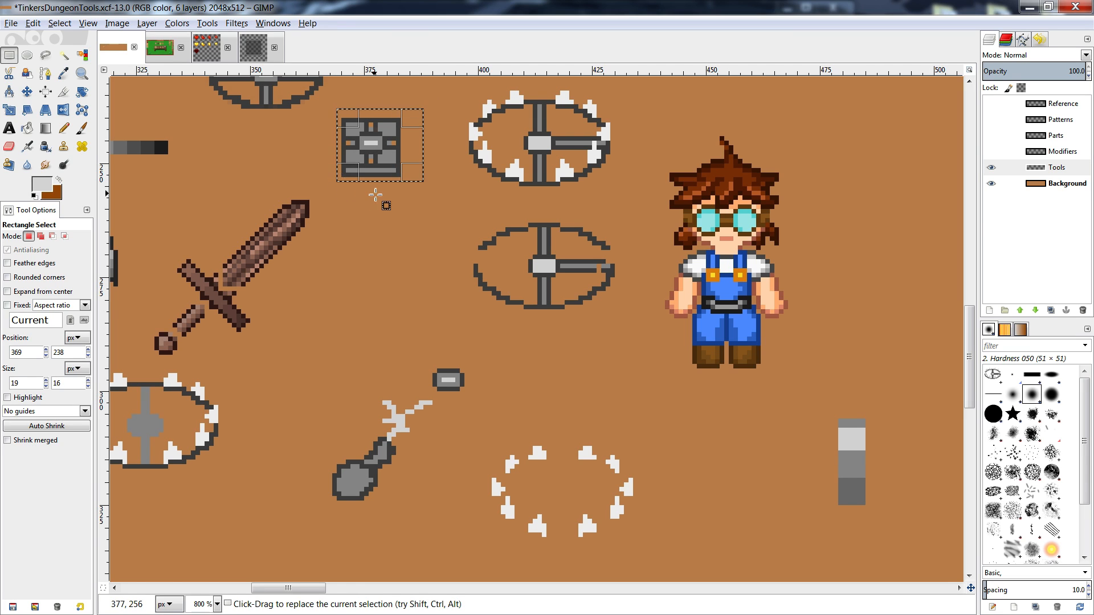
pyautogui.hotkey('ctrl', 'c')
pyautogui.hotkey('ctrl', 'v')
pyautogui.moveTo(382, 142); pyautogui.dragTo(414, 282)
pyautogui.click(474, 262)
pyautogui.press('Delete')
pyautogui.click(491, 276)
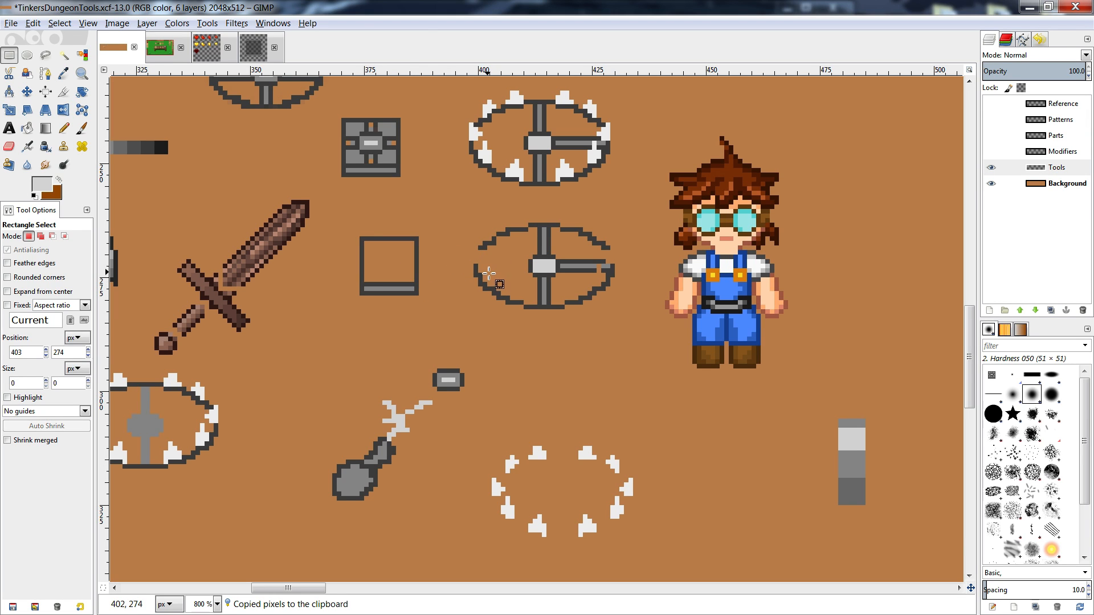
# - Pick the original plate's mid grey and fill the empty inside of the copied plate with it
pyautogui.press('n')
pyautogui.keyDown('ctrl'); pyautogui.click(390, 156); pyautogui.keyUp('ctrl')
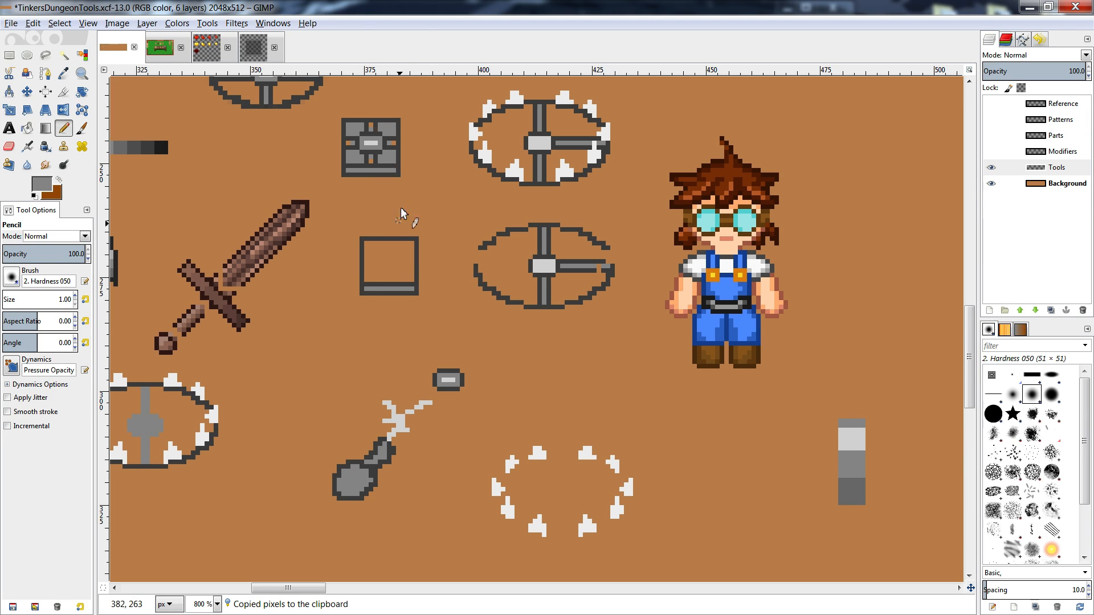
pyautogui.hotkey('shift', 'b')
pyautogui.click(397, 255)
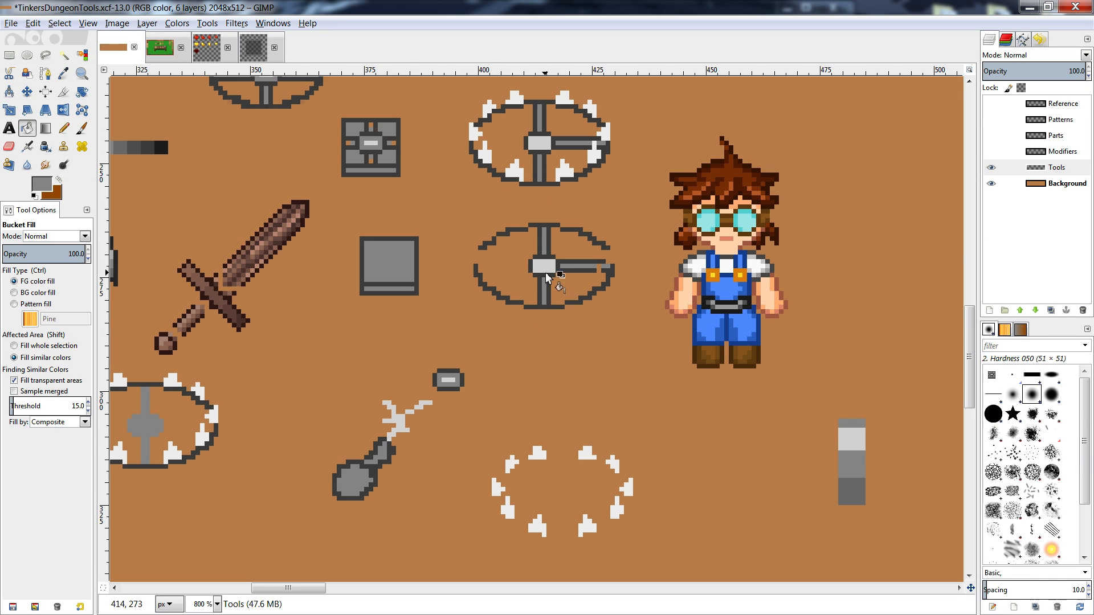
# - Copy the plain grey plate and anchor a duplicate in the empty area below the blob with the branching neck
pyautogui.press('r')
pyautogui.moveTo(427, 228); pyautogui.dragTo(332, 305)
pyautogui.hotkey('ctrl', 'c')
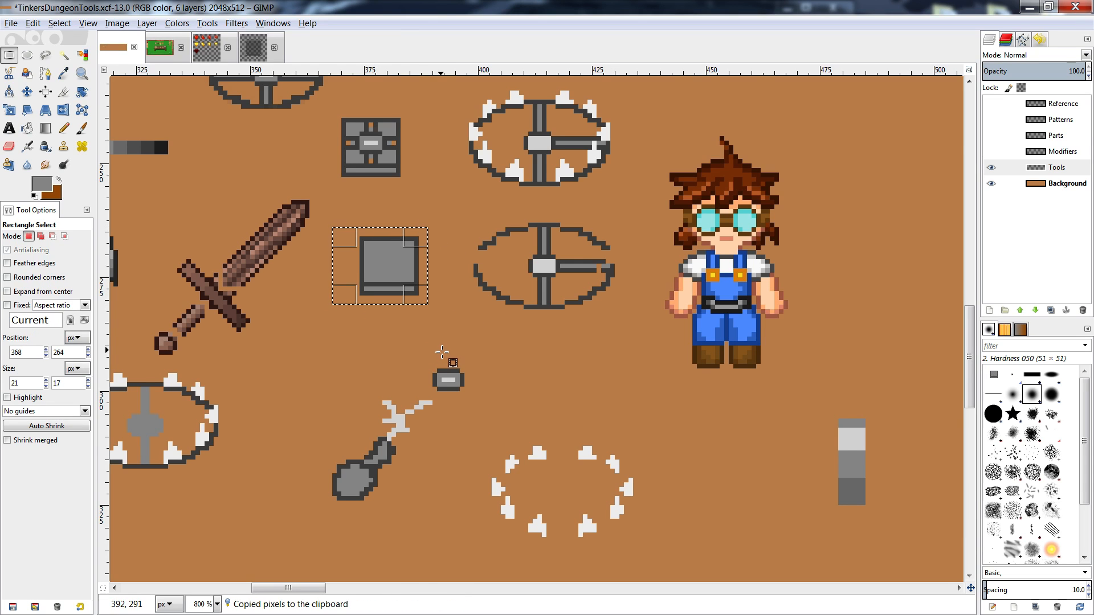
pyautogui.scroll(-5, 448, 357)
pyautogui.click(409, 482)
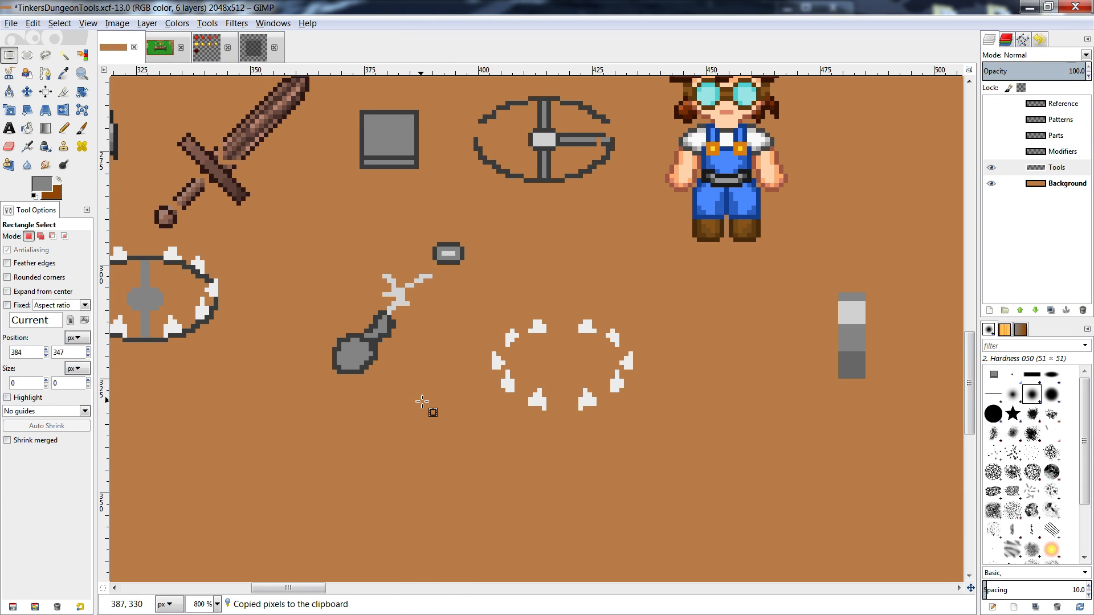
pyautogui.hotkey('ctrl', 'v')
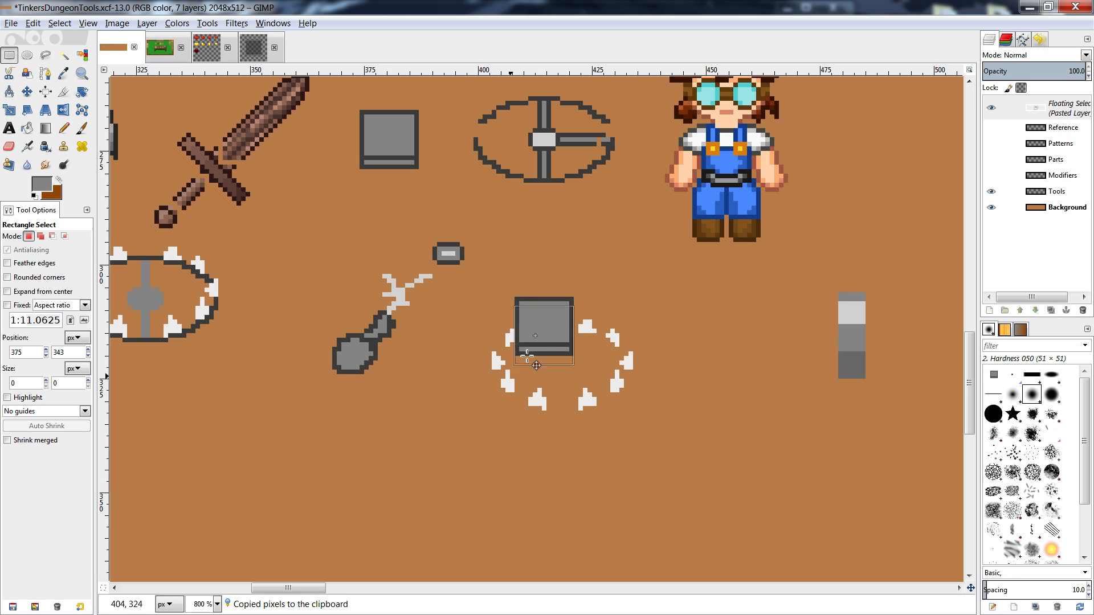
pyautogui.moveTo(541, 327)
pyautogui.mouseDown()
pyautogui.moveTo(375, 490)
pyautogui.moveTo(326, 472)
pyautogui.moveTo(348, 478)
pyautogui.moveTo(329, 492)
pyautogui.moveTo(378, 533)
pyautogui.moveTo(433, 481)
pyautogui.mouseUp()
pyautogui.hotkey('ctrl', 'h')
# - Pick the teeth's white and pencil jagged zigzag spikes all around the new plate
pyautogui.press('n')
pyautogui.keyDown('ctrl'); pyautogui.click(500, 363); pyautogui.keyUp('ctrl')
pyautogui.click(352, 517)
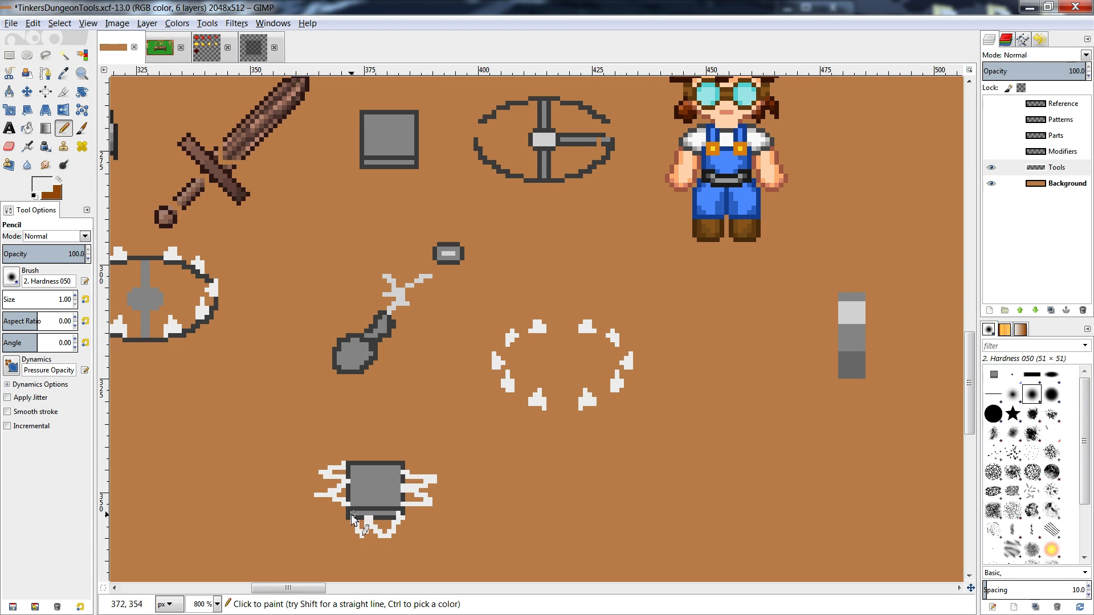
pyautogui.moveTo(351, 516); pyautogui.dragTo(325, 522)
pyautogui.moveTo(413, 525); pyautogui.dragTo(407, 506)
pyautogui.moveTo(346, 456)
pyautogui.mouseDown()
pyautogui.moveTo(367, 442)
pyautogui.moveTo(366, 458)
pyautogui.moveTo(383, 442)
pyautogui.moveTo(396, 459)
pyautogui.moveTo(421, 441)
pyautogui.moveTo(393, 466)
pyautogui.moveTo(357, 463)
pyautogui.moveTo(335, 435)
pyautogui.moveTo(349, 461)
pyautogui.mouseUp()
# - Copy the small hub onto the centre of the spiked plate and anchor it
pyautogui.press('r')
pyautogui.moveTo(470, 242); pyautogui.dragTo(379, 488)
pyautogui.hotkey('ctrl', 'c')
pyautogui.hotkey('ctrl', 'v')
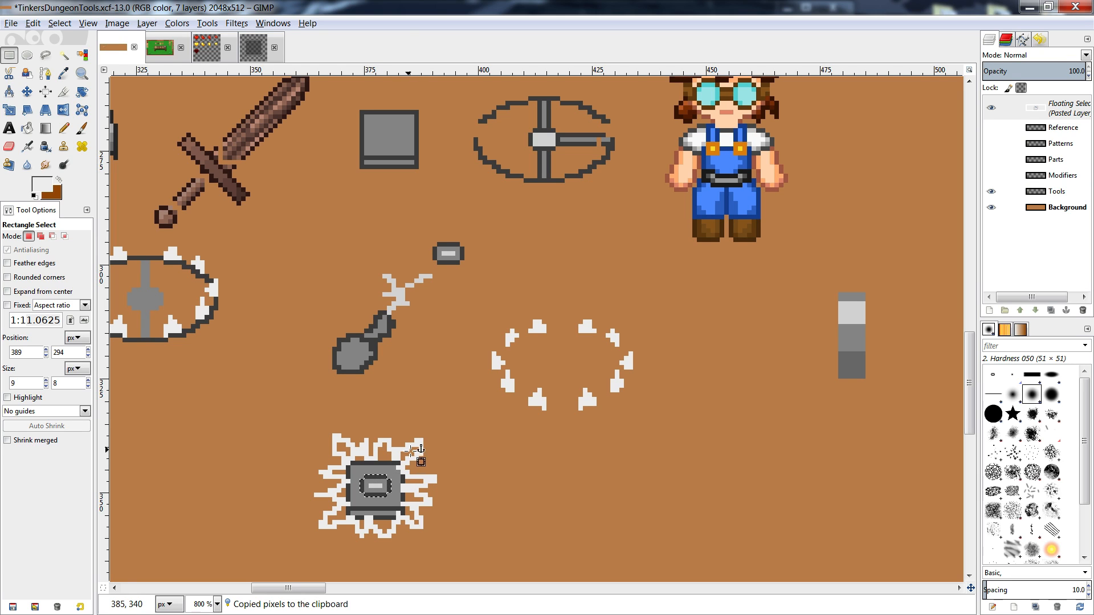
pyautogui.click(439, 435)
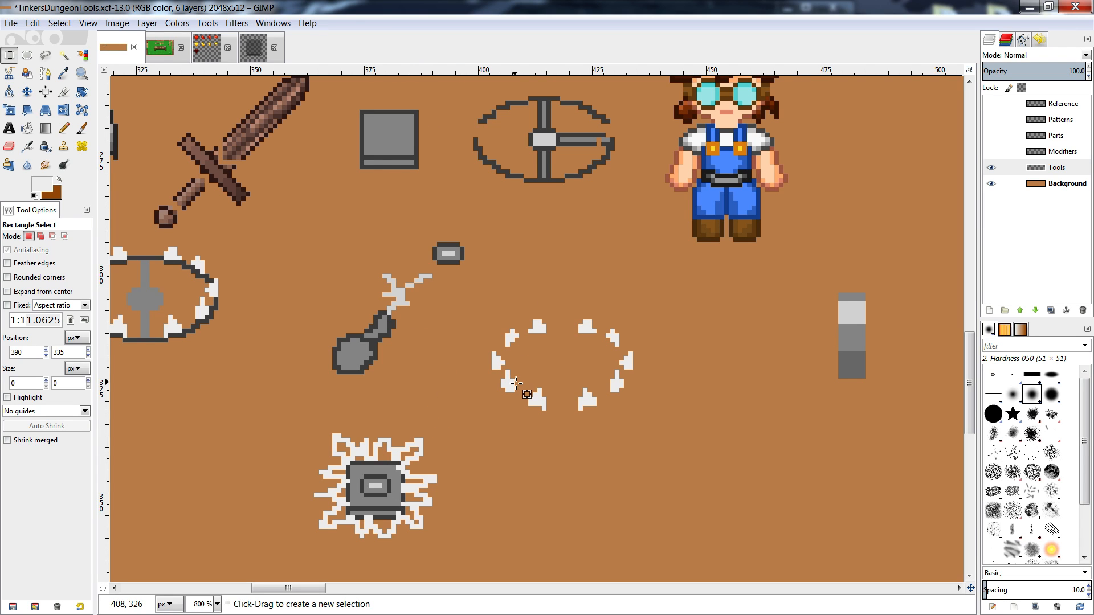
# - Cut the spiked plate and paste it below the toothed trap with the oval grey centre
pyautogui.click(454, 421)
pyautogui.moveTo(454, 422); pyautogui.dragTo(279, 567)
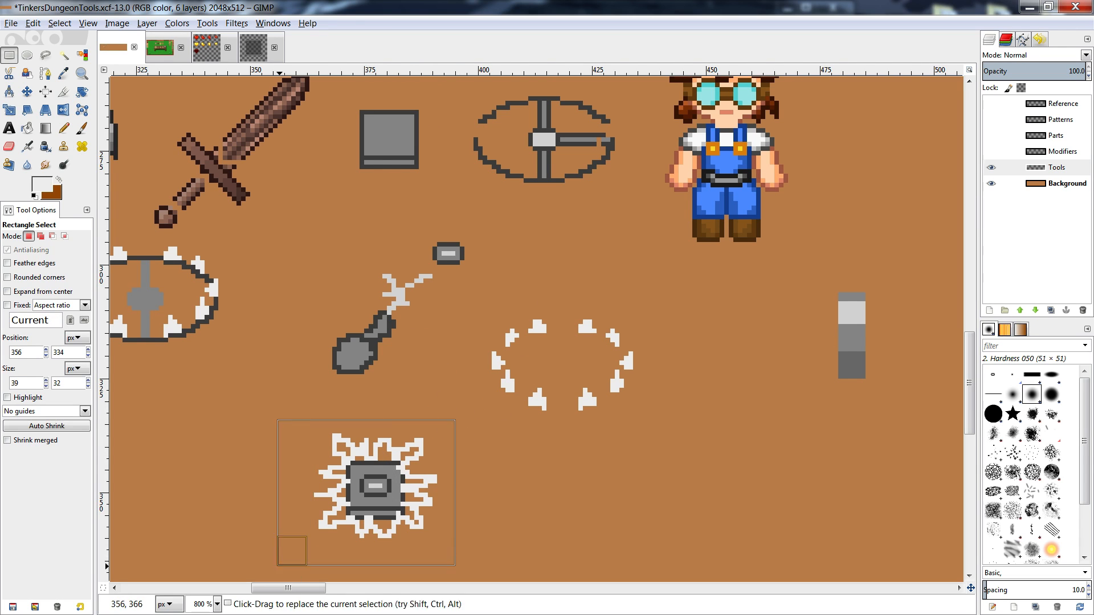
pyautogui.hotkey('ctrl', 'x')
pyautogui.hotkey('ctrl', 'v')
pyautogui.moveTo(377, 506); pyautogui.dragTo(184, 473)
pyautogui.click(308, 456)
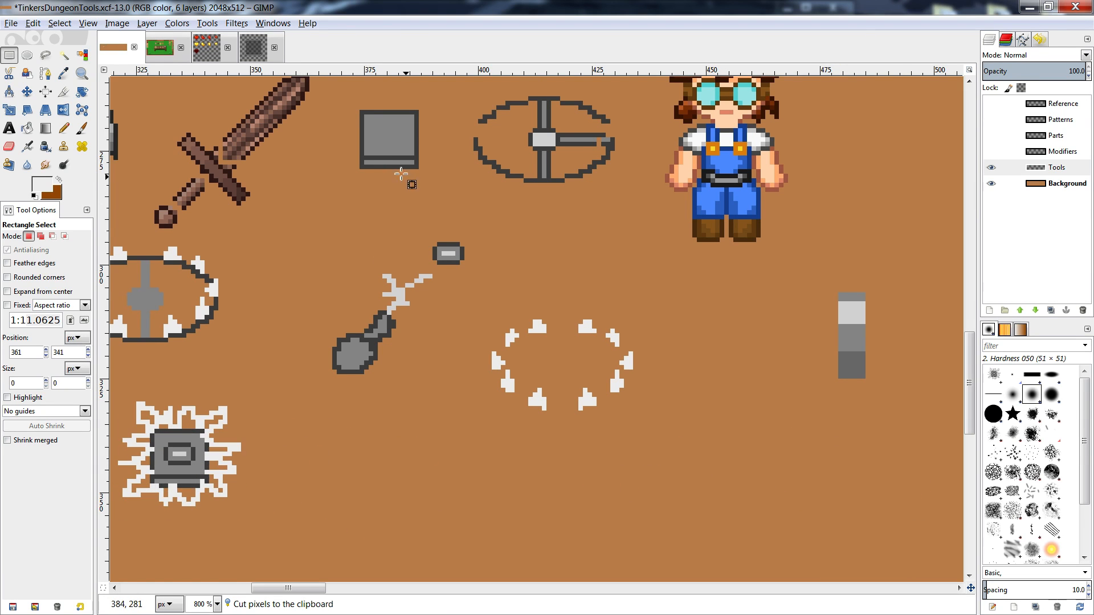
pyautogui.scroll(3, 413, 194)
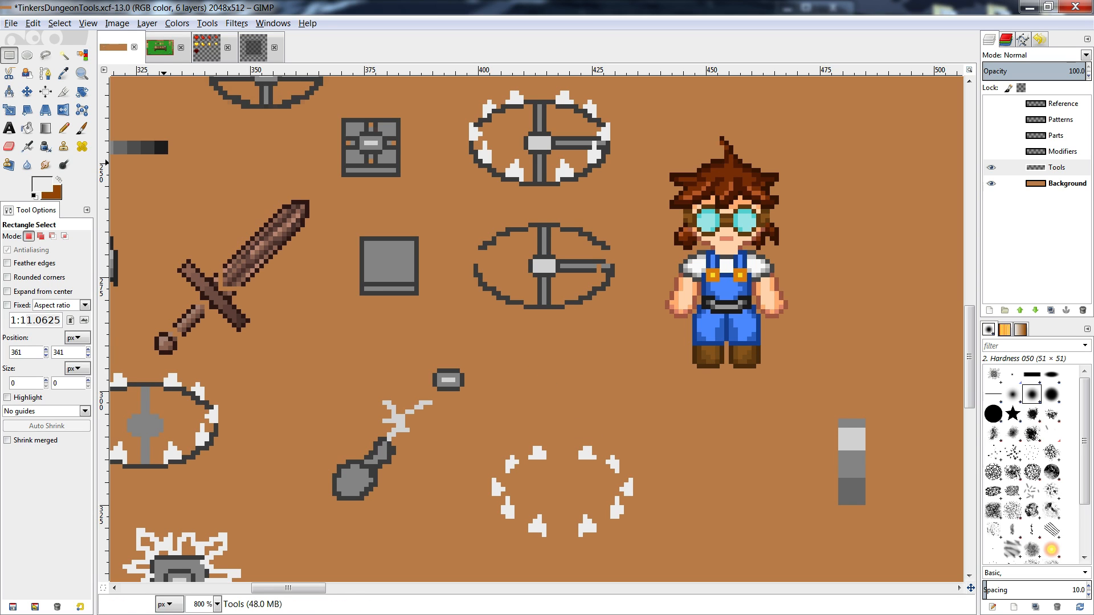
# - Switch to Unity, open the ToolCraft scene and run it with the statistics overlay hidden
pyautogui.hotkey('alt', 'Tab')
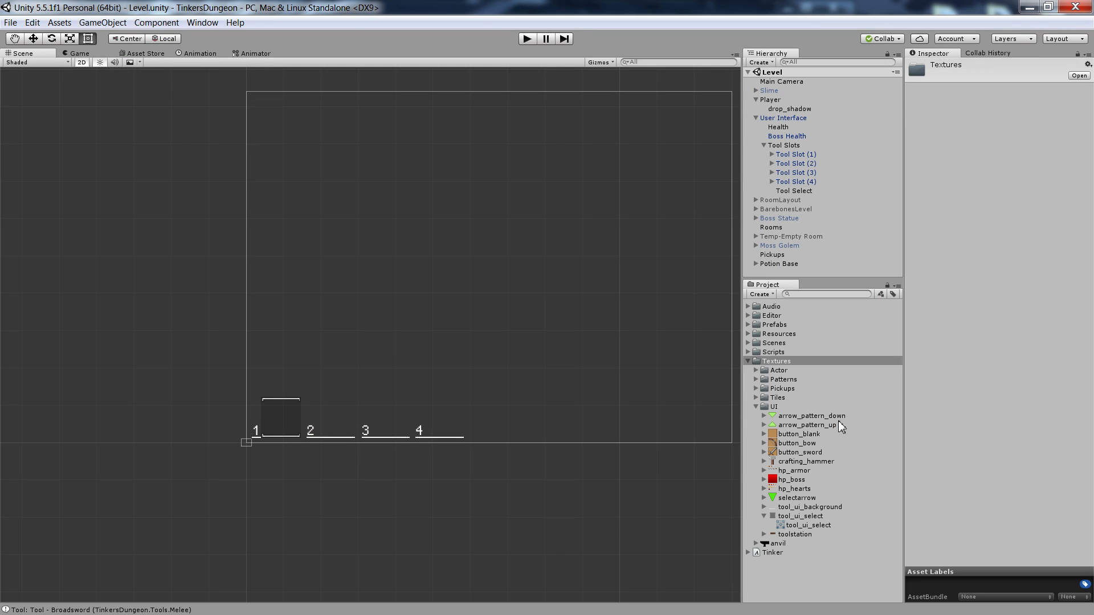
pyautogui.click(748, 352)
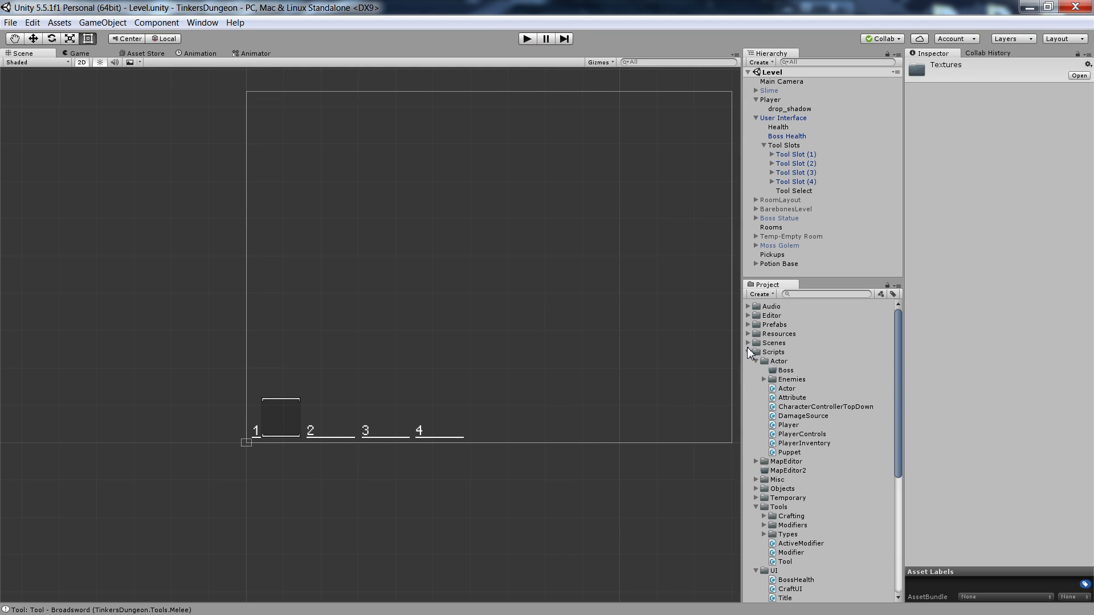
pyautogui.click(750, 353)
pyautogui.click(748, 343)
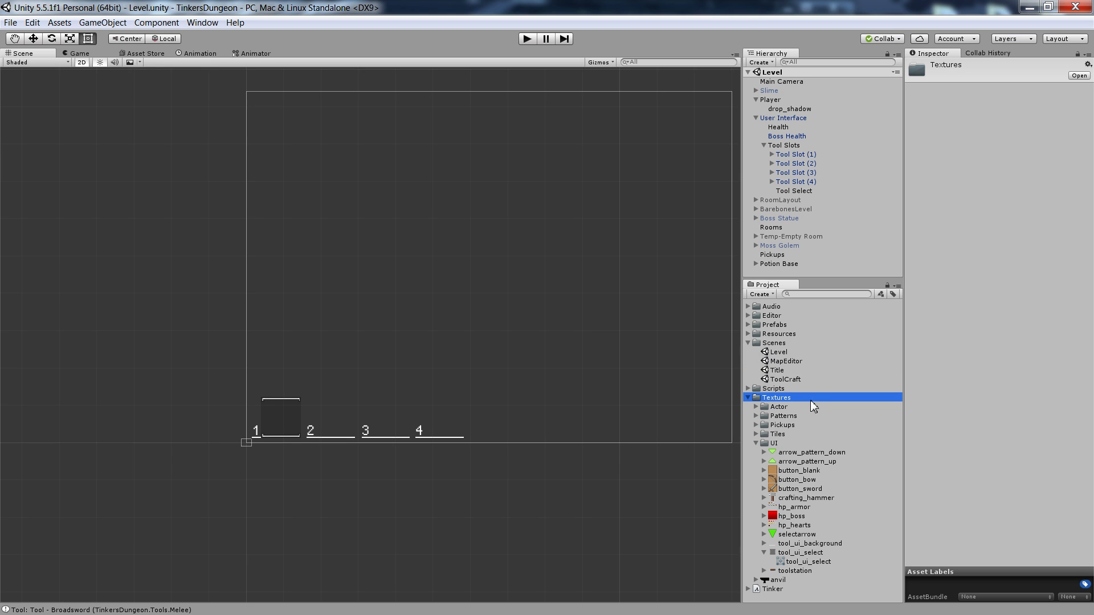
pyautogui.click(789, 380)
pyautogui.doubleClick(789, 380)
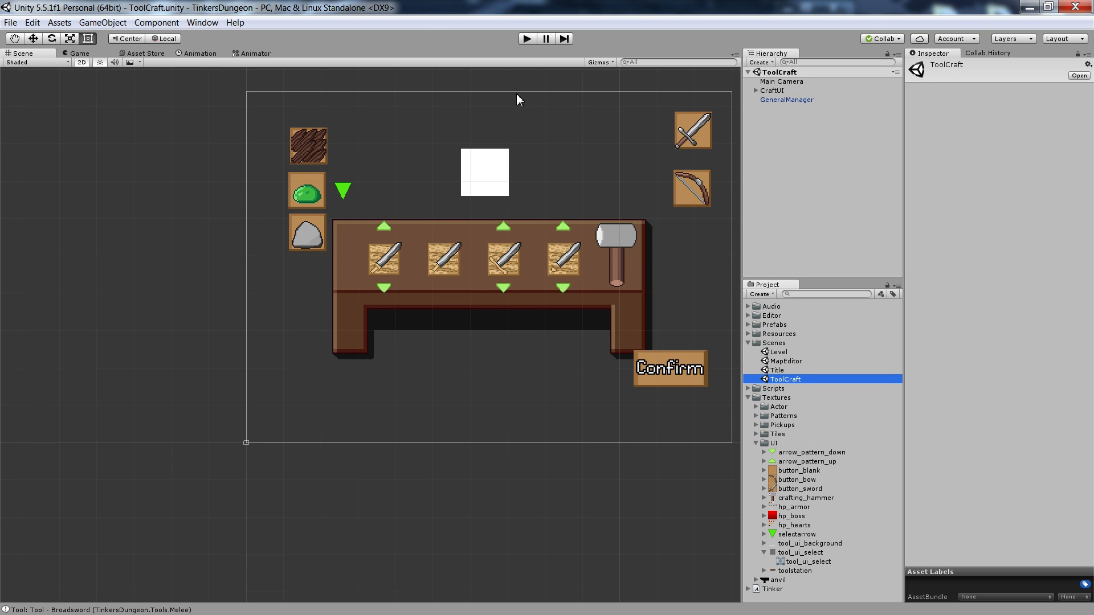
pyautogui.click(535, 40)
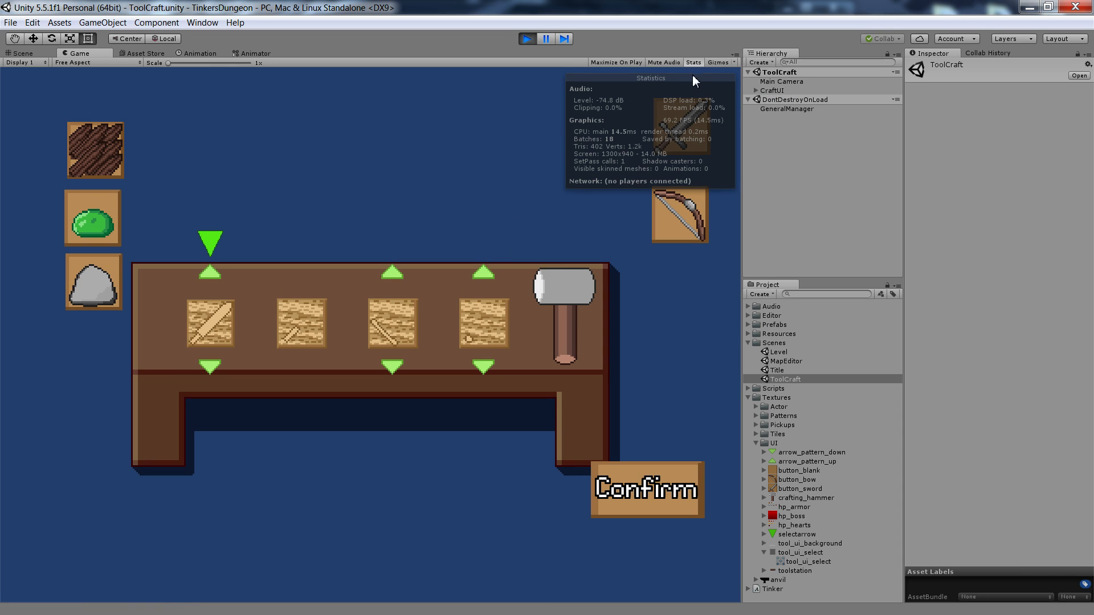
pyautogui.click(694, 64)
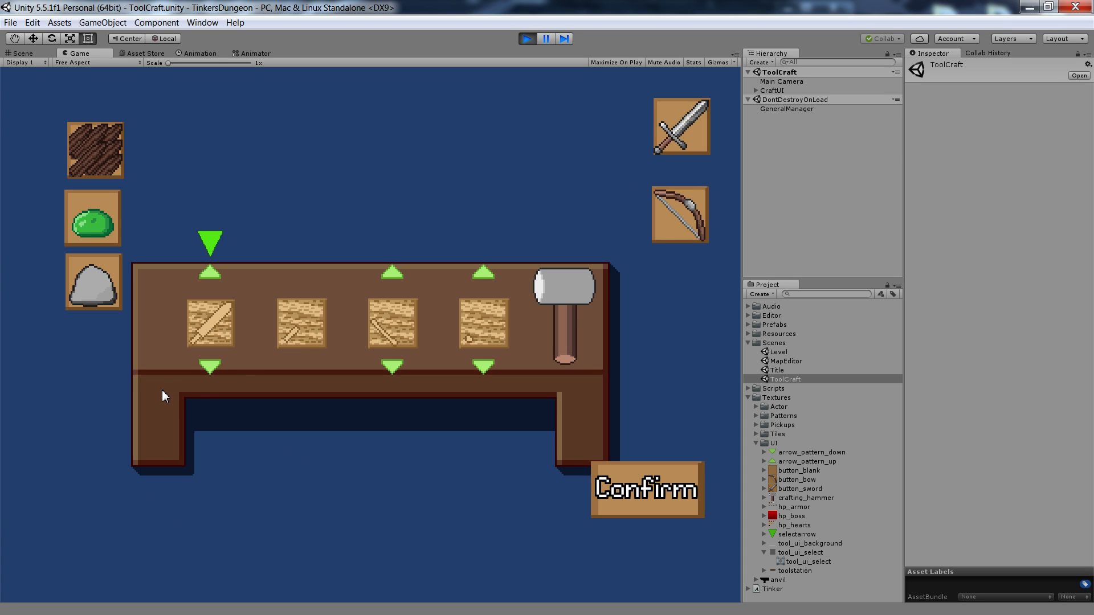
# - Craft a test sword with a stone blade, slime handle, wooden guard and slime pommel
pyautogui.click(107, 287)
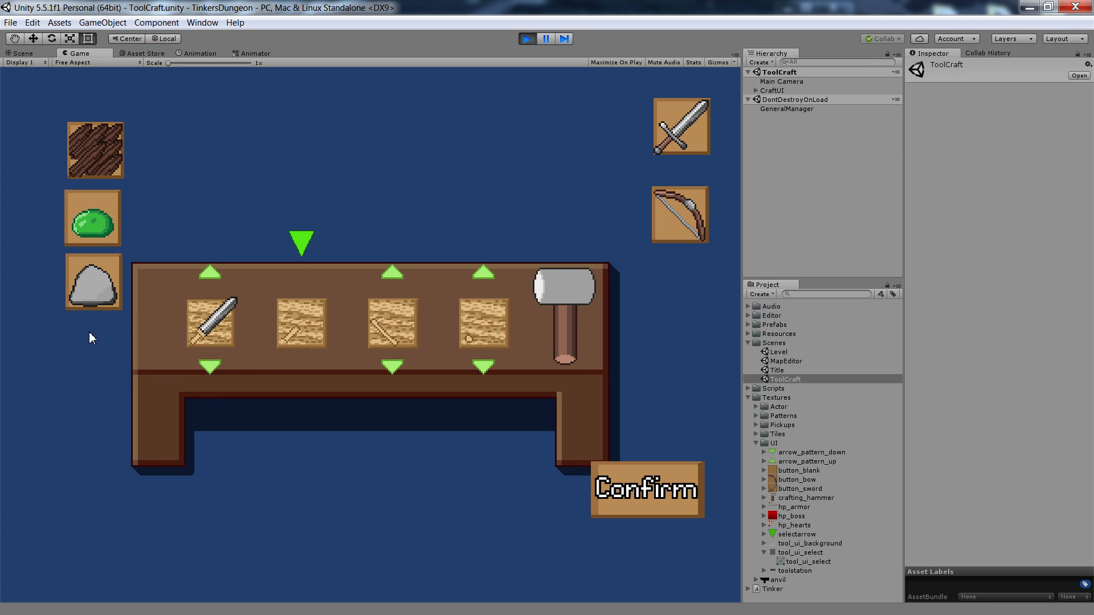
pyautogui.click(94, 234)
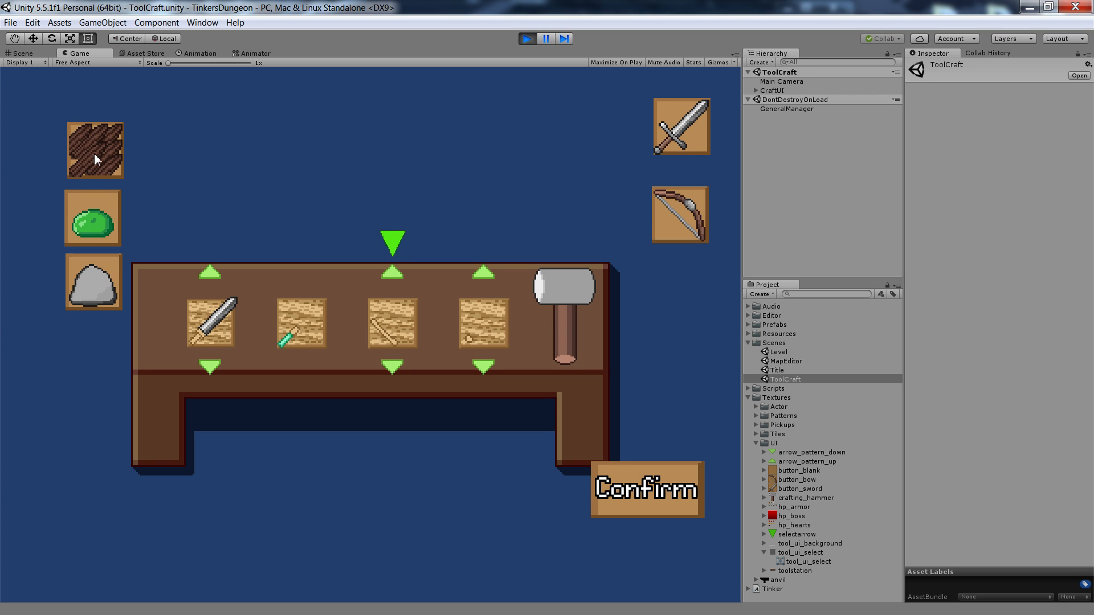
pyautogui.click(96, 160)
pyautogui.click(101, 242)
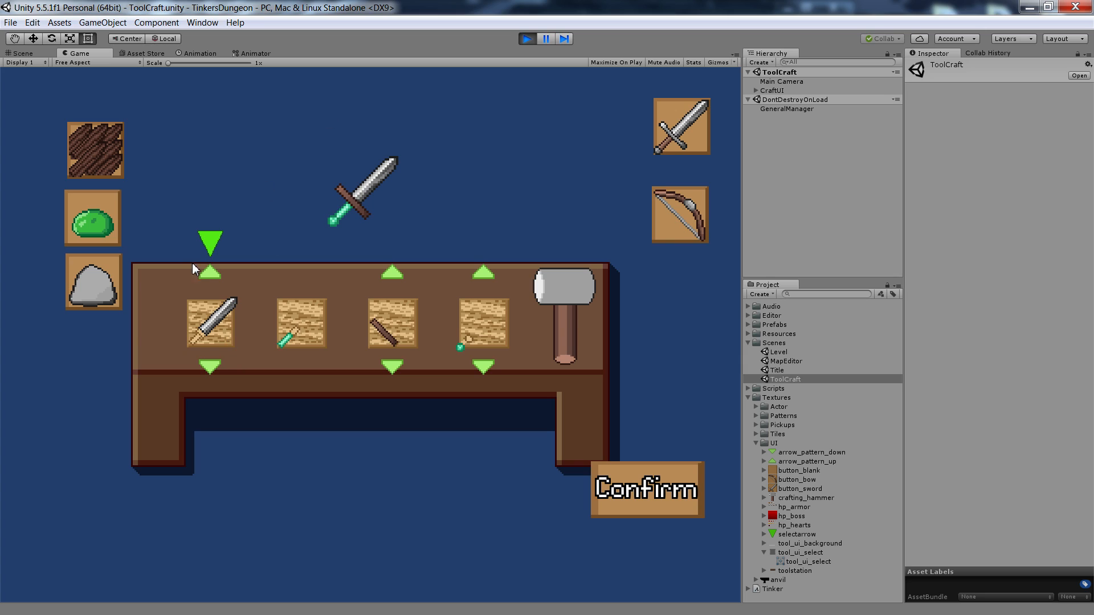
# - Remake the sword's blade in stone with the smaller pattern and switch the guard to its smaller pattern
pyautogui.click(209, 273)
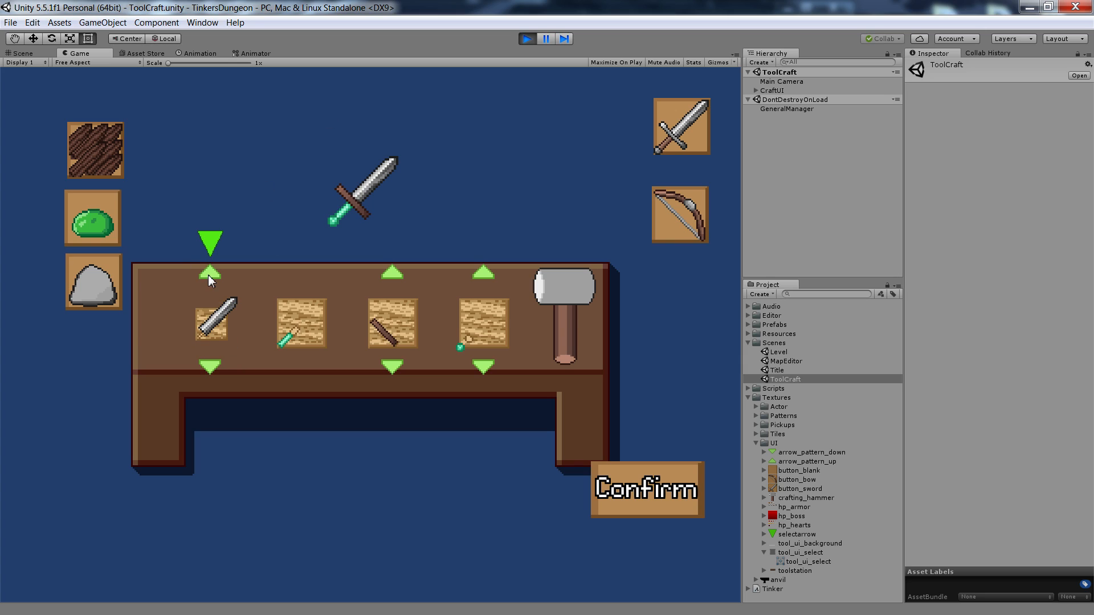
pyautogui.click(91, 281)
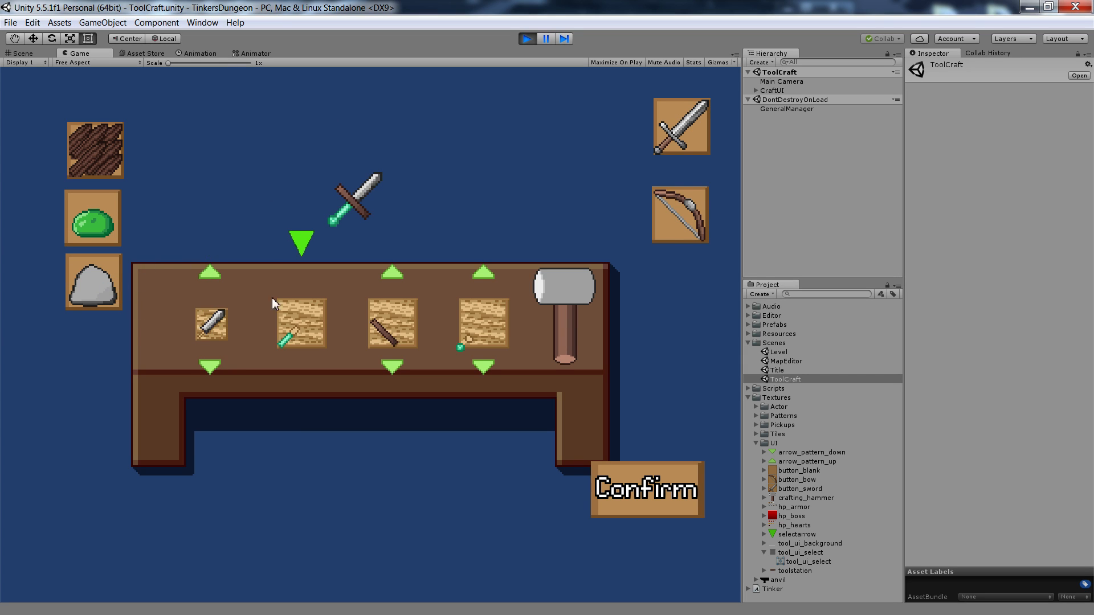
pyautogui.click(392, 273)
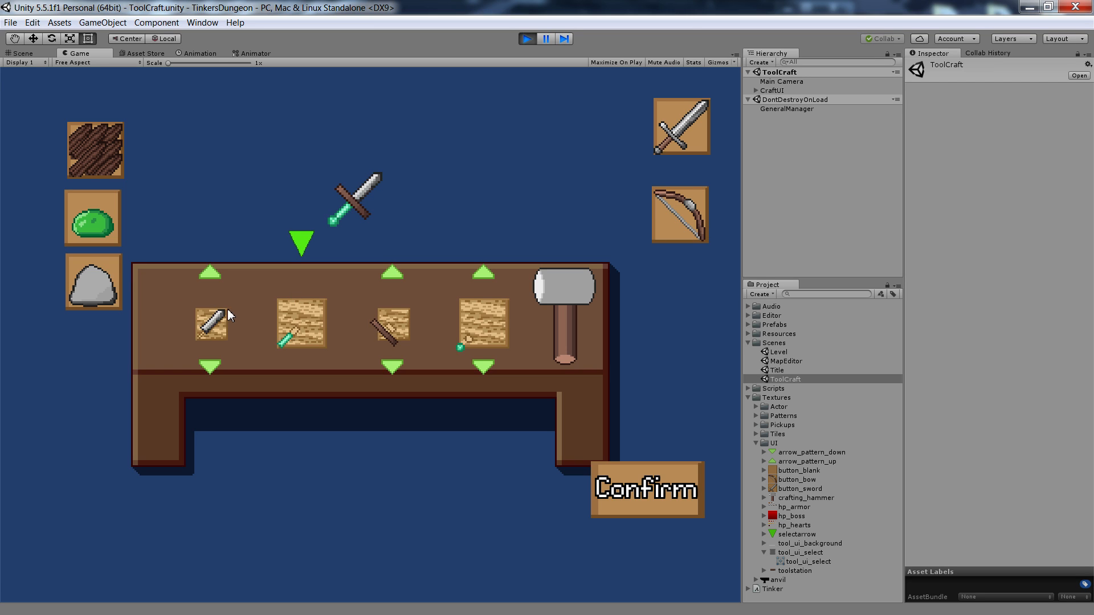
pyautogui.press('Left')
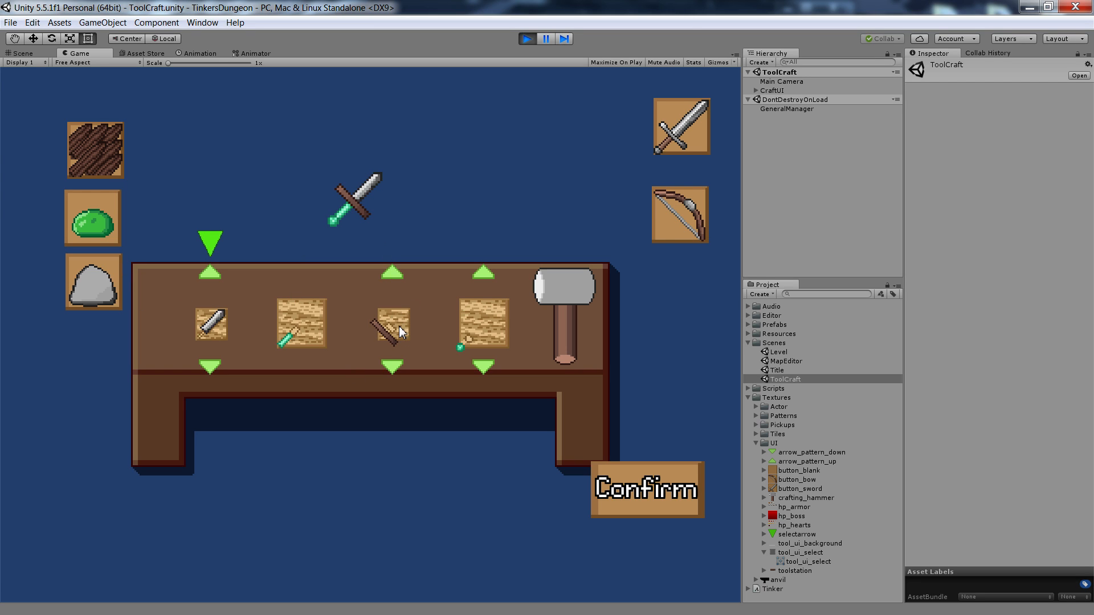
pyautogui.press('Right')
# - Remake the sword's handle, guard and pommel in stone, using the smaller pattern for the pommel
pyautogui.click(106, 279)
pyautogui.press('Right')
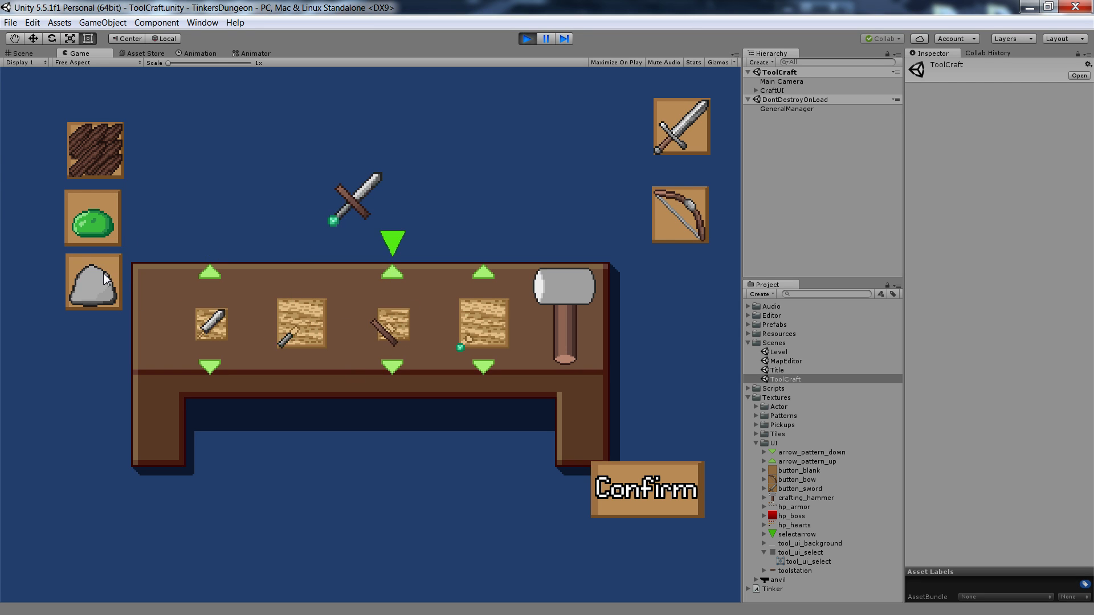
pyautogui.click(105, 279)
pyautogui.press('Right')
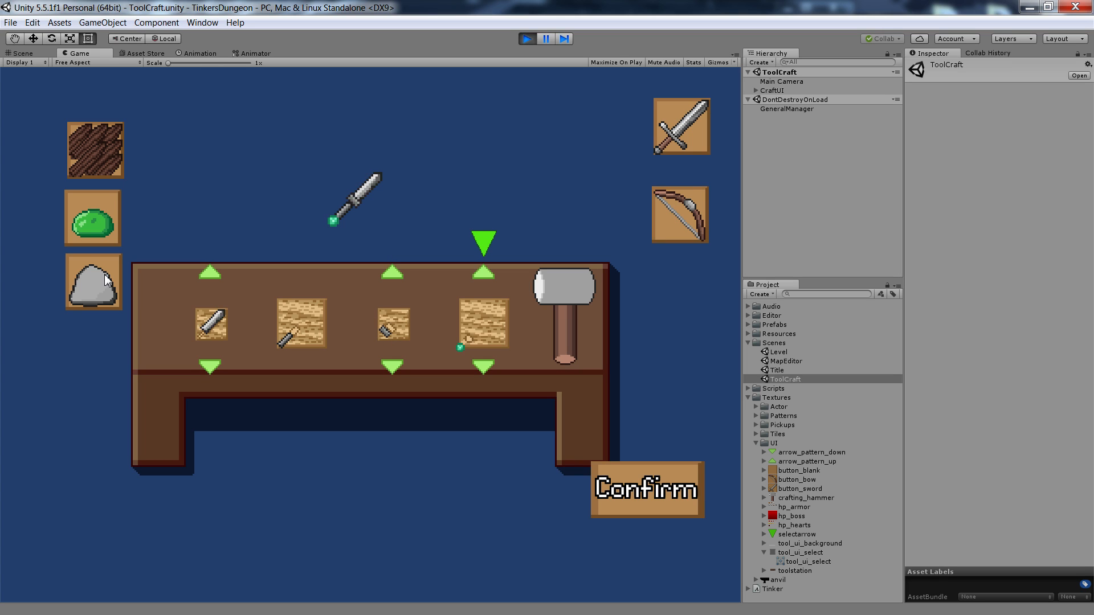
pyautogui.click(490, 275)
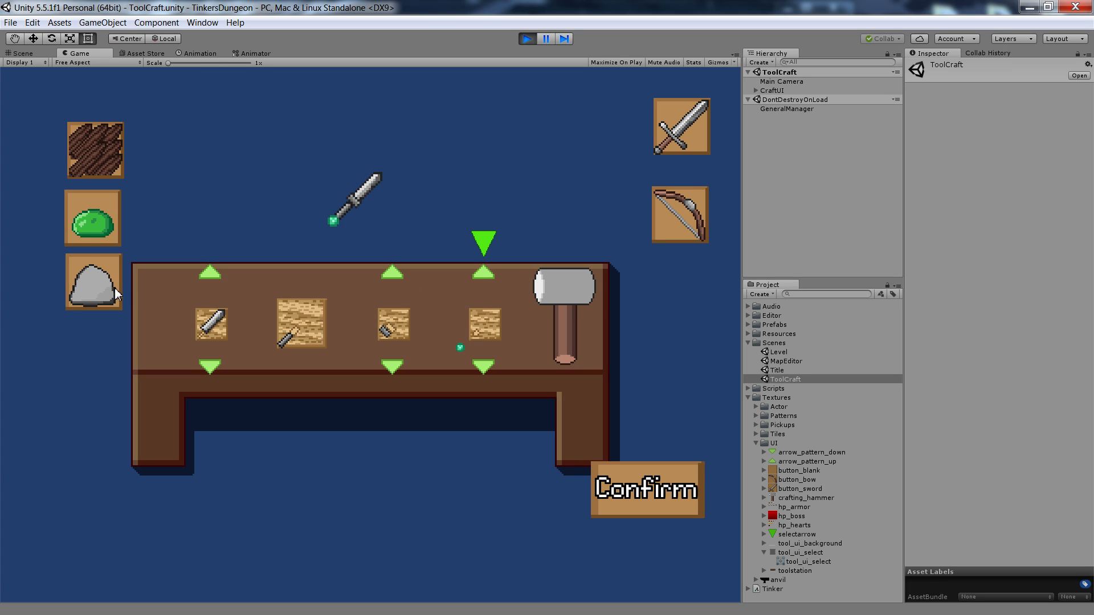
pyautogui.press('Right')
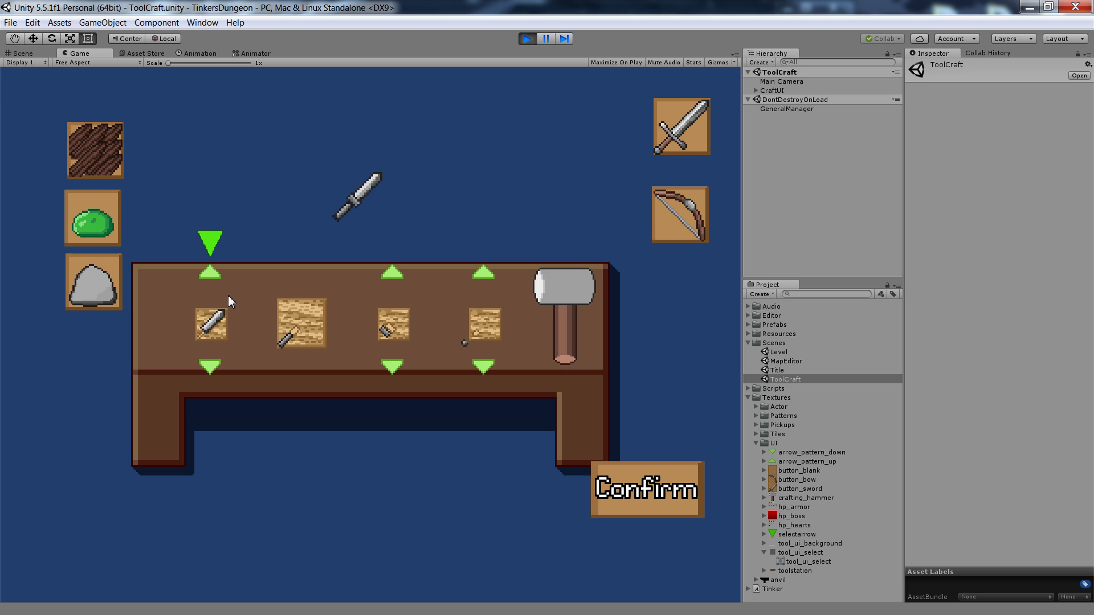
# - Switch the sword's blade to its large pattern and remake the blade in wood
pyautogui.click(211, 278)
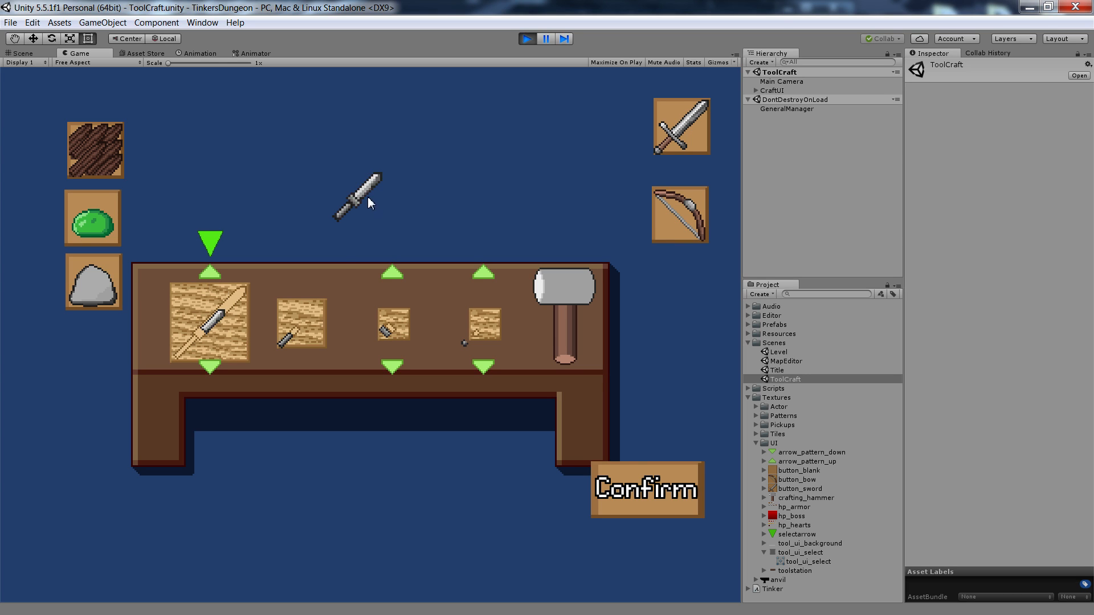
pyautogui.press('Up')
pyautogui.press('Right')
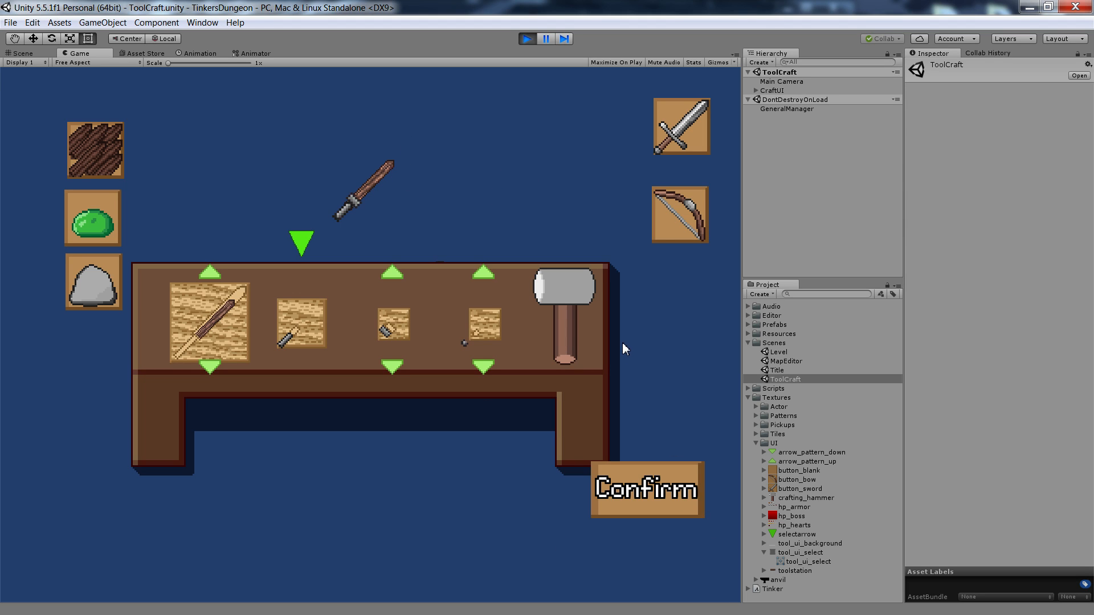
# - Confirm the crafted sword, walk the character around the level's skeleton and slimes, and stop the run
pyautogui.press('Return')
pyautogui.press('a')
pyautogui.press('w')
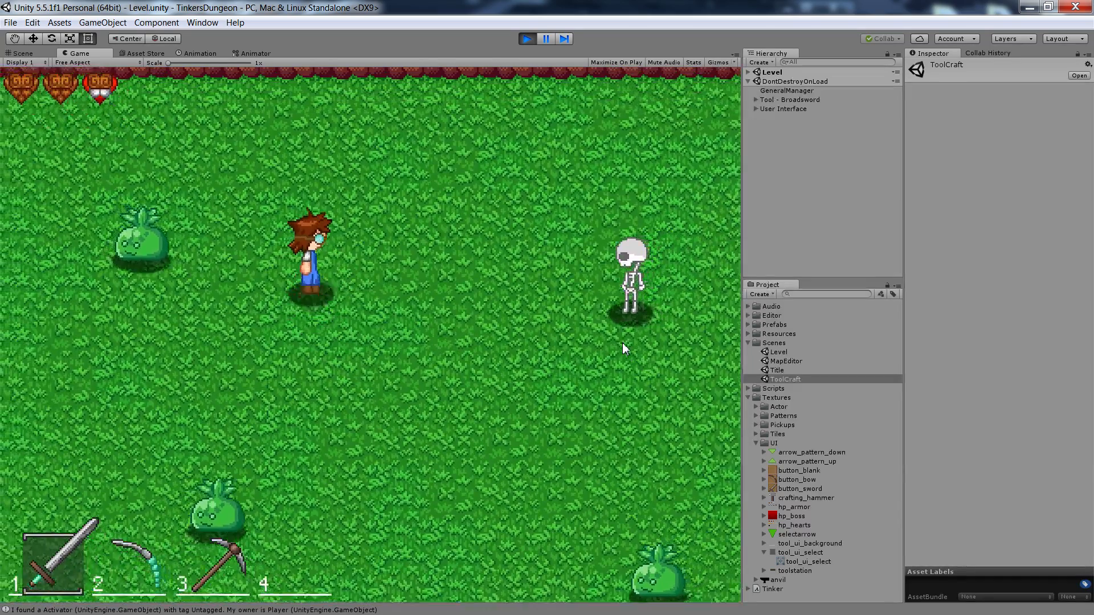
pyautogui.press('s')
pyautogui.press('a')
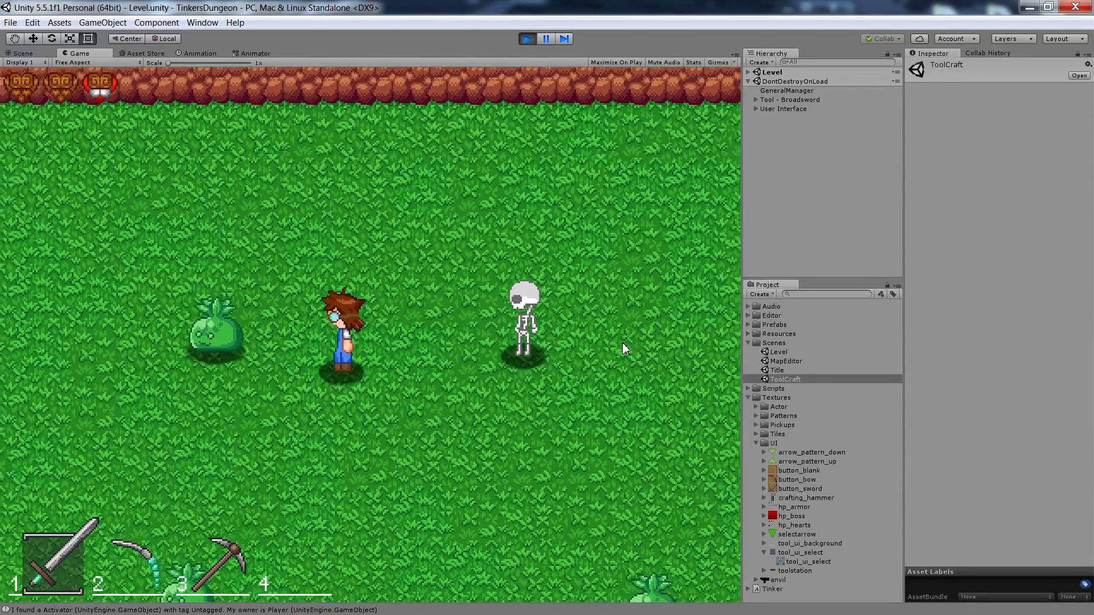
pyautogui.press('s')
pyautogui.press('d')
pyautogui.press('w')
pyautogui.press('a')
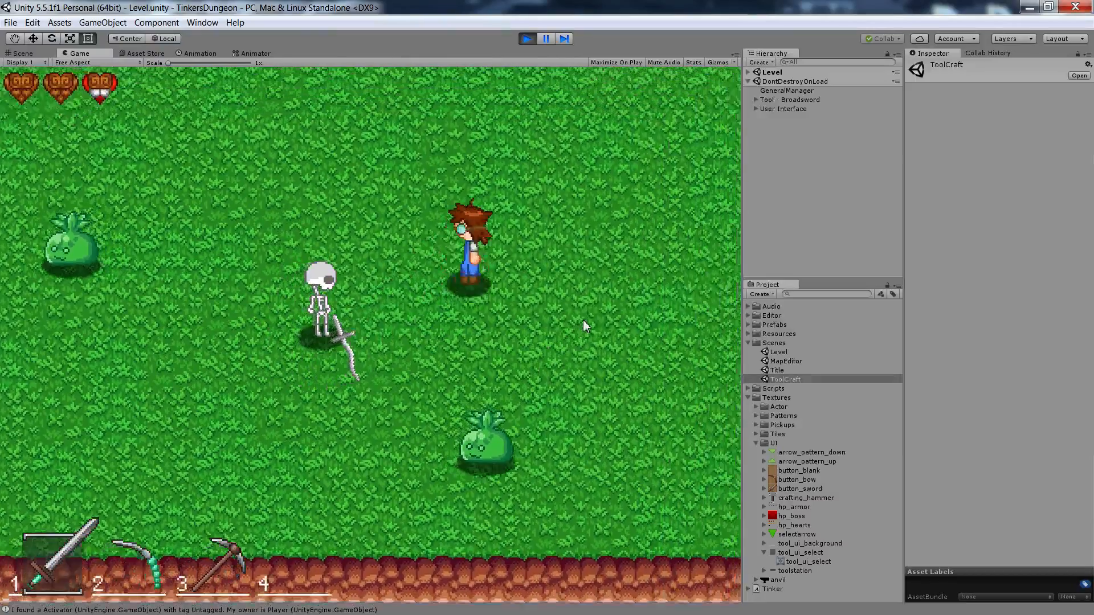
pyautogui.press('w')
pyautogui.press('s')
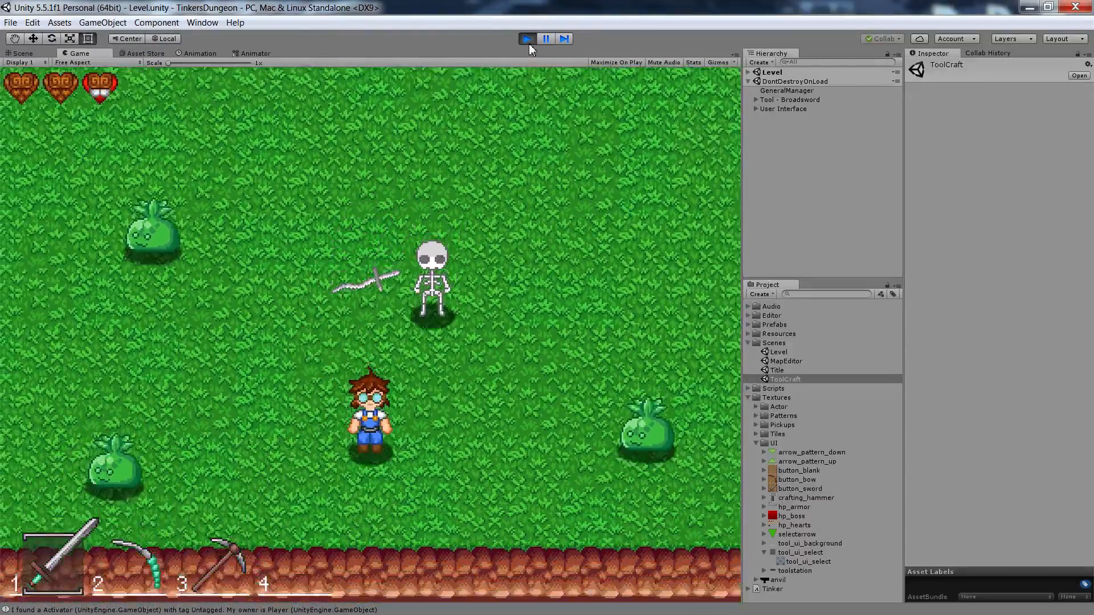
pyautogui.click(527, 40)
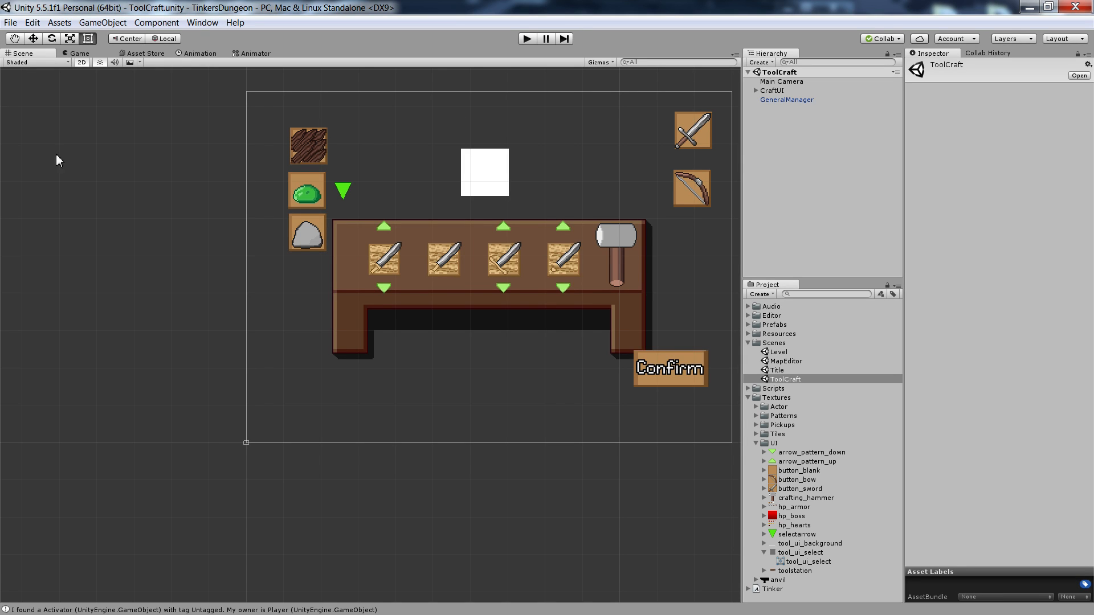
# - Switch to GIMP and move the loose trap parts and teeth ring slightly up and to the right as one block
pyautogui.hotkey('alt', 'Tab')
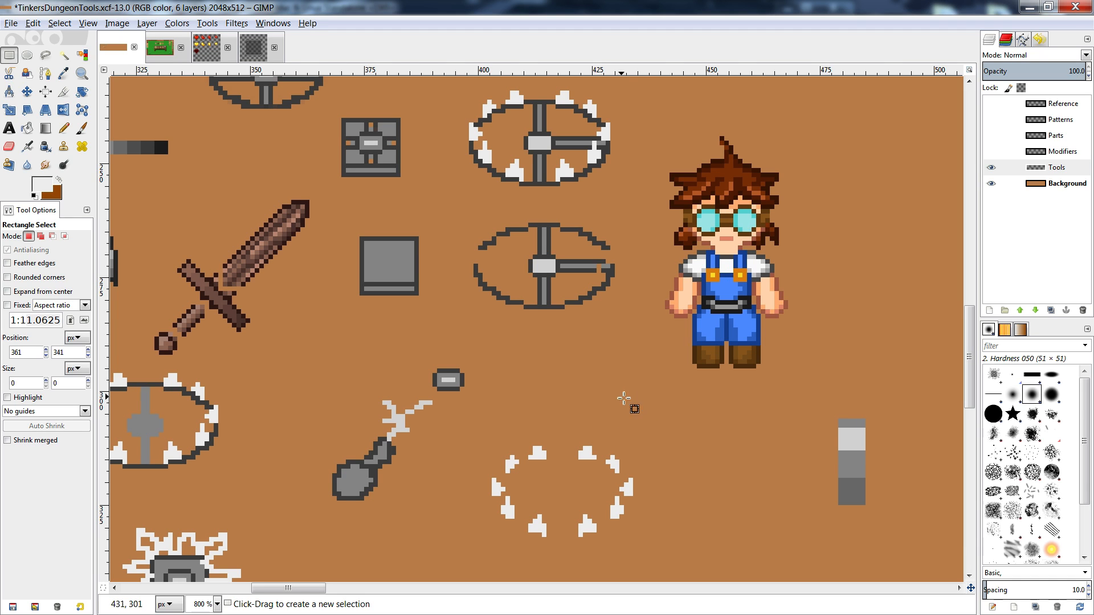
pyautogui.moveTo(661, 342); pyautogui.dragTo(301, 575)
pyautogui.hotkey('ctrl', 'x')
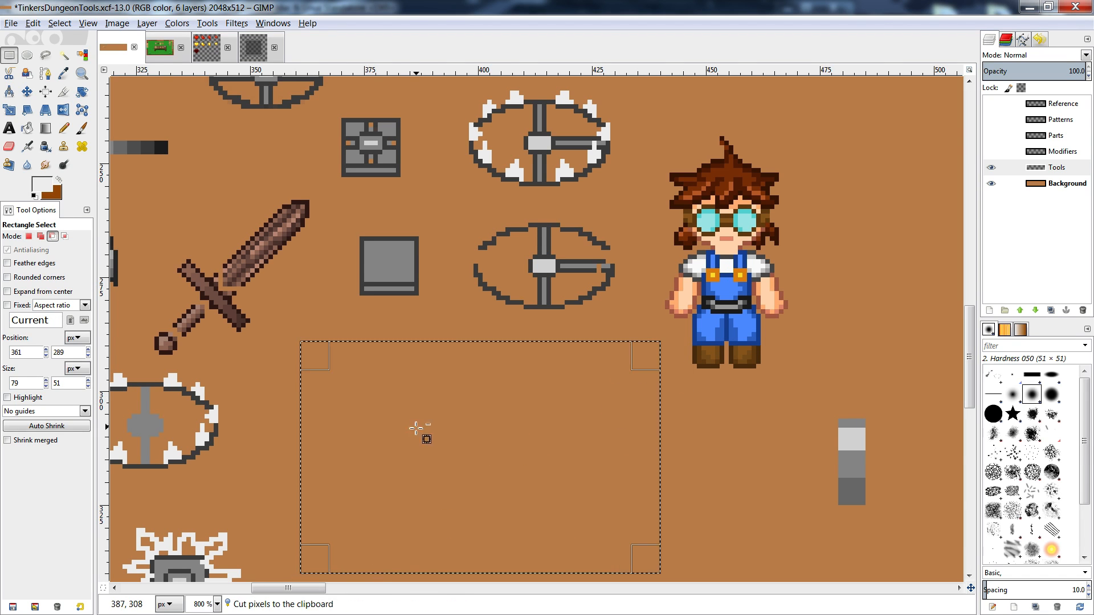
pyautogui.hotkey('ctrl', 'v')
pyautogui.moveTo(375, 477); pyautogui.dragTo(384, 450)
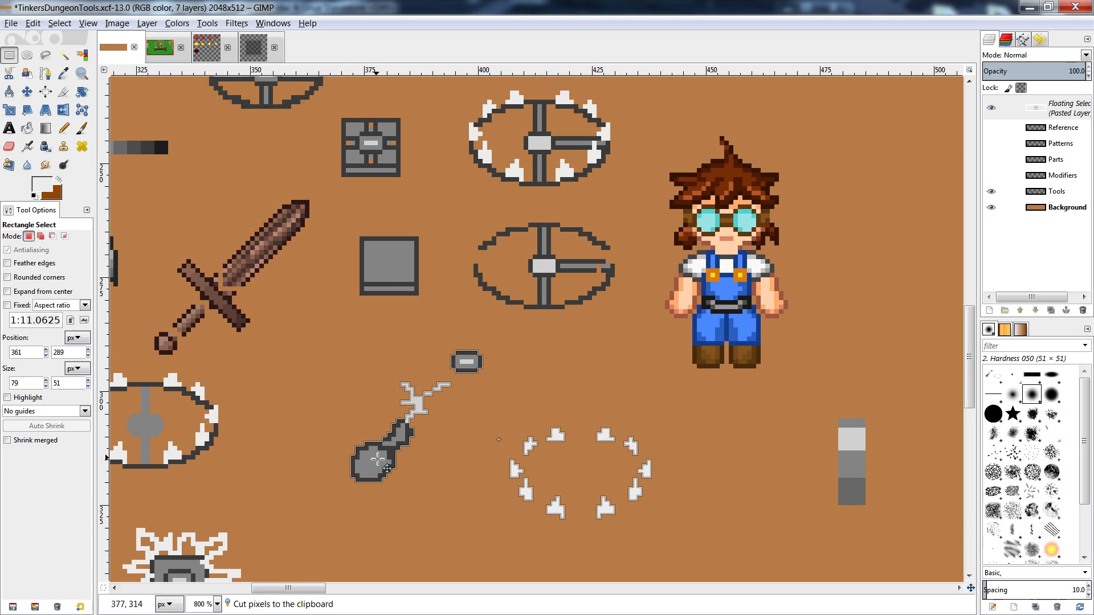
pyautogui.click(562, 316)
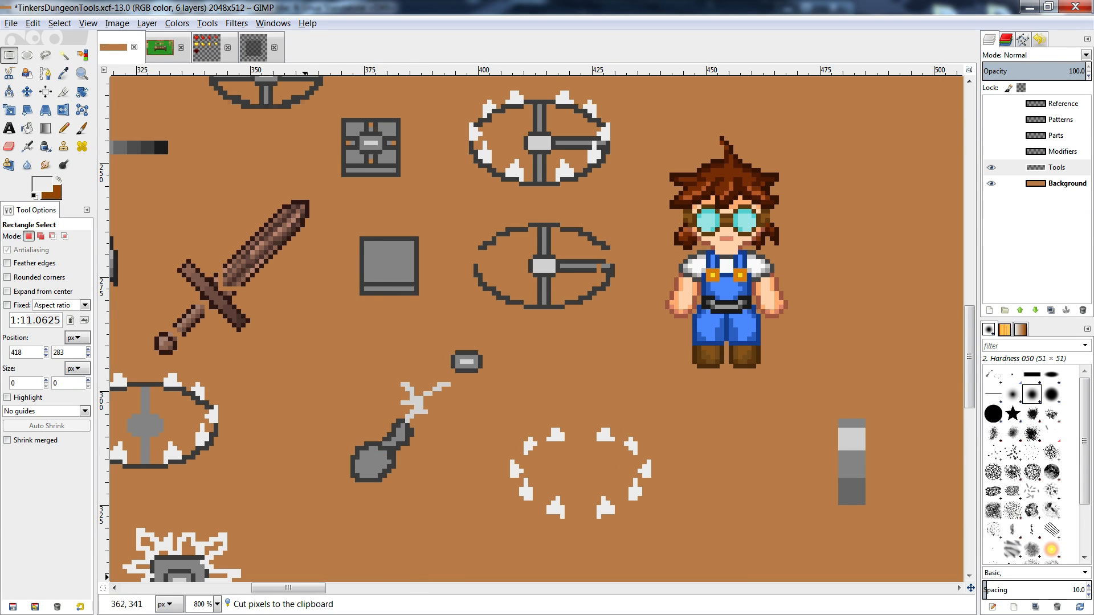
# - Delete the separated wooden sword pieces together with the old toothed trap below them
pyautogui.moveTo(288, 587)
pyautogui.mouseDown()
pyautogui.moveTo(250, 588)
pyautogui.moveTo(269, 588)
pyautogui.mouseUp()
pyautogui.moveTo(450, 365); pyautogui.dragTo(220, 489)
pyautogui.moveTo(541, 183); pyautogui.dragTo(364, 402)
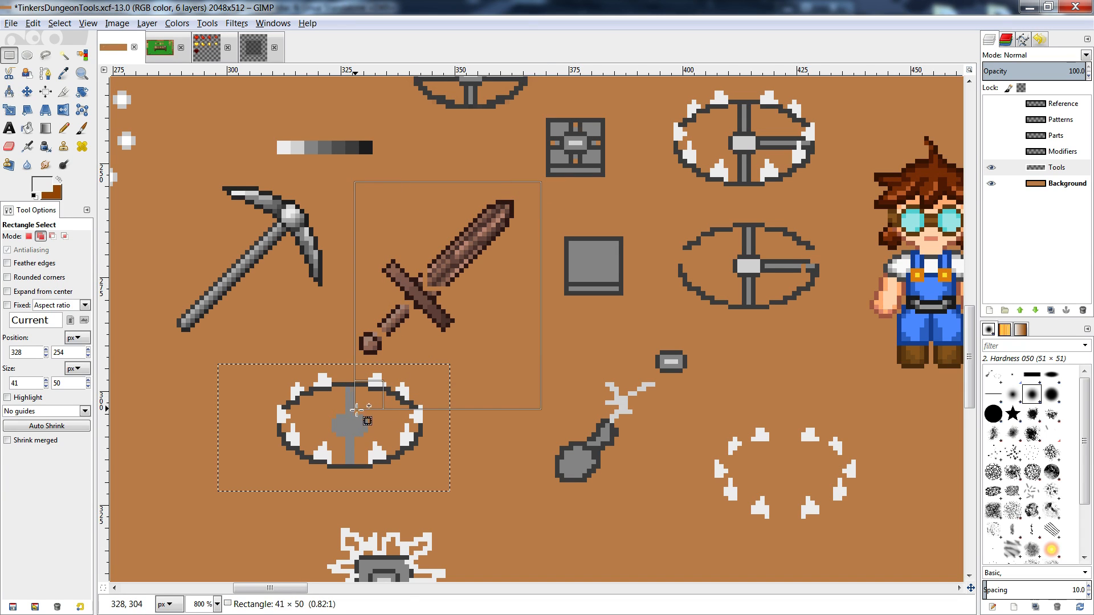
pyautogui.press('Delete')
pyautogui.click(583, 372)
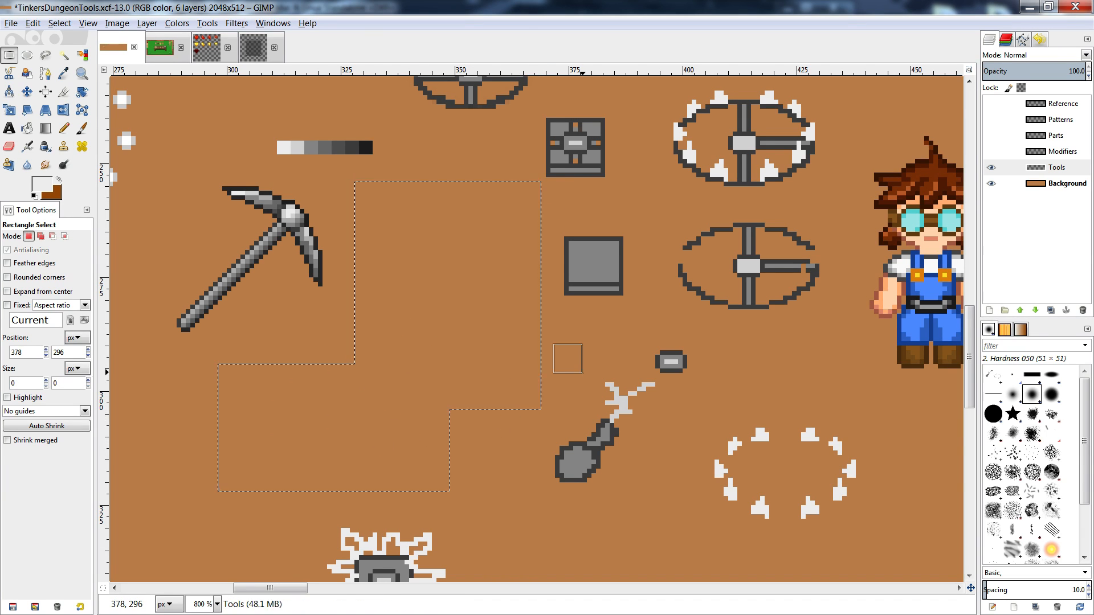
# - Move the spiky square trap sprite up beside the round four-spoke trap, above the square plate
pyautogui.scroll(-3, 582, 372)
pyautogui.moveTo(510, 379); pyautogui.dragTo(264, 552)
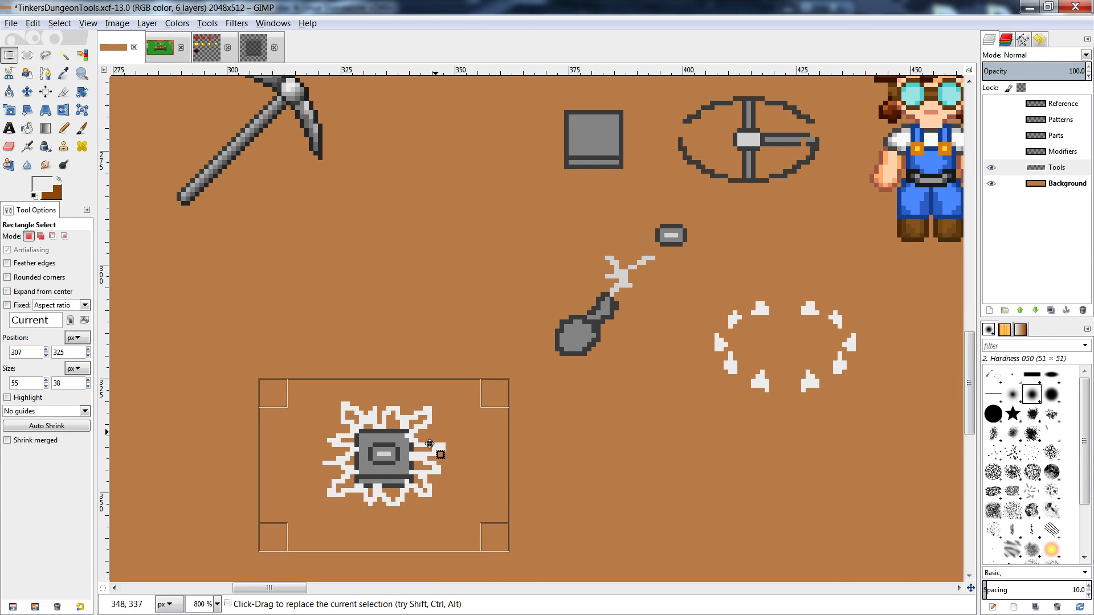
pyautogui.hotkey('ctrl', 'x')
pyautogui.scroll(6, 551, 378)
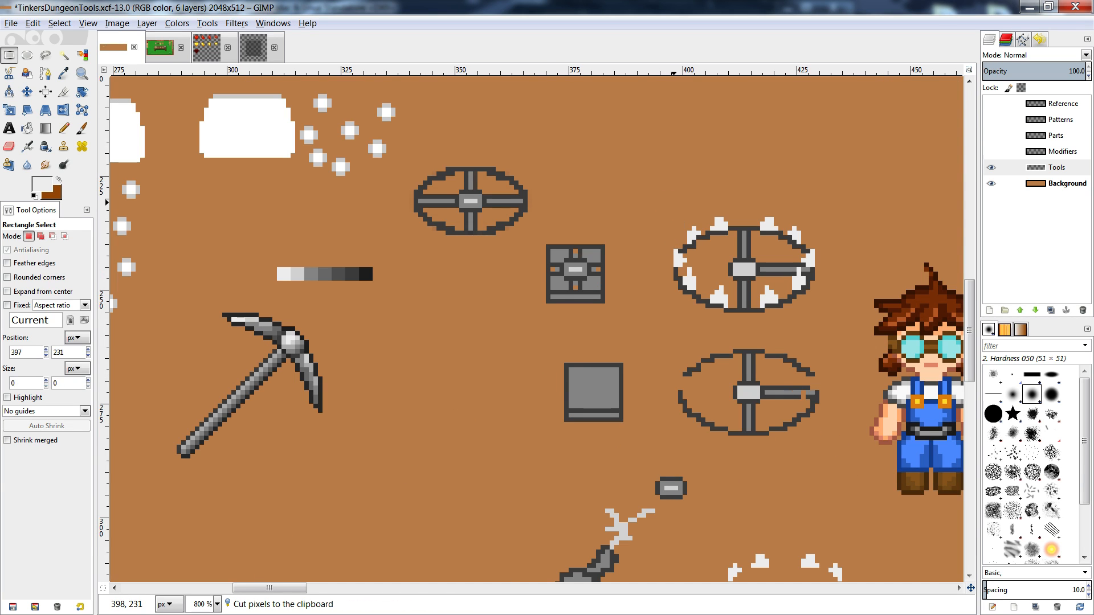
pyautogui.hotkey('ctrl', 'v')
pyautogui.moveTo(519, 326); pyautogui.dragTo(588, 171)
pyautogui.click(518, 283)
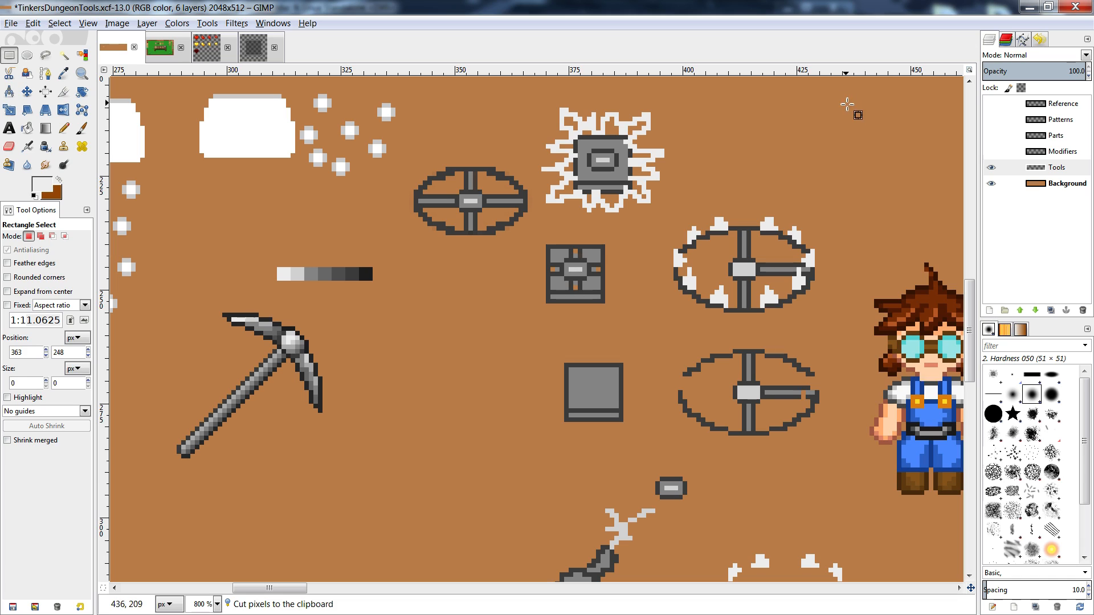
# - Move all the trap sprites and loose trap parts together to the empty area right of the character
pyautogui.moveTo(847, 104); pyautogui.dragTo(409, 440)
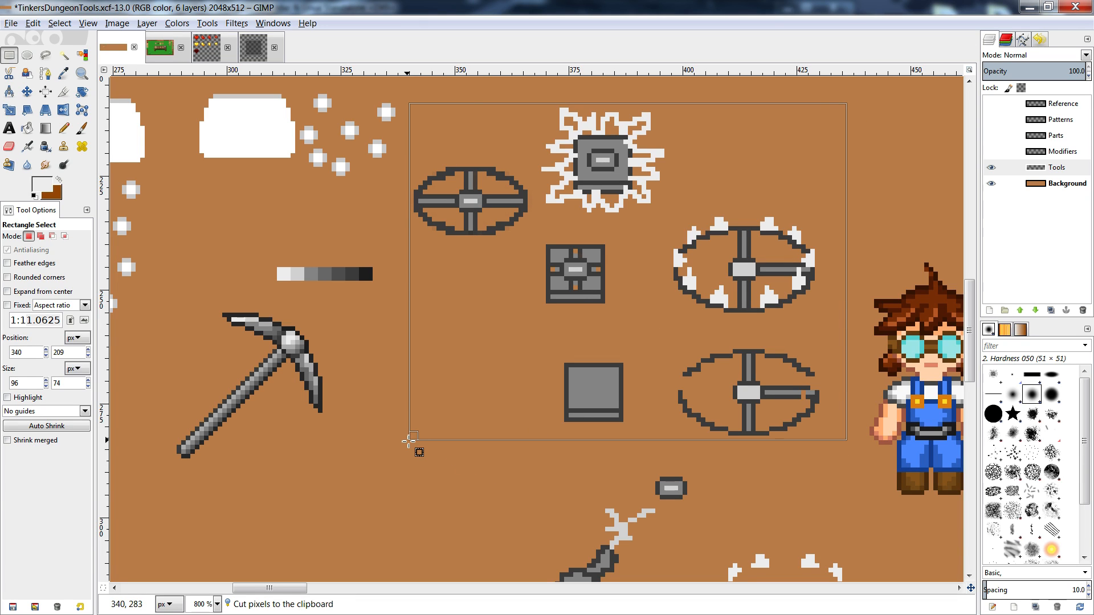
pyautogui.scroll(-3, 632, 493)
pyautogui.moveTo(883, 346); pyautogui.dragTo(504, 560)
pyautogui.scroll(3, 593, 481)
pyautogui.hotkey('ctrl', 'x')
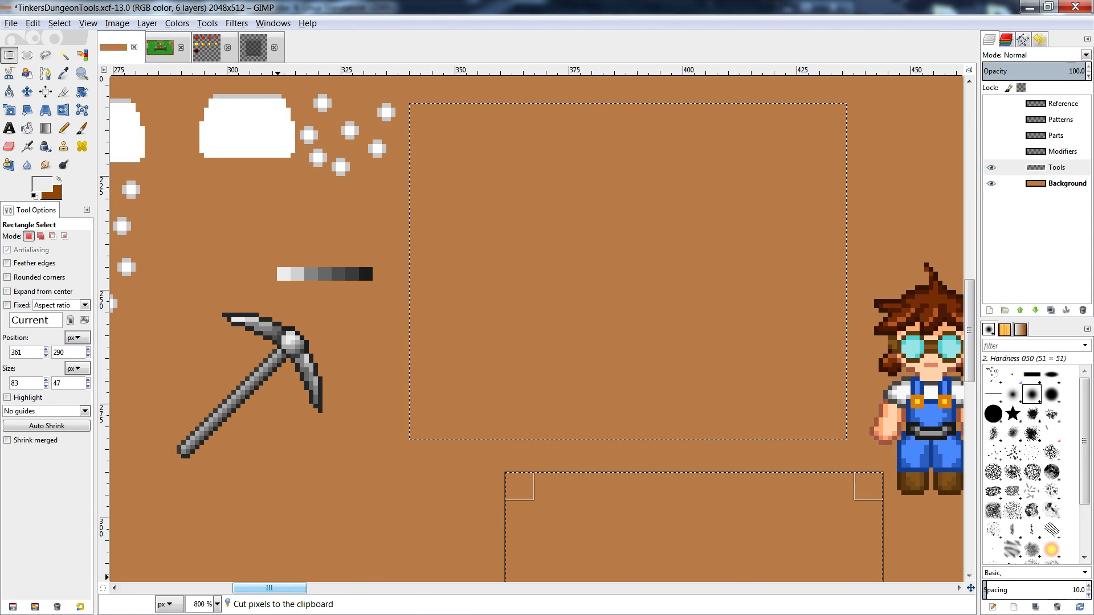
pyautogui.moveTo(263, 588); pyautogui.dragTo(325, 589)
pyautogui.hotkey('ctrl', 'v')
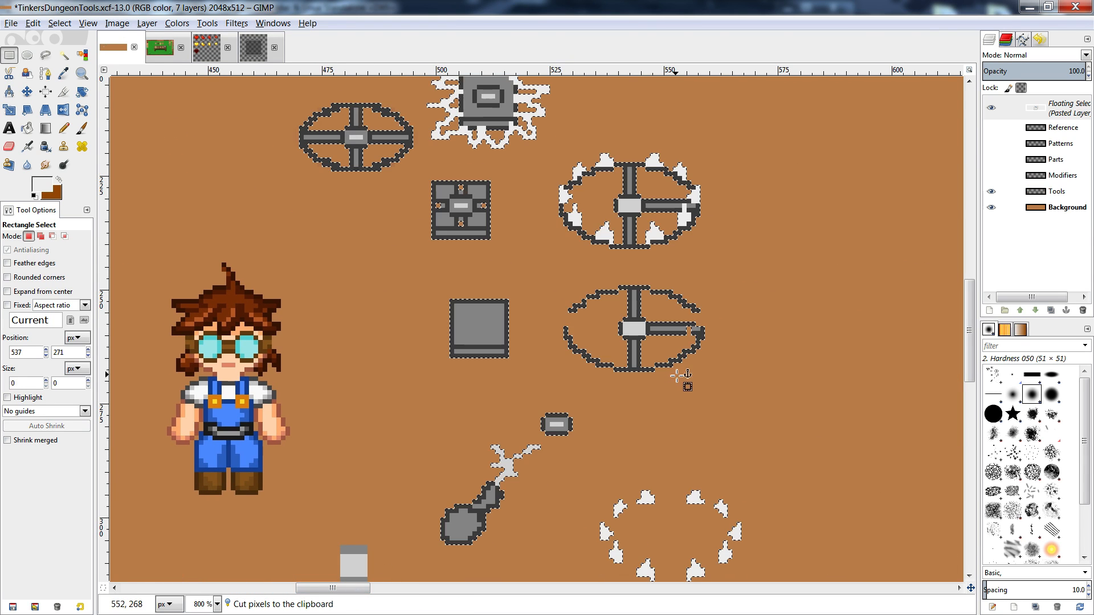
pyautogui.moveTo(501, 341); pyautogui.dragTo(620, 392)
pyautogui.click(429, 385)
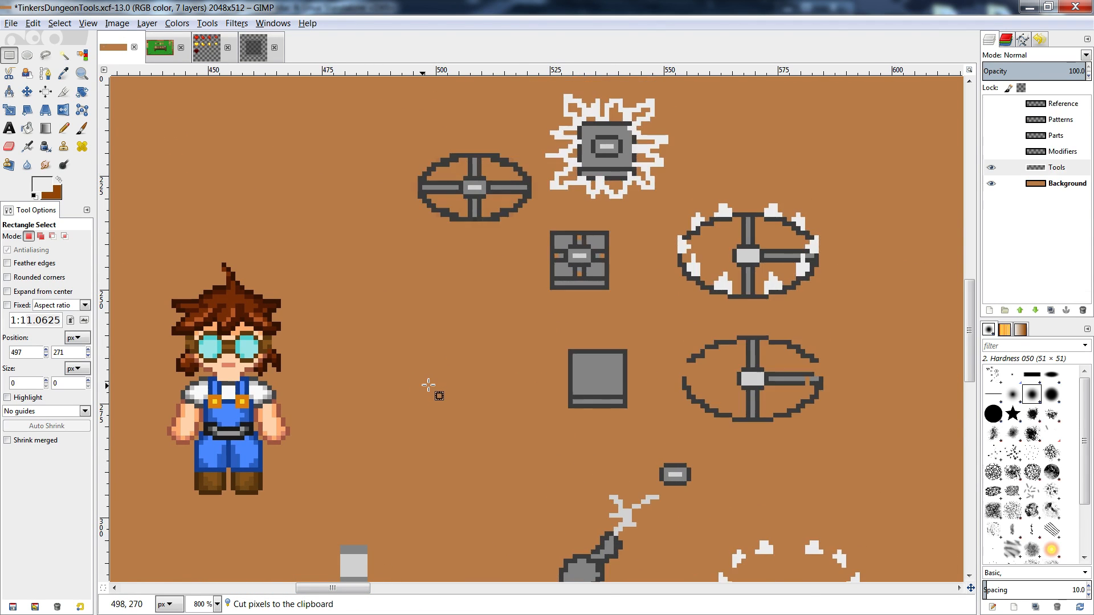
# - Move the vertical grey colour swatch to the right of the toothless trap frame
pyautogui.scroll(-3, 428, 385)
pyautogui.moveTo(436, 377); pyautogui.dragTo(311, 530)
pyautogui.hotkey('ctrl', 'x')
pyautogui.hotkey('ctrl', 'v')
pyautogui.moveTo(364, 468); pyautogui.dragTo(879, 252)
pyautogui.click(540, 259)
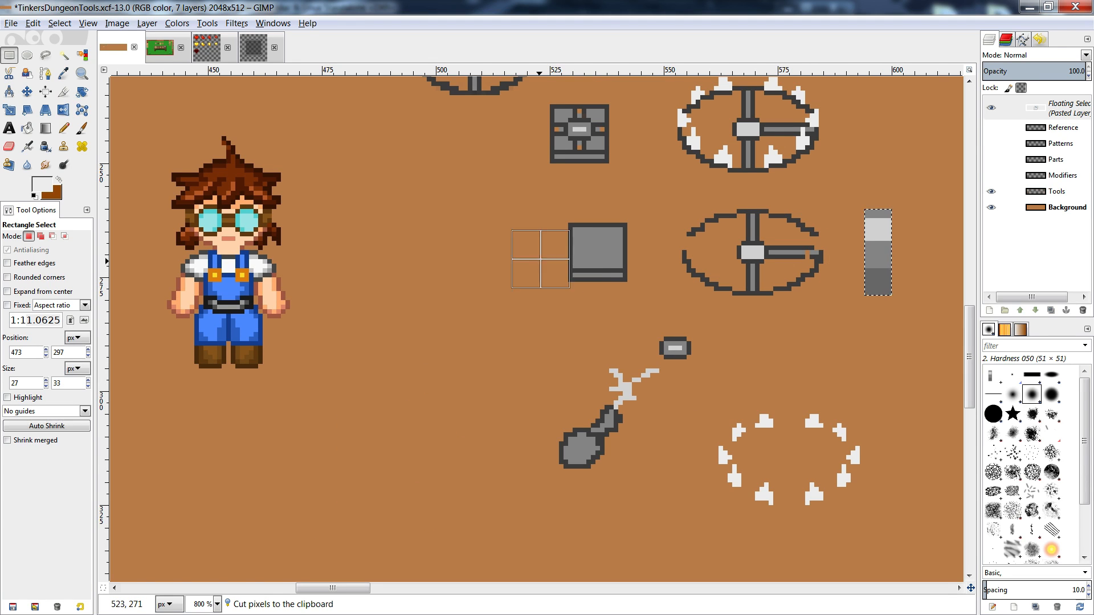
pyautogui.click(541, 260)
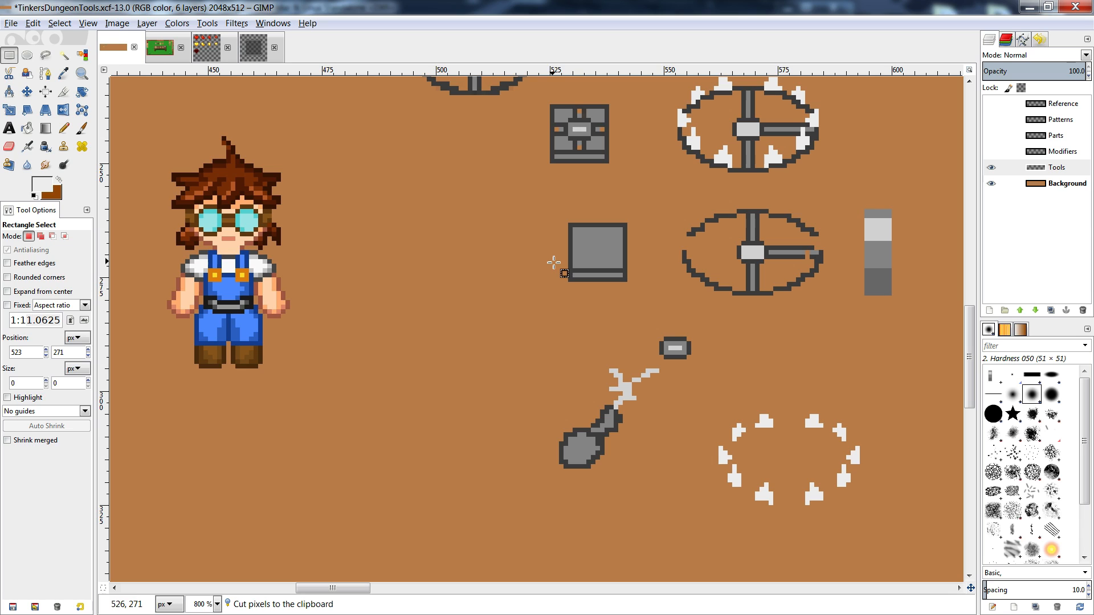
pyautogui.moveTo(332, 590); pyautogui.dragTo(138, 590)
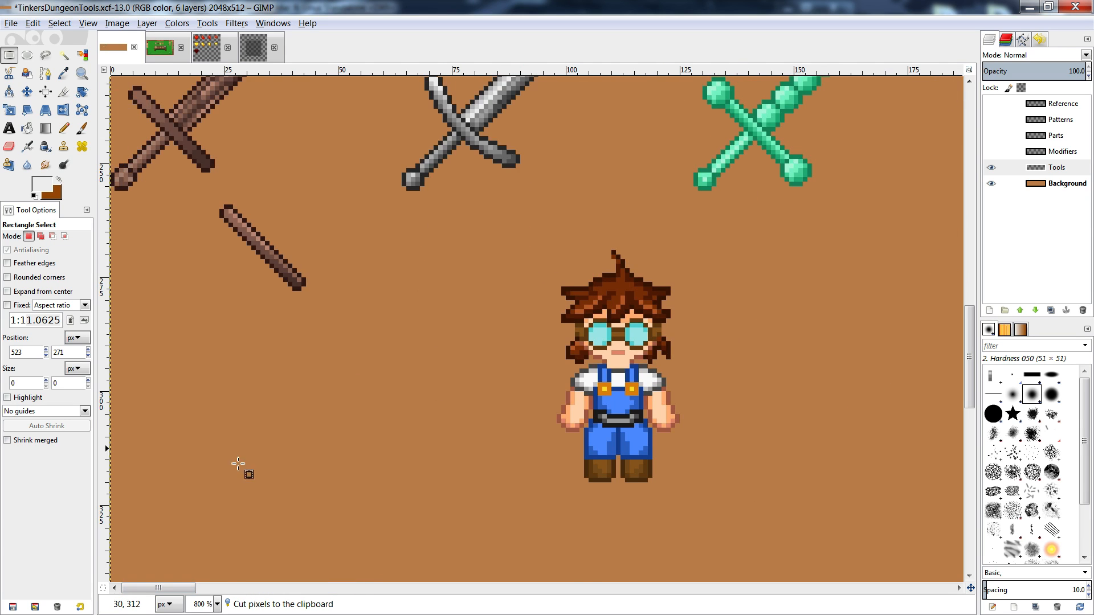
pyautogui.scroll(3, 277, 427)
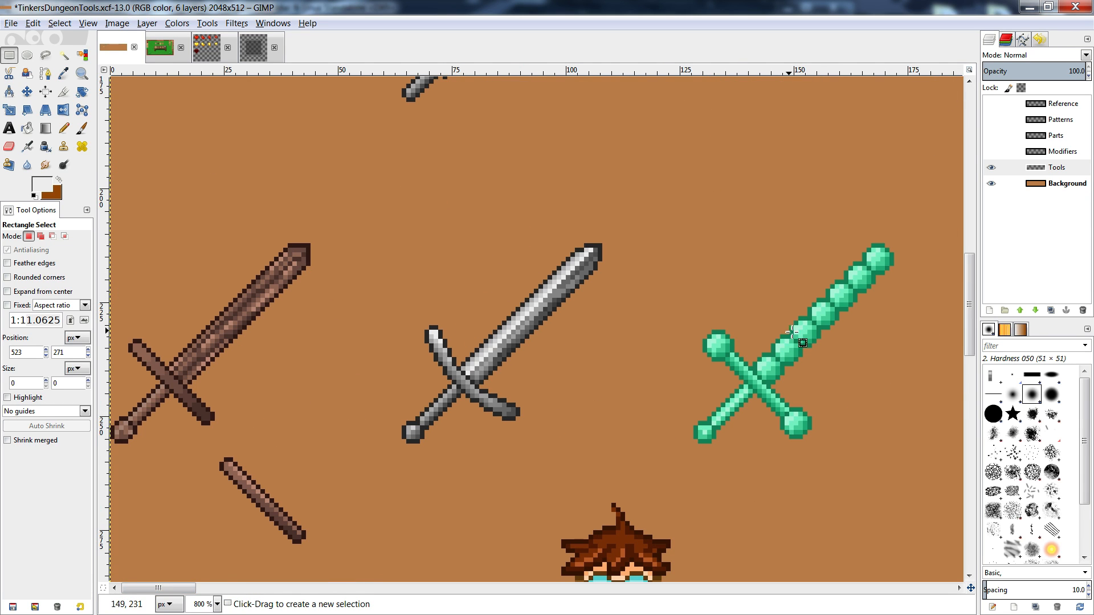
pyautogui.scroll(5, 800, 329)
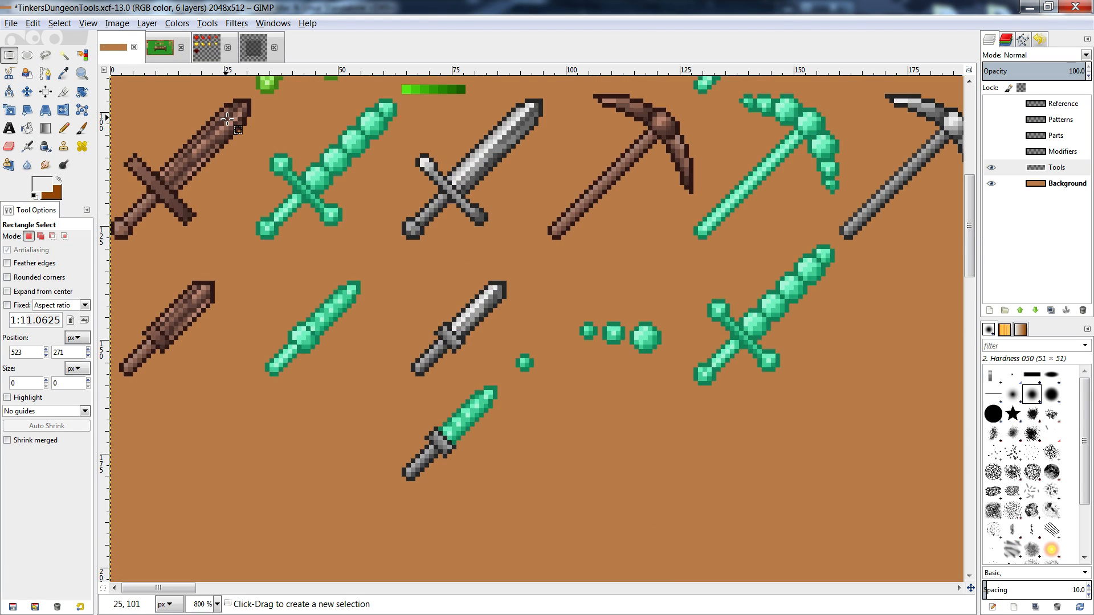
pyautogui.scroll(-5, 192, 337)
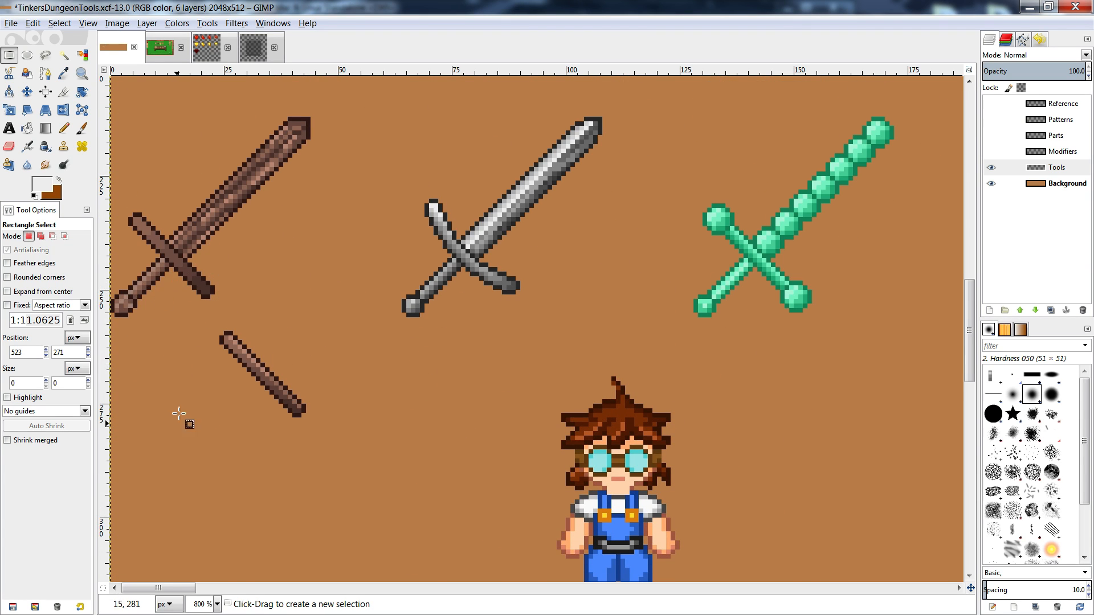
pyautogui.moveTo(157, 590); pyautogui.dragTo(324, 589)
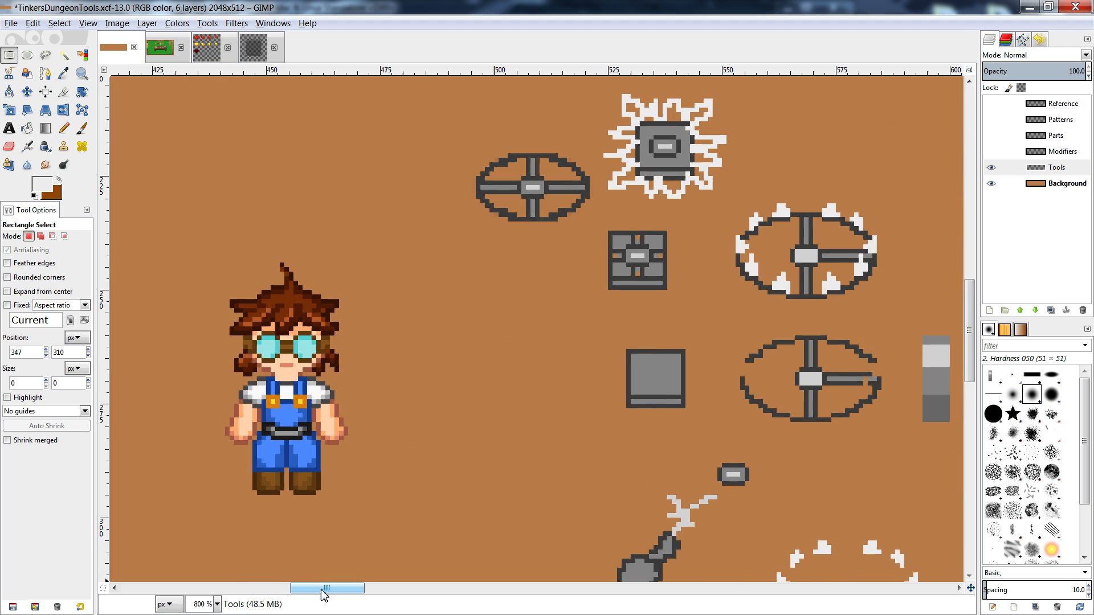
pyautogui.click(594, 132)
pyautogui.moveTo(595, 133); pyautogui.dragTo(462, 258)
pyautogui.hotkey('ctrl', 'c')
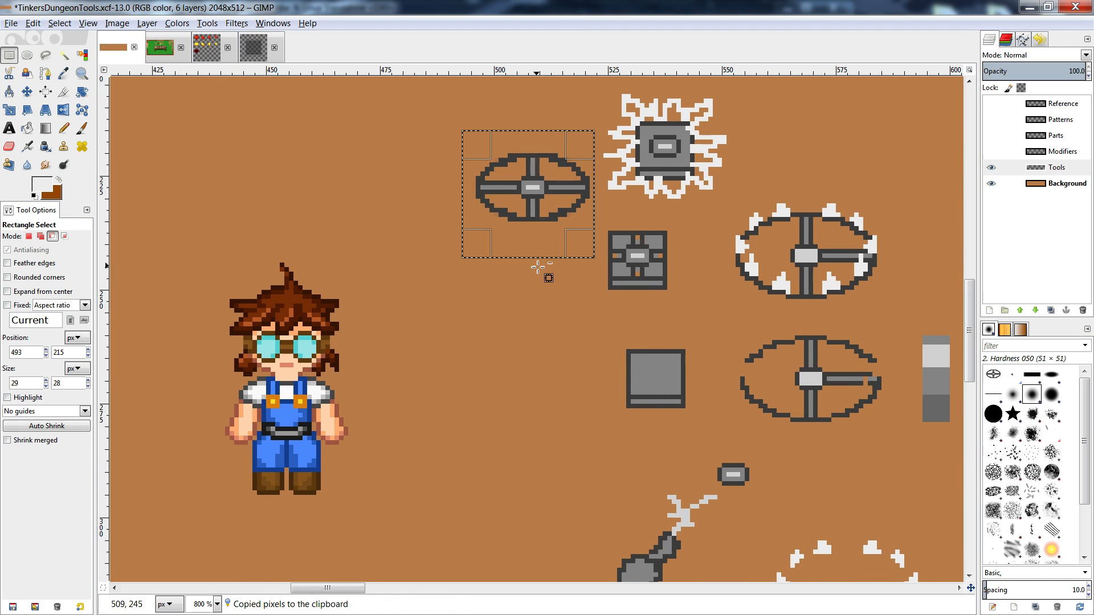
# - Copy the complete toothed trap and paste it in the empty area between the pickaxe and the character
pyautogui.moveTo(918, 171); pyautogui.dragTo(731, 303)
pyautogui.moveTo(333, 588); pyautogui.dragTo(288, 589)
pyautogui.scroll(-3, 433, 367)
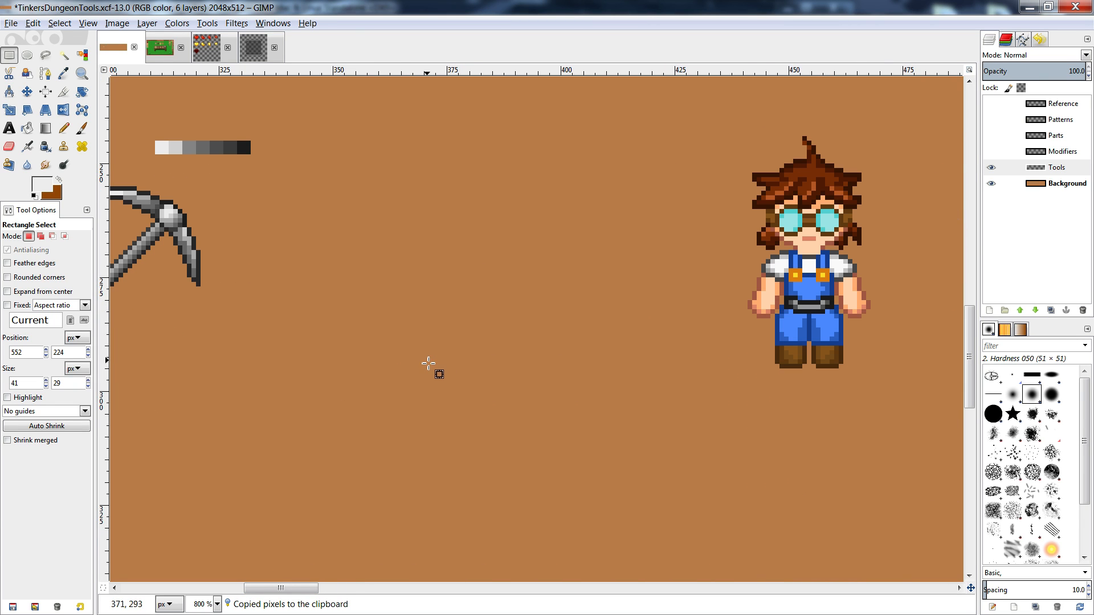
pyautogui.hotkey('ctrl', 'v')
pyautogui.moveTo(518, 342); pyautogui.dragTo(550, 219)
pyautogui.click(579, 293)
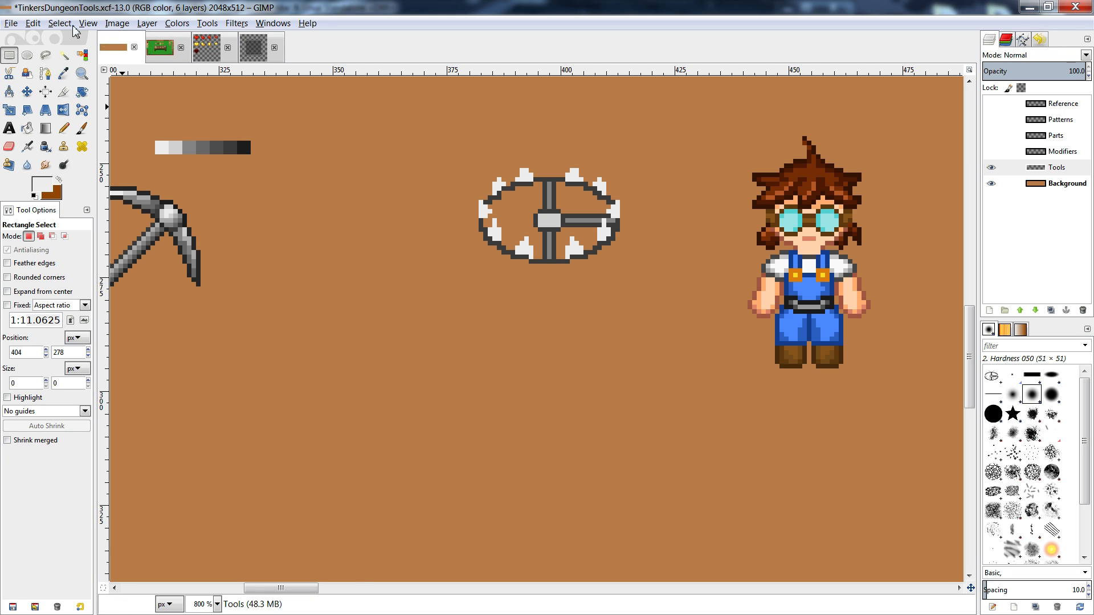
# - Show the grid and move the toothed trap into the grid cell to its left
pyautogui.click(88, 23)
pyautogui.click(142, 189)
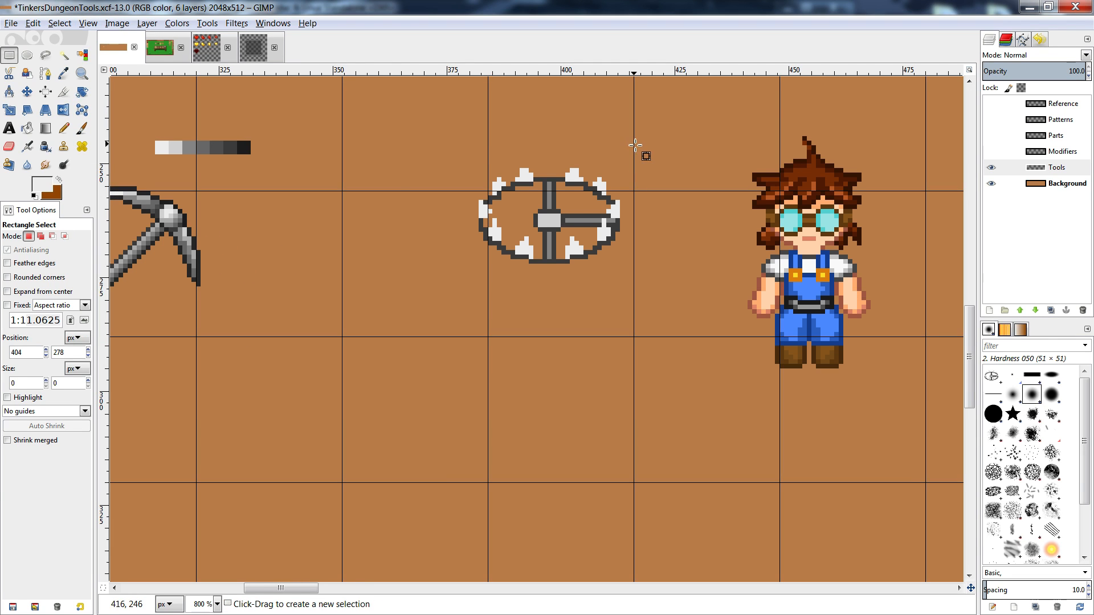
pyautogui.moveTo(633, 146); pyautogui.dragTo(401, 309)
pyautogui.hotkey('ctrl', 'x')
pyautogui.hotkey('ctrl', 'v')
pyautogui.moveTo(556, 221); pyautogui.dragTo(417, 268)
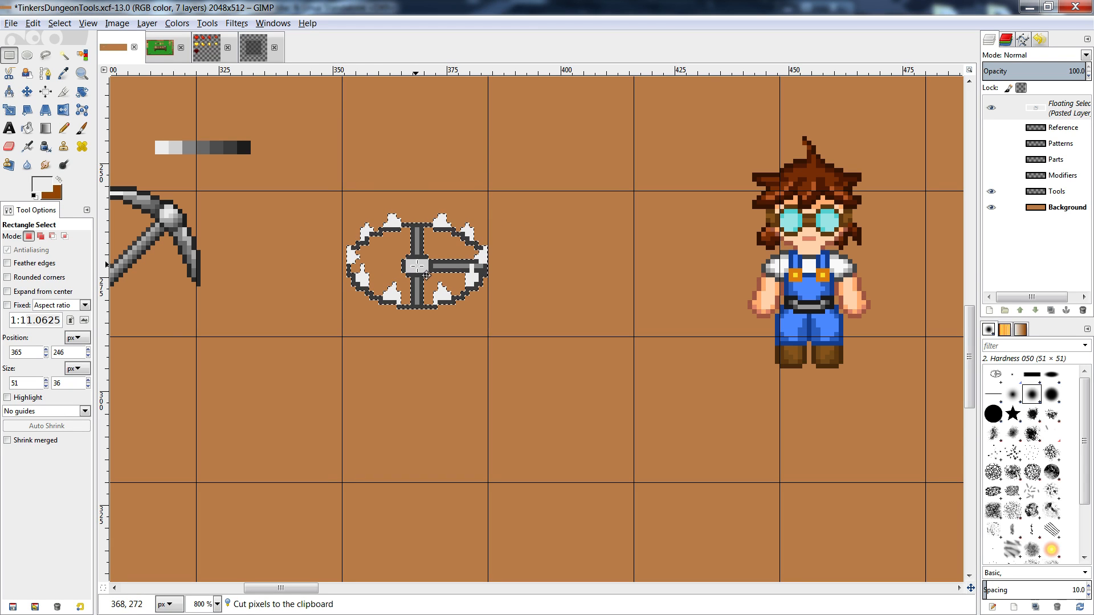
pyautogui.click(426, 276)
# - Paste three more copies of the toothed trap into the adjoining grid cells, forming a two-by-two block
pyautogui.hotkey('ctrl', 'v')
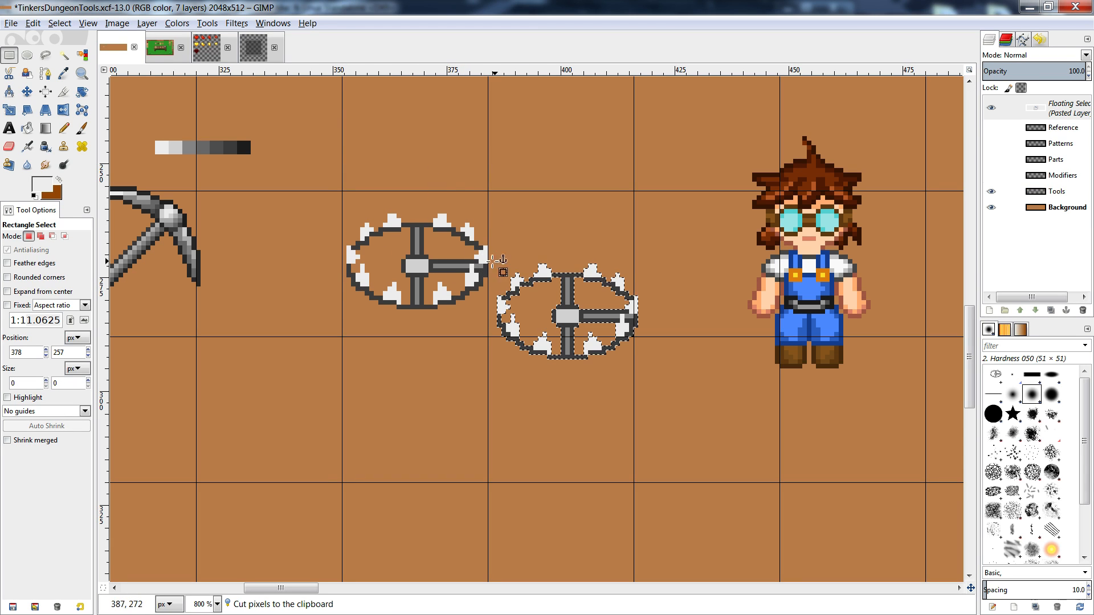
pyautogui.moveTo(568, 315); pyautogui.dragTo(557, 419)
pyautogui.click(563, 265)
pyautogui.hotkey('ctrl', 'v')
pyautogui.click(417, 415)
pyautogui.hotkey('ctrl', 'v')
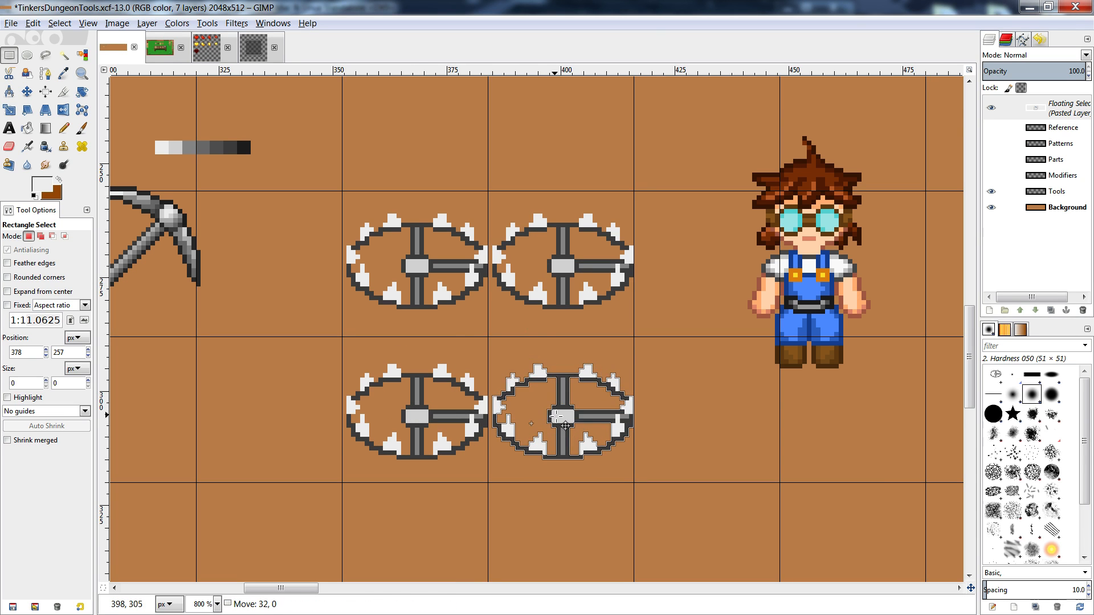
pyautogui.click(566, 425)
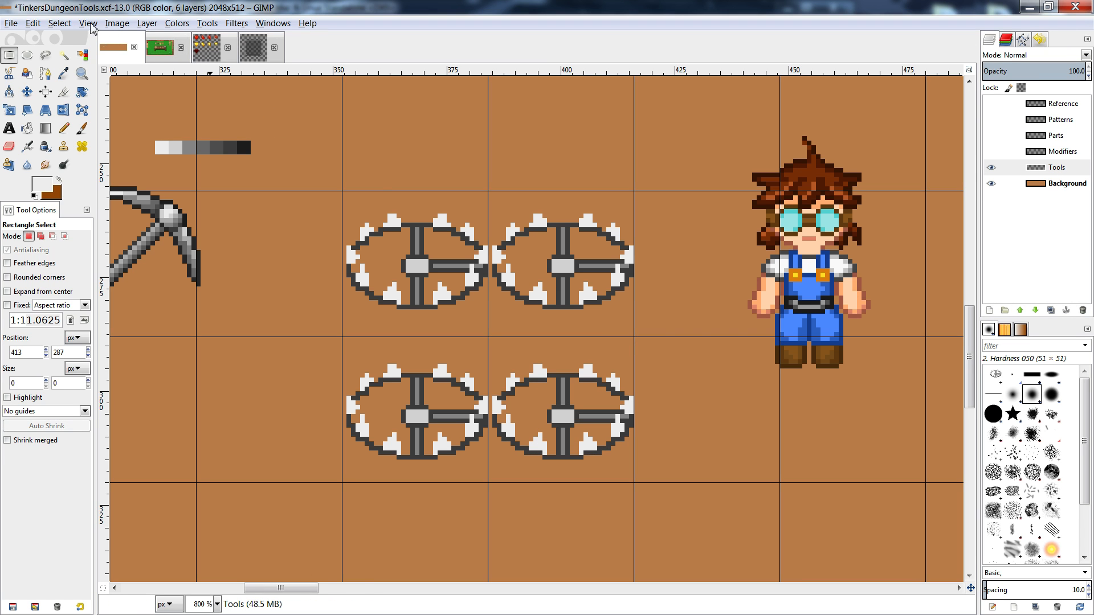
# - Close the three other open images, saving Crafting UI.xcf and discarding the changes to hp_hearts and tool_ui_select
pyautogui.click(181, 48)
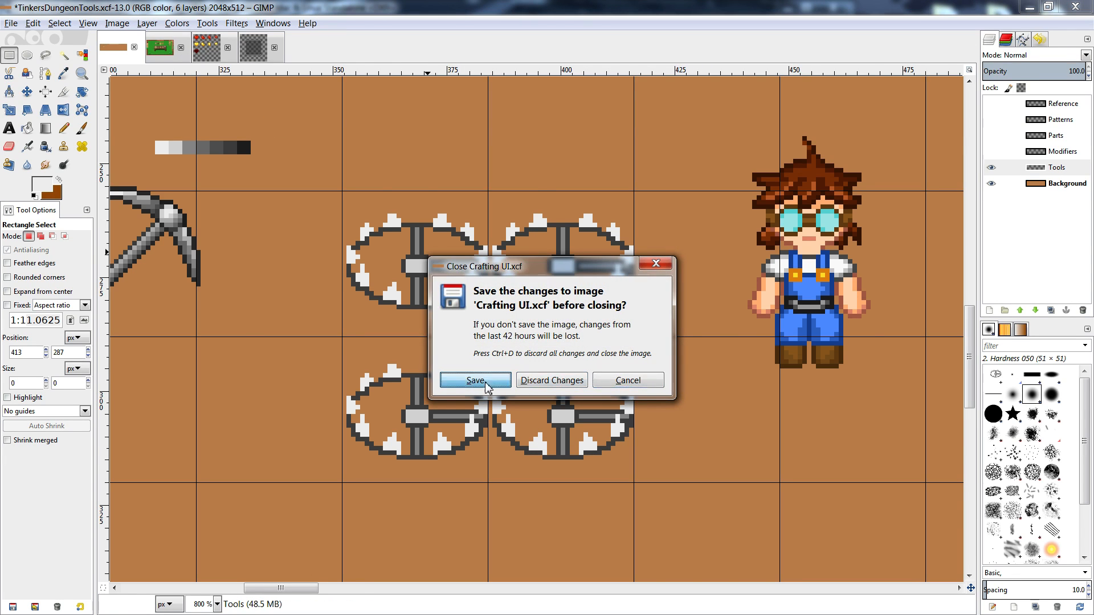
pyautogui.click(483, 381)
pyautogui.click(181, 48)
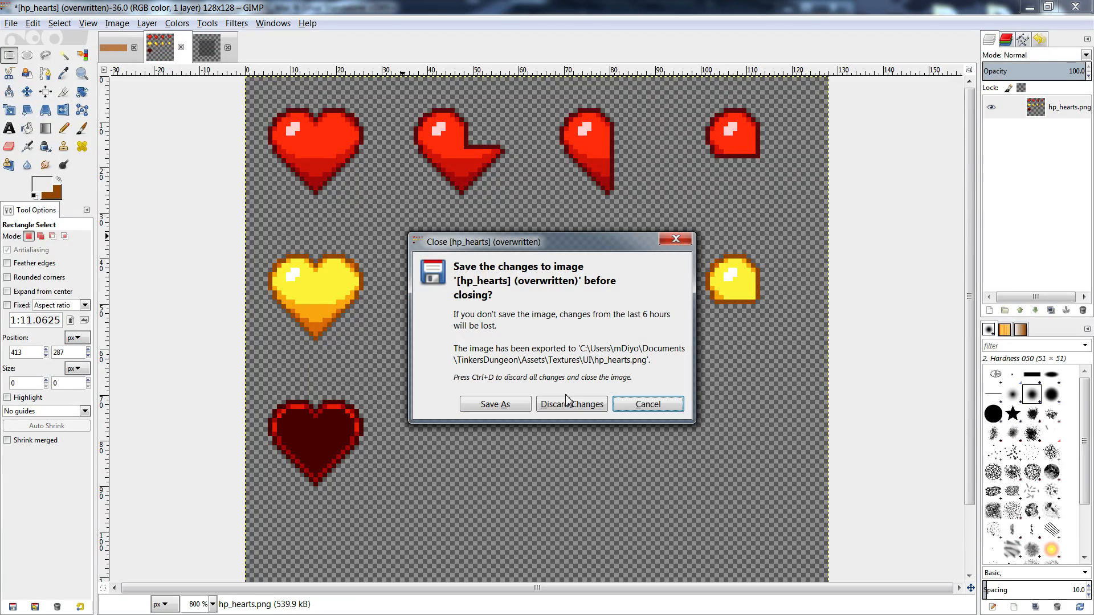
pyautogui.hotkey('ctrl', 'd')
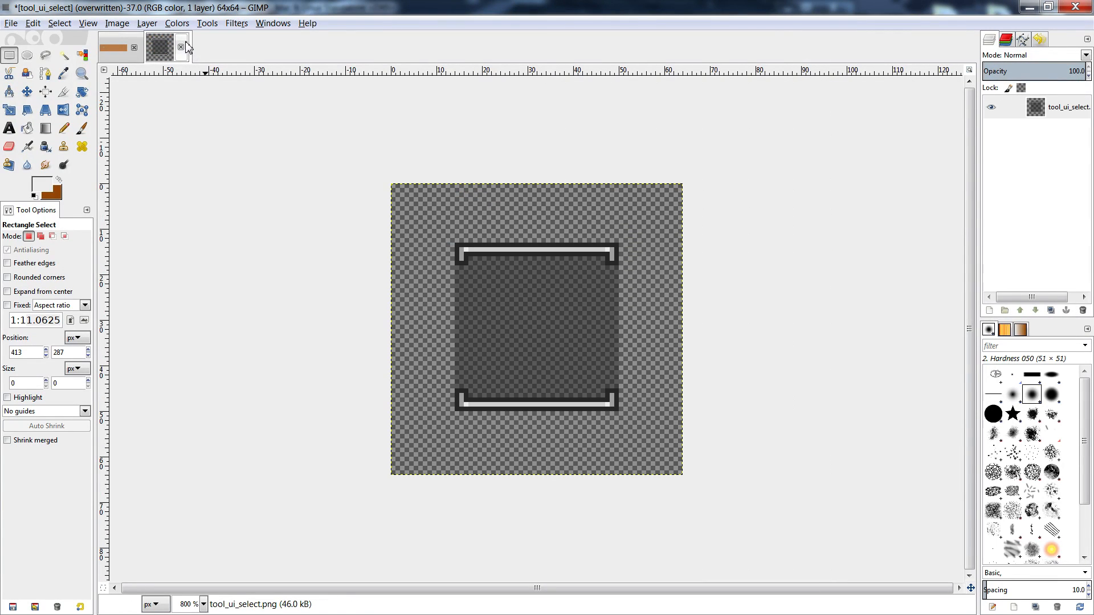
pyautogui.click(180, 47)
pyautogui.click(564, 405)
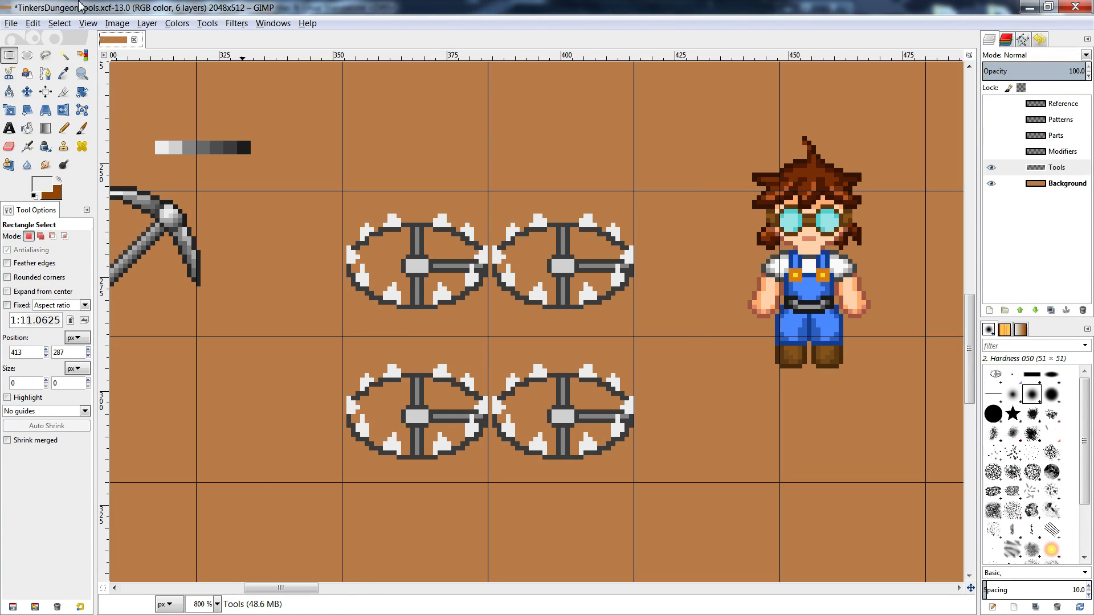
# - Open a second view of the TinkersDungeonTools image and show the tool sprites and trap block at 300% zoom
pyautogui.click(87, 23)
pyautogui.click(100, 37)
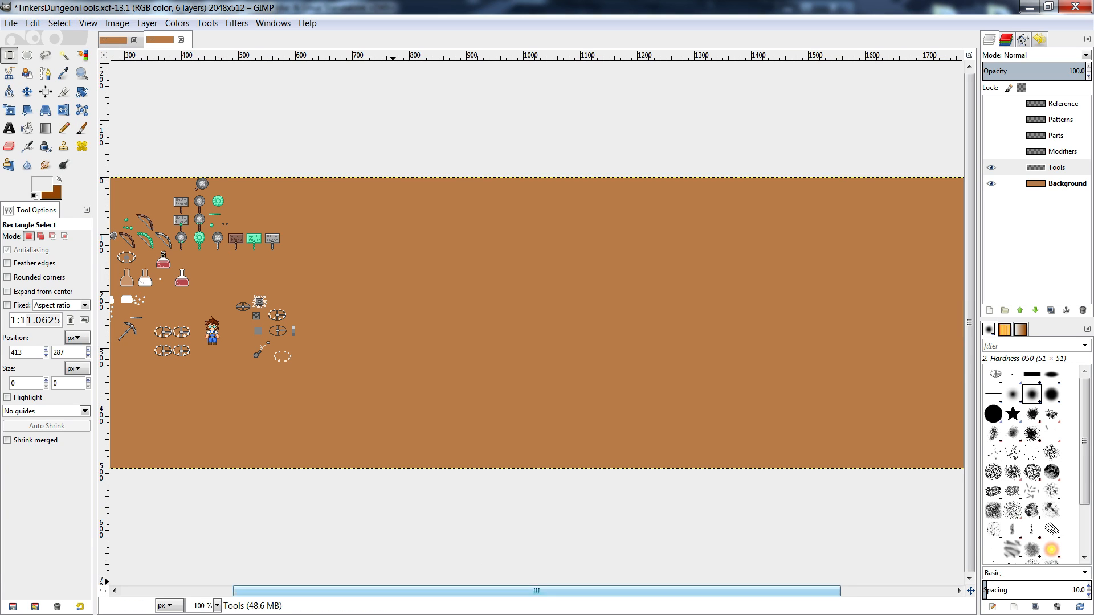
pyautogui.moveTo(325, 590); pyautogui.dragTo(185, 606)
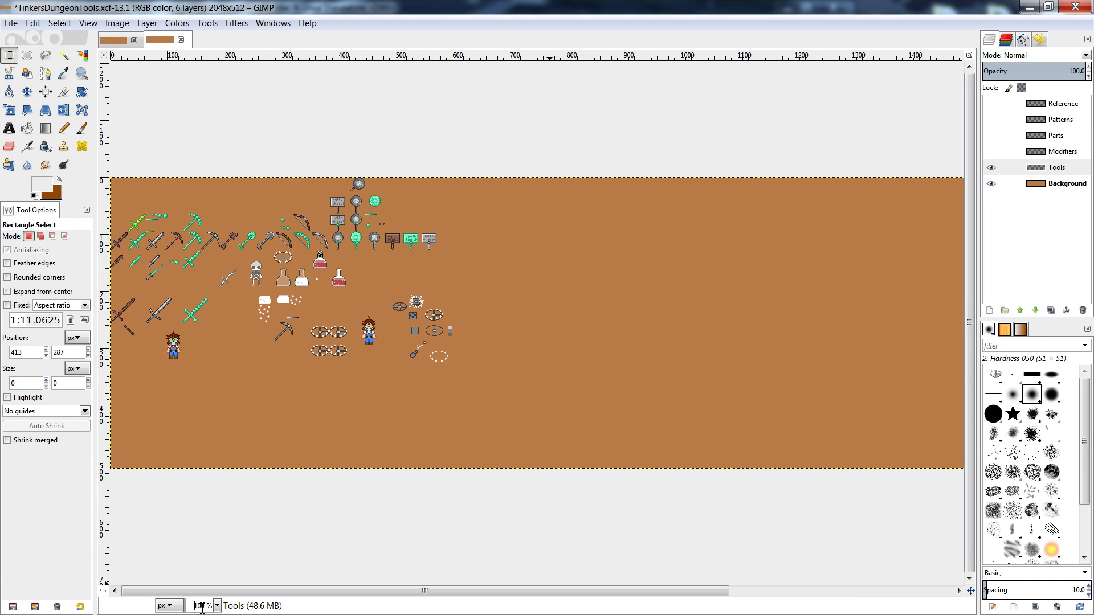
pyautogui.hotkey('ctrl', 'a')
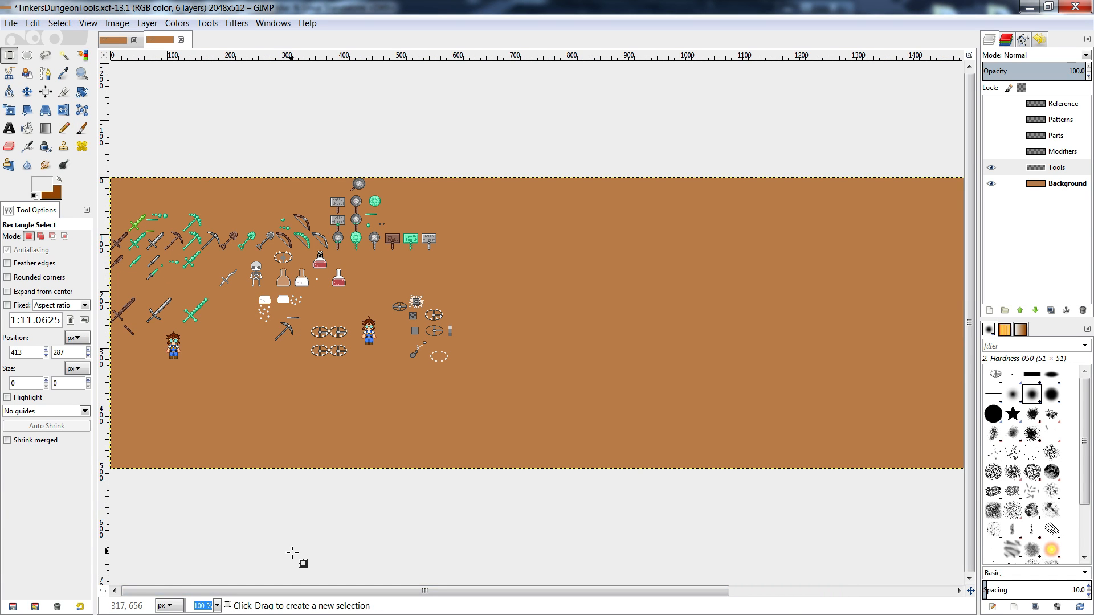
pyautogui.write('300')
pyautogui.press('Return')
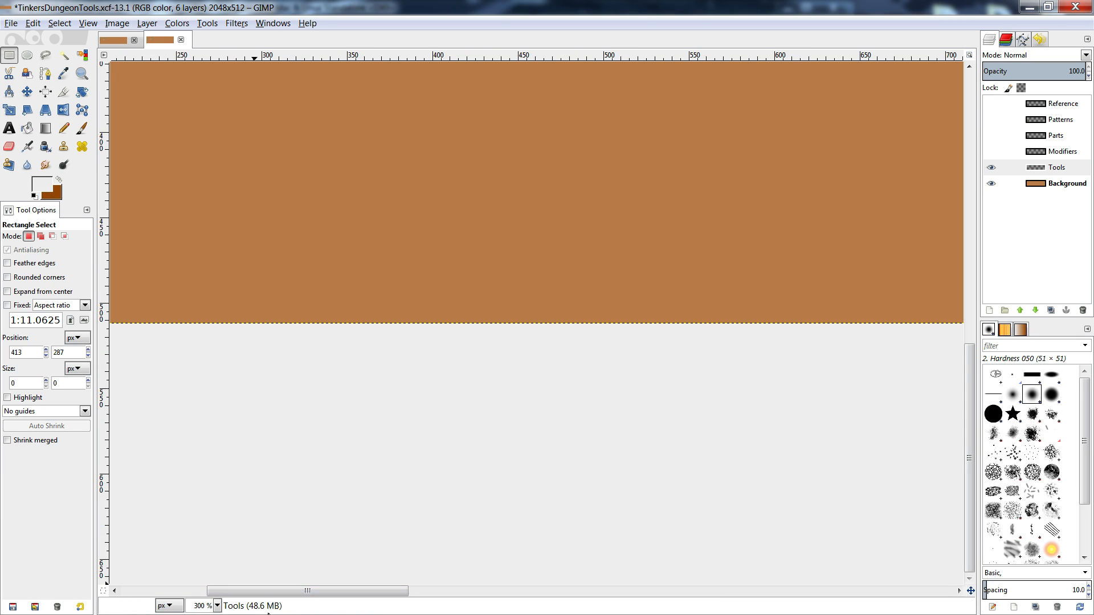
pyautogui.moveTo(216, 591); pyautogui.dragTo(114, 601)
pyautogui.scroll(5, 237, 529)
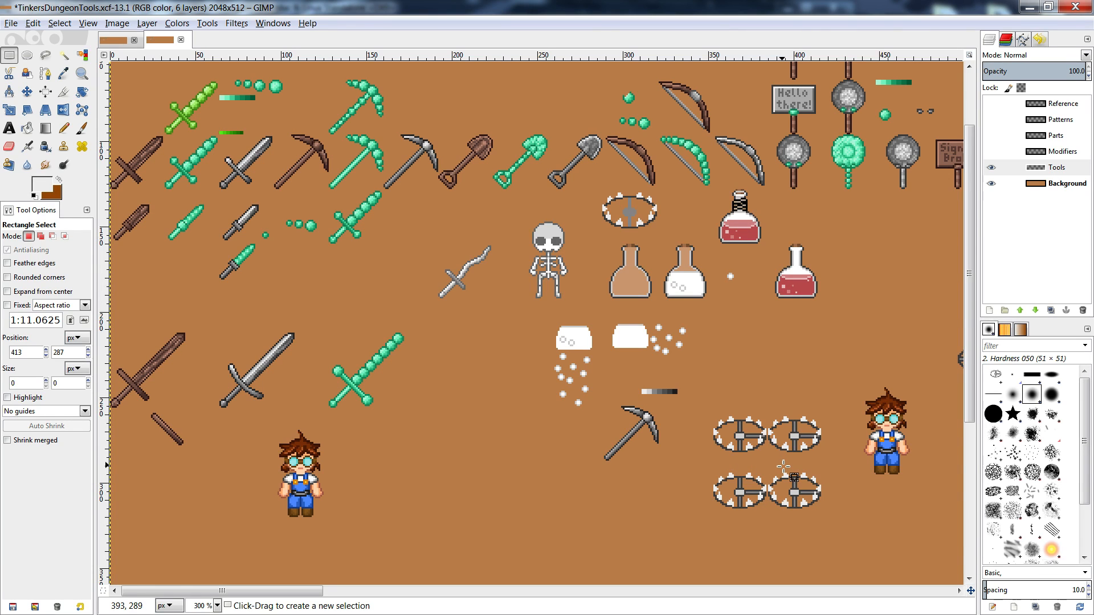
# - In the original 800% view, cut and paste the lower two bear traps and move them up close beneath the upper pair, and check the spacing in the 300% view
pyautogui.click(113, 40)
pyautogui.moveTo(661, 323); pyautogui.dragTo(246, 527)
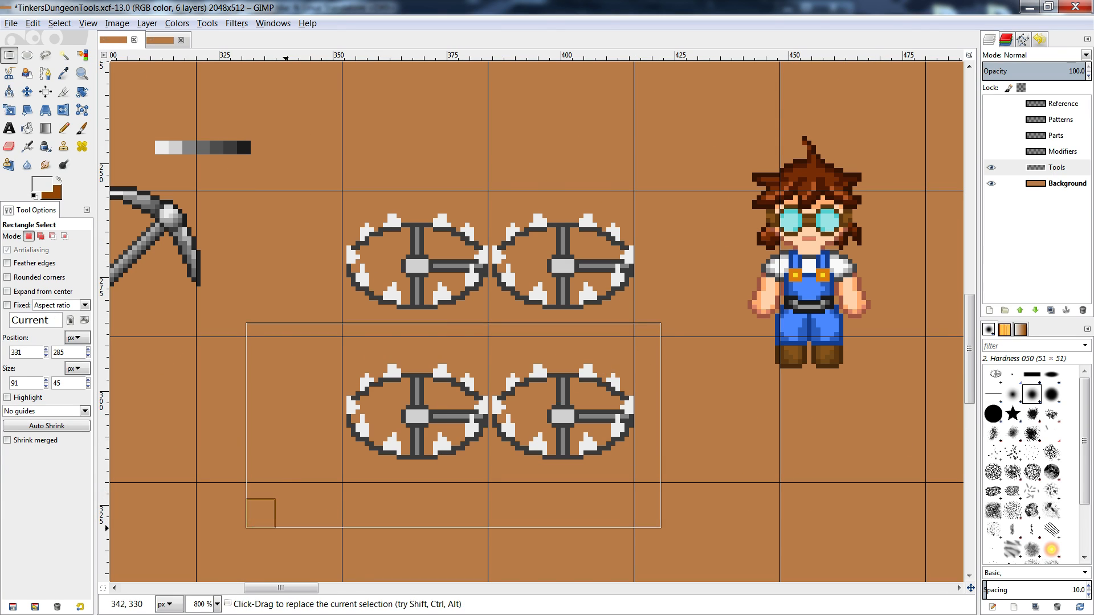
pyautogui.hotkey('ctrl', 'x')
pyautogui.hotkey('ctrl', 'v')
pyautogui.moveTo(424, 416); pyautogui.dragTo(425, 366)
pyautogui.click(650, 275)
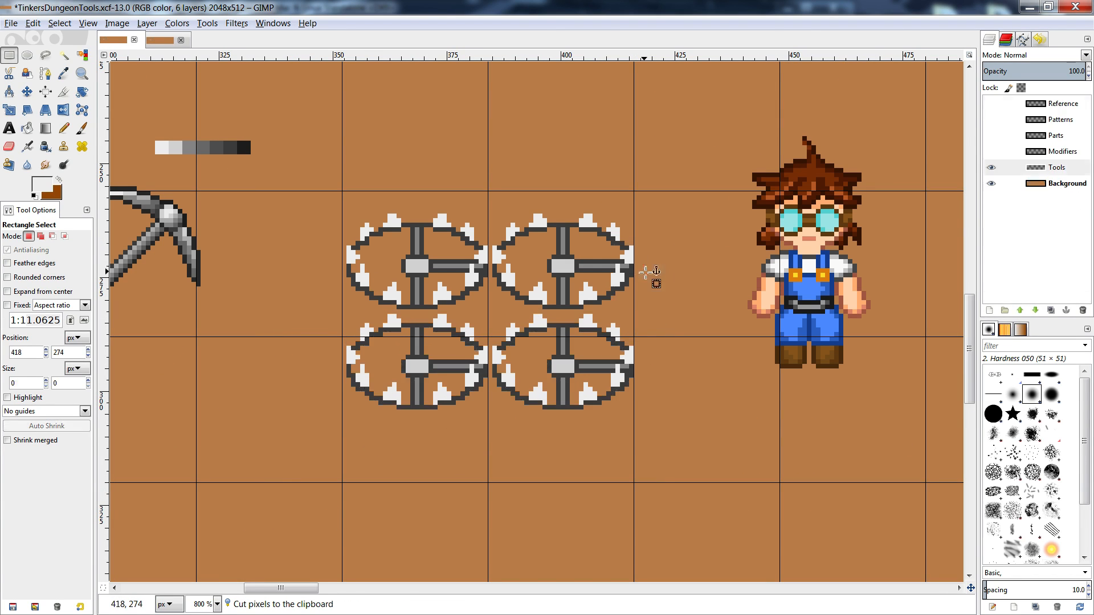
pyautogui.click(160, 40)
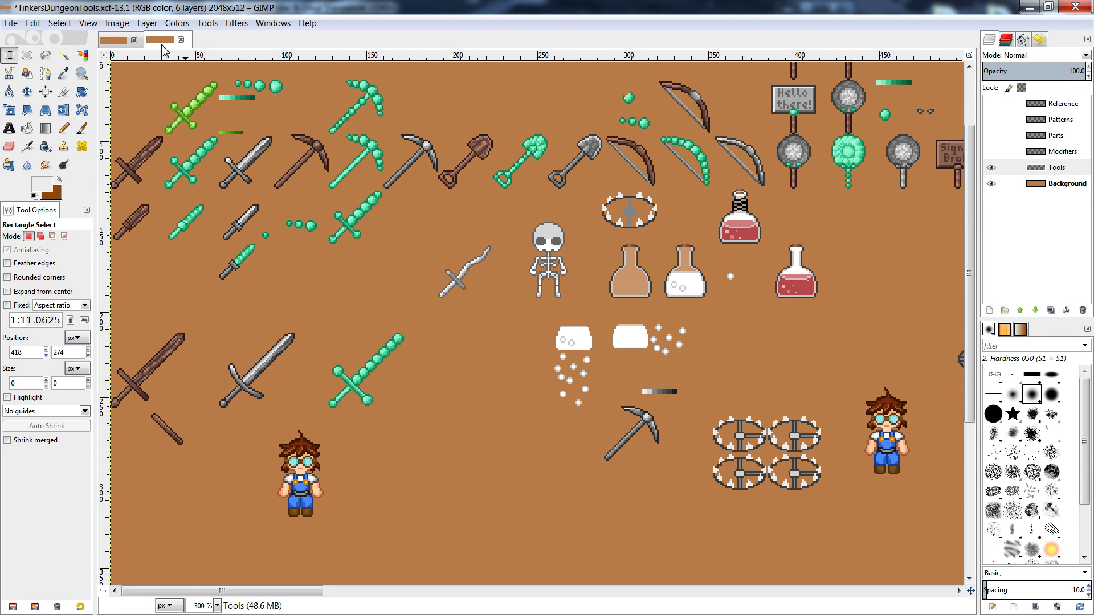
pyautogui.click(113, 40)
pyautogui.click(426, 370)
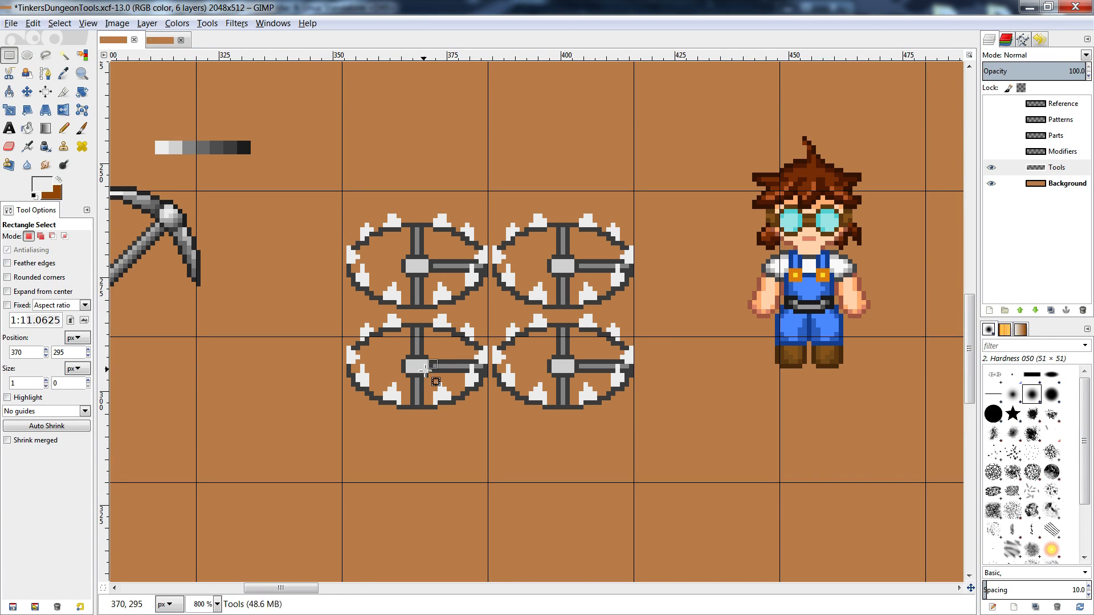
# - Measure the vertical spacing between the hubs of the two left traps with a rectangular selection
pyautogui.moveTo(426, 370); pyautogui.dragTo(403, 270)
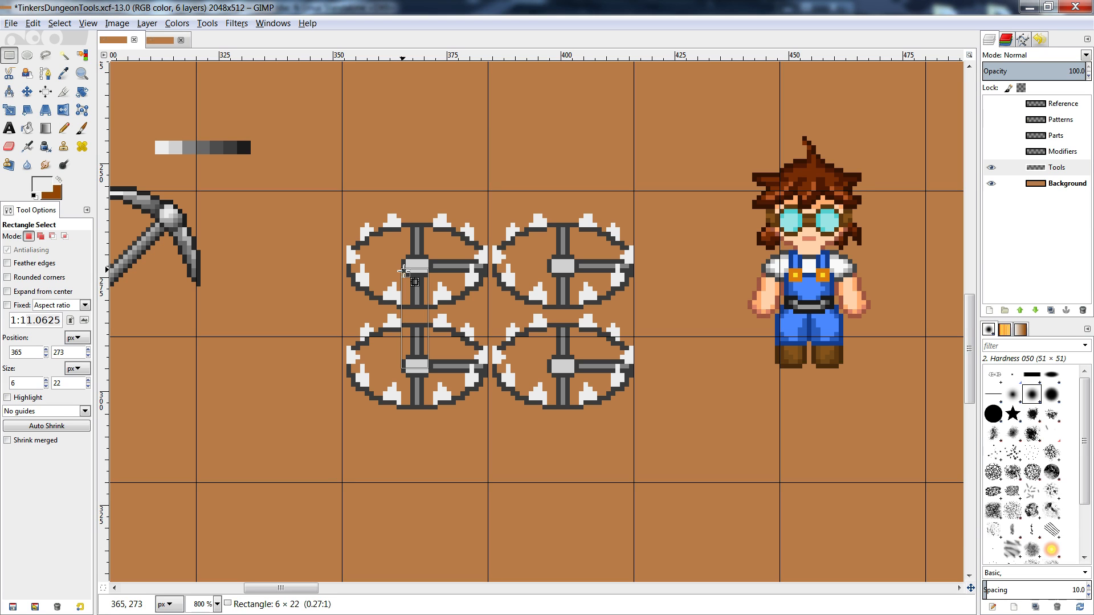
pyautogui.moveTo(403, 271); pyautogui.dragTo(403, 271)
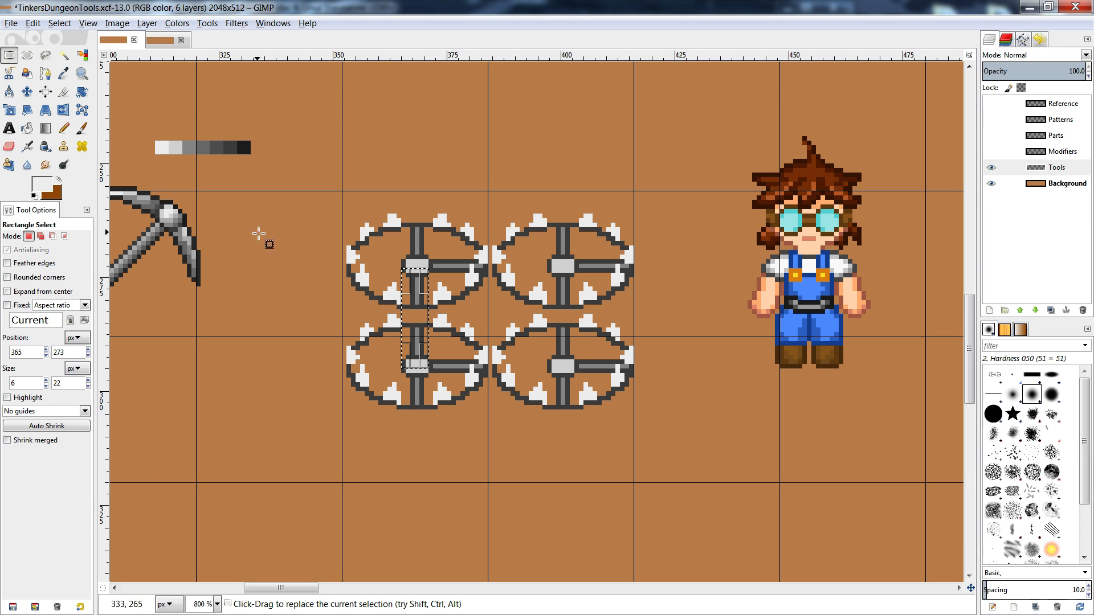
pyautogui.click(402, 159)
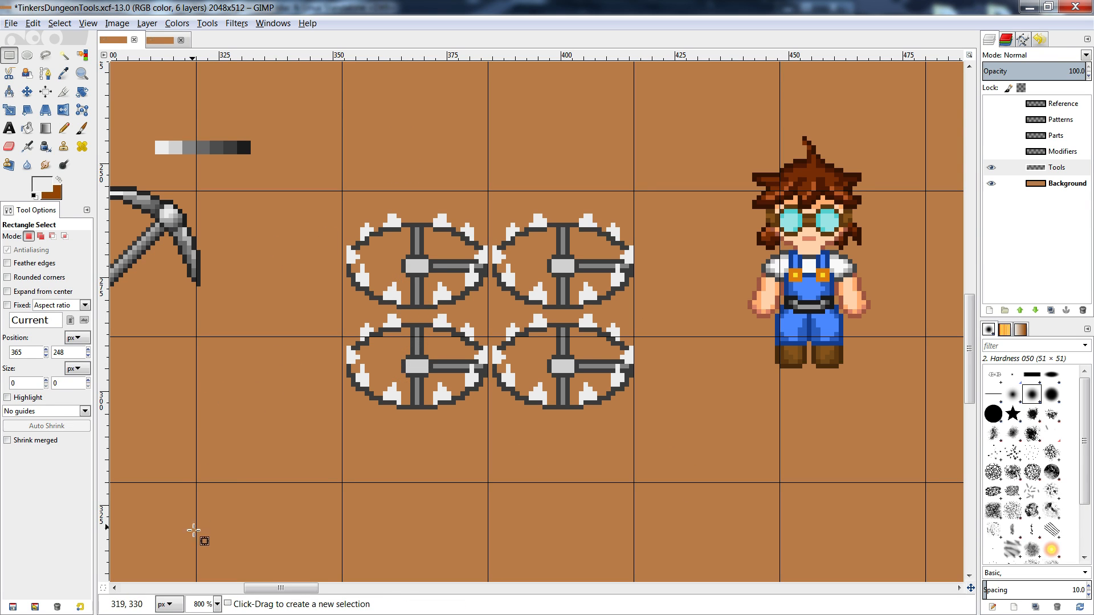
# - Cut the upper-left trap and paste it back in the same place
pyautogui.moveTo(202, 341); pyautogui.dragTo(341, 446)
pyautogui.moveTo(319, 187); pyautogui.dragTo(493, 315)
pyautogui.hotkey('ctrl', 'x')
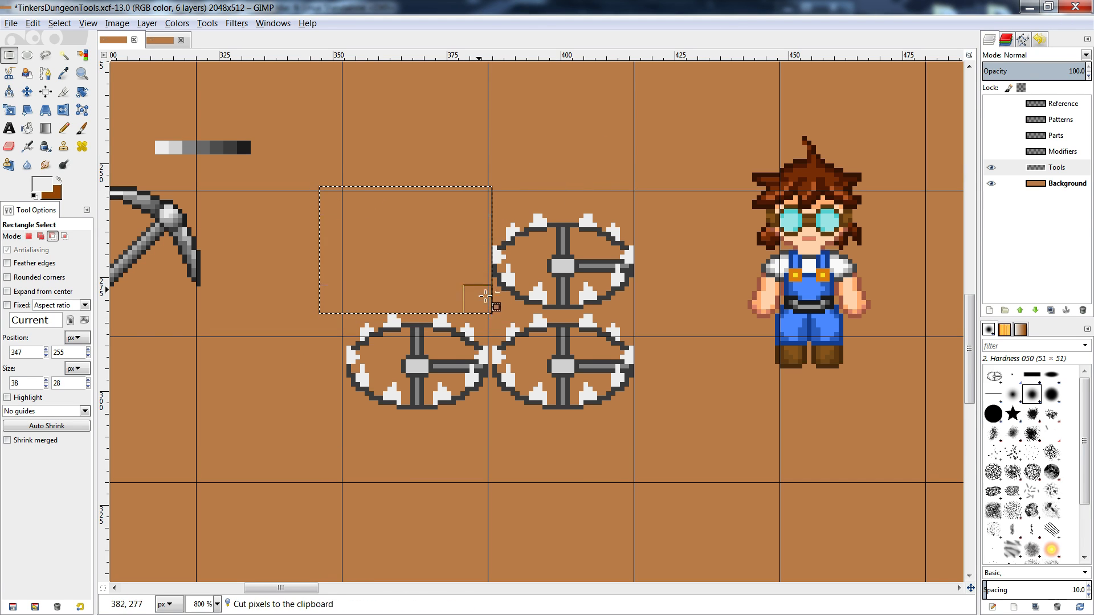
pyautogui.hotkey('ctrl', 'v')
pyautogui.moveTo(437, 275)
pyautogui.mouseDown()
pyautogui.moveTo(488, 275)
pyautogui.moveTo(434, 283)
pyautogui.mouseUp()
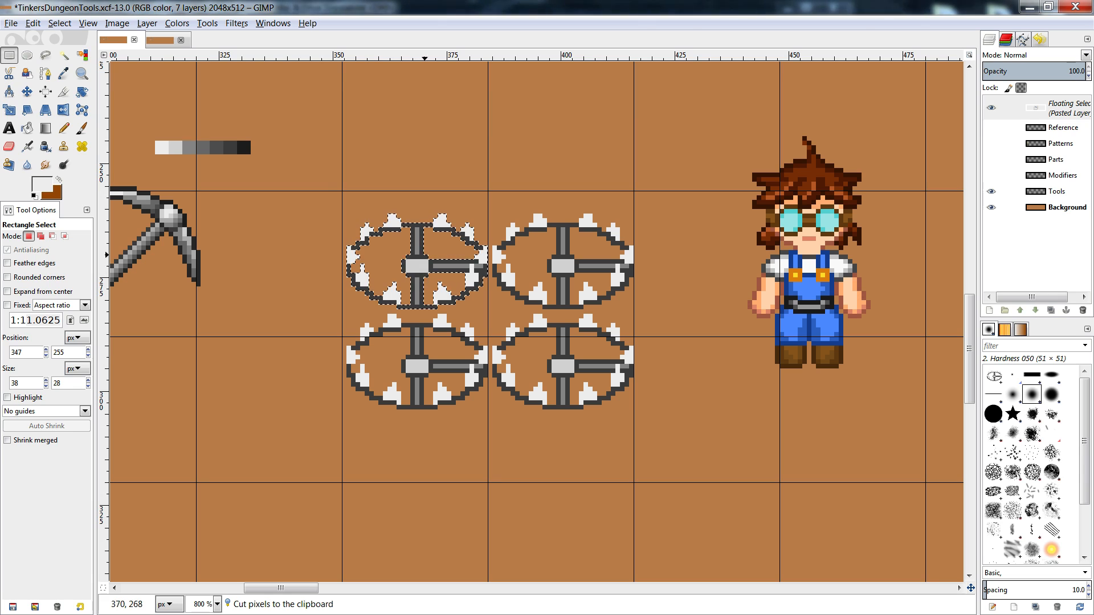
pyautogui.click(375, 184)
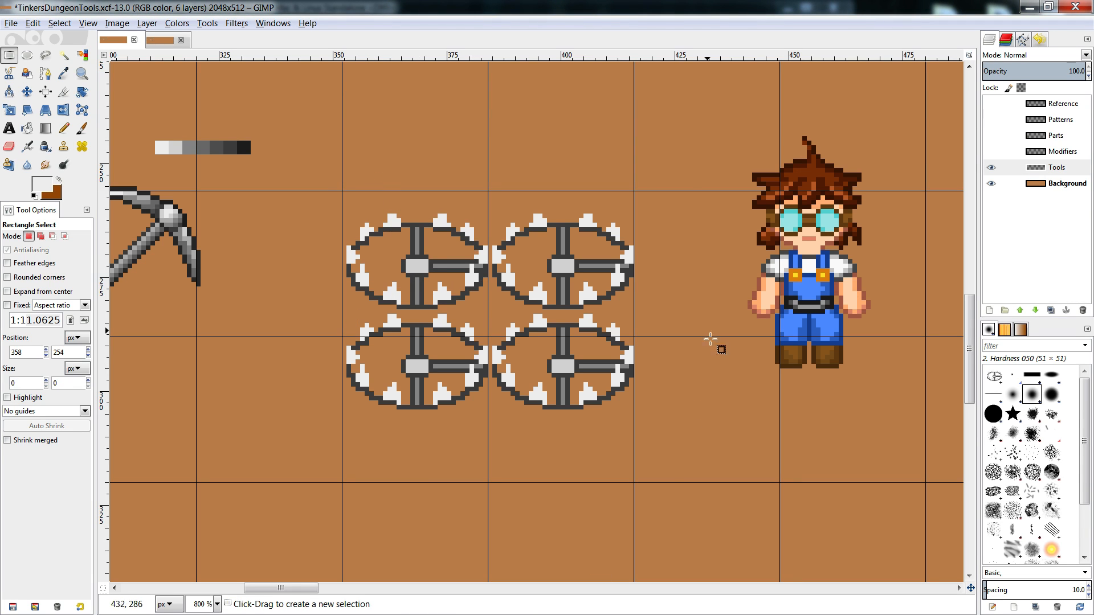
# - Delete the two left traps and the lower-right trap, keeping only the upper-right one, and clear the selection
pyautogui.moveTo(494, 188); pyautogui.dragTo(224, 579)
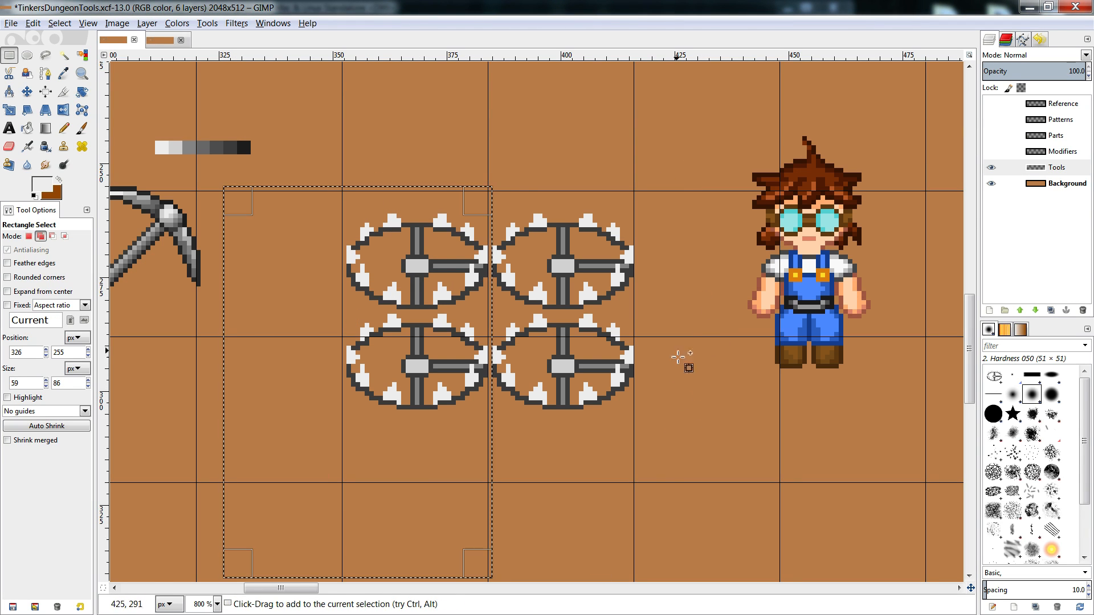
pyautogui.moveTo(657, 319)
pyautogui.keyDown('shift'); pyautogui.mouseDown()
pyautogui.moveTo(481, 395)
pyautogui.moveTo(330, 545)
pyautogui.mouseUp(); pyautogui.keyUp('shift')
pyautogui.moveTo(607, 310); pyautogui.dragTo(483, 355)
pyautogui.press('Delete')
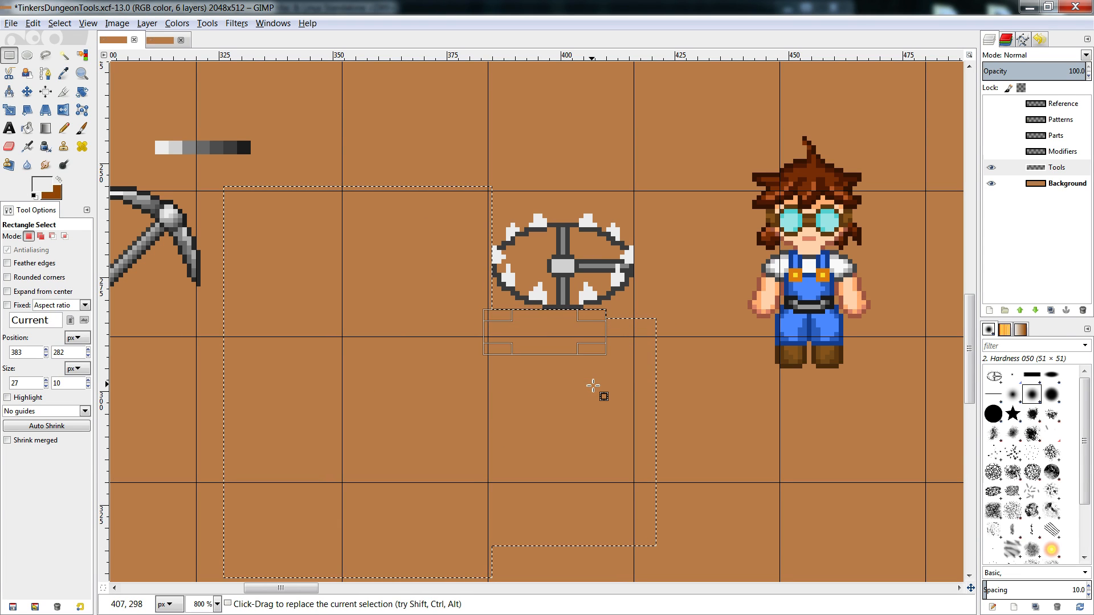
pyautogui.click(669, 261)
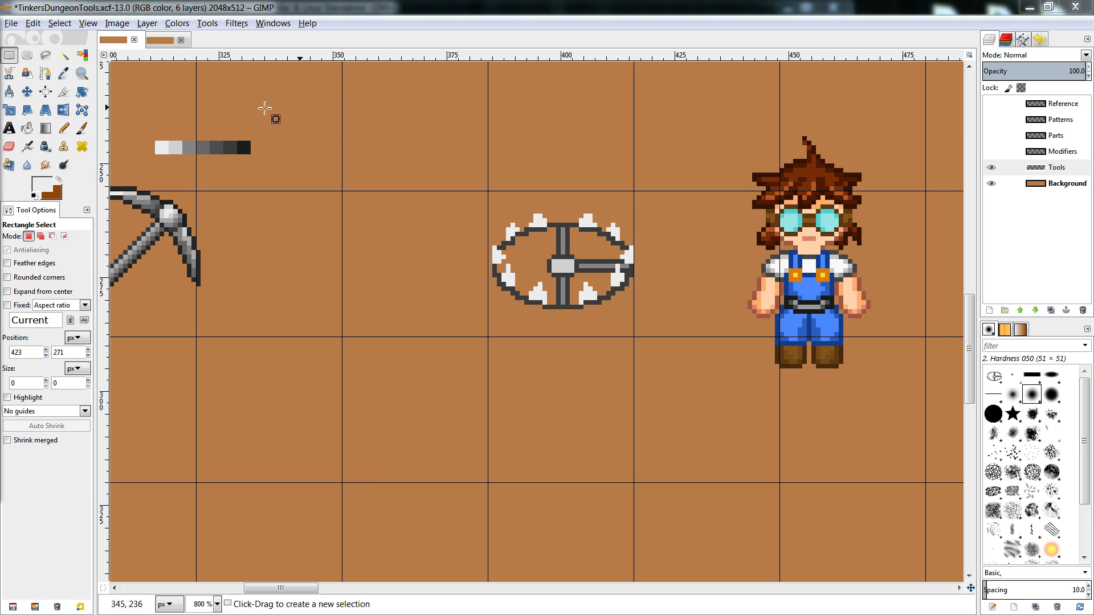
# - Move the character sprite down and to the right, farther from the remaining trap, and anchor it
pyautogui.moveTo(743, 122); pyautogui.dragTo(885, 419)
pyautogui.hotkey('ctrl', 'x')
pyautogui.hotkey('ctrl', 'v')
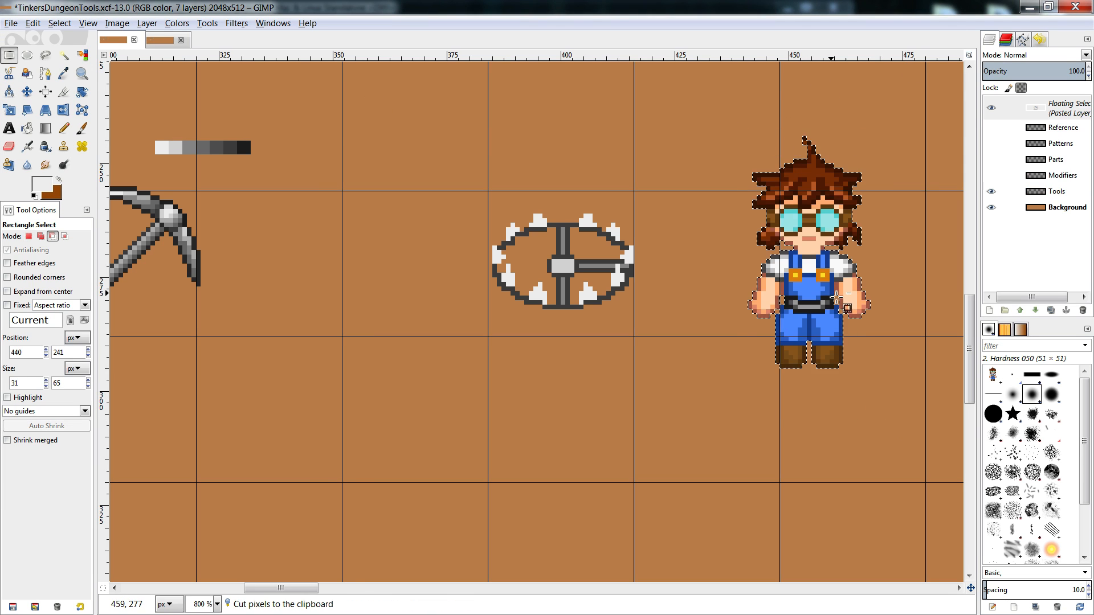
pyautogui.moveTo(830, 288); pyautogui.dragTo(882, 367)
pyautogui.click(712, 286)
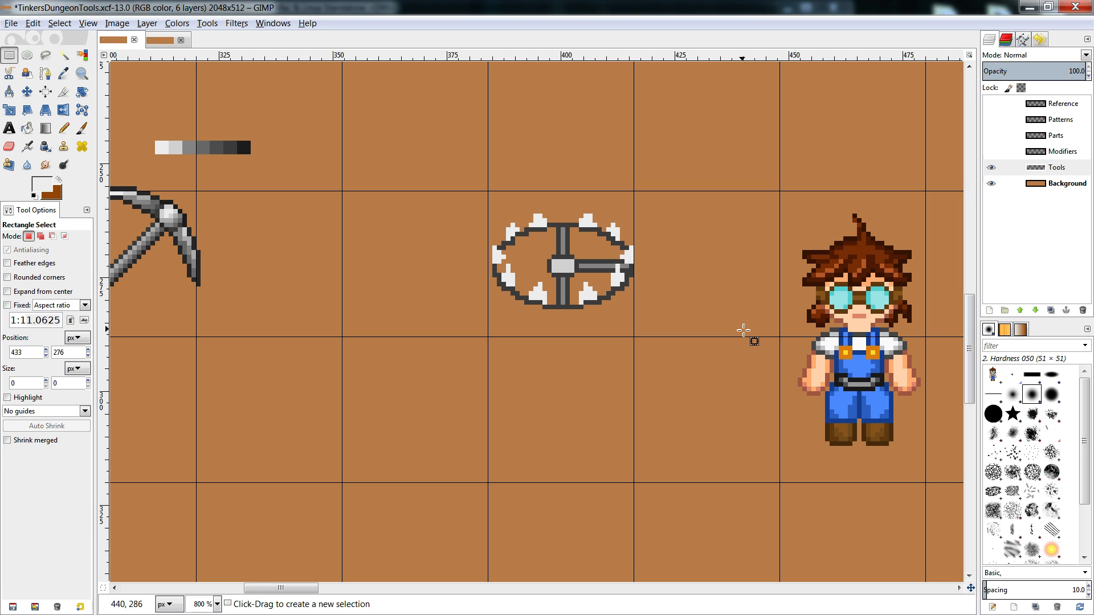
# - Select the character sprite again and nudge it one pixel to the left
pyautogui.moveTo(780, 187); pyautogui.dragTo(1002, 551)
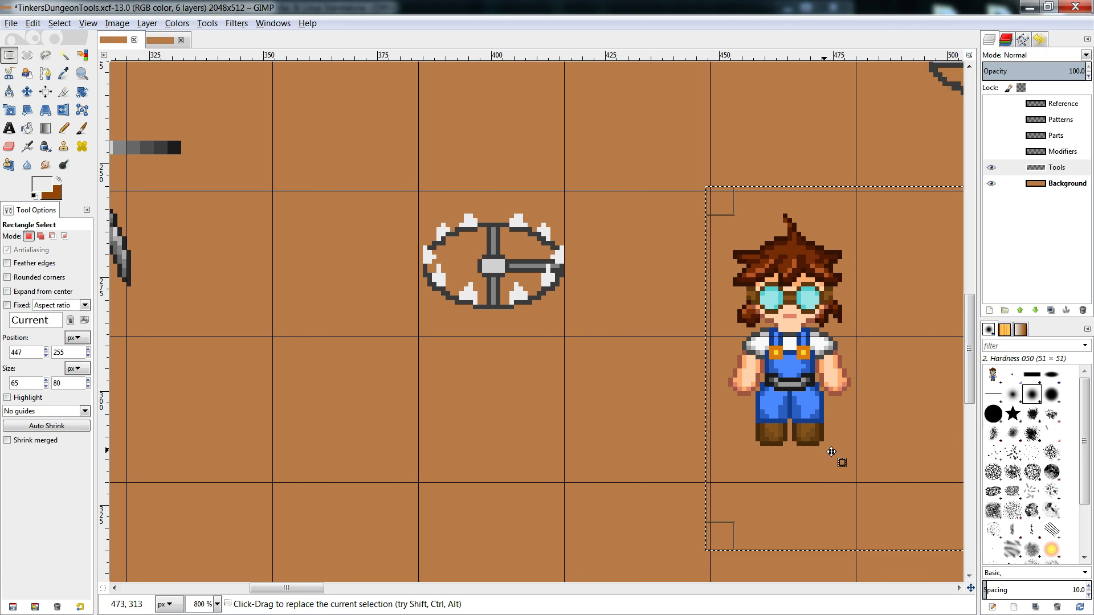
pyautogui.click(564, 459)
pyautogui.moveTo(905, 174); pyautogui.dragTo(684, 524)
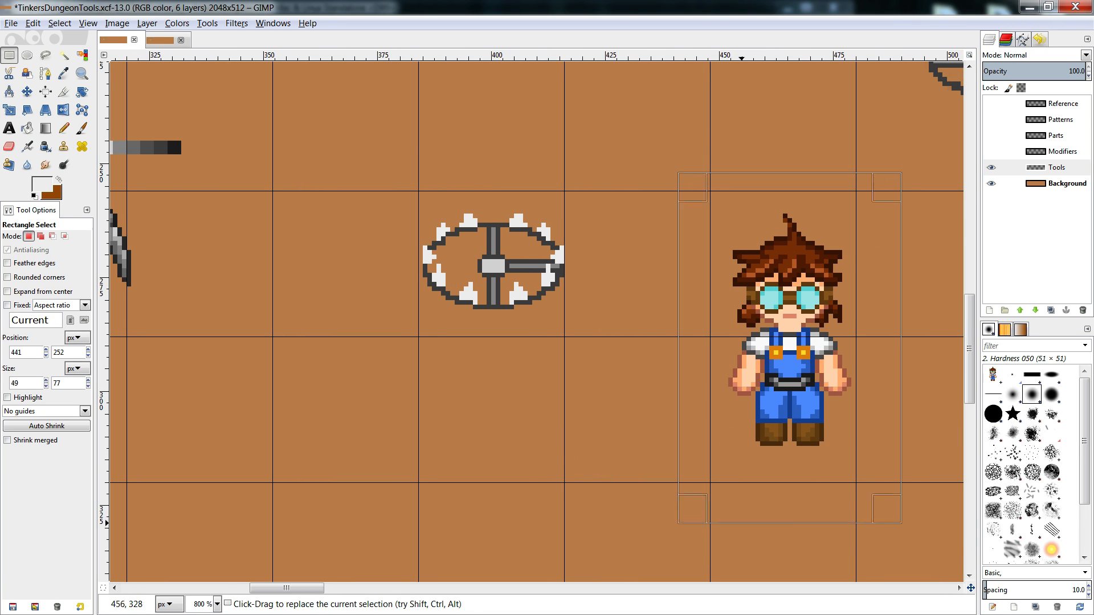
pyautogui.hotkey('ctrl', 'x')
pyautogui.hotkey('ctrl', 'v')
pyautogui.press('Left')
pyautogui.click(698, 530)
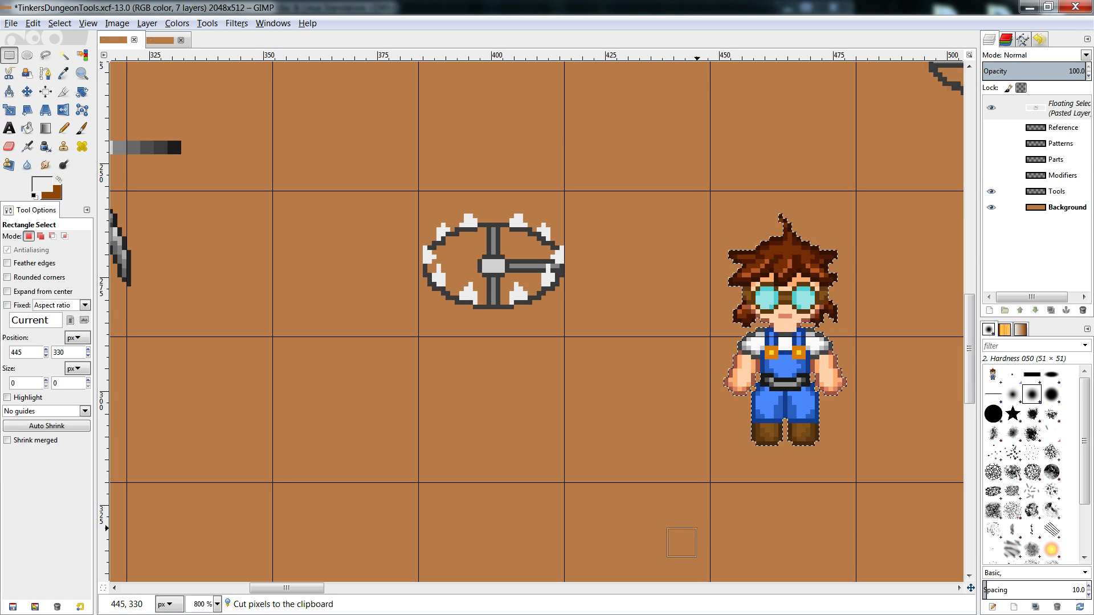
# - Duplicate the toothed trap and place the copy up and to the left of the original
pyautogui.moveTo(293, 589); pyautogui.dragTo(290, 593)
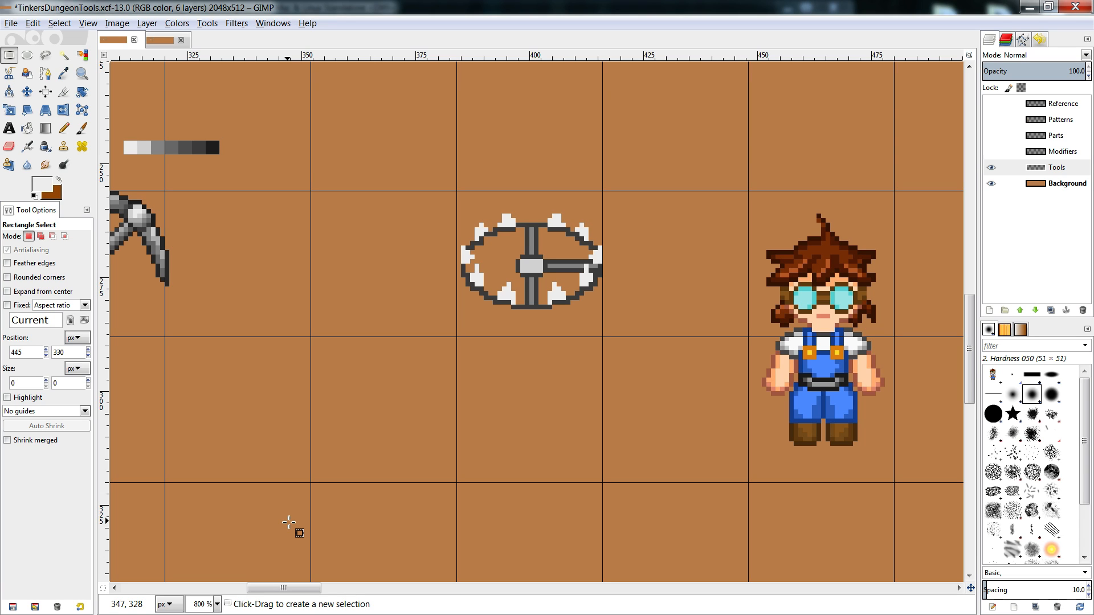
pyautogui.moveTo(625, 190); pyautogui.dragTo(375, 338)
pyautogui.hotkey('ctrl', 'c')
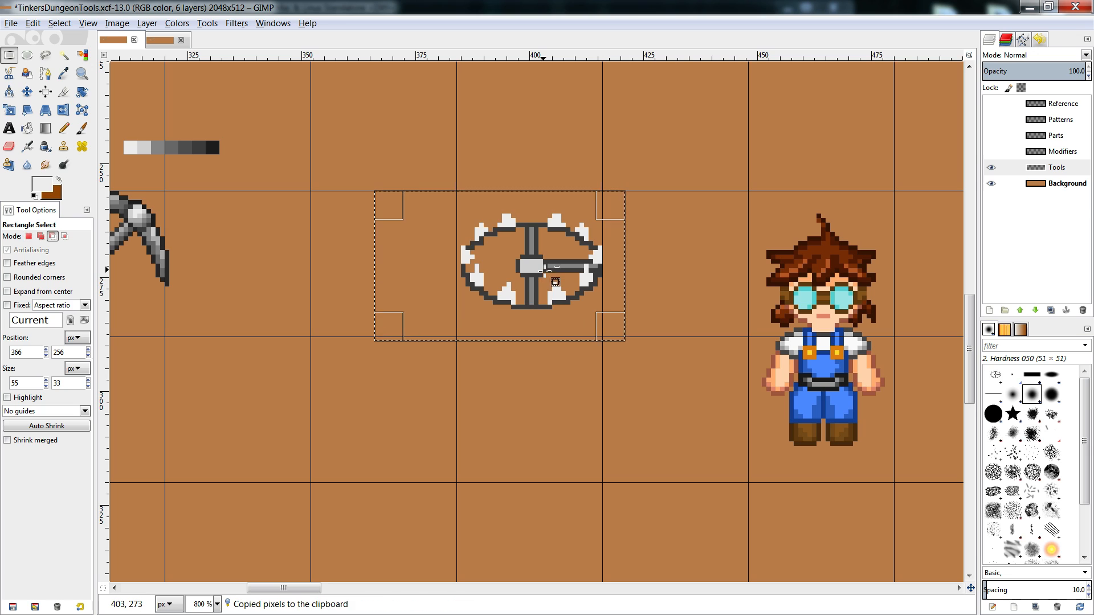
pyautogui.hotkey('ctrl', 'v')
pyautogui.moveTo(527, 276); pyautogui.dragTo(378, 138)
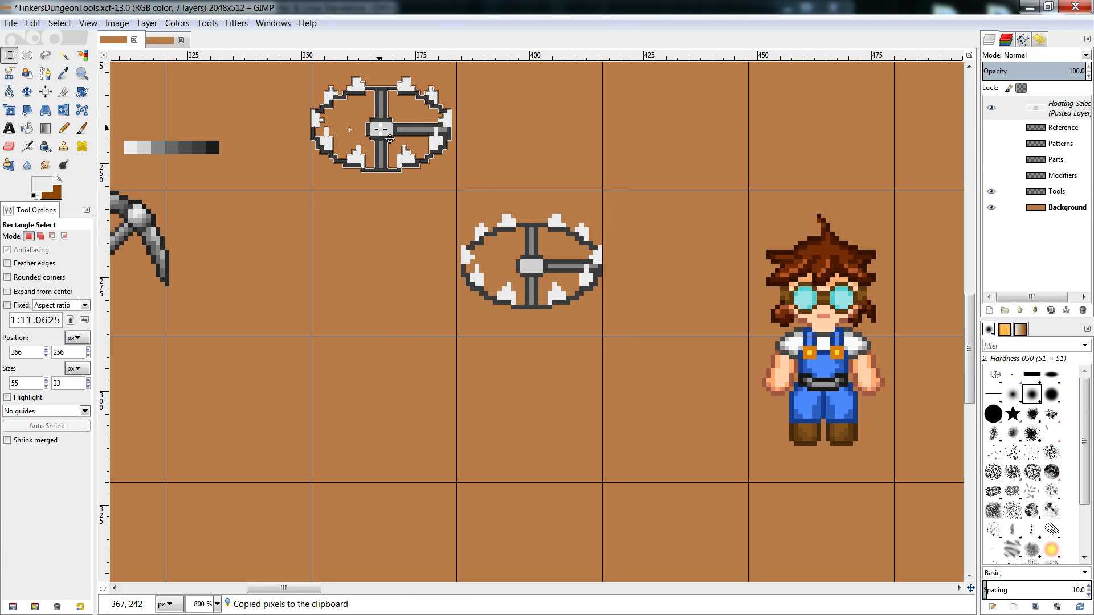
pyautogui.click(621, 212)
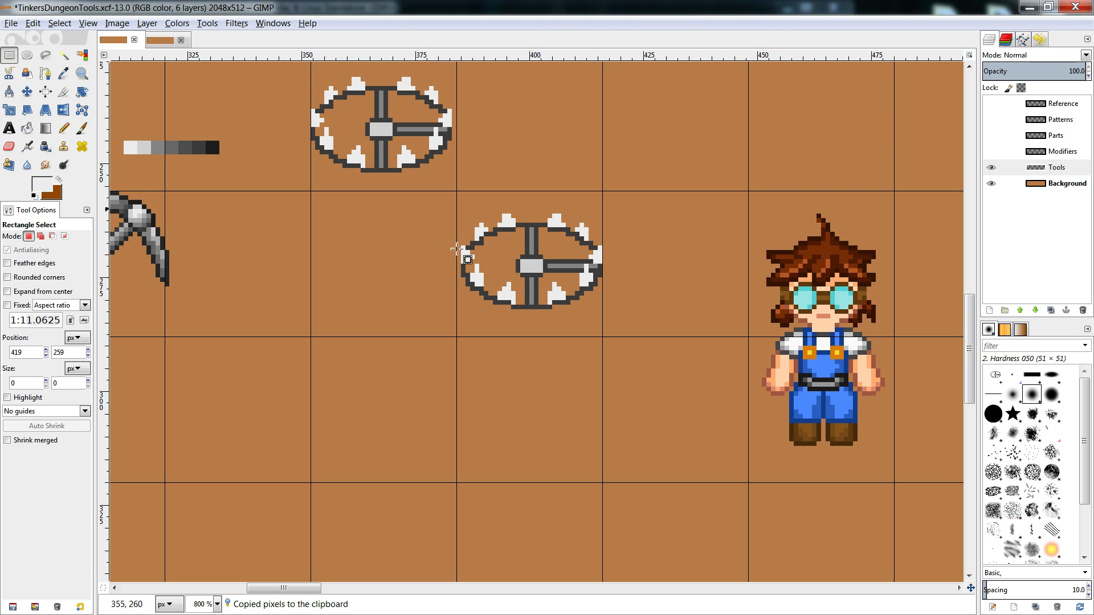
# - Select the white teeth by color, limit the selection to the original trap, and delete them
pyautogui.click(83, 55)
pyautogui.click(509, 223)
pyautogui.press('r')
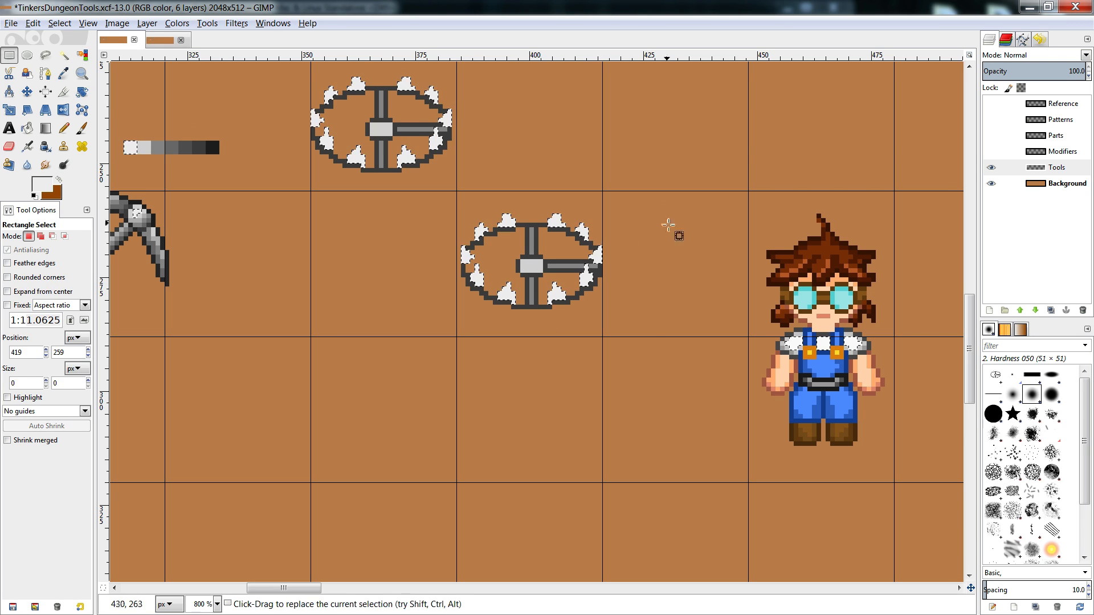
pyautogui.moveTo(658, 200); pyautogui.dragTo(378, 362)
pyautogui.press('Delete')
pyautogui.click(527, 439)
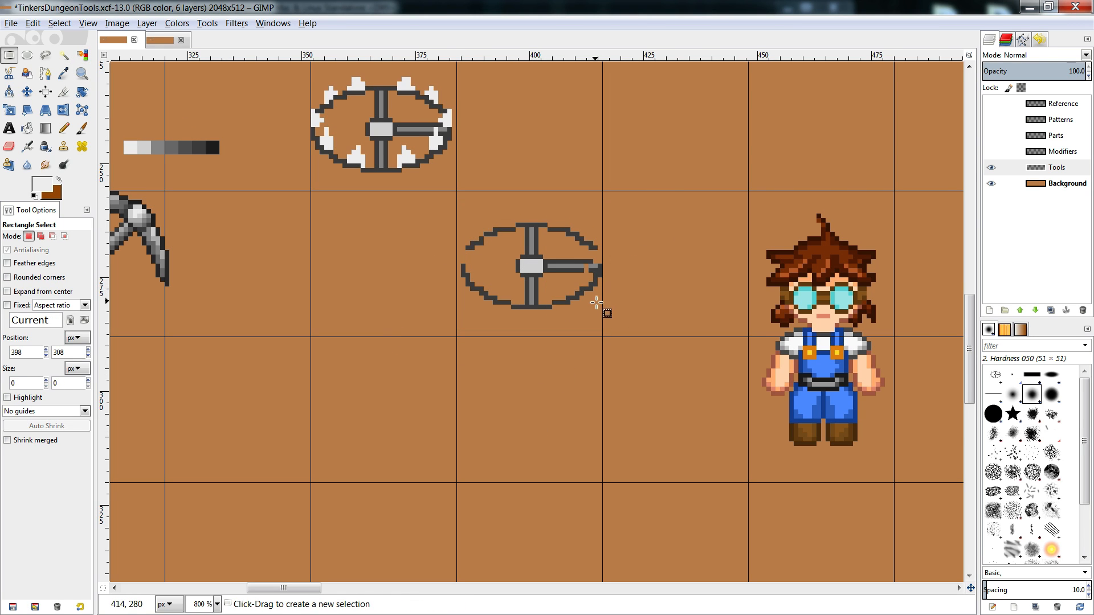
# - Copy the smaller spoked ring above the character to the clipboard and clear the selection
pyautogui.moveTo(284, 588); pyautogui.dragTo(349, 588)
pyautogui.scroll(1, 536, 319)
pyautogui.moveTo(349, 588); pyautogui.dragTo(294, 586)
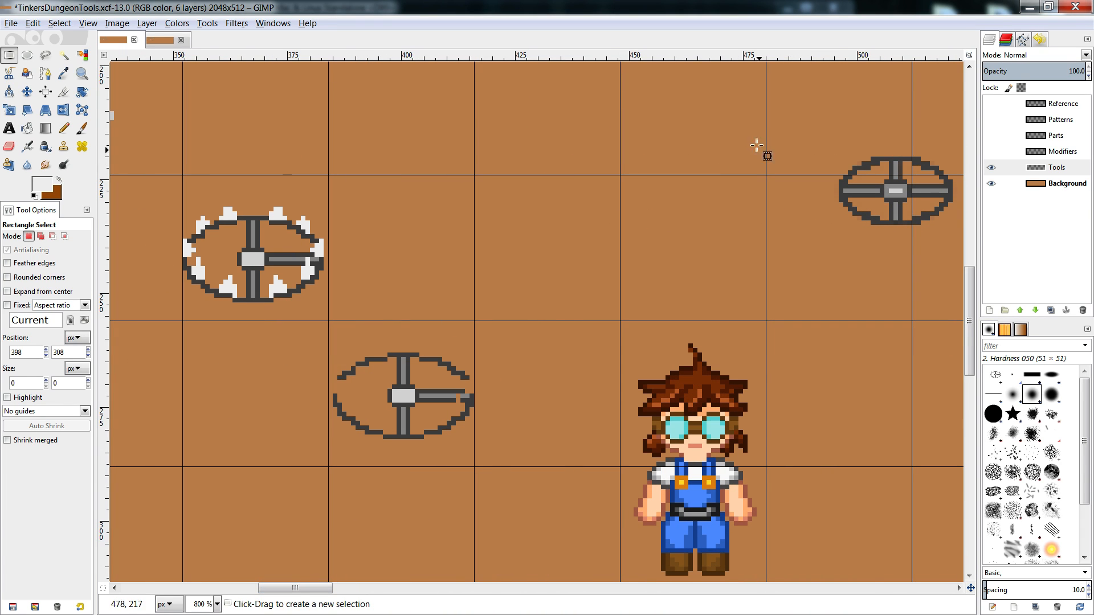
pyautogui.moveTo(779, 124); pyautogui.dragTo(962, 243)
pyautogui.hotkey('ctrl', 'c')
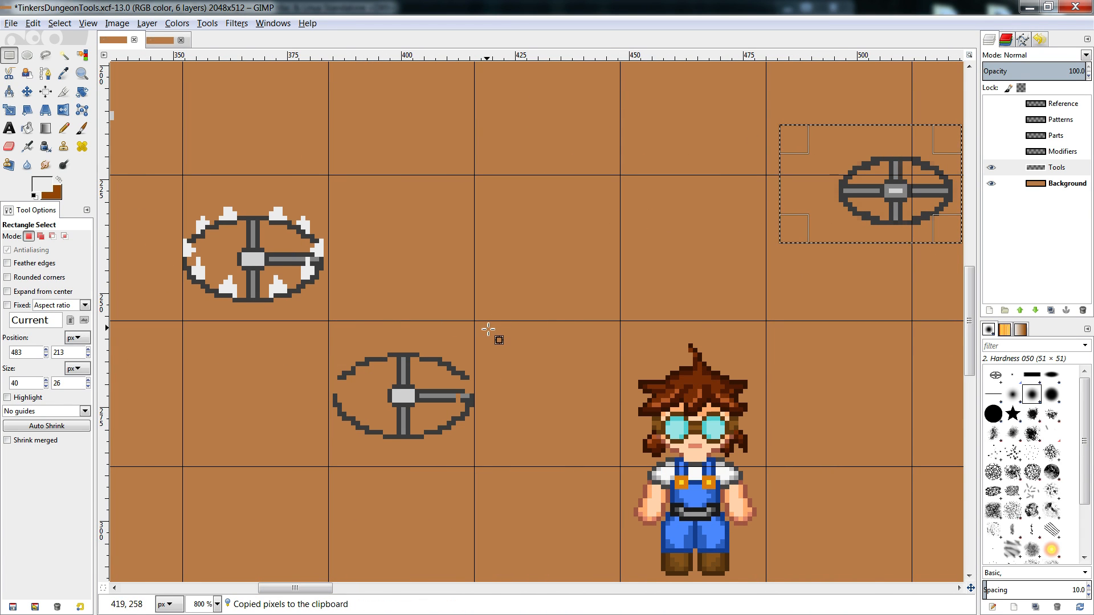
pyautogui.scroll(-2, 488, 326)
pyautogui.hotkey('ctrl', 'shift', 'a')
# - Fill the gaps in the original trap's rim with its dark grey outline color using the Pencil tool
pyautogui.press('n')
pyautogui.keyDown('ctrl'); pyautogui.click(465, 246); pyautogui.keyUp('ctrl')
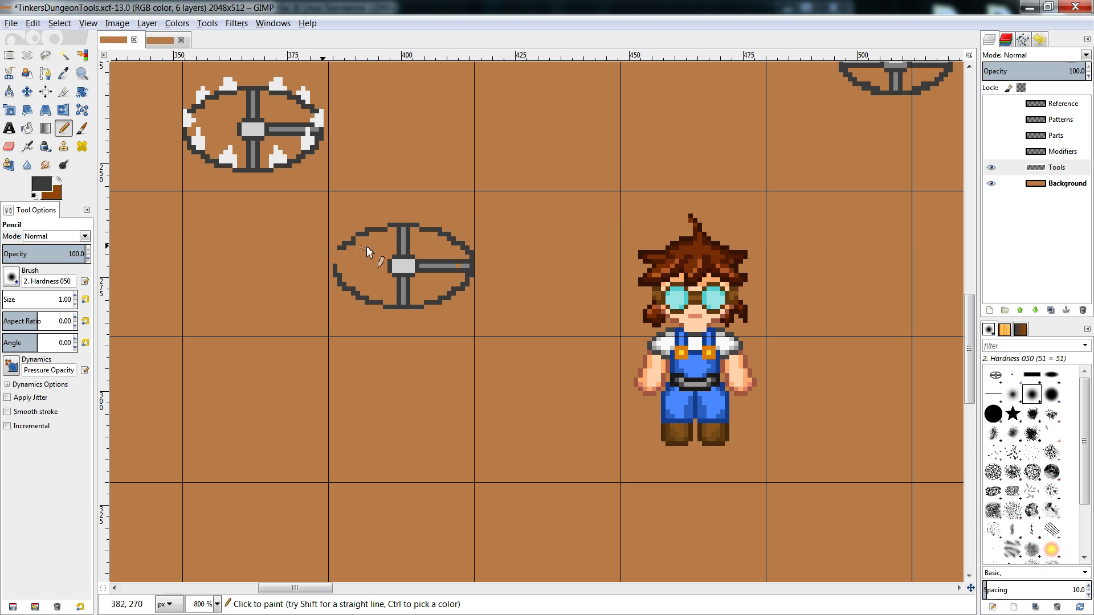
pyautogui.click(334, 262)
pyautogui.keyDown('ctrl'); pyautogui.click(453, 266); pyautogui.keyUp('ctrl')
# - Remove the spokes and central hub from inside the original trap's ring
pyautogui.press('r')
pyautogui.moveTo(391, 226); pyautogui.dragTo(415, 313)
pyautogui.moveTo(469, 261); pyautogui.dragTo(392, 275)
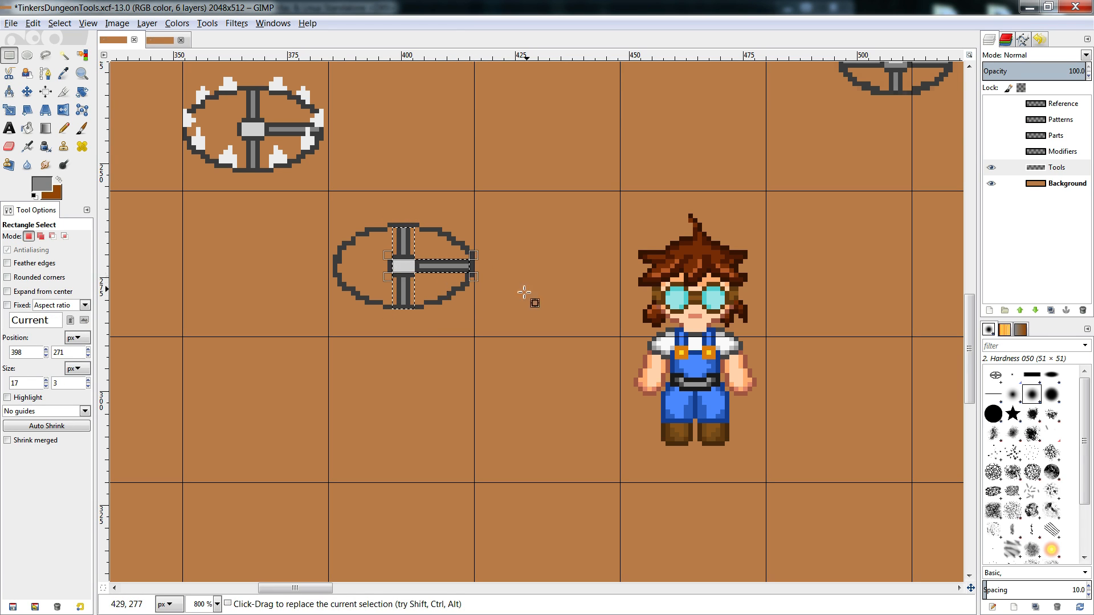
pyautogui.press('Delete')
pyautogui.hotkey('ctrl', 'shift', 'a')
pyautogui.hotkey('shift', 'e')
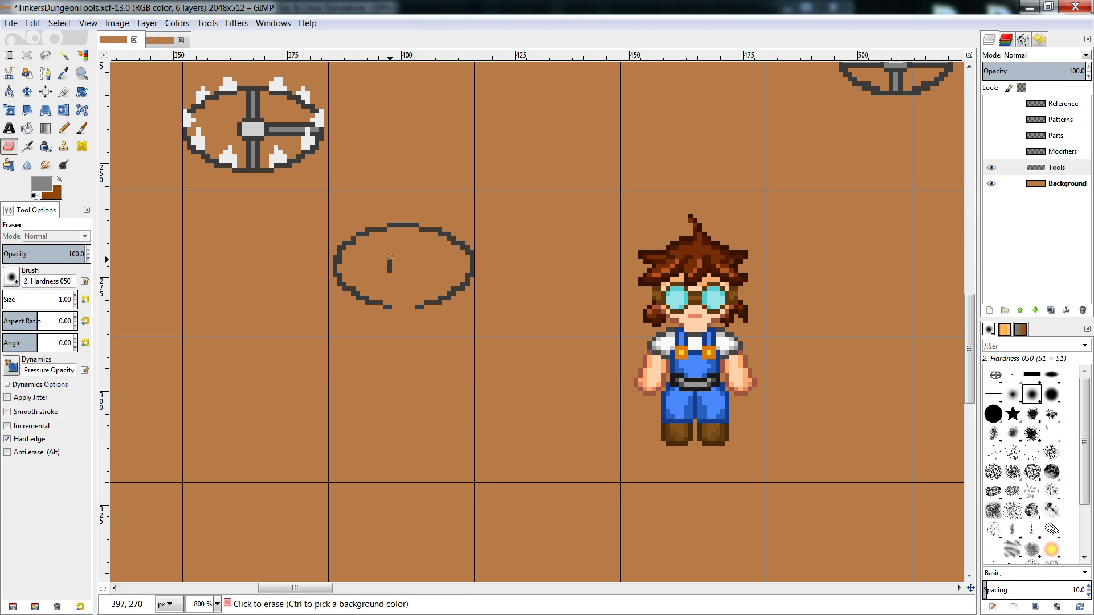
# - Redraw the missing bottom segment of the ring in dark grey to close the outline
pyautogui.press('n')
pyautogui.keyDown('ctrl'); pyautogui.click(391, 303); pyautogui.keyUp('ctrl')
pyautogui.moveTo(394, 303)
pyautogui.mouseDown()
pyautogui.moveTo(409, 307)
pyautogui.moveTo(399, 303)
pyautogui.mouseUp()
pyautogui.keyDown('ctrl'); pyautogui.click(390, 307); pyautogui.keyUp('ctrl')
pyautogui.hotkey('shift', 'e')
pyautogui.click(392, 302)
pyautogui.press('n')
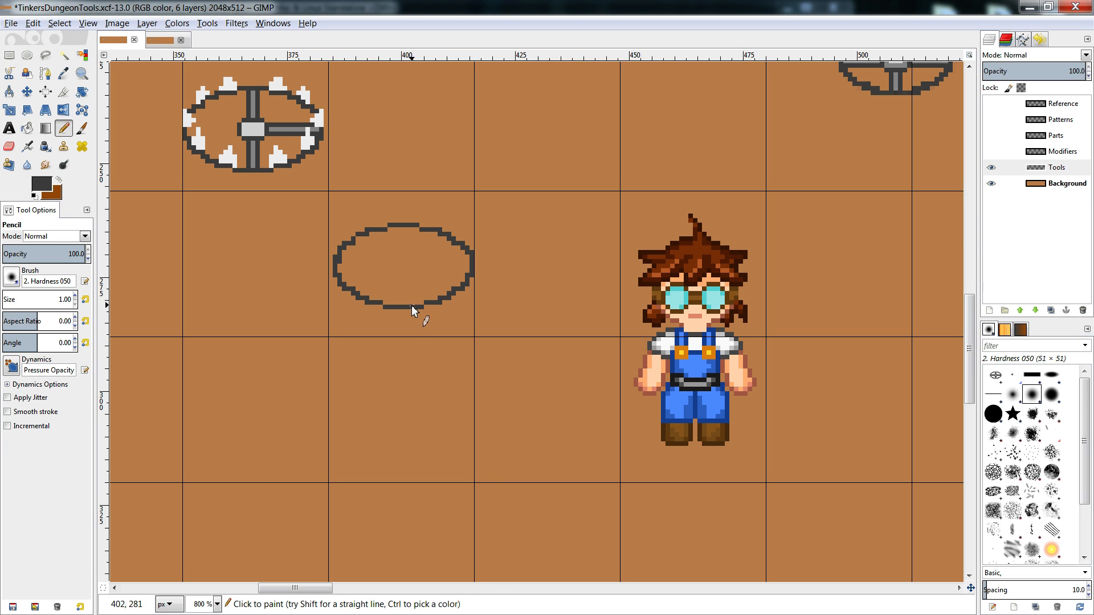
# - Move the grey palette strip down and right to sit just below the toothed trap copy
pyautogui.moveTo(270, 585); pyautogui.dragTo(261, 585)
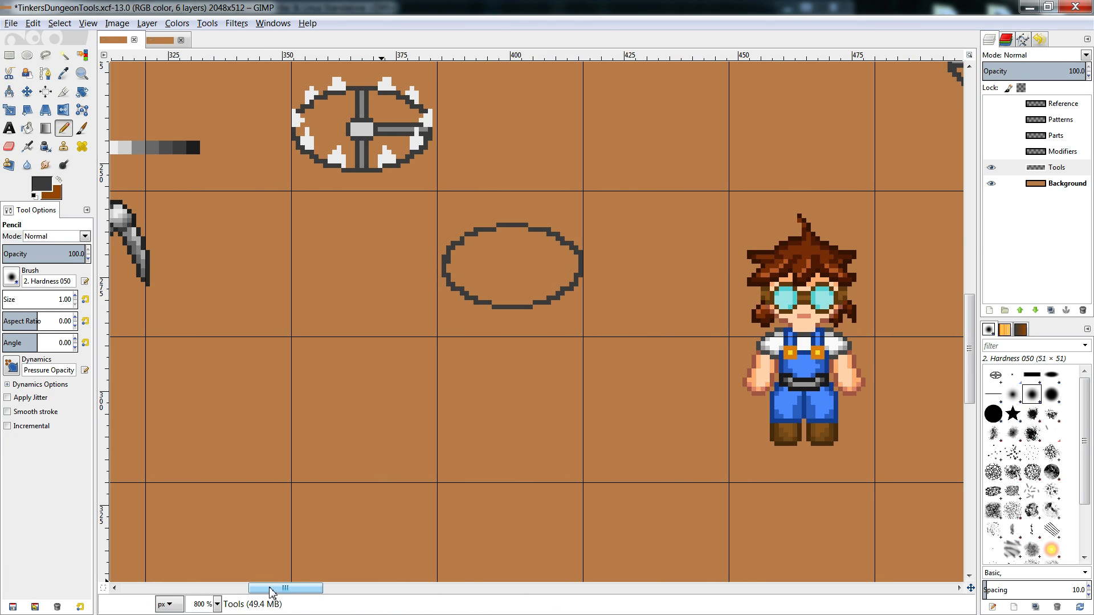
pyautogui.scroll(1, 968, 319)
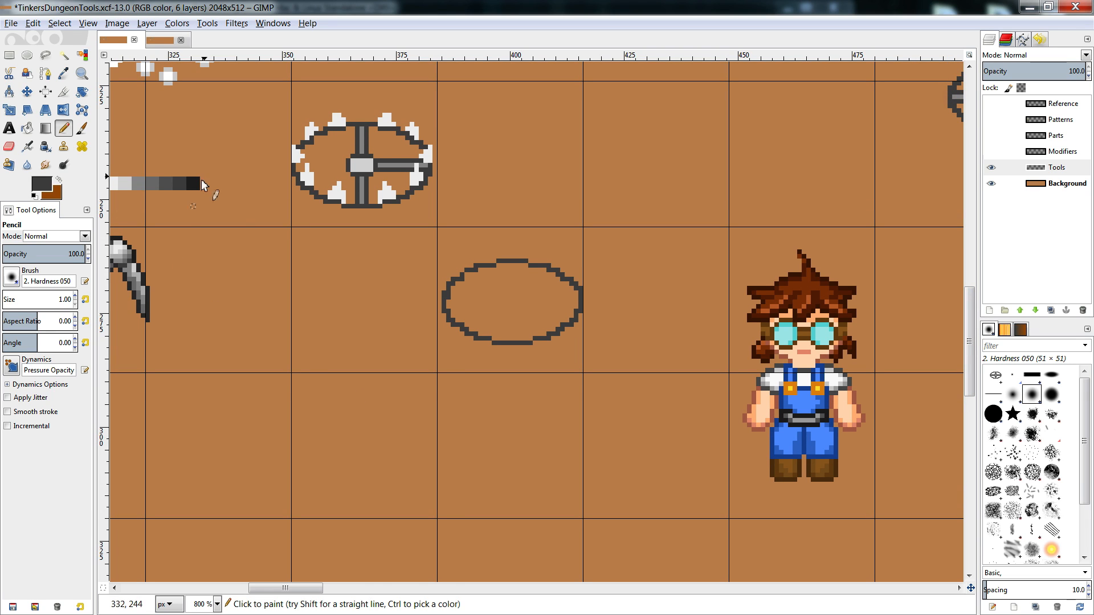
pyautogui.moveTo(285, 588); pyautogui.dragTo(280, 588)
pyautogui.press('r')
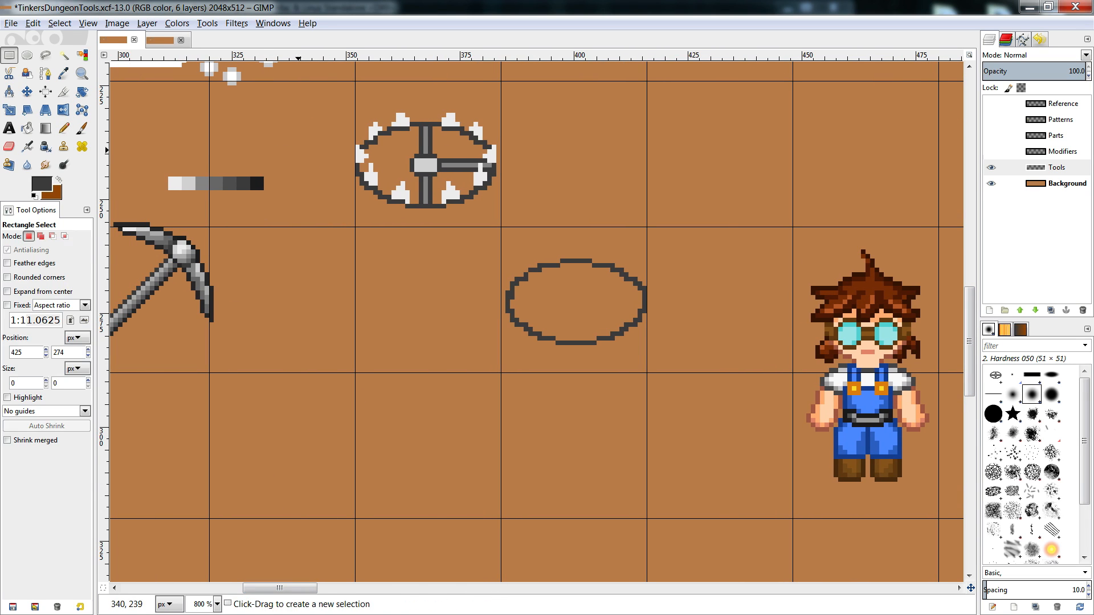
pyautogui.moveTo(305, 154); pyautogui.dragTo(159, 215)
pyautogui.hotkey('ctrl', 'x')
pyautogui.hotkey('ctrl', 'v')
pyautogui.moveTo(241, 183); pyautogui.dragTo(364, 234)
pyautogui.click(413, 342)
# - Move the character sprite farther right, away from the empty ring, and anchor it
pyautogui.moveTo(281, 588); pyautogui.dragTo(295, 592)
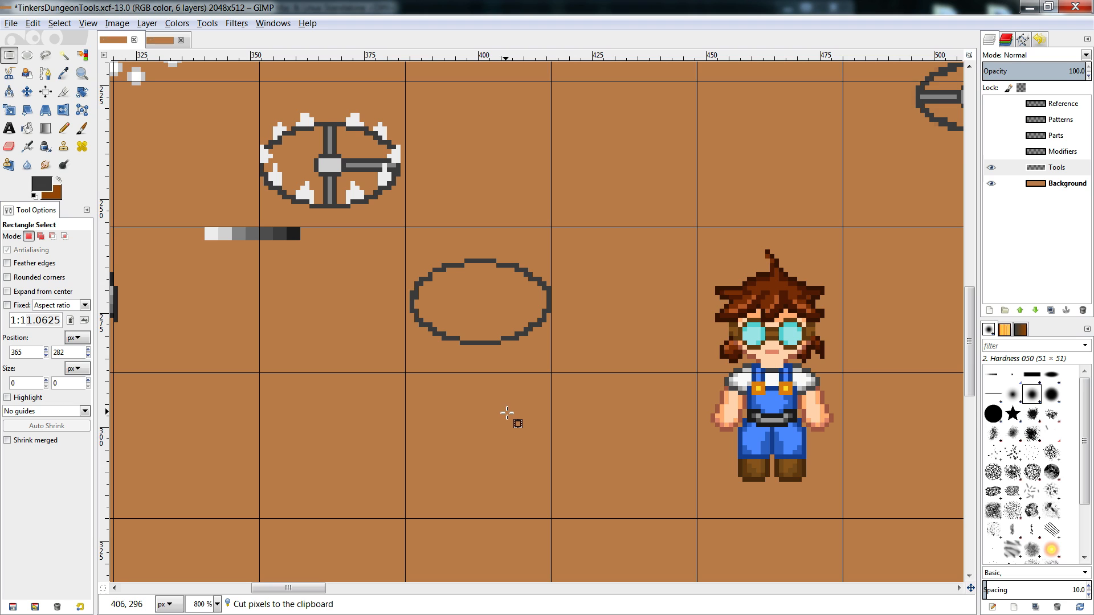
pyautogui.moveTo(702, 245); pyautogui.dragTo(890, 560)
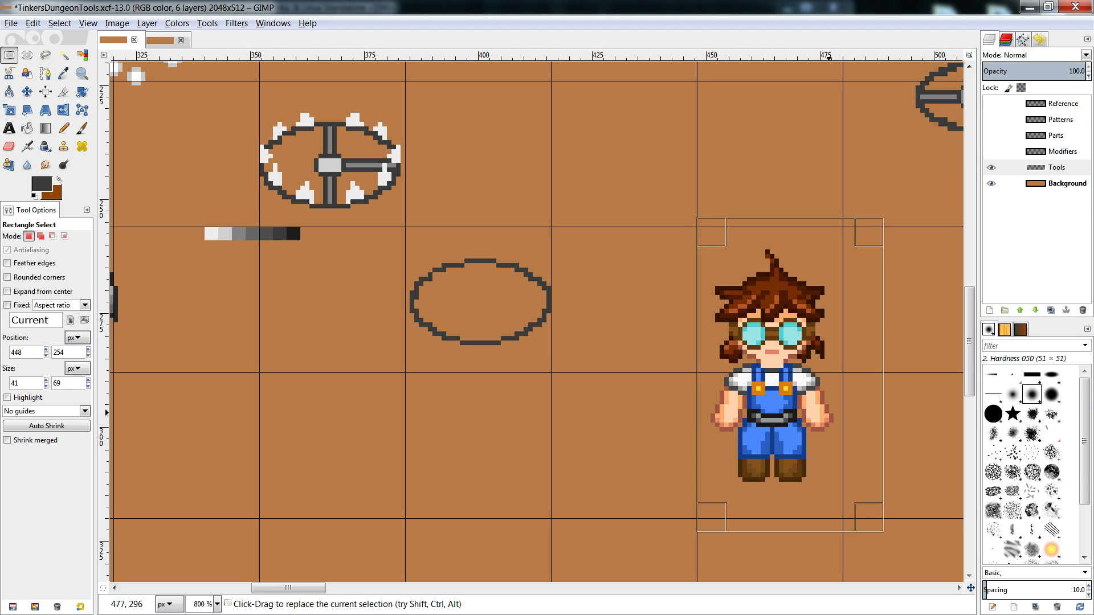
pyautogui.hotkey('ctrl', 'x')
pyautogui.hotkey('ctrl', 'v')
pyautogui.moveTo(773, 325); pyautogui.dragTo(912, 331)
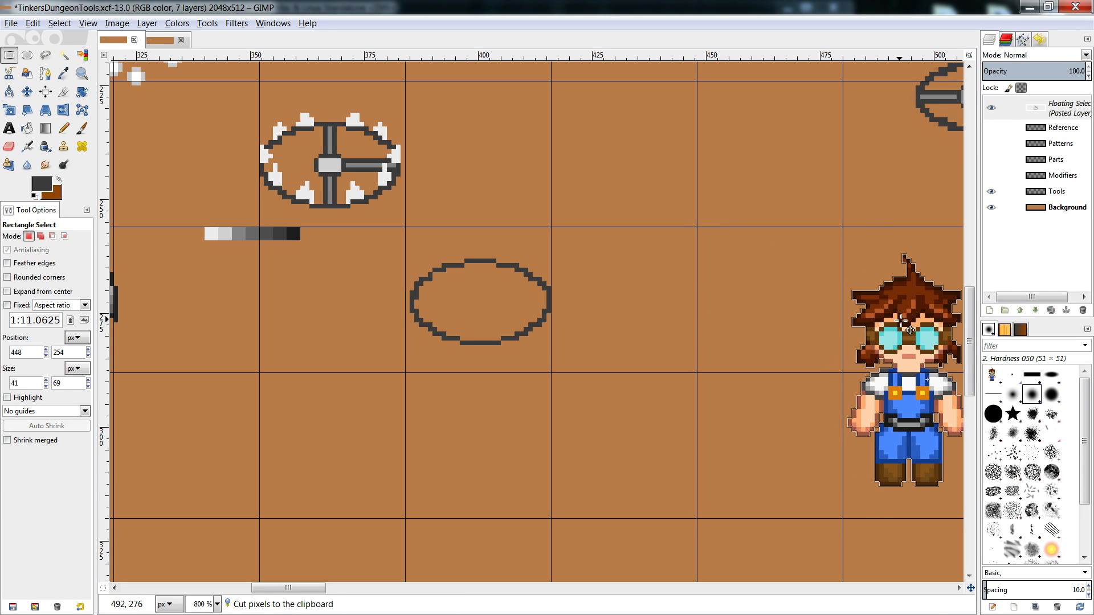
pyautogui.click(634, 348)
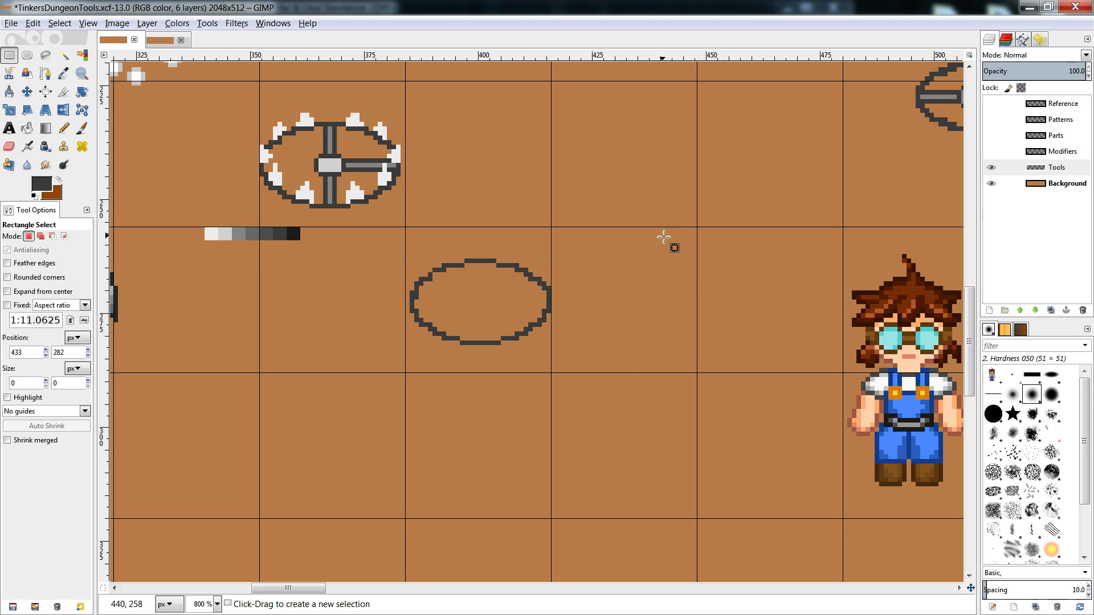
# - Hide the grid and draw a dark grey inner rim line following the empty ring's upper left curve
pyautogui.click(87, 23)
pyautogui.click(131, 196)
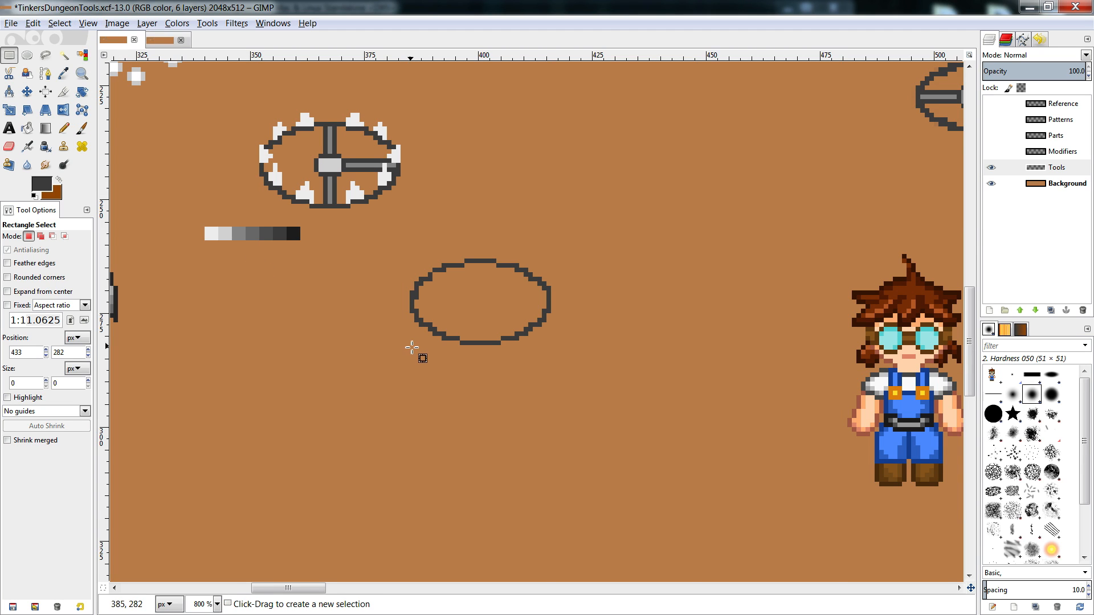
pyautogui.press('n')
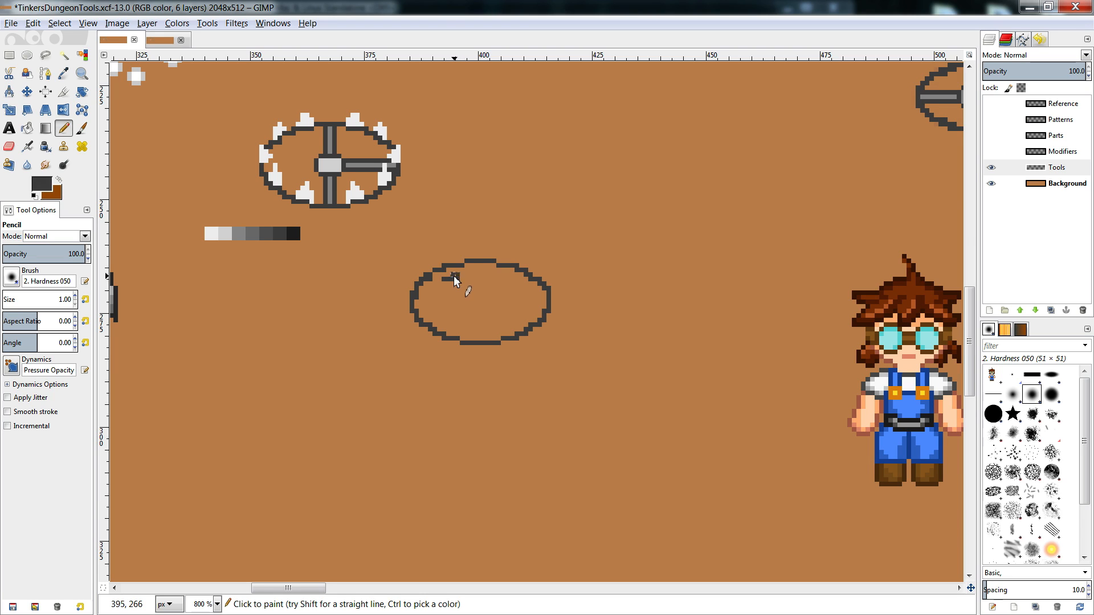
pyautogui.moveTo(453, 275); pyautogui.dragTo(477, 271)
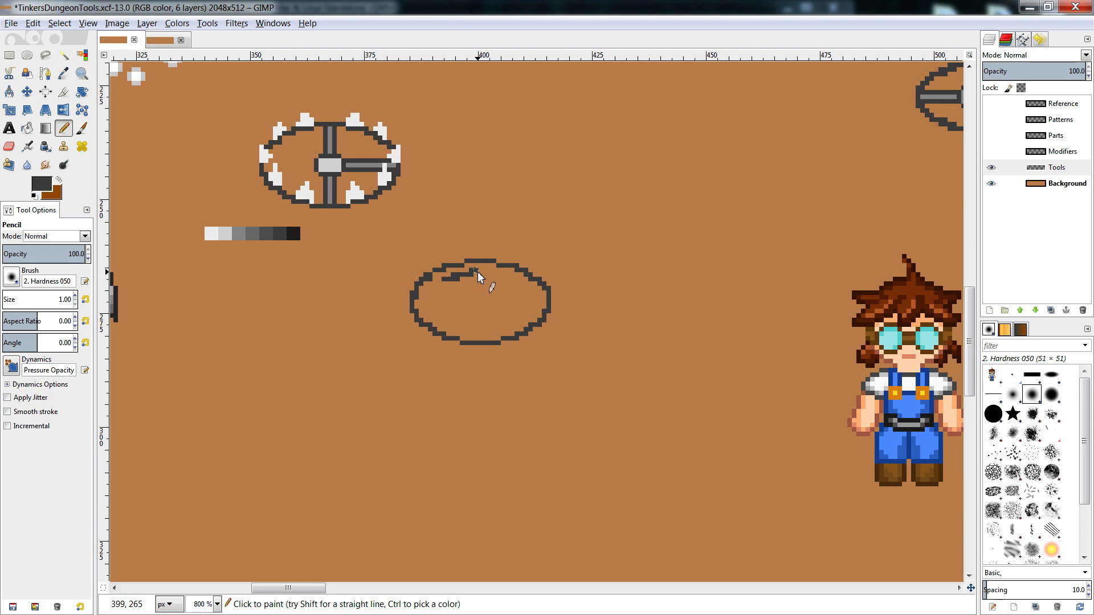
pyautogui.click(439, 284)
pyautogui.moveTo(435, 286); pyautogui.dragTo(425, 287)
# - Draw three short vertical dark grey guide lines above and below the ring at its horizontal centre
pyautogui.moveTo(482, 260); pyautogui.dragTo(481, 242)
pyautogui.moveTo(480, 346); pyautogui.dragTo(480, 367)
pyautogui.hotkey('shift', 'e')
pyautogui.click(481, 367)
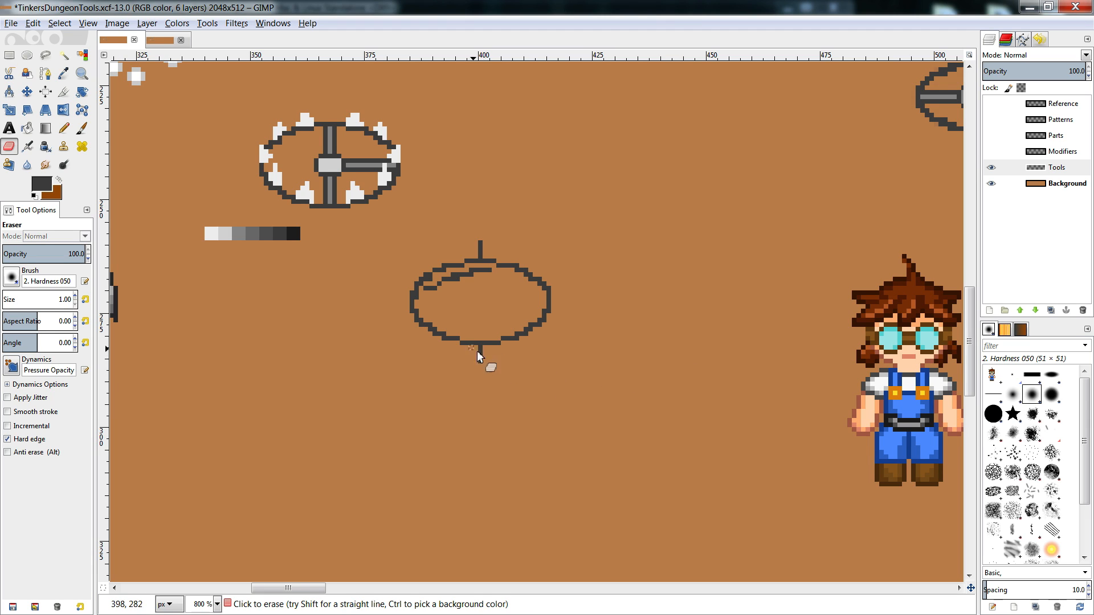
pyautogui.press('n')
pyautogui.moveTo(471, 356)
pyautogui.mouseDown()
pyautogui.moveTo(472, 368)
pyautogui.moveTo(490, 368)
pyautogui.mouseUp()
pyautogui.moveTo(489, 237)
pyautogui.mouseDown()
pyautogui.moveTo(488, 260)
pyautogui.moveTo(471, 261)
pyautogui.mouseUp()
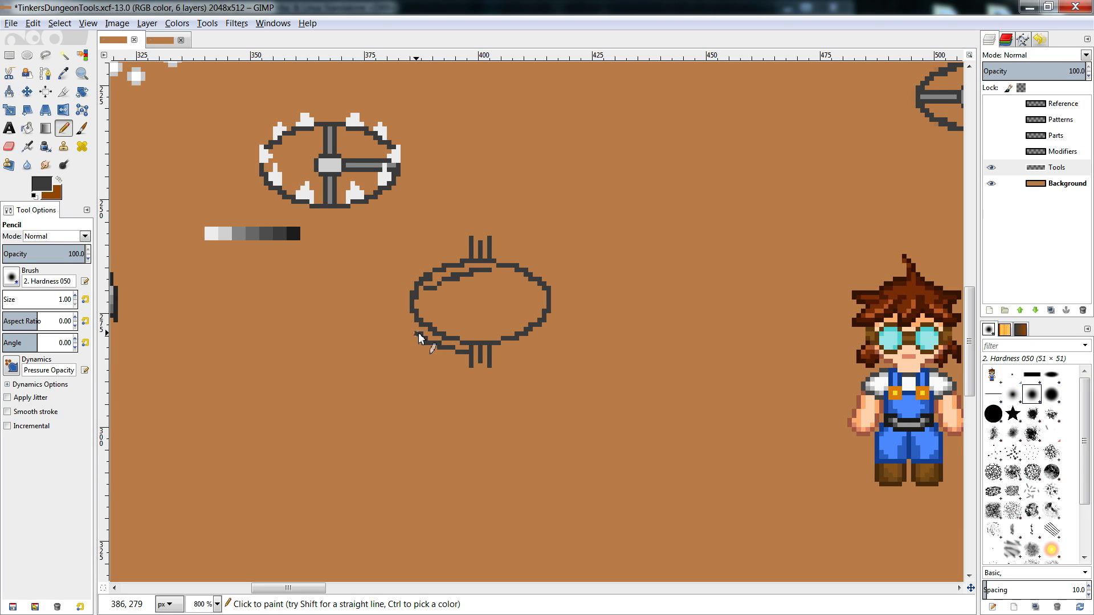
# - Draw a dark grey outer rim line just below the ring's lower left curve, up to its side
pyautogui.moveTo(418, 333); pyautogui.dragTo(411, 317)
pyautogui.hotkey('ctrl', 'z')
pyautogui.hotkey('shift', 'e')
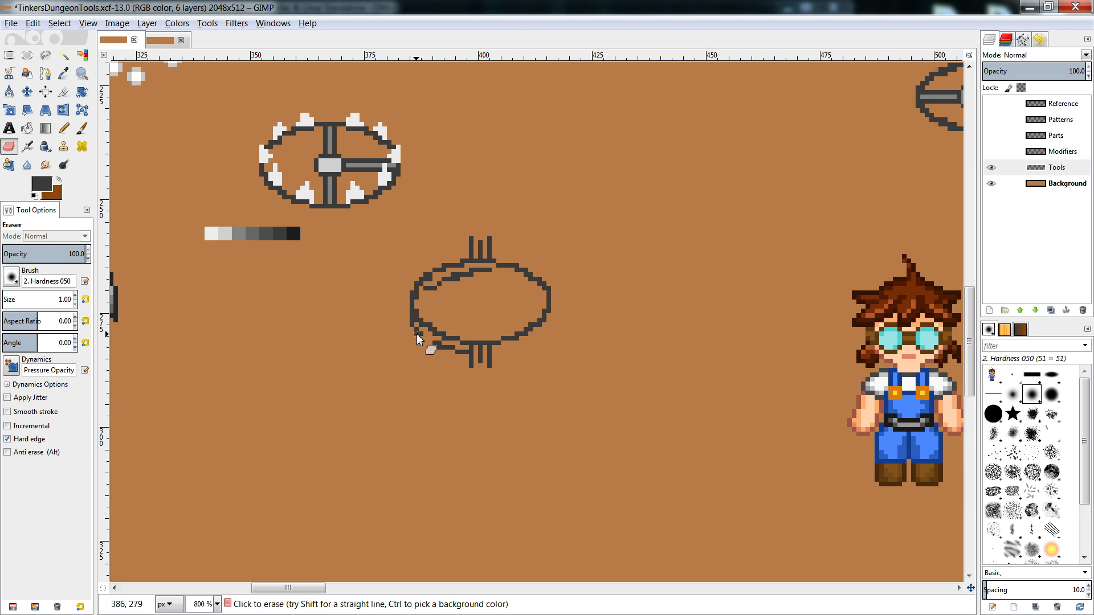
pyautogui.press('n')
pyautogui.click(429, 336)
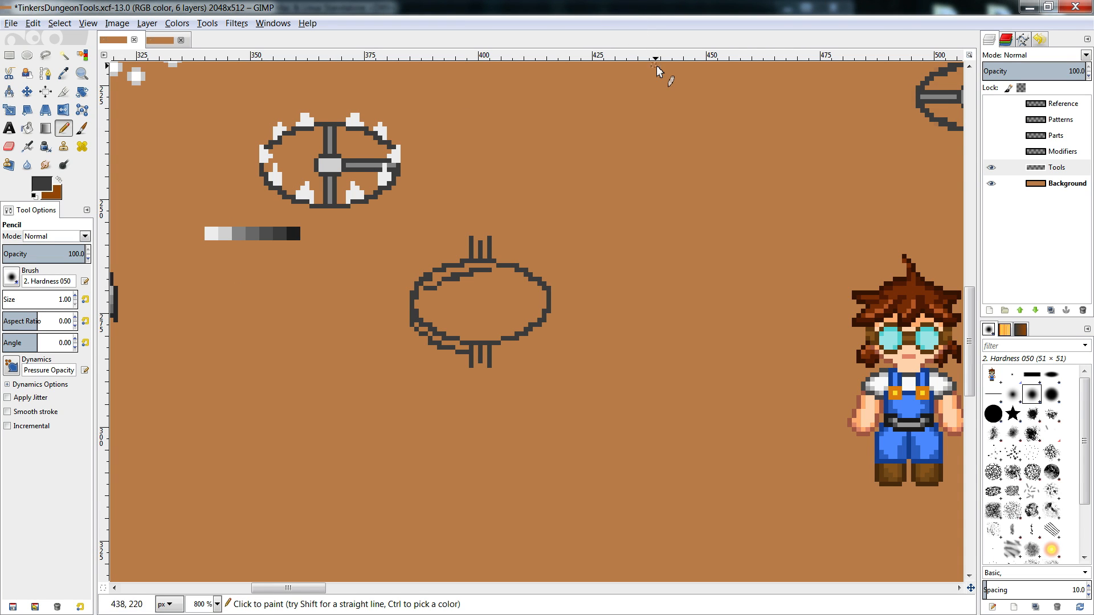
# - Clean up the stair-stepped pixels of the lower left rim lines by erasing strays and redrawing single dark grey pixels
pyautogui.hotkey('shift', 'e')
pyautogui.click(429, 343)
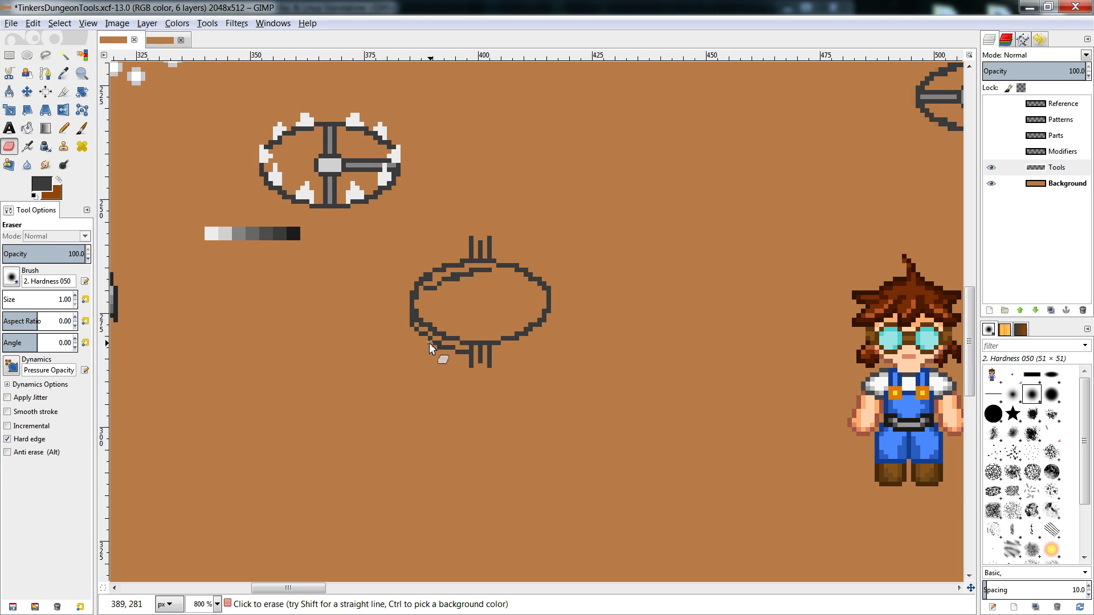
pyautogui.click(439, 346)
pyautogui.press('n')
pyautogui.click(427, 339)
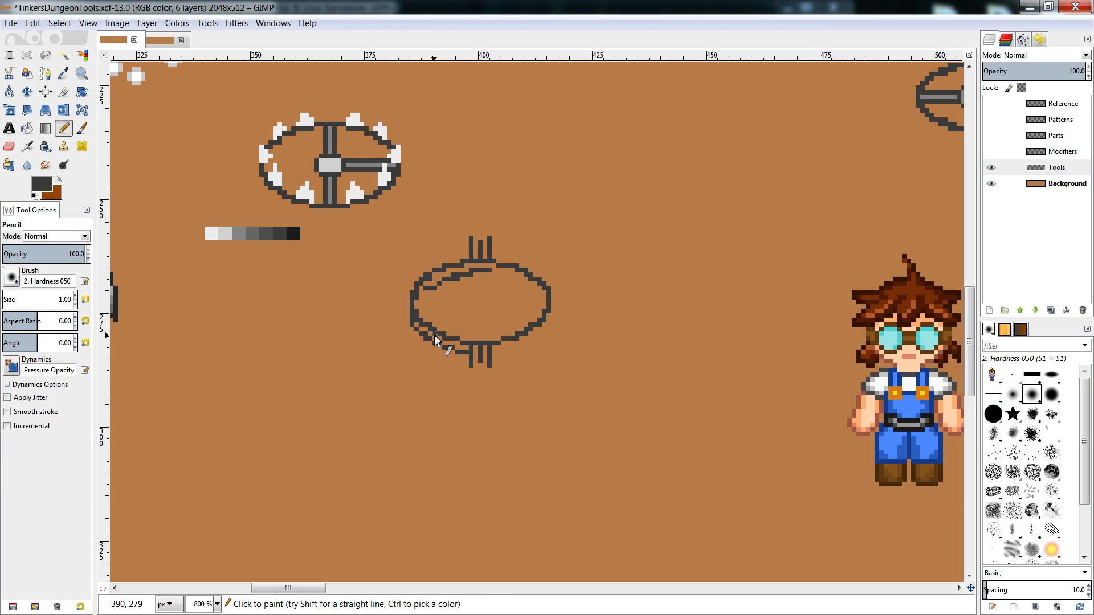
pyautogui.hotkey('shift', 'e')
pyautogui.press('n')
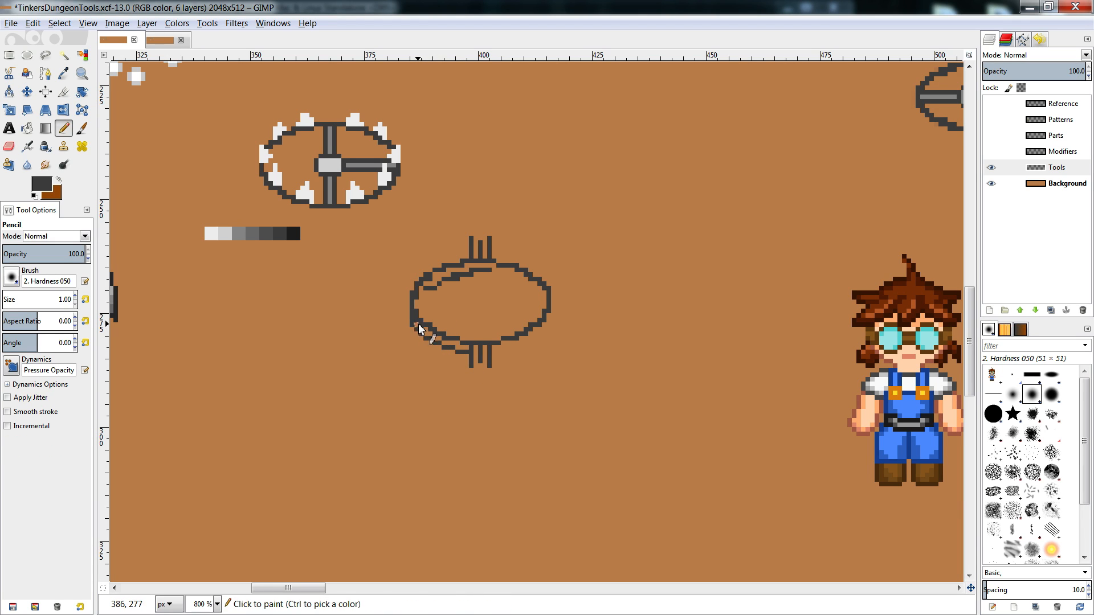
pyautogui.click(422, 334)
pyautogui.hotkey('shift', 'e')
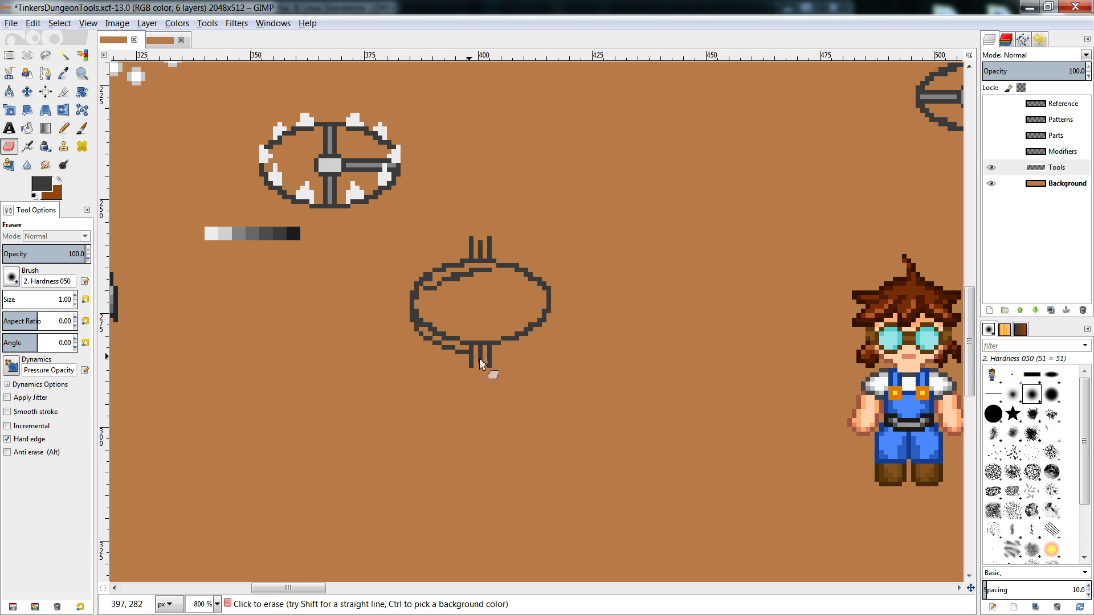
pyautogui.press('n')
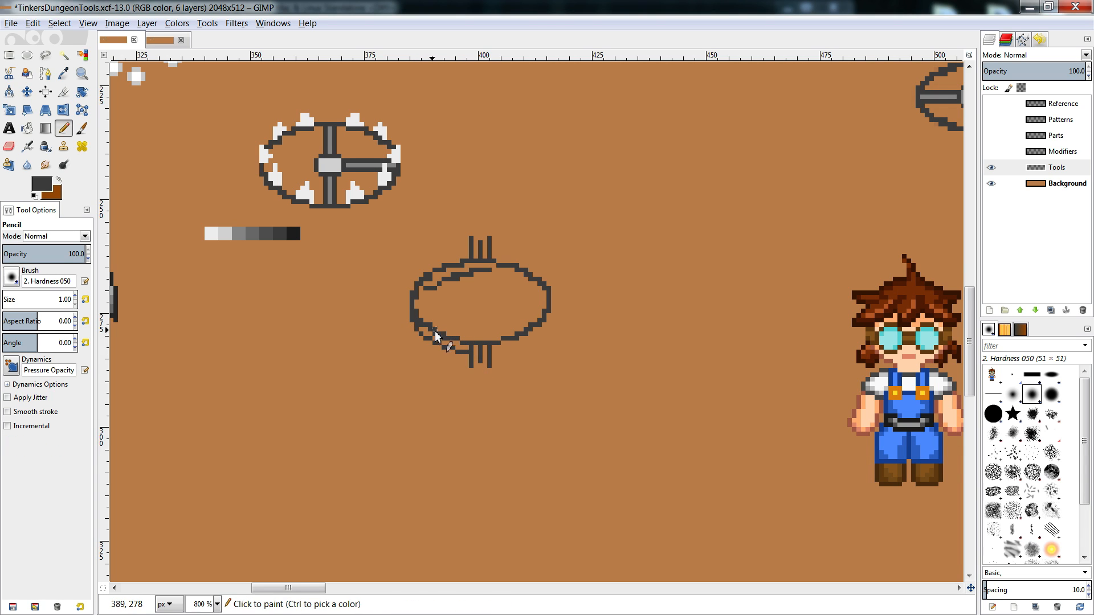
pyautogui.hotkey('shift', 'e')
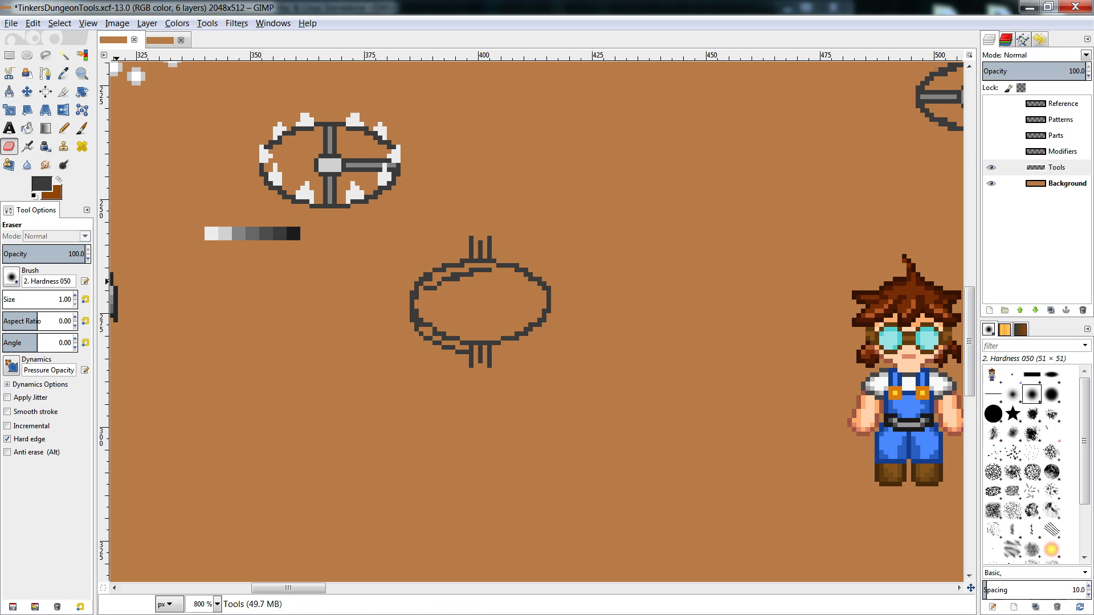
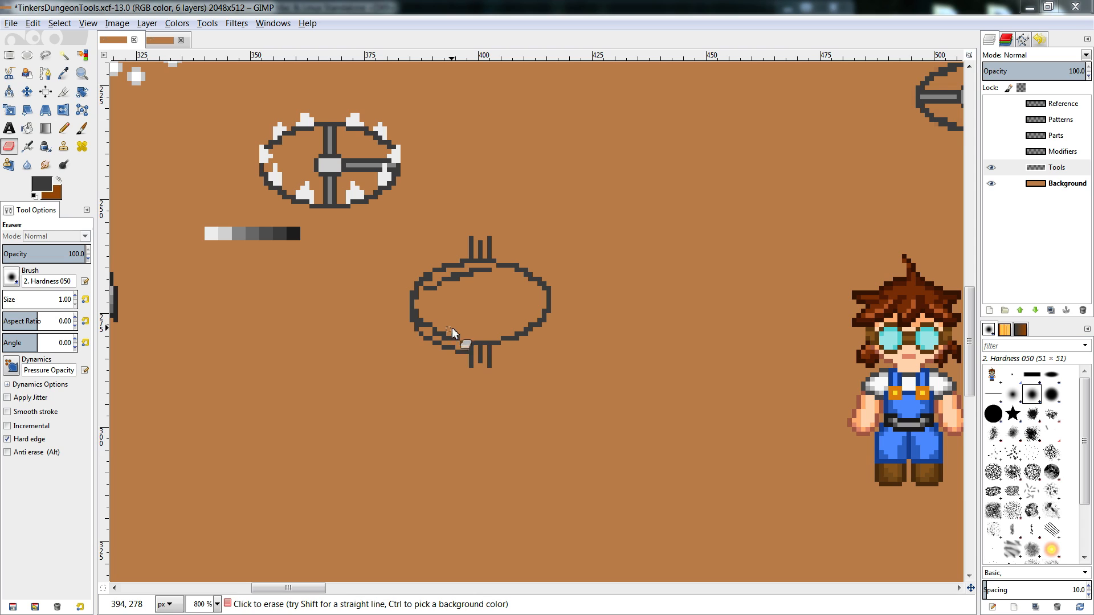
pyautogui.press('n')
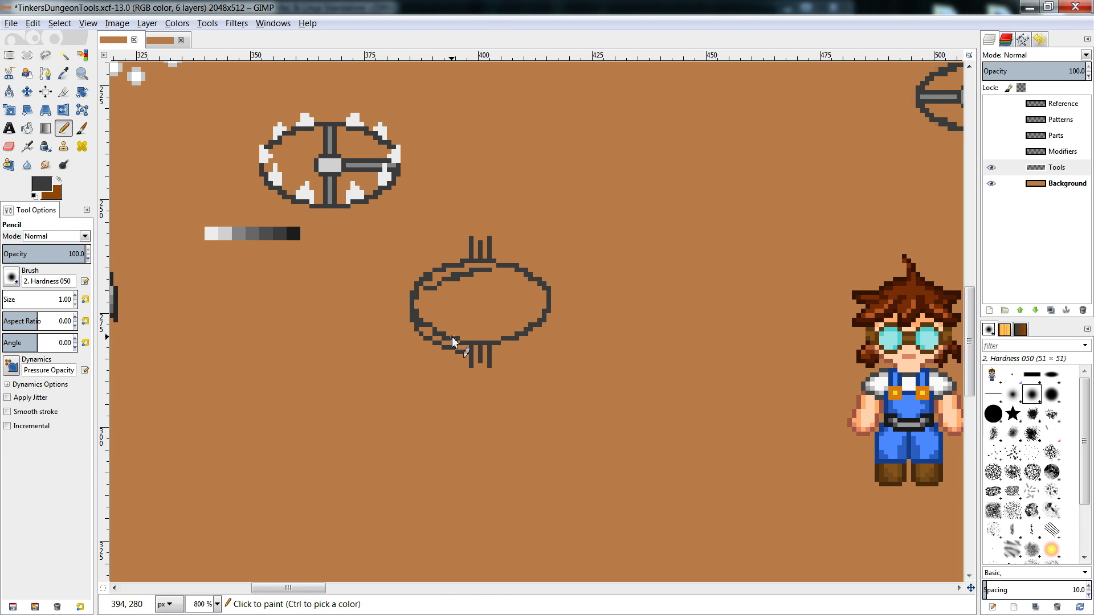
pyautogui.moveTo(452, 338)
pyautogui.mouseDown()
pyautogui.moveTo(458, 316)
pyautogui.moveTo(427, 307)
pyautogui.moveTo(439, 301)
pyautogui.moveTo(456, 283)
pyautogui.mouseUp()
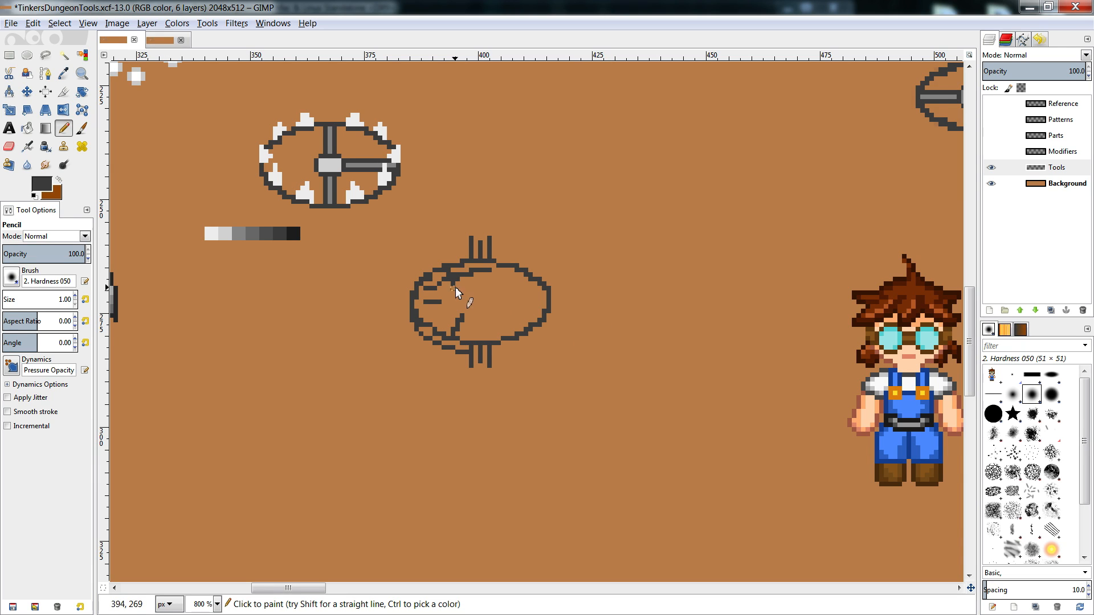
pyautogui.hotkey('ctrl', 'z')
pyautogui.hotkey('ctrl', 'z')
# - Retouch the dark grey pixels where the outer rim line joins the ring's lower left side
pyautogui.hotkey('shift', 'e')
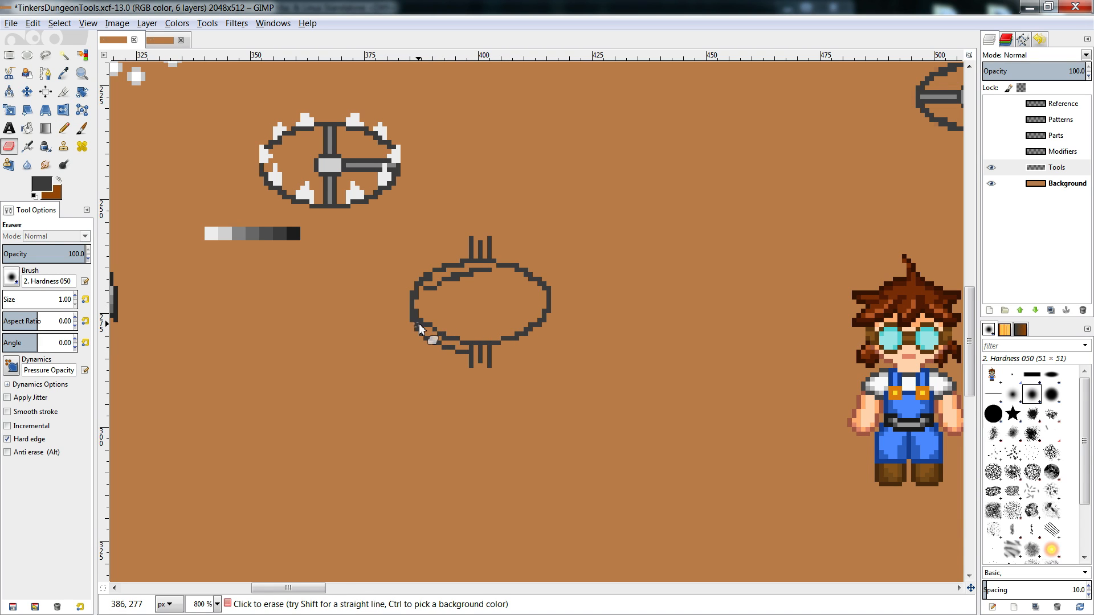
pyautogui.press('n')
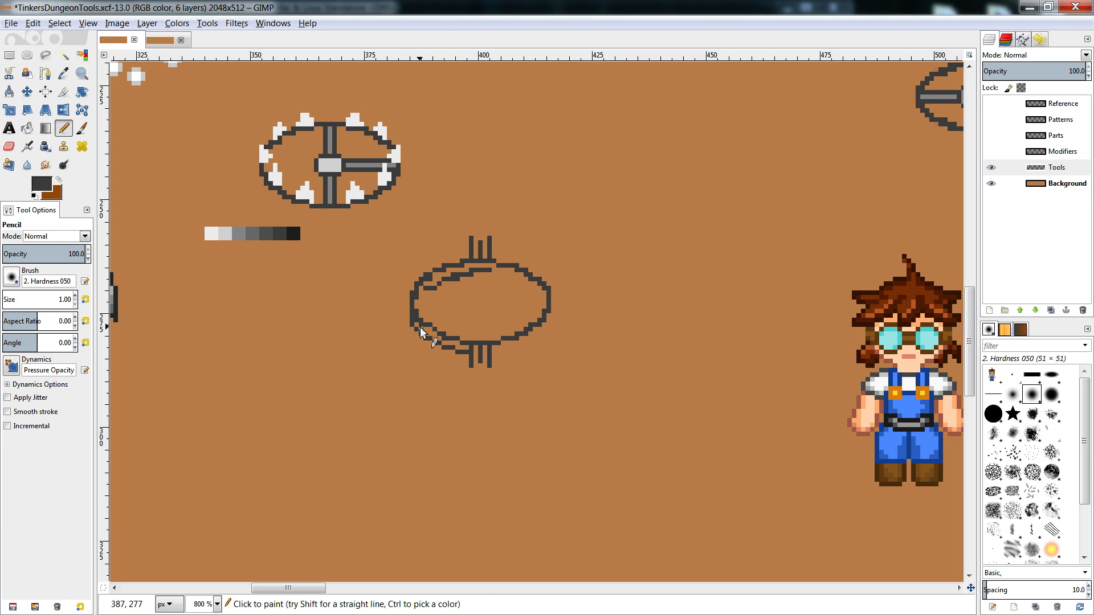
pyautogui.hotkey('shift', 'e')
pyautogui.press('n')
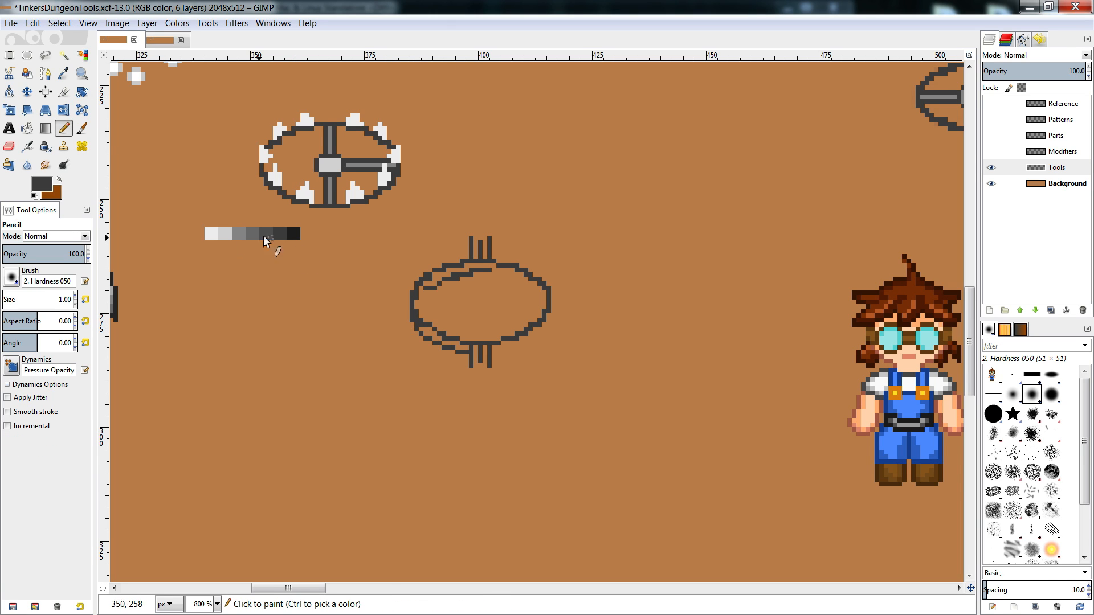
# - Pick the lightest shade from the grey palette strip and copy the short grey sword sprite with its 32 × 33 px area
pyautogui.keyDown('ctrl'); pyautogui.click(211, 233); pyautogui.keyUp('ctrl')
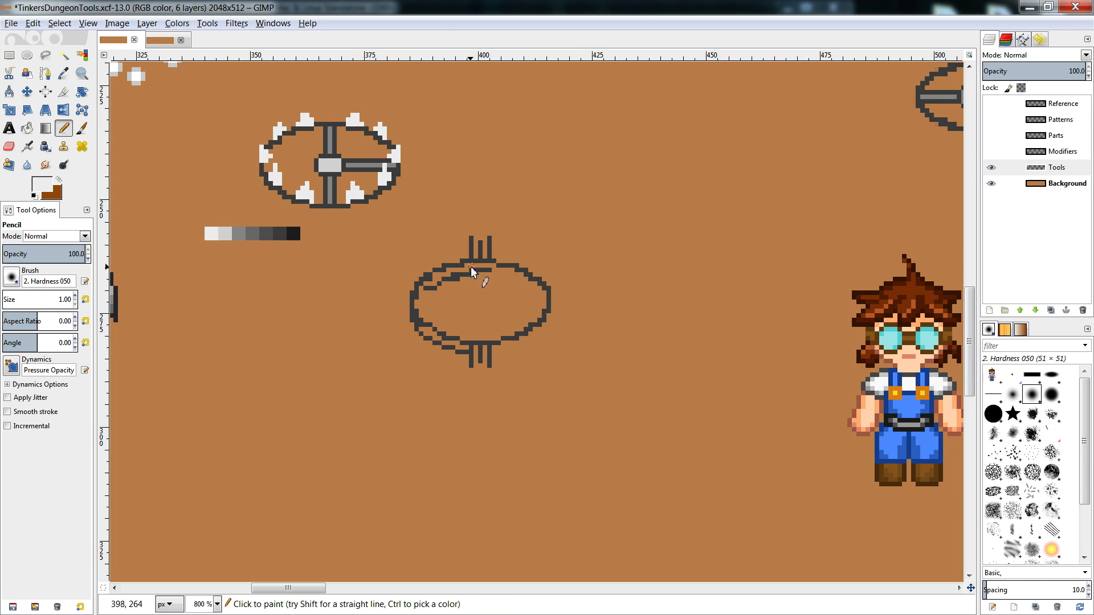
pyautogui.moveTo(293, 588); pyautogui.dragTo(163, 588)
pyautogui.scroll(5, 537, 377)
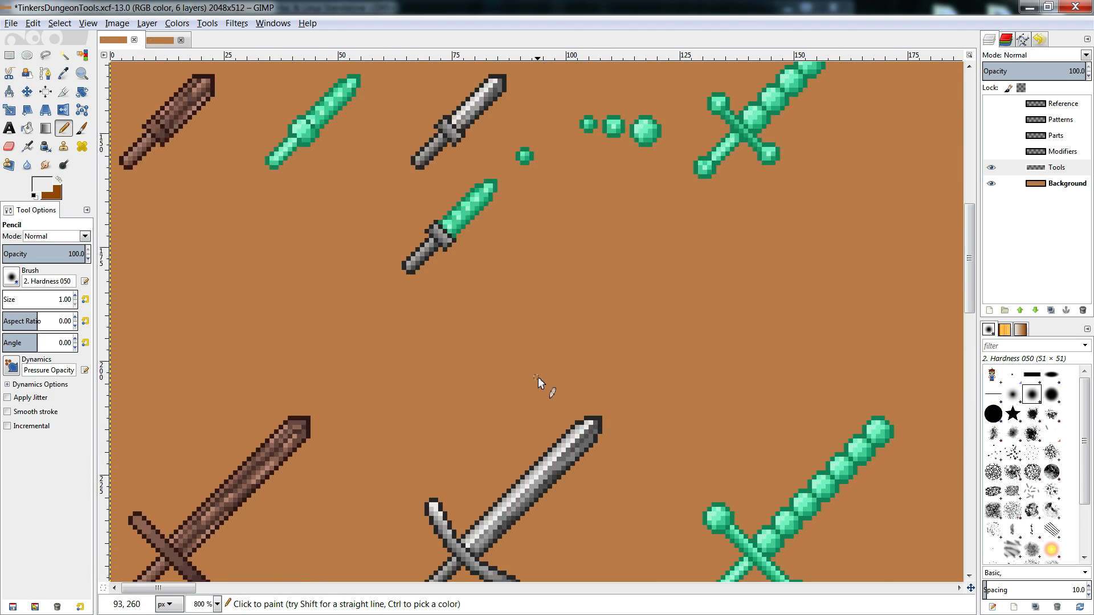
pyautogui.scroll(4, 538, 377)
pyautogui.press('r')
pyautogui.moveTo(542, 152)
pyautogui.mouseDown()
pyautogui.moveTo(389, 306)
pyautogui.moveTo(398, 302)
pyautogui.mouseUp()
pyautogui.hotkey('ctrl', 'c')
# - Paste the copied sword directly below the grey pickaxe near the trap sprites and anchor it
pyautogui.scroll(-5, 389, 522)
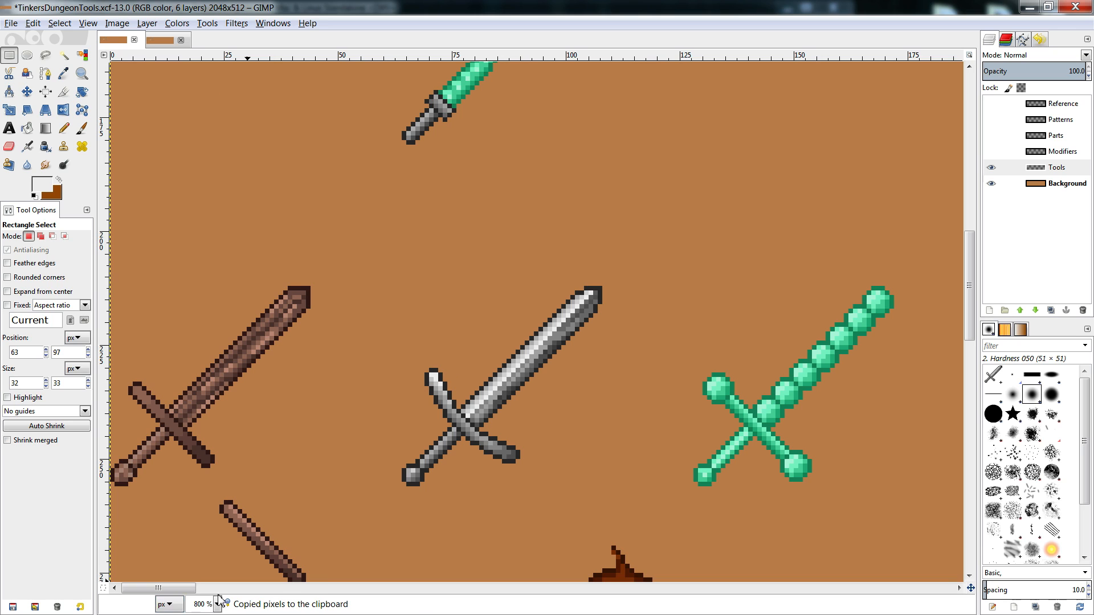
pyautogui.moveTo(181, 590); pyautogui.dragTo(278, 591)
pyautogui.scroll(-3, 489, 463)
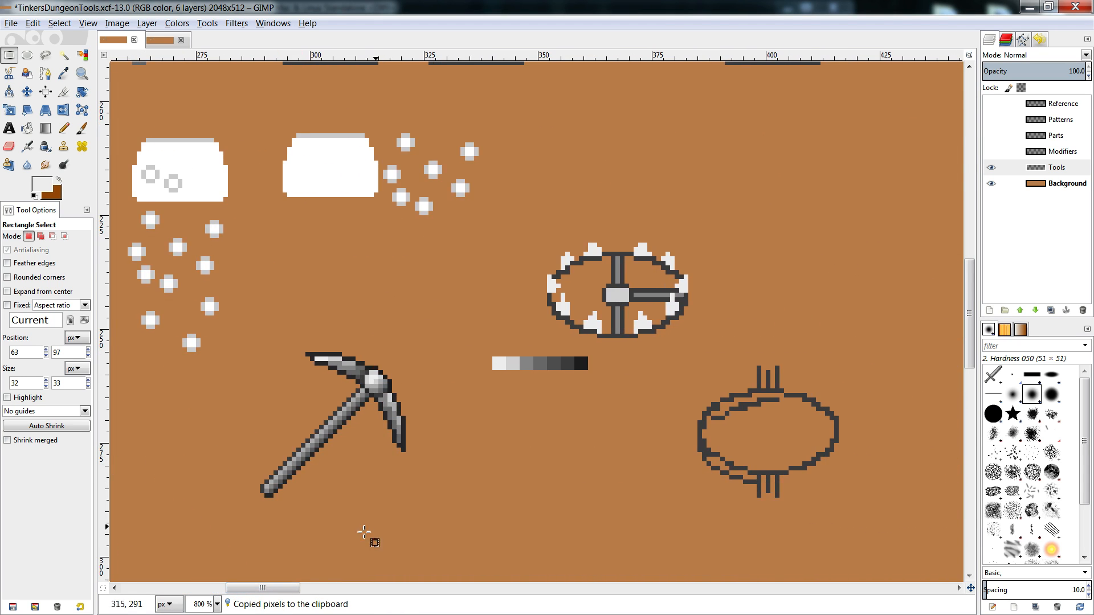
pyautogui.scroll(-3, 363, 532)
pyautogui.hotkey('ctrl', 'v')
pyautogui.moveTo(476, 359); pyautogui.dragTo(306, 433)
pyautogui.click(443, 390)
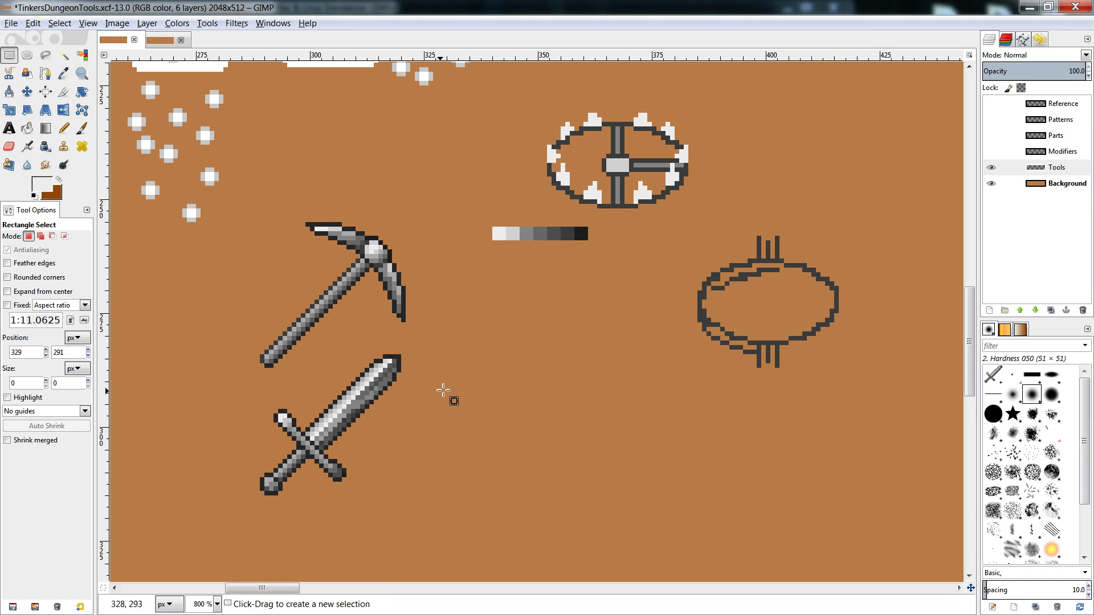
pyautogui.moveTo(277, 590); pyautogui.dragTo(287, 597)
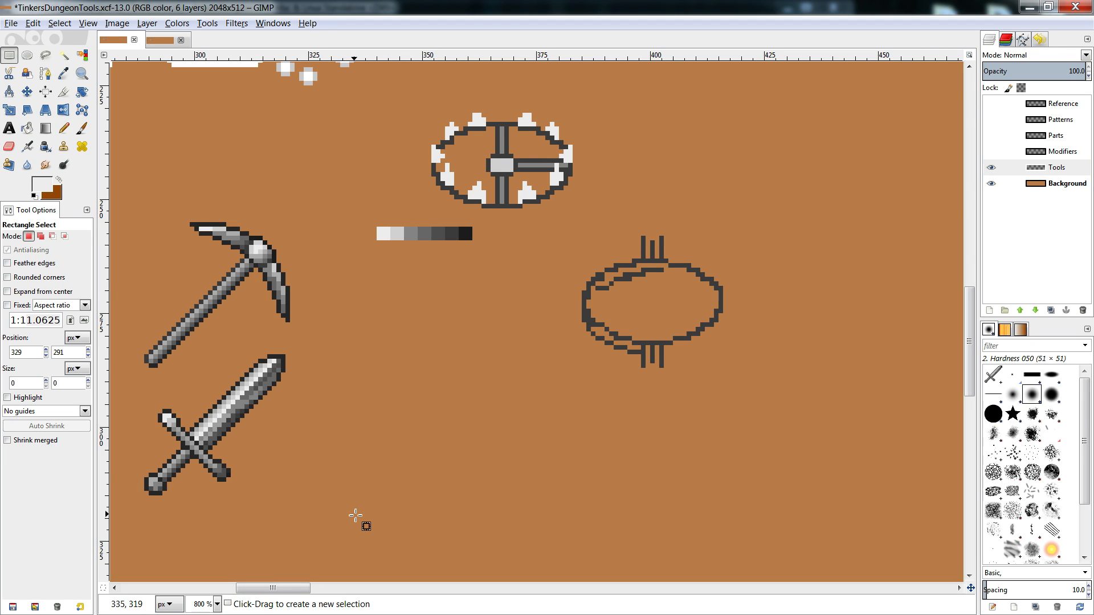
# - Paint a near-white highlight band along the inside of the ring's left half, between the centre guide lines
pyautogui.press('n')
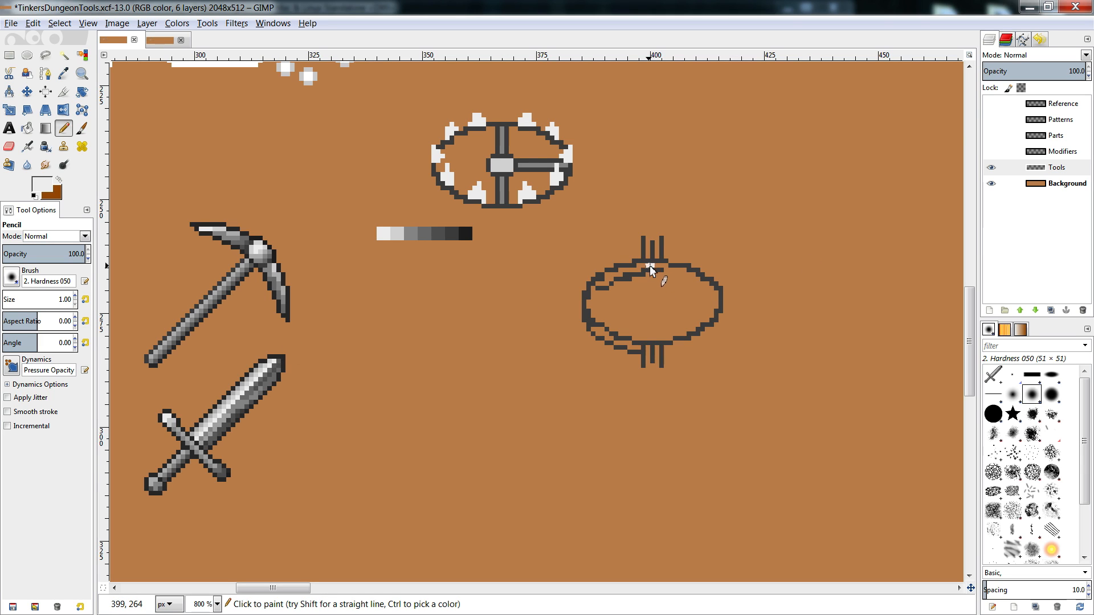
pyautogui.click(635, 269)
pyautogui.click(605, 274)
pyautogui.moveTo(590, 308); pyautogui.dragTo(610, 333)
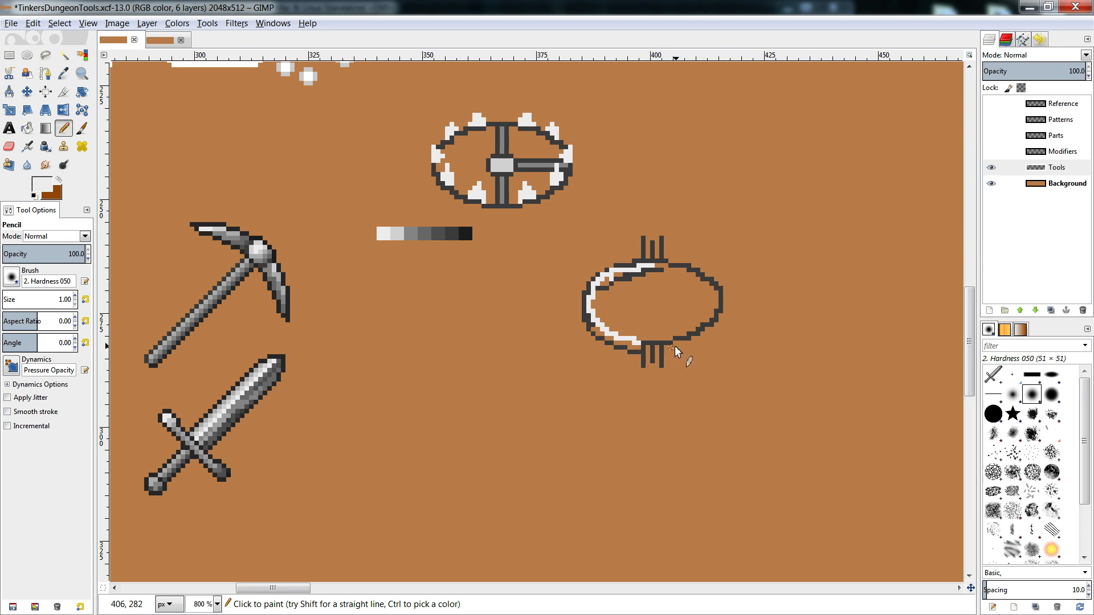
# - Touch up the dark grey rim line at the upper left and shade the left rim beside the highlight with the sword's mid grey
pyautogui.keyDown('ctrl'); pyautogui.click(610, 276); pyautogui.keyUp('ctrl')
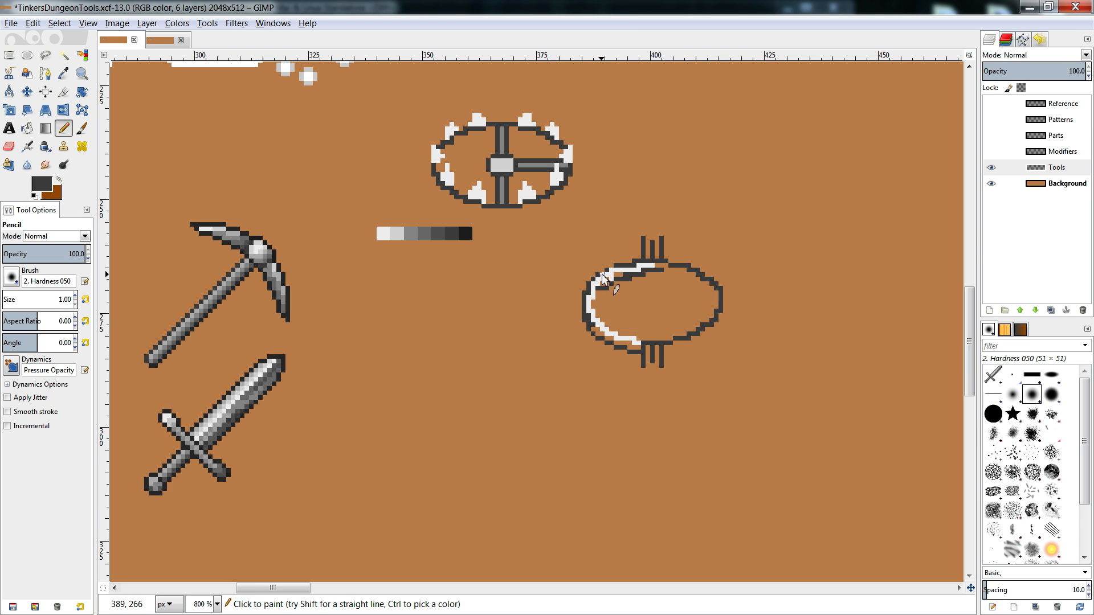
pyautogui.moveTo(610, 275); pyautogui.dragTo(627, 278)
pyautogui.hotkey('shift', 'e')
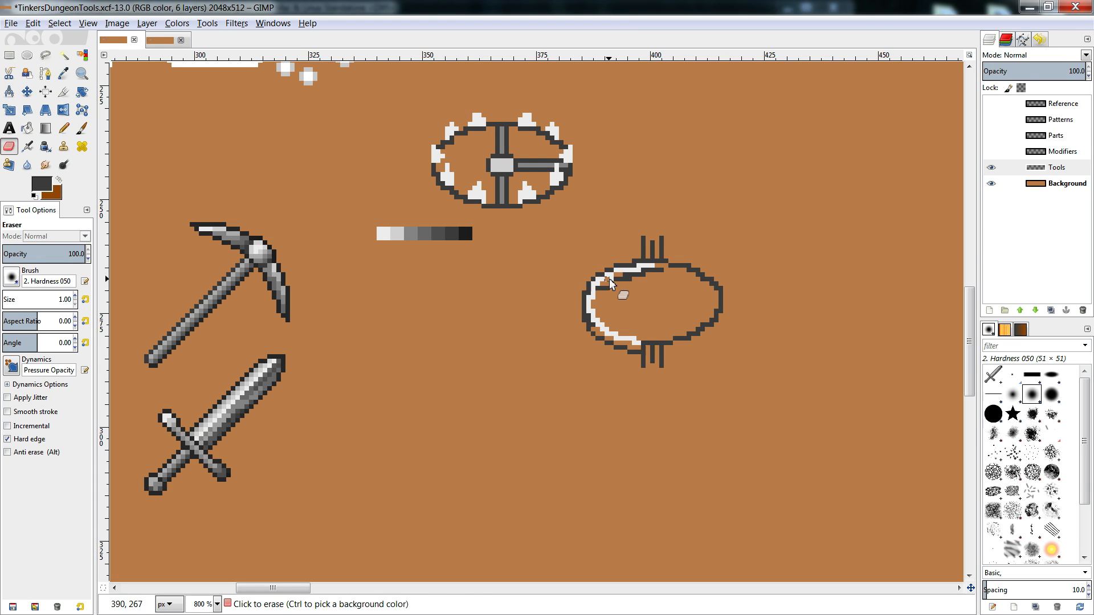
pyautogui.press('n')
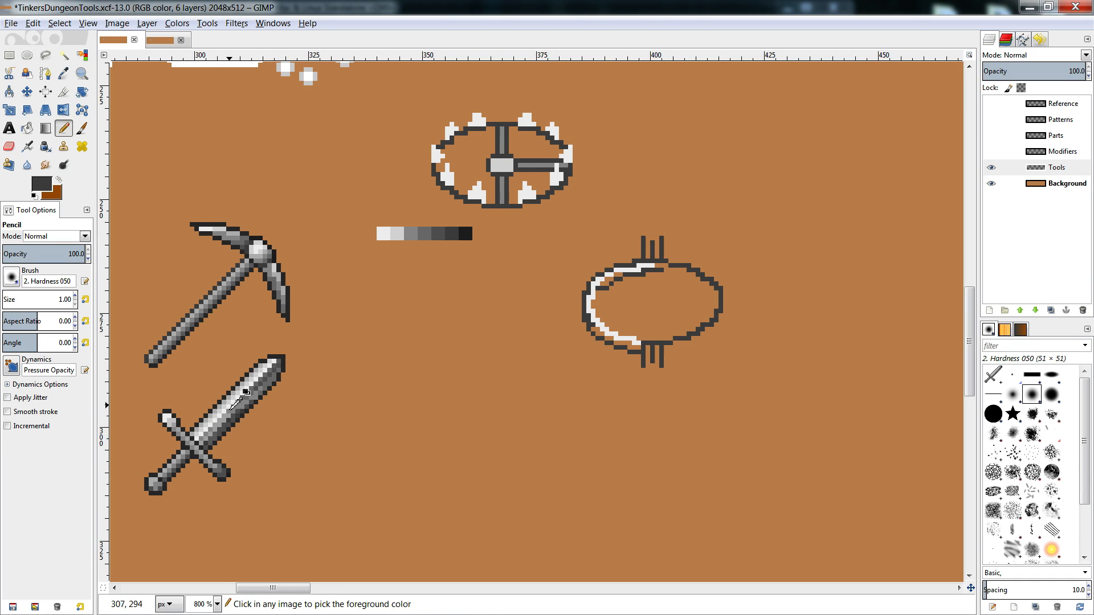
pyautogui.keyDown('ctrl'); pyautogui.click(231, 399); pyautogui.keyUp('ctrl')
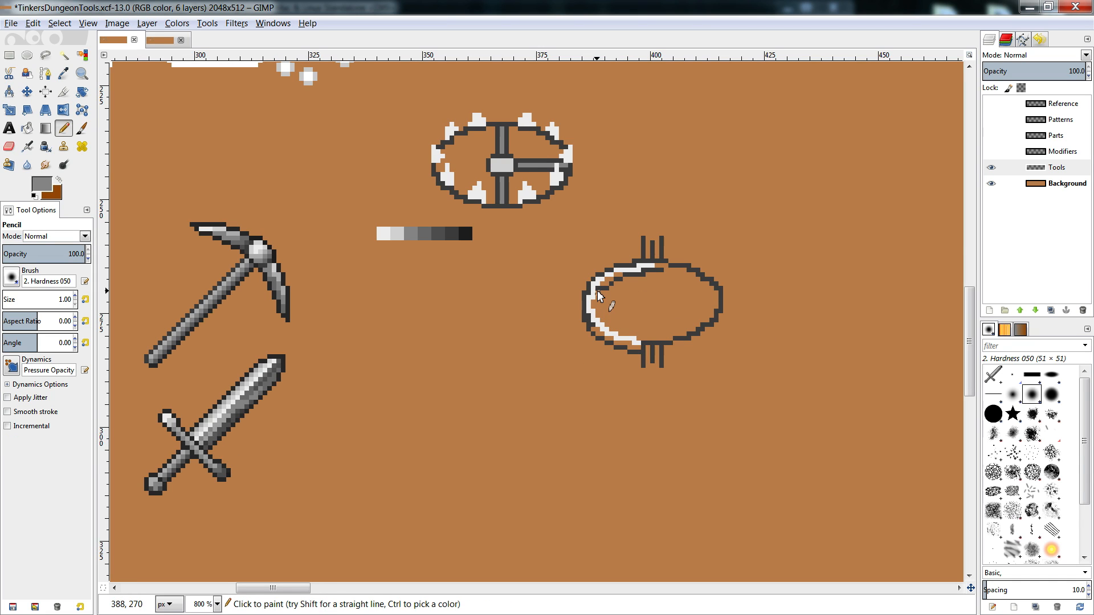
pyautogui.moveTo(597, 289)
pyautogui.mouseDown()
pyautogui.moveTo(613, 330)
pyautogui.moveTo(593, 333)
pyautogui.moveTo(590, 318)
pyautogui.moveTo(635, 351)
pyautogui.mouseUp()
# - Select the dark grey lines by colour and restrict the selection to the ring being redrawn
pyautogui.click(82, 55)
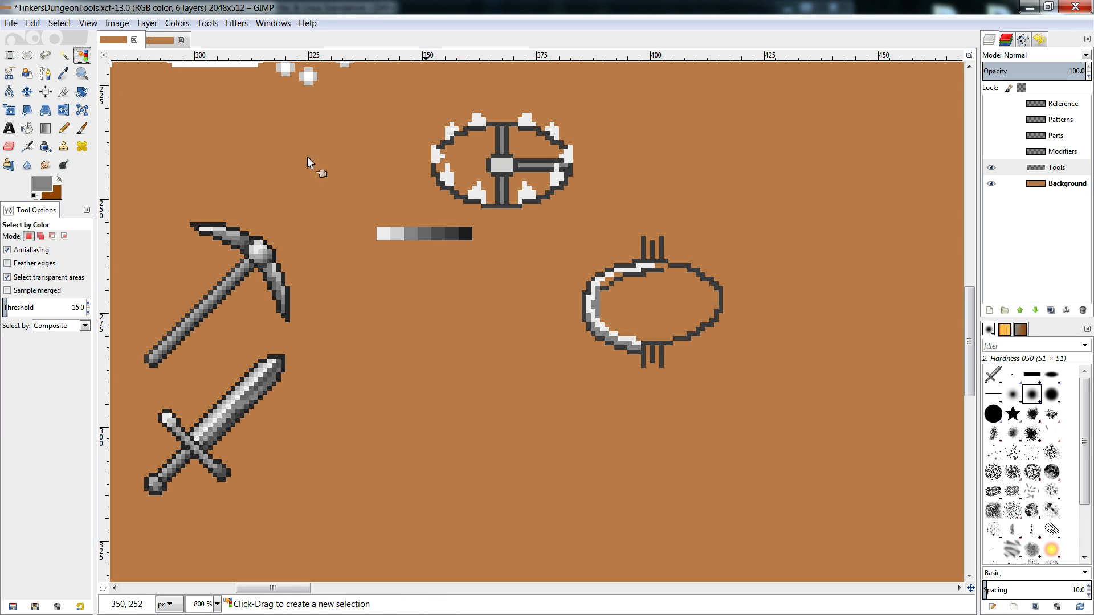
pyautogui.click(668, 348)
pyautogui.press('n')
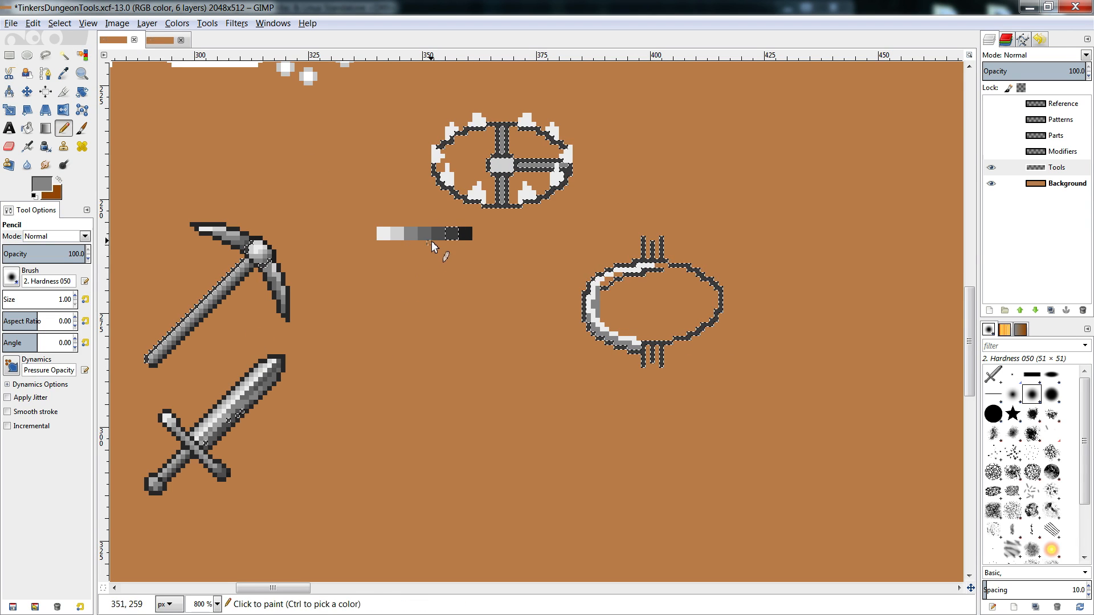
pyautogui.press('r')
pyautogui.moveTo(764, 232); pyautogui.dragTo(504, 427)
# - Recolour the selected ring and guide lines with a lighter medium-dark grey at pencil size 10, and reset the size to 1
pyautogui.write('n')
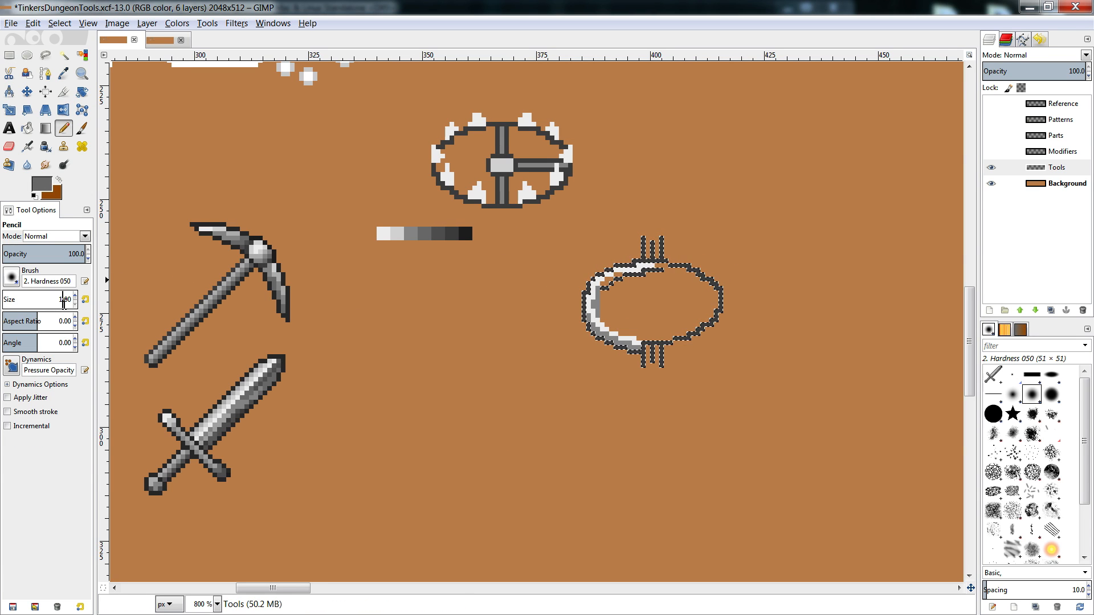
pyautogui.write('10')
pyautogui.press('Return')
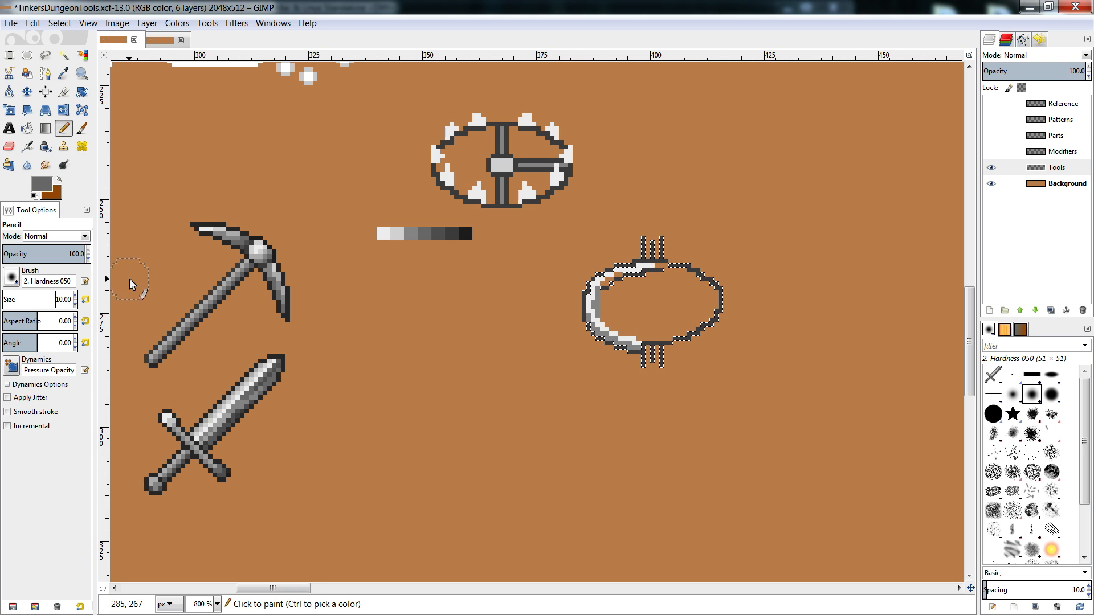
pyautogui.moveTo(680, 262)
pyautogui.mouseDown()
pyautogui.moveTo(625, 280)
pyautogui.moveTo(597, 273)
pyautogui.moveTo(702, 330)
pyautogui.moveTo(718, 232)
pyautogui.moveTo(689, 293)
pyautogui.mouseUp()
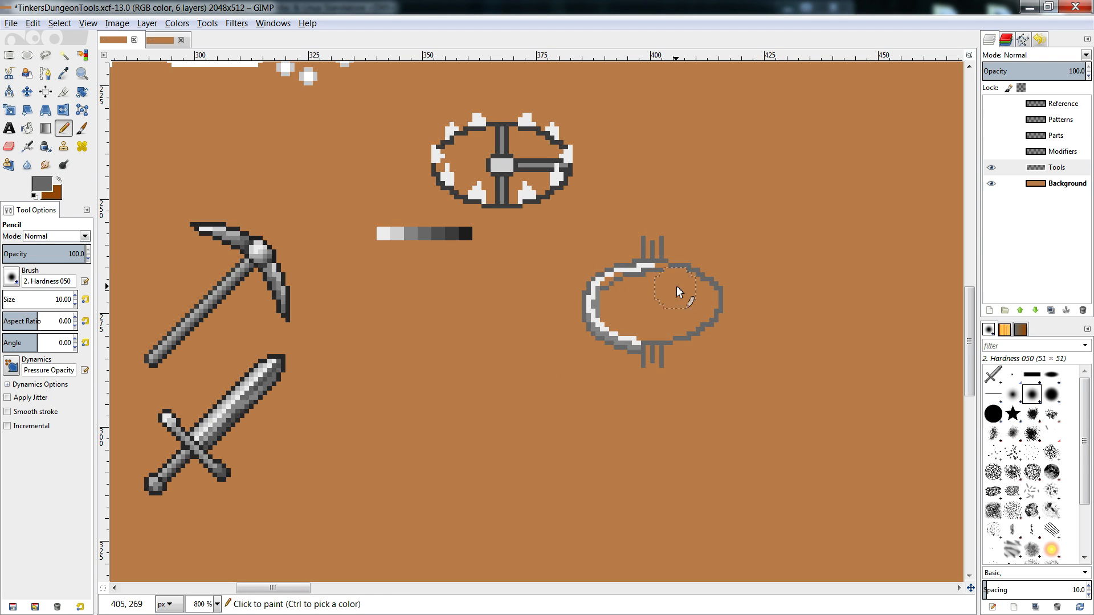
pyautogui.press('r')
pyautogui.click(815, 242)
pyautogui.press('n')
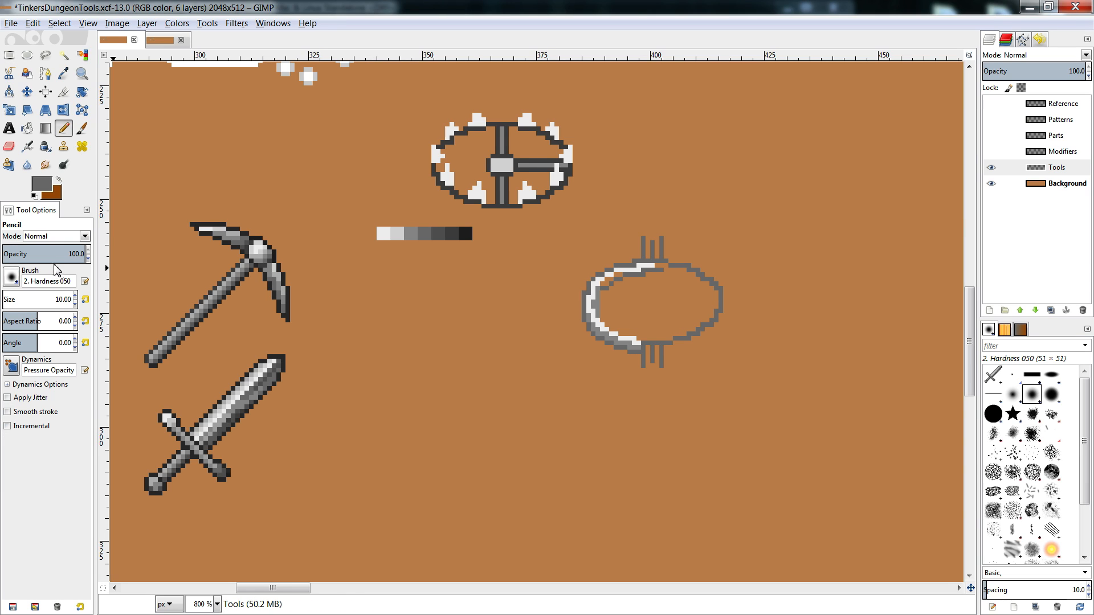
pyautogui.click(6, 295)
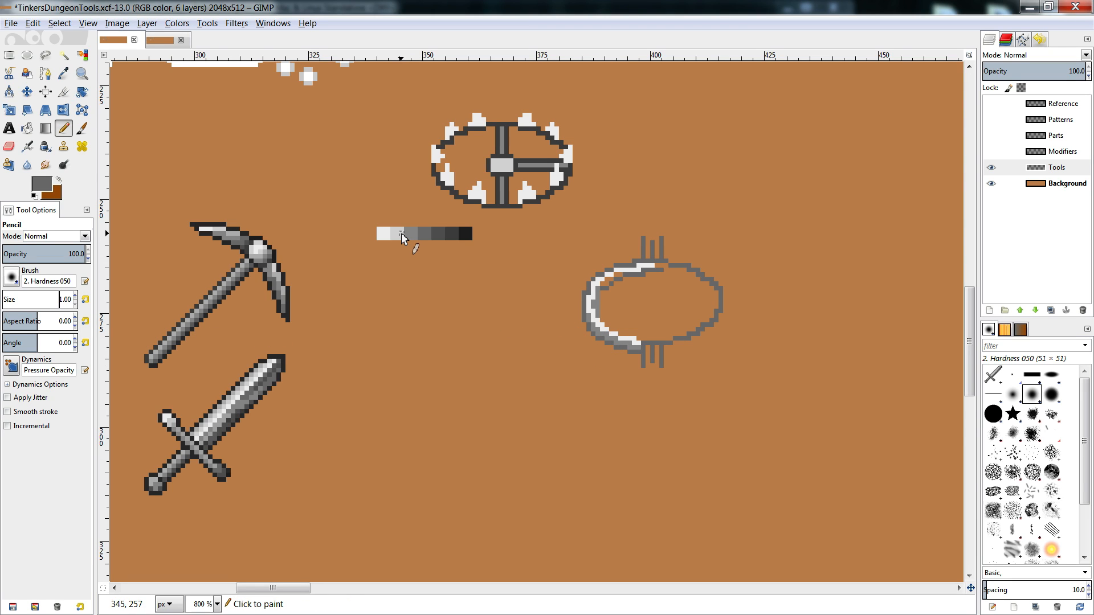
# - Dab the pickaxe head's light grey below the palette strip and shift the strip's two lightest swatches left to open a gap
pyautogui.keyDown('ctrl'); pyautogui.click(234, 238); pyautogui.keyUp('ctrl')
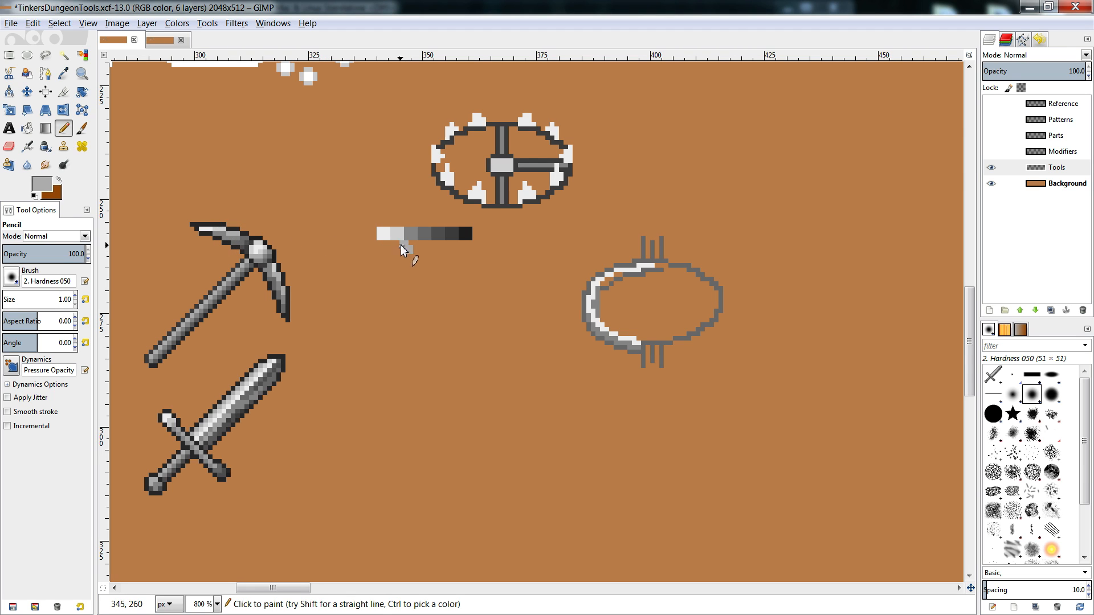
pyautogui.press('r')
pyautogui.moveTo(372, 222); pyautogui.dragTo(404, 241)
pyautogui.hotkey('ctrl', 'x')
pyautogui.hotkey('ctrl', 'v')
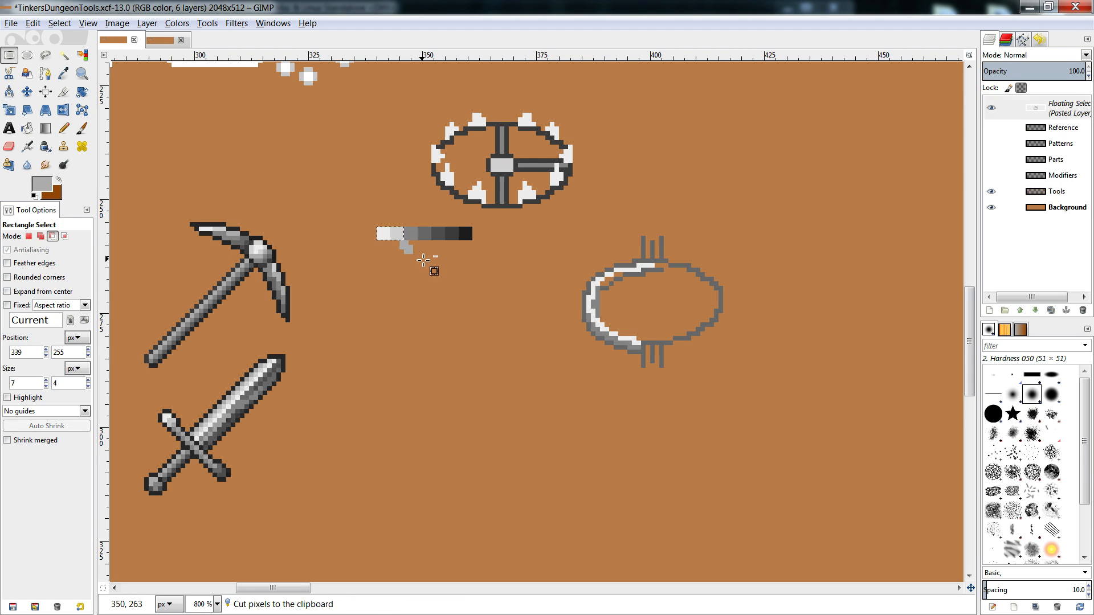
pyautogui.press('Left')
pyautogui.press('Left')
pyautogui.press('Left')
pyautogui.click(420, 264)
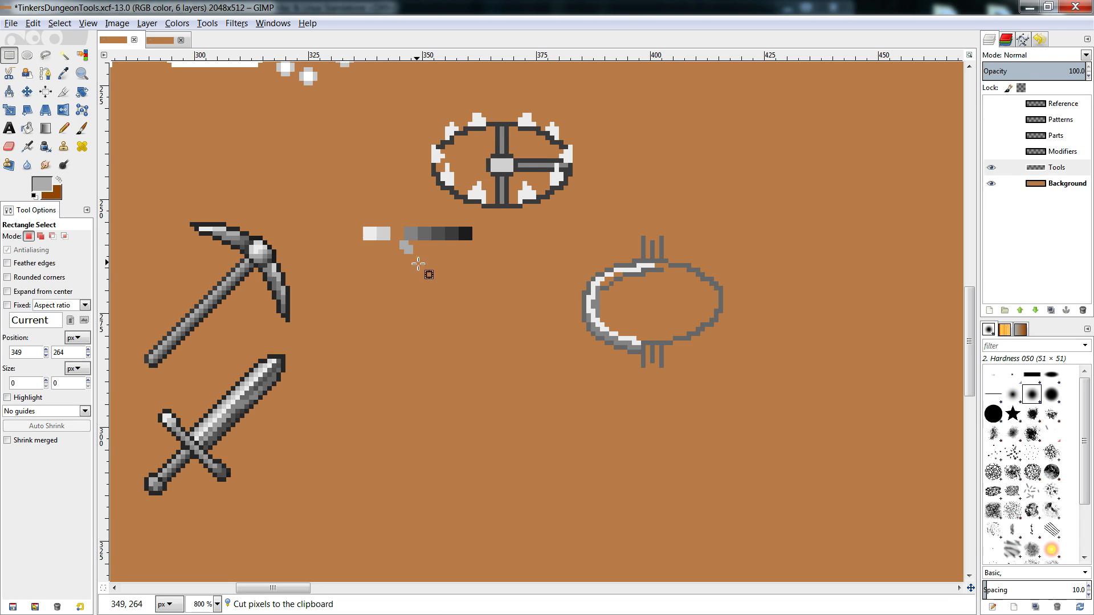
# - Move the new light grey dab up into the gap in the palette strip and anchor it
pyautogui.moveTo(423, 241); pyautogui.dragTo(381, 272)
pyautogui.hotkey('ctrl', 'x')
pyautogui.hotkey('ctrl', 'v')
pyautogui.press('Left')
pyautogui.press('Left')
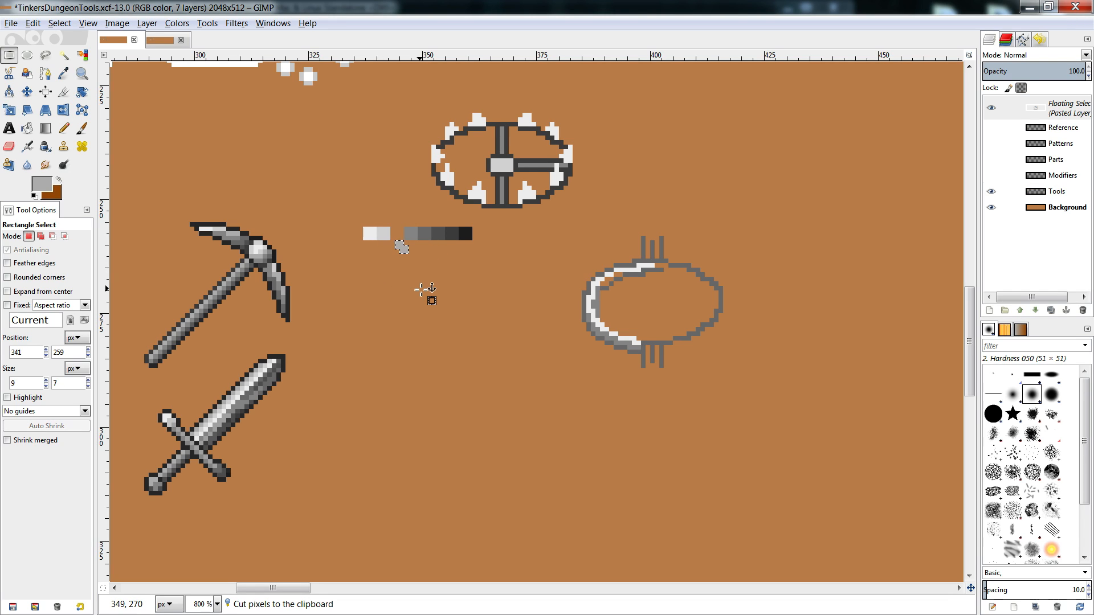
pyautogui.press('Up')
pyautogui.press('Up')
pyautogui.press('Up')
pyautogui.click(422, 292)
pyautogui.press('n')
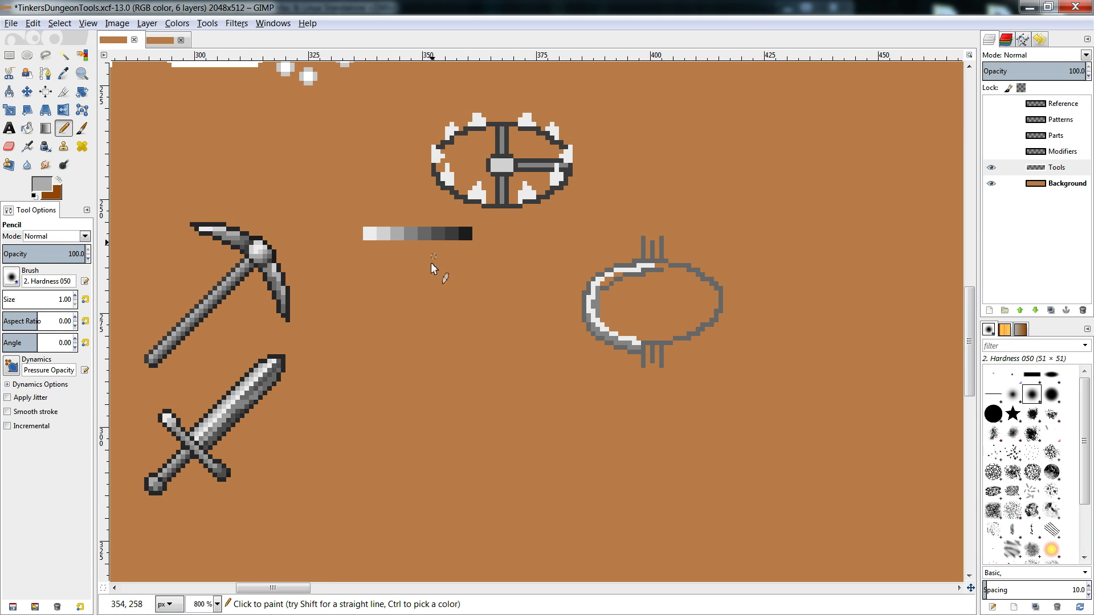
pyautogui.keyDown('ctrl'); pyautogui.click(437, 234); pyautogui.keyUp('ctrl')
pyautogui.moveTo(348, 435); pyautogui.dragTo(412, 422)
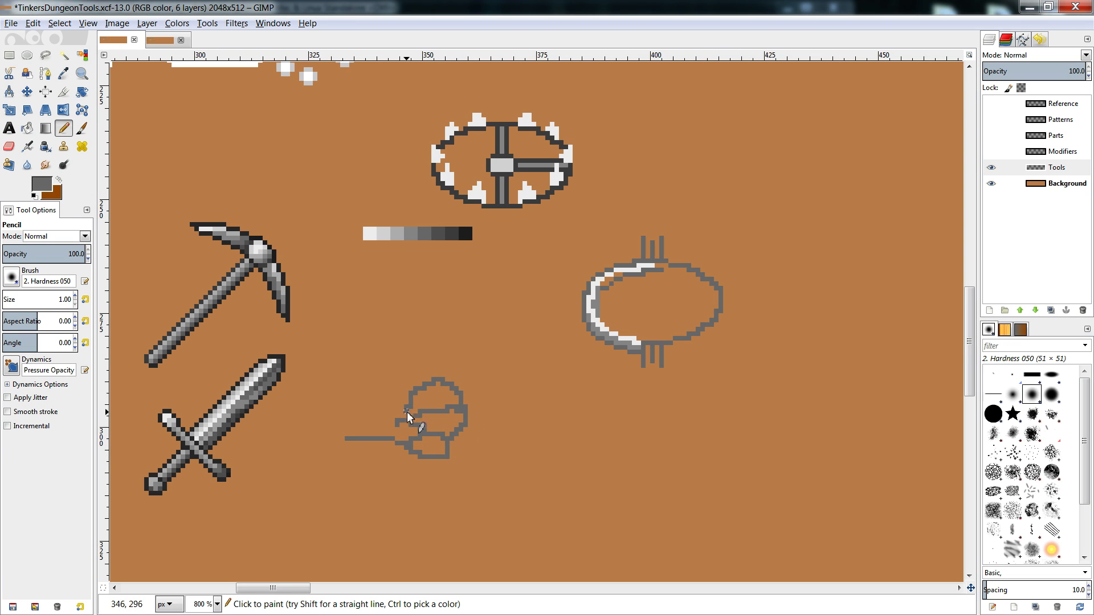
pyautogui.moveTo(385, 447)
pyautogui.mouseDown()
pyautogui.moveTo(393, 484)
pyautogui.moveTo(432, 485)
pyautogui.moveTo(441, 458)
pyautogui.mouseUp()
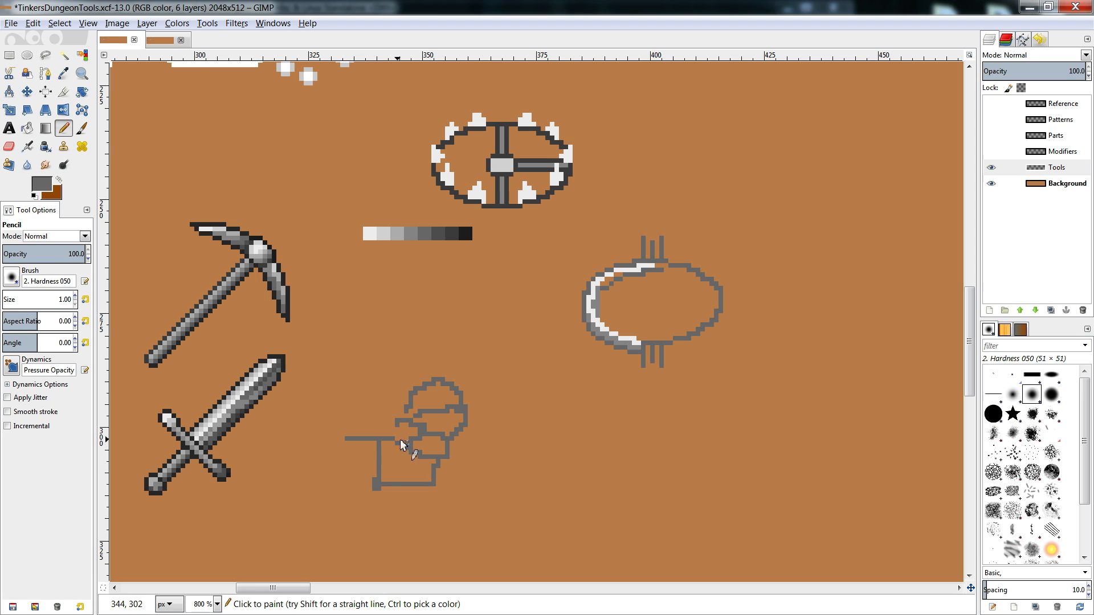
pyautogui.moveTo(409, 392)
pyautogui.mouseDown()
pyautogui.moveTo(336, 413)
pyautogui.moveTo(338, 440)
pyautogui.mouseUp()
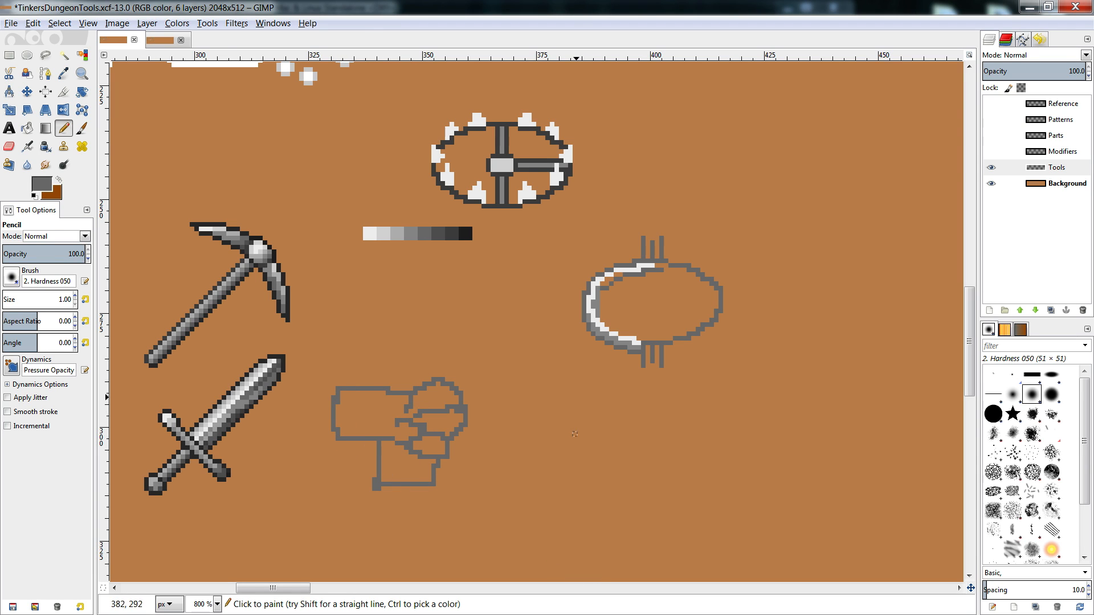
pyautogui.press('r')
pyautogui.moveTo(541, 363); pyautogui.dragTo(329, 487)
pyautogui.press('Delete')
pyautogui.click(659, 451)
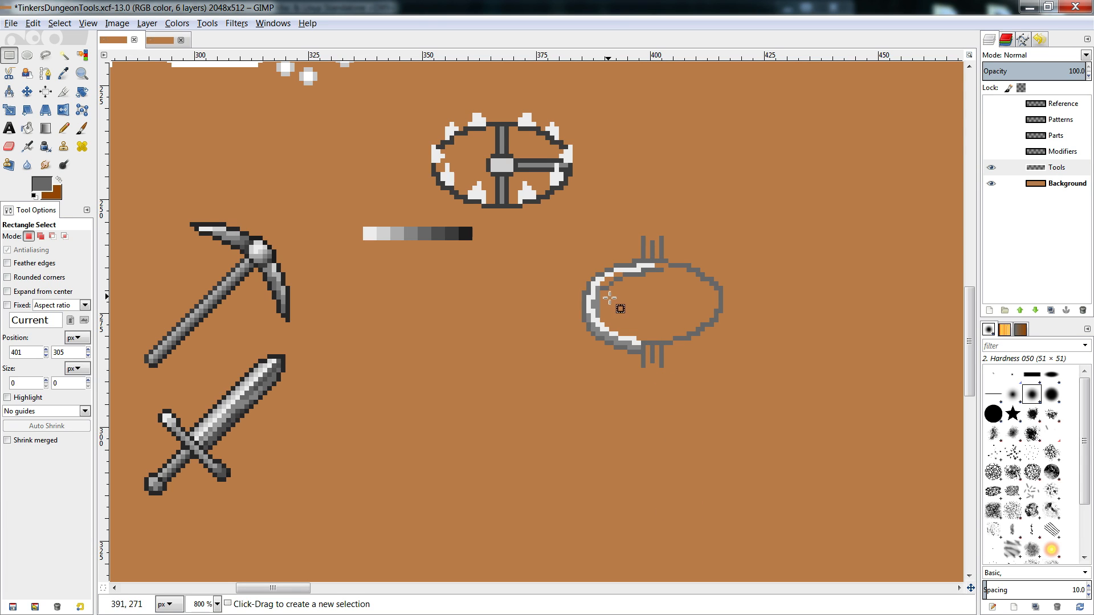
# - Recolour the shading along the ring's left and lower-left rim with the strip's light grey and continue it along the upper-left inner edge
pyautogui.press('n')
pyautogui.keyDown('ctrl'); pyautogui.click(399, 234); pyautogui.keyUp('ctrl')
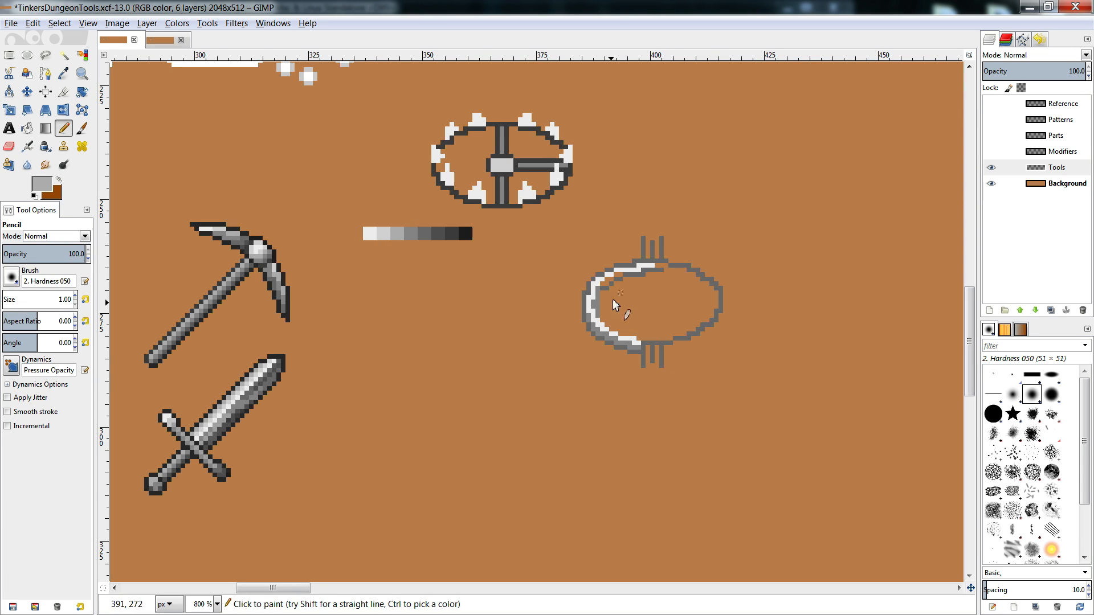
pyautogui.hotkey('shift', 'b')
pyautogui.click(597, 306)
pyautogui.click(599, 332)
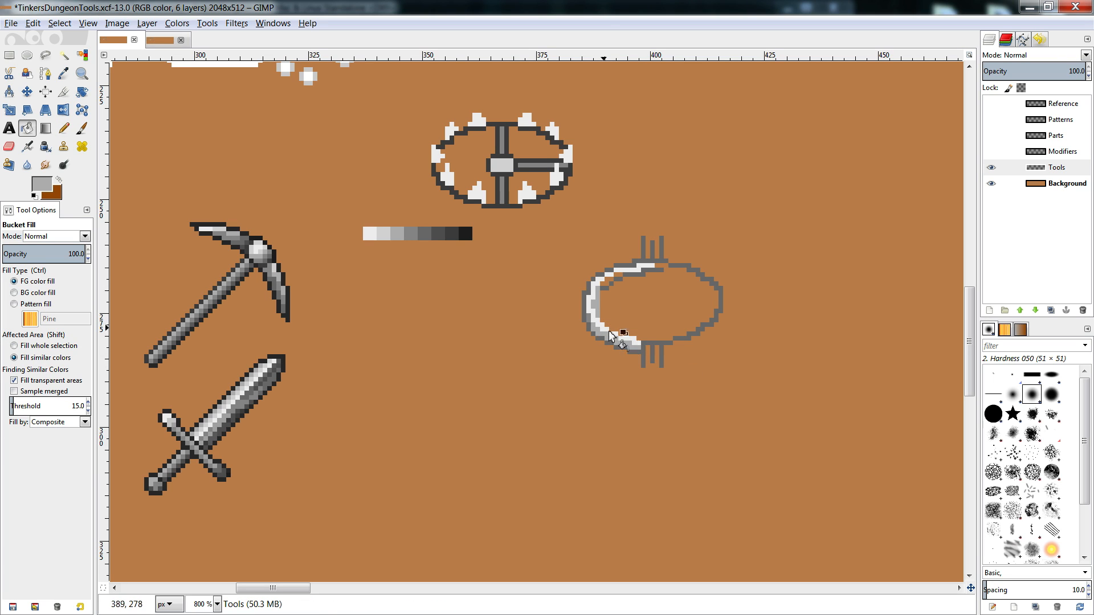
pyautogui.press('n')
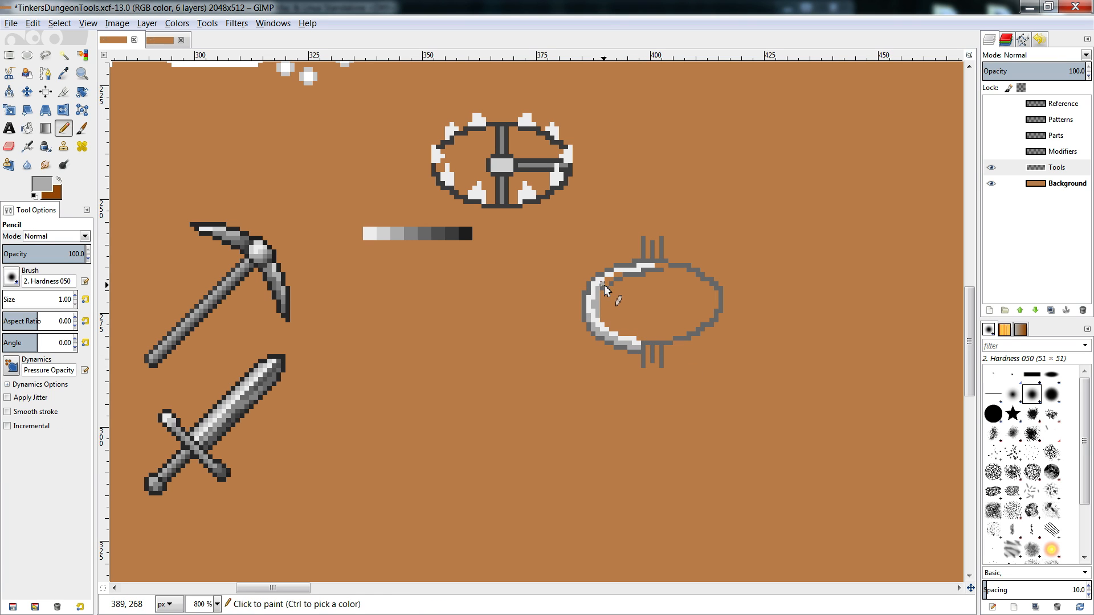
pyautogui.click(608, 279)
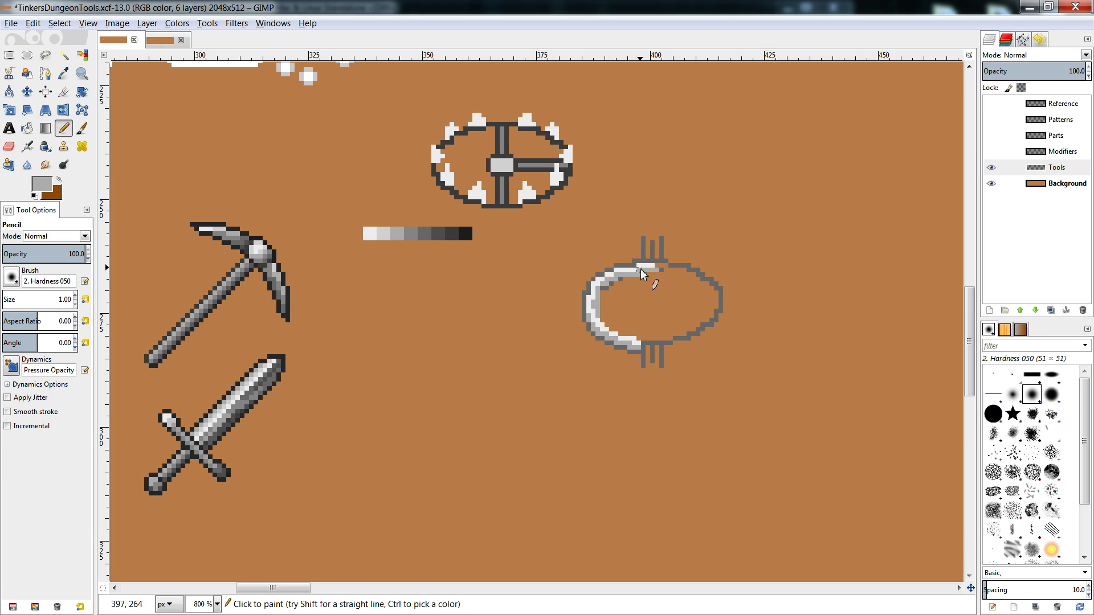
# - Touch up the near-white highlight along the ring's upper edge and sample the rim's medium-dark grey
pyautogui.keyDown('ctrl'); pyautogui.click(641, 266); pyautogui.keyUp('ctrl')
pyautogui.click(634, 267)
pyautogui.keyDown('ctrl'); pyautogui.click(642, 256); pyautogui.keyUp('ctrl')
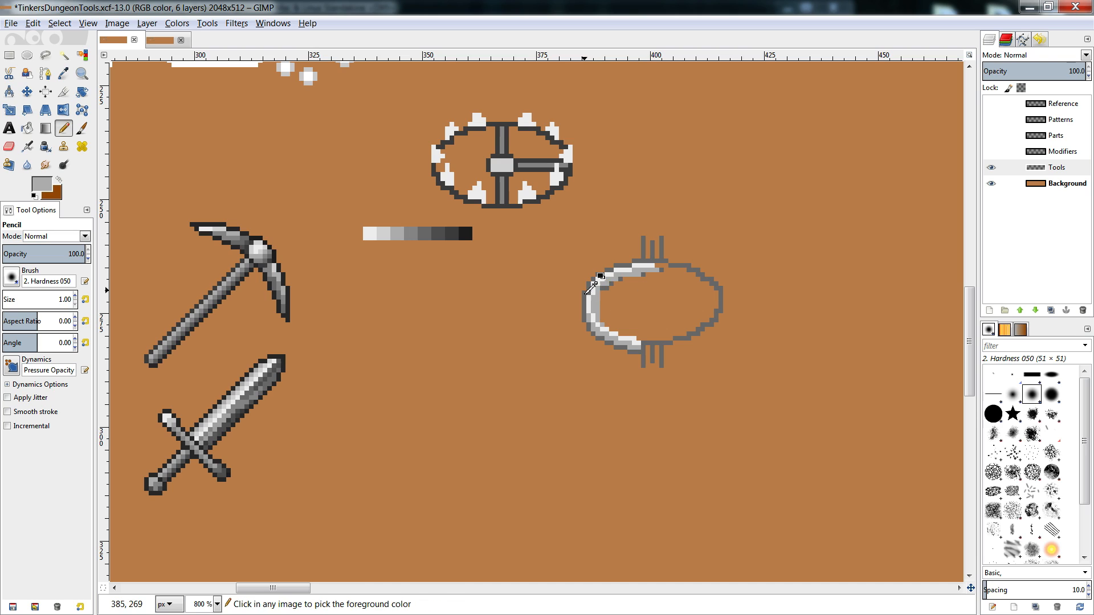
pyautogui.keyDown('ctrl'); pyautogui.click(585, 297); pyautogui.keyUp('ctrl')
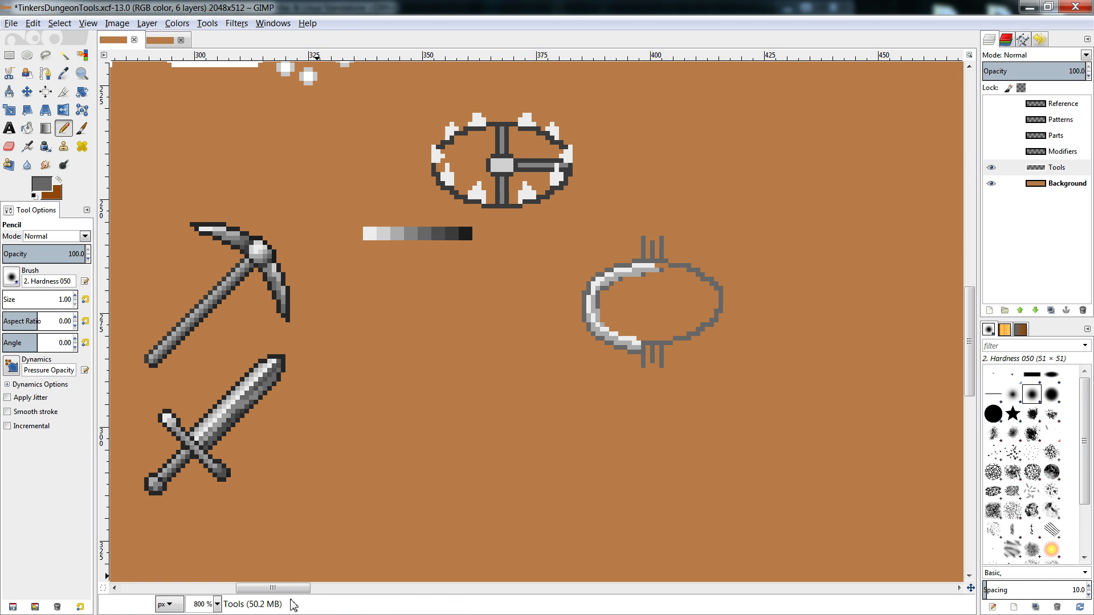
# - Undo the grey blob beside the toothed trap and start a sun there in the strip's near-white
pyautogui.moveTo(274, 589); pyautogui.dragTo(307, 595)
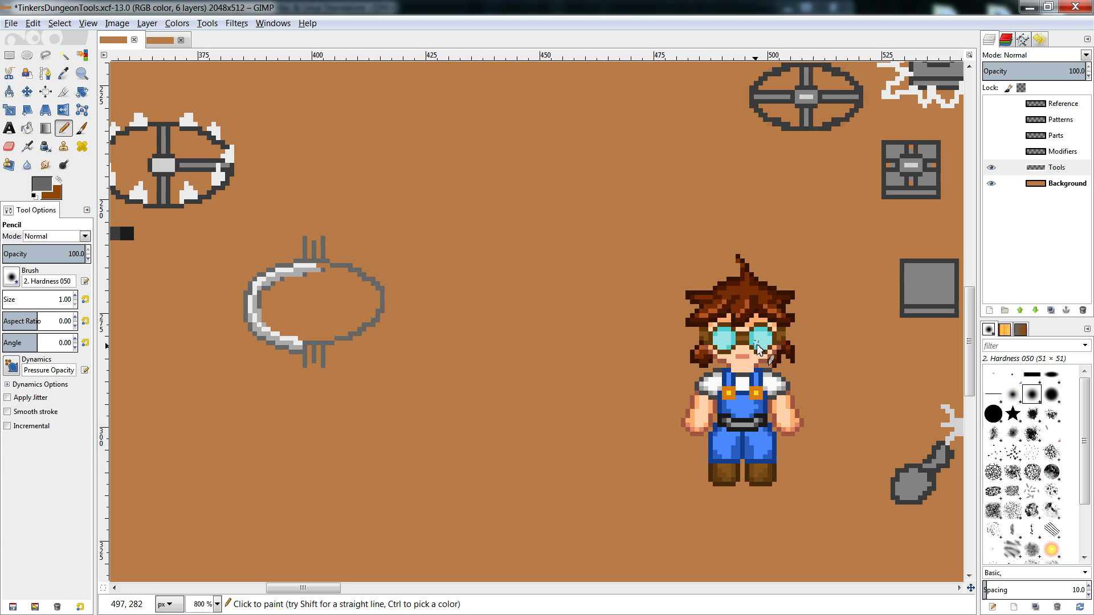
pyautogui.moveTo(303, 590); pyautogui.dragTo(291, 589)
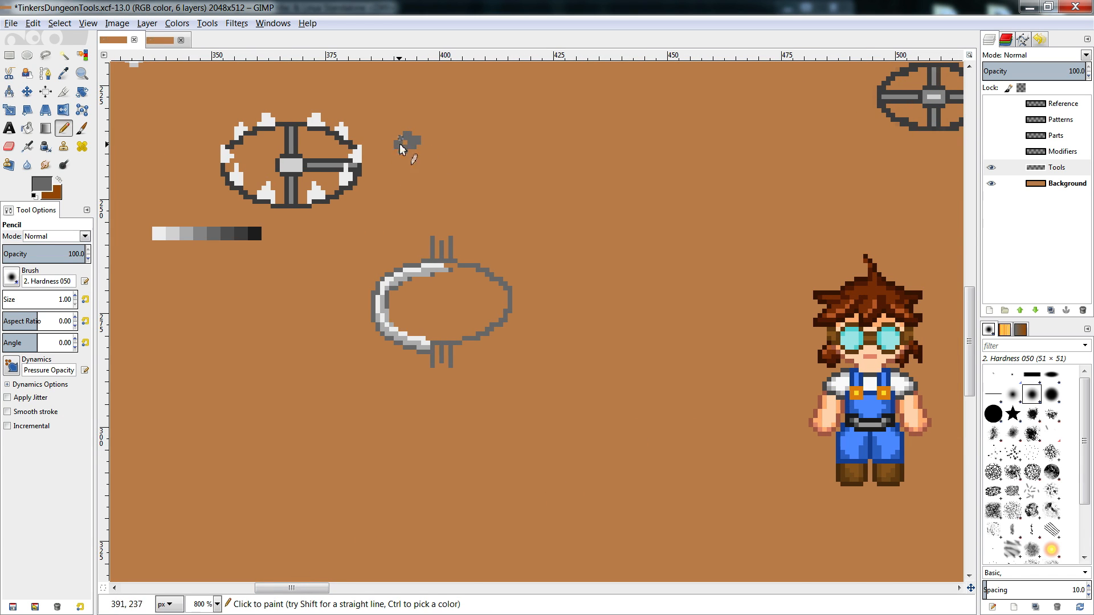
pyautogui.hotkey('ctrl', 'z')
pyautogui.keyDown('ctrl'); pyautogui.click(162, 236); pyautogui.keyUp('ctrl')
# - Move the toothed trap sprite up and to the left, away from the sun, and anchor it
pyautogui.moveTo(393, 157)
pyautogui.mouseDown()
pyautogui.moveTo(392, 134)
pyautogui.moveTo(400, 116)
pyautogui.moveTo(415, 136)
pyautogui.moveTo(423, 123)
pyautogui.moveTo(413, 148)
pyautogui.moveTo(216, 217)
pyautogui.mouseUp()
pyautogui.press('r')
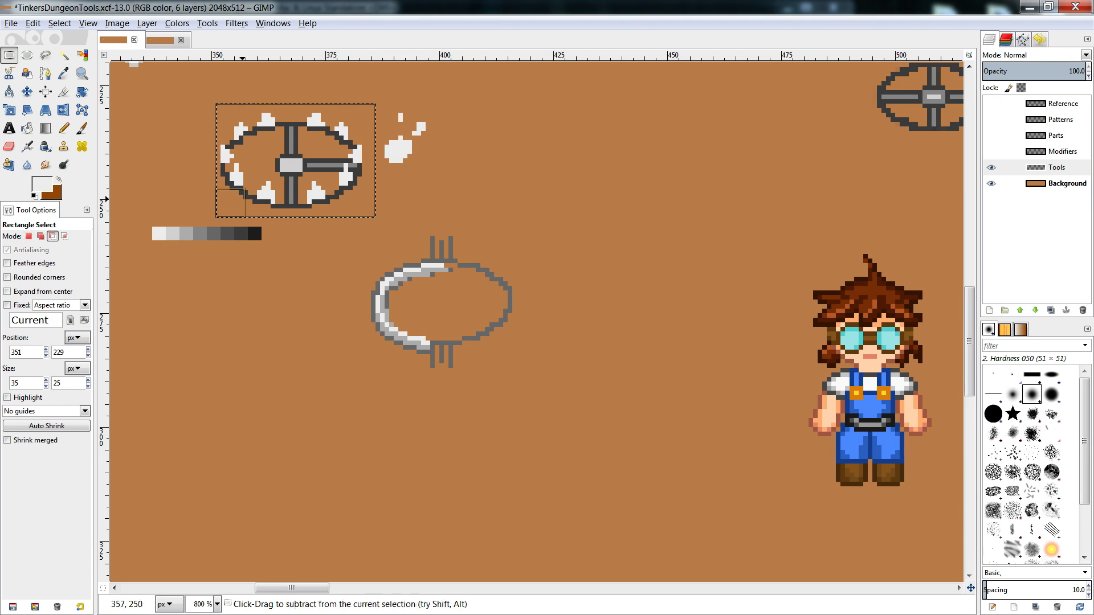
pyautogui.hotkey('ctrl', 'x')
pyautogui.hotkey('ctrl', 'v')
pyautogui.moveTo(295, 167); pyautogui.dragTo(232, 149)
pyautogui.click(434, 168)
# - Paint the remaining near-white rays around the right, lower and left sides of the sun
pyautogui.press('n')
pyautogui.moveTo(423, 152); pyautogui.dragTo(442, 147)
pyautogui.click(415, 176)
pyautogui.click(392, 177)
pyautogui.click(374, 171)
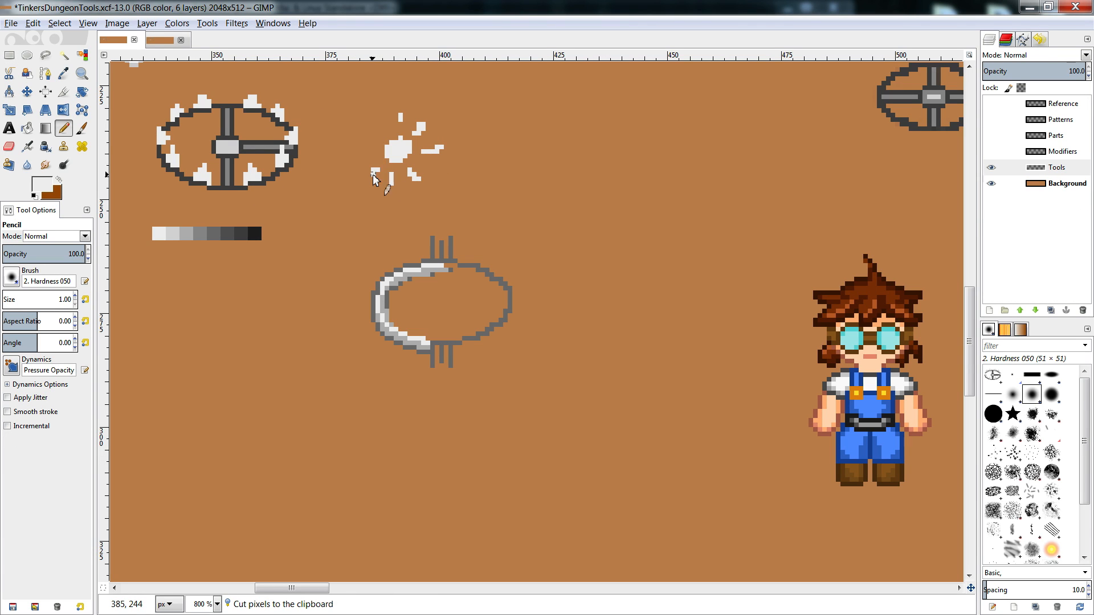
pyautogui.click(365, 154)
pyautogui.moveTo(366, 151); pyautogui.dragTo(360, 155)
pyautogui.moveTo(378, 138); pyautogui.dragTo(368, 129)
# - Move the finished sun up and to the left, above the ring being redrawn, and anchor it
pyautogui.press('r')
pyautogui.moveTo(443, 99)
pyautogui.mouseDown()
pyautogui.moveTo(360, 167)
pyautogui.moveTo(344, 199)
pyautogui.mouseUp()
pyautogui.hotkey('ctrl', 'x')
pyautogui.hotkey('ctrl', 'v')
pyautogui.moveTo(397, 166); pyautogui.dragTo(375, 110)
pyautogui.click(473, 97)
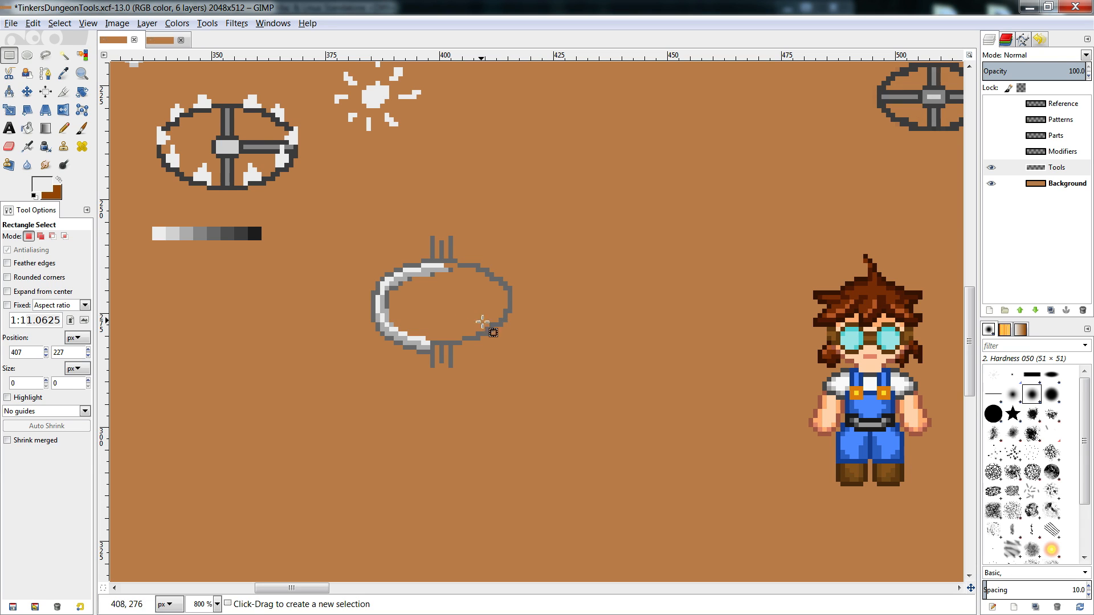
# - Fill the outer shading on the ring's lower-left rim with the palette strip's mid grey
pyautogui.press('n')
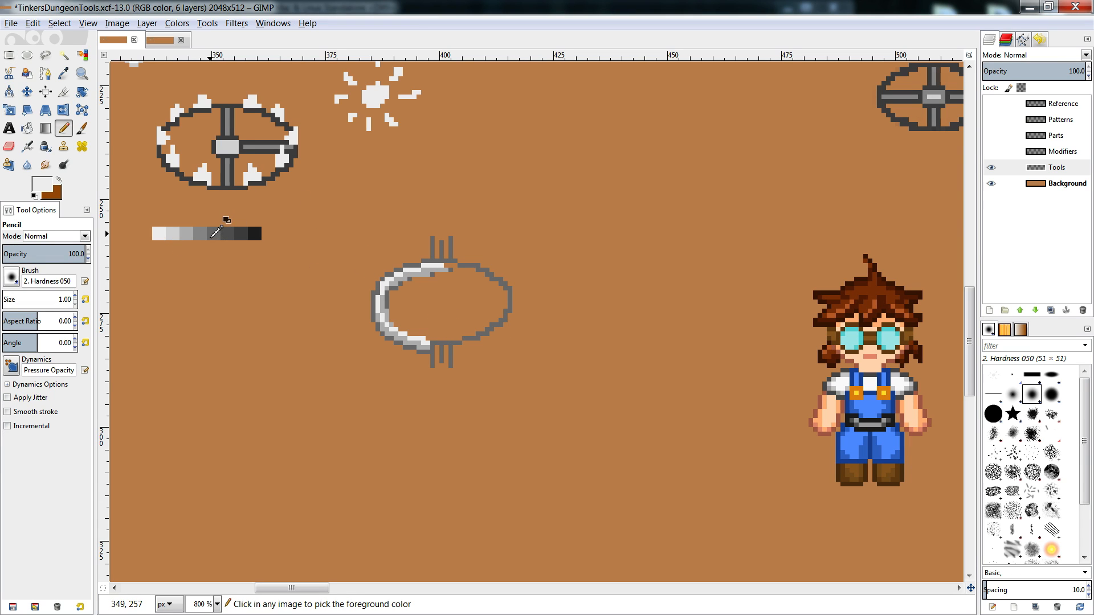
pyautogui.keyDown('ctrl'); pyautogui.click(215, 233); pyautogui.keyUp('ctrl')
pyautogui.hotkey('shift', 'b')
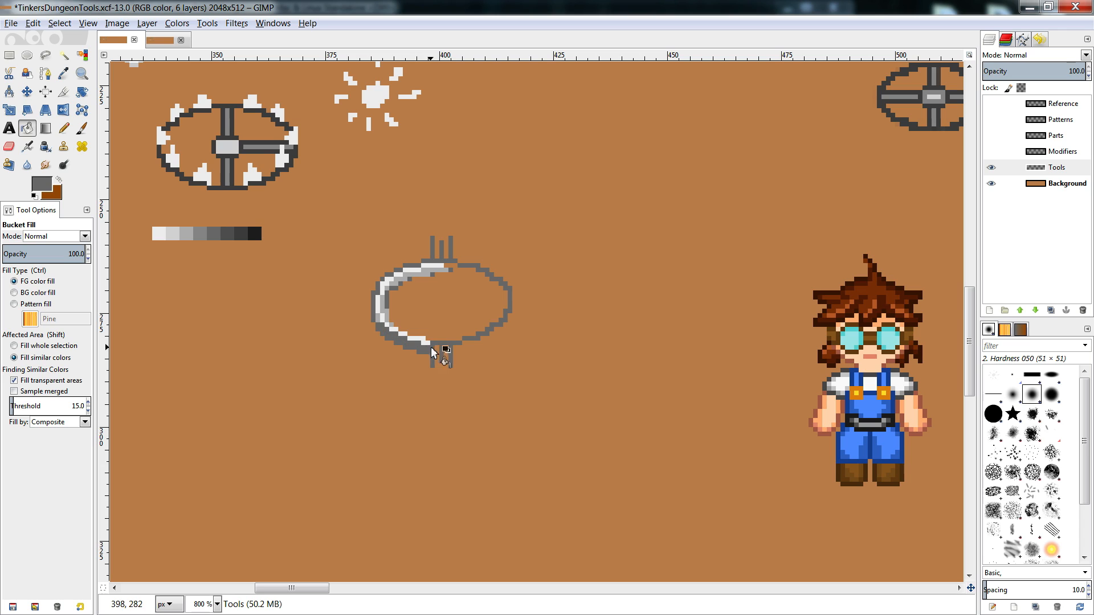
pyautogui.press('n')
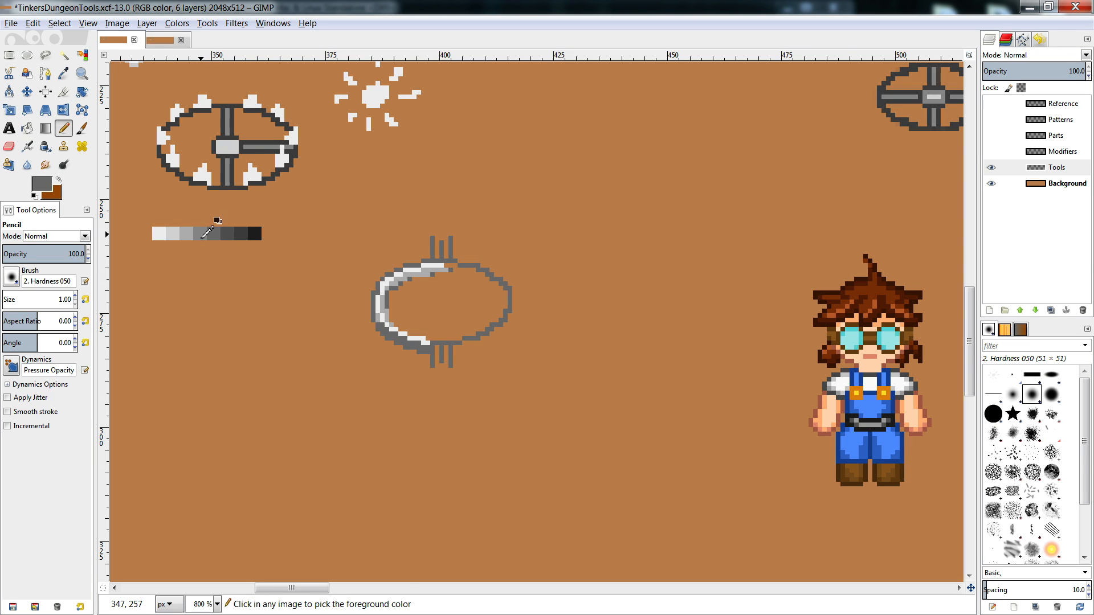
pyautogui.keyDown('ctrl'); pyautogui.click(201, 234); pyautogui.keyUp('ctrl')
pyautogui.hotkey('shift', 'b')
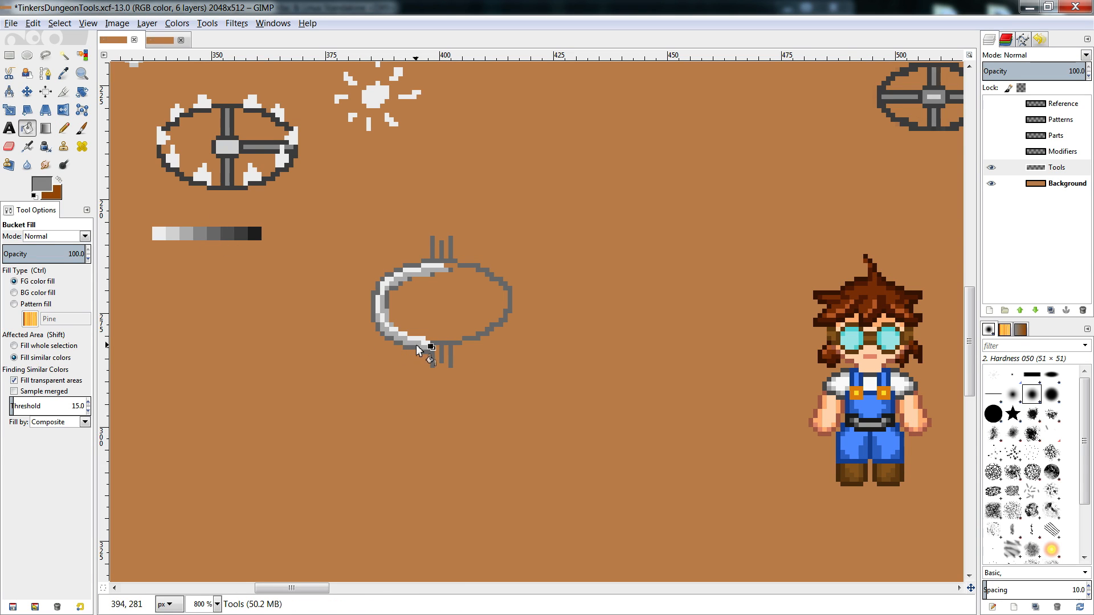
# - Try darkening the underside of the ring's lower-left rim with the strip's darker grey, and undo the last fill and stray palette dot
pyautogui.press('n')
pyautogui.keyDown('ctrl'); pyautogui.click(231, 233); pyautogui.keyUp('ctrl')
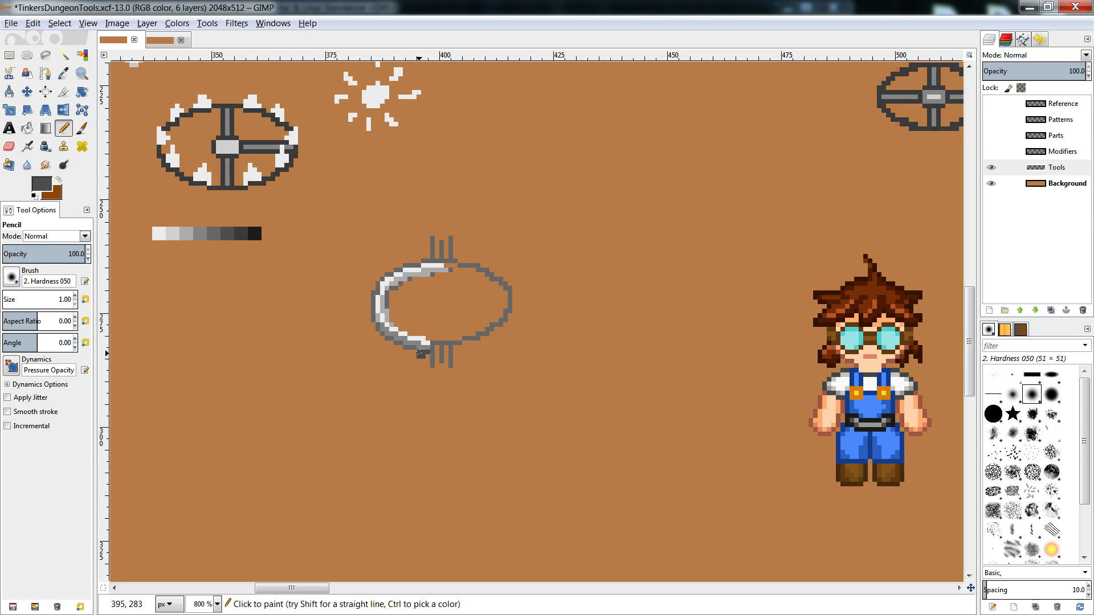
pyautogui.hotkey('shift', 'e')
pyautogui.press('n')
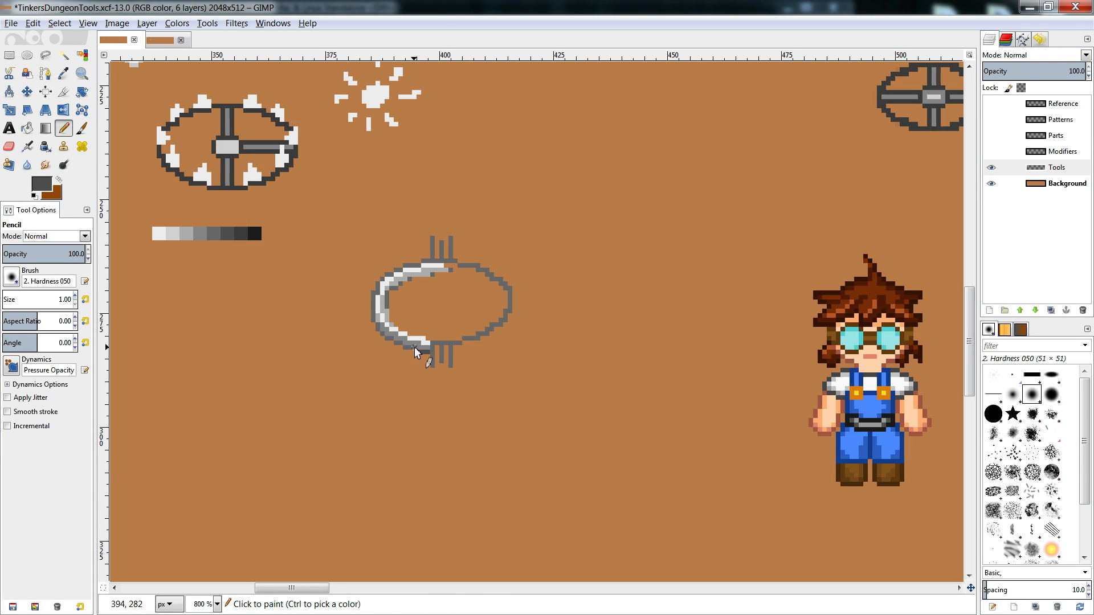
pyautogui.hotkey('shift', 'b')
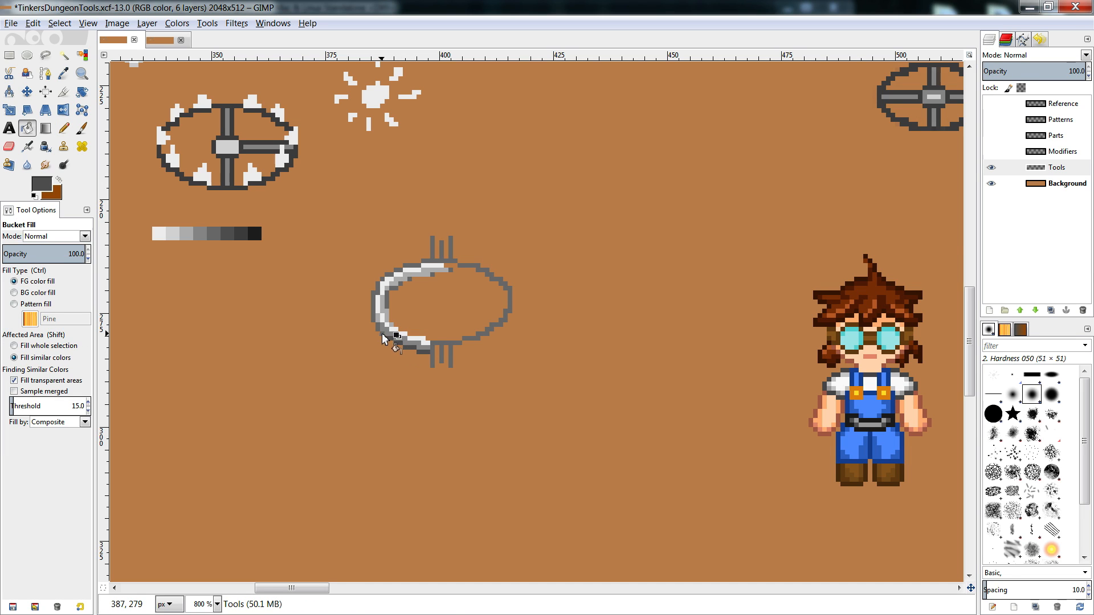
pyautogui.click(381, 331)
pyautogui.hotkey('ctrl', 'z')
pyautogui.press('n')
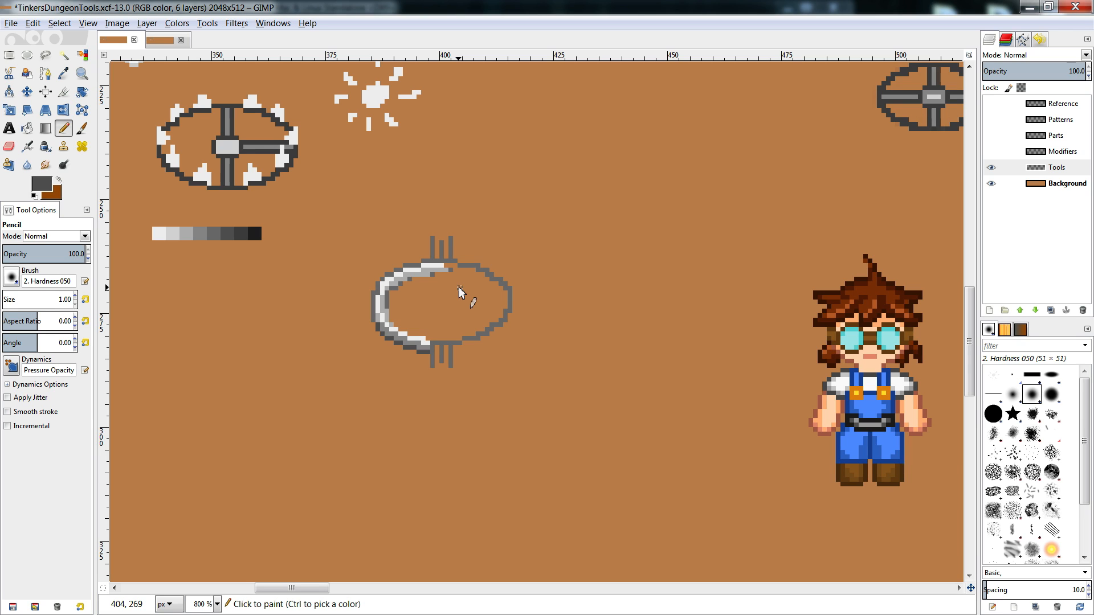
pyautogui.click(199, 229)
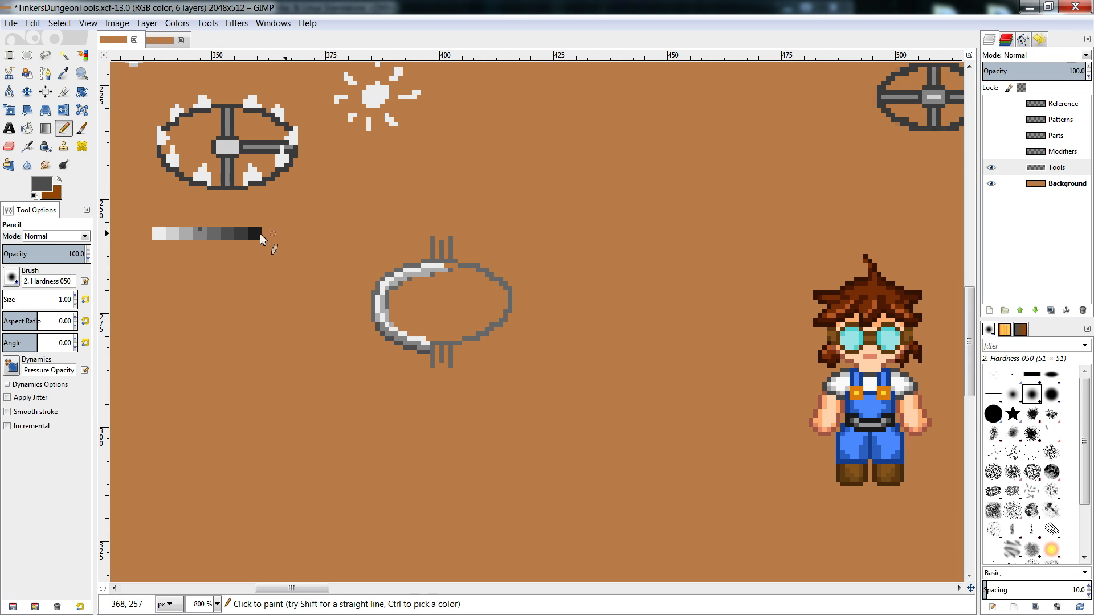
pyautogui.hotkey('ctrl', 'z')
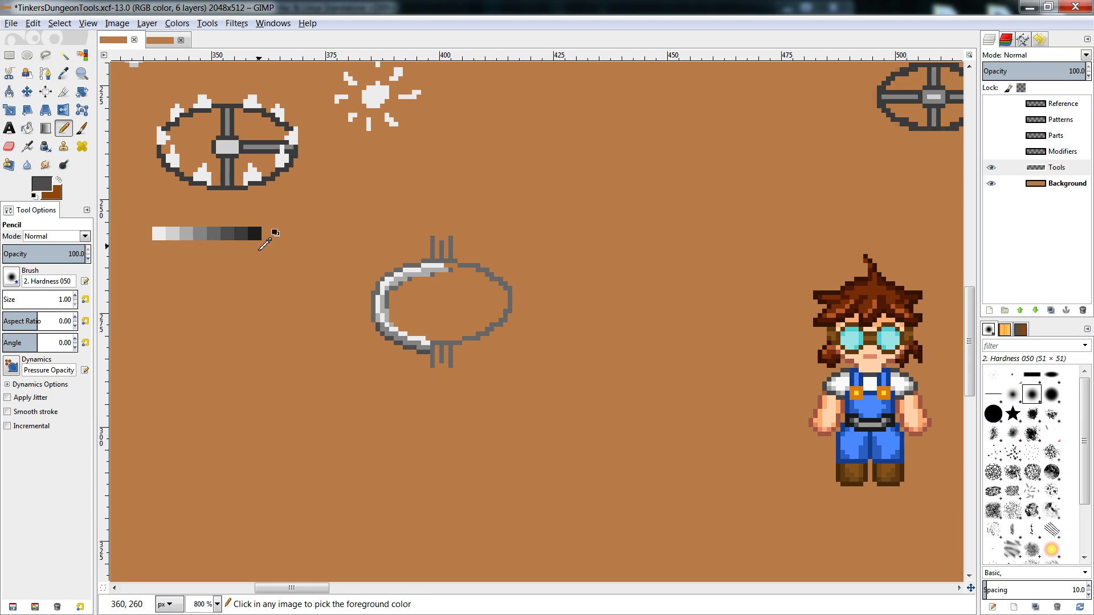
# - Sketch a thick oval ring in near-black beside the ring being redrawn, with an inner oval and a lower side edge showing its depth
pyautogui.keyDown('ctrl'); pyautogui.click(254, 233); pyautogui.keyUp('ctrl')
pyautogui.moveTo(675, 155)
pyautogui.mouseDown()
pyautogui.moveTo(644, 156)
pyautogui.moveTo(590, 202)
pyautogui.moveTo(596, 227)
pyautogui.moveTo(653, 243)
pyautogui.moveTo(724, 240)
pyautogui.moveTo(778, 194)
pyautogui.moveTo(750, 168)
pyautogui.moveTo(675, 155)
pyautogui.moveTo(676, 169)
pyautogui.moveTo(619, 189)
pyautogui.moveTo(618, 204)
pyautogui.moveTo(682, 226)
pyautogui.moveTo(727, 223)
pyautogui.moveTo(746, 203)
pyautogui.moveTo(746, 187)
pyautogui.moveTo(673, 171)
pyautogui.mouseUp()
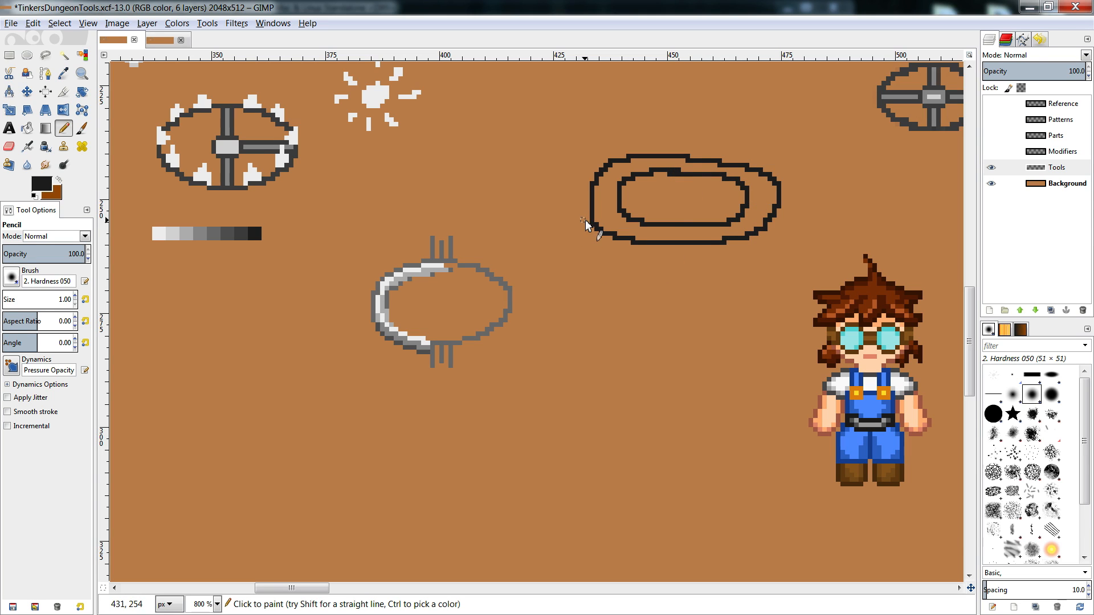
pyautogui.moveTo(588, 221)
pyautogui.mouseDown()
pyautogui.moveTo(637, 257)
pyautogui.moveTo(725, 256)
pyautogui.moveTo(772, 240)
pyautogui.moveTo(778, 210)
pyautogui.mouseUp()
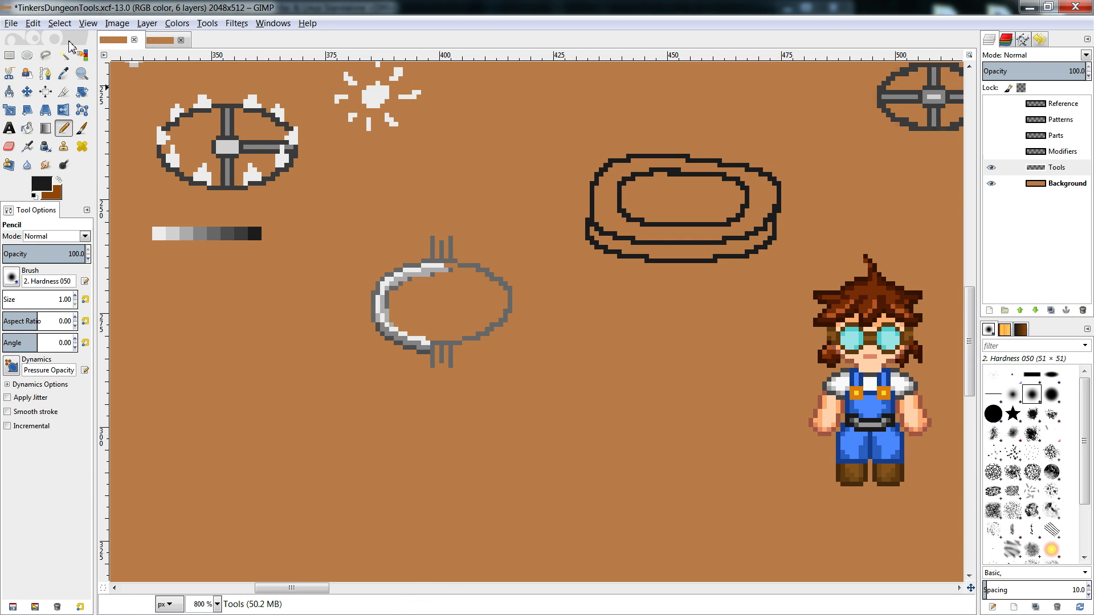
# - Select only the dark grey underside pixels of the ring's lower-left rim, delete them and clear the selection
pyautogui.click(82, 54)
pyautogui.click(427, 354)
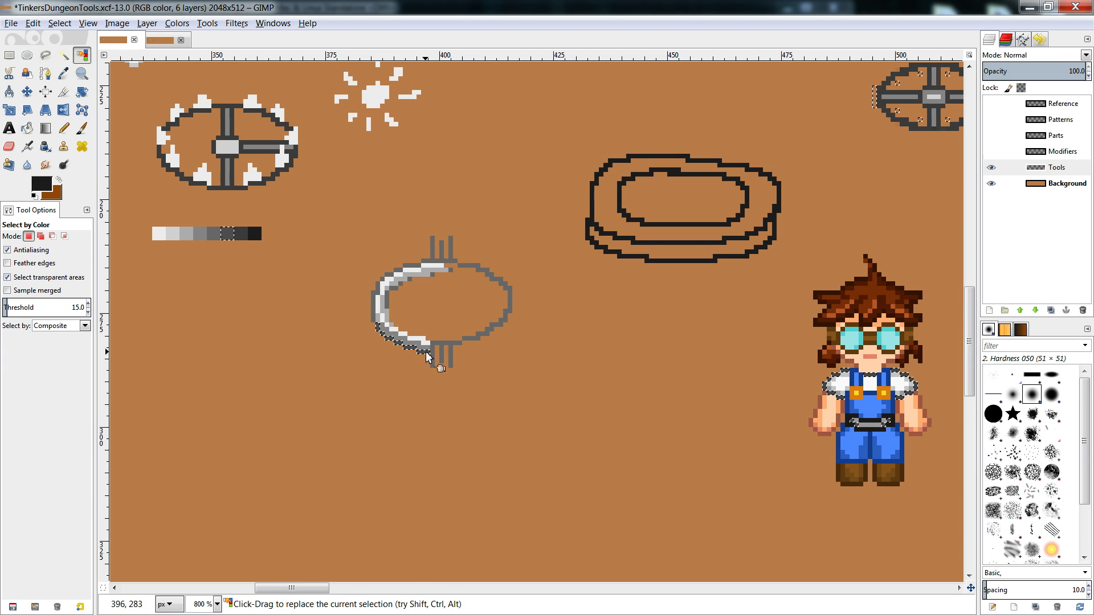
pyautogui.press('r')
pyautogui.moveTo(443, 295); pyautogui.dragTo(330, 422)
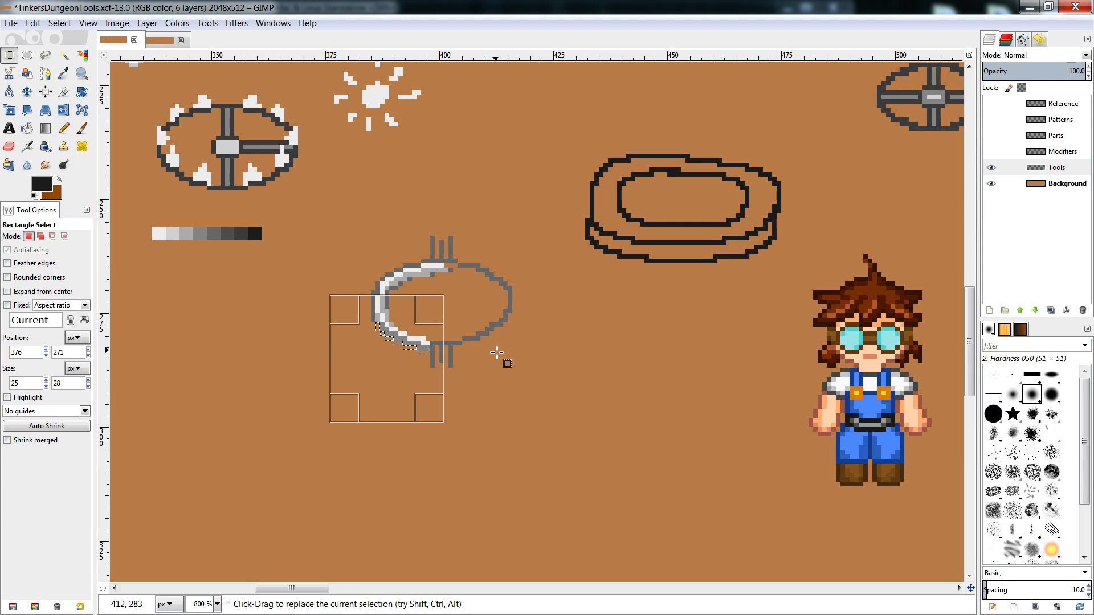
pyautogui.click(500, 354)
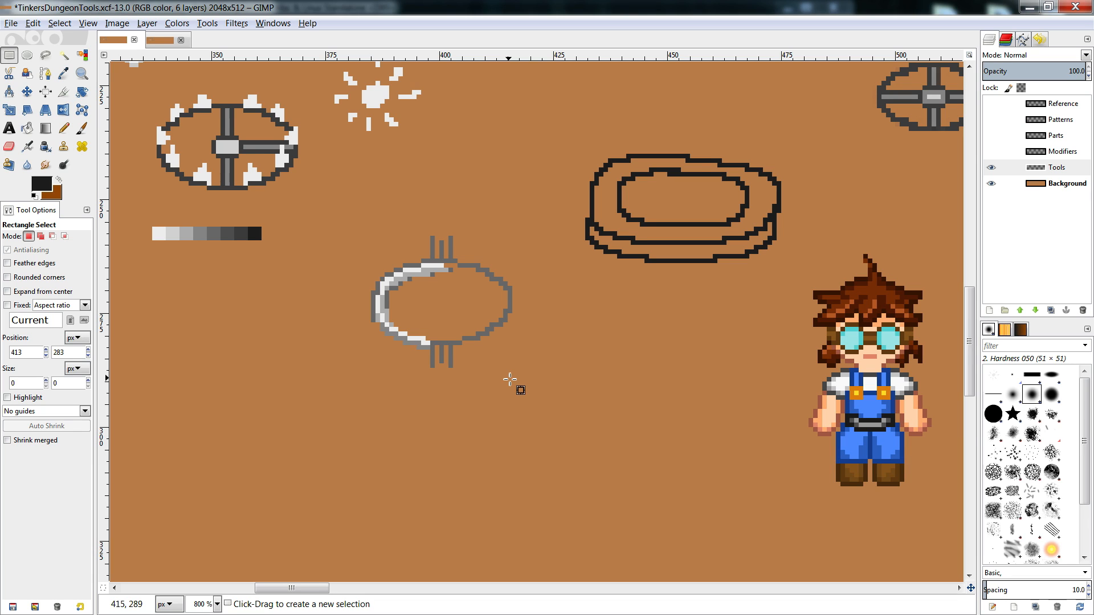
# - Repaint the inner edge of the ring's left rim in light grey and trim the outline's upper-left corner
pyautogui.press('n')
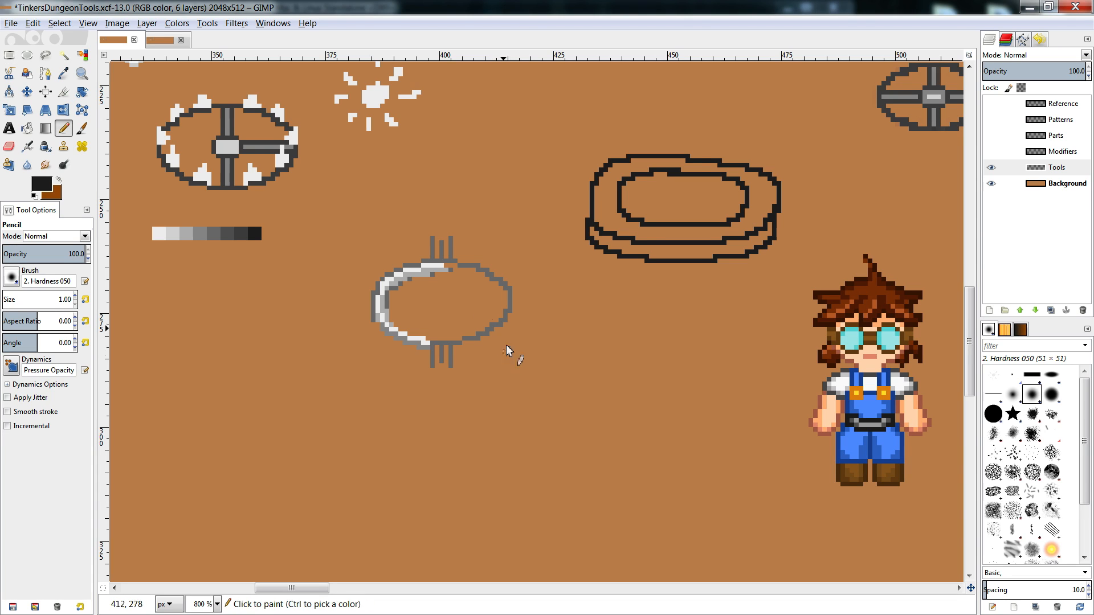
pyautogui.keyDown('ctrl'); pyautogui.click(391, 284); pyautogui.keyUp('ctrl')
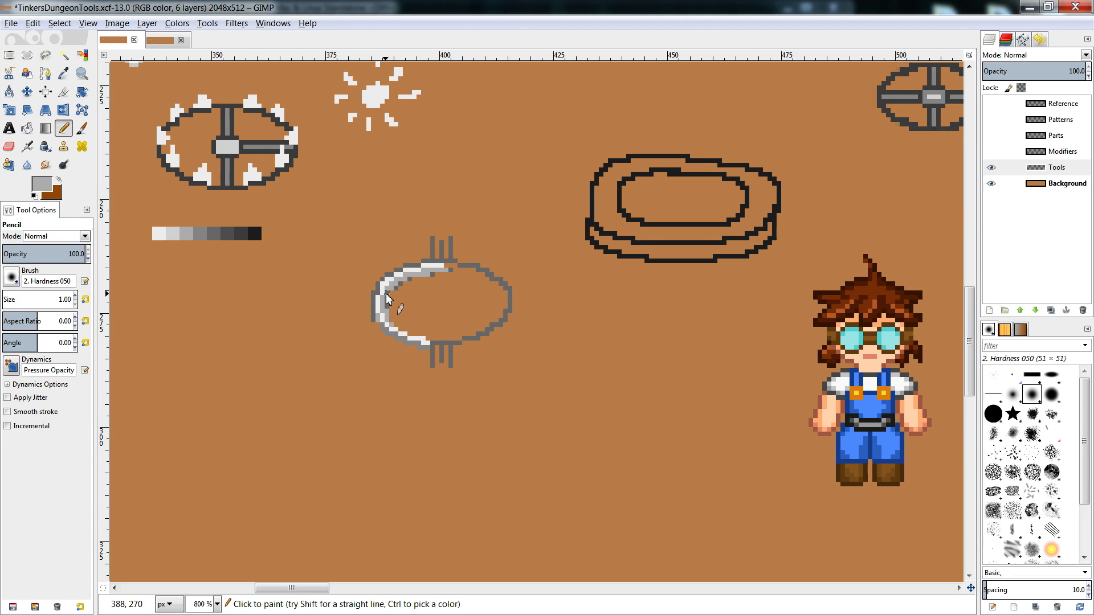
pyautogui.moveTo(386, 296)
pyautogui.mouseDown()
pyautogui.moveTo(429, 331)
pyautogui.moveTo(387, 315)
pyautogui.mouseUp()
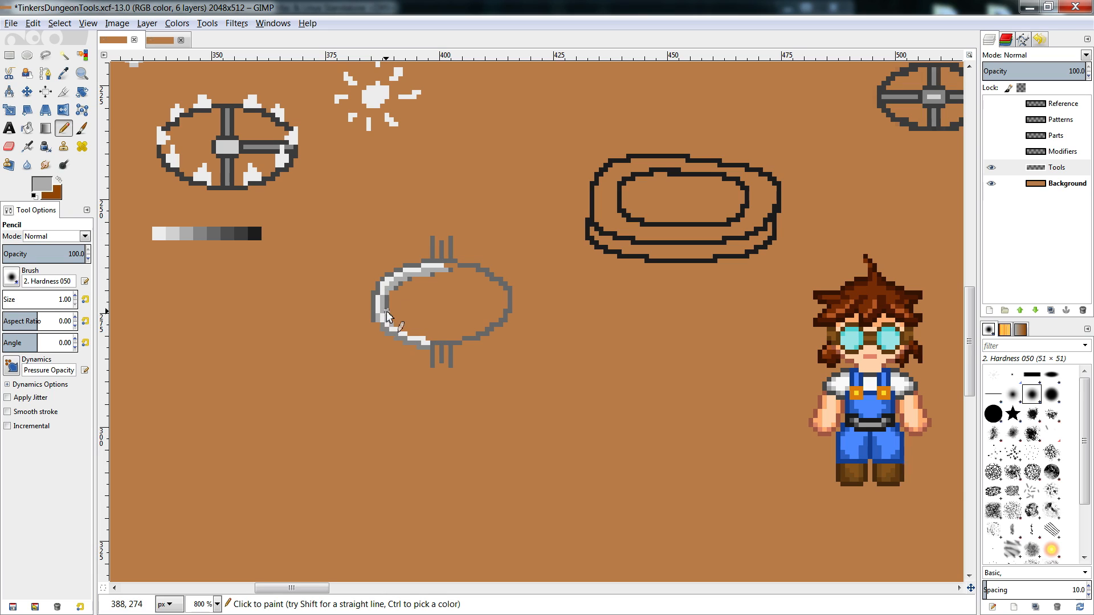
pyautogui.keyDown('ctrl'); pyautogui.click(387, 281); pyautogui.keyUp('ctrl')
pyautogui.keyDown('ctrl'); pyautogui.click(389, 274); pyautogui.keyUp('ctrl')
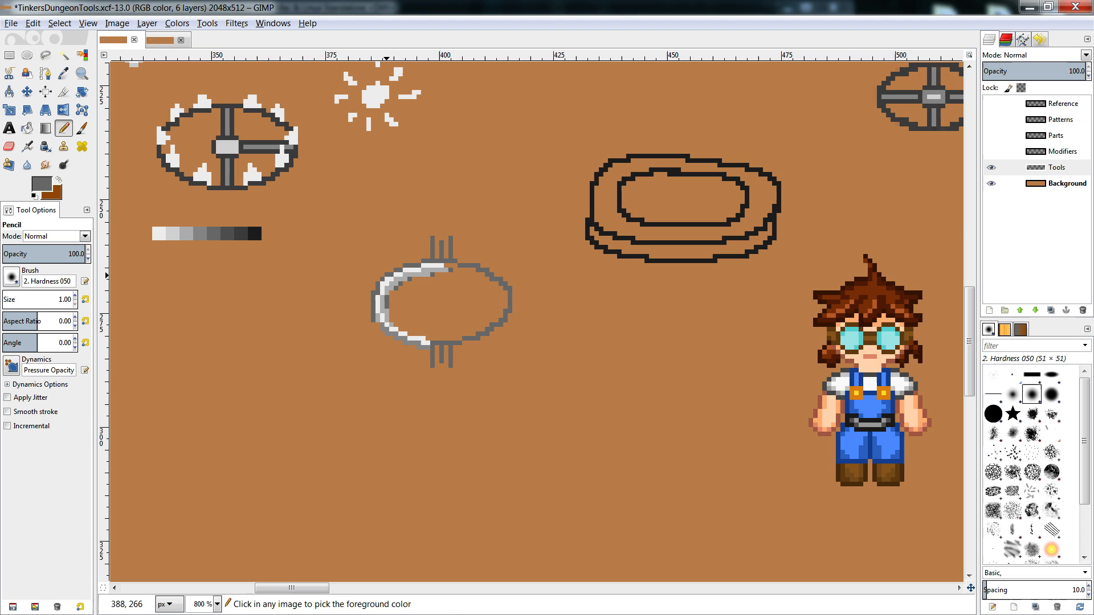
pyautogui.hotkey('shift', 'e')
pyautogui.click(378, 284)
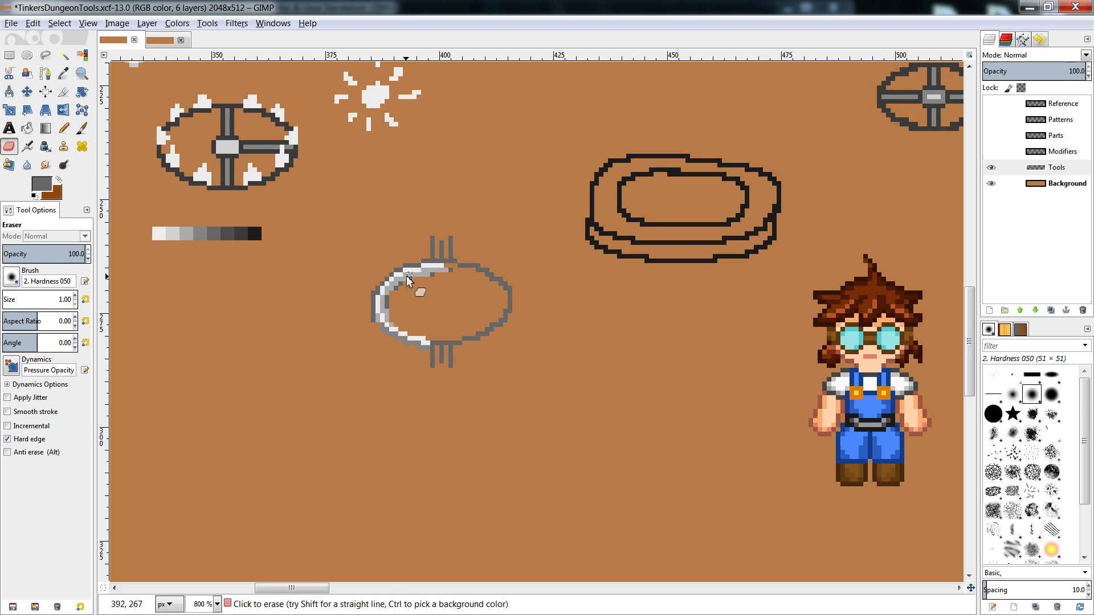
pyautogui.press('n')
pyautogui.hotkey('shift', 'e')
pyautogui.press('n')
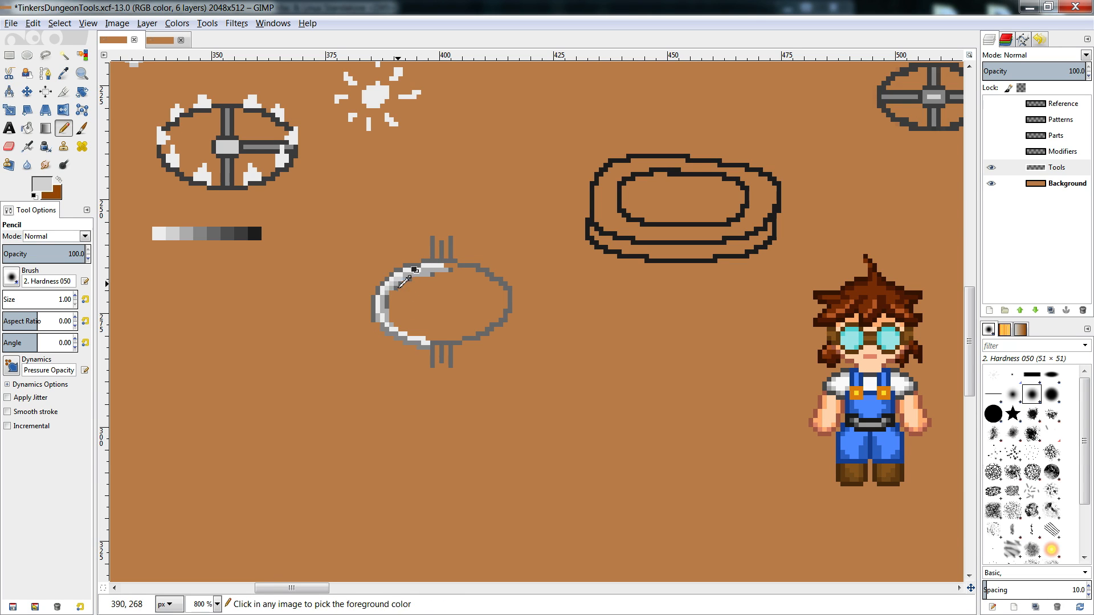
# - Shade the rim's inner edge with mid grey along its upper, left and lower-left parts
pyautogui.keyDown('ctrl'); pyautogui.click(395, 286); pyautogui.keyUp('ctrl')
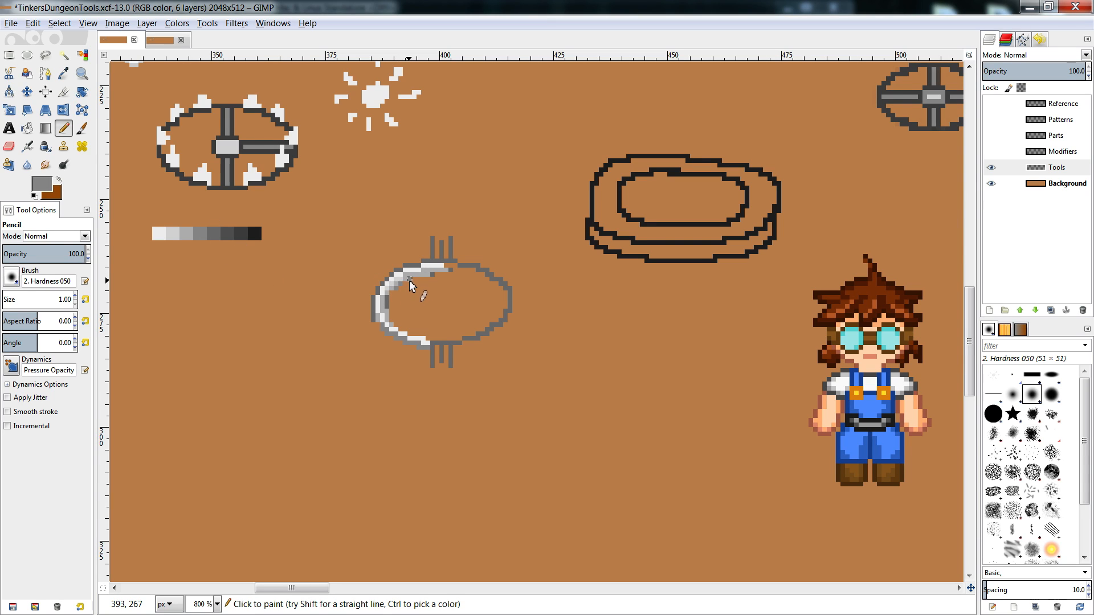
pyautogui.moveTo(406, 280); pyautogui.dragTo(437, 277)
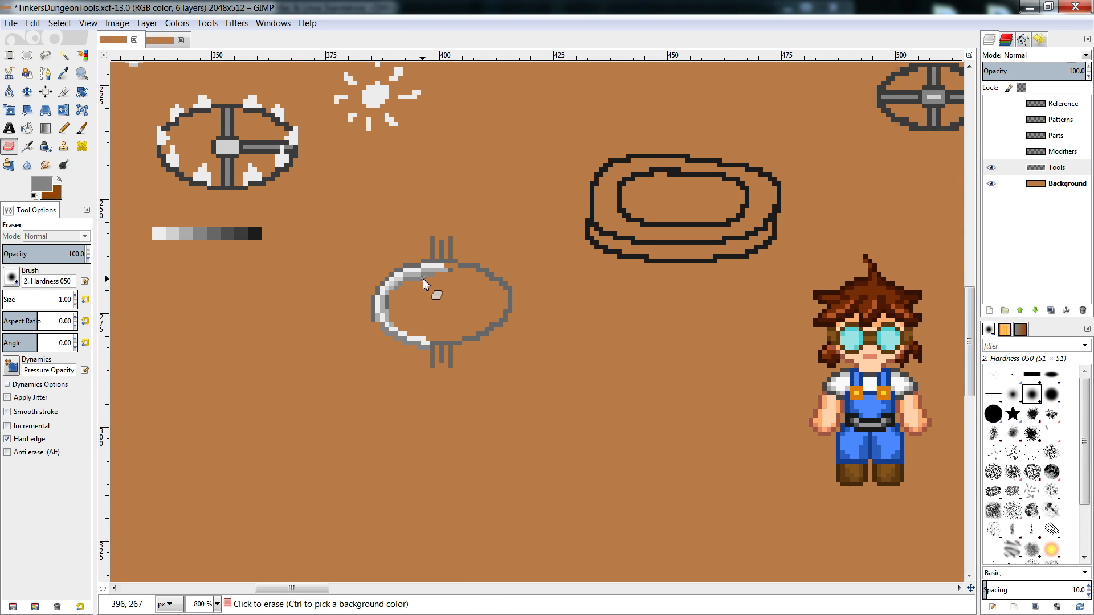
pyautogui.keyDown('ctrl'); pyautogui.click(387, 293); pyautogui.keyUp('ctrl')
pyautogui.click(386, 297)
pyautogui.keyDown('ctrl'); pyautogui.click(392, 292); pyautogui.keyUp('ctrl')
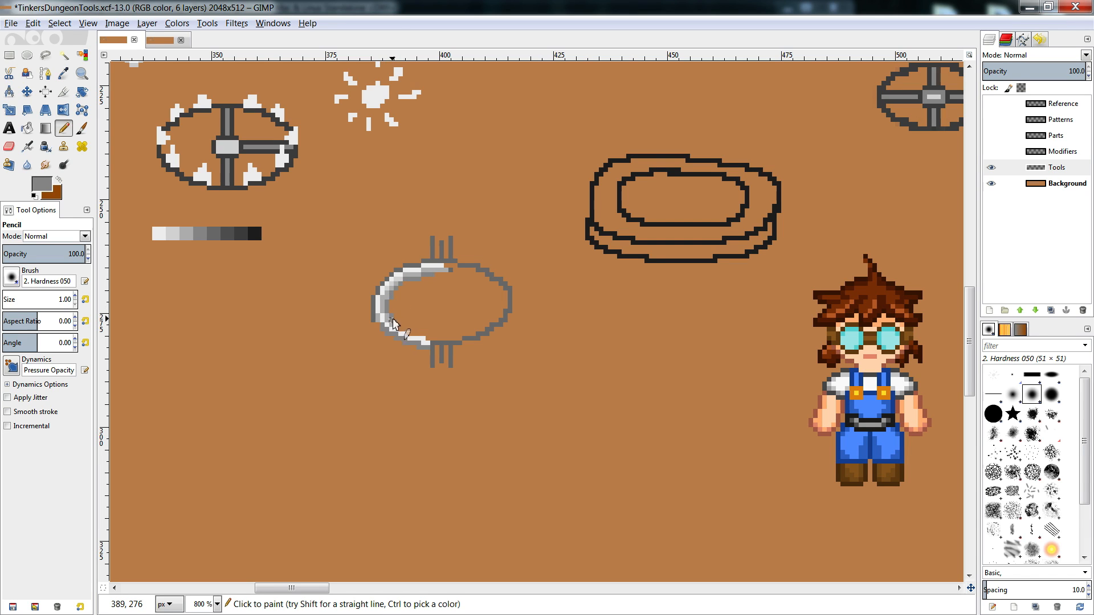
pyautogui.moveTo(392, 318); pyautogui.dragTo(401, 329)
# - Fill all shaded and highlighted areas of the left rim with one flat light grey
pyautogui.keyDown('ctrl'); pyautogui.click(405, 272); pyautogui.keyUp('ctrl')
pyautogui.hotkey('shift', 'b')
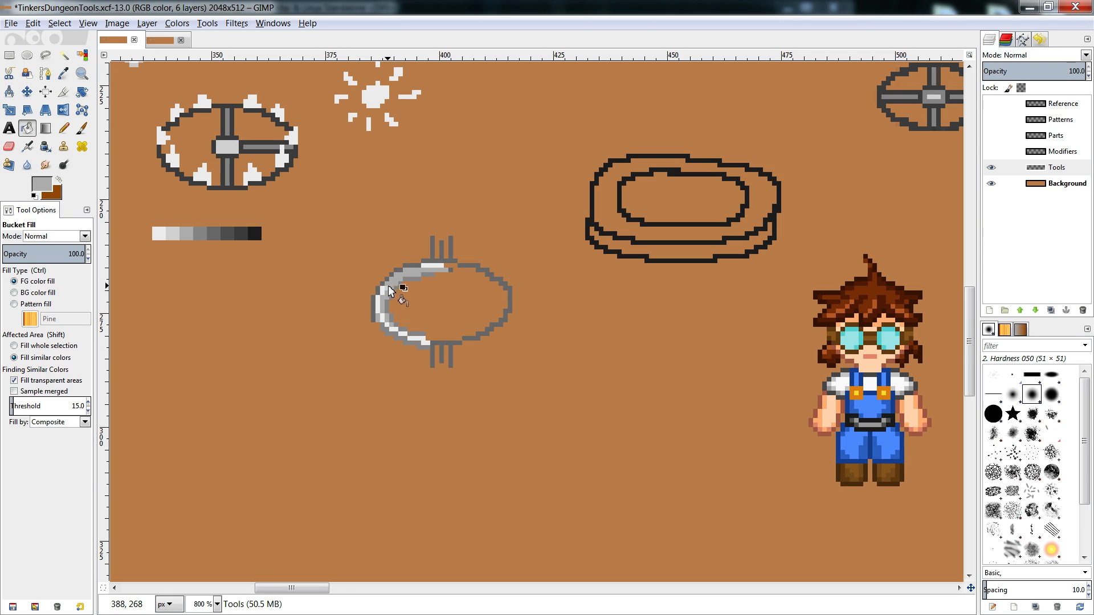
pyautogui.click(380, 317)
pyautogui.click(383, 317)
pyautogui.click(387, 329)
pyautogui.click(403, 339)
pyautogui.click(430, 268)
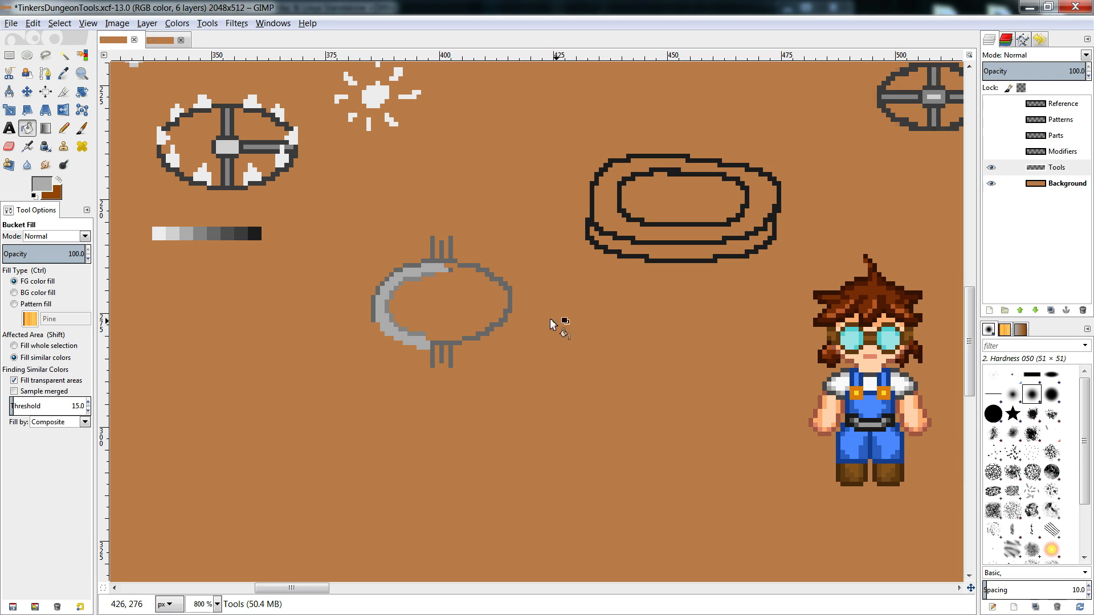
pyautogui.press('r')
pyautogui.moveTo(532, 232); pyautogui.dragTo(449, 390)
pyautogui.click(554, 426)
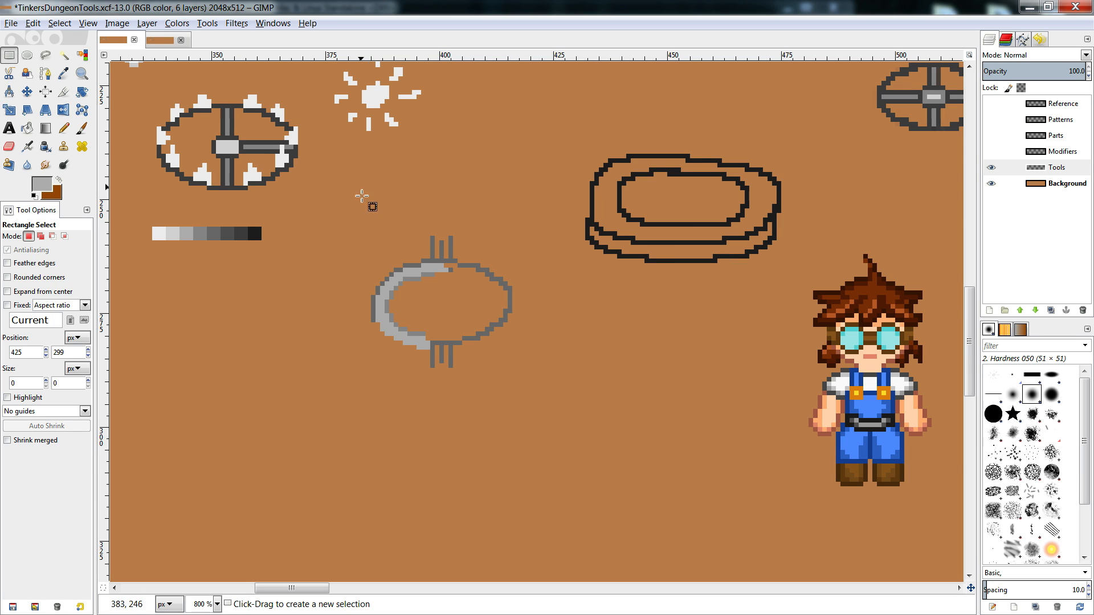
# - Paste a copy of the finished toothed trap over the ring being redrawn for comparison, and undo the paste
pyautogui.moveTo(317, 93); pyautogui.dragTo(150, 220)
pyautogui.hotkey('ctrl', 'c')
pyautogui.hotkey('ctrl', 'v')
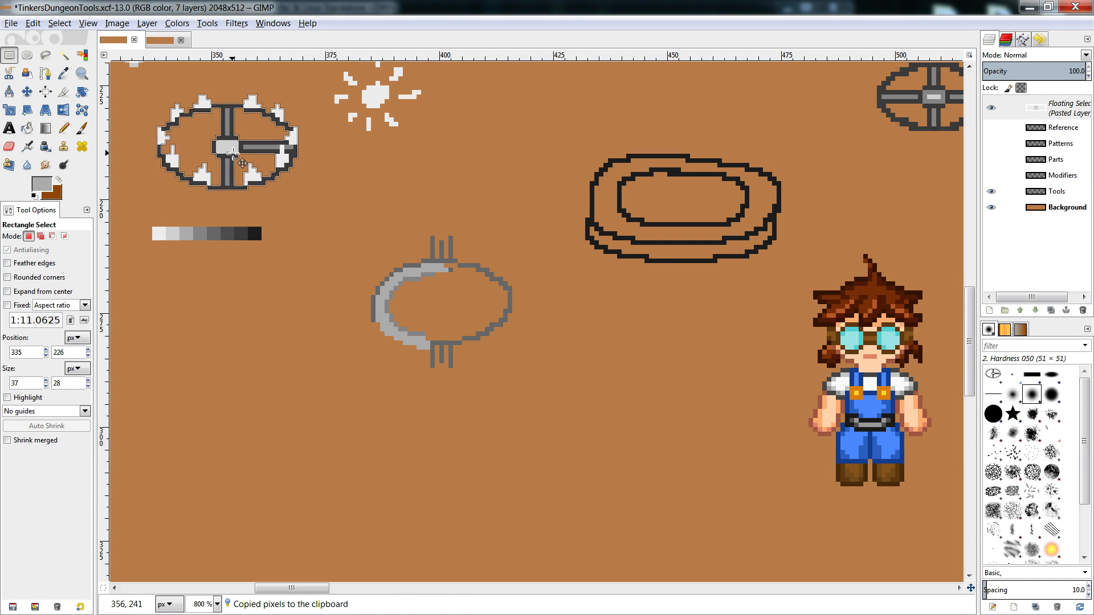
pyautogui.moveTo(242, 163); pyautogui.dragTo(457, 320)
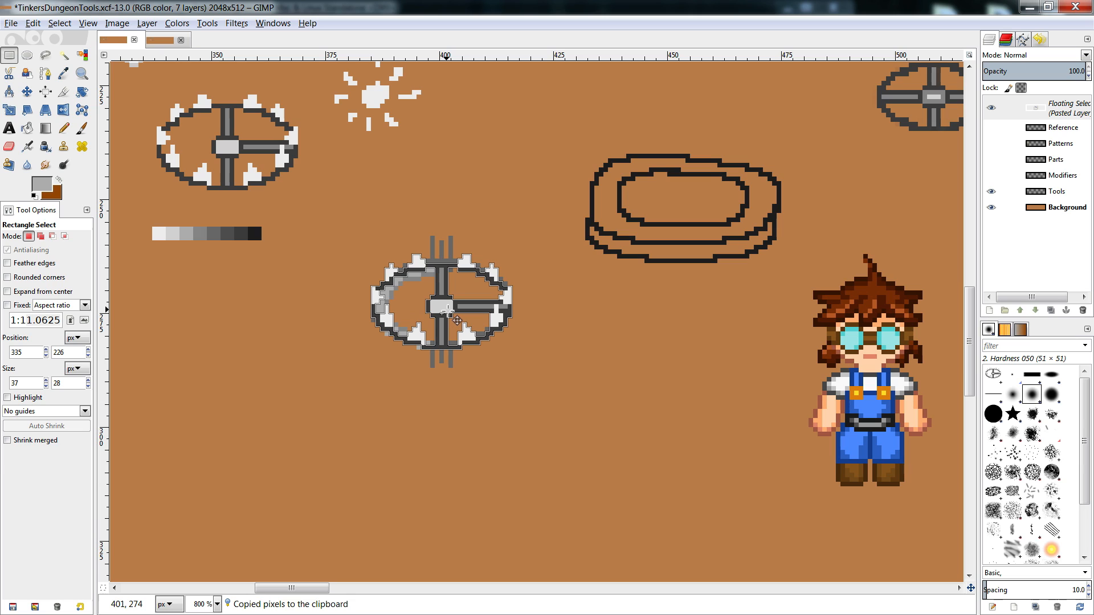
pyautogui.hotkey('ctrl', 'z')
pyautogui.hotkey('ctrl', 'z')
pyautogui.hotkey('ctrl', 'z')
pyautogui.hotkey('ctrl', 'z')
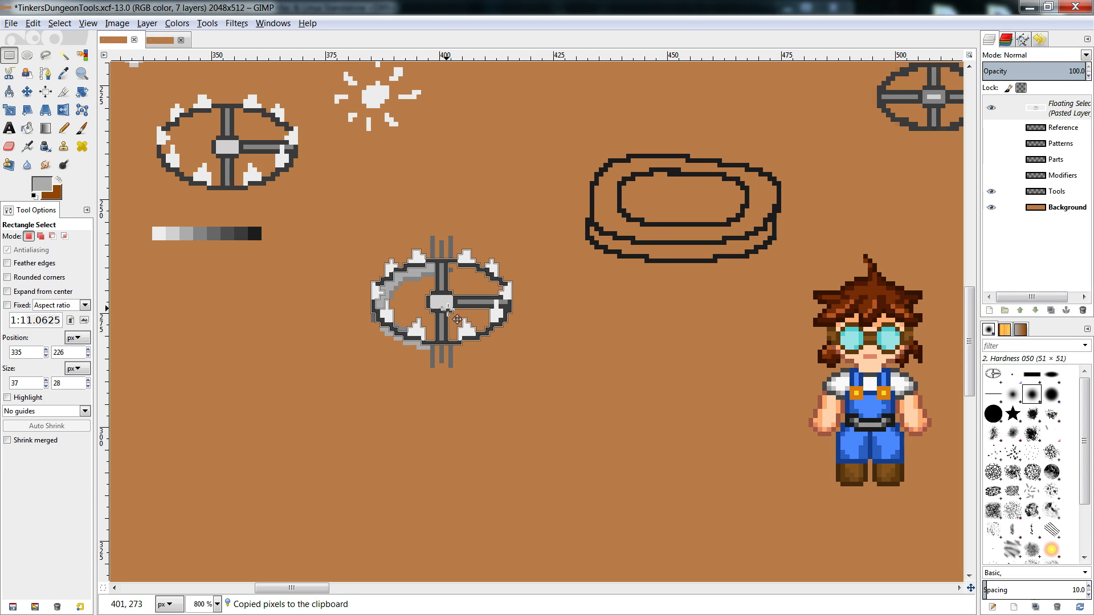
pyautogui.click(443, 368)
# - Cut the ring's upper part with its vertical prongs, paste it one pixel lower and anchor it
pyautogui.moveTo(374, 231); pyautogui.dragTo(515, 288)
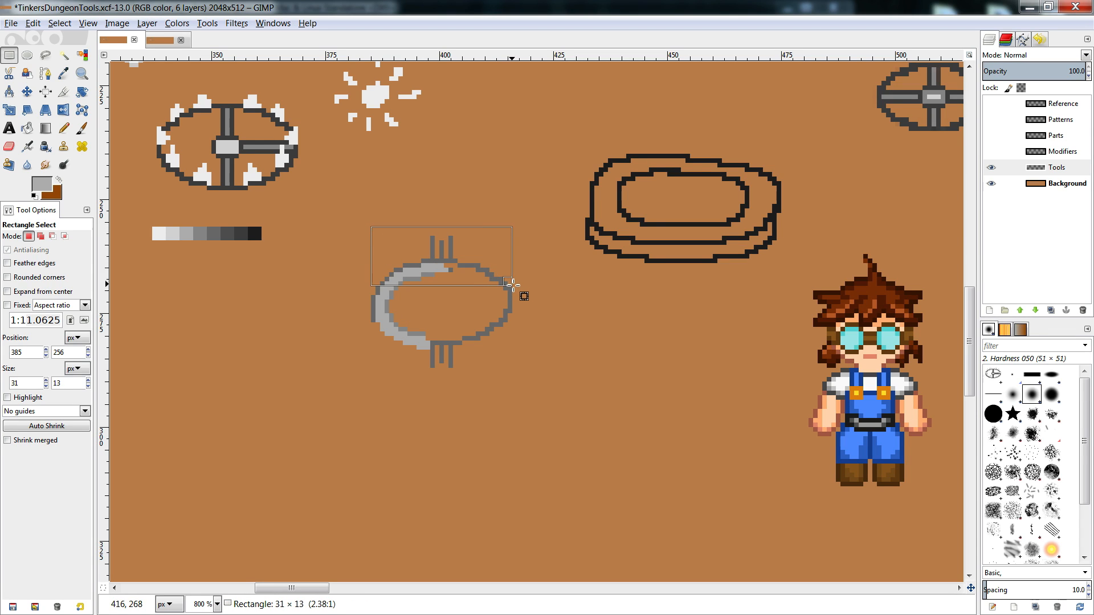
pyautogui.hotkey('ctrl', 'x')
pyautogui.hotkey('ctrl', 'v')
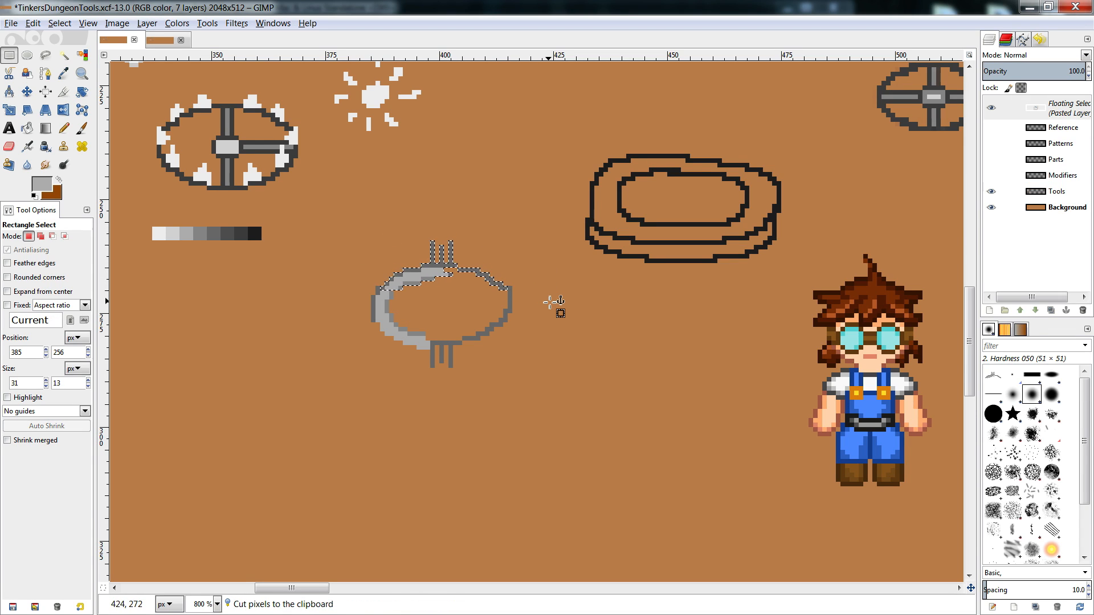
pyautogui.click(550, 302)
pyautogui.press('n')
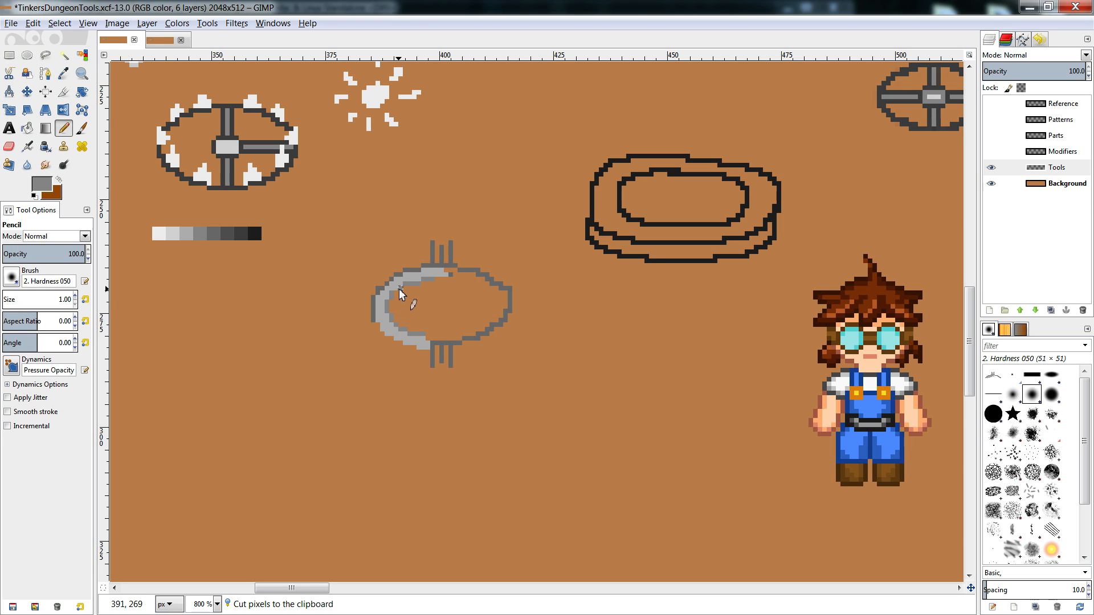
# - Patch the upper-left rim where the moved part joins, using the outline grey and the rim's light grey
pyautogui.keyDown('ctrl'); pyautogui.click(401, 271); pyautogui.keyUp('ctrl')
pyautogui.keyDown('ctrl'); pyautogui.click(383, 289); pyautogui.keyUp('ctrl')
pyautogui.keyDown('ctrl'); pyautogui.click(387, 283); pyautogui.keyUp('ctrl')
pyautogui.click(387, 279)
pyautogui.keyDown('ctrl'); pyautogui.click(392, 281); pyautogui.keyUp('ctrl')
pyautogui.click(389, 282)
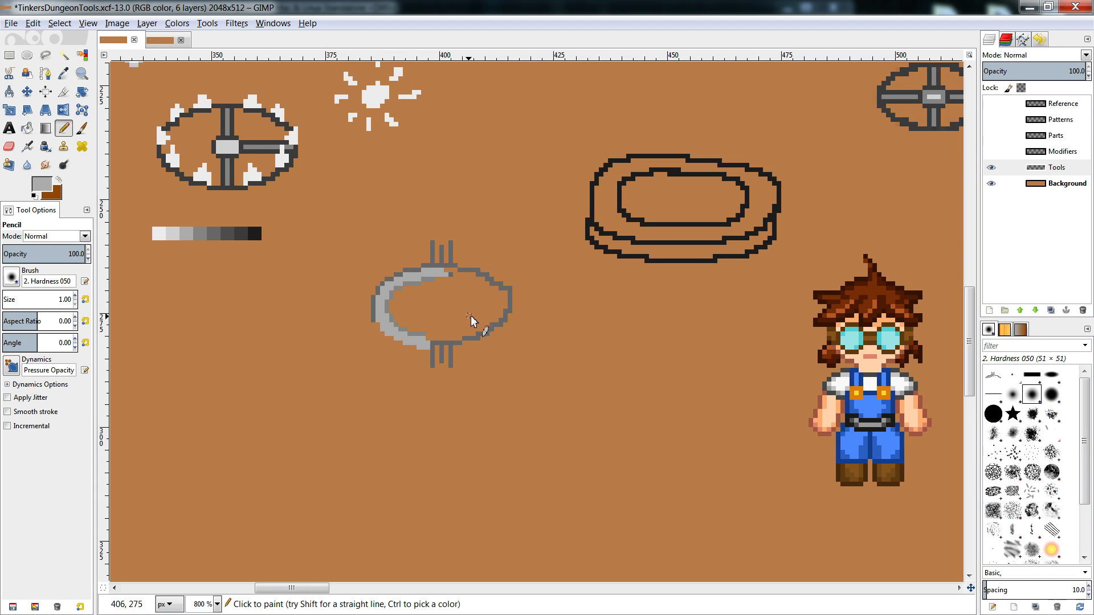
# - Cut the ring's lower part with its vertical prongs, paste it one pixel higher and anchor it
pyautogui.press('r')
pyautogui.moveTo(358, 322); pyautogui.dragTo(465, 342)
pyautogui.hotkey('ctrl', 'x')
pyautogui.hotkey('ctrl', 'v')
pyautogui.click(455, 345)
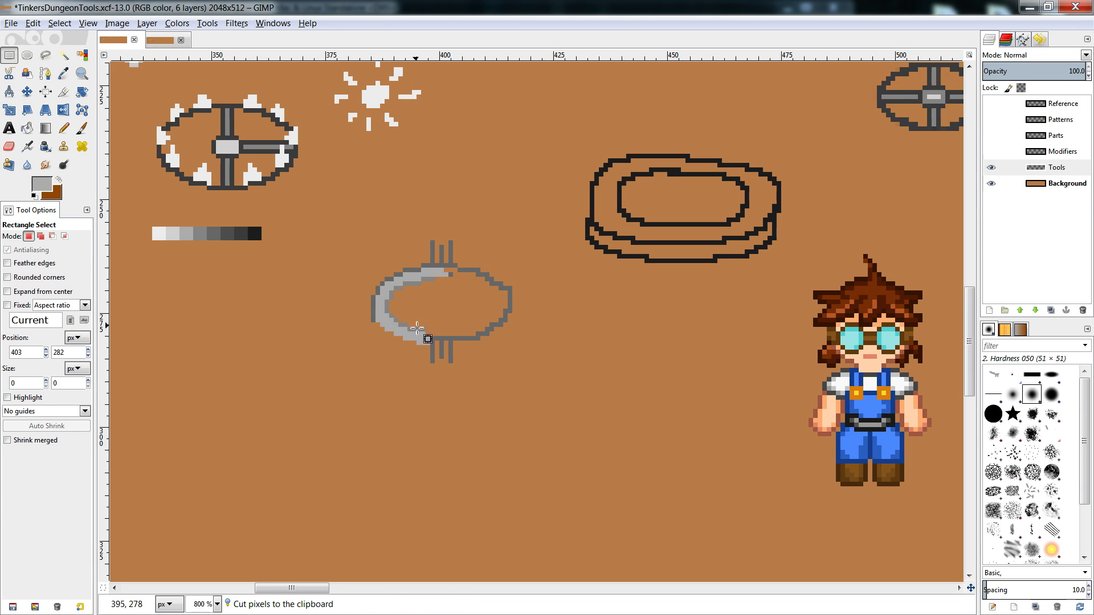
# - Clean up the lower-left rim in light grey and erase the outline along the ring's outer left side
pyautogui.press('n')
pyautogui.keyDown('ctrl'); pyautogui.click(392, 315); pyautogui.keyUp('ctrl')
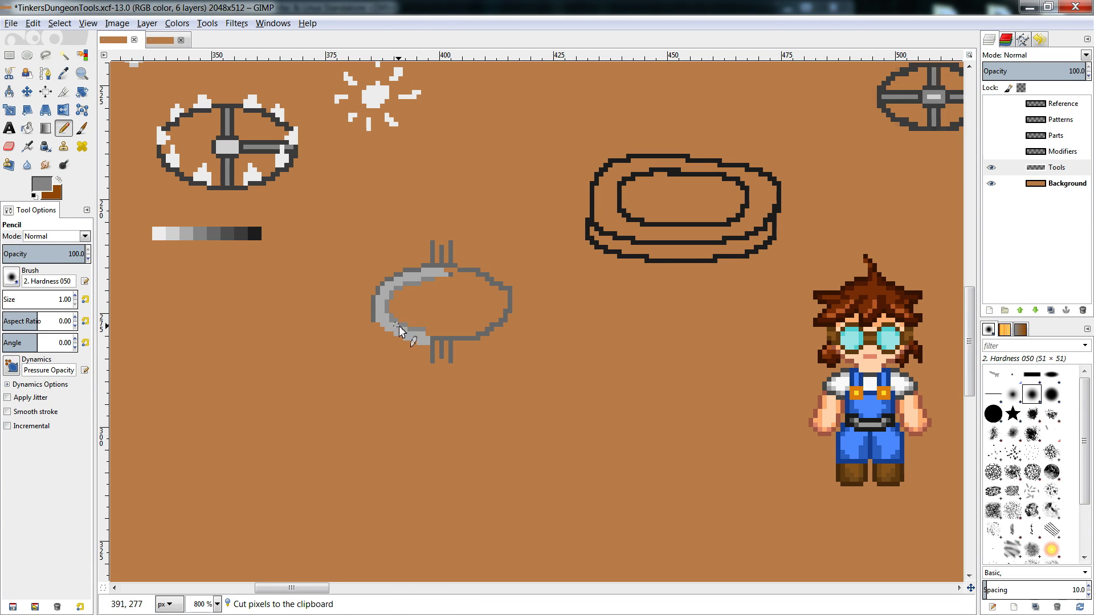
pyautogui.hotkey('shift', 'e')
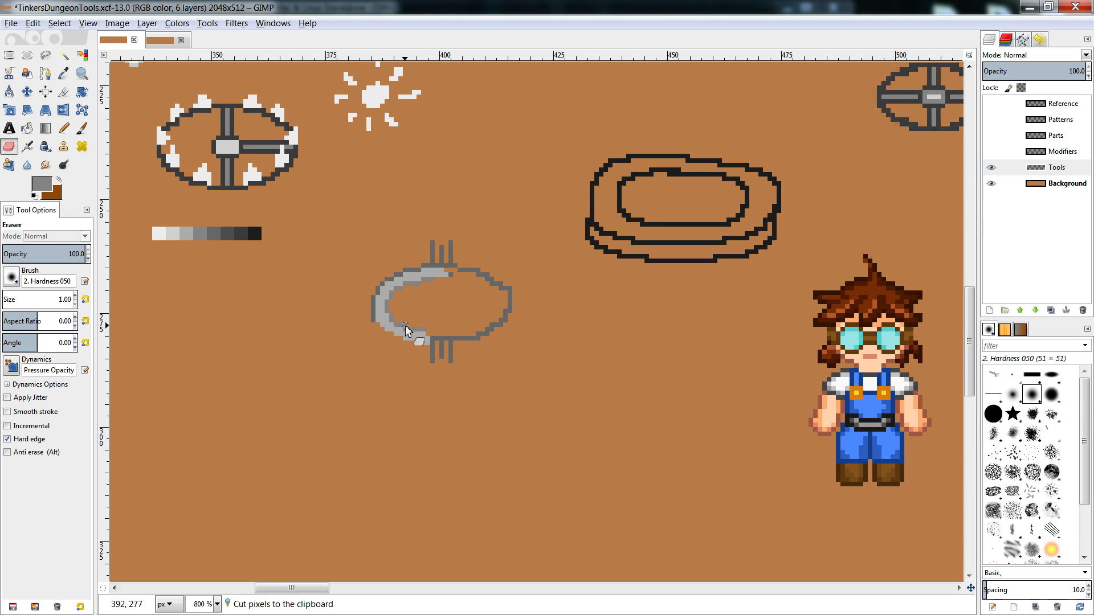
pyautogui.press('n')
pyautogui.keyDown('ctrl'); pyautogui.click(396, 329); pyautogui.keyUp('ctrl')
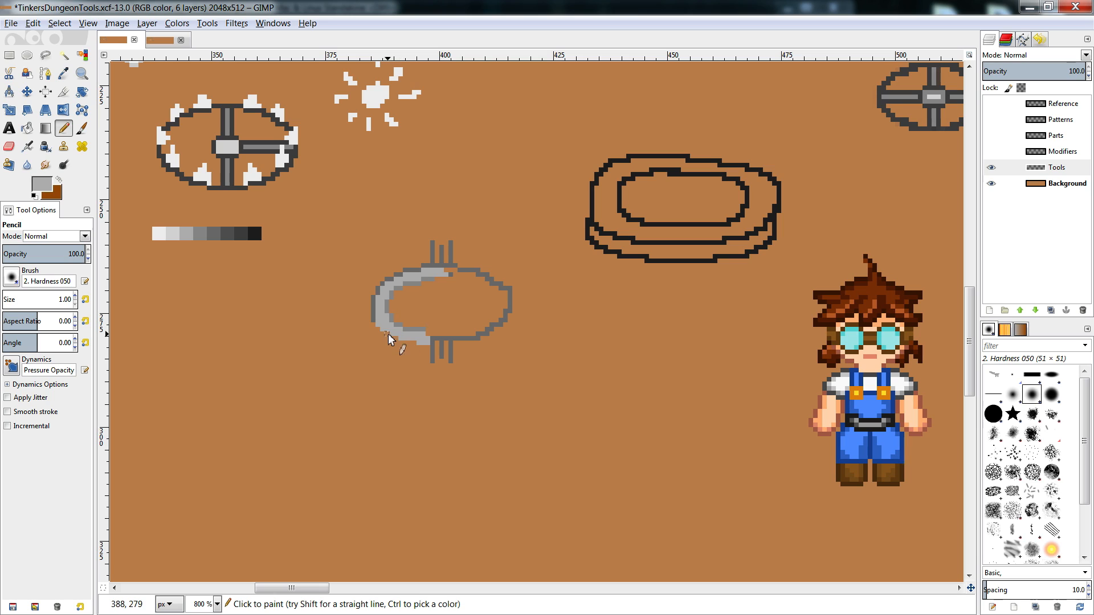
pyautogui.hotkey('shift', 'e')
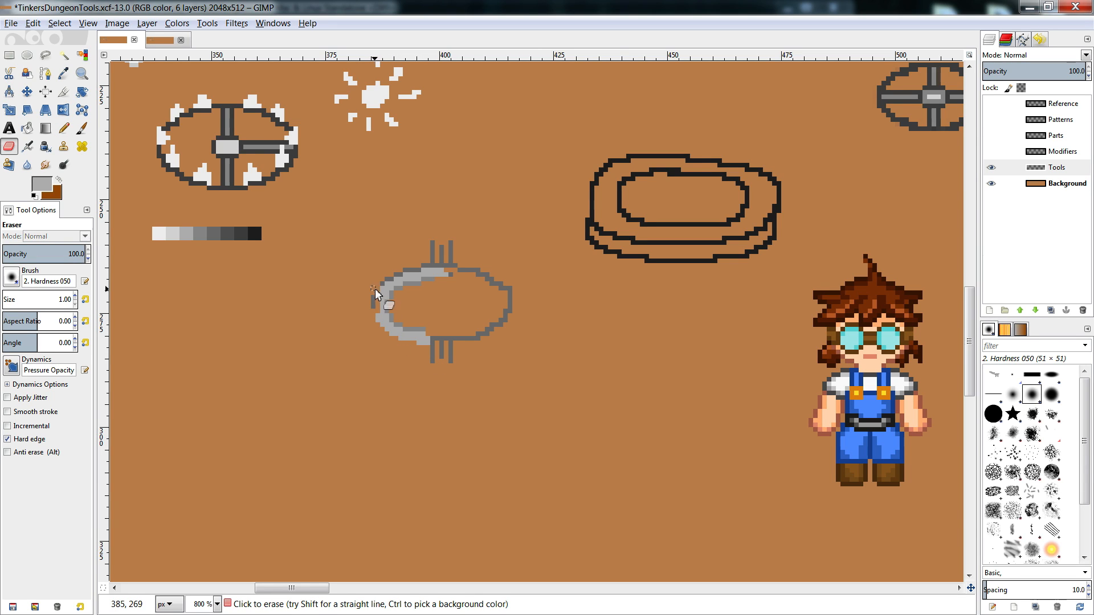
pyautogui.hotkey('shift', 'b')
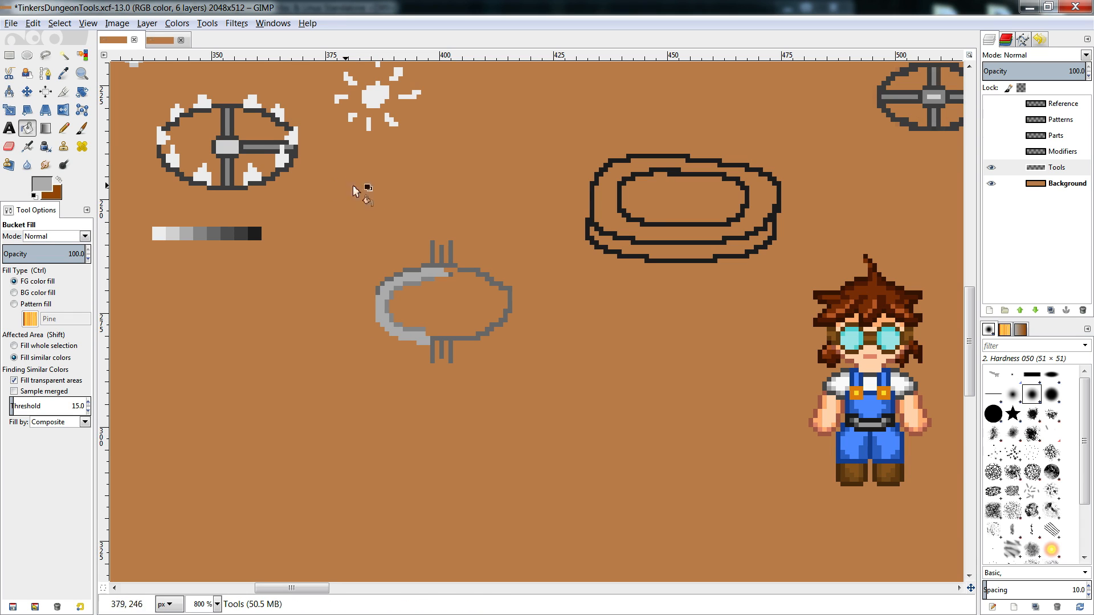
# - Paint near-white highlight pixels along the upper-left and lower-left inner parts of the light grey rim
pyautogui.press('n')
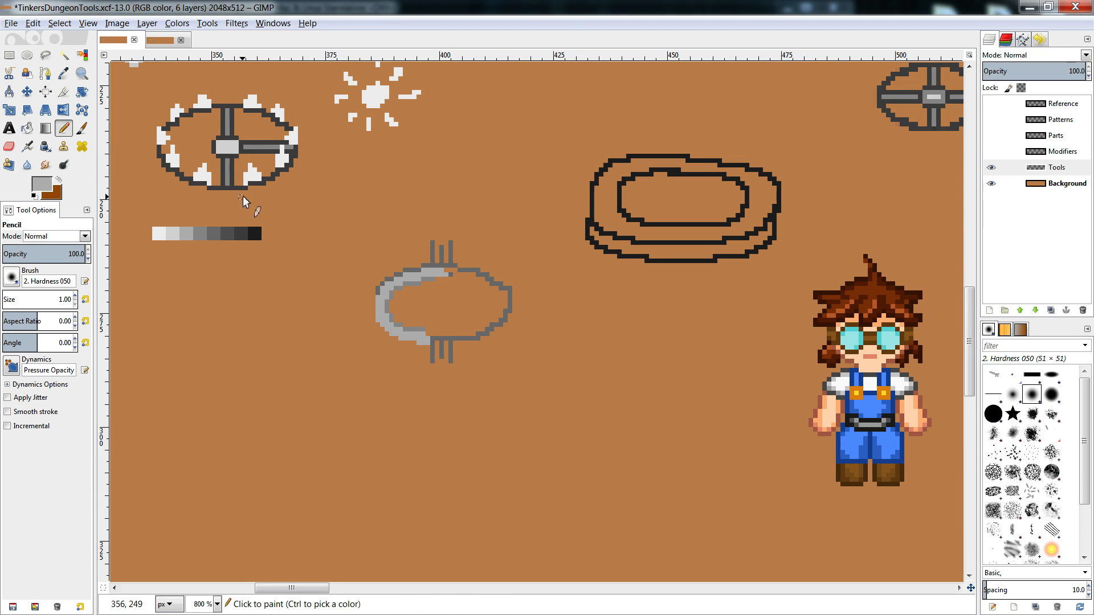
pyautogui.keyDown('ctrl'); pyautogui.click(159, 232); pyautogui.keyUp('ctrl')
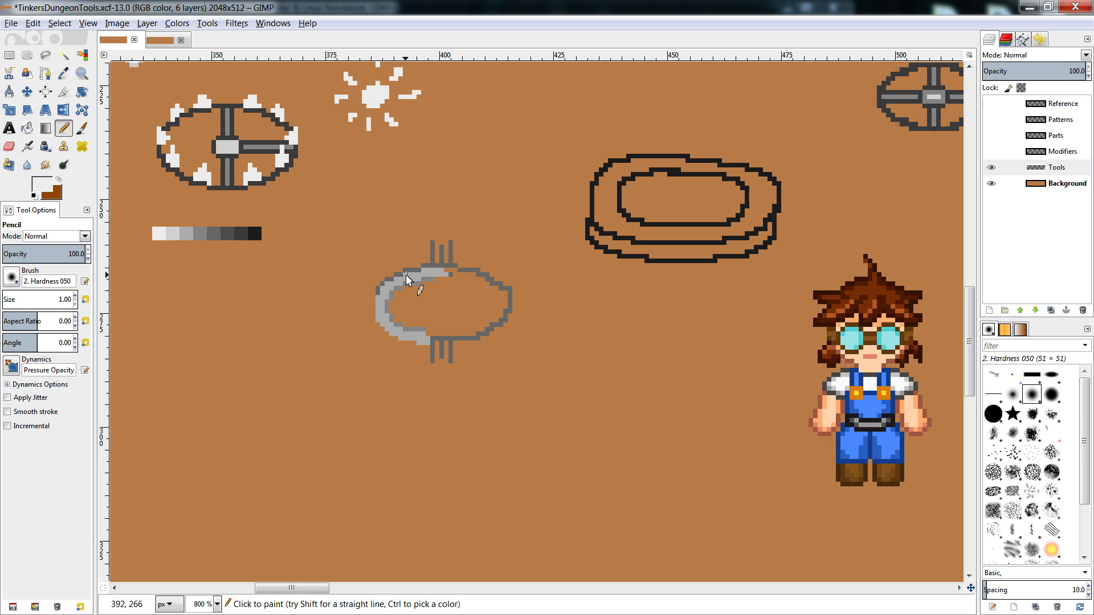
pyautogui.moveTo(397, 280); pyautogui.dragTo(396, 283)
pyautogui.click(382, 290)
pyautogui.keyDown('ctrl'); pyautogui.click(398, 282); pyautogui.keyUp('ctrl')
pyautogui.keyDown('ctrl'); pyautogui.click(378, 292); pyautogui.keyUp('ctrl')
pyautogui.keyDown('ctrl'); pyautogui.click(382, 292); pyautogui.keyUp('ctrl')
pyautogui.click(388, 322)
pyautogui.click(390, 323)
pyautogui.click(399, 330)
pyautogui.moveTo(400, 333); pyautogui.dragTo(425, 335)
# - Redraw the outline around the rim's outer left and lower-left edge with the palette strip's fourth grey
pyautogui.keyDown('ctrl'); pyautogui.click(200, 233); pyautogui.keyUp('ctrl')
pyautogui.hotkey('shift', 'b')
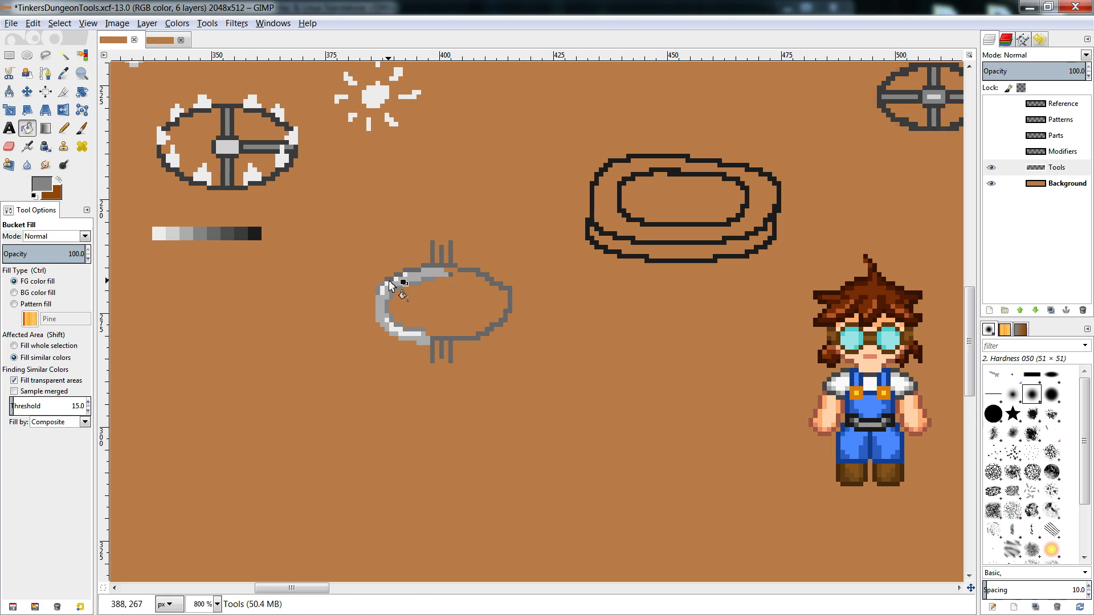
pyautogui.click(389, 279)
pyautogui.press('n')
pyautogui.moveTo(374, 306); pyautogui.dragTo(377, 330)
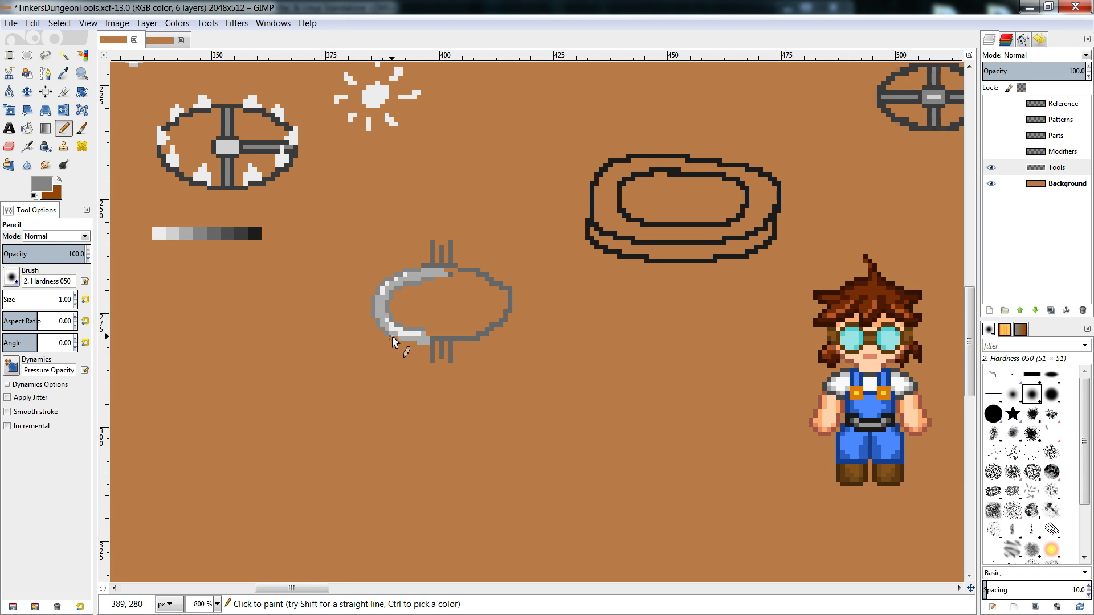
pyautogui.moveTo(403, 343); pyautogui.dragTo(429, 347)
# - Erase the stray shading pixels on the ring's inner edge beside the vertical prongs
pyautogui.moveTo(431, 334); pyautogui.dragTo(460, 334)
pyautogui.hotkey('shift', 'e')
pyautogui.click(440, 337)
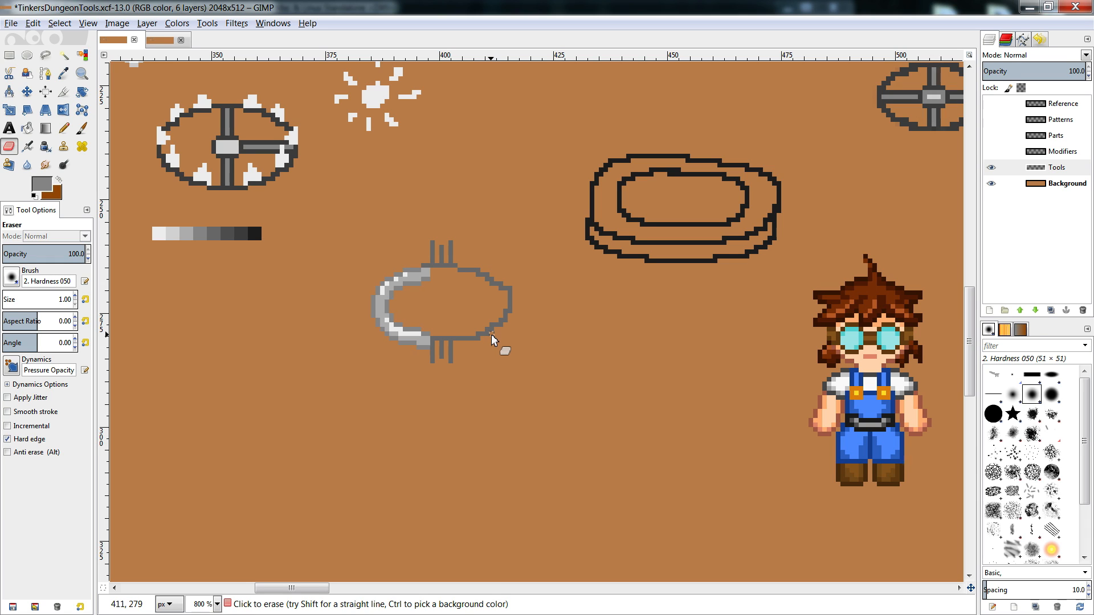
# - Copy the shaded upper-left arc of the ring's rim into the empty area below the ring
pyautogui.press('r')
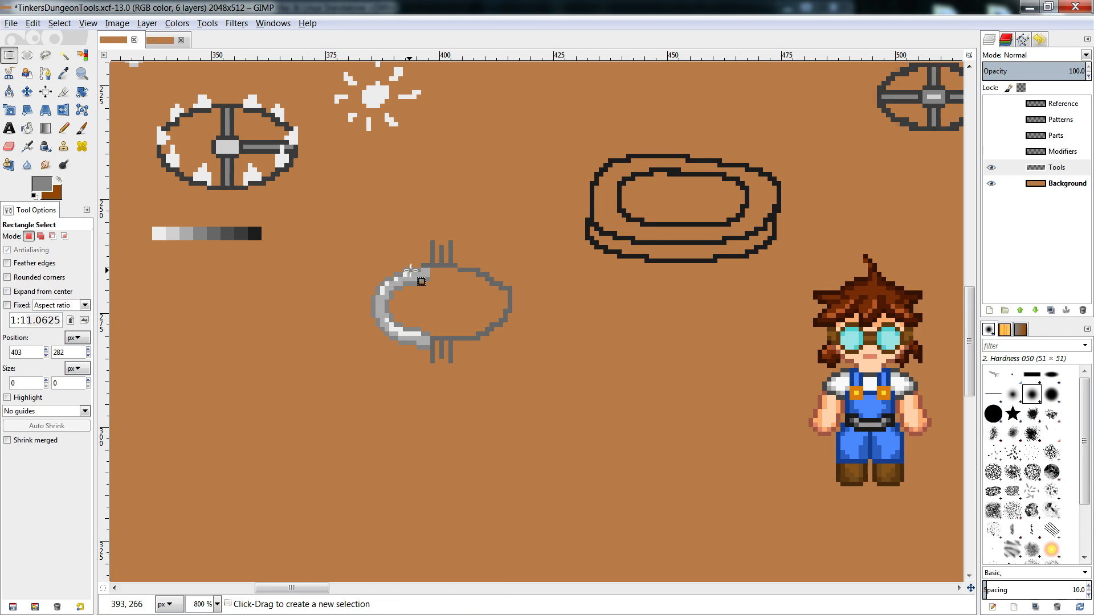
pyautogui.press('n')
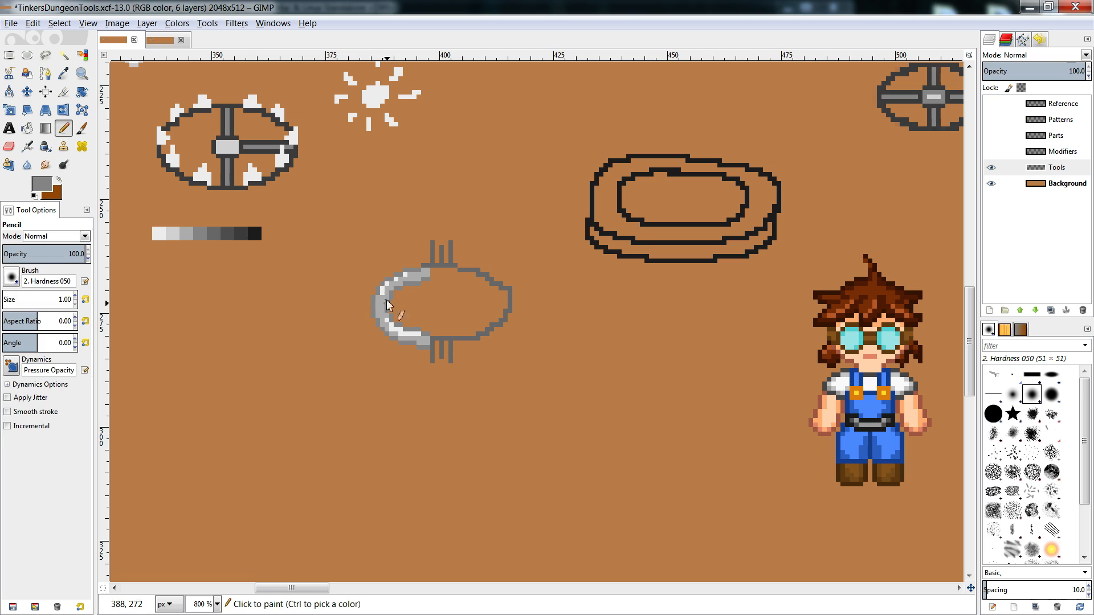
pyautogui.press('r')
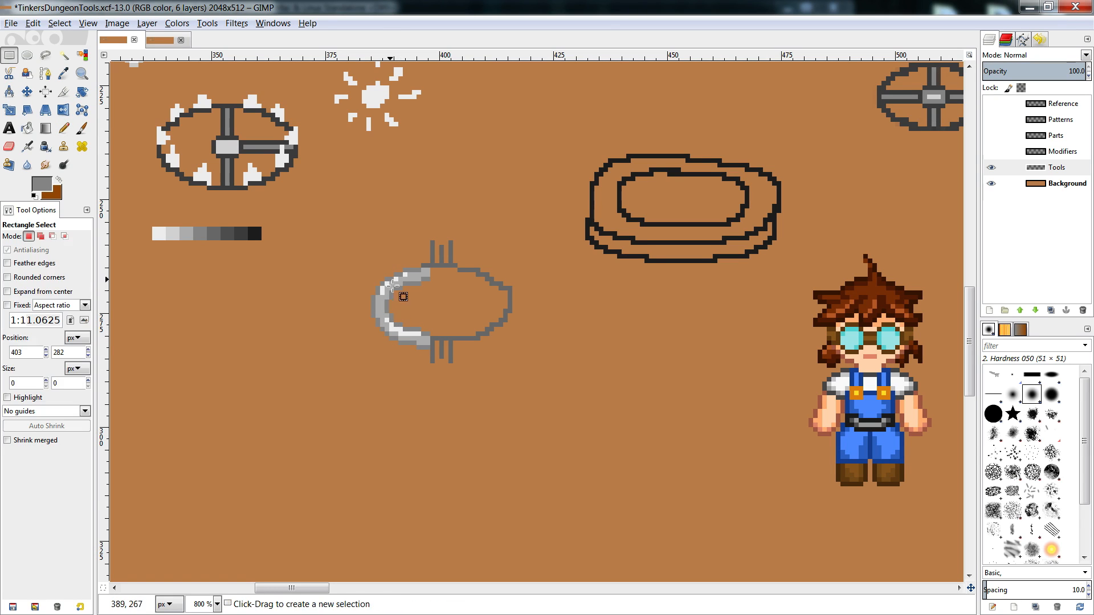
pyautogui.moveTo(367, 256); pyautogui.dragTo(290, 393)
# - Paste a second copy of the rim arc, flip it vertically and place it beneath the first to form a left half-ring
pyautogui.hotkey('ctrl', 'c')
pyautogui.hotkey('ctrl', 'v')
pyautogui.click(148, 23)
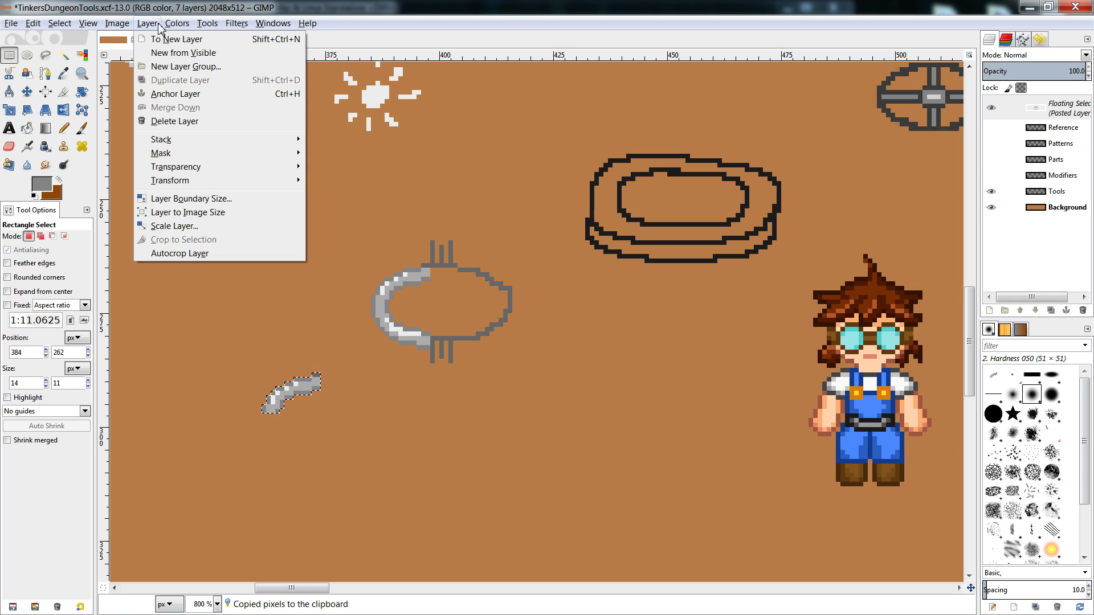
pyautogui.click(149, 24)
pyautogui.click(149, 23)
pyautogui.moveTo(281, 180)
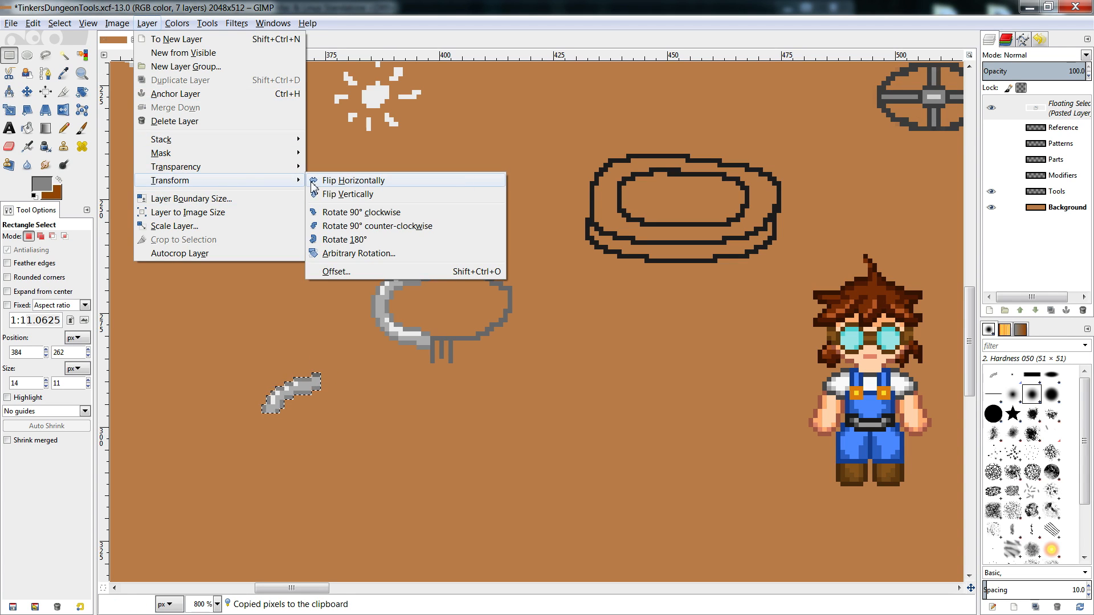
pyautogui.click(397, 195)
pyautogui.moveTo(313, 399)
pyautogui.mouseDown()
pyautogui.moveTo(318, 451)
pyautogui.moveTo(308, 450)
pyautogui.mouseUp()
pyautogui.click(313, 422)
# - Fill the gap between the two arcs of the left half-ring with greys picked from the rim
pyautogui.press('n')
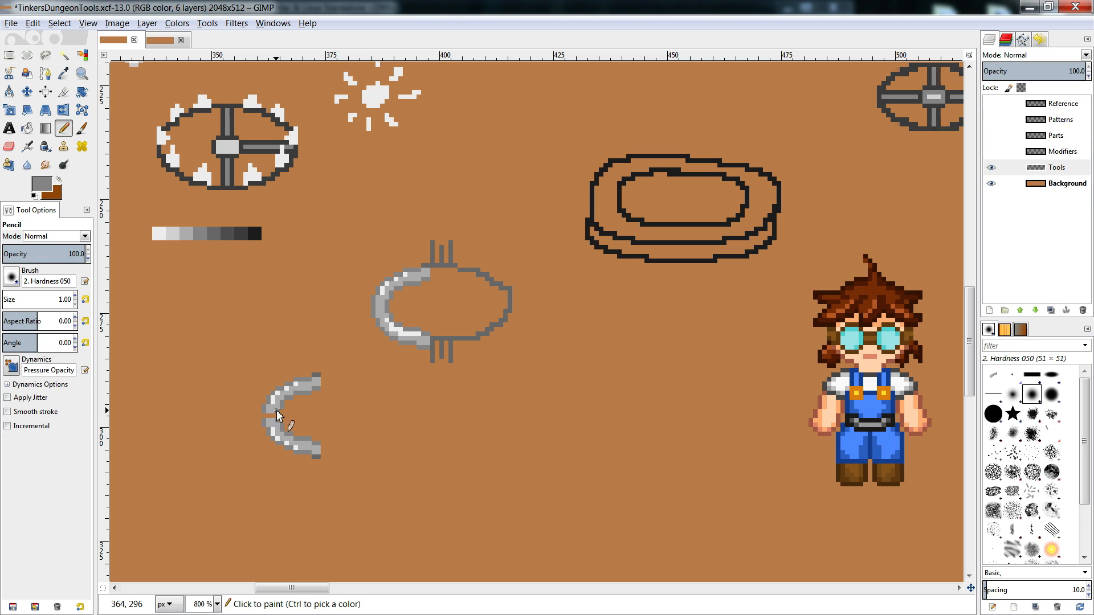
pyautogui.keyDown('ctrl'); pyautogui.click(276, 410); pyautogui.keyUp('ctrl')
pyautogui.click(277, 415)
pyautogui.click(265, 415)
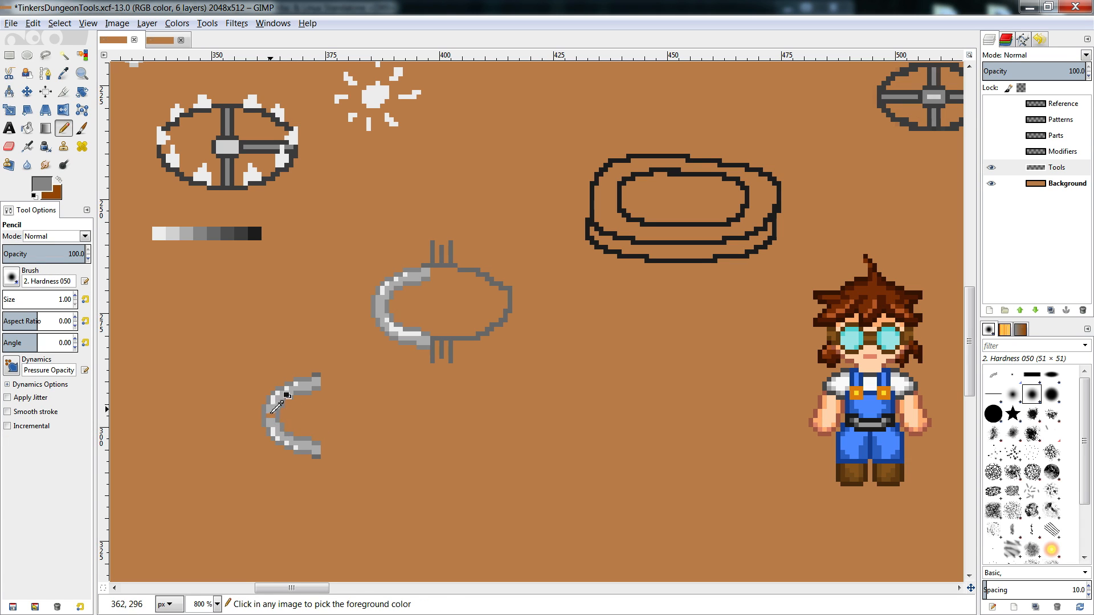
pyautogui.keyDown('ctrl'); pyautogui.click(272, 414); pyautogui.keyUp('ctrl')
# - Paste a copy of the left half-ring, flip it horizontally and place it opposite the original with a narrow gap between the halves
pyautogui.press('r')
pyautogui.moveTo(361, 352); pyautogui.dragTo(240, 486)
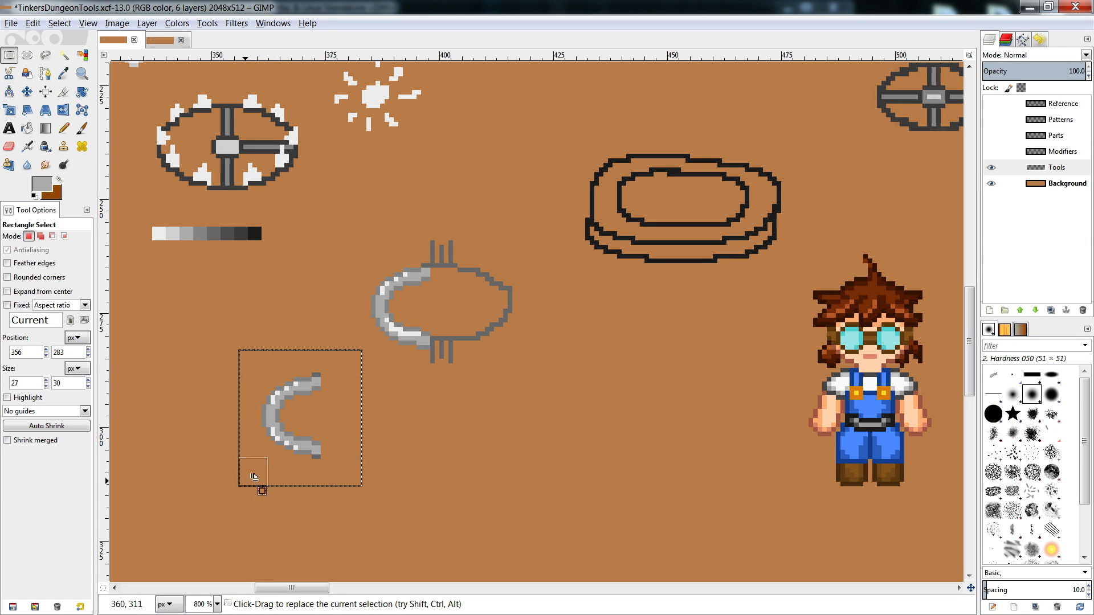
pyautogui.hotkey('ctrl', 'c')
pyautogui.hotkey('ctrl', 'v')
pyautogui.click(147, 23)
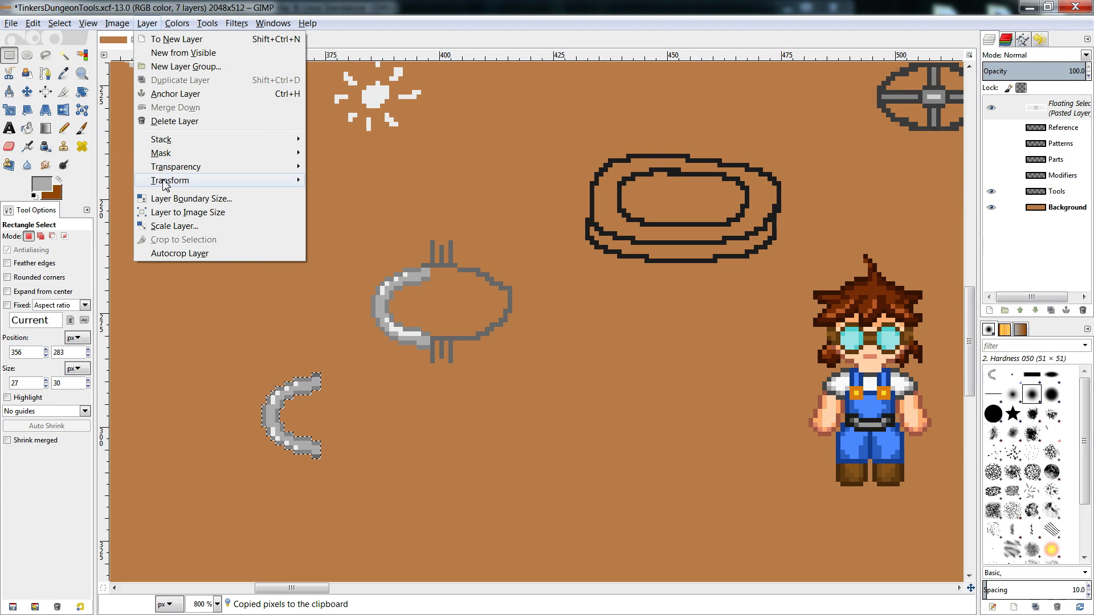
pyautogui.moveTo(164, 181)
pyautogui.click(325, 181)
pyautogui.moveTo(325, 418); pyautogui.dragTo(383, 418)
pyautogui.click(430, 403)
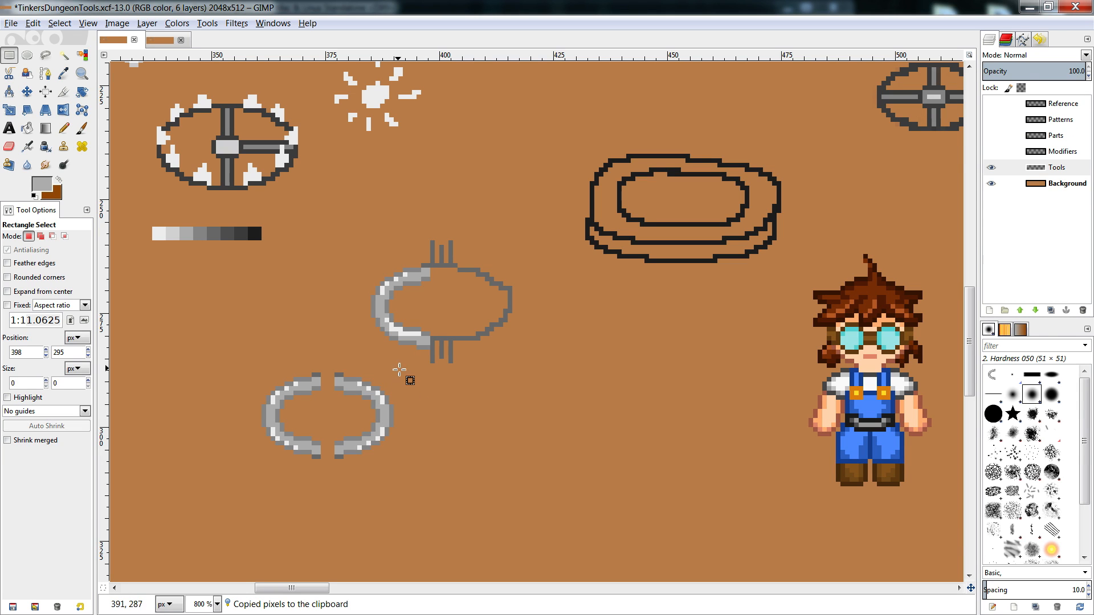
# - Try the mirrored ring over the old pronged ring, and place it in the empty space beneath it
pyautogui.moveTo(400, 370); pyautogui.dragTo(198, 497)
pyautogui.hotkey('ctrl', 'x')
pyautogui.hotkey('ctrl', 'v')
pyautogui.moveTo(386, 394); pyautogui.dragTo(494, 291)
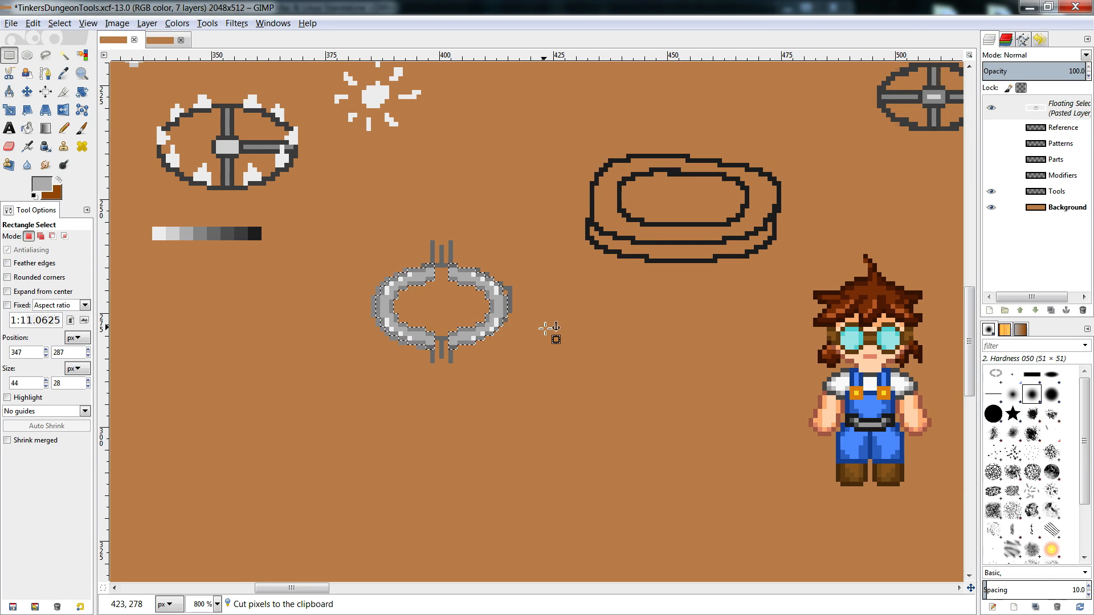
pyautogui.moveTo(501, 305); pyautogui.dragTo(515, 459)
pyautogui.click(567, 344)
# - Move the old pronged ring to the empty area beneath the grey palette strip
pyautogui.moveTo(512, 223); pyautogui.dragTo(353, 408)
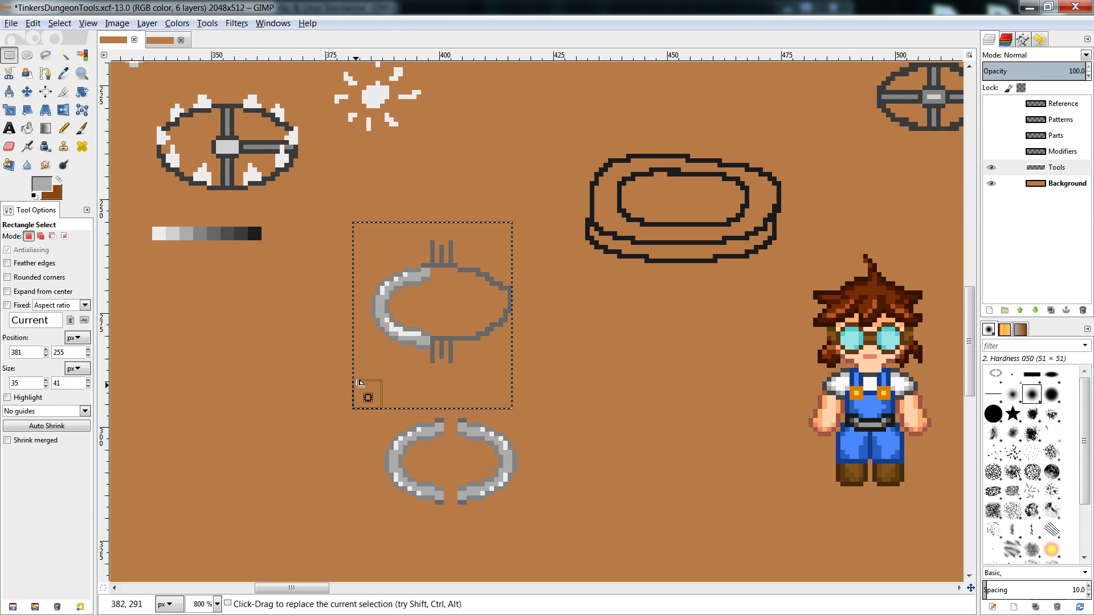
pyautogui.hotkey('ctrl', 'x')
pyautogui.hotkey('ctrl', 'v')
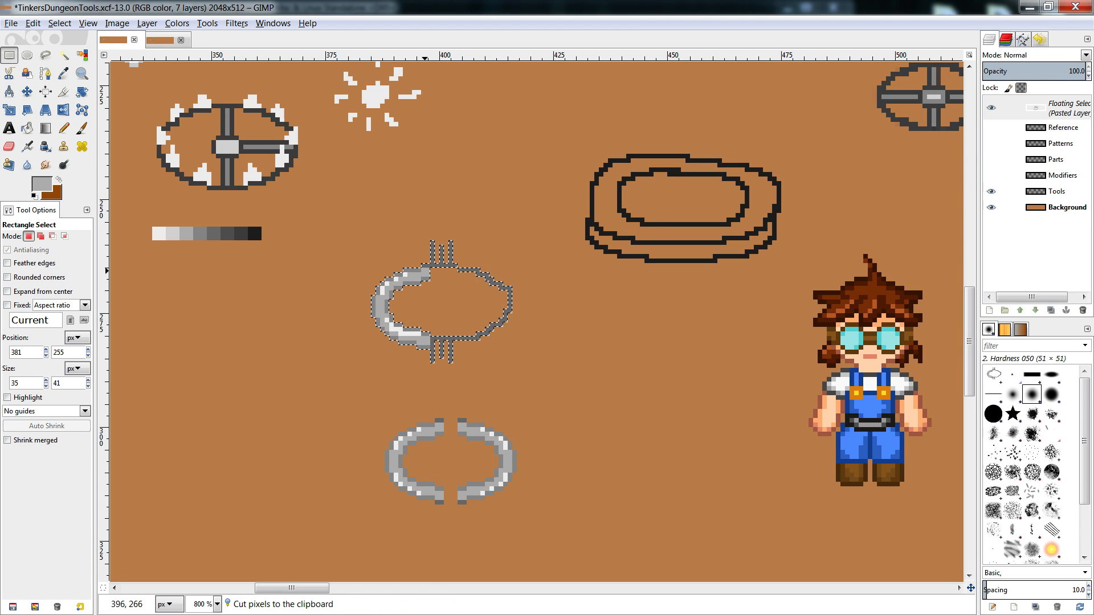
pyautogui.moveTo(502, 306); pyautogui.dragTo(284, 369)
pyautogui.click(585, 394)
# - Move the mirrored ring up to the middle of the canvas, between the old pronged ring and the character
pyautogui.moveTo(597, 367); pyautogui.dragTo(380, 559)
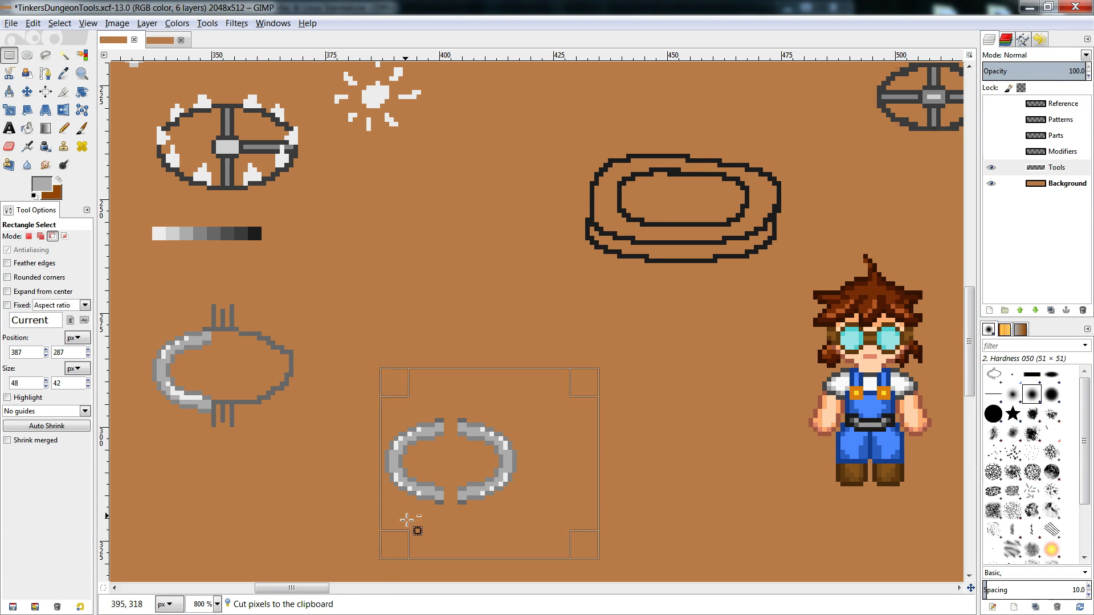
pyautogui.hotkey('ctrl', 'x')
pyautogui.hotkey('ctrl', 'v')
pyautogui.moveTo(478, 444)
pyautogui.mouseDown()
pyautogui.moveTo(497, 296)
pyautogui.moveTo(538, 313)
pyautogui.mouseUp()
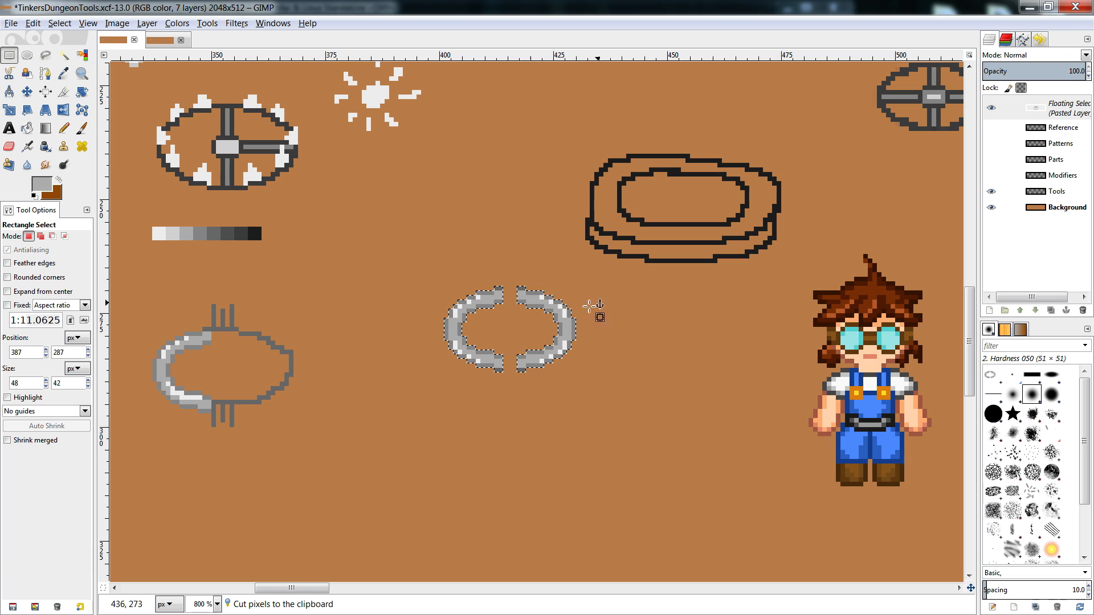
pyautogui.click(591, 307)
# - Move the black double-oval sketch up beside the wheel sprite, above the character
pyautogui.moveTo(552, 117)
pyautogui.mouseDown()
pyautogui.moveTo(826, 279)
pyautogui.moveTo(822, 290)
pyautogui.mouseUp()
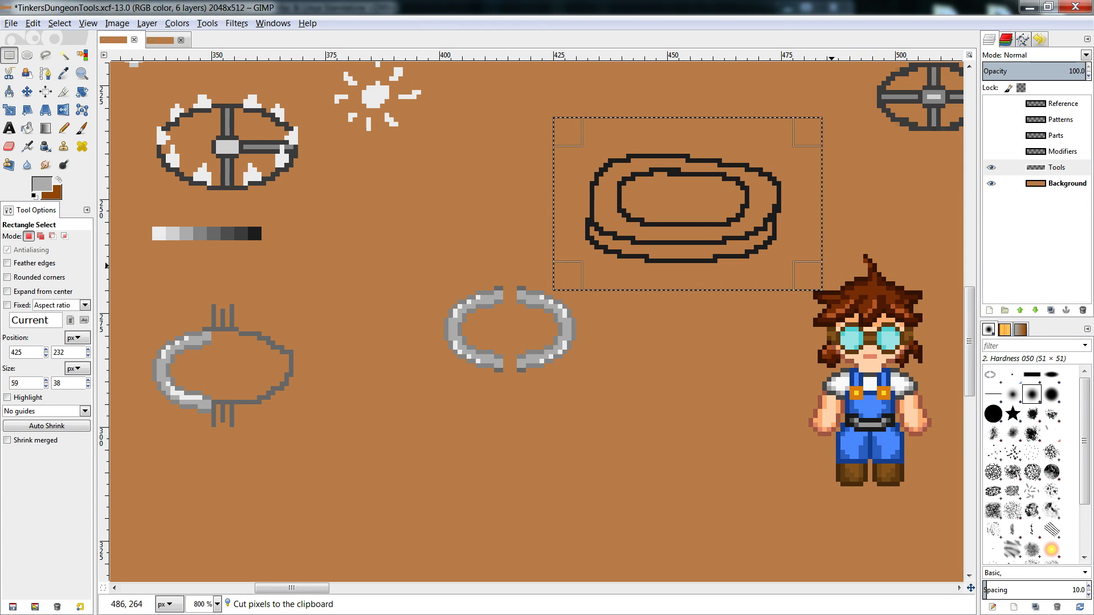
pyautogui.hotkey('ctrl', 'x')
pyautogui.hotkey('ctrl', 'v')
pyautogui.moveTo(676, 245); pyautogui.dragTo(774, 143)
pyautogui.hotkey('ctrl', 'z')
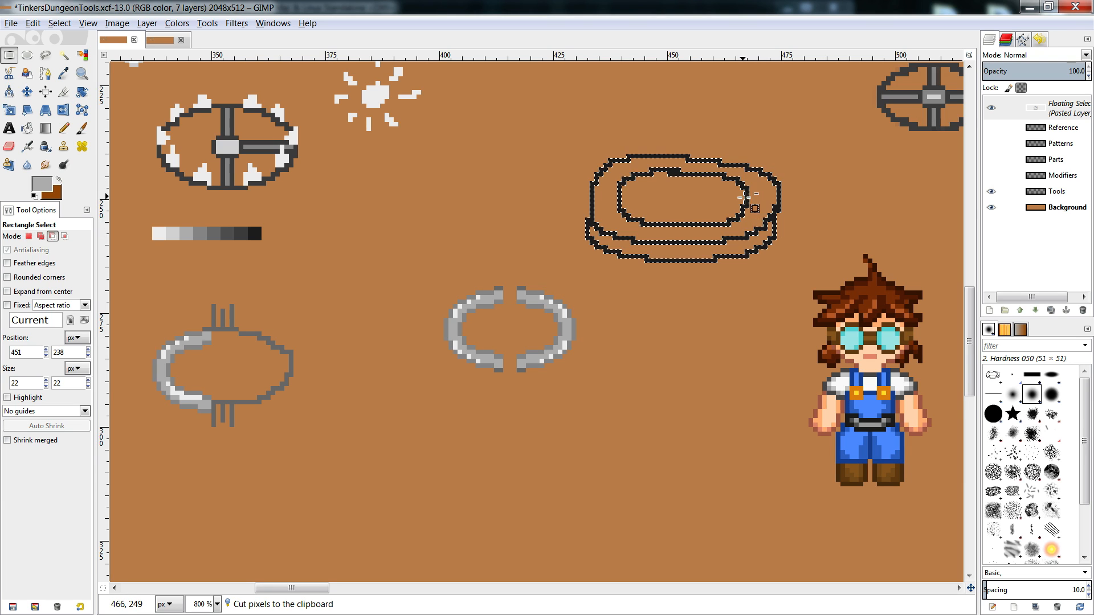
pyautogui.moveTo(748, 196); pyautogui.dragTo(817, 124)
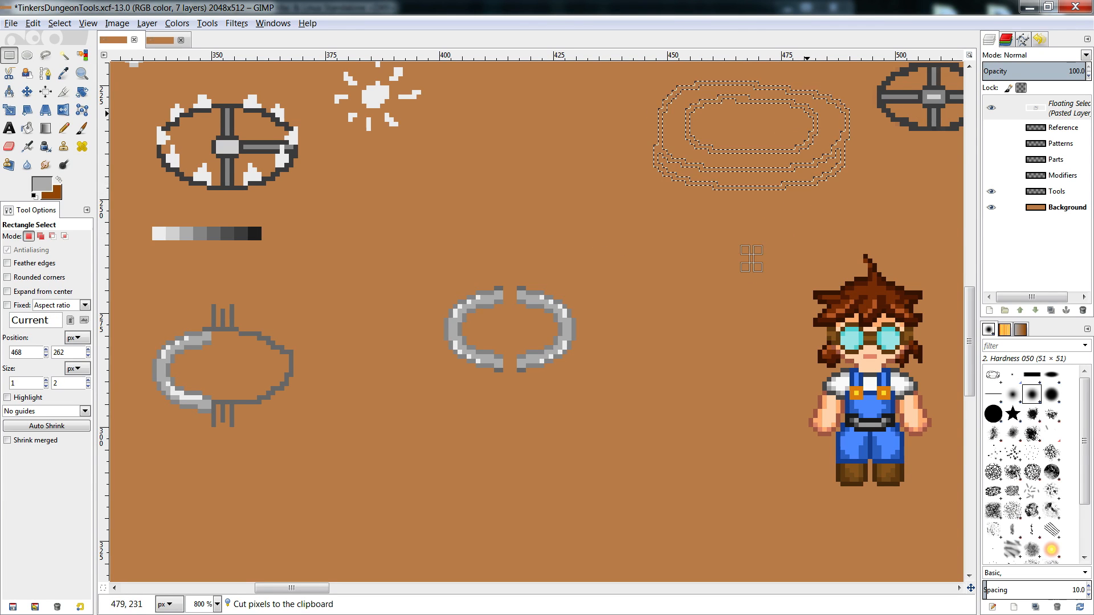
pyautogui.click(765, 183)
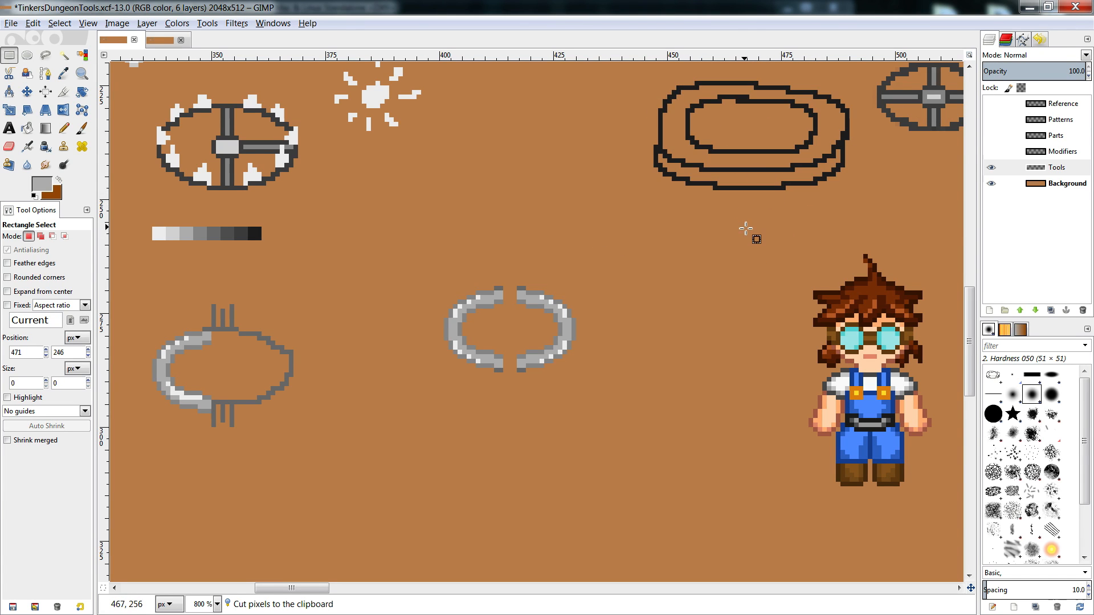
# - Sketch a flat dark grey side-profile line beneath the black oval sketch, with arrows showing the viewing directions above it
pyautogui.click(64, 128)
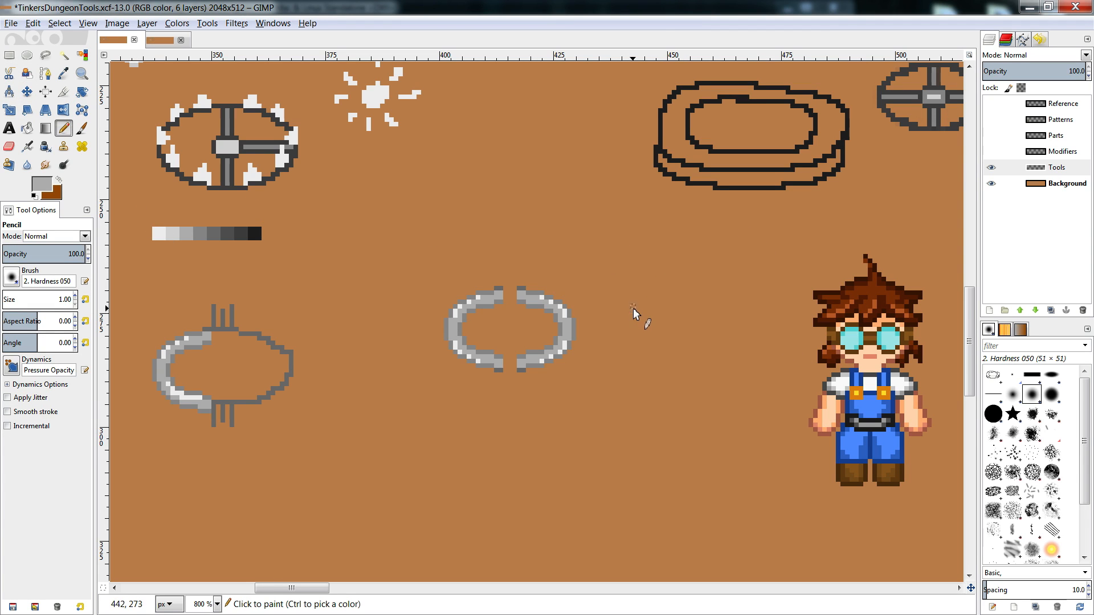
pyautogui.moveTo(633, 307); pyautogui.dragTo(766, 304)
pyautogui.hotkey('ctrl', 'z')
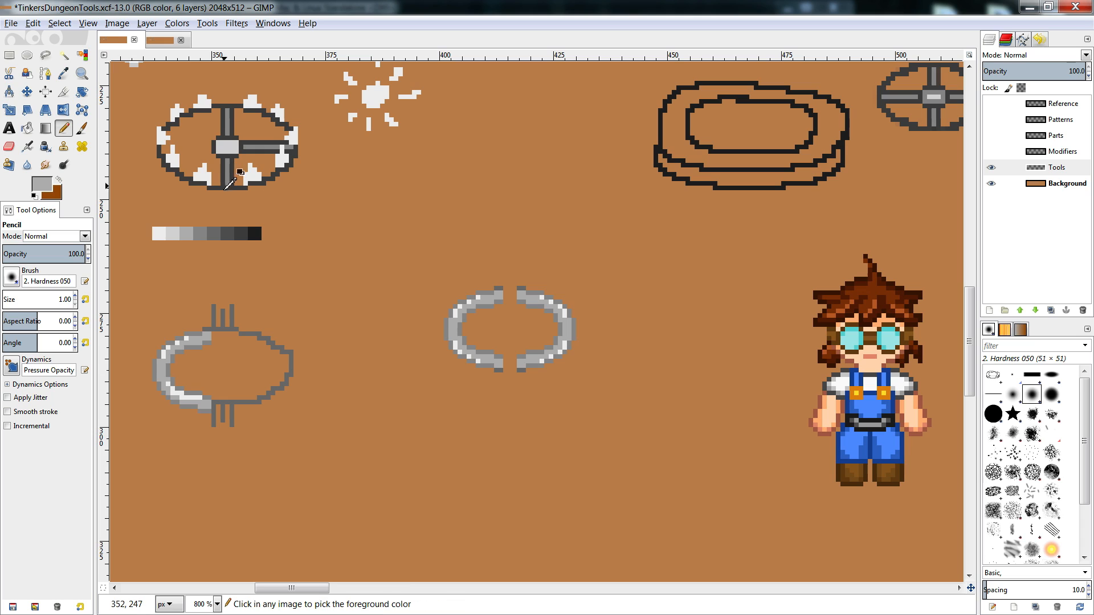
pyautogui.keyDown('ctrl'); pyautogui.click(233, 183); pyautogui.keyUp('ctrl')
pyautogui.moveTo(637, 278); pyautogui.dragTo(795, 275)
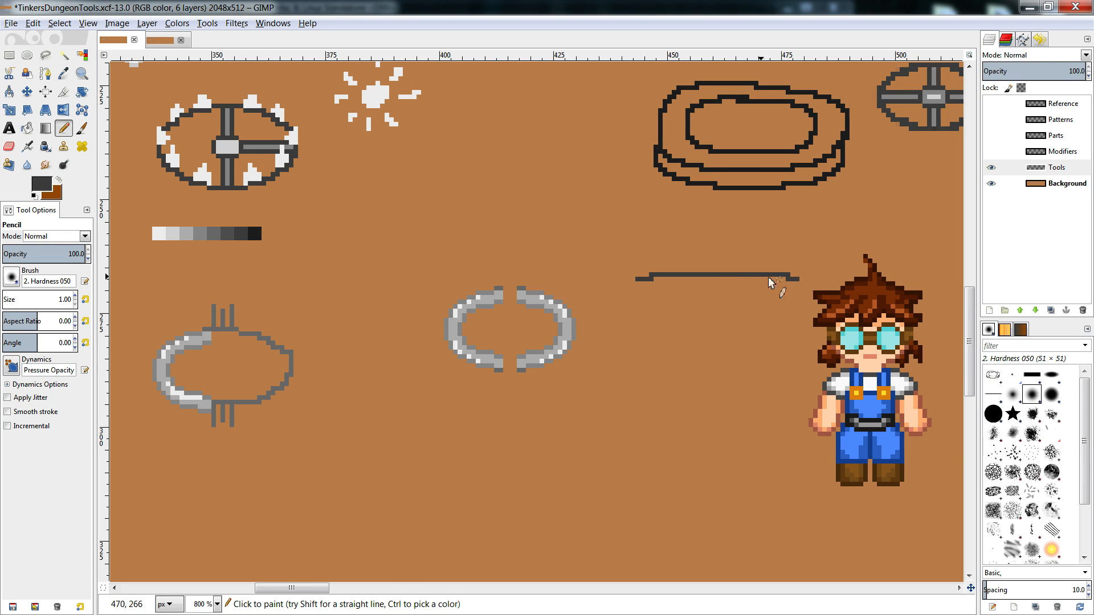
pyautogui.moveTo(709, 210); pyautogui.dragTo(708, 251)
pyautogui.moveTo(782, 198)
pyautogui.mouseDown()
pyautogui.moveTo(756, 229)
pyautogui.moveTo(752, 219)
pyautogui.moveTo(770, 237)
pyautogui.mouseUp()
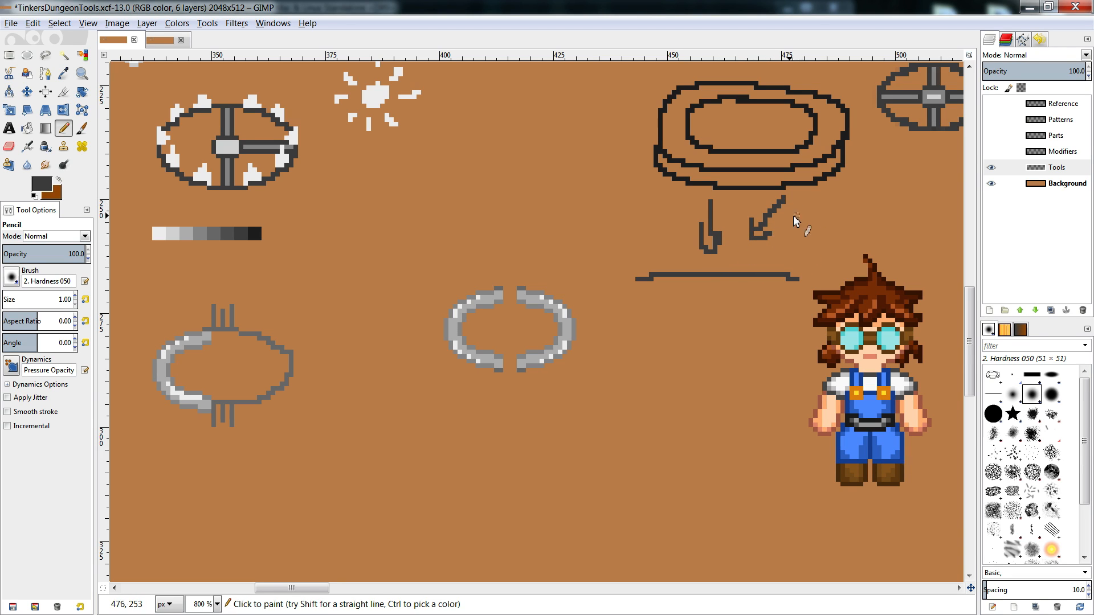
pyautogui.moveTo(807, 216); pyautogui.dragTo(768, 236)
# - Delete the side-profile line and the arrows, and clear the selection
pyautogui.press('r')
pyautogui.moveTo(803, 195); pyautogui.dragTo(627, 308)
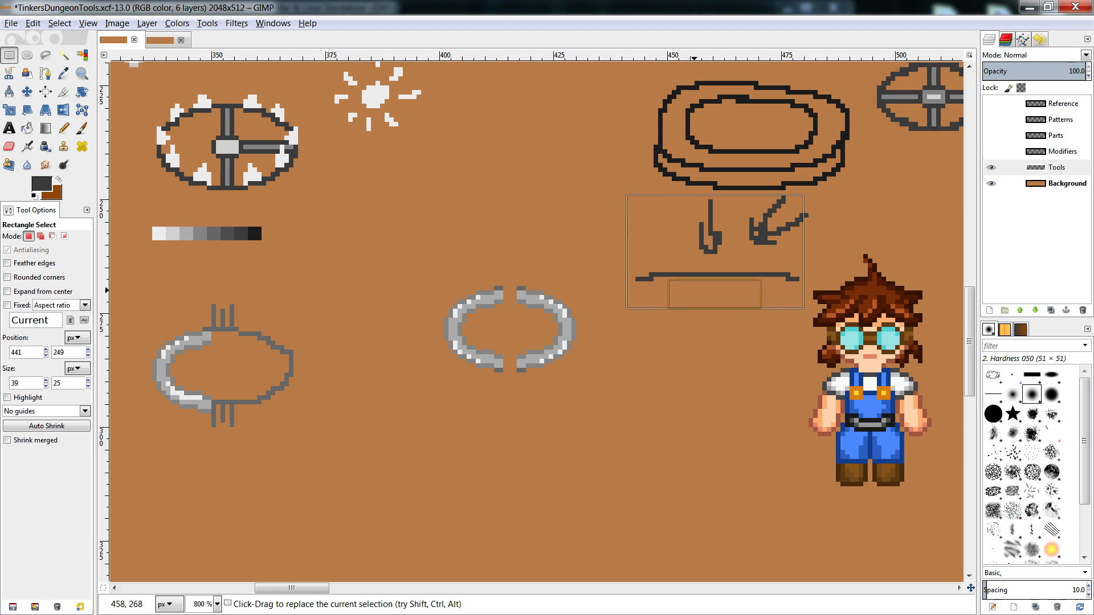
pyautogui.moveTo(812, 205); pyautogui.dragTo(772, 245)
pyautogui.press('Delete')
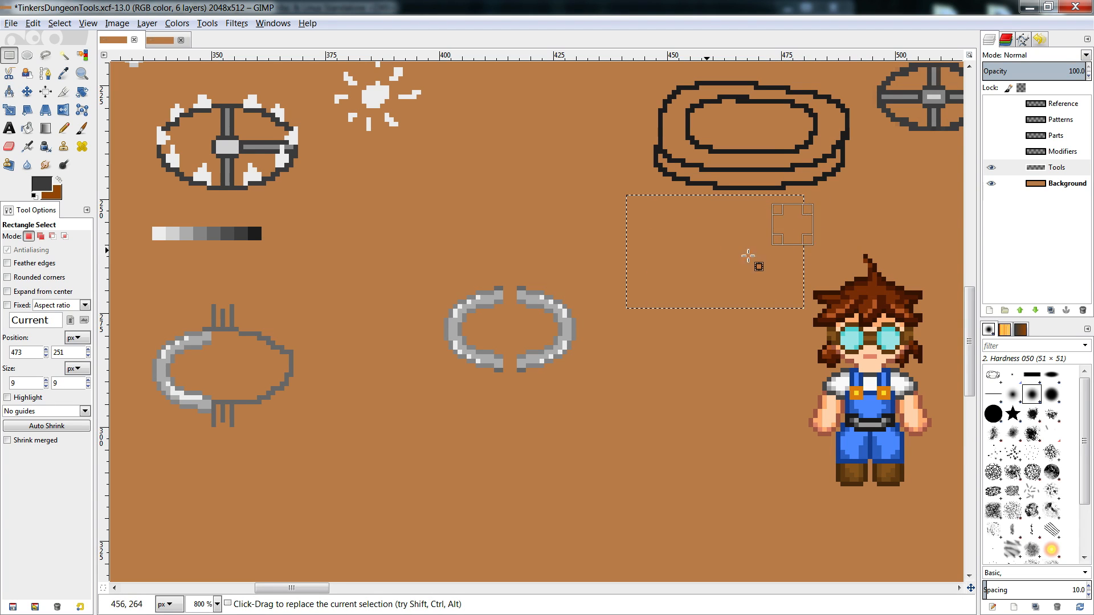
pyautogui.click(574, 256)
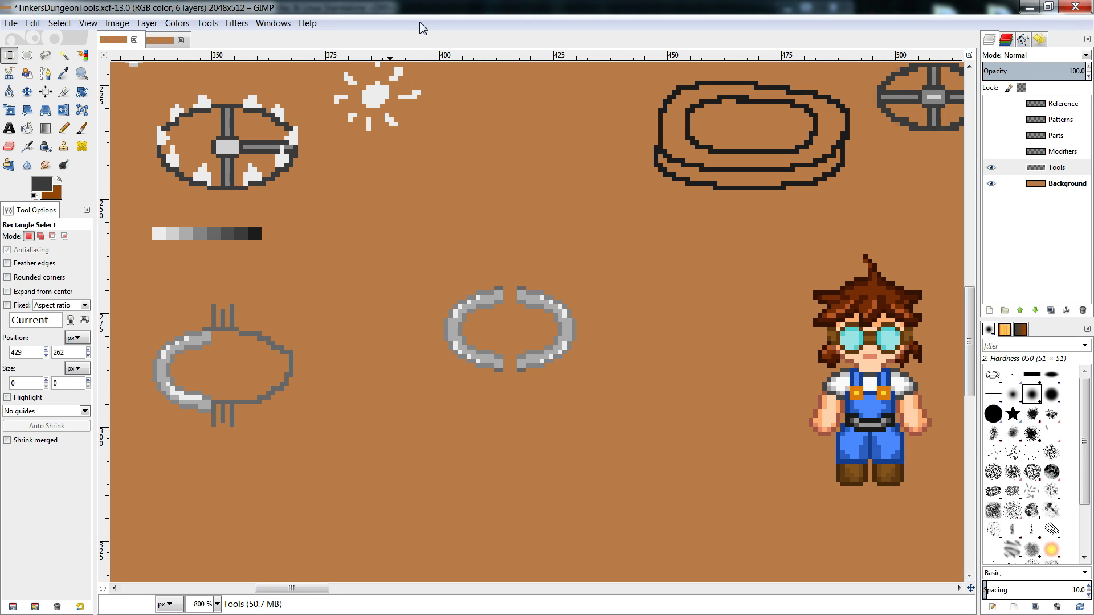
# - Fill the gaps at the ring's top and bottom with dark blocks in the palette strip's sixth grey
pyautogui.press('n')
pyautogui.keyDown('ctrl'); pyautogui.click(228, 233); pyautogui.keyUp('ctrl')
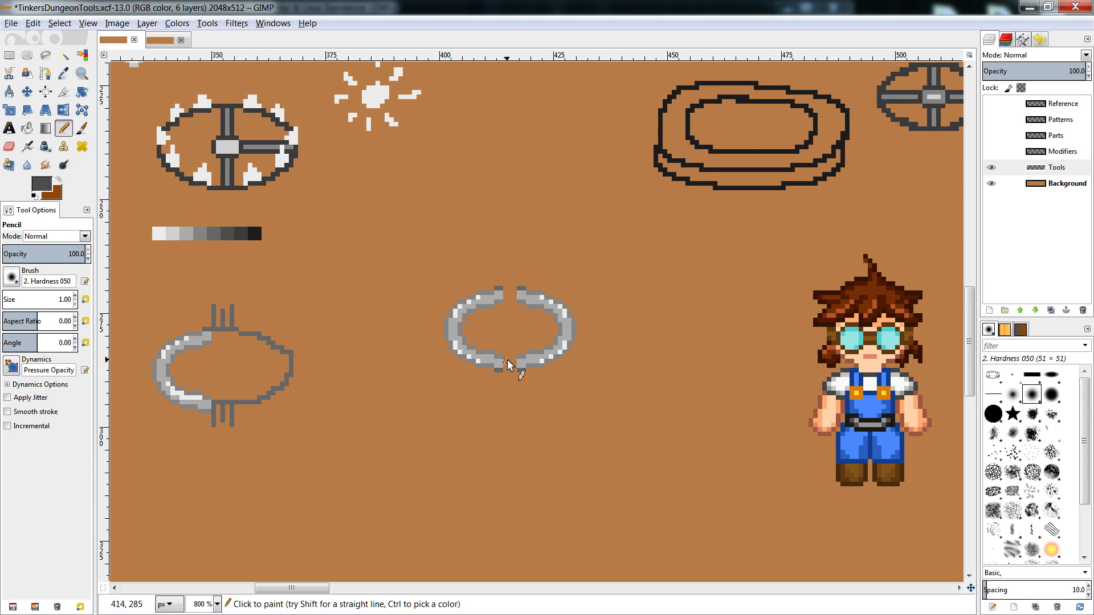
pyautogui.moveTo(507, 359); pyautogui.dragTo(506, 370)
pyautogui.keyDown('ctrl'); pyautogui.click(525, 359); pyautogui.keyUp('ctrl')
pyautogui.keyDown('ctrl'); pyautogui.click(522, 362); pyautogui.keyUp('ctrl')
pyautogui.keyDown('ctrl'); pyautogui.click(515, 364); pyautogui.keyUp('ctrl')
pyautogui.moveTo(506, 292)
pyautogui.mouseDown()
pyautogui.moveTo(512, 301)
pyautogui.moveTo(507, 289)
pyautogui.mouseUp()
# - Repaint the ring's lower-left rim in mid and light grey, with near-white highlight pixels along its inner side
pyautogui.keyDown('ctrl'); pyautogui.click(456, 350); pyautogui.keyUp('ctrl')
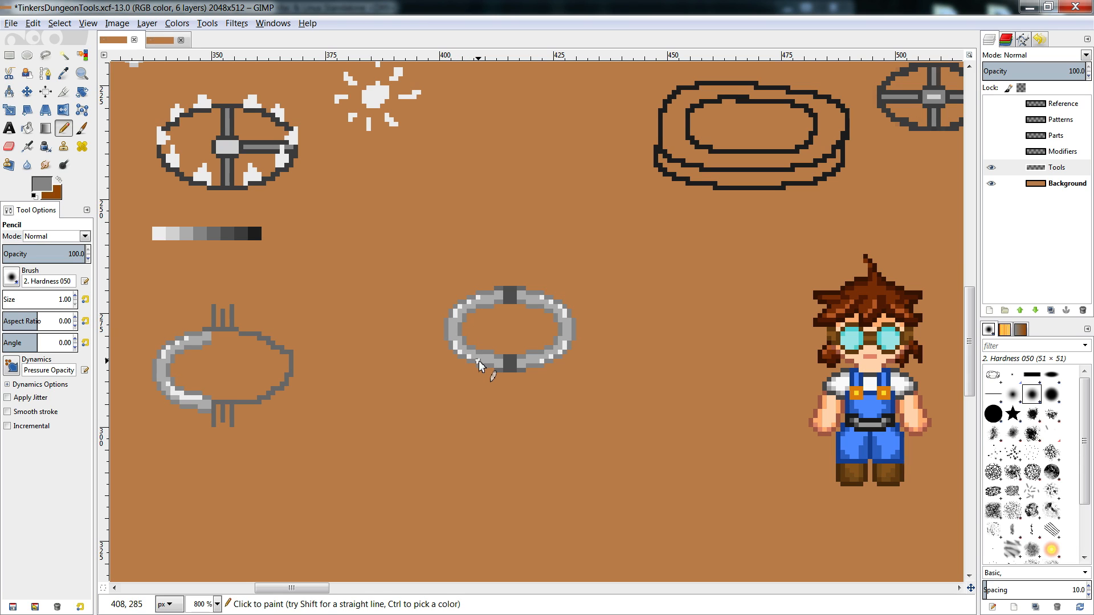
pyautogui.keyDown('ctrl'); pyautogui.click(469, 352); pyautogui.keyUp('ctrl')
pyautogui.keyDown('ctrl'); pyautogui.click(460, 312); pyautogui.keyUp('ctrl')
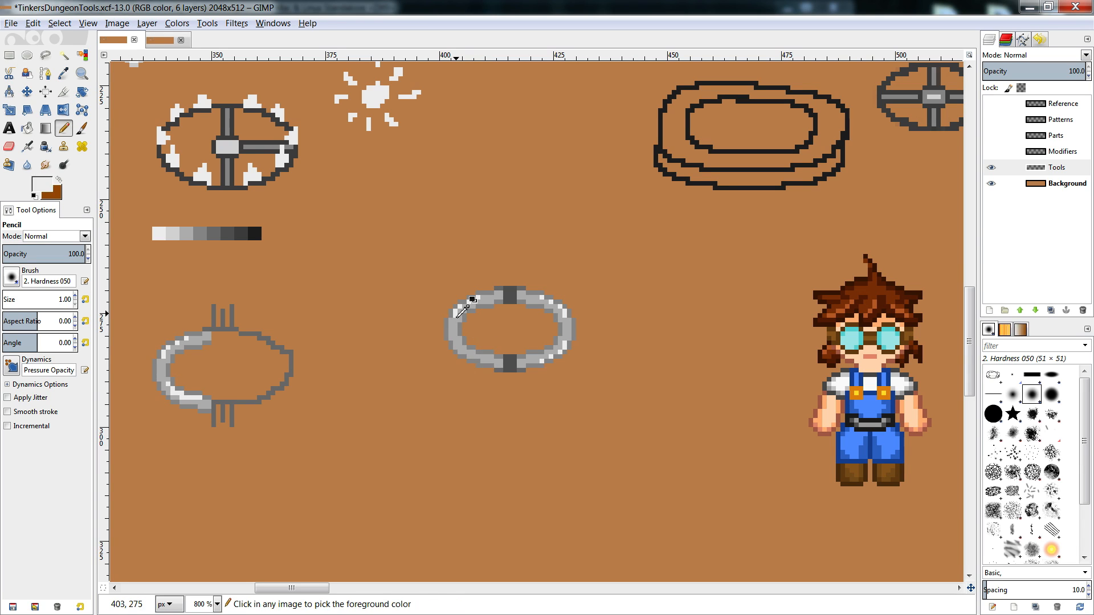
pyautogui.moveTo(459, 342); pyautogui.dragTo(474, 352)
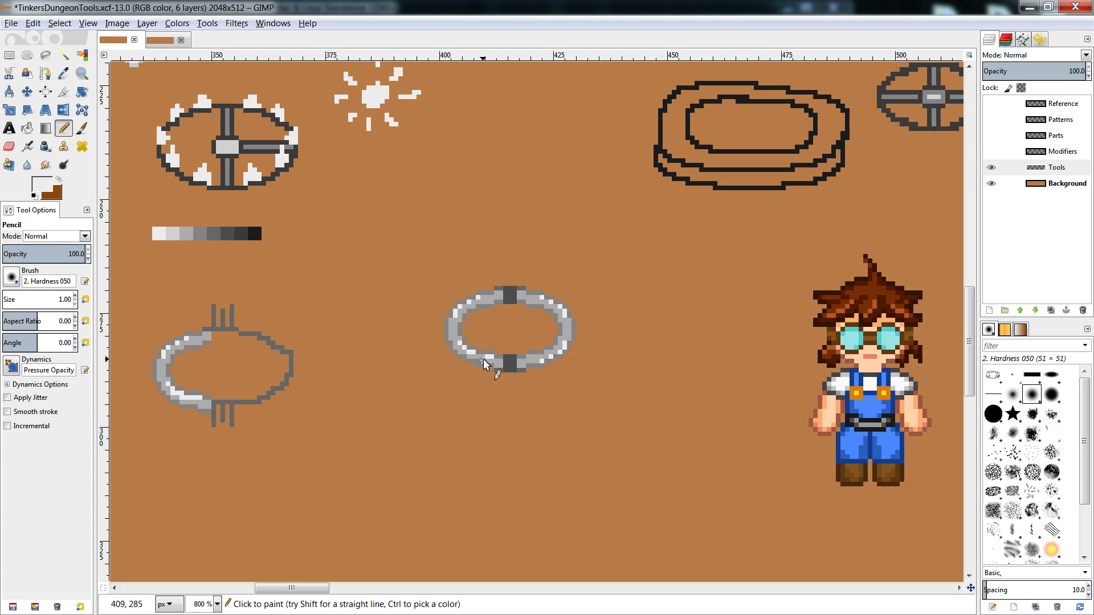
pyautogui.hotkey('shift', 'e')
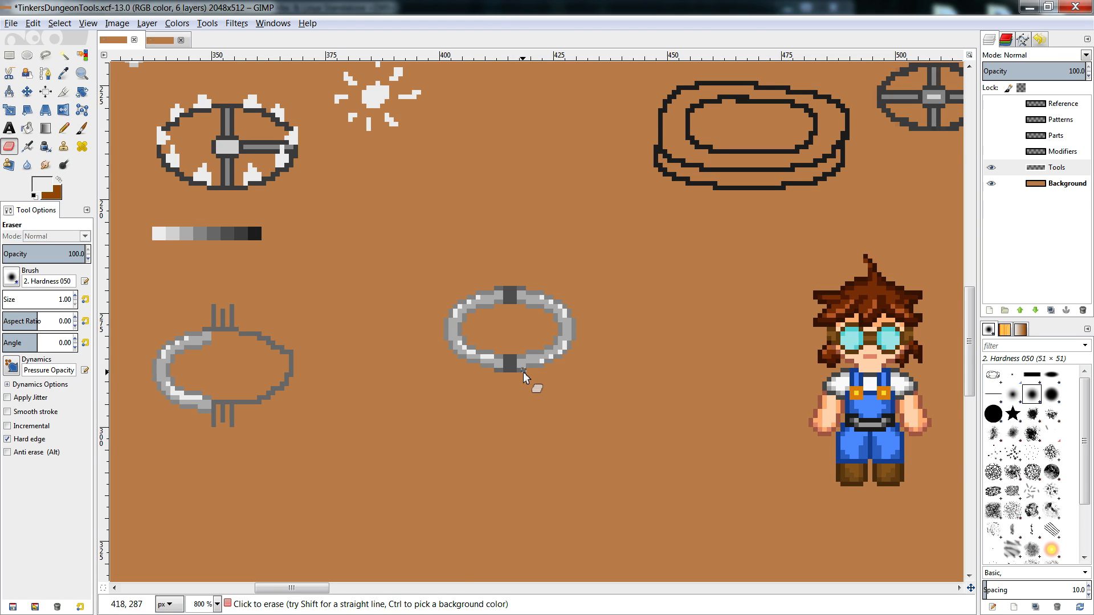
pyautogui.press('n')
pyautogui.keyDown('ctrl'); pyautogui.click(476, 363); pyautogui.keyUp('ctrl')
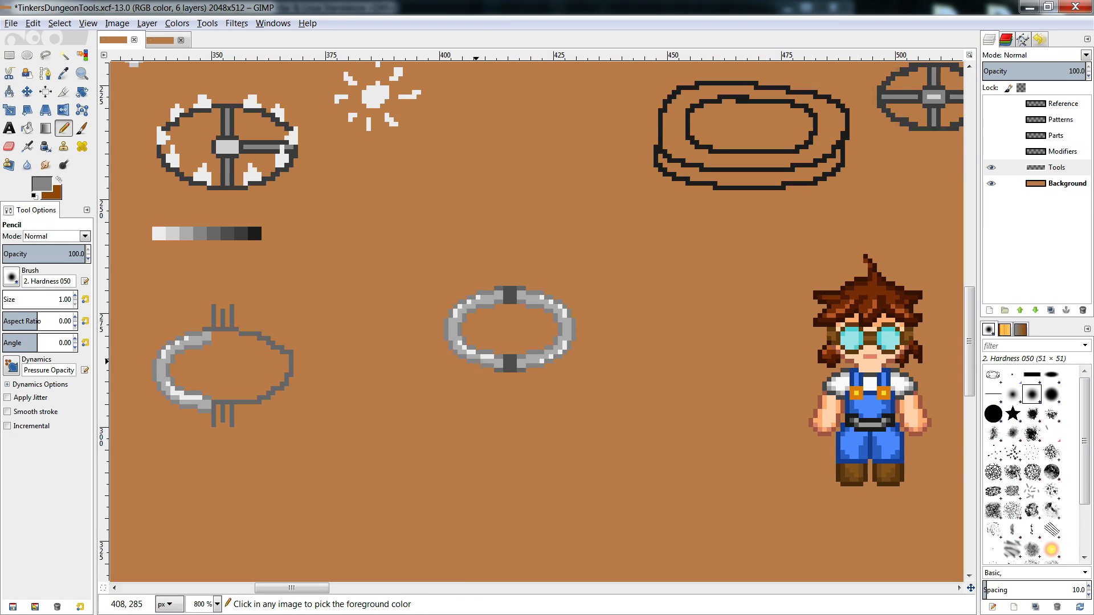
pyautogui.keyDown('ctrl'); pyautogui.click(481, 364); pyautogui.keyUp('ctrl')
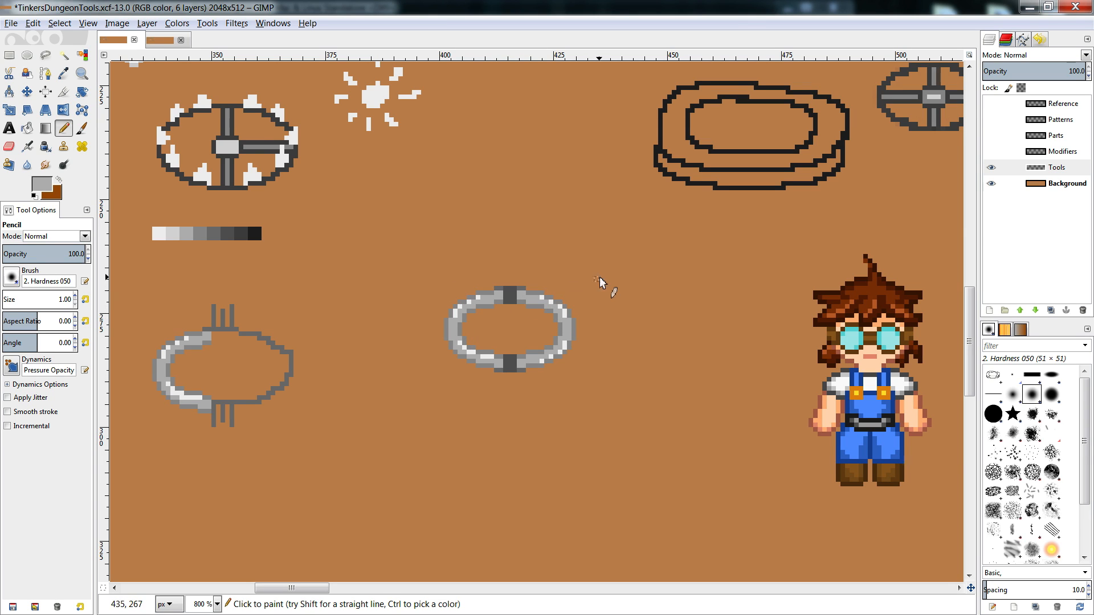
# - Duplicate the shaded ring, placing one copy between the sun and the black oval sketch and the other in the middle
pyautogui.press('r')
pyautogui.moveTo(593, 268); pyautogui.dragTo(358, 422)
pyautogui.hotkey('ctrl', 'v')
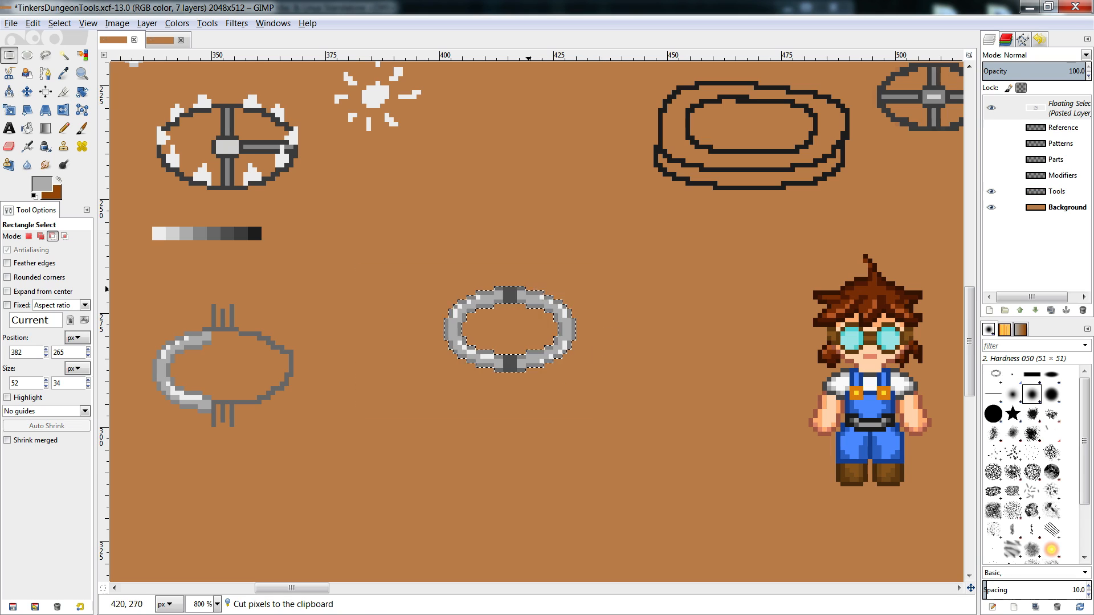
pyautogui.moveTo(520, 364)
pyautogui.mouseDown()
pyautogui.moveTo(547, 200)
pyautogui.moveTo(567, 174)
pyautogui.moveTo(552, 172)
pyautogui.moveTo(455, 513)
pyautogui.moveTo(525, 347)
pyautogui.moveTo(520, 356)
pyautogui.mouseUp()
pyautogui.click(612, 340)
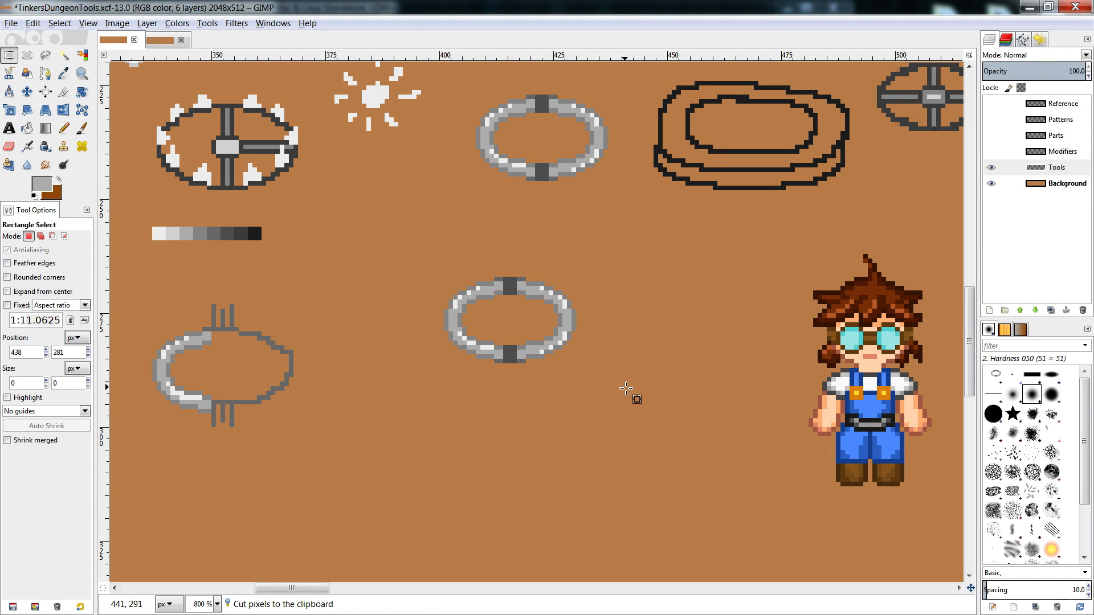
# - Paint a dark edge beneath the middle ring's lower-left rim and bottom hinge block in the palette strip's seventh grey
pyautogui.press('n')
pyautogui.keyDown('ctrl'); pyautogui.click(245, 229); pyautogui.keyUp('ctrl')
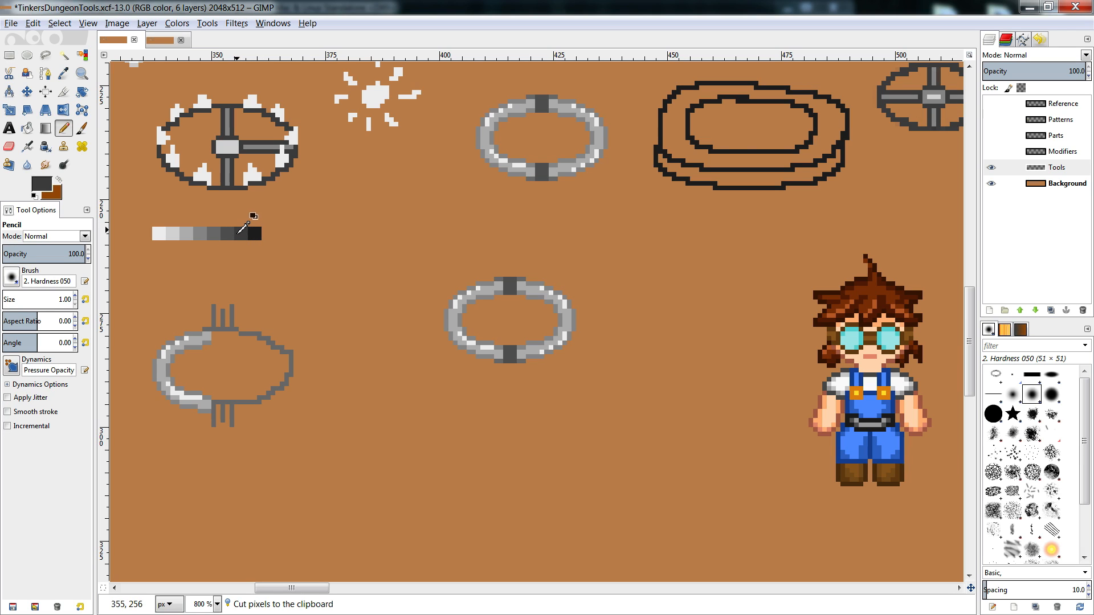
pyautogui.click(454, 352)
pyautogui.click(460, 352)
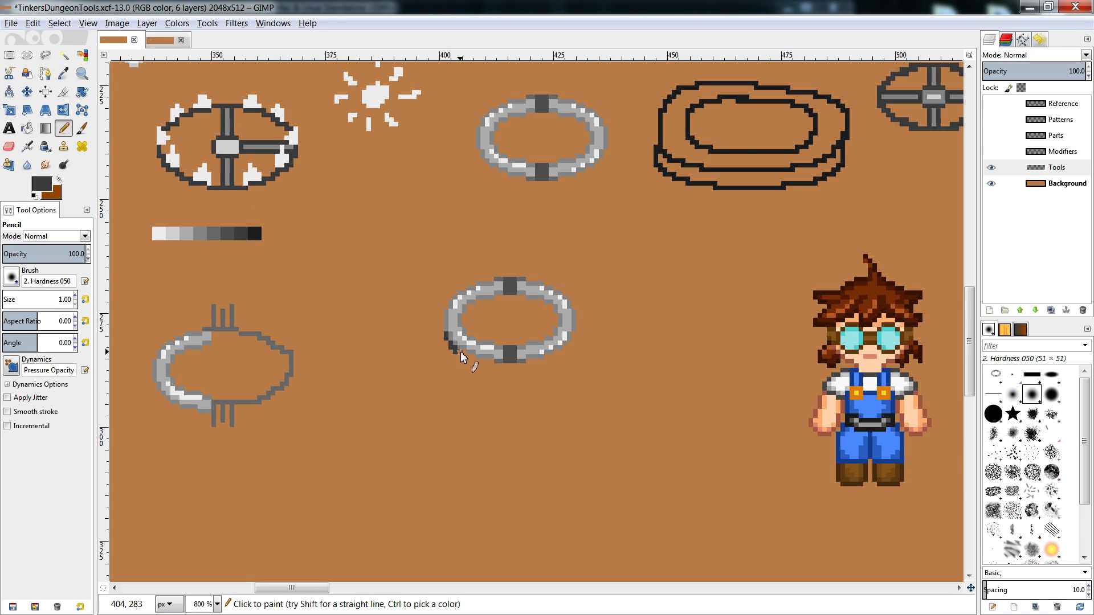
pyautogui.click(463, 355)
pyautogui.click(472, 356)
pyautogui.click(476, 361)
pyautogui.moveTo(478, 366)
pyautogui.mouseDown()
pyautogui.moveTo(519, 371)
pyautogui.moveTo(510, 375)
pyautogui.mouseUp()
pyautogui.hotkey('shift', 'e')
pyautogui.click(488, 370)
pyautogui.press('n')
pyautogui.click(495, 365)
pyautogui.click(496, 369)
pyautogui.hotkey('shift', 'e')
# - Copy the middle ring's left half, flip it horizontally and place it over the right half to mirror the dark lower edge
pyautogui.press('r')
pyautogui.moveTo(518, 264); pyautogui.dragTo(401, 406)
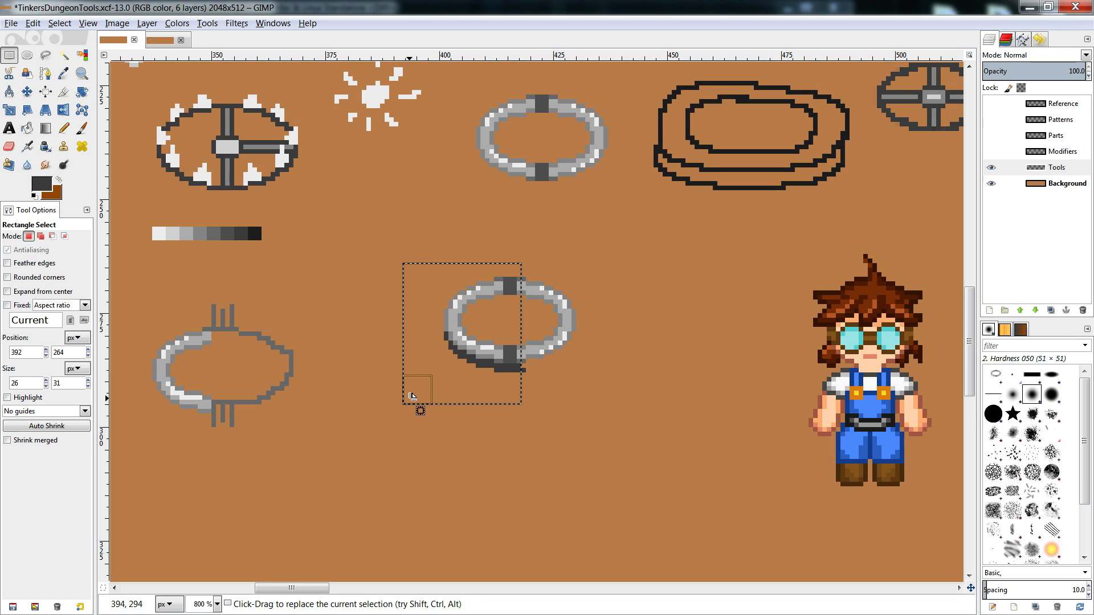
pyautogui.hotkey('ctrl', 'c')
pyautogui.hotkey('ctrl', 'v')
pyautogui.click(147, 22)
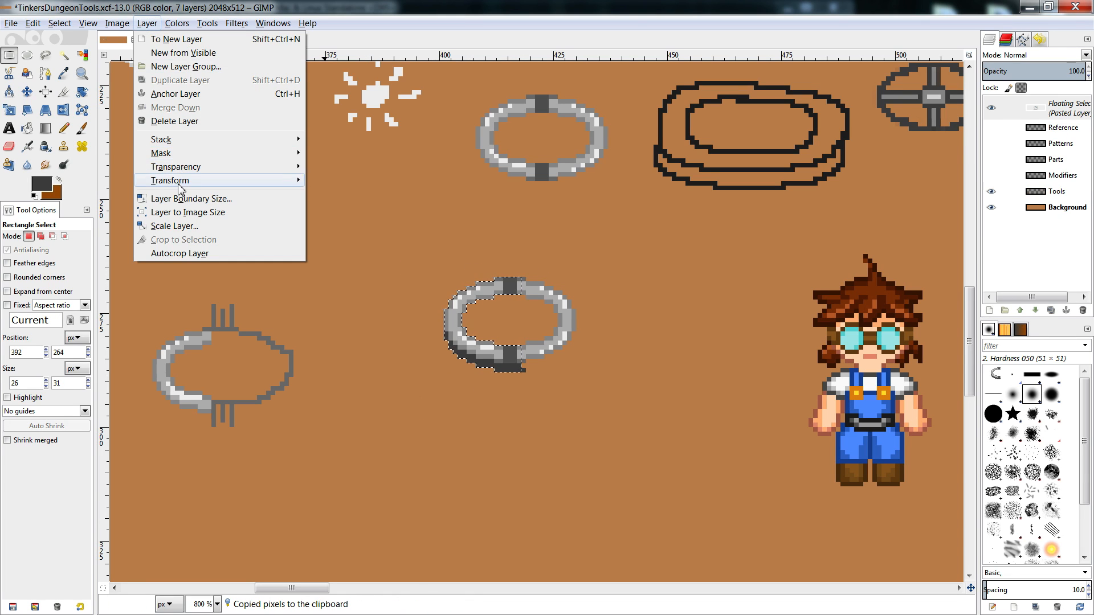
pyautogui.moveTo(188, 182)
pyautogui.click(359, 180)
pyautogui.moveTo(452, 323); pyautogui.dragTo(548, 323)
pyautogui.click(679, 322)
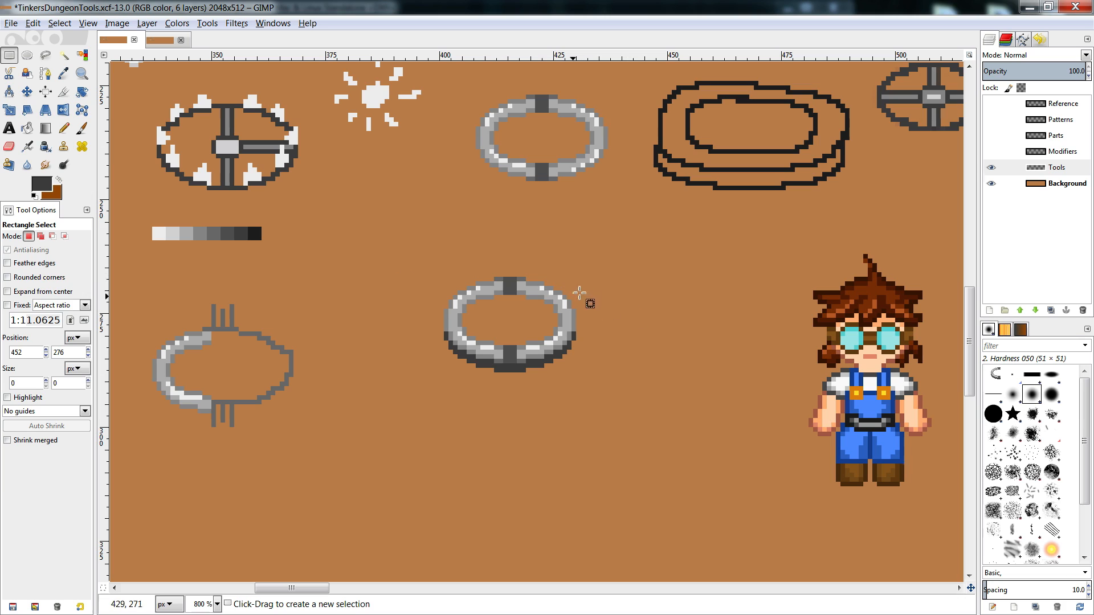
# - Paint a dark inner wall along the ring's upper-left inside edge in the hinge block's grey
pyautogui.press('n')
pyautogui.keyDown('ctrl'); pyautogui.click(509, 295); pyautogui.keyUp('ctrl')
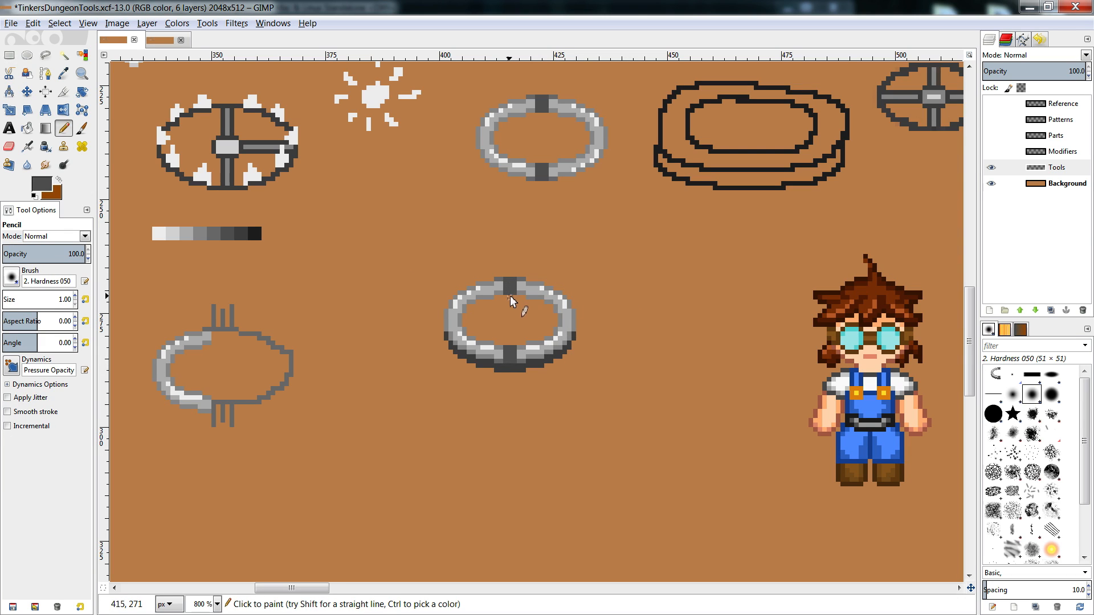
pyautogui.click(505, 298)
pyautogui.hotkey('shift', 'e')
pyautogui.click(511, 305)
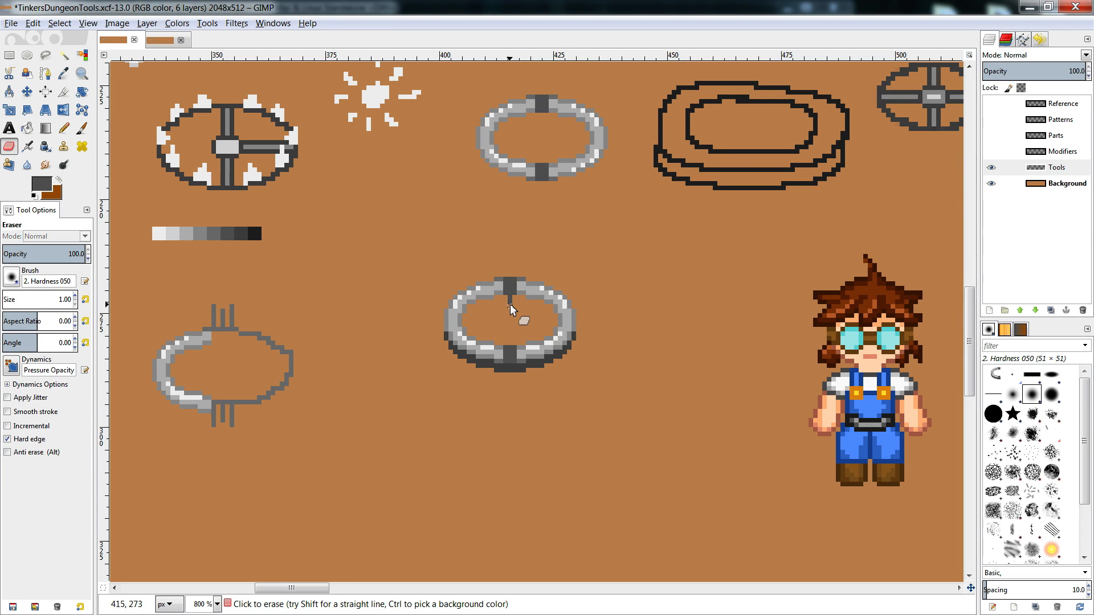
pyautogui.press('n')
pyautogui.click(505, 301)
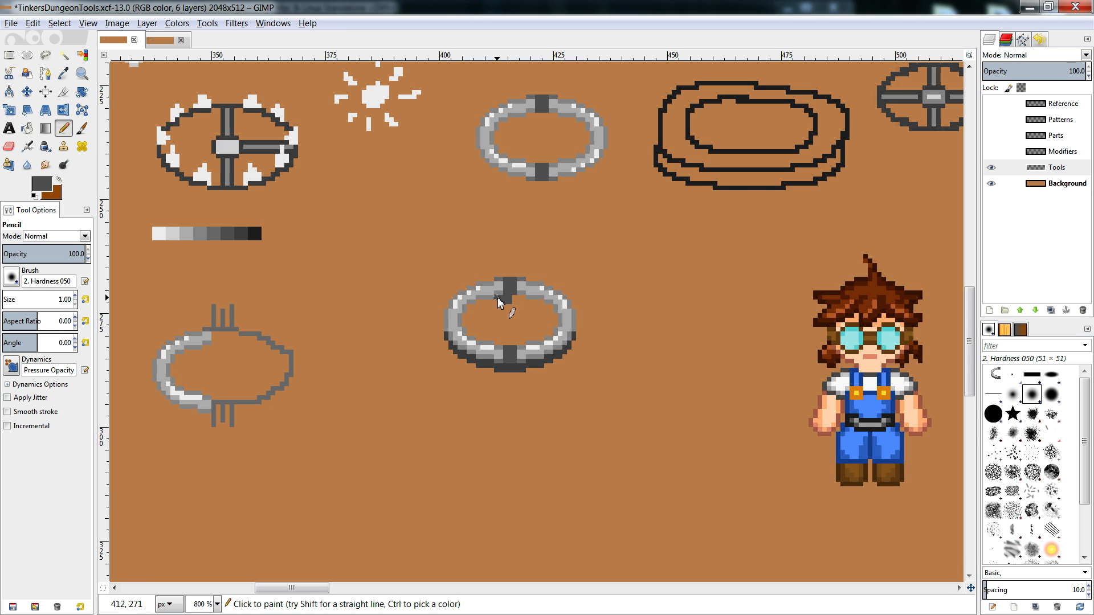
pyautogui.moveTo(489, 301); pyautogui.dragTo(483, 306)
pyautogui.click(464, 314)
# - Mirror the ring's left half onto its right half so the dark inner wall spans both sides
pyautogui.press('r')
pyautogui.moveTo(512, 259); pyautogui.dragTo(408, 404)
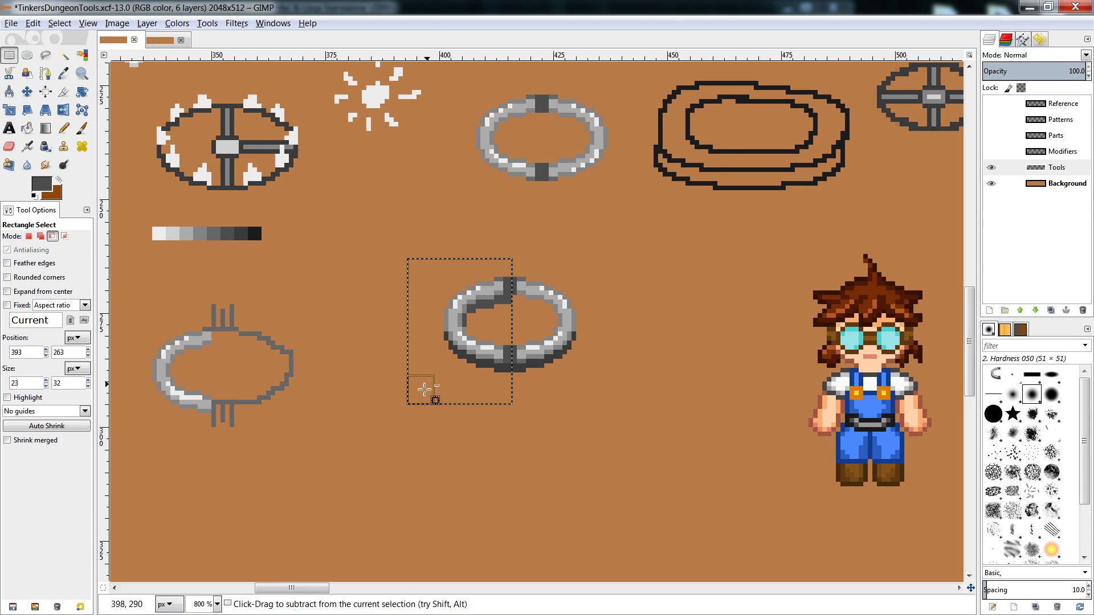
pyautogui.hotkey('ctrl', 'c')
pyautogui.hotkey('ctrl', 'v')
pyautogui.click(142, 23)
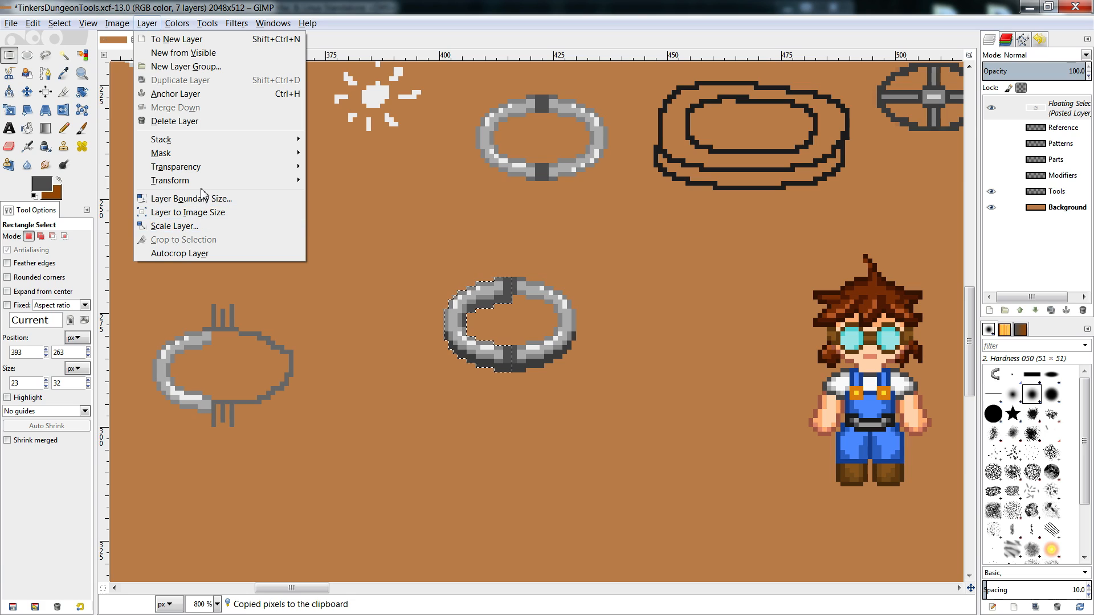
pyautogui.moveTo(288, 183)
pyautogui.click(370, 181)
pyautogui.moveTo(467, 320); pyautogui.dragTo(566, 321)
pyautogui.click(646, 307)
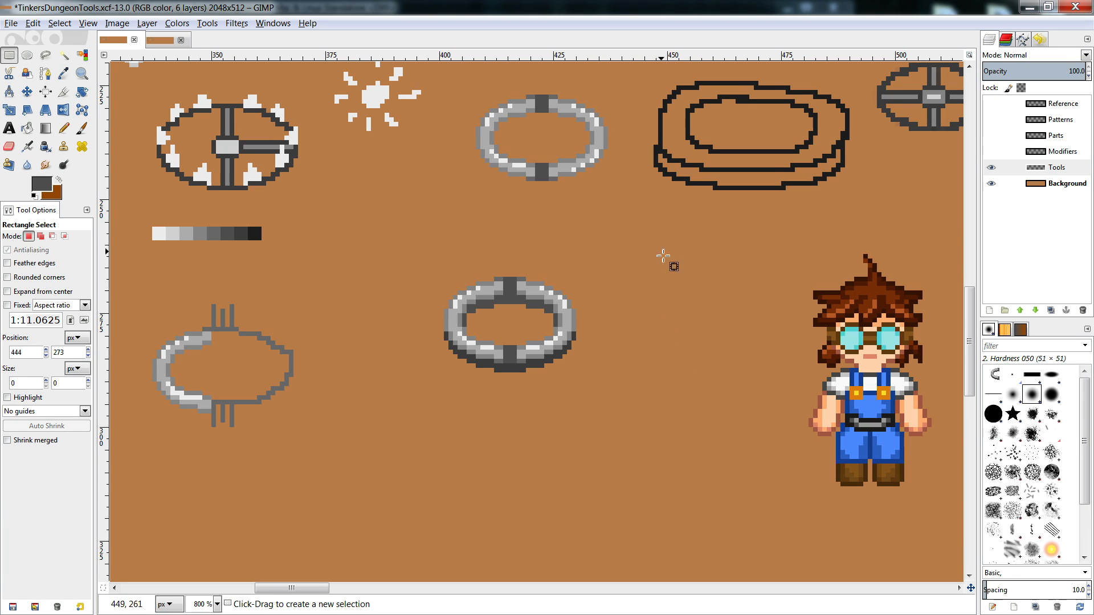
# - Move the thickened ring over the old ring beside the sun, and place a second copy in the empty area below
pyautogui.moveTo(650, 236); pyautogui.dragTo(340, 464)
pyautogui.hotkey('ctrl', 'x')
pyautogui.hotkey('ctrl', 'v')
pyautogui.moveTo(528, 292); pyautogui.dragTo(560, 110)
pyautogui.hotkey('ctrl', 'v')
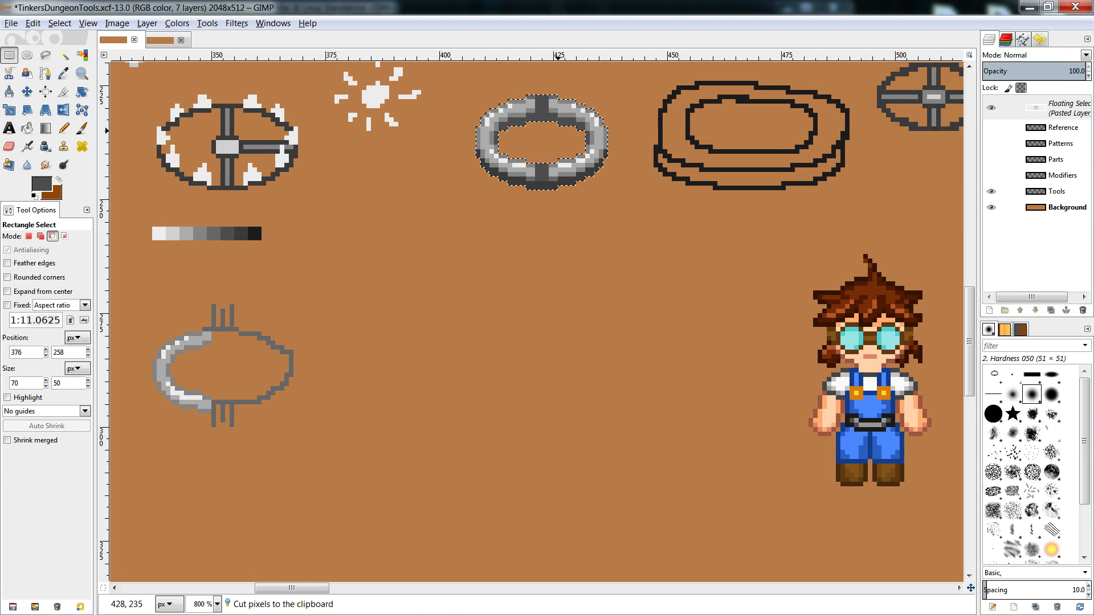
pyautogui.moveTo(588, 163); pyautogui.dragTo(552, 416)
pyautogui.click(683, 346)
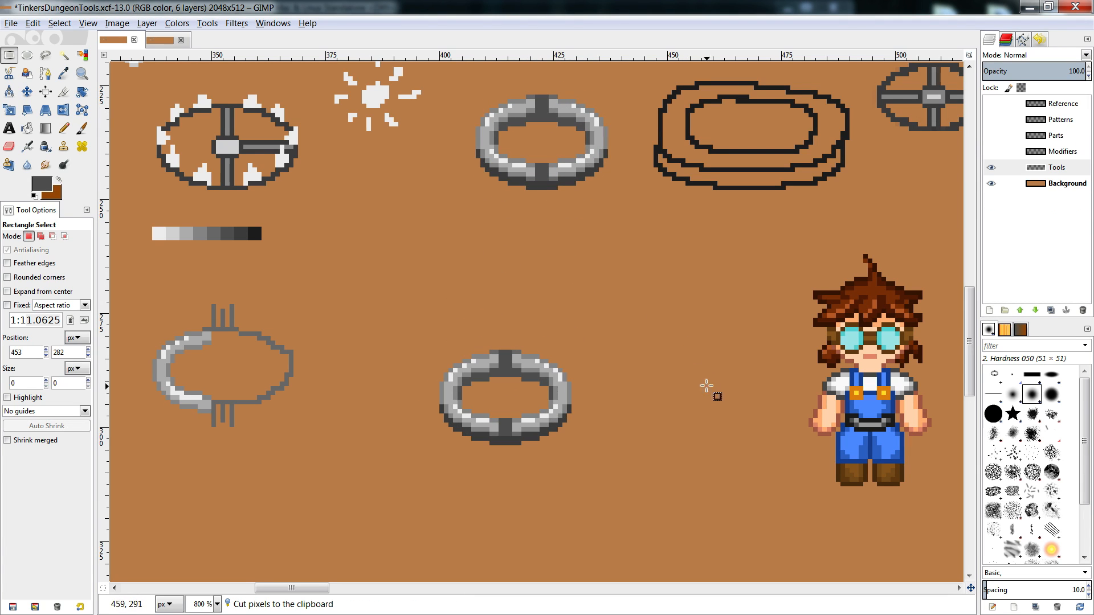
# - Try to sketch tall spikes around the lower ring's left half in the character's dark hair brown
pyautogui.press('n')
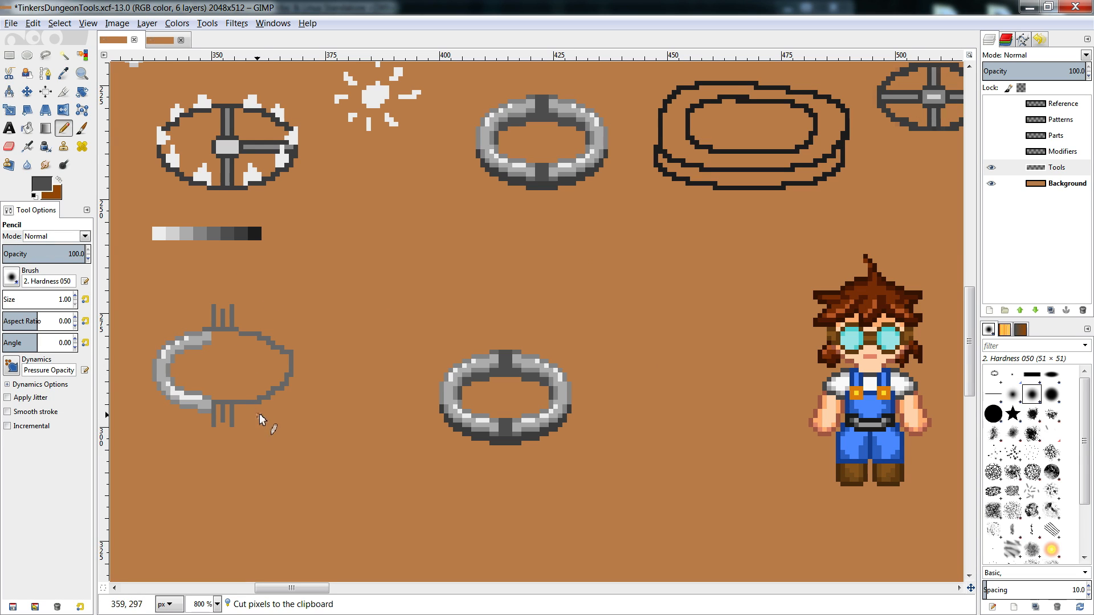
pyautogui.keyDown('ctrl'); pyautogui.click(882, 285); pyautogui.keyUp('ctrl')
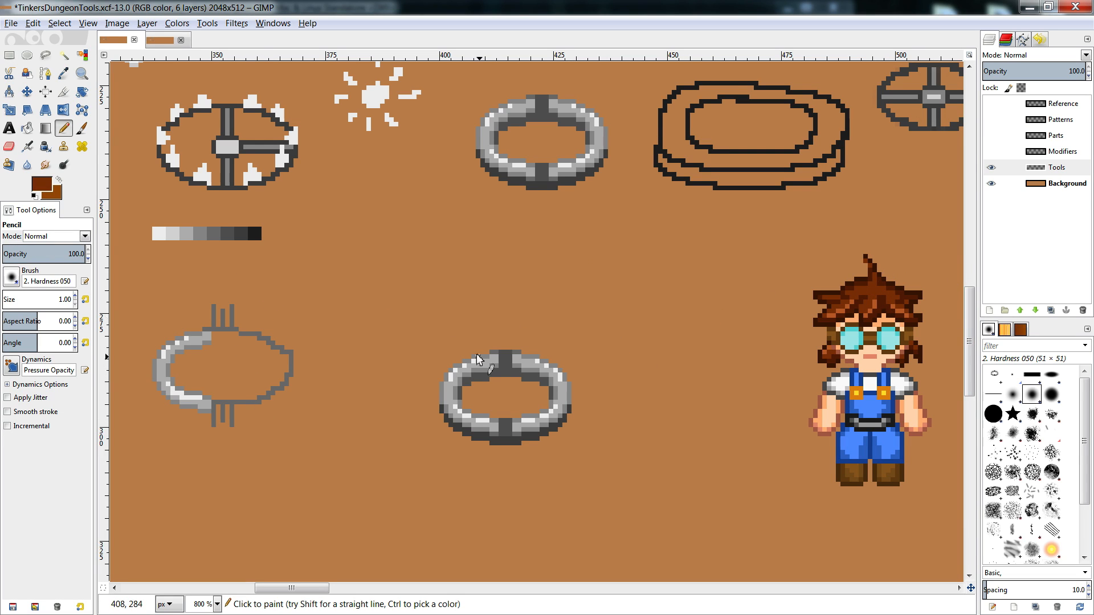
pyautogui.moveTo(492, 363)
pyautogui.mouseDown()
pyautogui.moveTo(481, 324)
pyautogui.moveTo(472, 370)
pyautogui.mouseUp()
pyautogui.moveTo(440, 378)
pyautogui.mouseDown()
pyautogui.moveTo(459, 399)
pyautogui.moveTo(481, 385)
pyautogui.moveTo(488, 419)
pyautogui.mouseUp()
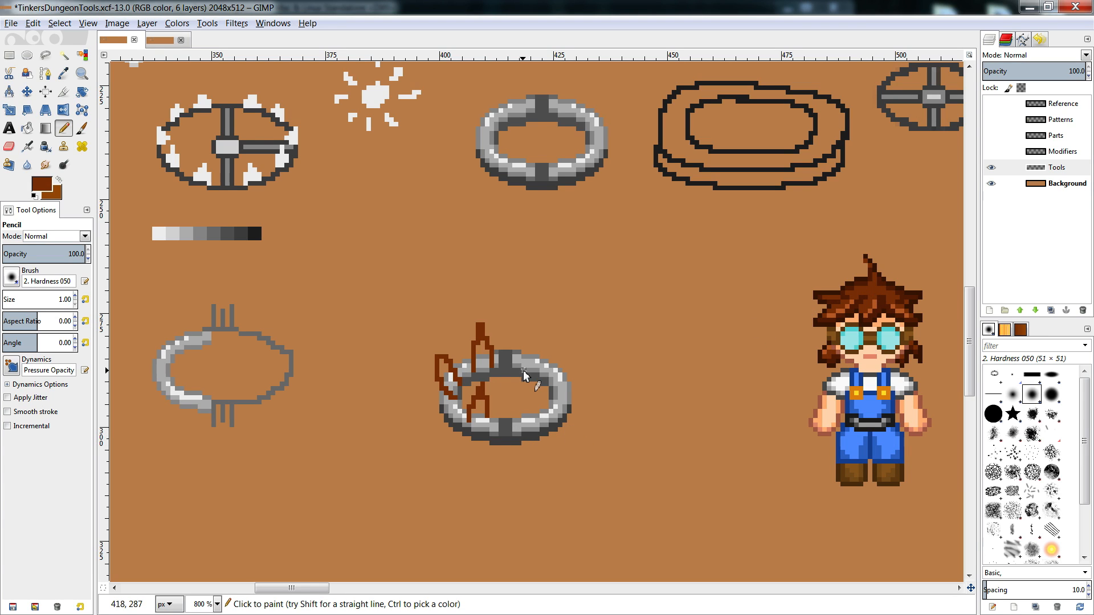
pyautogui.moveTo(448, 367); pyautogui.dragTo(446, 370)
pyautogui.hotkey('ctrl', 'z')
pyautogui.hotkey('ctrl', 'z')
pyautogui.hotkey('ctrl', 'z')
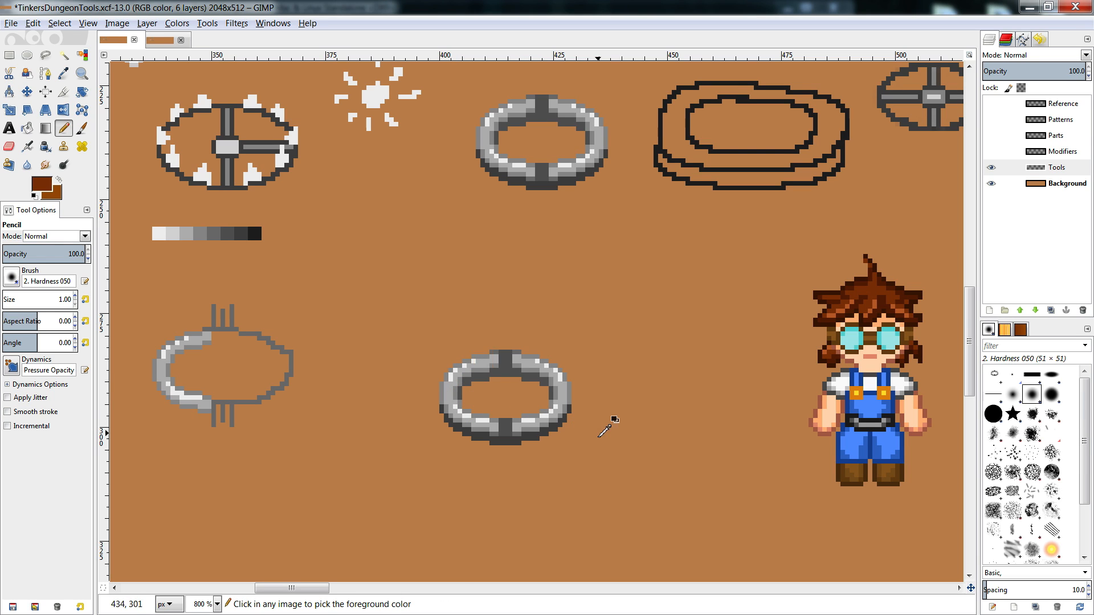
# - Sketch shorter spike outlines around the whole lower ring in the character's dark hair brown
pyautogui.keyDown('ctrl'); pyautogui.click(867, 288); pyautogui.keyUp('ctrl')
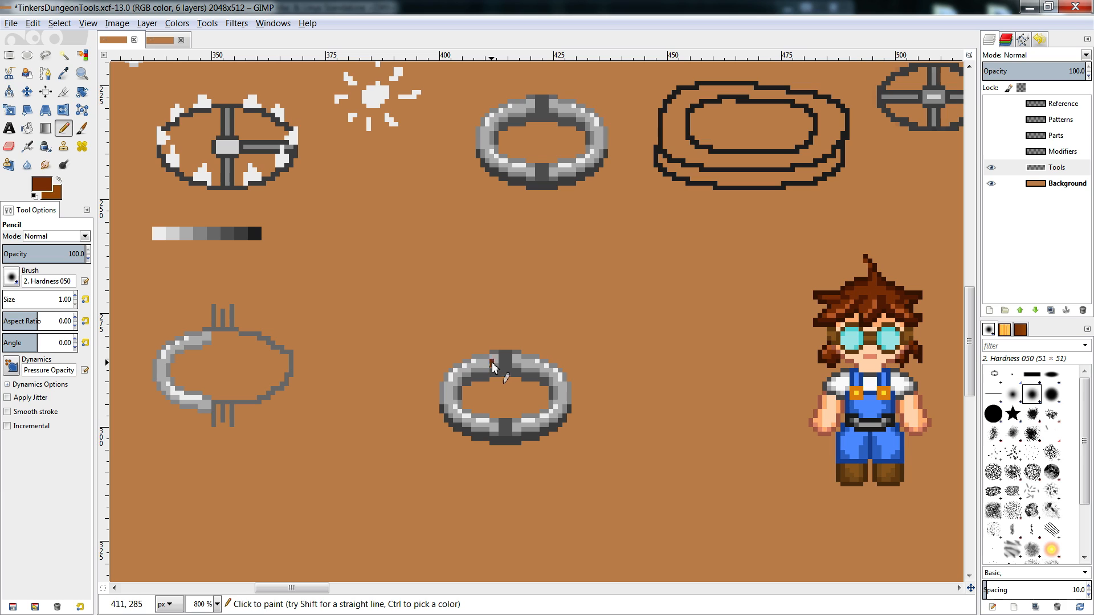
pyautogui.moveTo(476, 351)
pyautogui.mouseDown()
pyautogui.moveTo(473, 372)
pyautogui.moveTo(442, 353)
pyautogui.mouseUp()
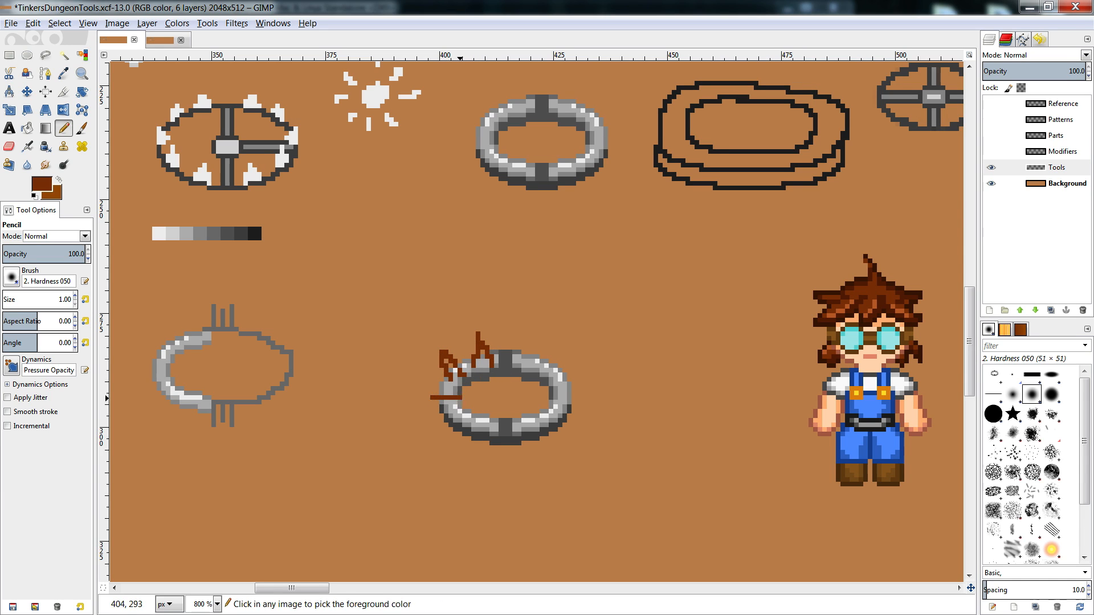
pyautogui.moveTo(443, 380); pyautogui.dragTo(456, 415)
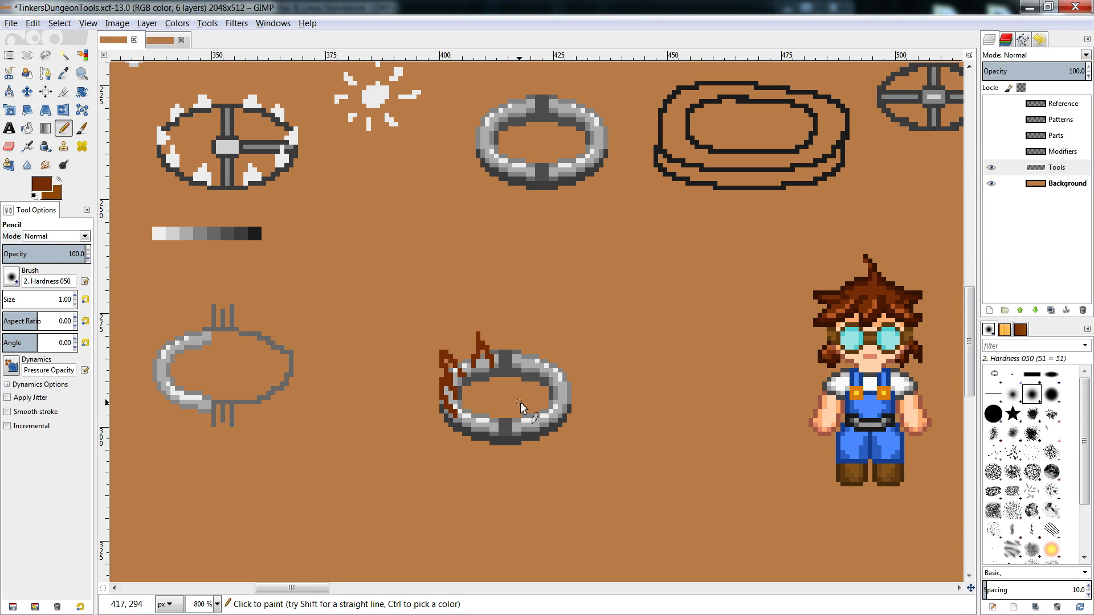
pyautogui.moveTo(483, 402)
pyautogui.mouseDown()
pyautogui.moveTo(494, 418)
pyautogui.moveTo(479, 395)
pyautogui.mouseUp()
pyautogui.hotkey('ctrl', 'z')
pyautogui.moveTo(515, 367)
pyautogui.mouseDown()
pyautogui.moveTo(528, 341)
pyautogui.moveTo(539, 372)
pyautogui.moveTo(551, 375)
pyautogui.moveTo(560, 352)
pyautogui.moveTo(567, 401)
pyautogui.moveTo(552, 396)
pyautogui.moveTo(566, 374)
pyautogui.moveTo(573, 397)
pyautogui.moveTo(541, 420)
pyautogui.mouseUp()
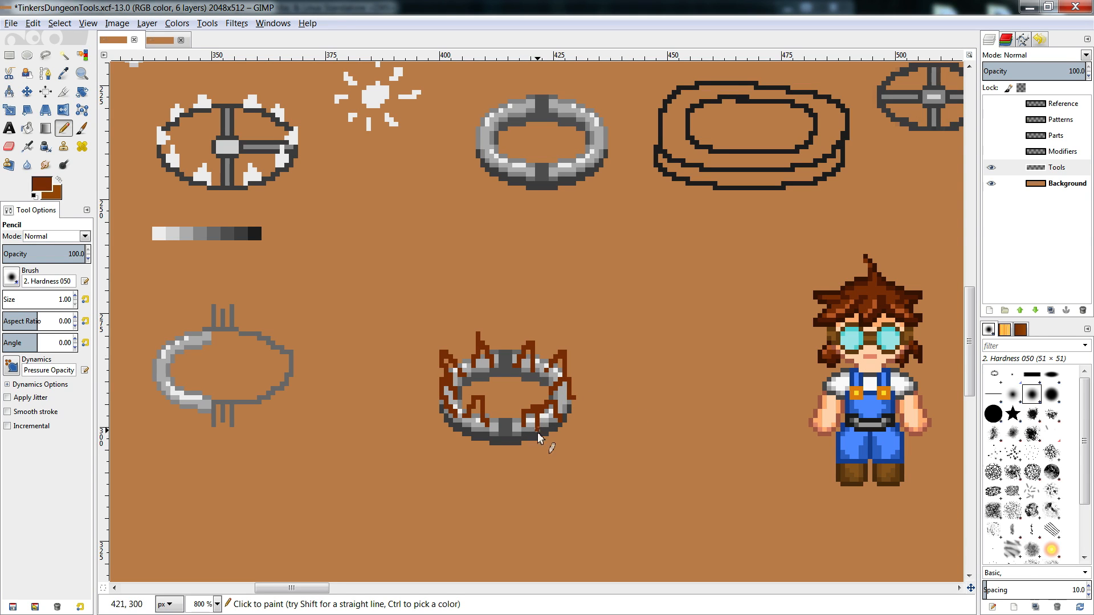
# - Move the ring with the spike sketch to just below the black oval sketch and clear the selection
pyautogui.press('r')
pyautogui.moveTo(595, 318)
pyautogui.mouseDown()
pyautogui.moveTo(462, 489)
pyautogui.moveTo(416, 477)
pyautogui.mouseUp()
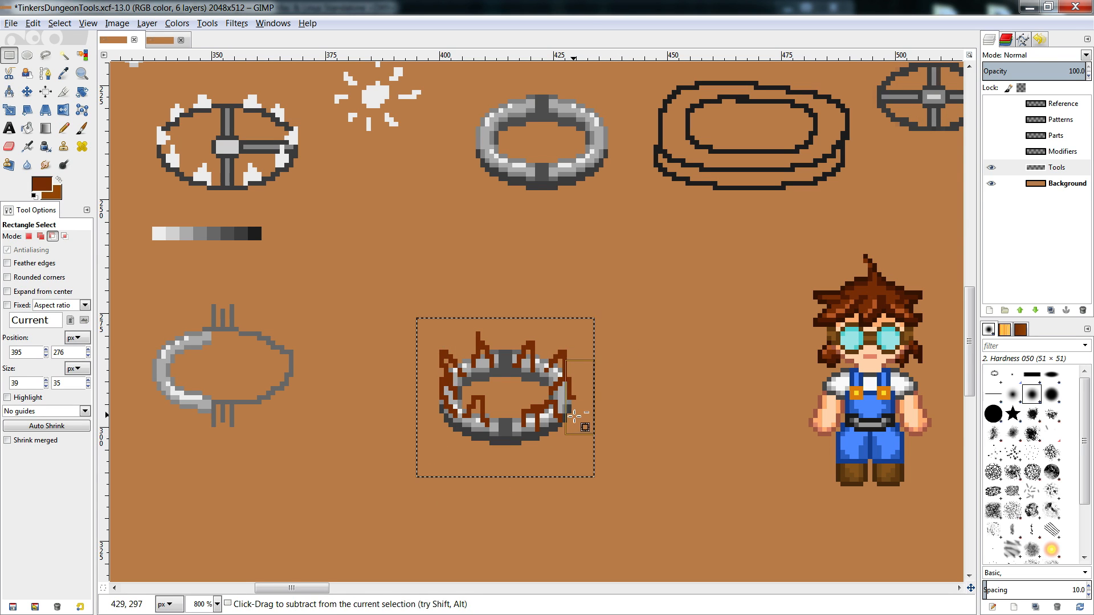
pyautogui.hotkey('ctrl', 'x')
pyautogui.hotkey('ctrl', 'v')
pyautogui.moveTo(504, 397); pyautogui.dragTo(706, 266)
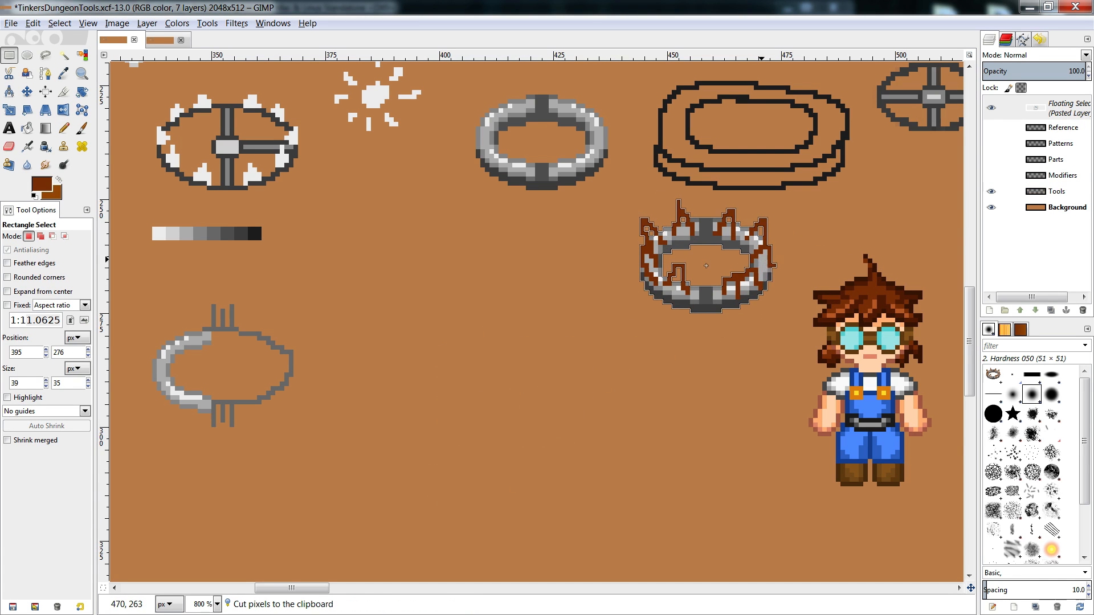
pyautogui.click(678, 375)
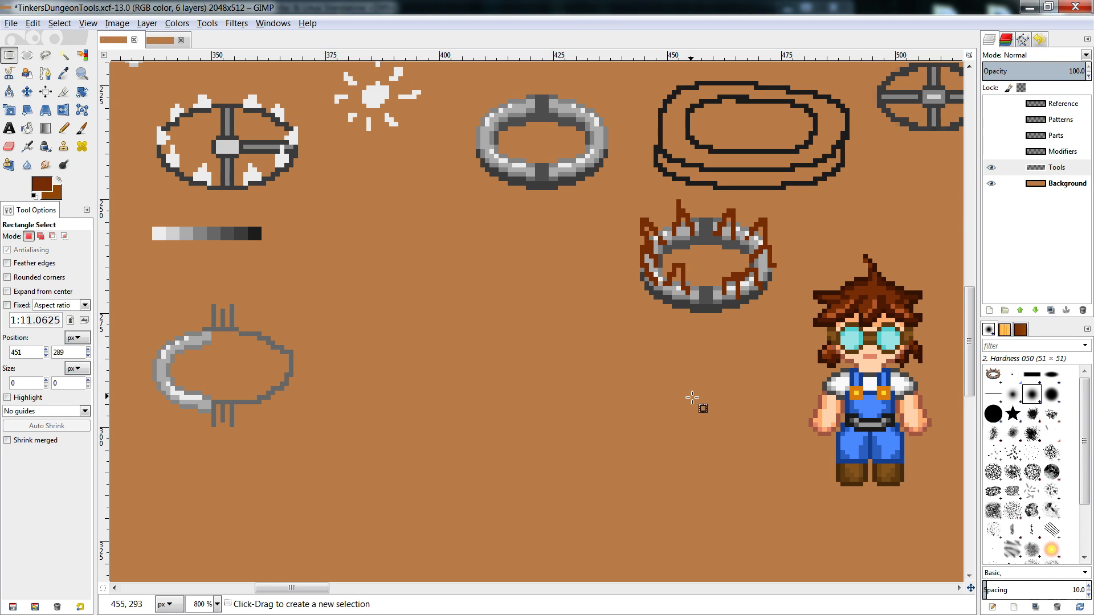
# - Place a copy of the plain thickened ring in the empty middle area of the canvas
pyautogui.moveTo(607, 81); pyautogui.dragTo(460, 220)
pyautogui.hotkey('ctrl', 'c')
pyautogui.hotkey('ctrl', 'v')
pyautogui.moveTo(537, 171); pyautogui.dragTo(515, 381)
pyautogui.click(643, 356)
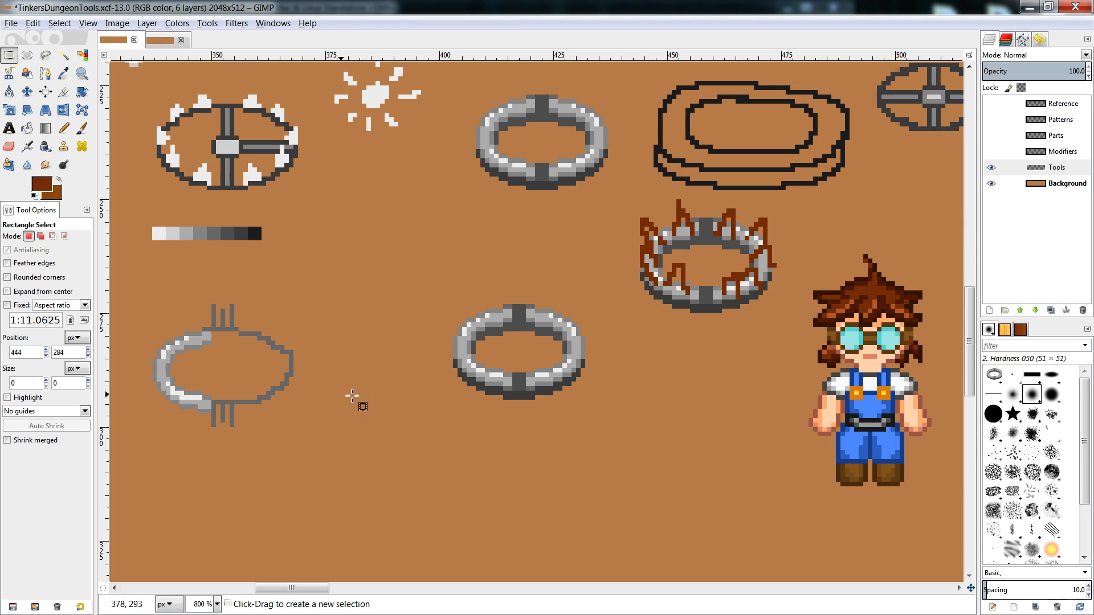
# - Place a copy of the sword sprite beside the middle ring and delete the stray pickaxe fragment copied with it
pyautogui.moveTo(291, 588); pyautogui.dragTo(257, 588)
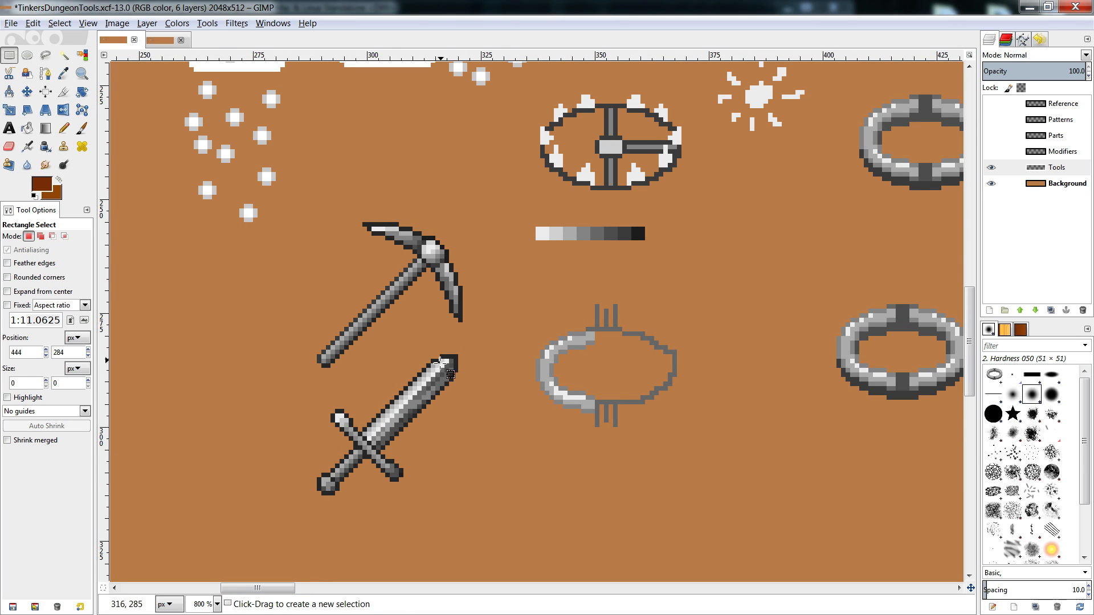
pyautogui.moveTo(471, 346); pyautogui.dragTo(275, 541)
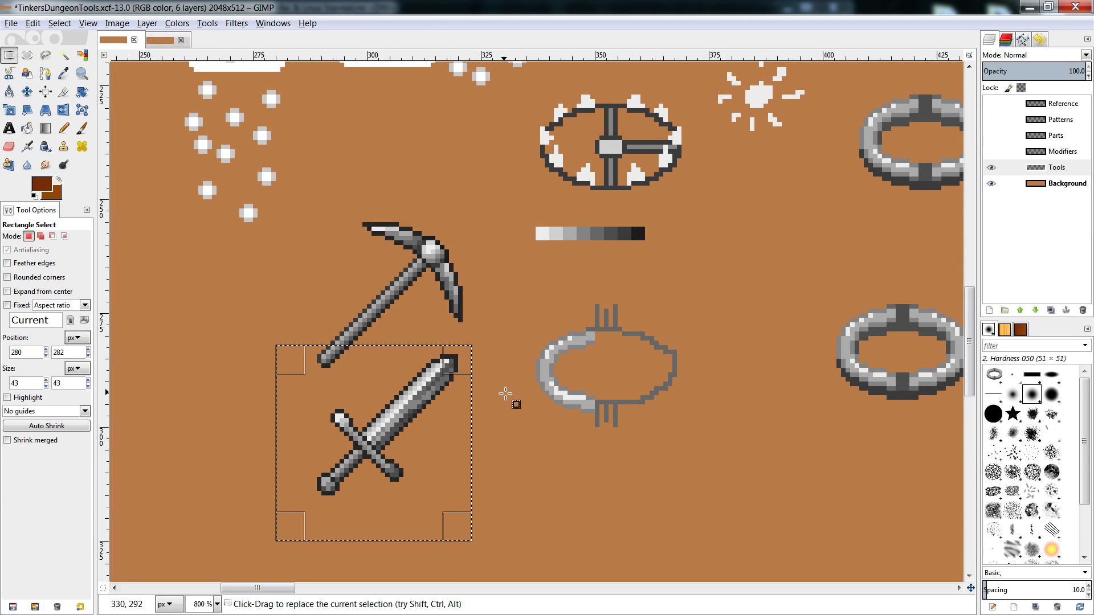
pyautogui.hotkey('ctrl', 'c')
pyautogui.moveTo(284, 588); pyautogui.dragTo(325, 588)
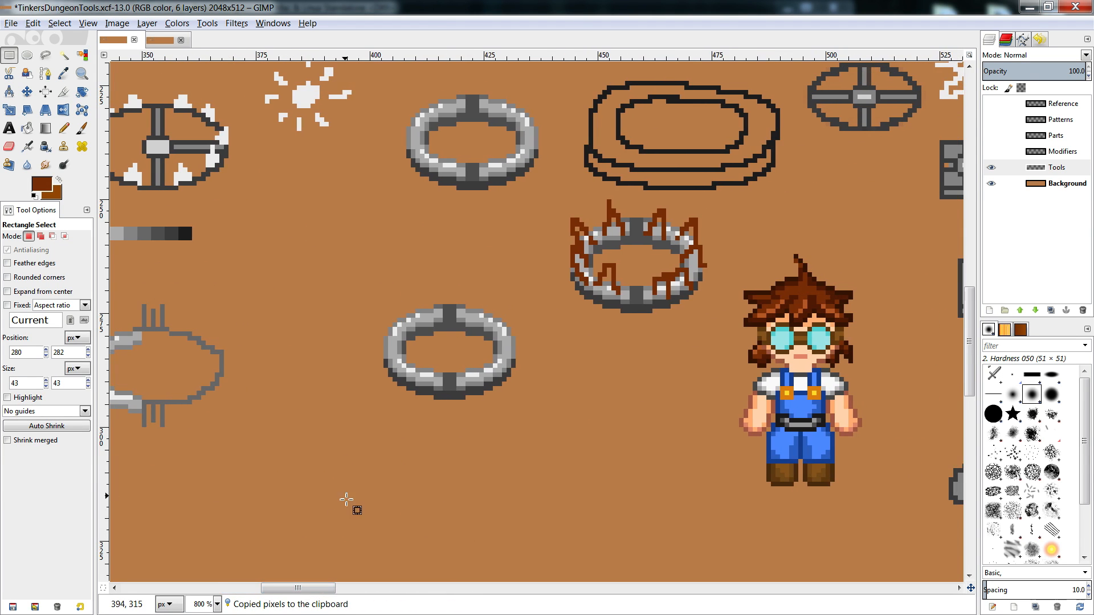
pyautogui.hotkey('ctrl', 'v')
pyautogui.moveTo(536, 319)
pyautogui.mouseDown()
pyautogui.moveTo(318, 371)
pyautogui.moveTo(294, 370)
pyautogui.moveTo(295, 358)
pyautogui.mouseUp()
pyautogui.click(322, 289)
pyautogui.moveTo(310, 249); pyautogui.dragTo(229, 305)
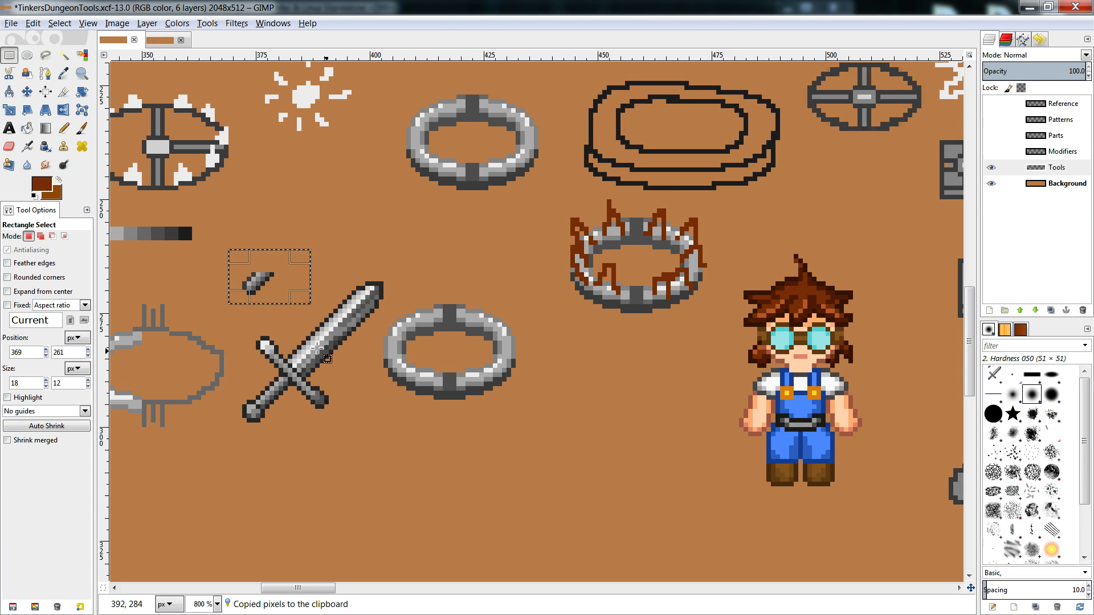
pyautogui.click(365, 372)
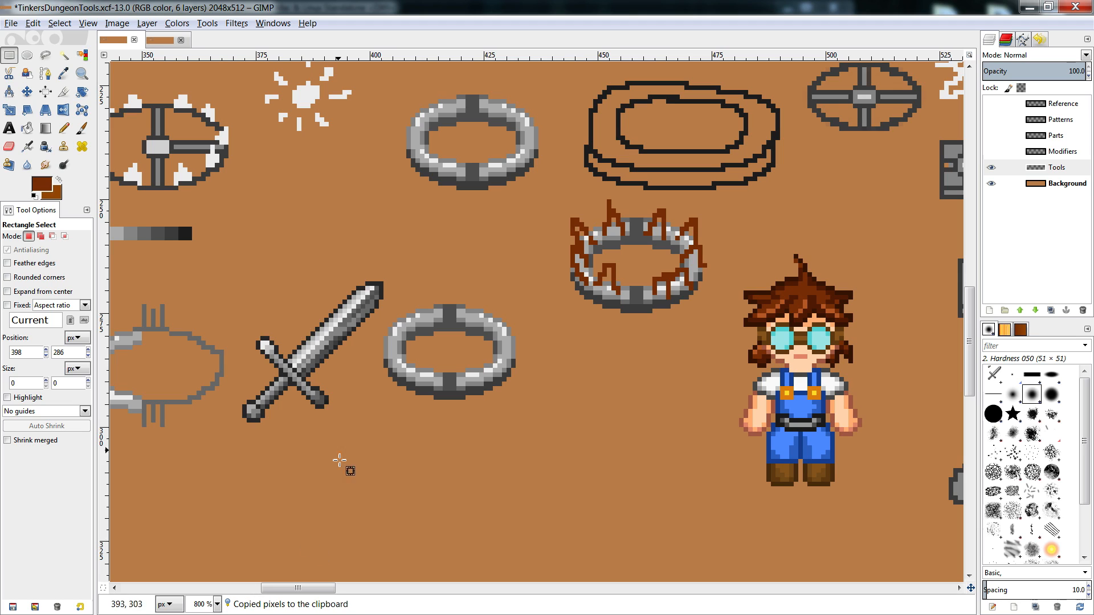
# - Start shading the upper-left edge of the middle ring with near-white and grey tones sampled from the sword copy
pyautogui.moveTo(320, 593); pyautogui.dragTo(313, 594)
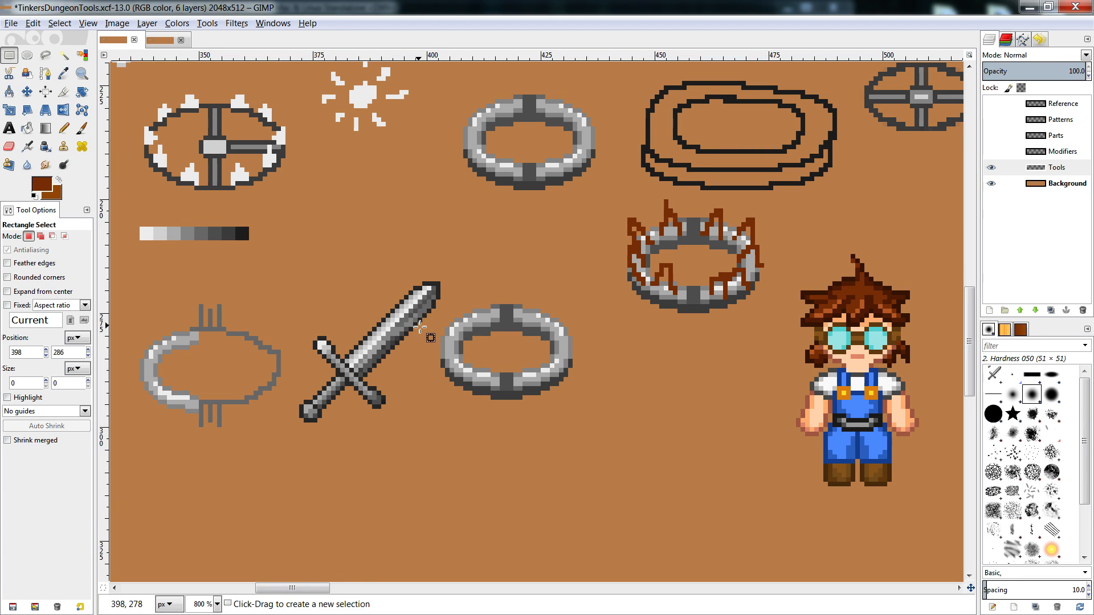
pyautogui.press('n')
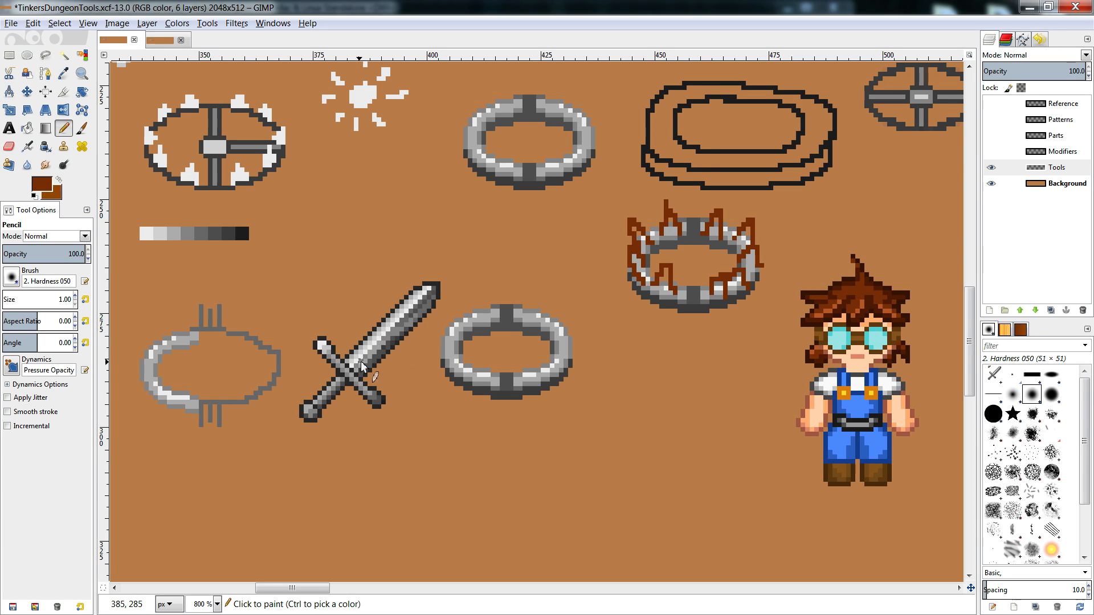
pyautogui.keyDown('ctrl'); pyautogui.click(401, 326); pyautogui.keyUp('ctrl')
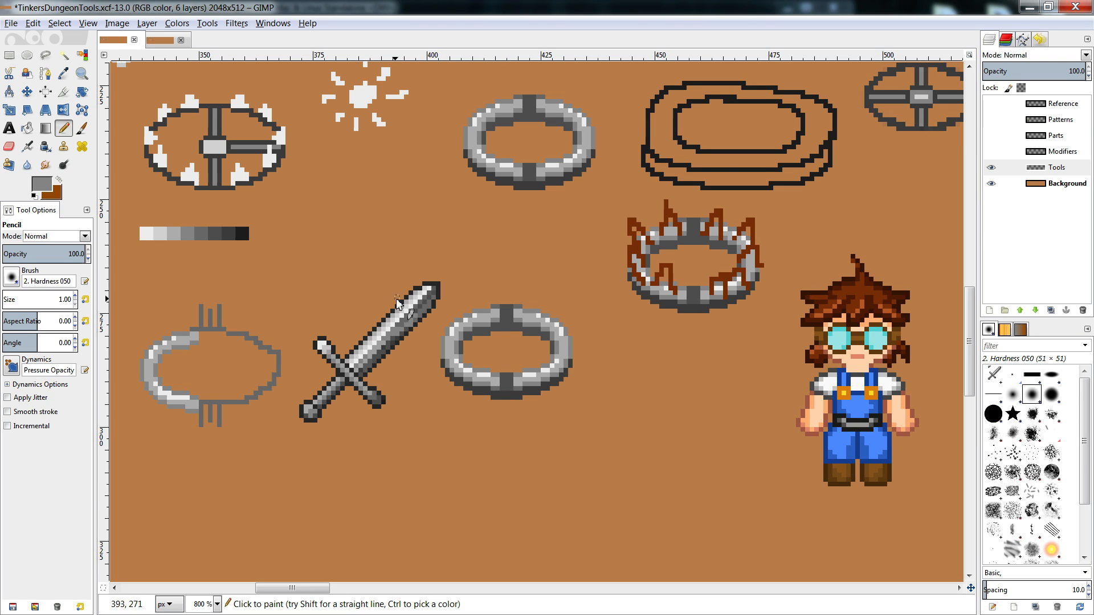
pyautogui.keyDown('ctrl'); pyautogui.click(470, 337); pyautogui.keyUp('ctrl')
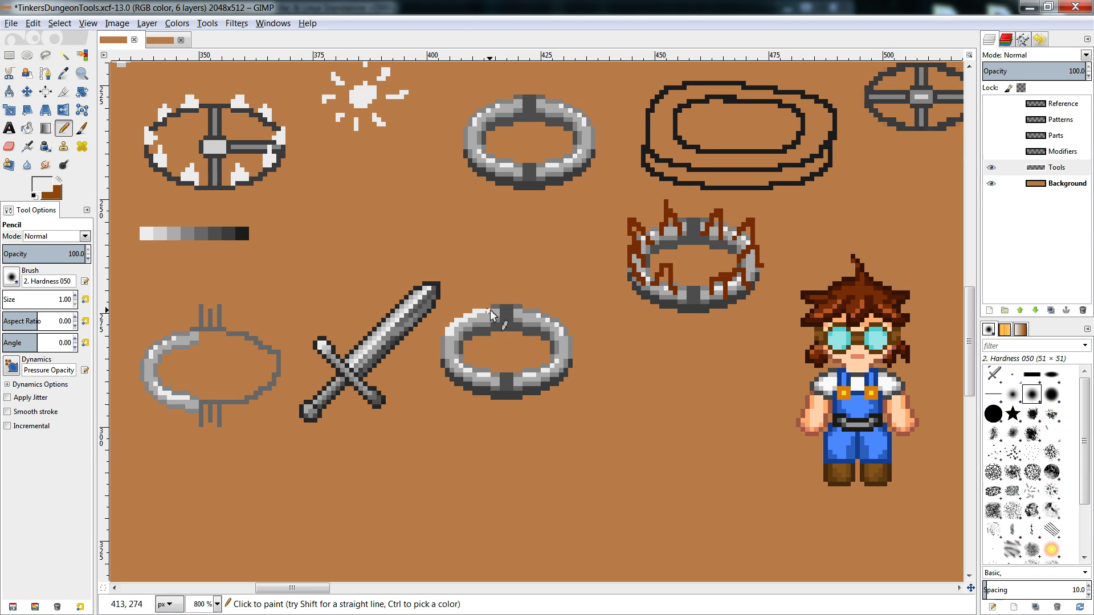
pyautogui.keyDown('ctrl'); pyautogui.click(441, 348); pyautogui.keyUp('ctrl')
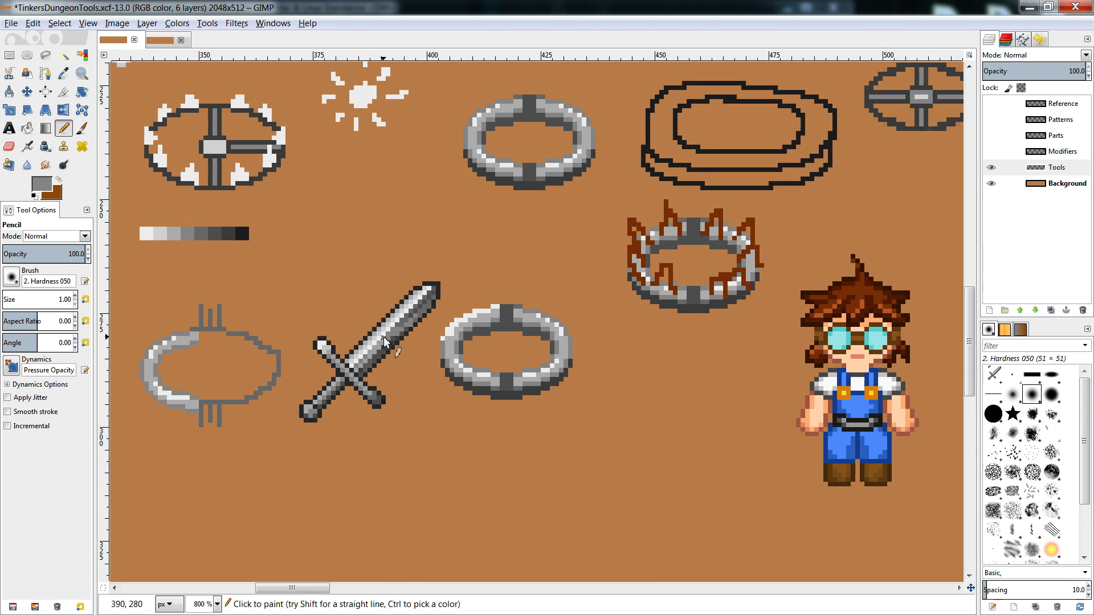
pyautogui.keyDown('ctrl'); pyautogui.click(392, 316); pyautogui.keyUp('ctrl')
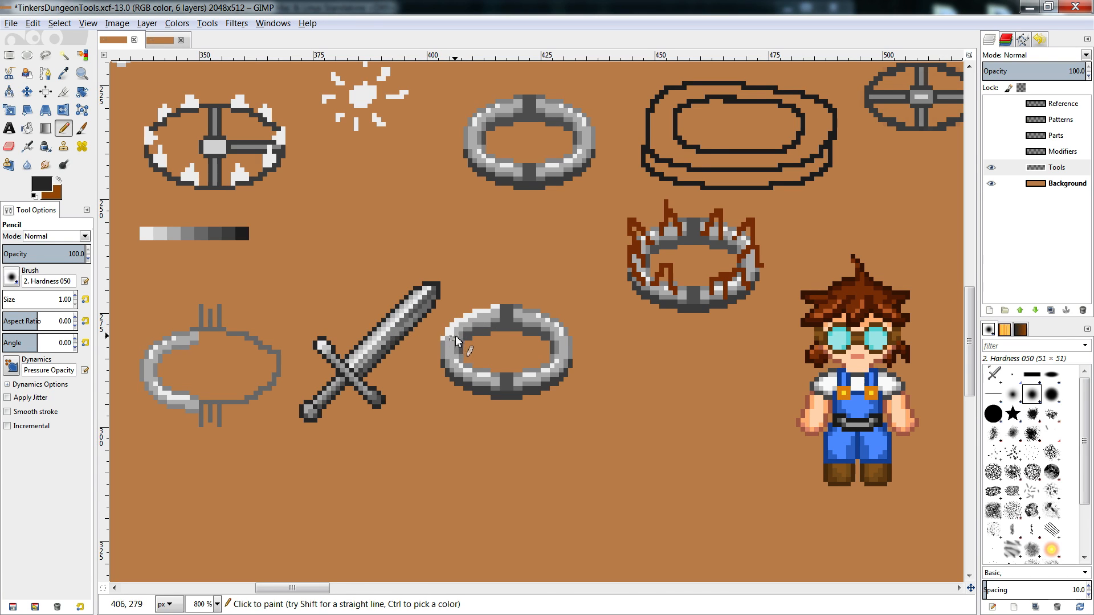
pyautogui.moveTo(452, 334); pyautogui.dragTo(452, 330)
# - Fill the upper-left band of the middle ring with the sword's medium grey
pyautogui.keyDown('ctrl'); pyautogui.click(397, 316); pyautogui.keyUp('ctrl')
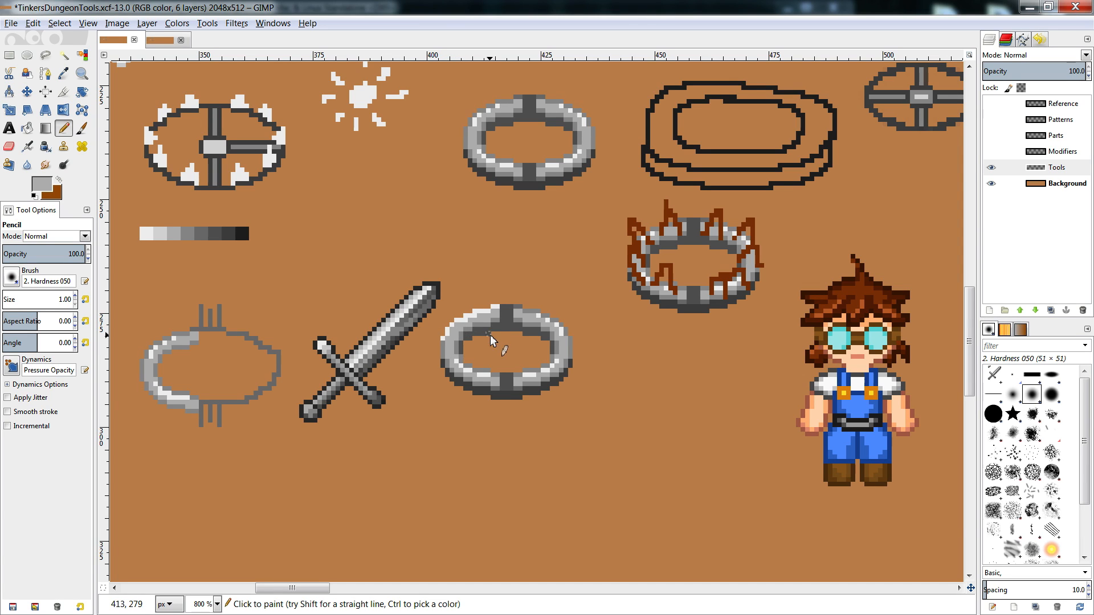
pyautogui.keyDown('ctrl'); pyautogui.click(395, 336); pyautogui.keyUp('ctrl')
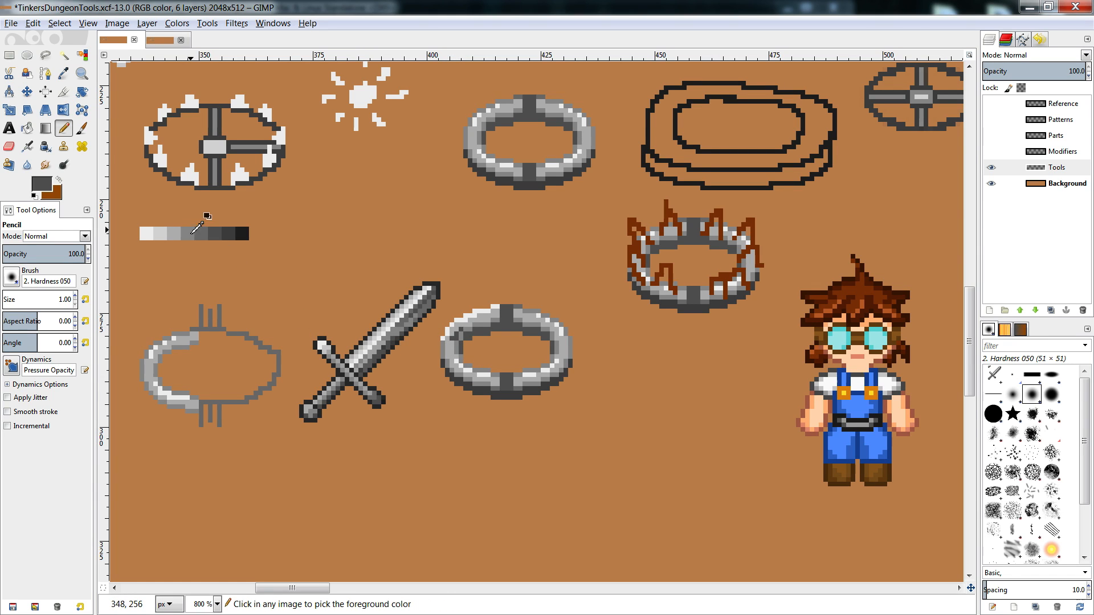
pyautogui.keyDown('ctrl'); pyautogui.click(564, 377); pyautogui.keyUp('ctrl')
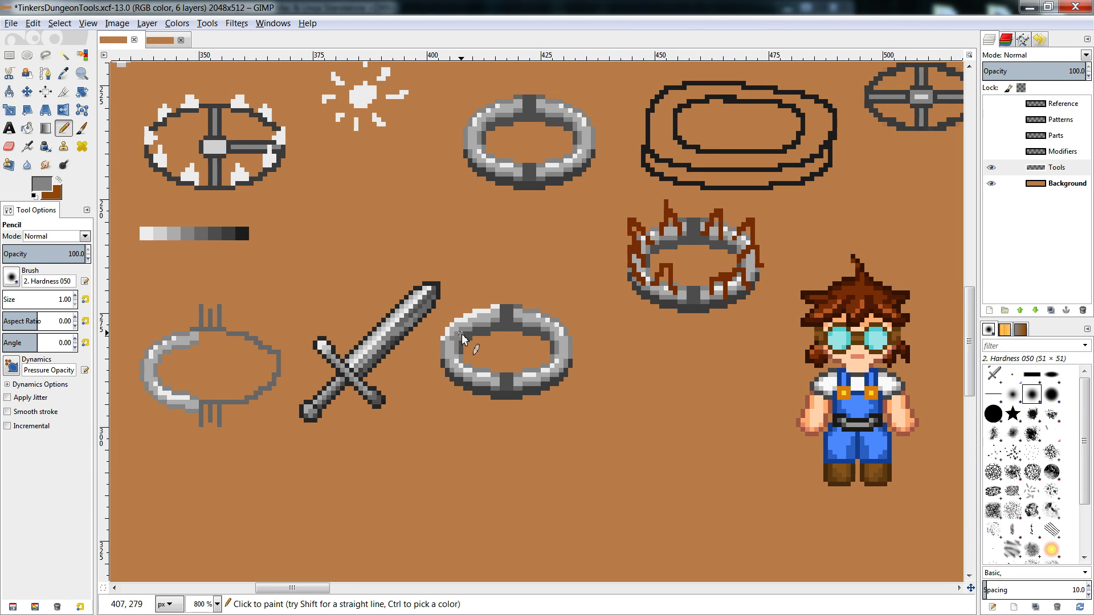
pyautogui.keyDown('ctrl'); pyautogui.click(467, 320); pyautogui.keyUp('ctrl')
pyautogui.keyDown('ctrl'); pyautogui.click(474, 329); pyautogui.keyUp('ctrl')
pyautogui.hotkey('shift', 'b')
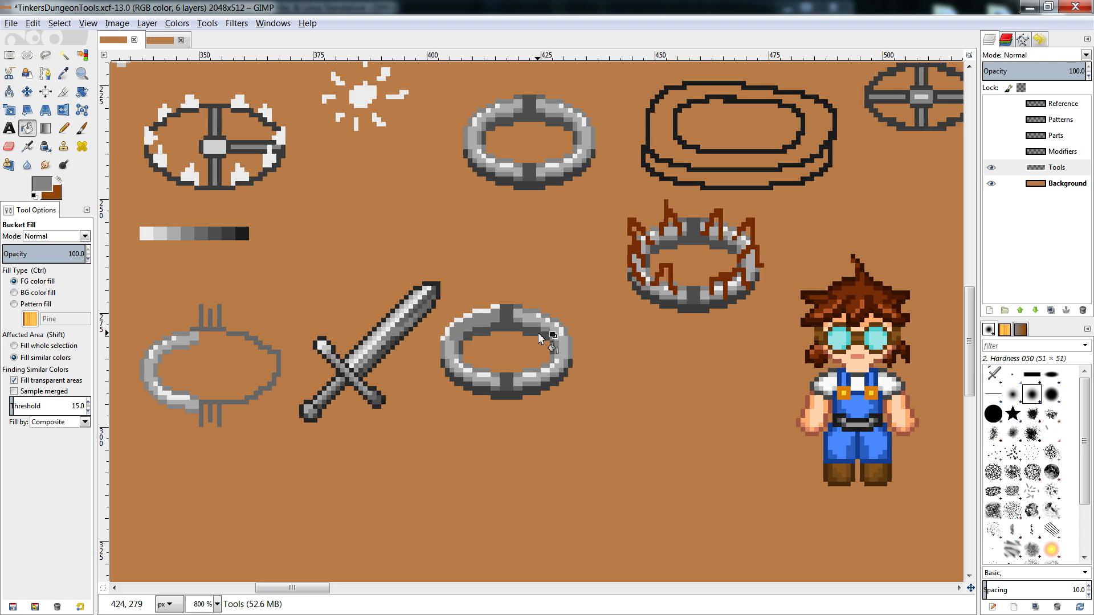
# - Paint lighter grey shading sampled from the sword over the middle ring's upper-left band
pyautogui.press('n')
pyautogui.keyDown('ctrl'); pyautogui.click(413, 324); pyautogui.keyUp('ctrl')
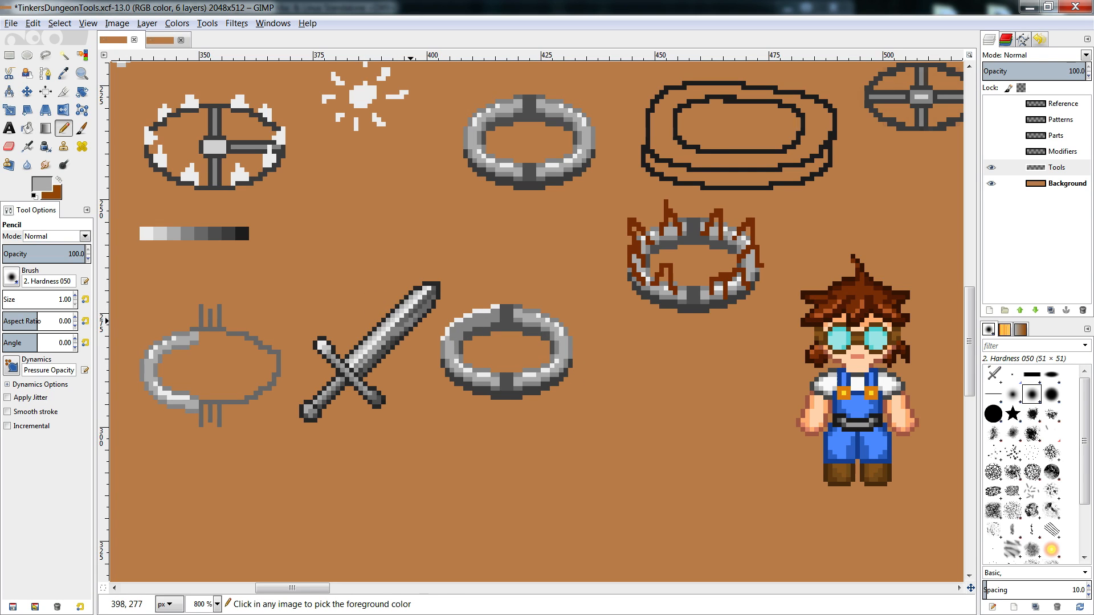
pyautogui.click(462, 327)
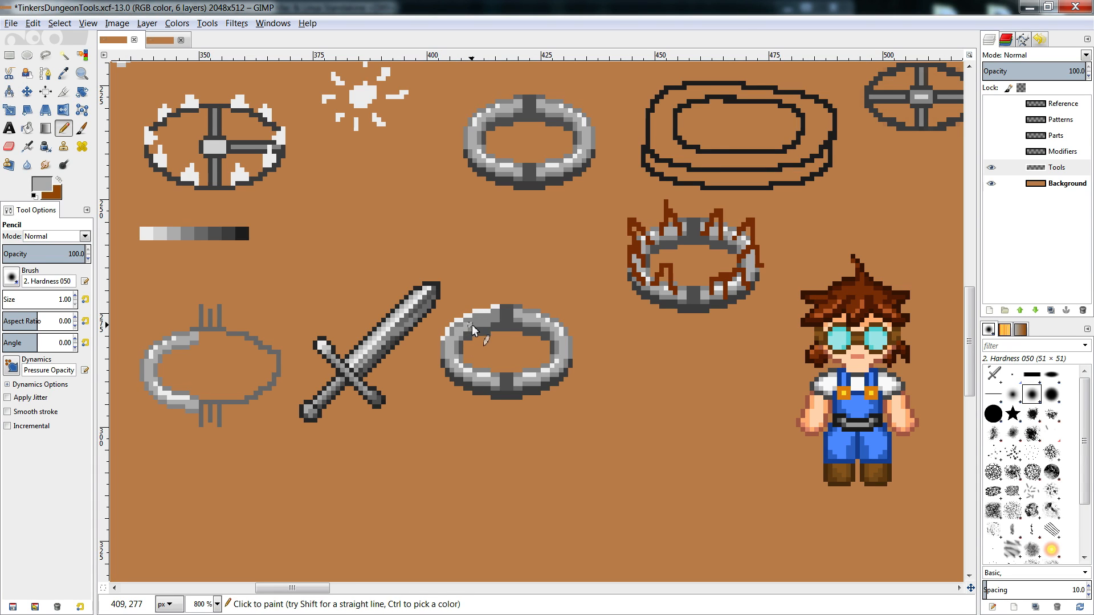
pyautogui.moveTo(476, 324); pyautogui.dragTo(498, 316)
pyautogui.keyDown('ctrl'); pyautogui.click(392, 326); pyautogui.keyUp('ctrl')
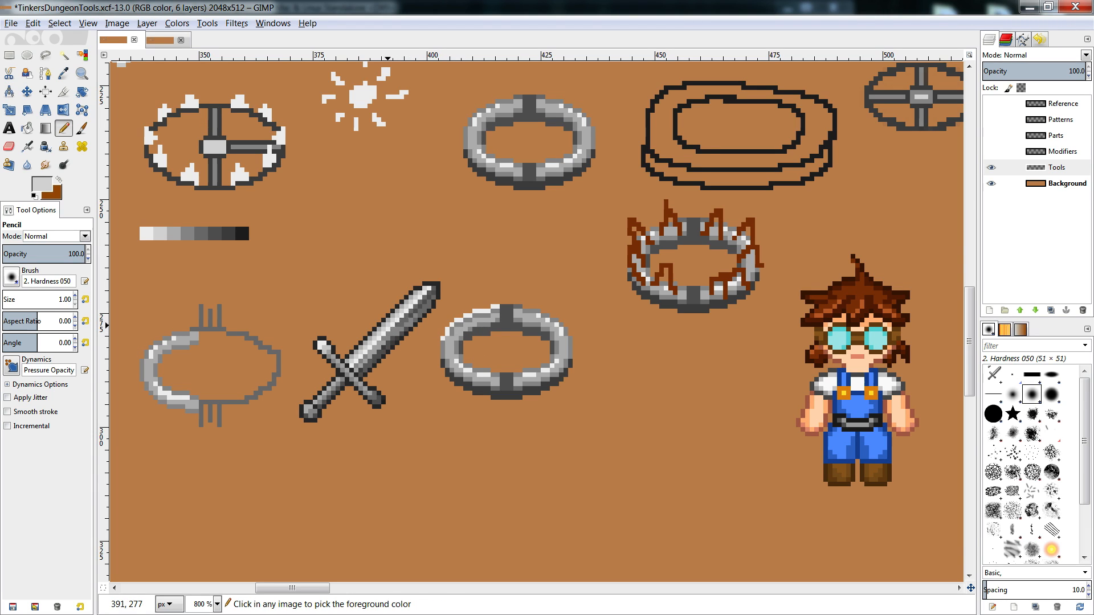
pyautogui.click(460, 334)
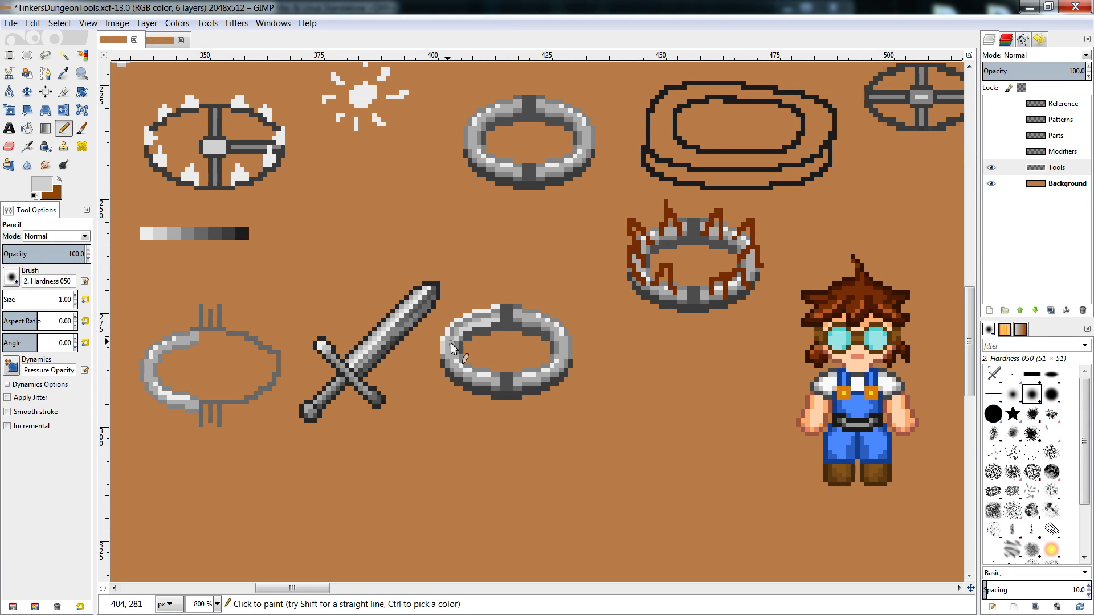
# - Refine the grey pixels on the middle ring's left side and check the result in the zoomed-out view
pyautogui.keyDown('ctrl'); pyautogui.click(411, 302); pyautogui.keyUp('ctrl')
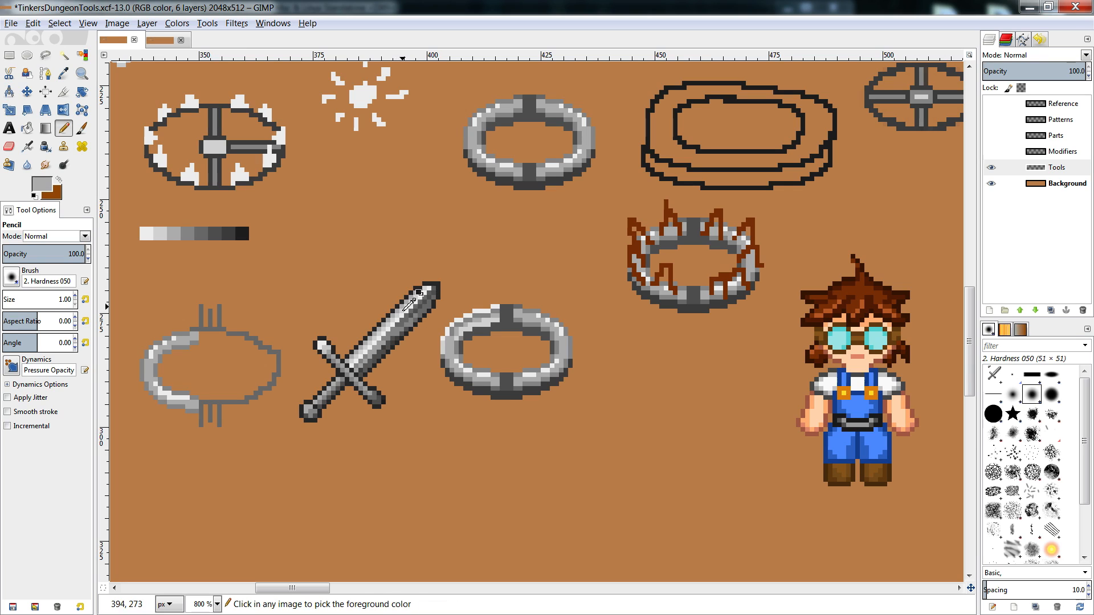
pyautogui.keyDown('ctrl'); pyautogui.click(451, 349); pyautogui.keyUp('ctrl')
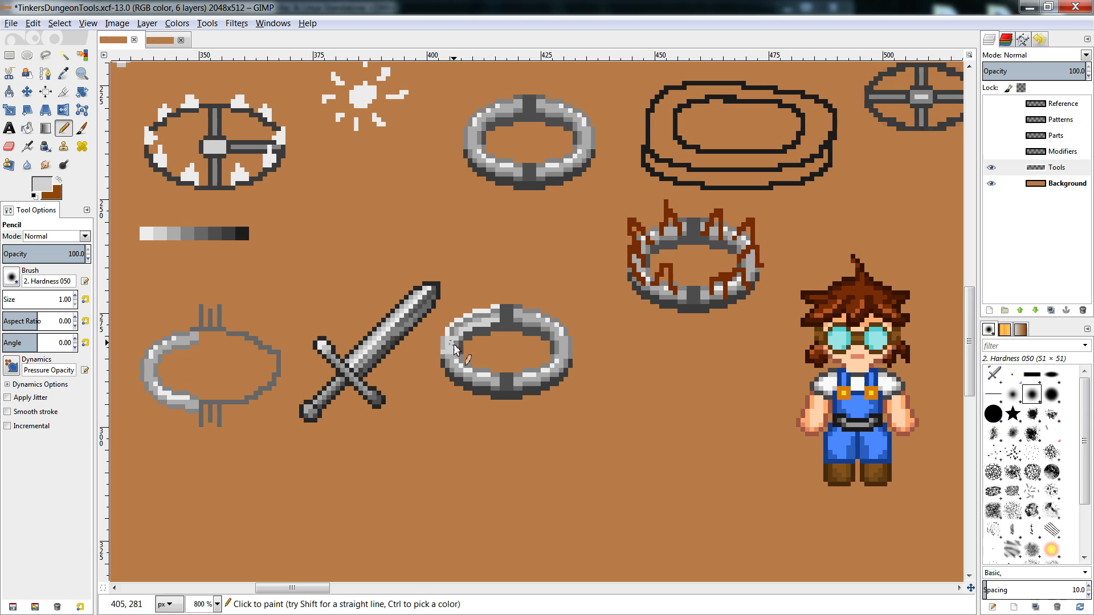
pyautogui.keyDown('ctrl'); pyautogui.click(451, 346); pyautogui.keyUp('ctrl')
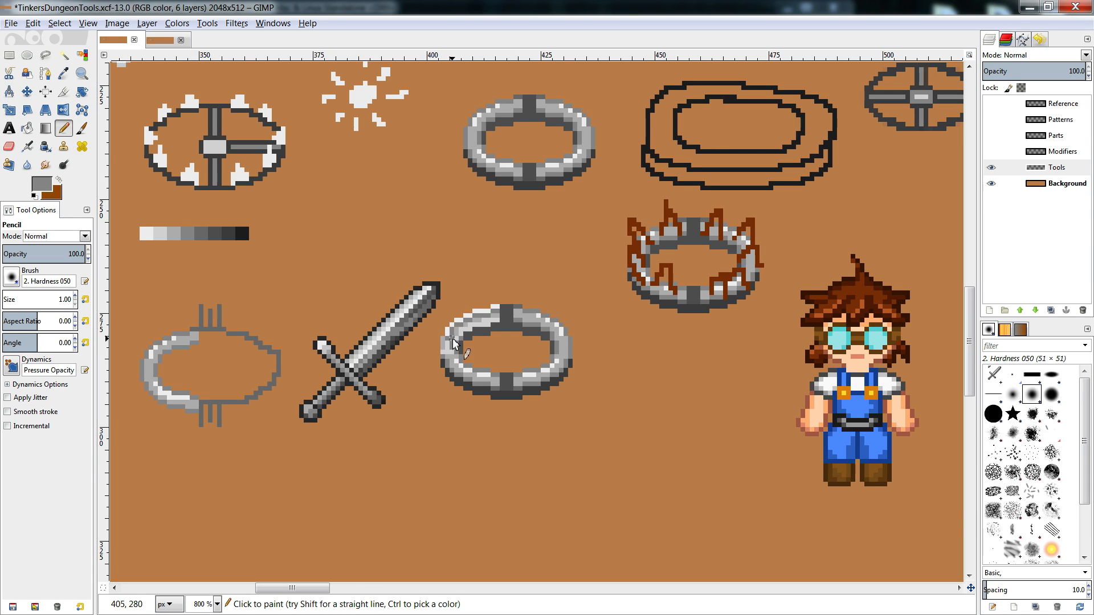
pyautogui.keyDown('ctrl'); pyautogui.click(456, 345); pyautogui.keyUp('ctrl')
pyautogui.click(160, 40)
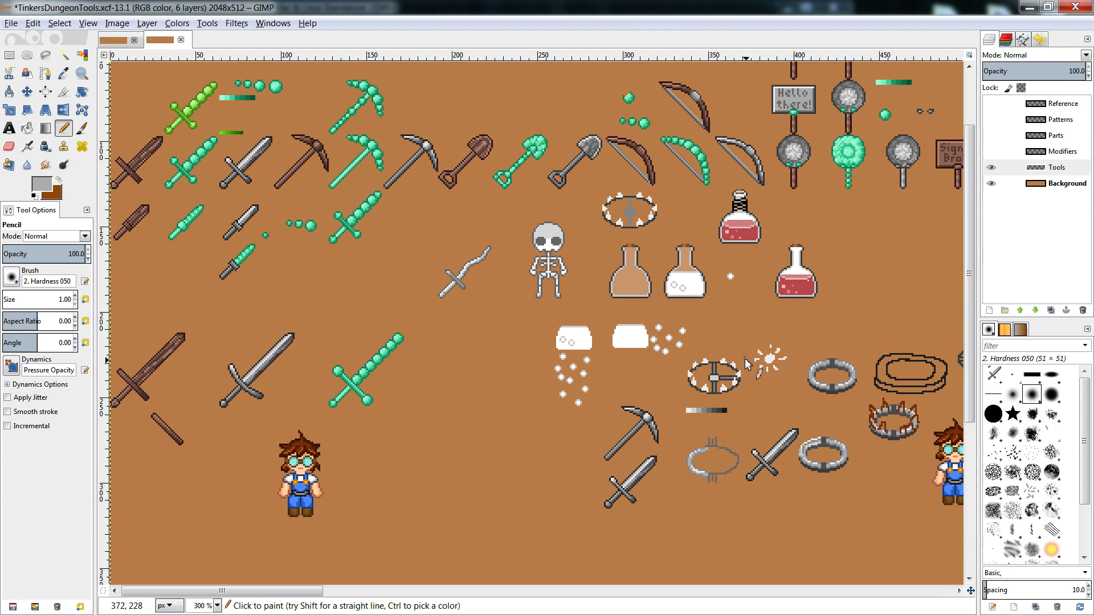
pyautogui.moveTo(299, 591); pyautogui.dragTo(374, 591)
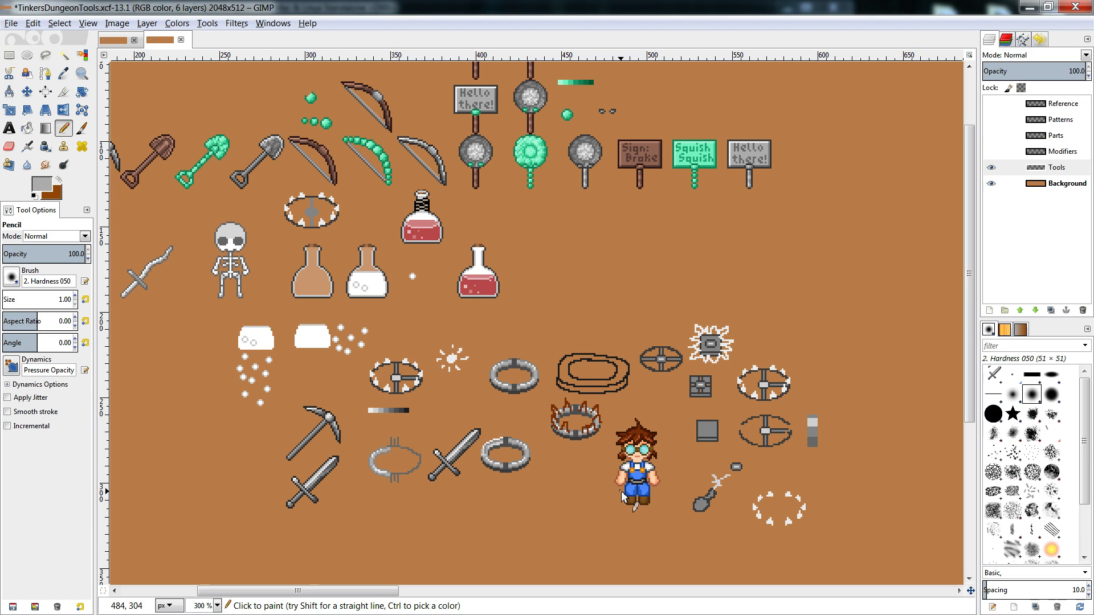
pyautogui.click(106, 42)
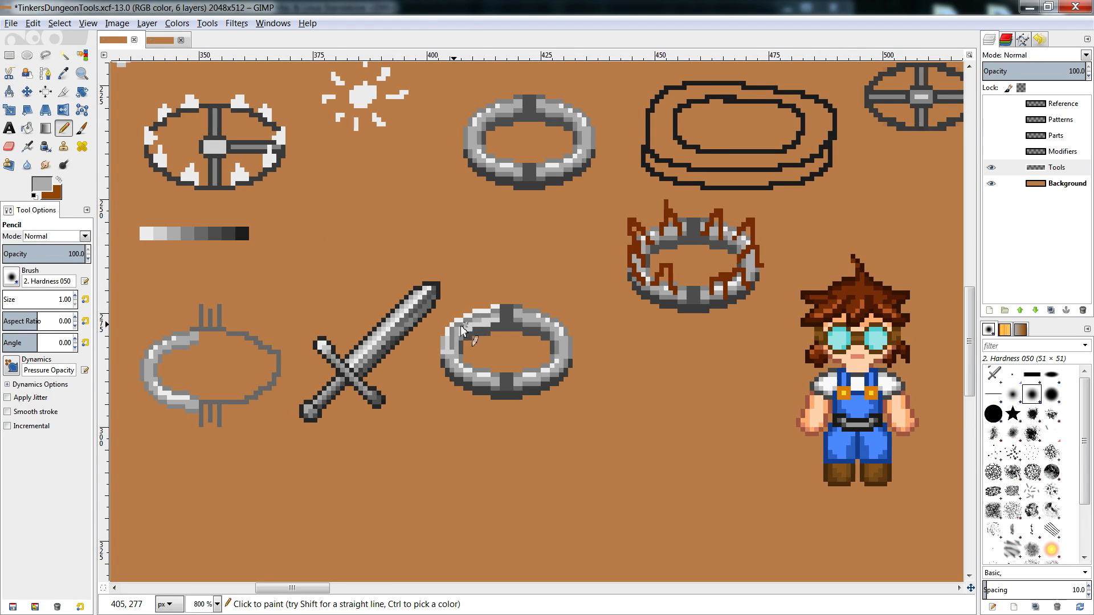
# - Repaint the middle ring's upper-left segment with a near-white highlight flanked by light grey bands
pyautogui.keyDown('ctrl'); pyautogui.click(461, 324); pyautogui.keyUp('ctrl')
pyautogui.moveTo(461, 322)
pyautogui.mouseDown()
pyautogui.moveTo(494, 310)
pyautogui.moveTo(453, 329)
pyautogui.mouseUp()
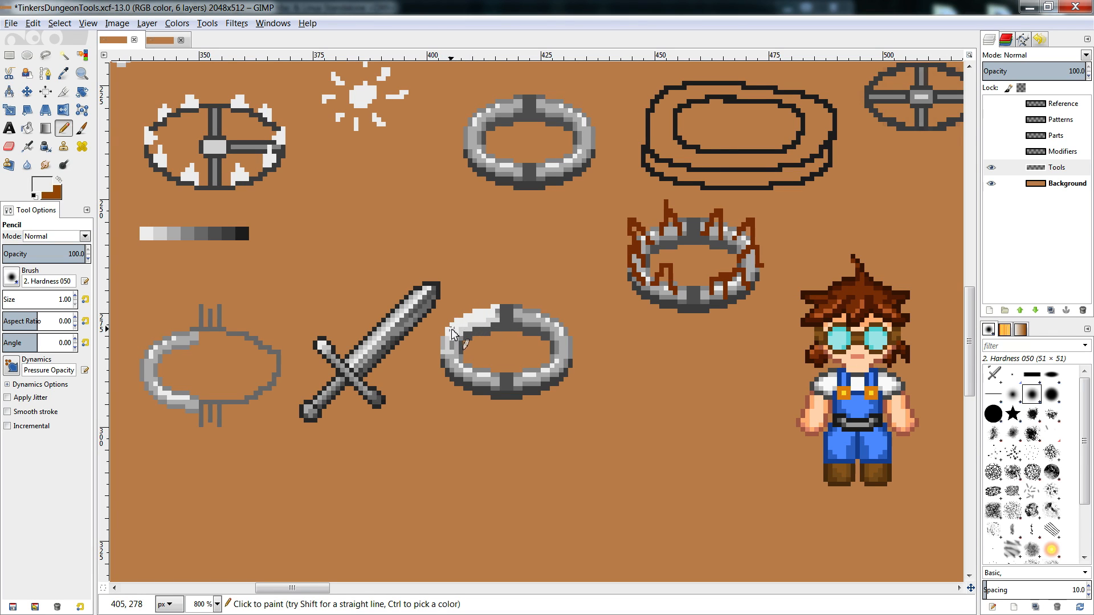
pyautogui.keyDown('ctrl'); pyautogui.click(461, 329); pyautogui.keyUp('ctrl')
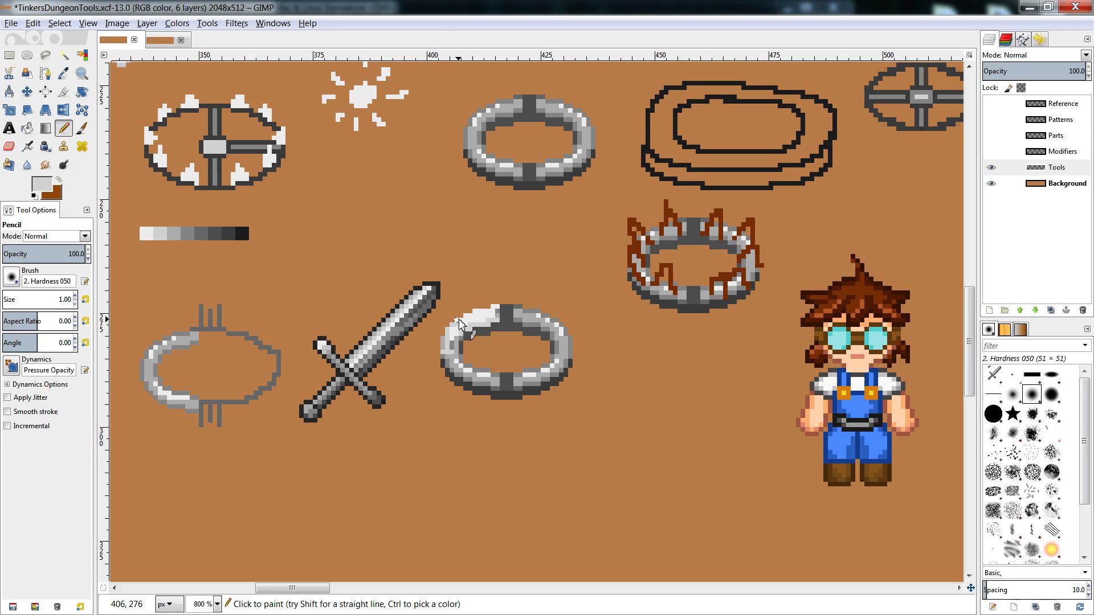
pyautogui.moveTo(457, 321); pyautogui.dragTo(498, 307)
pyautogui.keyDown('ctrl'); pyautogui.click(488, 315); pyautogui.keyUp('ctrl')
pyautogui.keyDown('ctrl'); pyautogui.click(456, 341); pyautogui.keyUp('ctrl')
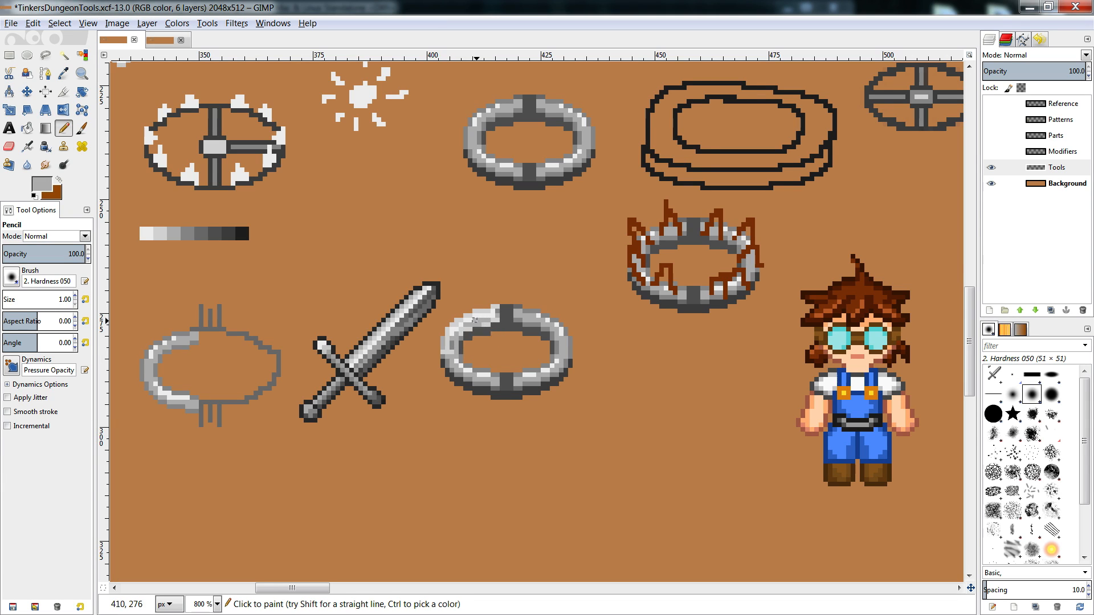
pyautogui.moveTo(476, 320); pyautogui.dragTo(493, 315)
# - Touch up the ring's upper-left edge in light grey, comparing the sprite in the zoomed-out view
pyautogui.click(163, 39)
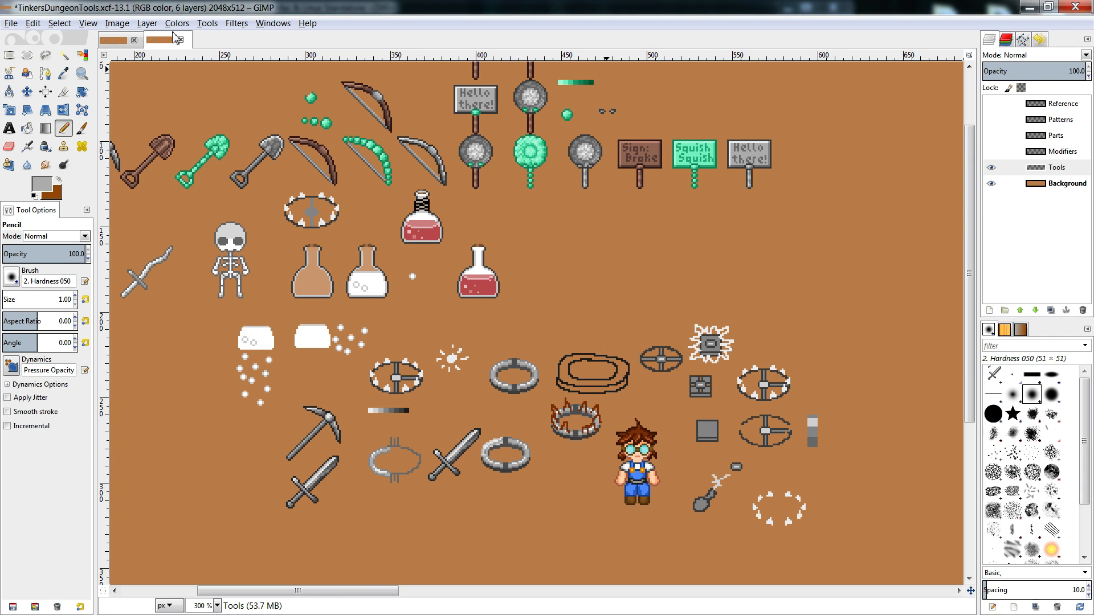
pyautogui.click(119, 41)
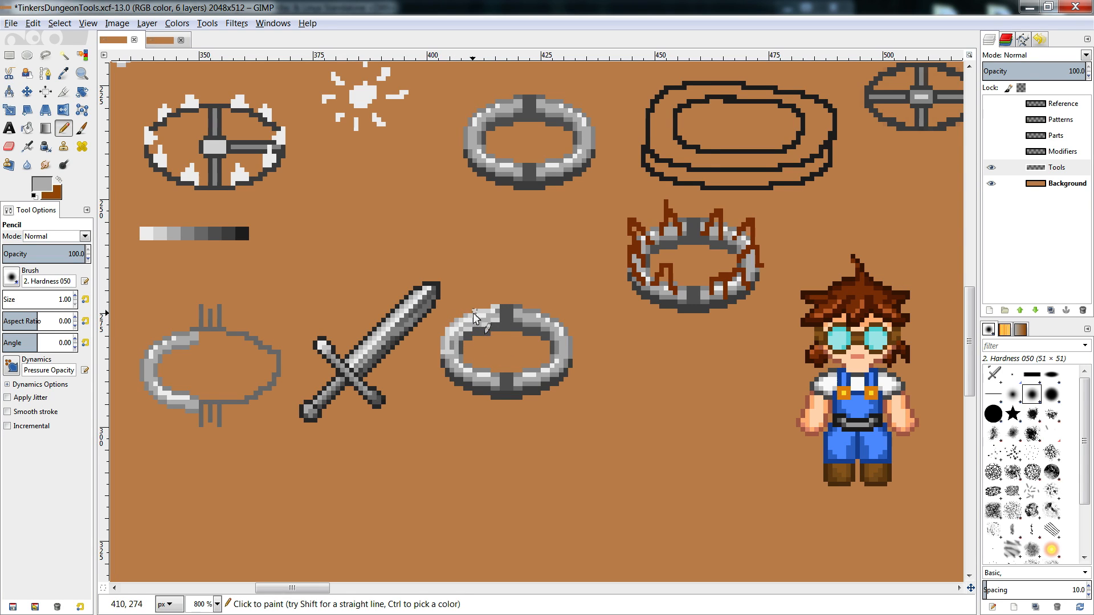
pyautogui.keyDown('ctrl'); pyautogui.click(446, 349); pyautogui.keyUp('ctrl')
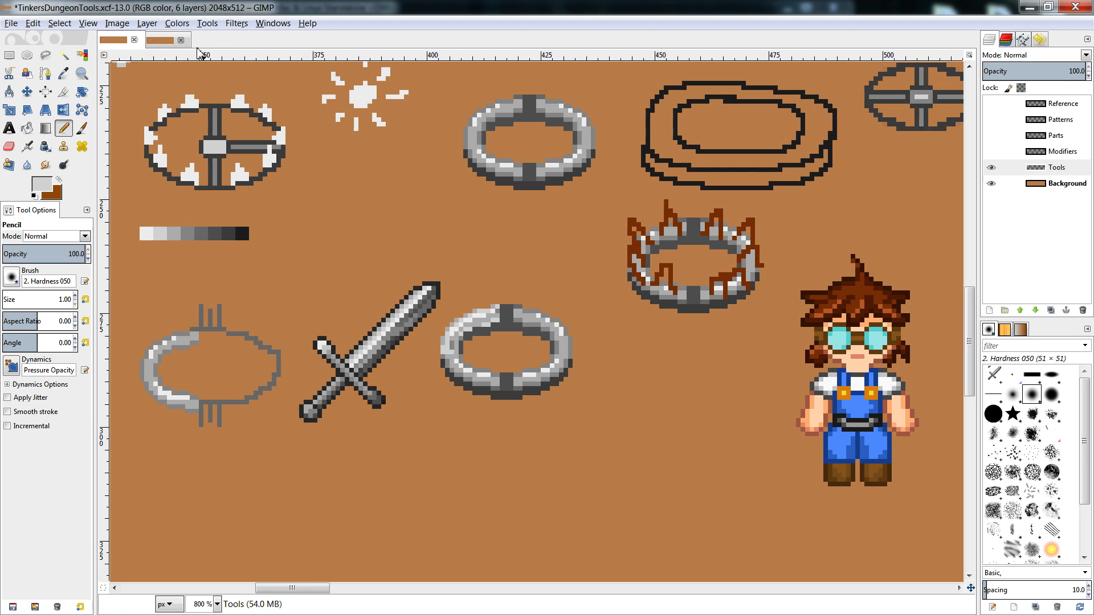
pyautogui.click(165, 40)
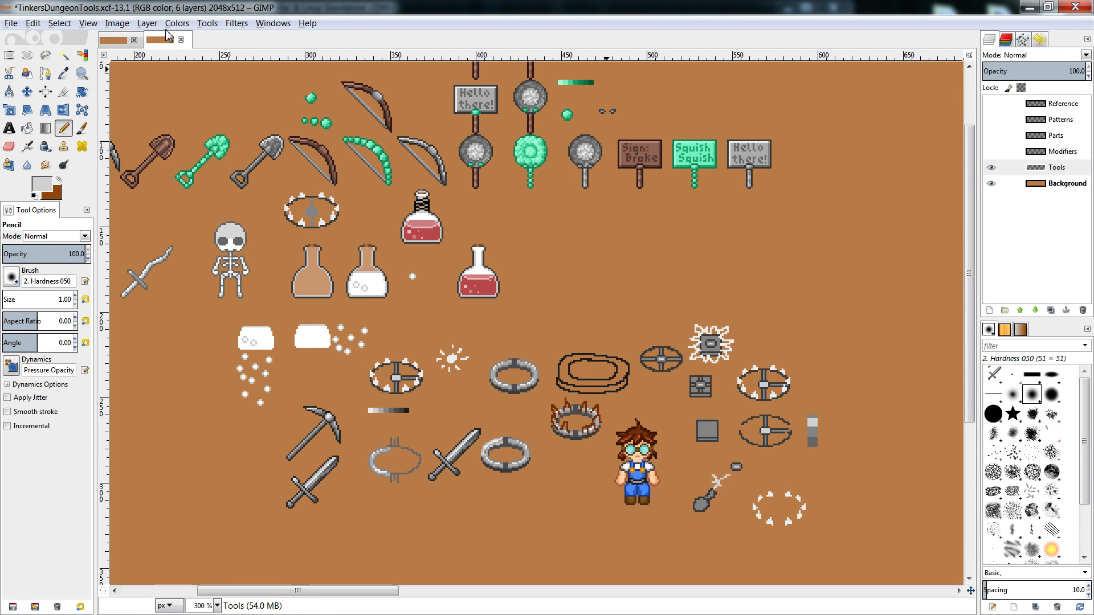
pyautogui.click(121, 40)
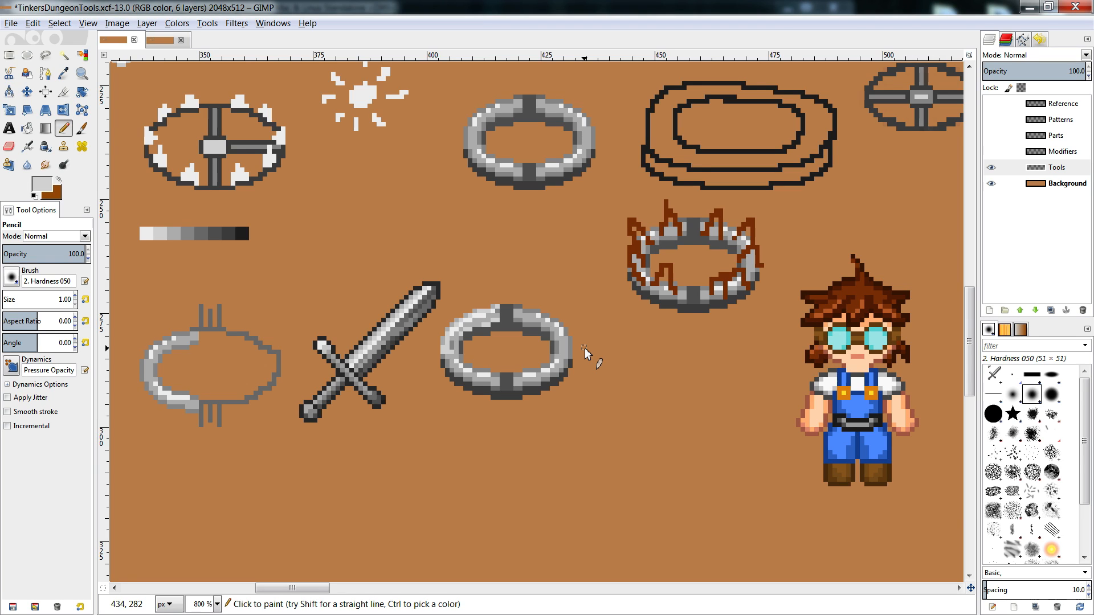
# - Add dark grey shading sampled from the sword to the middle ring's upper-left segment beside the top hinge block
pyautogui.keyDown('ctrl'); pyautogui.click(455, 341); pyautogui.keyUp('ctrl')
pyautogui.keyDown('ctrl'); pyautogui.click(431, 298); pyautogui.keyUp('ctrl')
pyautogui.keyDown('ctrl'); pyautogui.click(426, 299); pyautogui.keyUp('ctrl')
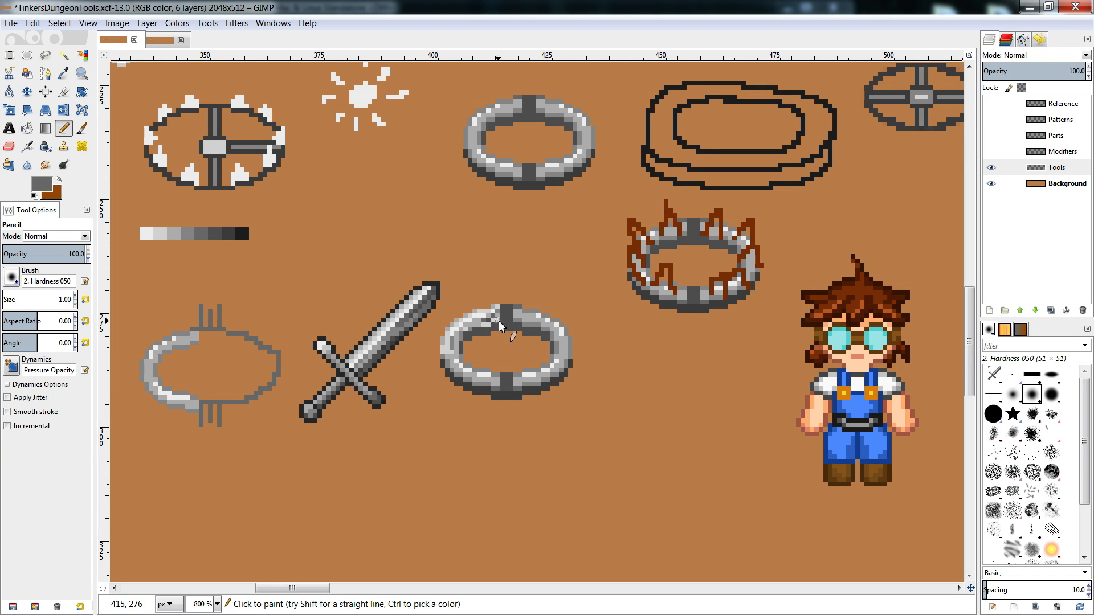
# - Fill the middle ring's upper inner edge with its top hinge block and the lower outer edge with near-black
pyautogui.keyDown('ctrl'); pyautogui.click(526, 397); pyautogui.keyUp('ctrl')
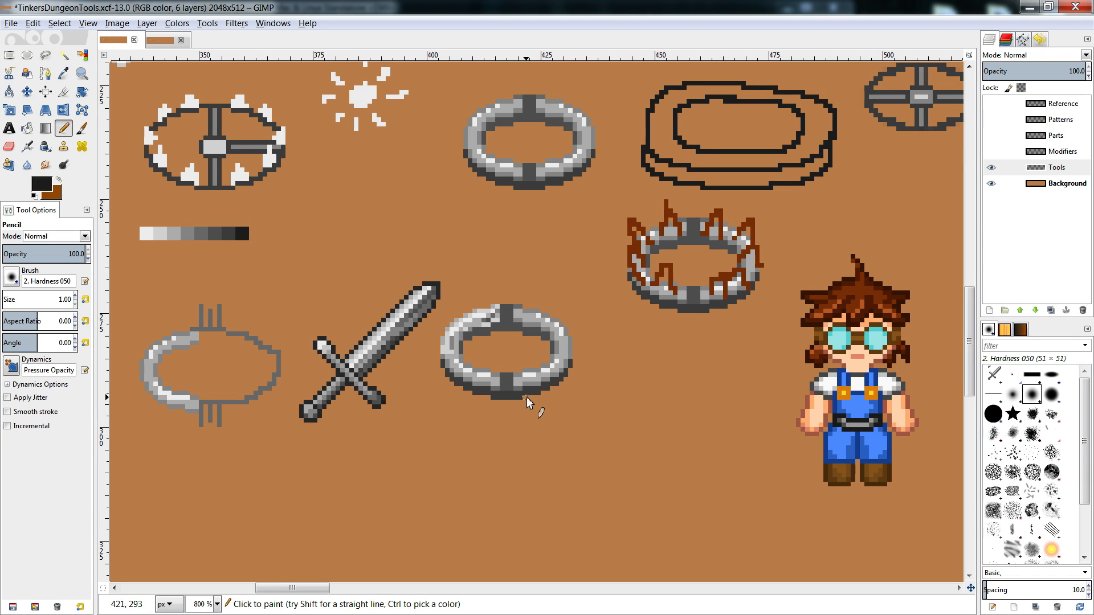
pyautogui.hotkey('shift', 'b')
pyautogui.click(489, 332)
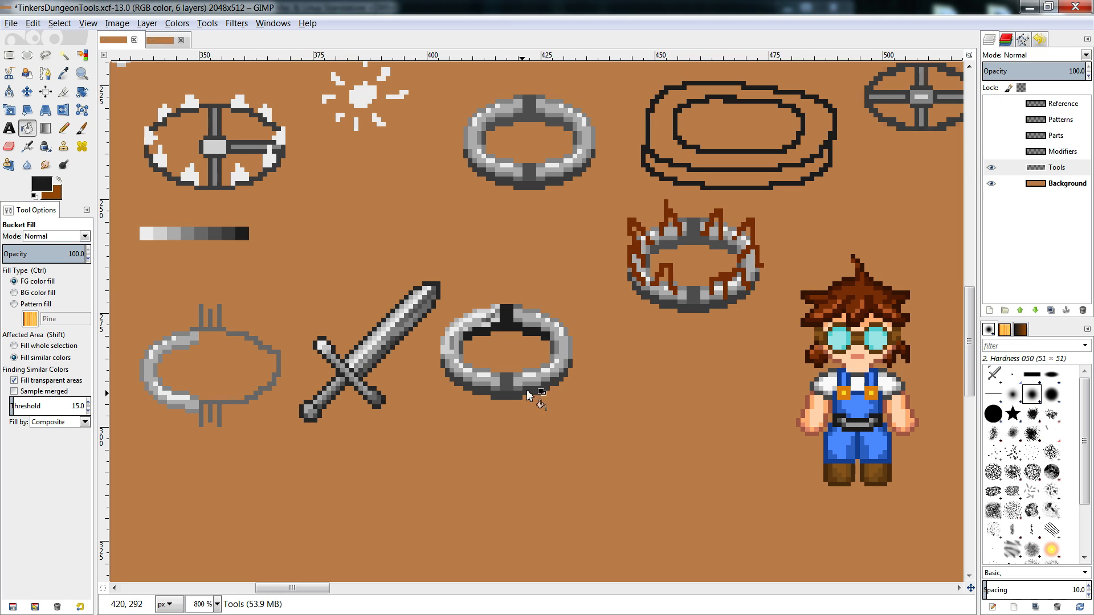
pyautogui.click(526, 390)
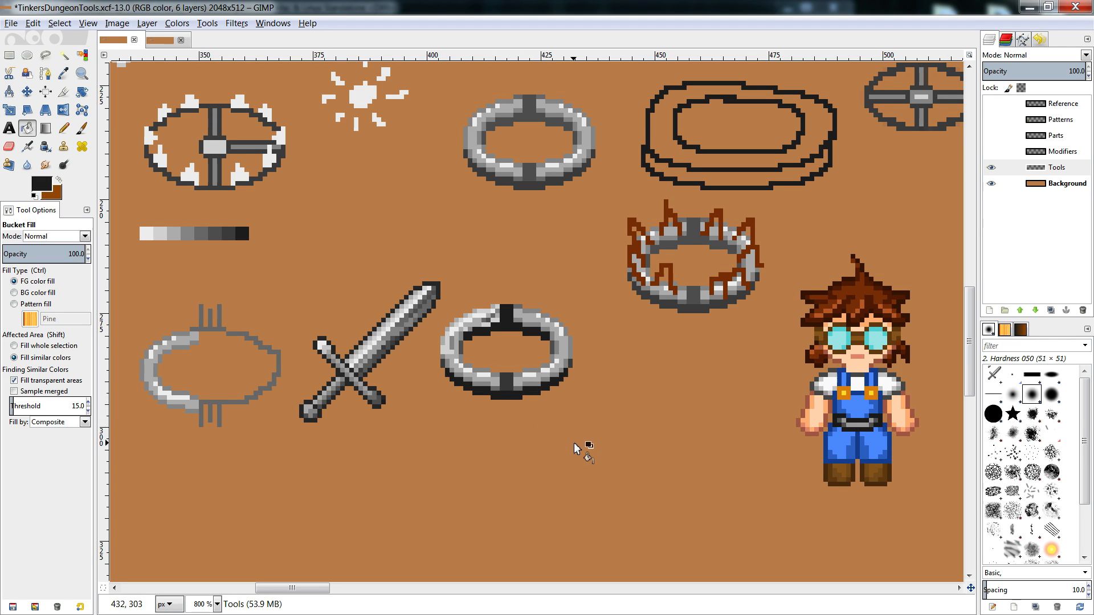
pyautogui.click(46, 185)
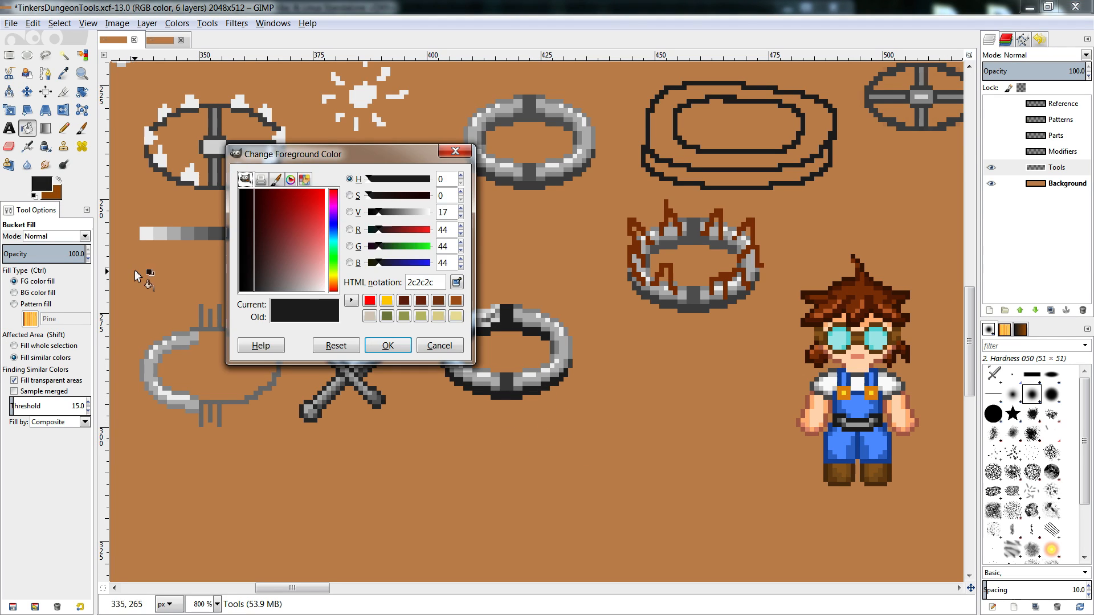
pyautogui.click(439, 345)
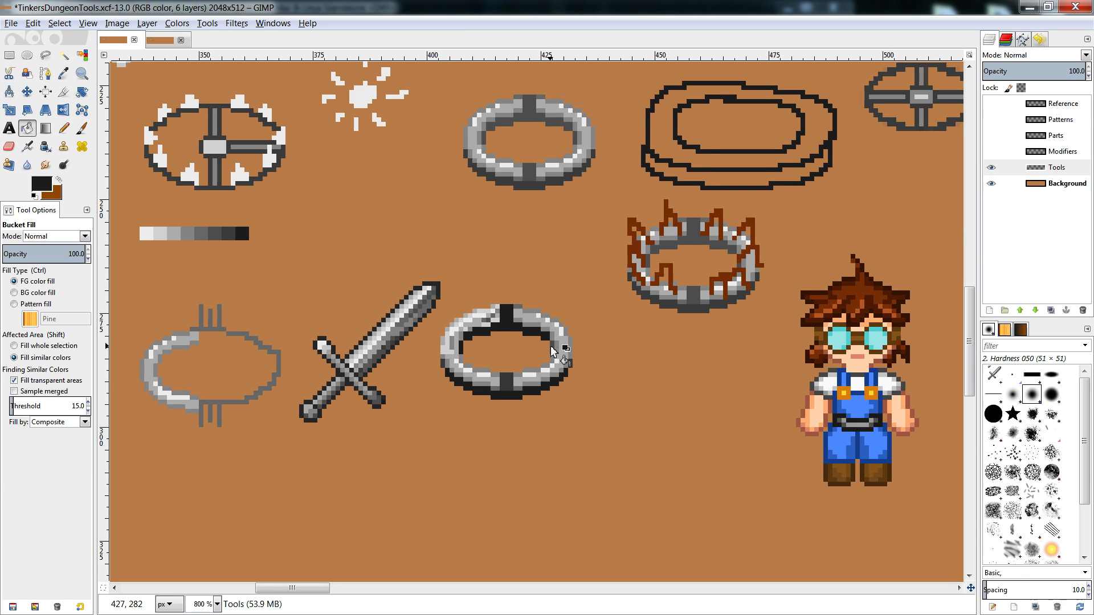
pyautogui.press('n')
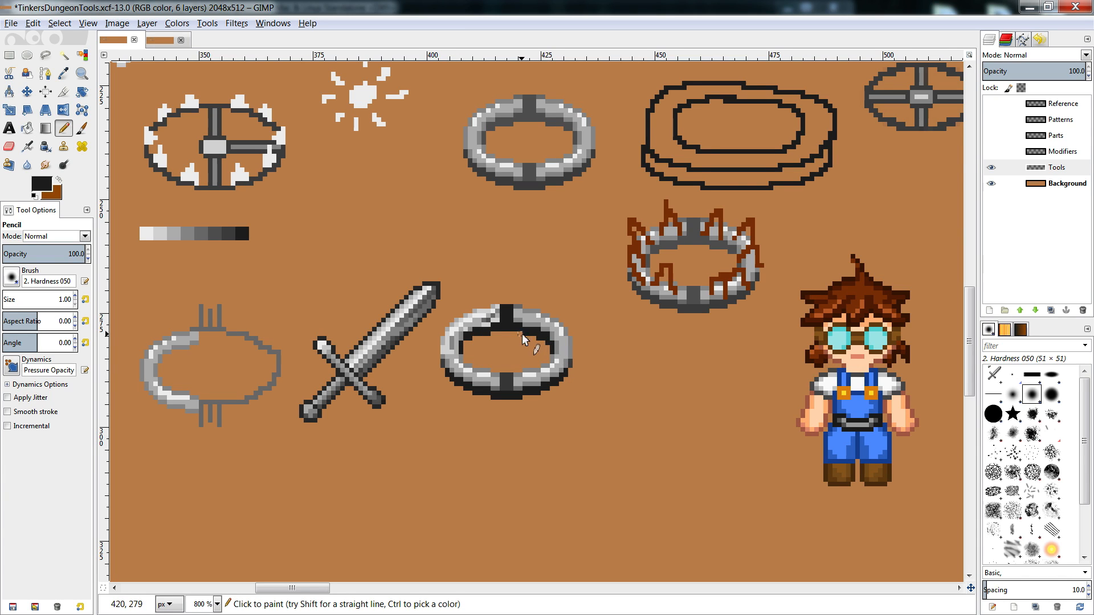
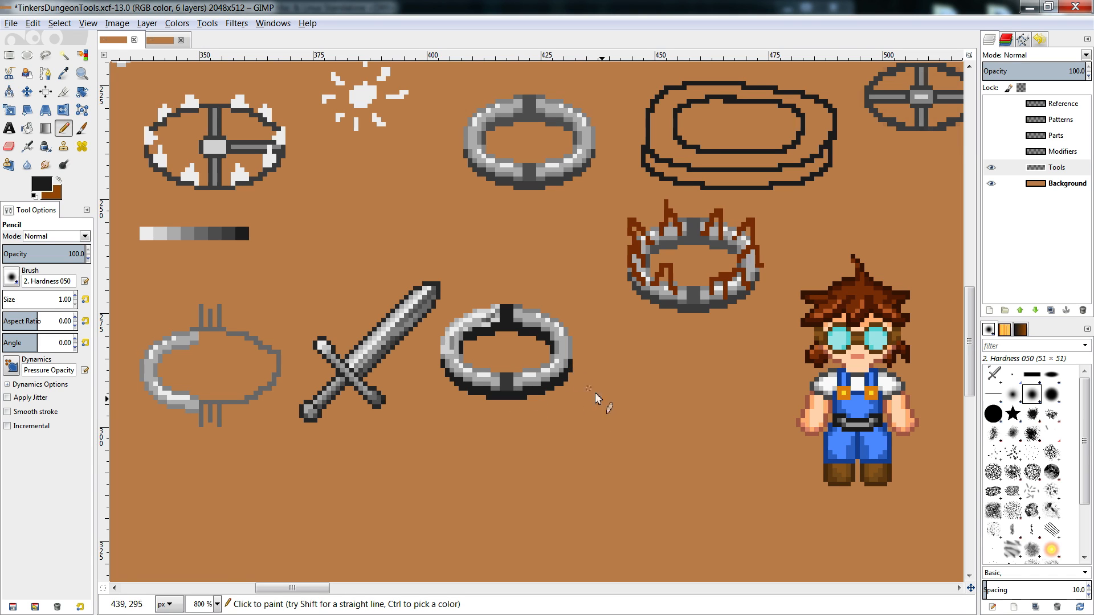
# - Shade the middle ring's upper-left segment with greys sampled from the sword and the ring, comparing the sprite in the zoomed-out view
pyautogui.hotkey('shift', 'e')
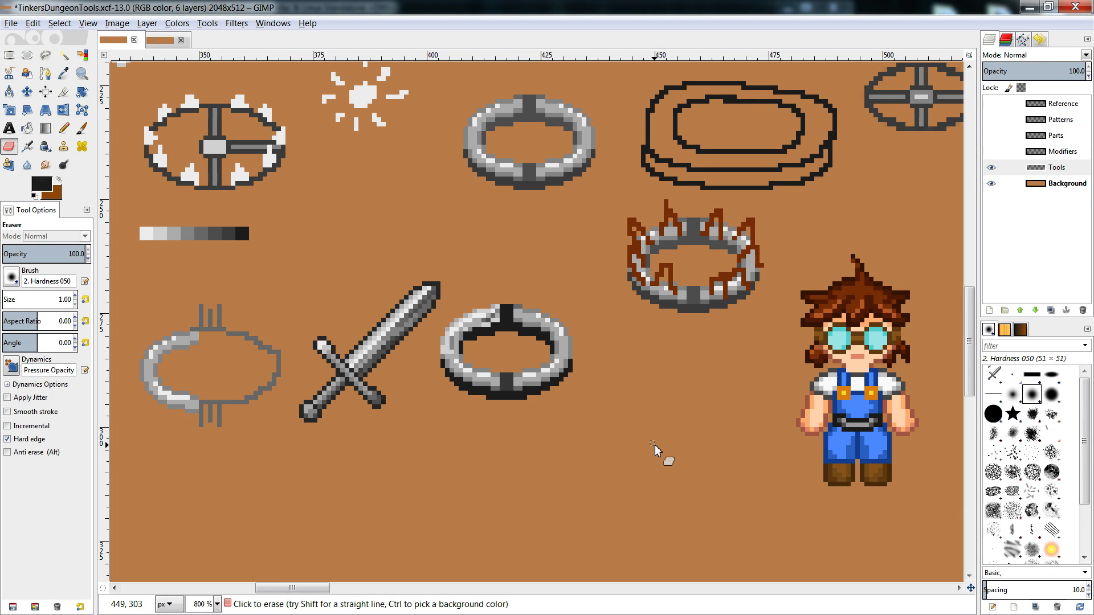
pyautogui.press('n')
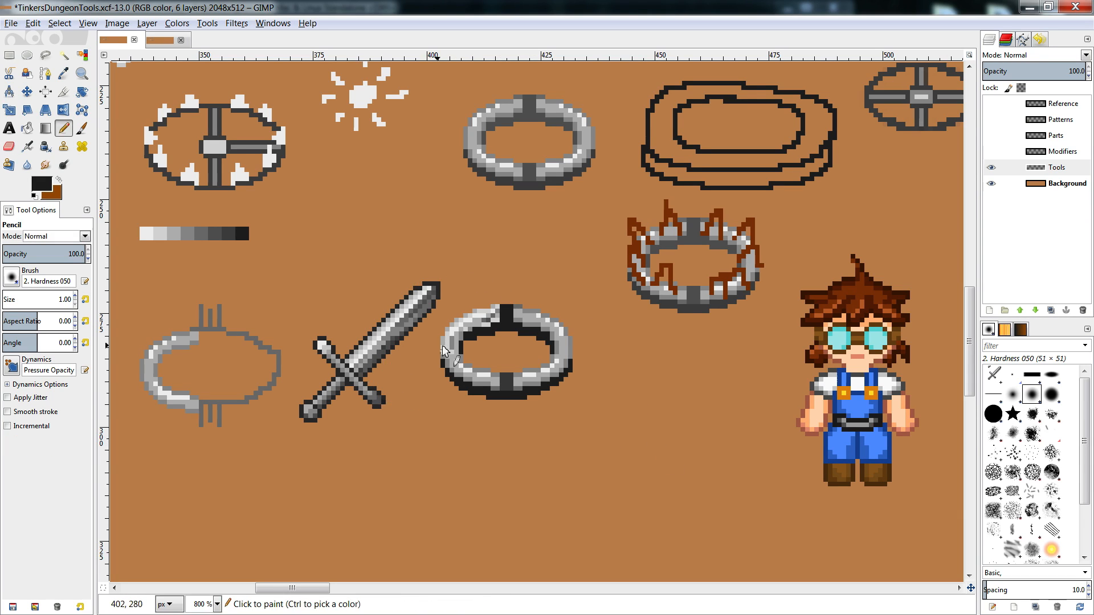
pyautogui.keyDown('ctrl'); pyautogui.click(422, 302); pyautogui.keyUp('ctrl')
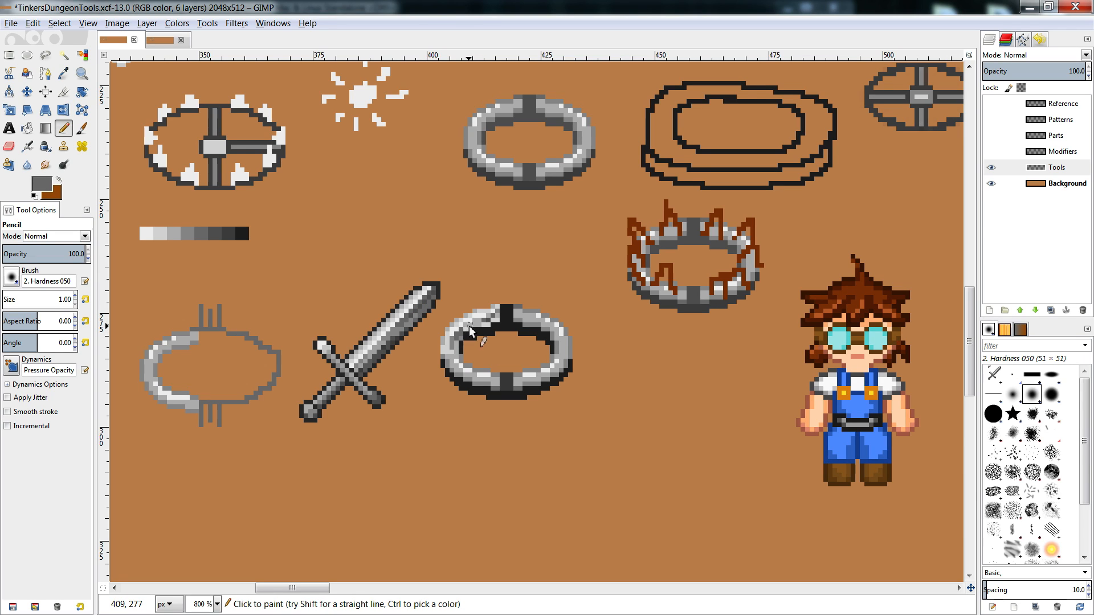
pyautogui.moveTo(470, 325); pyautogui.dragTo(476, 321)
pyautogui.keyDown('ctrl'); pyautogui.click(382, 343); pyautogui.keyUp('ctrl')
pyautogui.keyDown('ctrl'); pyautogui.click(482, 314); pyautogui.keyUp('ctrl')
pyautogui.keyDown('ctrl'); pyautogui.click(460, 324); pyautogui.keyUp('ctrl')
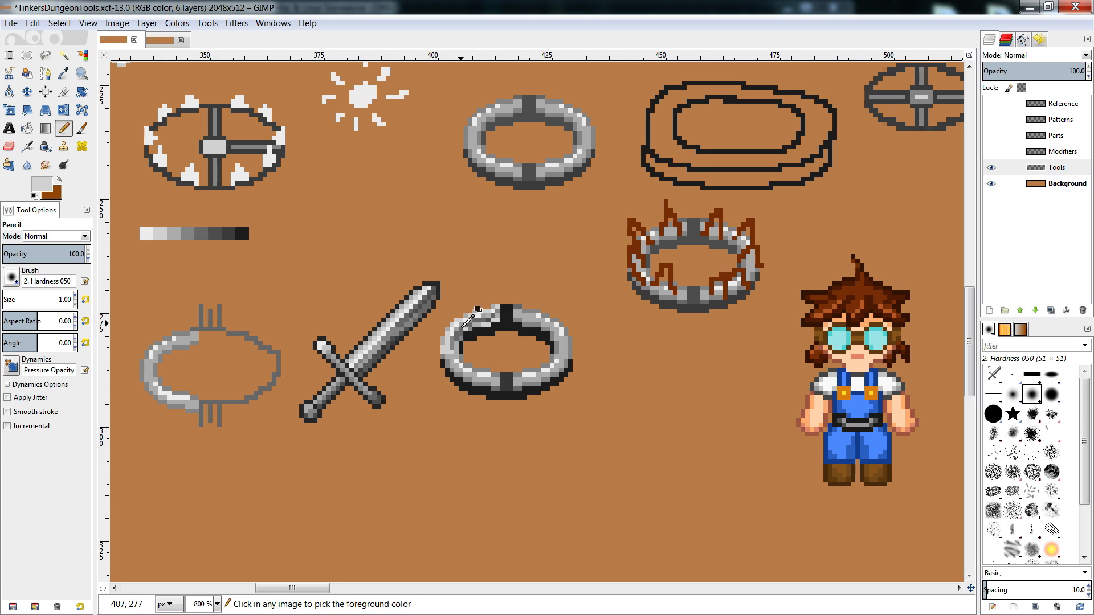
pyautogui.keyDown('ctrl'); pyautogui.click(465, 325); pyautogui.keyUp('ctrl')
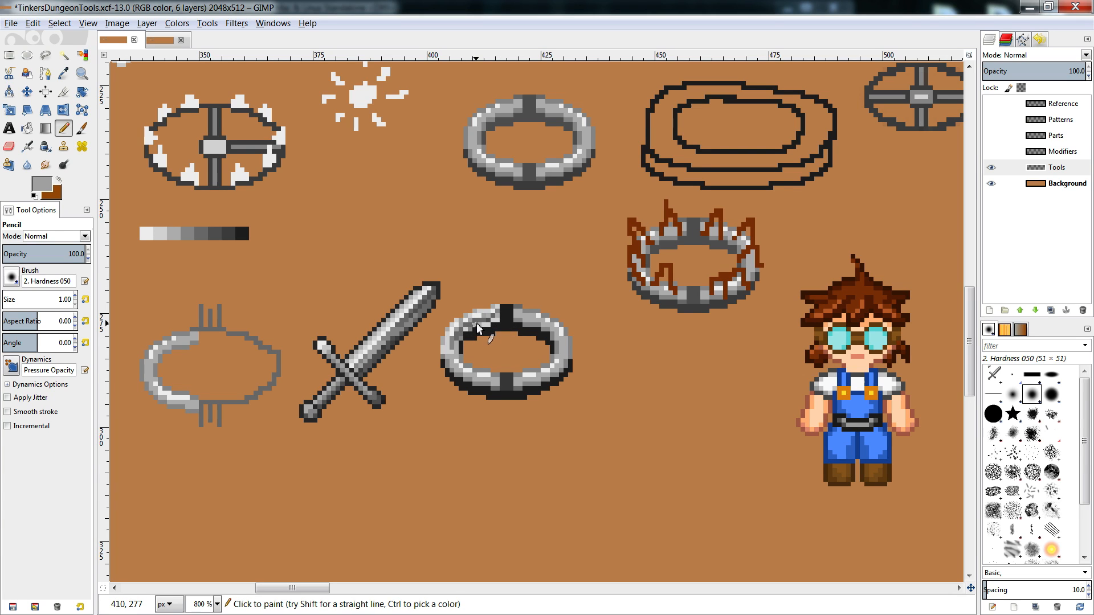
pyautogui.keyDown('ctrl'); pyautogui.click(476, 323); pyautogui.keyUp('ctrl')
pyautogui.click(165, 43)
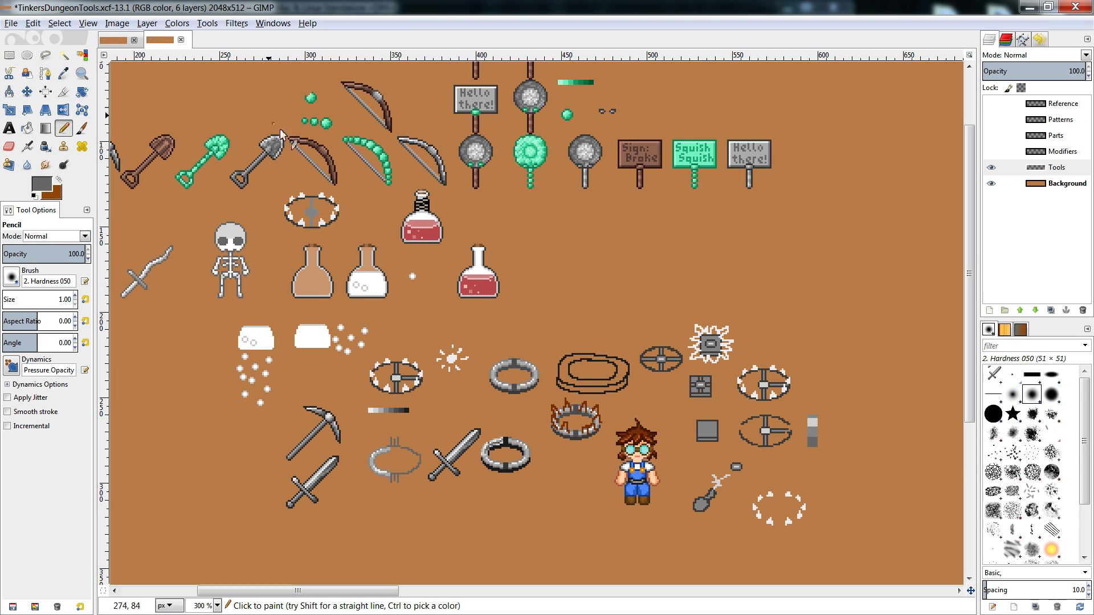
pyautogui.click(113, 40)
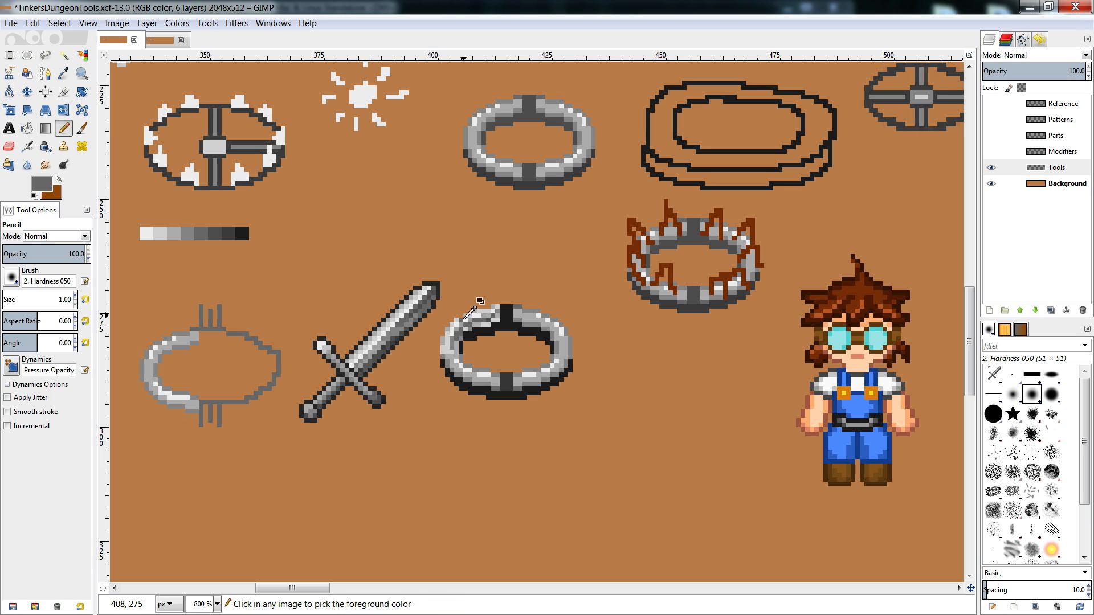
# - Touch up the middle ring's upper-left highlight and outer left side with white, mid grey and light grey pixels
pyautogui.keyDown('ctrl'); pyautogui.click(467, 315); pyautogui.keyUp('ctrl')
pyautogui.keyDown('ctrl'); pyautogui.click(480, 313); pyautogui.keyUp('ctrl')
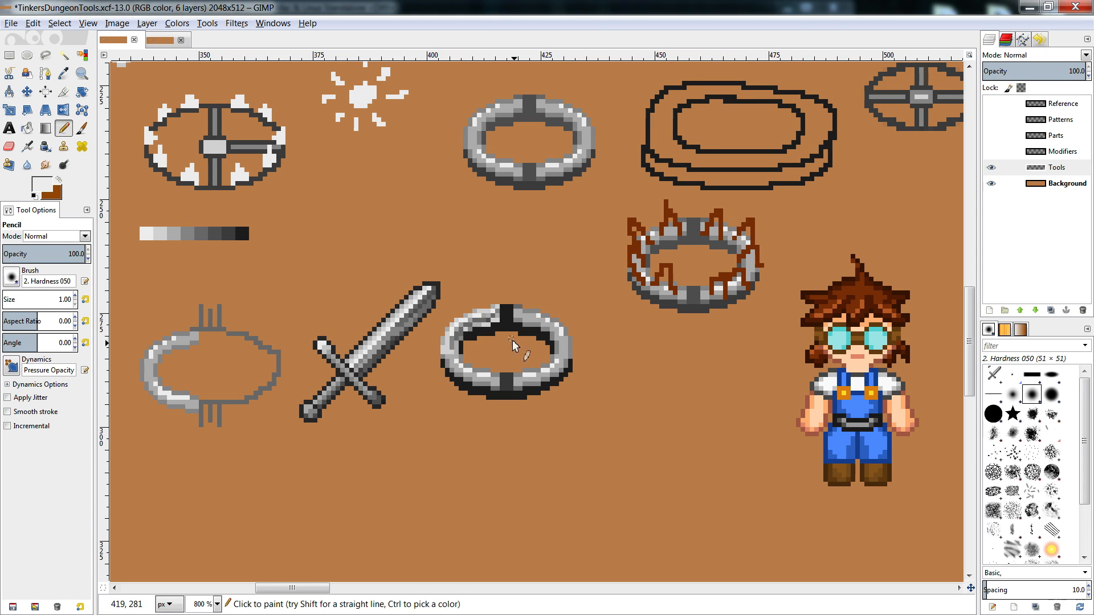
pyautogui.keyDown('ctrl'); pyautogui.click(449, 344); pyautogui.keyUp('ctrl')
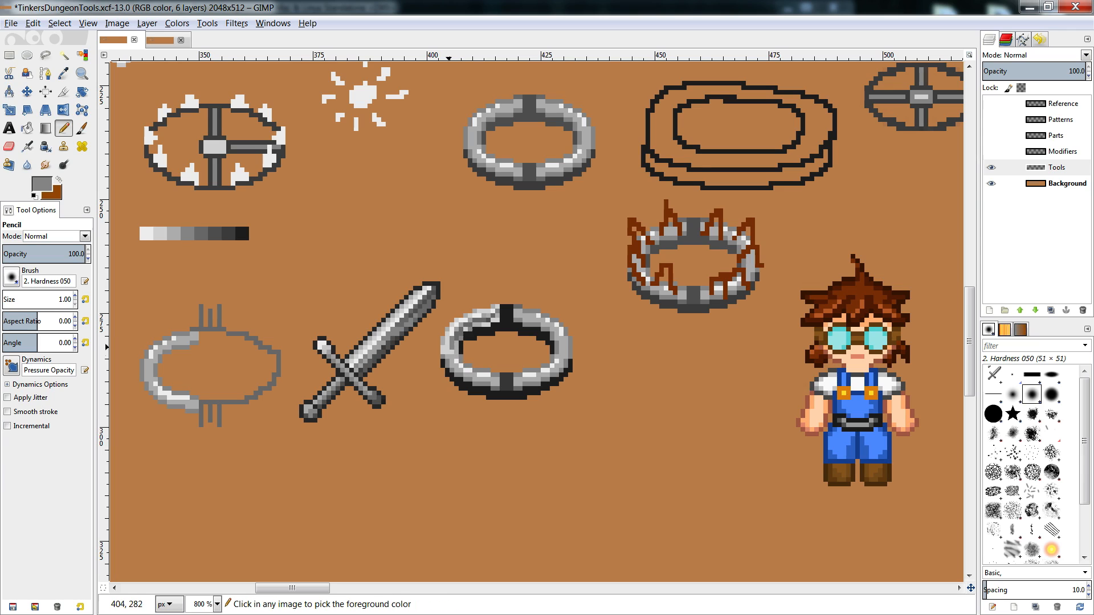
pyautogui.keyDown('ctrl'); pyautogui.click(448, 340); pyautogui.keyUp('ctrl')
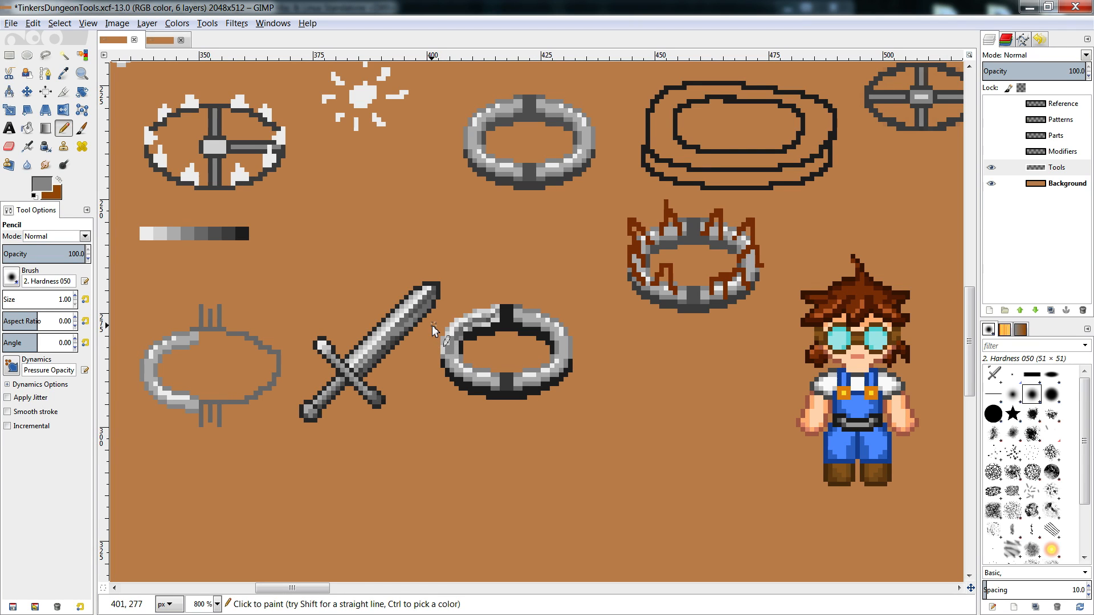
pyautogui.keyDown('ctrl'); pyautogui.click(460, 347); pyautogui.keyUp('ctrl')
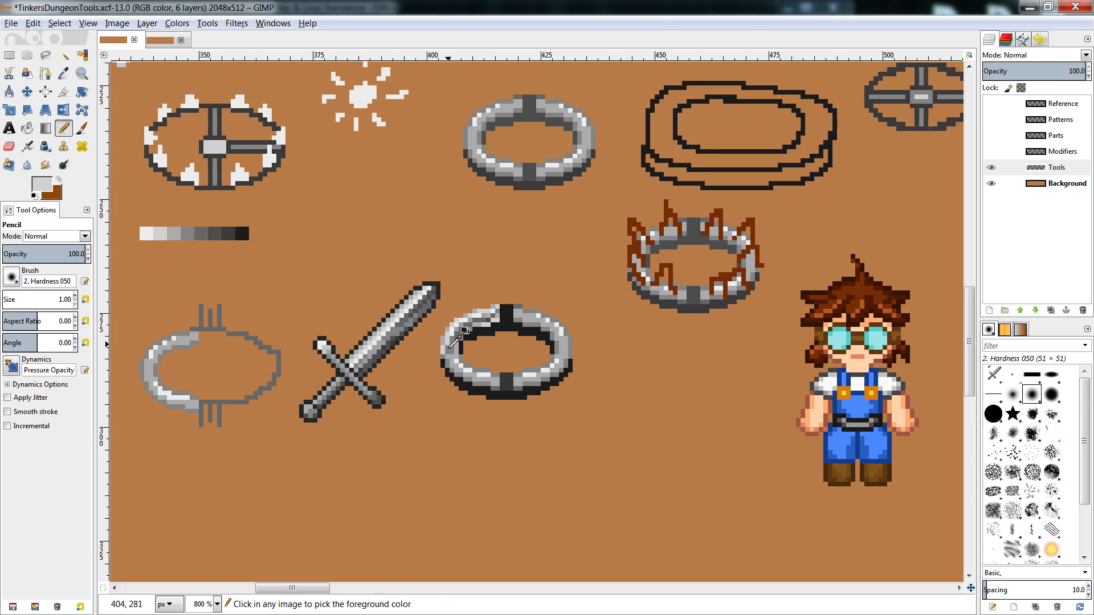
pyautogui.click(449, 357)
pyautogui.keyDown('ctrl'); pyautogui.click(477, 330); pyautogui.keyUp('ctrl')
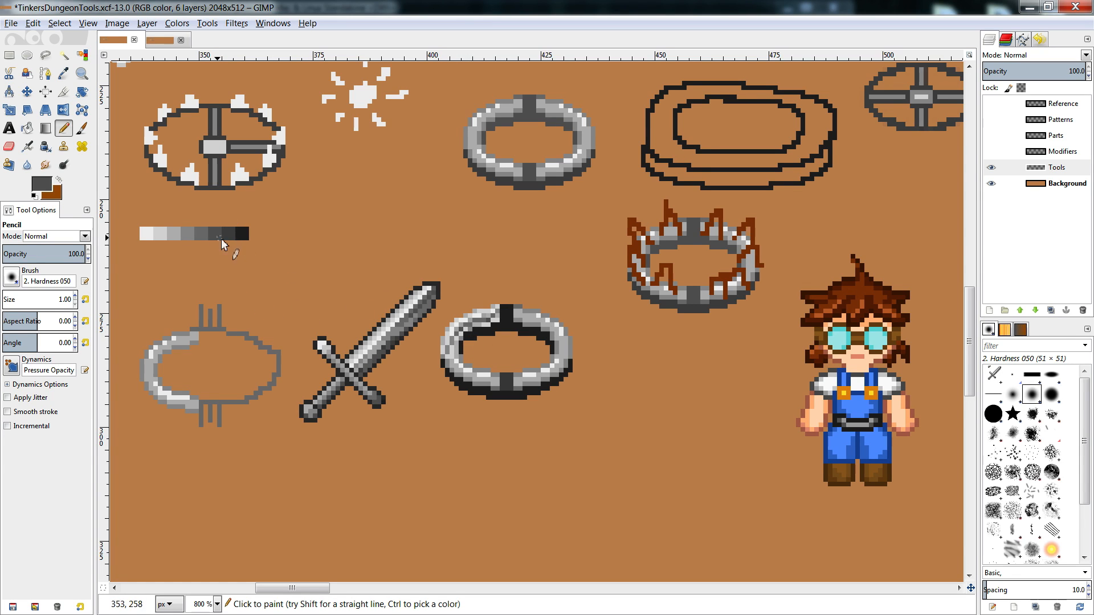
# - Shade the lower band of the ring's upper-left segment beside the top hinge block with mid and dark grey
pyautogui.keyDown('ctrl'); pyautogui.click(191, 234); pyautogui.keyUp('ctrl')
pyautogui.click(483, 321)
pyautogui.keyDown('ctrl'); pyautogui.click(466, 328); pyautogui.keyUp('ctrl')
pyautogui.moveTo(476, 325); pyautogui.dragTo(488, 324)
pyautogui.keyDown('ctrl'); pyautogui.click(469, 331); pyautogui.keyUp('ctrl')
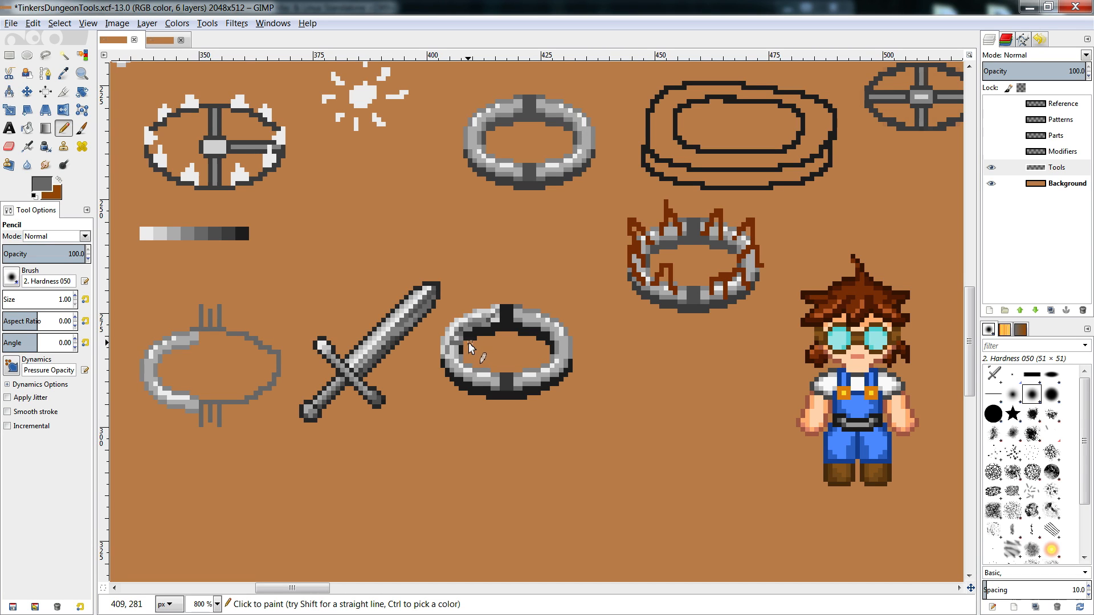
# - Extend the grey shading down the inner left side of the middle ring, blending it with tones sampled from the ring
pyautogui.keyDown('ctrl'); pyautogui.click(458, 337); pyautogui.keyUp('ctrl')
pyautogui.moveTo(458, 338); pyautogui.dragTo(454, 345)
pyautogui.click(454, 350)
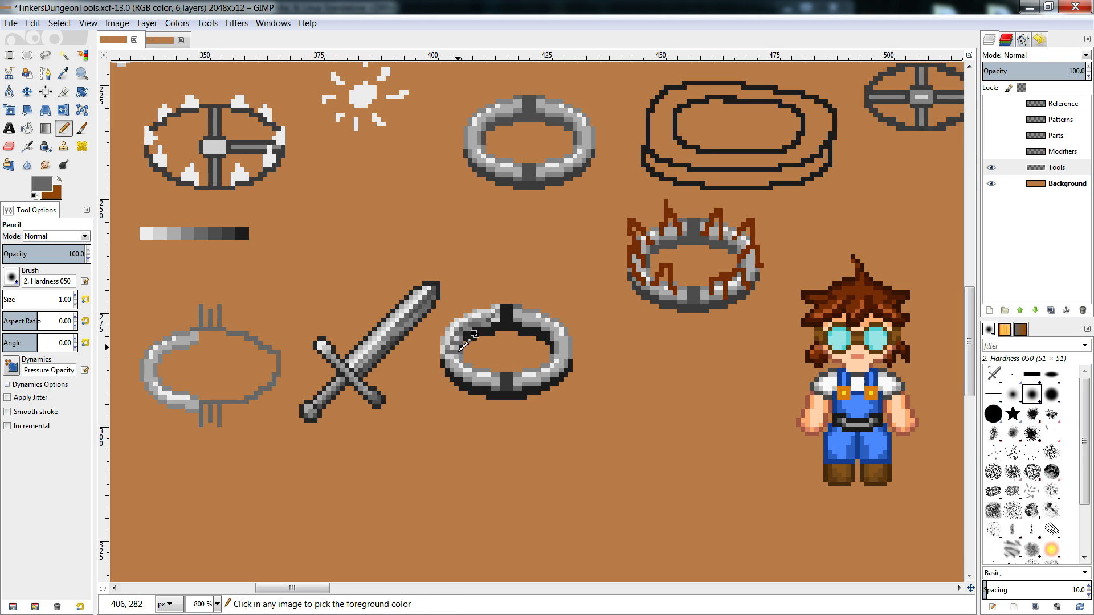
pyautogui.keyDown('ctrl'); pyautogui.click(454, 347); pyautogui.keyUp('ctrl')
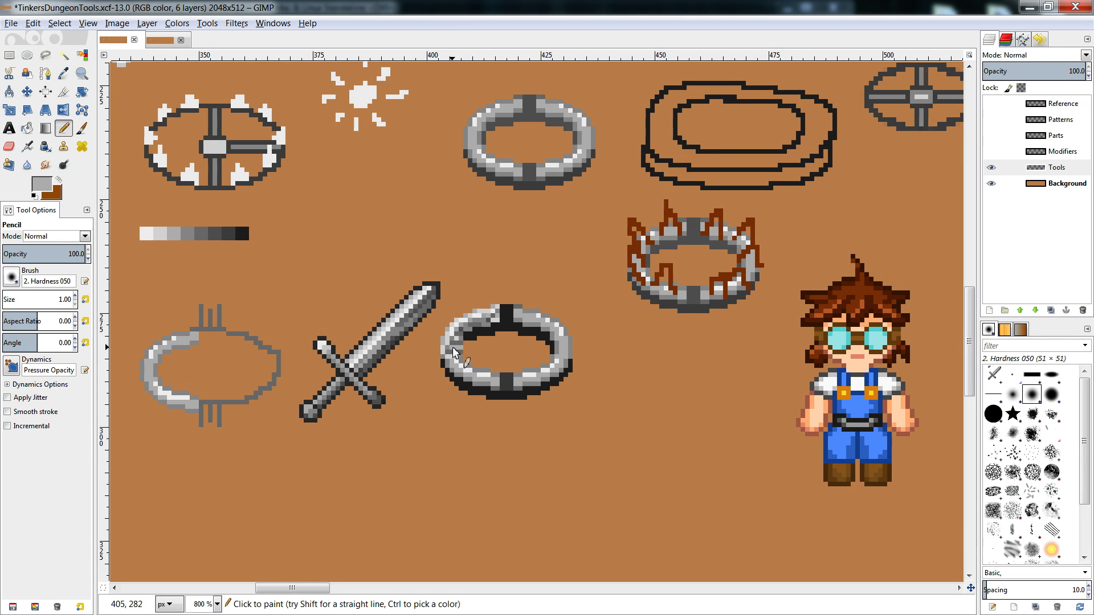
pyautogui.keyDown('ctrl'); pyautogui.click(459, 345); pyautogui.keyUp('ctrl')
pyautogui.keyDown('ctrl'); pyautogui.click(456, 345); pyautogui.keyUp('ctrl')
pyautogui.keyDown('ctrl'); pyautogui.click(464, 328); pyautogui.keyUp('ctrl')
pyautogui.keyDown('ctrl'); pyautogui.click(464, 328); pyautogui.keyUp('ctrl')
pyautogui.keyDown('ctrl'); pyautogui.click(446, 347); pyautogui.keyUp('ctrl')
pyautogui.click(459, 337)
# - Refine the grey pixels beside the ring's top hinge block using palette and ring tones, checking the sprite in the zoomed-out view
pyautogui.keyDown('ctrl'); pyautogui.click(177, 235); pyautogui.keyUp('ctrl')
pyautogui.keyDown('ctrl'); pyautogui.click(494, 309); pyautogui.keyUp('ctrl')
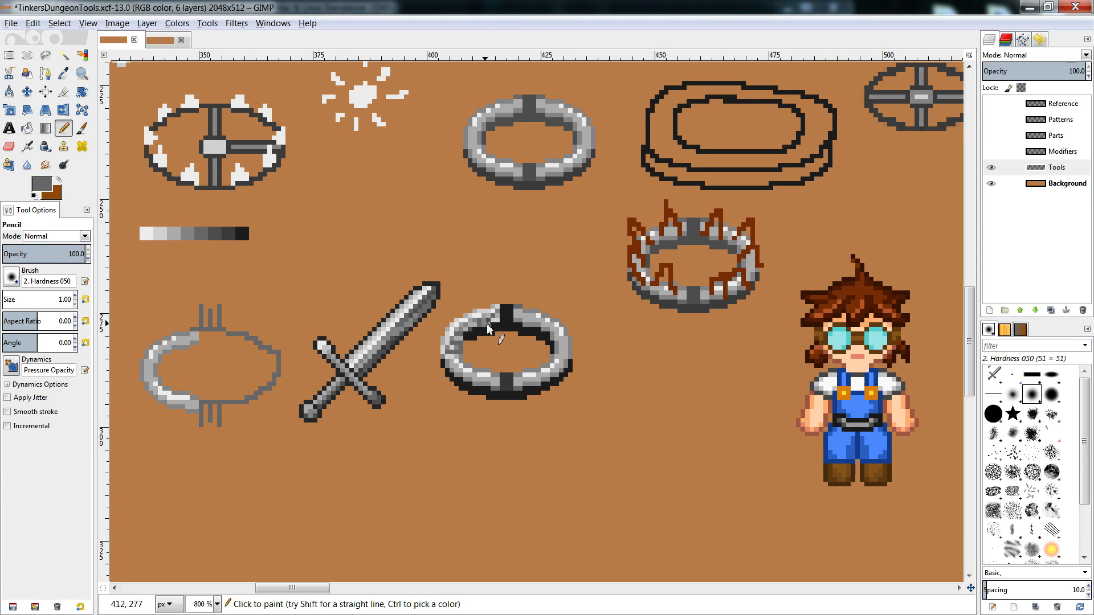
pyautogui.keyDown('ctrl'); pyautogui.click(487, 319); pyautogui.keyUp('ctrl')
pyautogui.keyDown('ctrl'); pyautogui.click(474, 325); pyautogui.keyUp('ctrl')
pyautogui.click(154, 40)
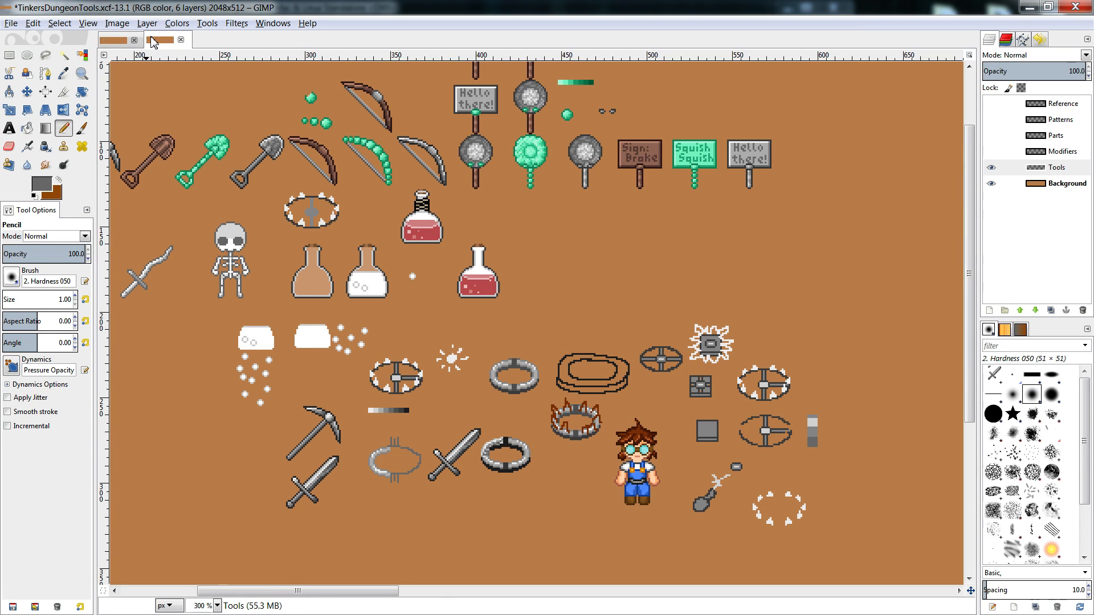
pyautogui.click(116, 40)
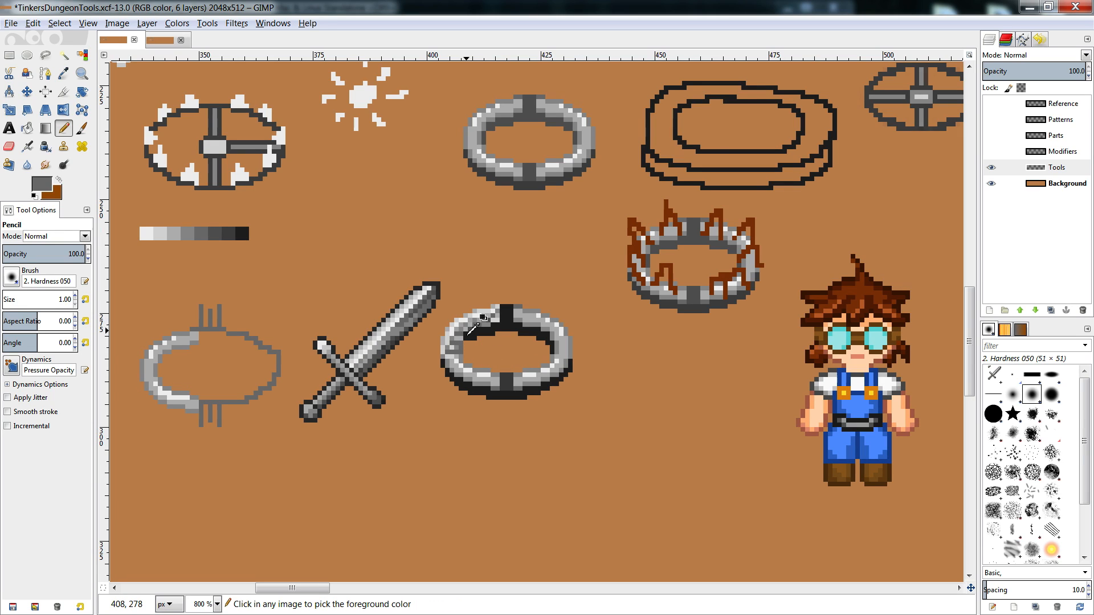
# - Clean up the ring's upper-left inner edge with near-black and mid grey, comparing the sprite in the zoomed-out view
pyautogui.keyDown('ctrl'); pyautogui.click(472, 320); pyautogui.keyUp('ctrl')
pyautogui.keyDown('ctrl'); pyautogui.click(463, 343); pyautogui.keyUp('ctrl')
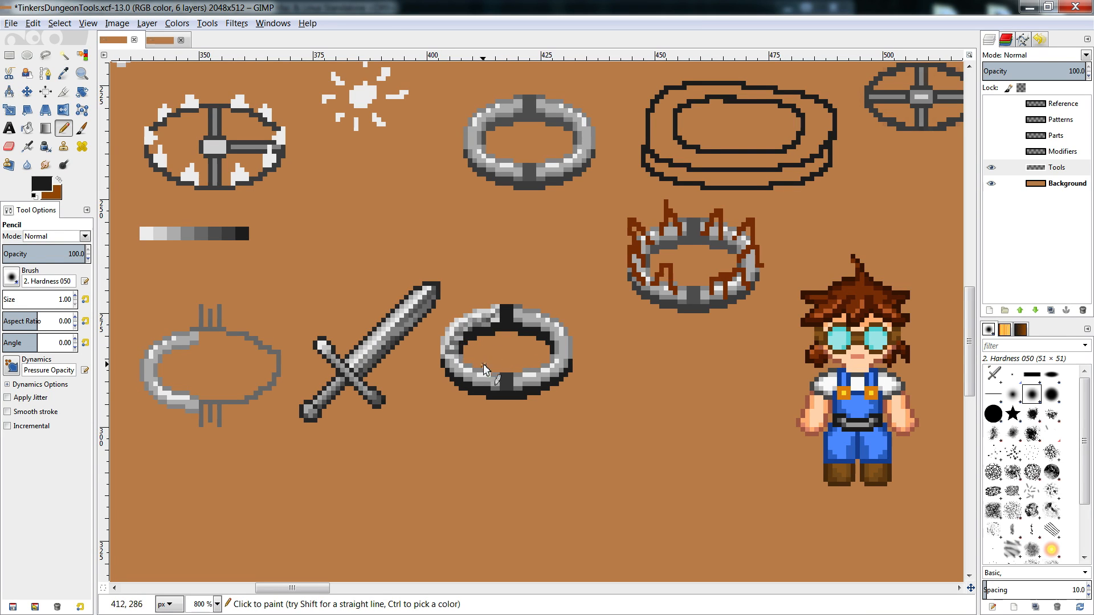
pyautogui.keyDown('ctrl'); pyautogui.click(462, 339); pyautogui.keyUp('ctrl')
pyautogui.keyDown('ctrl'); pyautogui.click(463, 331); pyautogui.keyUp('ctrl')
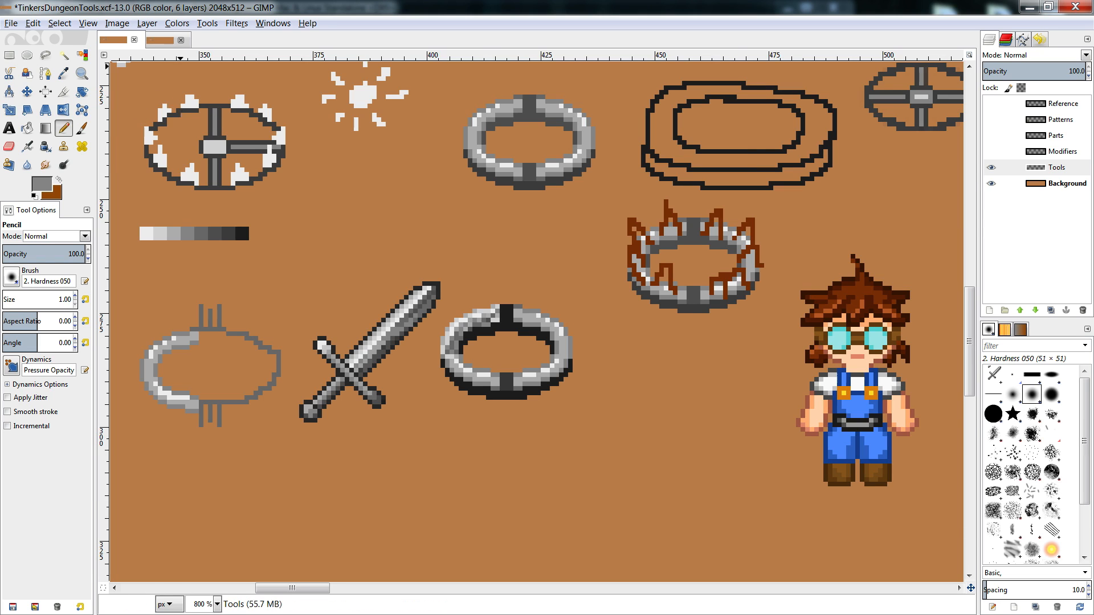
pyautogui.click(165, 41)
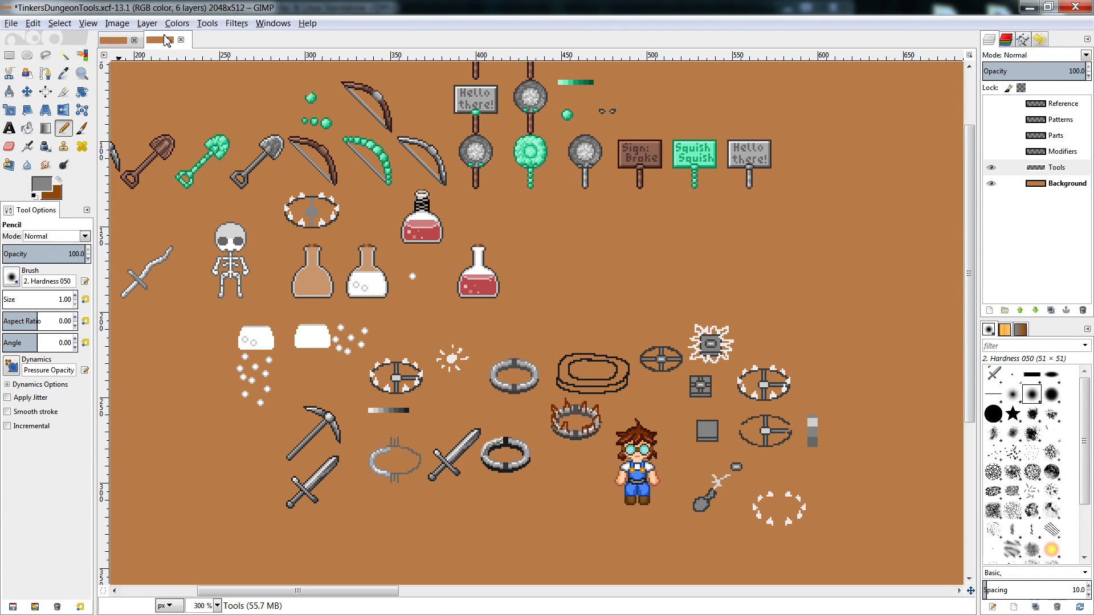
pyautogui.click(114, 41)
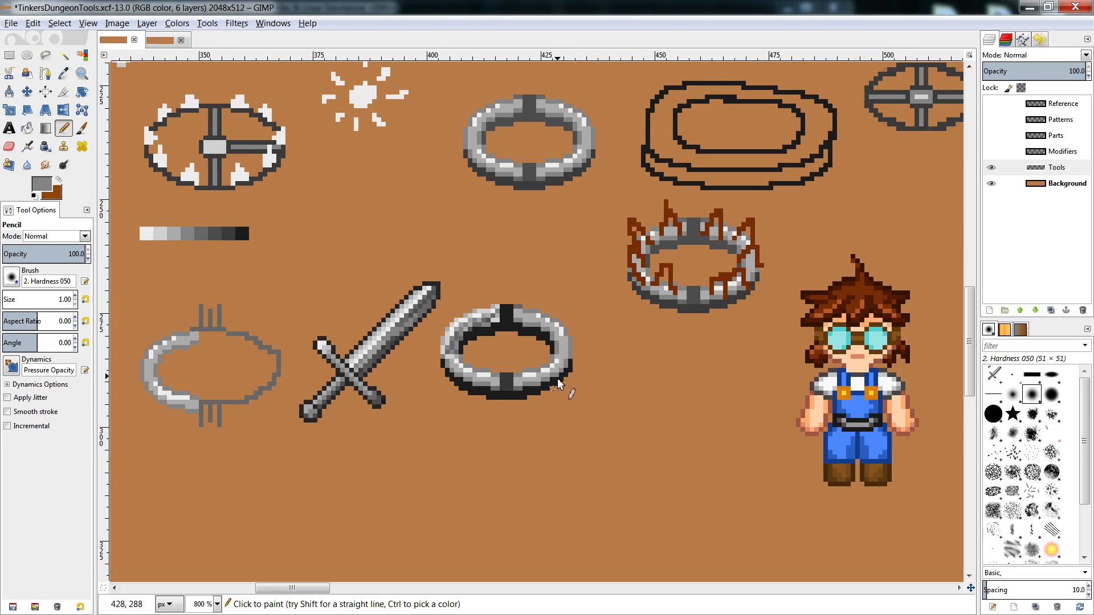
# - Cut the shaded ring without the sword tip and paste it into the empty area below the two swords
pyautogui.press('r')
pyautogui.moveTo(581, 259)
pyautogui.mouseDown()
pyautogui.moveTo(454, 420)
pyautogui.moveTo(436, 418)
pyautogui.mouseUp()
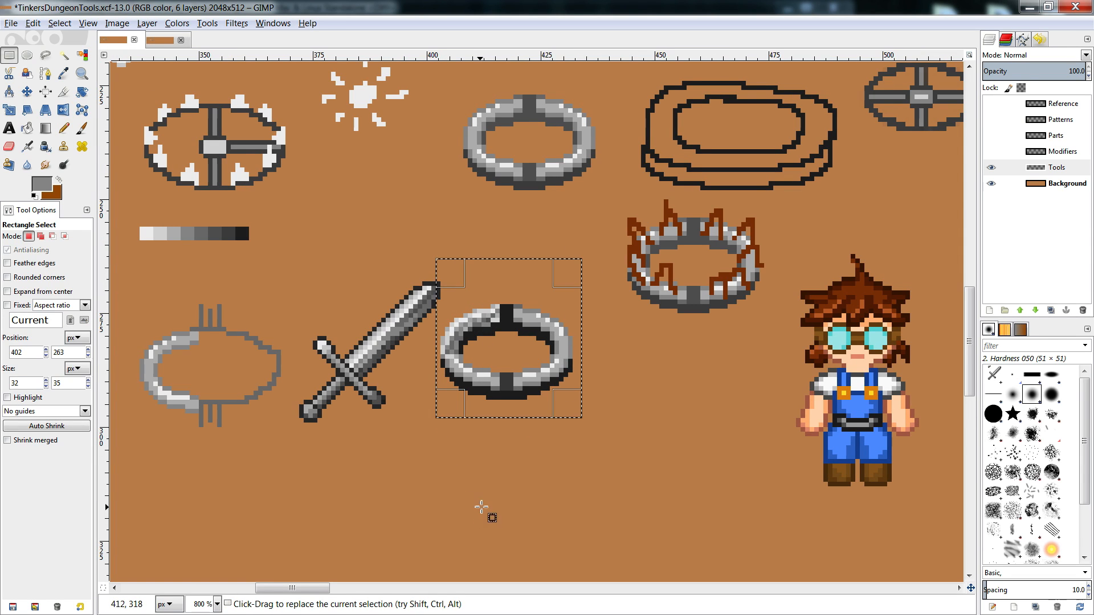
pyautogui.moveTo(446, 274); pyautogui.dragTo(422, 306)
pyautogui.hotkey('ctrl', 'x')
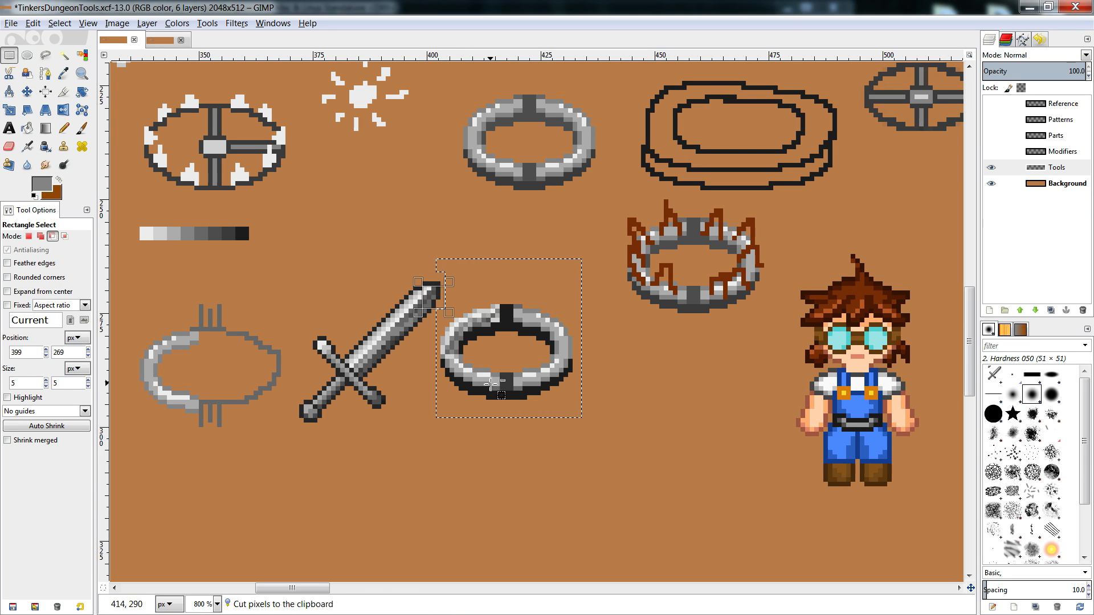
pyautogui.hotkey('ctrl', 'v')
pyautogui.moveTo(538, 324); pyautogui.dragTo(282, 462)
pyautogui.click(282, 461)
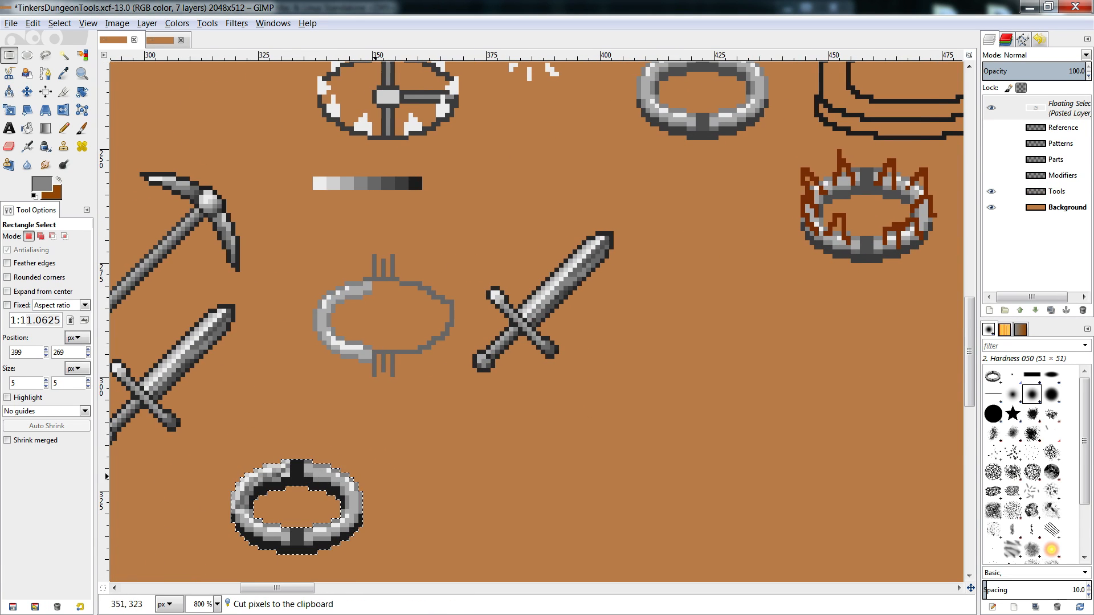
# - Copy the original grey ring near the black oval sketch and place the duplicate below and beside the upright-tipped sword
pyautogui.moveTo(279, 588)
pyautogui.mouseDown()
pyautogui.moveTo(317, 587)
pyautogui.moveTo(301, 588)
pyautogui.mouseUp()
pyautogui.scroll(3, 483, 439)
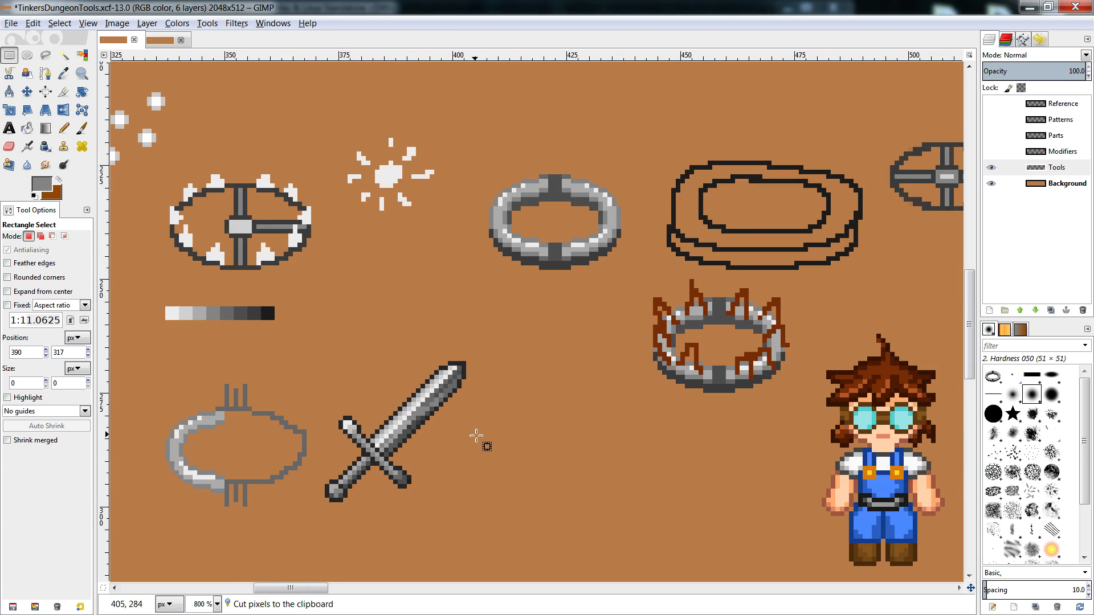
pyautogui.moveTo(626, 156); pyautogui.dragTo(447, 306)
pyautogui.hotkey('ctrl', 'c')
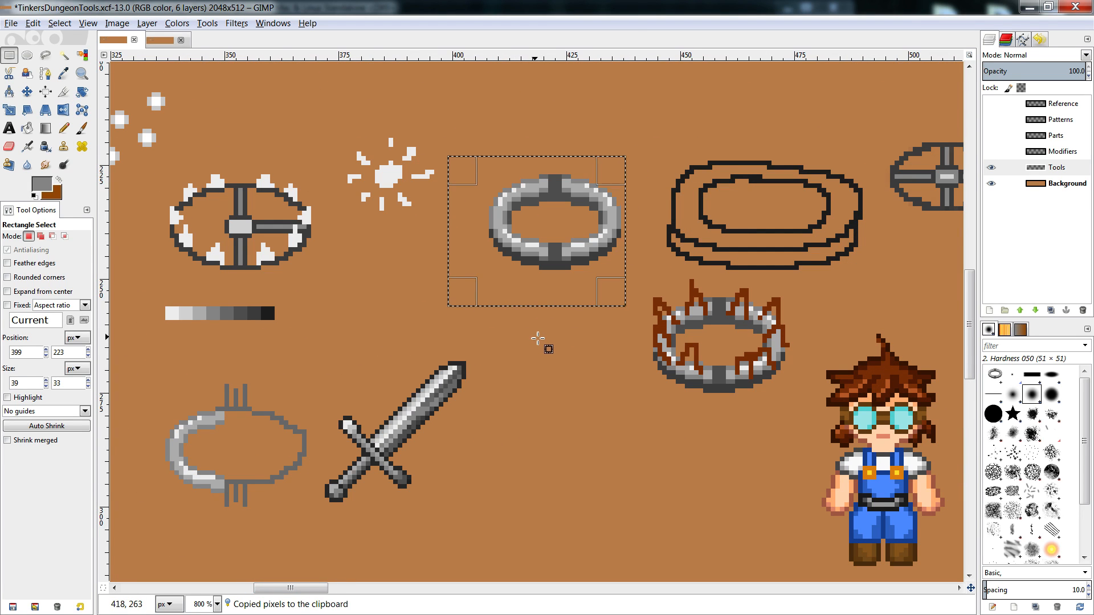
pyautogui.scroll(-3, 537, 340)
pyautogui.hotkey('ctrl', 'v')
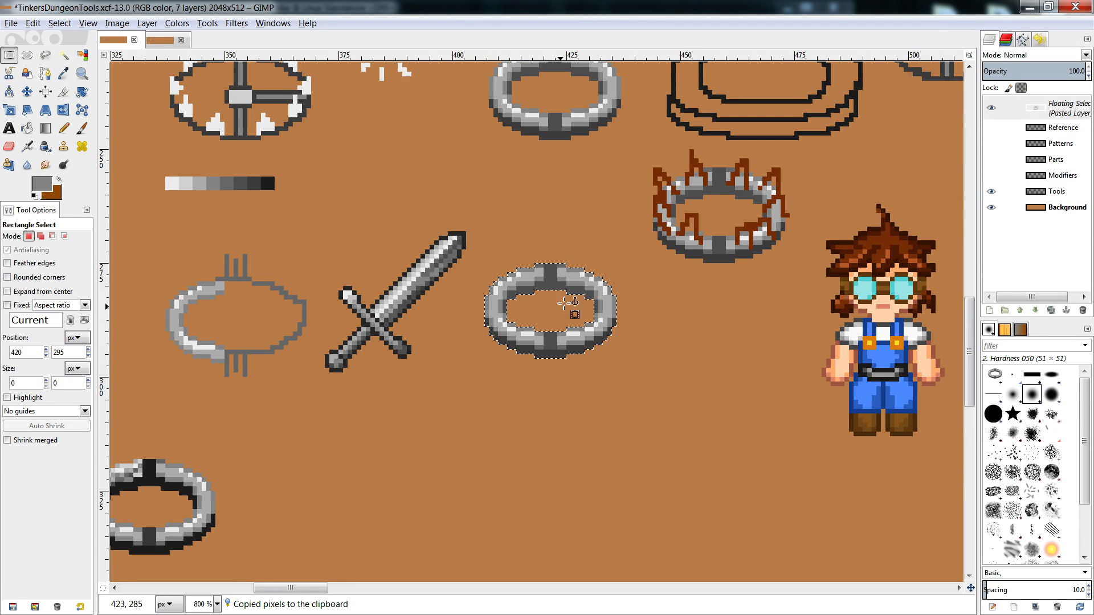
pyautogui.moveTo(533, 351); pyautogui.dragTo(537, 451)
pyautogui.click(598, 327)
pyautogui.scroll(-1, 592, 326)
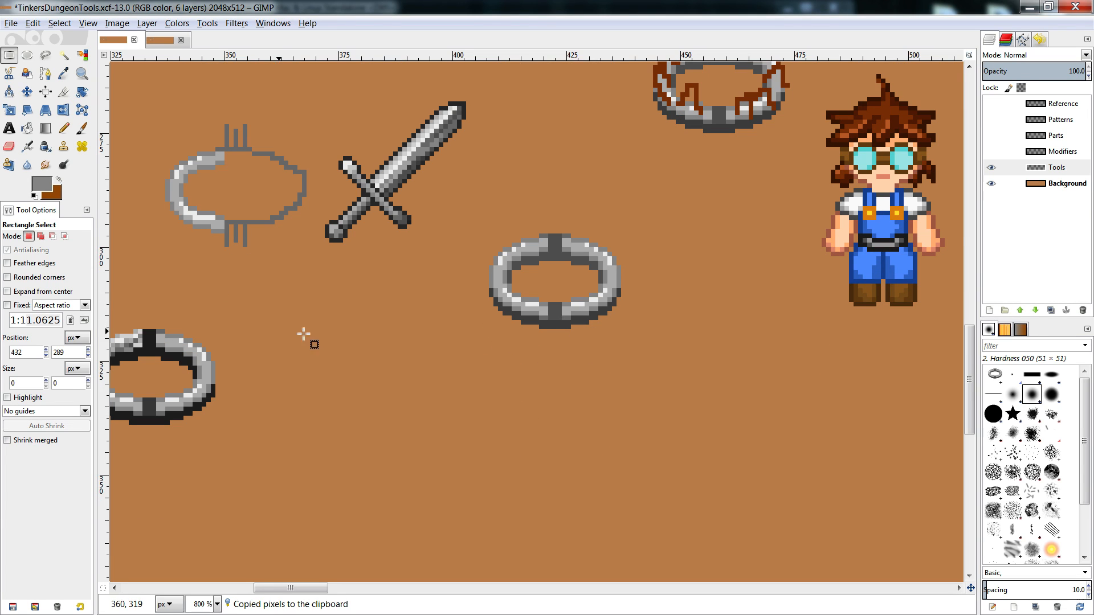
# - Fill the new ring's top hinge block, upper inner edge and lower outer edge with near-black sampled from the moved ring
pyautogui.press('n')
pyautogui.keyDown('ctrl'); pyautogui.click(186, 358); pyautogui.keyUp('ctrl')
pyautogui.hotkey('shift', 'b')
pyautogui.click(551, 258)
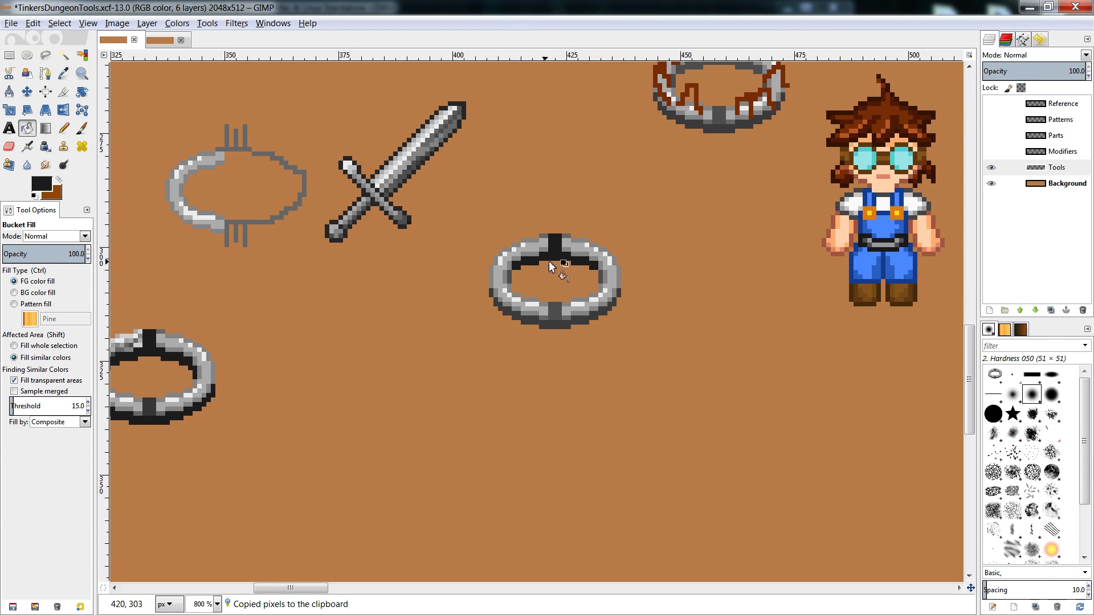
pyautogui.click(510, 276)
pyautogui.press('n')
pyautogui.click(517, 274)
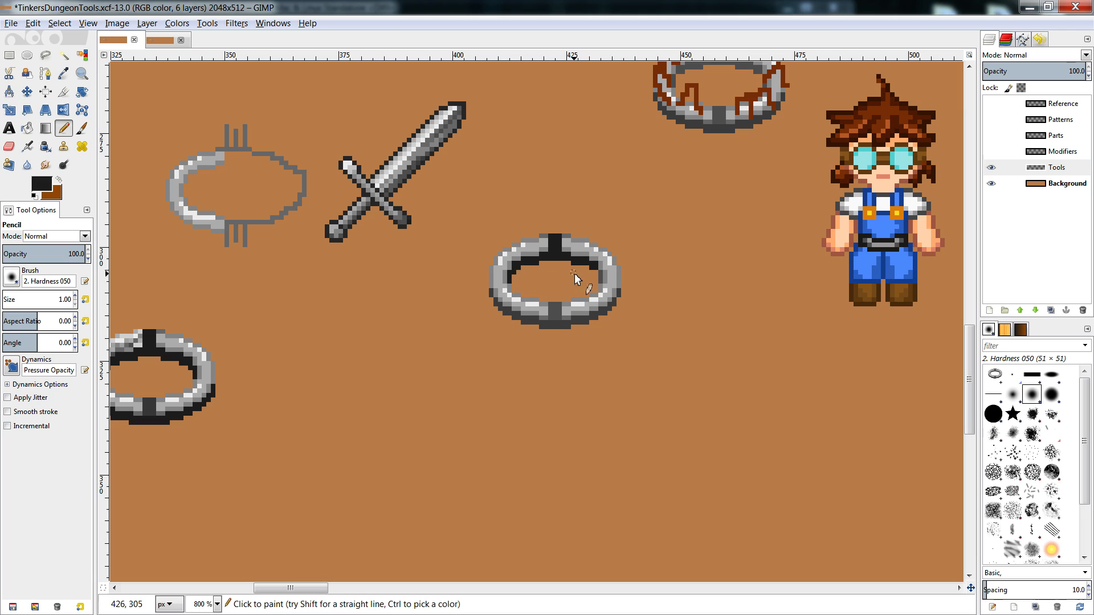
pyautogui.click(541, 263)
pyautogui.hotkey('shift', 'b')
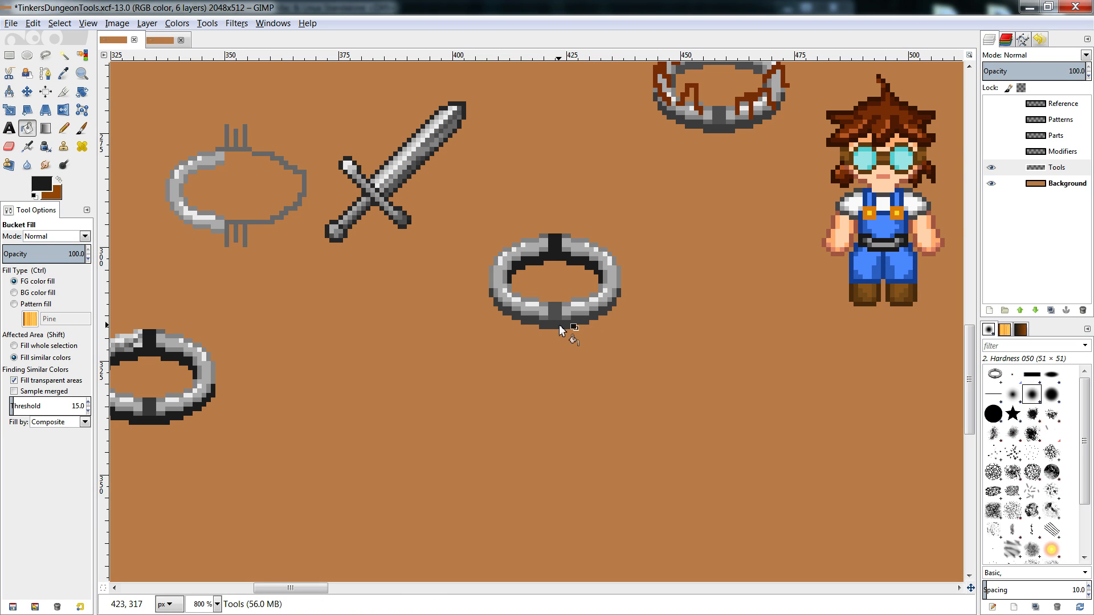
pyautogui.click(559, 324)
pyautogui.press('n')
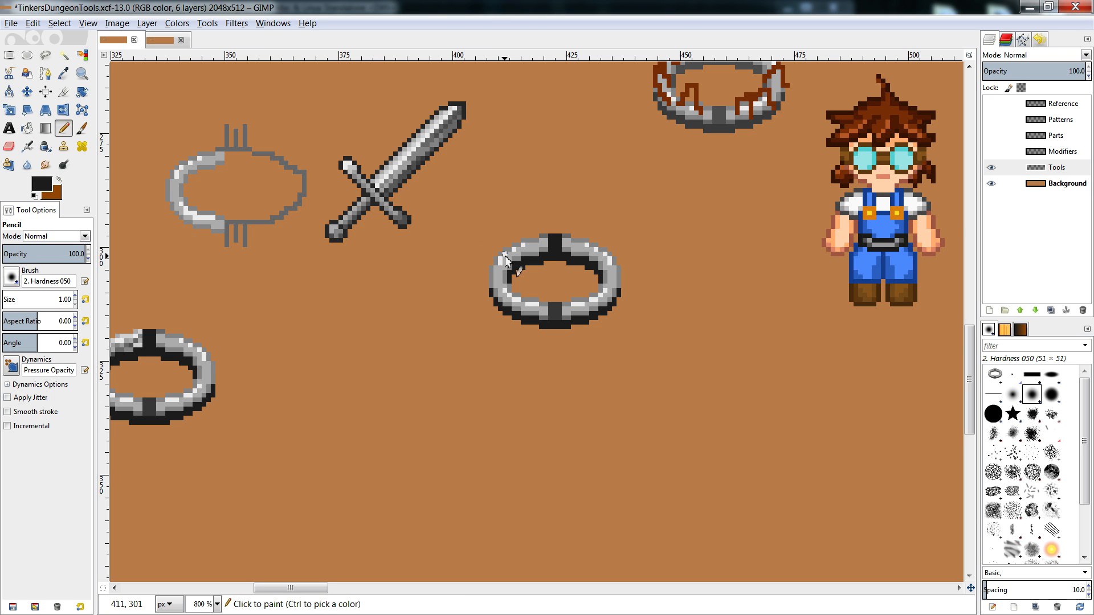
# - Cut the near-black-edged ring and paste it directly below the grey shaded ring, beside the upright-tipped sword
pyautogui.press('r')
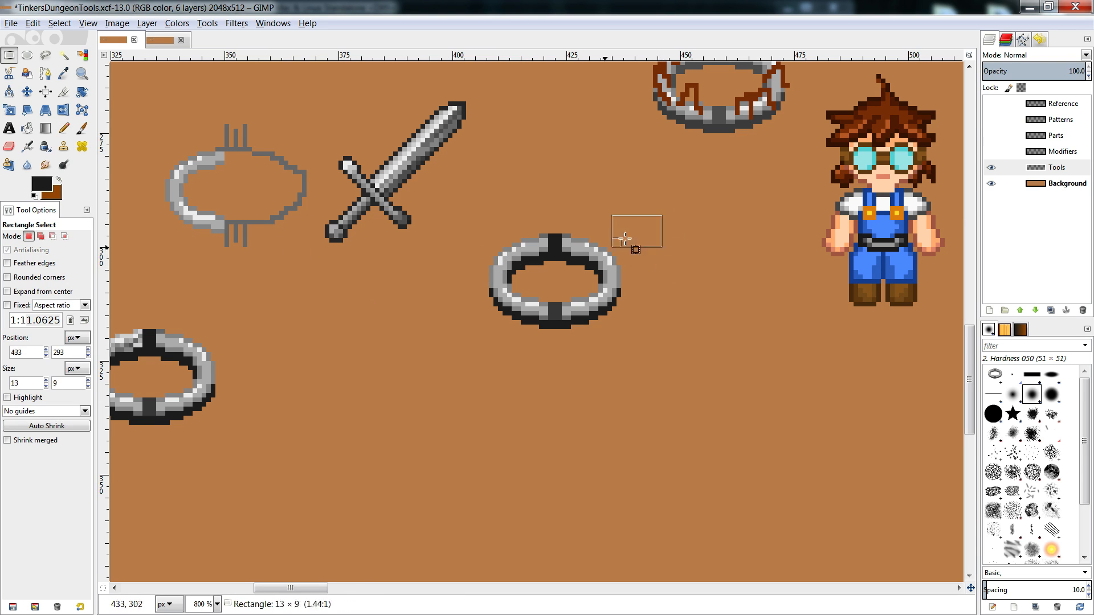
pyautogui.moveTo(661, 215); pyautogui.dragTo(470, 356)
pyautogui.hotkey('ctrl', 'x')
pyautogui.scroll(3, 559, 391)
pyautogui.scroll(3, 557, 372)
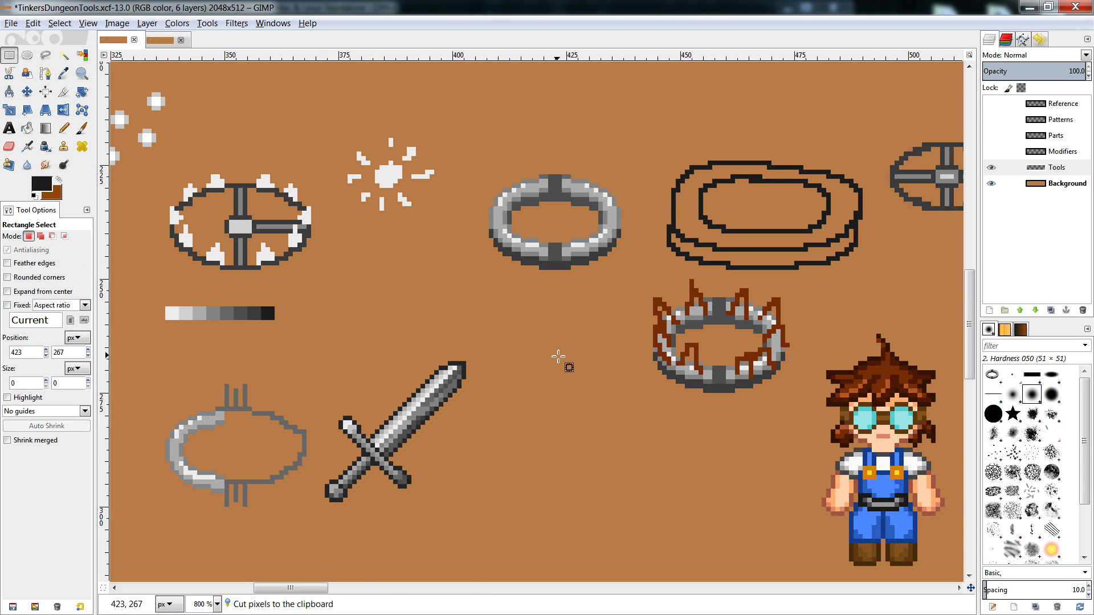
pyautogui.hotkey('ctrl', 'v')
pyautogui.moveTo(561, 358); pyautogui.dragTo(560, 398)
pyautogui.scroll(-1, 533, 402)
pyautogui.click(601, 443)
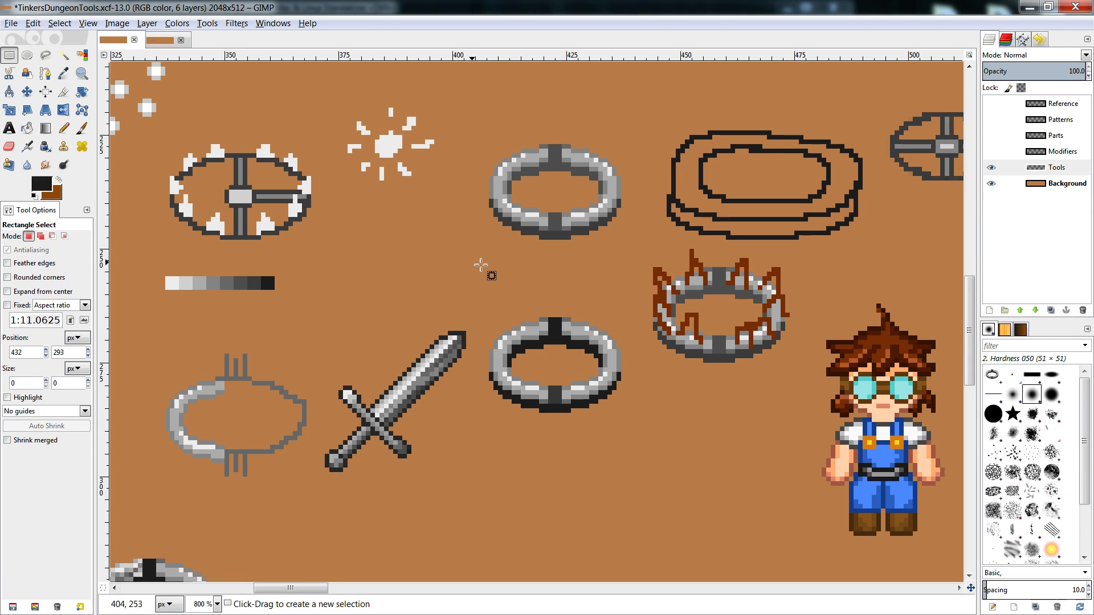
# - Fill the moved ring's upper band with mid grey sampled from the eight-shade palette strip
pyautogui.press('n')
pyautogui.keyDown('ctrl'); pyautogui.click(199, 286); pyautogui.keyUp('ctrl')
pyautogui.hotkey('shift', 'b')
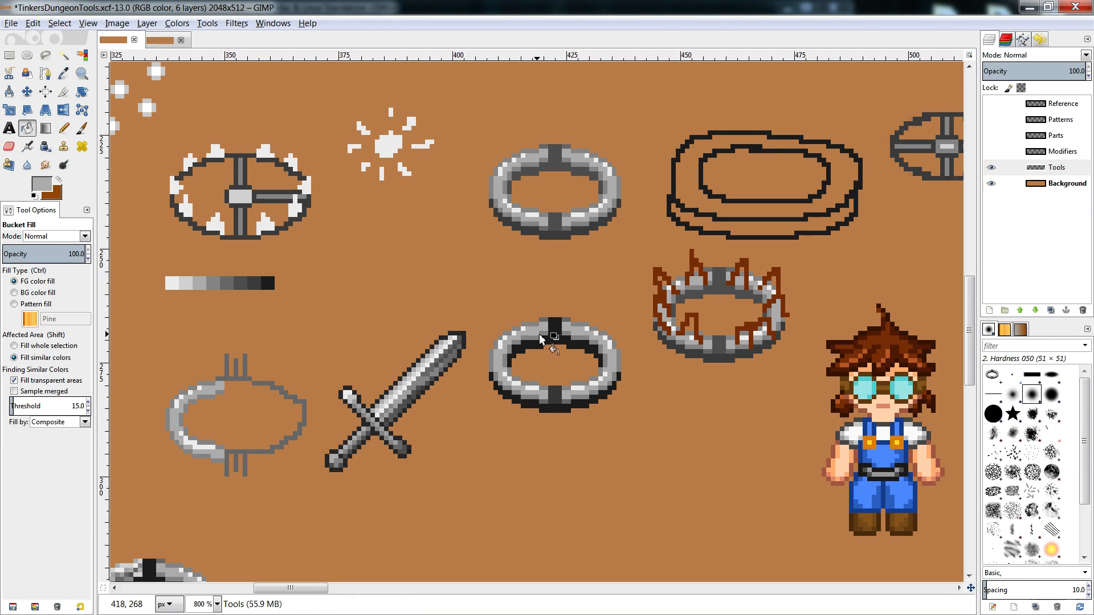
pyautogui.press('n')
pyautogui.keyDown('ctrl'); pyautogui.click(217, 284); pyautogui.keyUp('ctrl')
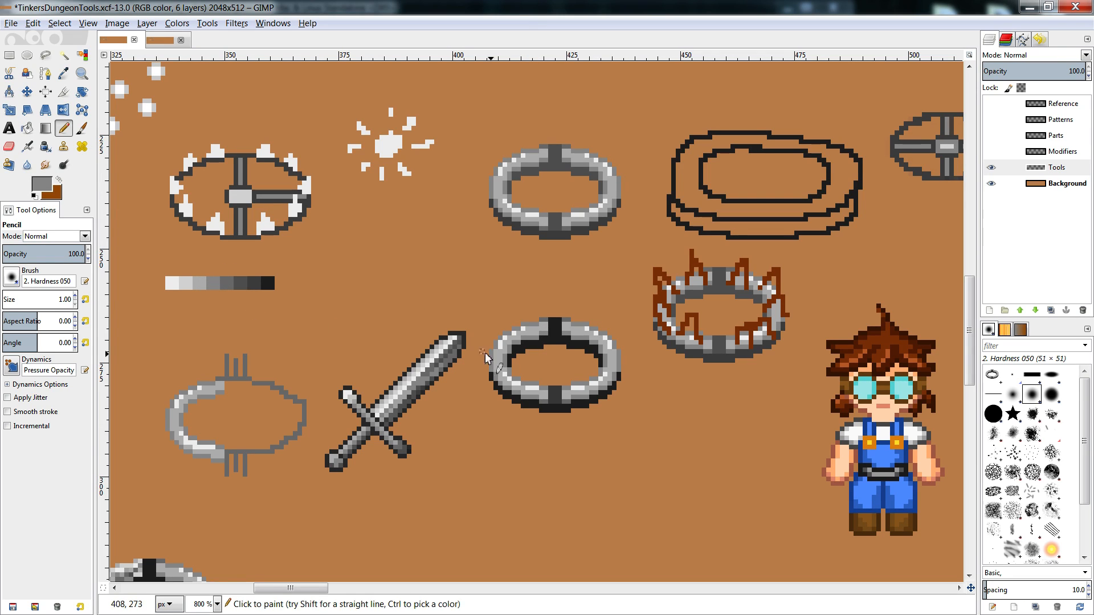
pyautogui.hotkey('shift', 'b')
pyautogui.click(530, 334)
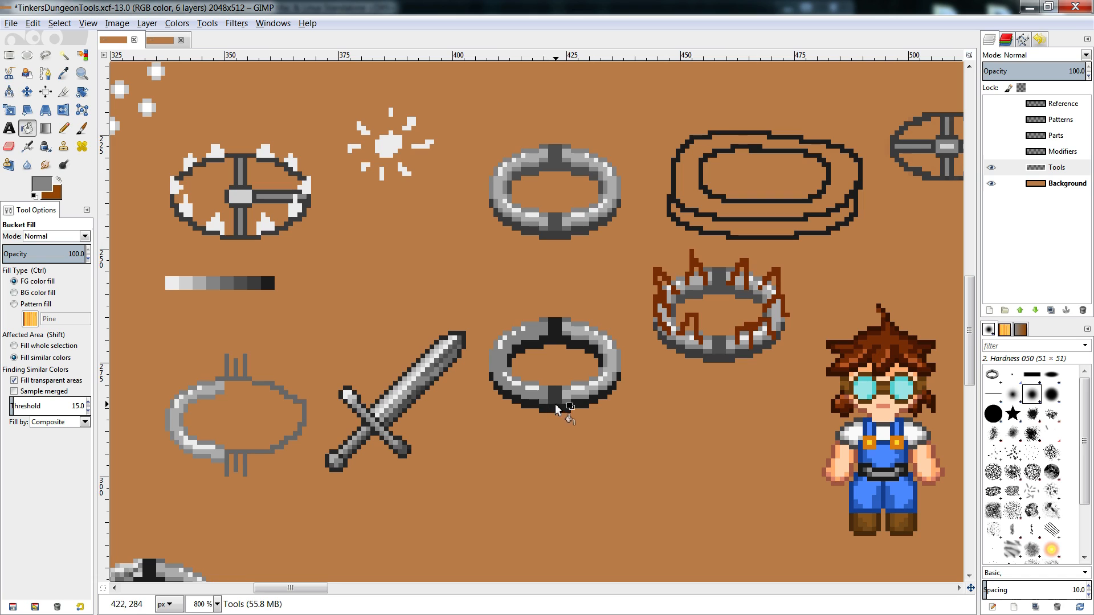
pyautogui.press('n')
pyautogui.keyDown('ctrl'); pyautogui.click(230, 287); pyautogui.keyUp('ctrl')
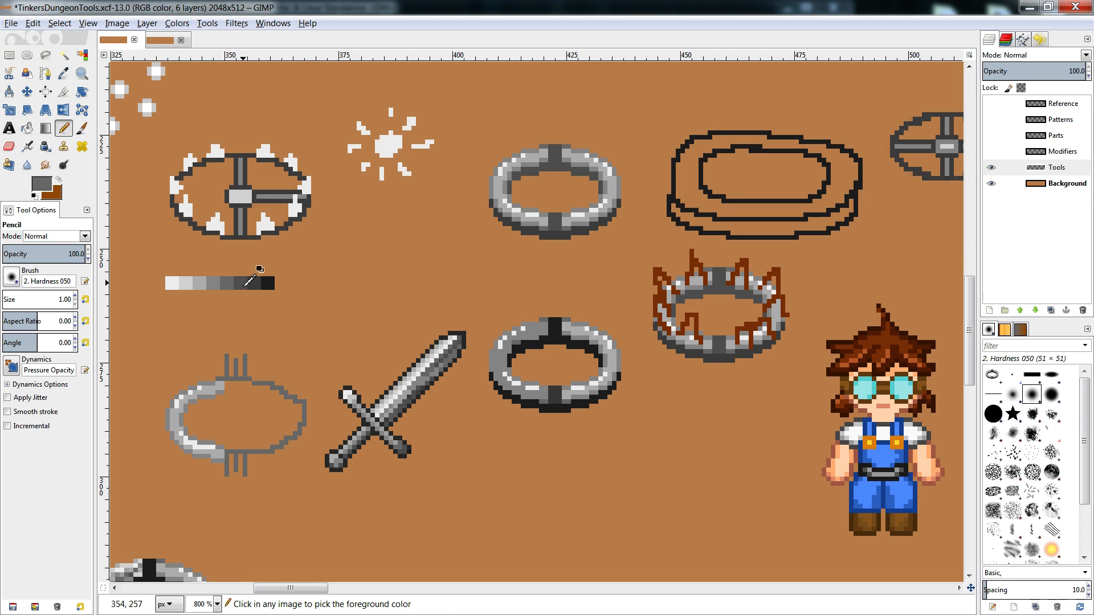
pyautogui.keyDown('ctrl'); pyautogui.click(249, 285); pyautogui.keyUp('ctrl')
# - Duplicate the grey palette strip above the sword and delete alternate shades to leave five separate swatches
pyautogui.press('r')
pyautogui.moveTo(165, 258); pyautogui.dragTo(306, 303)
pyautogui.hotkey('ctrl', 'c')
pyautogui.hotkey('ctrl', 'v')
pyautogui.moveTo(165, 267)
pyautogui.mouseDown()
pyautogui.moveTo(348, 249)
pyautogui.moveTo(361, 282)
pyautogui.moveTo(376, 250)
pyautogui.moveTo(361, 282)
pyautogui.moveTo(398, 261)
pyautogui.moveTo(402, 295)
pyautogui.mouseUp()
pyautogui.click(340, 250)
pyautogui.click(376, 275)
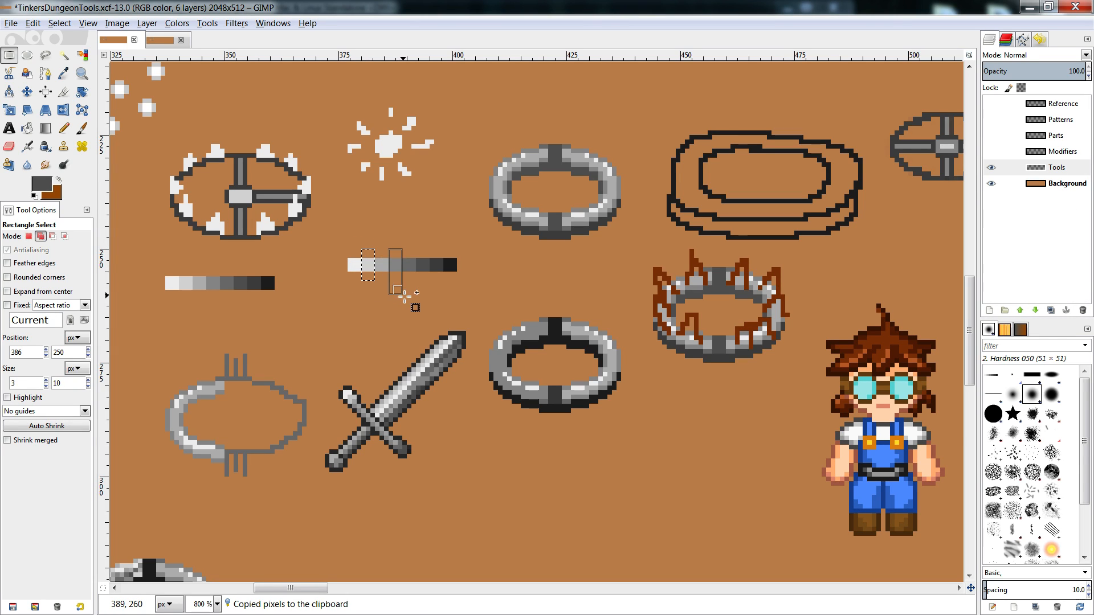
pyautogui.moveTo(416, 257)
pyautogui.mouseDown()
pyautogui.moveTo(434, 285)
pyautogui.moveTo(433, 268)
pyautogui.mouseUp()
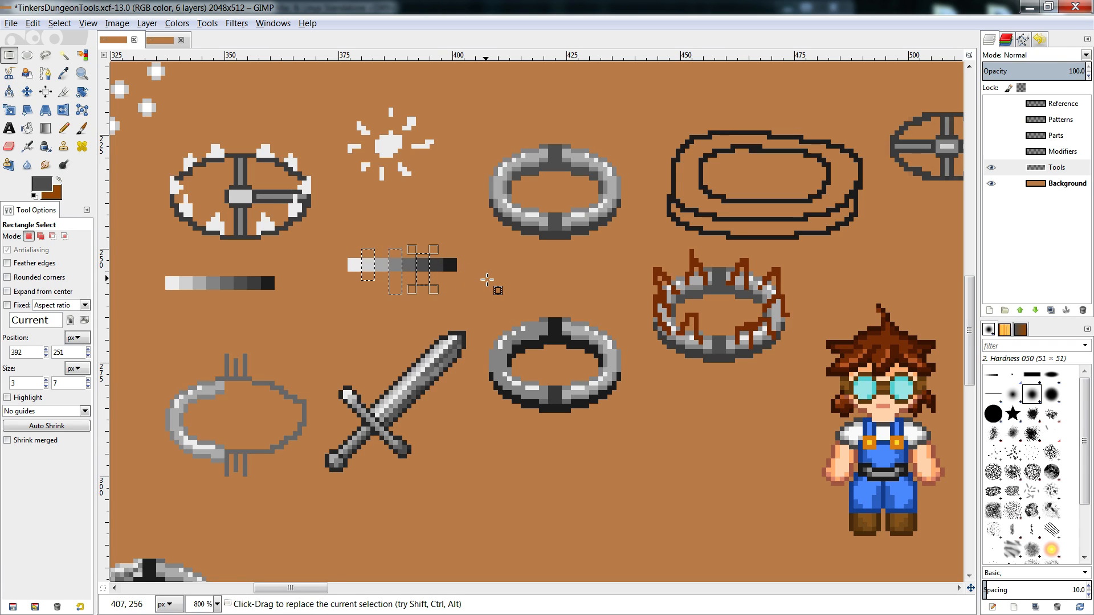
pyautogui.press('Delete')
pyautogui.click(488, 280)
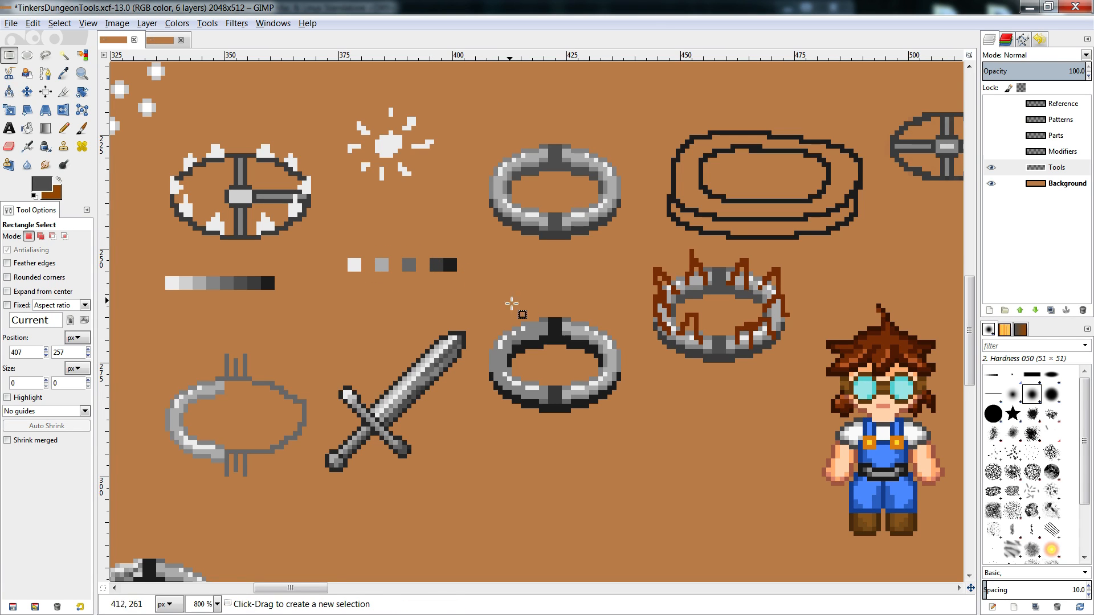
# - Fill the moved ring's upper band with the light grey from the reduced palette
pyautogui.press('o')
pyautogui.click(381, 265)
pyautogui.hotkey('shift', 'b')
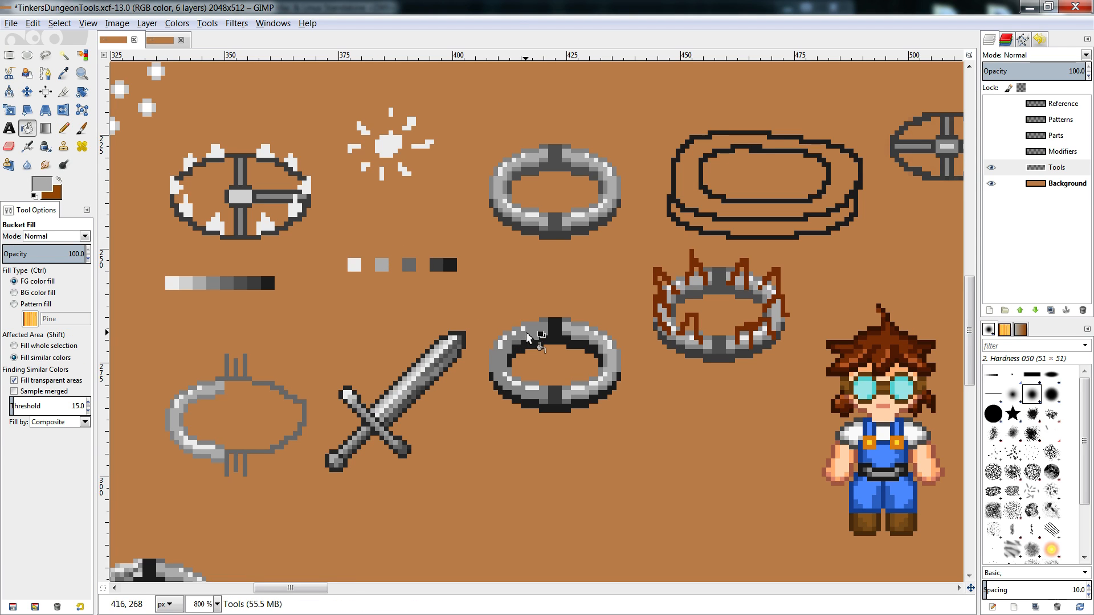
pyautogui.click(530, 342)
# - Touch up the ring's left-side pixels with light and dark grey, comparing the sprite in the zoomed-out view
pyautogui.press('n')
pyautogui.keyDown('ctrl'); pyautogui.click(407, 267); pyautogui.keyUp('ctrl')
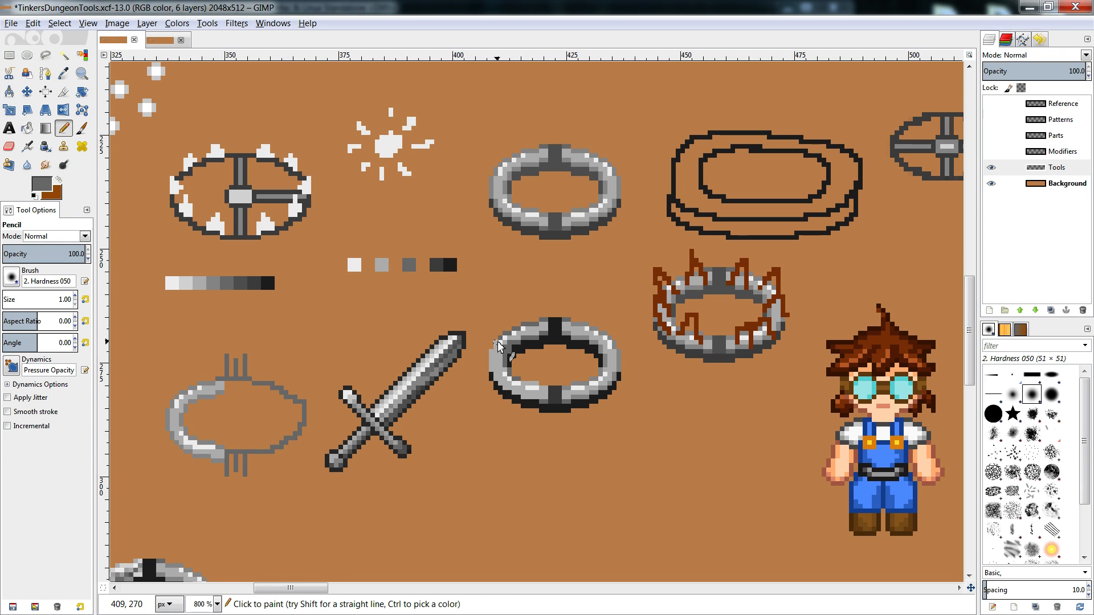
pyautogui.keyDown('ctrl'); pyautogui.click(533, 391); pyautogui.keyUp('ctrl')
pyautogui.moveTo(523, 395); pyautogui.dragTo(537, 384)
pyautogui.keyDown('ctrl'); pyautogui.click(518, 377); pyautogui.keyUp('ctrl')
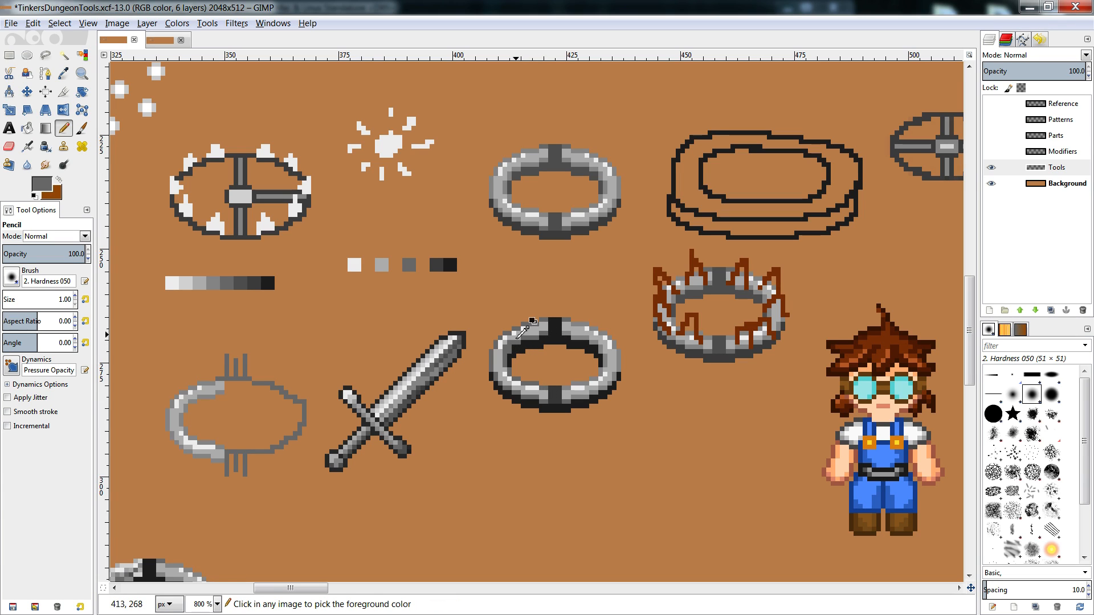
pyautogui.keyDown('ctrl'); pyautogui.click(514, 335); pyautogui.keyUp('ctrl')
pyautogui.click(509, 344)
pyautogui.keyDown('ctrl'); pyautogui.click(515, 341); pyautogui.keyUp('ctrl')
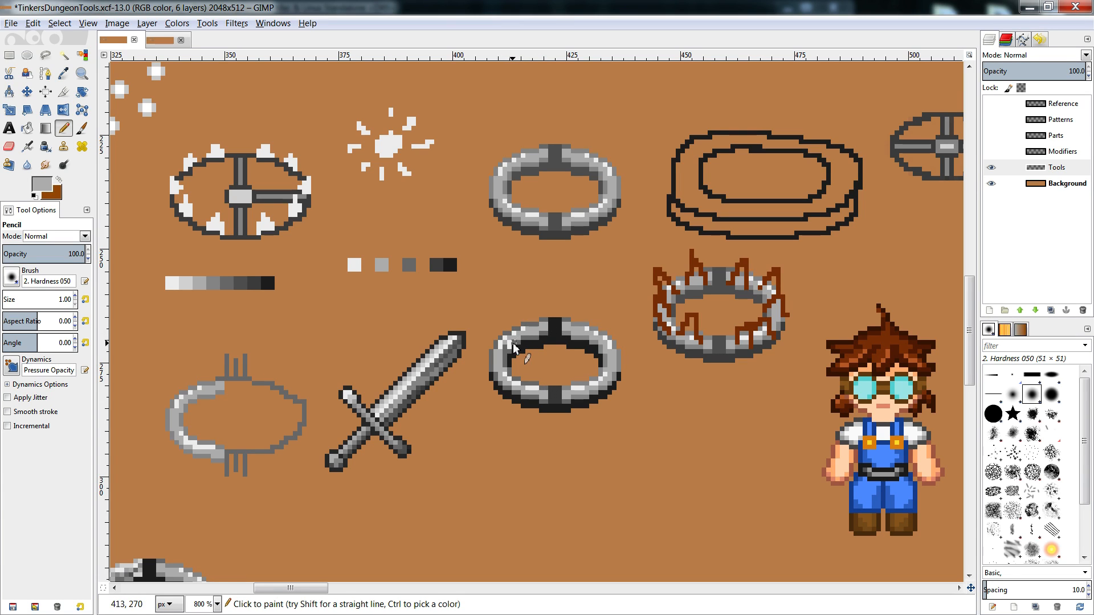
pyautogui.keyDown('ctrl'); pyautogui.click(515, 340); pyautogui.keyUp('ctrl')
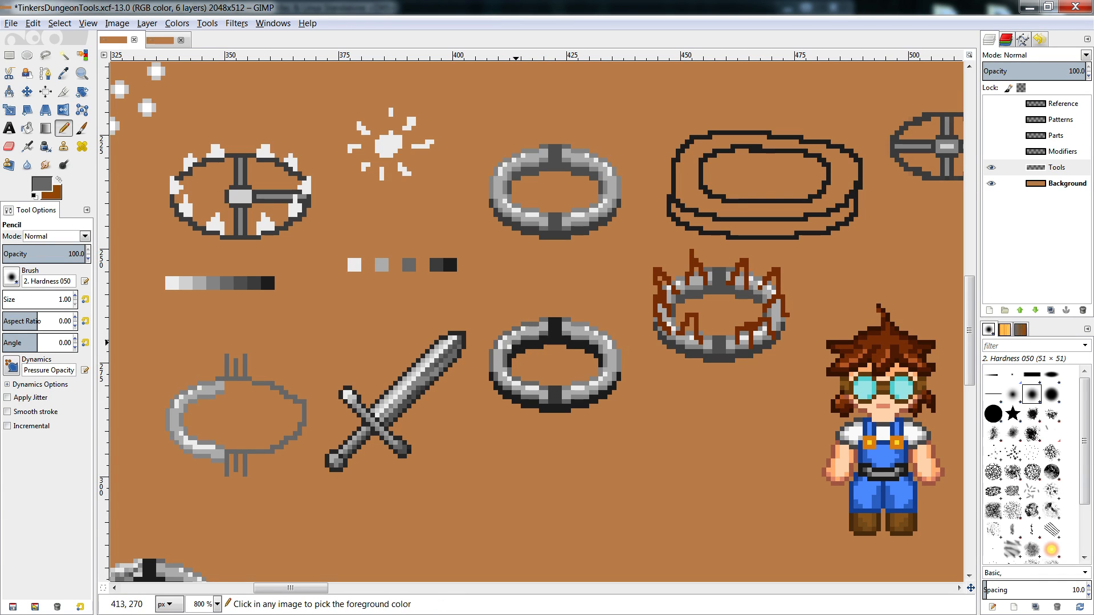
pyautogui.click(509, 346)
pyautogui.keyDown('ctrl'); pyautogui.click(511, 337); pyautogui.keyUp('ctrl')
pyautogui.click(153, 40)
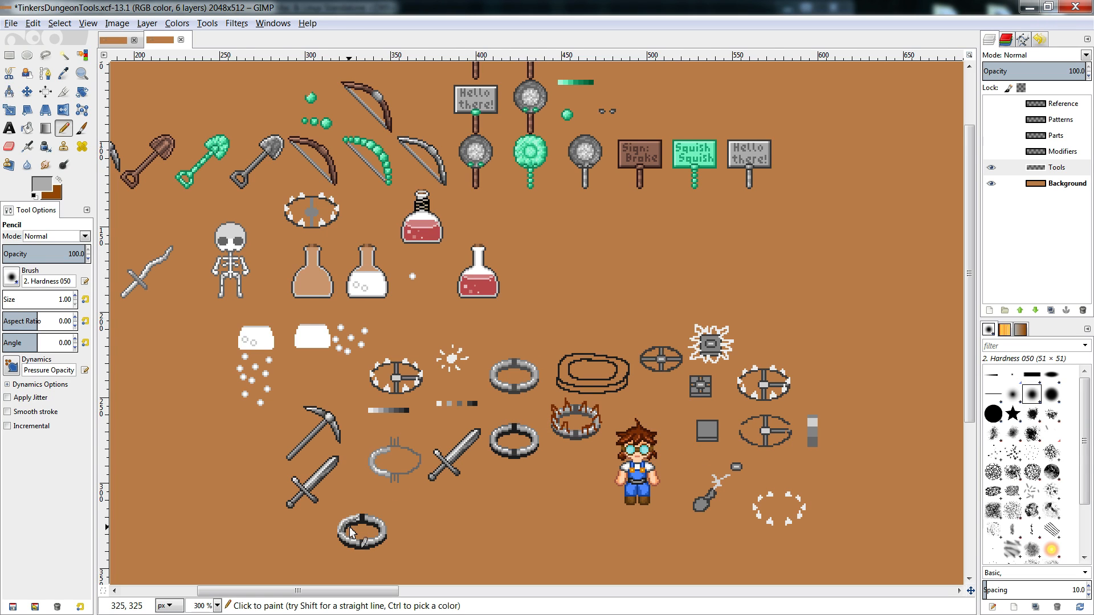
pyautogui.click(113, 40)
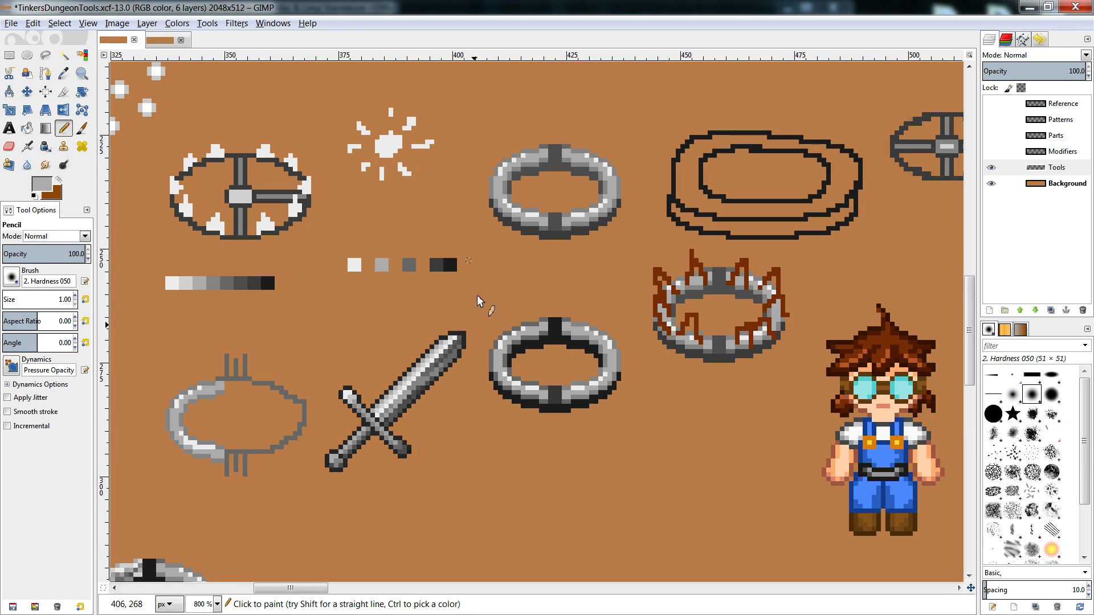
# - Retouch the ring's upper-left highlight with white, light grey and pale grey, checking it in the zoomed-out view
pyautogui.keyDown('ctrl'); pyautogui.click(508, 336); pyautogui.keyUp('ctrl')
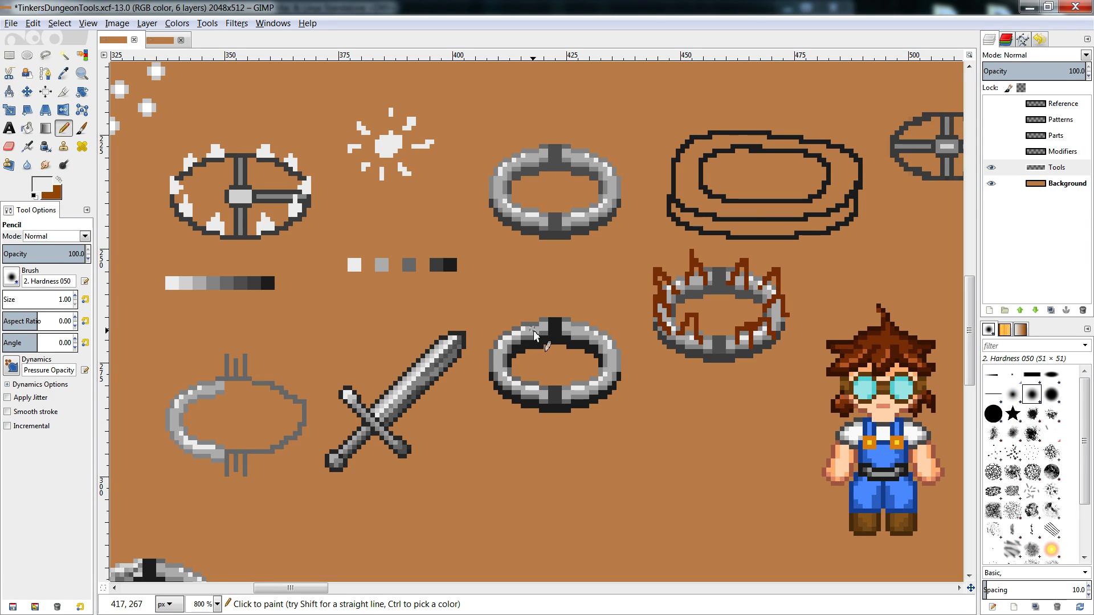
pyautogui.keyDown('ctrl'); pyautogui.click(523, 341); pyautogui.keyUp('ctrl')
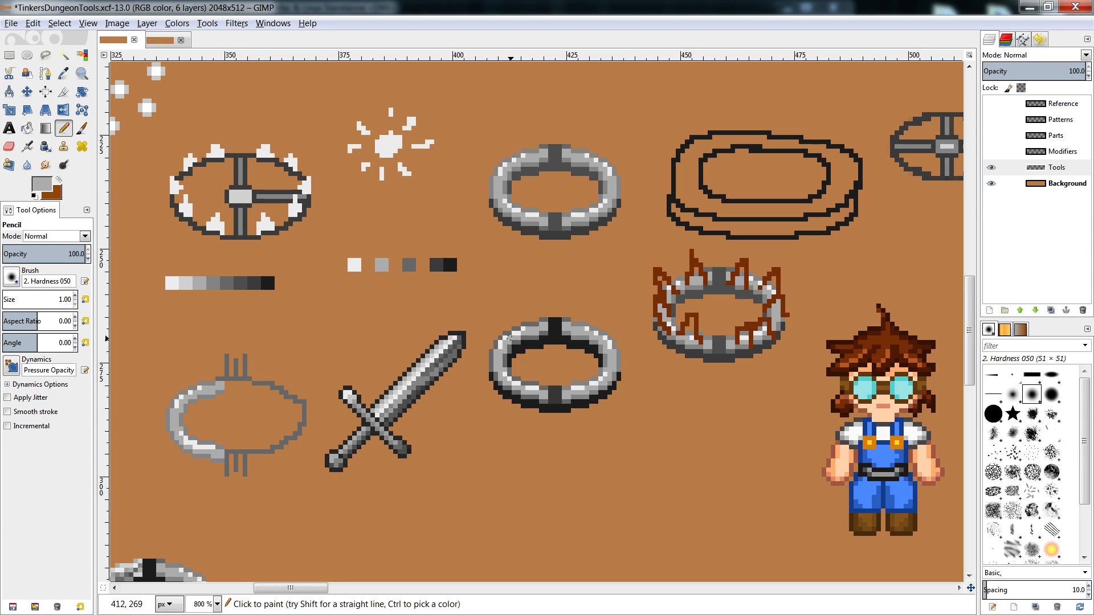
pyautogui.keyDown('ctrl'); pyautogui.click(534, 332); pyautogui.keyUp('ctrl')
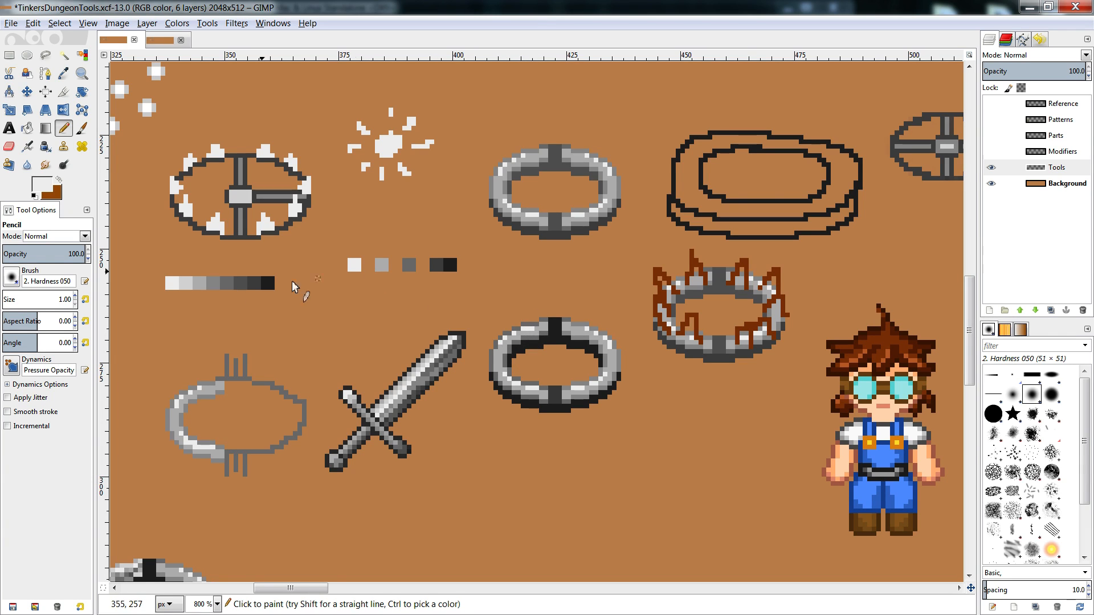
pyautogui.keyDown('ctrl'); pyautogui.click(191, 283); pyautogui.keyUp('ctrl')
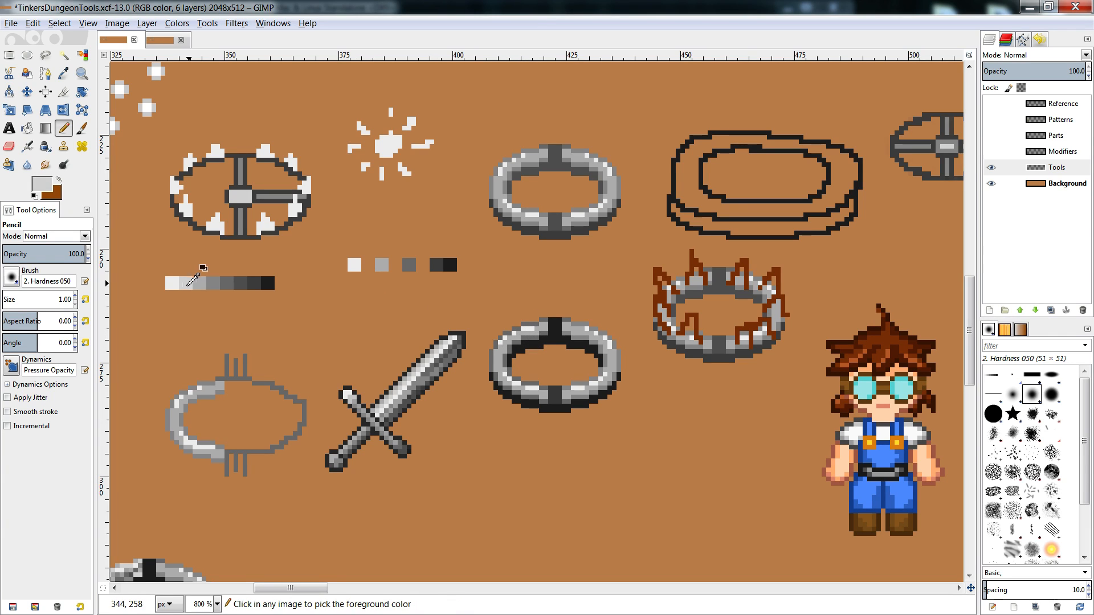
pyautogui.keyDown('ctrl'); pyautogui.click(536, 330); pyautogui.keyUp('ctrl')
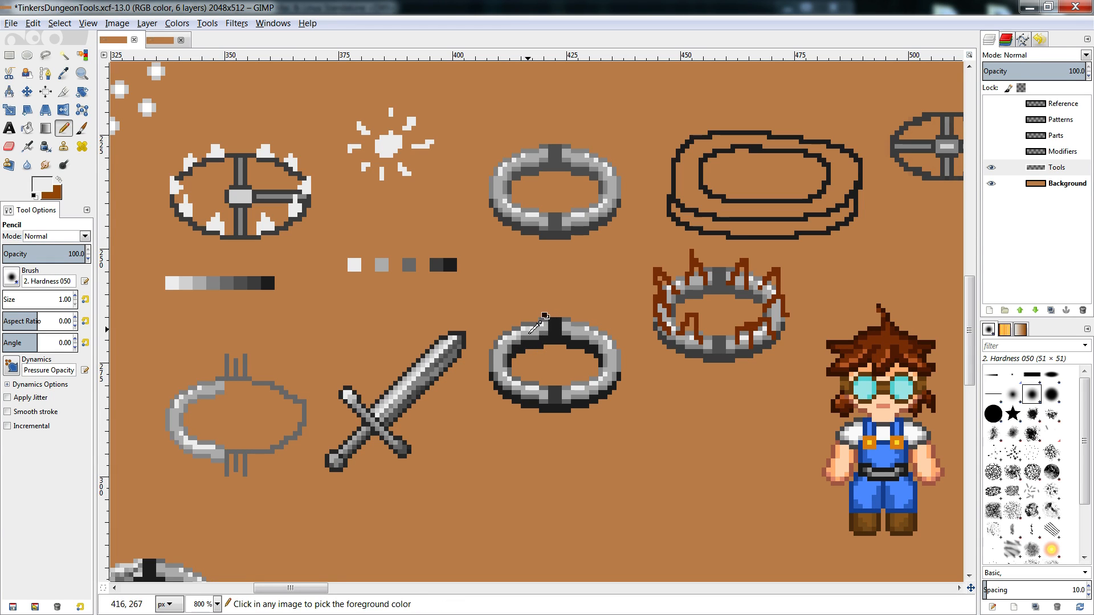
pyautogui.keyDown('ctrl'); pyautogui.click(540, 333); pyautogui.keyUp('ctrl')
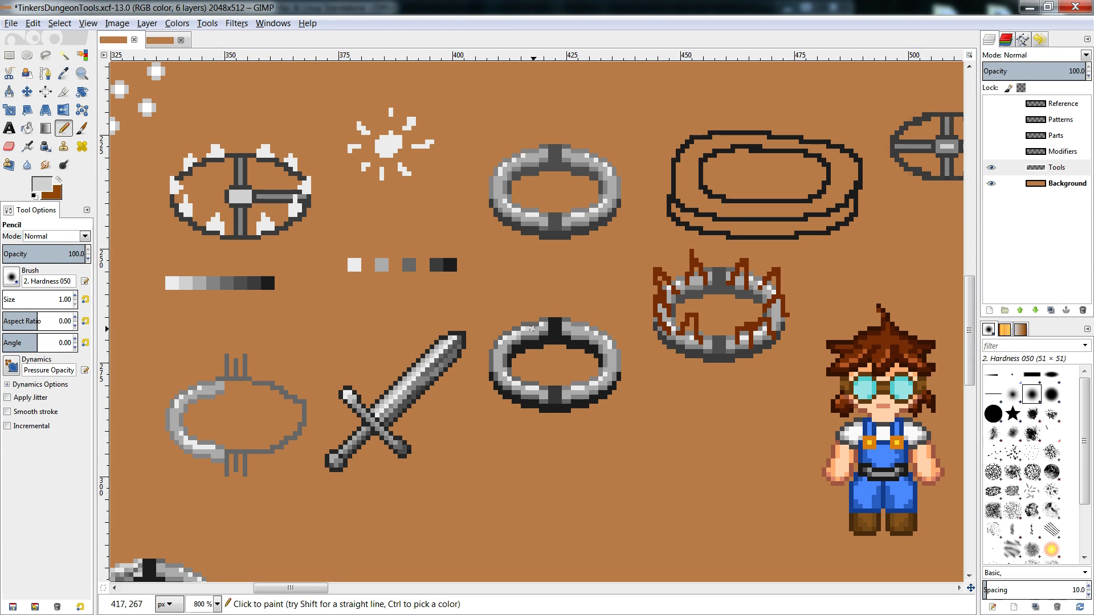
pyautogui.keyDown('ctrl'); pyautogui.click(504, 347); pyautogui.keyUp('ctrl')
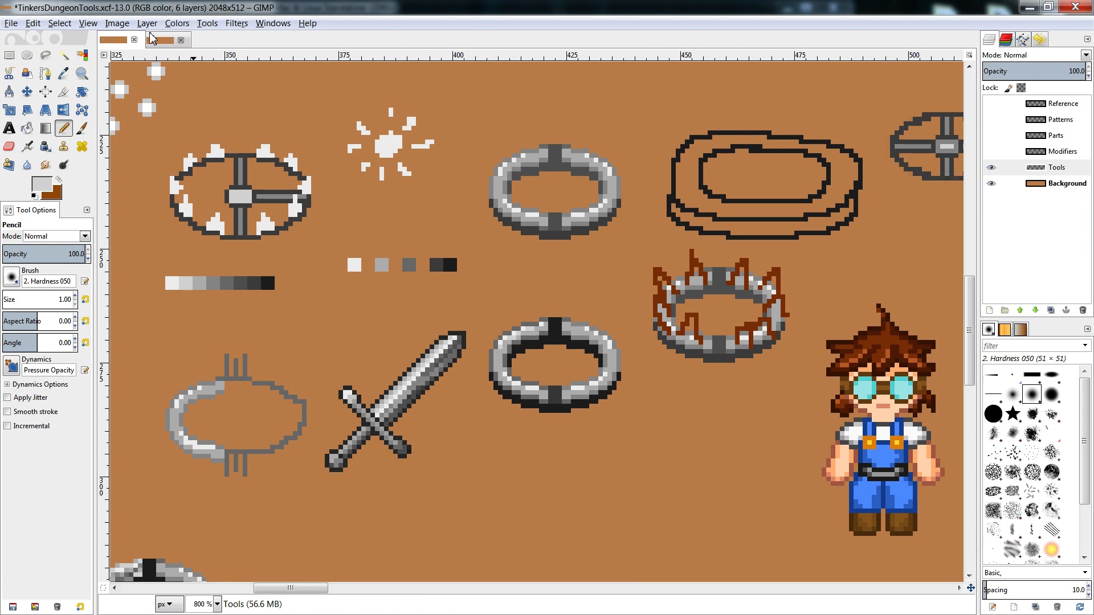
pyautogui.click(168, 42)
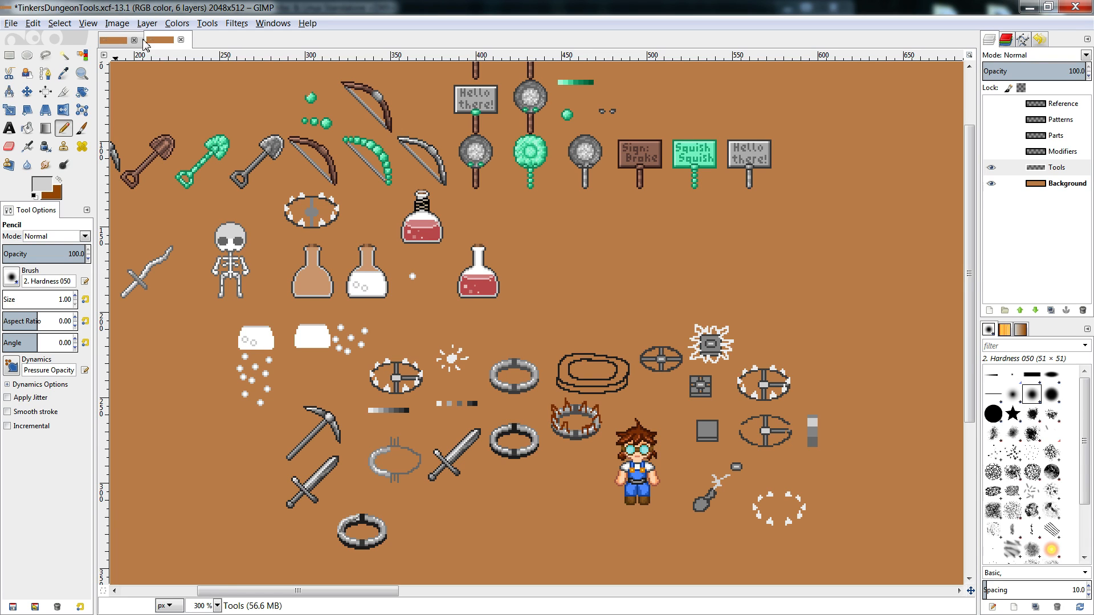
pyautogui.click(125, 41)
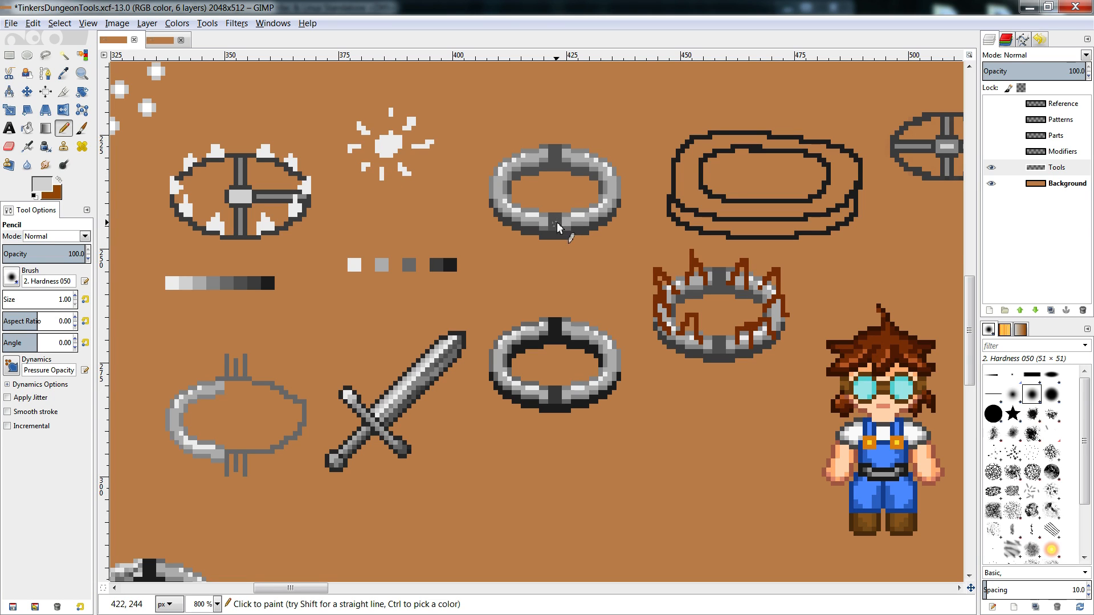
# - Try cutting a combined selection of overlapping rectangles across both rings and the sword, undo the cut and clear the selection
pyautogui.press('r')
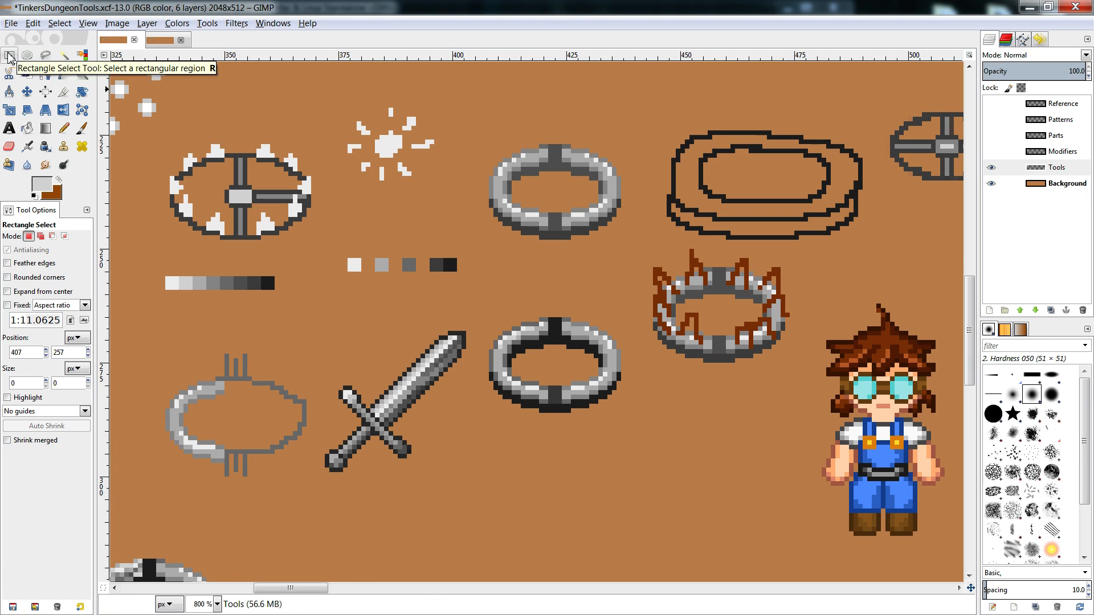
pyautogui.moveTo(375, 141); pyautogui.dragTo(552, 295)
pyautogui.hotkey('ctrl', 'shift')
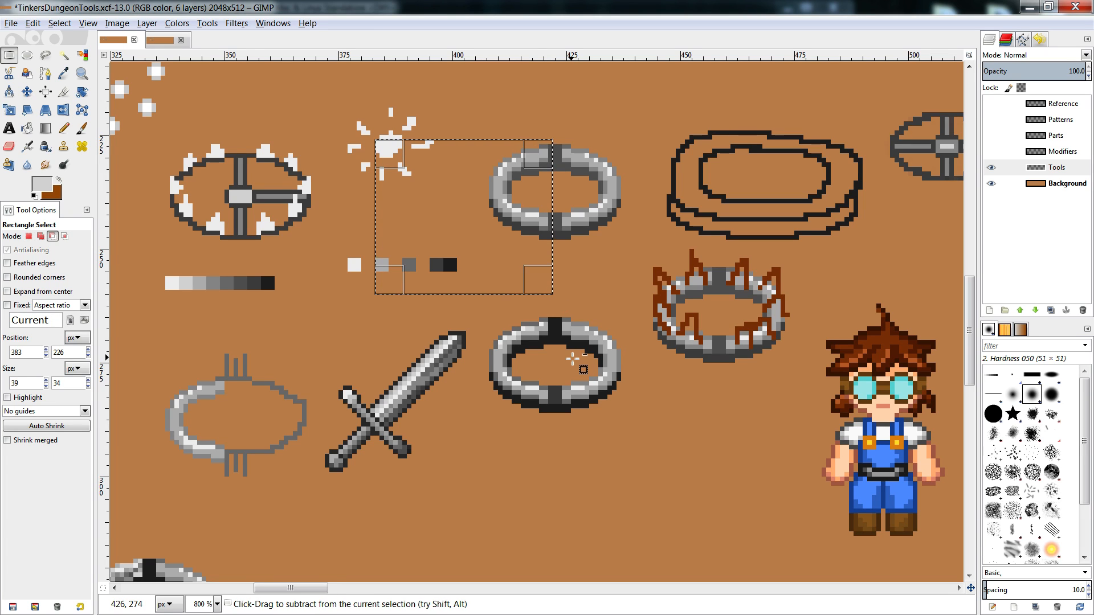
pyautogui.press('shift')
pyautogui.moveTo(635, 258); pyautogui.dragTo(580, 330)
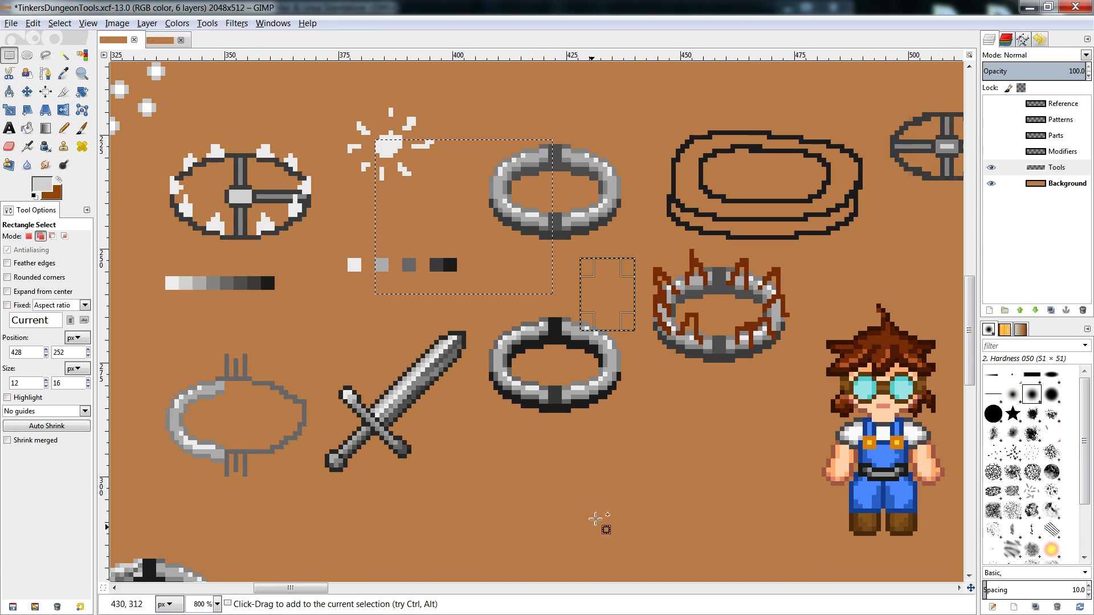
pyautogui.moveTo(531, 468); pyautogui.dragTo(366, 393)
pyautogui.moveTo(275, 294); pyautogui.dragTo(534, 417)
pyautogui.moveTo(716, 417); pyautogui.dragTo(530, 495)
pyautogui.moveTo(603, 203); pyautogui.dragTo(507, 399)
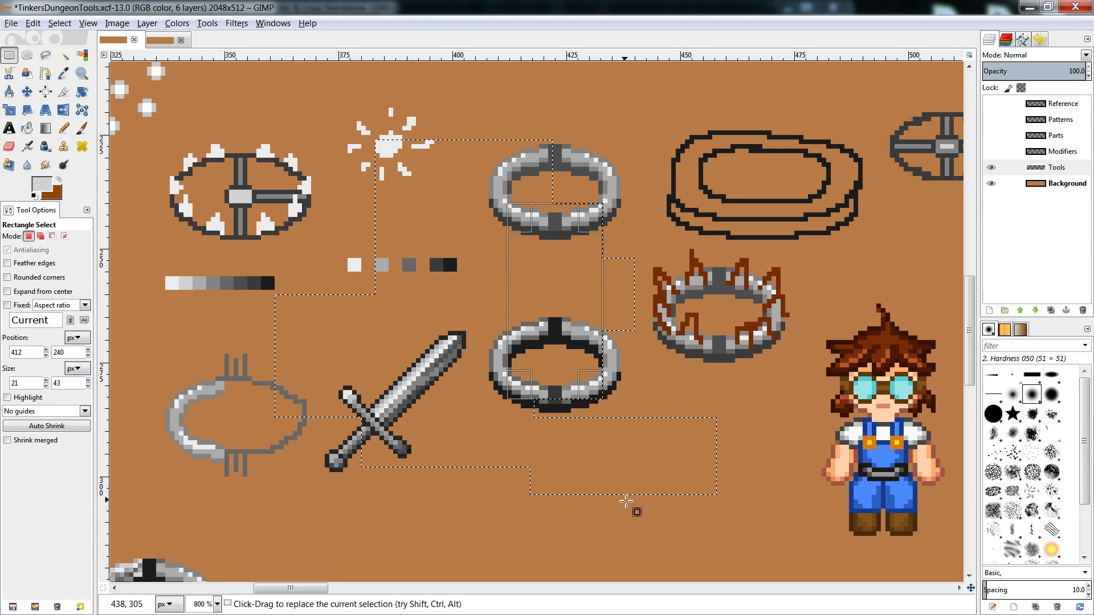
pyautogui.hotkey('ctrl', 'x')
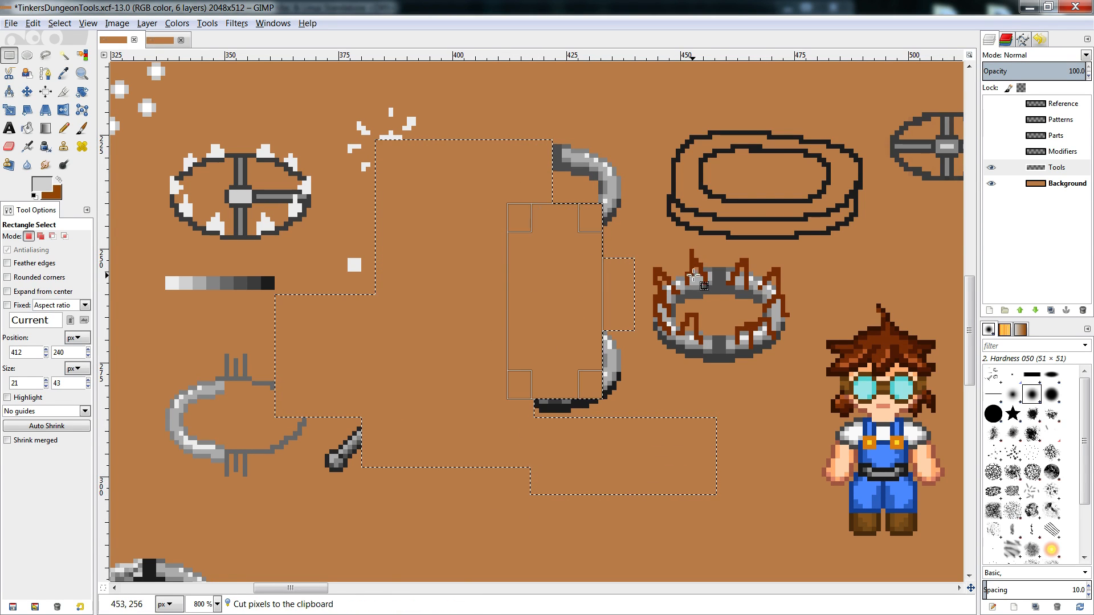
pyautogui.hotkey('ctrl', 'z')
pyautogui.click(695, 284)
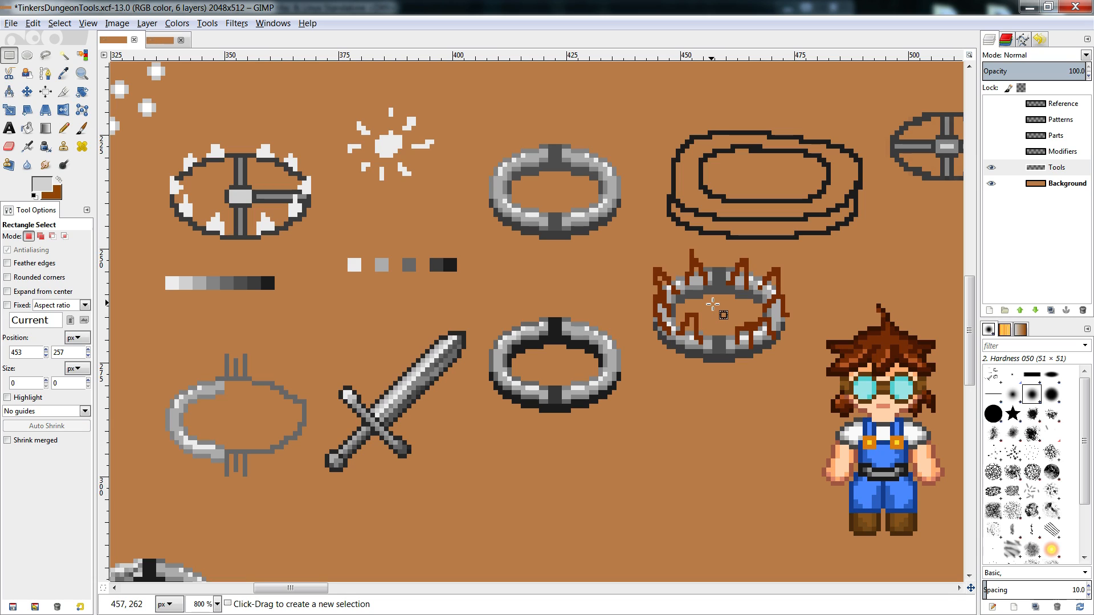
# - Fill pixels on the upper-left edge of the ring beside the sword with dark grey sampled from the sword, then compare in the zoomed-out view
pyautogui.scroll(-3, 678, 313)
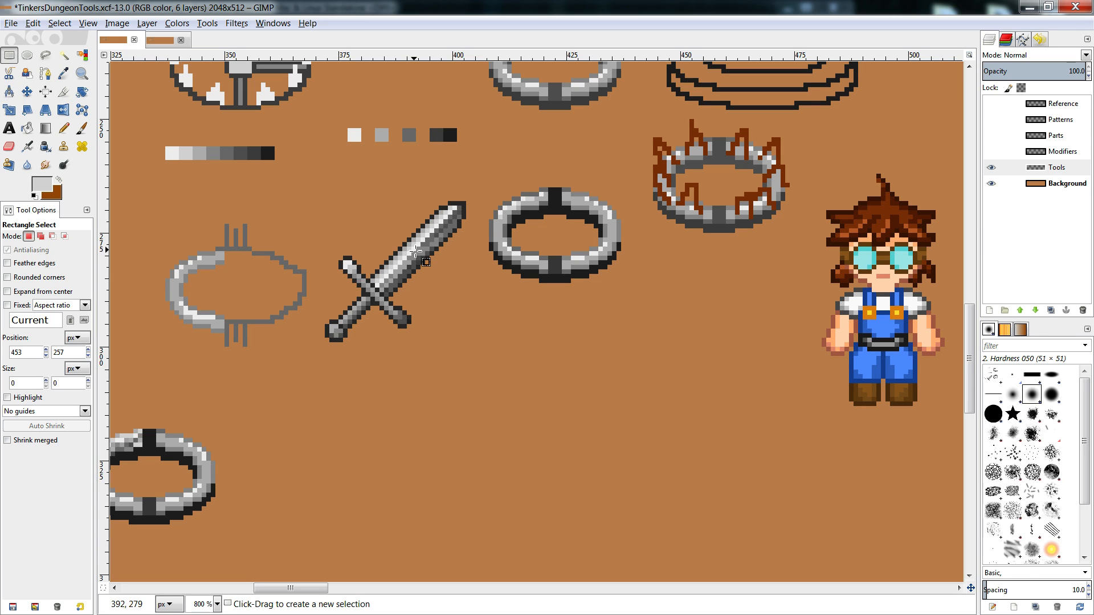
pyautogui.press('n')
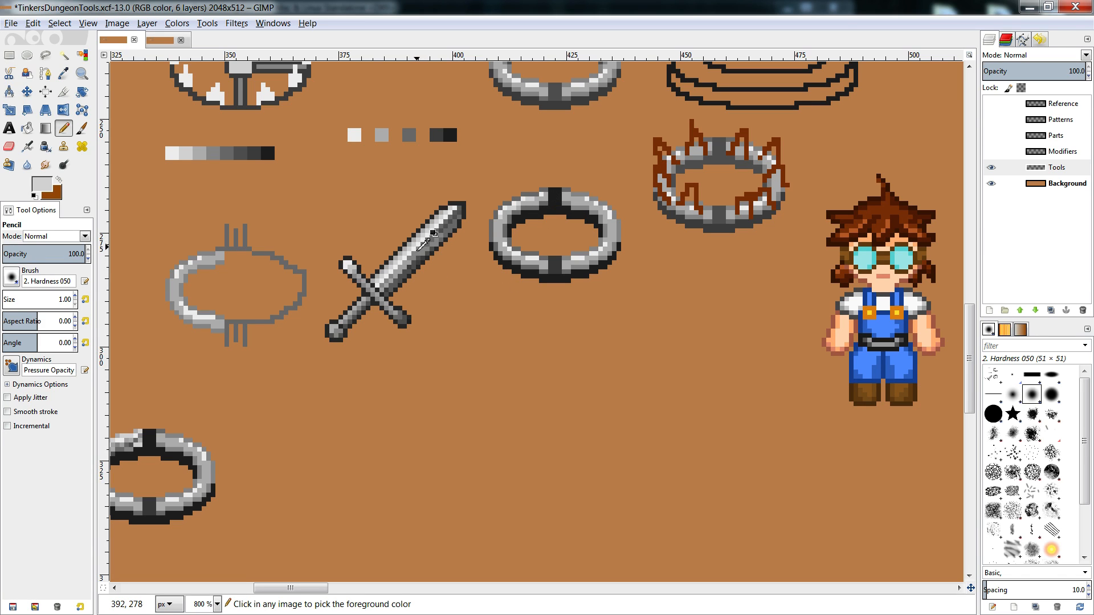
pyautogui.keyDown('ctrl'); pyautogui.click(427, 242); pyautogui.keyUp('ctrl')
pyautogui.hotkey('shift', 'b')
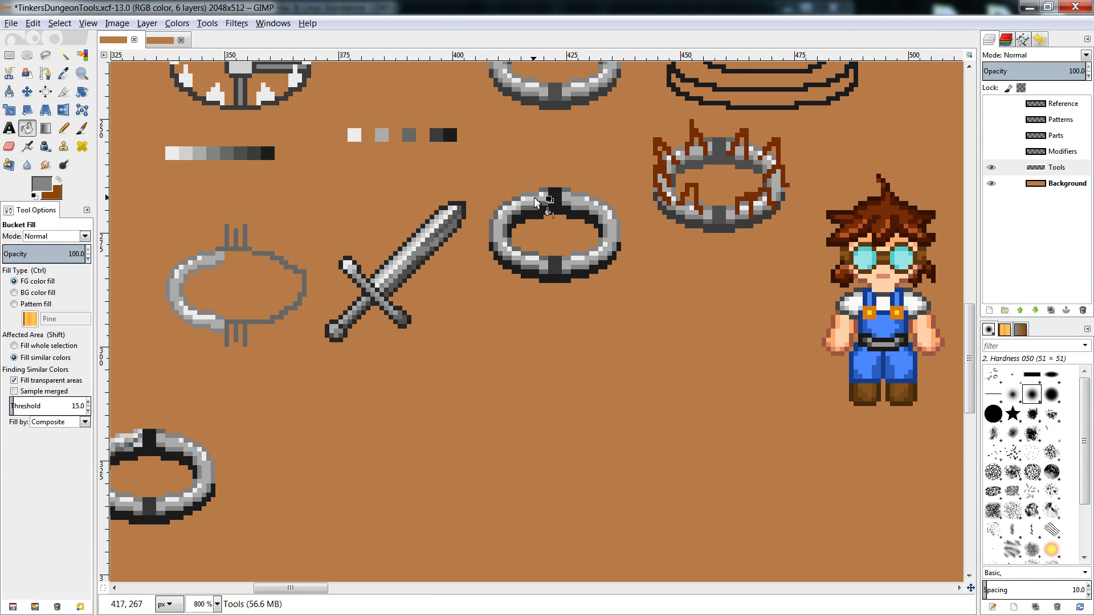
pyautogui.press('n')
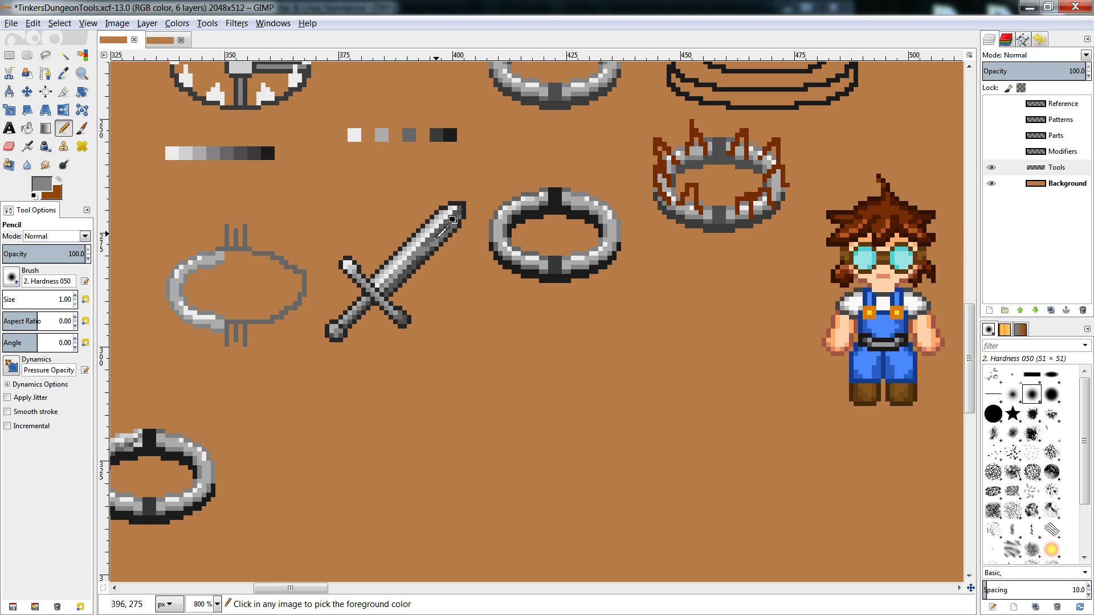
pyautogui.keyDown('ctrl'); pyautogui.click(441, 227); pyautogui.keyUp('ctrl')
pyautogui.hotkey('shift', 'b')
pyautogui.click(535, 194)
pyautogui.click(542, 189)
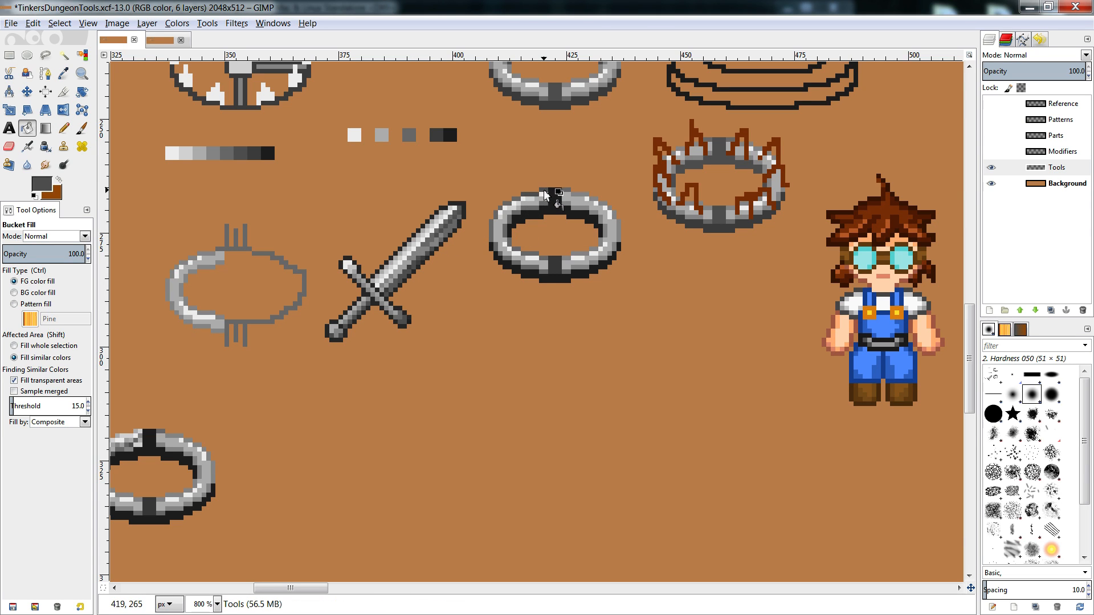
pyautogui.click(517, 199)
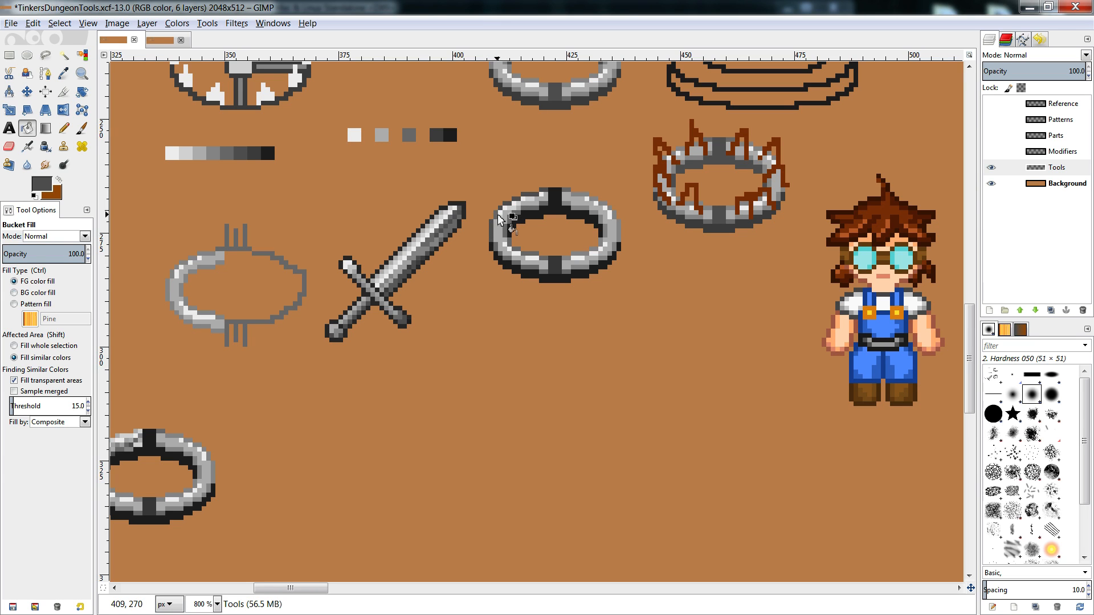
pyautogui.click(164, 41)
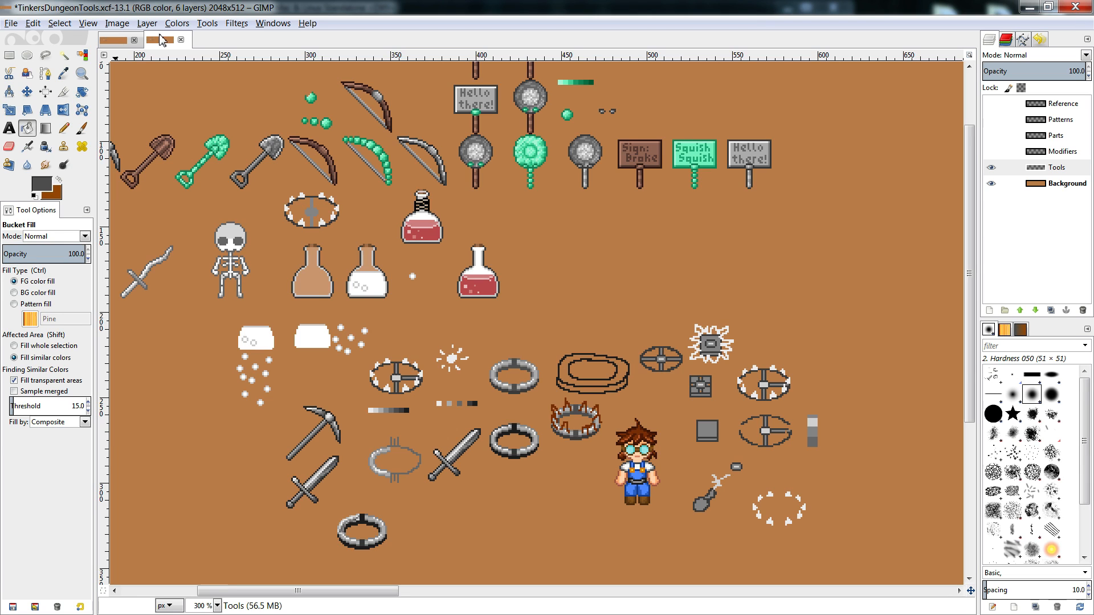
pyautogui.click(114, 40)
# - Try filling the ring's left outline with a mid-dark grey from the long grey ramp, and undo the fill
pyautogui.press('n')
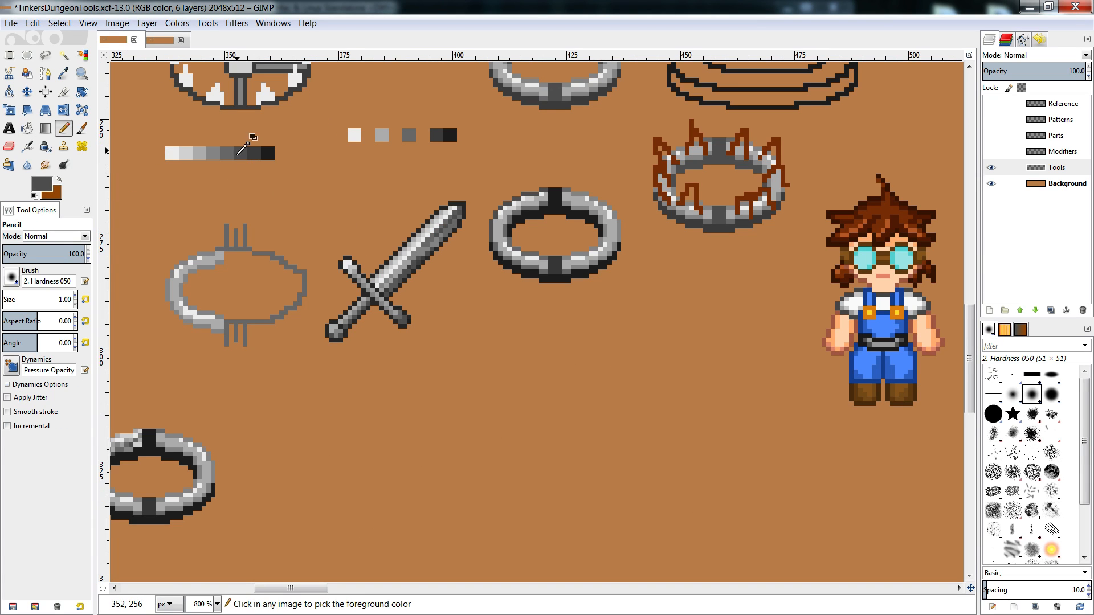
pyautogui.keyDown('ctrl'); pyautogui.click(242, 152); pyautogui.keyUp('ctrl')
pyautogui.hotkey('shift', 'b')
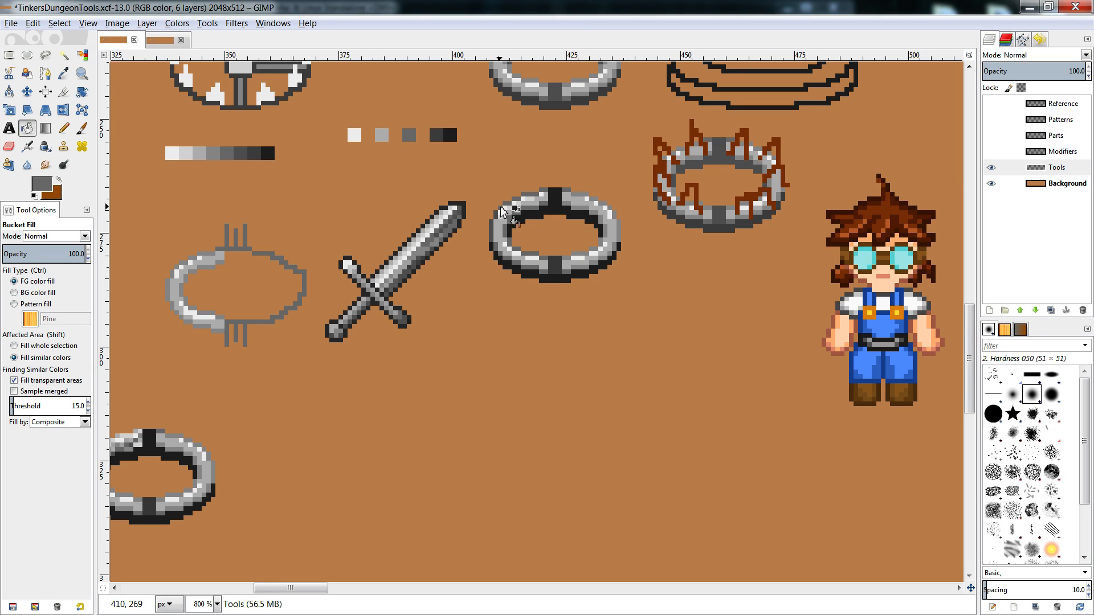
pyautogui.click(495, 225)
pyautogui.hotkey('ctrl', 'z')
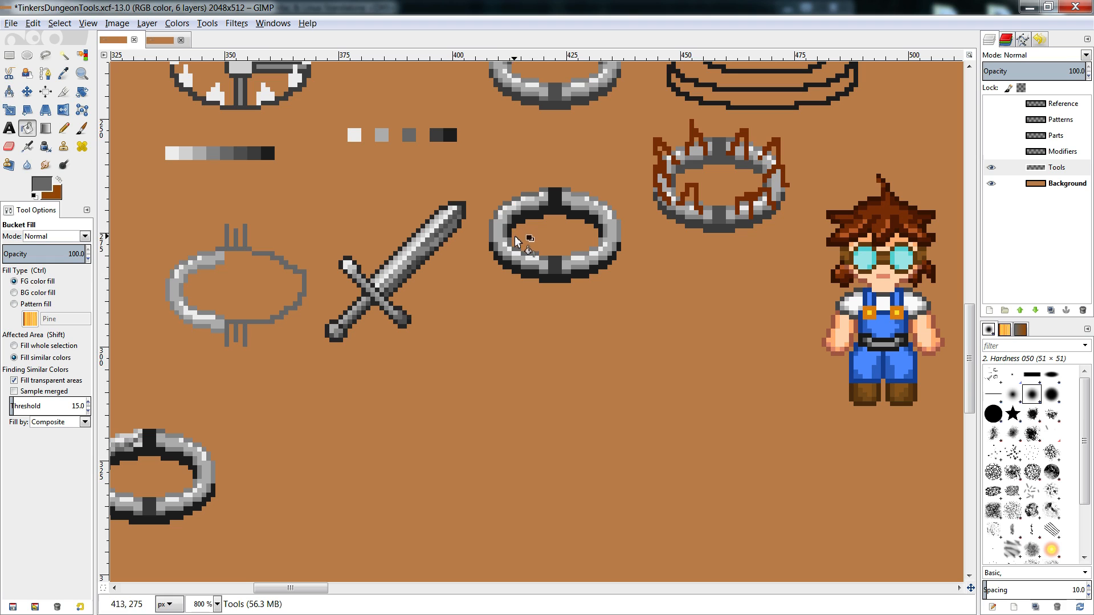
# - Fill the Background layer with the bright green 64b854
pyautogui.click(1067, 182)
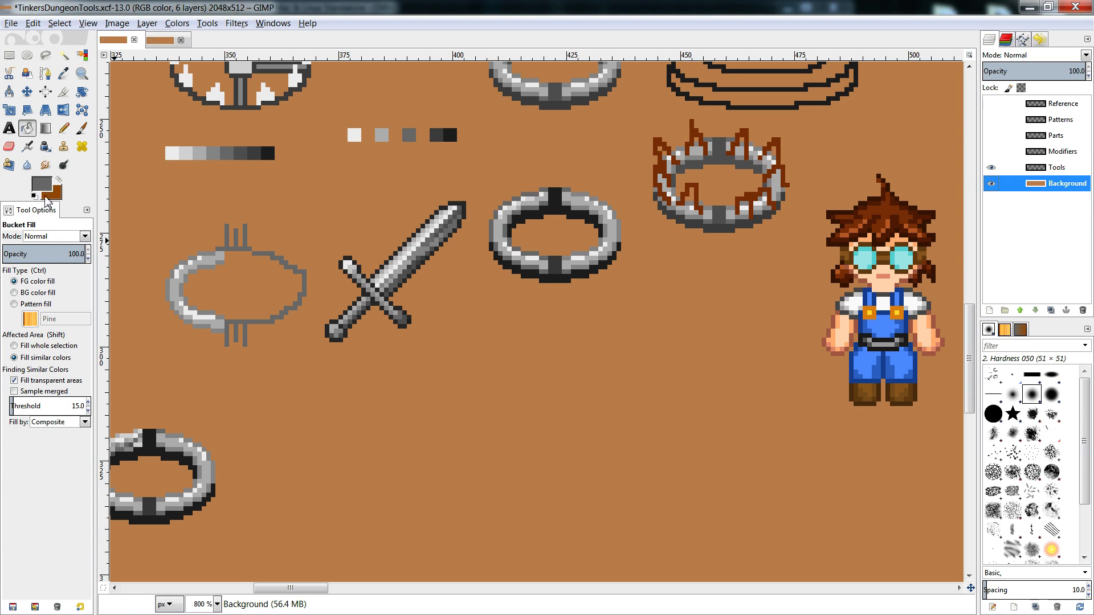
pyautogui.click(41, 186)
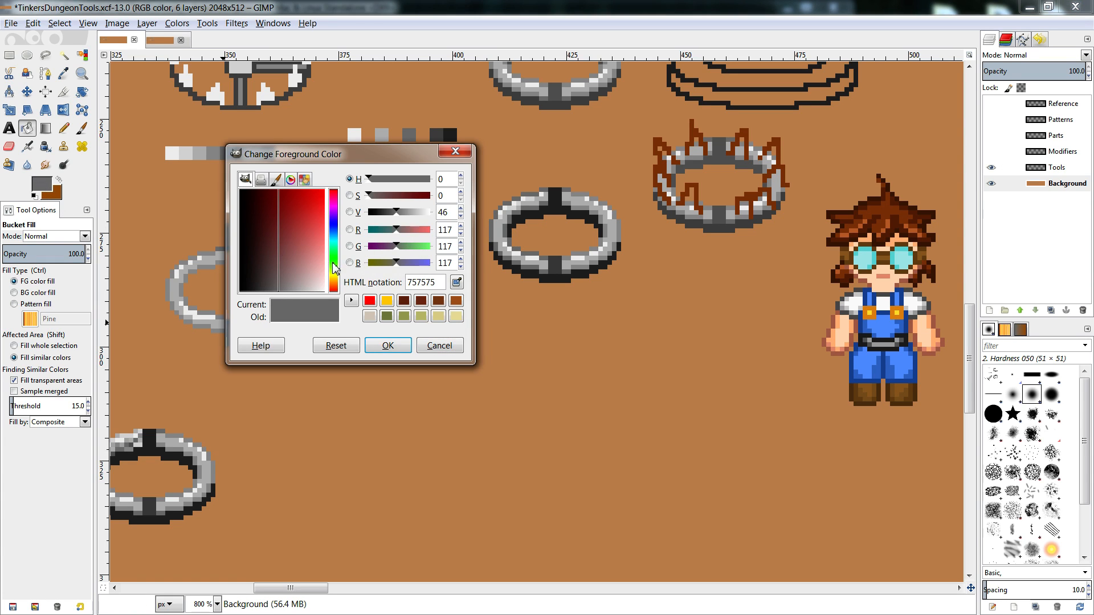
pyautogui.click(333, 266)
pyautogui.click(301, 235)
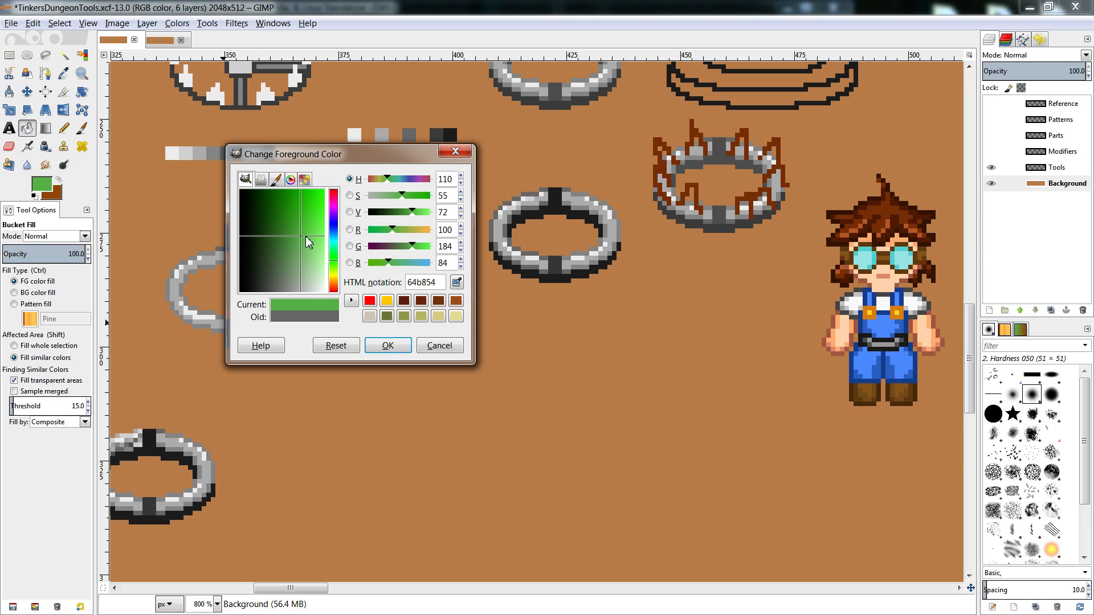
pyautogui.click(384, 351)
pyautogui.click(530, 354)
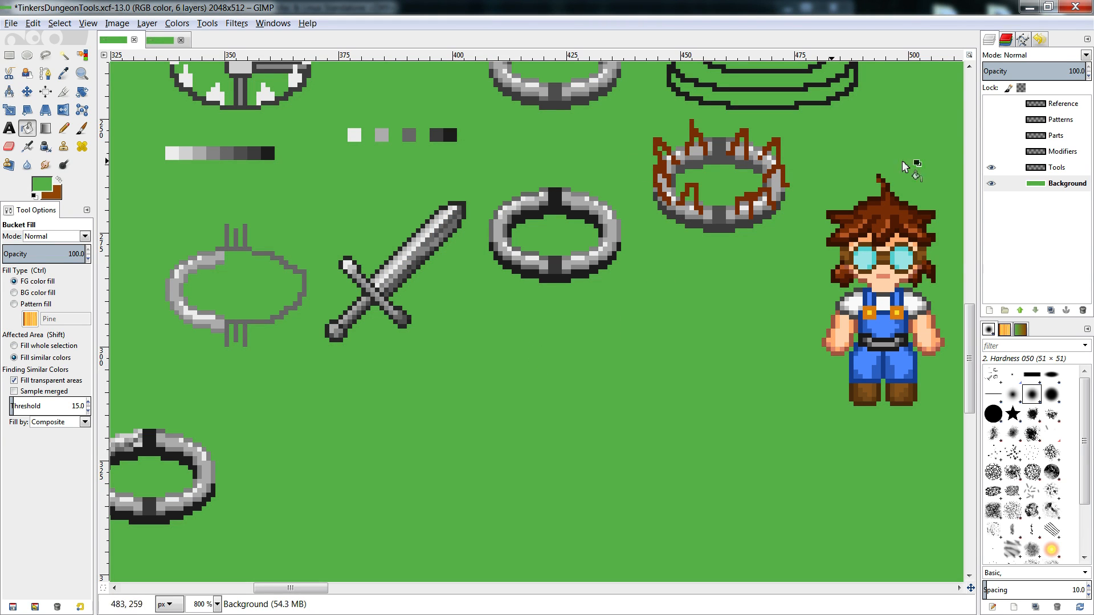
# - Refill the Background layer with the dark green 34612b
pyautogui.click(44, 186)
pyautogui.moveTo(302, 234); pyautogui.dragTo(274, 234)
pyautogui.click(407, 349)
pyautogui.click(548, 357)
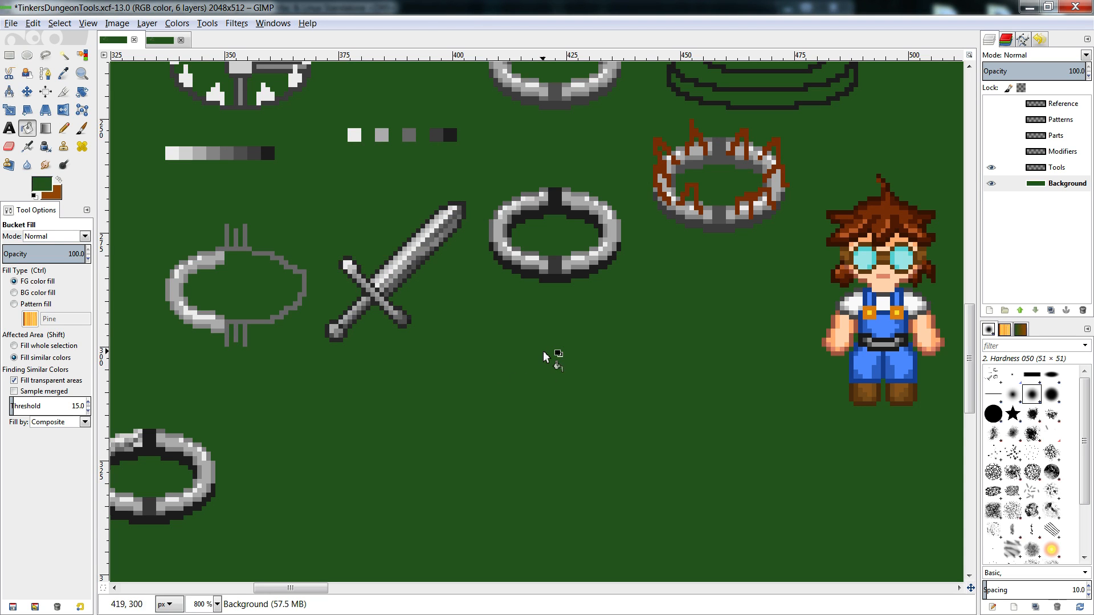
# - Refill the Background layer with the more saturated green 2a791a
pyautogui.click(43, 186)
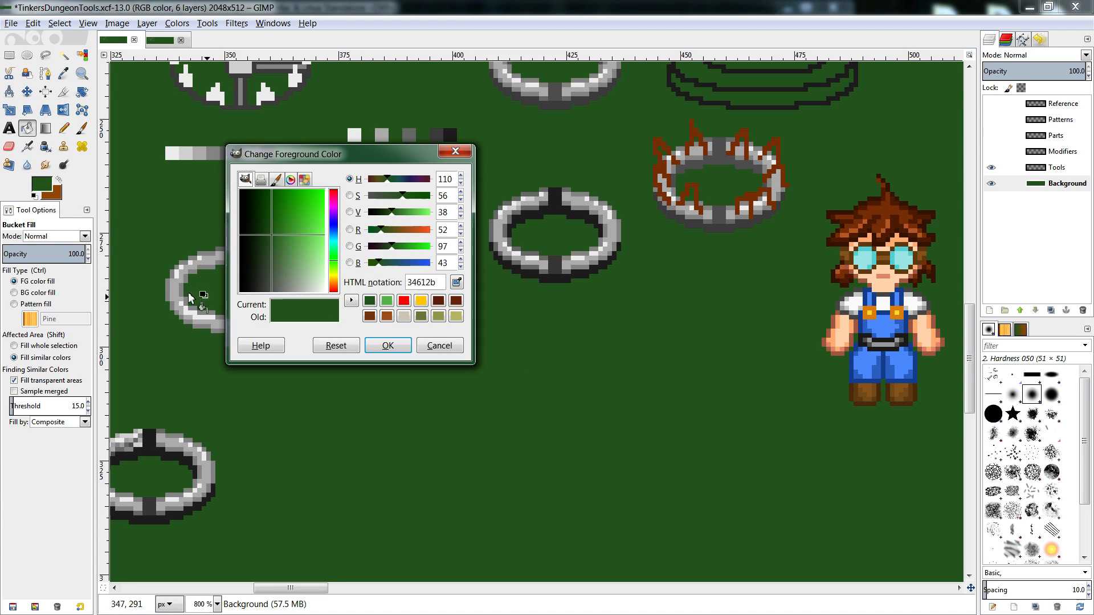
pyautogui.click(289, 251)
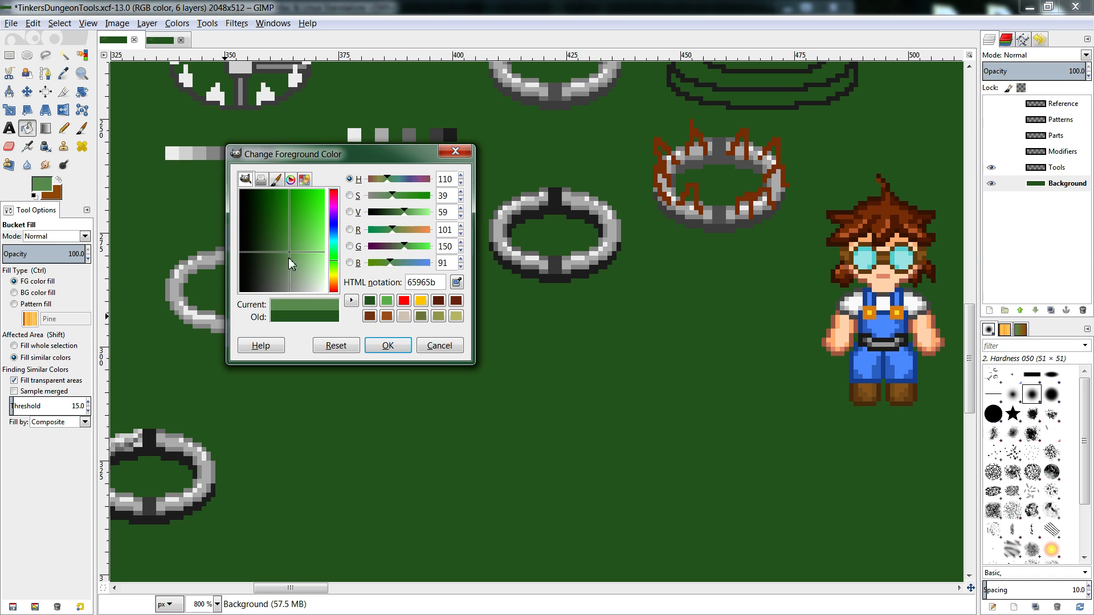
pyautogui.moveTo(289, 258); pyautogui.dragTo(279, 212)
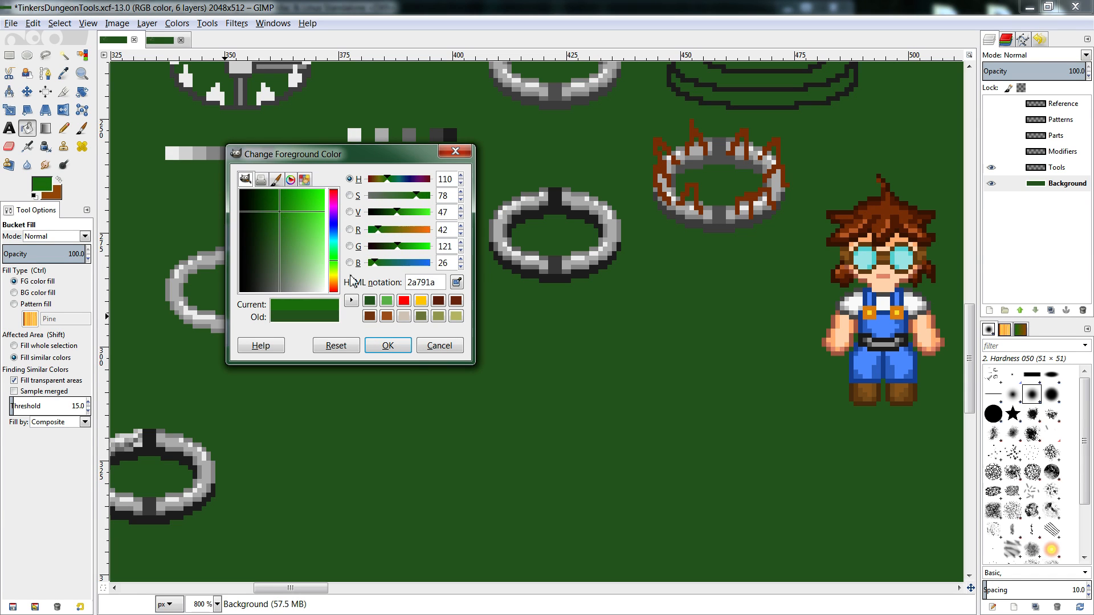
pyautogui.click(388, 346)
pyautogui.click(546, 385)
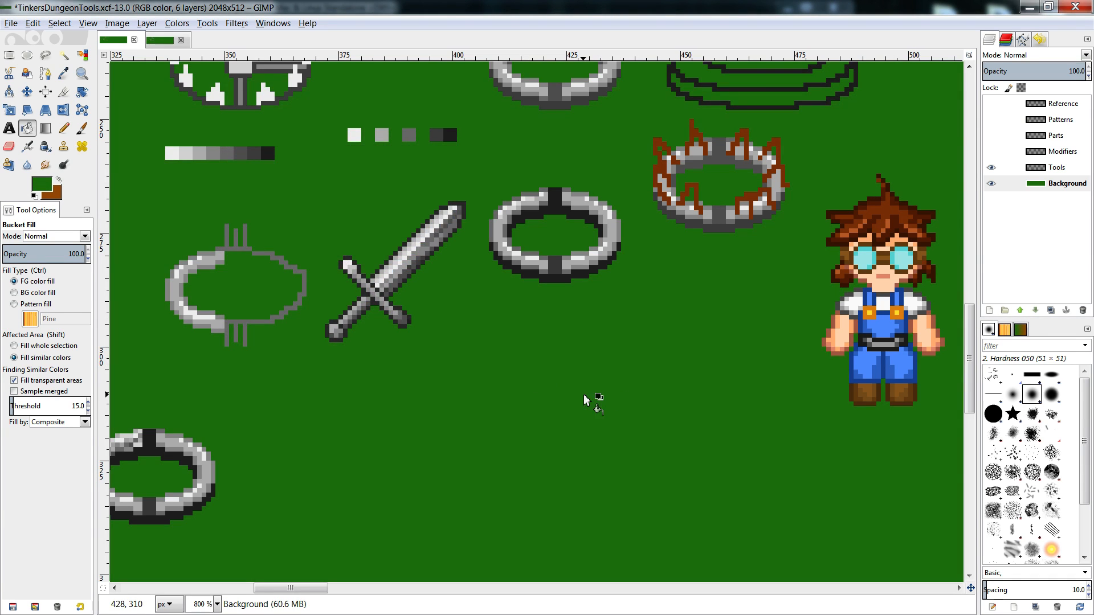
# - Refill the Background layer with the medium green 429431 and check the sprites against it in the zoomed-out view
pyautogui.click(43, 188)
pyautogui.moveTo(292, 222); pyautogui.dragTo(289, 224)
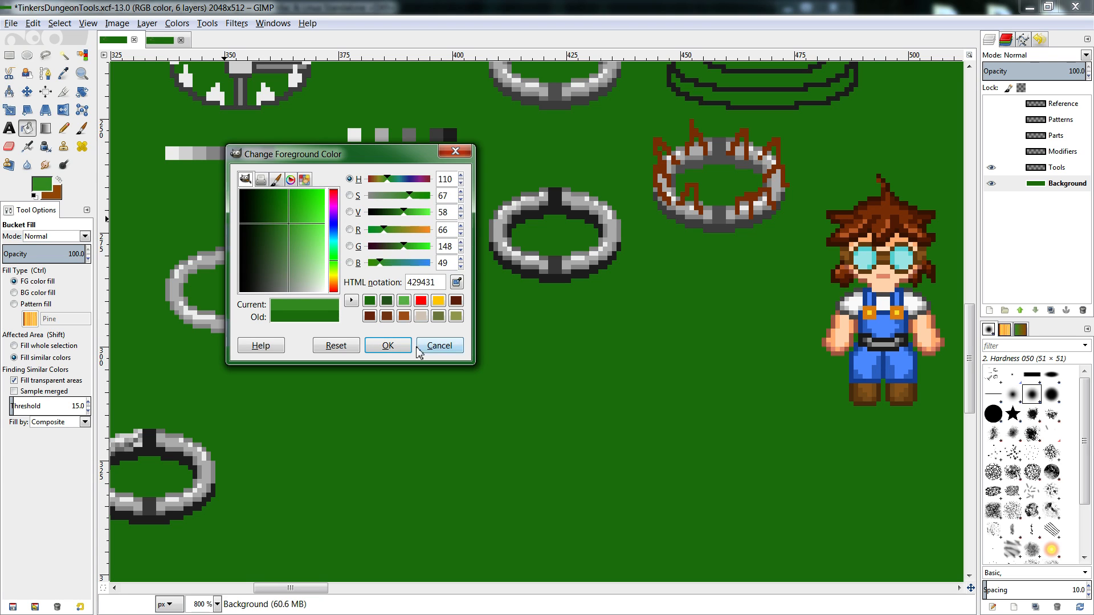
pyautogui.click(388, 345)
pyautogui.click(493, 367)
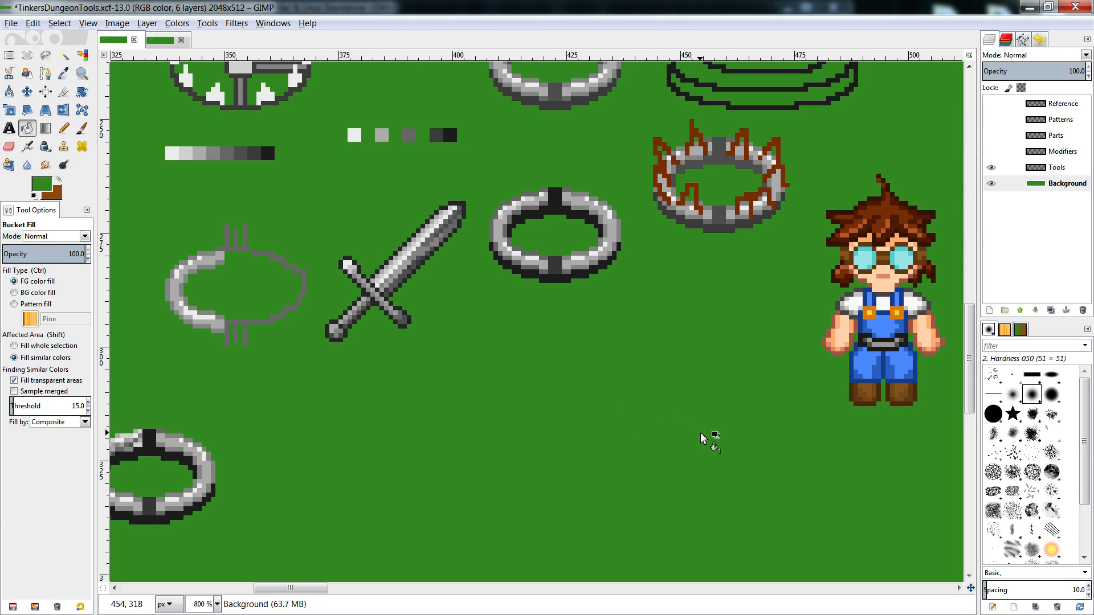
pyautogui.click(162, 40)
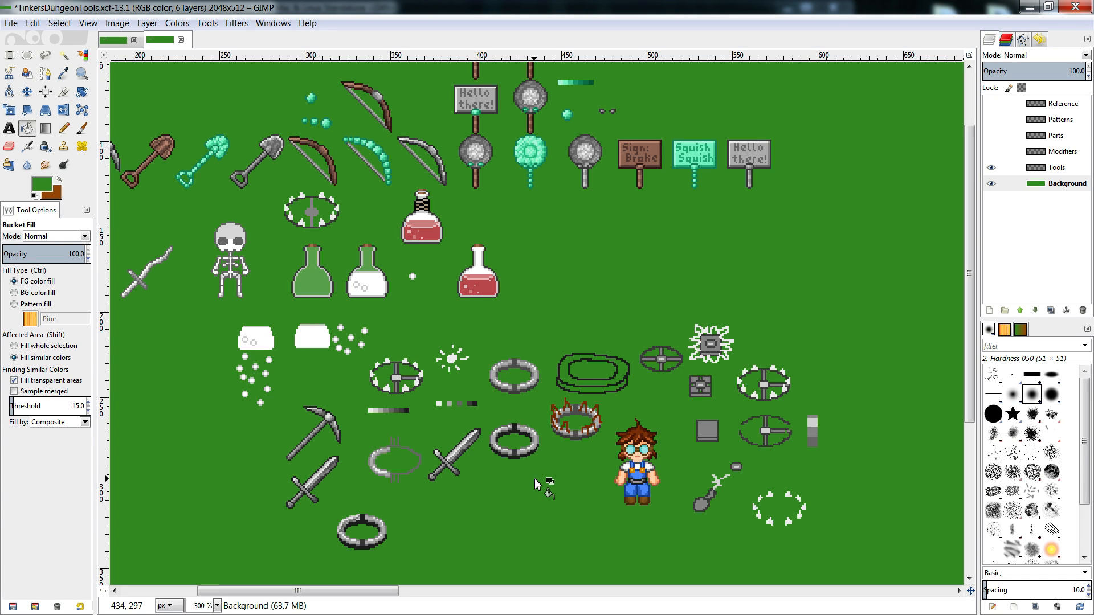
pyautogui.click(113, 40)
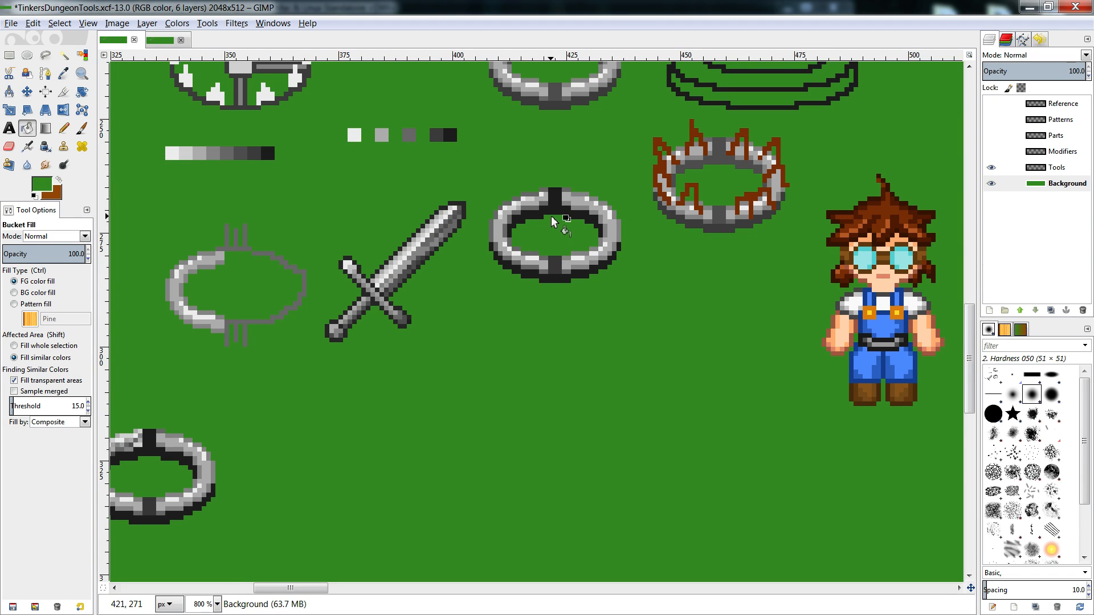
# - Pencil the ring's left inner edge on the Tools layer with a mid grey from the long ramp, checking it in the zoomed-out view
pyautogui.press('n')
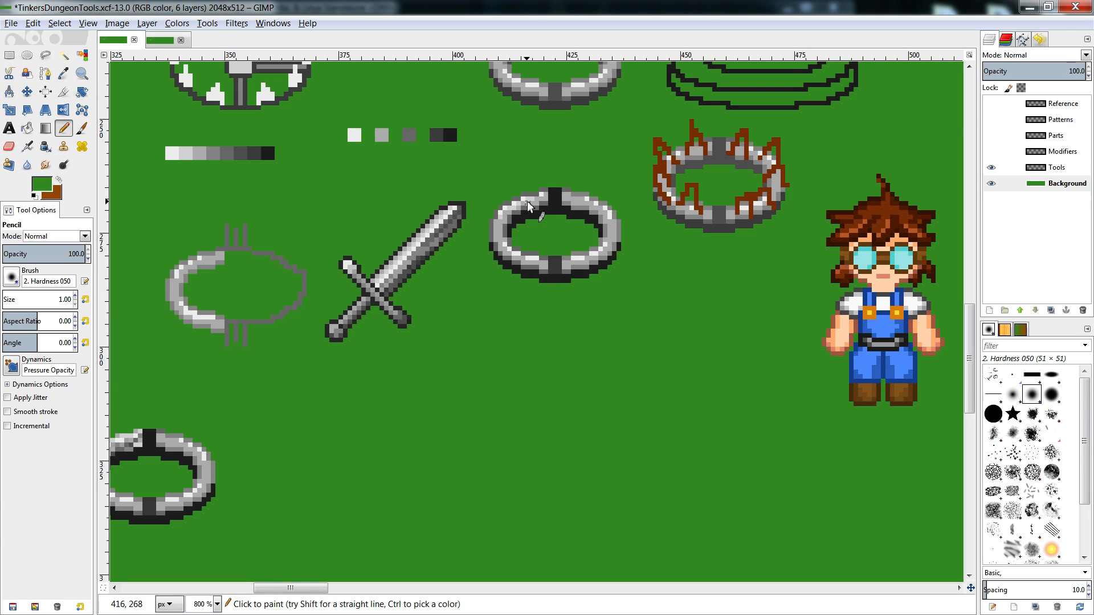
pyautogui.click(1048, 167)
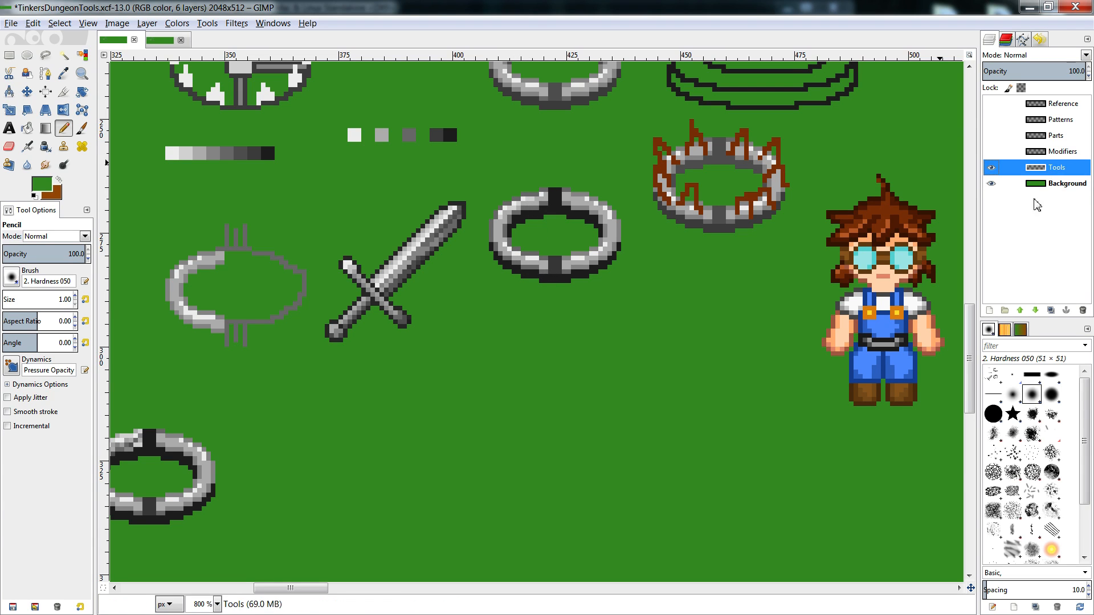
pyautogui.keyDown('ctrl'); pyautogui.click(533, 203); pyautogui.keyUp('ctrl')
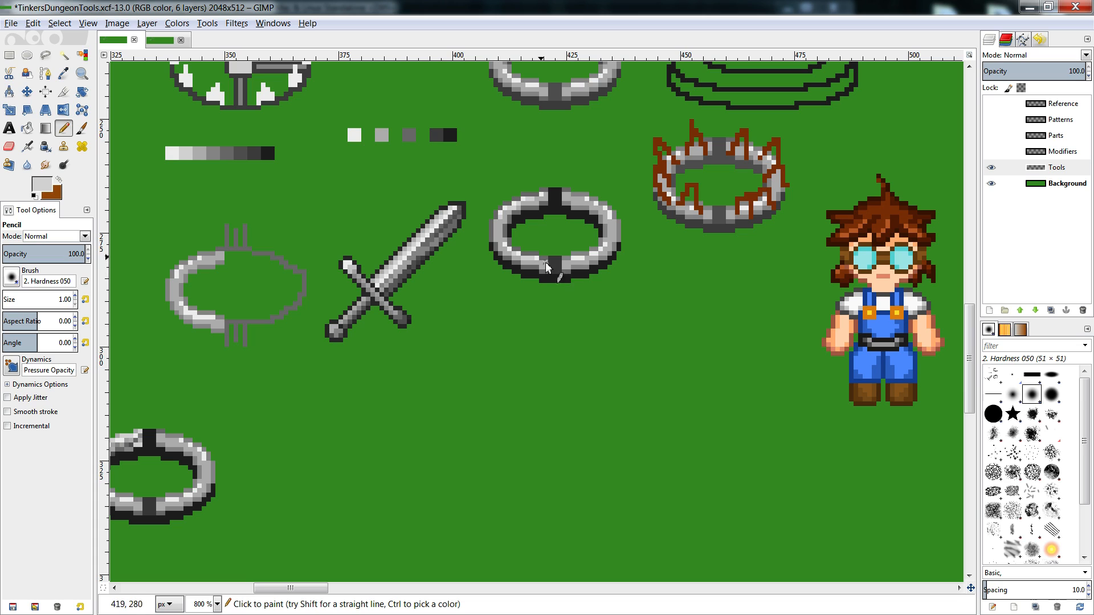
pyautogui.press('ctrl')
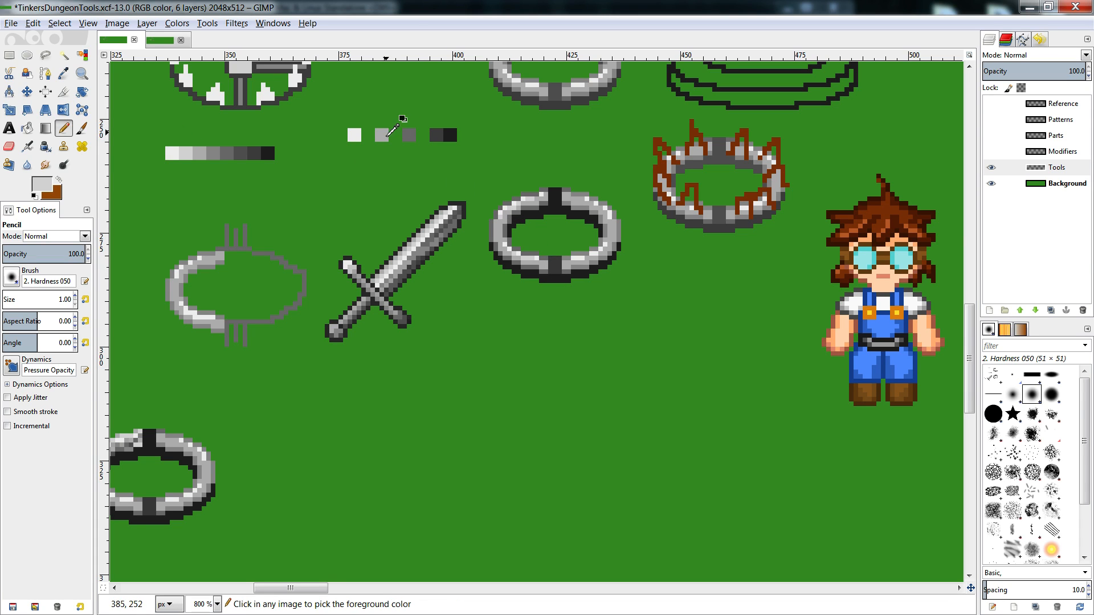
pyautogui.keyDown('ctrl'); pyautogui.click(383, 135); pyautogui.keyUp('ctrl')
pyautogui.keyDown('ctrl'); pyautogui.click(403, 135); pyautogui.keyUp('ctrl')
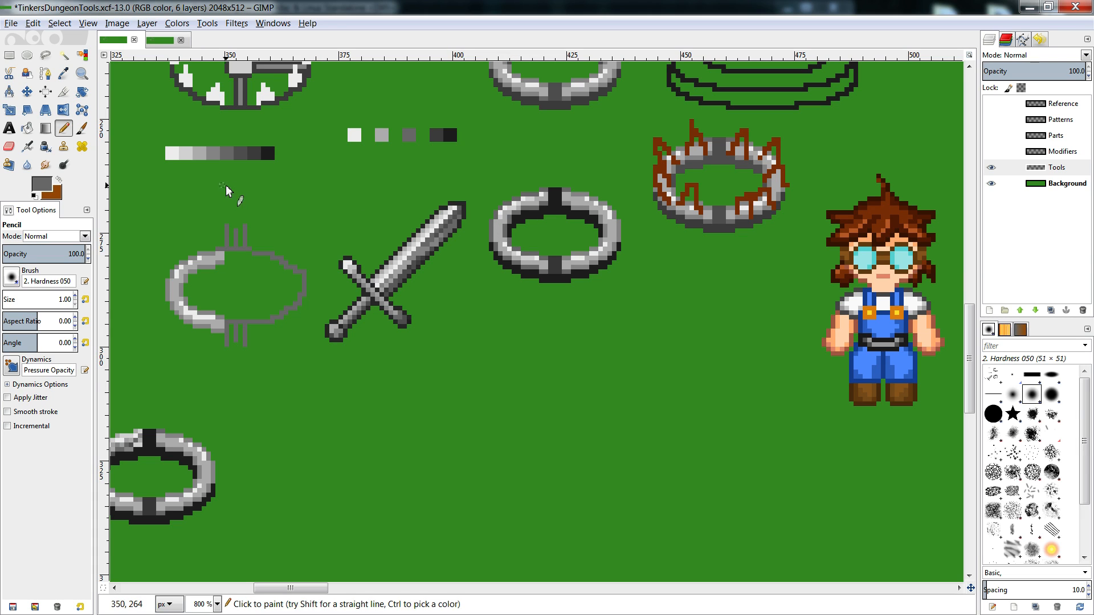
pyautogui.keyDown('ctrl'); pyautogui.click(212, 153); pyautogui.keyUp('ctrl')
pyautogui.keyDown('ctrl'); pyautogui.click(207, 154); pyautogui.keyUp('ctrl')
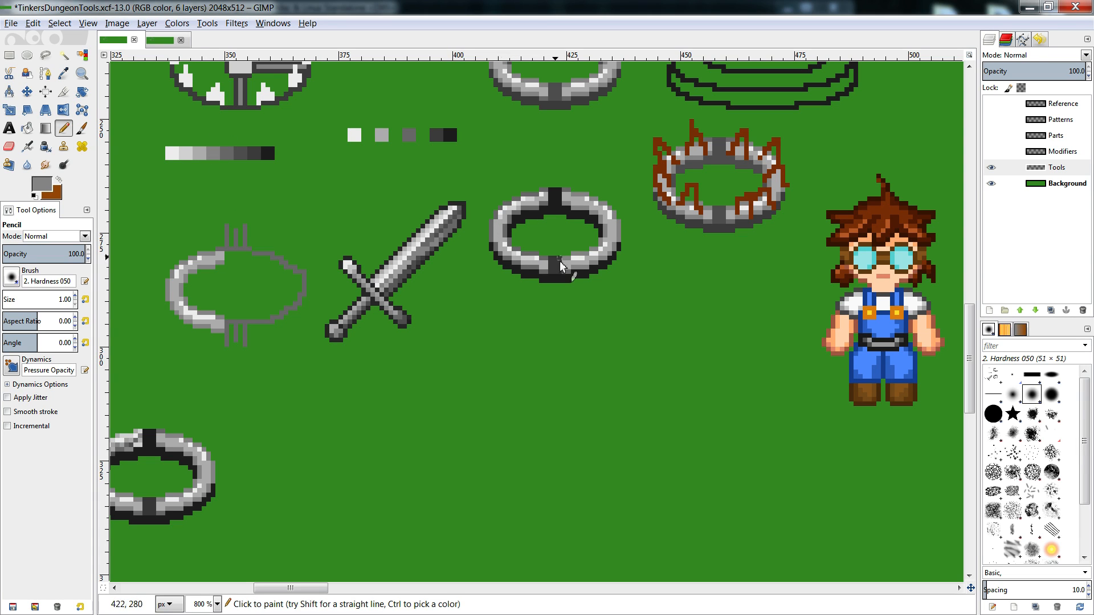
pyautogui.moveTo(505, 226); pyautogui.dragTo(505, 235)
pyautogui.click(166, 43)
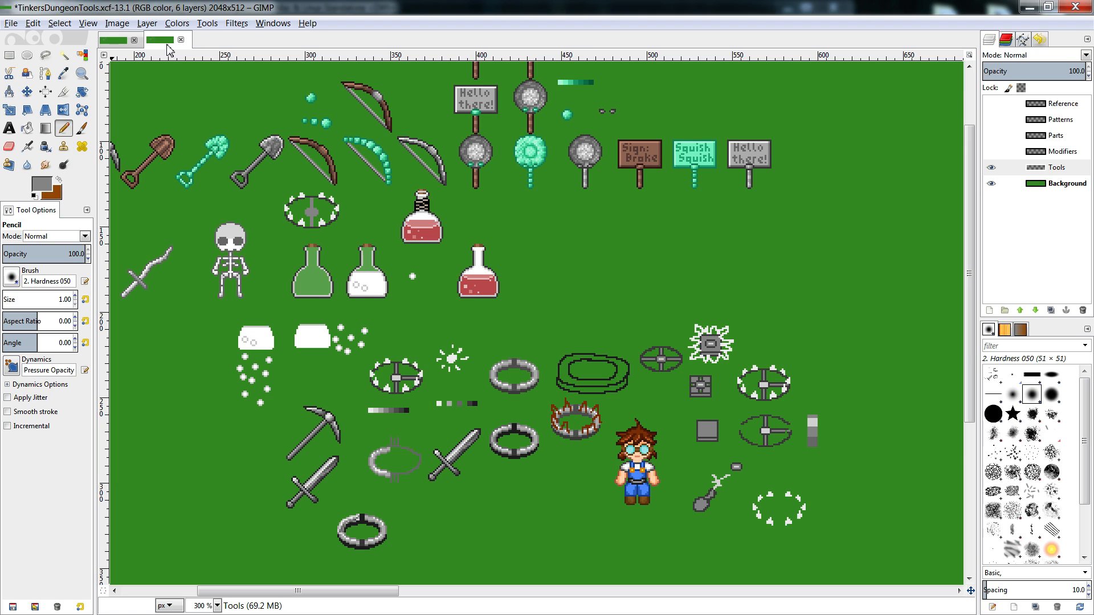
pyautogui.click(121, 42)
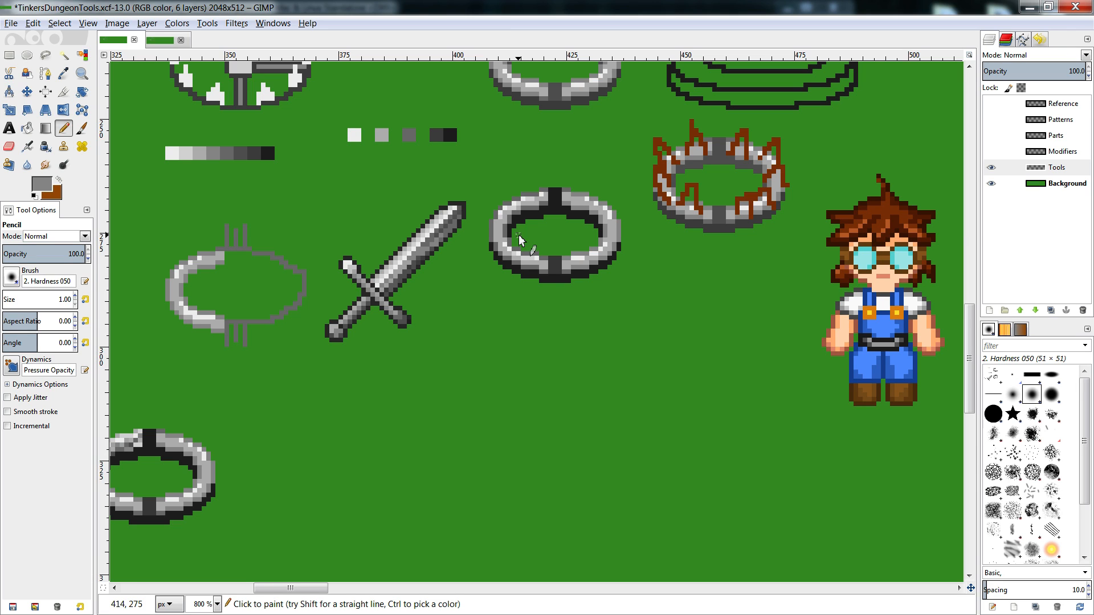
# - Cut and paste the spaced grey swatches of the reduced palette together into one gapless strip
pyautogui.press('r')
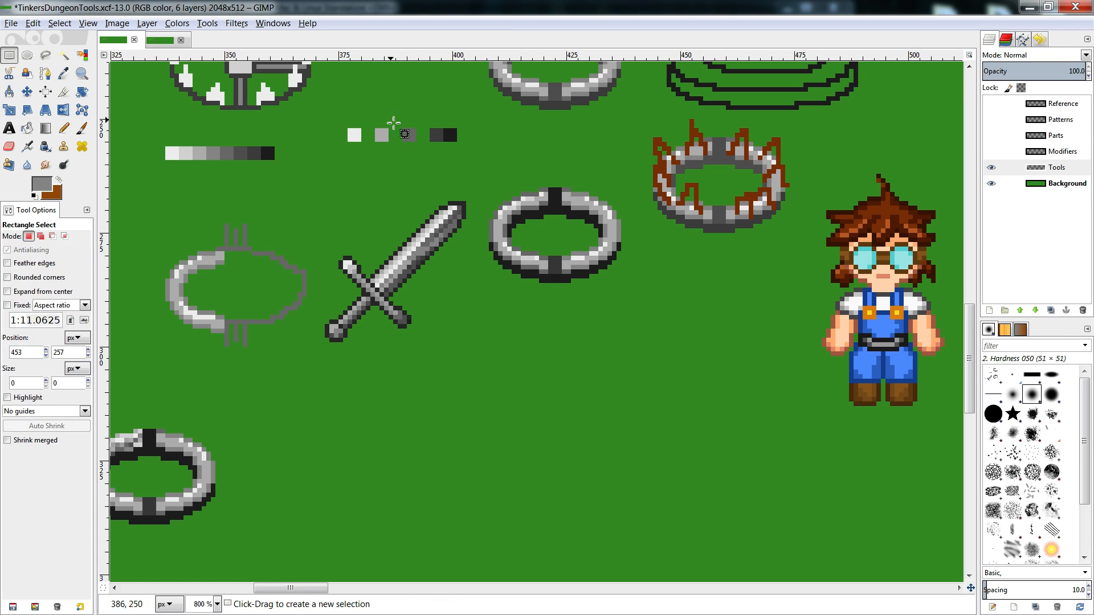
pyautogui.moveTo(394, 114)
pyautogui.mouseDown()
pyautogui.moveTo(365, 157)
pyautogui.moveTo(366, 137)
pyautogui.moveTo(427, 158)
pyautogui.moveTo(384, 136)
pyautogui.moveTo(445, 146)
pyautogui.moveTo(400, 135)
pyautogui.mouseUp()
pyautogui.hotkey('ctrl', 'x')
pyautogui.hotkey('ctrl', 'v')
pyautogui.click(392, 142)
pyautogui.hotkey('ctrl', 'x')
pyautogui.hotkey('ctrl', 'v')
pyautogui.click(416, 146)
pyautogui.hotkey('ctrl', 'x')
pyautogui.hotkey('ctrl', 'v')
pyautogui.click(425, 143)
pyautogui.moveTo(466, 119); pyautogui.dragTo(409, 135)
pyautogui.hotkey('ctrl', 'x')
pyautogui.hotkey('ctrl', 'v')
pyautogui.click(437, 167)
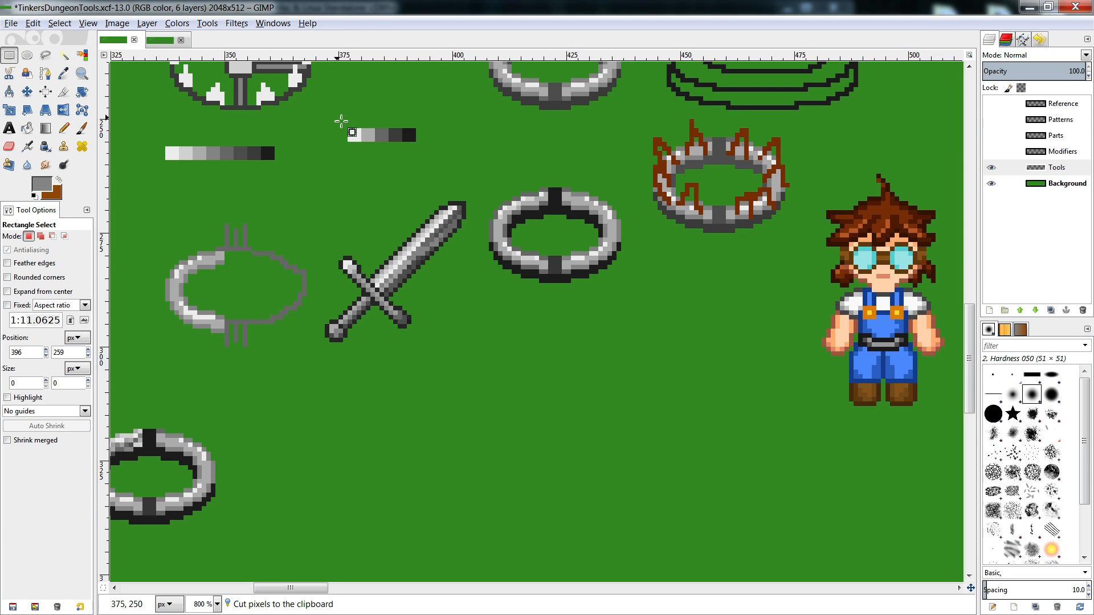
# - Adjust the reduced grey palette strip to brightness 1 and contrast -24, and pick its second grey as the pencil color
pyautogui.moveTo(334, 115); pyautogui.dragTo(453, 169)
pyautogui.click(172, 24)
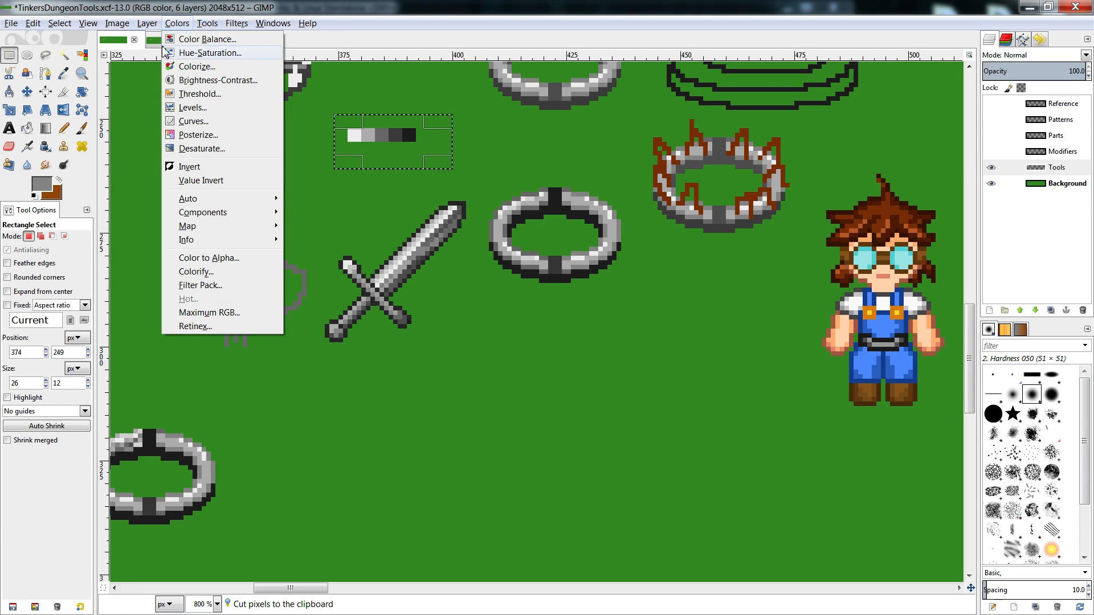
pyautogui.click(200, 78)
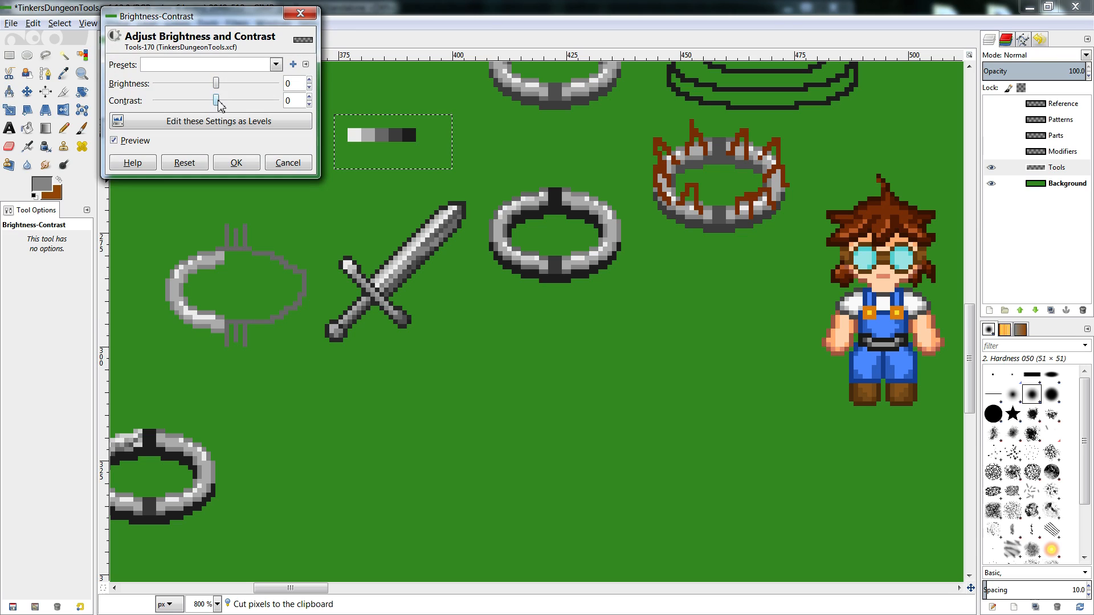
pyautogui.moveTo(216, 101)
pyautogui.mouseDown()
pyautogui.moveTo(204, 104)
pyautogui.moveTo(212, 87)
pyautogui.mouseUp()
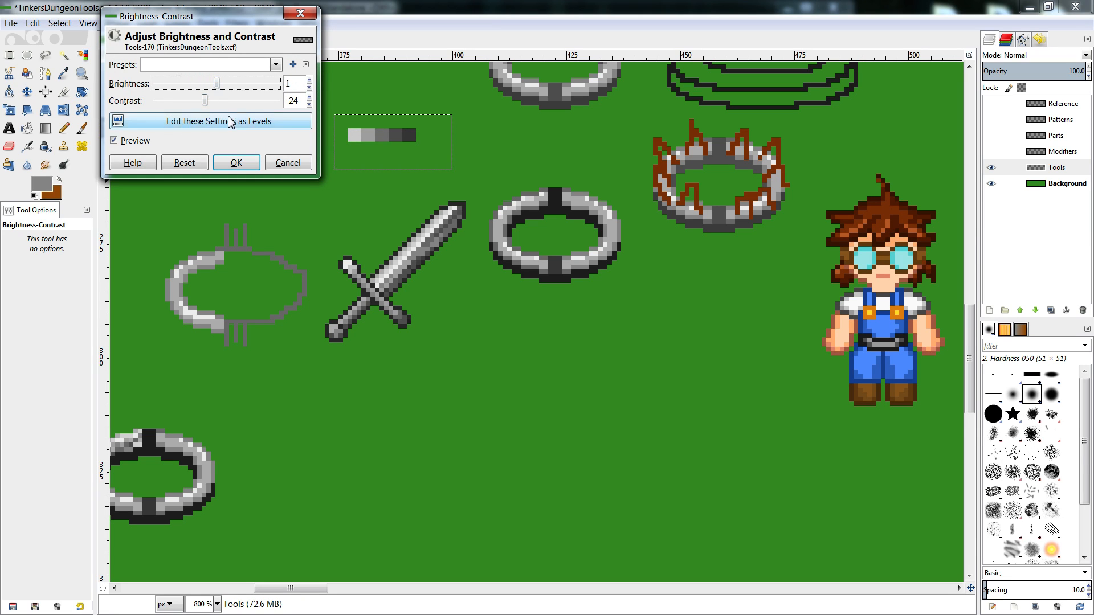
pyautogui.click(236, 162)
pyautogui.press('r')
pyautogui.click(488, 178)
pyautogui.press('n')
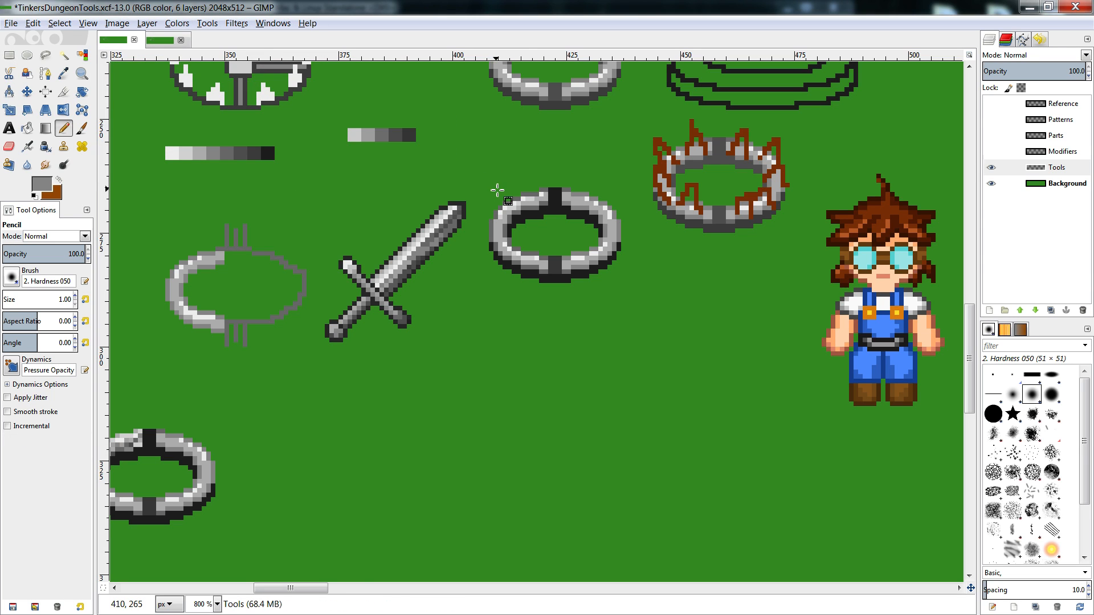
pyautogui.keyDown('ctrl'); pyautogui.click(369, 135); pyautogui.keyUp('ctrl')
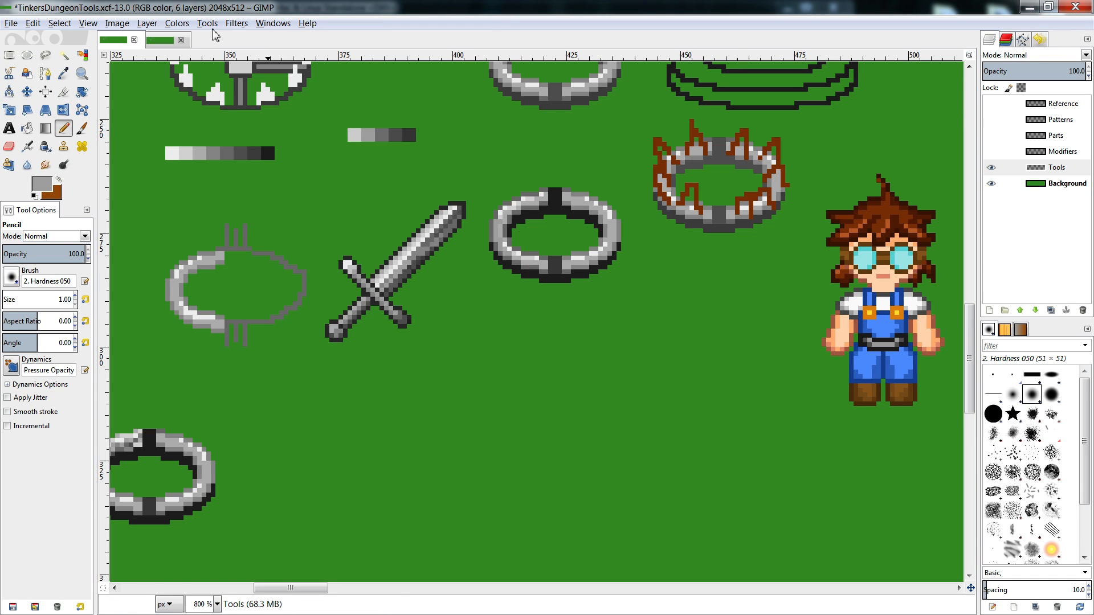
# - Hide the Background layer and check the sprites against the transparency pattern in the zoomed-out and close-up views
pyautogui.click(169, 43)
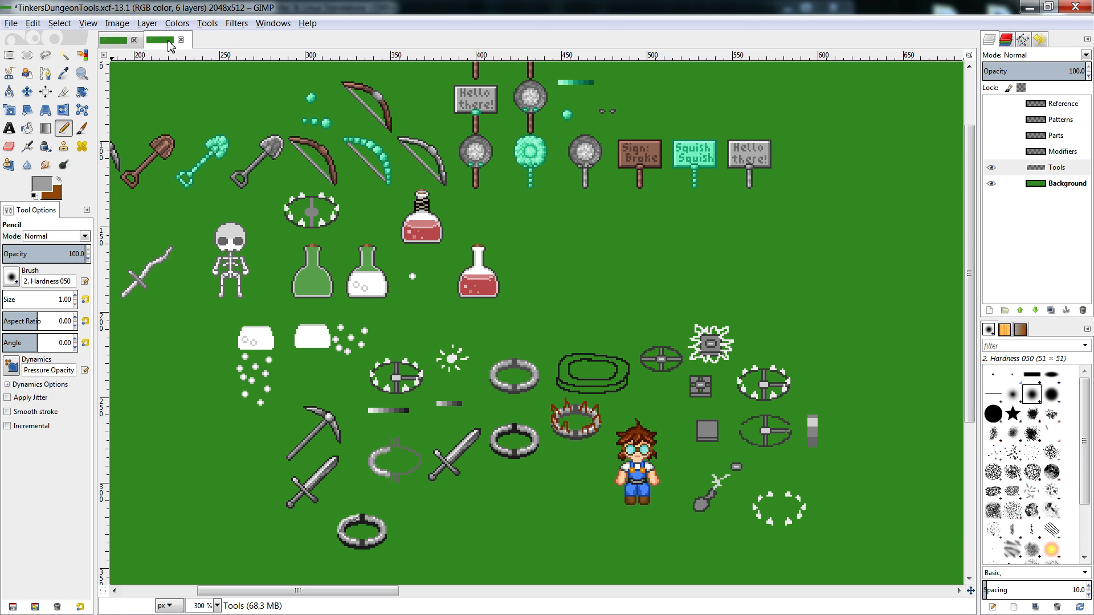
pyautogui.click(123, 41)
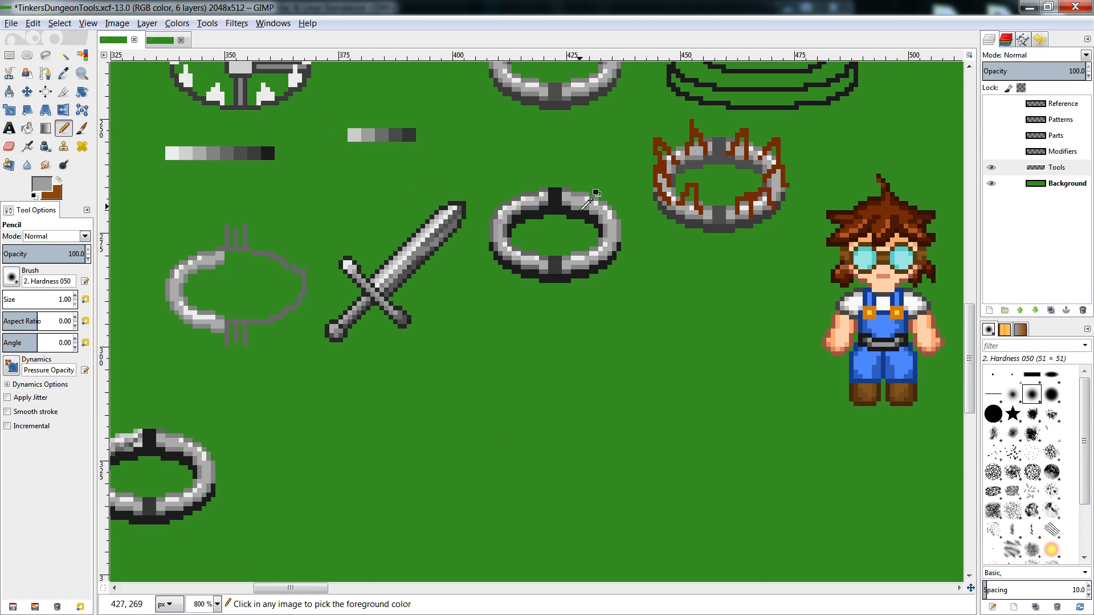
pyautogui.click(162, 44)
pyautogui.click(991, 183)
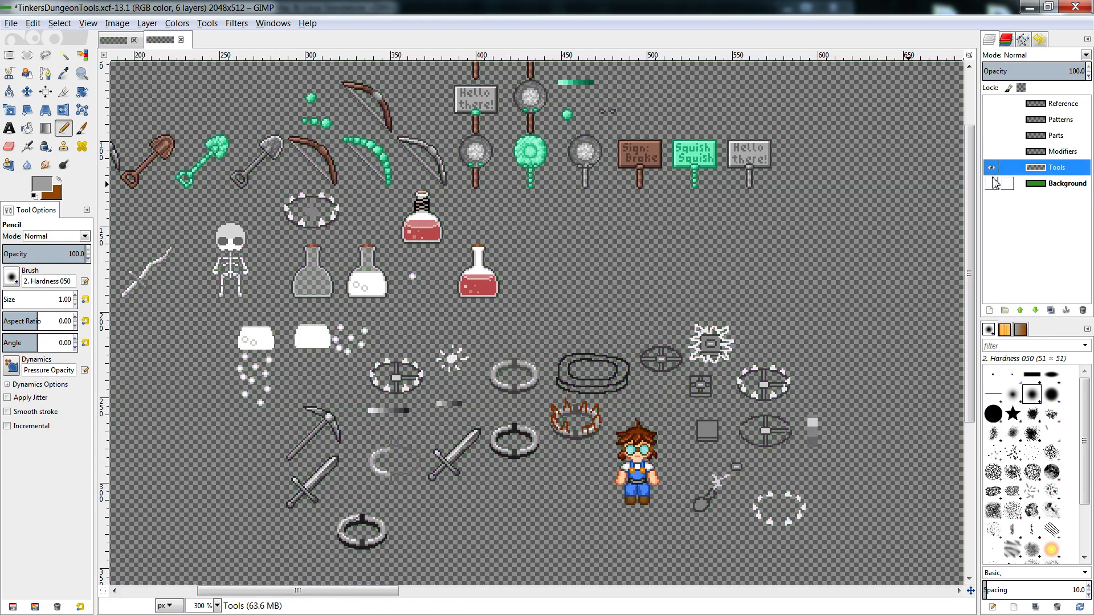
pyautogui.scroll(-3, 737, 166)
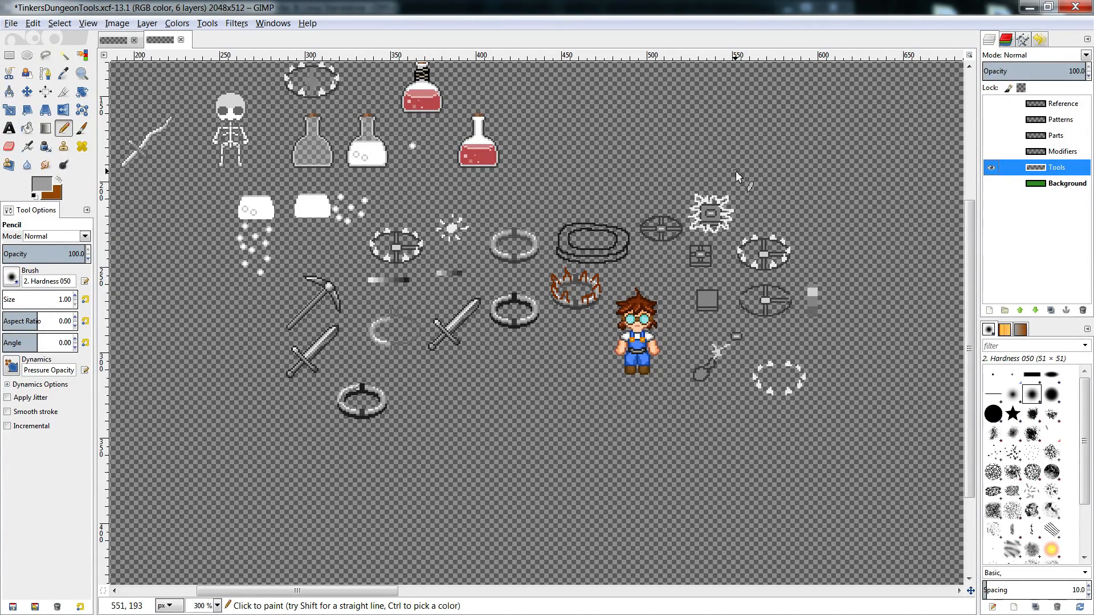
pyautogui.click(114, 40)
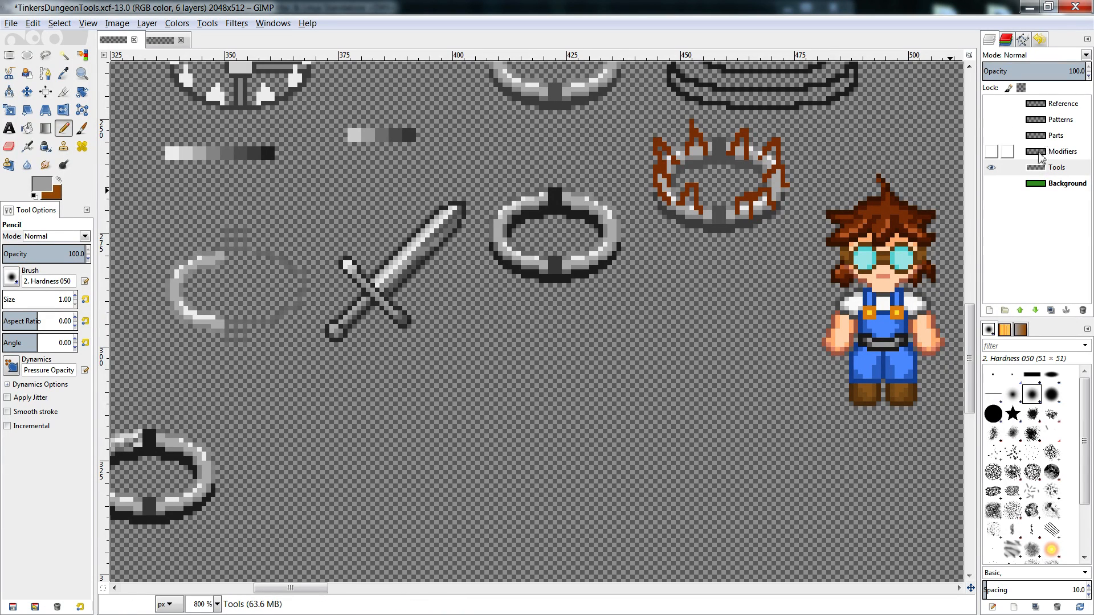
pyautogui.scroll(3, 727, 278)
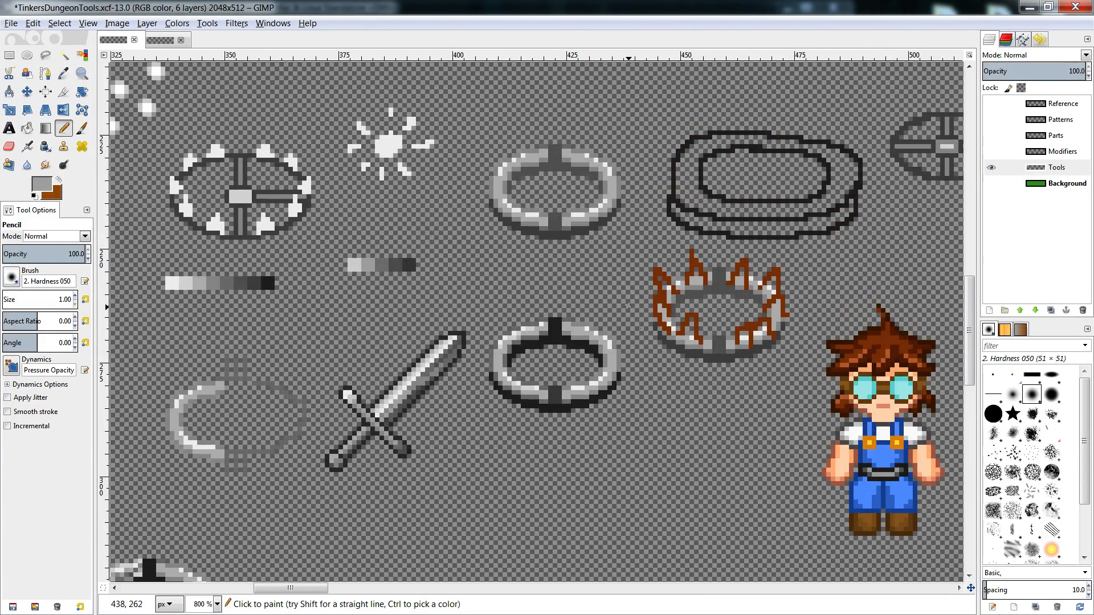
pyautogui.press('r')
pyautogui.moveTo(631, 289); pyautogui.dragTo(490, 467)
pyautogui.hotkey('ctrl', 'x')
pyautogui.hotkey('ctrl', 'v')
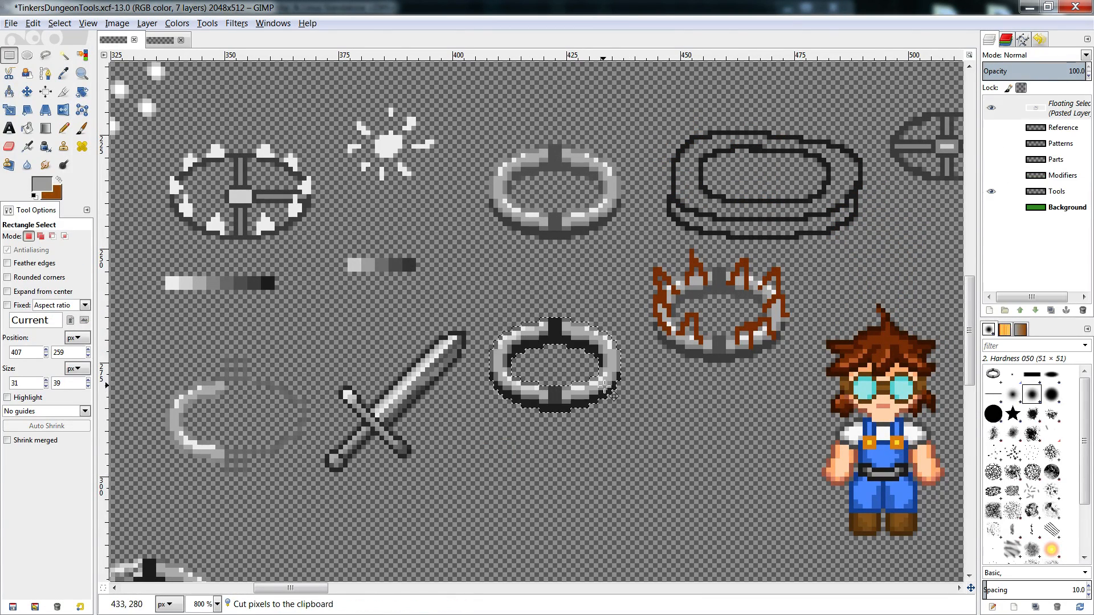
pyautogui.click(608, 410)
# - Copy the left half of the dark-banded ring beside the sword, flip it horizontally, and anchor it as the ring's right half
pyautogui.moveTo(557, 304); pyautogui.dragTo(495, 455)
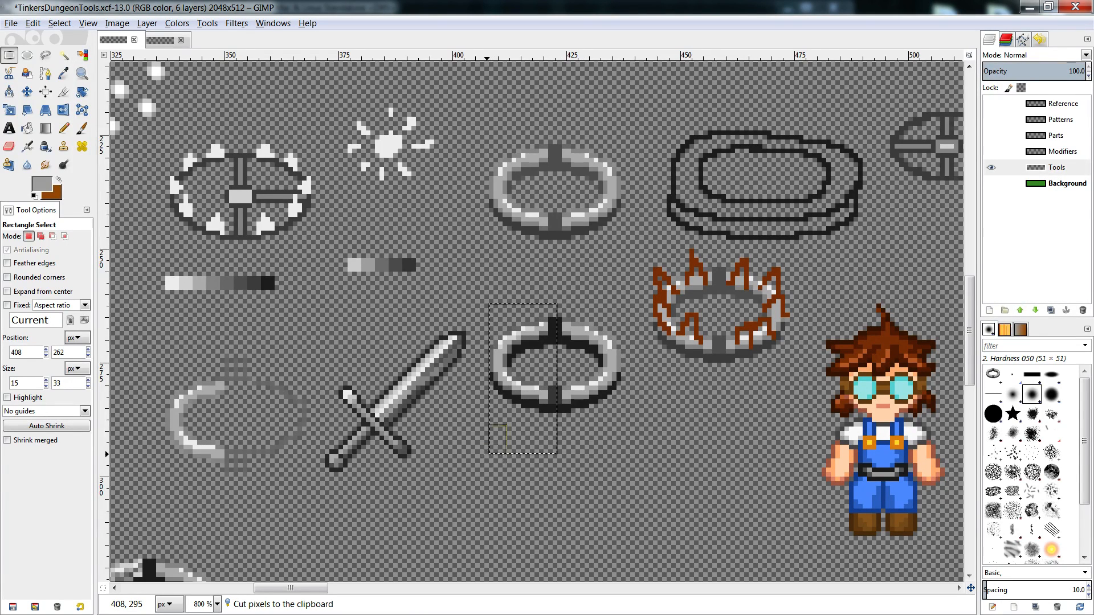
pyautogui.hotkey('ctrl', 'c')
pyautogui.hotkey('ctrl', 'v')
pyautogui.click(147, 23)
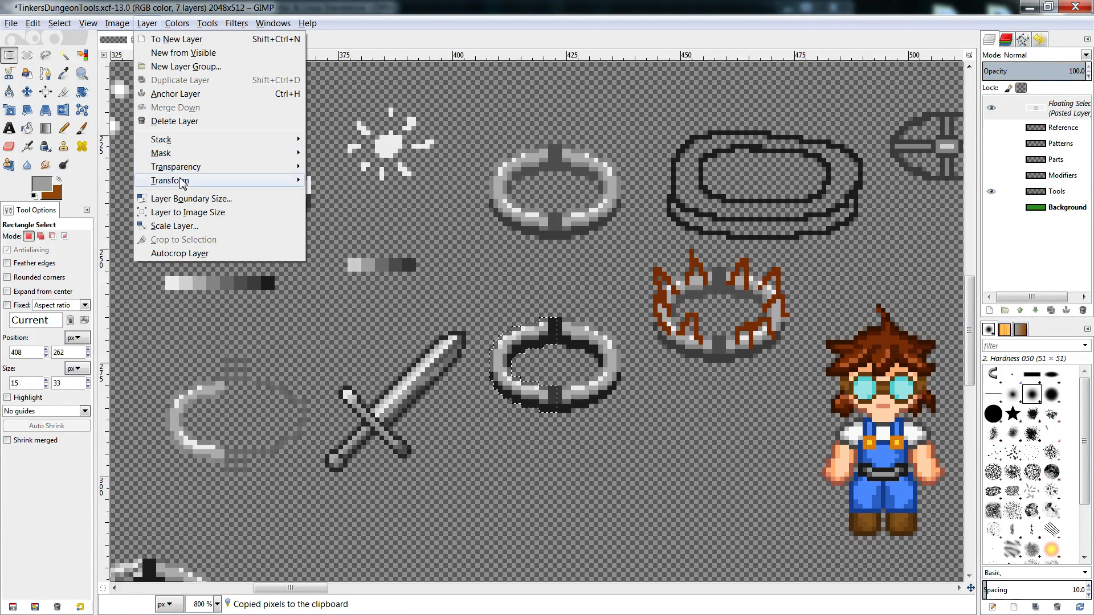
pyautogui.moveTo(183, 180)
pyautogui.click(330, 181)
pyautogui.moveTo(552, 375); pyautogui.dragTo(596, 364)
pyautogui.click(640, 388)
# - Cut the whole mirrored ring and paste it directly over the lighter ring above
pyautogui.moveTo(630, 290); pyautogui.dragTo(486, 454)
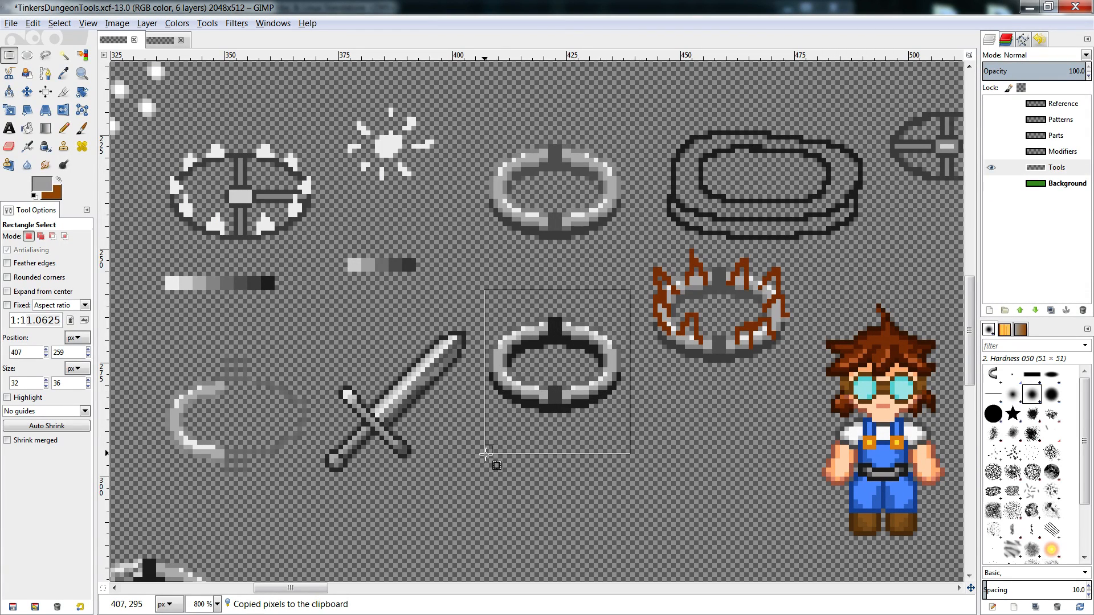
pyautogui.hotkey('ctrl', 'x')
pyautogui.hotkey('ctrl', 'v')
pyautogui.moveTo(574, 340); pyautogui.dragTo(575, 169)
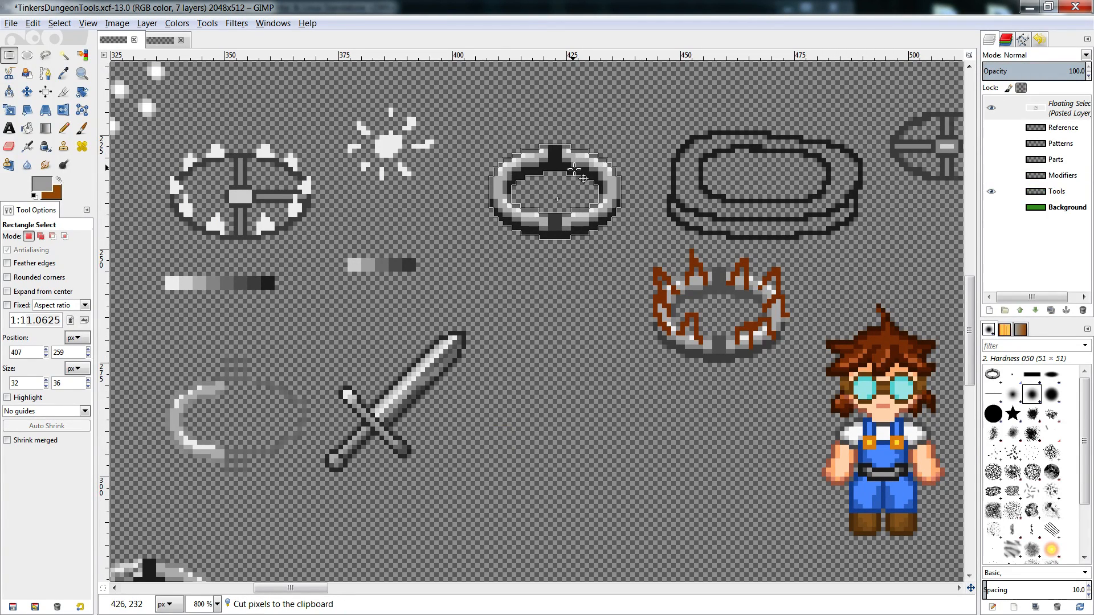
# - Show the Background layer and anchor the pasted ring, and undo back to the state before the ring was pasted
pyautogui.click(991, 206)
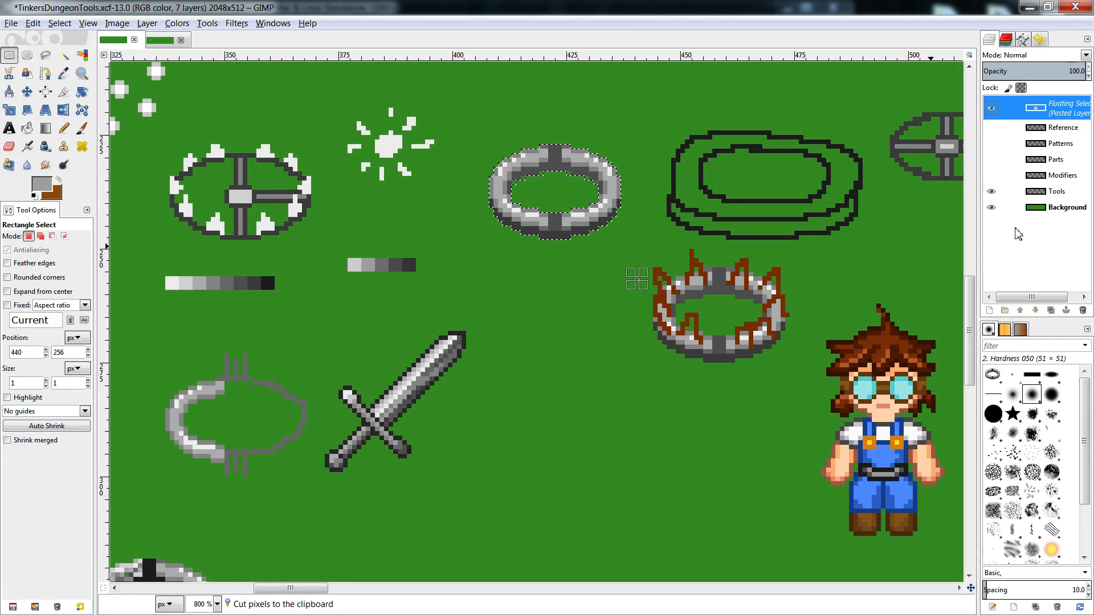
pyautogui.press('x')
pyautogui.hotkey('shift', 'b')
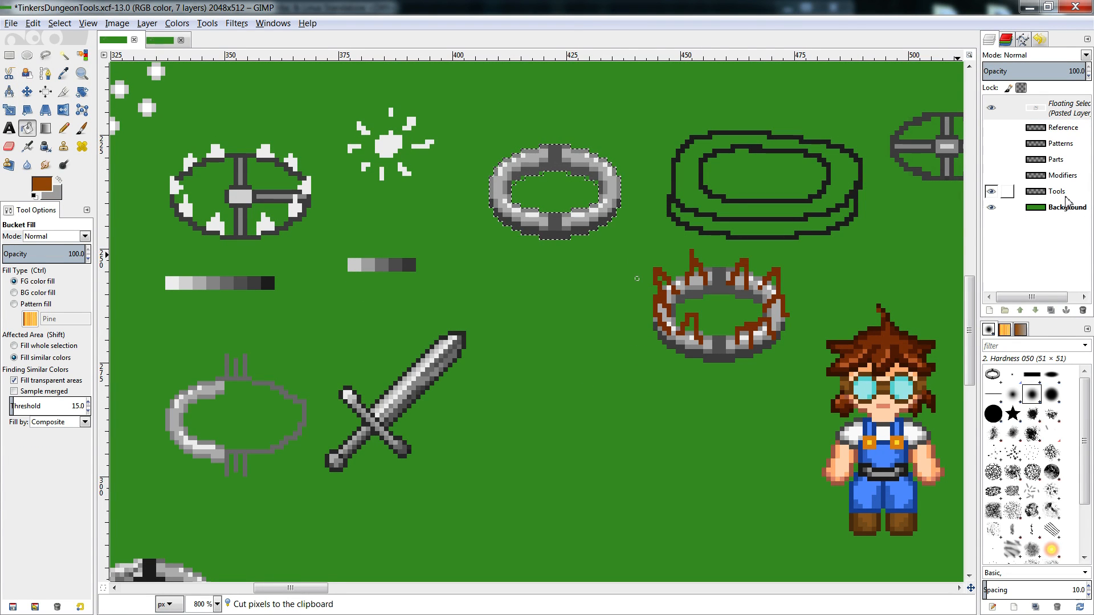
pyautogui.hotkey('ctrl', 'h')
pyautogui.press('r')
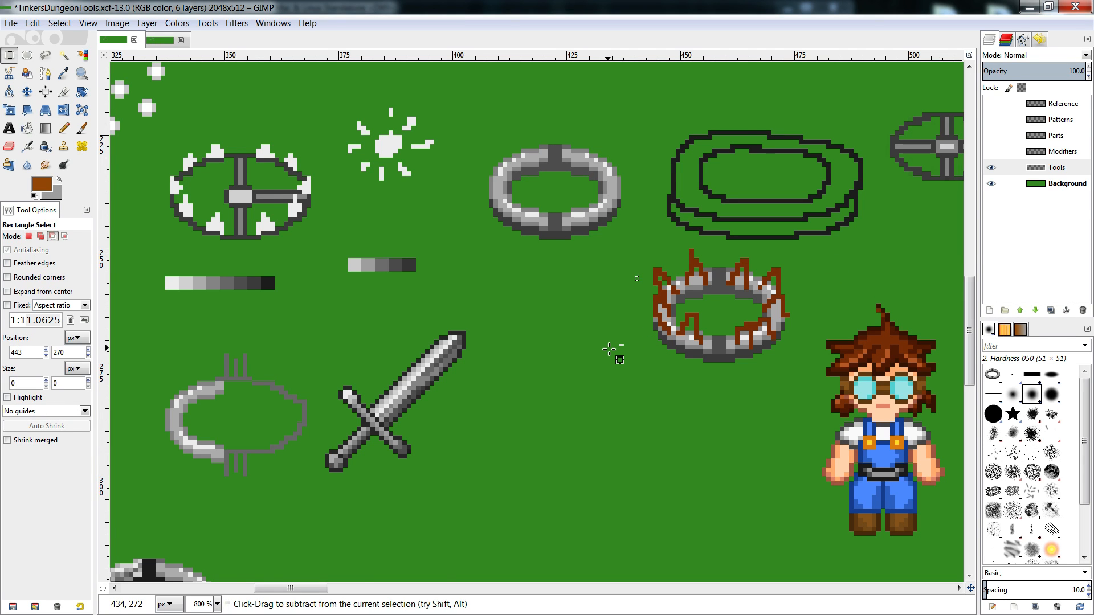
pyautogui.hotkey('ctrl', 'z')
pyautogui.hotkey('ctrl', 'z')
pyautogui.hotkey('ctrl', 'z')
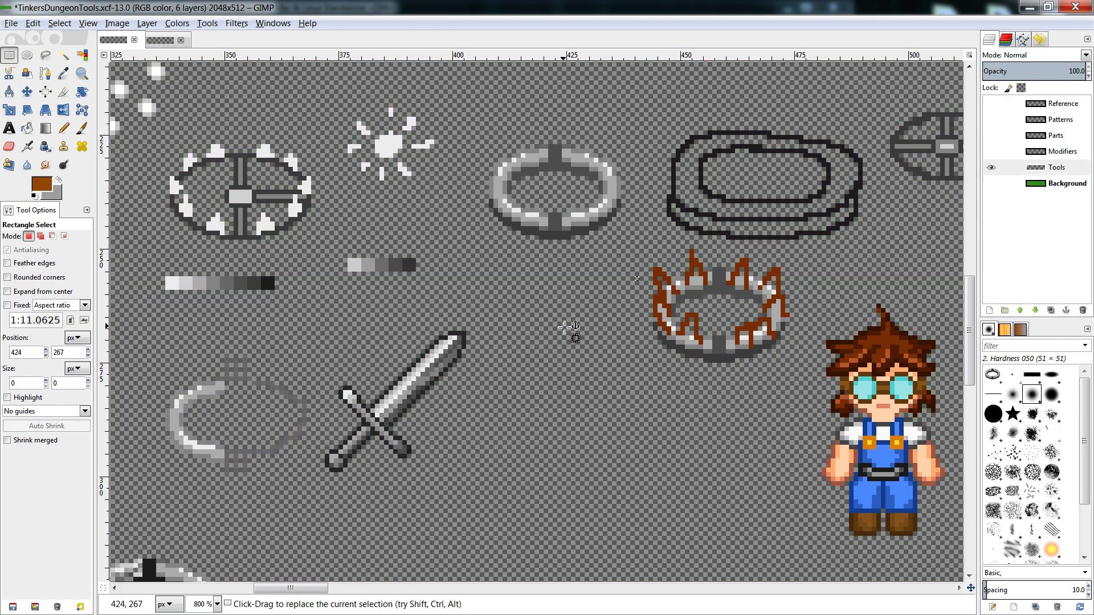
# - Paste the cut ring again, place it over the lighter ring above, and anchor it
pyautogui.hotkey('ctrl', 'v')
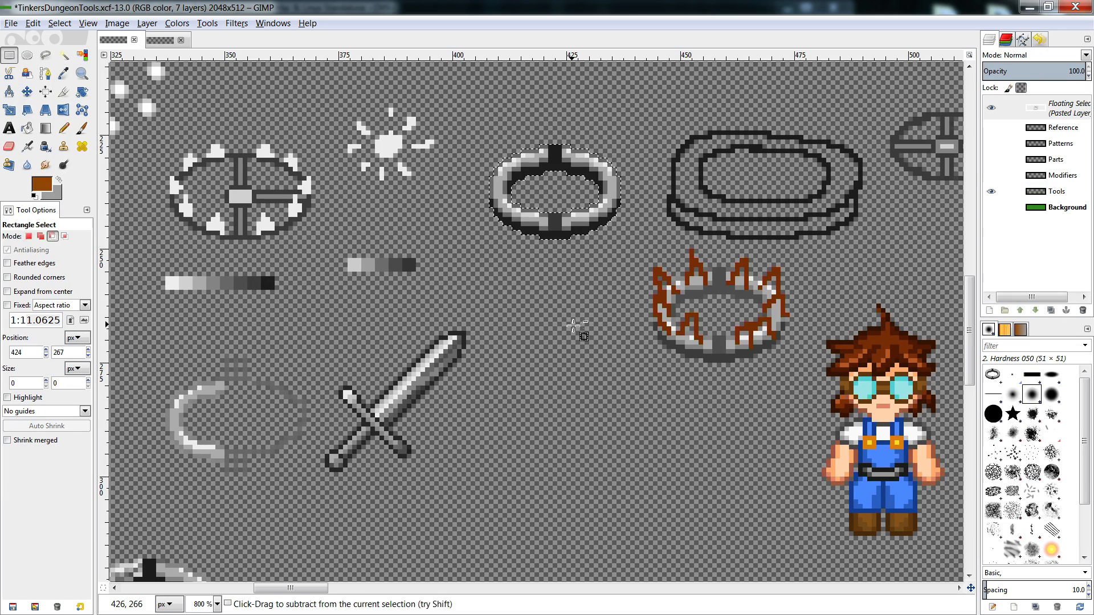
pyautogui.moveTo(573, 324); pyautogui.dragTo(561, 164)
pyautogui.click(556, 463)
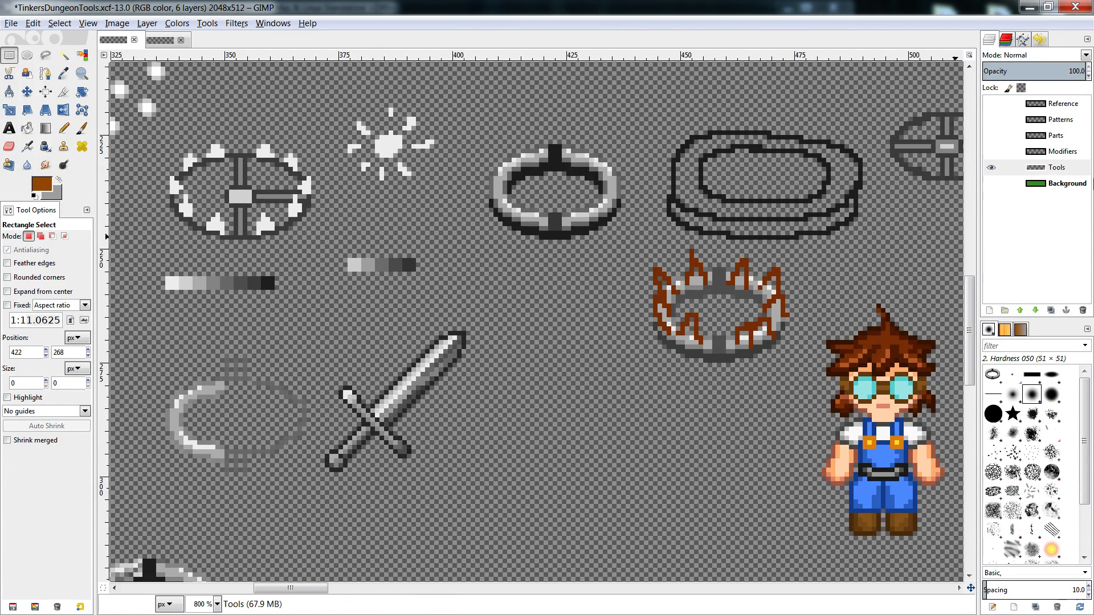
# - Select and show the Background layer, and bucket-fill it with the stored brown
pyautogui.click(1058, 183)
pyautogui.hotkey('ctrl', 'v')
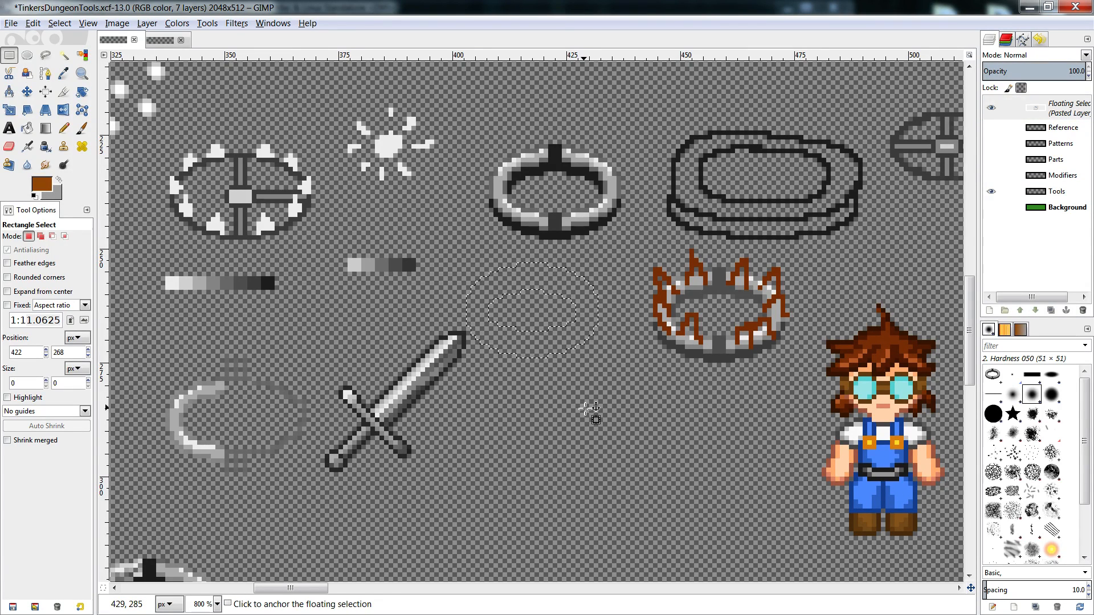
pyautogui.click(593, 410)
pyautogui.click(592, 411)
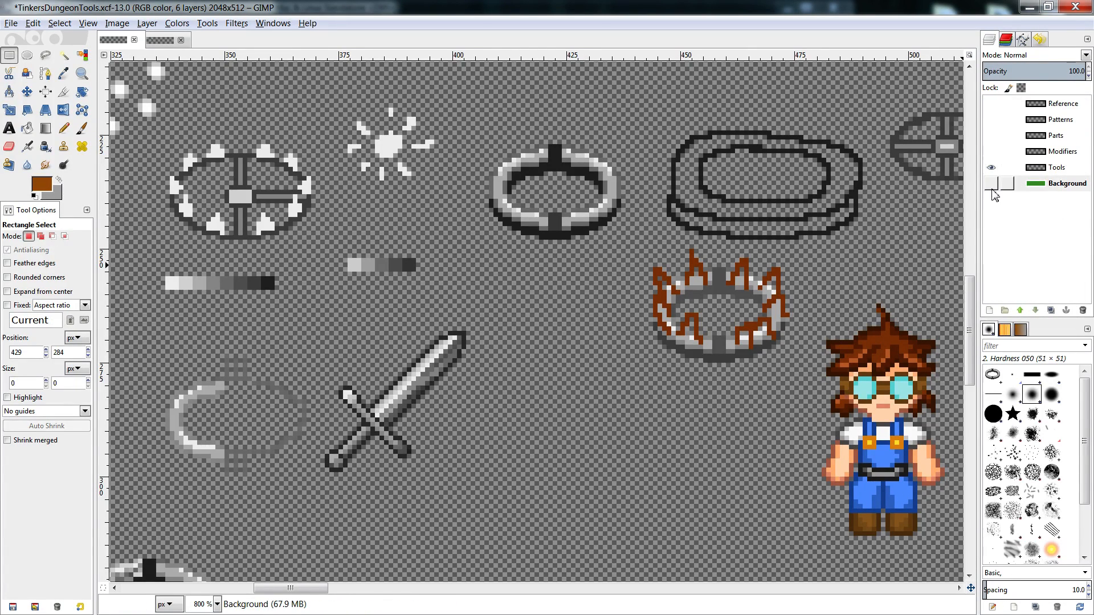
pyautogui.click(992, 183)
pyautogui.hotkey('shift', 'b')
pyautogui.click(526, 320)
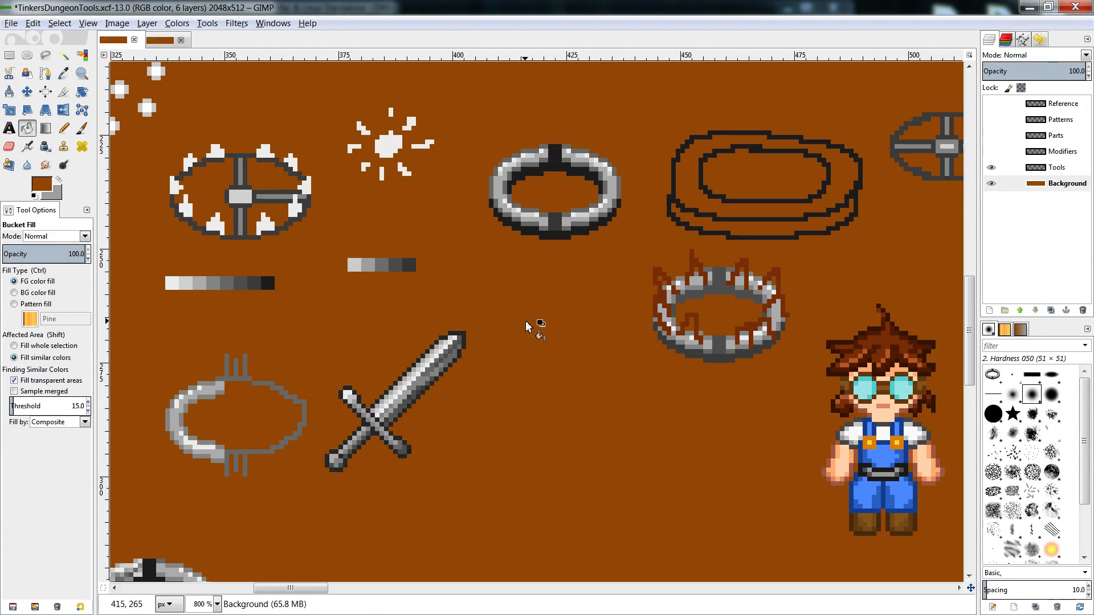
# - Change the foreground color to a less saturated brown and refill the Background layer with it
pyautogui.click(45, 187)
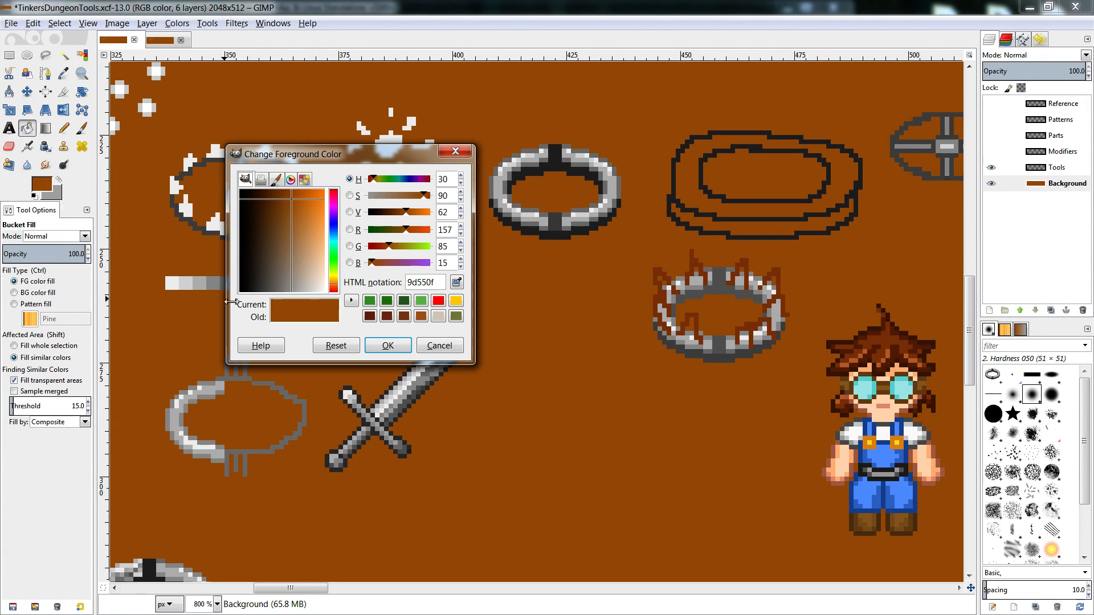
pyautogui.moveTo(293, 197); pyautogui.dragTo(290, 225)
pyautogui.click(388, 351)
pyautogui.click(565, 386)
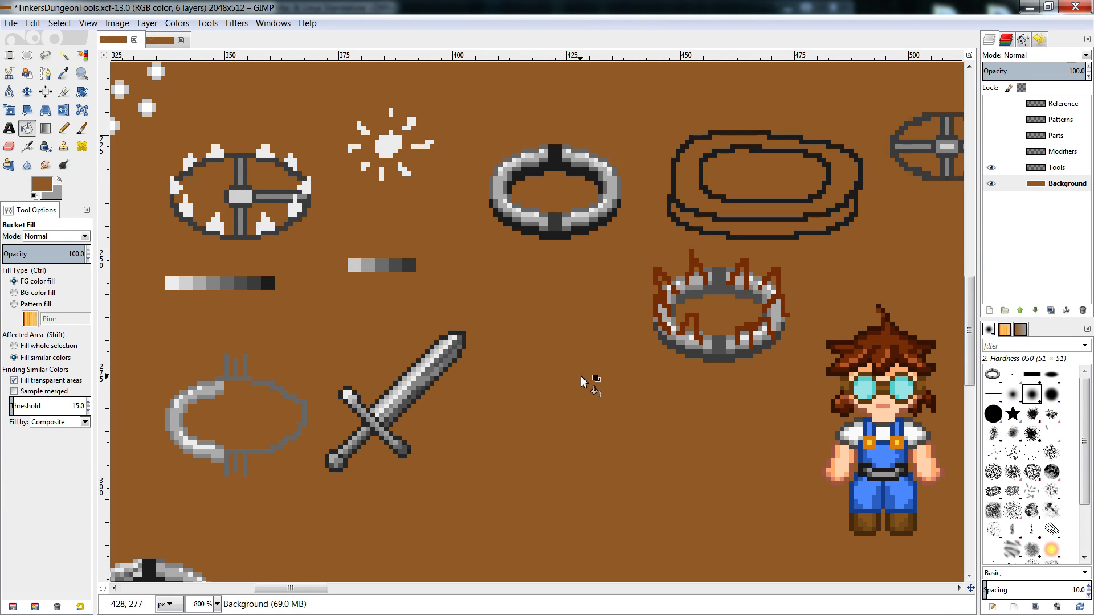
# - Copy the upper dark-banded ring from the Tools layer and anchor the duplicate in the empty space beside the sword
pyautogui.press('r')
pyautogui.moveTo(630, 135); pyautogui.dragTo(479, 244)
pyautogui.hotkey('ctrl', 'c')
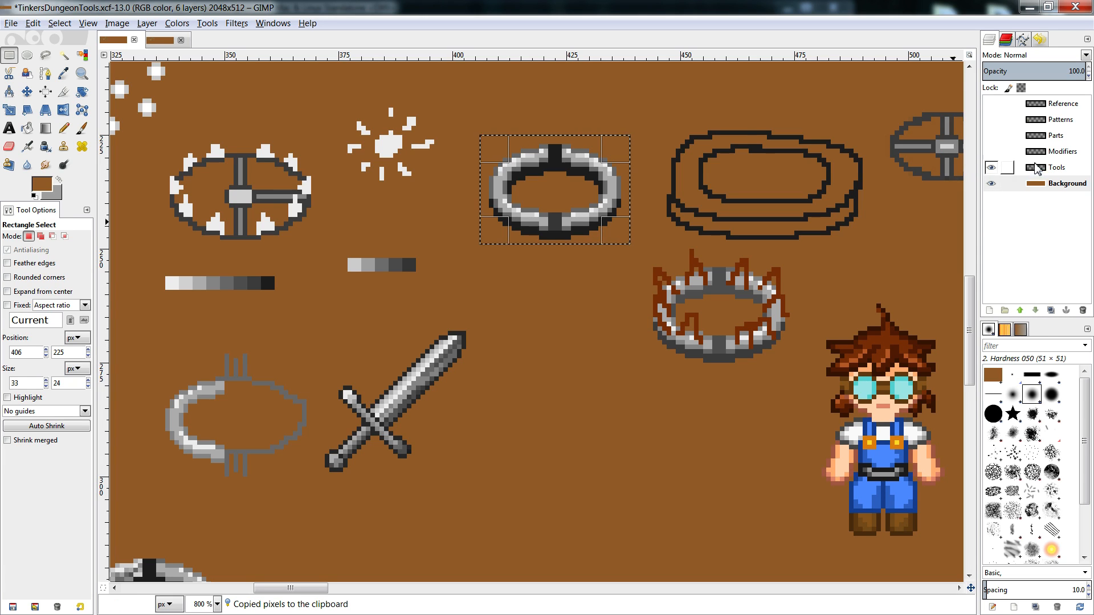
pyautogui.press('pageup')
pyautogui.scroll(-3, 585, 318)
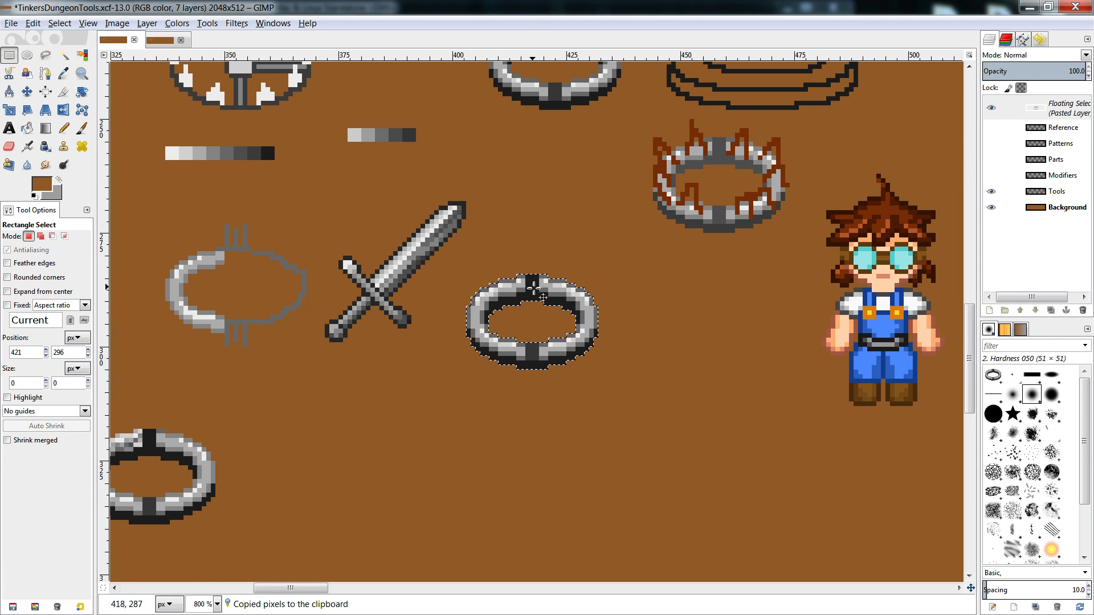
pyautogui.moveTo(534, 288); pyautogui.dragTo(566, 246)
pyautogui.click(689, 260)
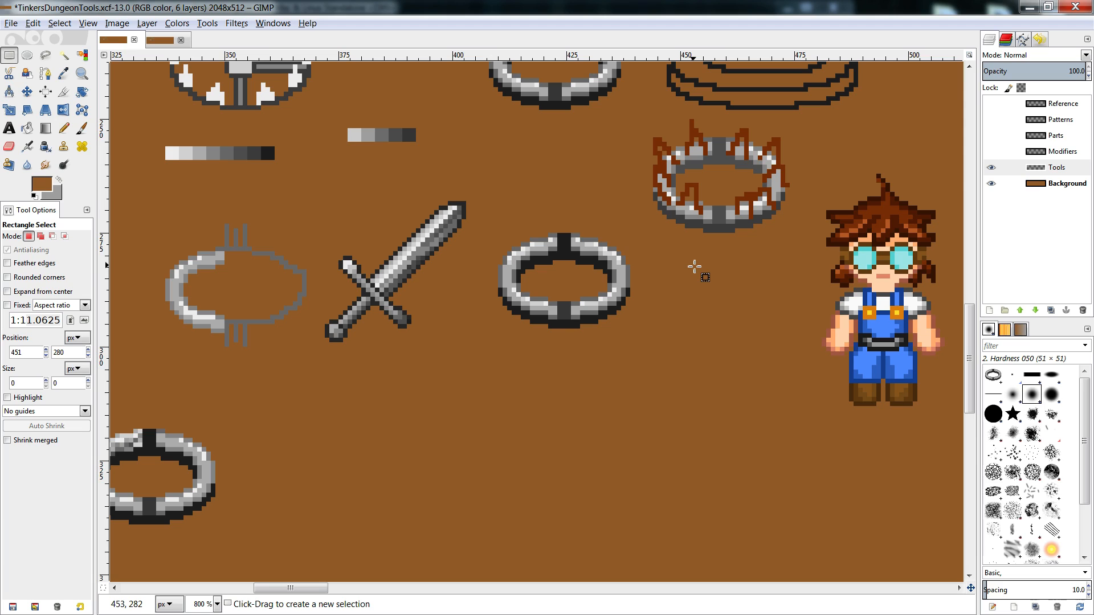
# - Pencil a mid-grey clasp over the dark band at the front of the ring beside the sword, using greys sampled from the ring
pyautogui.press('n')
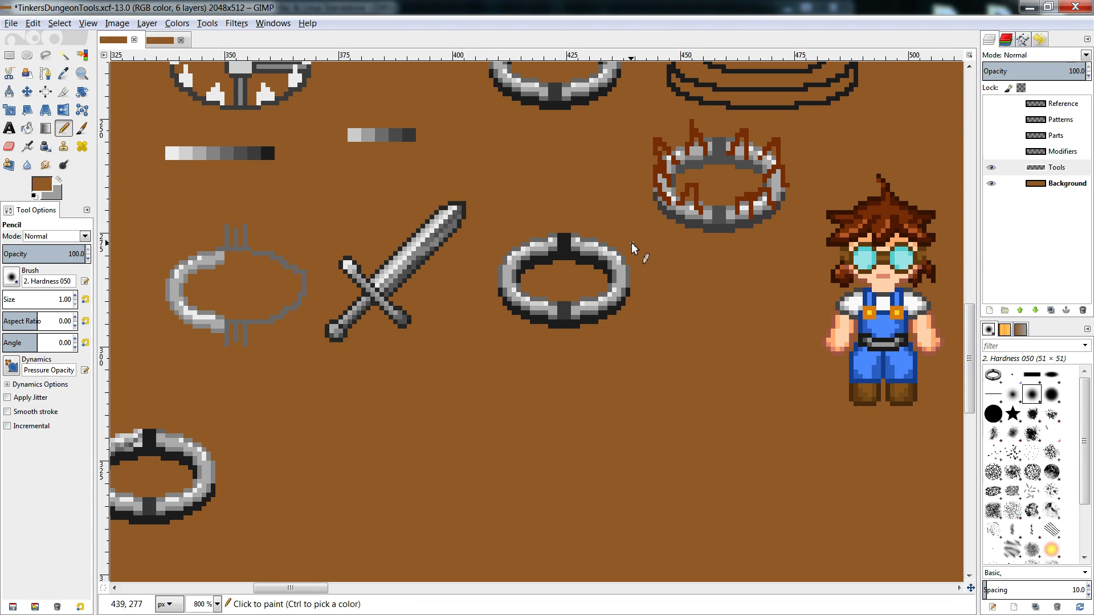
pyautogui.keyDown('ctrl'); pyautogui.click(559, 319); pyautogui.keyUp('ctrl')
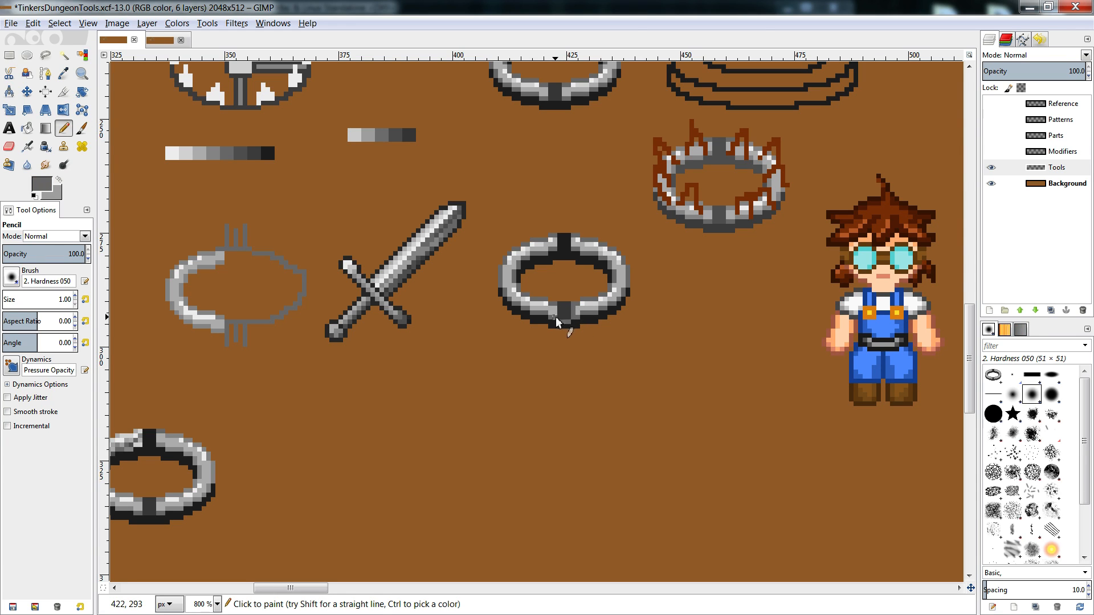
pyautogui.moveTo(559, 317)
pyautogui.mouseDown()
pyautogui.moveTo(555, 298)
pyautogui.moveTo(566, 298)
pyautogui.mouseUp()
pyautogui.hotkey('shift', 'e')
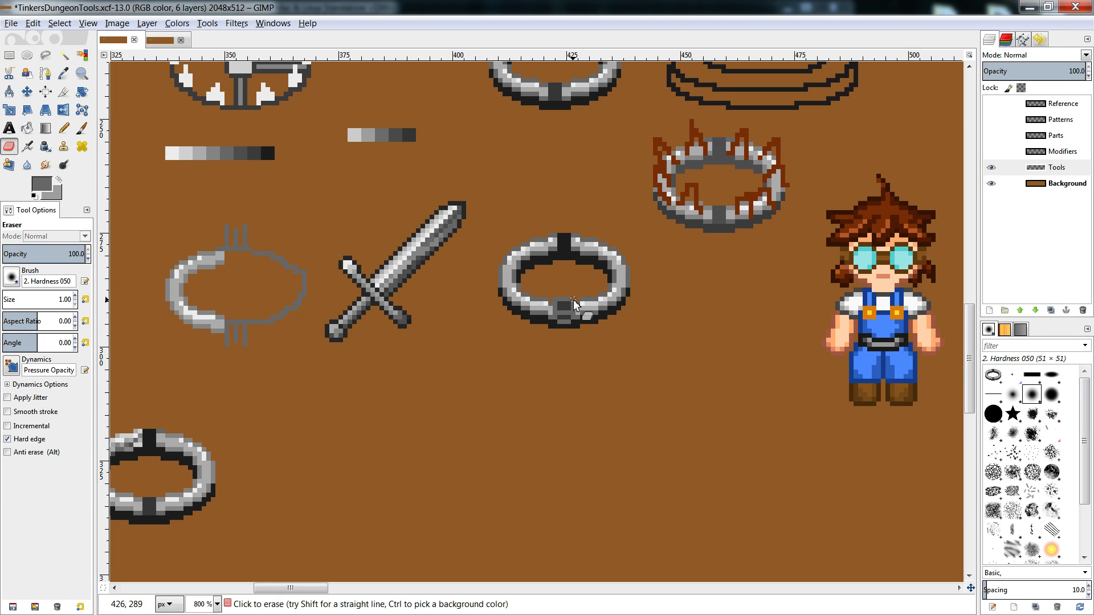
pyautogui.press('n')
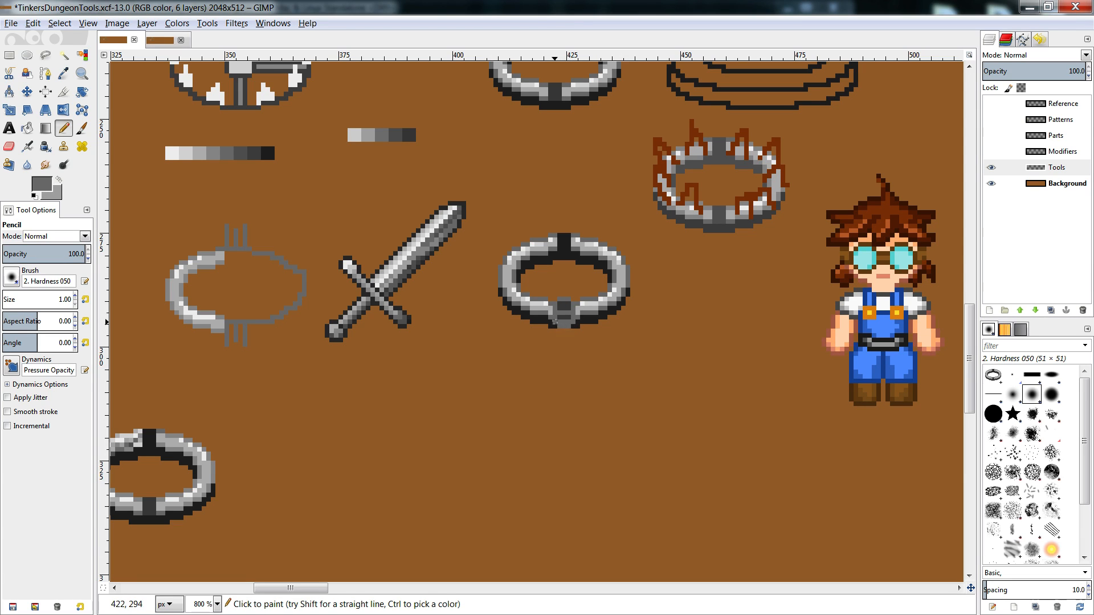
pyautogui.keyDown('ctrl'); pyautogui.click(564, 319); pyautogui.keyUp('ctrl')
pyautogui.moveTo(562, 322); pyautogui.dragTo(569, 320)
pyautogui.keyDown('ctrl'); pyautogui.click(564, 314); pyautogui.keyUp('ctrl')
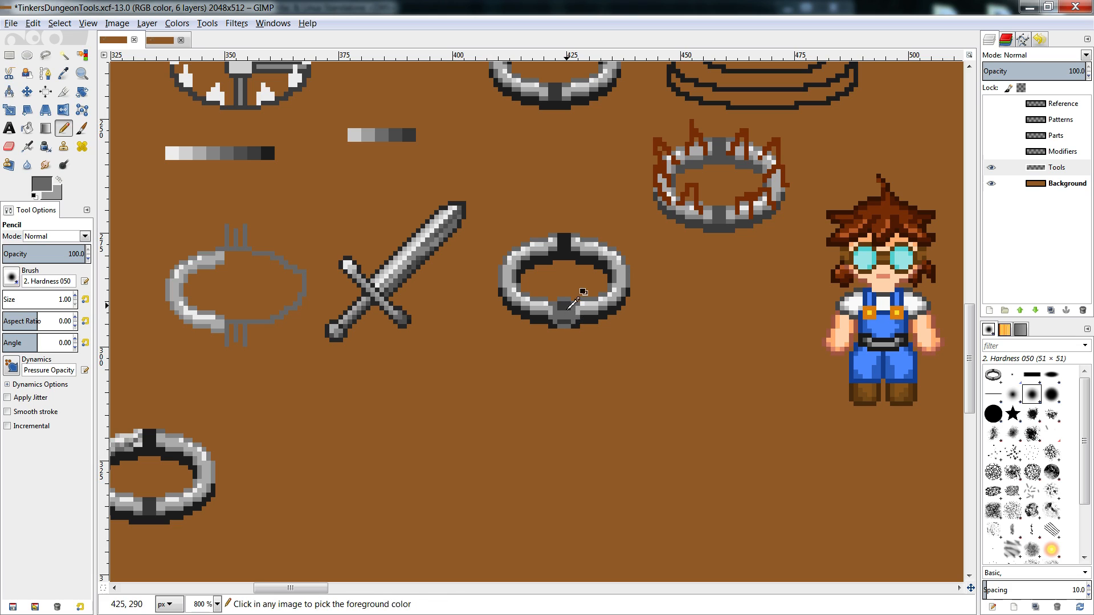
pyautogui.keyDown('ctrl'); pyautogui.click(569, 307); pyautogui.keyUp('ctrl')
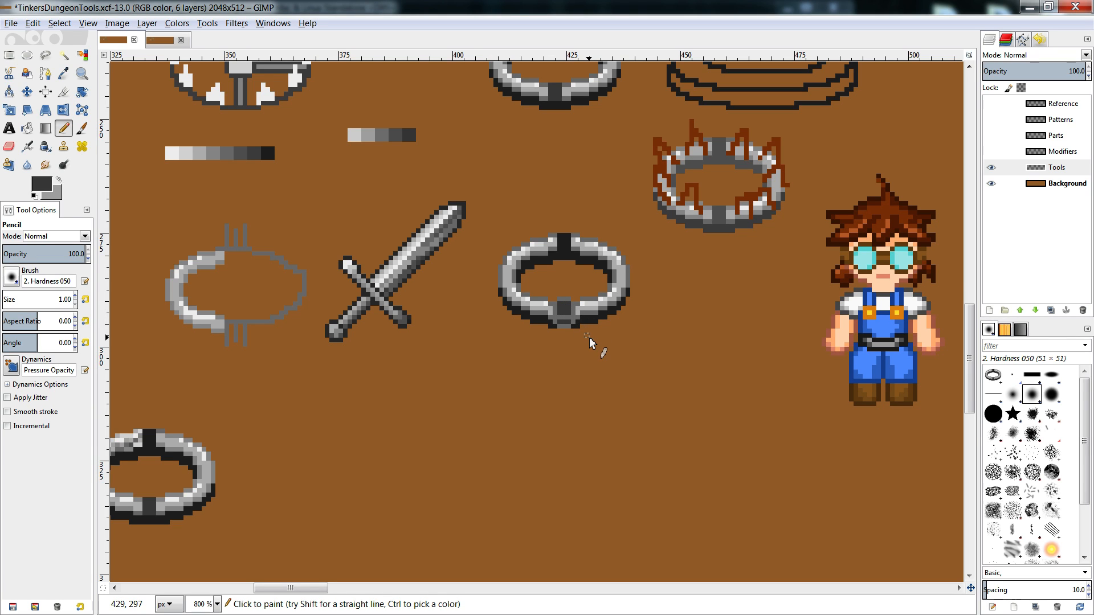
# - Add a near-white and light-grey vertical highlight to the front clasp with colors sampled from the sword
pyautogui.keyDown('ctrl'); pyautogui.click(400, 267); pyautogui.keyUp('ctrl')
pyautogui.click(560, 304)
pyautogui.keyDown('ctrl'); pyautogui.click(404, 254); pyautogui.keyUp('ctrl')
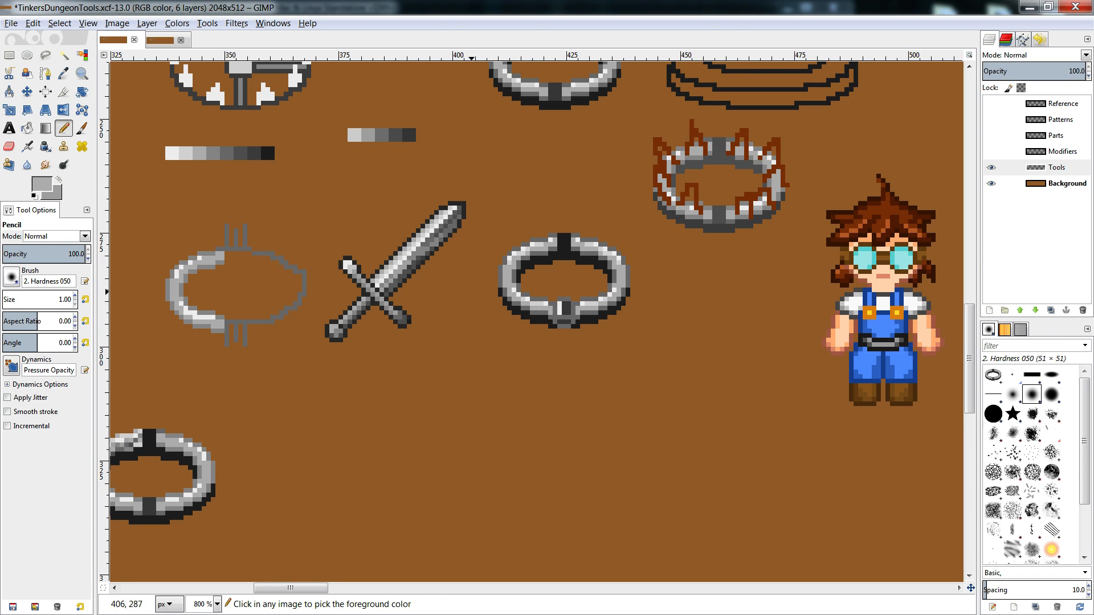
pyautogui.moveTo(562, 301); pyautogui.dragTo(562, 311)
pyautogui.keyDown('ctrl'); pyautogui.click(562, 308); pyautogui.keyUp('ctrl')
# - Darken the front clasp's lower edge with sampled dark grey, undo the stray line, and resample mid grey from the sword blade
pyautogui.keyDown('ctrl'); pyautogui.click(567, 324); pyautogui.keyUp('ctrl')
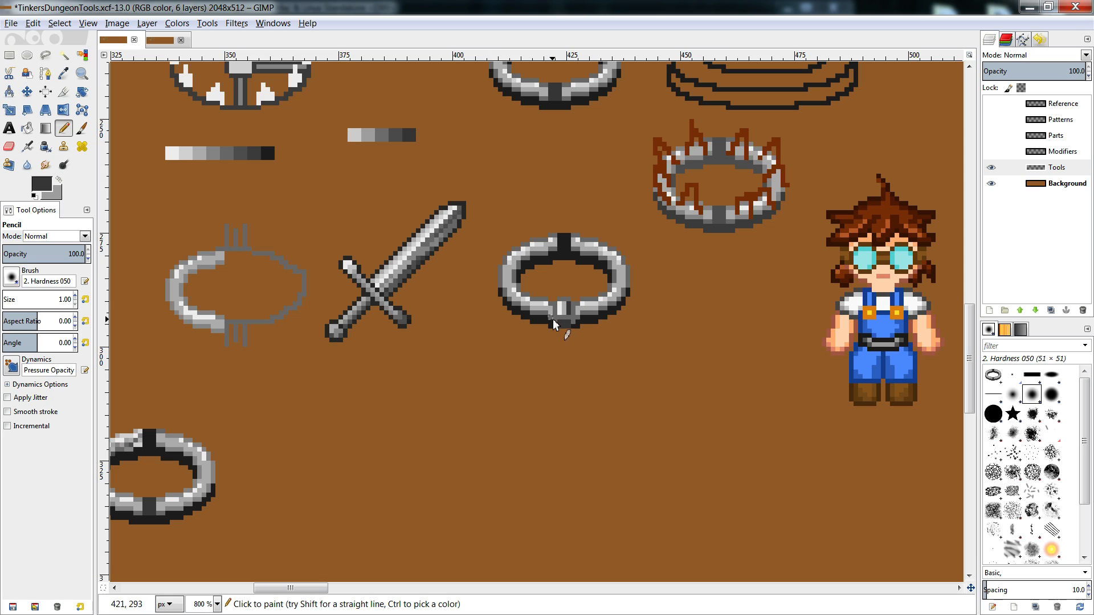
pyautogui.keyDown('ctrl'); pyautogui.click(555, 322); pyautogui.keyUp('ctrl')
pyautogui.click(555, 322)
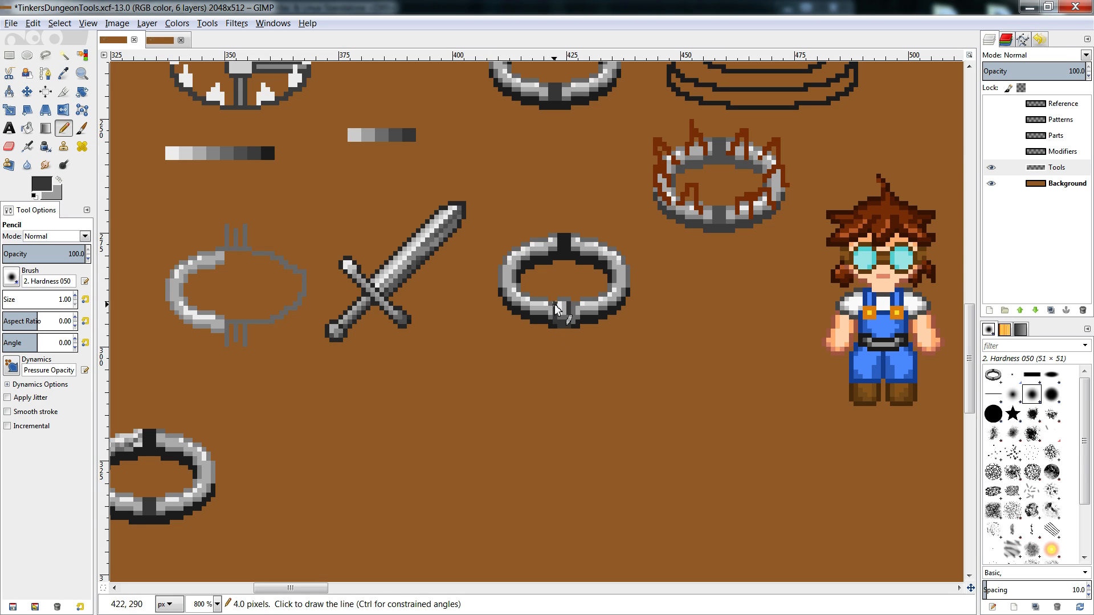
pyautogui.keyDown('shift'); pyautogui.click(555, 305); pyautogui.keyUp('shift')
pyautogui.hotkey('ctrl', 'z')
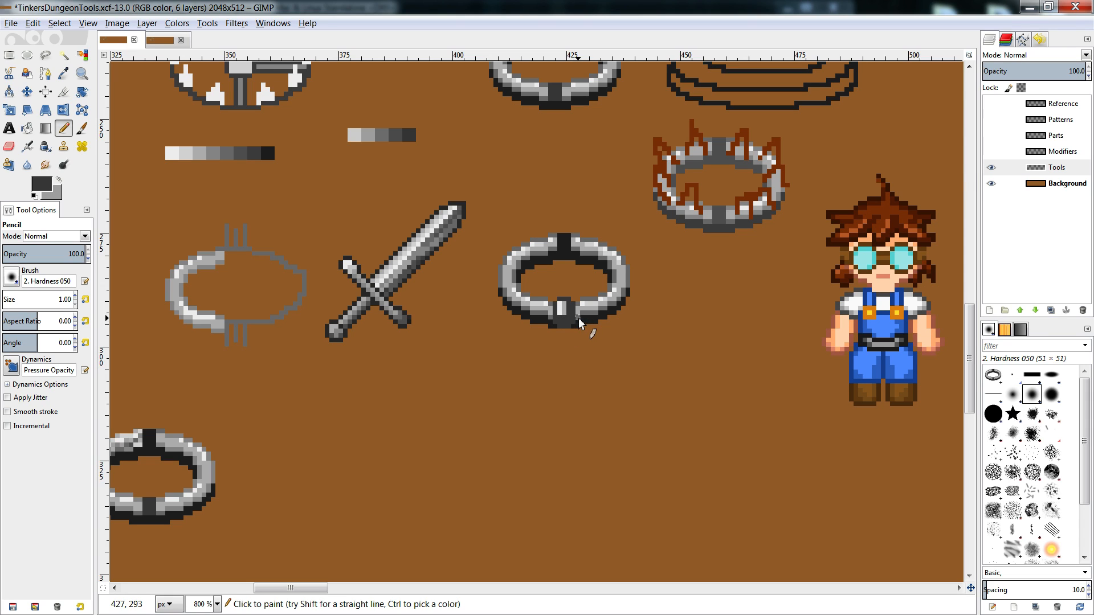
pyautogui.keyDown('ctrl'); pyautogui.click(435, 232); pyautogui.keyUp('ctrl')
# - Copy the shaded 5 by 9 pixel clasp, paste it over the ring's rear band, and anchor a second paste slightly higher
pyautogui.press('r')
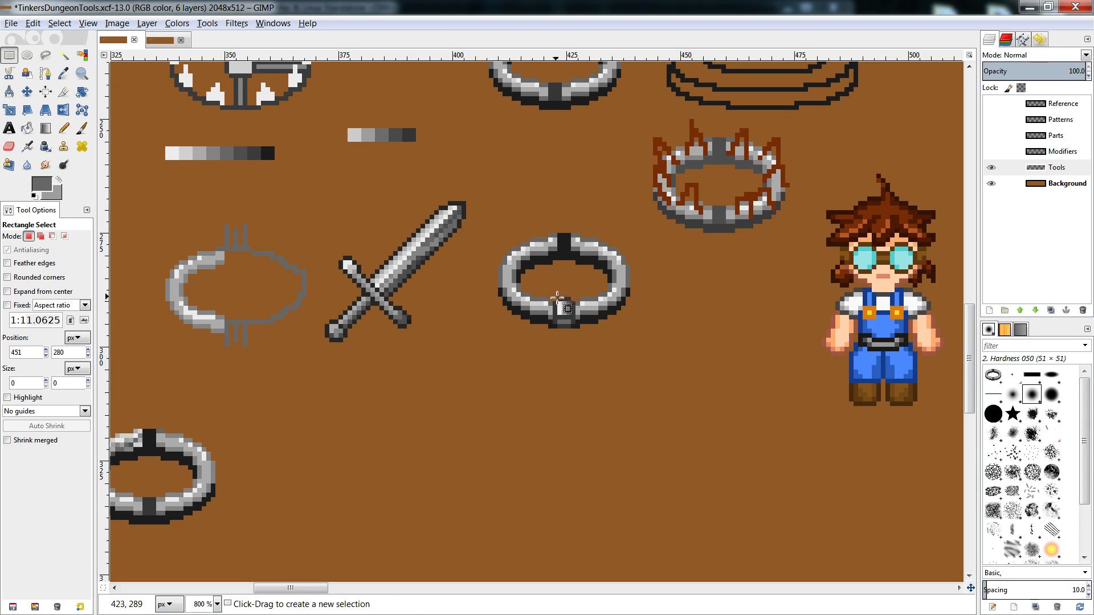
pyautogui.moveTo(553, 294)
pyautogui.mouseDown()
pyautogui.moveTo(576, 334)
pyautogui.moveTo(578, 263)
pyautogui.mouseUp()
pyautogui.hotkey('ctrl', 'c')
pyautogui.hotkey('ctrl', 'v')
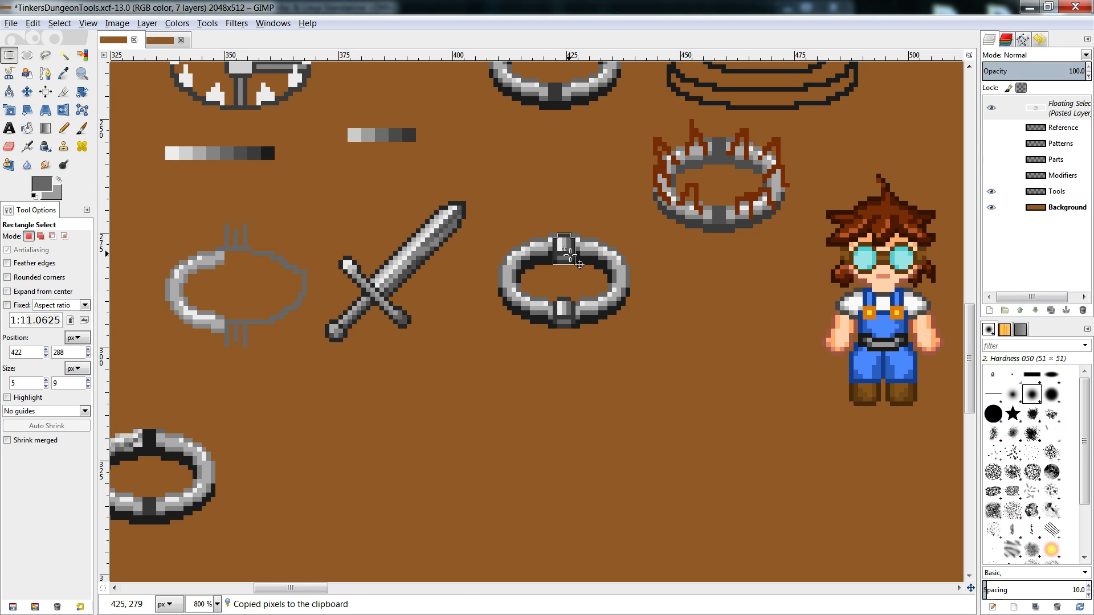
pyautogui.click(573, 285)
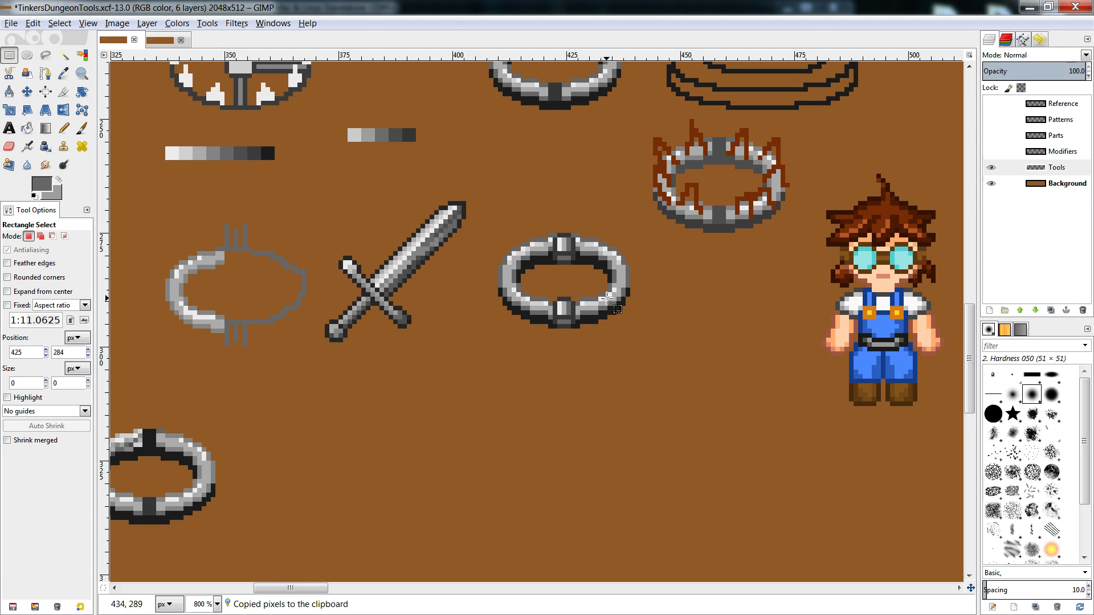
pyautogui.hotkey('ctrl', 'v')
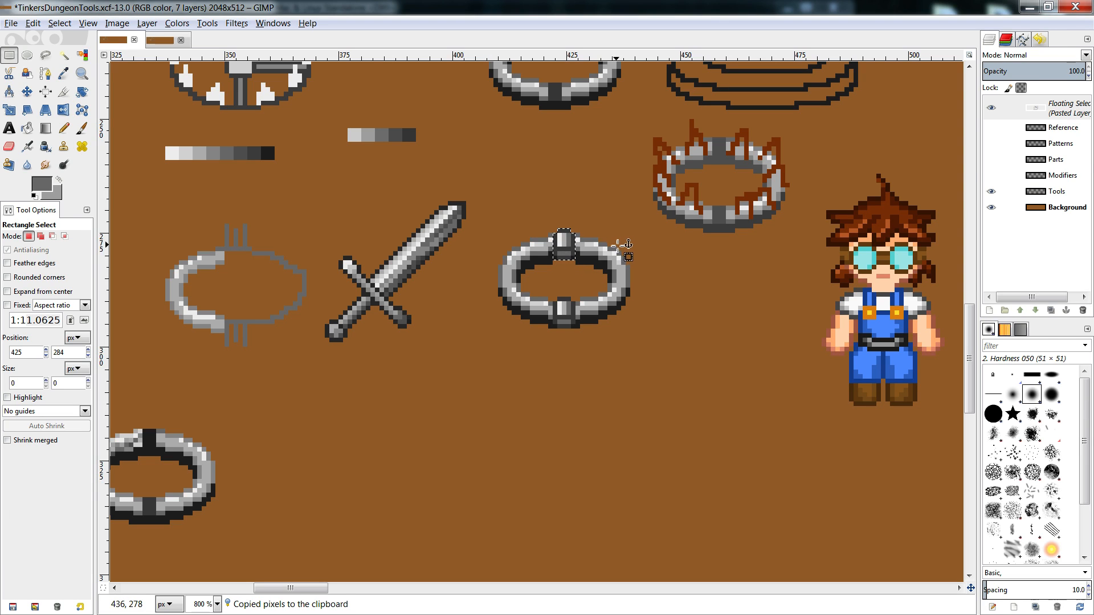
pyautogui.click(620, 246)
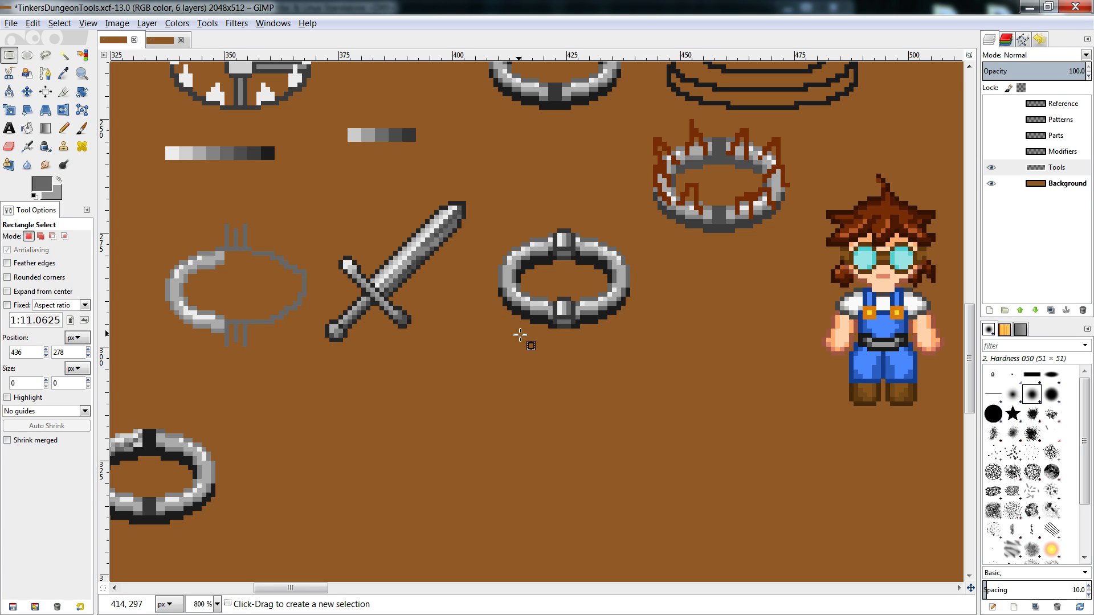
# - Soften the ring's lower-left outer shadow with sampled dark grey, check it in the zoomed-out view, and erase the excess edge pixel
pyautogui.press('n')
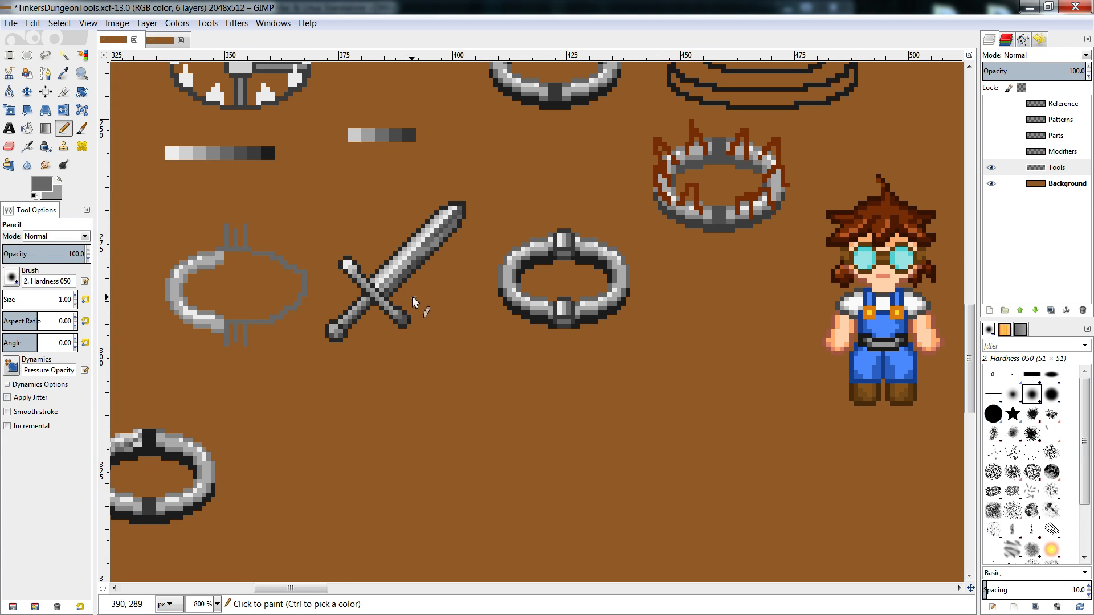
pyautogui.keyDown('ctrl'); pyautogui.click(545, 316); pyautogui.keyUp('ctrl')
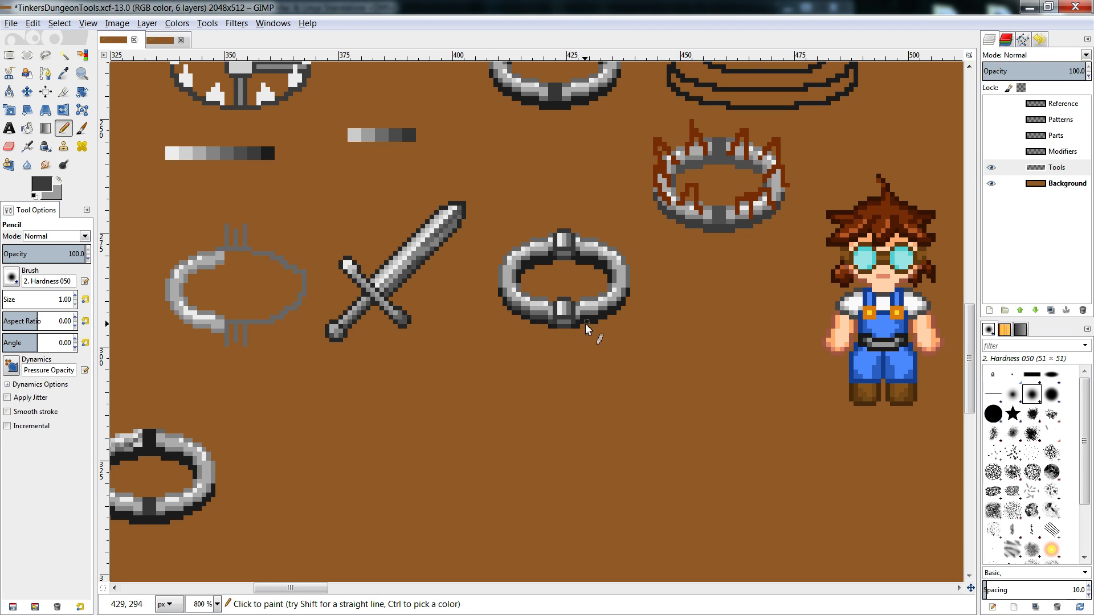
pyautogui.click(164, 39)
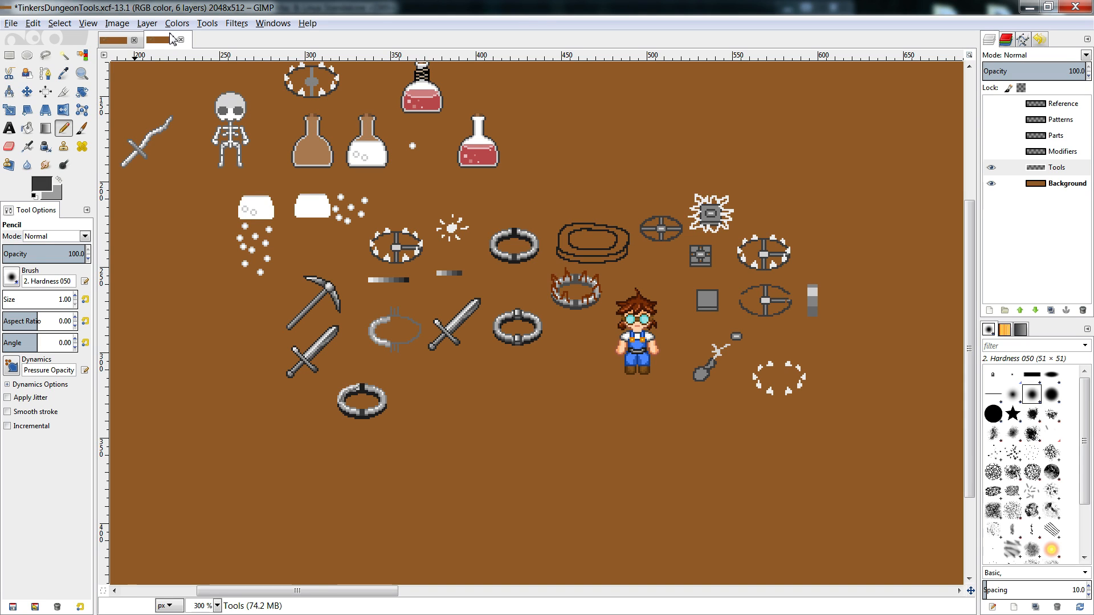
pyautogui.click(114, 41)
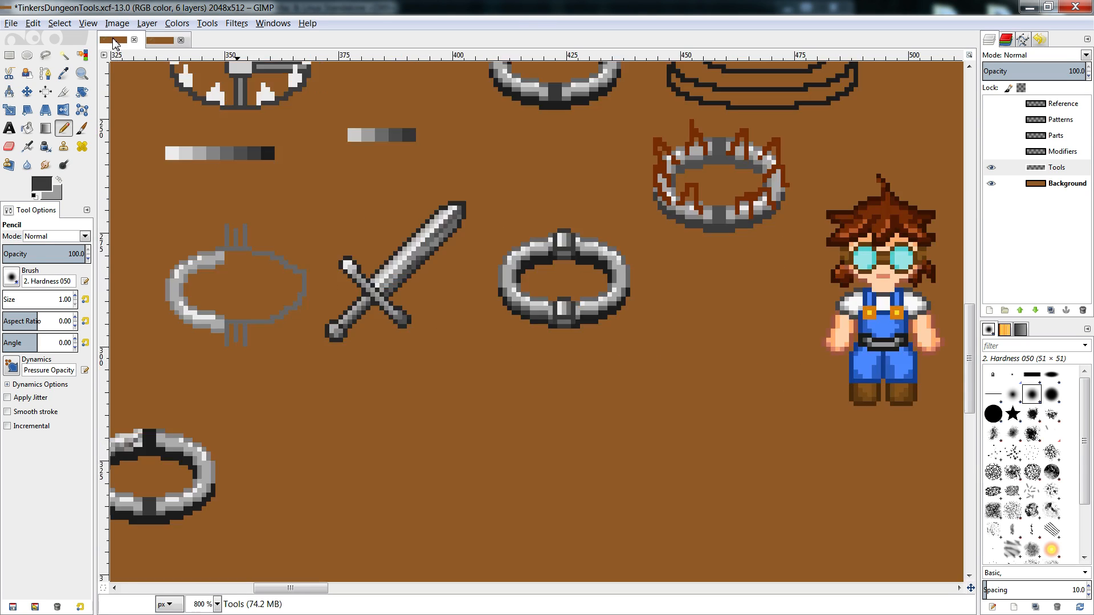
pyautogui.hotkey('shift', 'e')
pyautogui.click(548, 326)
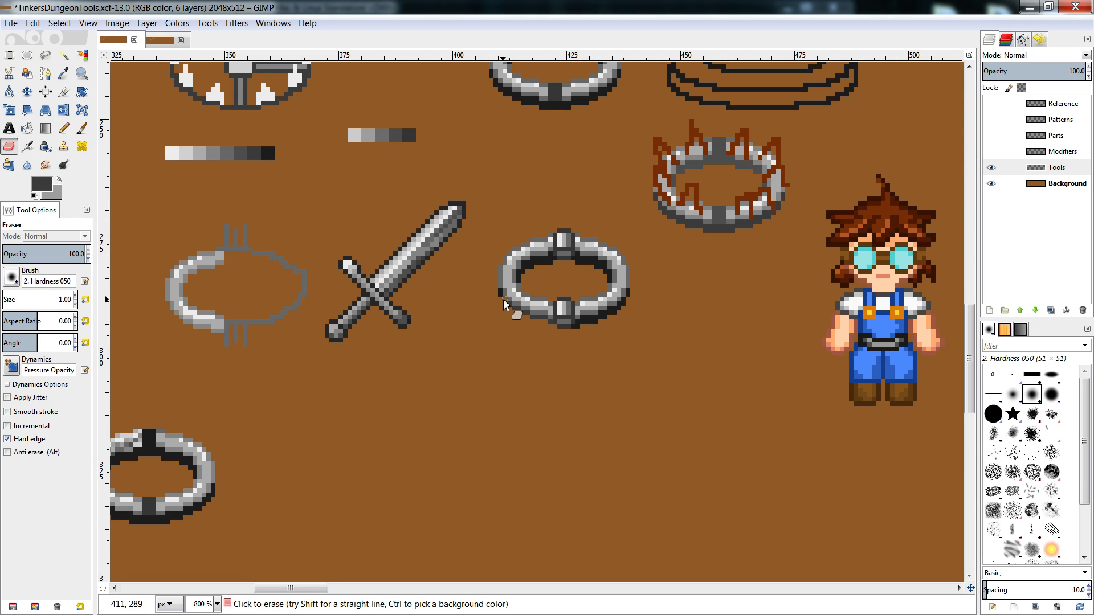
# - Thin the dark inner shadow along the ring's upper-left half by erasing its lower pixels and touching up with dark grey
pyautogui.hotkey('shift', 'b')
pyautogui.press('n')
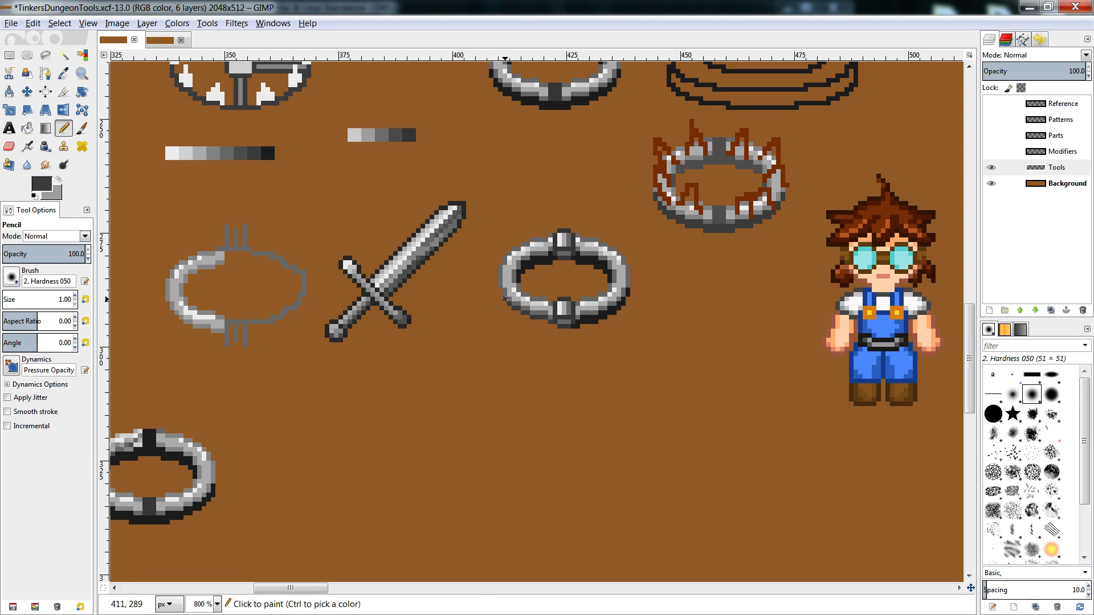
pyautogui.hotkey('shift', 'e')
pyautogui.click(533, 268)
pyautogui.press('n')
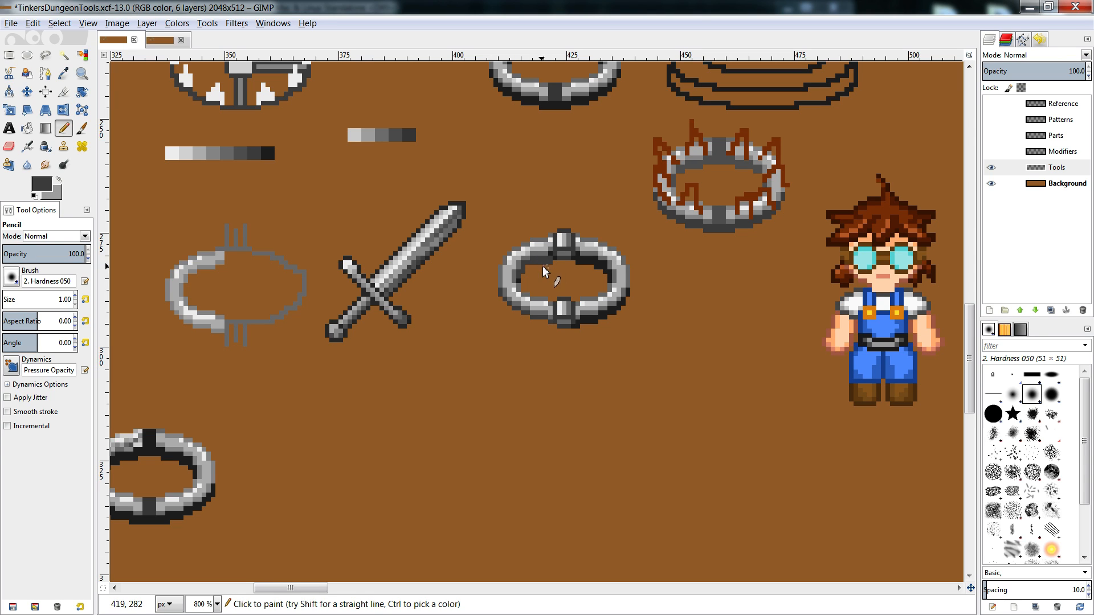
pyautogui.hotkey('shift', 'e')
pyautogui.moveTo(535, 262); pyautogui.dragTo(552, 264)
pyautogui.press('n')
pyautogui.click(551, 253)
pyautogui.hotkey('shift', 'e')
pyautogui.click(552, 274)
pyautogui.press('n')
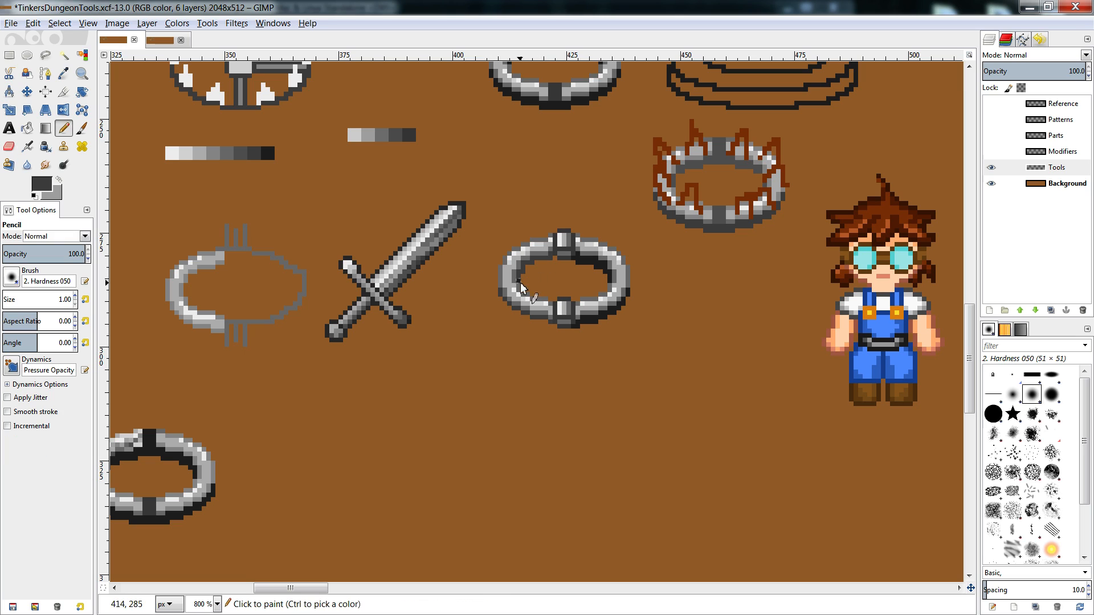
# - Compare the shaded left half of the ring with its right half in the 300% and 800% views
pyautogui.hotkey('shift', 'e')
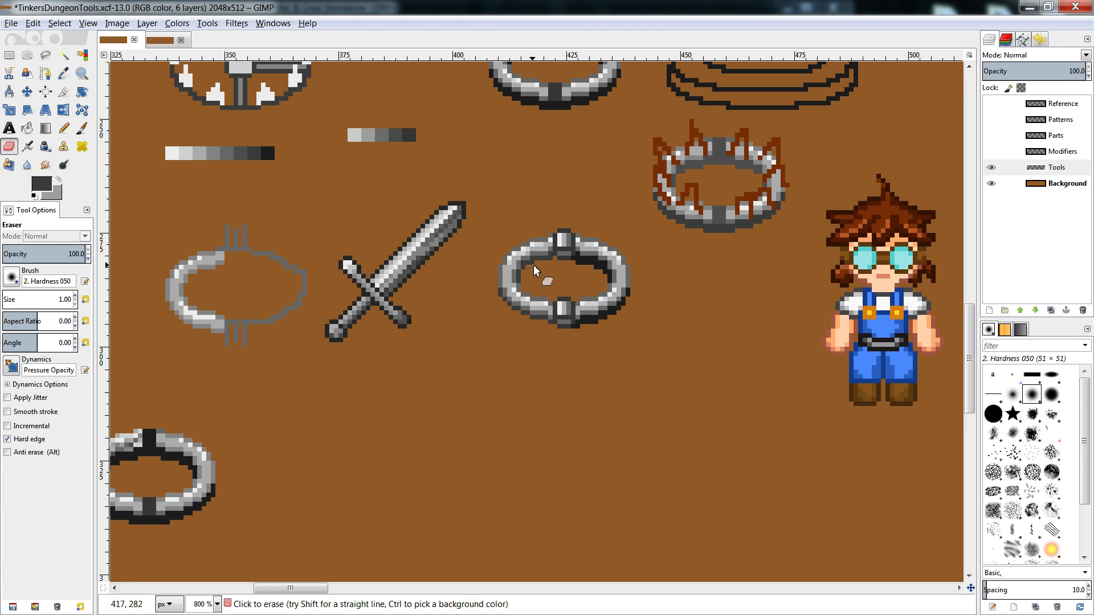
pyautogui.click(159, 40)
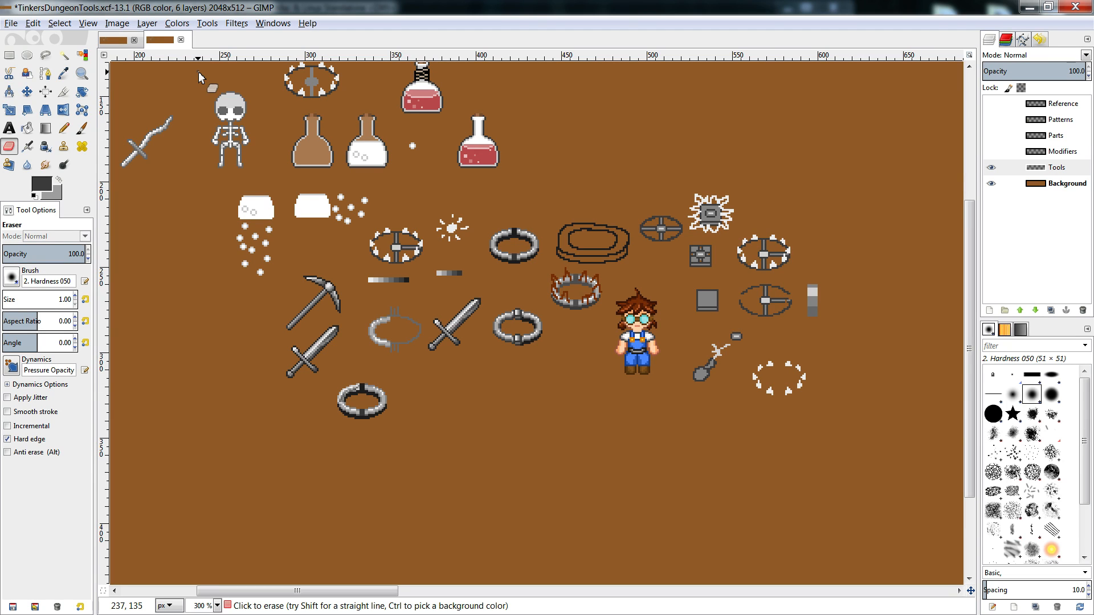
pyautogui.click(113, 40)
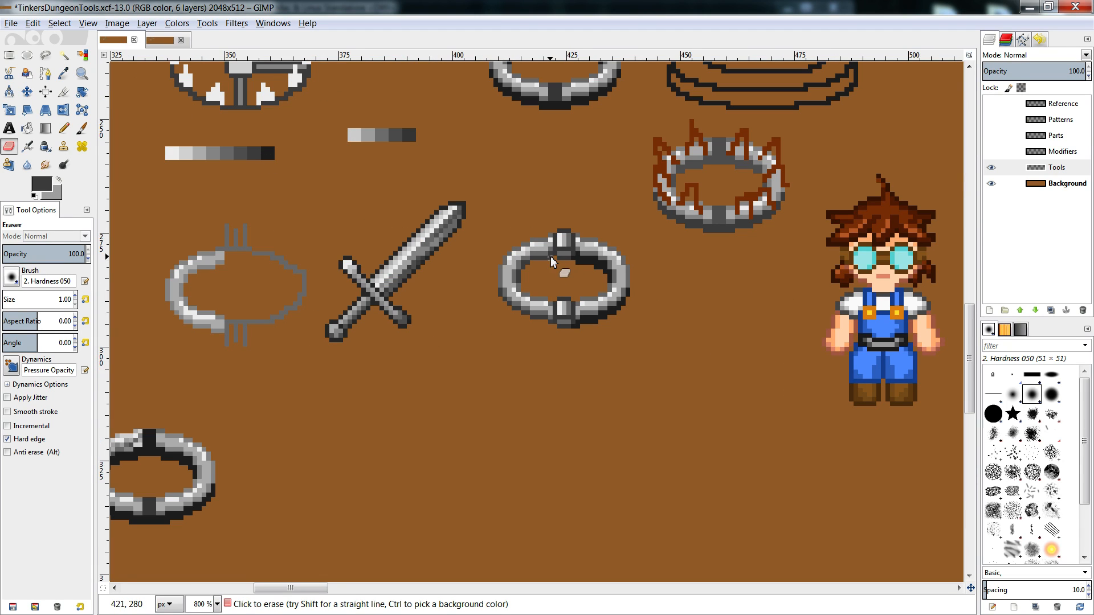
pyautogui.click(159, 40)
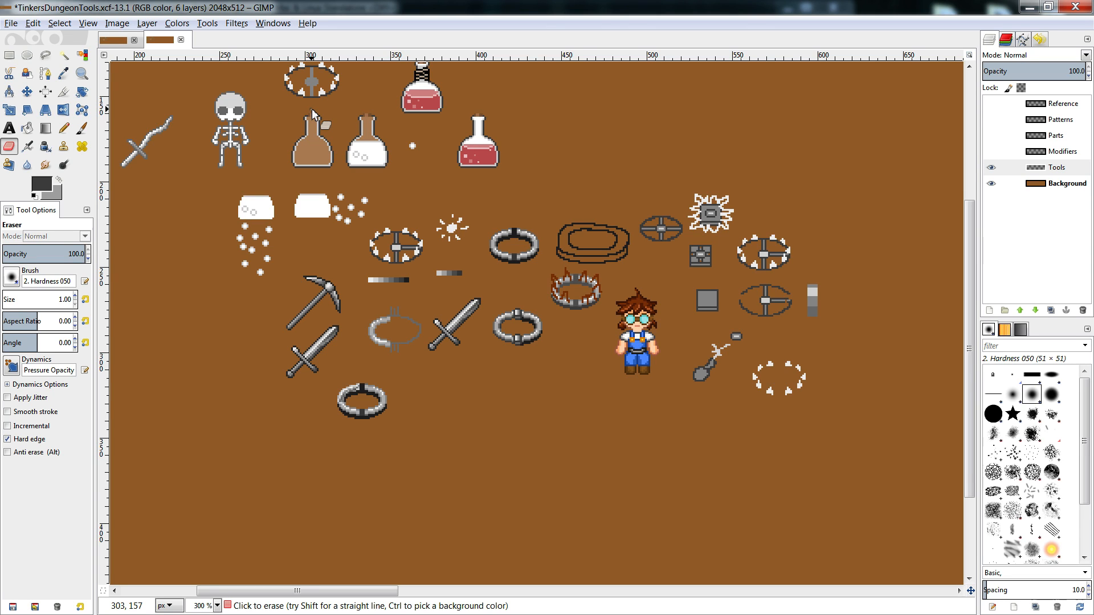
pyautogui.click(114, 39)
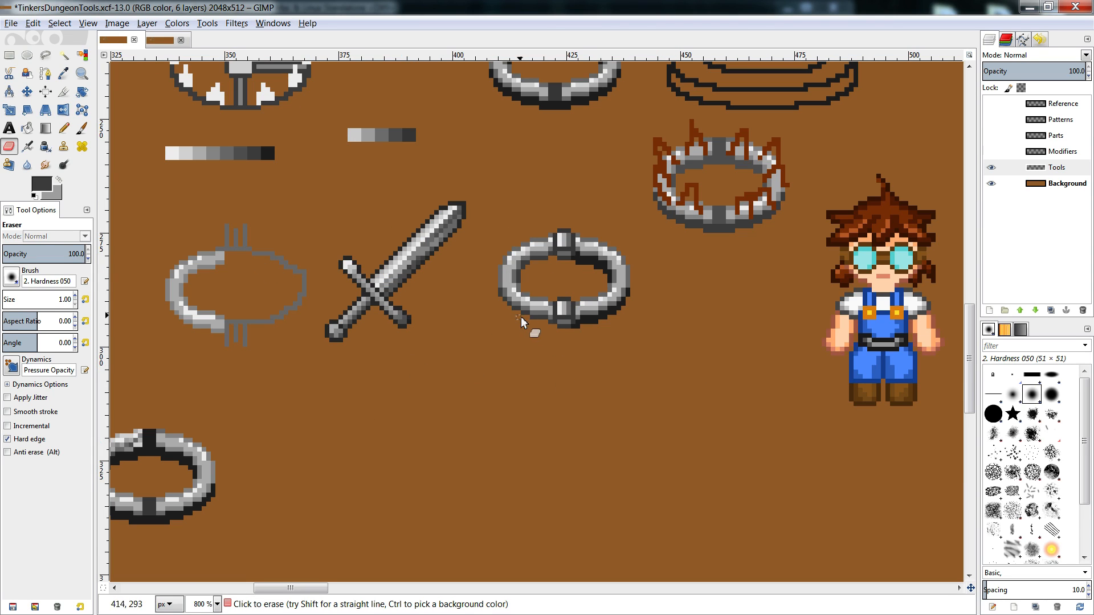
pyautogui.press('n')
pyautogui.hotkey('shift', 'e')
pyautogui.click(159, 41)
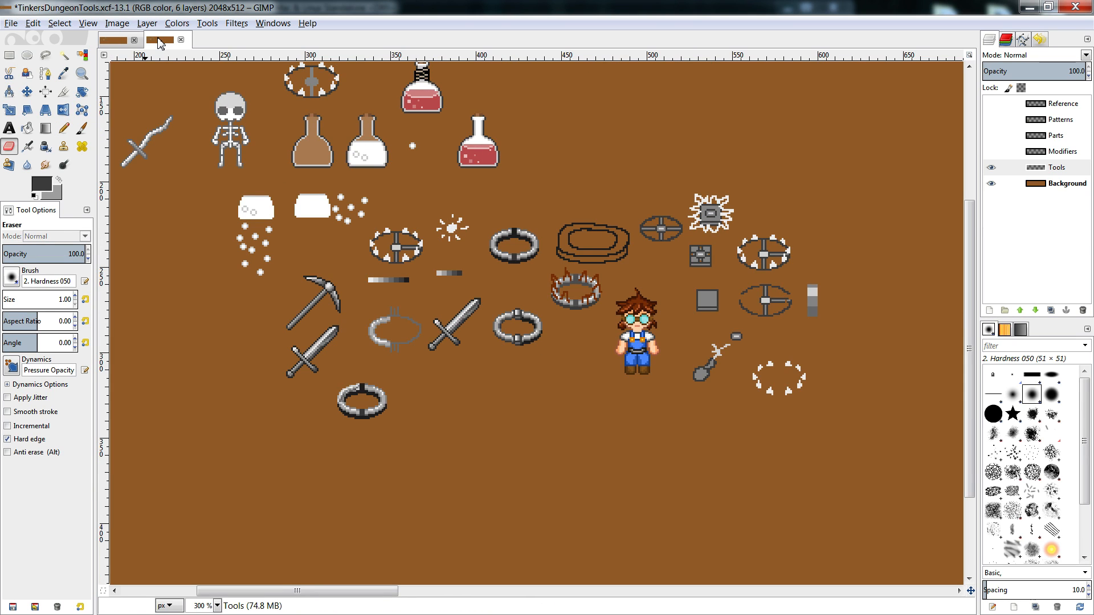
pyautogui.click(120, 41)
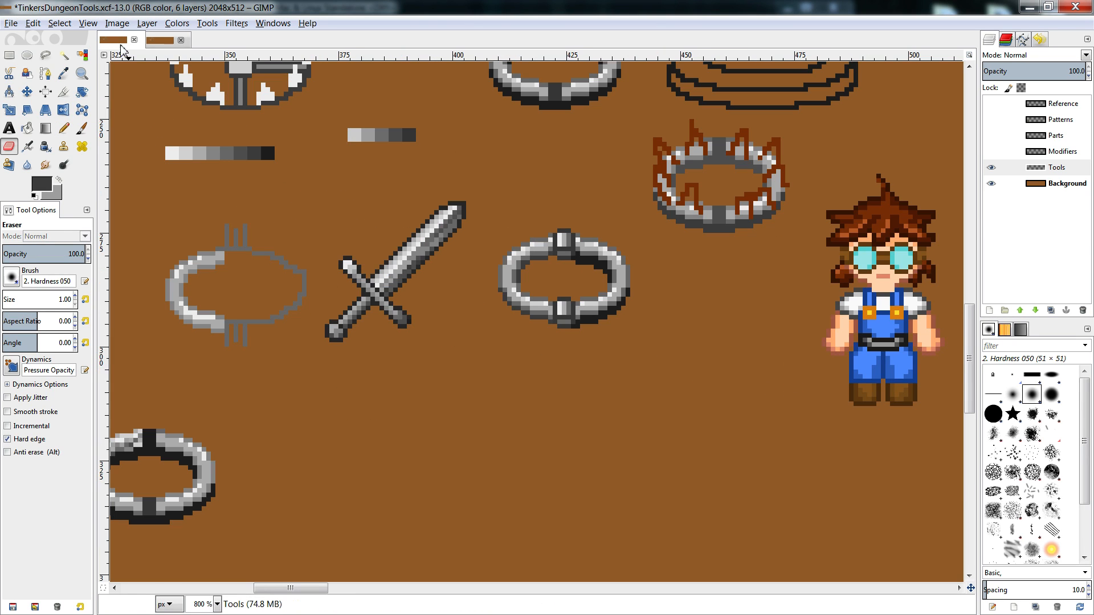
# - Sample the mid grey from the ring's left edge for pencilling its lower-left shading
pyautogui.press('n')
pyautogui.keyDown('ctrl'); pyautogui.click(501, 290); pyautogui.keyUp('ctrl')
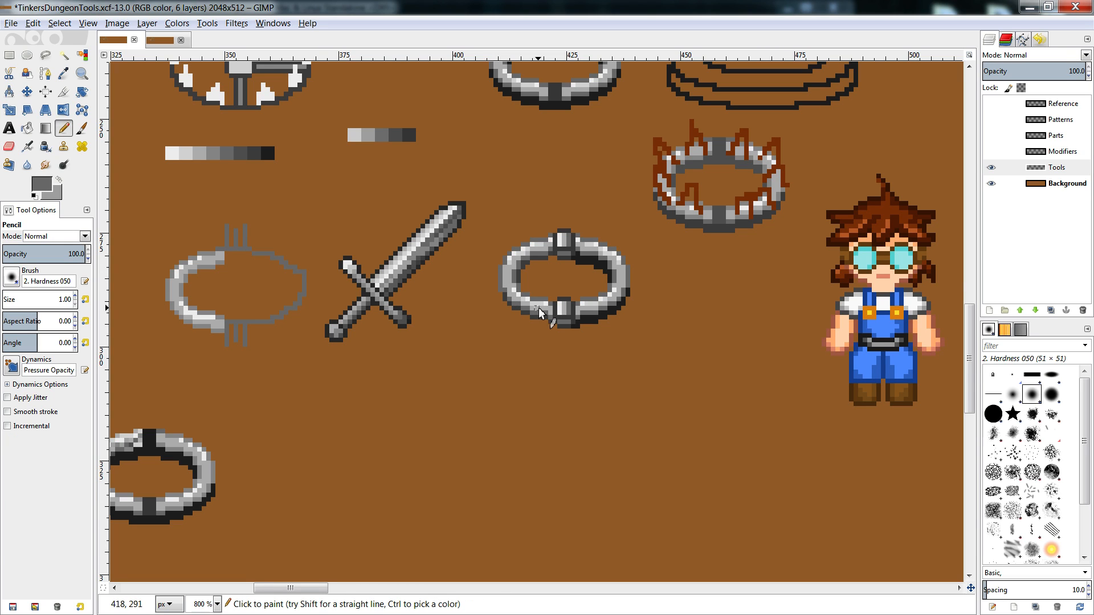
# - Touch up the outer left edge of the two-clasp ring with sampled grays and compare it in the zoomed-out view
pyautogui.keyDown('ctrl'); pyautogui.click(505, 293); pyautogui.keyUp('ctrl')
pyautogui.keyDown('ctrl'); pyautogui.click(508, 288); pyautogui.keyUp('ctrl')
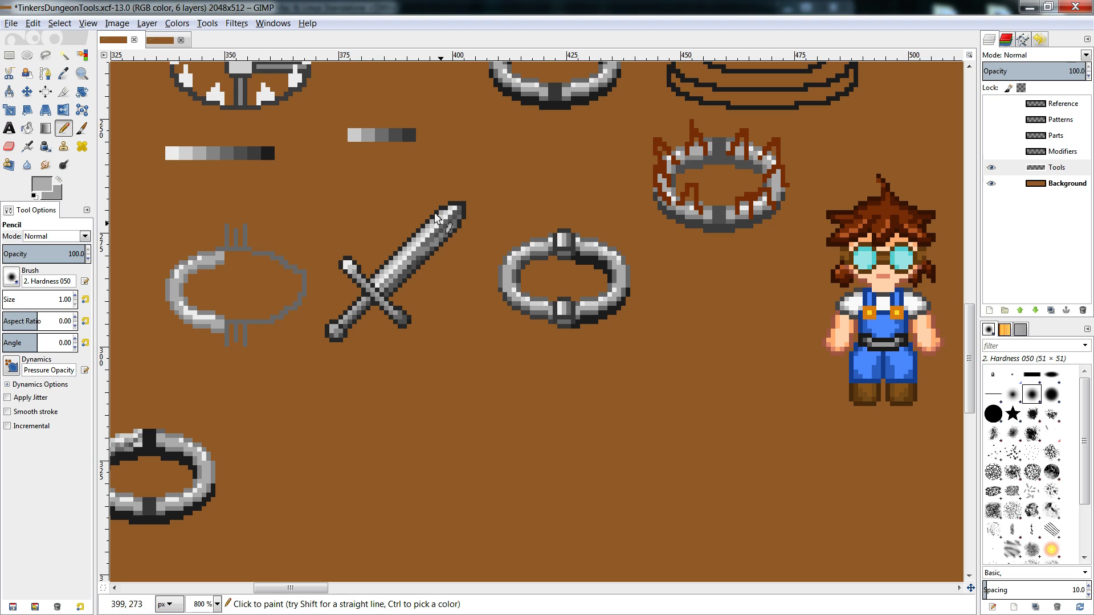
pyautogui.keyDown('ctrl'); pyautogui.click(501, 291); pyautogui.keyUp('ctrl')
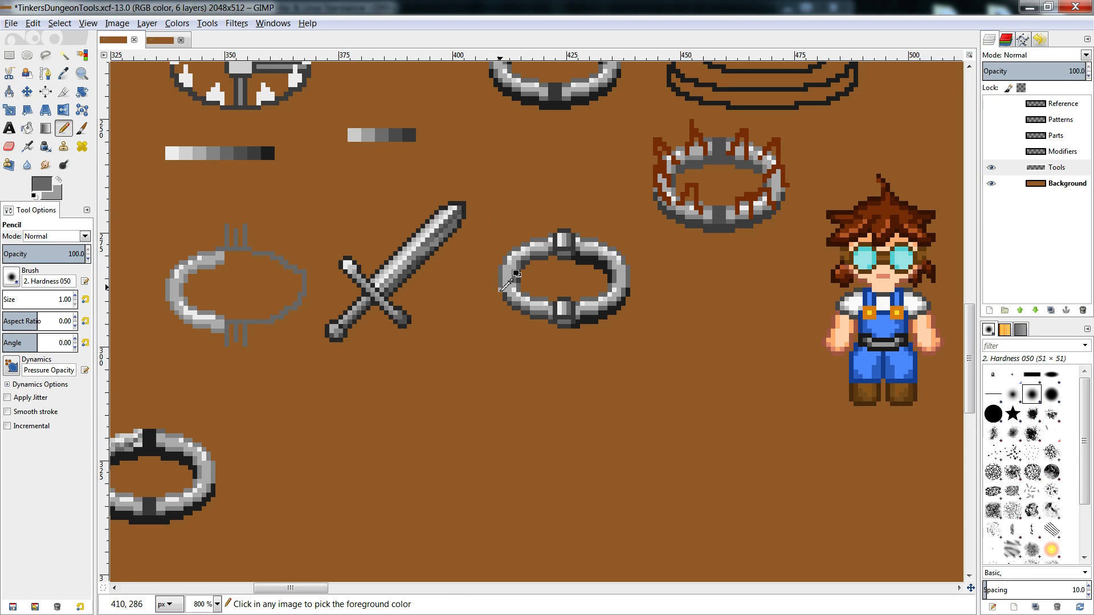
pyautogui.click(161, 41)
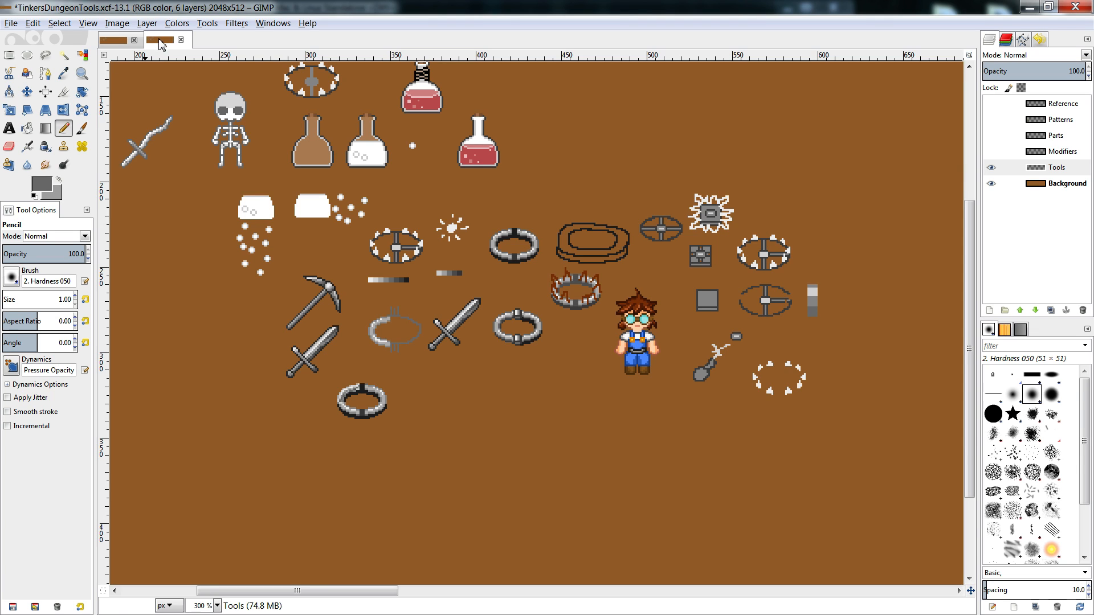
pyautogui.click(109, 41)
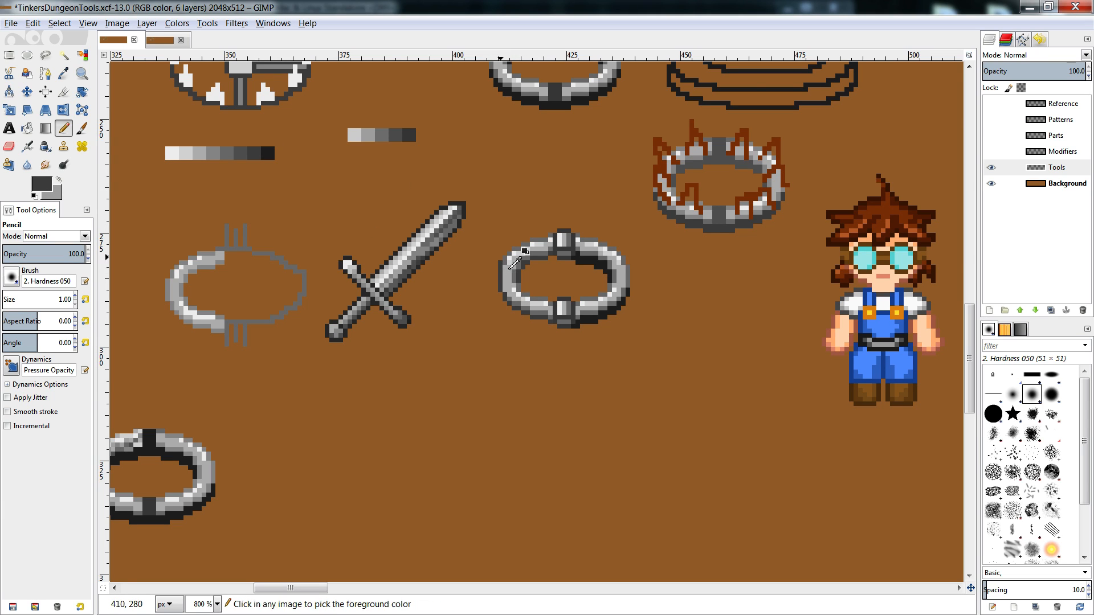
# - Sample darker grays from the palette strip and ring outline for its upper-left edge, comparing the ring in the zoomed-out view
pyautogui.keyDown('ctrl'); pyautogui.click(243, 152); pyautogui.keyUp('ctrl')
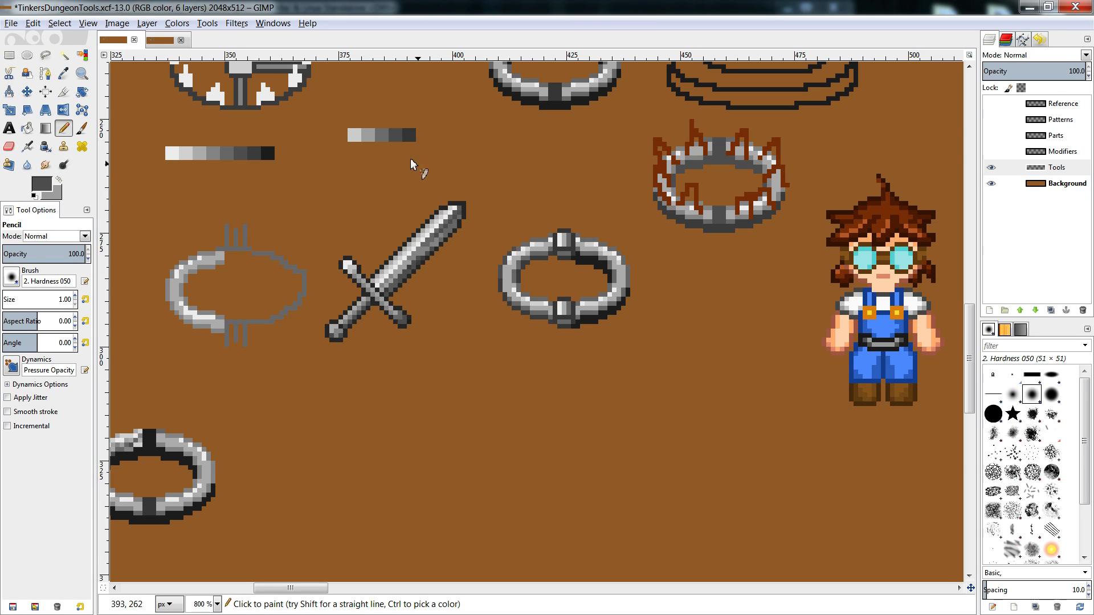
pyautogui.keyDown('ctrl'); pyautogui.click(520, 248); pyautogui.keyUp('ctrl')
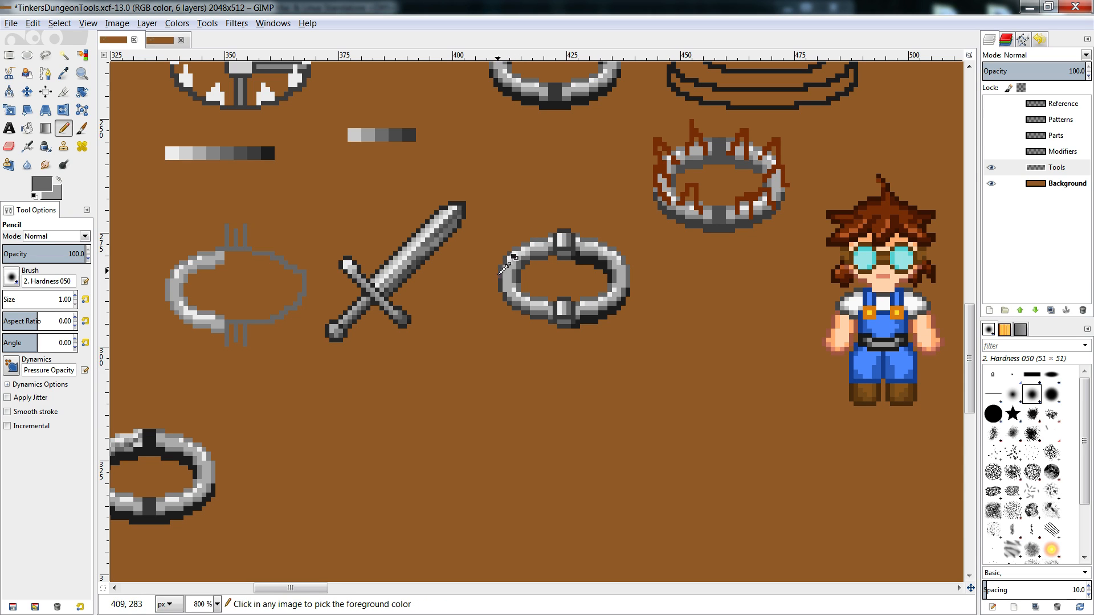
pyautogui.click(154, 41)
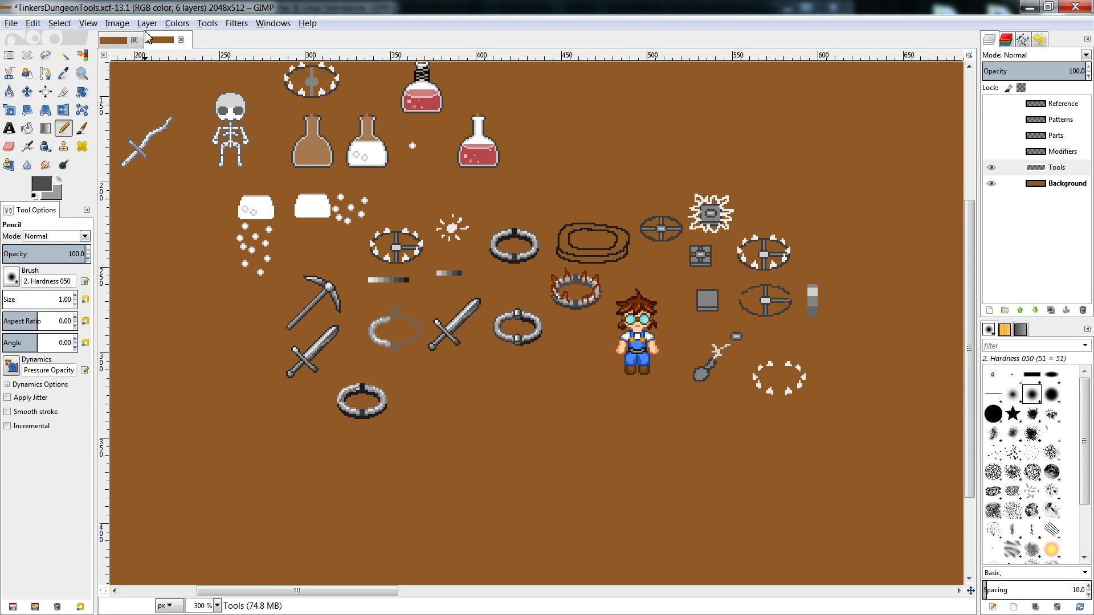
pyautogui.click(117, 40)
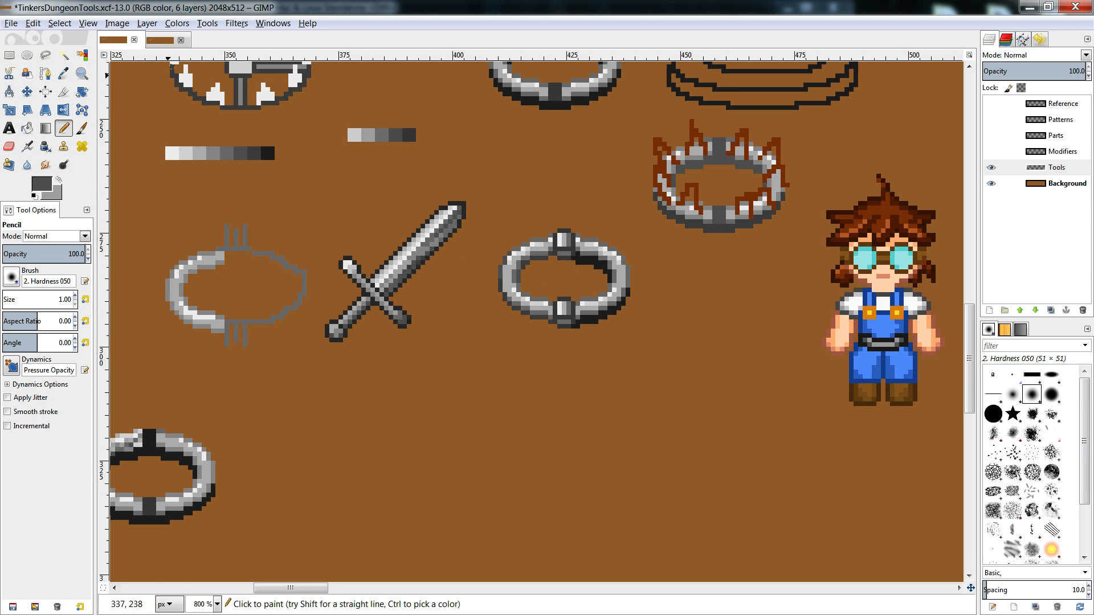
pyautogui.click(162, 40)
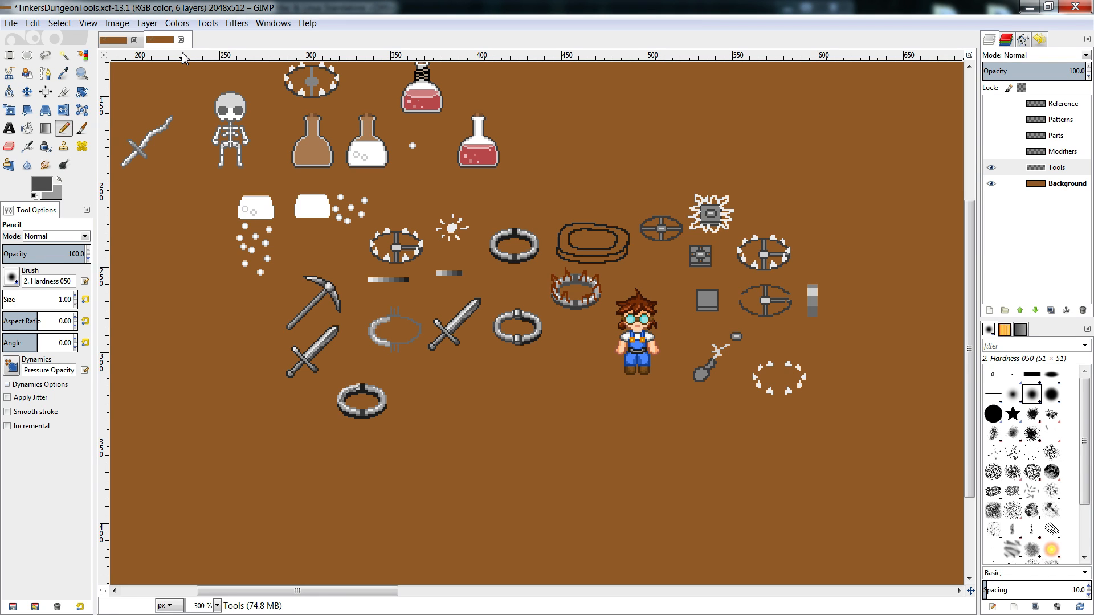
pyautogui.click(118, 41)
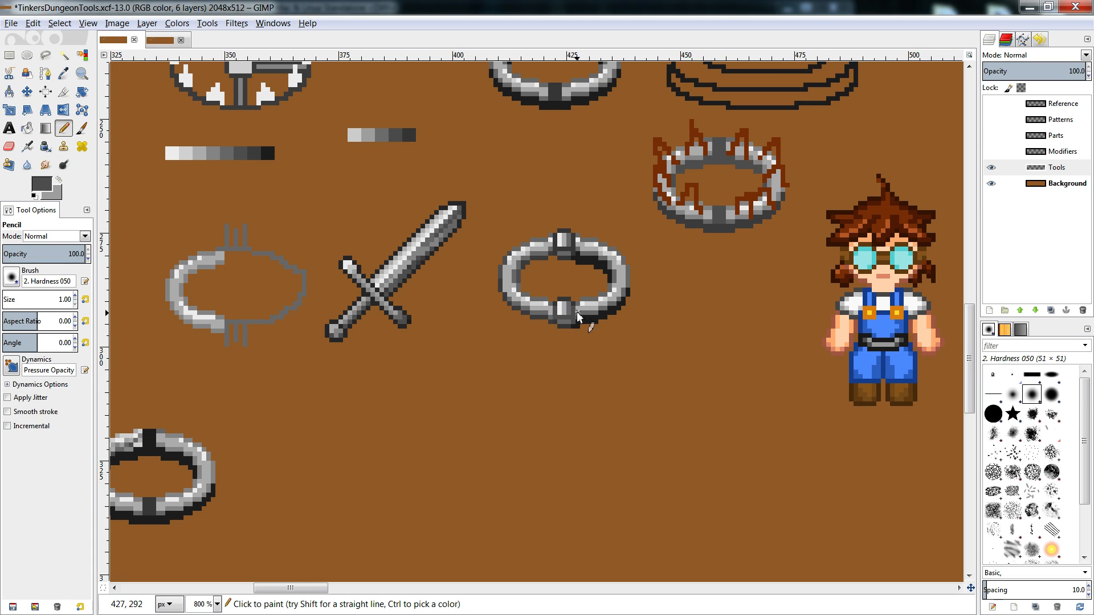
# - Delete the two-clasp ring's right arc, leaving only the left arc and both clasps
pyautogui.keyDown('ctrl'); pyautogui.click(575, 327); pyautogui.keyUp('ctrl')
pyautogui.hotkey('shift', 'e')
pyautogui.click(581, 324)
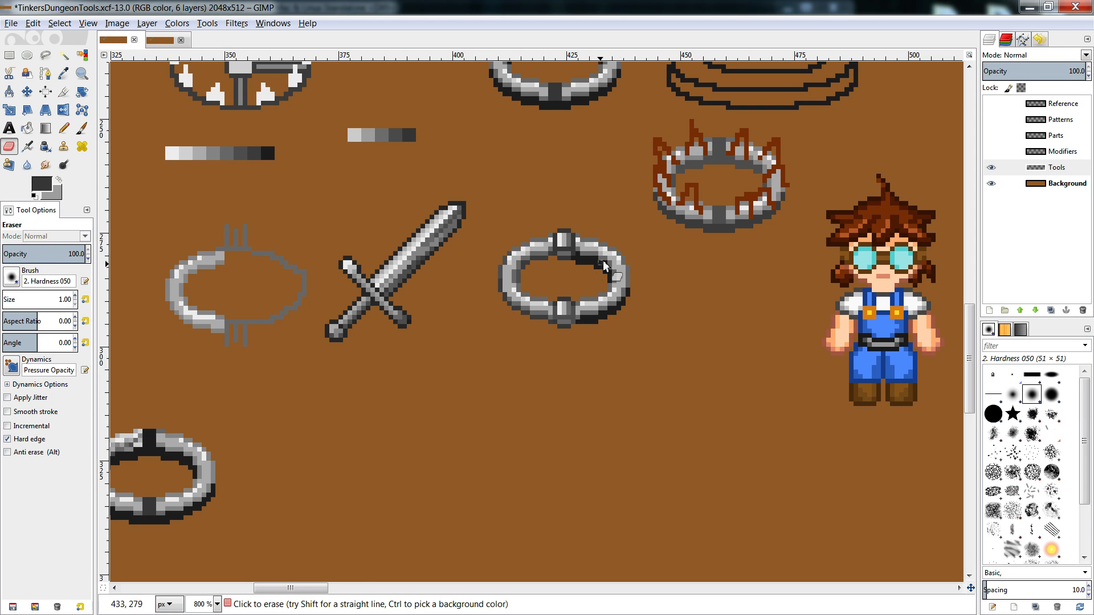
pyautogui.press('r')
pyautogui.moveTo(620, 233); pyautogui.dragTo(576, 360)
pyautogui.press('Delete')
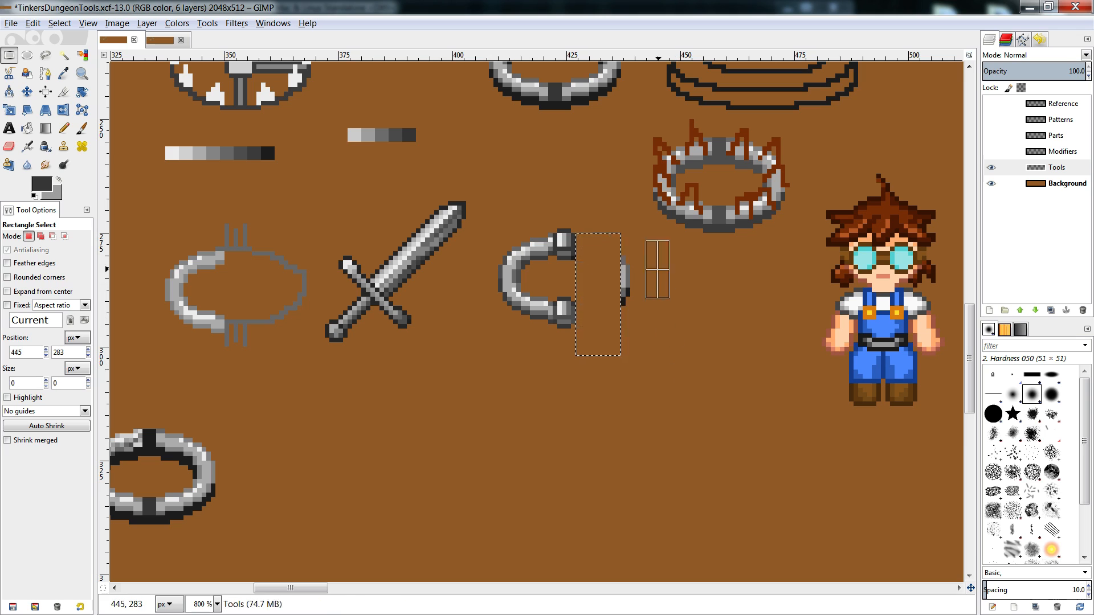
pyautogui.moveTo(653, 251); pyautogui.dragTo(608, 332)
pyautogui.hotkey('shift', 'e')
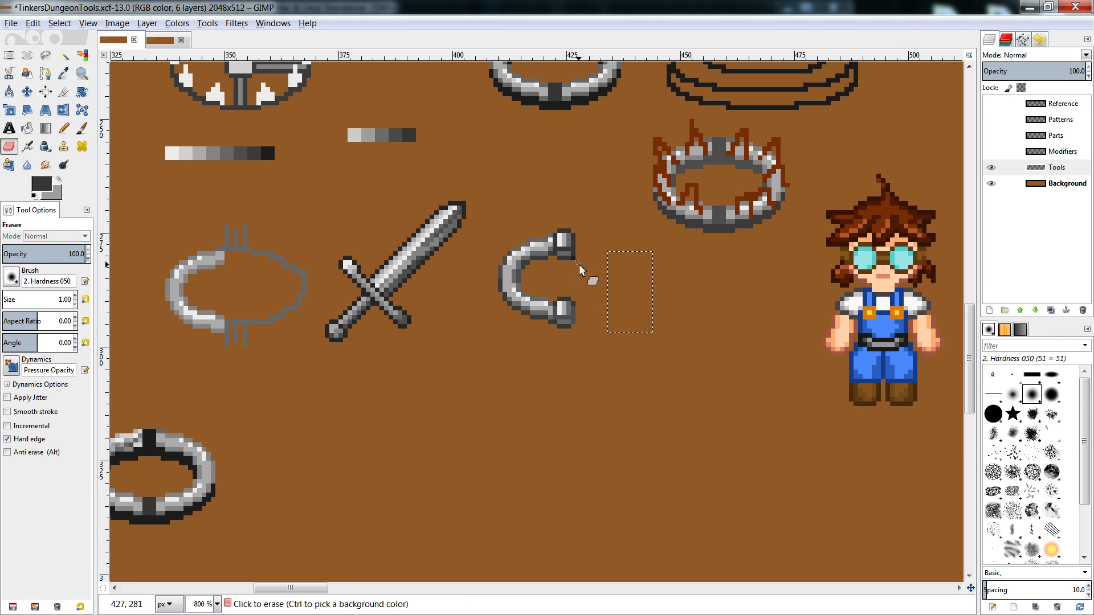
# - Copy the small pixel area at the lower-right corner of the ring's upper clasp and paste it back onto the ring
pyautogui.press('r')
pyautogui.click(576, 262)
pyautogui.hotkey('shift', 'e')
pyautogui.press('r')
pyautogui.moveTo(584, 288)
pyautogui.mouseDown()
pyautogui.moveTo(555, 345)
pyautogui.moveTo(570, 253)
pyautogui.mouseUp()
pyautogui.hotkey('ctrl', 'c')
pyautogui.hotkey('ctrl', 'v')
pyautogui.click(605, 285)
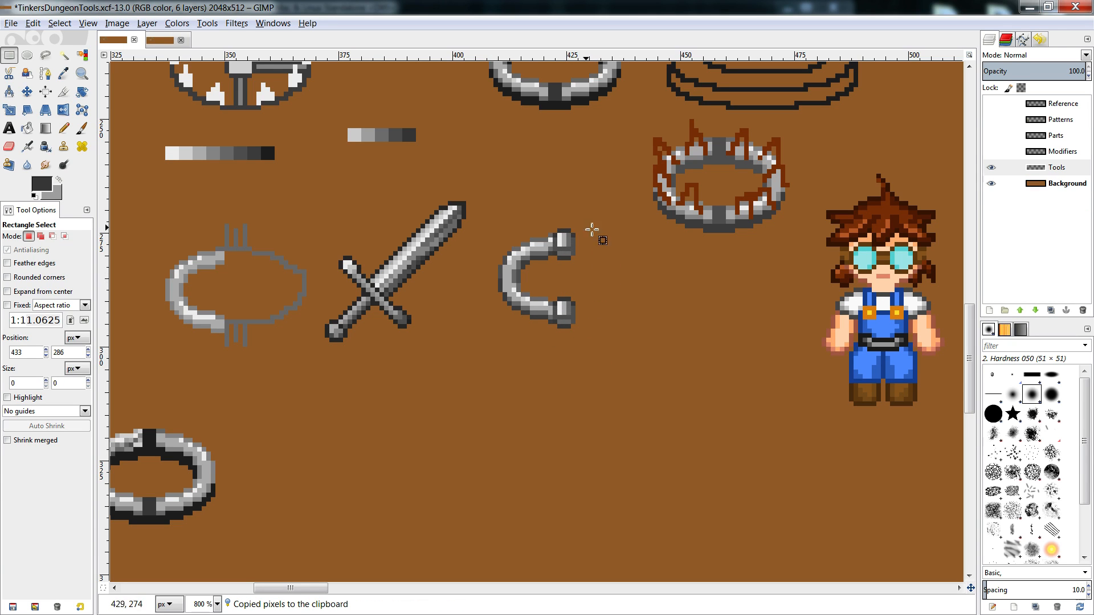
# - Duplicate the ring's left arc with a 12 × 29 px selection and flip the copy horizontally
pyautogui.moveTo(498, 224); pyautogui.dragTo(552, 356)
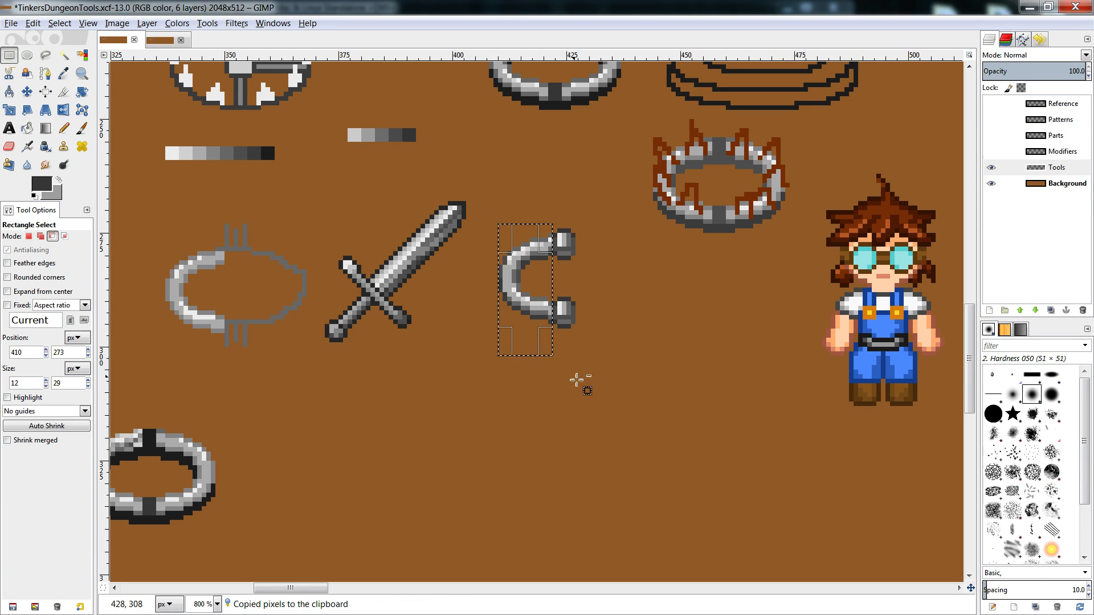
pyautogui.hotkey('ctrl', 'c')
pyautogui.hotkey('ctrl', 'v')
pyautogui.click(147, 23)
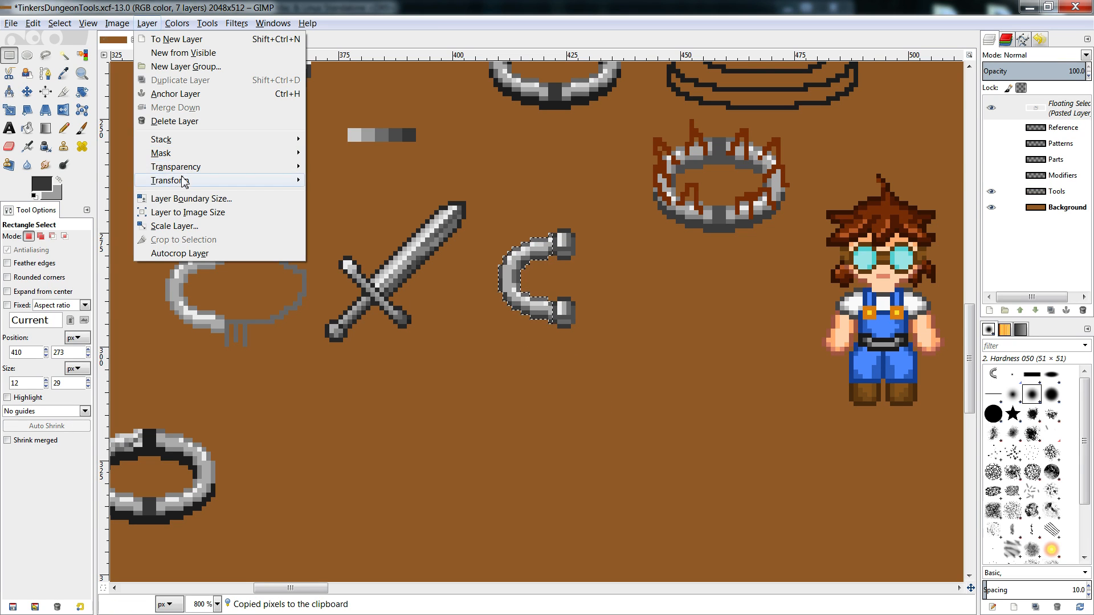
pyautogui.moveTo(184, 181)
pyautogui.click(336, 183)
# - Place the flipped arc as the ring's right side, level with the left arc, and check the ring in the zoomed-out view
pyautogui.moveTo(550, 280); pyautogui.dragTo(626, 285)
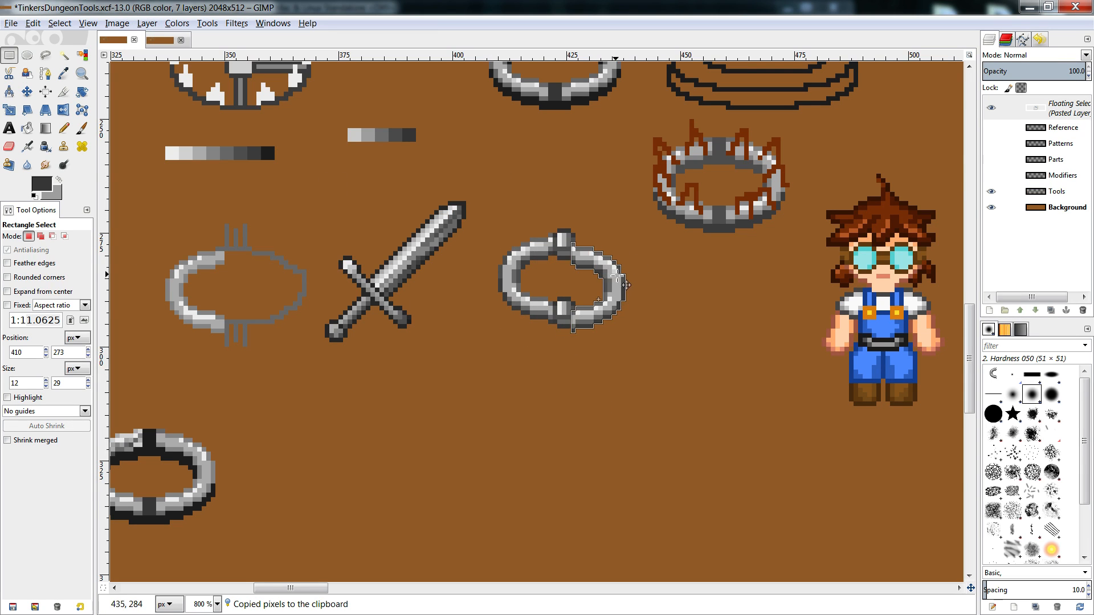
pyautogui.click(655, 290)
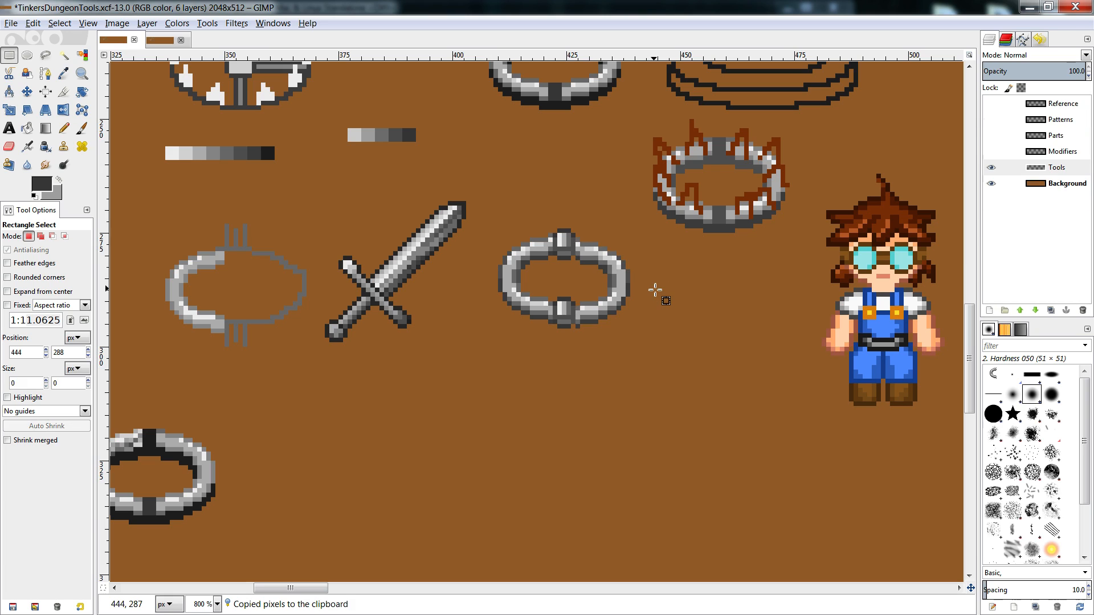
pyautogui.hotkey('ctrl', 'z')
pyautogui.moveTo(615, 269); pyautogui.dragTo(613, 264)
pyautogui.click(642, 278)
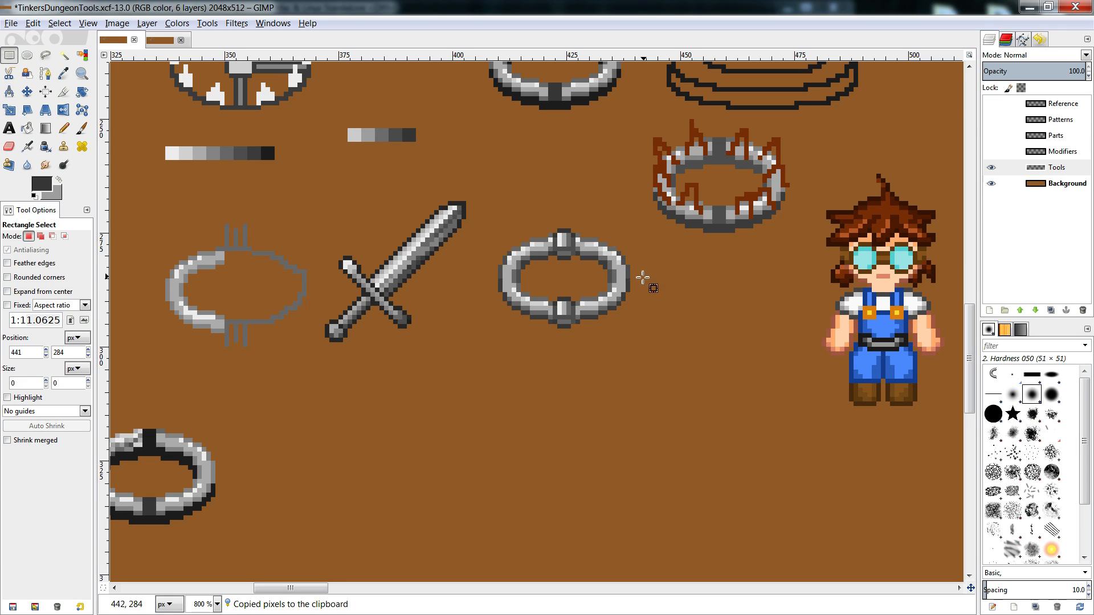
pyautogui.press('n')
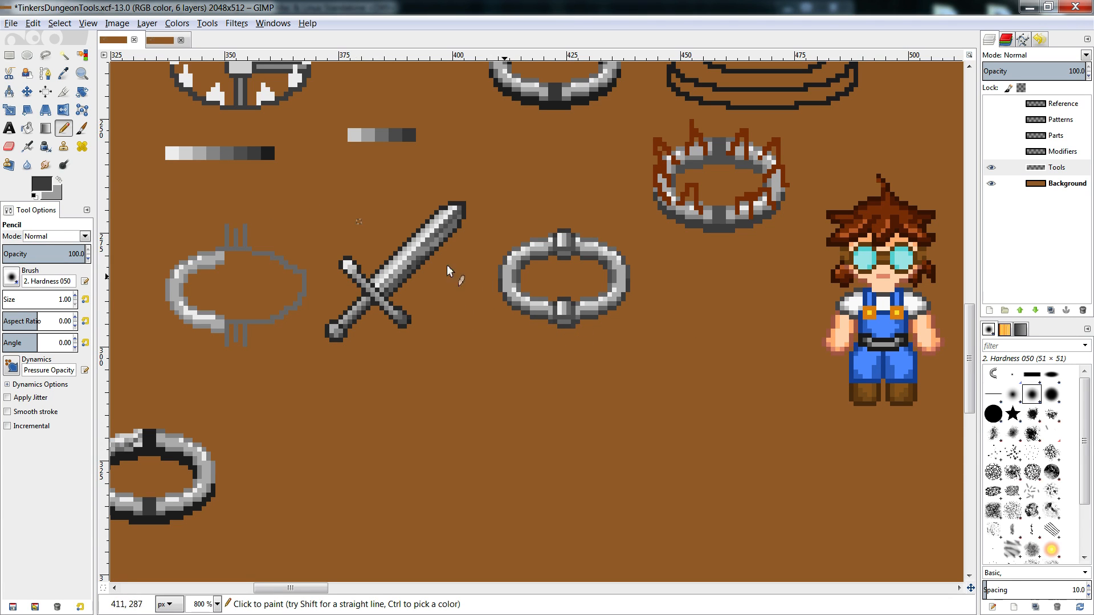
pyautogui.click(160, 40)
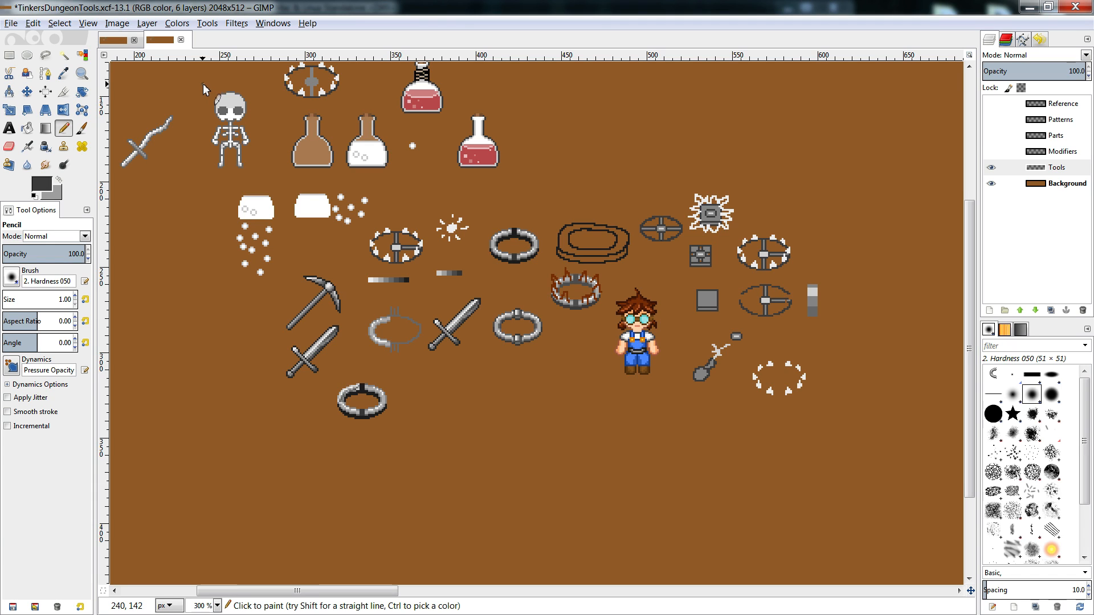
pyautogui.click(117, 40)
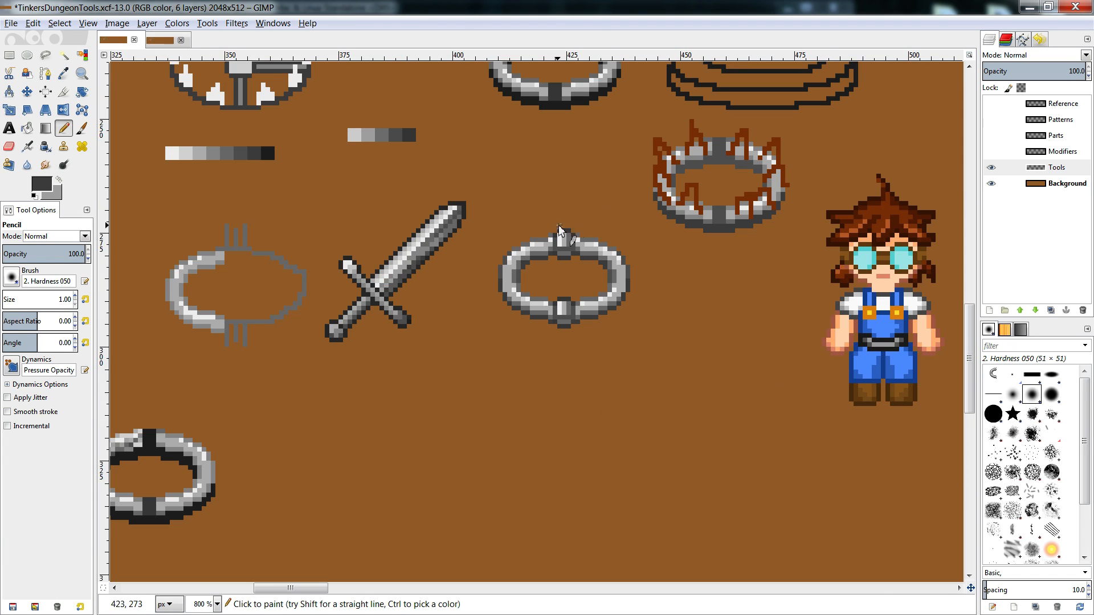
# - Try moving the ring's upper clasp one pixel down by cutting and pasting it
pyautogui.press('r')
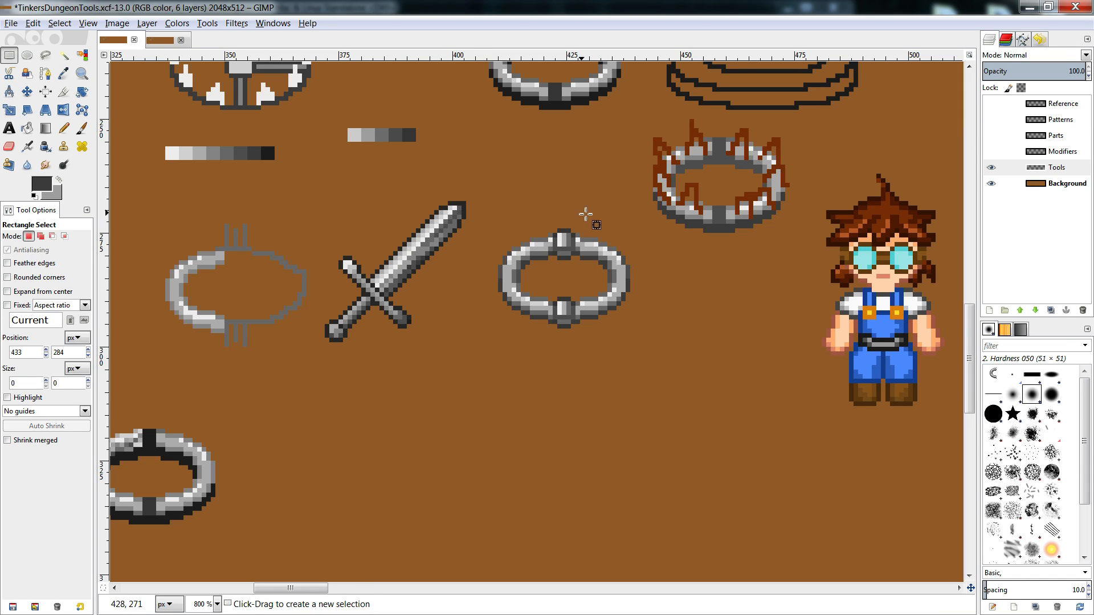
pyautogui.moveTo(580, 215); pyautogui.dragTo(550, 274)
pyautogui.hotkey('ctrl', 'x')
pyautogui.hotkey('ctrl', 'v')
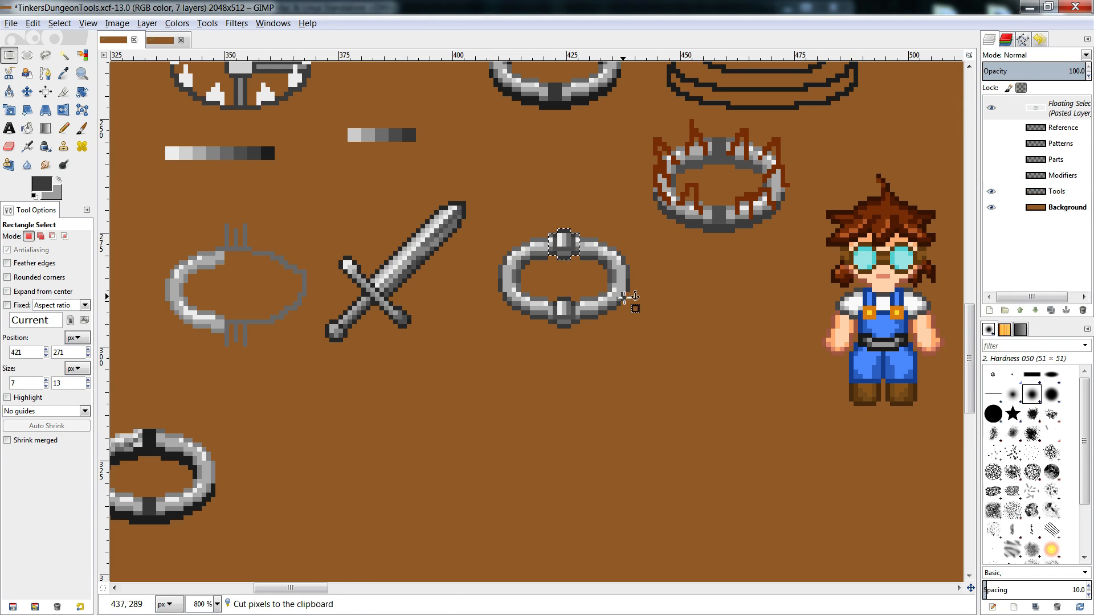
pyautogui.click(724, 289)
# - Try moving the ring's lower clasp one pixel up and check the flattened ring in the zoomed-out view
pyautogui.moveTo(548, 292); pyautogui.dragTo(580, 346)
pyautogui.hotkey('ctrl', 'x')
pyautogui.hotkey('ctrl', 'v')
pyautogui.click(644, 356)
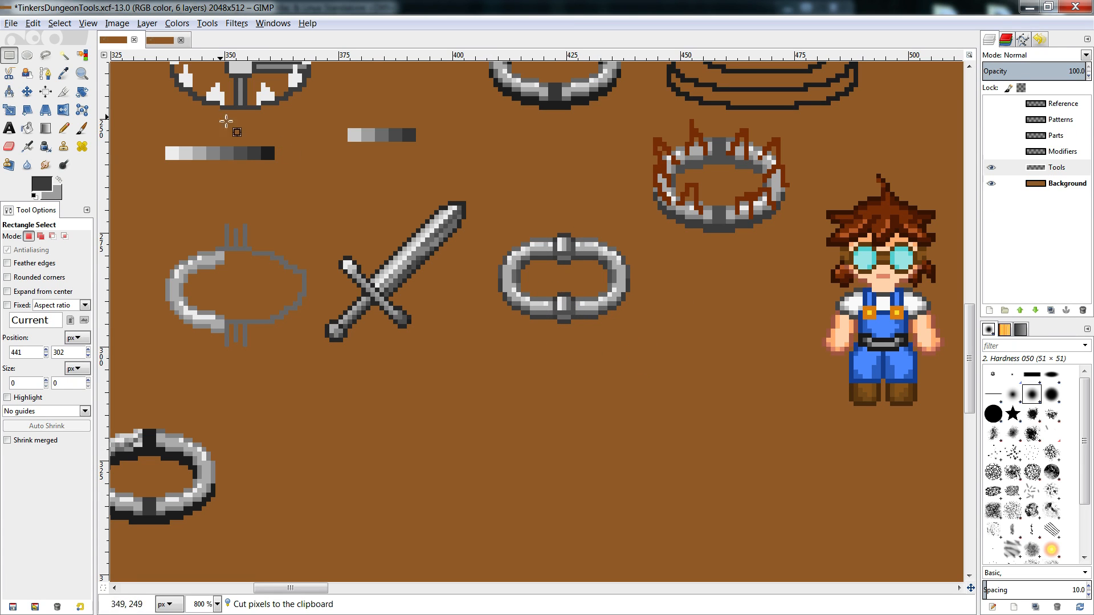
pyautogui.press('m')
pyautogui.press('-')
pyautogui.press('-')
pyautogui.press('-')
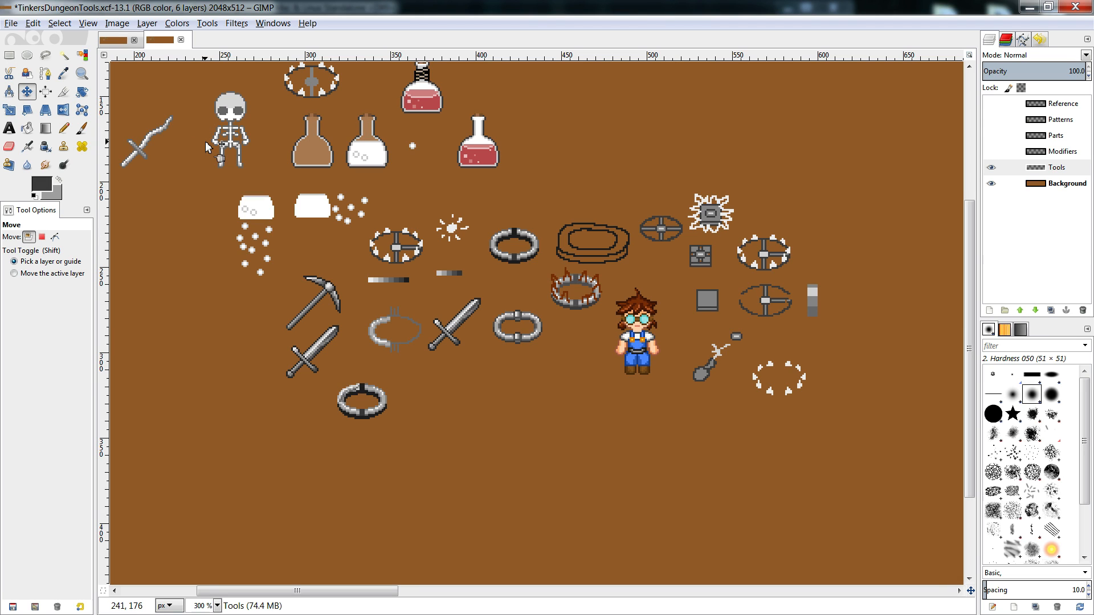
pyautogui.click(115, 42)
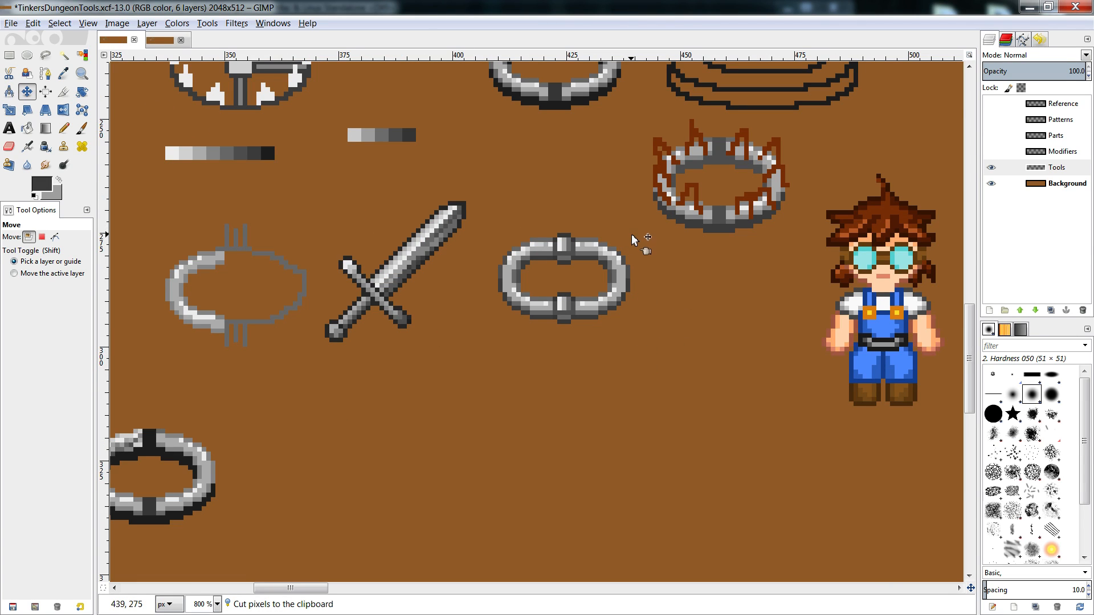
# - Undo the repositioning of both ring clasps
pyautogui.hotkey('ctrl', 'z')
pyautogui.hotkey('ctrl', 'z')
pyautogui.hotkey('ctrl', 'z')
pyautogui.hotkey('ctrl', 'z')
pyautogui.hotkey('ctrl', 'z')
pyautogui.hotkey('ctrl', 'z')
pyautogui.hotkey('ctrl', 'z')
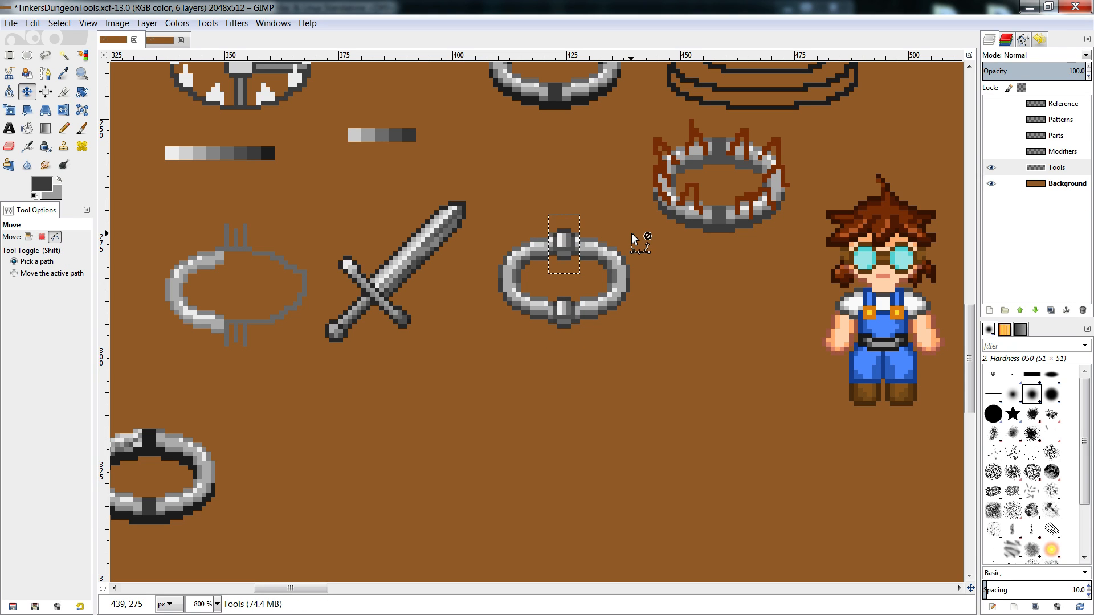
# - Copy the whole two-clasp ring and place the duplicate below the sword, beside the dark-banded ring
pyautogui.press('r')
pyautogui.moveTo(640, 215); pyautogui.dragTo(489, 347)
pyautogui.hotkey('ctrl', 'c')
pyautogui.hotkey('ctrl', 'v')
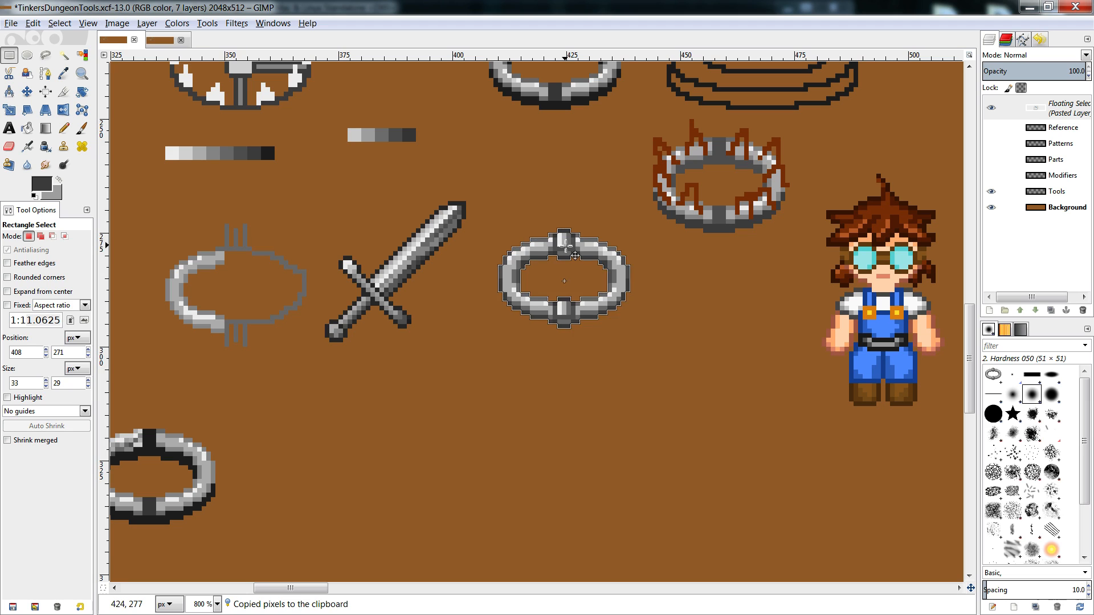
pyautogui.moveTo(575, 255); pyautogui.dragTo(310, 429)
pyautogui.click(406, 381)
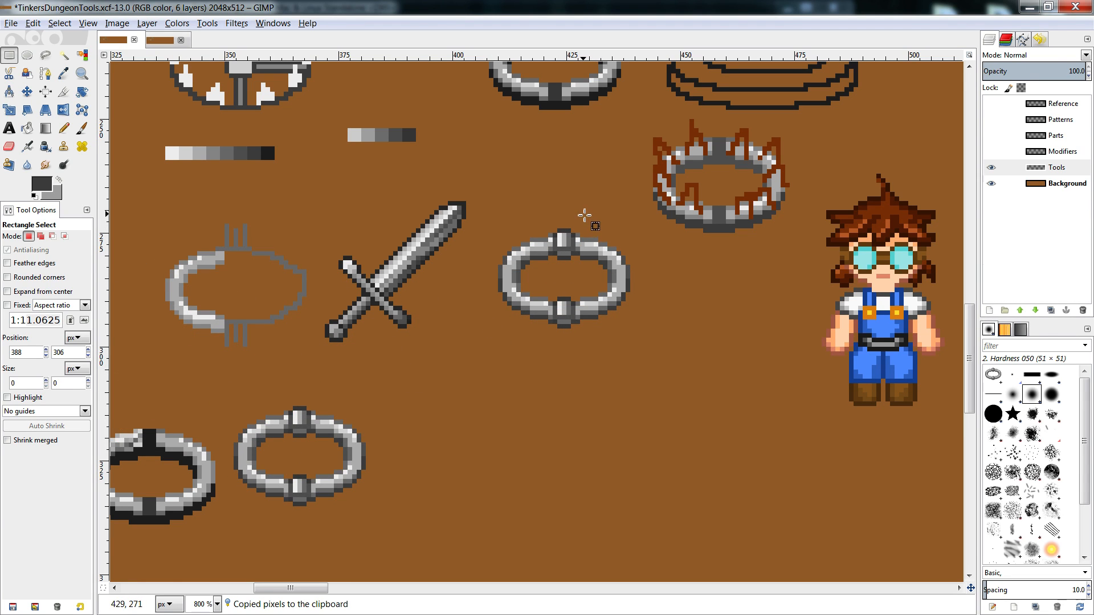
# - Cut the original ring's upper clasp and paste it back one pixel lower
pyautogui.moveTo(549, 271); pyautogui.dragTo(581, 220)
pyautogui.hotkey('ctrl', 'x')
pyautogui.hotkey('ctrl', 'v')
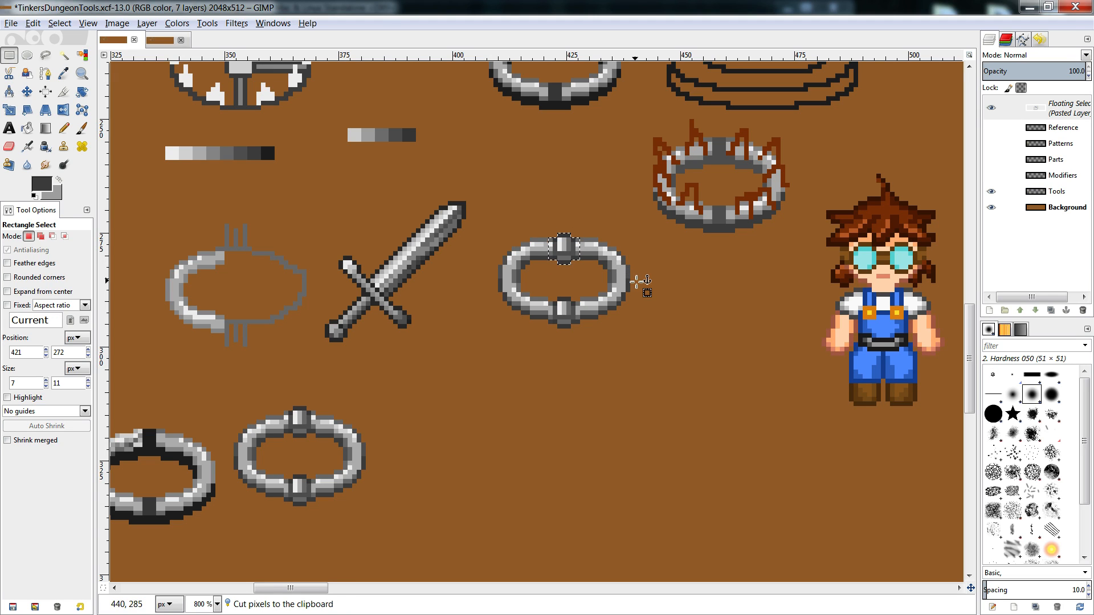
pyautogui.click(585, 293)
# - Select the original ring's lower clasp and move it one pixel up
pyautogui.moveTo(553, 286); pyautogui.dragTo(578, 348)
pyautogui.click(562, 279)
pyautogui.moveTo(553, 288); pyautogui.dragTo(580, 342)
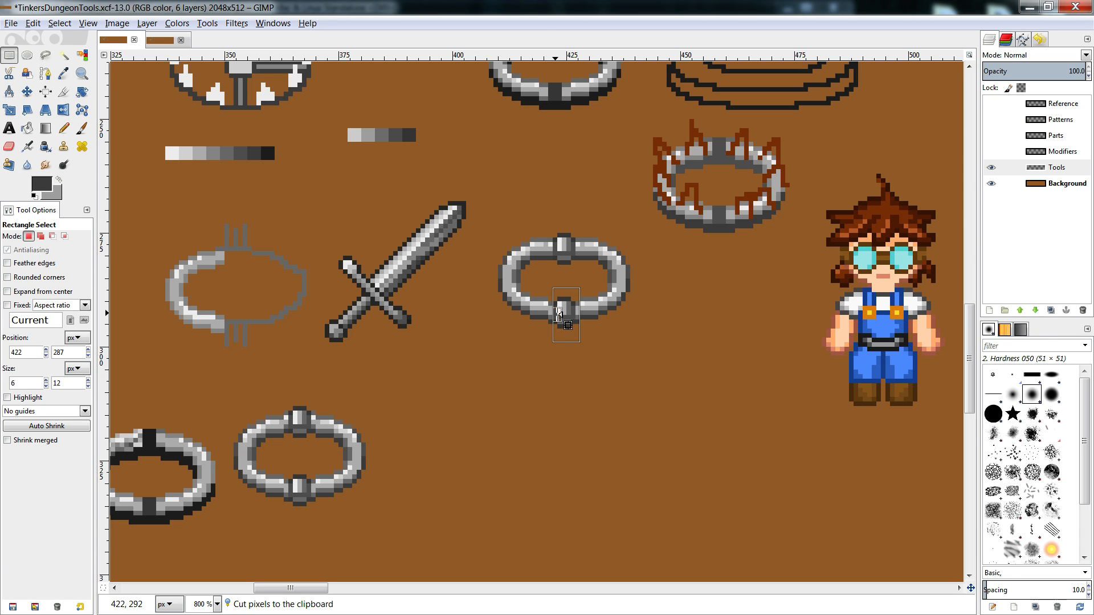
pyautogui.hotkey('ctrl', 'v')
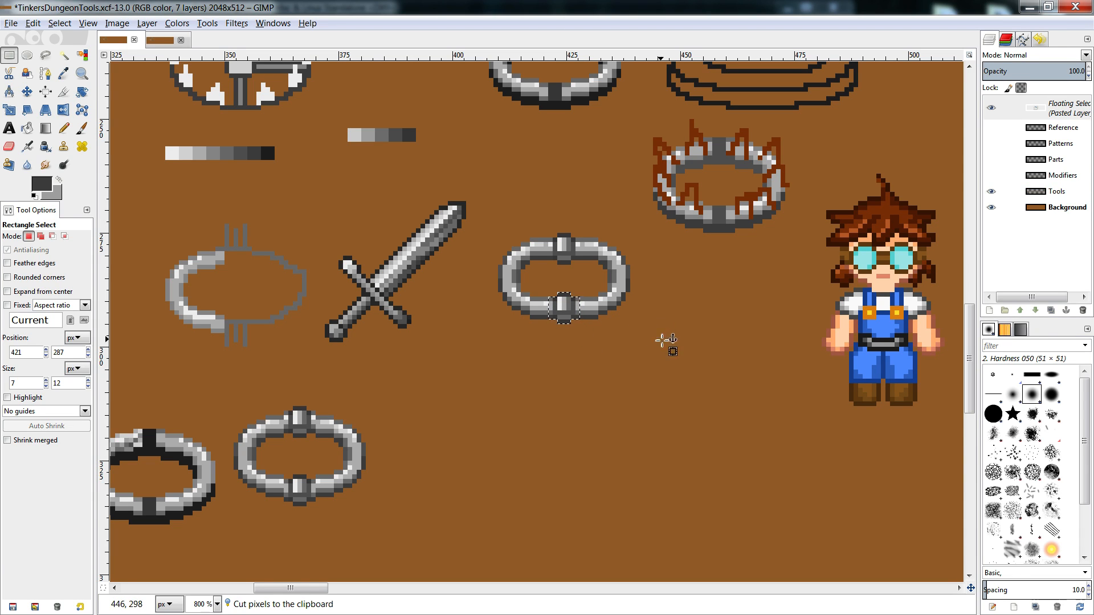
pyautogui.click(661, 339)
# - Move the original ring's right arc one pixel left with a 10 × 26 px selection
pyautogui.moveTo(634, 229); pyautogui.dragTo(593, 343)
pyautogui.hotkey('ctrl', 'v')
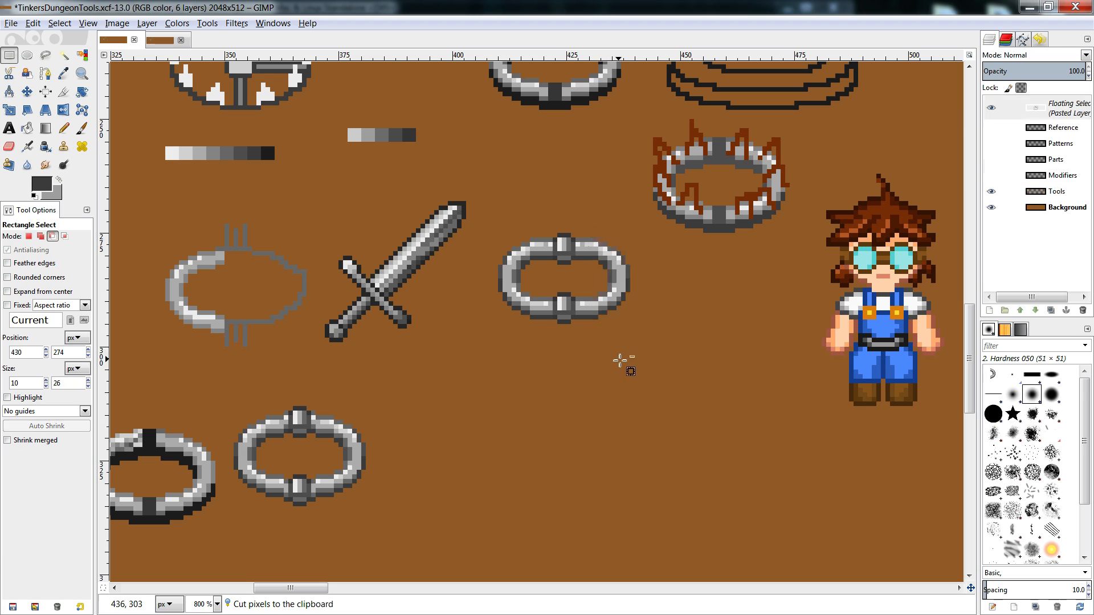
pyautogui.click(618, 356)
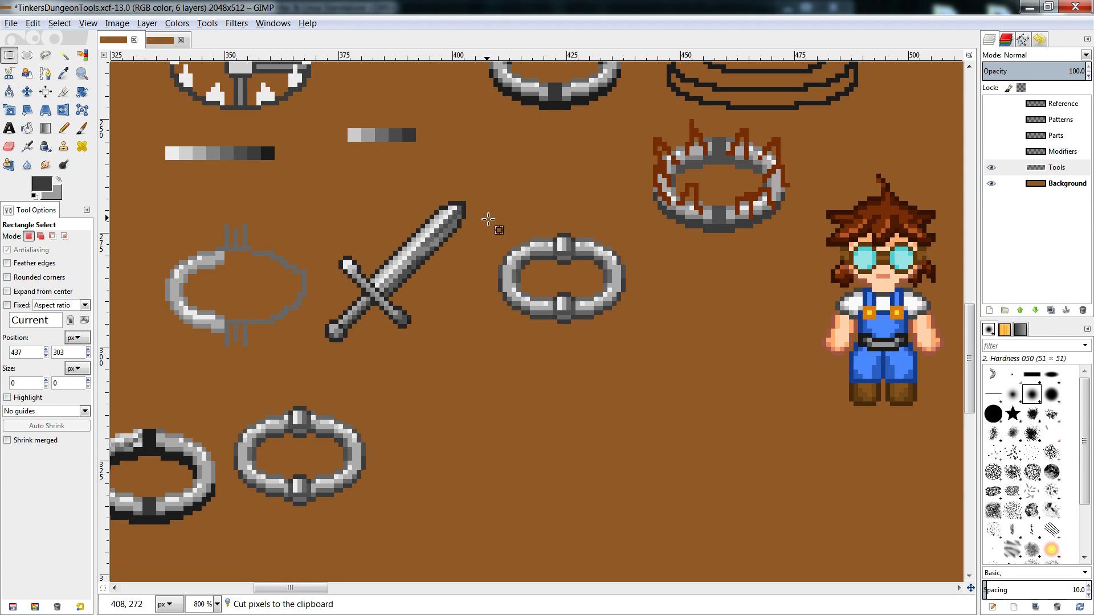
# - Move the original ring's left arc one pixel right with an 11 × 26 px selection
pyautogui.moveTo(488, 220); pyautogui.dragTo(542, 335)
pyautogui.hotkey('ctrl', 'x')
pyautogui.hotkey('ctrl', 'v')
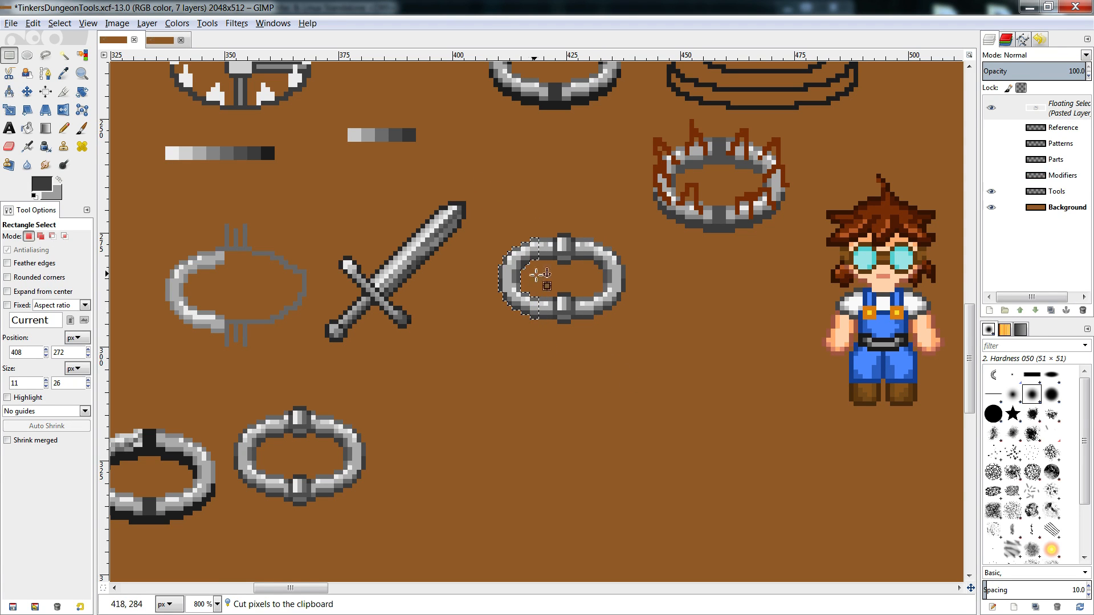
pyautogui.moveTo(535, 278); pyautogui.dragTo(528, 290)
pyautogui.click(636, 224)
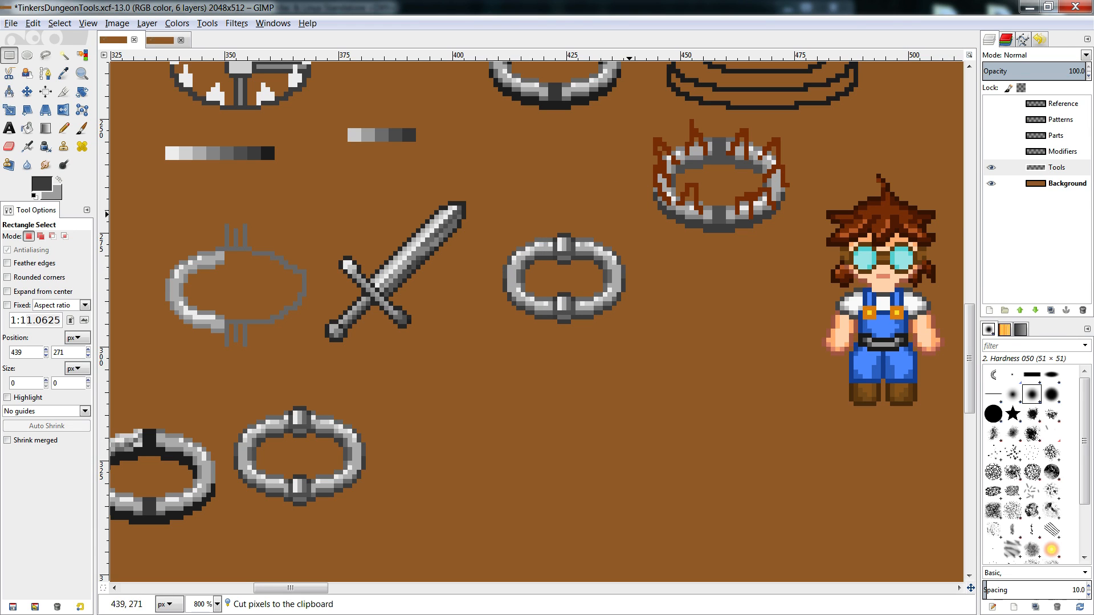
pyautogui.moveTo(639, 279); pyautogui.dragTo(491, 362)
pyautogui.hotkey('ctrl', 'c')
pyautogui.hotkey('ctrl', 'v')
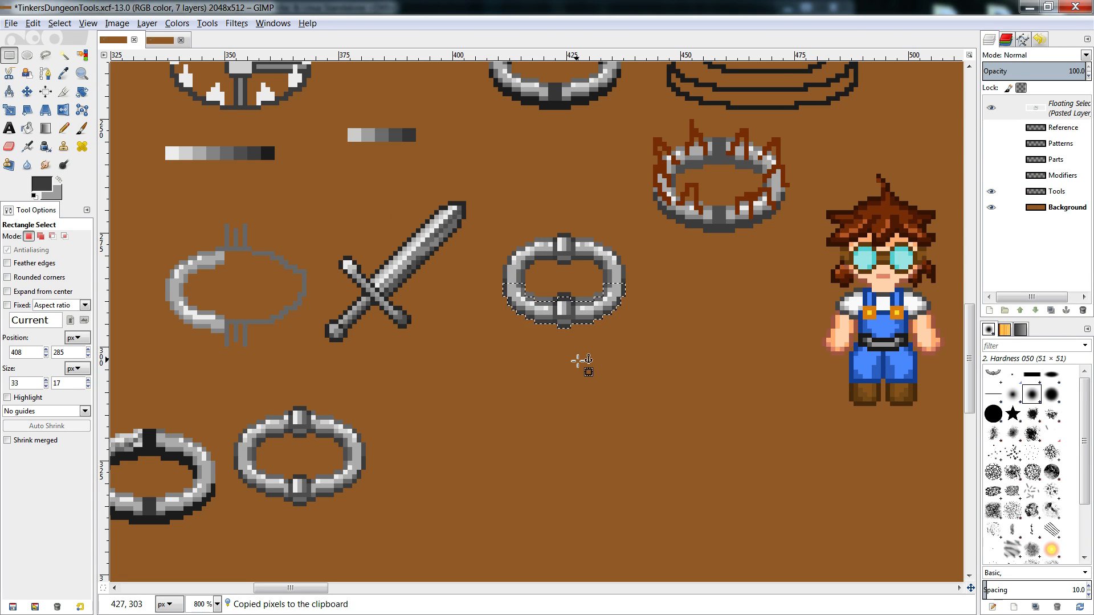
pyautogui.click(609, 347)
# - Cut the original ring's lower half with a 31 × 17 px selection and paste it back one pixel lower
pyautogui.moveTo(634, 279); pyautogui.dragTo(496, 359)
pyautogui.hotkey('ctrl', 'x')
pyautogui.hotkey('ctrl', 'v')
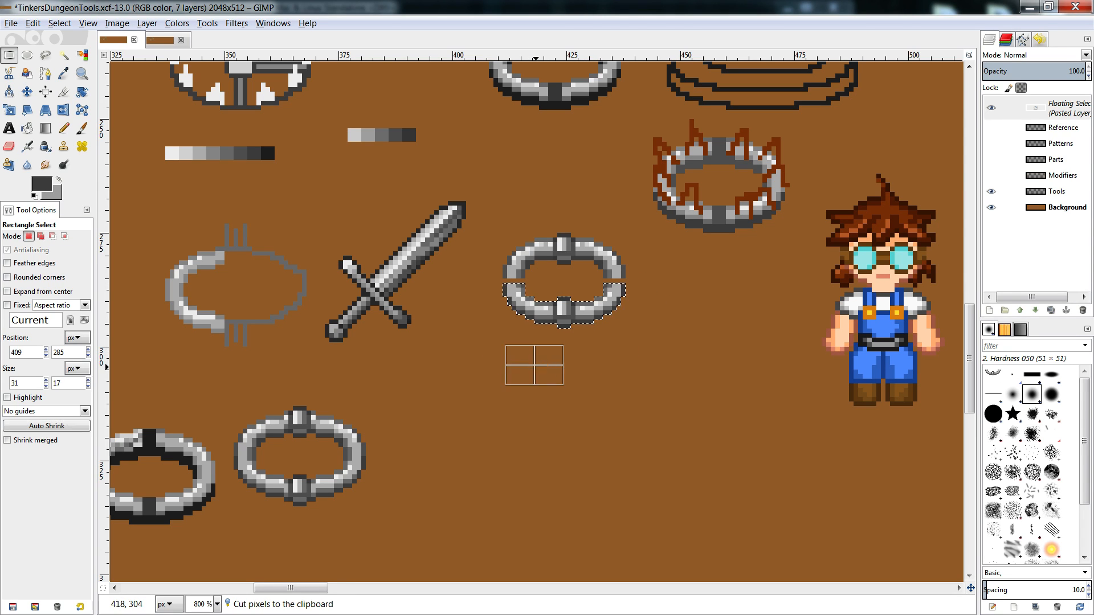
pyautogui.click(522, 297)
# - Copy the one-pixel-high row above the gap in the original ring and paste it below to rejoin both halves
pyautogui.moveTo(490, 272); pyautogui.dragTo(693, 279)
pyautogui.hotkey('ctrl', 'c')
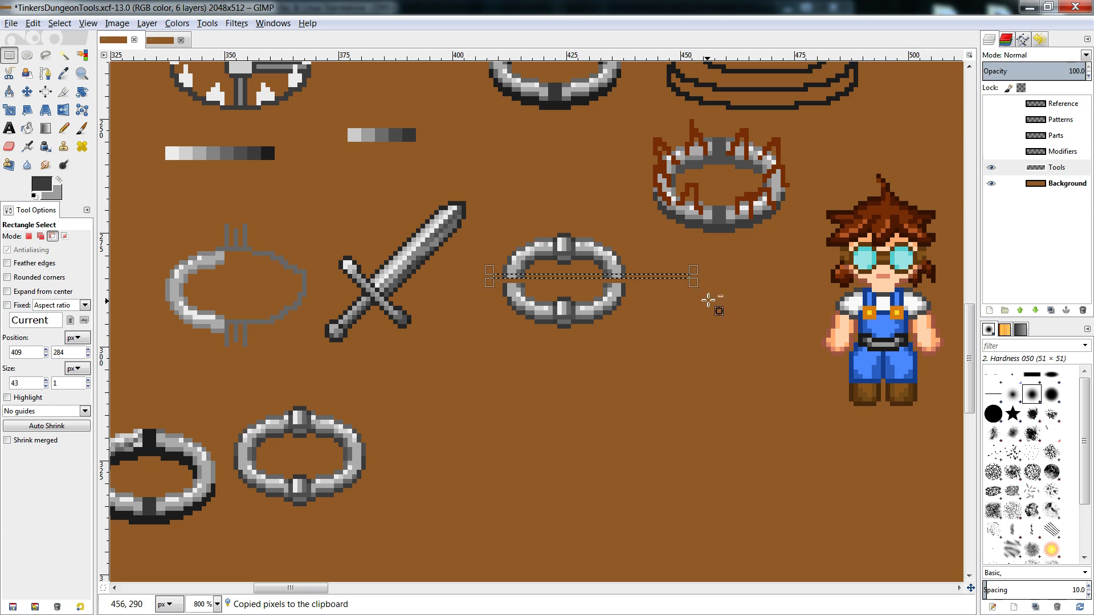
pyautogui.hotkey('ctrl', 'v')
pyautogui.click(717, 308)
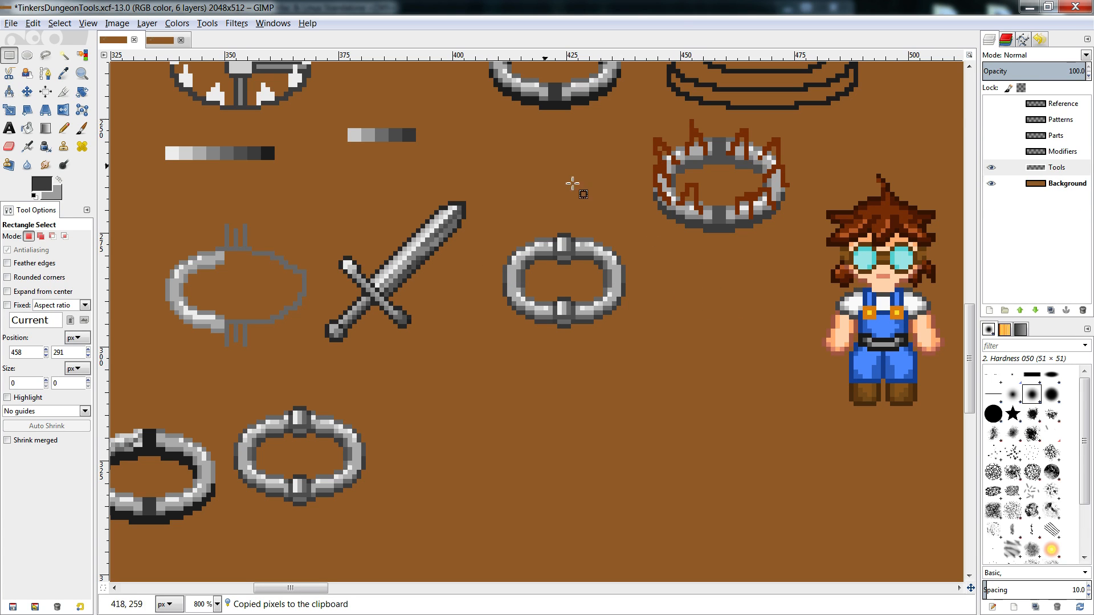
# - Compare the ring in the zoomed-out view, return to the close-up view and show the grid over the canvas
pyautogui.click(164, 41)
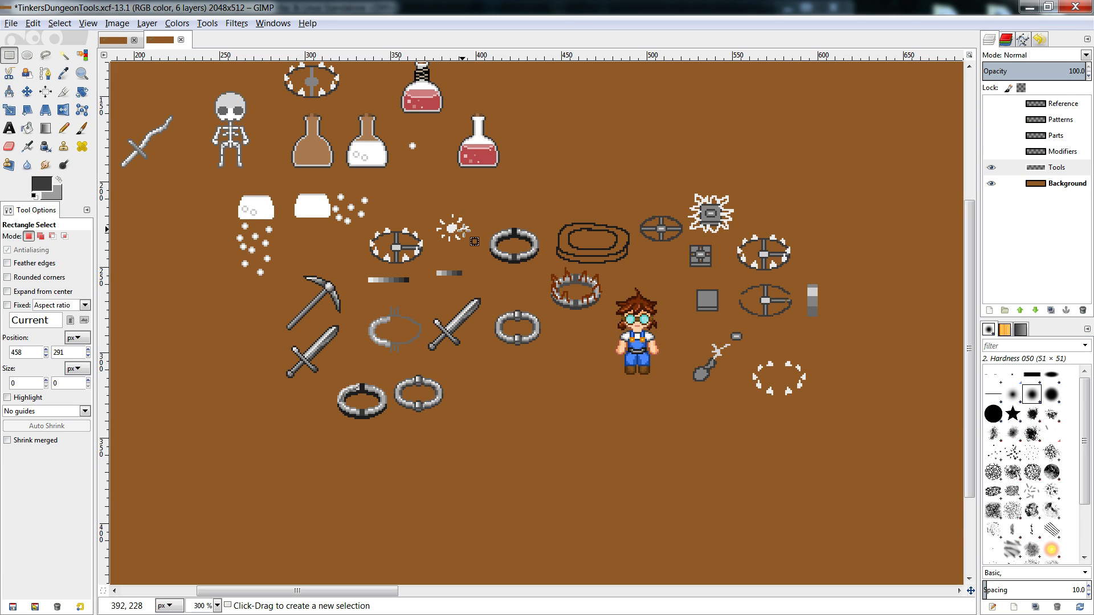
pyautogui.click(113, 40)
pyautogui.click(88, 23)
pyautogui.click(116, 190)
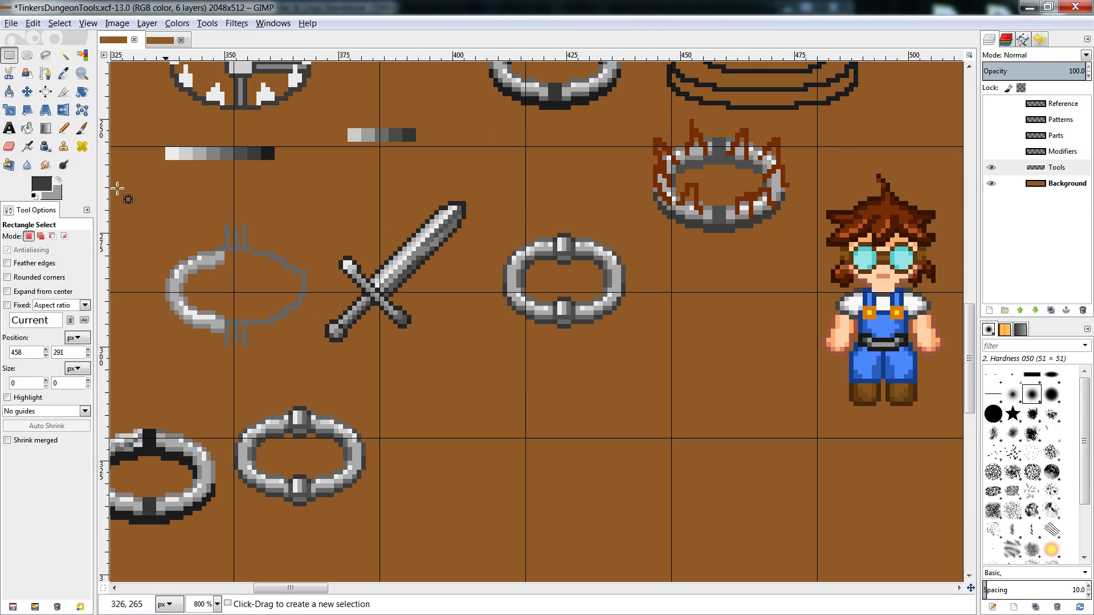
# - Cut the original ring and place it inside the grid cell just below and to its right
pyautogui.moveTo(666, 228); pyautogui.dragTo(430, 388)
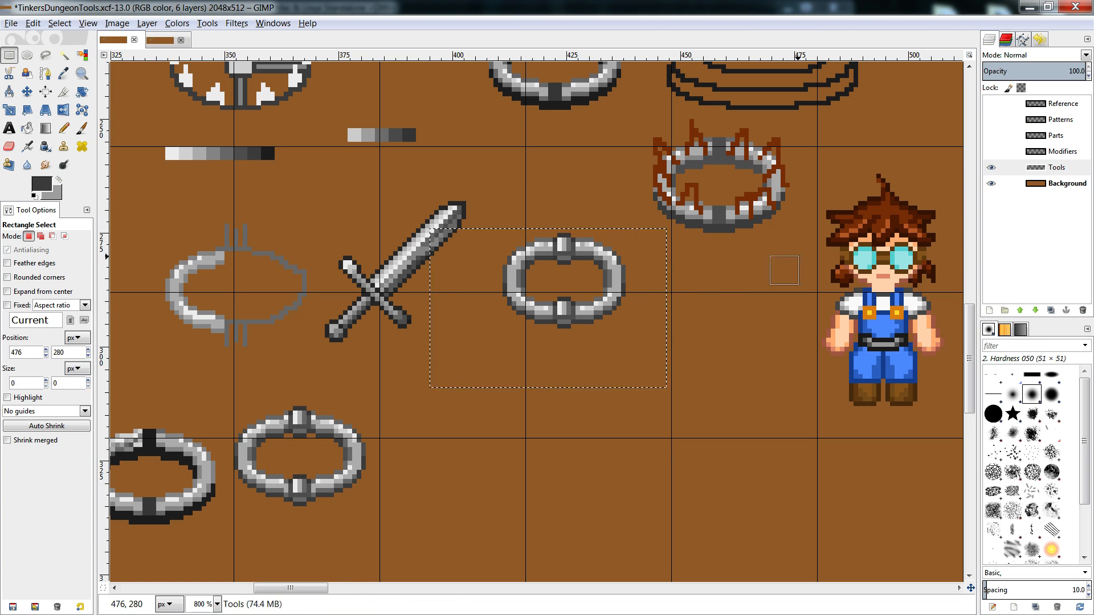
pyautogui.moveTo(636, 229); pyautogui.dragTo(499, 337)
pyautogui.hotkey('ctrl', 'x')
pyautogui.hotkey('ctrl', 'v')
pyautogui.moveTo(567, 262); pyautogui.dragTo(605, 337)
pyautogui.hotkey('ctrl', 'h')
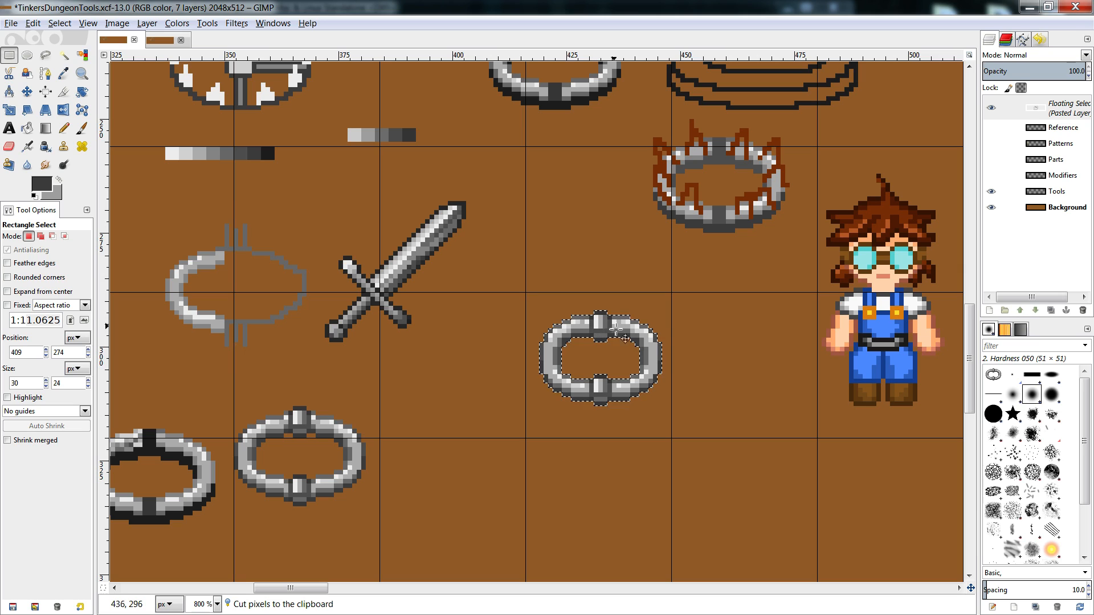
# - Try a pasted copy of the ring around the character's feet and undo the paste
pyautogui.hotkey('ctrl', 'v')
pyautogui.moveTo(555, 302); pyautogui.dragTo(899, 371)
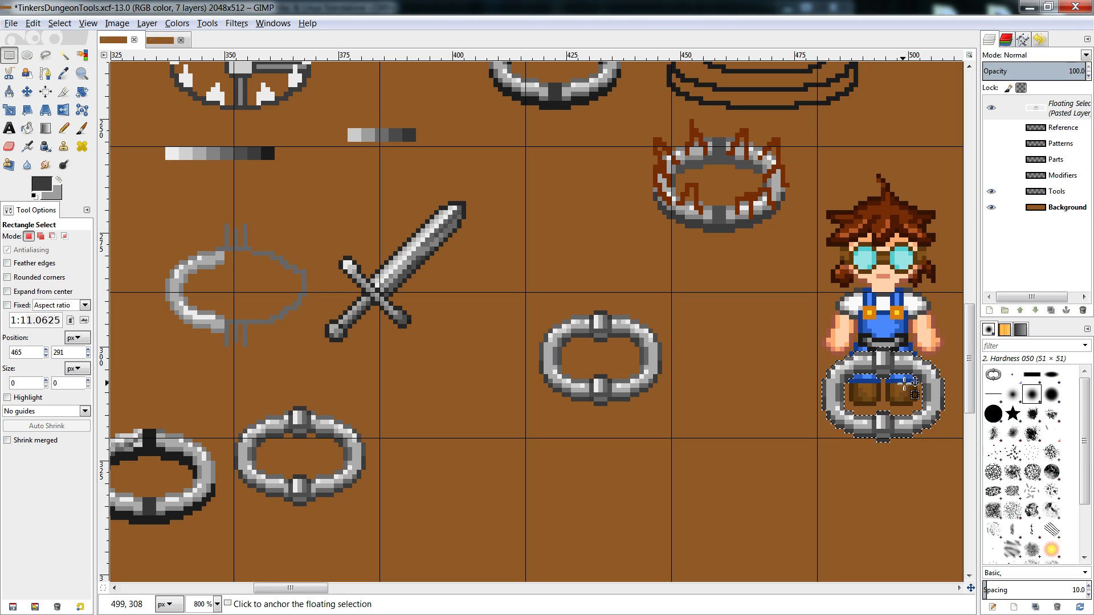
pyautogui.hotkey('ctrl', 'z')
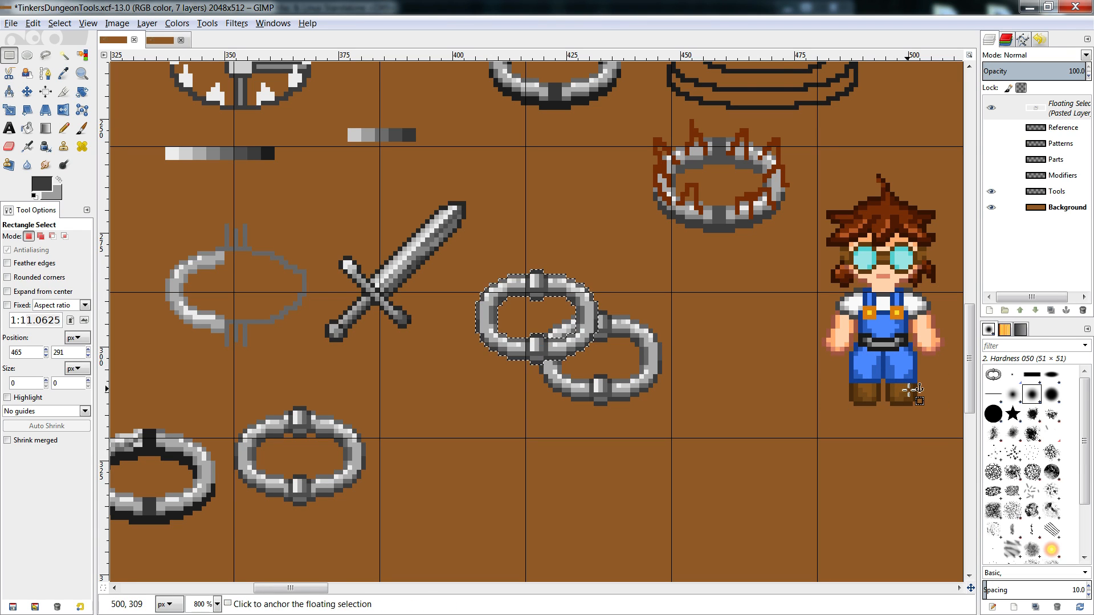
pyautogui.hotkey('ctrl', 'z')
# - Copy the ring and paste four copies in a two-by-two cluster in the empty area below it
pyautogui.moveTo(665, 285); pyautogui.dragTo(520, 491)
pyautogui.scroll(-5, 584, 444)
pyautogui.hotkey('ctrl', 'c')
pyautogui.hotkey('ctrl', 'v')
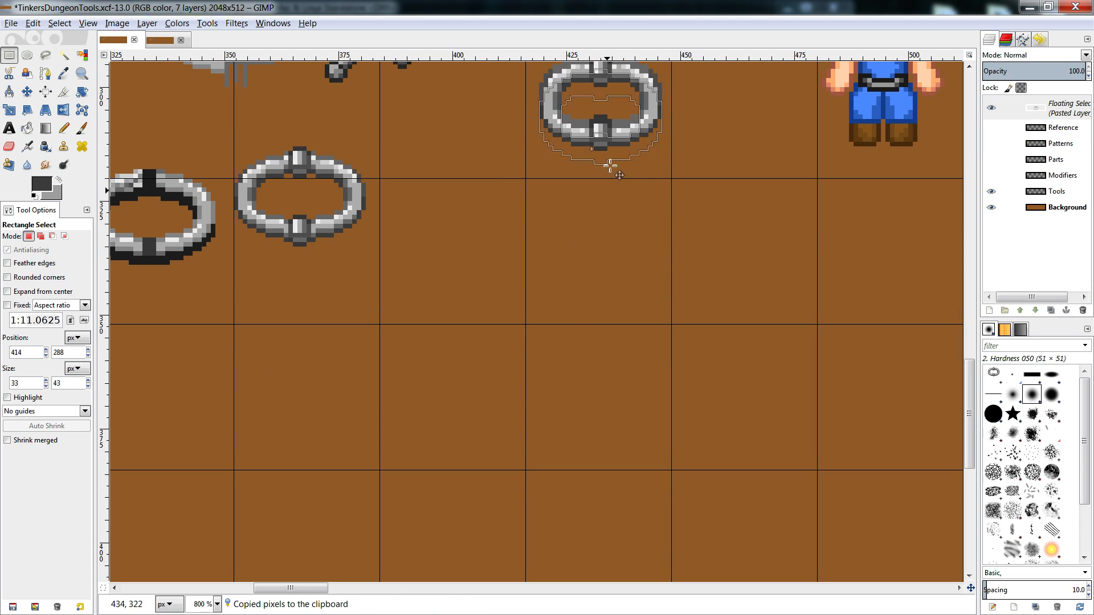
pyautogui.moveTo(605, 139); pyautogui.dragTo(442, 523)
pyautogui.hotkey('ctrl', 'v')
pyautogui.hotkey('ctrl', 'v')
pyautogui.hotkey('ctrl', 'v')
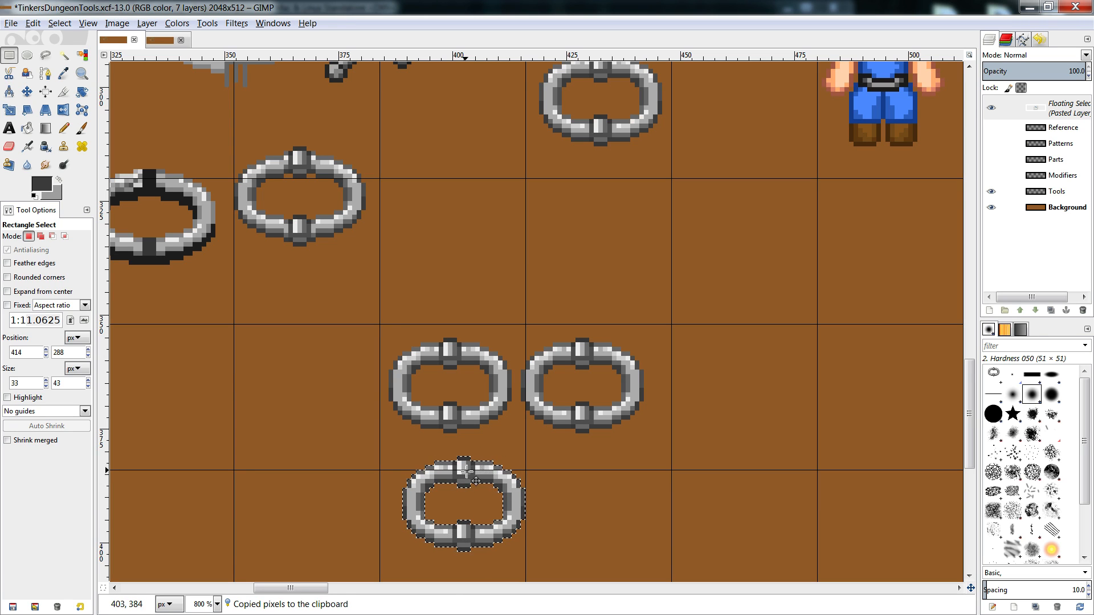
pyautogui.moveTo(476, 481); pyautogui.dragTo(602, 463)
pyautogui.click(698, 444)
# - Check the cluster of four ring copies in the zoomed-out view and delete it from the sheet
pyautogui.click(159, 41)
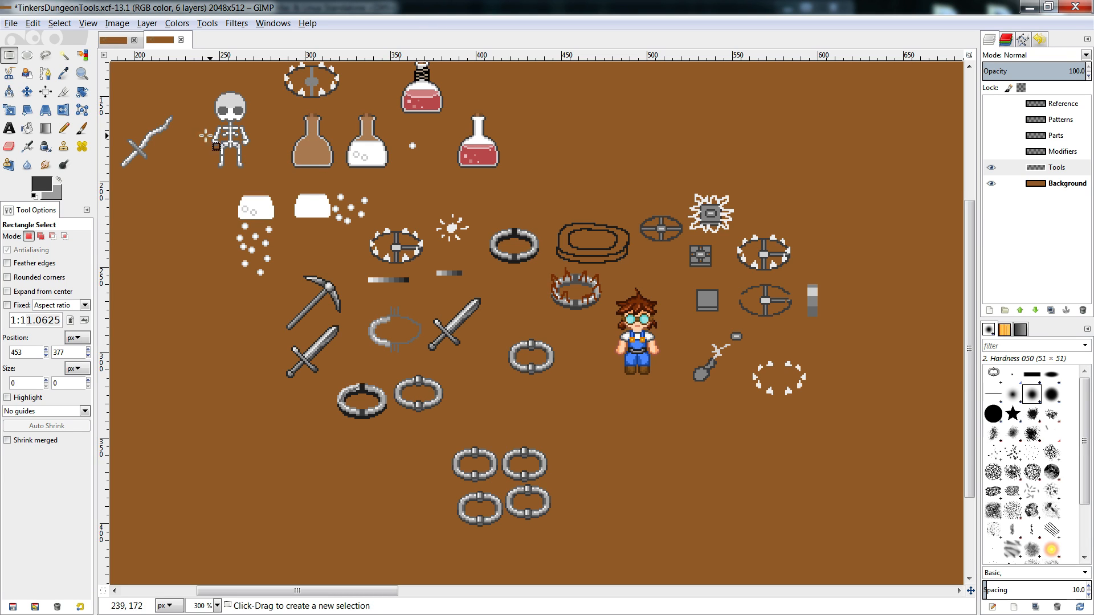
pyautogui.click(123, 41)
pyautogui.moveTo(735, 286); pyautogui.dragTo(331, 580)
pyautogui.press('Delete')
pyautogui.click(545, 208)
pyautogui.scroll(3, 513, 225)
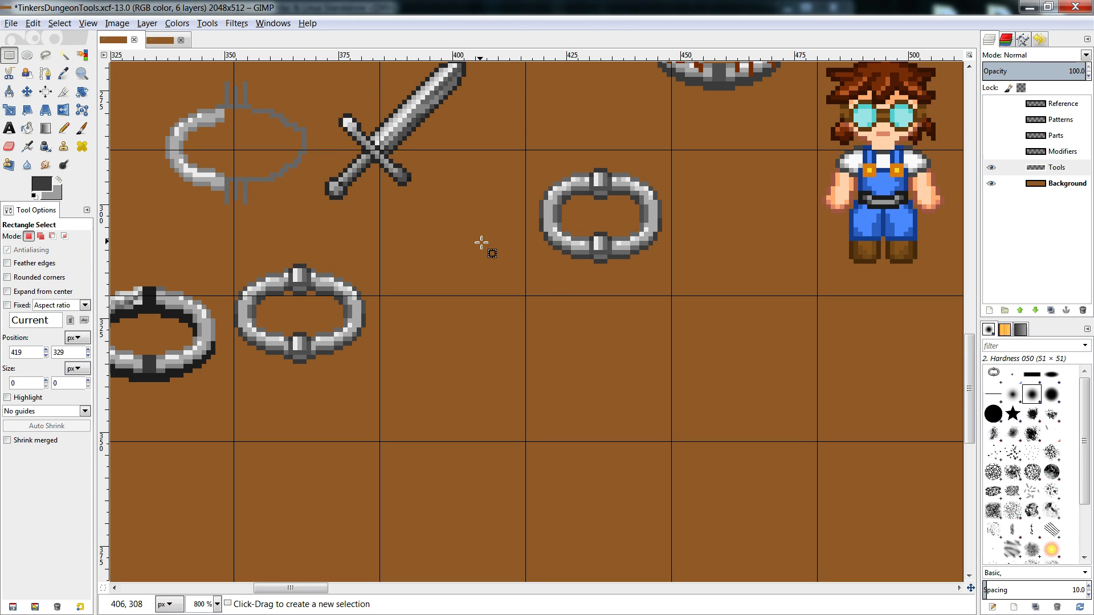
# - Cut the duplicate two-clasp ring and place it higher, in the grid cell beneath the unfinished ring outline
pyautogui.moveTo(325, 589); pyautogui.dragTo(316, 588)
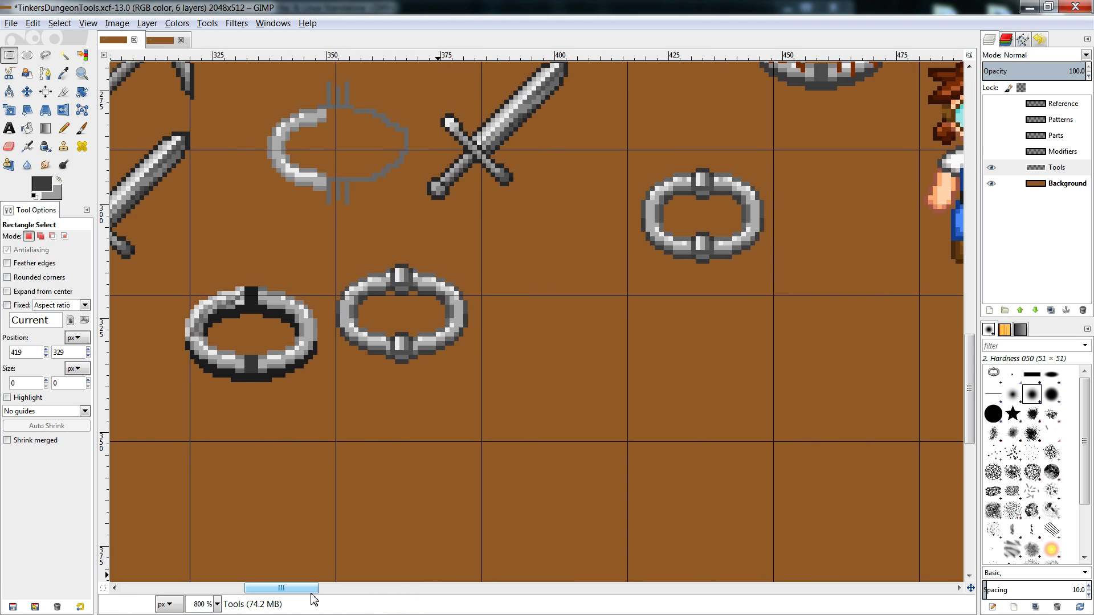
pyautogui.moveTo(494, 236); pyautogui.dragTo(330, 394)
pyautogui.hotkey('ctrl', 'x')
pyautogui.hotkey('ctrl', 'v')
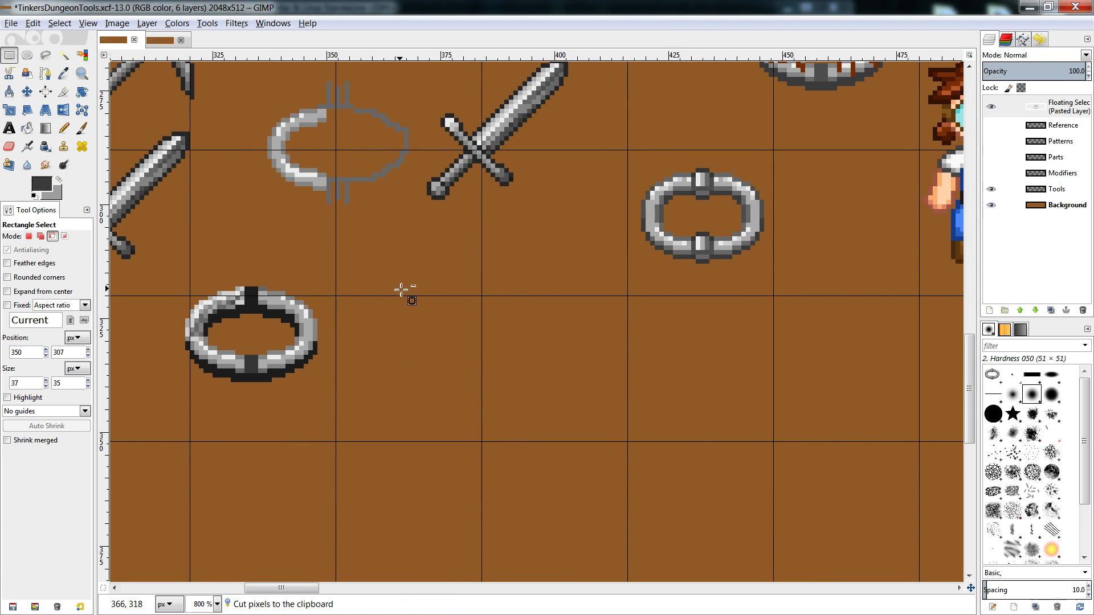
pyautogui.moveTo(405, 292); pyautogui.dragTo(410, 235)
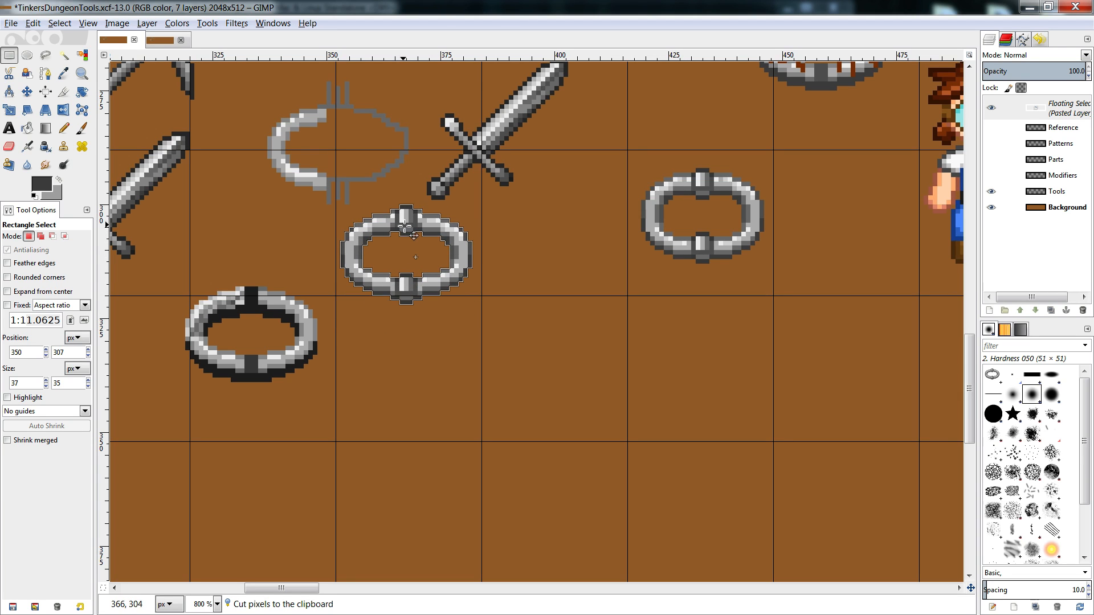
pyautogui.moveTo(322, 273); pyautogui.dragTo(172, 440)
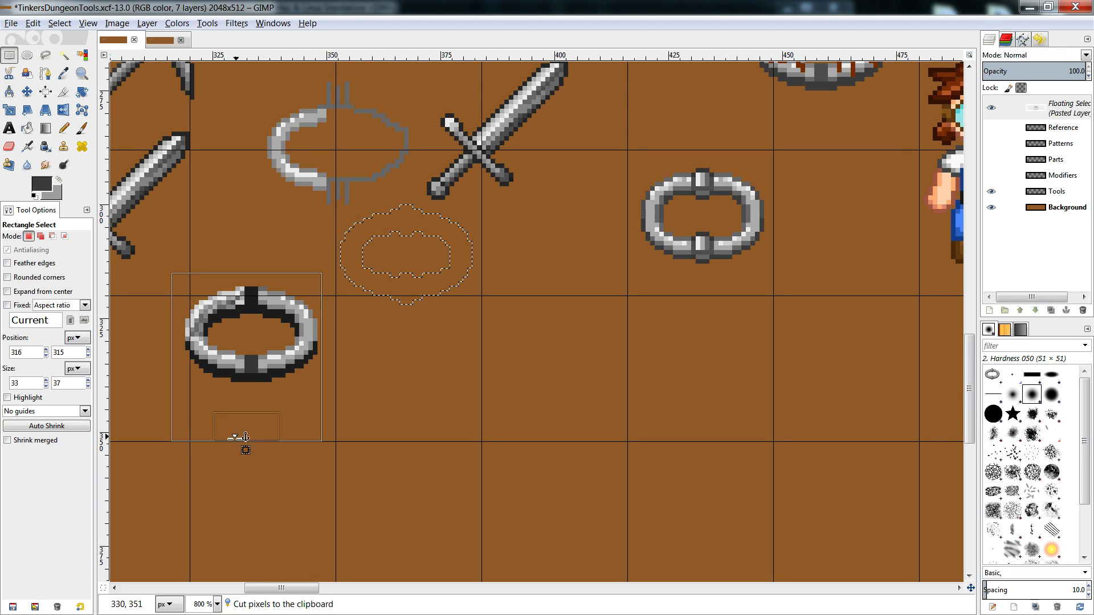
pyautogui.hotkey('ctrl', 'z')
pyautogui.click(400, 437)
# - Remove the dark-banded ring at the lower end of the sprite group and clear the selection
pyautogui.moveTo(317, 278); pyautogui.dragTo(172, 423)
pyautogui.hotkey('ctrl', 'x')
pyautogui.click(448, 407)
# - Examine the two finished rings against the swords, tools and character sprites across the sheet in close-up and zoomed-out views
pyautogui.moveTo(298, 589); pyautogui.dragTo(319, 588)
pyautogui.scroll(2, 409, 520)
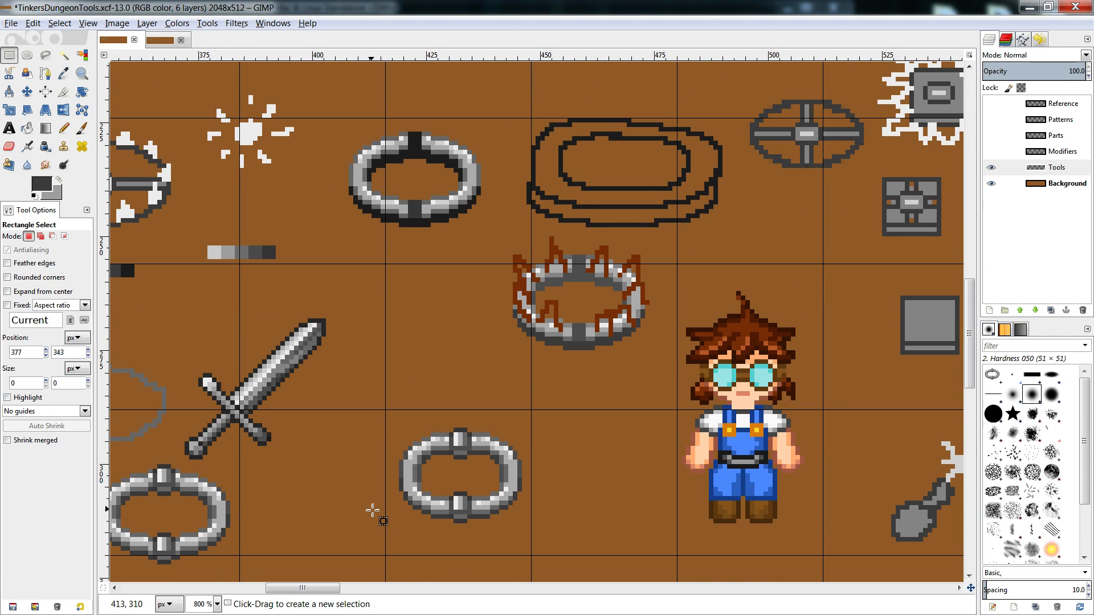
pyautogui.scroll(-2, 372, 511)
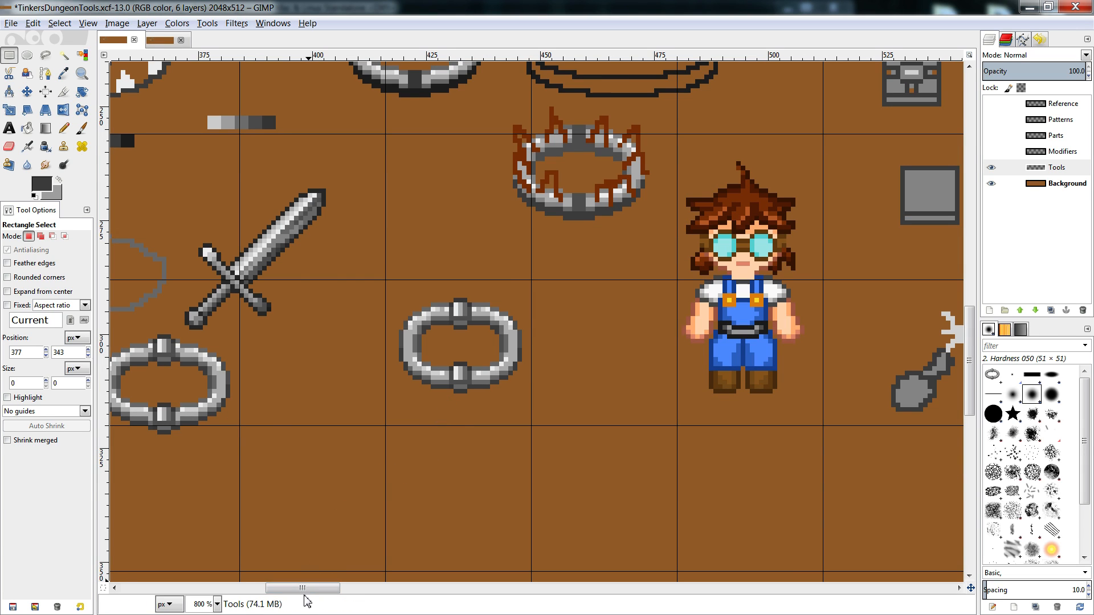
pyautogui.moveTo(314, 589); pyautogui.dragTo(308, 594)
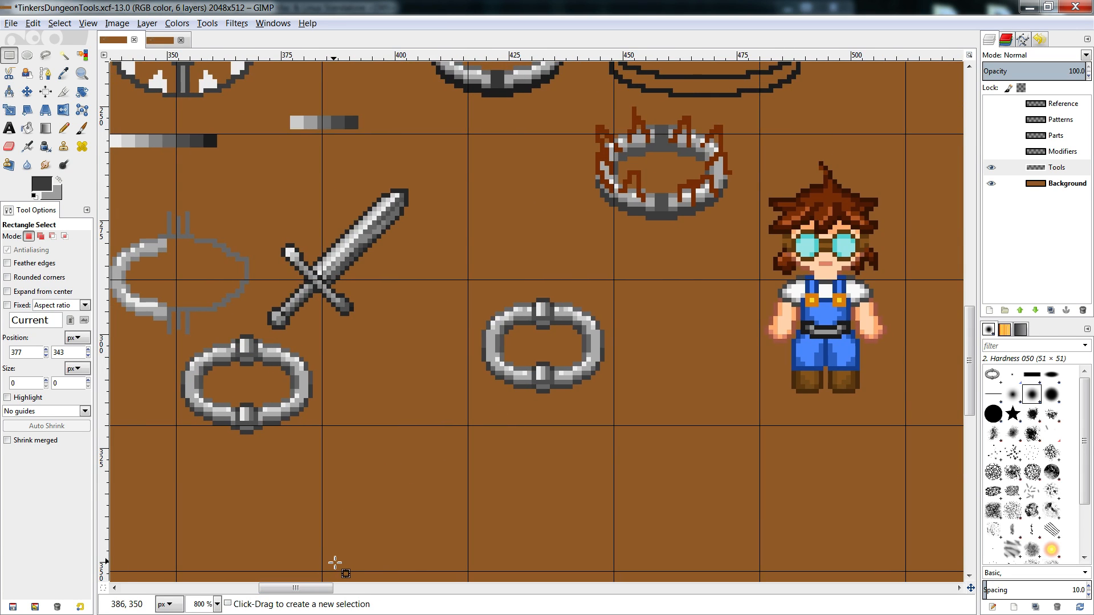
pyautogui.click(163, 41)
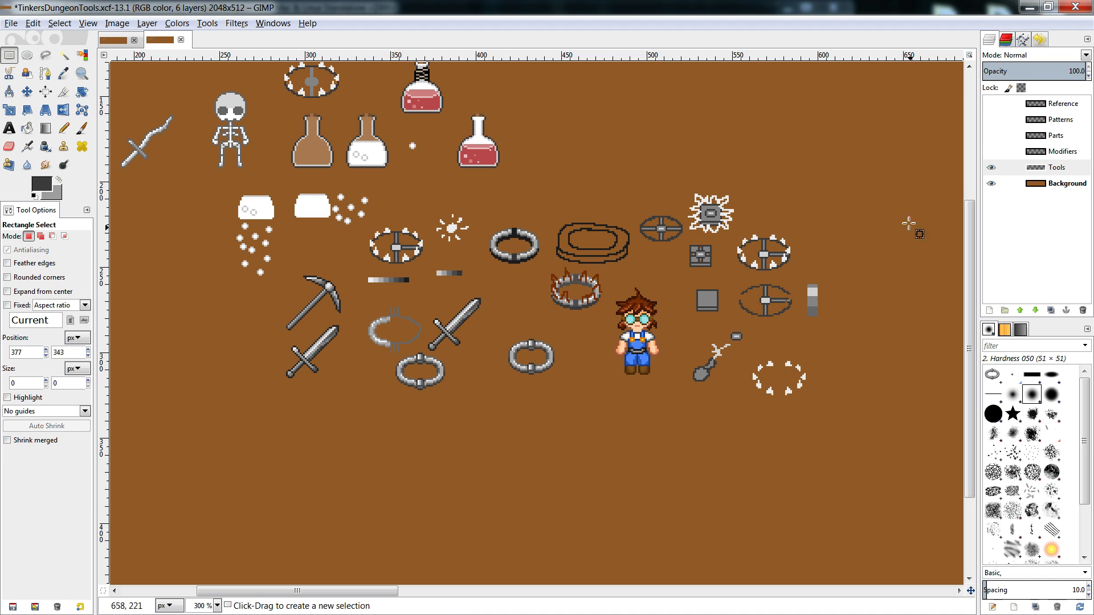
pyautogui.moveTo(870, 175); pyautogui.dragTo(144, 438)
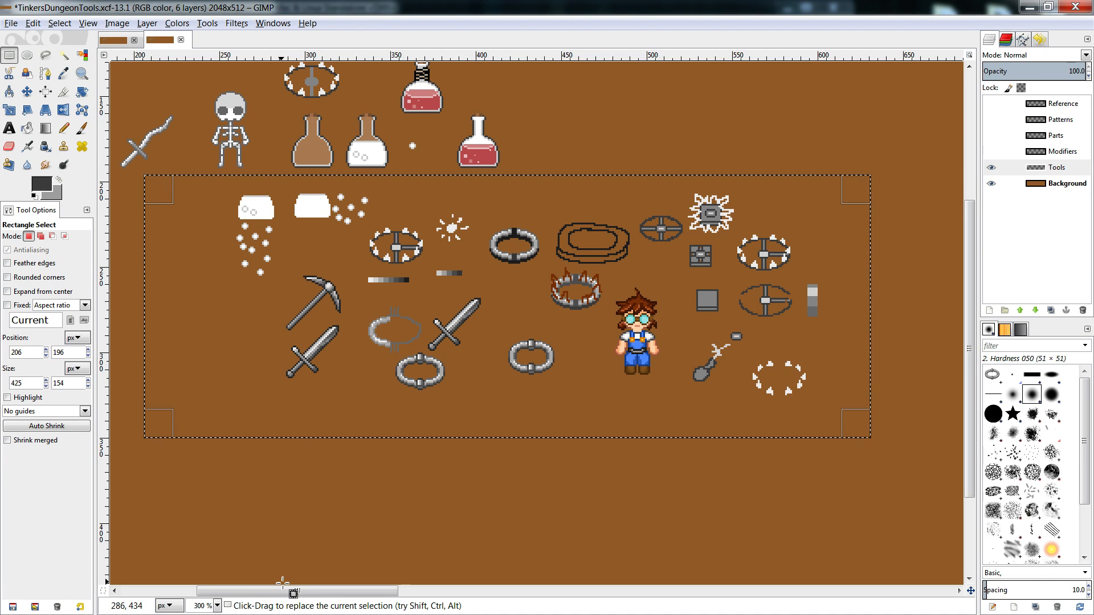
pyautogui.click(391, 501)
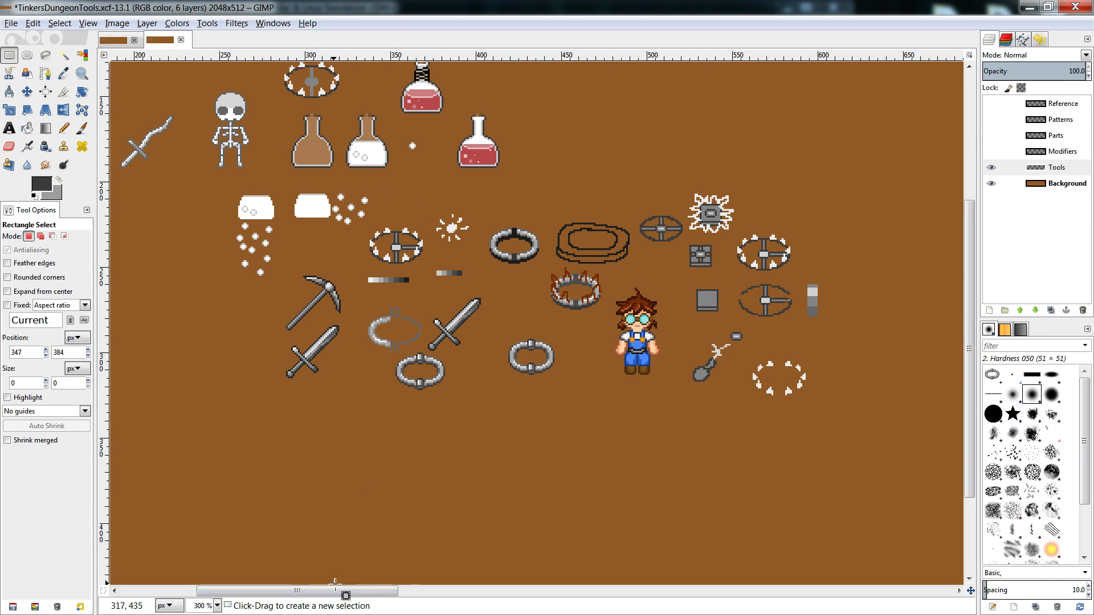
pyautogui.moveTo(352, 590); pyautogui.dragTo(250, 591)
pyautogui.scroll(5, 160, 563)
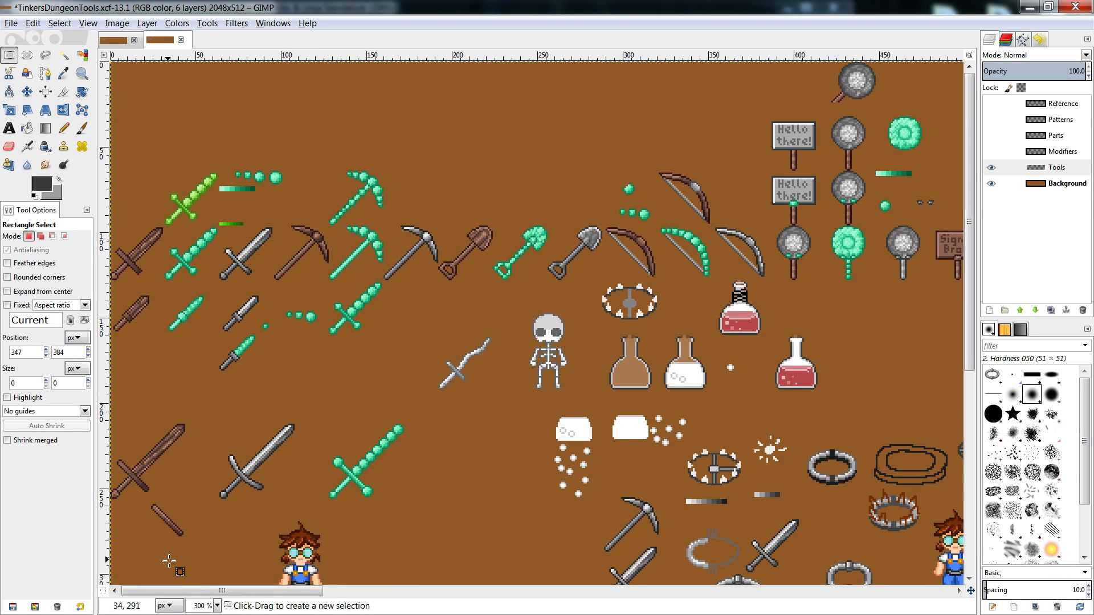
pyautogui.moveTo(278, 228); pyautogui.dragTo(218, 288)
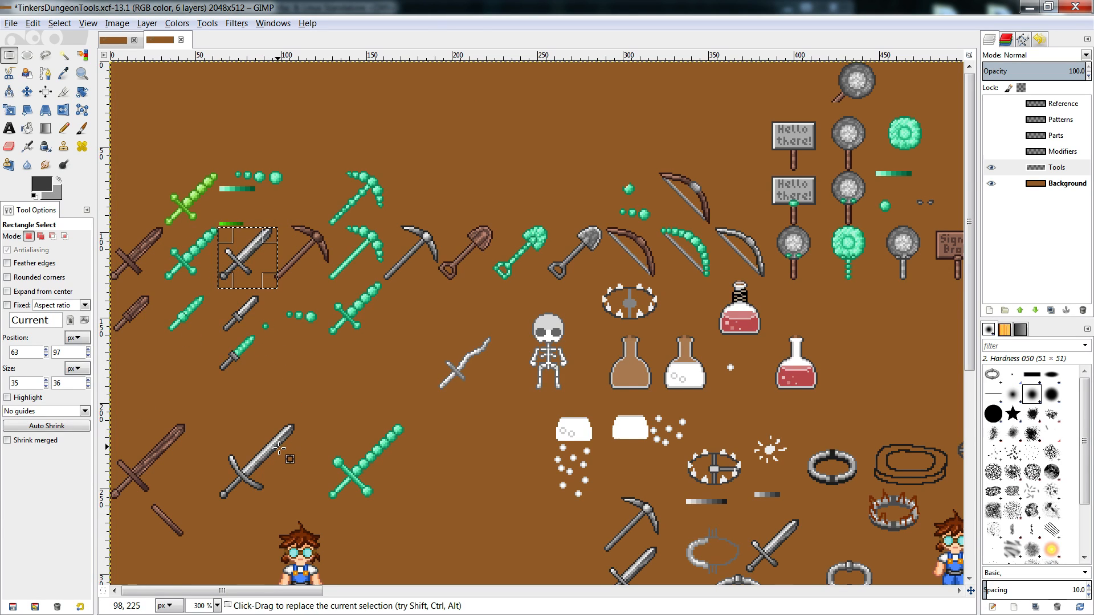
pyautogui.click(308, 406)
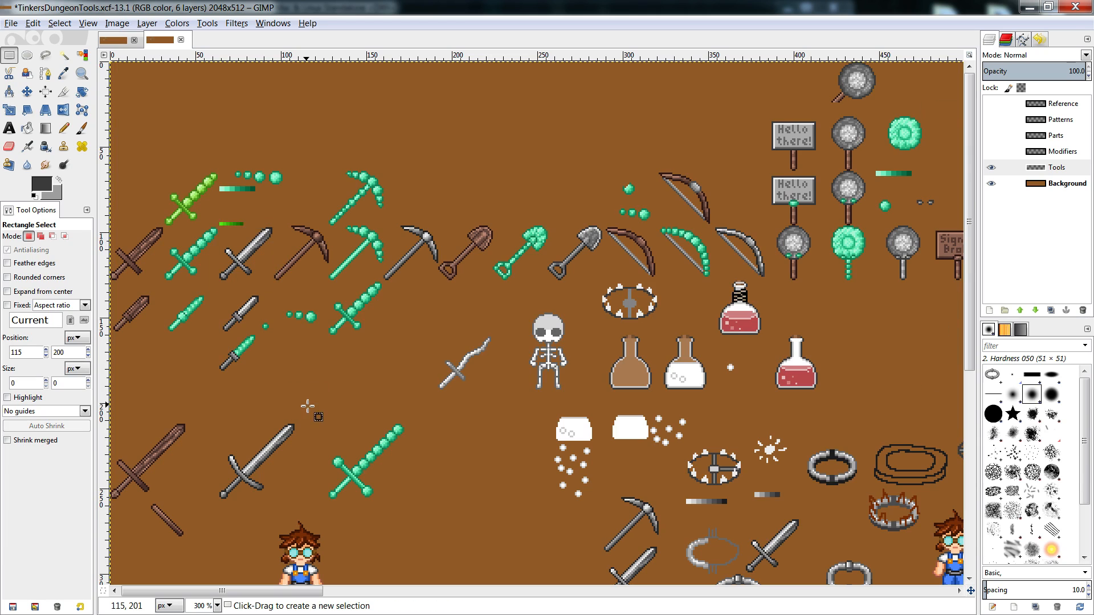
pyautogui.scroll(-5, 308, 407)
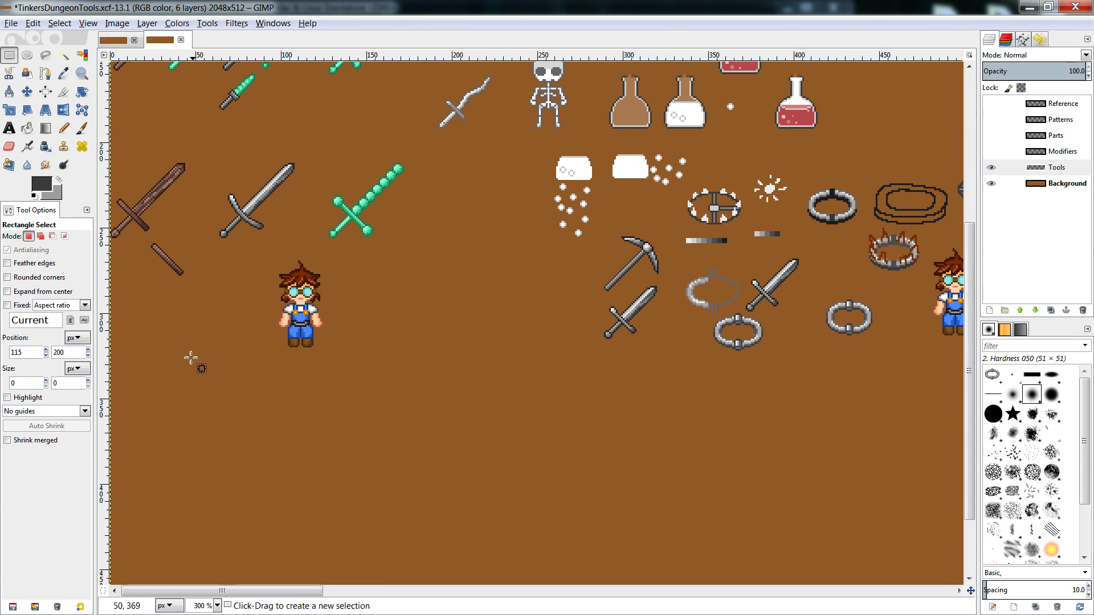
pyautogui.moveTo(257, 591); pyautogui.dragTo(355, 591)
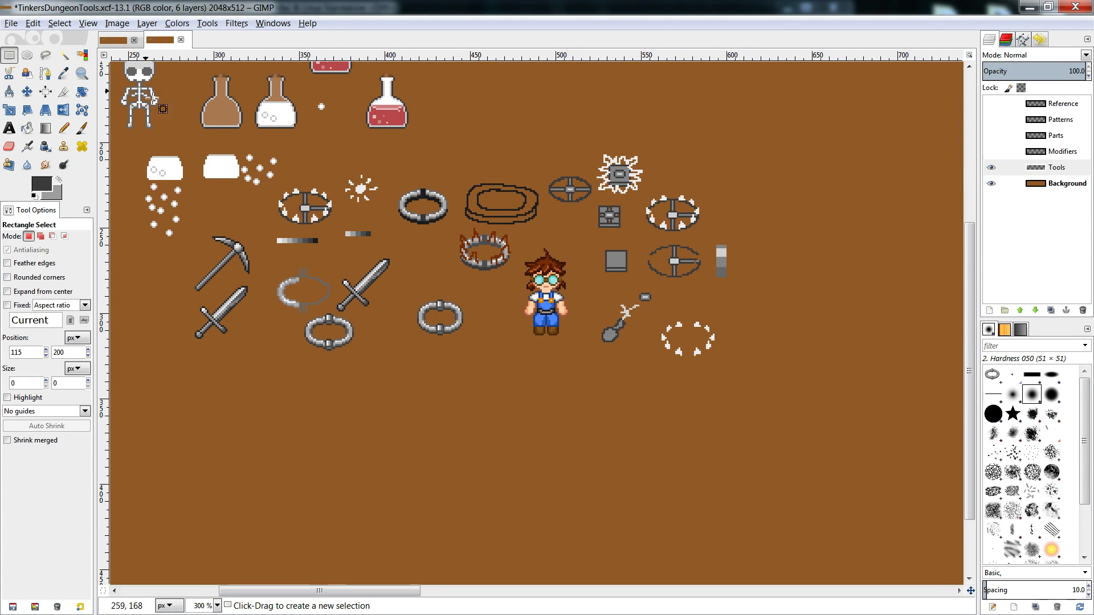
pyautogui.hotkey('alt', '1')
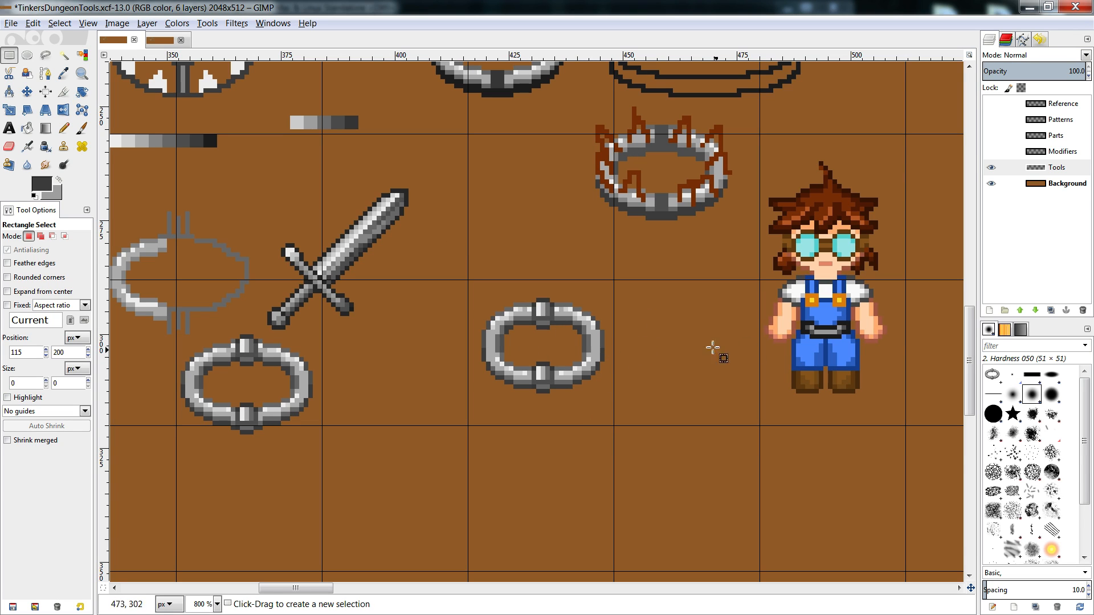
# - Create a white-filled 2048 × 512 layer named Tool Features above Tools and clear its contents to transparency
pyautogui.rightClick(1040, 157)
pyautogui.click(1045, 168)
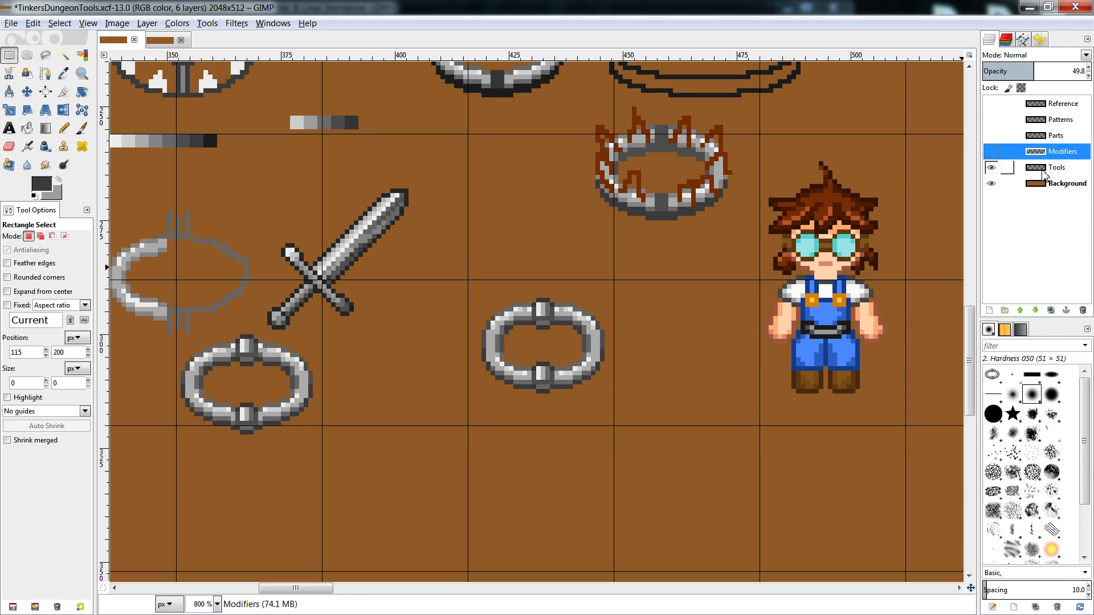
pyautogui.click(1047, 170)
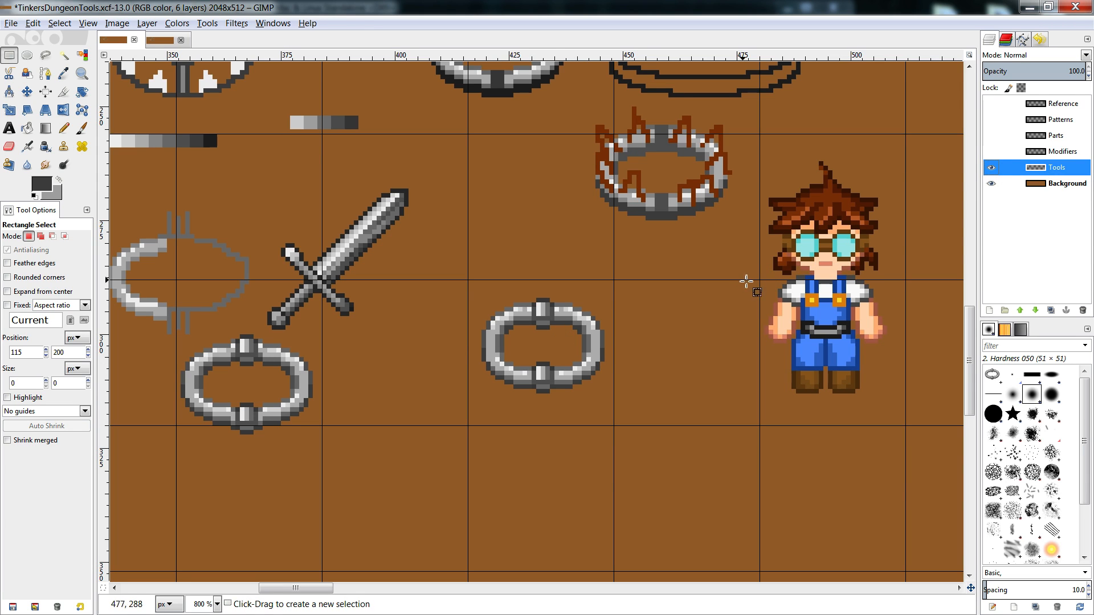
pyautogui.rightClick(1047, 165)
pyautogui.click(969, 194)
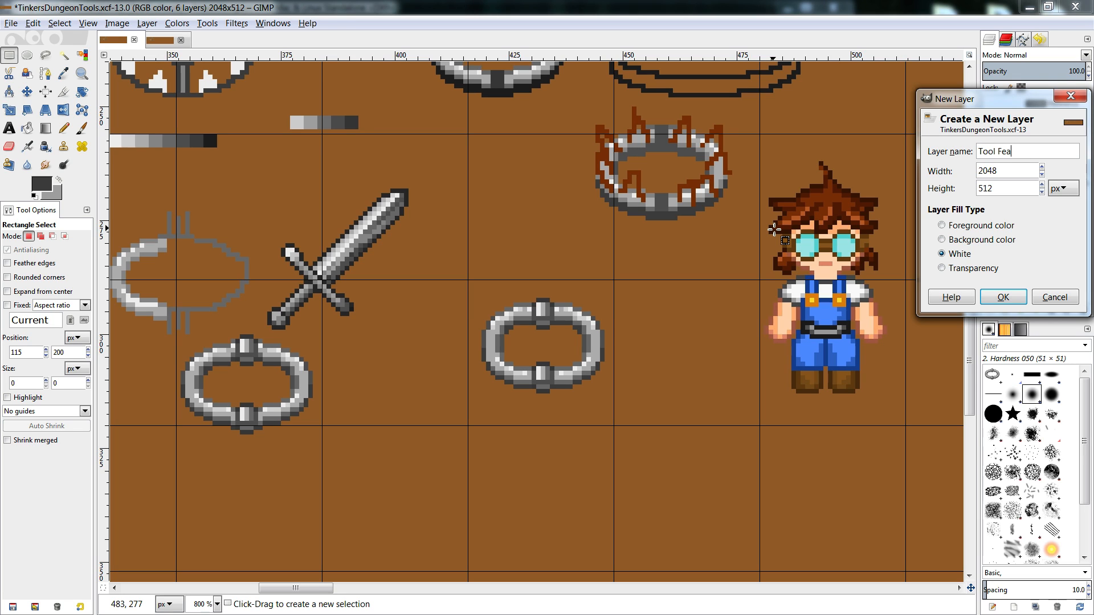
pyautogui.write('s')
pyautogui.press('Return')
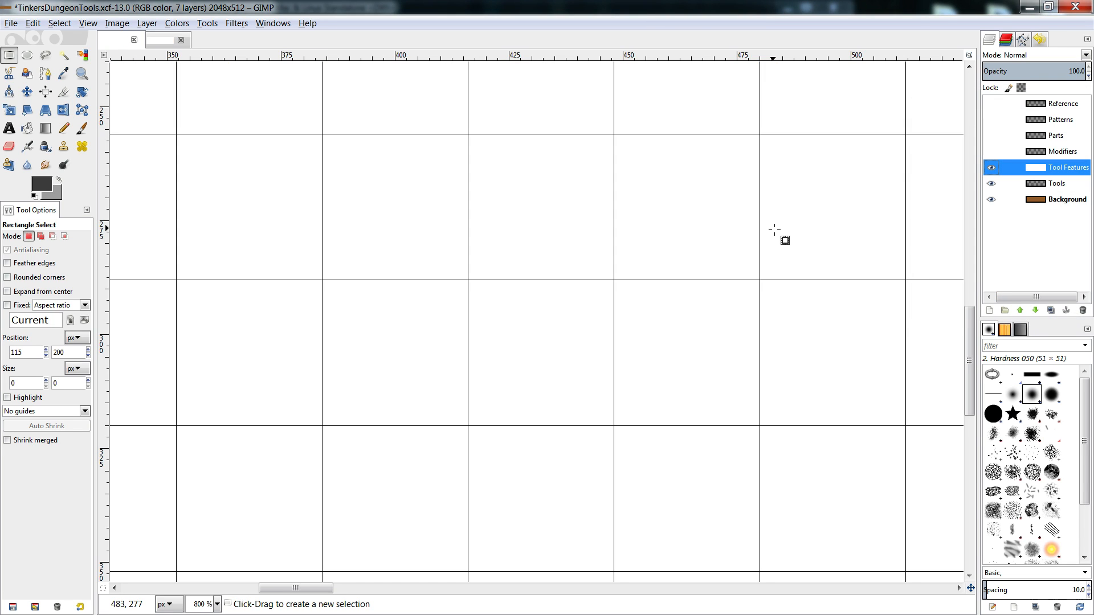
pyautogui.hotkey('ctrl', 'a')
pyautogui.press('Delete')
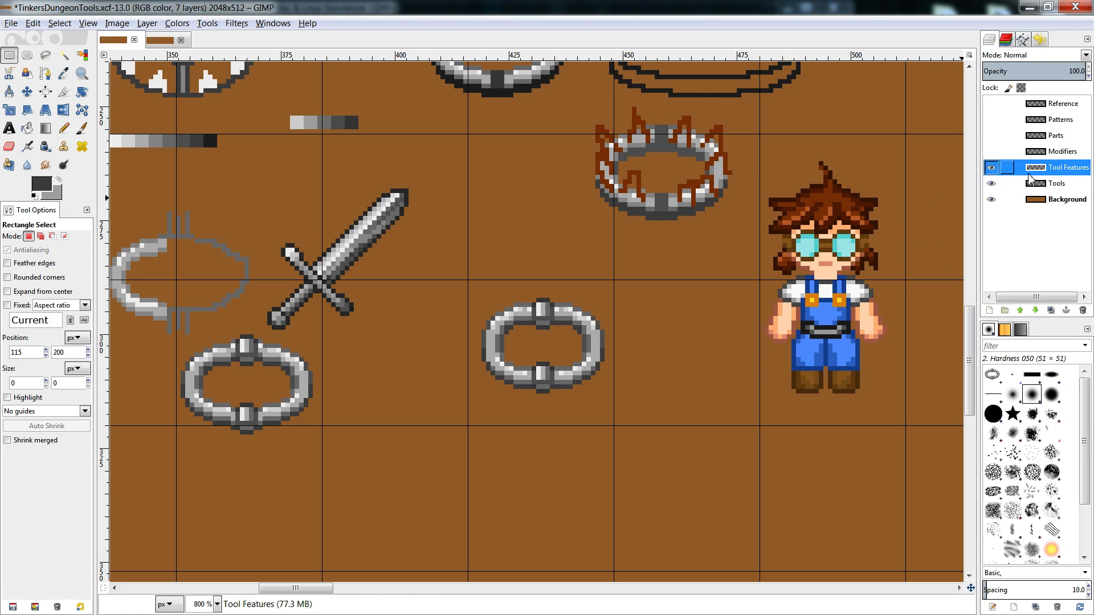
# - Show the Modifiers, Parts and Patterns layers, keeping Reference hidden and Tool Features as the active layer
pyautogui.click(991, 152)
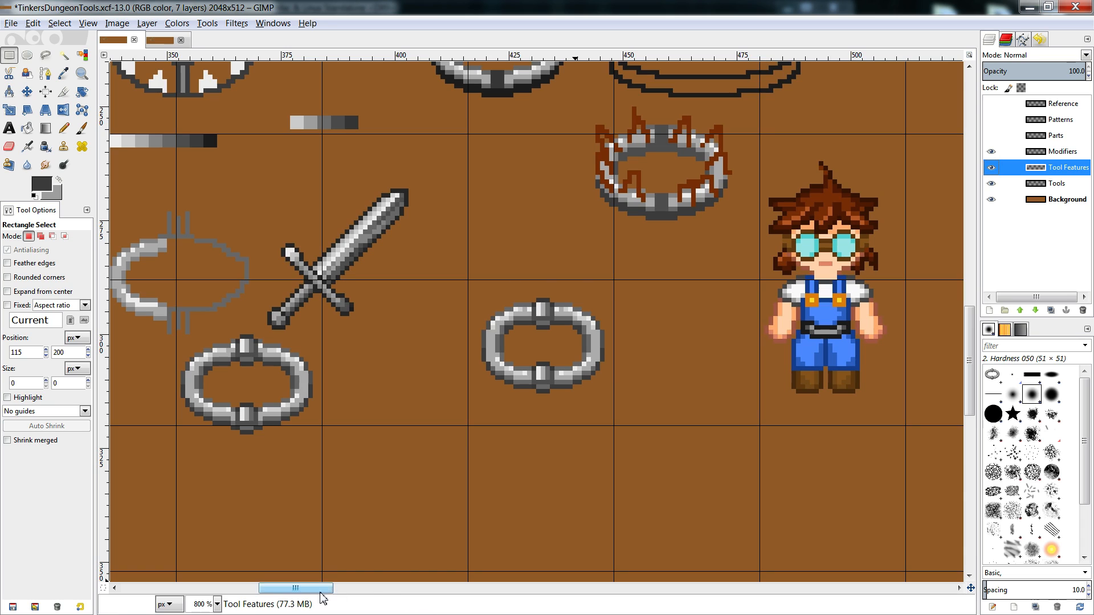
pyautogui.moveTo(295, 588); pyautogui.dragTo(157, 588)
pyautogui.scroll(5, 208, 514)
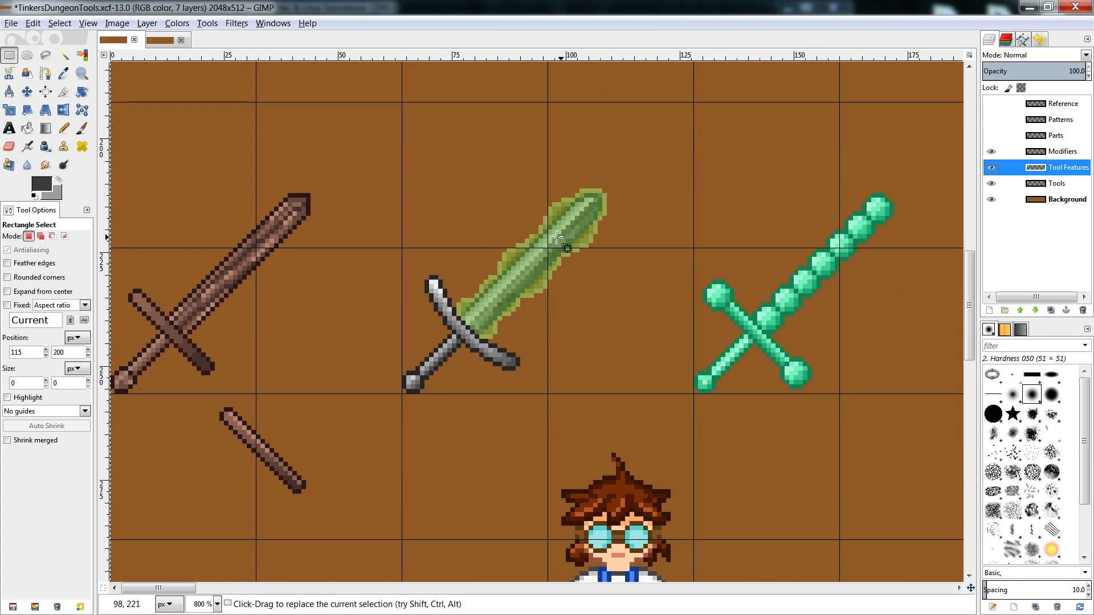
pyautogui.click(990, 137)
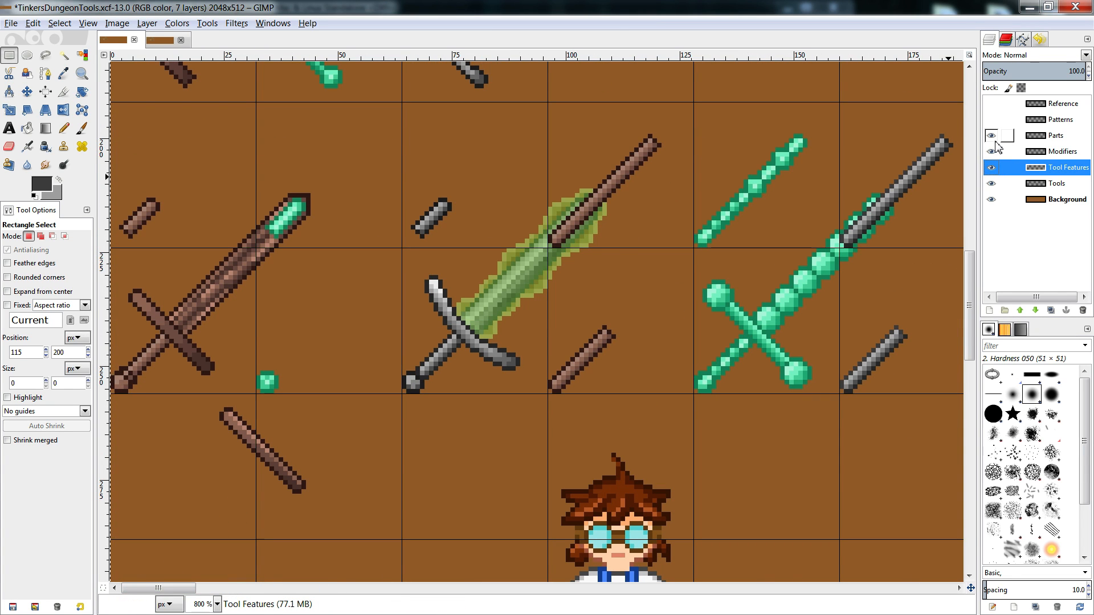
pyautogui.click(991, 120)
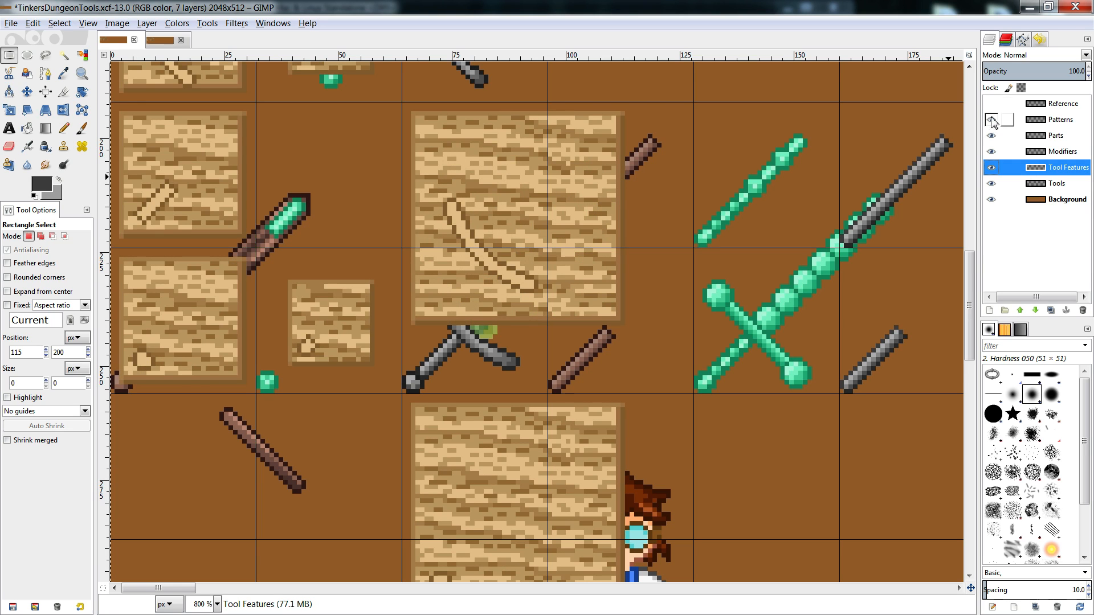
pyautogui.click(993, 103)
pyautogui.click(165, 41)
pyautogui.click(991, 104)
pyautogui.click(1065, 167)
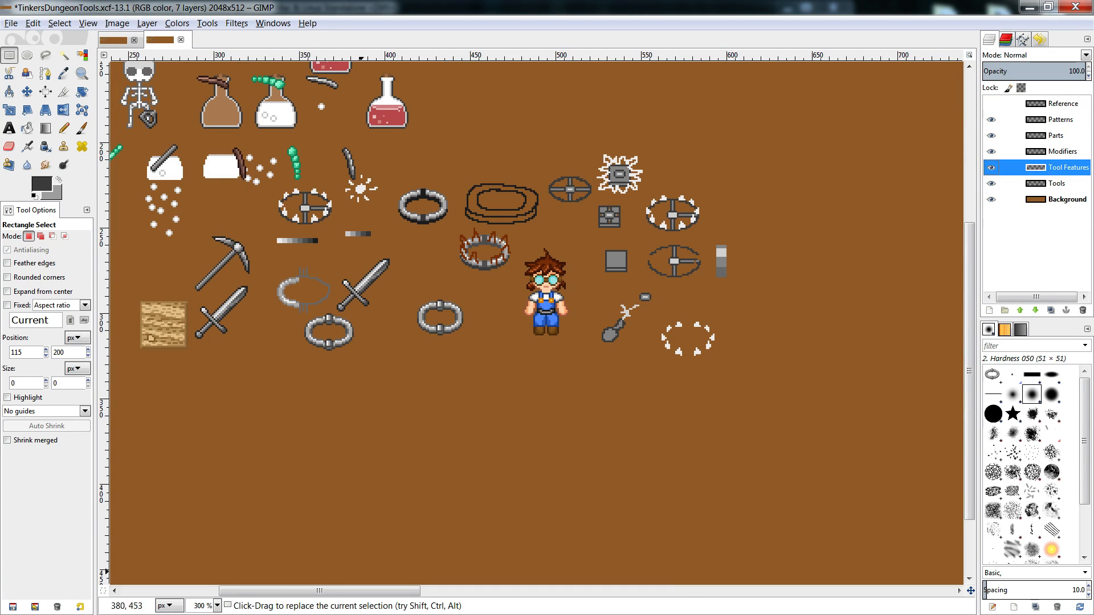
# - Examine the whole sprite sheet in the zoomed-out view with and without the Reference layer, and check the rings in close-up
pyautogui.moveTo(361, 591); pyautogui.dragTo(263, 595)
pyautogui.scroll(5, 262, 595)
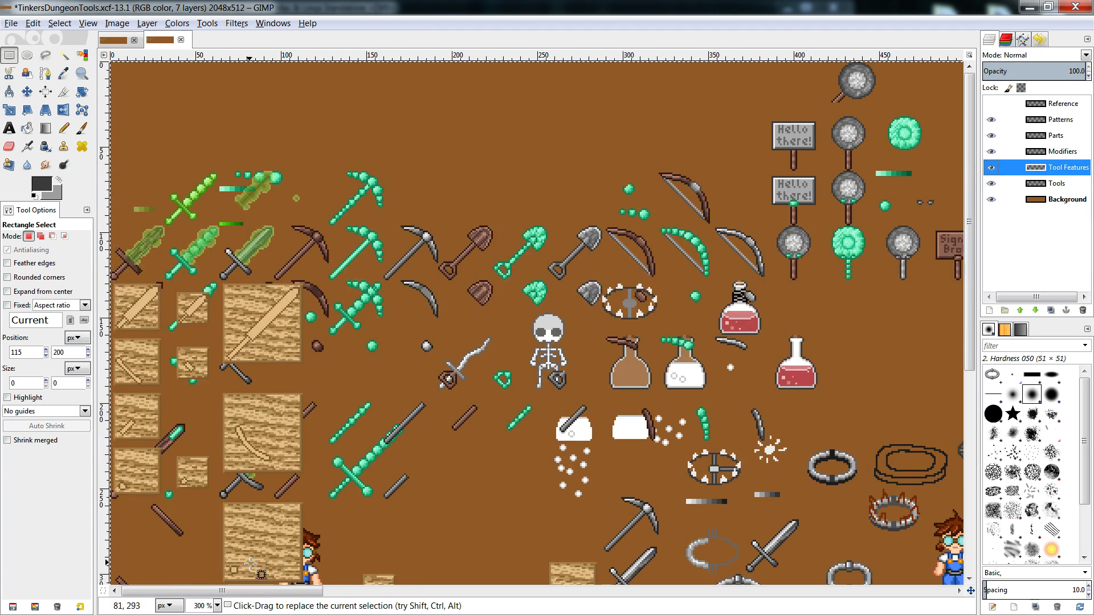
pyautogui.click(991, 104)
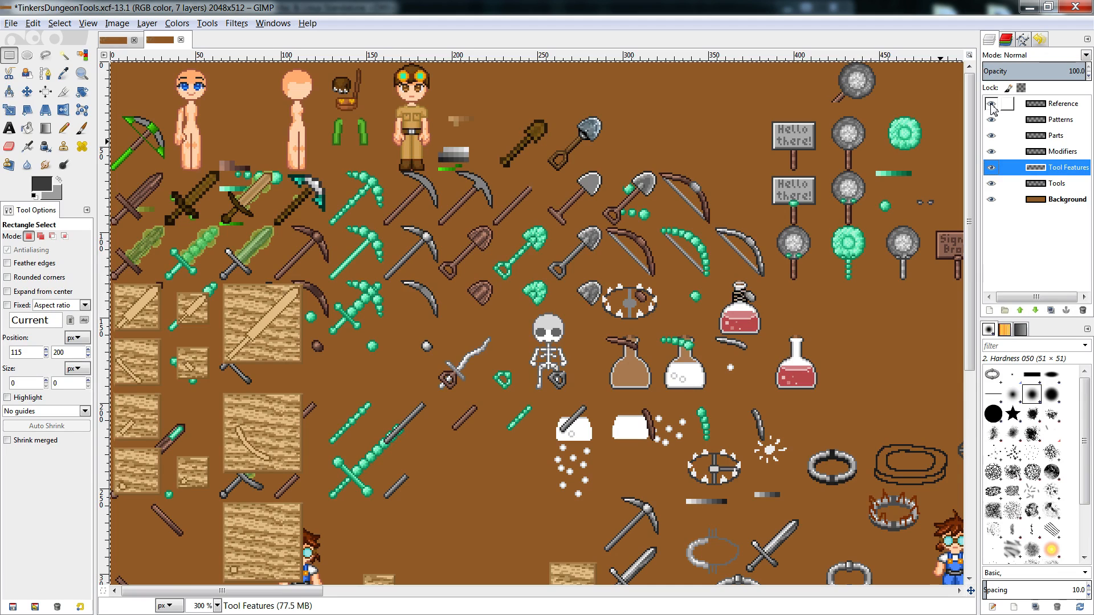
pyautogui.click(991, 105)
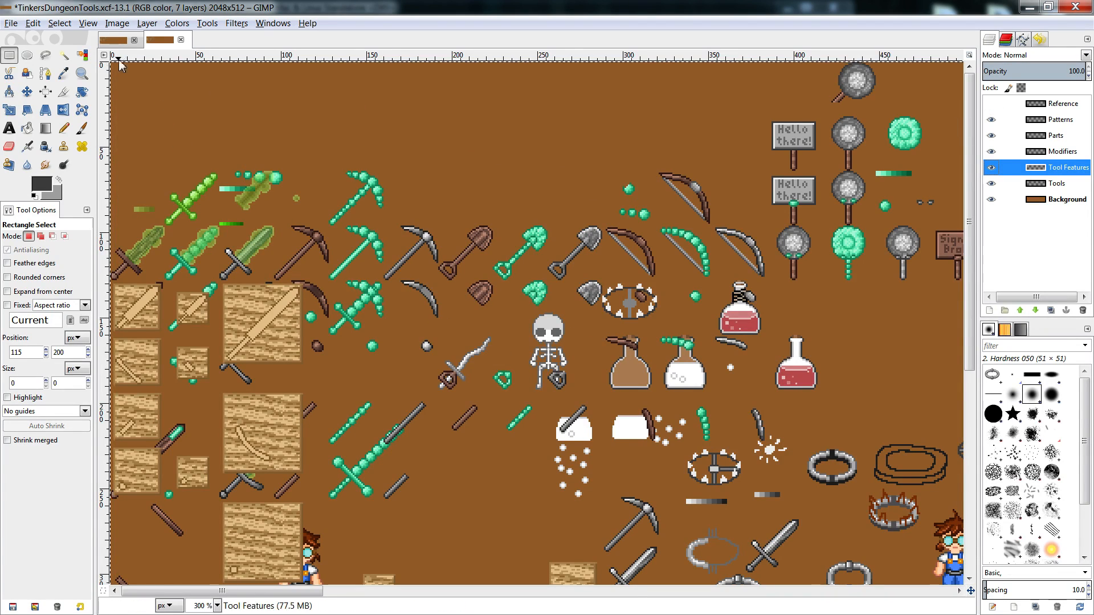
pyautogui.click(114, 41)
pyautogui.scroll(-5, 297, 568)
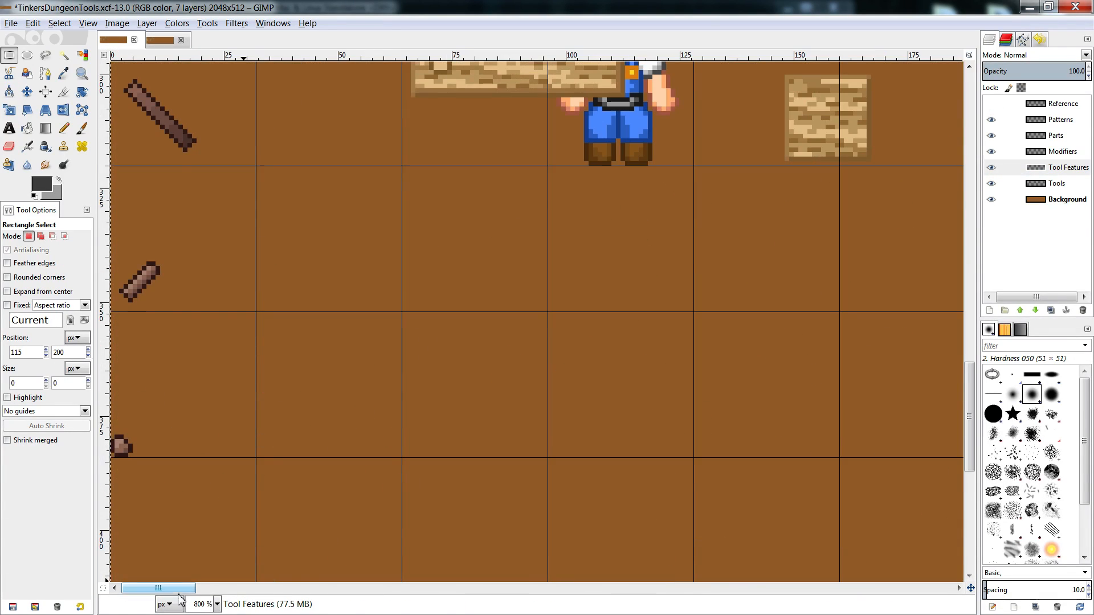
pyautogui.hscroll(15, 297, 568)
pyautogui.scroll(3, 411, 426)
pyautogui.scroll(4, 411, 426)
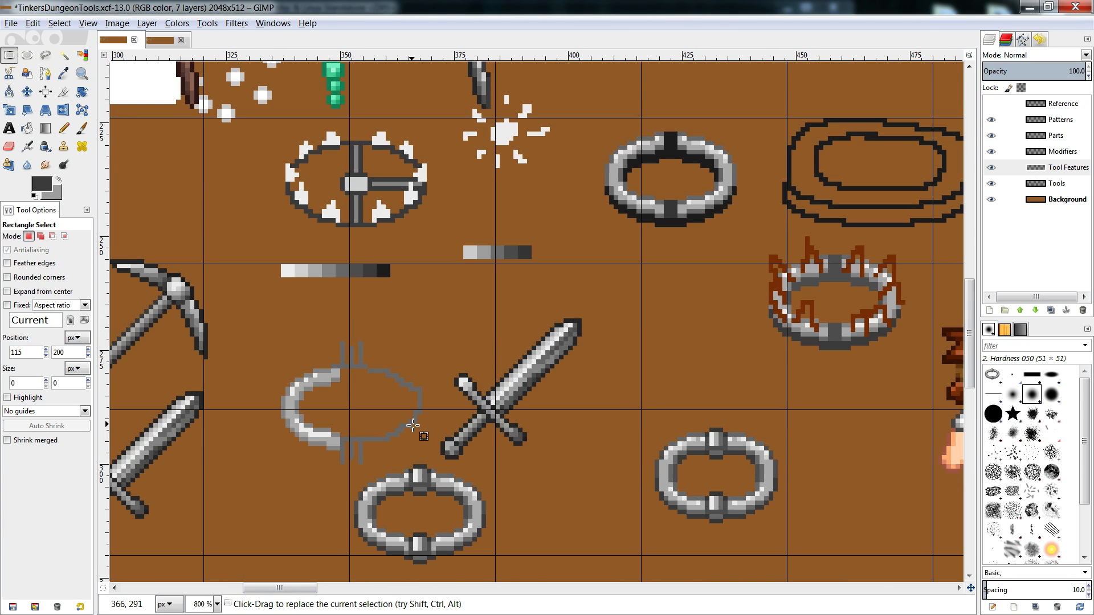
pyautogui.moveTo(305, 588); pyautogui.dragTo(324, 592)
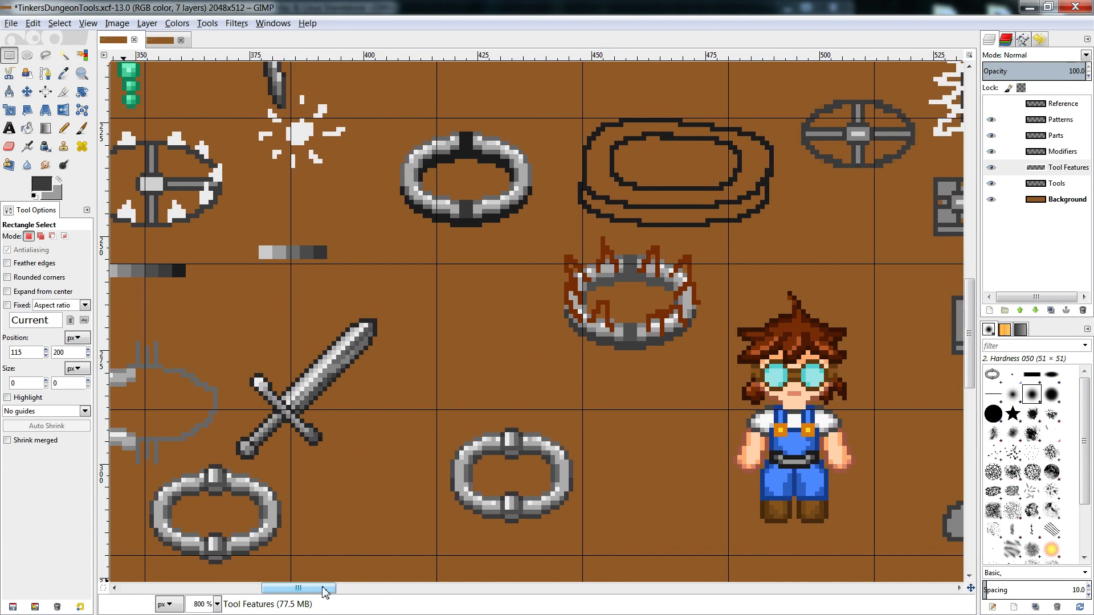
pyautogui.scroll(-2, 427, 433)
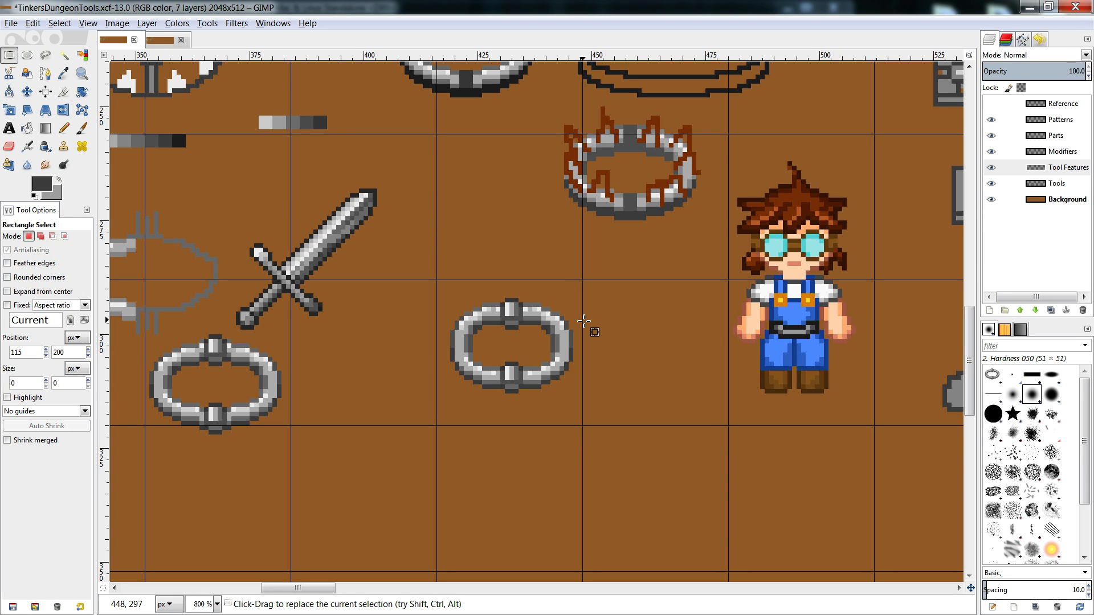
# - Copy the smaller two-clasp ring from the Tools layer and paste it onto Tool Features in the empty grid cell below and between both rings
pyautogui.moveTo(602, 285); pyautogui.dragTo(424, 401)
pyautogui.click(480, 447)
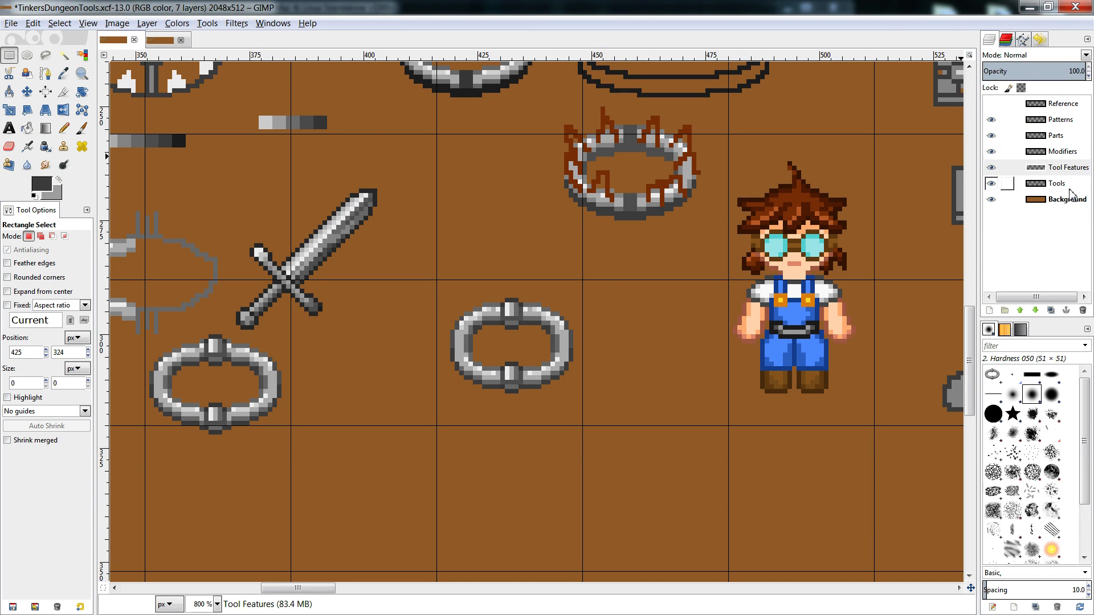
pyautogui.click(1006, 184)
pyautogui.moveTo(427, 280); pyautogui.dragTo(627, 425)
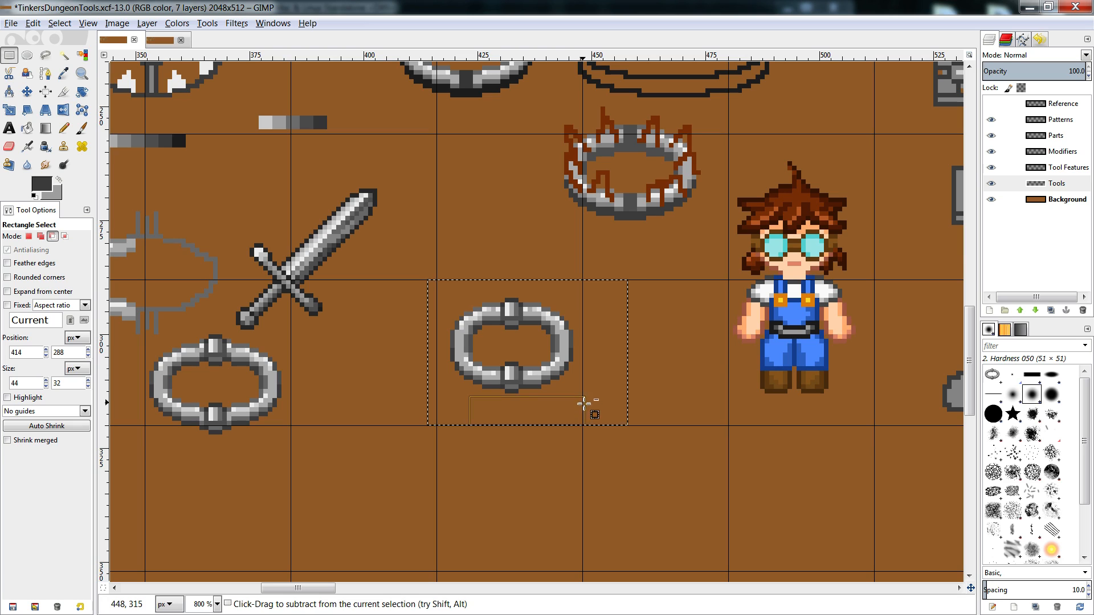
pyautogui.hotkey('ctrl', 'c')
pyautogui.hotkey('ctrl', 'v')
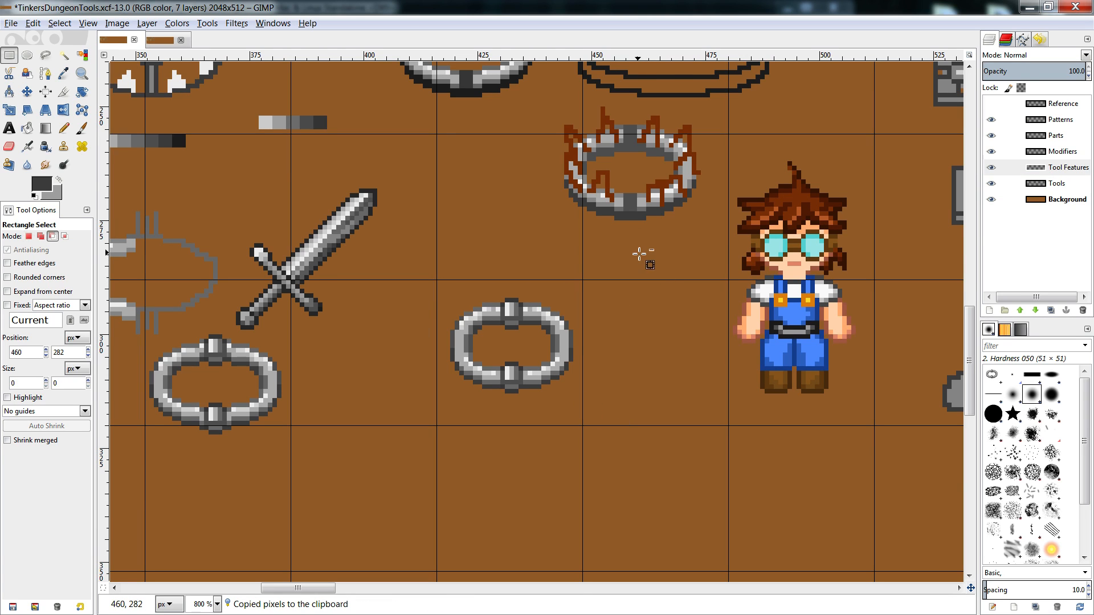
pyautogui.moveTo(544, 315); pyautogui.dragTo(381, 496)
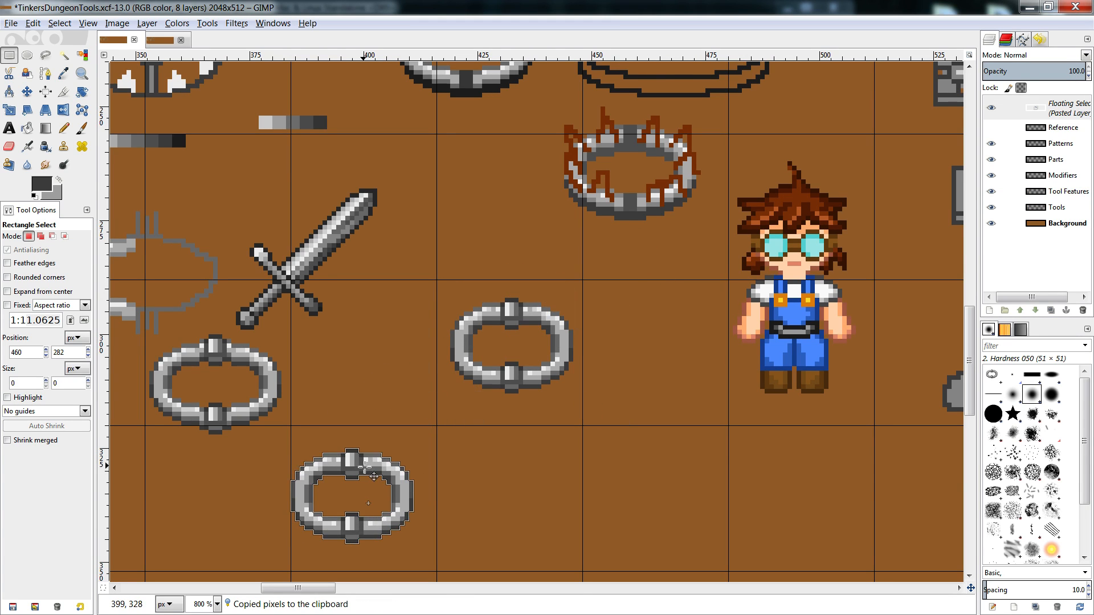
pyautogui.hotkey('ctrl', 'h')
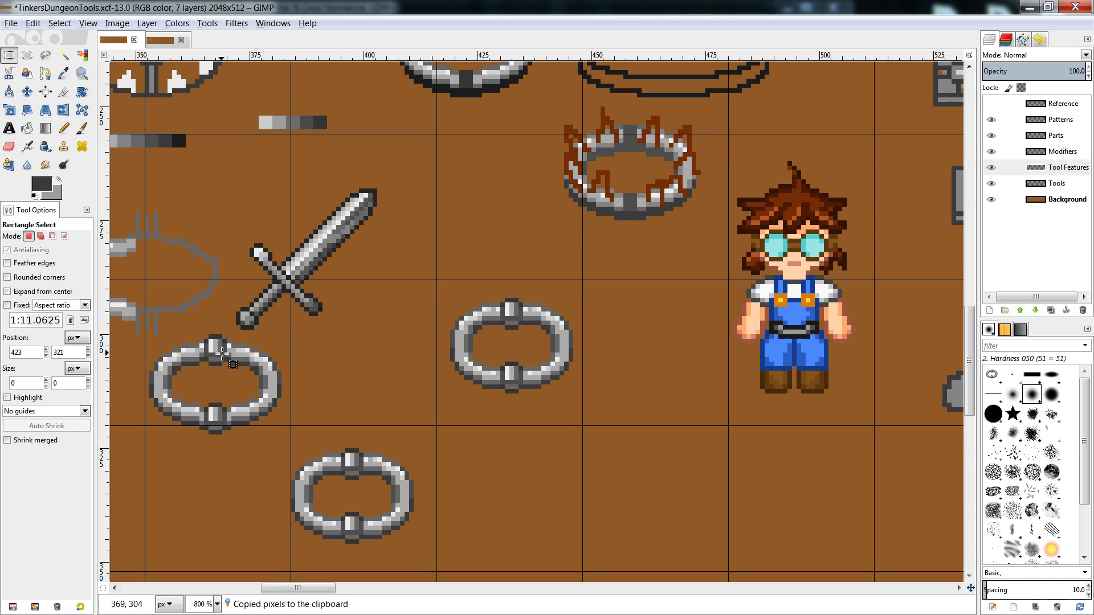
# - Copy the larger two-clasp ring on the Tools layer and anchor the copy in the lower grid cell beneath the flame-spiked ring
pyautogui.click(1056, 183)
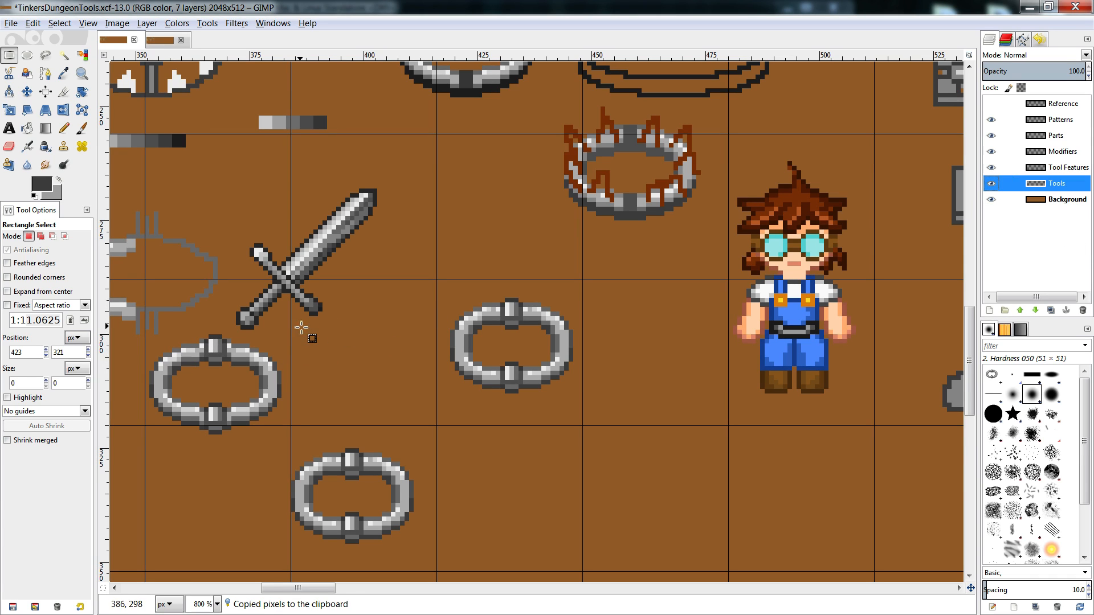
pyautogui.moveTo(299, 325); pyautogui.dragTo(123, 452)
pyautogui.moveTo(224, 332); pyautogui.dragTo(225, 342)
pyautogui.hotkey('ctrl', 'c')
pyautogui.hotkey('ctrl', 'v')
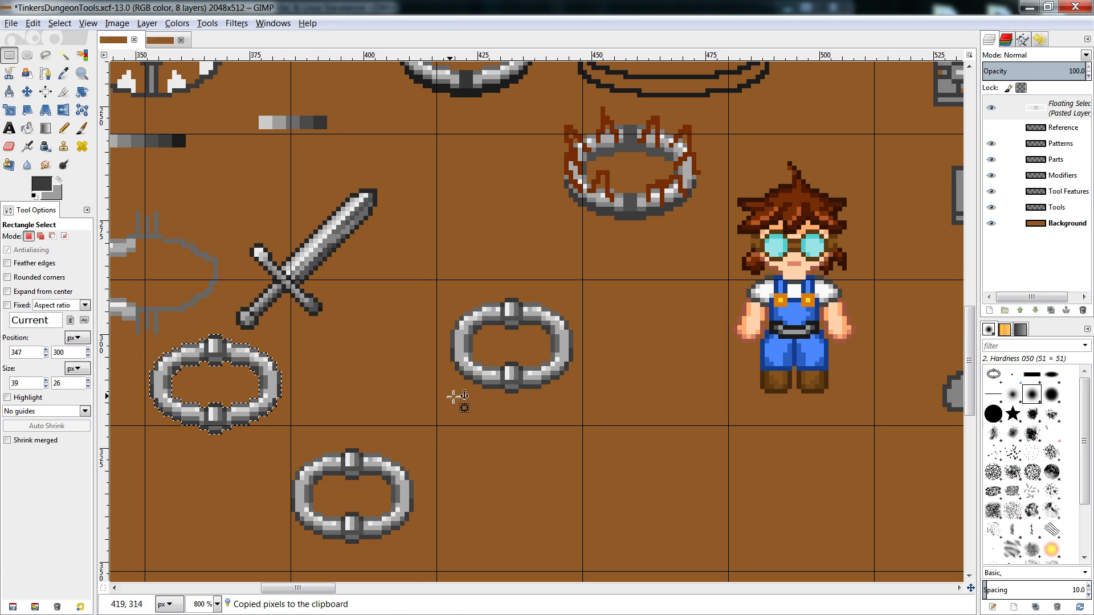
pyautogui.moveTo(270, 389); pyautogui.dragTo(685, 448)
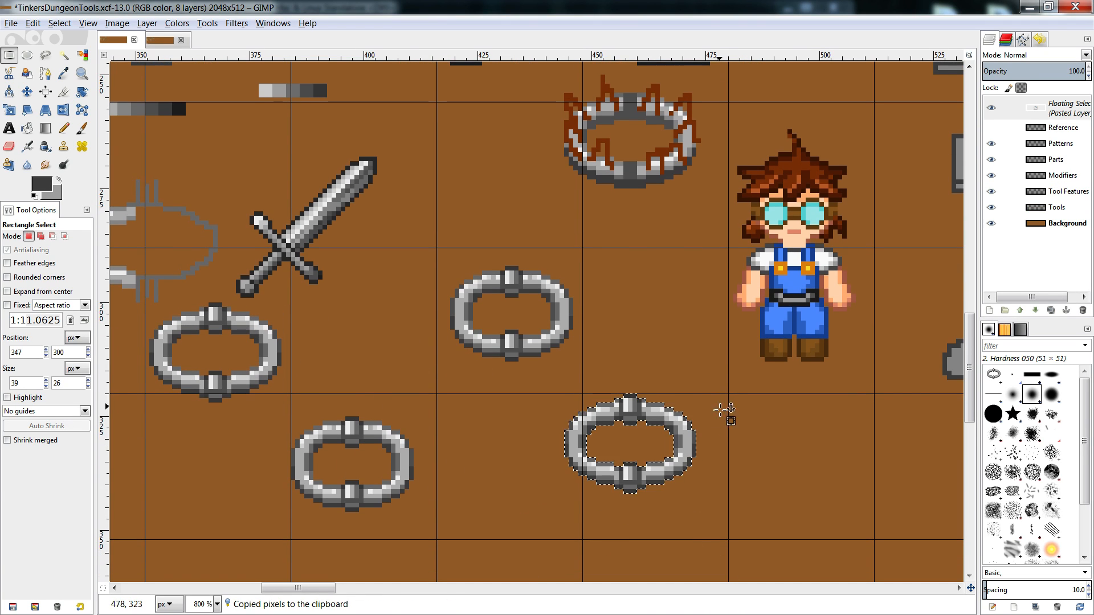
pyautogui.click(724, 406)
# - Cut the one-pixel-wide columns flanking the upper clasp of the larger ring's copy and paste them back in place
pyautogui.moveTo(607, 390); pyautogui.dragTo(613, 454)
pyautogui.moveTo(656, 389); pyautogui.dragTo(648, 439)
pyautogui.click(658, 394)
pyautogui.moveTo(617, 399); pyautogui.dragTo(616, 442)
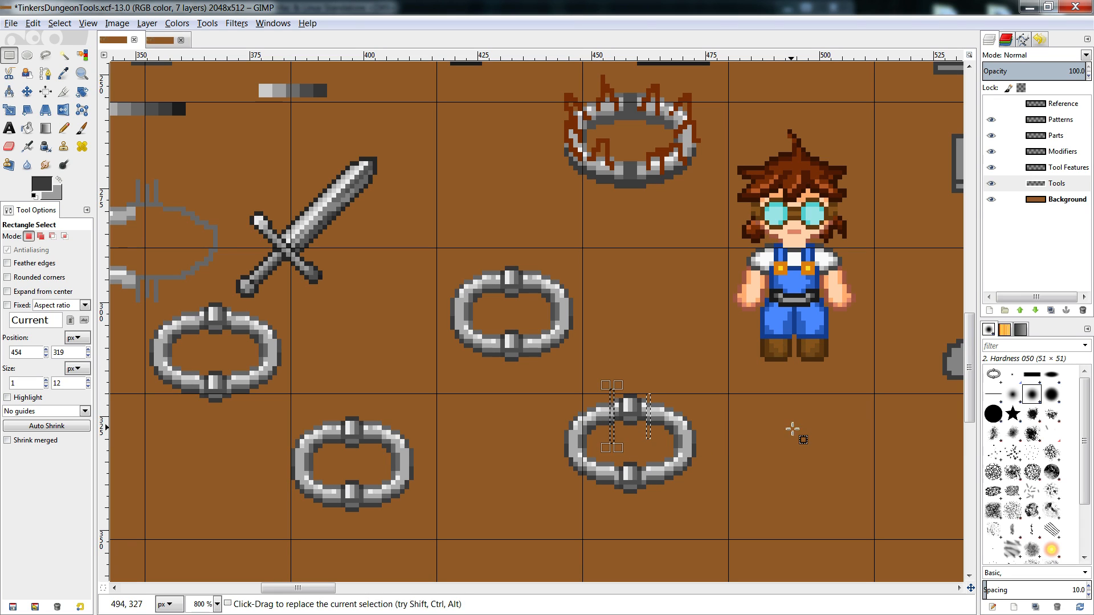
pyautogui.hotkey('ctrl', 'x')
pyautogui.hotkey('ctrl', 'v')
pyautogui.click(794, 468)
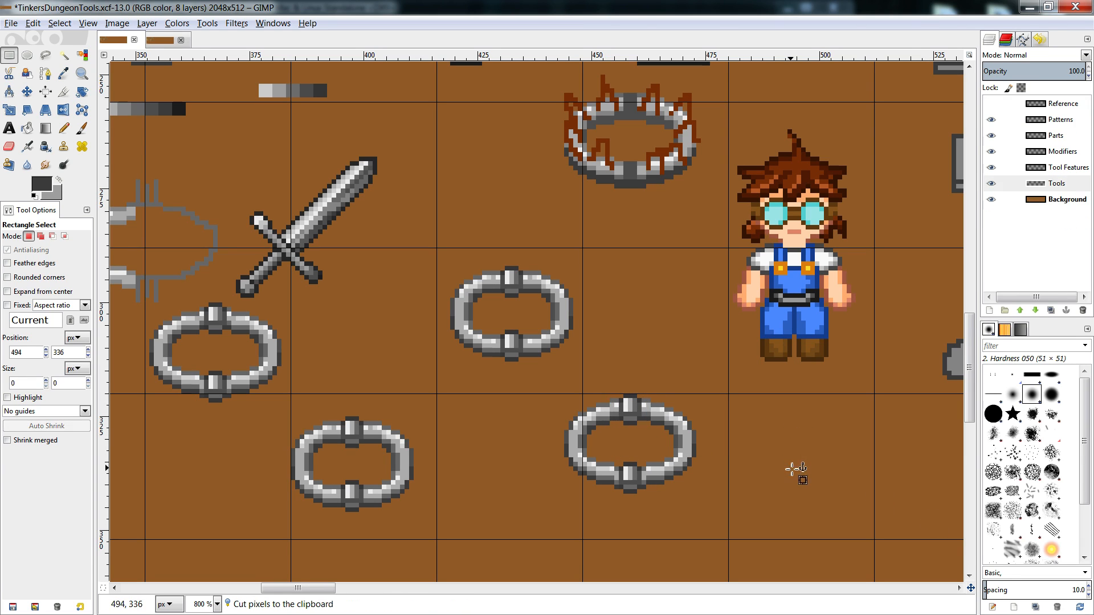
# - Cut the matching one-pixel-wide columns flanking the copy's lower clasp, paste them in place and anchor them
pyautogui.moveTo(606, 459); pyautogui.dragTo(611, 513)
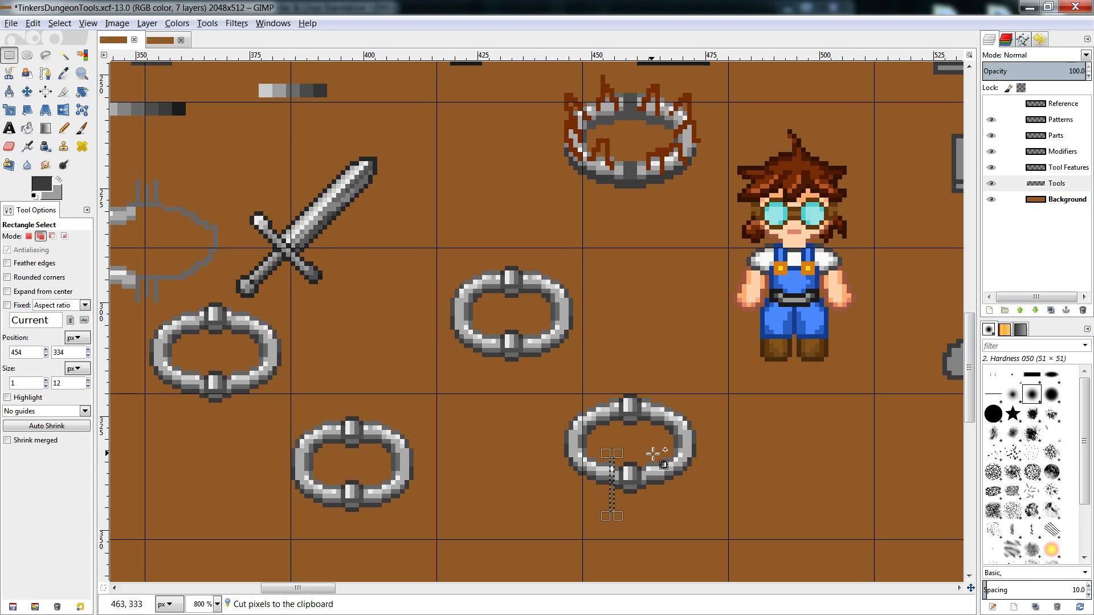
pyautogui.moveTo(647, 454); pyautogui.dragTo(647, 511)
pyautogui.hotkey('ctrl', 'v')
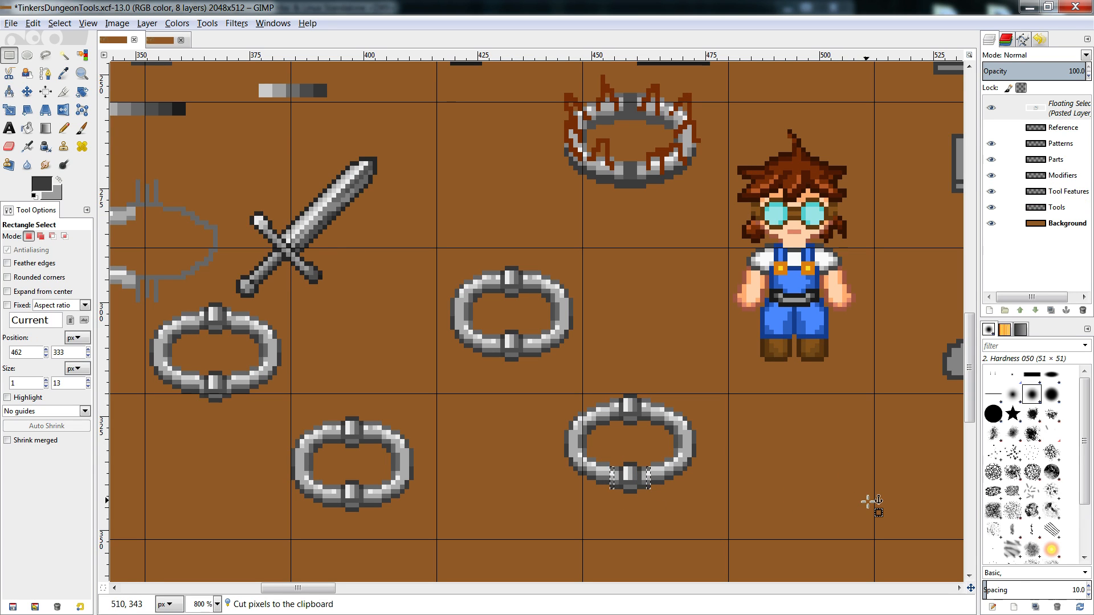
pyautogui.click(805, 406)
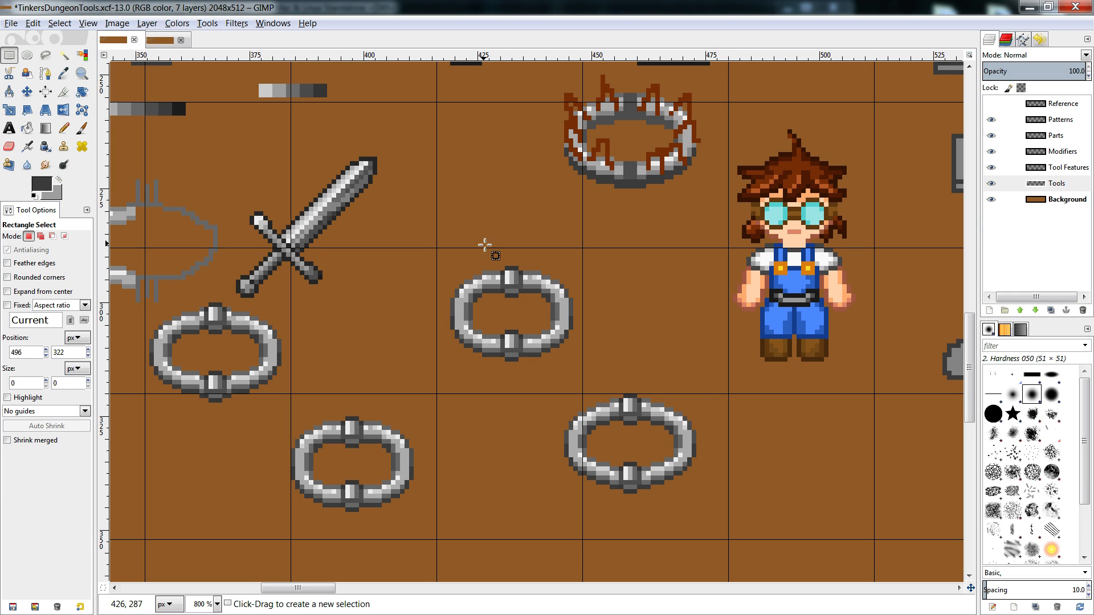
# - Delete the copy of the larger ring beneath the flame-spiked ring and clear the selection
pyautogui.moveTo(568, 262); pyautogui.dragTo(444, 379)
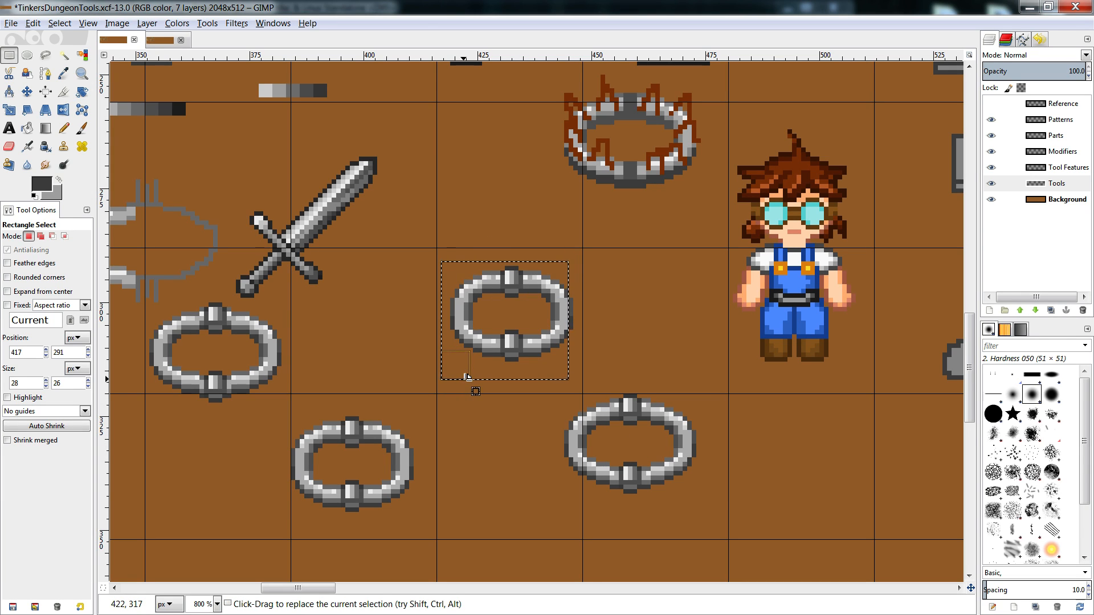
pyautogui.click(756, 349)
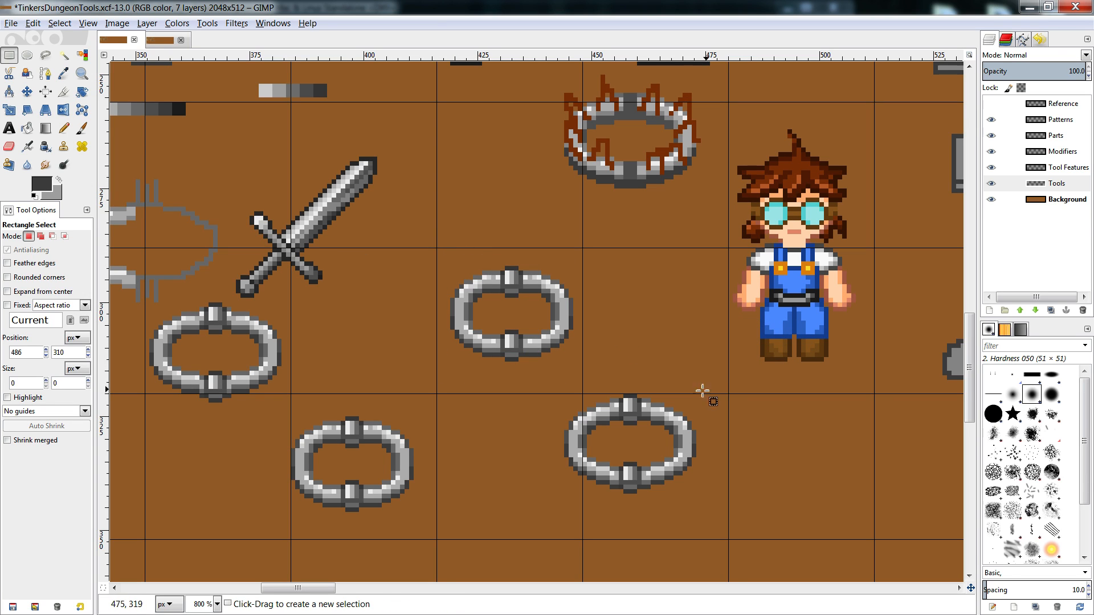
pyautogui.moveTo(737, 380); pyautogui.dragTo(524, 598)
pyautogui.click(456, 377)
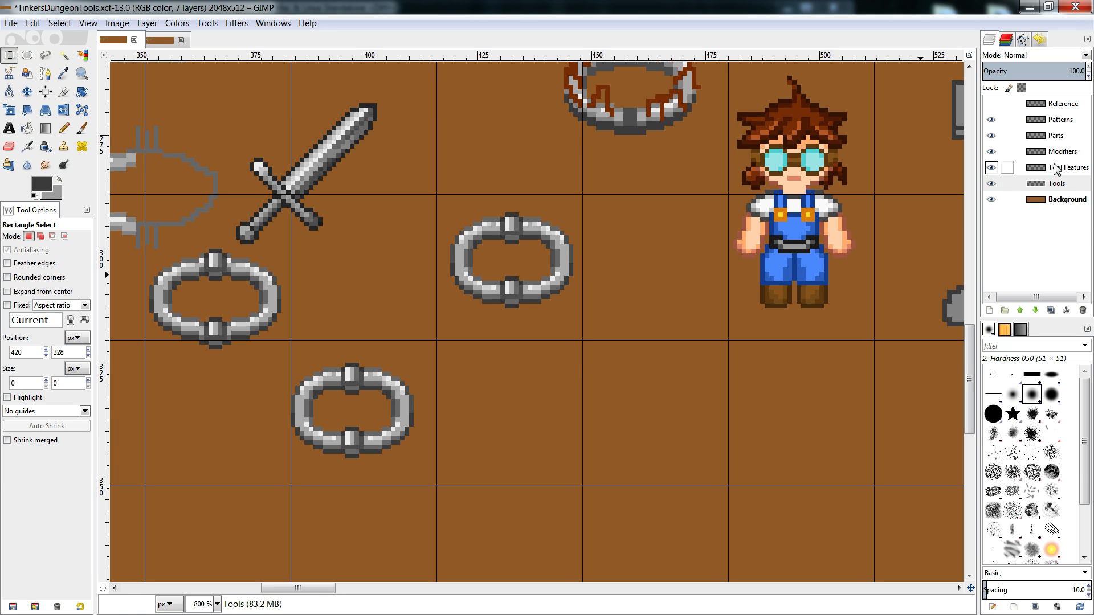
# - Cut the ring copy on the Tool Features layer and anchor it farther right, just below and left of the overalls character
pyautogui.click(1004, 167)
pyautogui.click(992, 167)
pyautogui.click(992, 167)
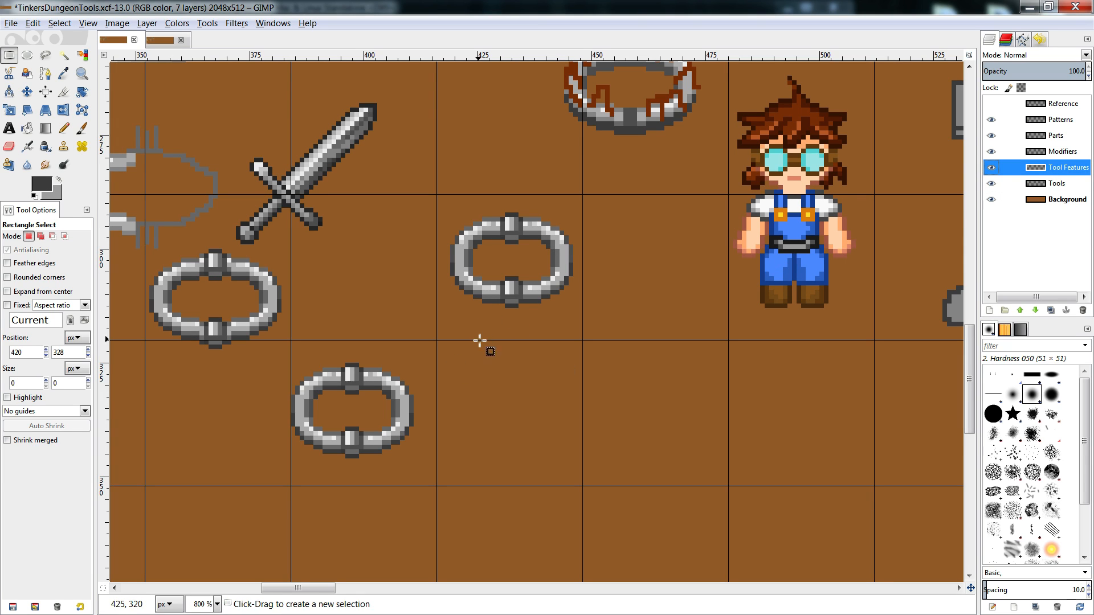
pyautogui.moveTo(477, 341); pyautogui.dragTo(289, 474)
pyautogui.hotkey('ctrl', 'x')
pyautogui.hotkey('ctrl', 'v')
pyautogui.moveTo(359, 389); pyautogui.dragTo(692, 384)
pyautogui.click(701, 339)
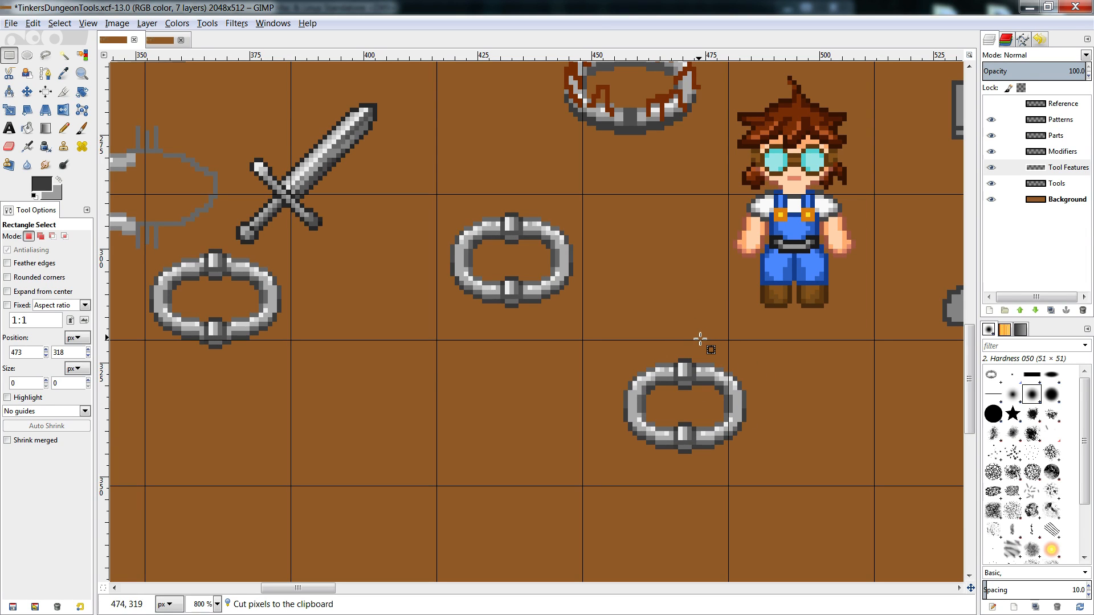
# - Pencil dark grey spike outlines around the left half of the ring at its upper and lower edges on the Tool Features layer
pyautogui.press('n')
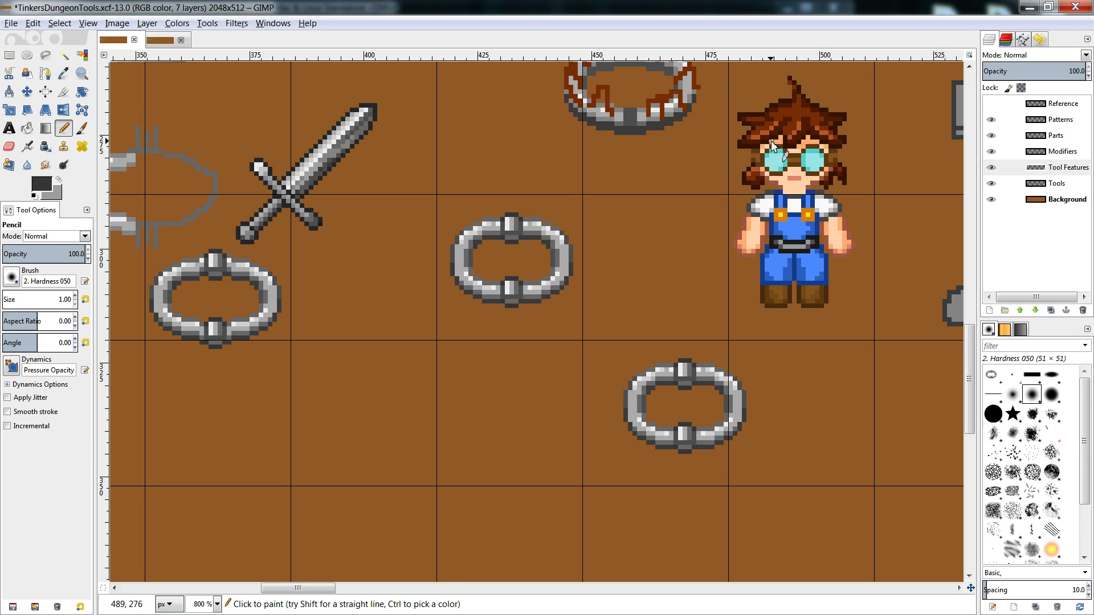
pyautogui.scroll(3, 764, 165)
pyautogui.scroll(-3, 734, 204)
pyautogui.moveTo(499, 223)
pyautogui.mouseDown()
pyautogui.moveTo(486, 201)
pyautogui.moveTo(479, 229)
pyautogui.moveTo(502, 227)
pyautogui.moveTo(487, 243)
pyautogui.moveTo(451, 211)
pyautogui.moveTo(451, 242)
pyautogui.moveTo(472, 230)
pyautogui.moveTo(470, 257)
pyautogui.moveTo(445, 233)
pyautogui.moveTo(452, 261)
pyautogui.mouseUp()
pyautogui.click(451, 212)
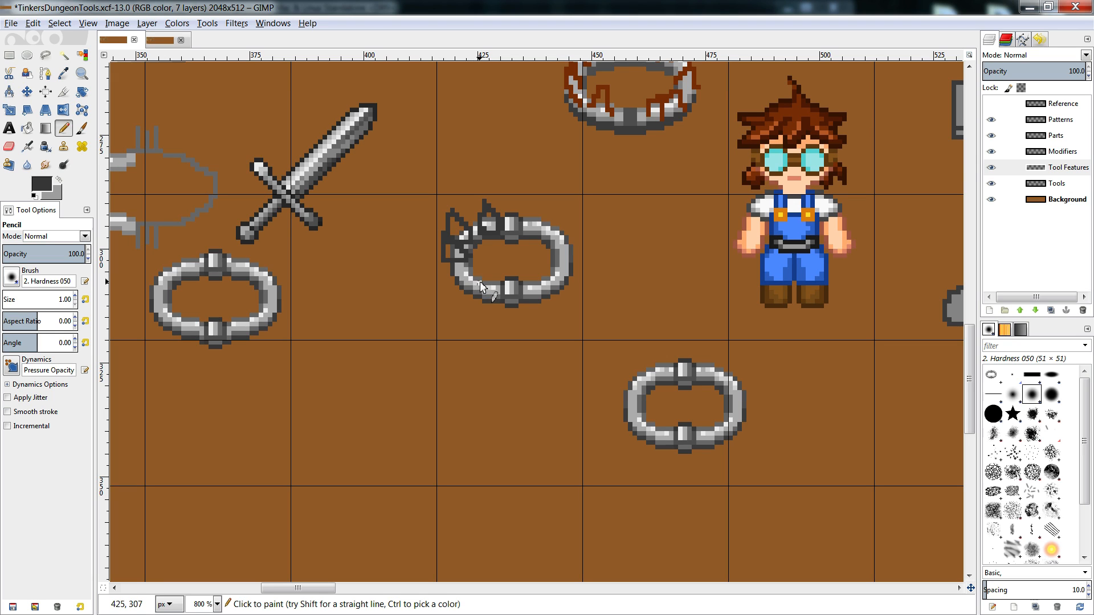
pyautogui.moveTo(480, 282); pyautogui.dragTo(464, 276)
pyautogui.moveTo(482, 288); pyautogui.dragTo(500, 289)
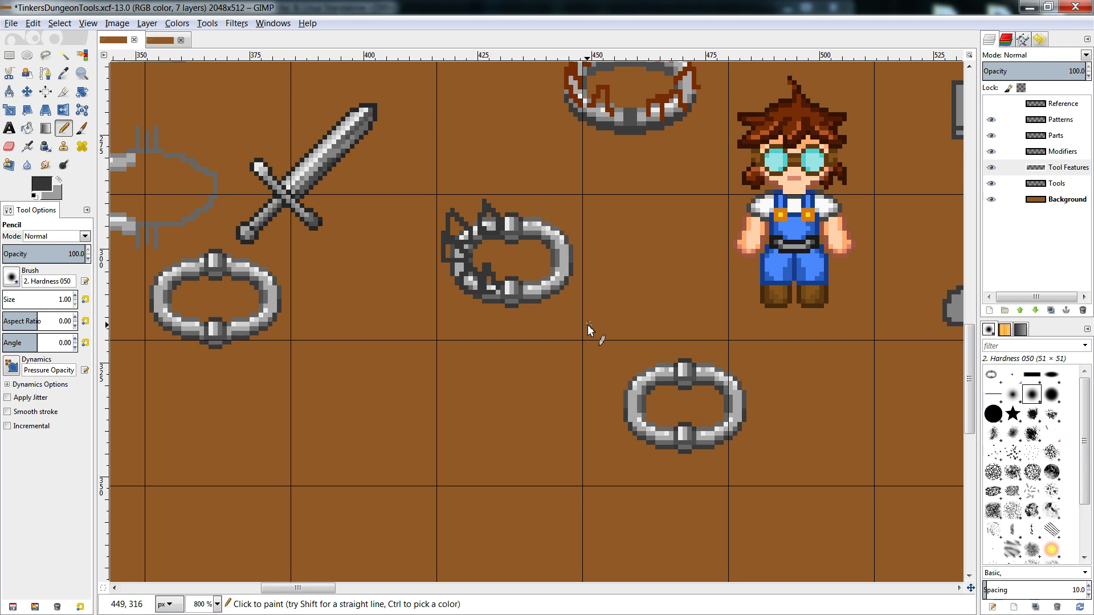
# - Fill the outlined spikes on the ring's left half with the light grey sampled from the ring copy
pyautogui.keyDown('ctrl'); pyautogui.click(653, 375); pyautogui.keyUp('ctrl')
pyautogui.hotkey('shift', 'b')
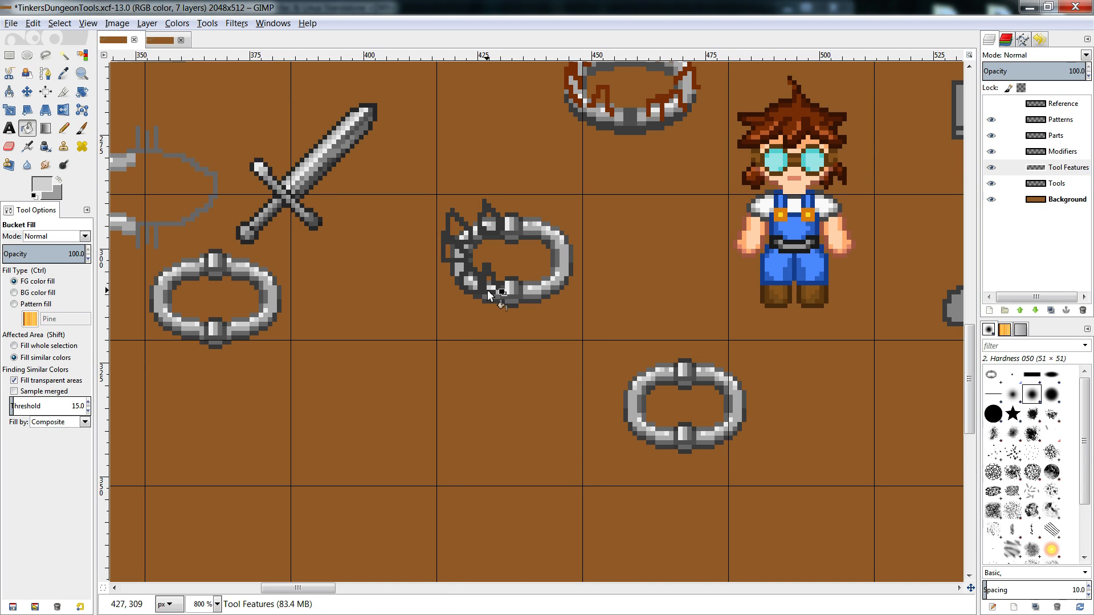
pyautogui.click(457, 261)
pyautogui.hotkey('ctrl', 'z')
pyautogui.click(456, 256)
pyautogui.click(458, 234)
pyautogui.click(488, 220)
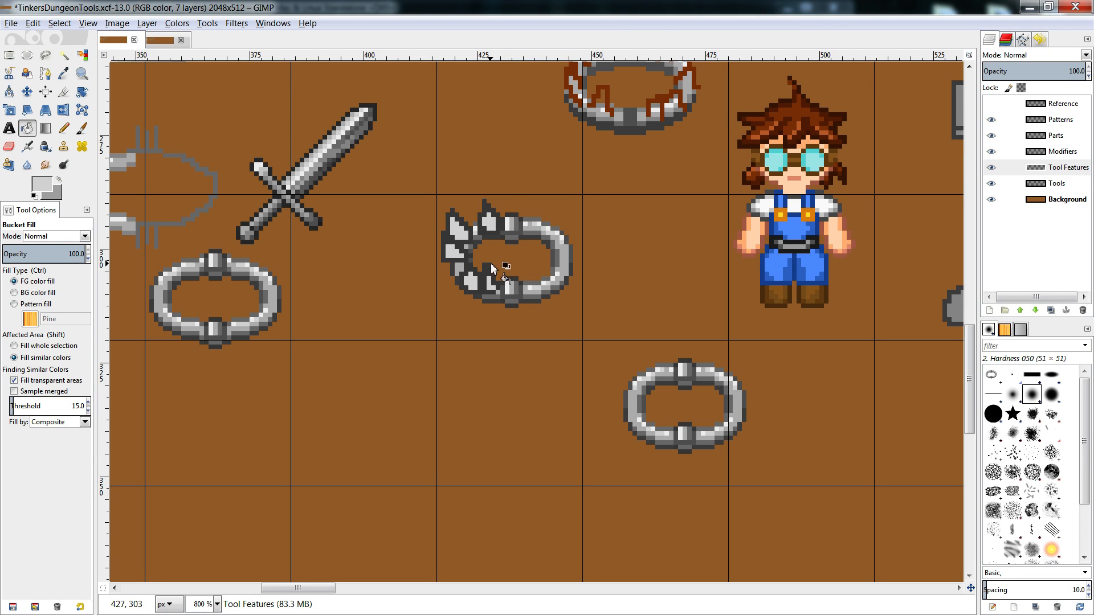
# - Redraw the spike beside the upper clasp with a dark grey outline and a light grey core reaching its tip
pyautogui.press('n')
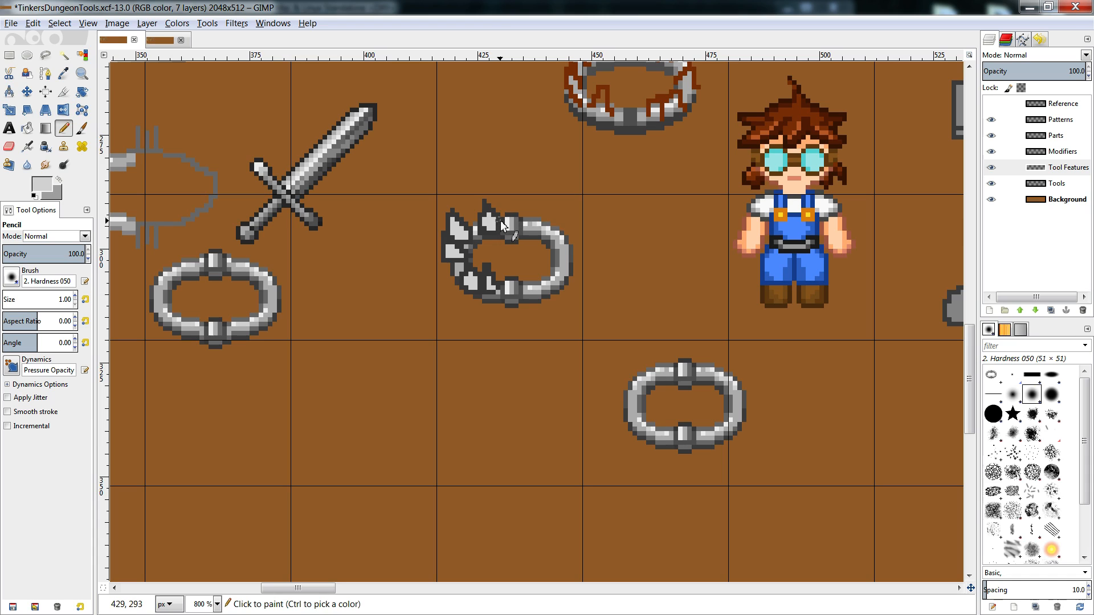
pyautogui.keyDown('ctrl'); pyautogui.click(494, 233); pyautogui.keyUp('ctrl')
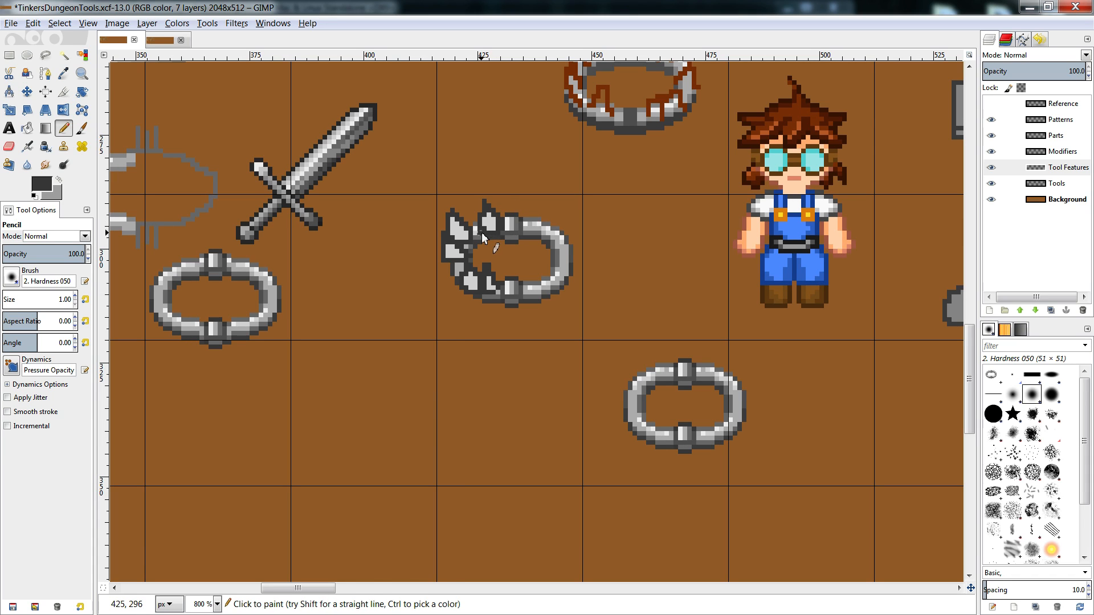
pyautogui.hotkey('shift', 'e')
pyautogui.press('n')
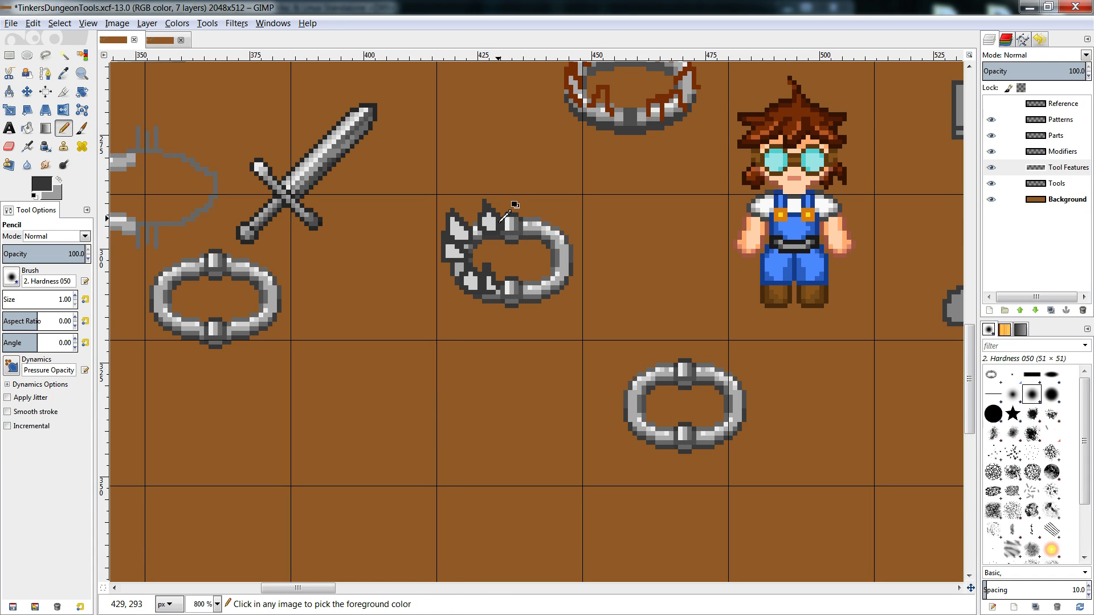
pyautogui.click(488, 202)
pyautogui.hotkey('shift', 'e')
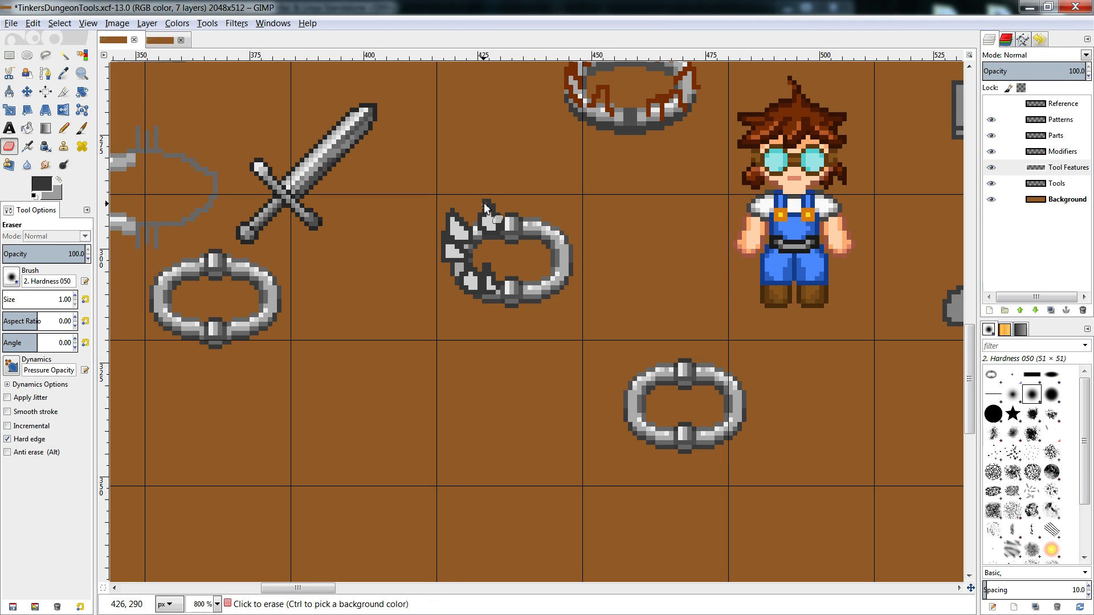
pyautogui.press('n')
pyautogui.keyDown('ctrl'); pyautogui.click(486, 215); pyautogui.keyUp('ctrl')
pyautogui.moveTo(486, 220); pyautogui.dragTo(488, 211)
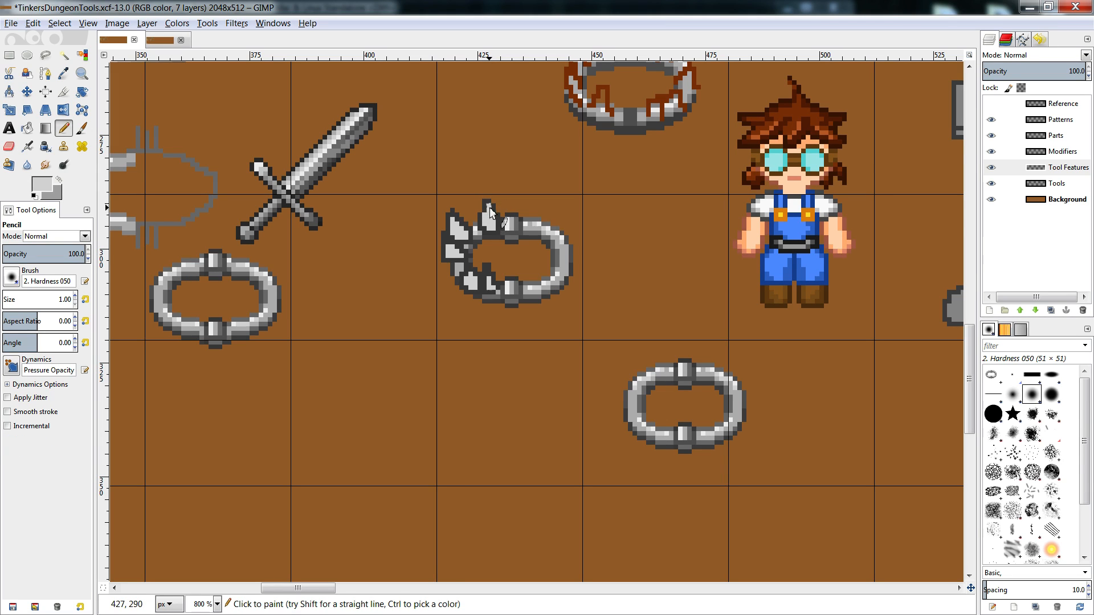
# - Erase stray pixels at the tip and clasp side of the upper spike and touch up its edge
pyautogui.hotkey('shift', 'e')
pyautogui.click(488, 206)
pyautogui.press('n')
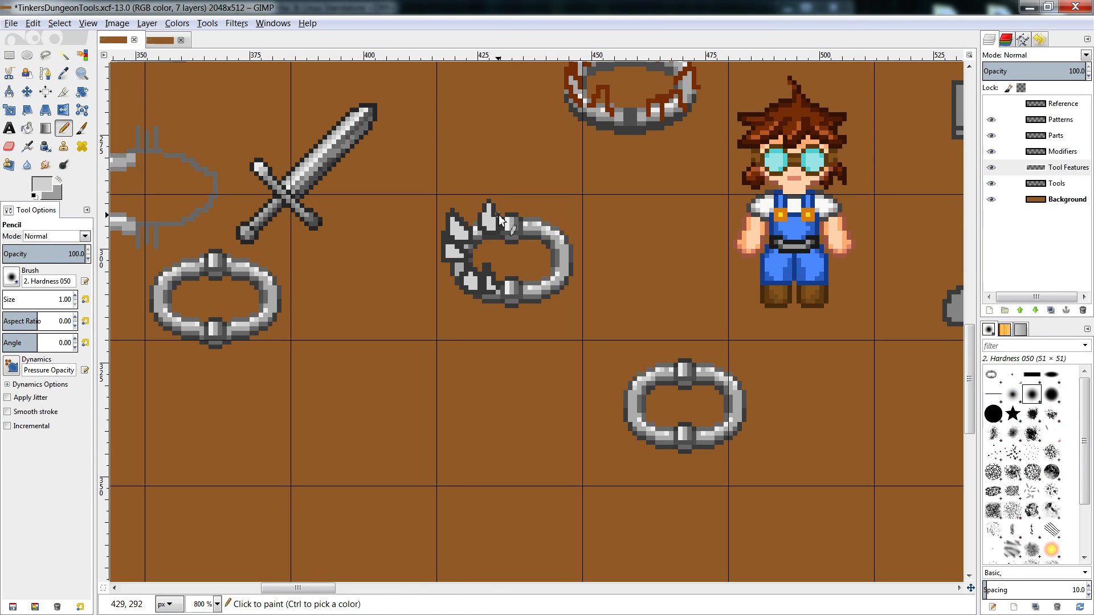
pyautogui.hotkey('shift', 'e')
pyautogui.click(500, 217)
pyautogui.press('n')
pyautogui.click(502, 222)
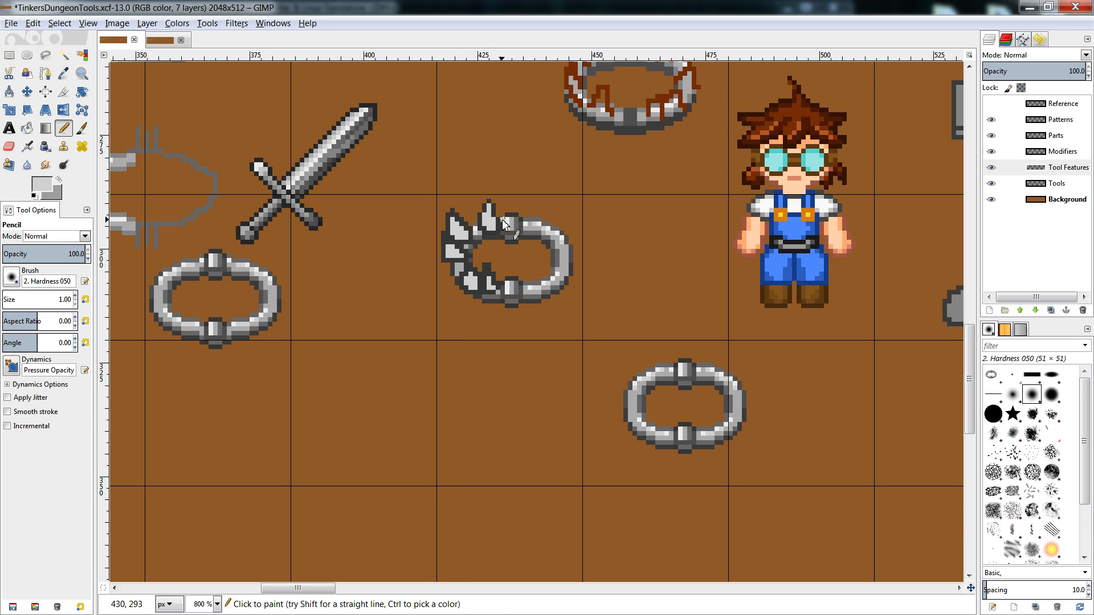
# - Cut the spike beside the upper clasp, paste it one pixel farther left and anchor it
pyautogui.press('r')
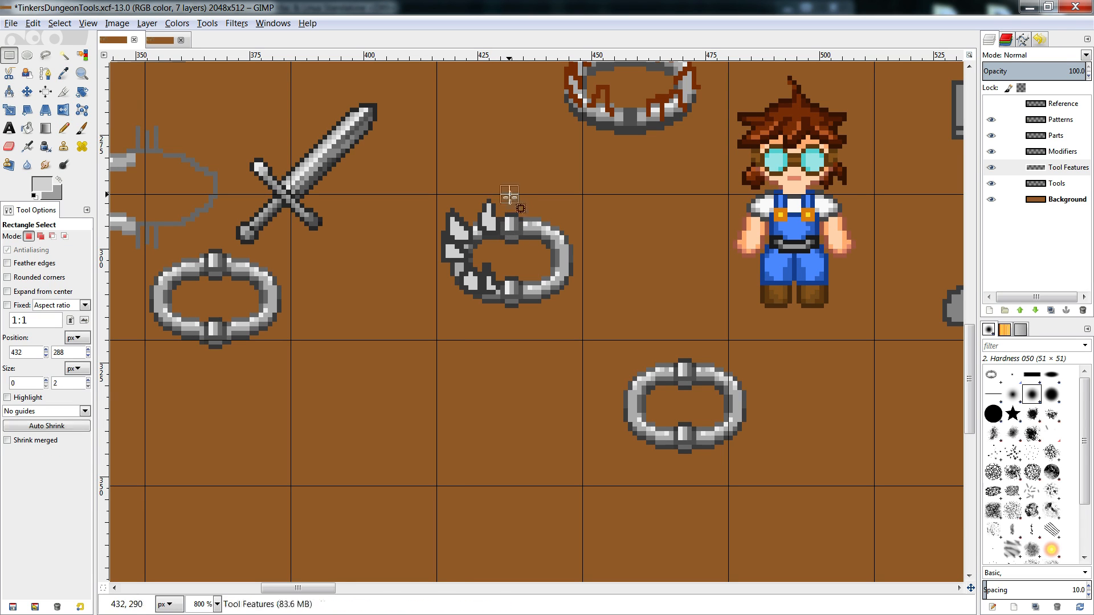
pyautogui.moveTo(509, 195); pyautogui.dragTo(479, 244)
pyautogui.hotkey('ctrl', 'x')
pyautogui.hotkey('ctrl', 'v')
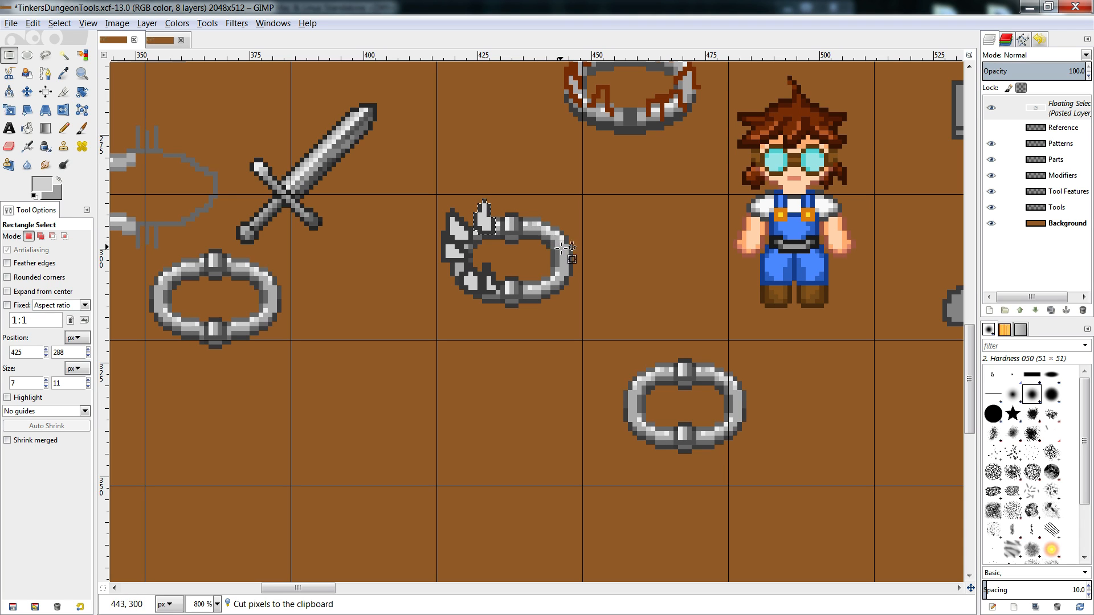
pyautogui.click(532, 252)
# - Shade the upper spike's left side with mid-grey sampled from the ring and retouch its dark outline
pyautogui.hotkey('shift', 'b')
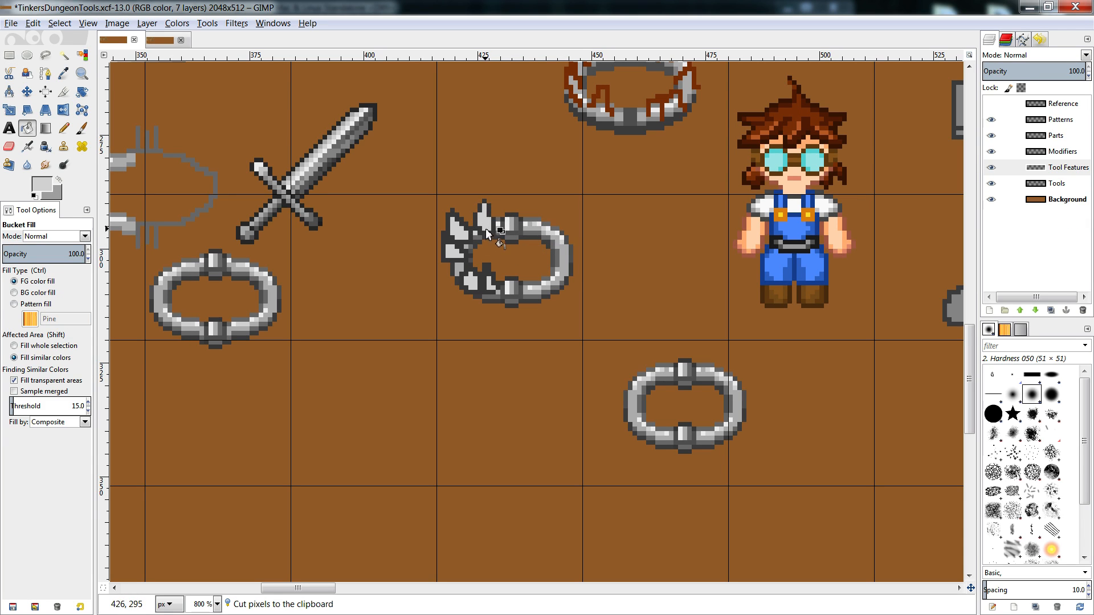
pyautogui.press('n')
pyautogui.keyDown('ctrl'); pyautogui.click(678, 365); pyautogui.keyUp('ctrl')
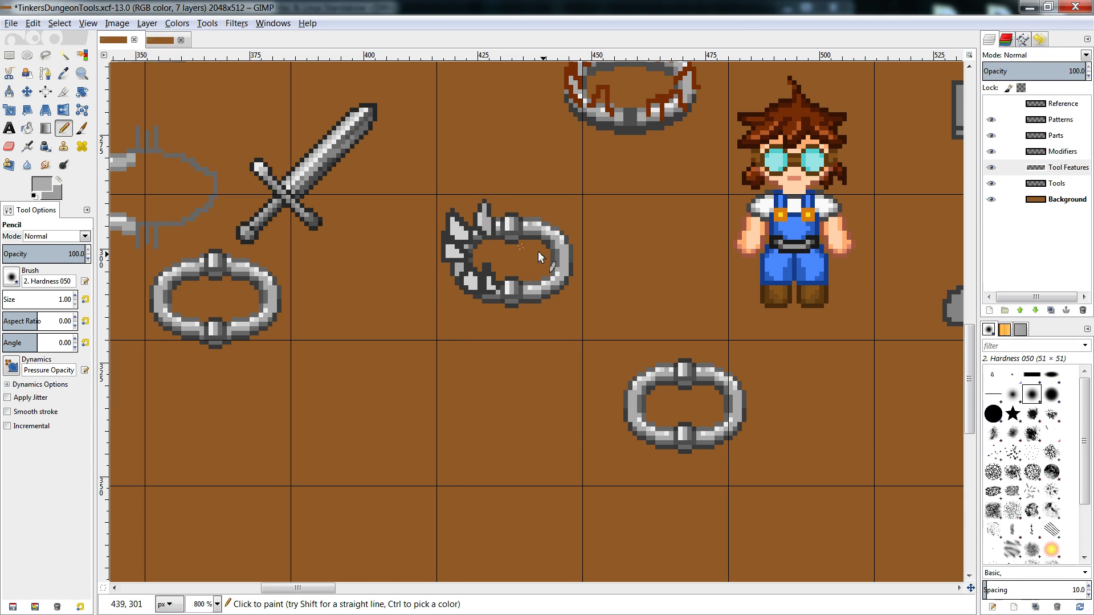
pyautogui.keyDown('ctrl'); pyautogui.click(489, 233); pyautogui.keyUp('ctrl')
pyautogui.keyDown('ctrl'); pyautogui.click(485, 217); pyautogui.keyUp('ctrl')
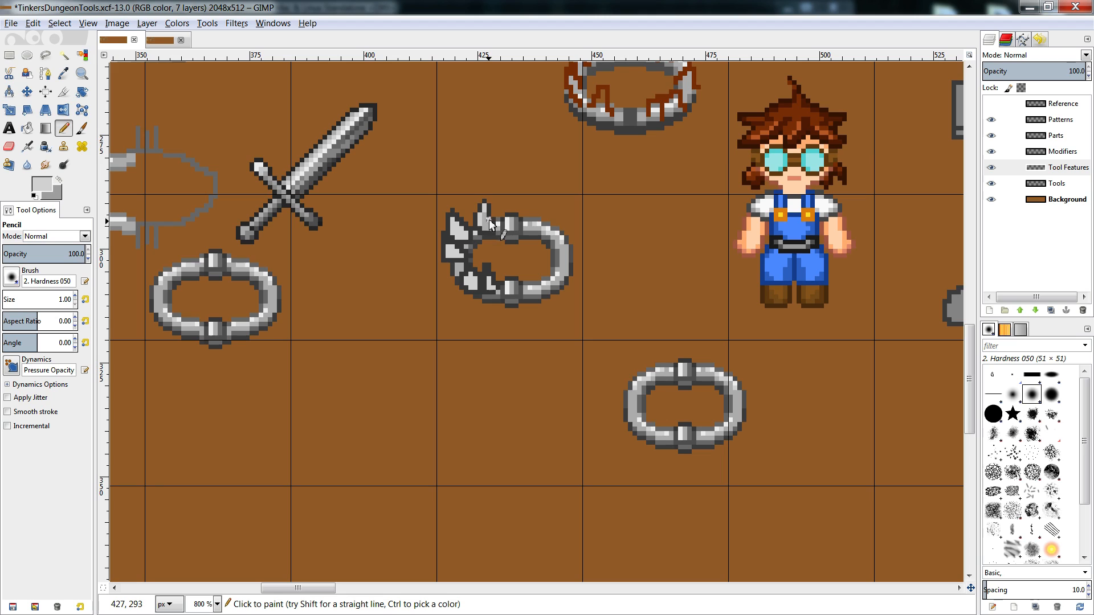
pyautogui.keyDown('ctrl'); pyautogui.click(485, 212); pyautogui.keyUp('ctrl')
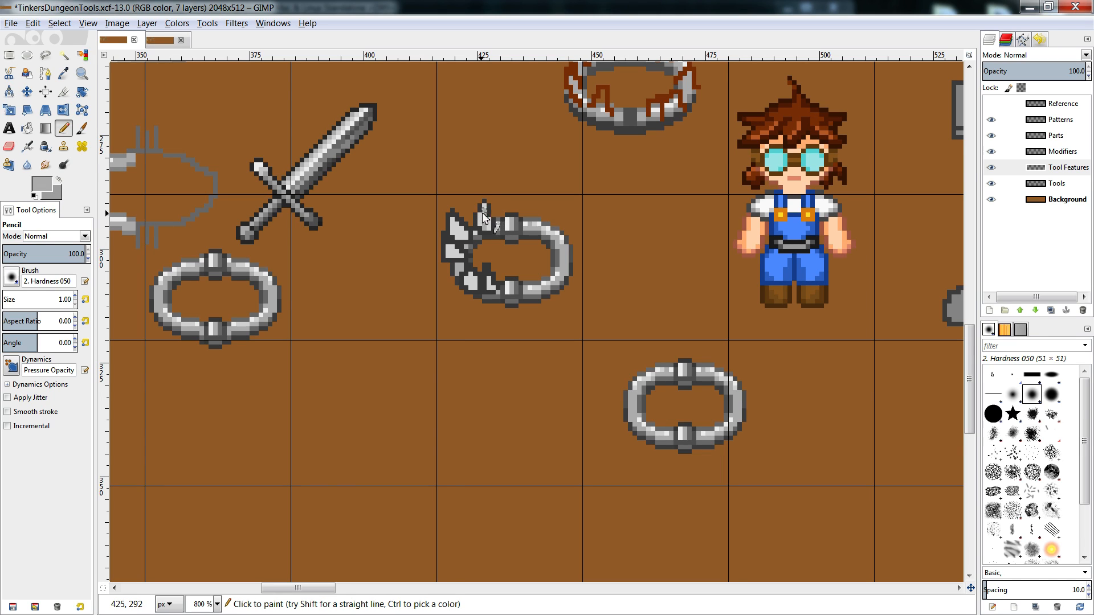
pyautogui.moveTo(482, 215); pyautogui.dragTo(482, 224)
pyautogui.keyDown('ctrl'); pyautogui.click(486, 209); pyautogui.keyUp('ctrl')
pyautogui.keyDown('ctrl'); pyautogui.click(495, 214); pyautogui.keyUp('ctrl')
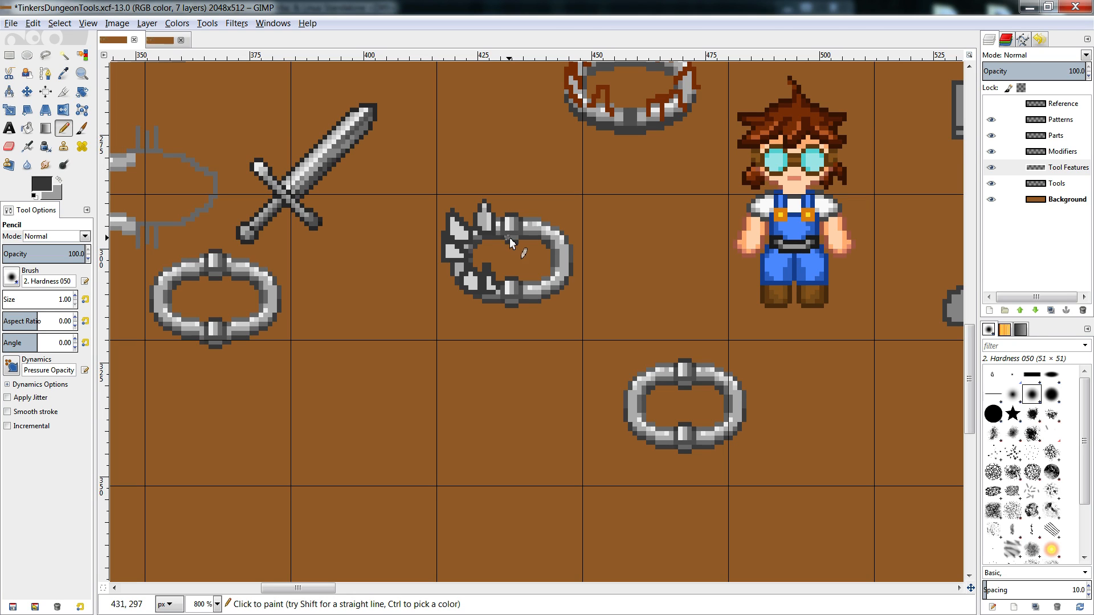
pyautogui.hotkey('shift', 'e')
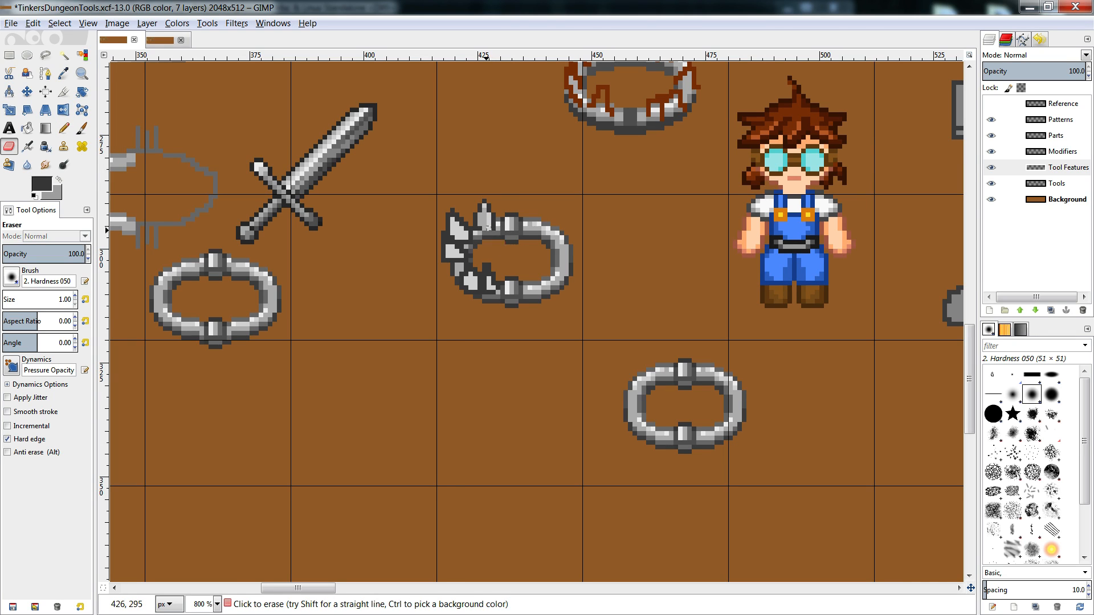
pyautogui.press('n')
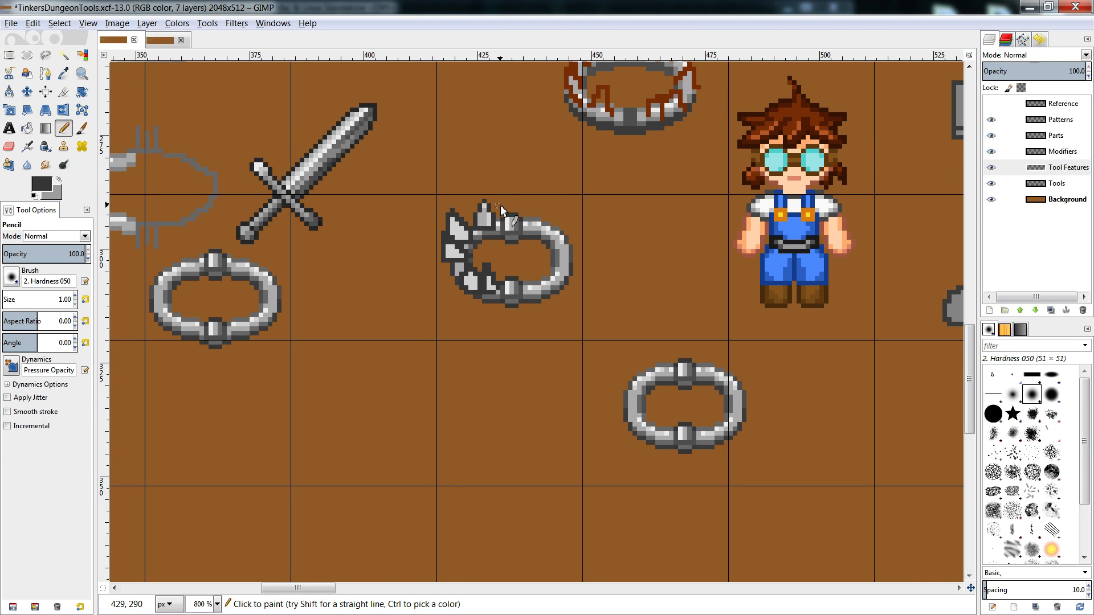
# - Copy the upper spike, flip it horizontally, and place copies around the ring's right half, anchoring the last one
pyautogui.press('r')
pyautogui.moveTo(437, 195); pyautogui.dragTo(470, 304)
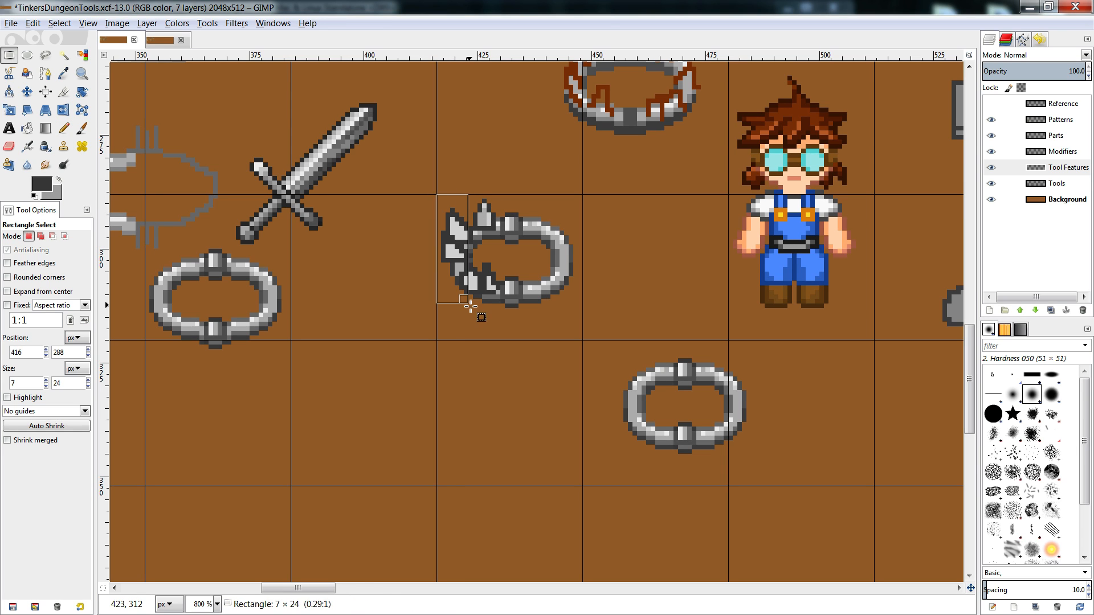
pyautogui.click(506, 213)
pyautogui.moveTo(473, 190); pyautogui.dragTo(496, 236)
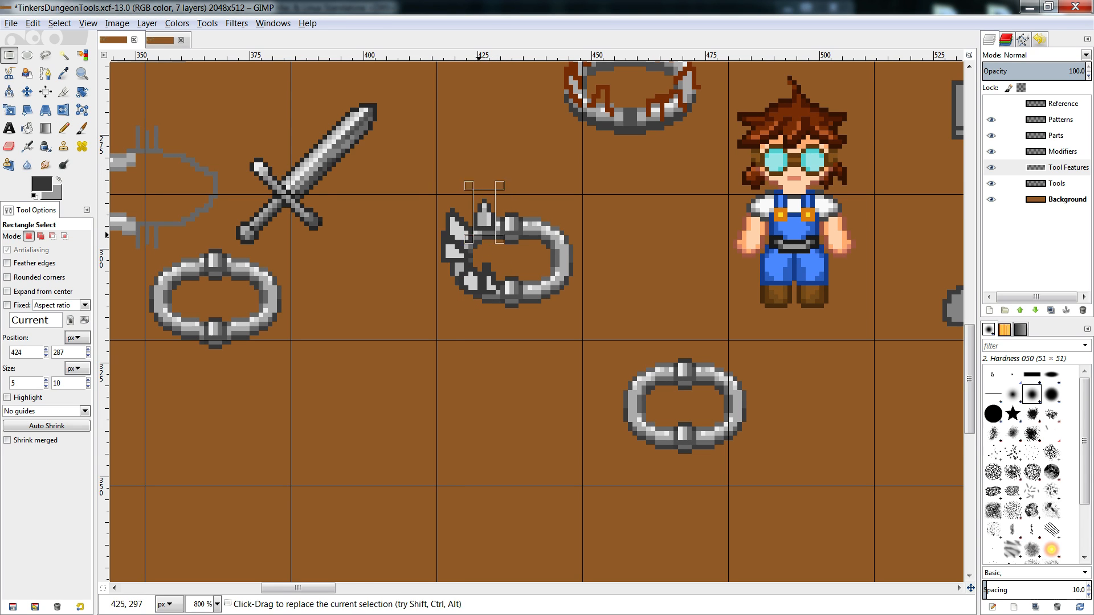
pyautogui.hotkey('ctrl', 'c')
pyautogui.hotkey('ctrl', 'v')
pyautogui.click(147, 22)
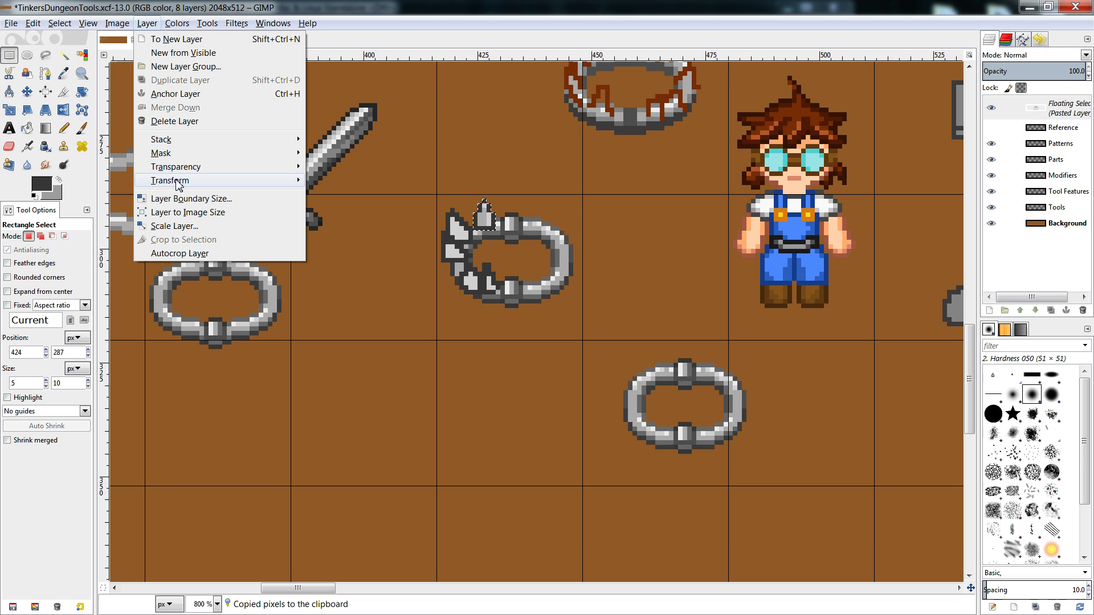
pyautogui.moveTo(198, 184)
pyautogui.click(336, 180)
pyautogui.moveTo(497, 226); pyautogui.dragTo(550, 292)
pyautogui.hotkey('ctrl', 'c')
pyautogui.hotkey('ctrl', 'v')
pyautogui.hotkey('ctrl', 'z')
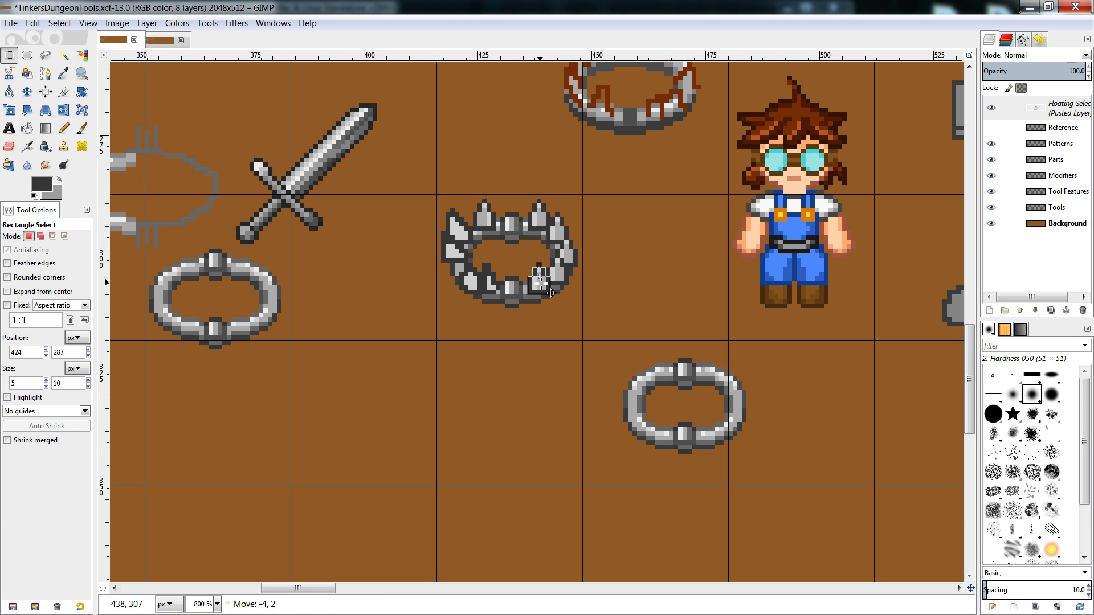
pyautogui.click(607, 255)
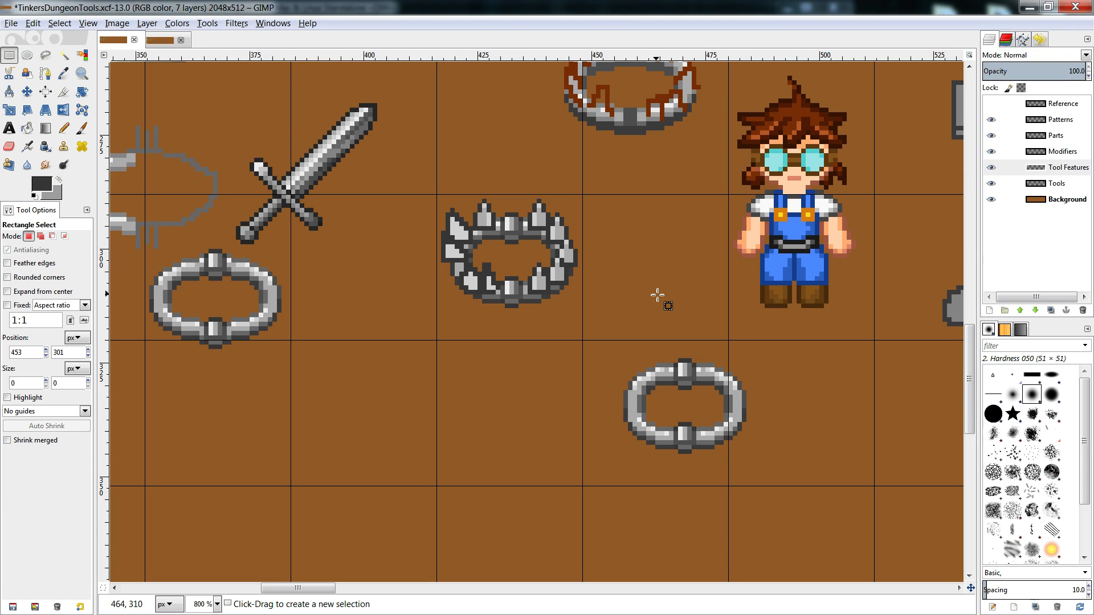
# - Cut the spikes on the ring's right half, paste them back in place and anchor them
pyautogui.press('n')
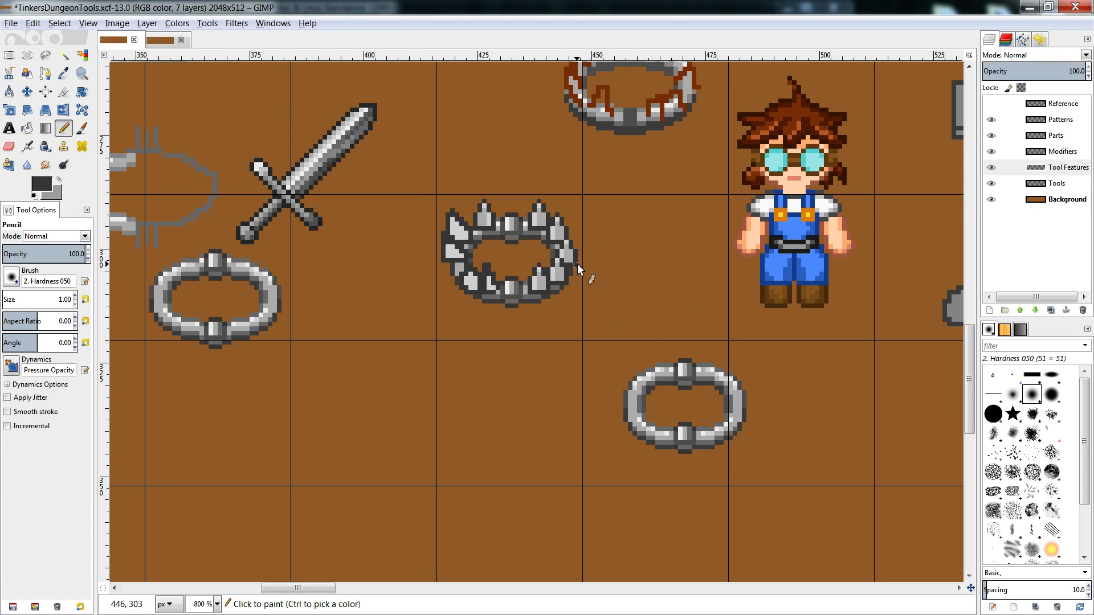
pyautogui.press('r')
pyautogui.moveTo(592, 193); pyautogui.dragTo(528, 316)
pyautogui.hotkey('ctrl', 'x')
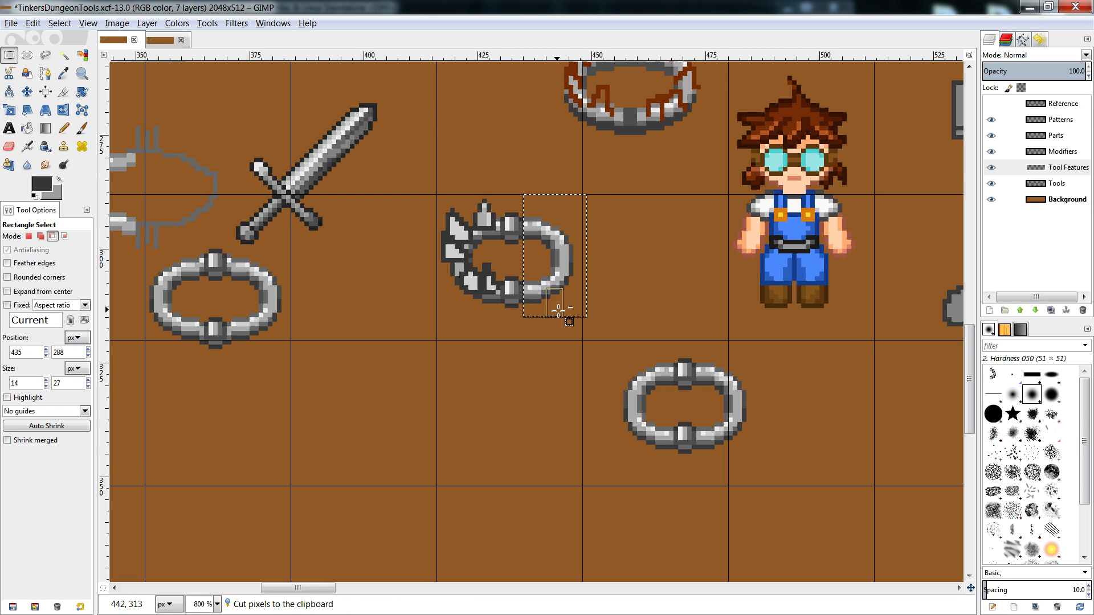
pyautogui.hotkey('ctrl', 'v')
pyautogui.click(593, 286)
# - Retouch the outline and shading of the spikes on the ring's right half using greys sampled from the spikes and ring copy
pyautogui.hotkey('shift', 'e')
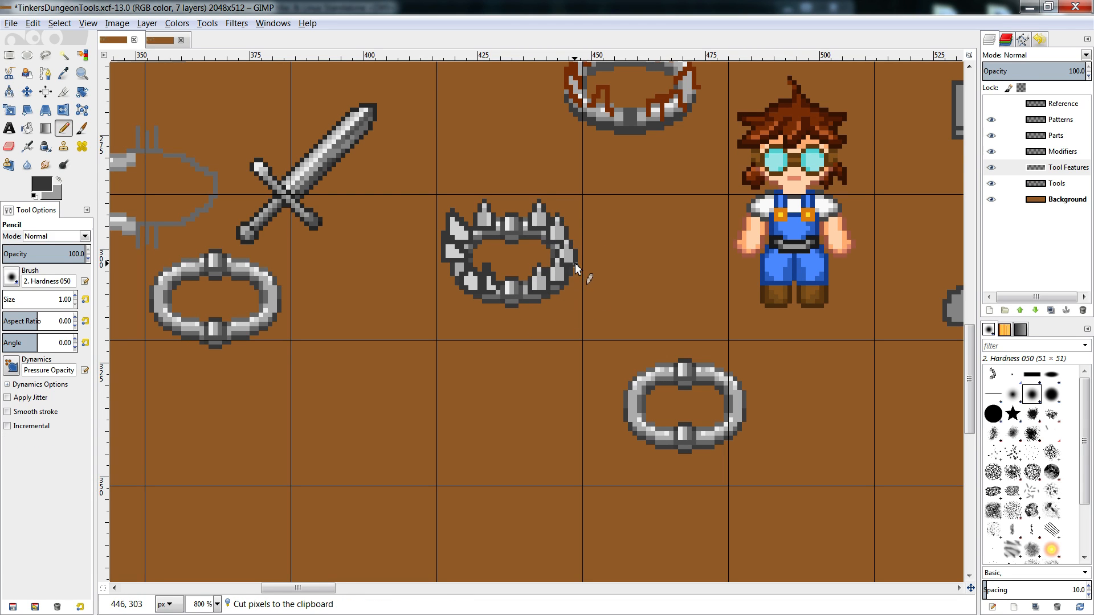
pyautogui.press('n')
pyautogui.click(568, 241)
pyautogui.keyDown('ctrl'); pyautogui.click(569, 252); pyautogui.keyUp('ctrl')
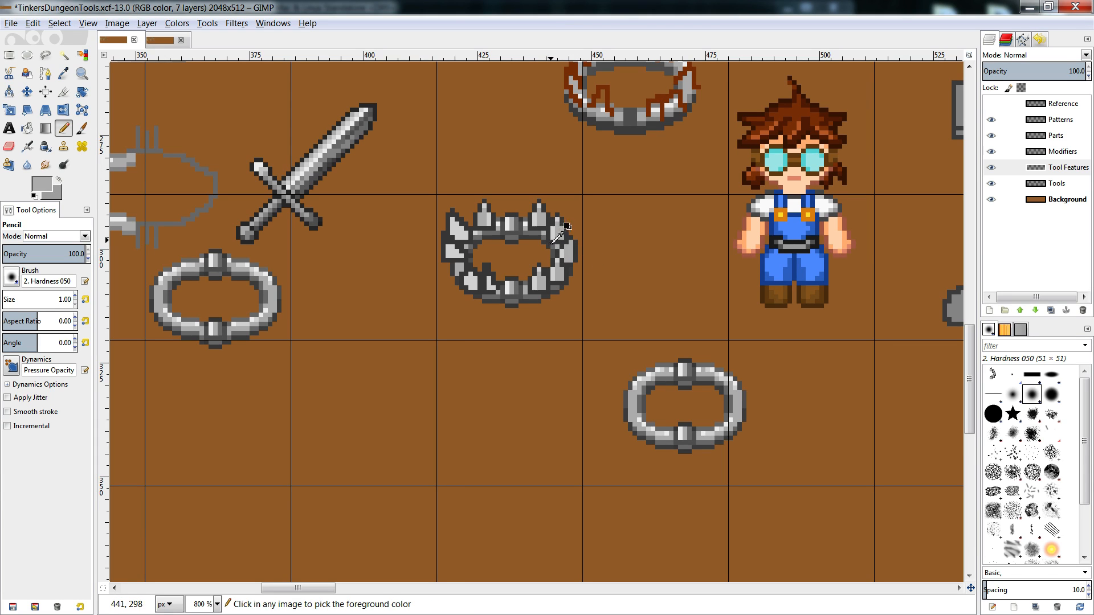
pyautogui.keyDown('ctrl'); pyautogui.click(554, 239); pyautogui.keyUp('ctrl')
pyautogui.keyDown('ctrl'); pyautogui.click(564, 226); pyautogui.keyUp('ctrl')
pyautogui.hotkey('shift', 'e')
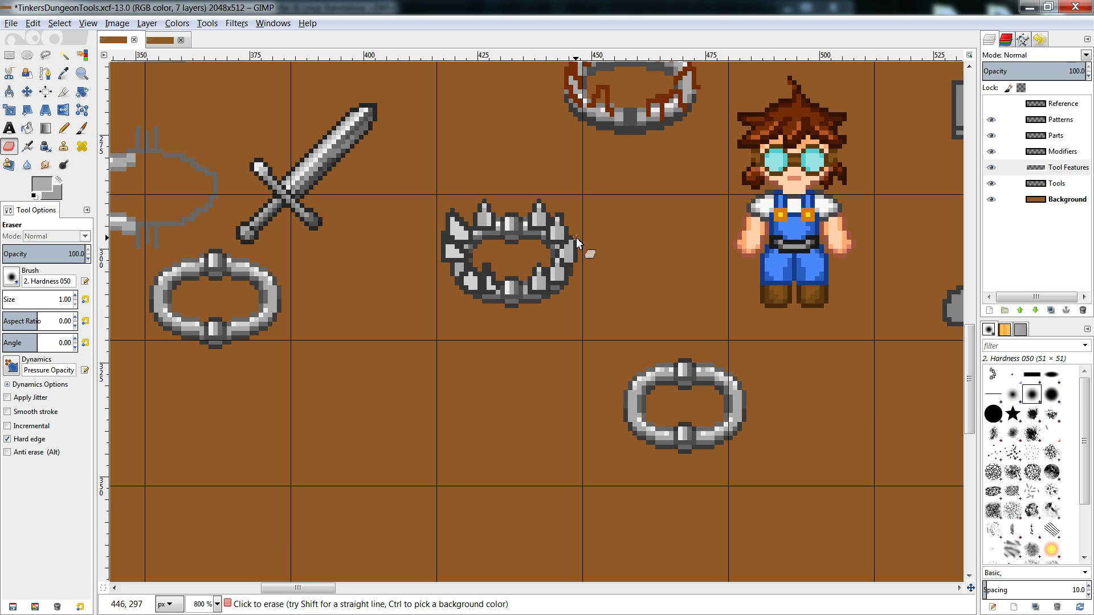
pyautogui.press('n')
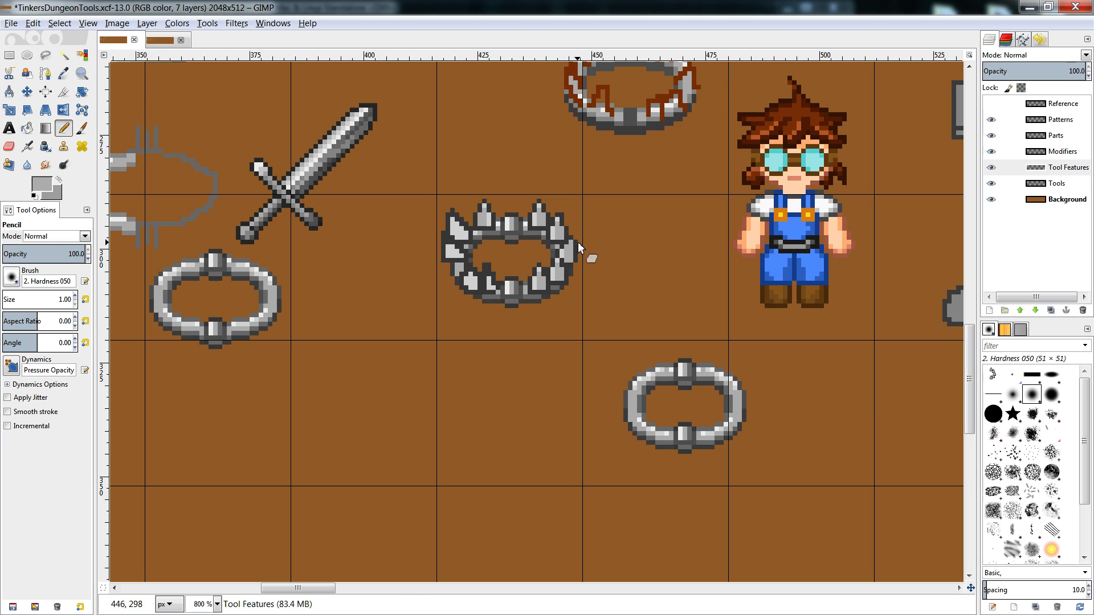
pyautogui.keyDown('ctrl'); pyautogui.click(674, 368); pyautogui.keyUp('ctrl')
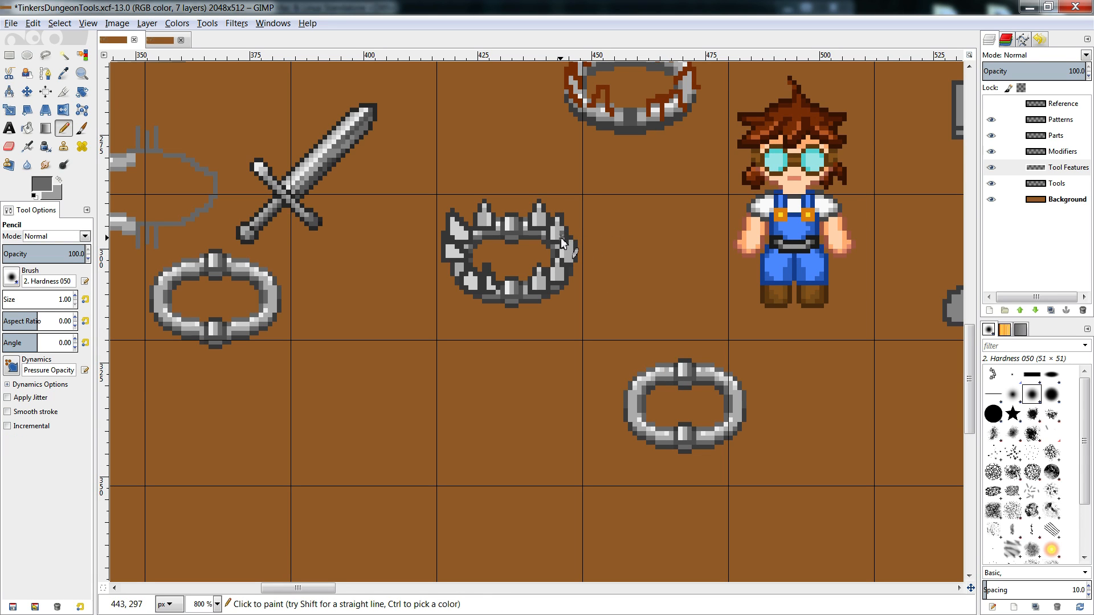
pyautogui.click(575, 238)
pyautogui.click(545, 282)
# - Outline a large curved triangular spike in dark grey on the empty tile below and left of the spiked ring
pyautogui.keyDown('ctrl'); pyautogui.click(461, 224); pyautogui.keyUp('ctrl')
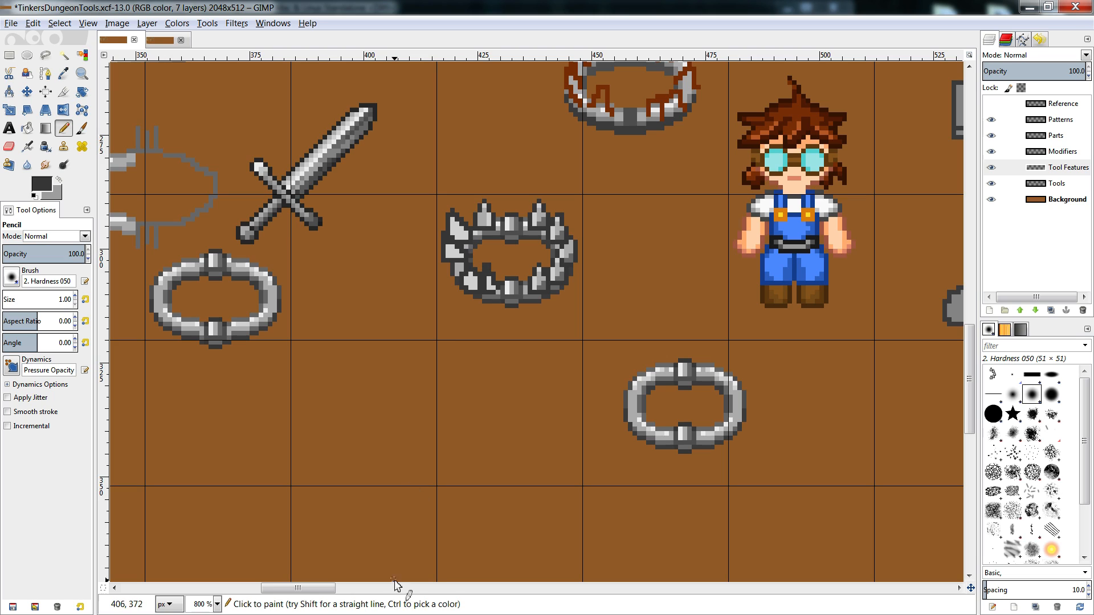
pyautogui.moveTo(329, 493)
pyautogui.mouseDown()
pyautogui.moveTo(316, 386)
pyautogui.moveTo(432, 444)
pyautogui.moveTo(375, 484)
pyautogui.moveTo(330, 489)
pyautogui.mouseUp()
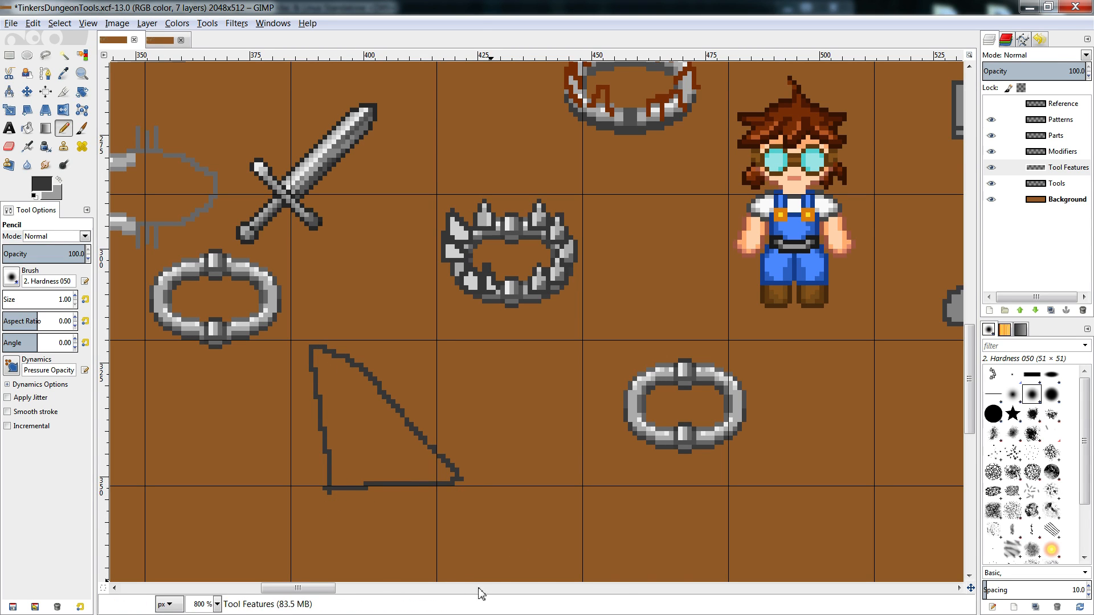
# - Outline a large rounded spike in dark grey to the left of the lower ring, and start another outline on its right
pyautogui.moveTo(318, 593); pyautogui.dragTo(328, 594)
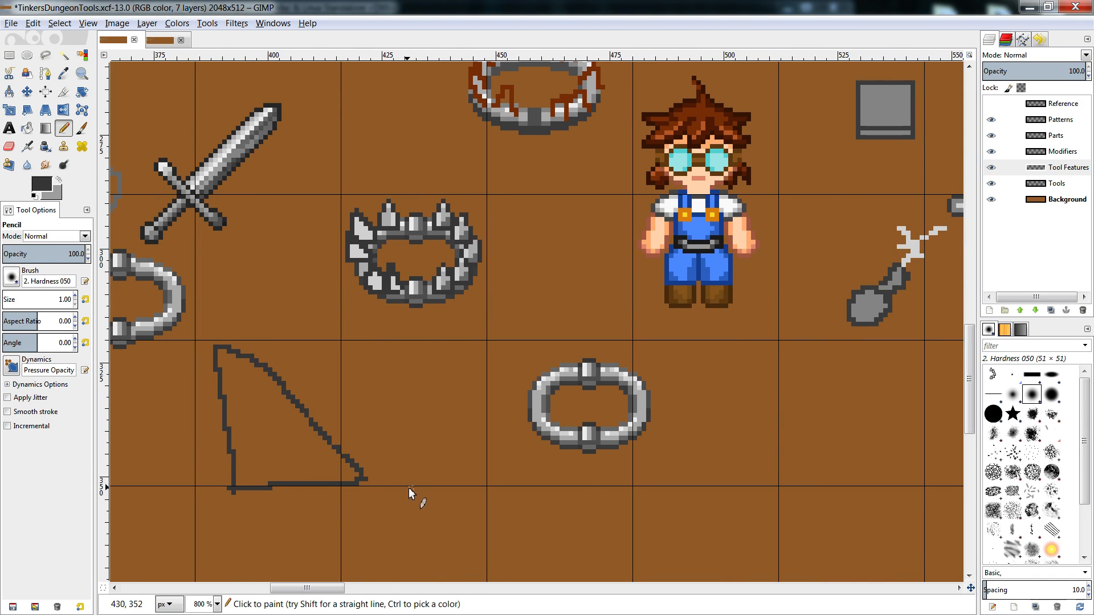
pyautogui.moveTo(459, 364); pyautogui.dragTo(469, 358)
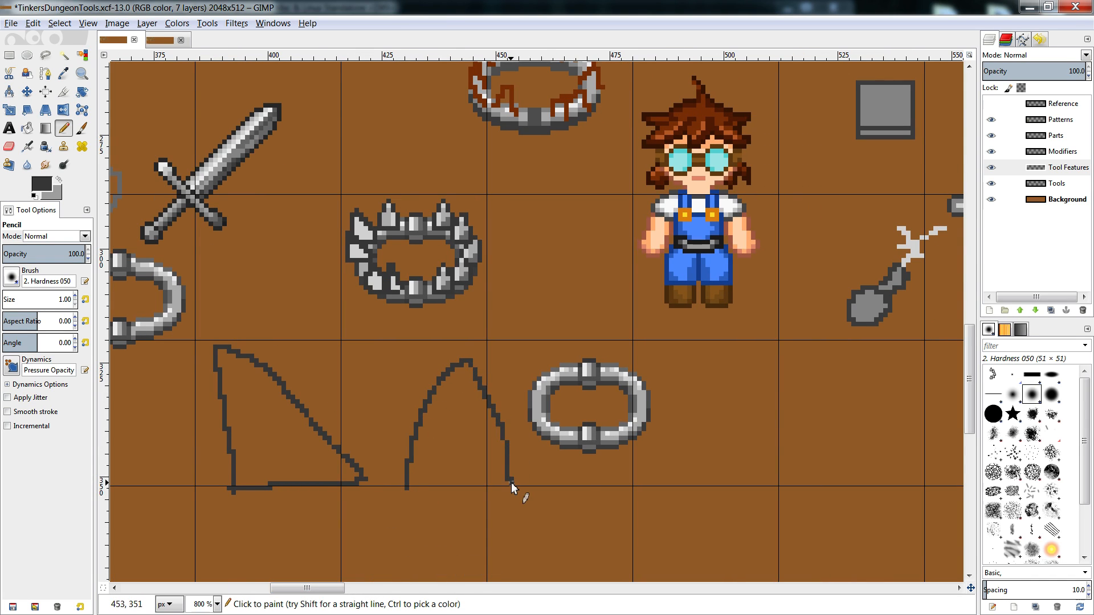
pyautogui.moveTo(511, 482); pyautogui.dragTo(416, 497)
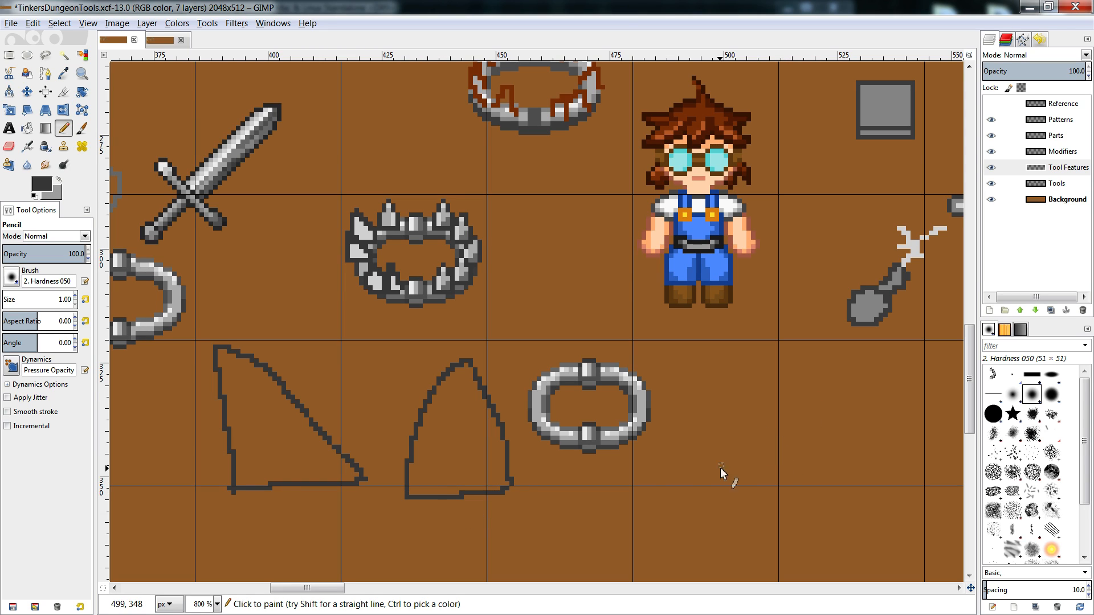
pyautogui.moveTo(695, 479); pyautogui.dragTo(702, 401)
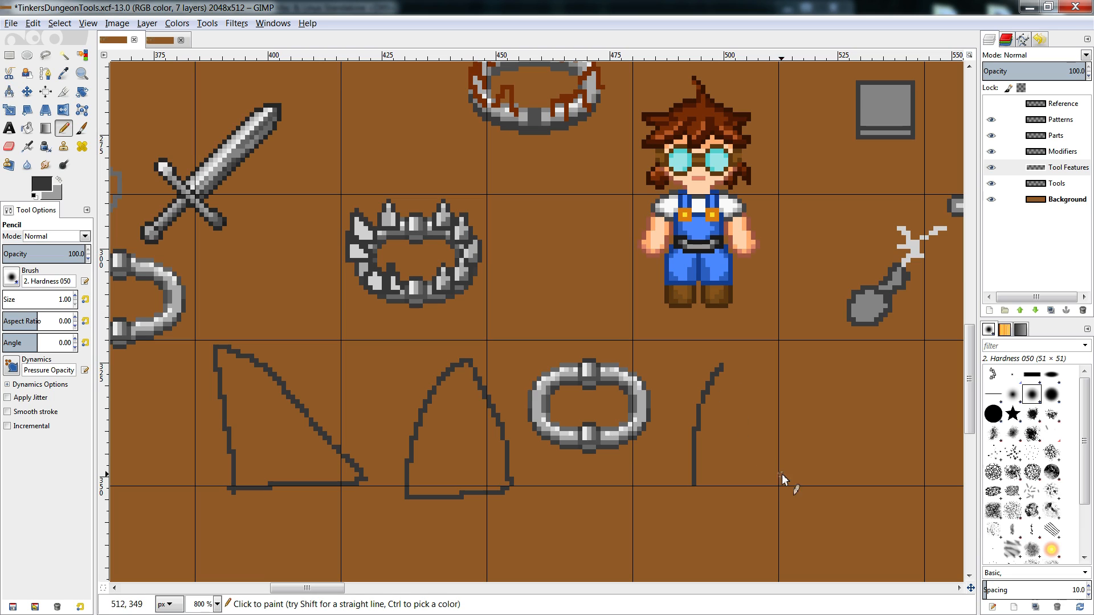
# - Outline a large two-faced spike in dark grey on the tile right of the lower ring, redoing the failed stroke
pyautogui.moveTo(824, 487)
pyautogui.mouseDown()
pyautogui.moveTo(805, 376)
pyautogui.moveTo(789, 370)
pyautogui.moveTo(856, 443)
pyautogui.moveTo(797, 372)
pyautogui.moveTo(800, 415)
pyautogui.moveTo(836, 485)
pyautogui.moveTo(780, 486)
pyautogui.moveTo(773, 433)
pyautogui.moveTo(793, 371)
pyautogui.mouseUp()
pyautogui.hotkey('ctrl', 'z')
pyautogui.moveTo(834, 482)
pyautogui.mouseDown()
pyautogui.moveTo(866, 462)
pyautogui.moveTo(871, 484)
pyautogui.mouseUp()
pyautogui.hotkey('shift', 'e')
pyautogui.press('n')
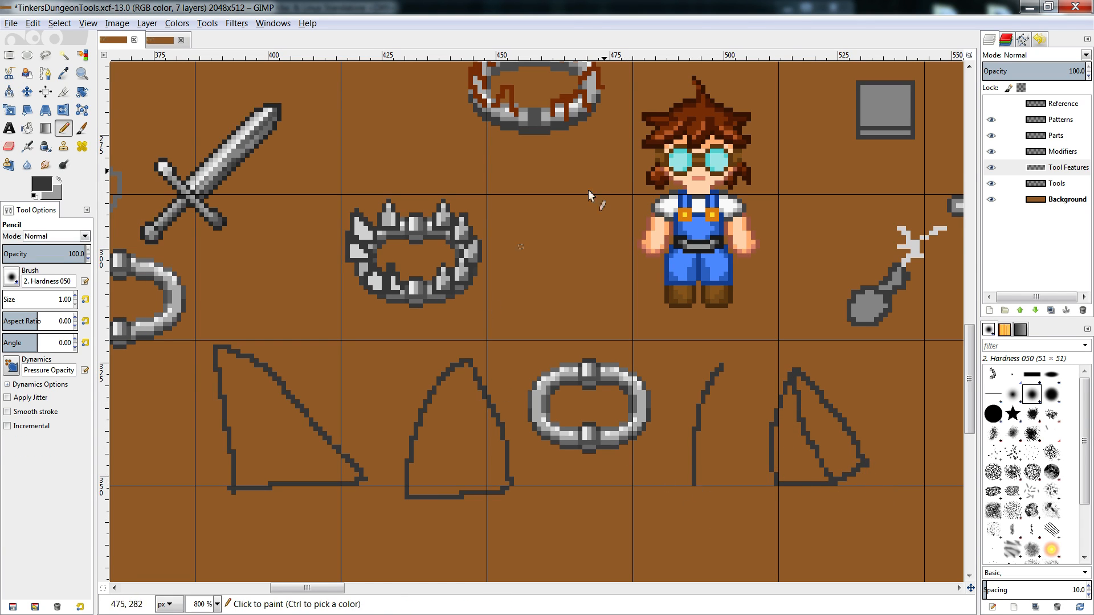
# - Fill the two-faced spike's right face with light grey and its left face with dark grey, both sampled from the lower ring
pyautogui.keyDown('ctrl'); pyautogui.click(564, 373); pyautogui.keyUp('ctrl')
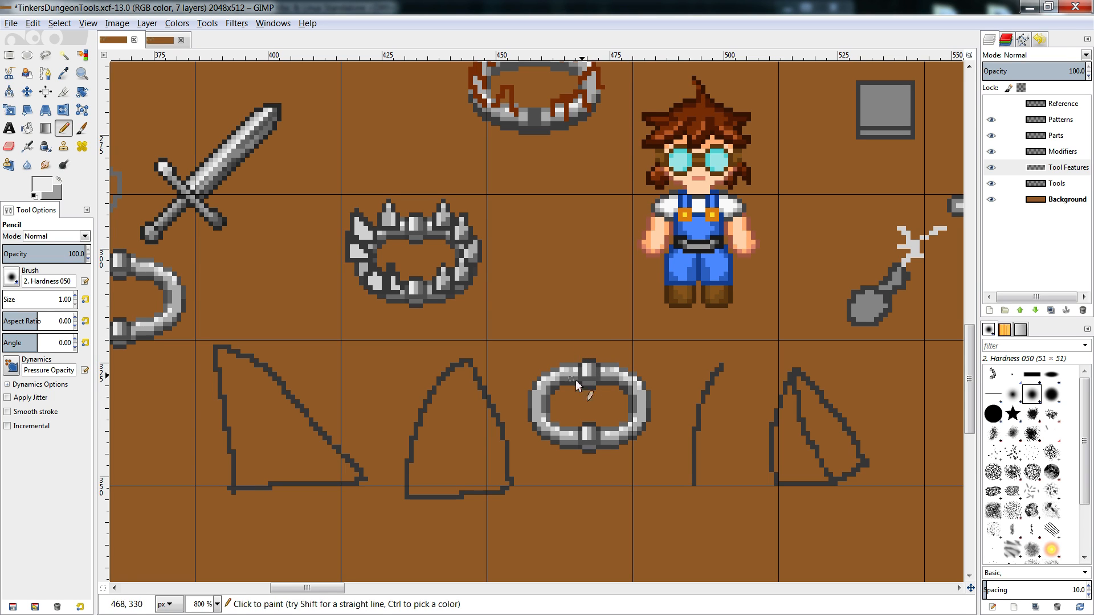
pyautogui.hotkey('shift', 'b')
pyautogui.click(813, 434)
pyautogui.press('n')
pyautogui.keyDown('ctrl'); pyautogui.click(568, 374); pyautogui.keyUp('ctrl')
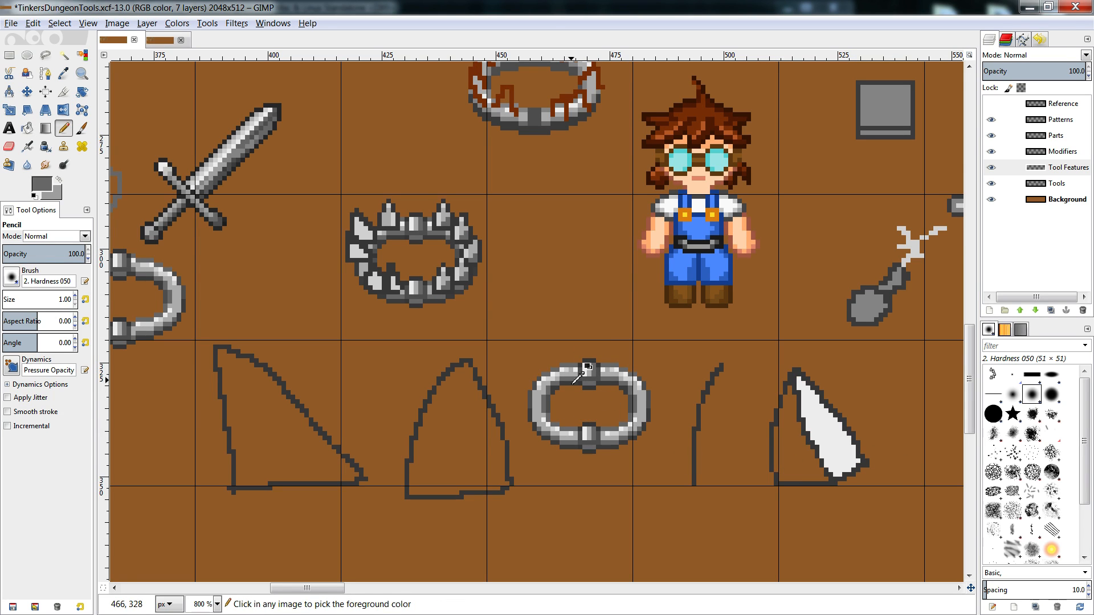
pyautogui.hotkey('shift', 'b')
pyautogui.click(792, 449)
# - Delete the unfilled spike outlines on both sides of the lower ring, excluding the ring itself from the selection
pyautogui.press('r')
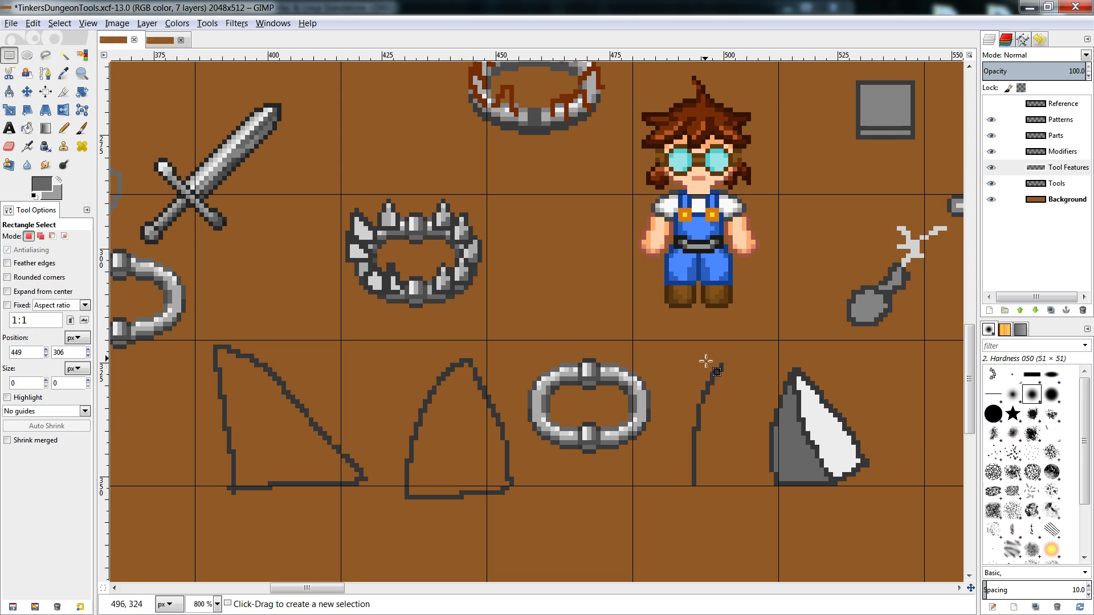
pyautogui.moveTo(732, 341); pyautogui.dragTo(191, 532)
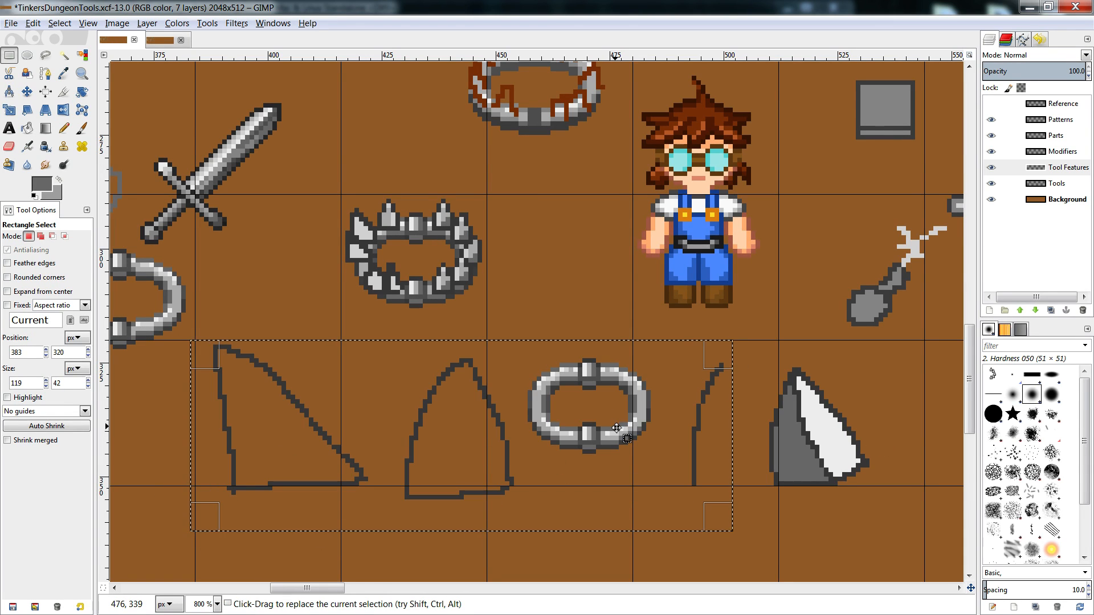
pyautogui.moveTo(655, 332); pyautogui.dragTo(525, 476)
pyautogui.press('Delete')
pyautogui.click(637, 540)
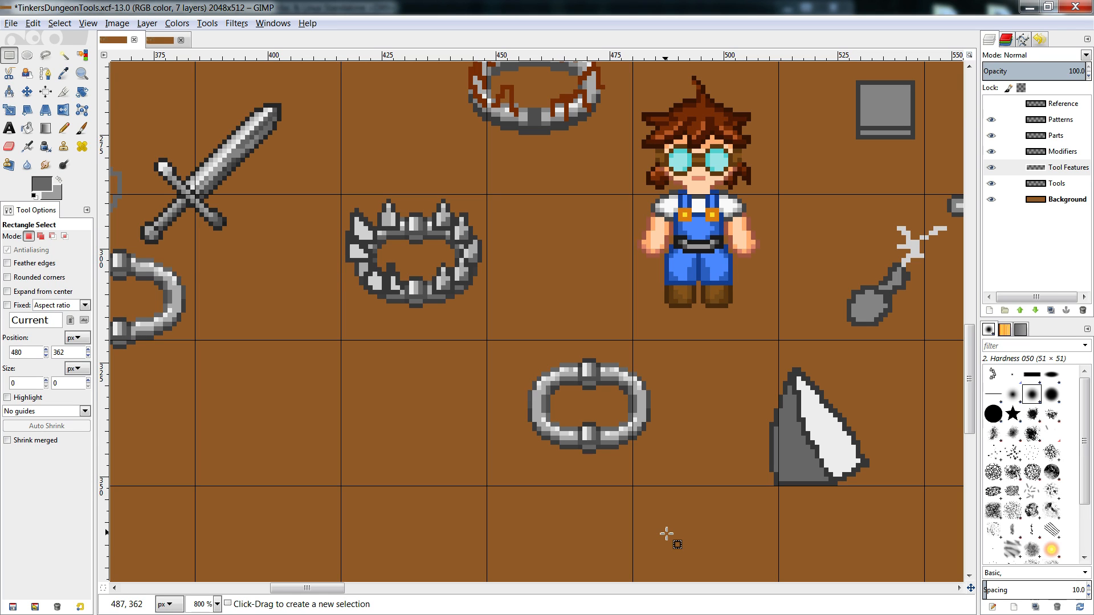
# - Cut the grey spikes from the right and left halves of the spiked ring, leaving the plain ring
pyautogui.moveTo(477, 186); pyautogui.dragTo(424, 326)
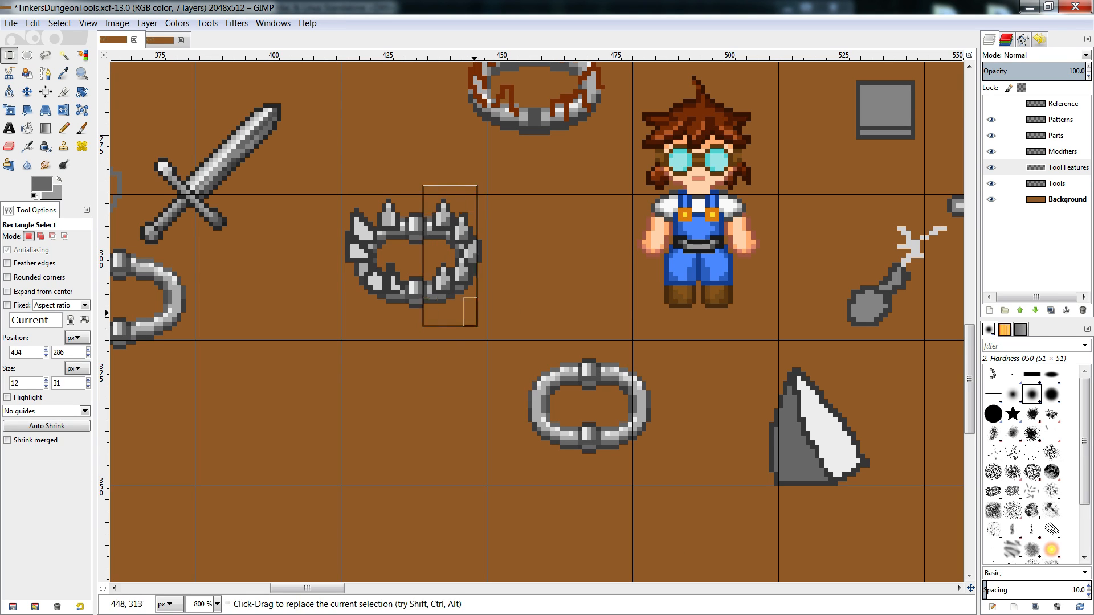
pyautogui.click(513, 273)
pyautogui.moveTo(500, 182); pyautogui.dragTo(422, 308)
pyautogui.hotkey('ctrl', 'x')
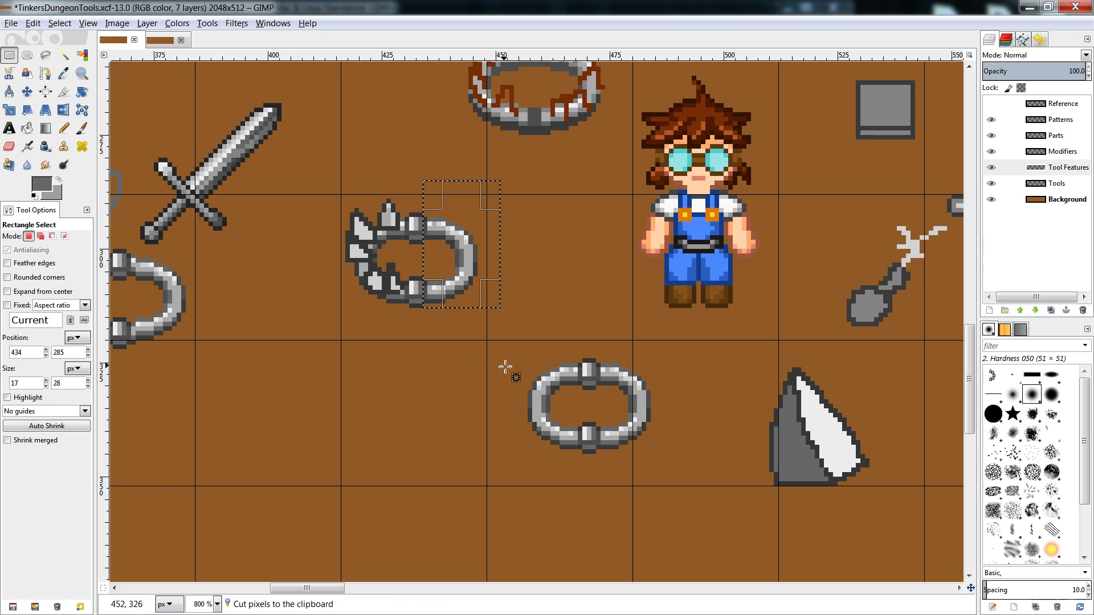
pyautogui.moveTo(436, 186); pyautogui.dragTo(300, 344)
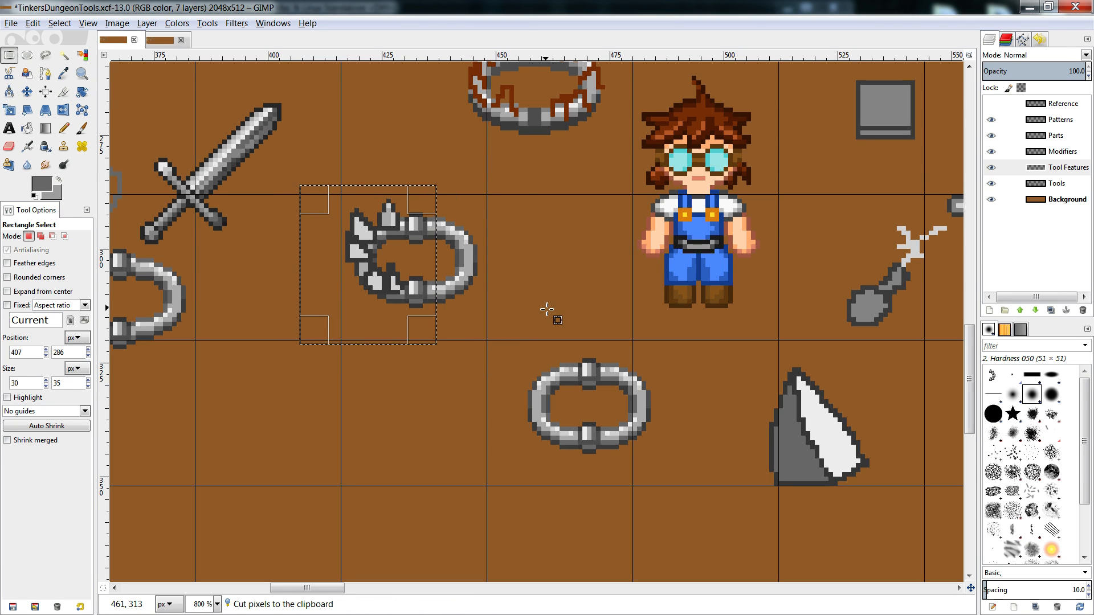
pyautogui.hotkey('ctrl', 'x')
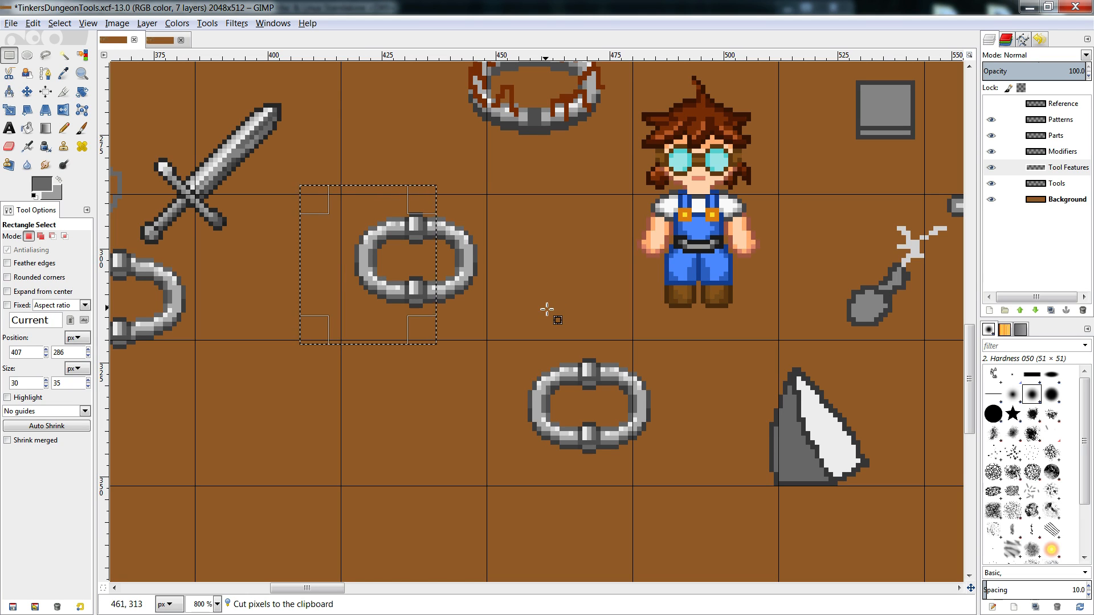
pyautogui.click(541, 292)
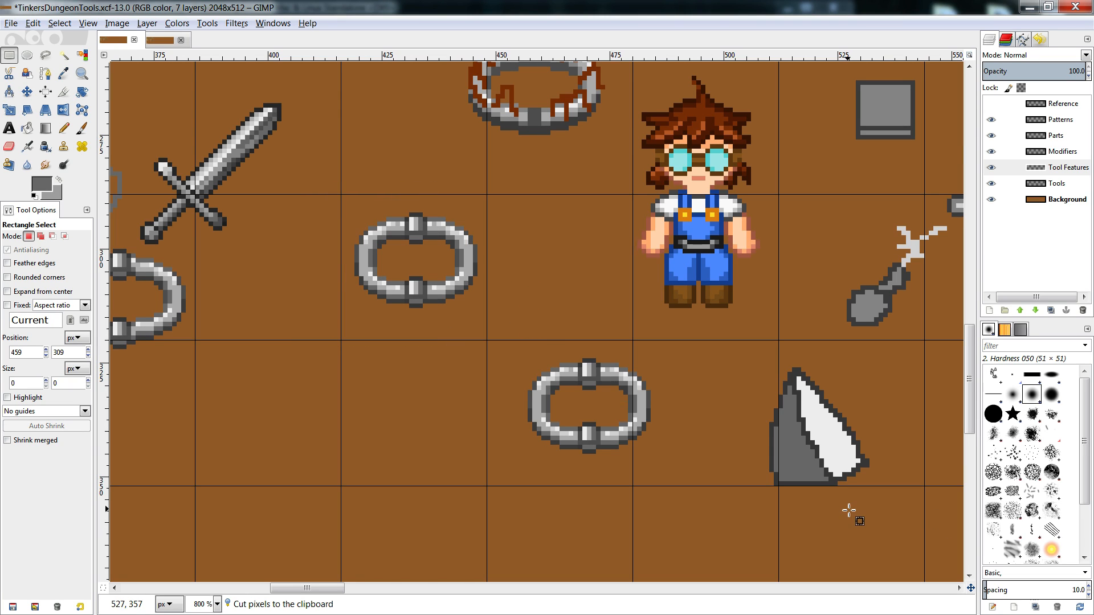
pyautogui.press('n')
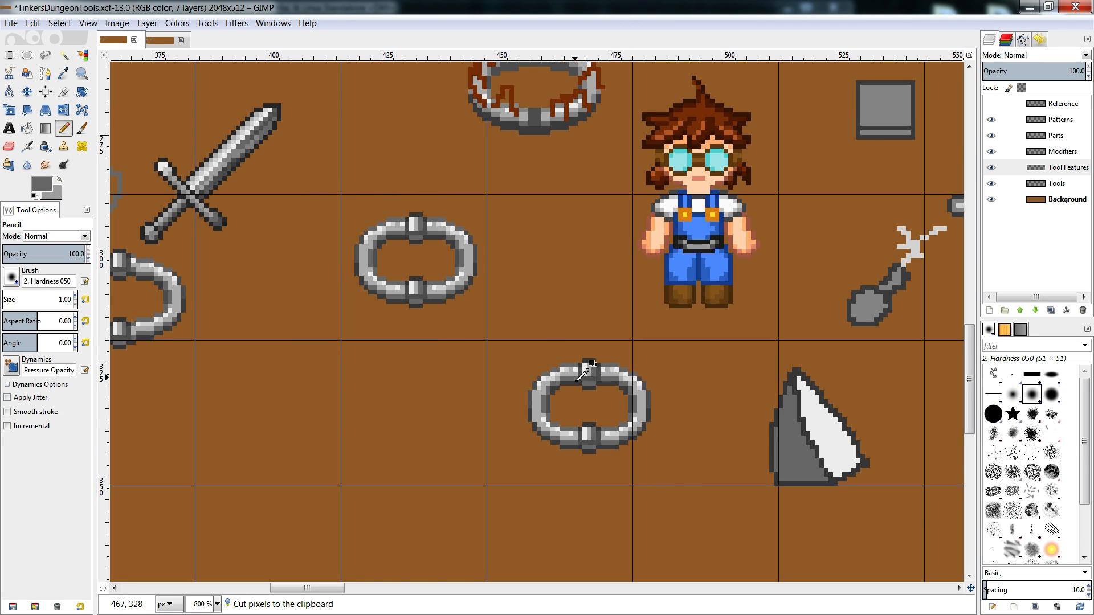
pyautogui.press('r')
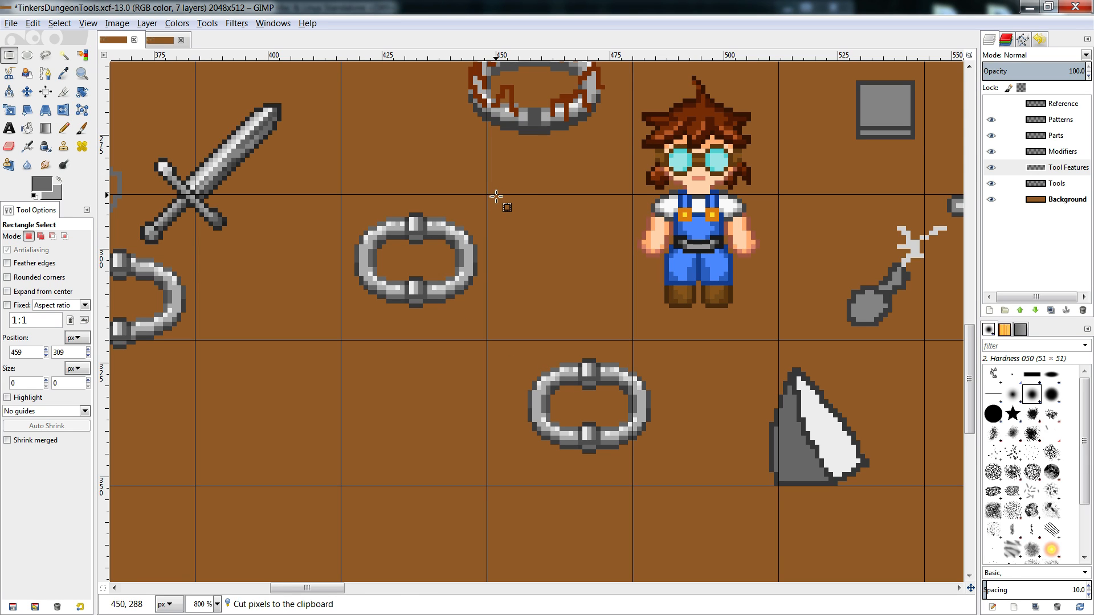
pyautogui.moveTo(501, 190); pyautogui.dragTo(347, 326)
pyautogui.click(480, 354)
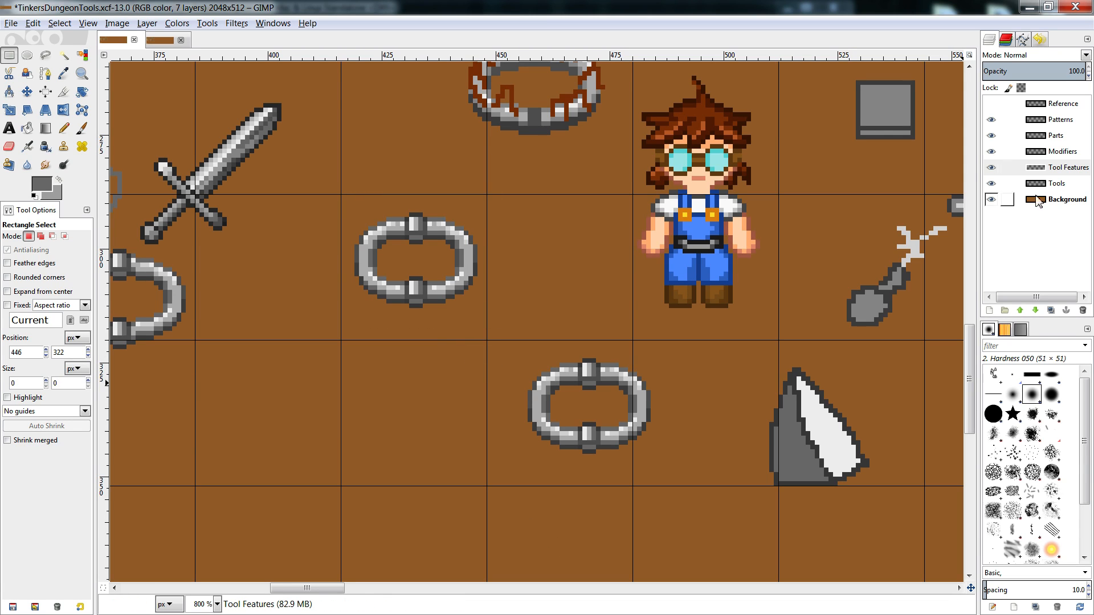
# - Copy the character's body from the Tools layer, paste it onto the Tool Features layer below the sword, and anchor it
pyautogui.click(1007, 183)
pyautogui.moveTo(628, 209); pyautogui.dragTo(751, 326)
pyautogui.hotkey('ctrl', 'c')
pyautogui.click(1048, 171)
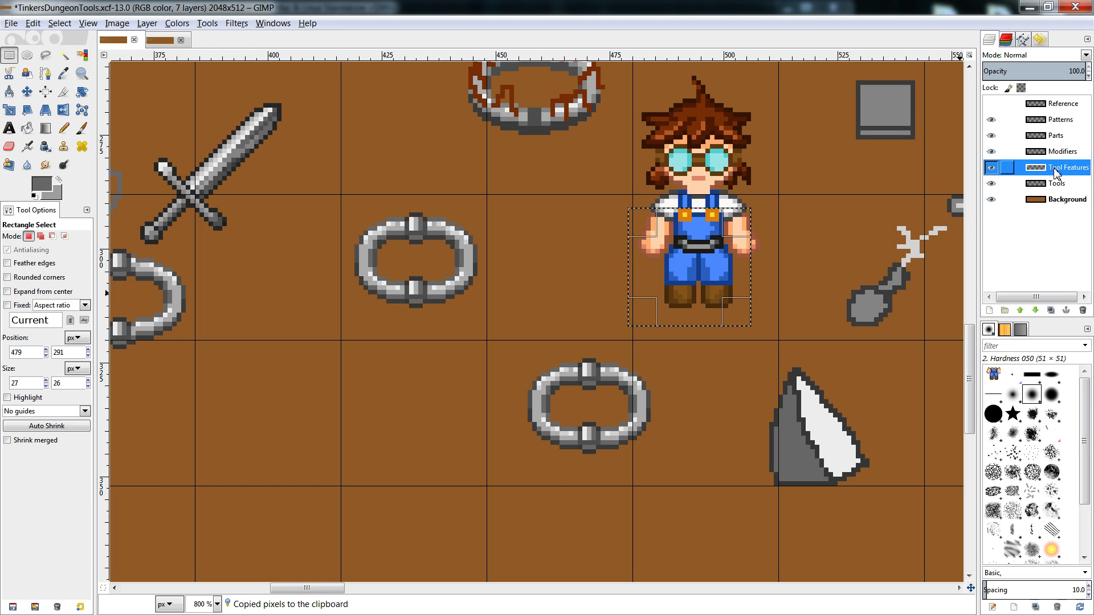
pyautogui.hotkey('ctrl', 'v')
pyautogui.moveTo(696, 265); pyautogui.dragTo(279, 419)
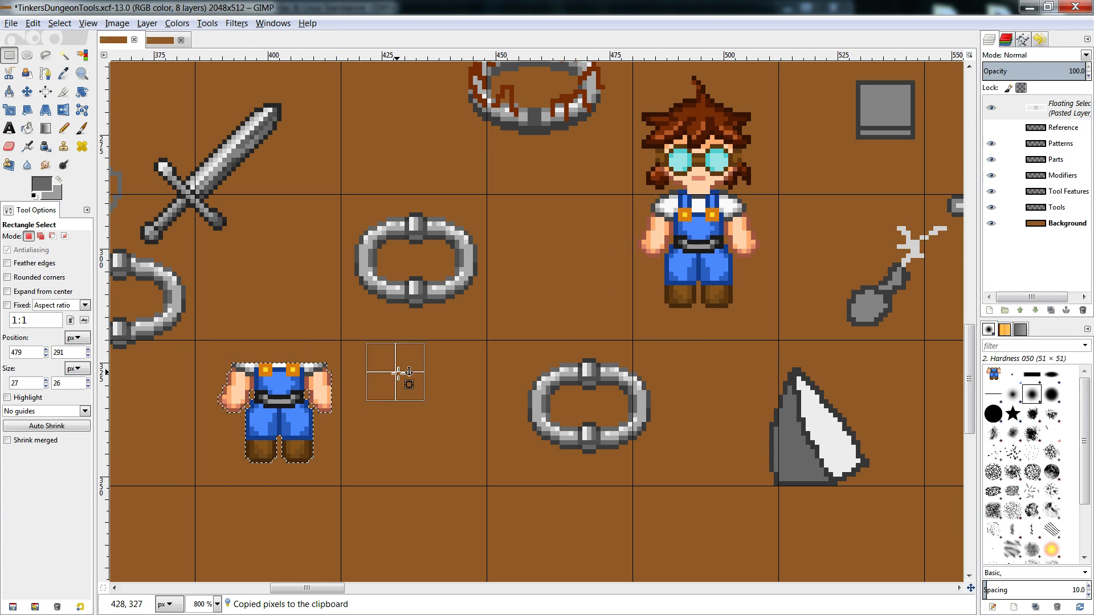
pyautogui.hotkey('ctrl', 'h')
# - Outline a small spike on the upper ring's top-left edge in dark blue sampled from the overalls, and erase stray pixels
pyautogui.press('n')
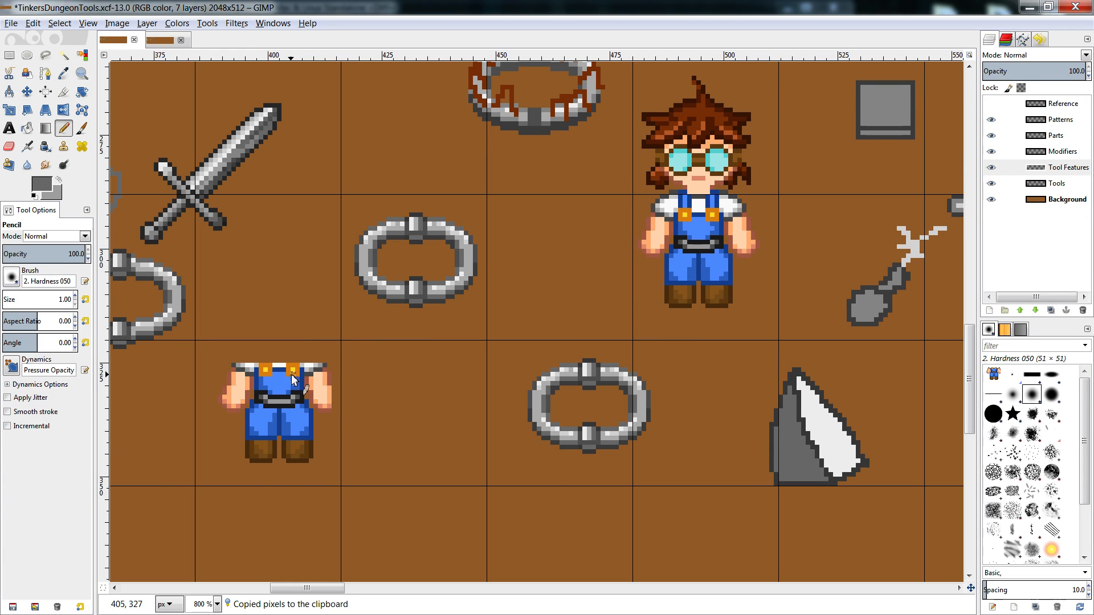
pyautogui.keyDown('ctrl'); pyautogui.click(315, 412); pyautogui.keyUp('ctrl')
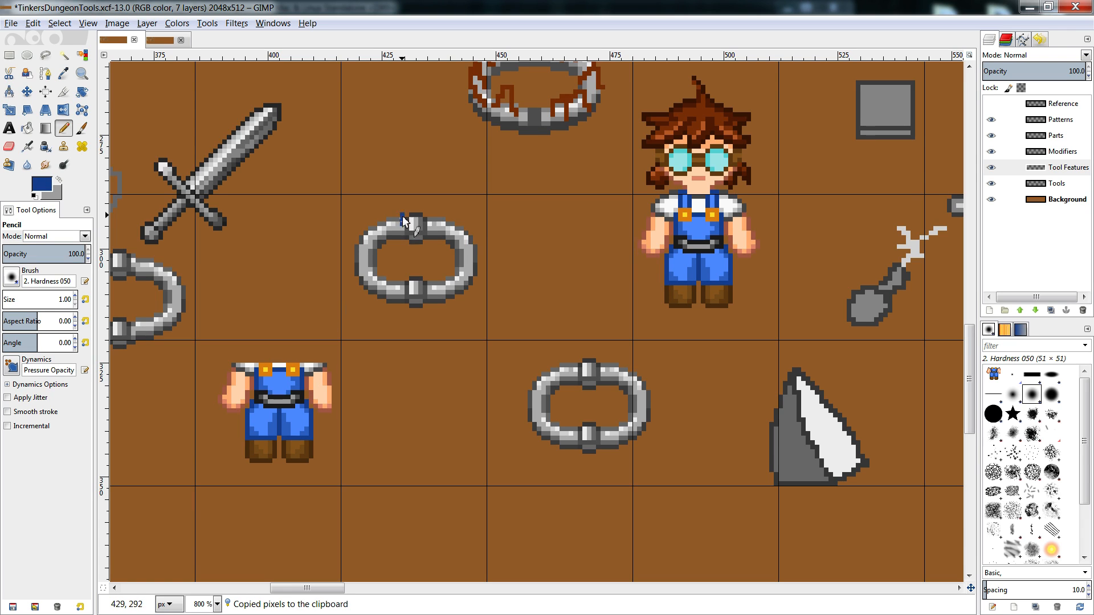
pyautogui.moveTo(402, 215); pyautogui.dragTo(379, 216)
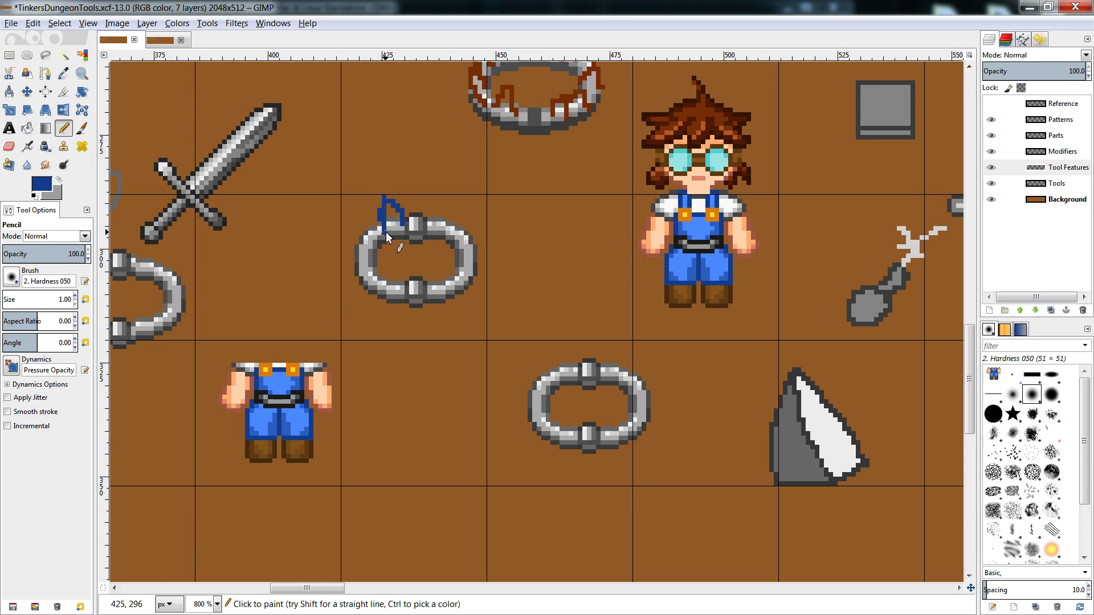
pyautogui.moveTo(387, 231); pyautogui.dragTo(400, 231)
pyautogui.hotkey('shift', 'e')
pyautogui.click(397, 233)
pyautogui.click(384, 233)
pyautogui.press('n')
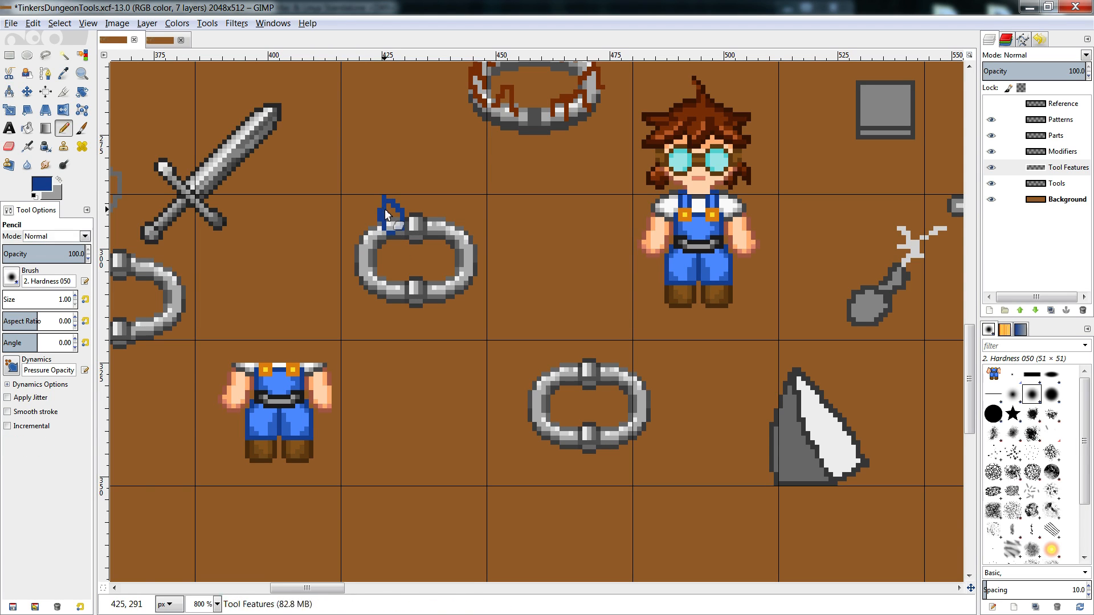
pyautogui.hotkey('shift', 'e')
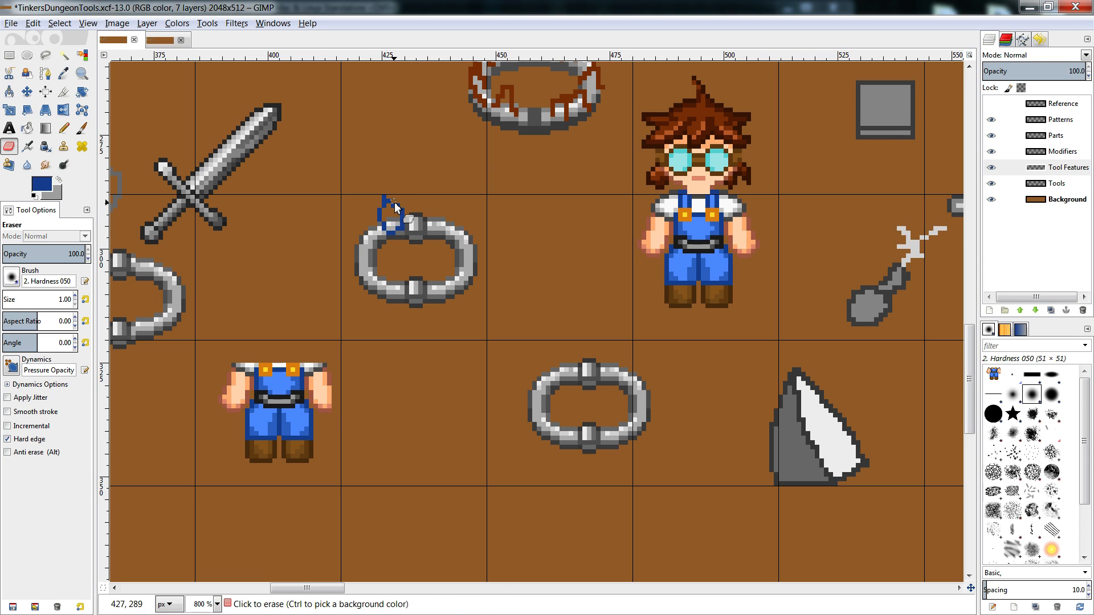
pyautogui.click(394, 202)
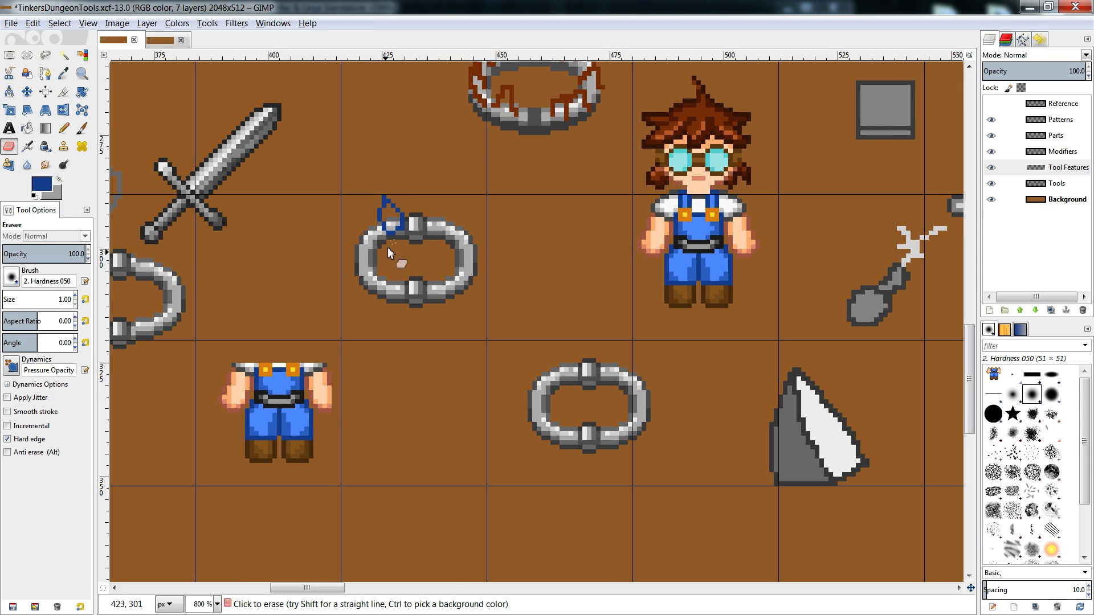
# - Draw a light blue highlight inside the spike's right edge and fill its interior with medium blue sampled from the overalls
pyautogui.press('n')
pyautogui.keyDown('ctrl'); pyautogui.click(295, 384); pyautogui.keyUp('ctrl')
pyautogui.moveTo(388, 207); pyautogui.dragTo(398, 223)
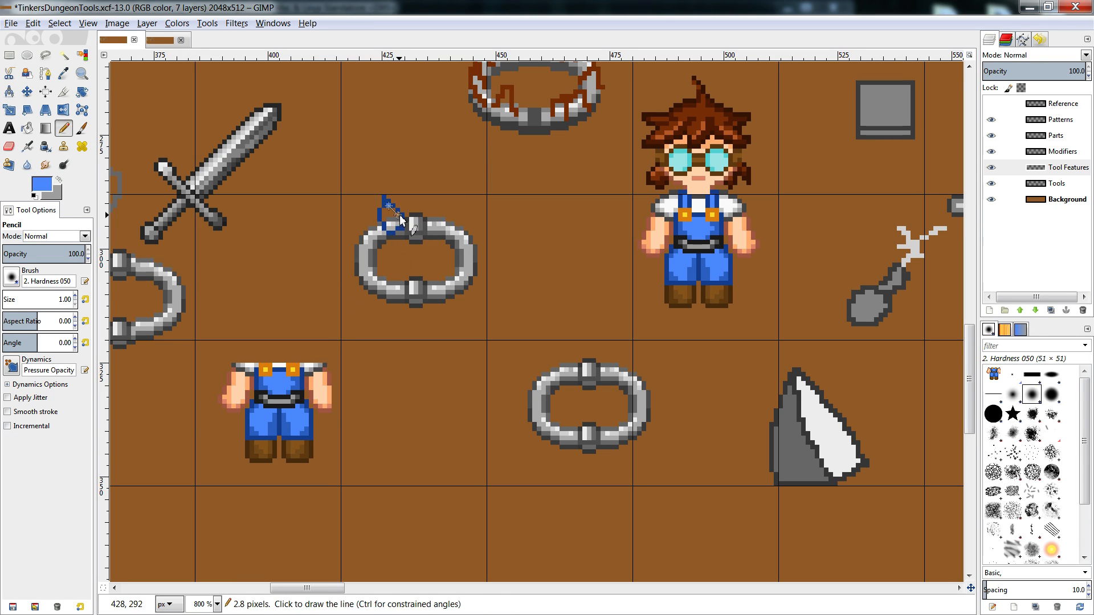
pyautogui.keyDown('ctrl'); pyautogui.click(300, 407); pyautogui.keyUp('ctrl')
pyautogui.hotkey('shift', 'b')
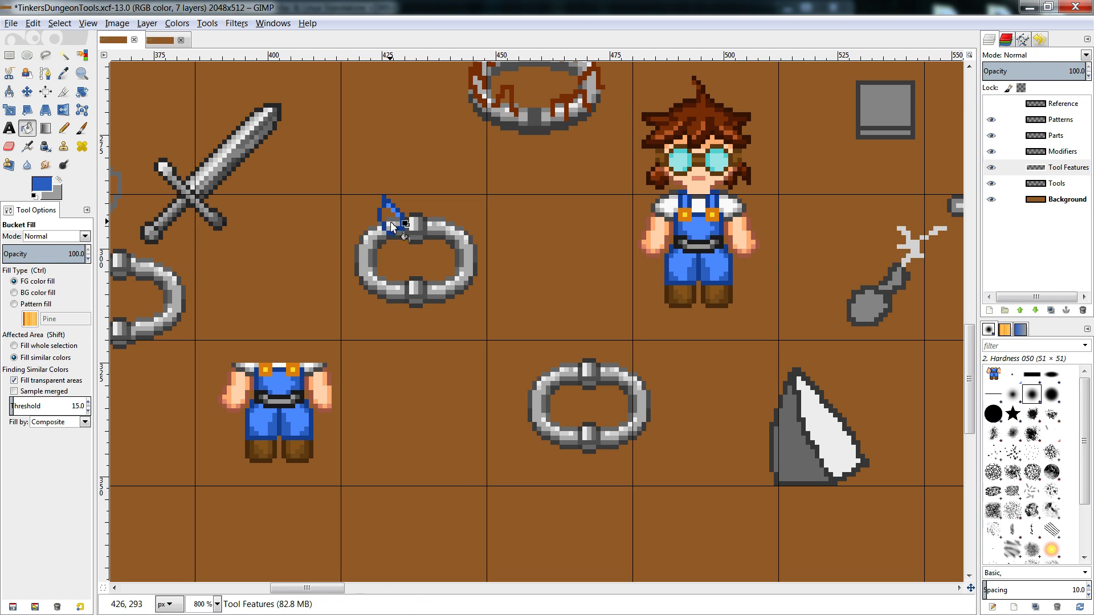
pyautogui.click(393, 216)
# - Extend the highlight down the spike's right side using light blue sampled from the spike
pyautogui.press('n')
pyautogui.keyDown('ctrl'); pyautogui.click(397, 217); pyautogui.keyUp('ctrl')
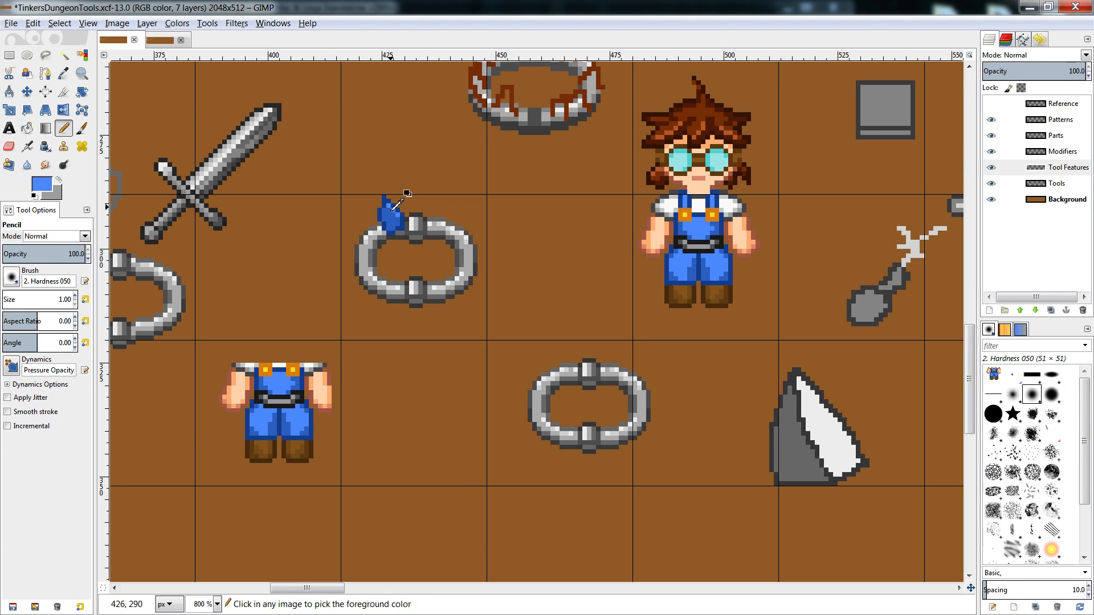
pyautogui.moveTo(397, 216); pyautogui.dragTo(402, 229)
pyautogui.keyDown('ctrl'); pyautogui.click(393, 215); pyautogui.keyUp('ctrl')
pyautogui.keyDown('ctrl'); pyautogui.click(391, 217); pyautogui.keyUp('ctrl')
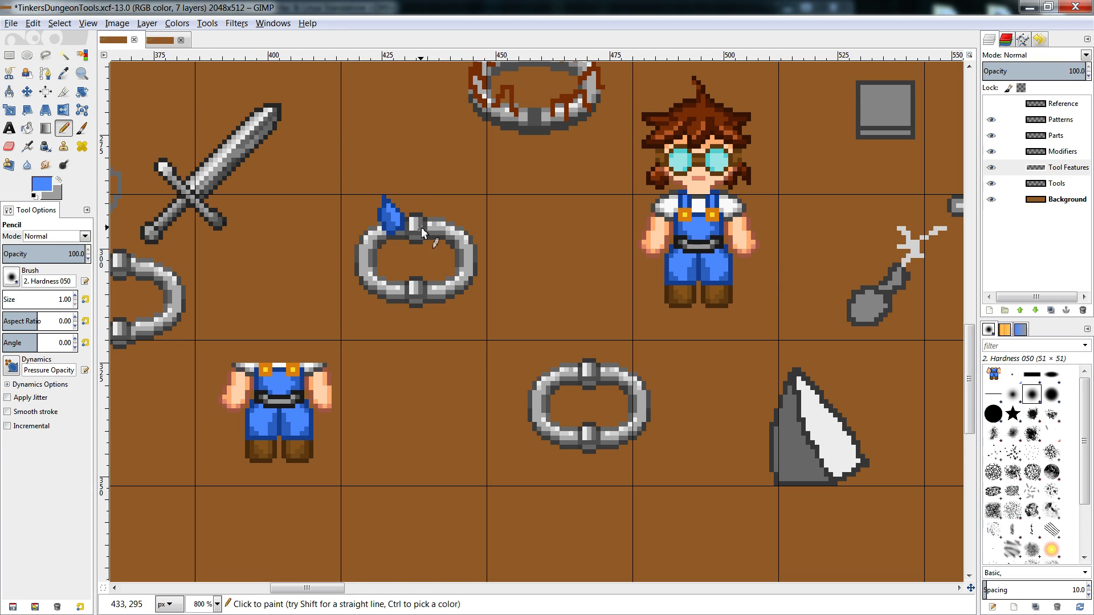
# - Redraw the spike's left edge further inward in dark blue and erase the leftover pixels around its base
pyautogui.keyDown('ctrl'); pyautogui.click(381, 211); pyautogui.keyUp('ctrl')
pyautogui.moveTo(381, 206); pyautogui.dragTo(382, 228)
pyautogui.hotkey('shift', 'e')
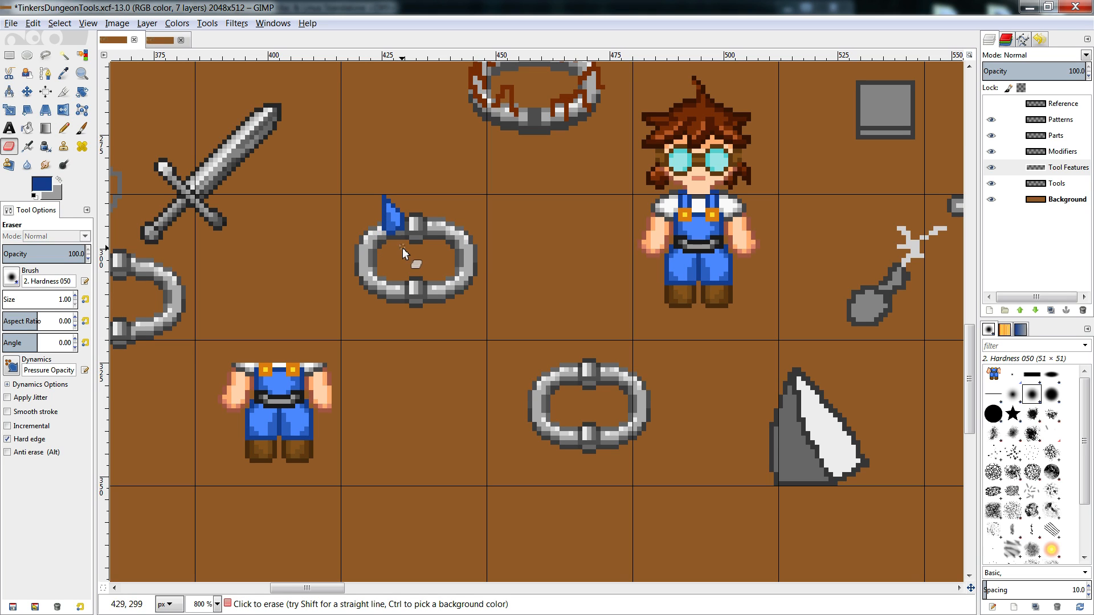
pyautogui.press('n')
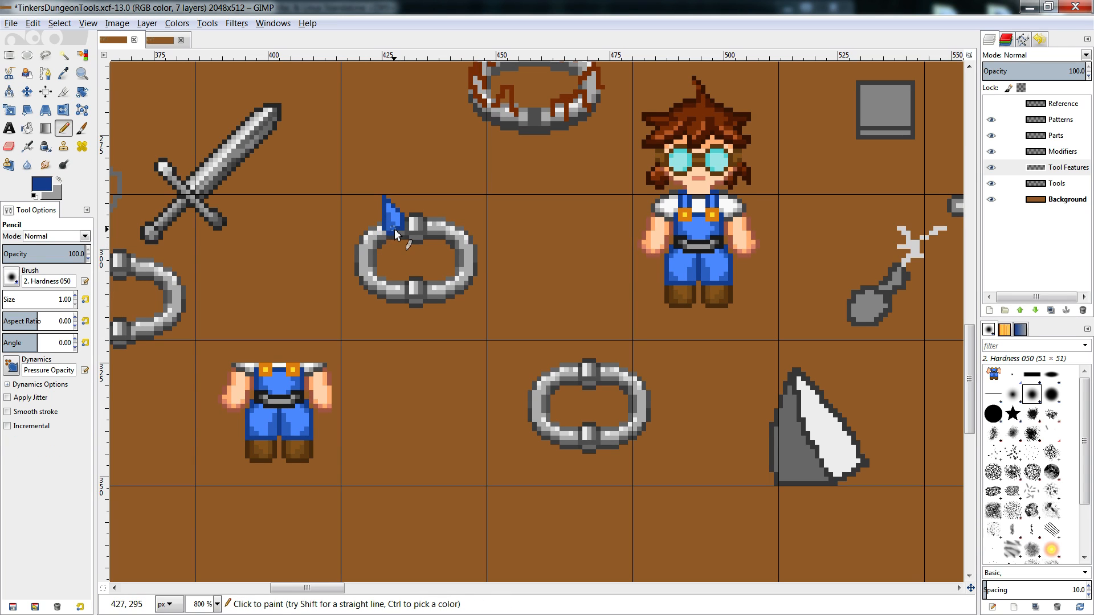
pyautogui.hotkey('shift', 'e')
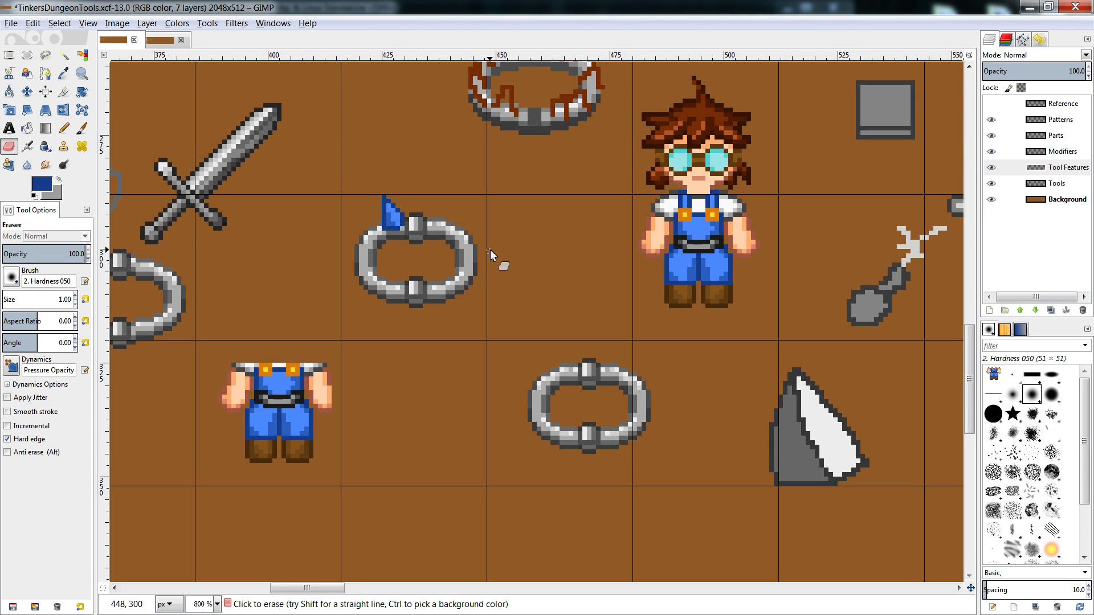
# - Cut the blue spike, and undo the cut together with the last edits to the spike's edge
pyautogui.press('r')
pyautogui.moveTo(436, 171); pyautogui.dragTo(368, 271)
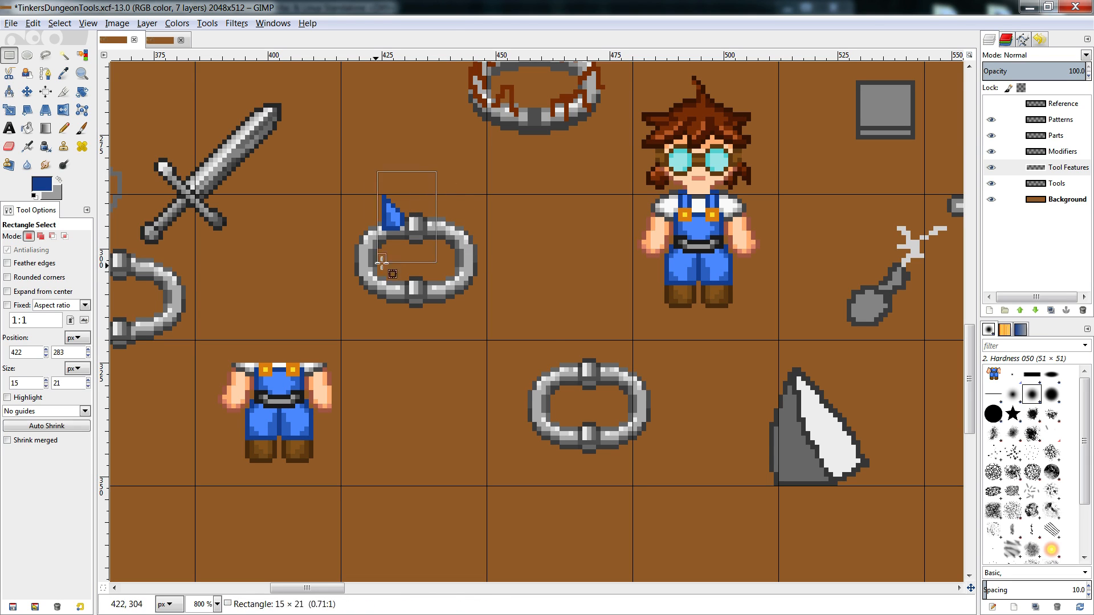
pyautogui.hotkey('ctrl', 'x')
pyautogui.hotkey('ctrl', 'z')
pyautogui.hotkey('ctrl', 'z')
pyautogui.hotkey('ctrl', 'z')
pyautogui.hotkey('ctrl', 'z')
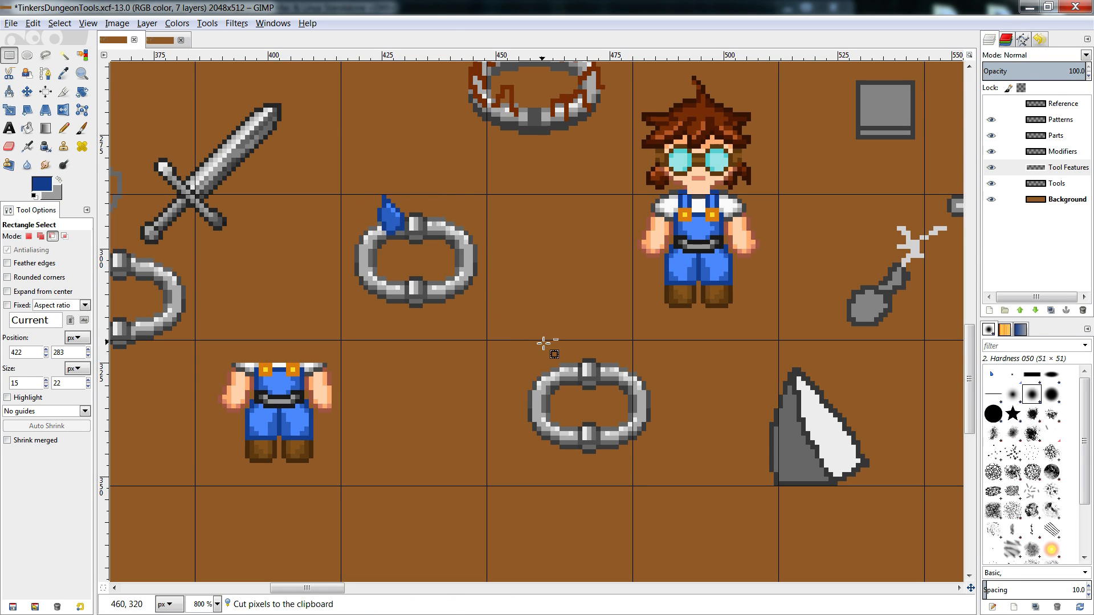
# - Undo back to the ring with its grey spikes and paste the cut blue spike into the empty area above it
pyautogui.hotkey('ctrl', 'z')
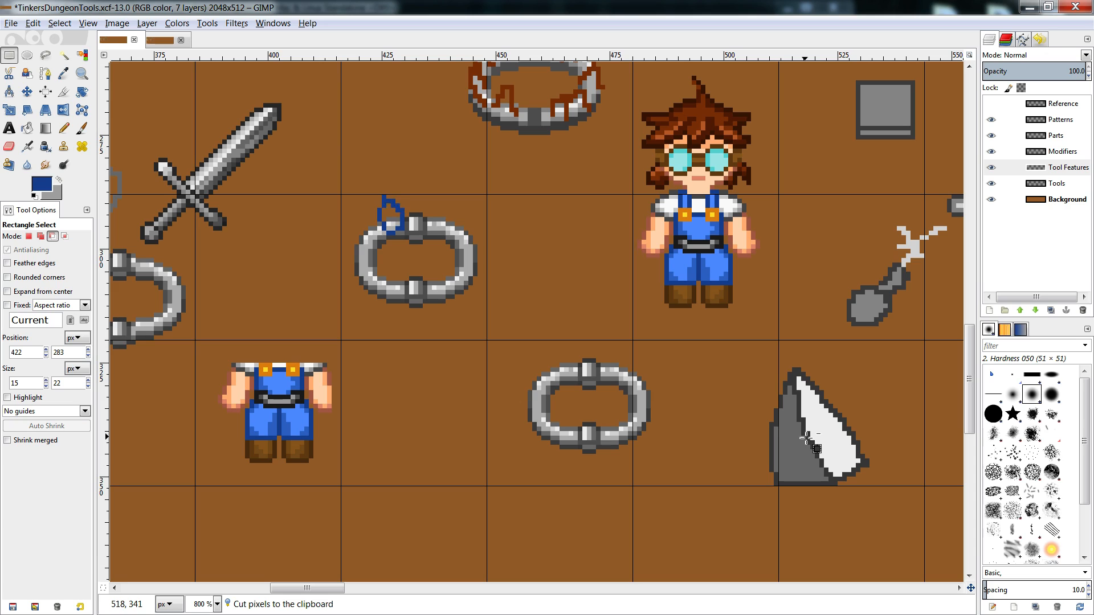
pyautogui.hotkey('ctrl', 'v')
pyautogui.hotkey('ctrl', 'z')
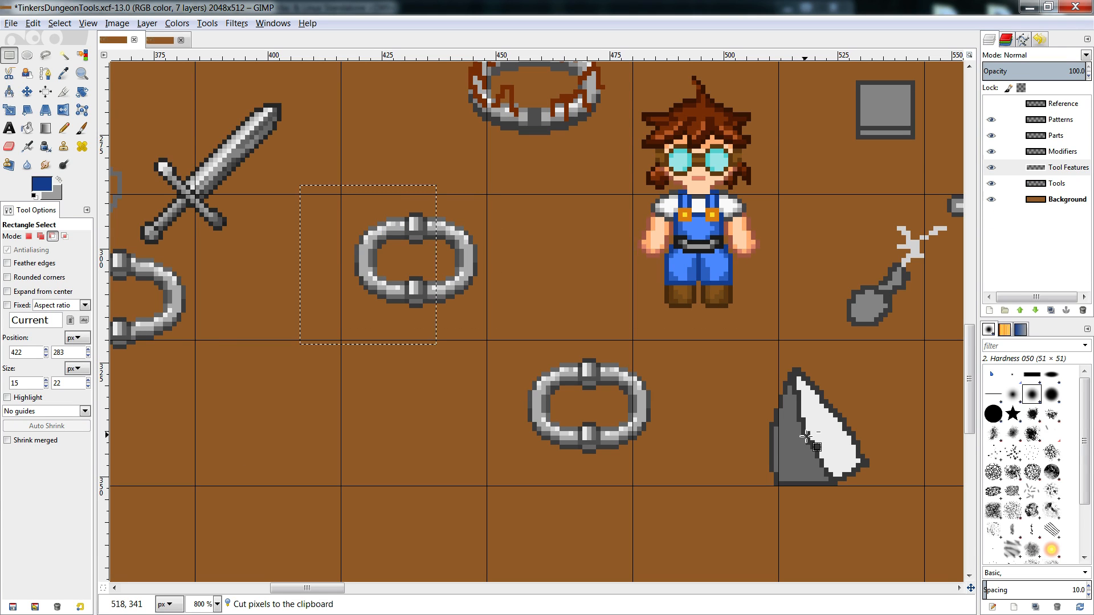
pyautogui.hotkey('ctrl', 'z')
pyautogui.hotkey('ctrl', 'z')
pyautogui.click(475, 406)
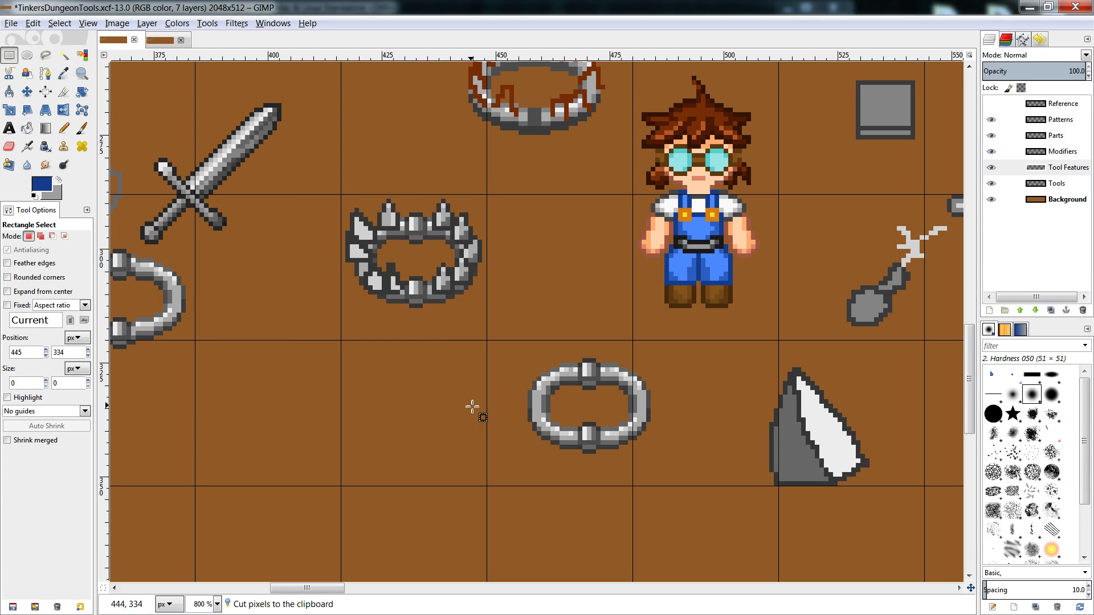
pyautogui.hotkey('ctrl', 'v')
pyautogui.moveTo(520, 310); pyautogui.dragTo(406, 149)
# - Cut the grey spikes off the two-clasp ring and move them to the empty area below and left of it
pyautogui.moveTo(519, 194); pyautogui.dragTo(292, 333)
pyautogui.hotkey('ctrl', 'x')
pyautogui.hotkey('ctrl', 'v')
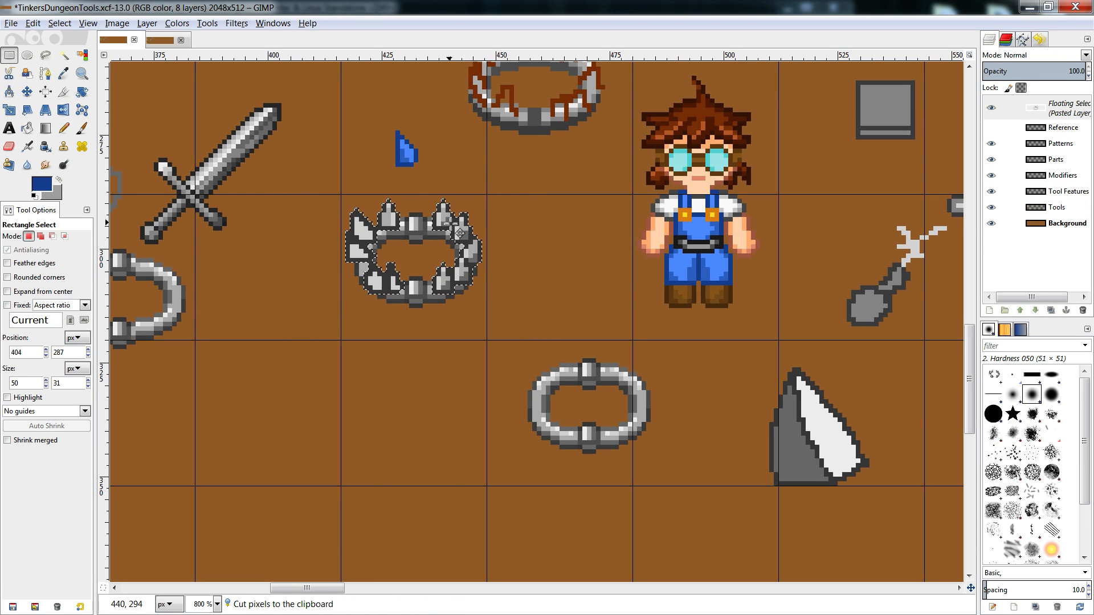
pyautogui.moveTo(459, 233); pyautogui.dragTo(281, 387)
pyautogui.click(348, 369)
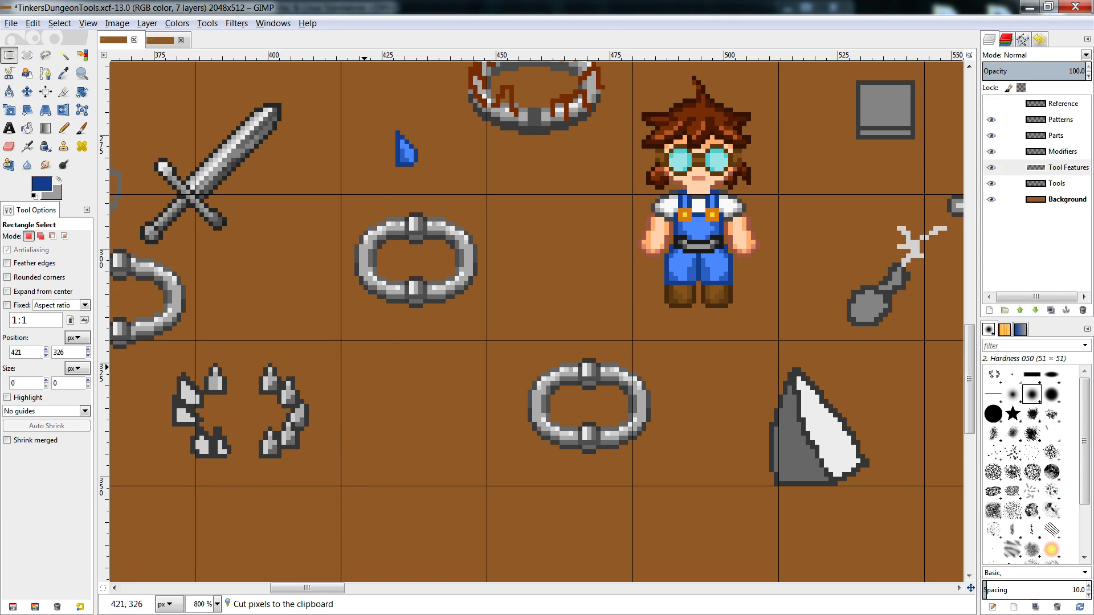
# - Move the blue spike down onto the ring's upper edge, just left of the top clasp
pyautogui.moveTo(437, 122); pyautogui.dragTo(365, 186)
pyautogui.hotkey('ctrl', 'x')
pyautogui.hotkey('ctrl', 'v')
pyautogui.moveTo(425, 164); pyautogui.dragTo(410, 227)
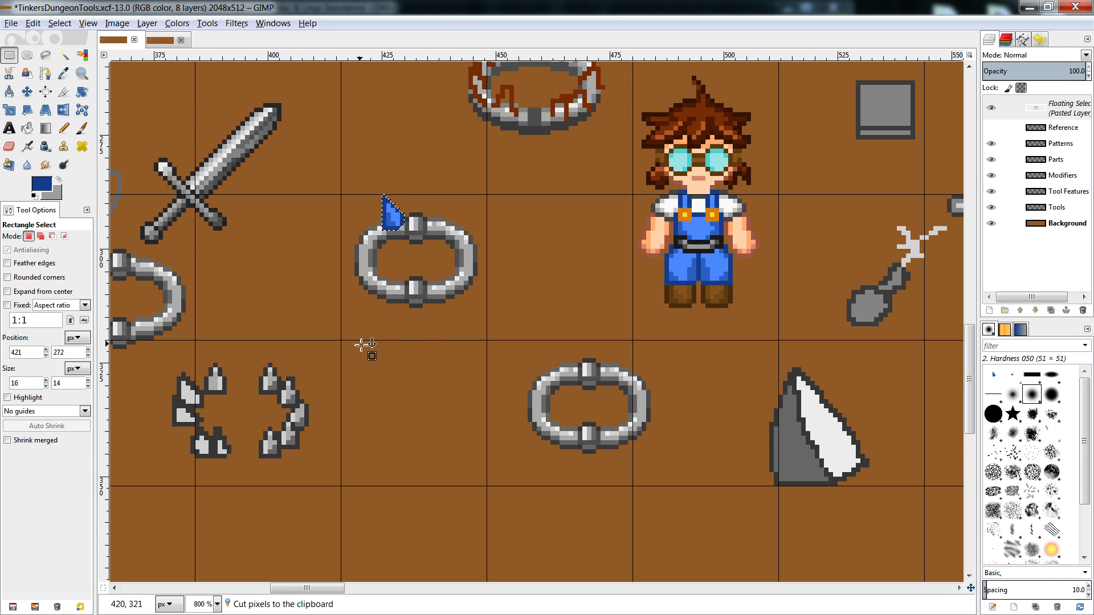
pyautogui.click(464, 254)
# - Outline more spikes in dark blue along the ring's left side and beside the bottom clasp, undoing and redrawing the misplaced strokes
pyautogui.press('n')
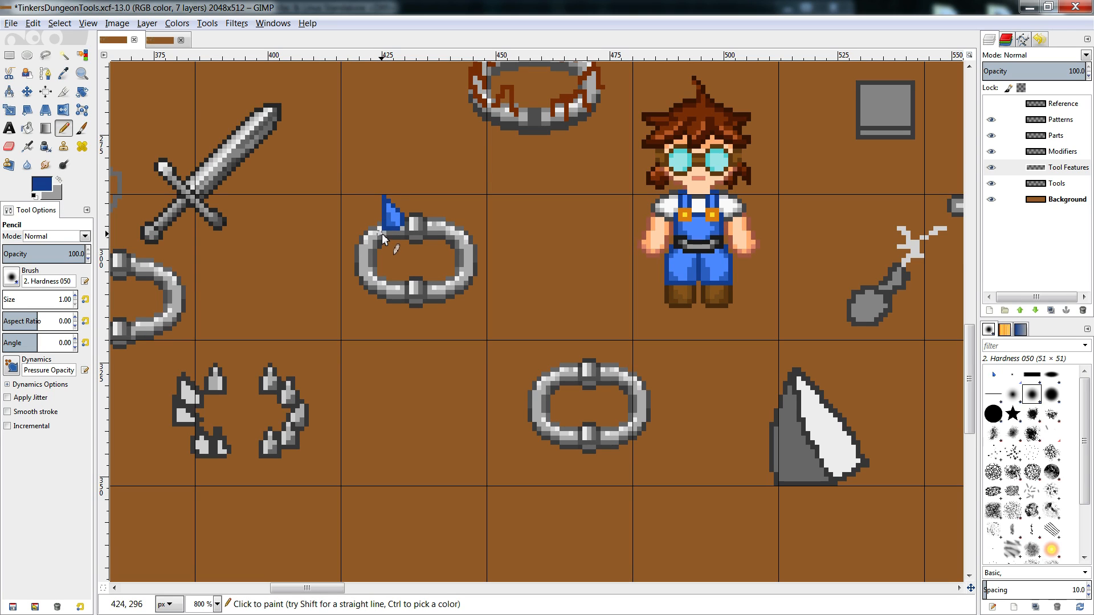
pyautogui.moveTo(361, 205)
pyautogui.mouseDown()
pyautogui.moveTo(360, 245)
pyautogui.moveTo(385, 238)
pyautogui.moveTo(382, 227)
pyautogui.moveTo(366, 246)
pyautogui.moveTo(376, 250)
pyautogui.moveTo(358, 224)
pyautogui.moveTo(353, 234)
pyautogui.moveTo(355, 259)
pyautogui.moveTo(380, 253)
pyautogui.moveTo(367, 283)
pyautogui.moveTo(383, 259)
pyautogui.mouseUp()
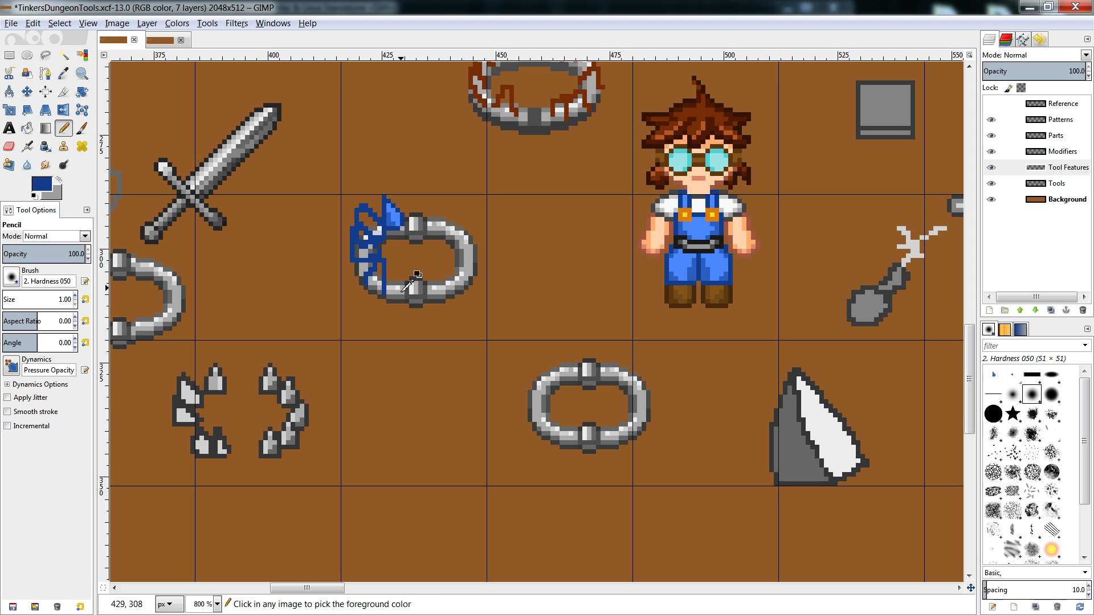
pyautogui.hotkey('ctrl', 'z')
pyautogui.hotkey('ctrl', 'z')
pyautogui.moveTo(402, 295)
pyautogui.mouseDown()
pyautogui.moveTo(395, 262)
pyautogui.moveTo(388, 293)
pyautogui.mouseUp()
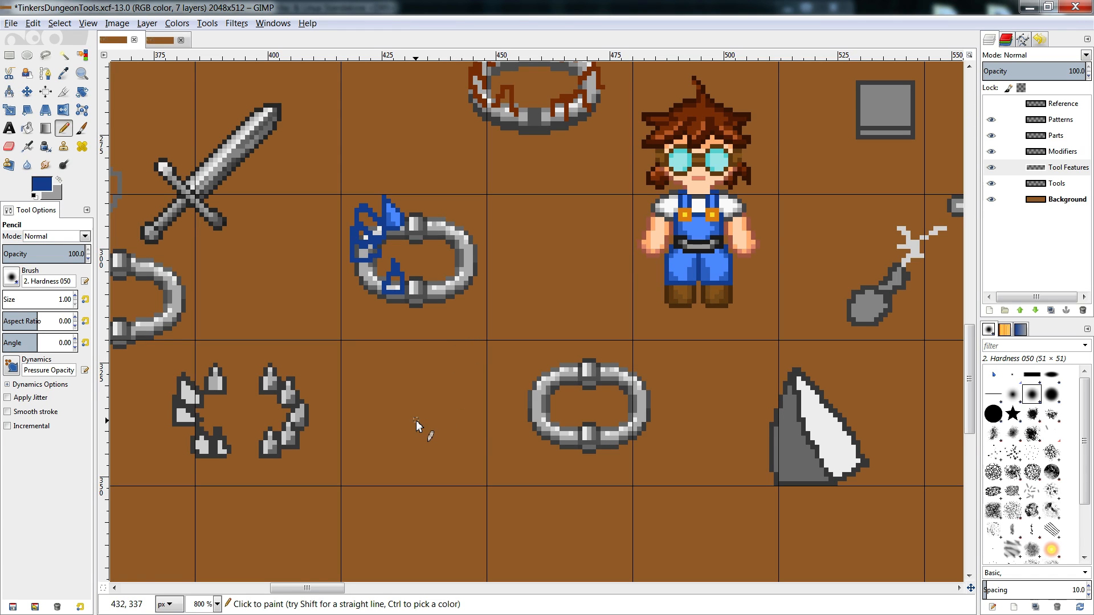
pyautogui.scroll(3, 416, 420)
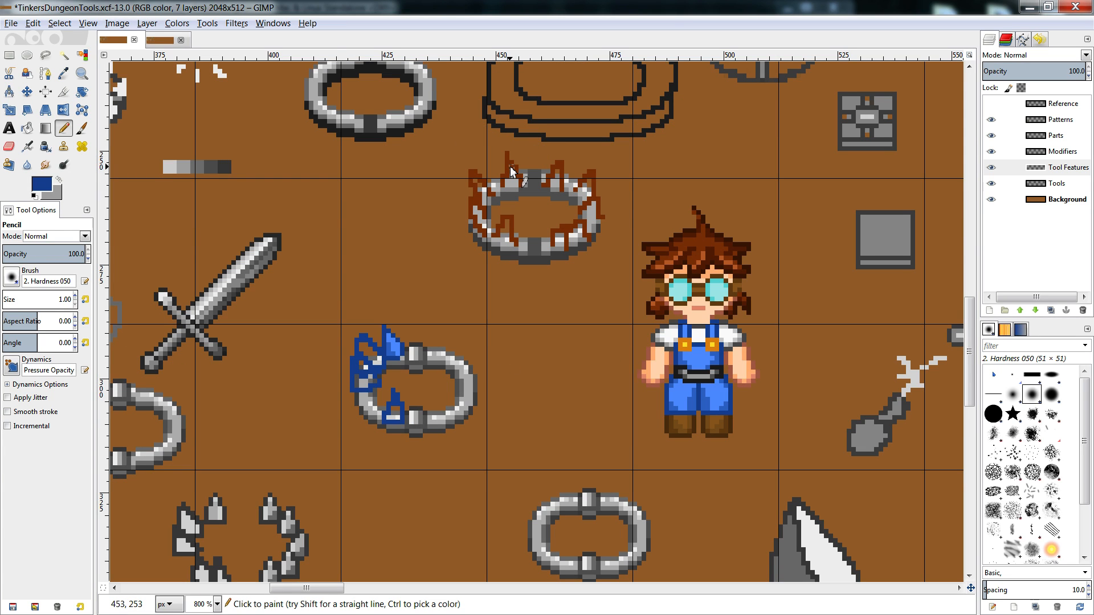
pyautogui.scroll(-3, 514, 178)
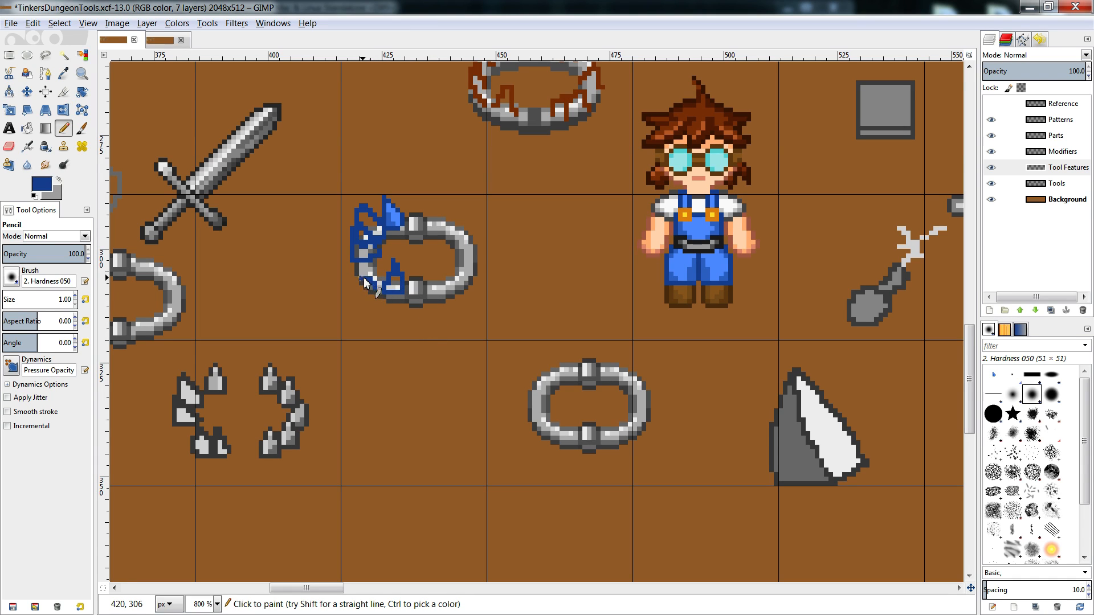
pyautogui.moveTo(371, 290)
pyautogui.mouseDown()
pyautogui.moveTo(359, 278)
pyautogui.moveTo(369, 256)
pyautogui.mouseUp()
# - Fill the upper-left spike with light blue sampled from the finished spike and shade it with medium blue
pyautogui.keyDown('ctrl'); pyautogui.click(397, 223); pyautogui.keyUp('ctrl')
pyautogui.hotkey('shift', 'b')
pyautogui.click(368, 225)
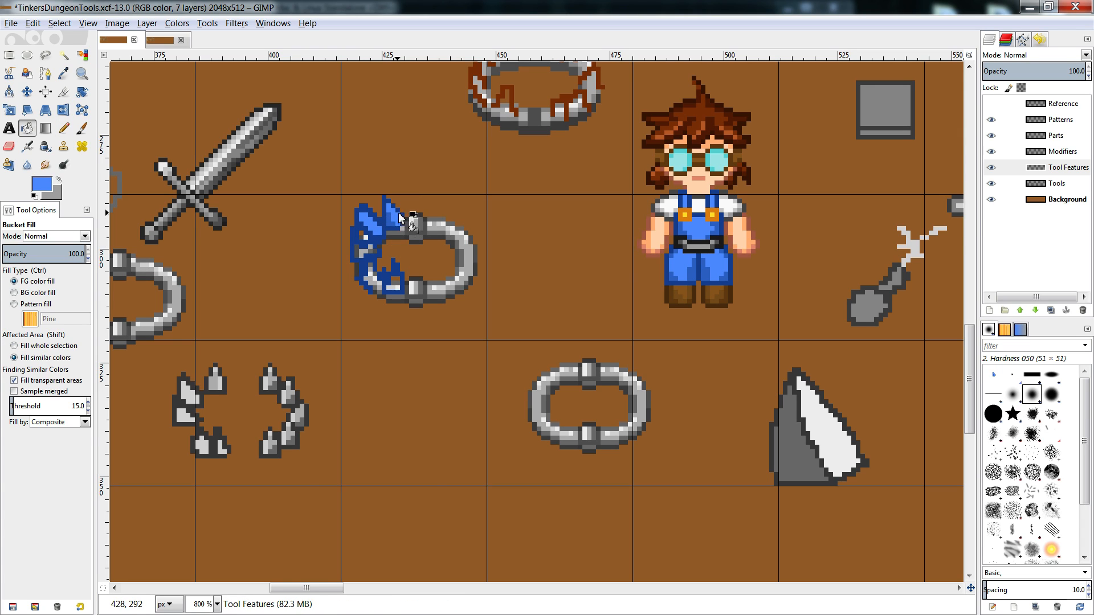
pyautogui.press('n')
pyautogui.keyDown('ctrl'); pyautogui.click(367, 221); pyautogui.keyUp('ctrl')
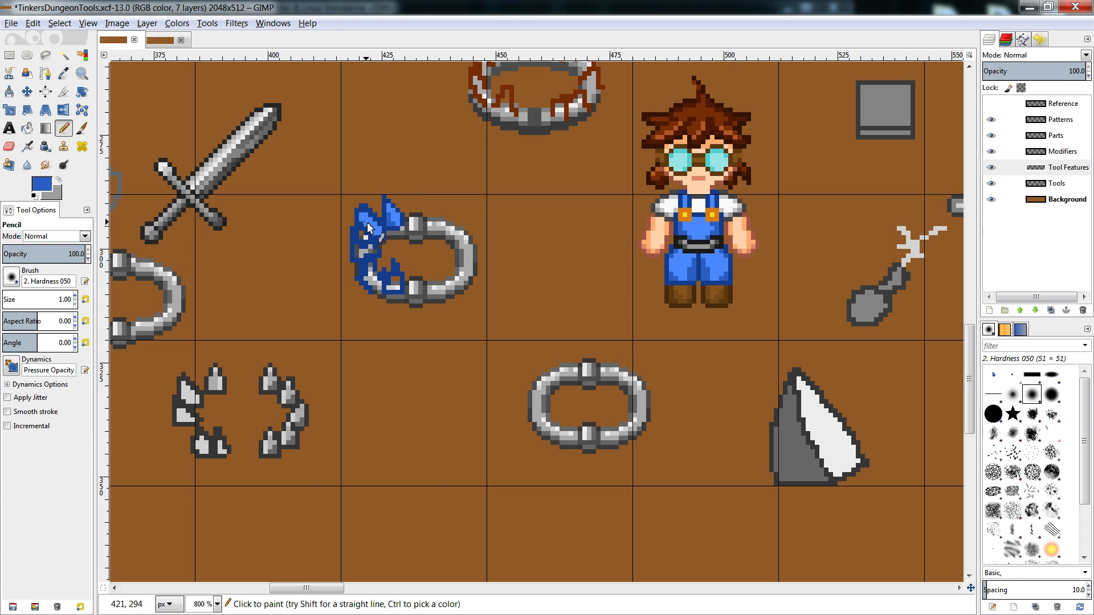
pyautogui.keyDown('ctrl'); pyautogui.click(396, 221); pyautogui.keyUp('ctrl')
# - Color the left-side spike in sampled light and medium blue and tidy its dark blue edge with the Pencil and Eraser
pyautogui.keyDown('ctrl'); pyautogui.click(366, 234); pyautogui.keyUp('ctrl')
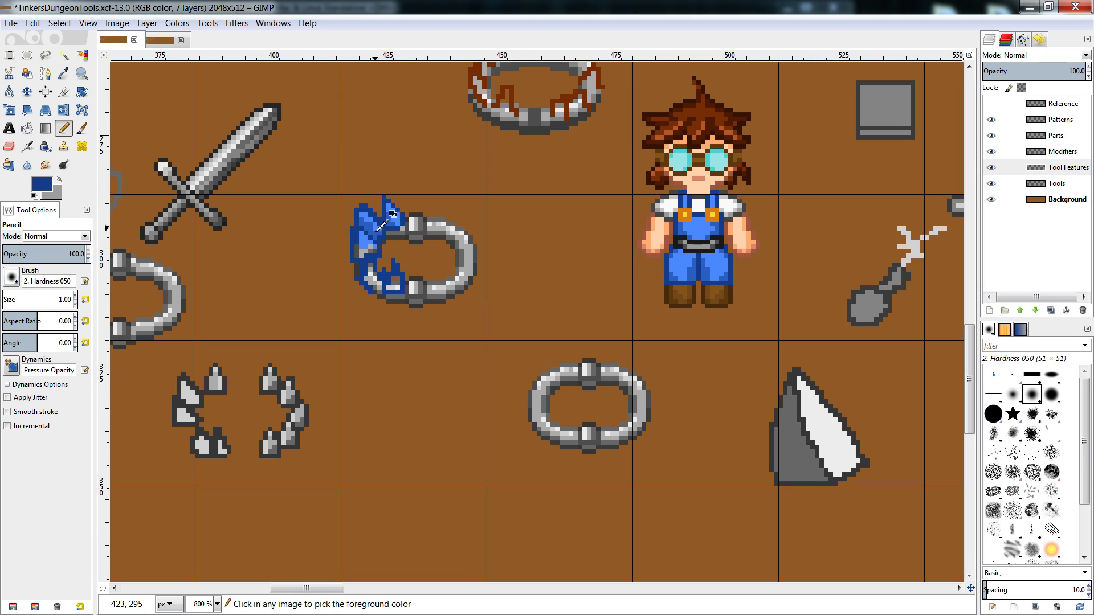
pyautogui.keyDown('ctrl'); pyautogui.click(378, 227); pyautogui.keyUp('ctrl')
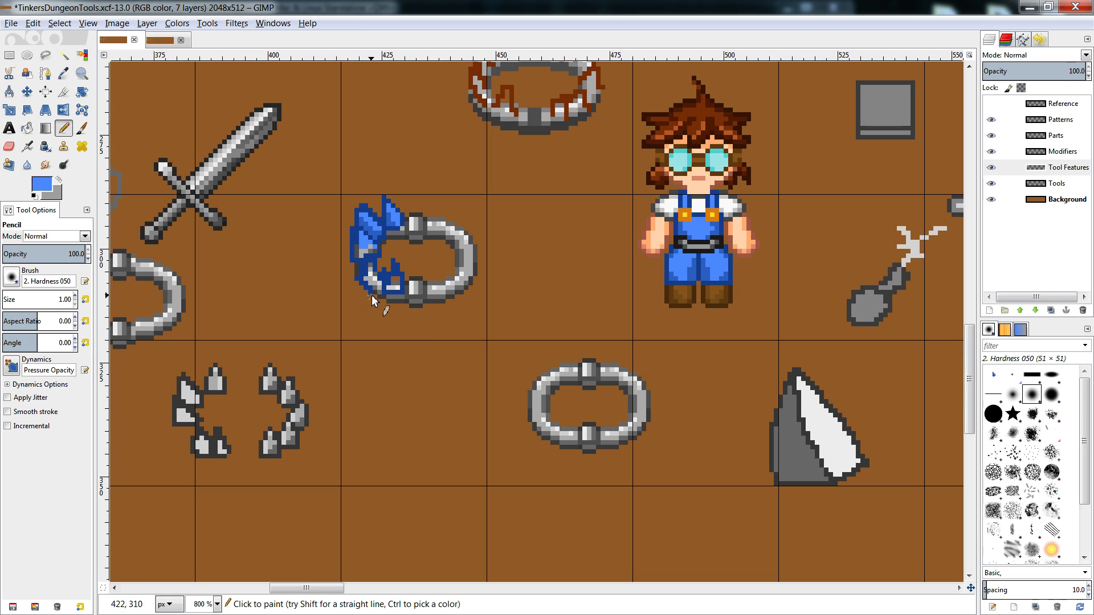
pyautogui.keyDown('ctrl'); pyautogui.click(377, 248); pyautogui.keyUp('ctrl')
pyautogui.hotkey('shift', 'e')
pyautogui.press('n')
pyautogui.hotkey('shift', 'e')
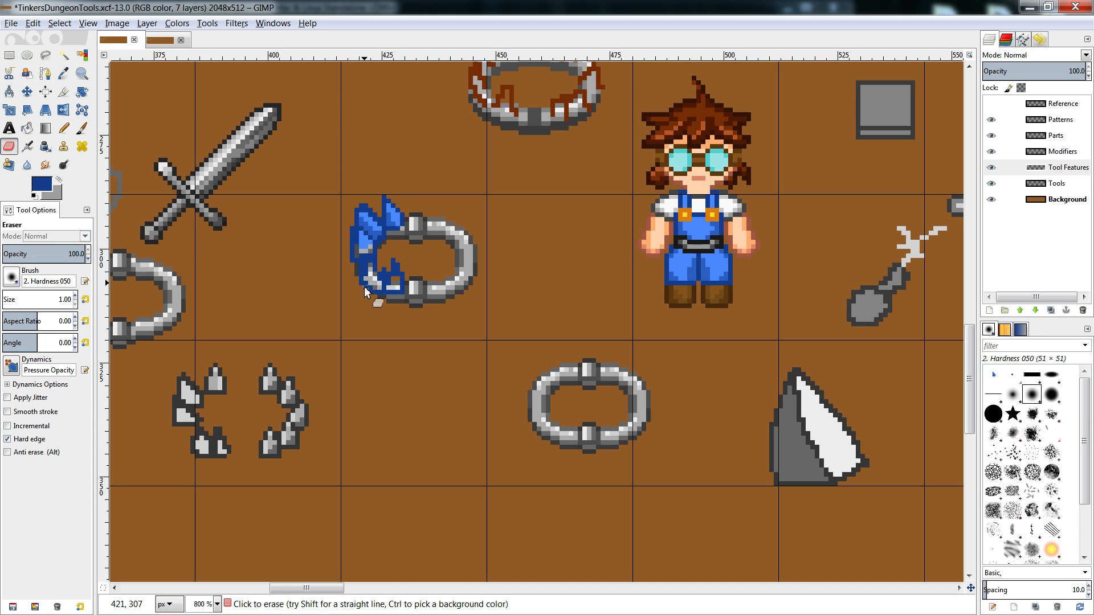
pyautogui.press('n')
pyautogui.keyDown('ctrl'); pyautogui.click(373, 236); pyautogui.keyUp('ctrl')
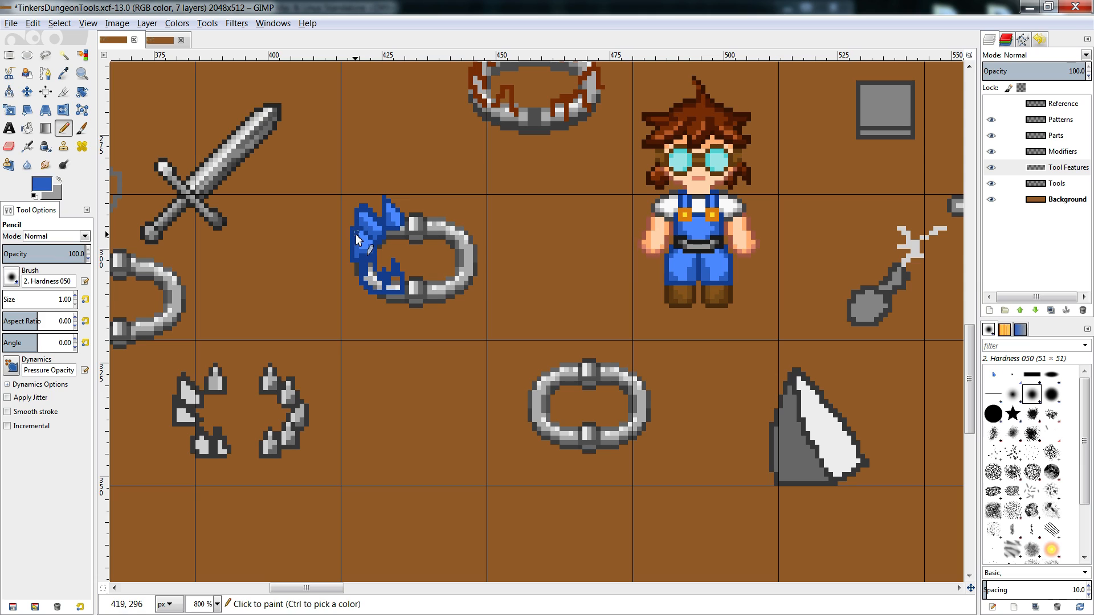
pyautogui.click(357, 233)
pyautogui.hotkey('shift', 'e')
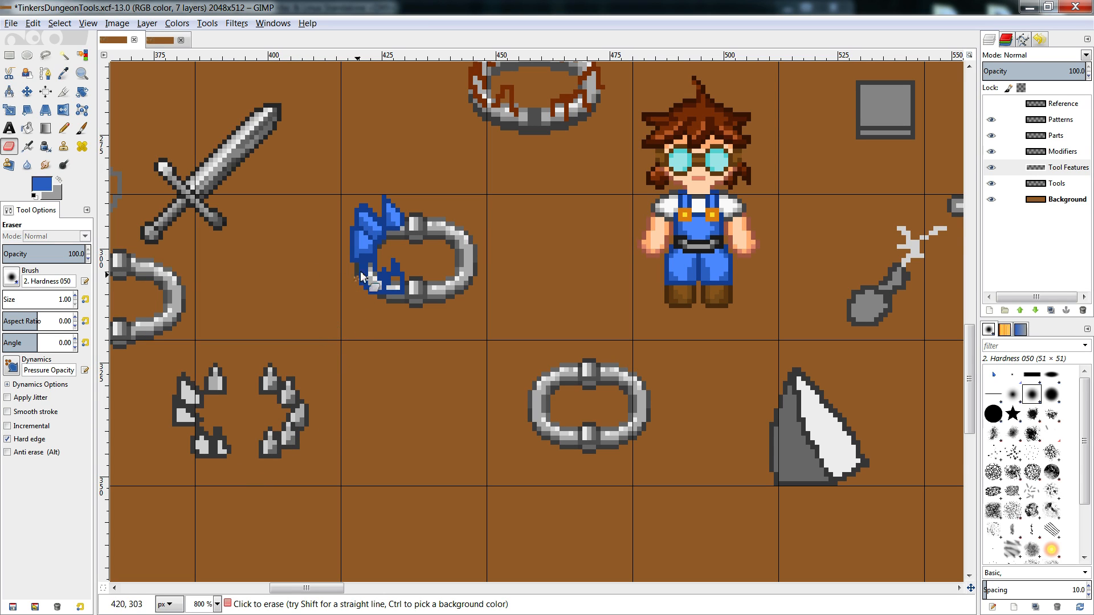
pyautogui.press('n')
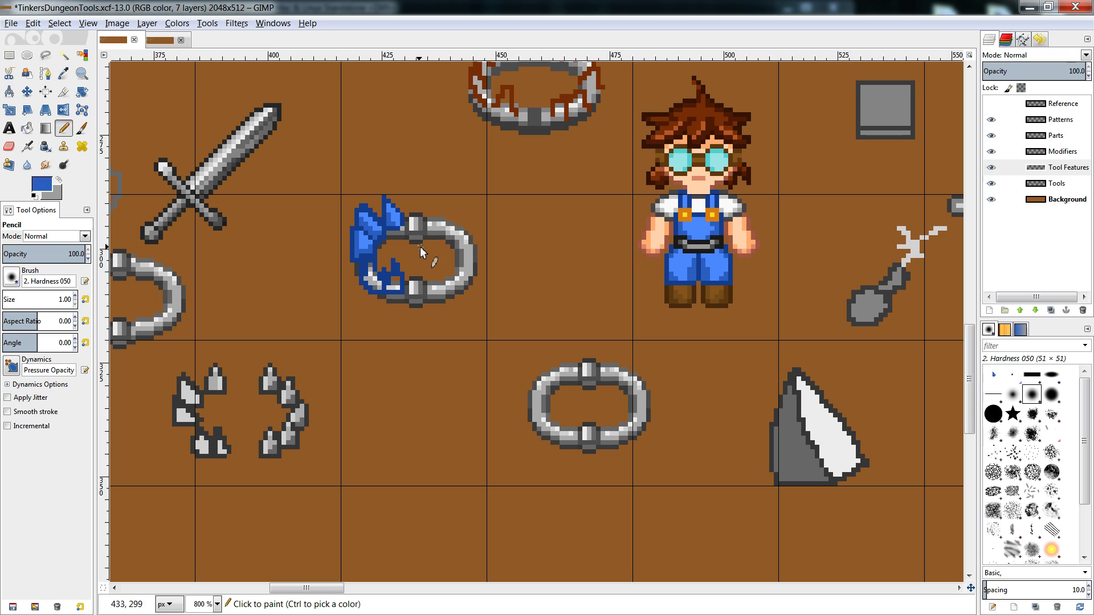
# - Cut the two left-side blue spikes off the ring and place them in the empty area to its left
pyautogui.press('r')
pyautogui.moveTo(346, 199)
pyautogui.mouseDown()
pyautogui.moveTo(392, 276)
pyautogui.moveTo(378, 286)
pyautogui.mouseUp()
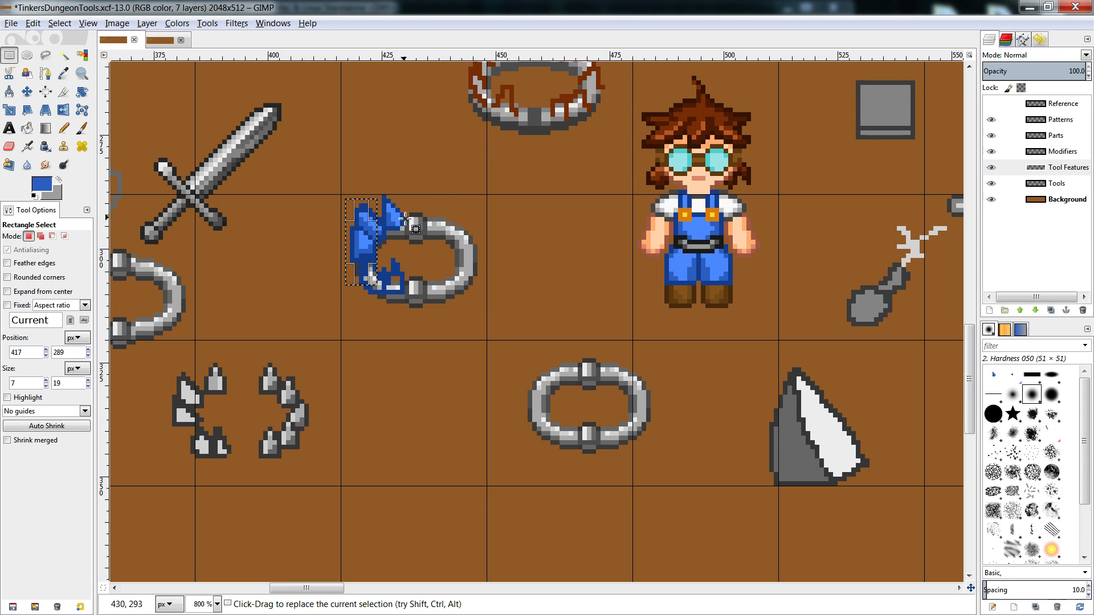
pyautogui.moveTo(396, 225); pyautogui.dragTo(377, 258)
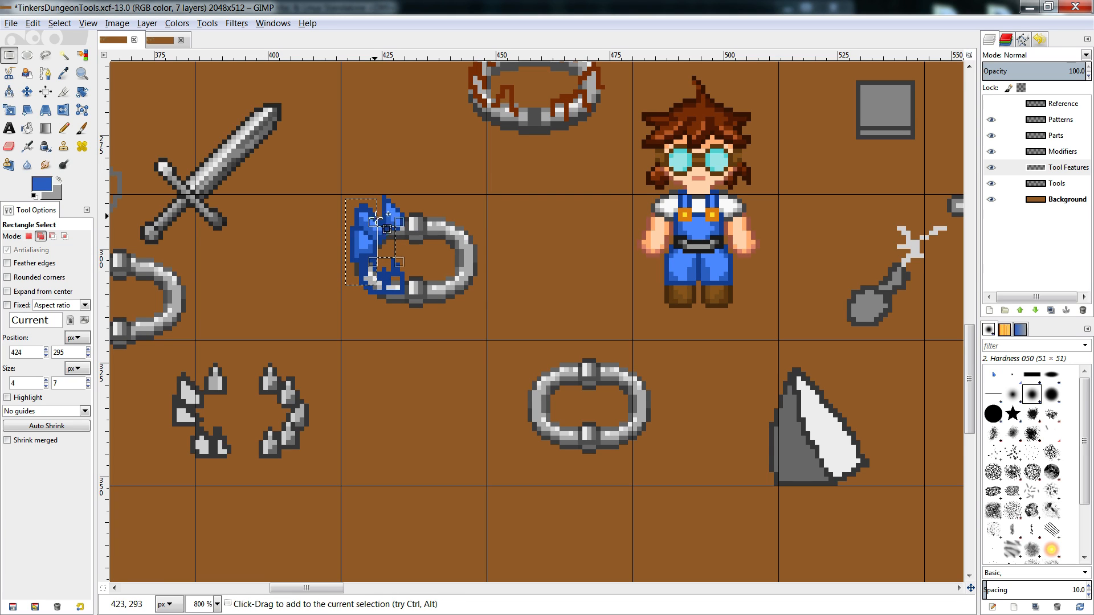
pyautogui.moveTo(381, 212); pyautogui.dragTo(364, 259)
pyautogui.hotkey('ctrl', 'x')
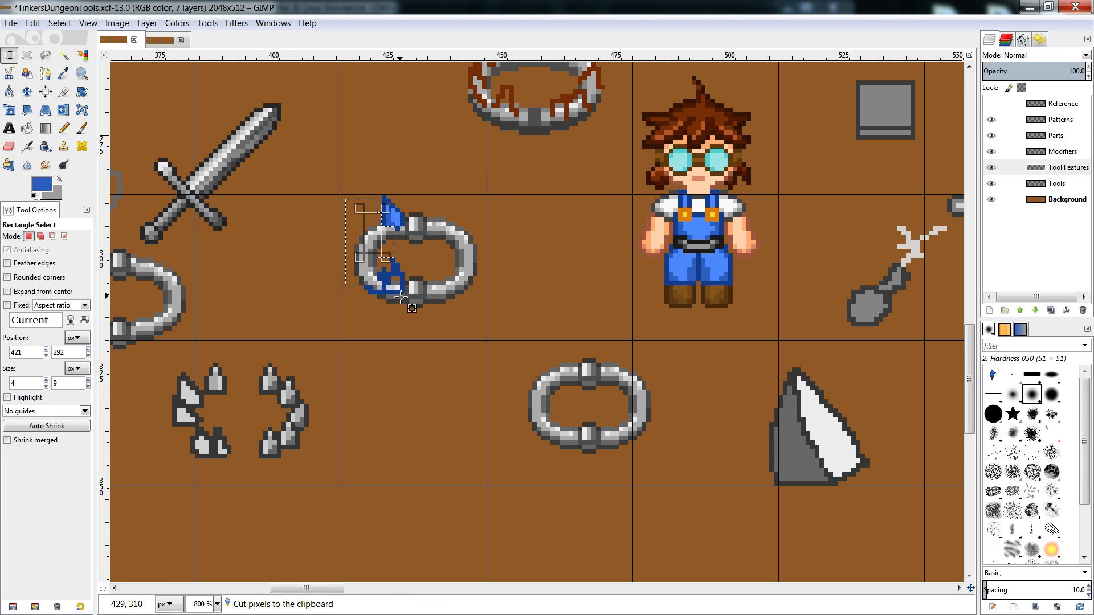
pyautogui.hotkey('ctrl', 'v')
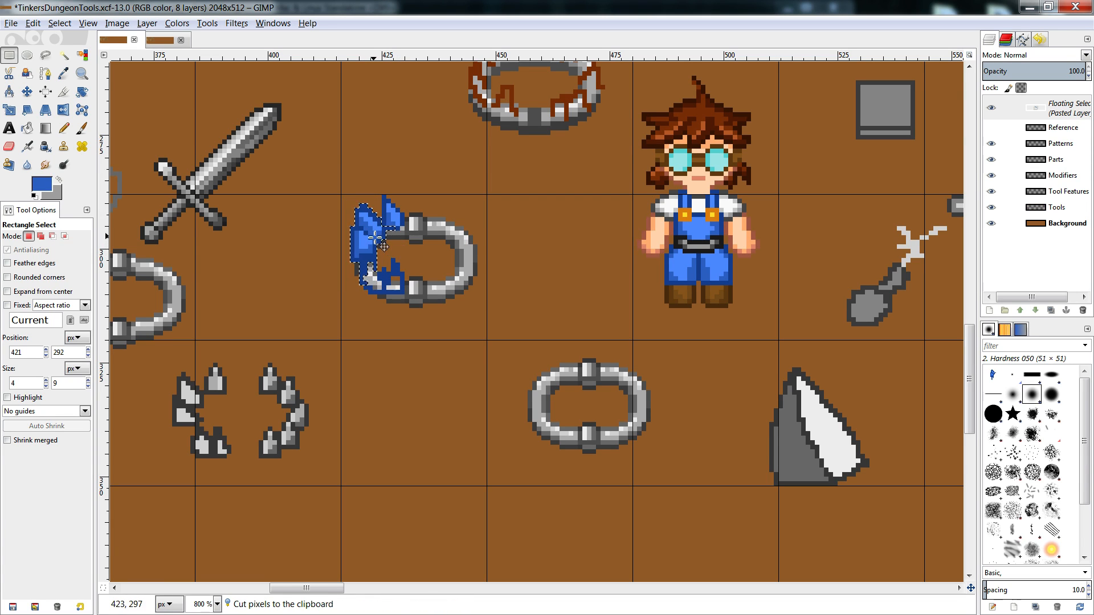
pyautogui.moveTo(374, 239)
pyautogui.mouseDown()
pyautogui.moveTo(324, 275)
pyautogui.moveTo(390, 240)
pyautogui.mouseUp()
pyautogui.click(350, 246)
pyautogui.hotkey('ctrl', 'x')
pyautogui.hotkey('ctrl', 'v')
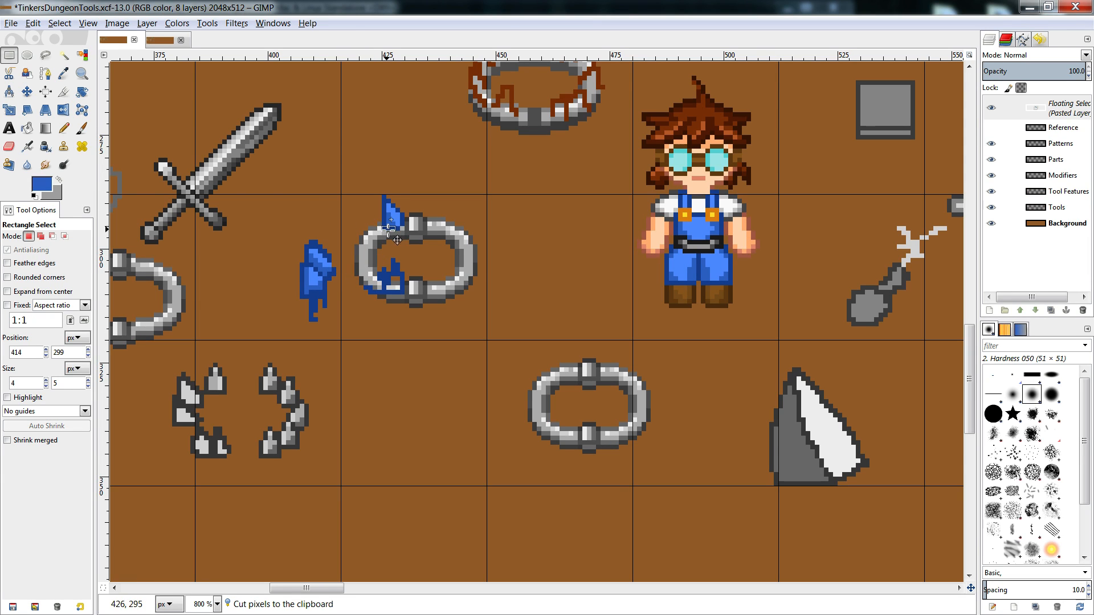
pyautogui.click(429, 242)
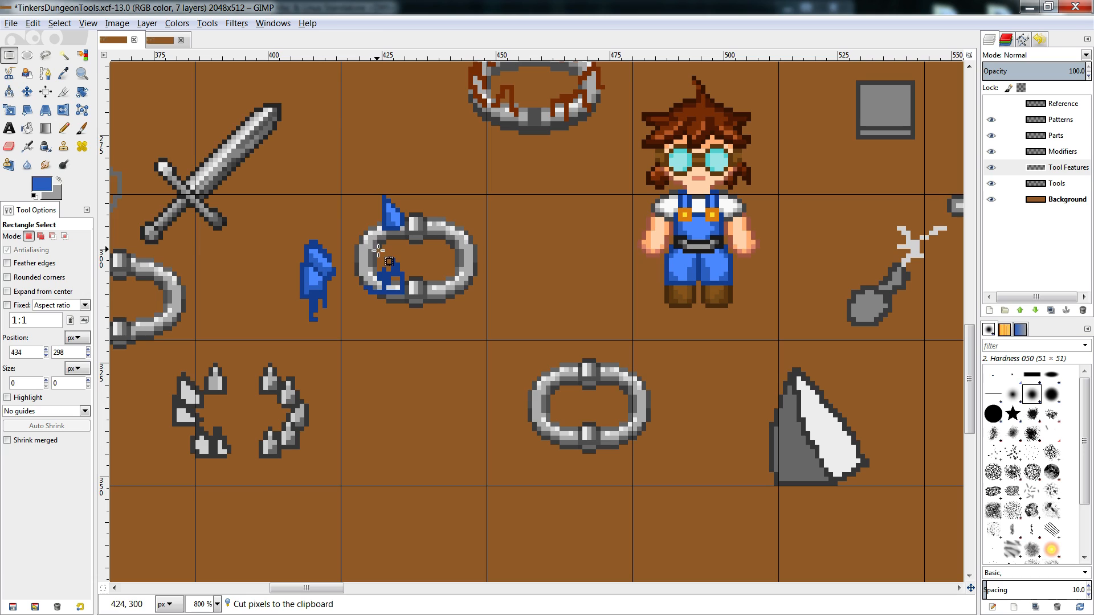
# - Outline a new outward-pointing spike on the ring's upper-left curve in dark blue sampled from the finished spike
pyautogui.hotkey('shift', 'e')
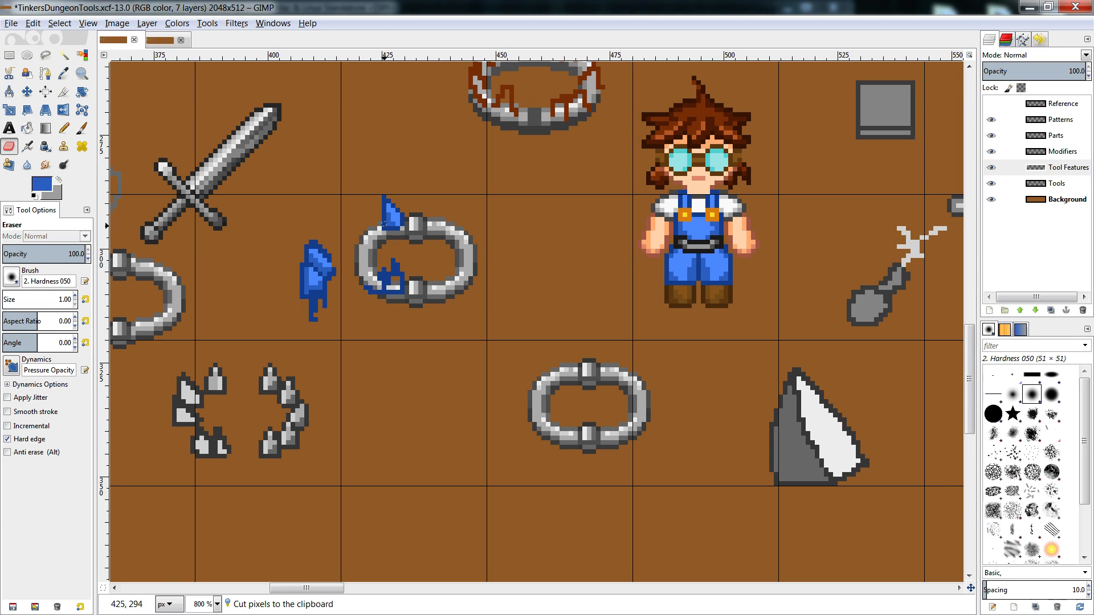
pyautogui.press('n')
pyautogui.keyDown('ctrl'); pyautogui.click(387, 226); pyautogui.keyUp('ctrl')
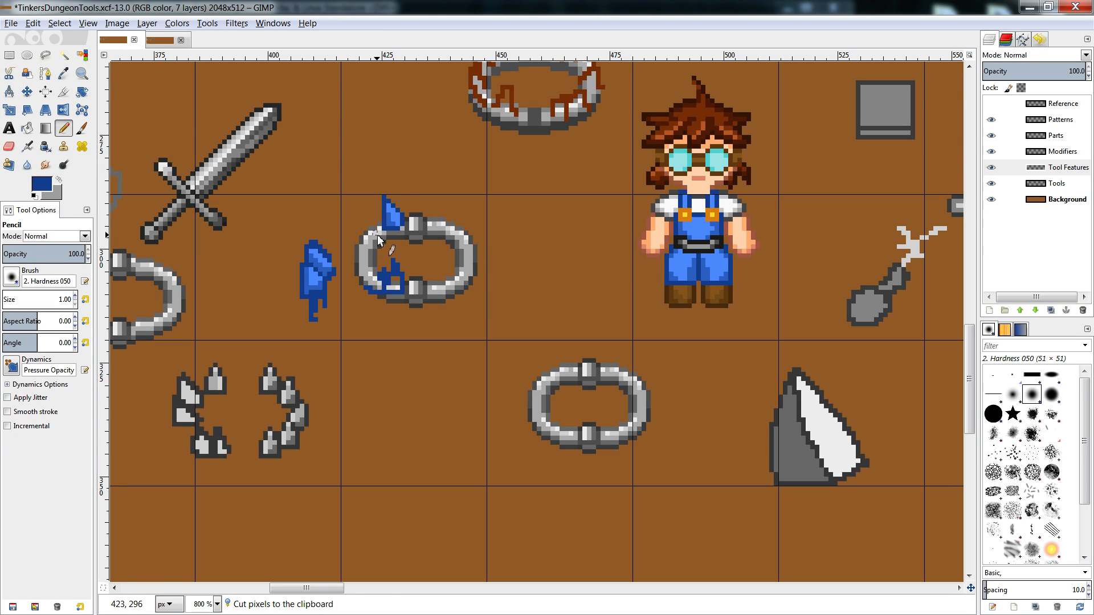
pyautogui.moveTo(381, 237)
pyautogui.mouseDown()
pyautogui.moveTo(348, 217)
pyautogui.moveTo(362, 250)
pyautogui.moveTo(350, 237)
pyautogui.mouseUp()
pyautogui.hotkey('shift', 'e')
# - Fill the new upper-left spike with light blue sampled from the spikes set aside on the left
pyautogui.hotkey('shift', 'b')
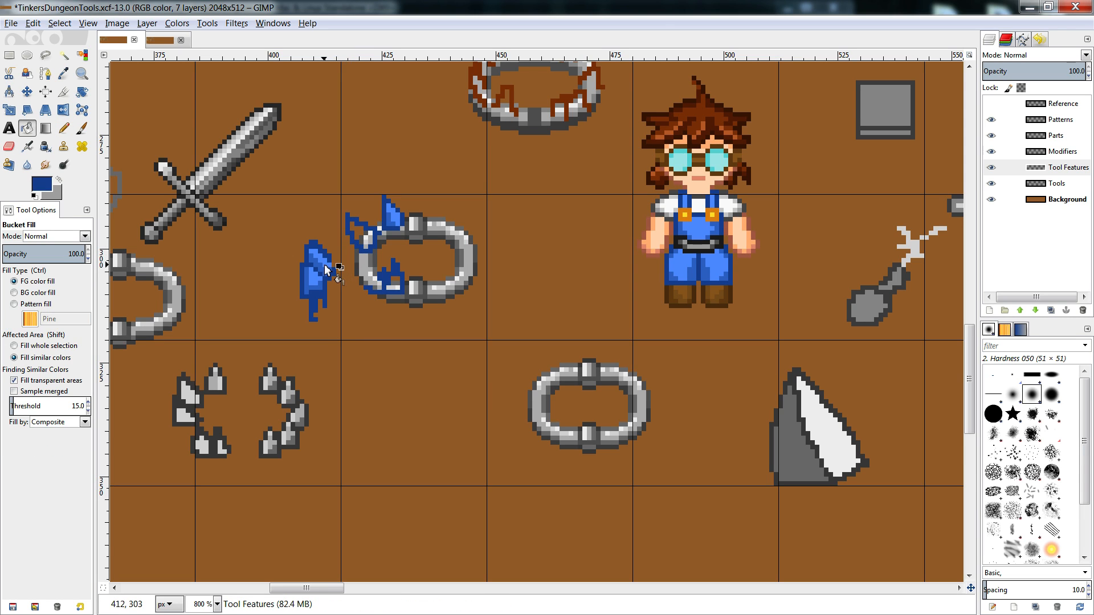
pyautogui.press('n')
pyautogui.keyDown('ctrl'); pyautogui.click(326, 267); pyautogui.keyUp('ctrl')
pyautogui.hotkey('shift', 'b')
pyautogui.click(367, 244)
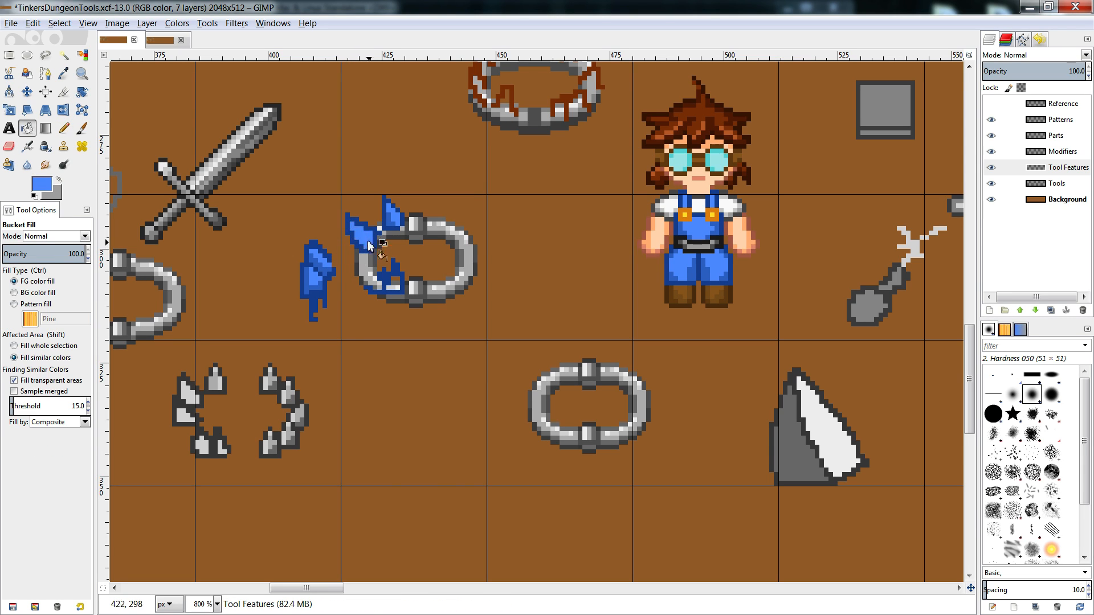
# - Shade the upper-left spike with sampled medium, dark and light blue, tidying its base with the Pencil and Eraser
pyautogui.press('n')
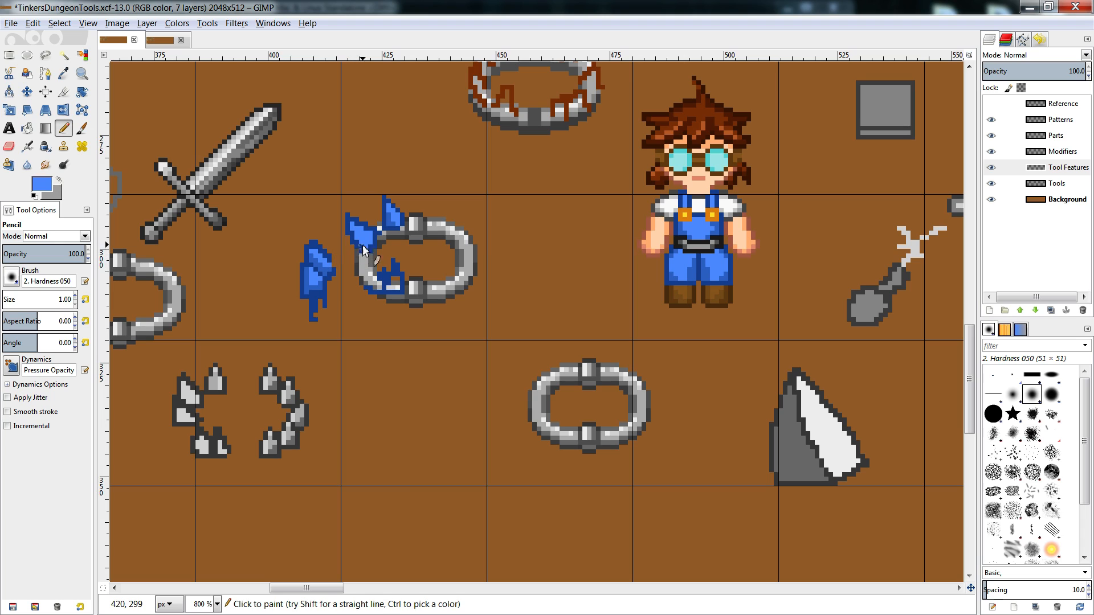
pyautogui.keyDown('ctrl'); pyautogui.click(325, 265); pyautogui.keyUp('ctrl')
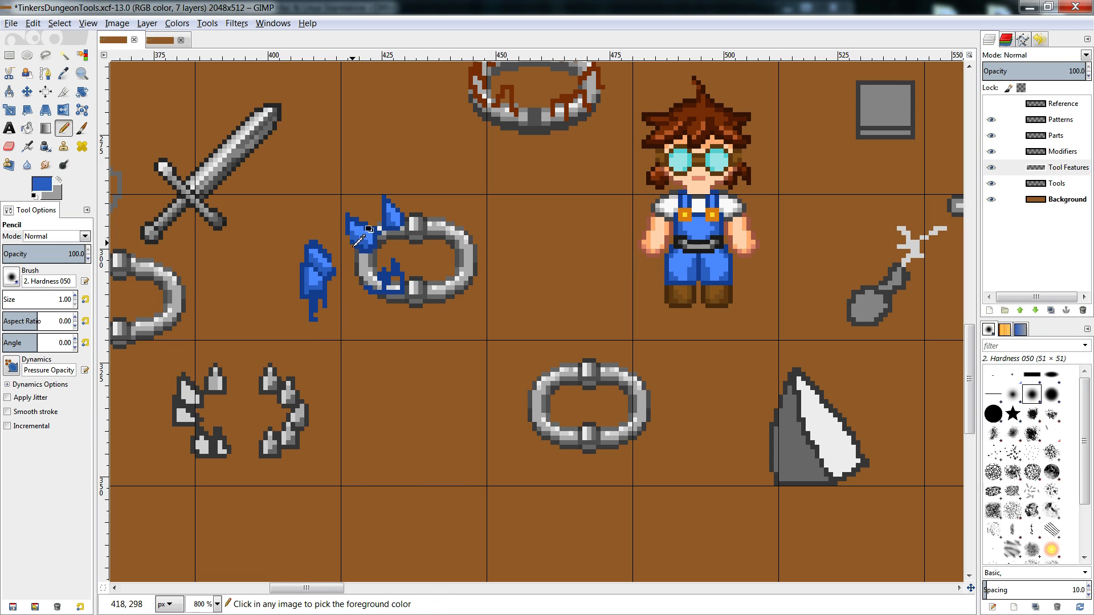
pyautogui.keyDown('ctrl'); pyautogui.click(376, 263); pyautogui.keyUp('ctrl')
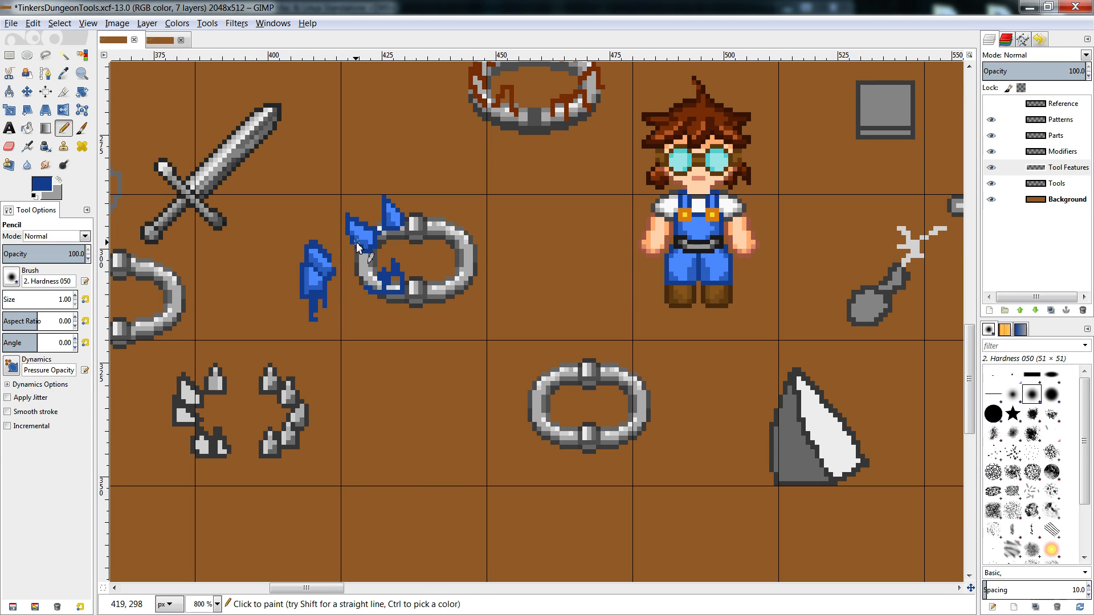
pyautogui.hotkey('shift', 'e')
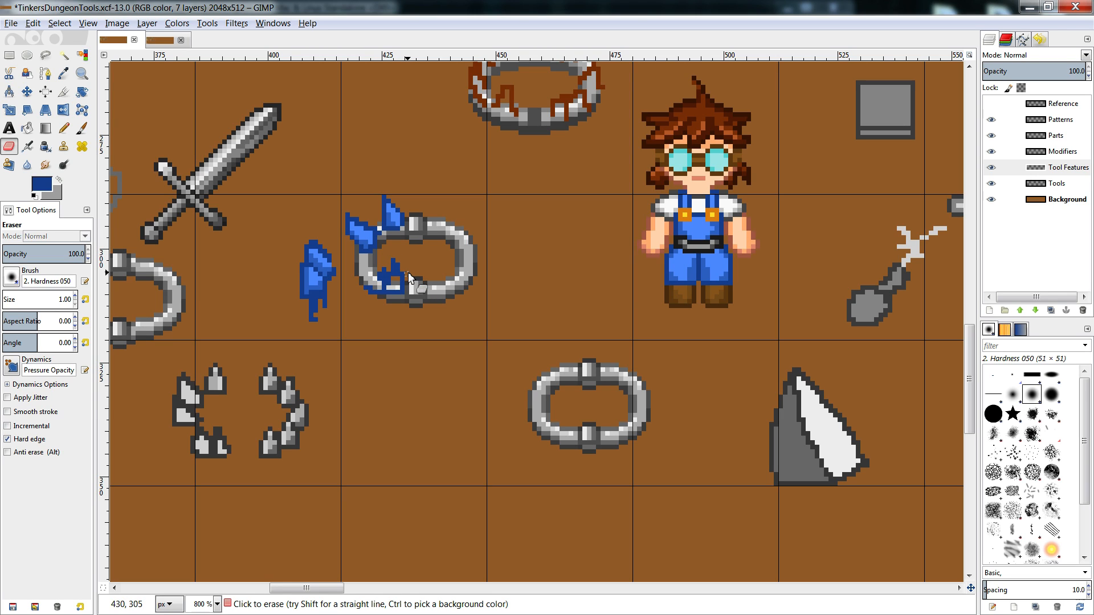
pyautogui.press('n')
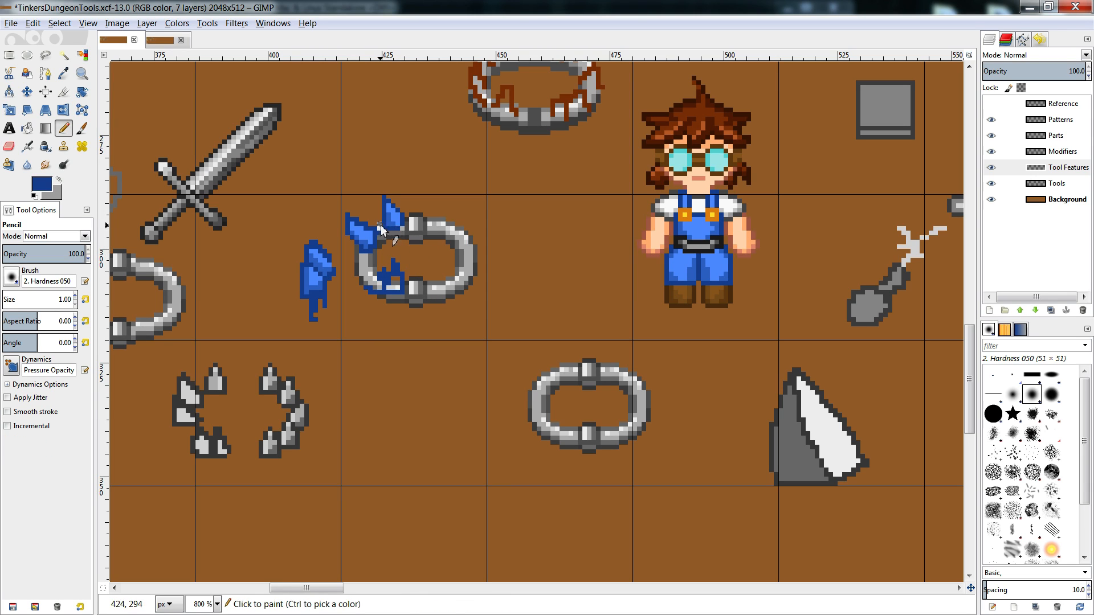
pyautogui.hotkey('shift', 'e')
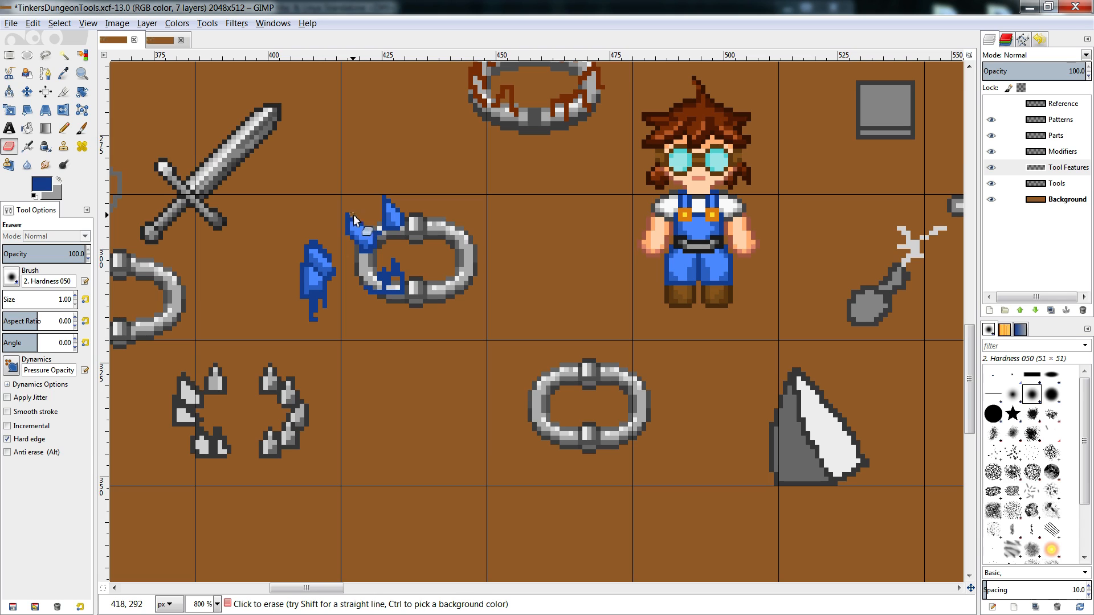
pyautogui.press('n')
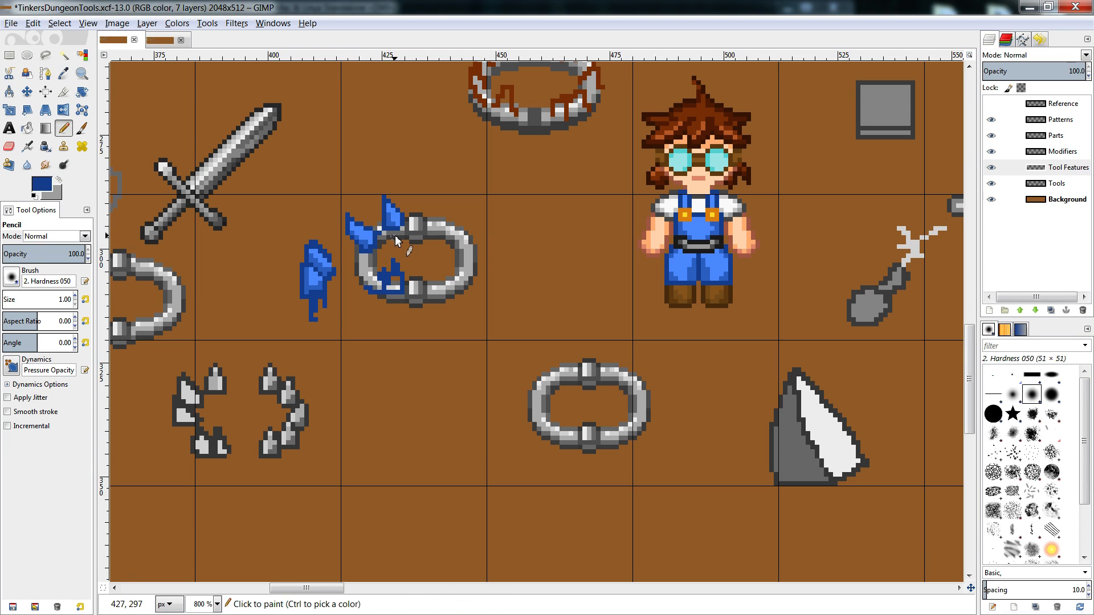
pyautogui.keyDown('ctrl'); pyautogui.click(368, 236); pyautogui.keyUp('ctrl')
pyautogui.hotkey('shift', 'e')
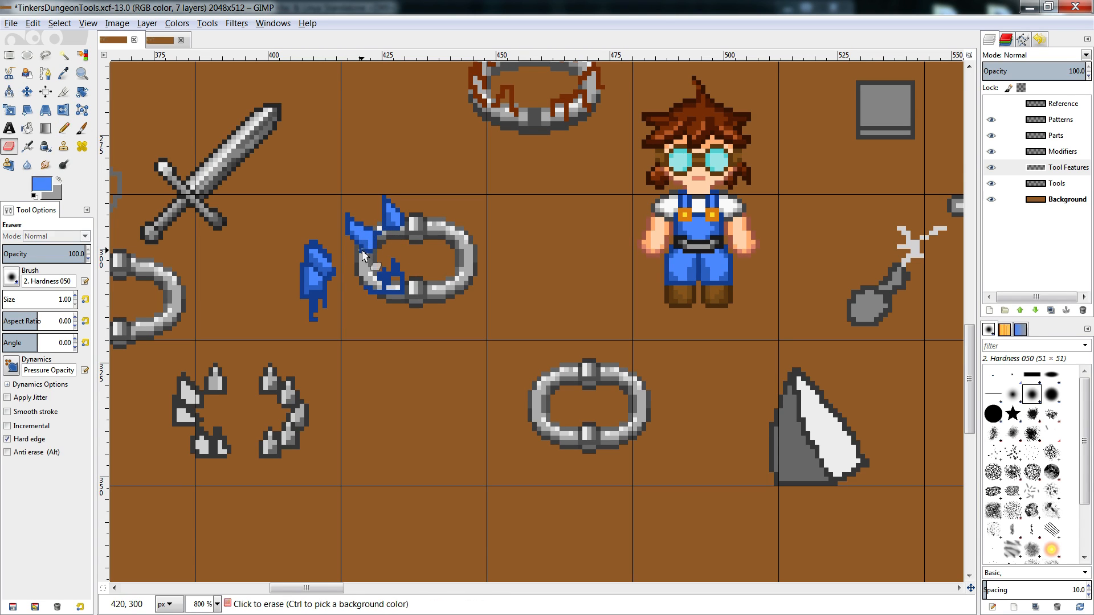
pyautogui.press('n')
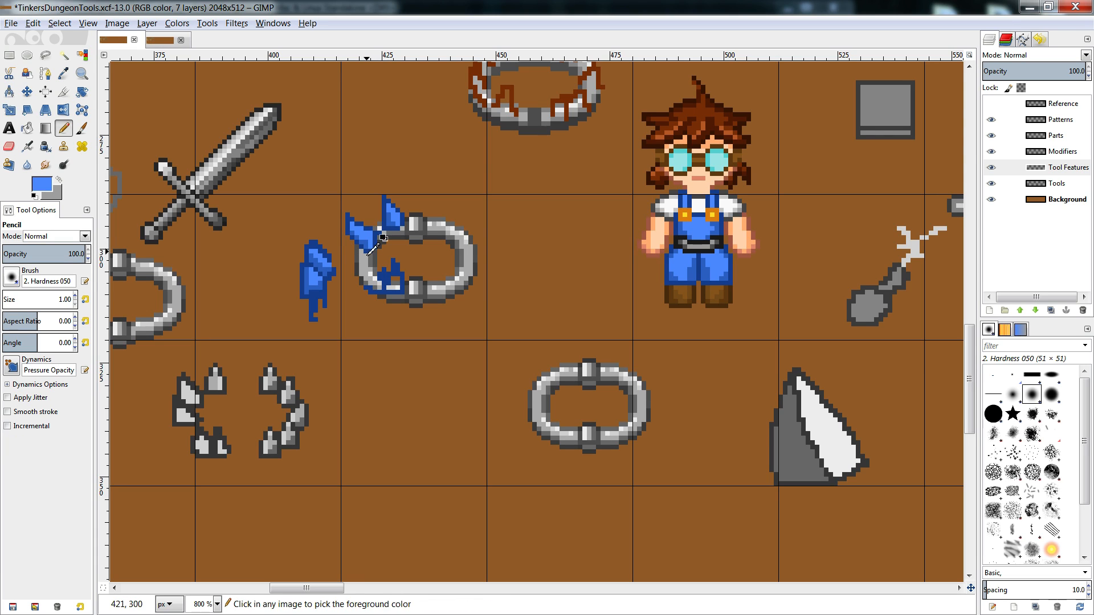
pyautogui.keyDown('ctrl'); pyautogui.click(364, 248); pyautogui.keyUp('ctrl')
pyautogui.hotkey('shift', 'e')
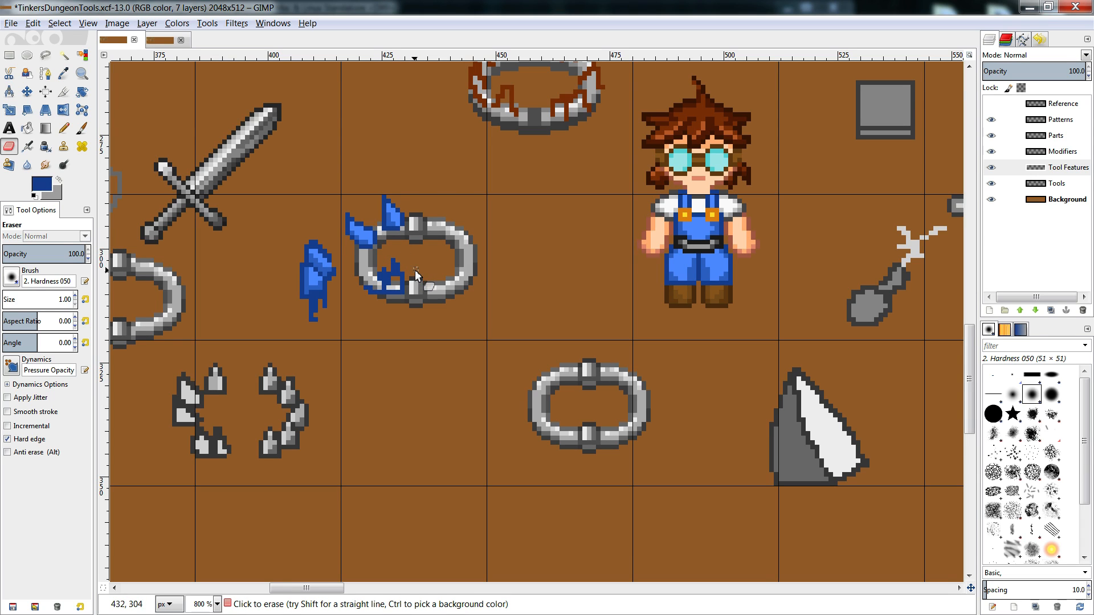
# - Copy the blue spikes from the ring's upper-left part, flip them horizontally and place the mirrored copies around its right half
pyautogui.press('r')
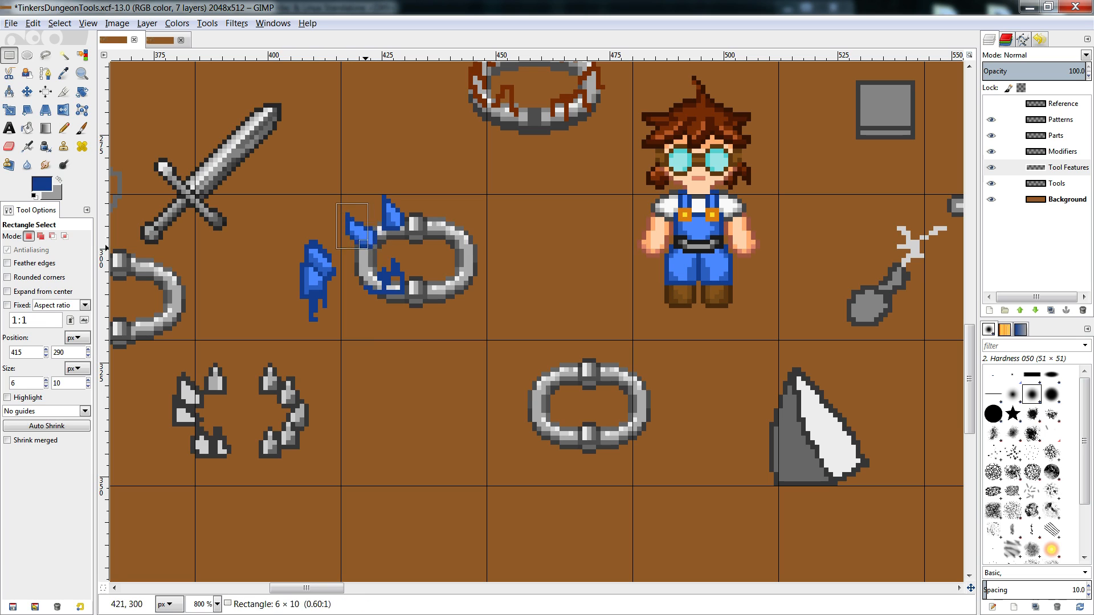
pyautogui.moveTo(418, 186); pyautogui.dragTo(380, 233)
pyautogui.hotkey('ctrl', 'c')
pyautogui.hotkey('ctrl', 'v')
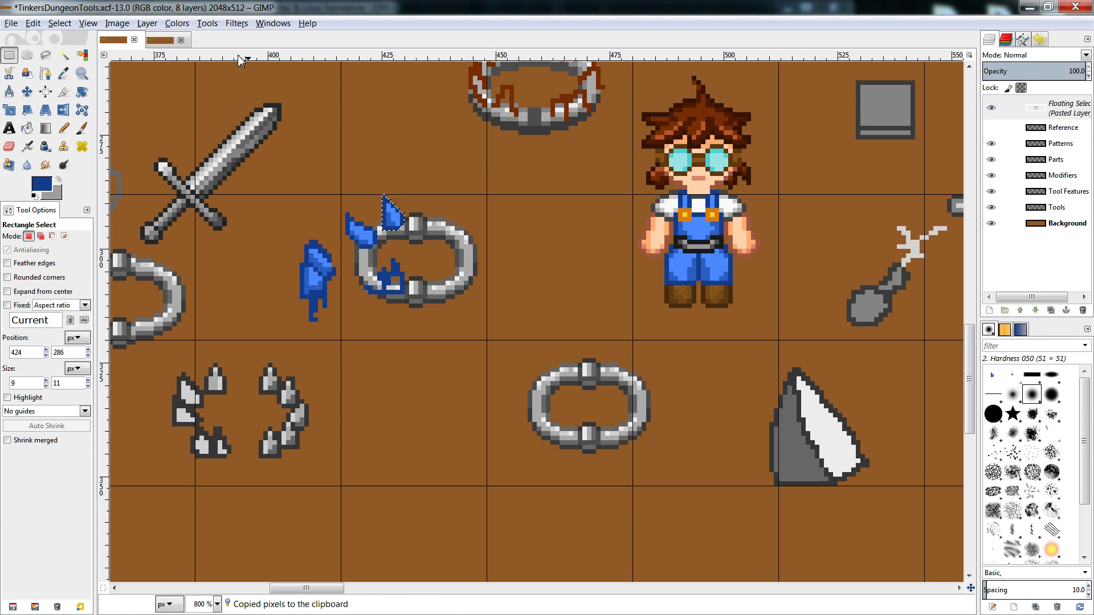
pyautogui.click(147, 23)
pyautogui.moveTo(171, 180)
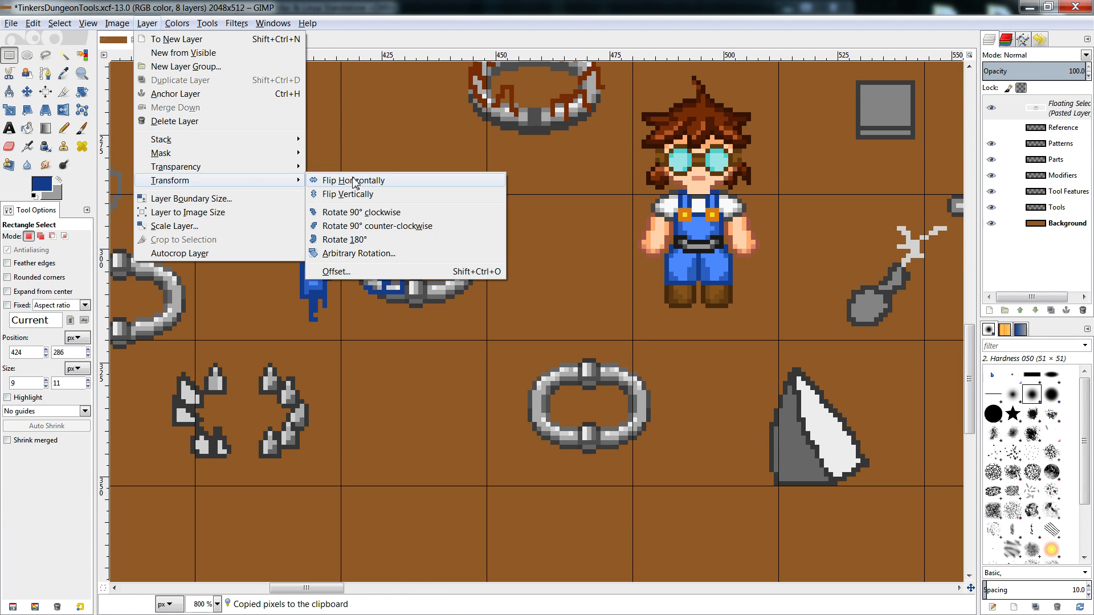
pyautogui.click(365, 181)
pyautogui.moveTo(422, 229); pyautogui.dragTo(458, 294)
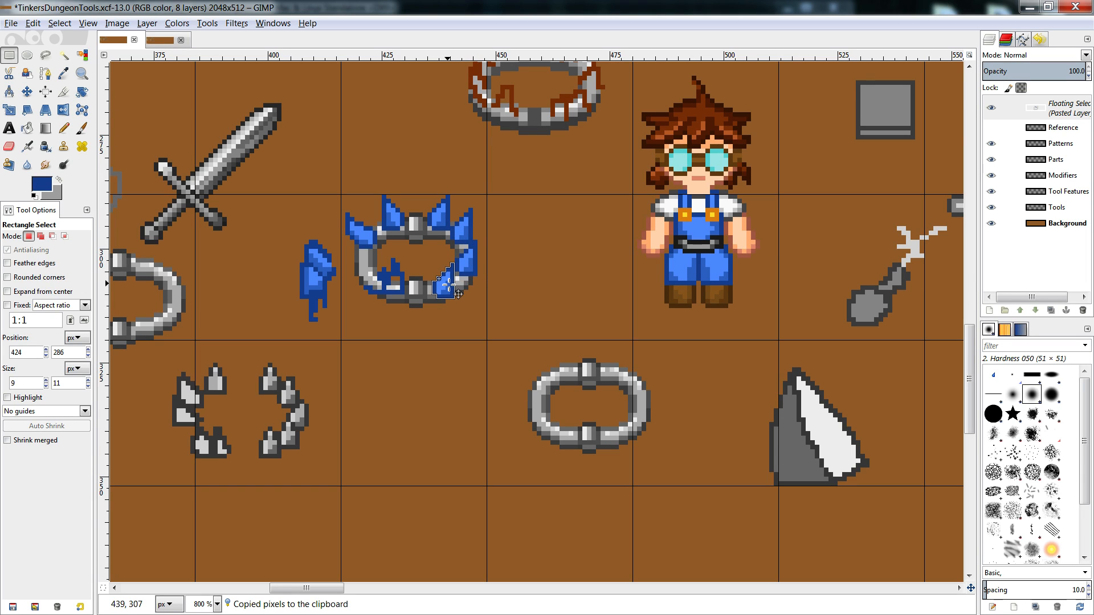
pyautogui.click(505, 278)
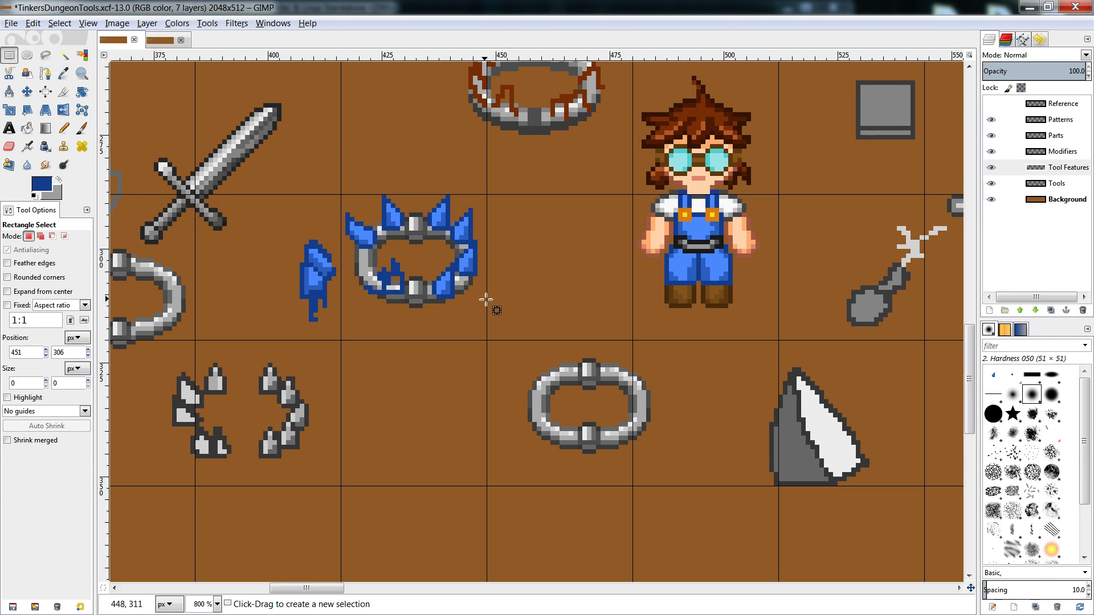
# - Clean up the mirrored spikes on the right and fill the lower-right one with sampled medium blue
pyautogui.hotkey('shift', 'e')
pyautogui.click(452, 294)
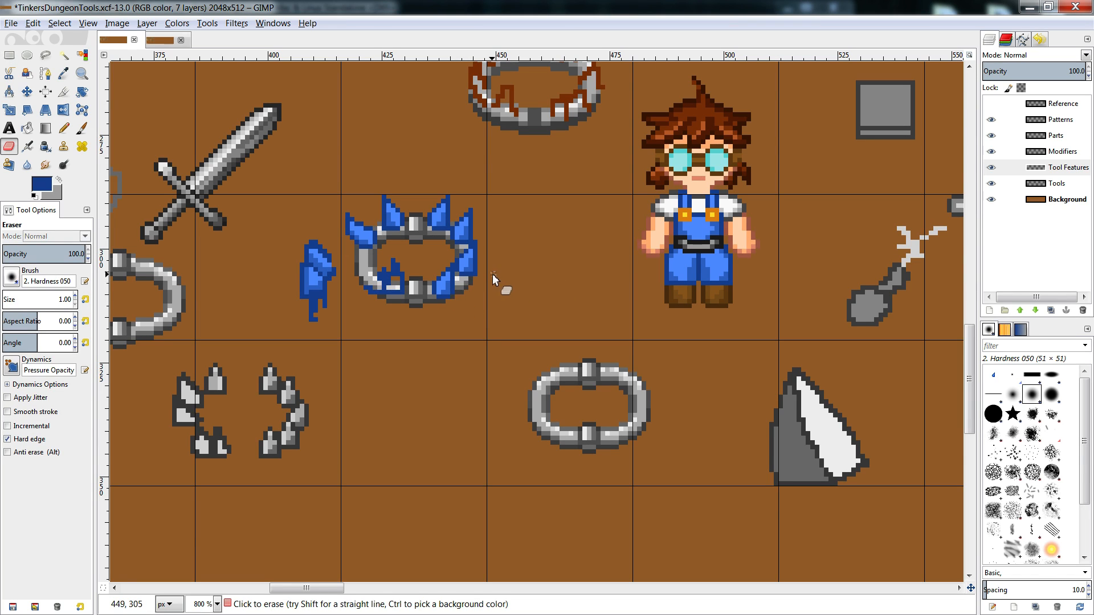
pyautogui.press('n')
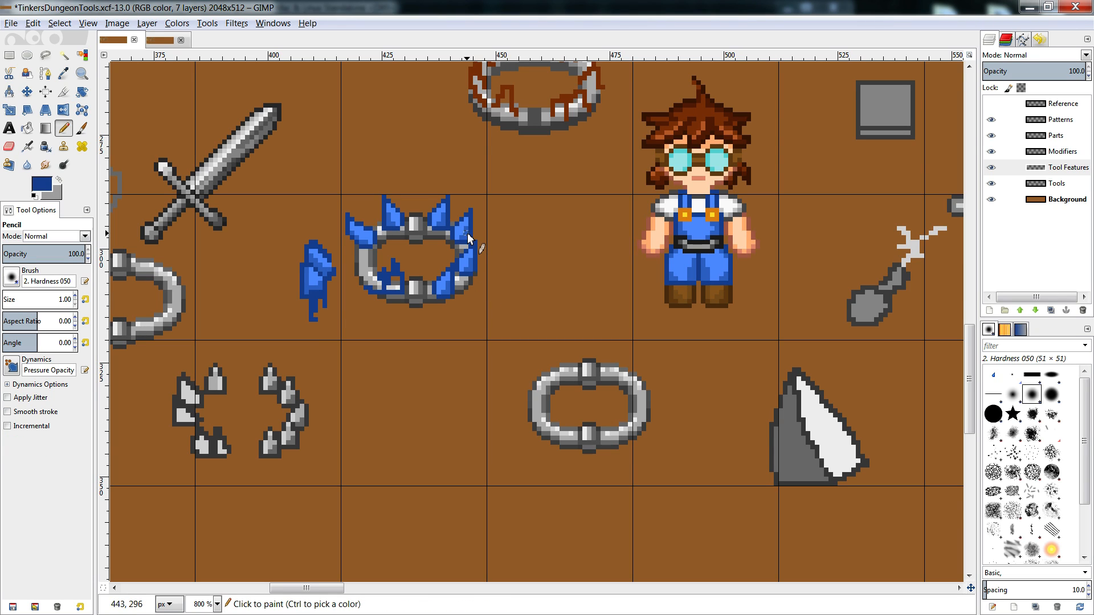
pyautogui.keyDown('ctrl'); pyautogui.click(467, 234); pyautogui.keyUp('ctrl')
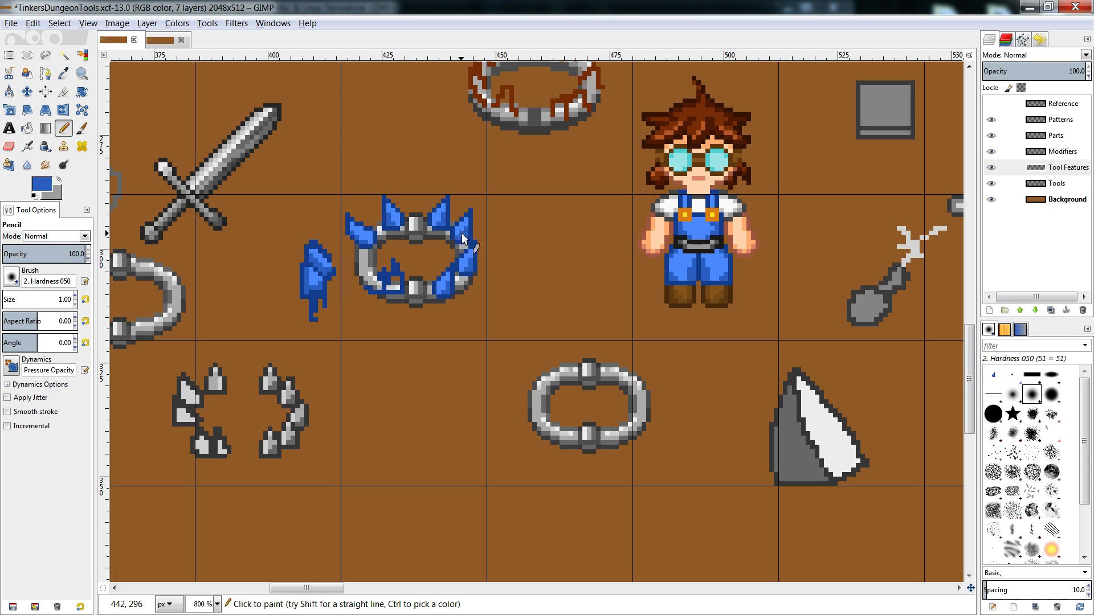
pyautogui.keyDown('ctrl'); pyautogui.click(471, 260); pyautogui.keyUp('ctrl')
pyautogui.keyDown('ctrl'); pyautogui.click(472, 257); pyautogui.keyUp('ctrl')
pyautogui.hotkey('shift', 'b')
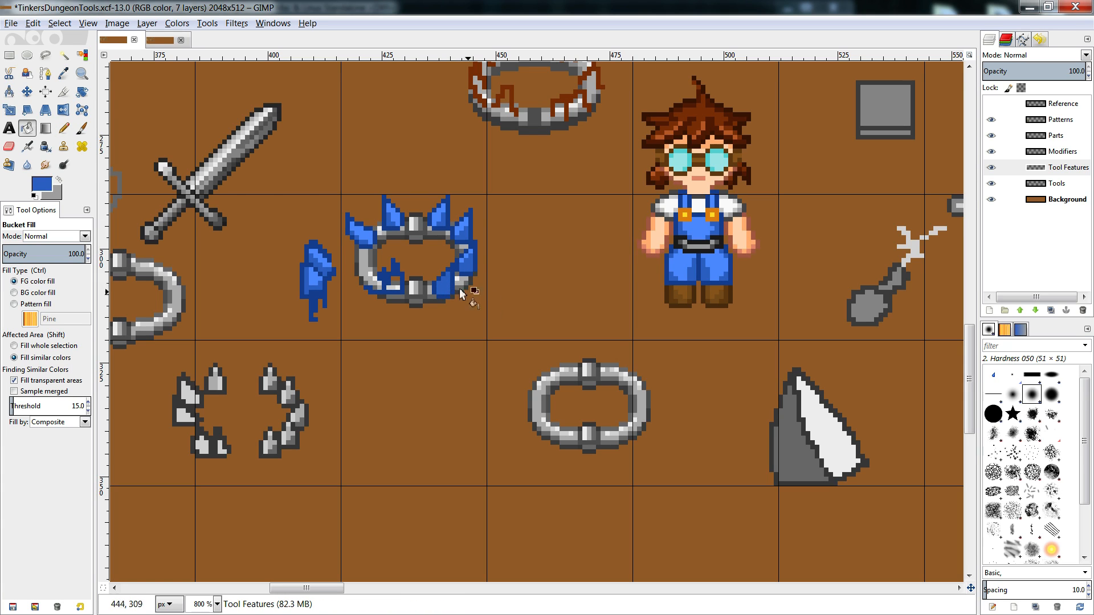
# - Reshape the lower-right spike into a short upward-pointing spike using the Eraser and the Pencil with sampled blues
pyautogui.hotkey('shift', 'e')
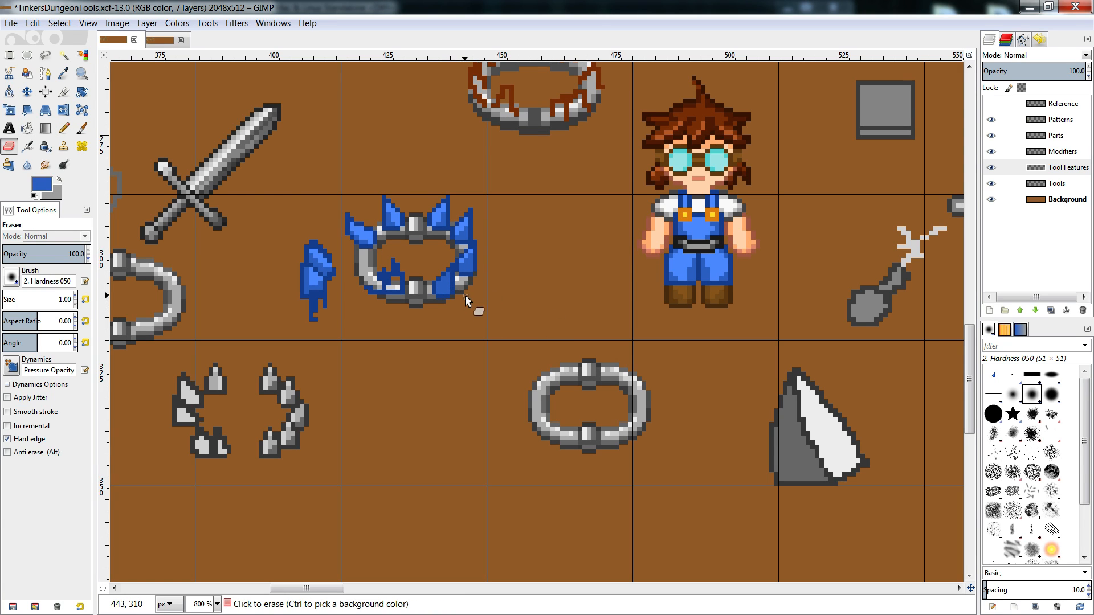
pyautogui.press('n')
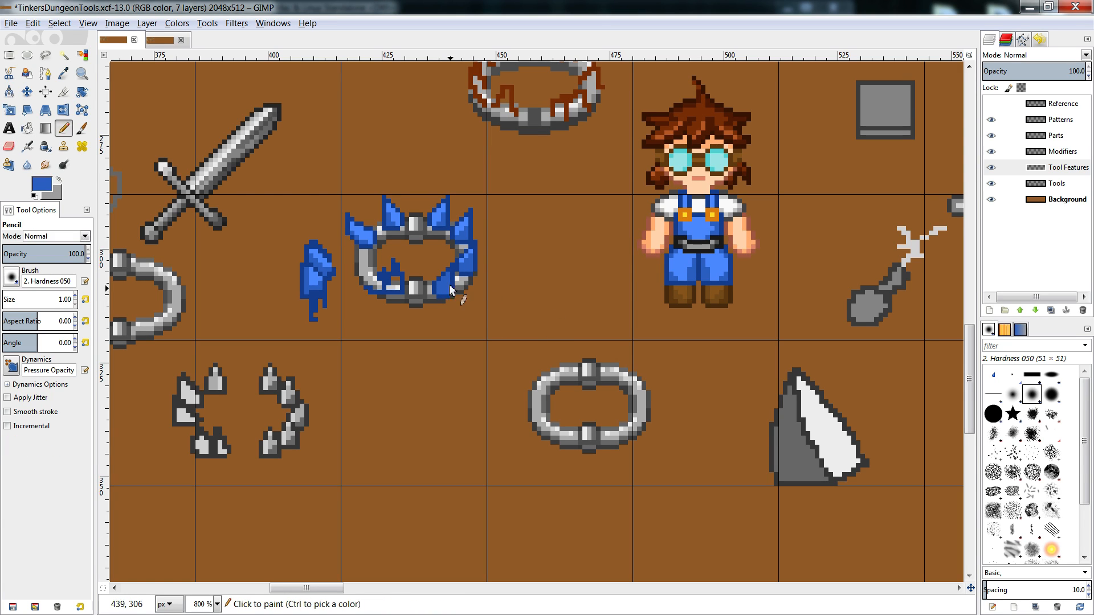
pyautogui.keyDown('ctrl'); pyautogui.click(449, 273); pyautogui.keyUp('ctrl')
pyautogui.click(441, 274)
pyautogui.keyDown('ctrl'); pyautogui.click(445, 285); pyautogui.keyUp('ctrl')
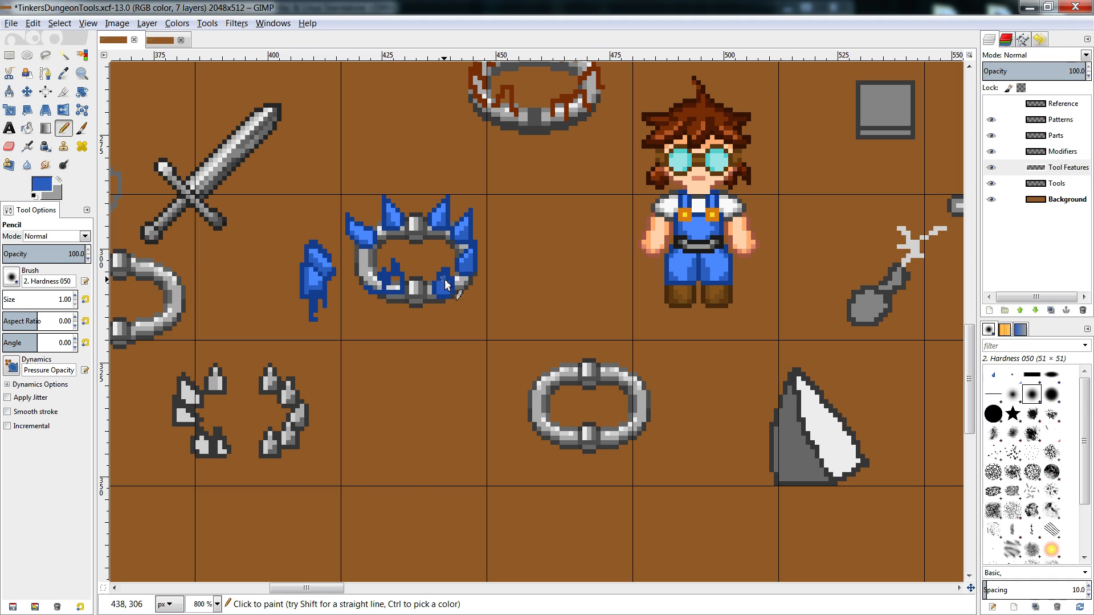
pyautogui.click(445, 280)
pyautogui.keyDown('ctrl'); pyautogui.click(459, 231); pyautogui.keyUp('ctrl')
pyautogui.hotkey('shift', 'e')
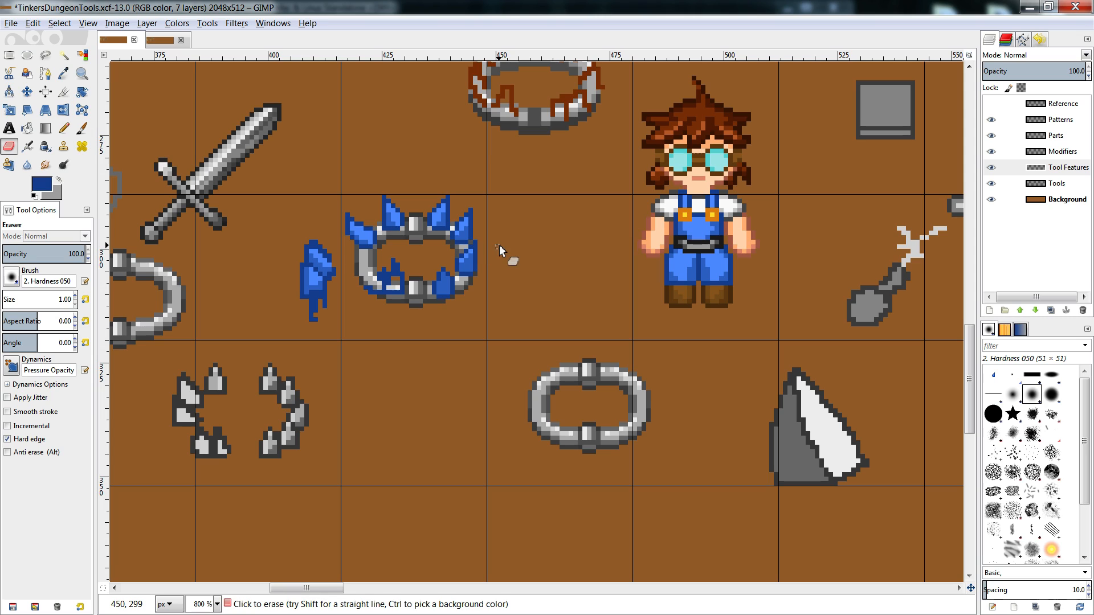
# - Refine the edges and highlights of the right-hand spikes with sampled dark and light blue
pyautogui.press('n')
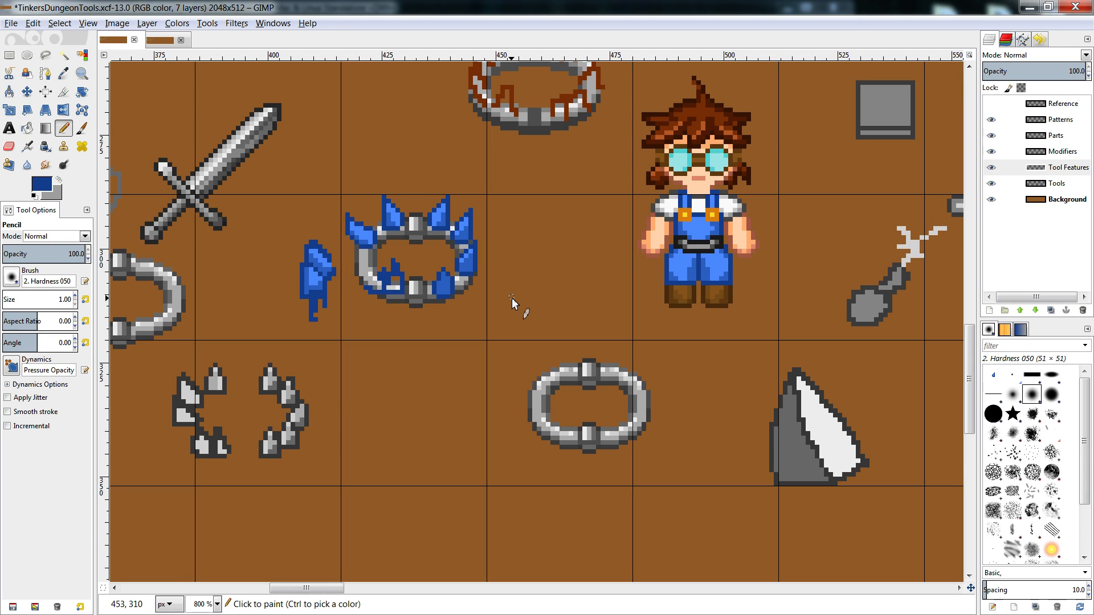
pyautogui.keyDown('ctrl'); pyautogui.click(433, 210); pyautogui.keyUp('ctrl')
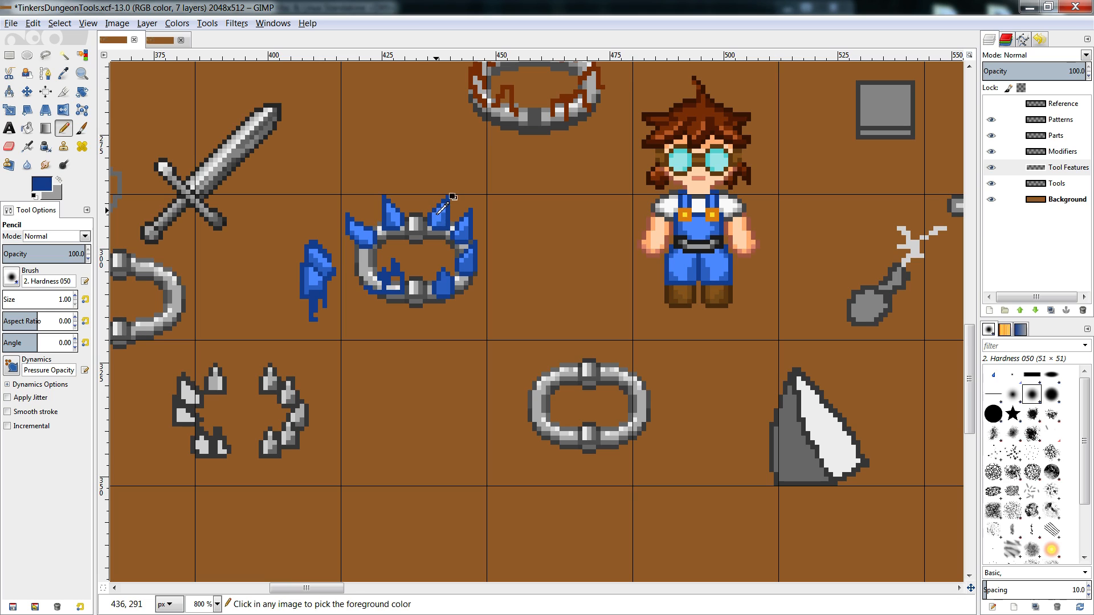
pyautogui.hotkey('shift', 'e')
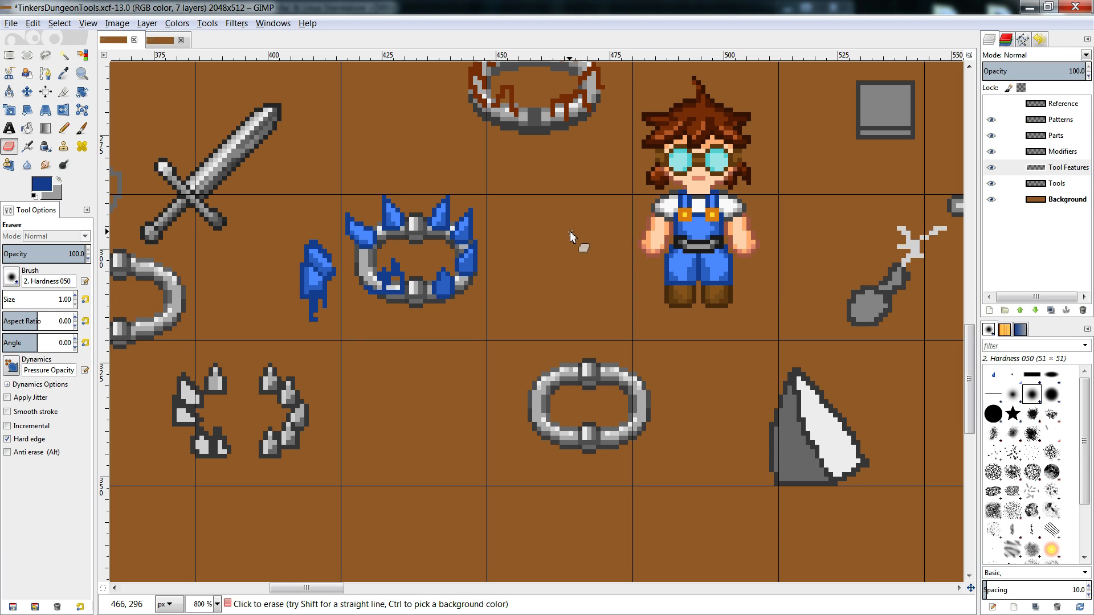
pyautogui.press('n')
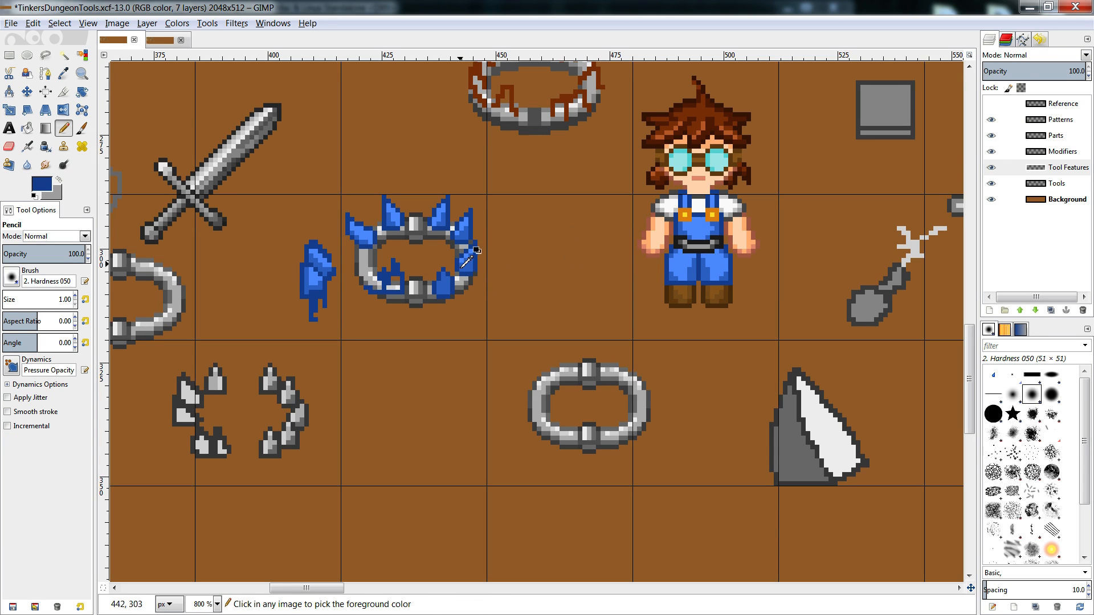
pyautogui.hotkey('shift', 'e')
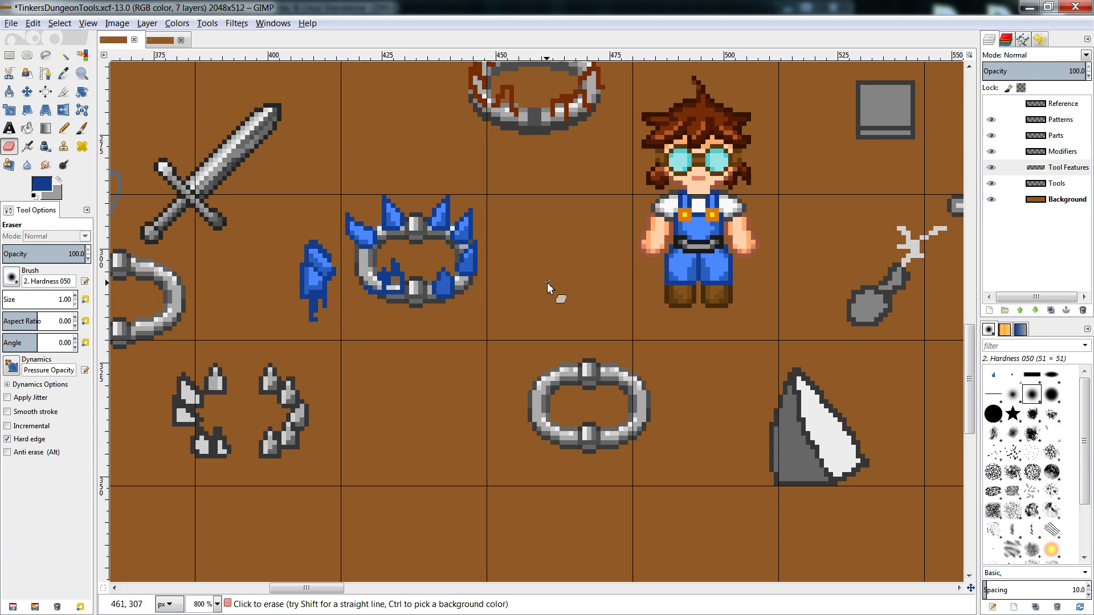
pyautogui.press('n')
pyautogui.keyDown('ctrl'); pyautogui.click(464, 261); pyautogui.keyUp('ctrl')
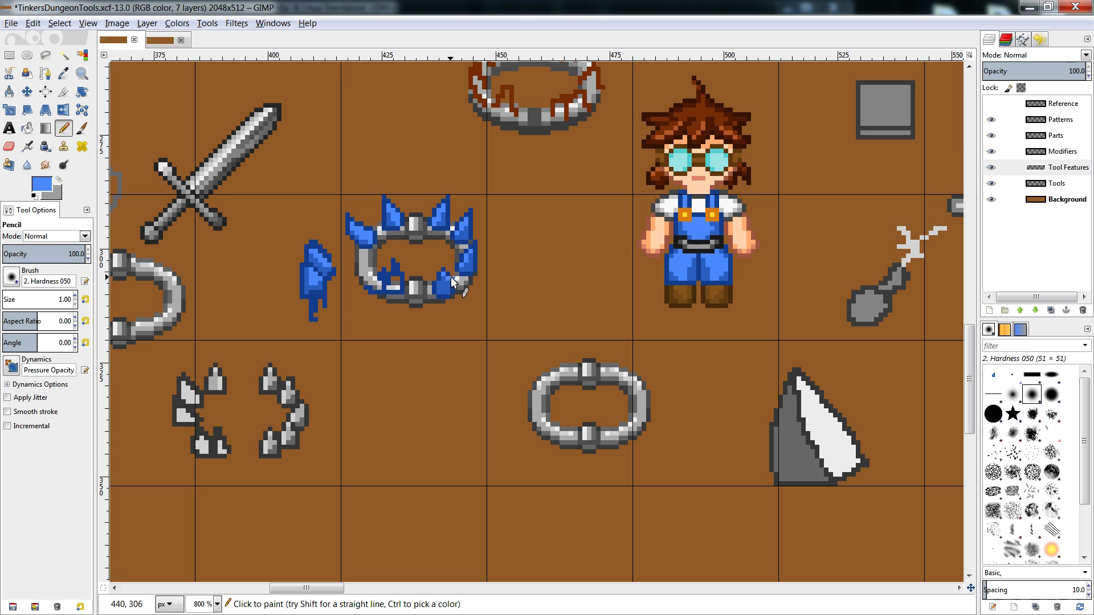
pyautogui.keyDown('ctrl'); pyautogui.click(447, 277); pyautogui.keyUp('ctrl')
# - Cut the spike on the ring's right side and reposition it slightly higher, just outside the upper-right spike
pyautogui.press('r')
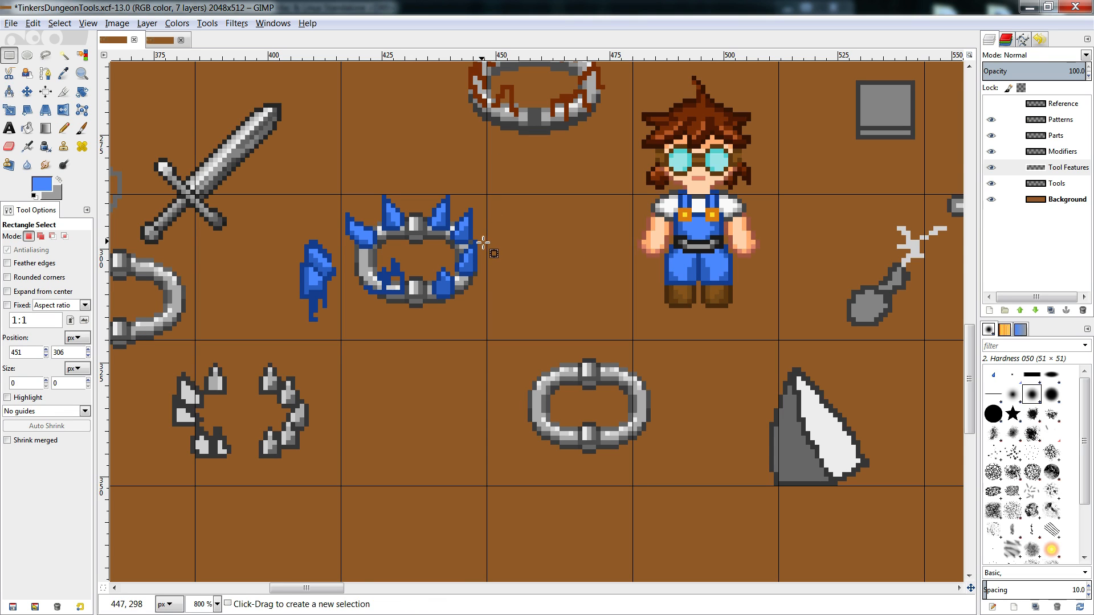
pyautogui.moveTo(482, 241)
pyautogui.mouseDown()
pyautogui.moveTo(470, 251)
pyautogui.moveTo(491, 276)
pyautogui.moveTo(483, 263)
pyautogui.mouseUp()
pyautogui.hotkey('ctrl', 'x')
pyautogui.hotkey('ctrl', 'v')
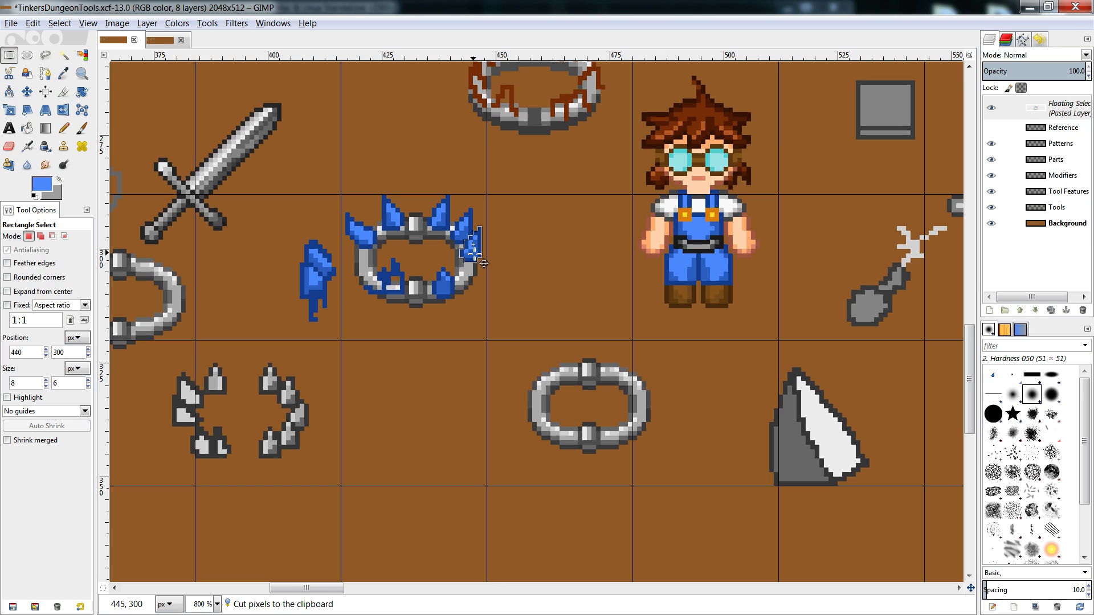
pyautogui.click(516, 259)
# - Copy the spike right of the top clasp and place the copy below the repositioned right-side spike
pyautogui.moveTo(455, 195); pyautogui.dragTo(483, 281)
pyautogui.hotkey('ctrl', 'c')
pyautogui.hotkey('ctrl', 'v')
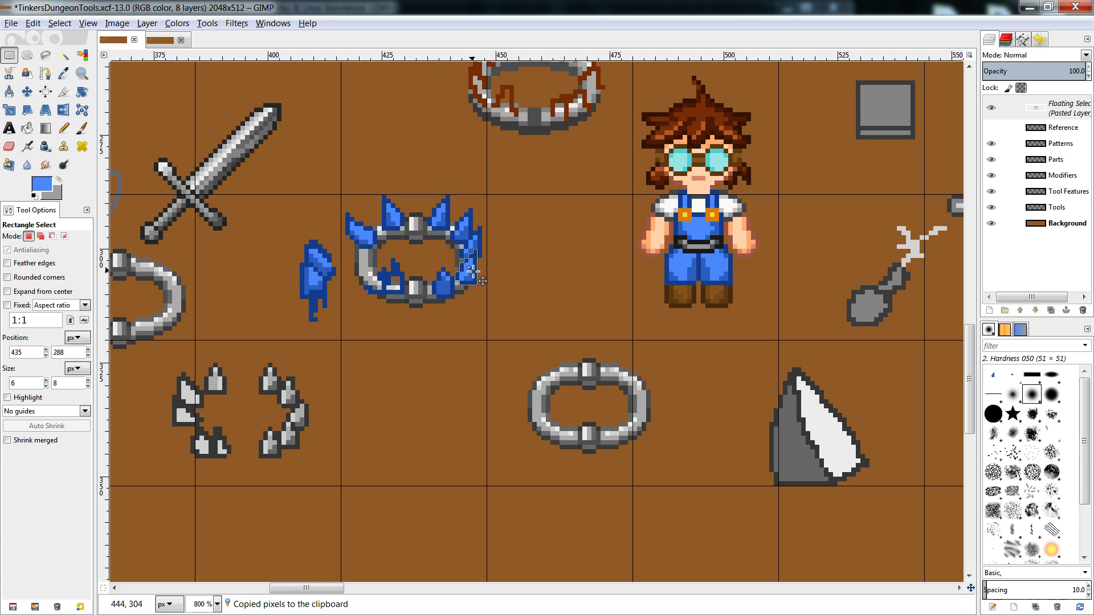
pyautogui.click(439, 257)
# - Cut the lower-right spike and move it slightly toward the bottom clasp
pyautogui.moveTo(434, 264); pyautogui.dragTo(454, 305)
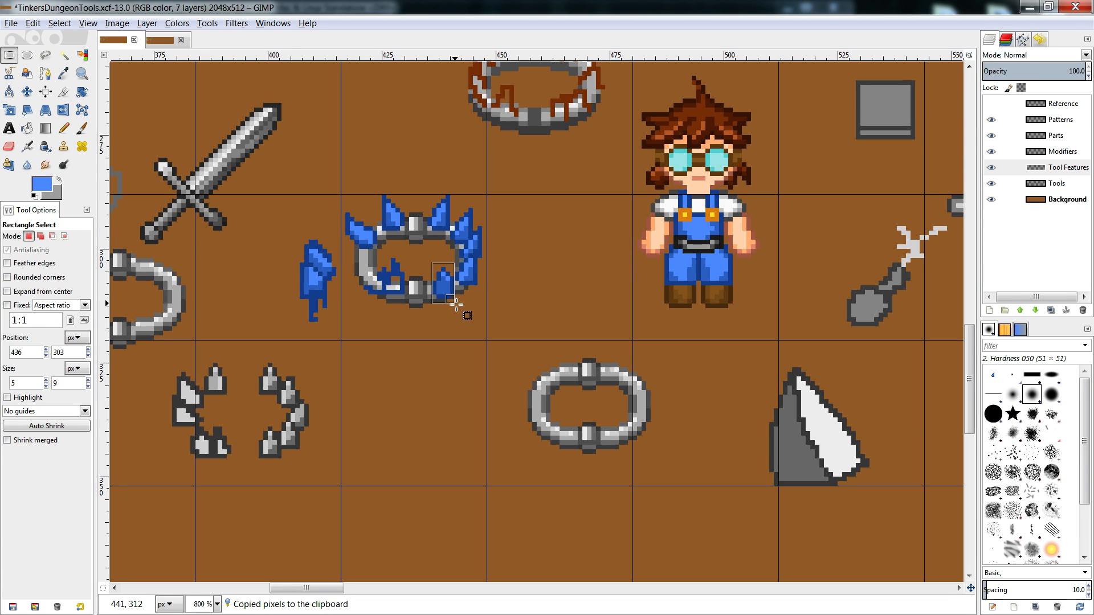
pyautogui.hotkey('ctrl', 'x')
pyautogui.hotkey('ctrl', 'v')
pyautogui.click(459, 287)
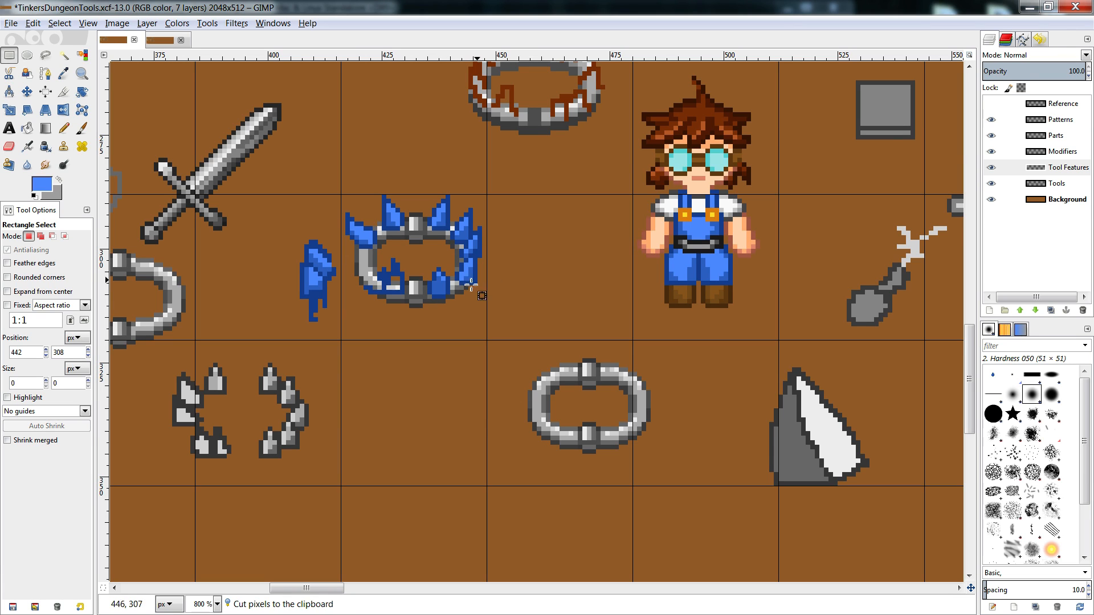
# - Copy the spike right of the top clasp and place the copy just right of the bottom clasp
pyautogui.moveTo(455, 191)
pyautogui.mouseDown()
pyautogui.moveTo(429, 231)
pyautogui.moveTo(435, 291)
pyautogui.mouseUp()
pyautogui.hotkey('ctrl', 'c')
pyautogui.hotkey('ctrl', 'v')
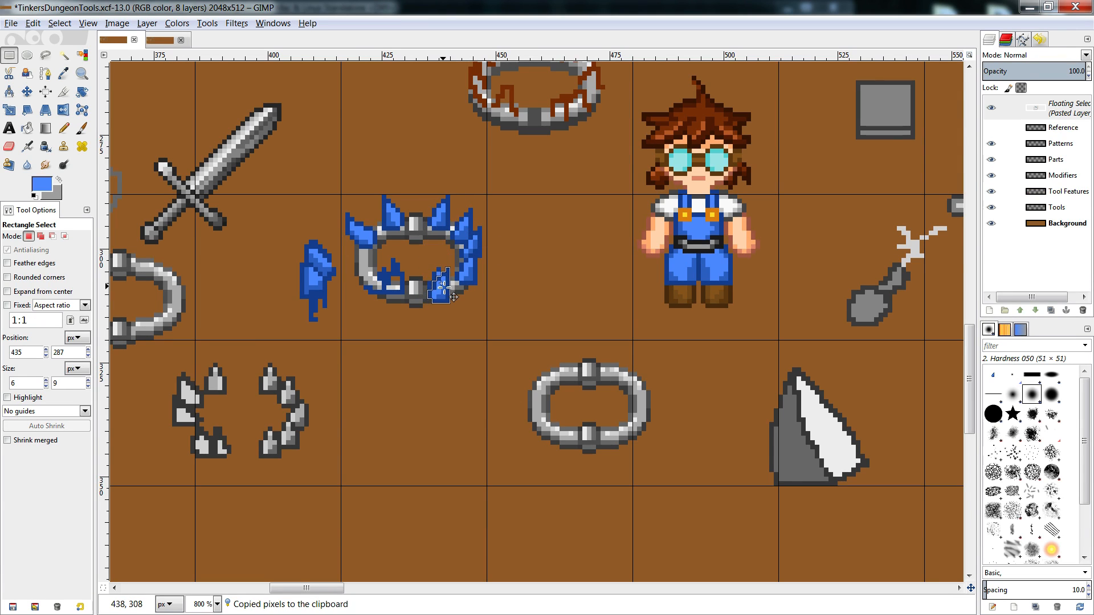
pyautogui.click(464, 281)
# - Reshape the spike right of the bottom clasp, erasing stray pixels and recolouring it with sampled dark, medium and light blue
pyautogui.press('n')
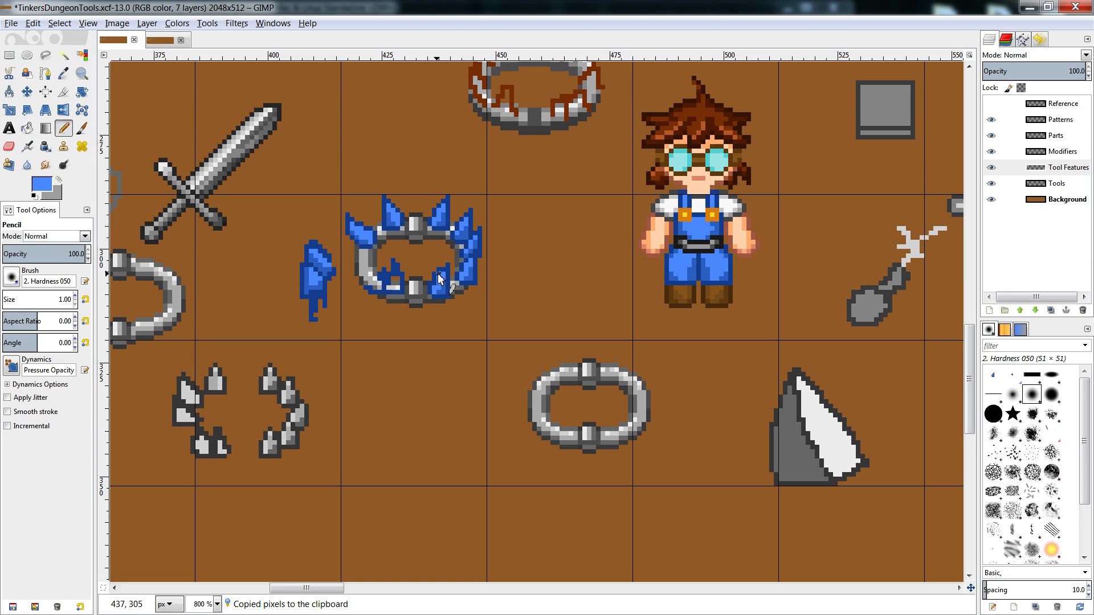
pyautogui.keyDown('ctrl'); pyautogui.click(440, 272); pyautogui.keyUp('ctrl')
pyautogui.hotkey('shift', 'e')
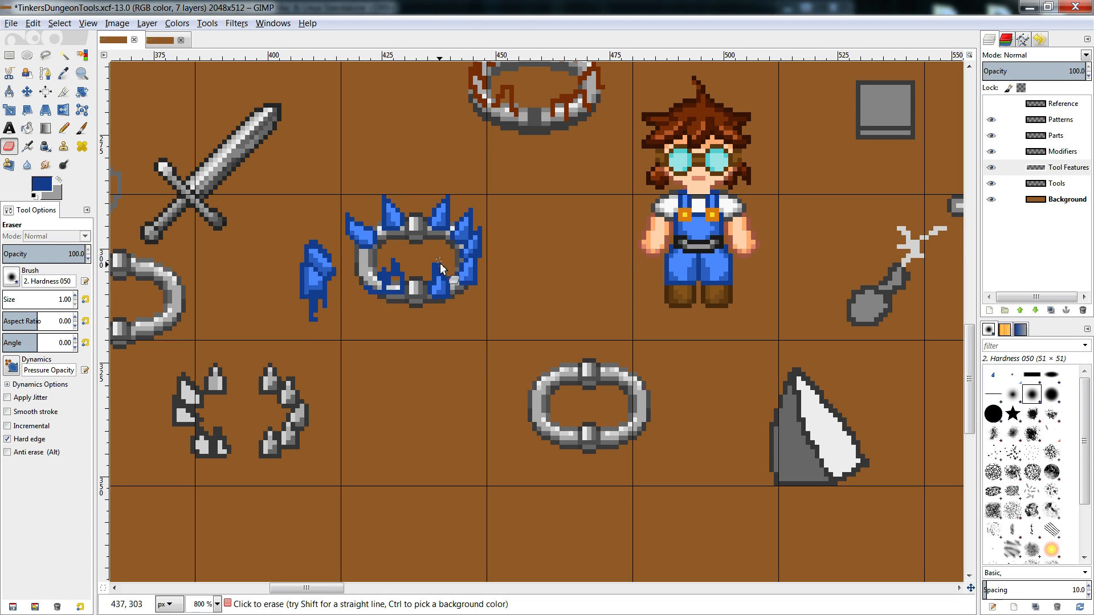
pyautogui.press('n')
pyautogui.keyDown('ctrl'); pyautogui.click(436, 282); pyautogui.keyUp('ctrl')
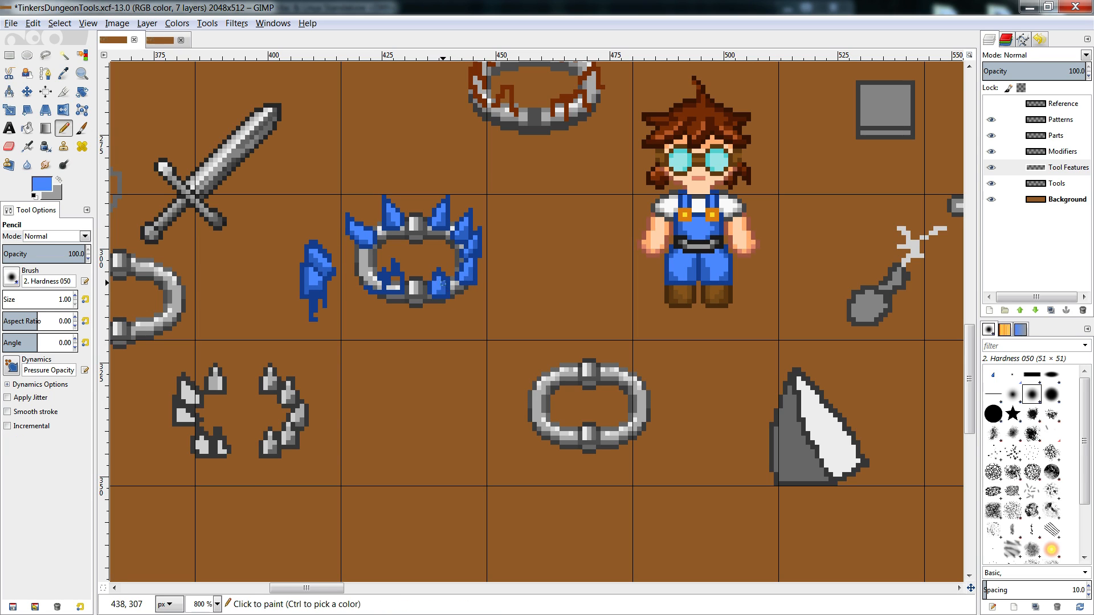
pyautogui.keyDown('ctrl'); pyautogui.click(443, 279); pyautogui.keyUp('ctrl')
pyautogui.hotkey('shift', 'b')
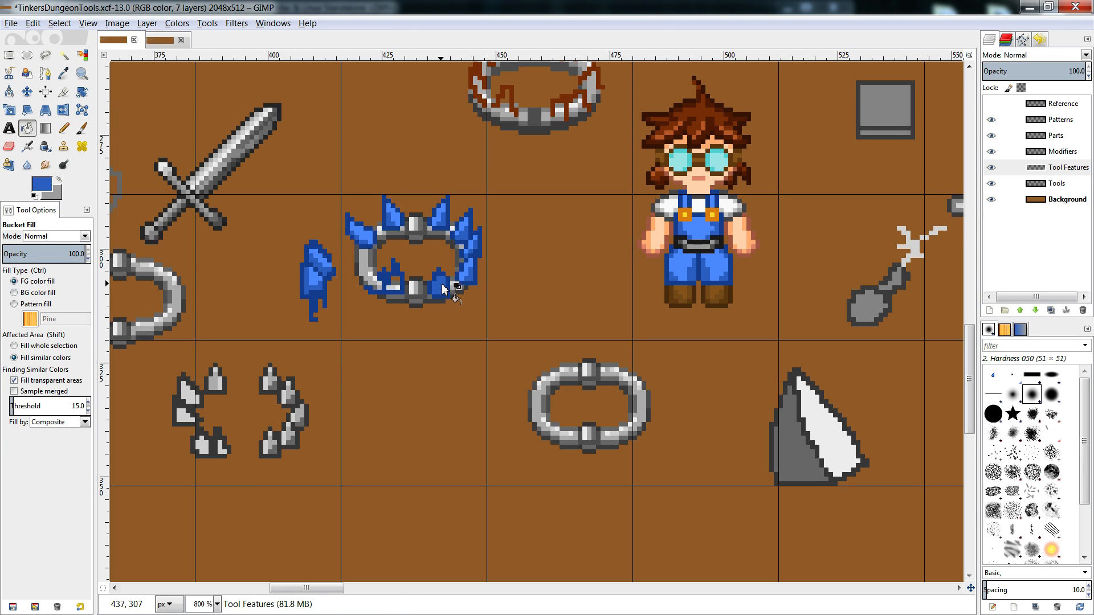
pyautogui.press('n')
pyautogui.keyDown('ctrl'); pyautogui.click(465, 275); pyautogui.keyUp('ctrl')
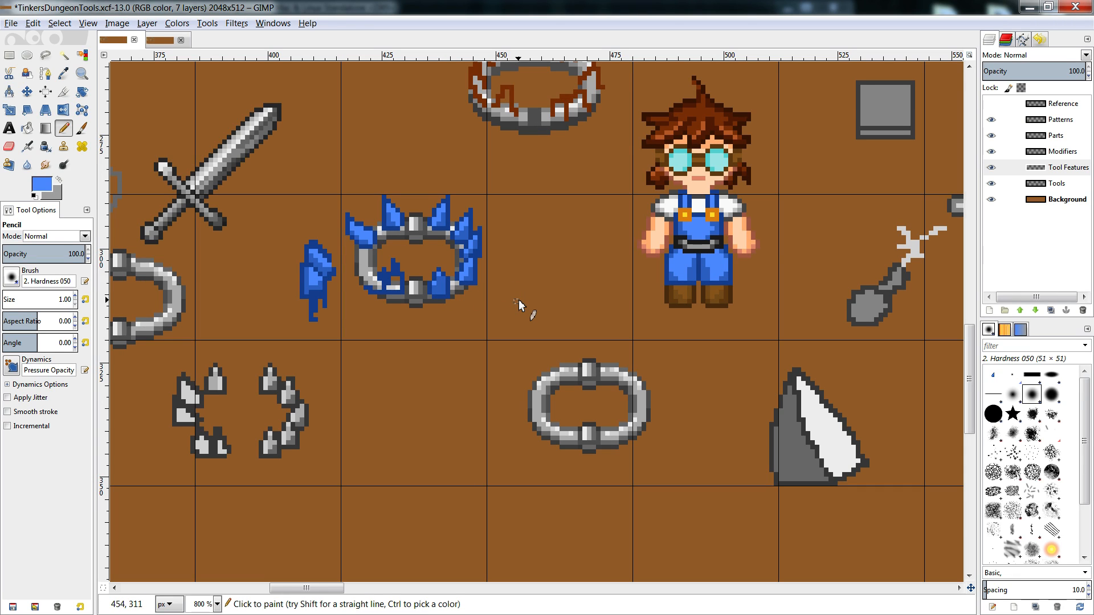
# - Cut the ring's lower-right spike, reposition it slightly against the ring and anchor it
pyautogui.press('r')
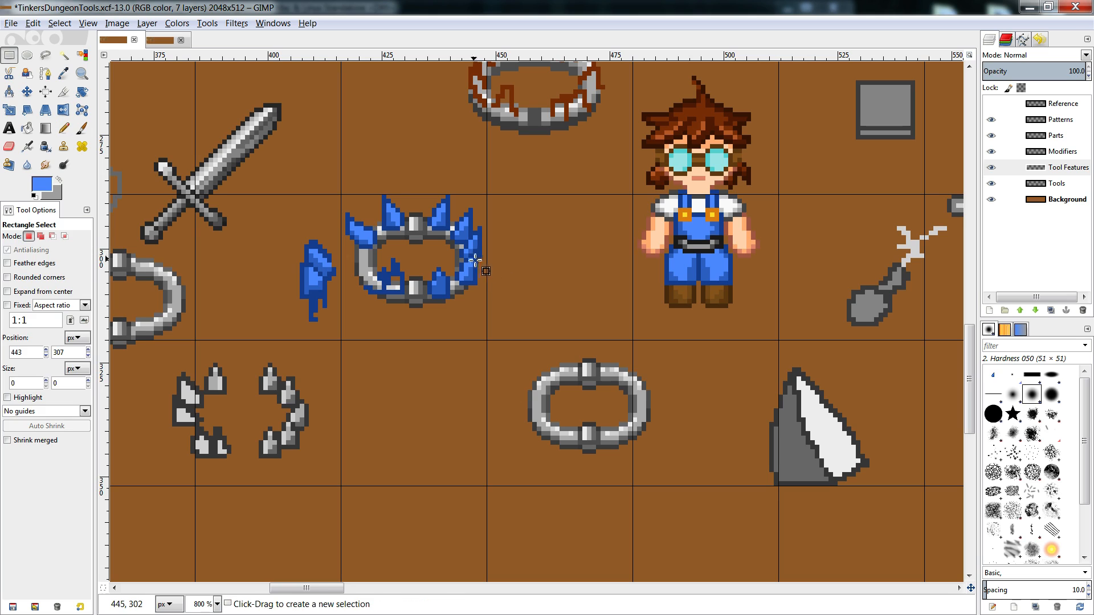
pyautogui.moveTo(469, 259); pyautogui.dragTo(492, 292)
pyautogui.hotkey('ctrl', 'x')
pyautogui.hotkey('ctrl', 'v')
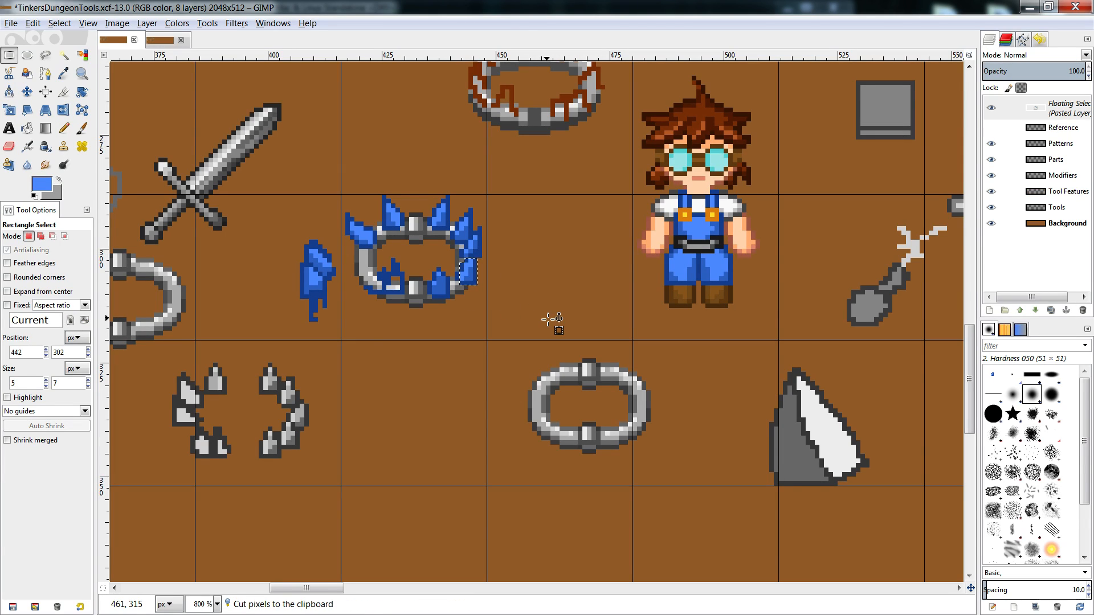
pyautogui.hotkey('ctrl', 'h')
# - Touch up where the middle and lower right-hand spikes meet, using sampled blues and erasing stray outer pixels
pyautogui.press('n')
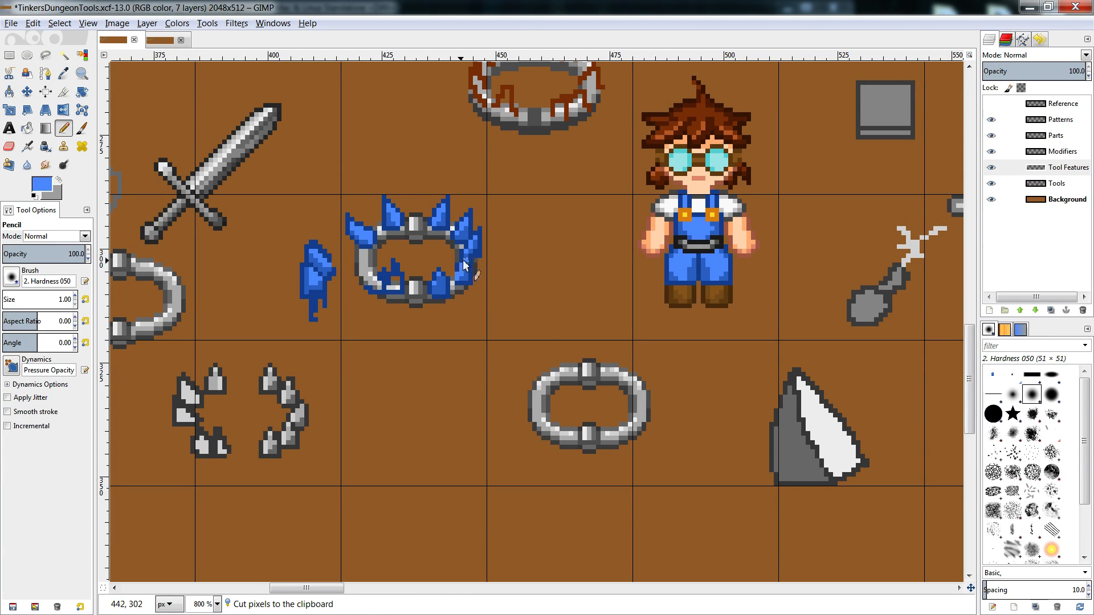
pyautogui.keyDown('ctrl'); pyautogui.click(474, 255); pyautogui.keyUp('ctrl')
pyautogui.keyDown('ctrl'); pyautogui.click(473, 256); pyautogui.keyUp('ctrl')
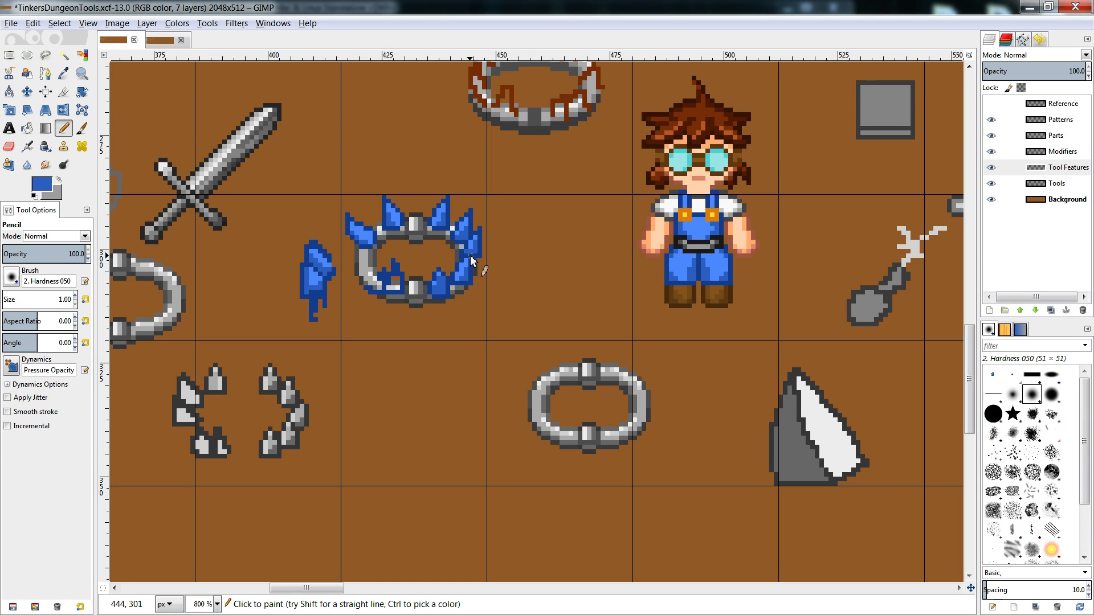
pyautogui.hotkey('shift', 'e')
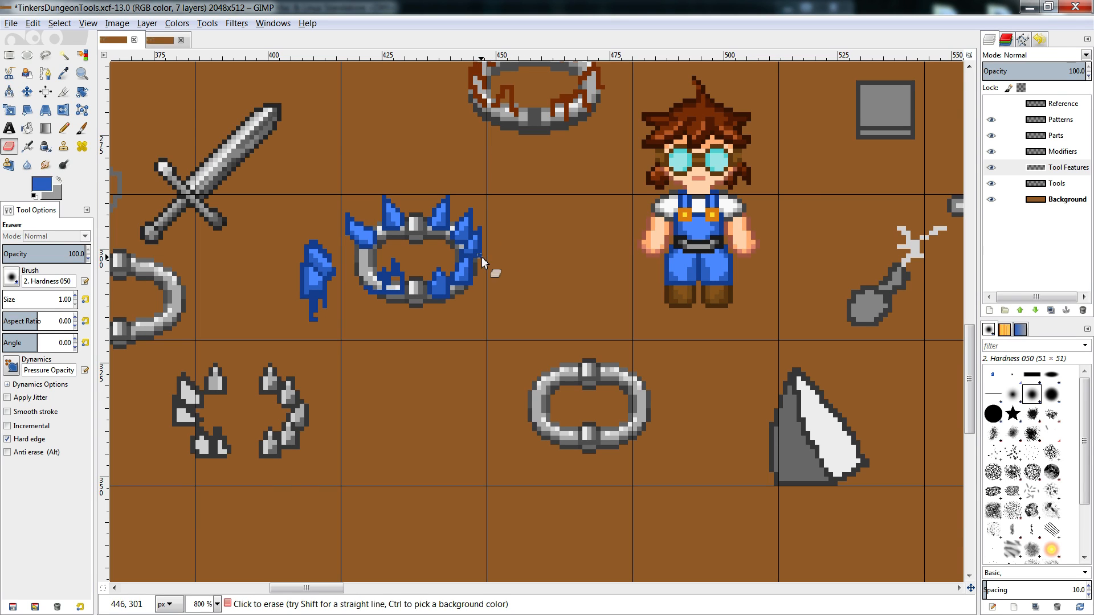
pyautogui.press('n')
pyautogui.keyDown('ctrl'); pyautogui.click(477, 260); pyautogui.keyUp('ctrl')
pyautogui.keyDown('ctrl'); pyautogui.click(474, 252); pyautogui.keyUp('ctrl')
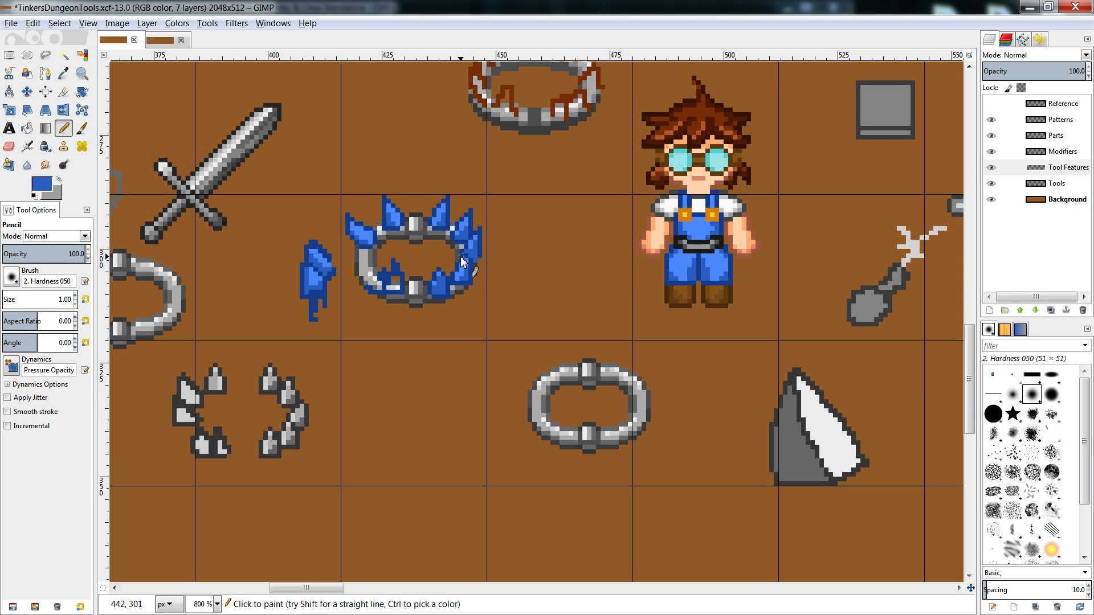
pyautogui.keyDown('ctrl'); pyautogui.click(476, 259); pyautogui.keyUp('ctrl')
pyautogui.hotkey('shift', 'e')
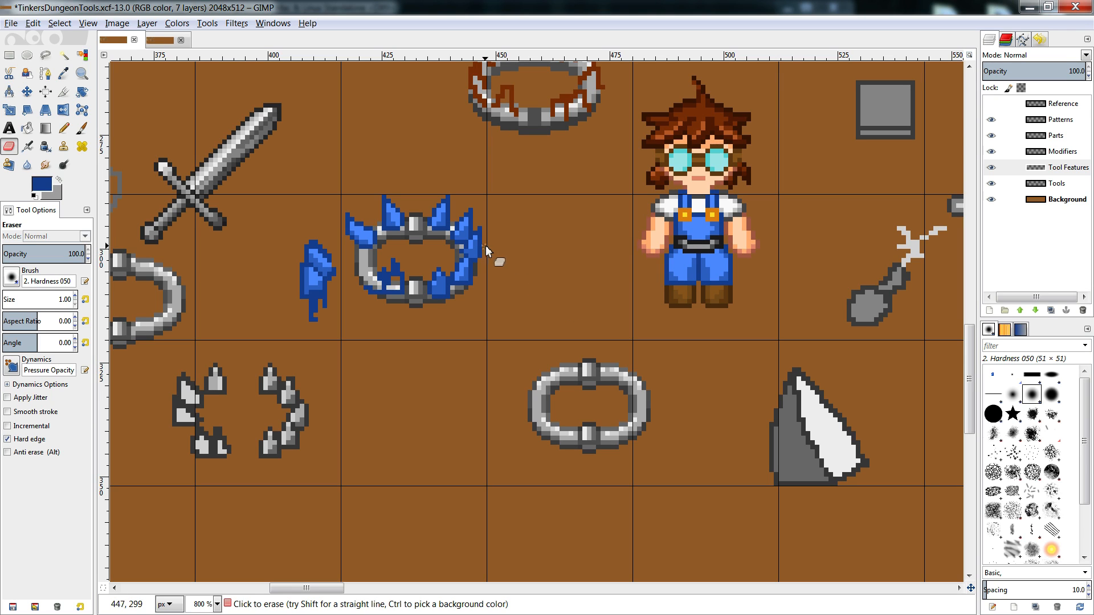
pyautogui.press('n')
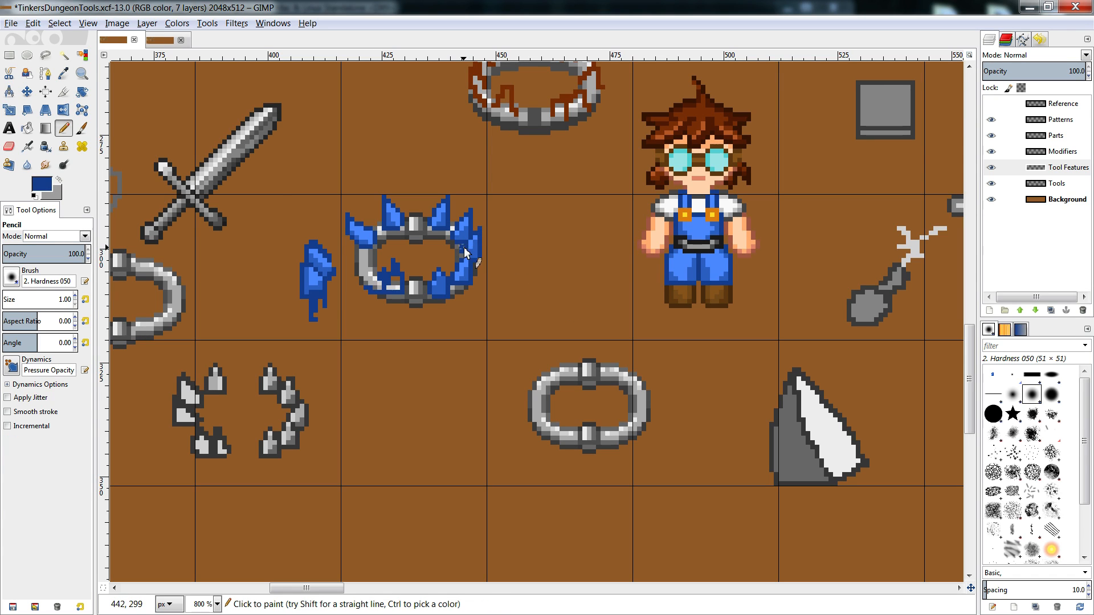
pyautogui.keyDown('ctrl'); pyautogui.click(477, 251); pyautogui.keyUp('ctrl')
pyautogui.keyDown('ctrl'); pyautogui.click(476, 247); pyautogui.keyUp('ctrl')
# - Delete all blue spikes on the ring's left half together with the loose blue spike beside it, and clear the selection
pyautogui.press('r')
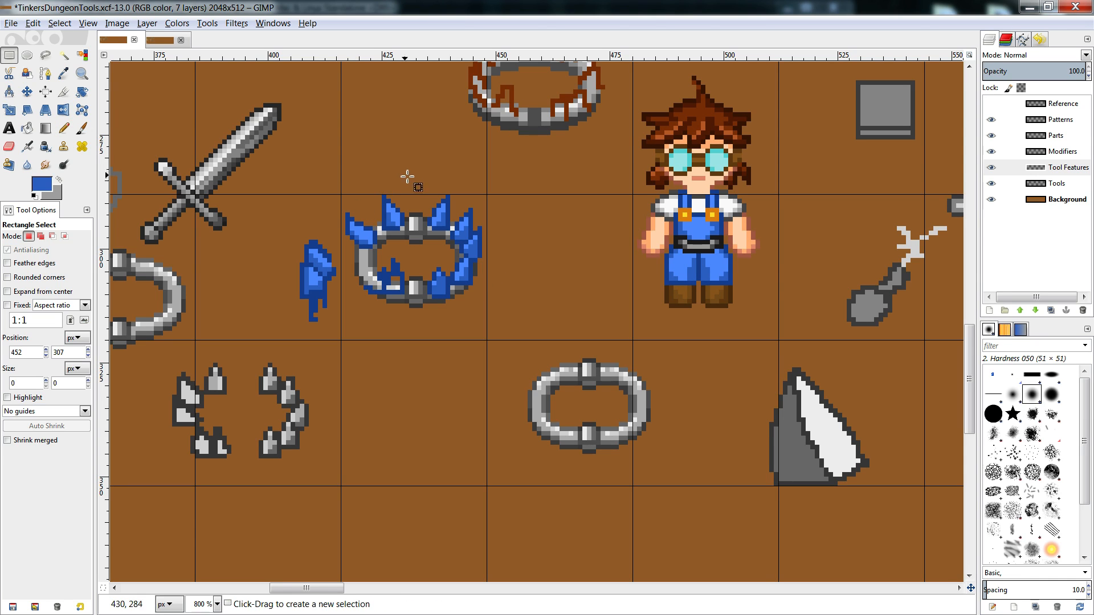
pyautogui.moveTo(404, 181)
pyautogui.mouseDown()
pyautogui.moveTo(357, 341)
pyautogui.moveTo(302, 331)
pyautogui.mouseUp()
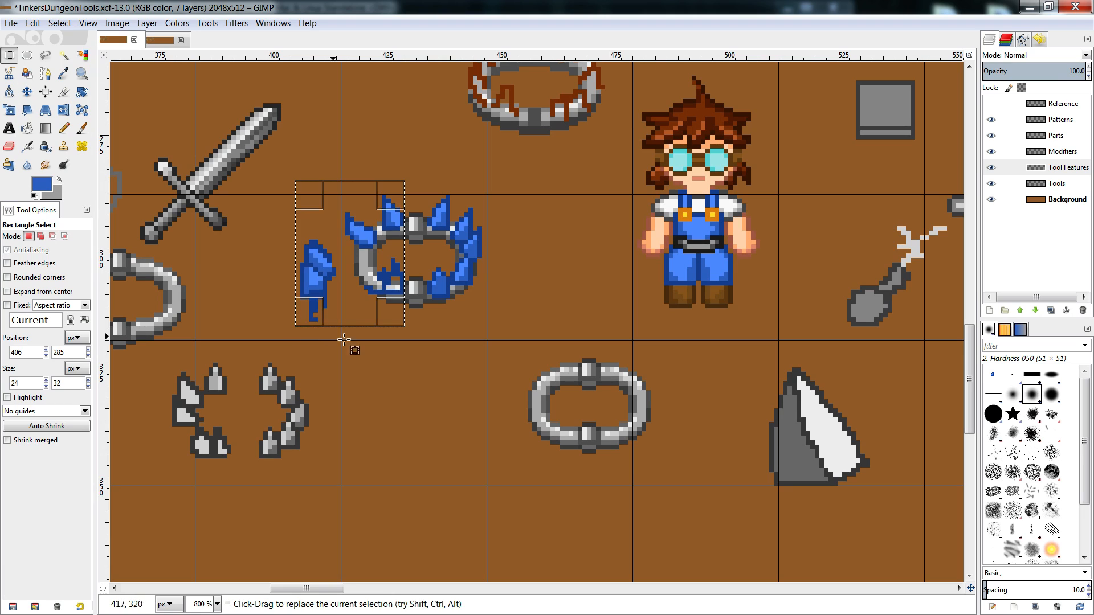
pyautogui.press('Delete')
pyautogui.hotkey('ctrl', 'shift', 'a')
# - Copy the right-hand blue spikes, flip the copy horizontally and anchor it on the ring's left half
pyautogui.moveTo(523, 171); pyautogui.dragTo(400, 321)
pyautogui.hotkey('ctrl', 'c')
pyautogui.hotkey('ctrl', 'v')
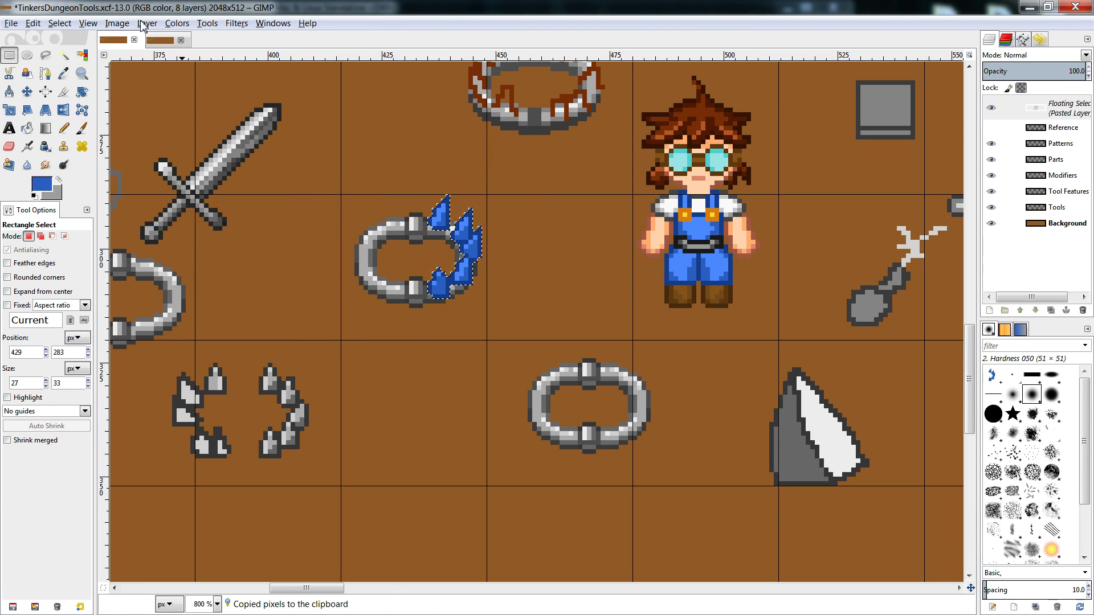
pyautogui.click(147, 24)
pyautogui.moveTo(219, 180)
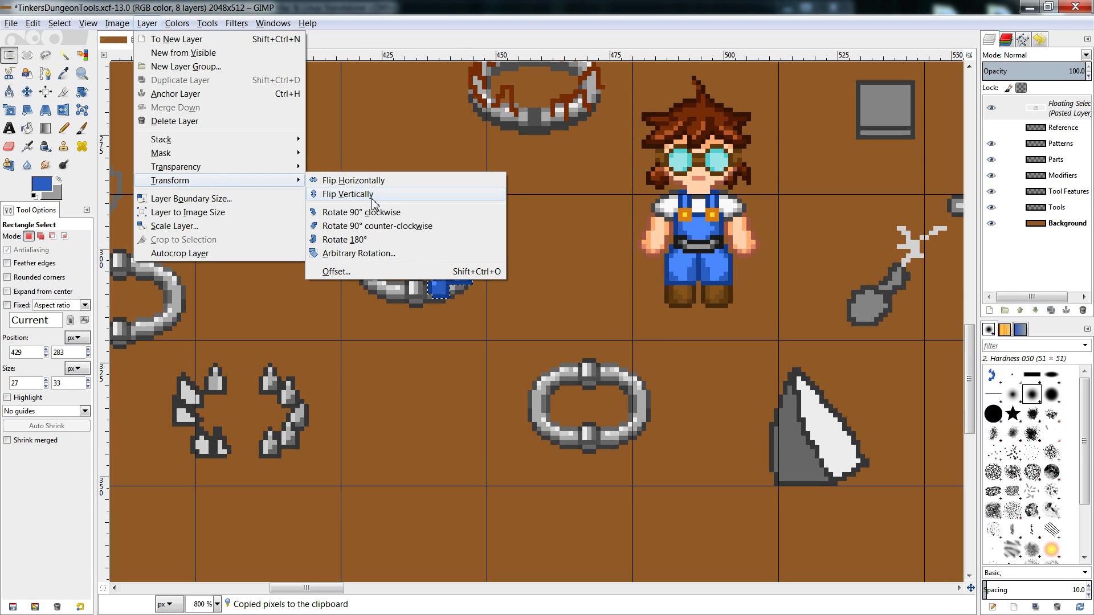
pyautogui.click(383, 181)
pyautogui.moveTo(420, 259); pyautogui.dragTo(364, 259)
pyautogui.click(578, 235)
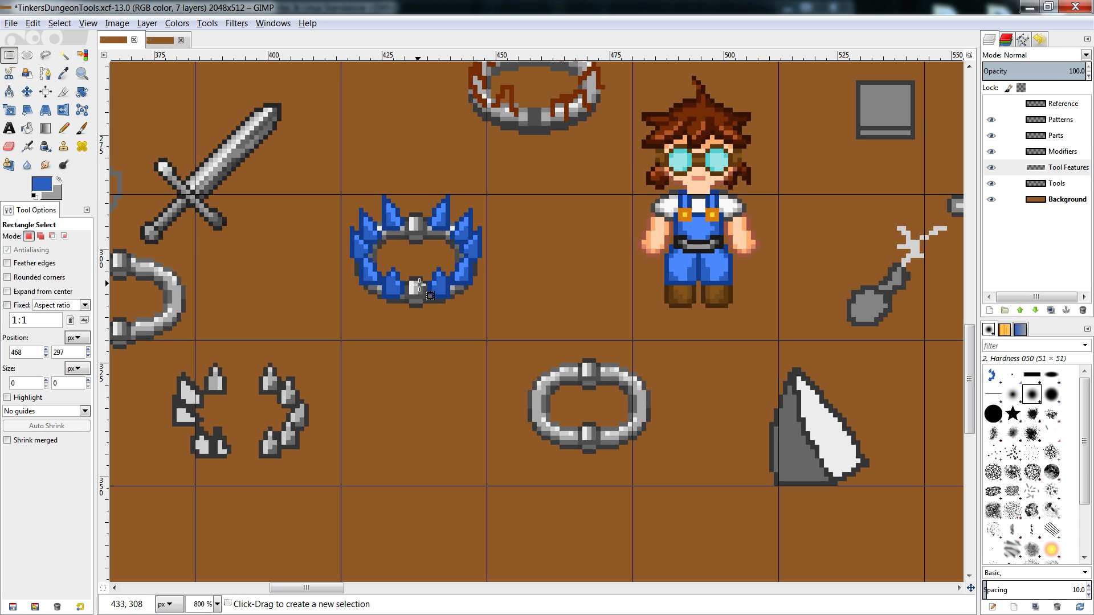
pyautogui.hotkey('shift', 'e')
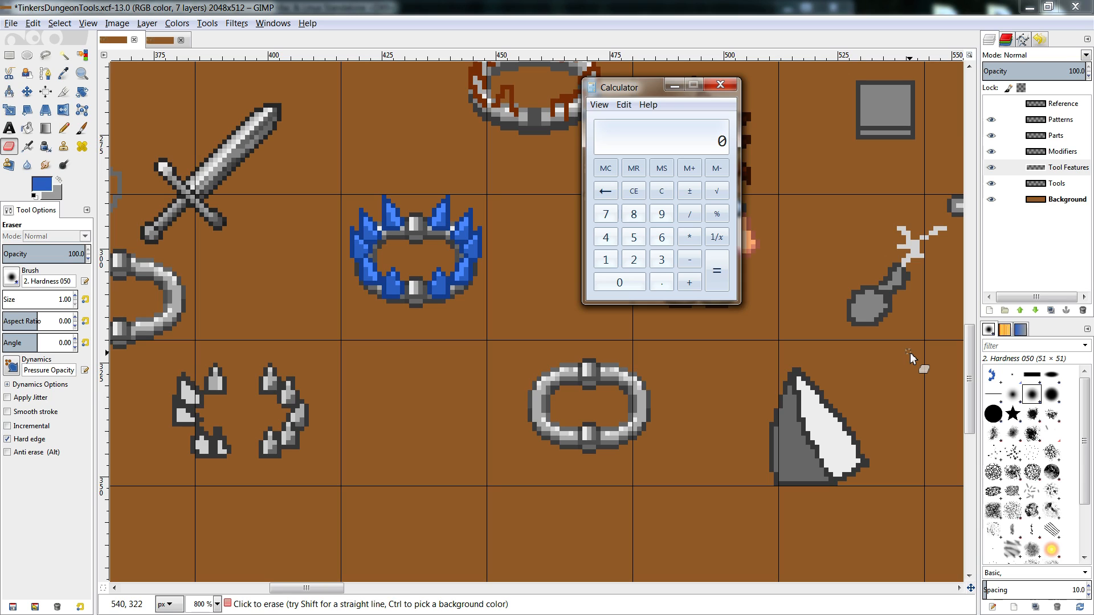
# - Switch to Calculator, work out a division of 360, multiply 30 by 12 and 30 by 20, and close it
pyautogui.write('360')
pyautogui.press('Return')
pyautogui.write('/6')
pyautogui.press('Return')
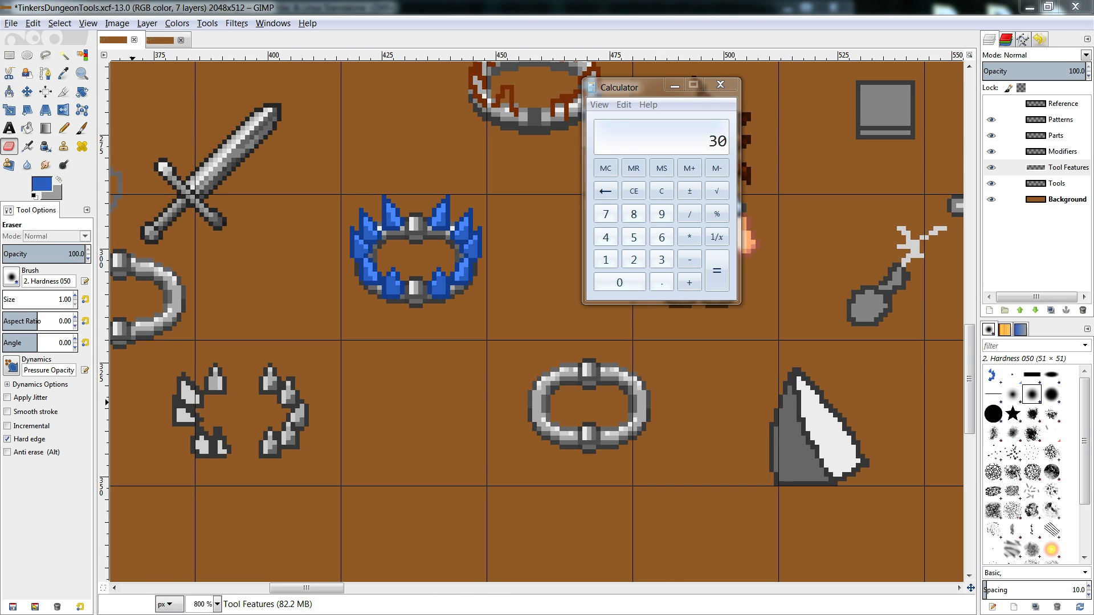
pyautogui.click(712, 135)
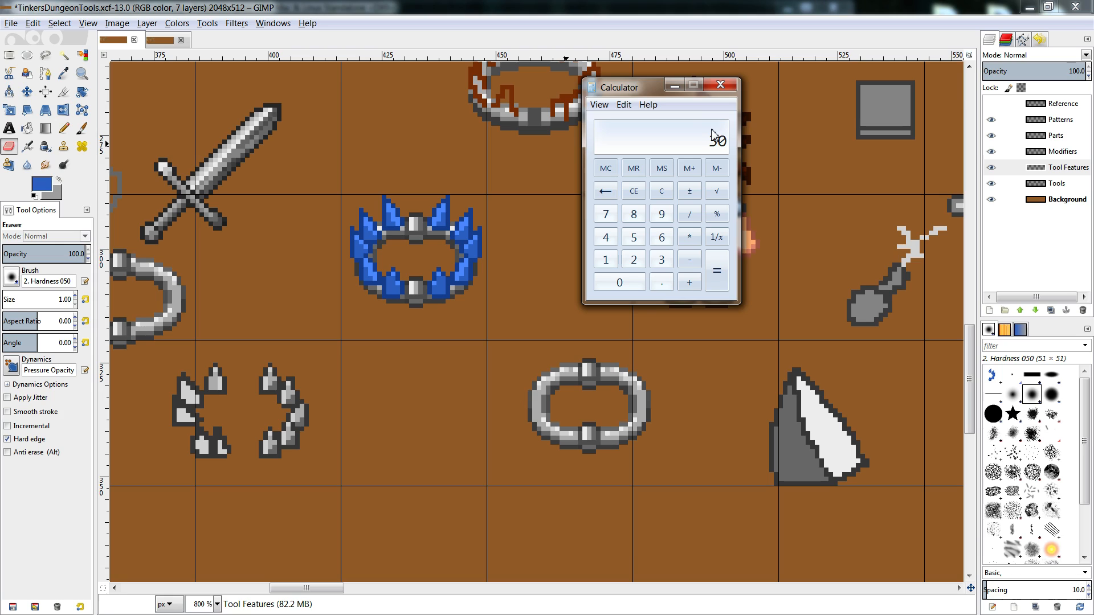
pyautogui.write('*12')
pyautogui.press('Return')
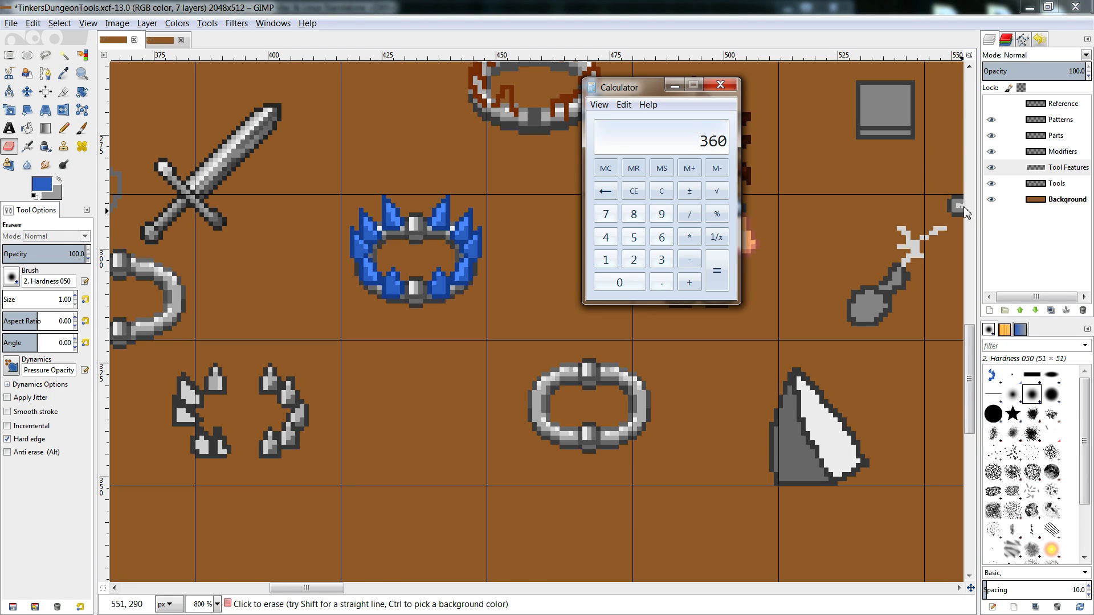
pyautogui.write('30*20')
pyautogui.press('Return')
pyautogui.hotkey('alt', 'F4')
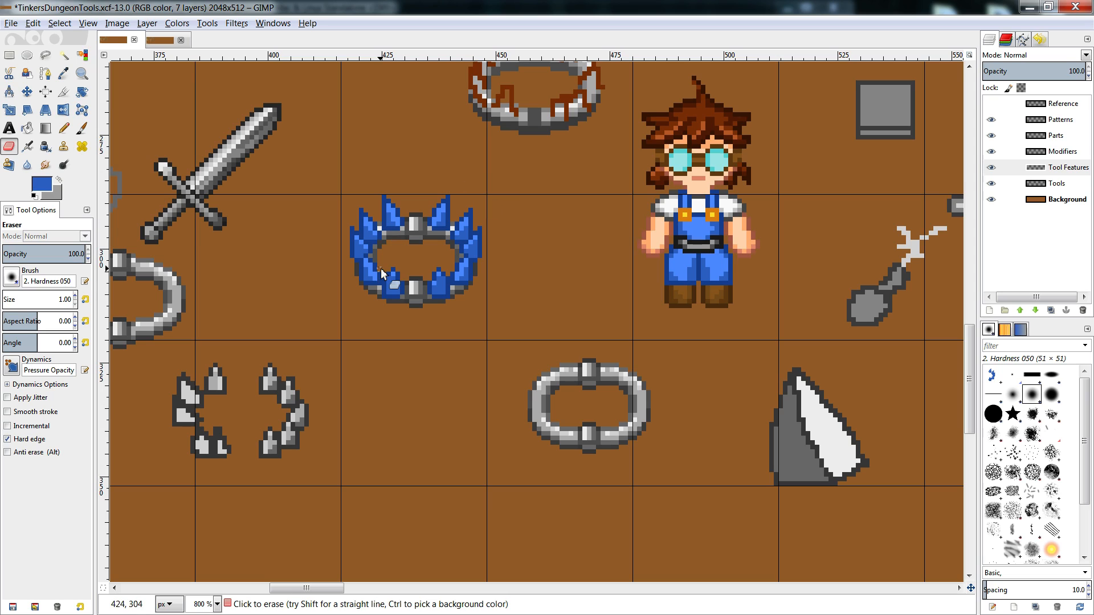
# - Try to extend the tip of the spike left of the bottom clasp upward toward the clasp with sampled blues
pyautogui.press('n')
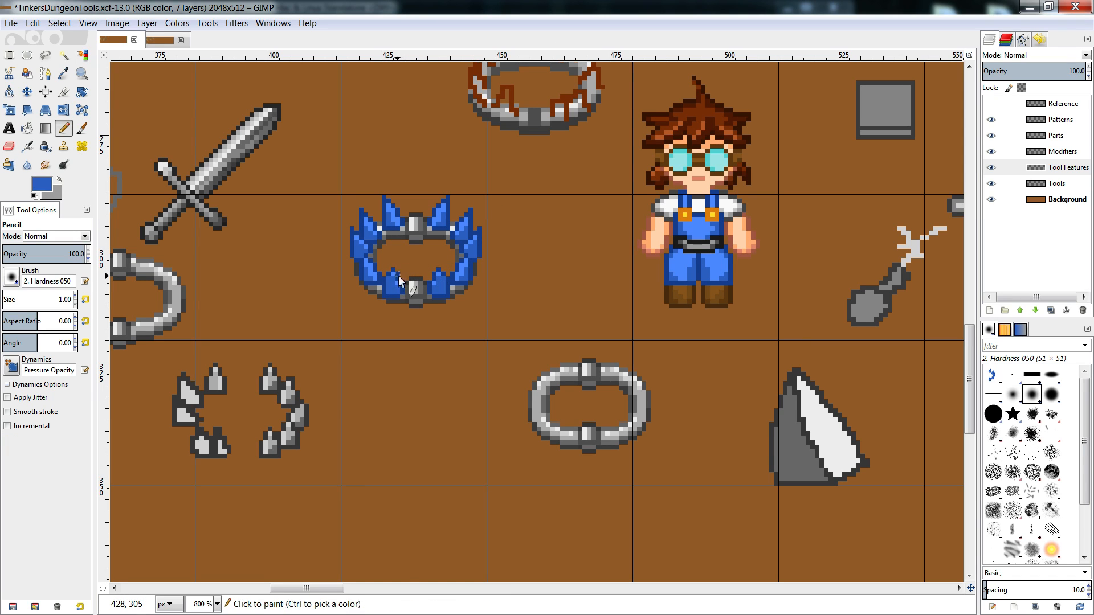
pyautogui.keyDown('ctrl'); pyautogui.click(398, 277); pyautogui.keyUp('ctrl')
pyautogui.moveTo(401, 278); pyautogui.dragTo(401, 265)
pyautogui.click(399, 270)
pyautogui.keyDown('ctrl'); pyautogui.click(399, 284); pyautogui.keyUp('ctrl')
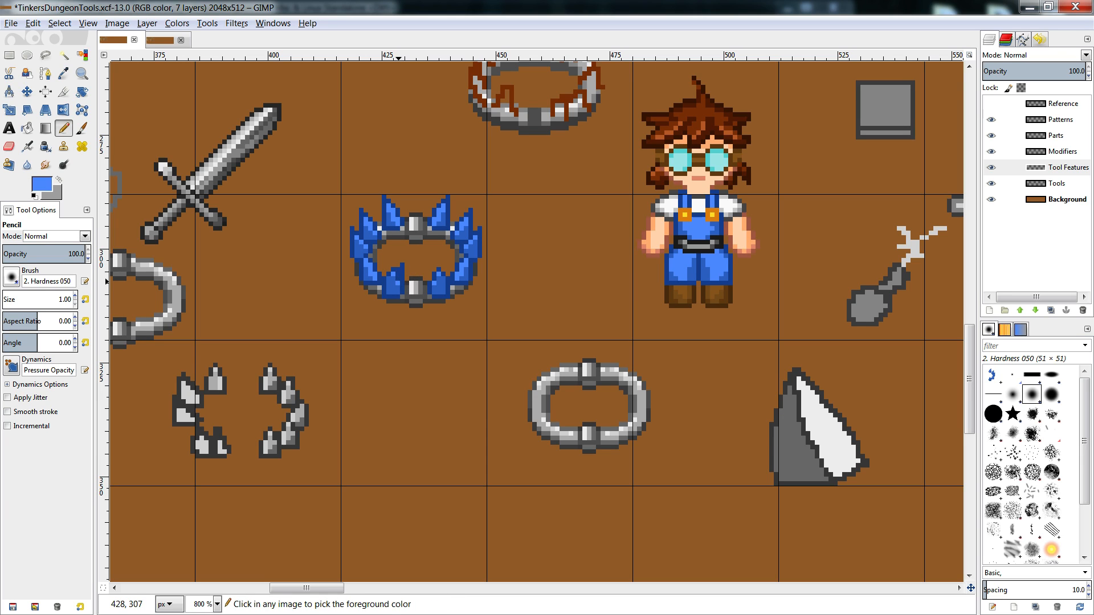
pyautogui.click(399, 275)
pyautogui.keyDown('ctrl'); pyautogui.click(401, 269); pyautogui.keyUp('ctrl')
pyautogui.click(397, 277)
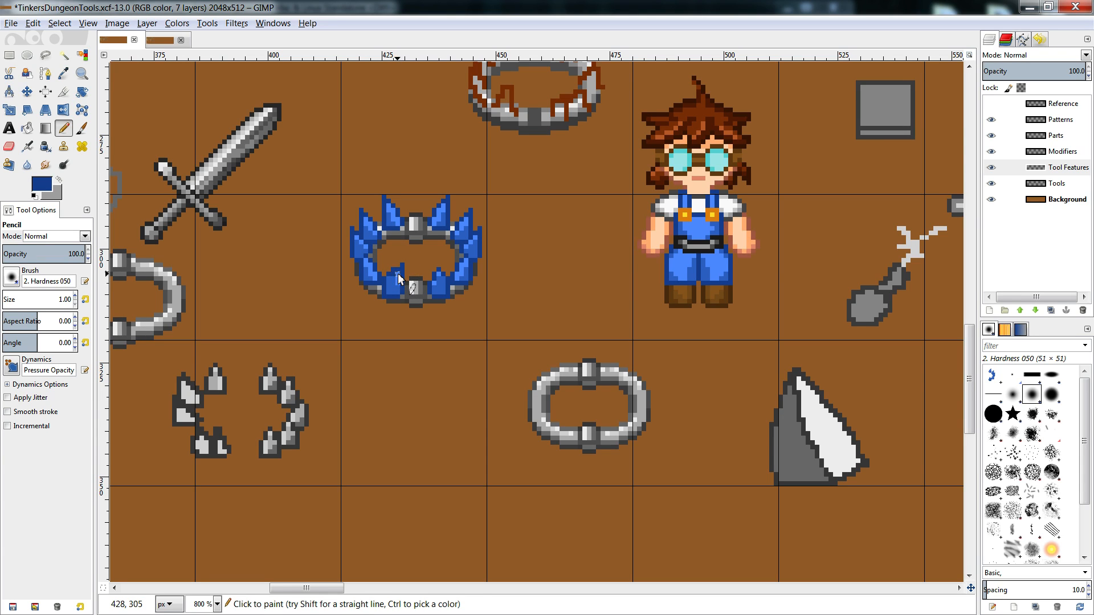
# - Try to slim the outer edge of the spike left of the bottom clasp by erasing its old tip and repainting the slope
pyautogui.hotkey('shift', 'e')
pyautogui.click(393, 271)
pyautogui.press('n')
pyautogui.keyDown('ctrl'); pyautogui.click(389, 280); pyautogui.keyUp('ctrl')
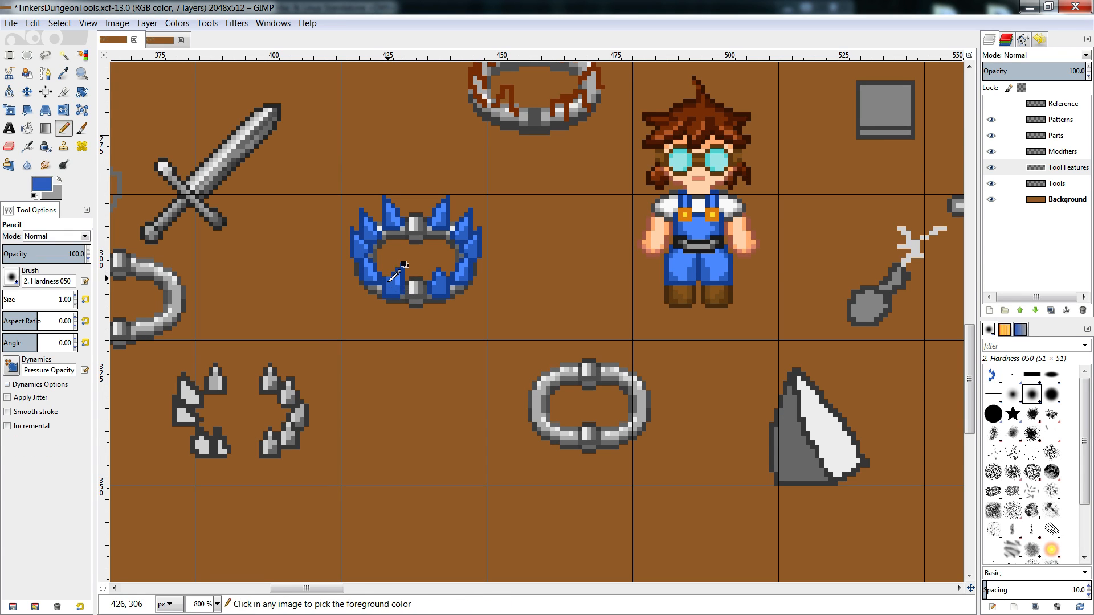
pyautogui.click(389, 278)
pyautogui.keyDown('ctrl'); pyautogui.click(393, 274); pyautogui.keyUp('ctrl')
pyautogui.click(388, 278)
pyautogui.hotkey('shift', 'e')
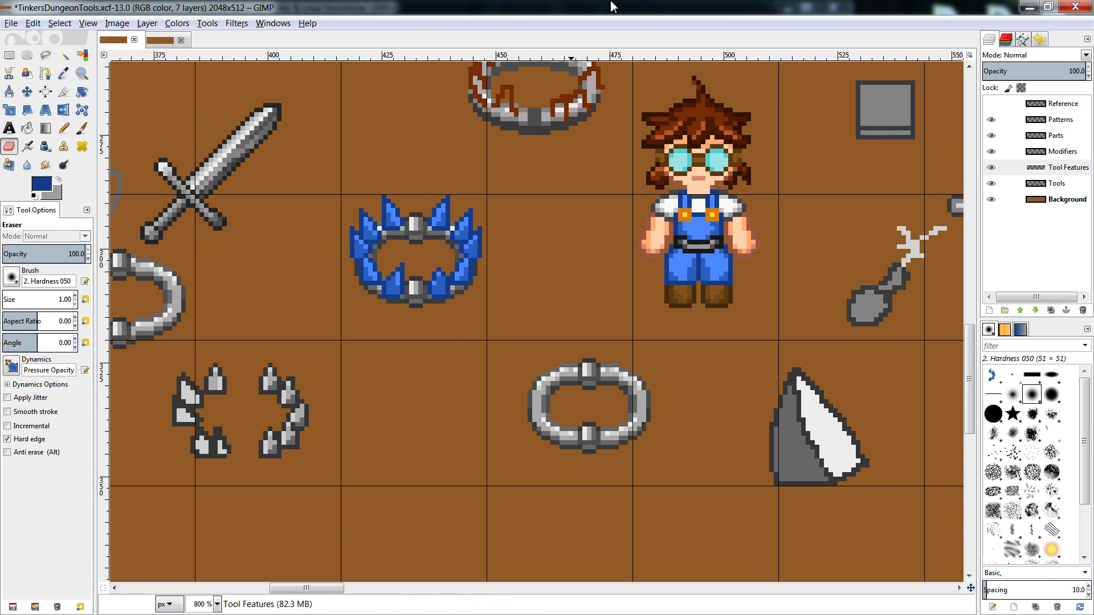
# - Reshape the tip of the ring's lower-left spike with sampled light and dark blues, erasing stray pixels along its edge
pyautogui.press('n')
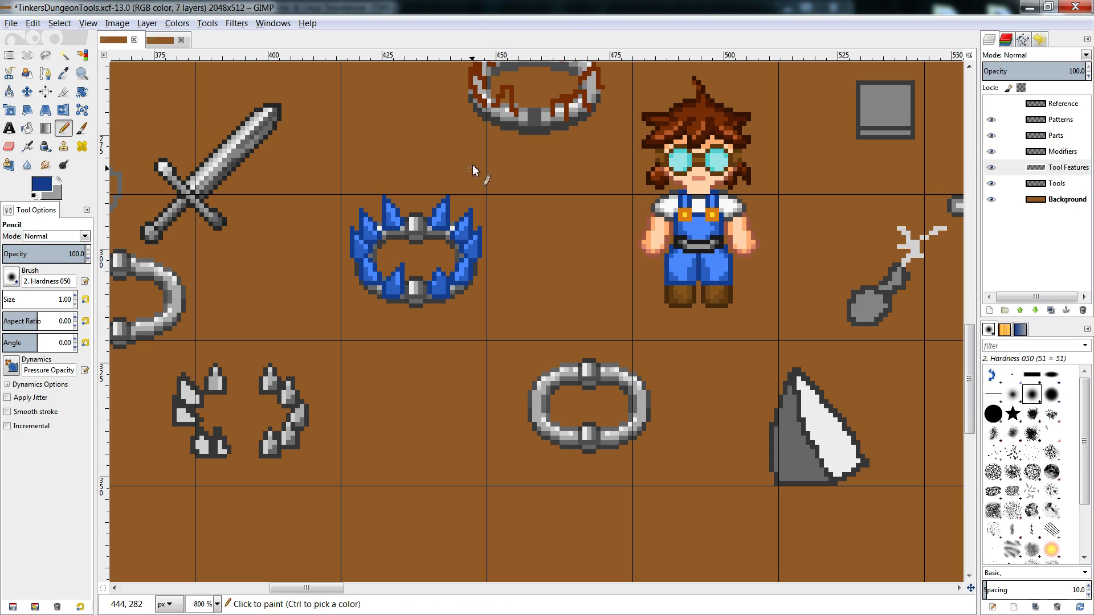
pyautogui.keyDown('ctrl'); pyautogui.click(372, 264); pyautogui.keyUp('ctrl')
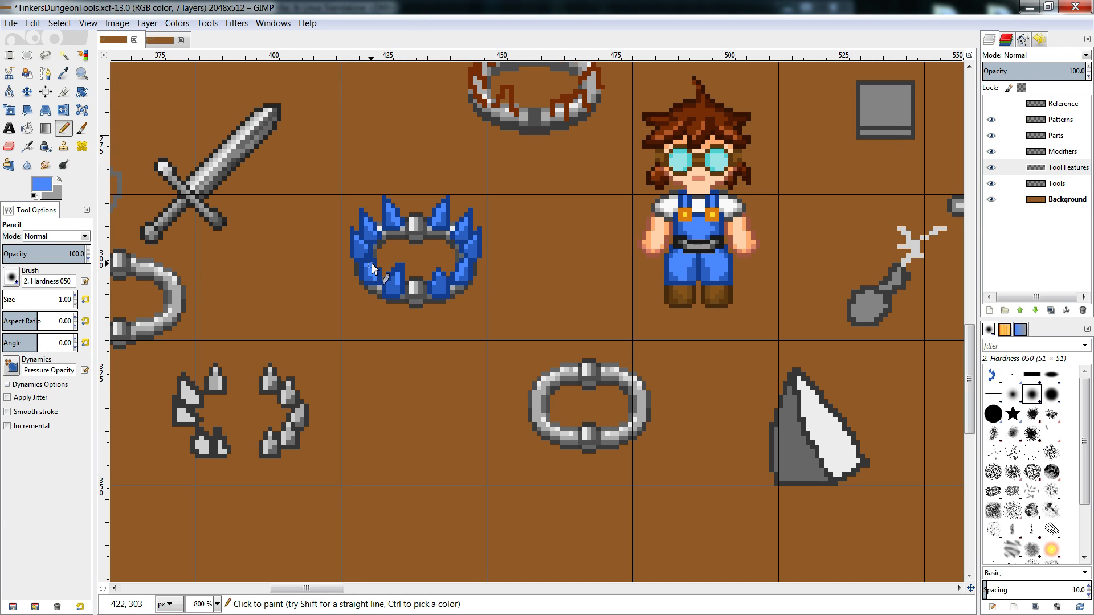
pyautogui.hotkey('shift', 'e')
pyautogui.press('n')
pyautogui.hotkey('shift', 'e')
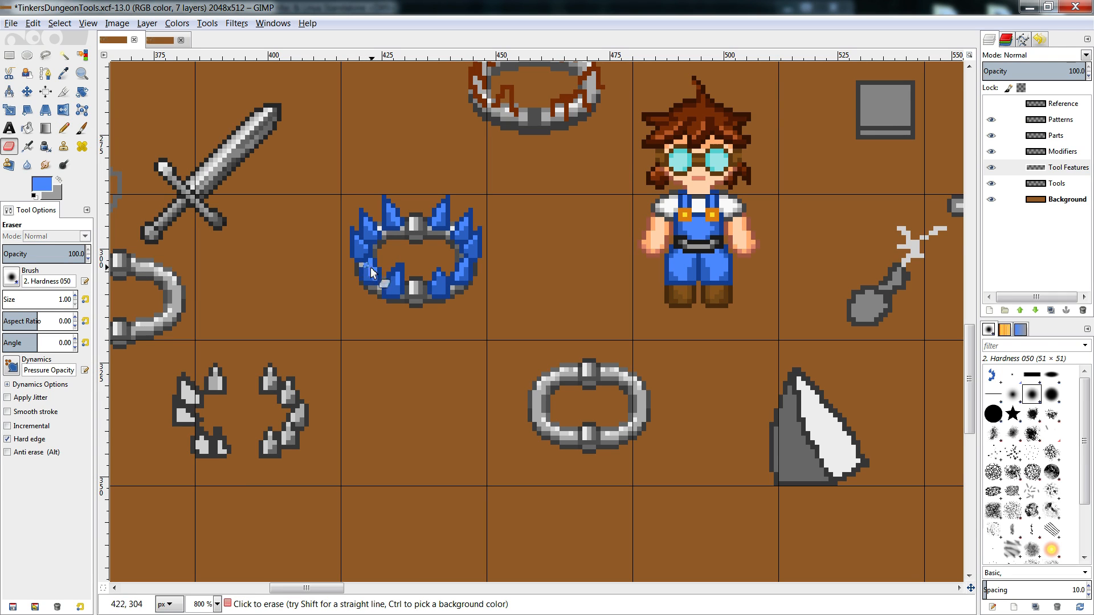
pyautogui.press('n')
pyautogui.keyDown('ctrl'); pyautogui.click(371, 261); pyautogui.keyUp('ctrl')
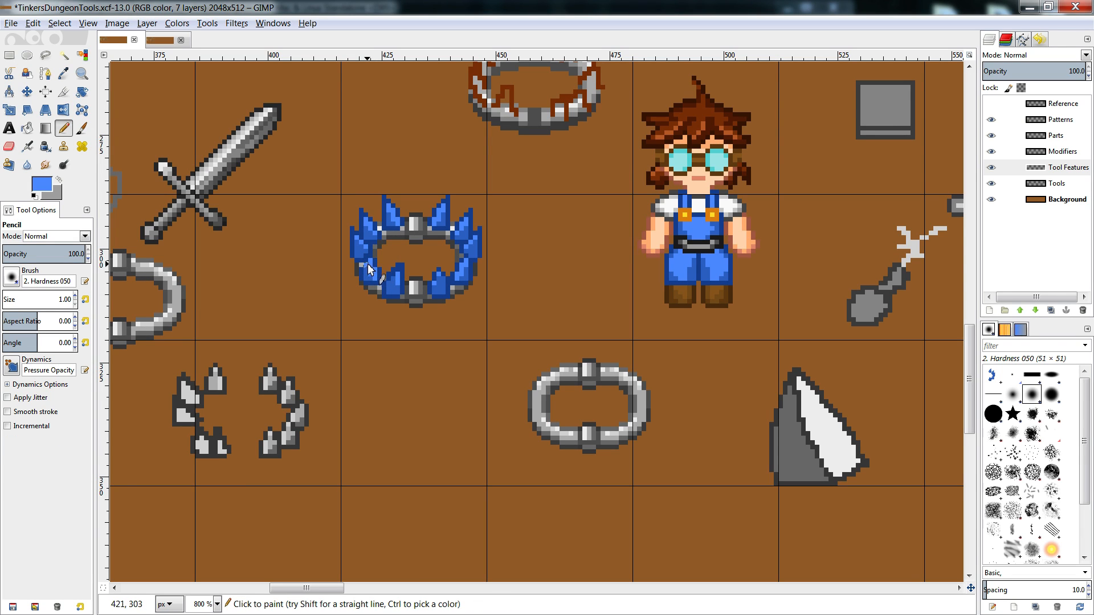
pyautogui.keyDown('ctrl'); pyautogui.click(375, 265); pyautogui.keyUp('ctrl')
pyautogui.hotkey('shift', 'e')
pyautogui.press('n')
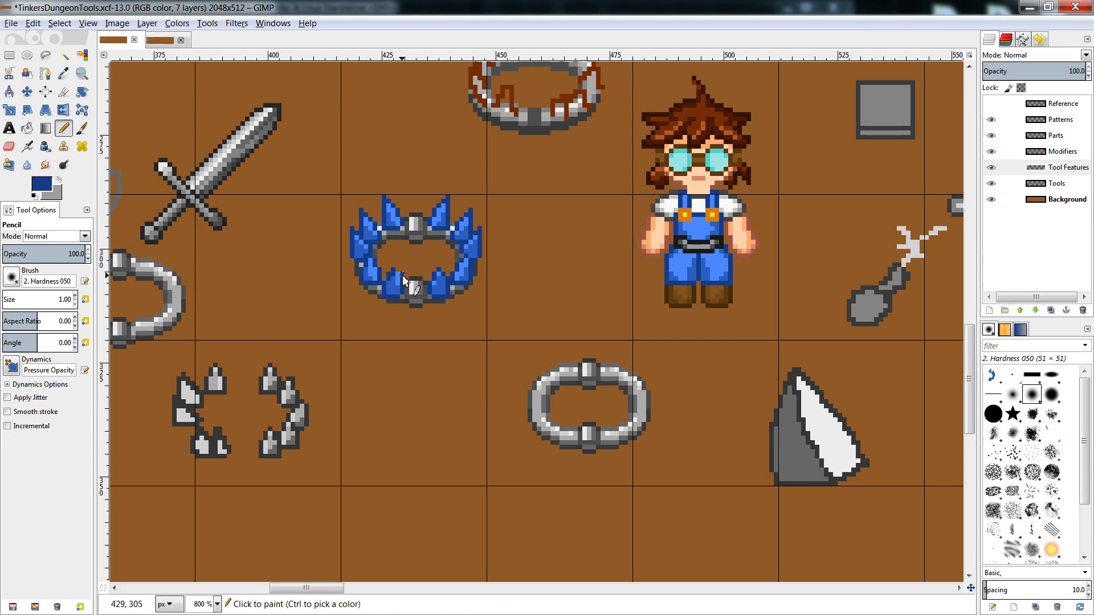
# - Rework the tip of the spike left of the bottom clasp by erasing edge pixels and repainting with sampled blues
pyautogui.hotkey('shift', 'e')
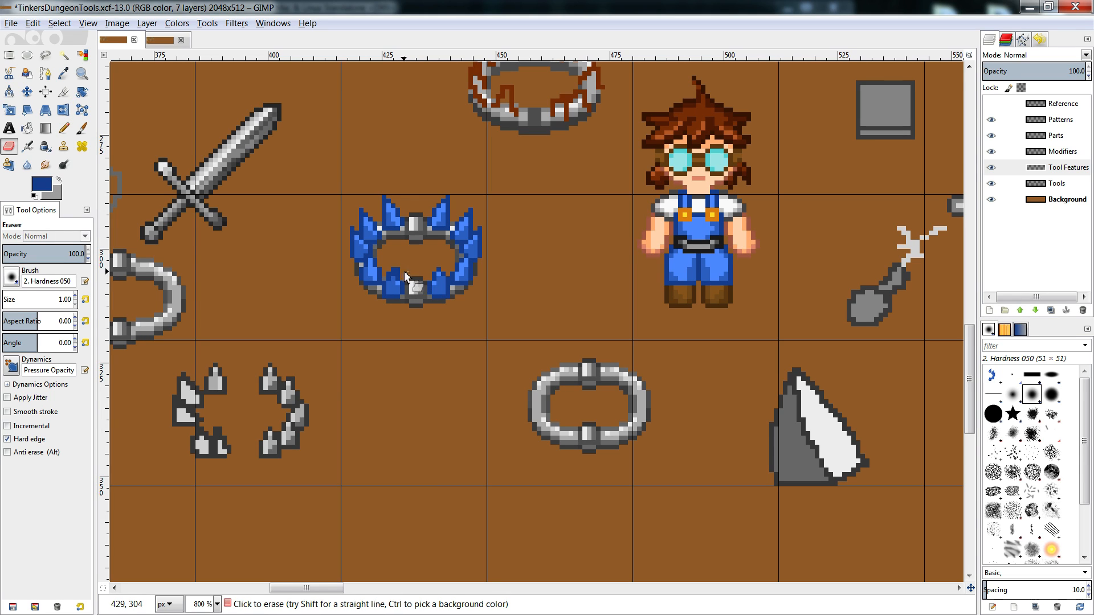
pyautogui.press('n')
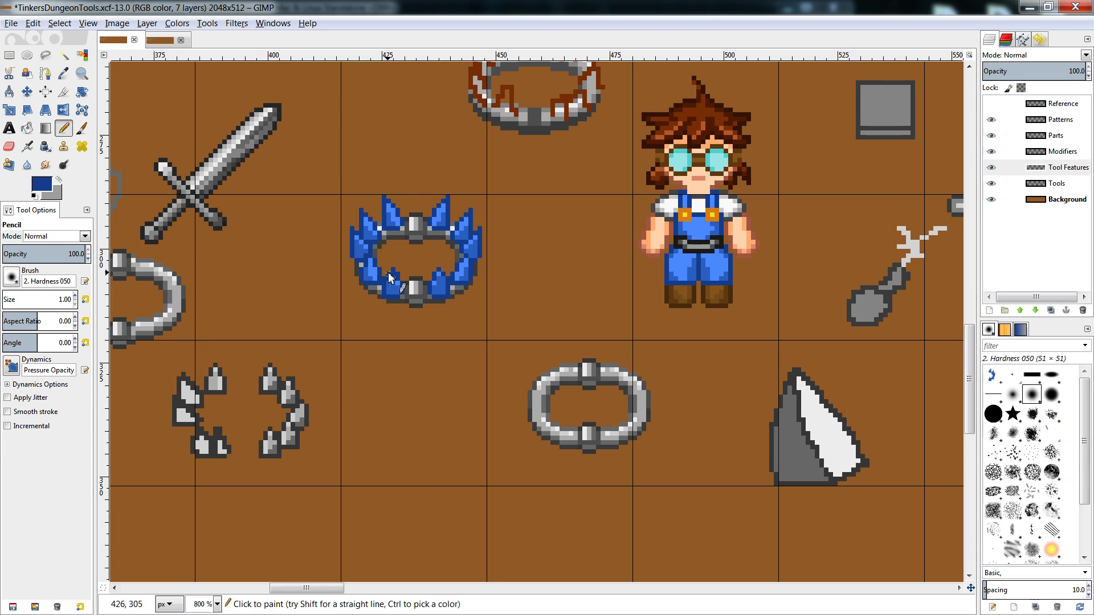
pyautogui.hotkey('shift', 'e')
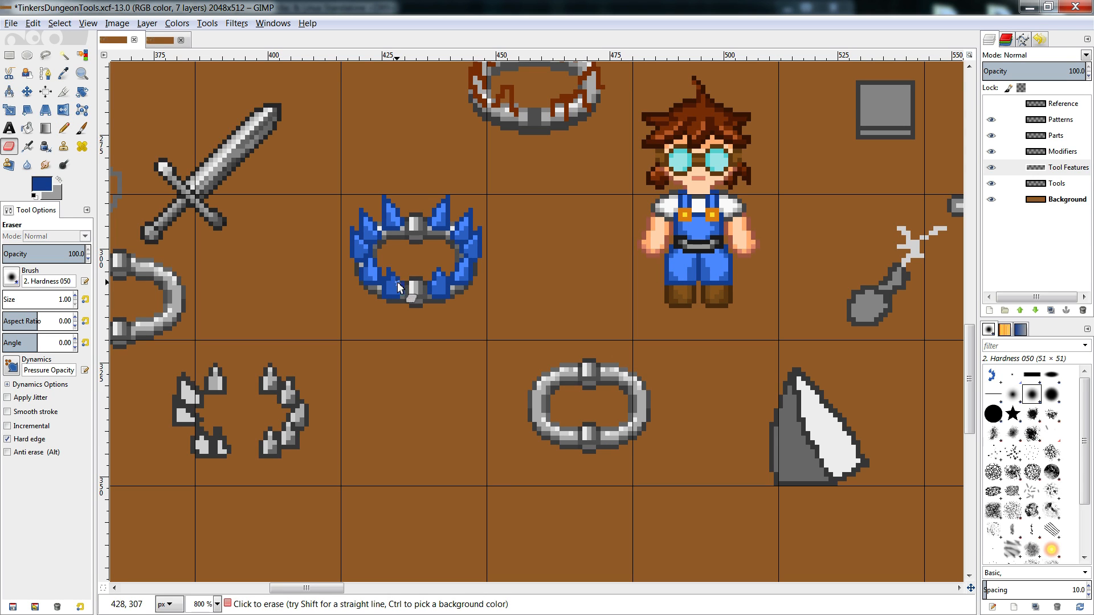
pyautogui.keyDown('ctrl'); pyautogui.click(389, 277); pyautogui.keyUp('ctrl')
pyautogui.press('n')
pyautogui.press('x')
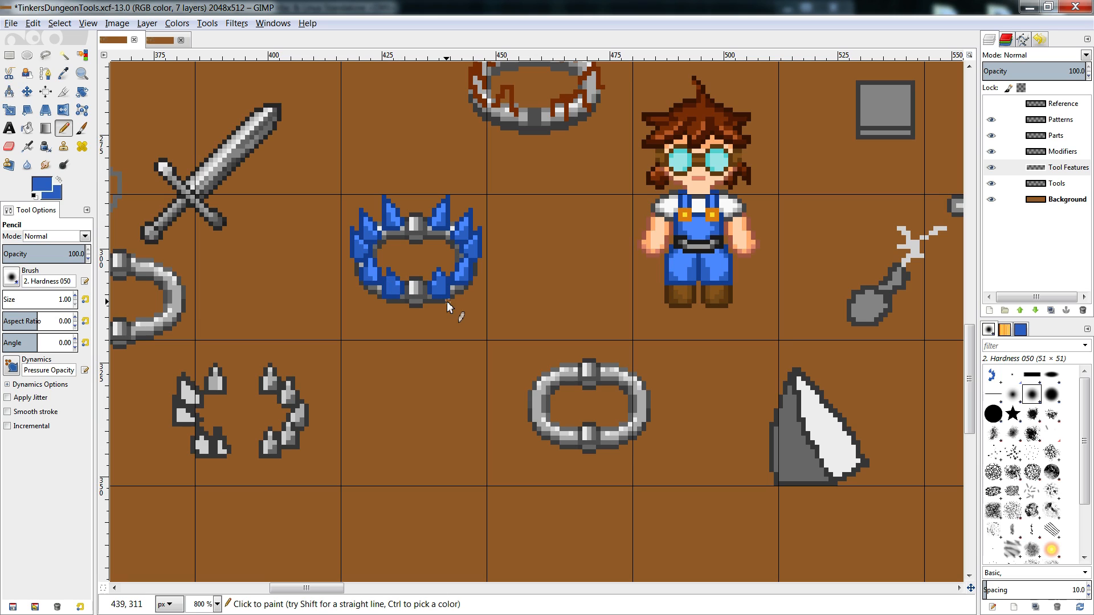
pyautogui.keyDown('ctrl'); pyautogui.click(393, 279); pyautogui.keyUp('ctrl')
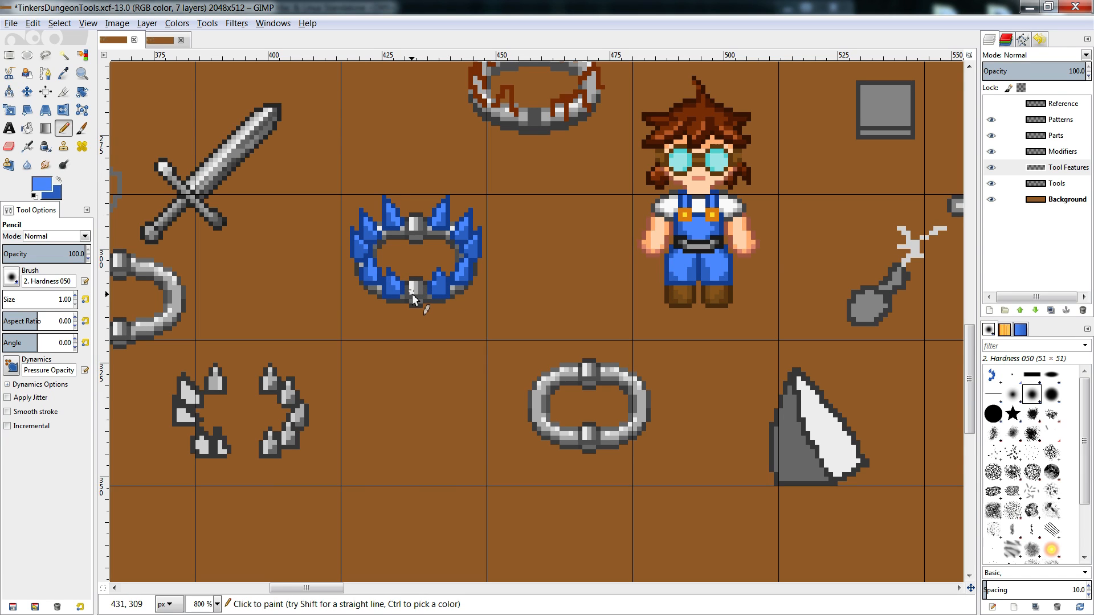
pyautogui.keyDown('ctrl'); pyautogui.click(388, 279); pyautogui.keyUp('ctrl')
pyautogui.hotkey('shift', 'e')
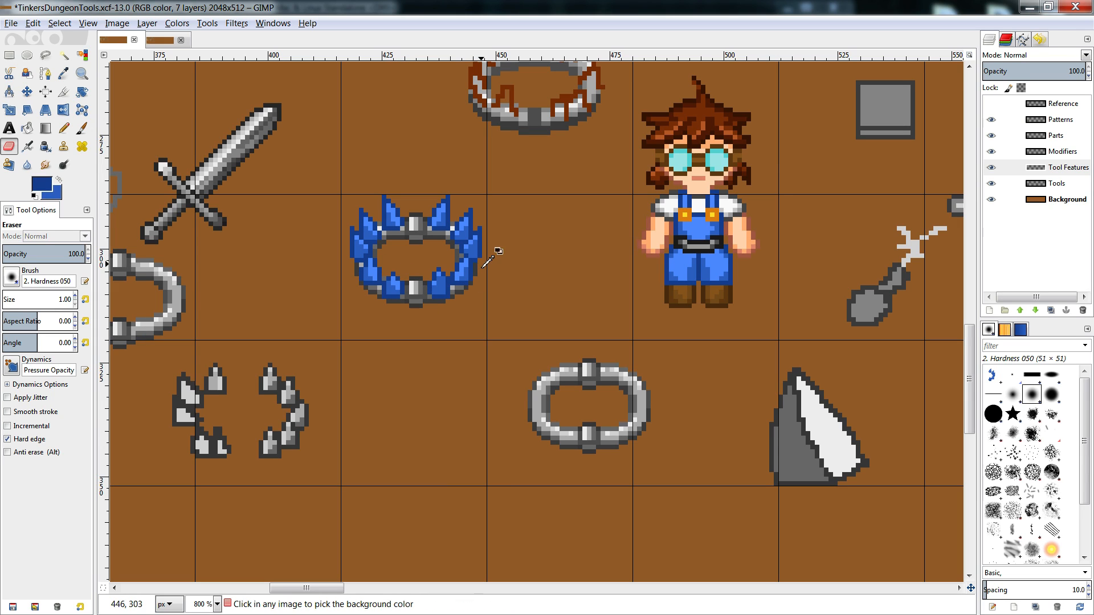
pyautogui.press('n')
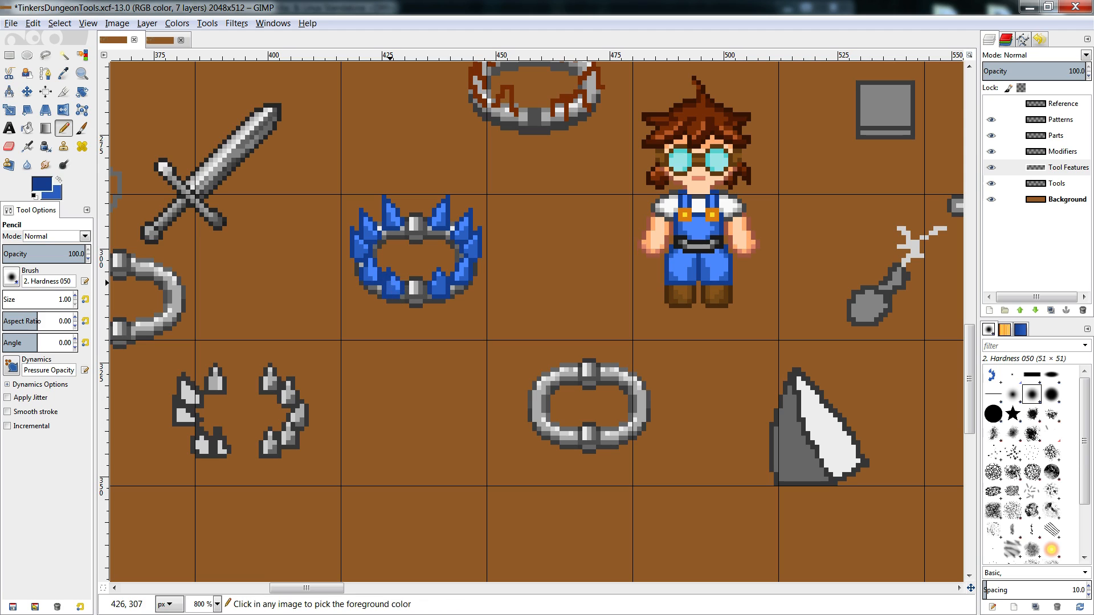
pyautogui.keyDown('ctrl'); pyautogui.click(389, 276); pyautogui.keyUp('ctrl')
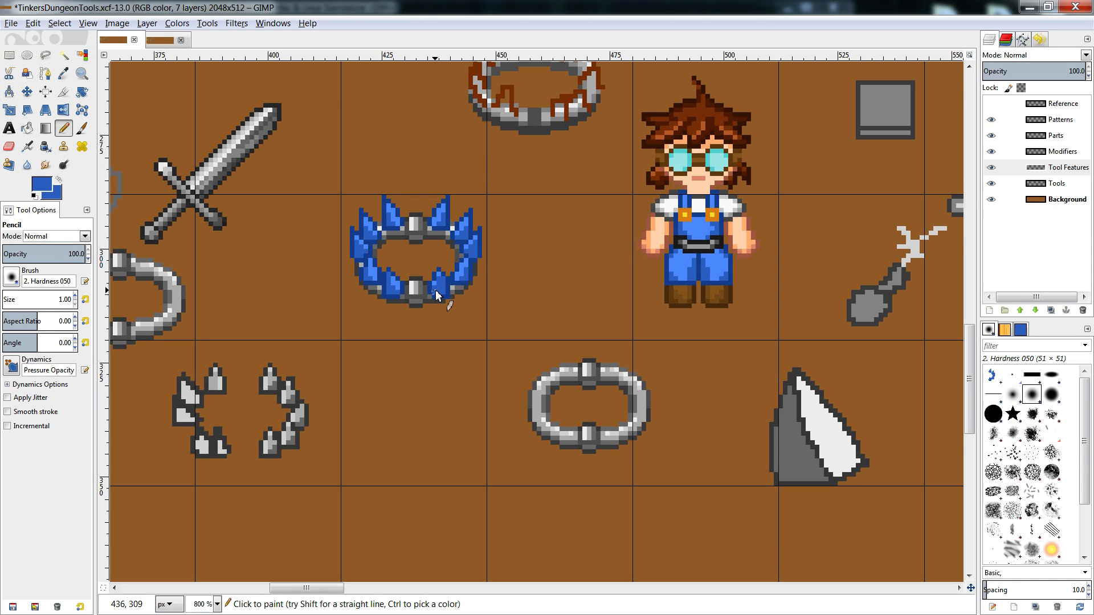
# - Shade the body of the spike left of the bottom clasp with light and medium blues sampled from it
pyautogui.keyDown('ctrl'); pyautogui.click(393, 286); pyautogui.keyUp('ctrl')
pyautogui.keyDown('ctrl'); pyautogui.click(393, 279); pyautogui.keyUp('ctrl')
pyautogui.keyDown('ctrl'); pyautogui.click(392, 279); pyautogui.keyUp('ctrl')
pyautogui.keyDown('ctrl'); pyautogui.click(394, 285); pyautogui.keyUp('ctrl')
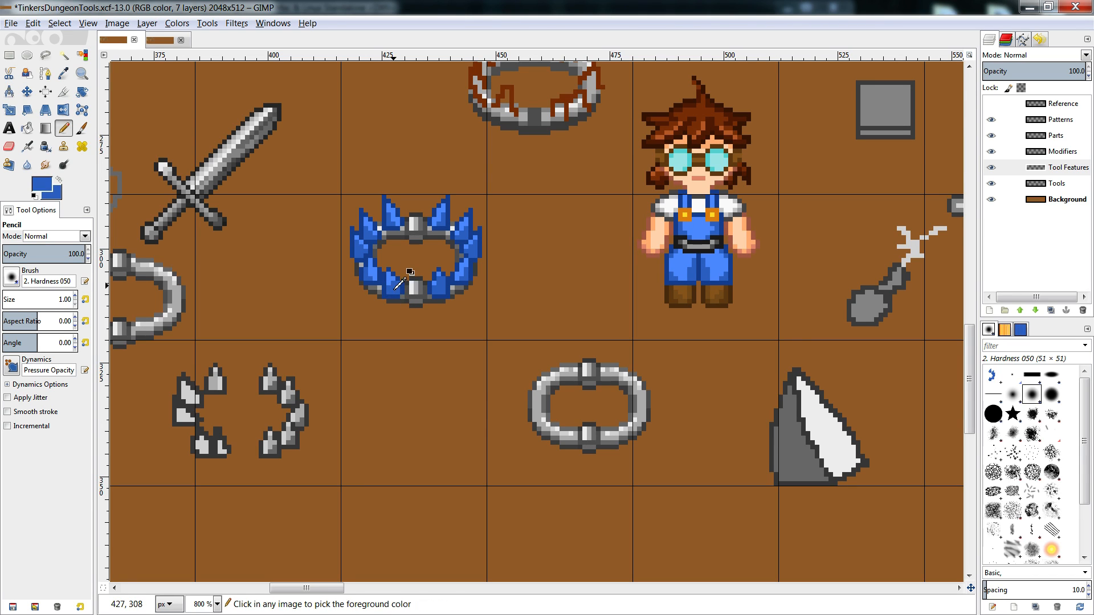
pyautogui.keyDown('ctrl'); pyautogui.click(391, 279); pyautogui.keyUp('ctrl')
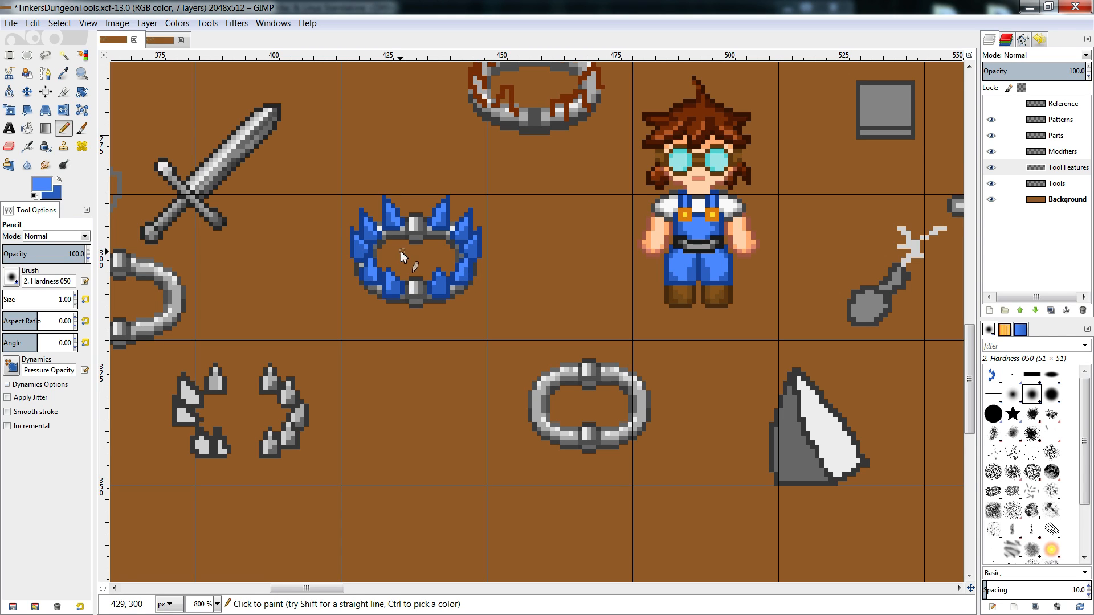
pyautogui.keyDown('ctrl'); pyautogui.click(388, 279); pyautogui.keyUp('ctrl')
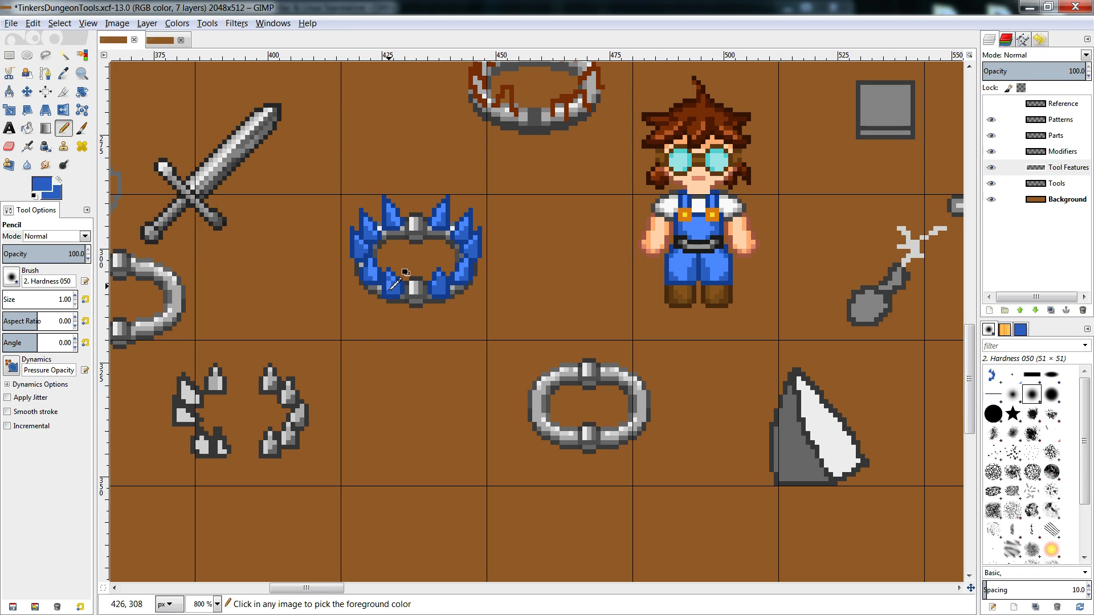
pyautogui.keyDown('ctrl'); pyautogui.click(390, 292); pyautogui.keyUp('ctrl')
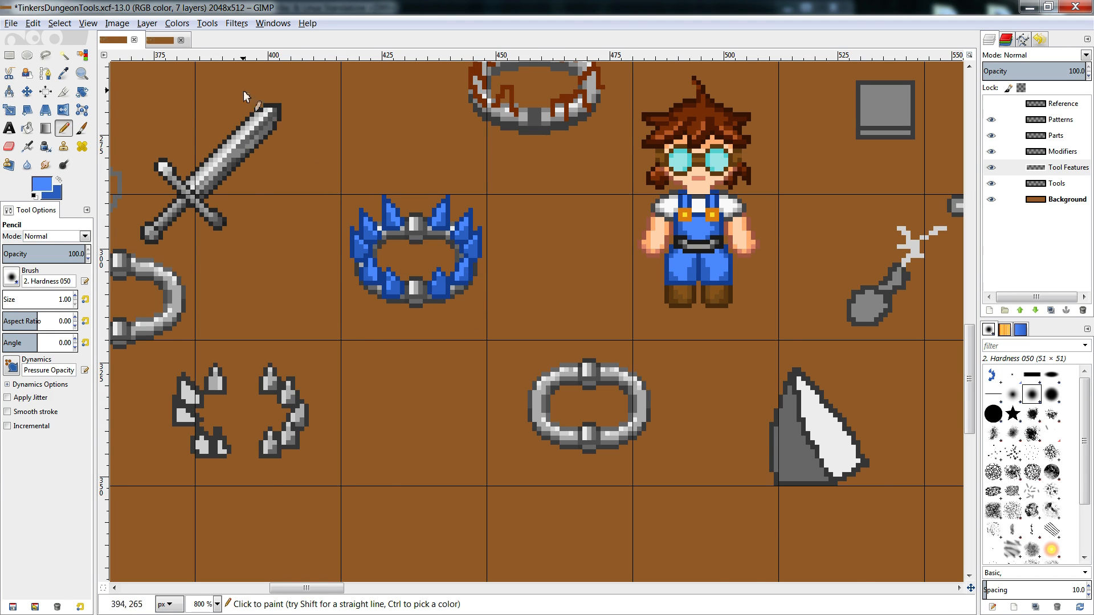
# - Check the blue-spiked ring in the second image view at 300%, and return to the 800% view
pyautogui.click(160, 40)
pyautogui.scroll(-5, 408, 541)
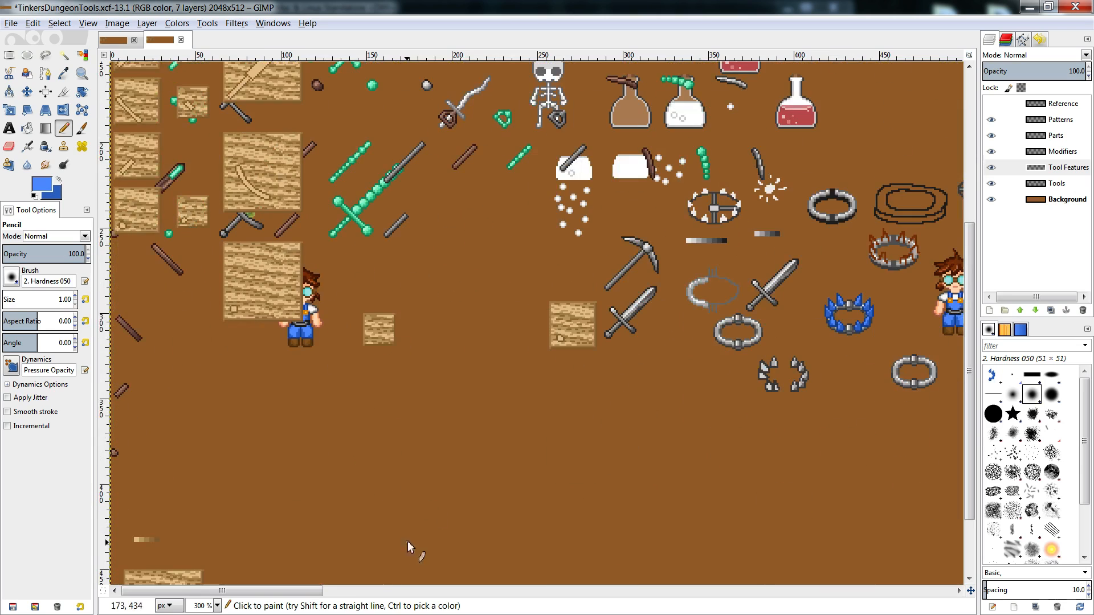
pyautogui.moveTo(318, 592); pyautogui.dragTo(366, 601)
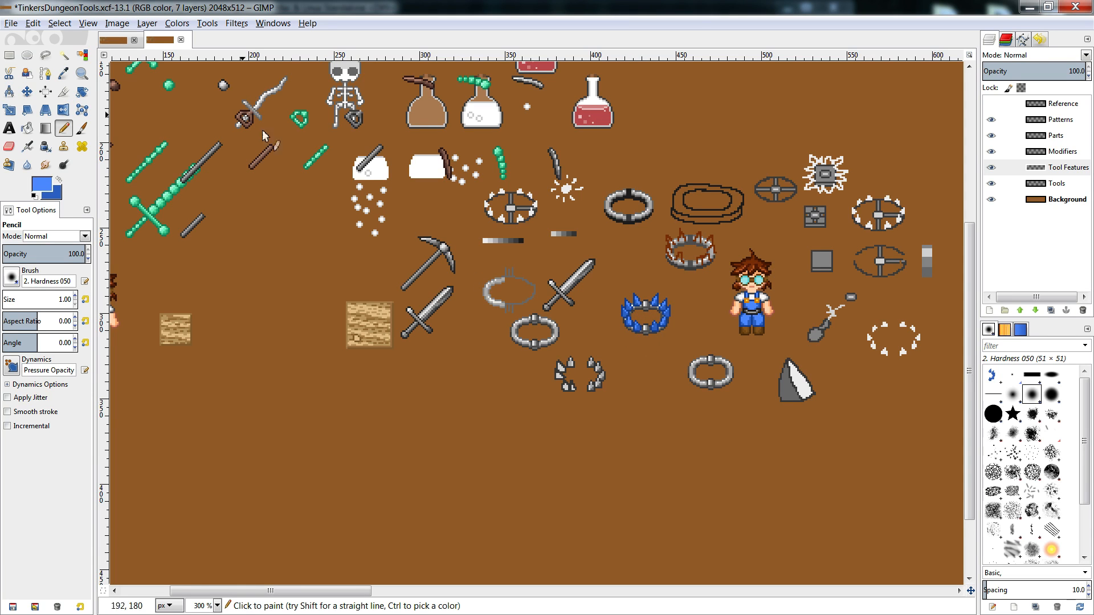
pyautogui.click(114, 40)
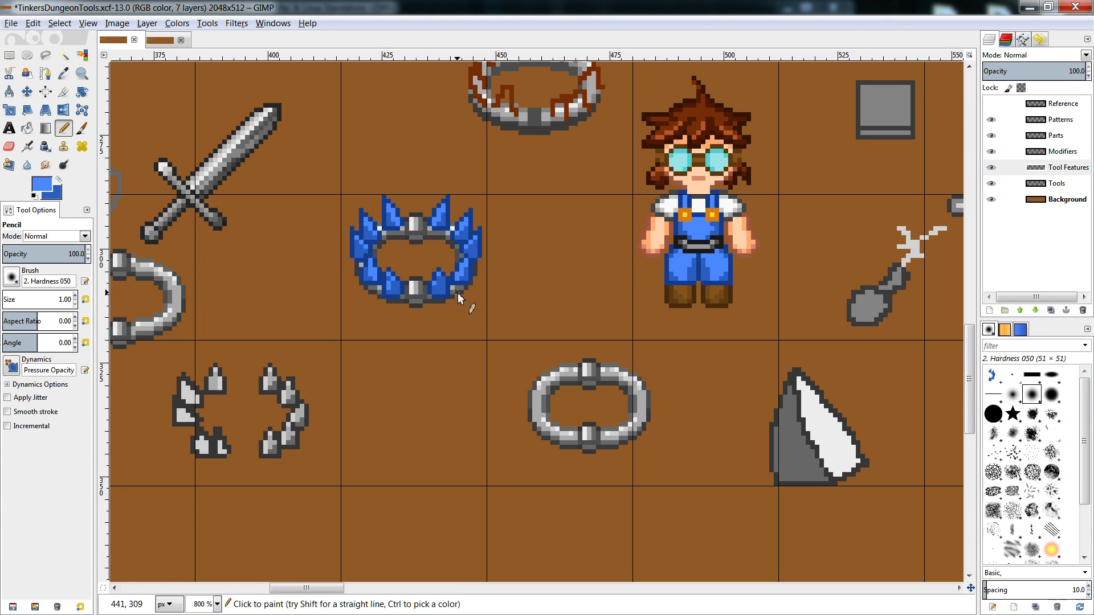
# - Retouch the upper-left spikes where they meet the ring with sampled colors, erasing stray pixels
pyautogui.keyDown('ctrl'); pyautogui.click(384, 231); pyautogui.keyUp('ctrl')
pyautogui.keyDown('ctrl'); pyautogui.click(376, 229); pyautogui.keyUp('ctrl')
pyautogui.keyDown('ctrl'); pyautogui.click(397, 224); pyautogui.keyUp('ctrl')
pyautogui.keyDown('ctrl'); pyautogui.click(377, 238); pyautogui.keyUp('ctrl')
pyautogui.keyDown('ctrl'); pyautogui.click(379, 234); pyautogui.keyUp('ctrl')
pyautogui.hotkey('shift', 'e')
pyautogui.press('n')
pyautogui.hotkey('shift', 'e')
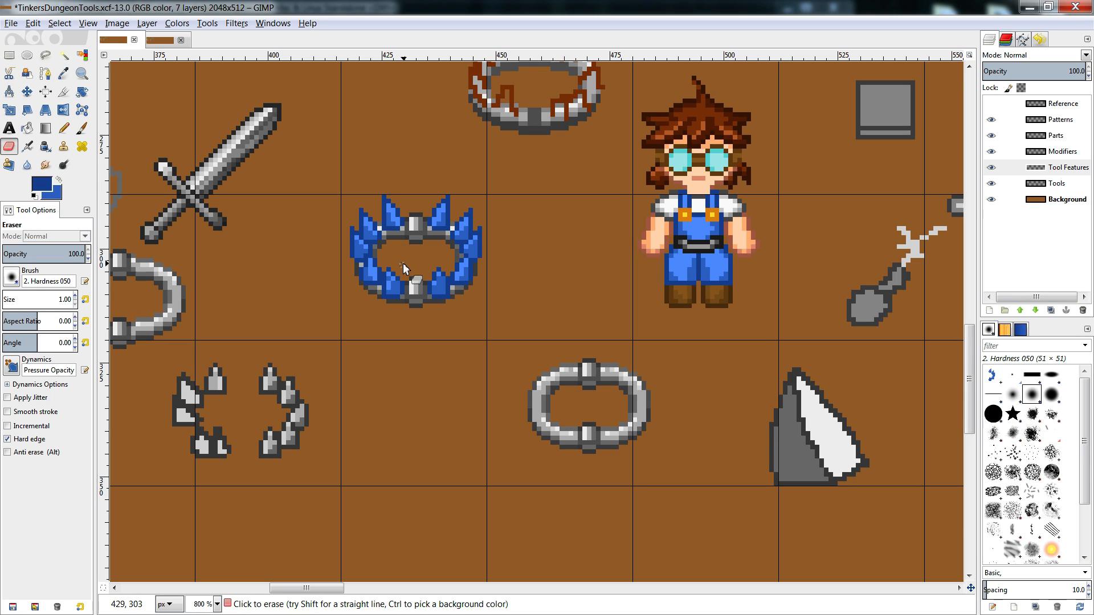
pyautogui.press('n')
# - Repaint the tip and outer side of the lower-left spike with blues sampled from it and the spike above
pyautogui.keyDown('ctrl'); pyautogui.click(379, 276); pyautogui.keyUp('ctrl')
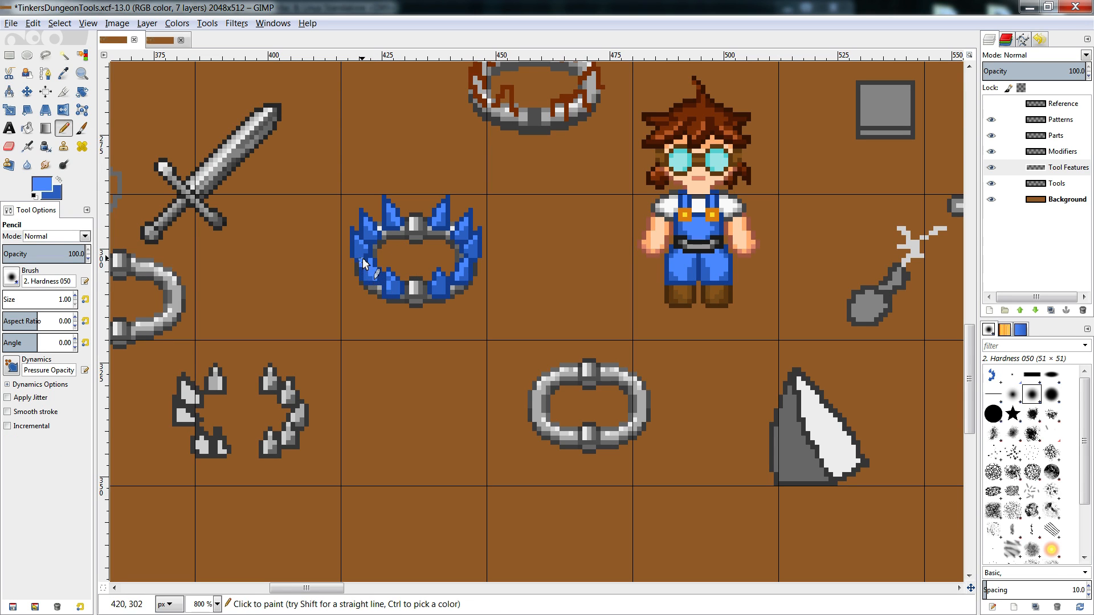
pyautogui.keyDown('ctrl'); pyautogui.click(374, 267); pyautogui.keyUp('ctrl')
pyautogui.click(371, 261)
pyautogui.hotkey('shift', 'e')
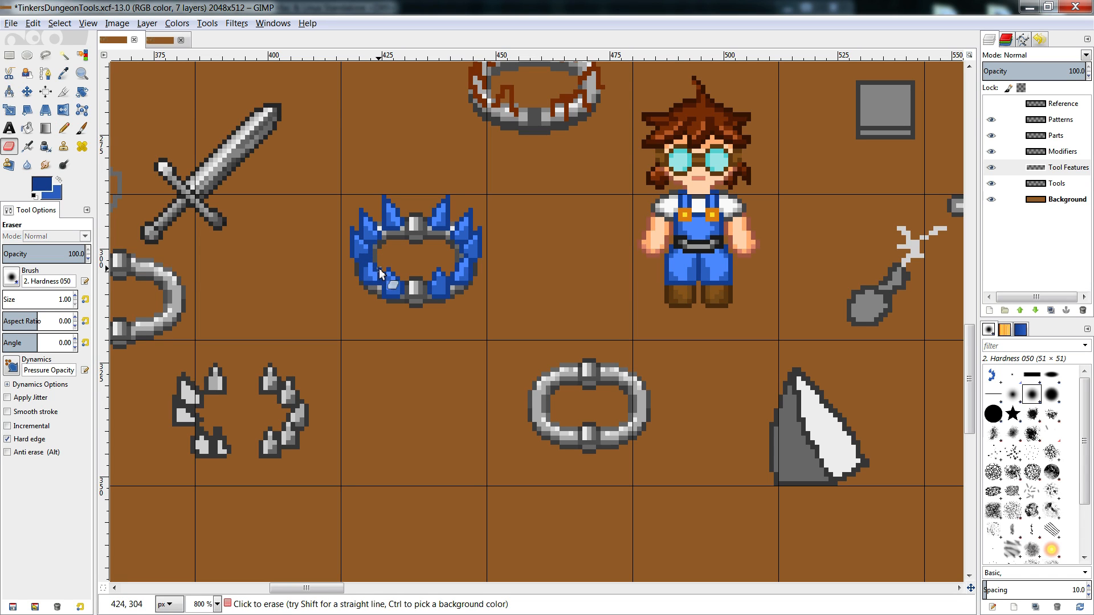
pyautogui.press('n')
pyautogui.keyDown('ctrl'); pyautogui.click(369, 272); pyautogui.keyUp('ctrl')
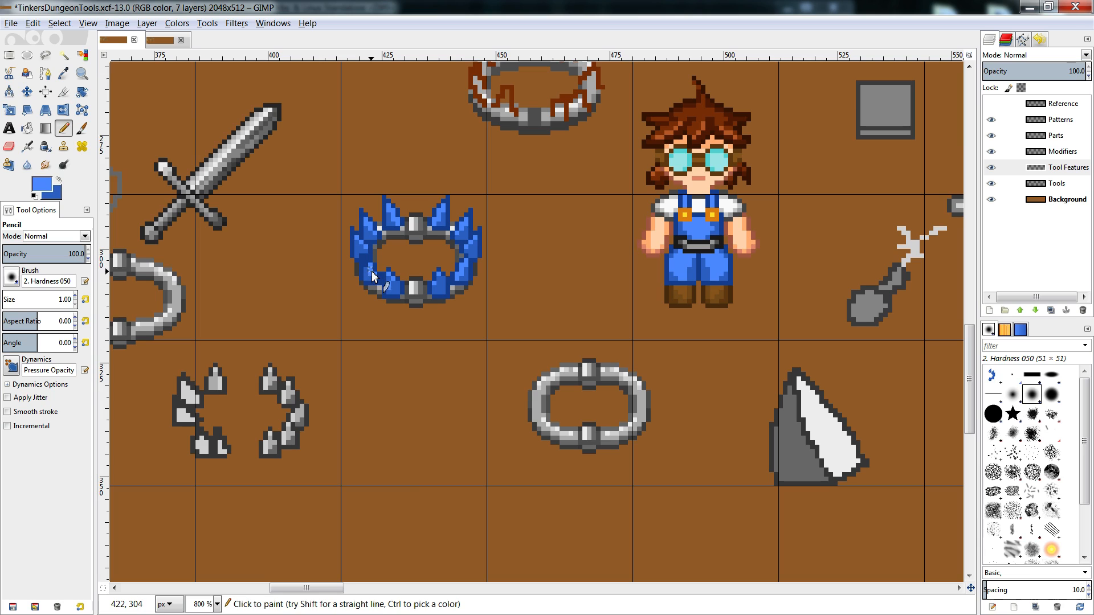
pyautogui.keyDown('ctrl'); pyautogui.click(357, 239); pyautogui.keyUp('ctrl')
pyautogui.keyDown('ctrl'); pyautogui.click(359, 251); pyautogui.keyUp('ctrl')
pyautogui.keyDown('ctrl'); pyautogui.click(375, 270); pyautogui.keyUp('ctrl')
pyautogui.keyDown('ctrl'); pyautogui.click(362, 259); pyautogui.keyUp('ctrl')
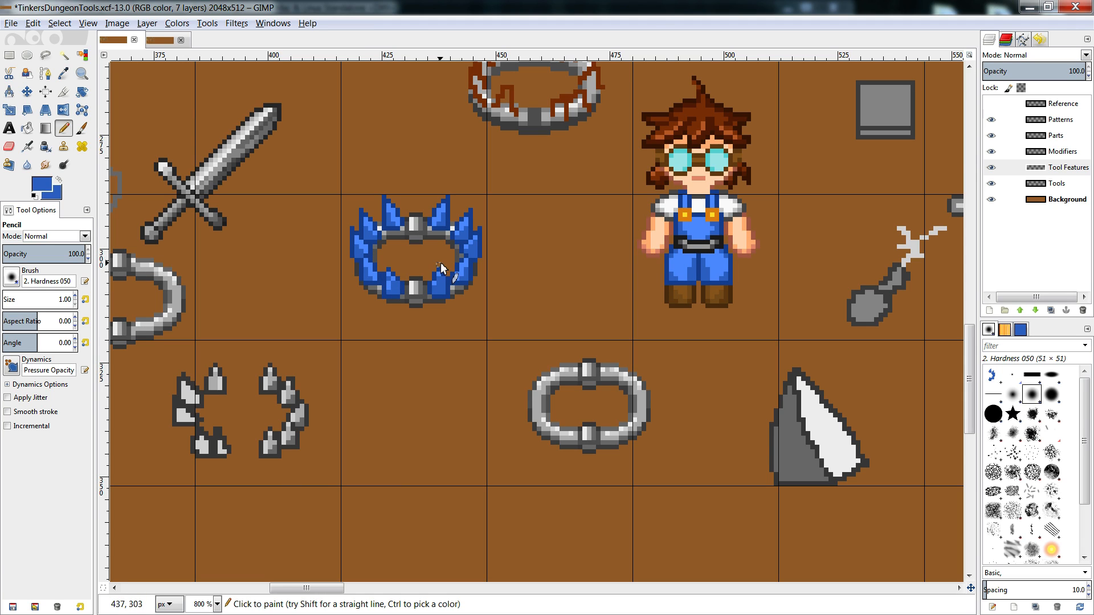
# - Refine the base and inner edge of the lower-left spike with sampled medium and dark blues, erasing excess pixels
pyautogui.keyDown('ctrl'); pyautogui.click(373, 280); pyautogui.keyUp('ctrl')
pyautogui.hotkey('shift', 'e')
pyautogui.press('n')
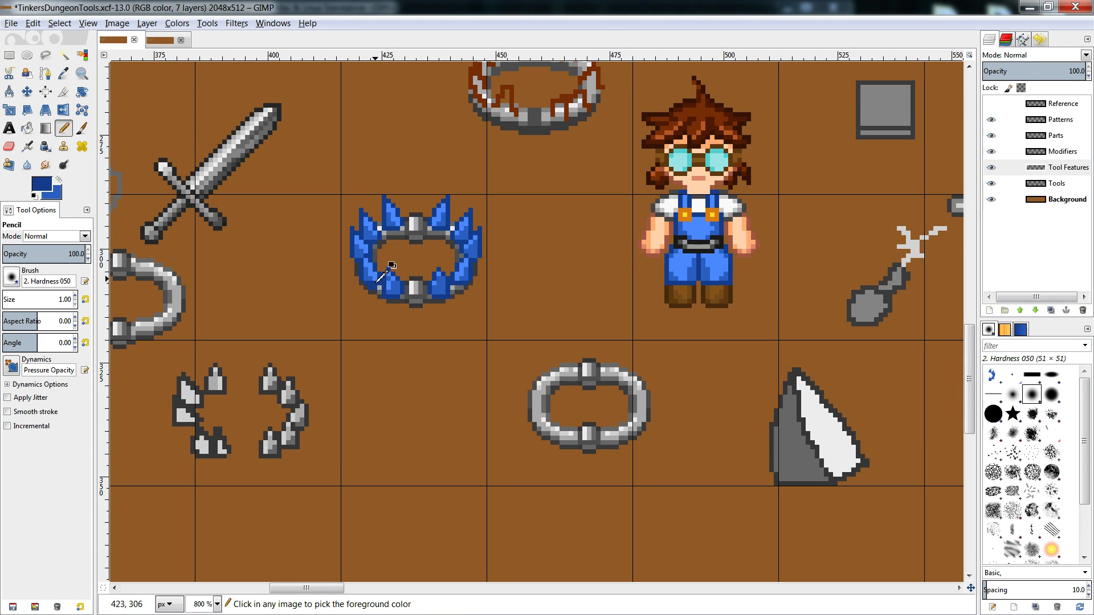
pyautogui.keyDown('ctrl'); pyautogui.click(371, 284); pyautogui.keyUp('ctrl')
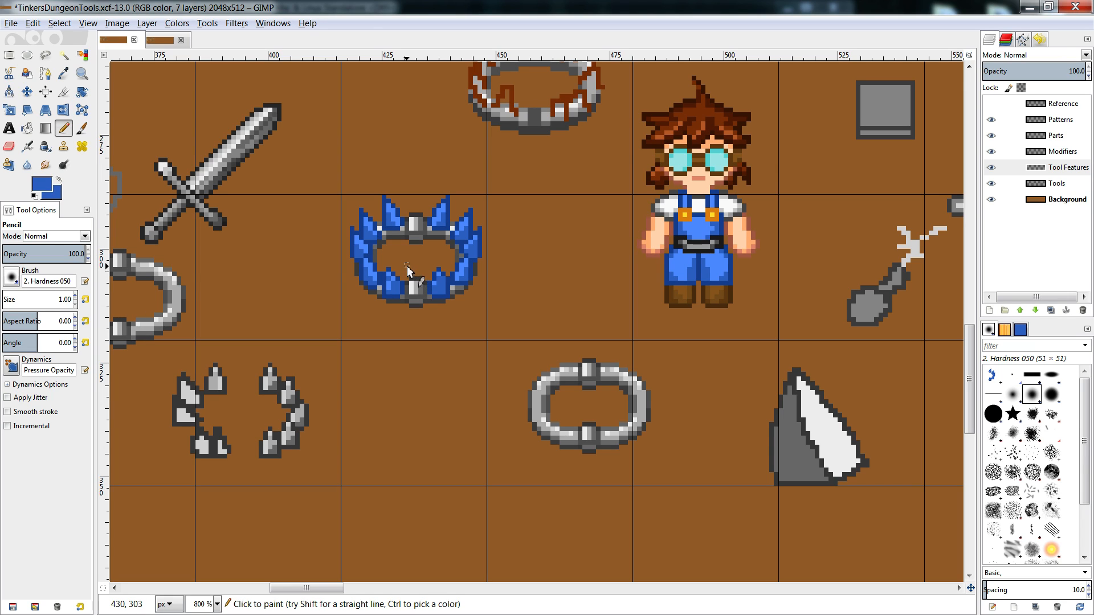
pyautogui.keyDown('ctrl'); pyautogui.click(363, 282); pyautogui.keyUp('ctrl')
pyautogui.hotkey('shift', 'e')
pyautogui.press('n')
pyautogui.hotkey('shift', 'e')
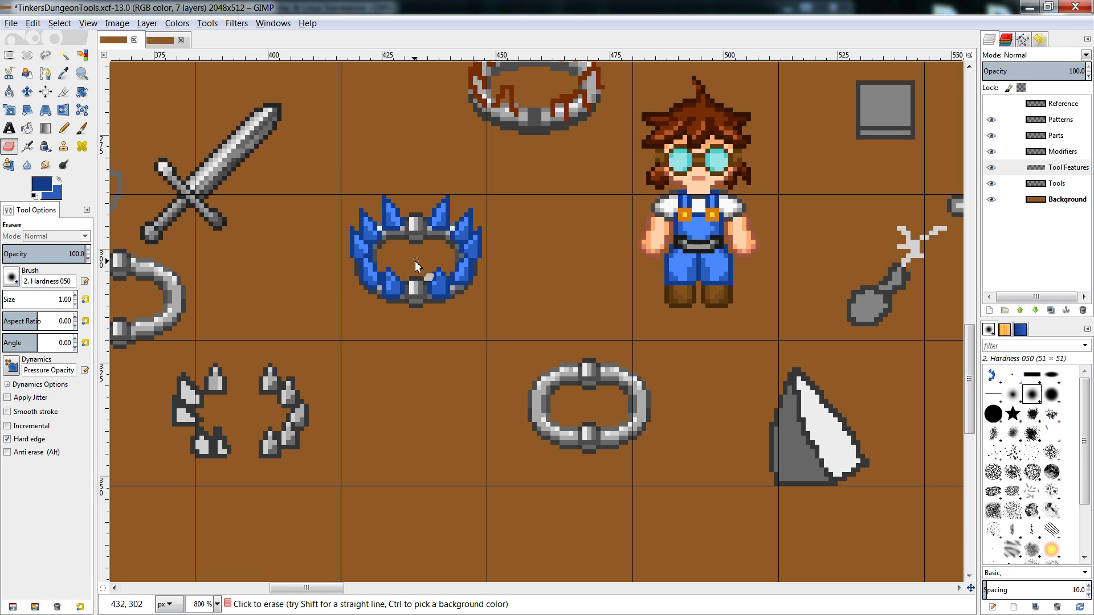
pyautogui.press('n')
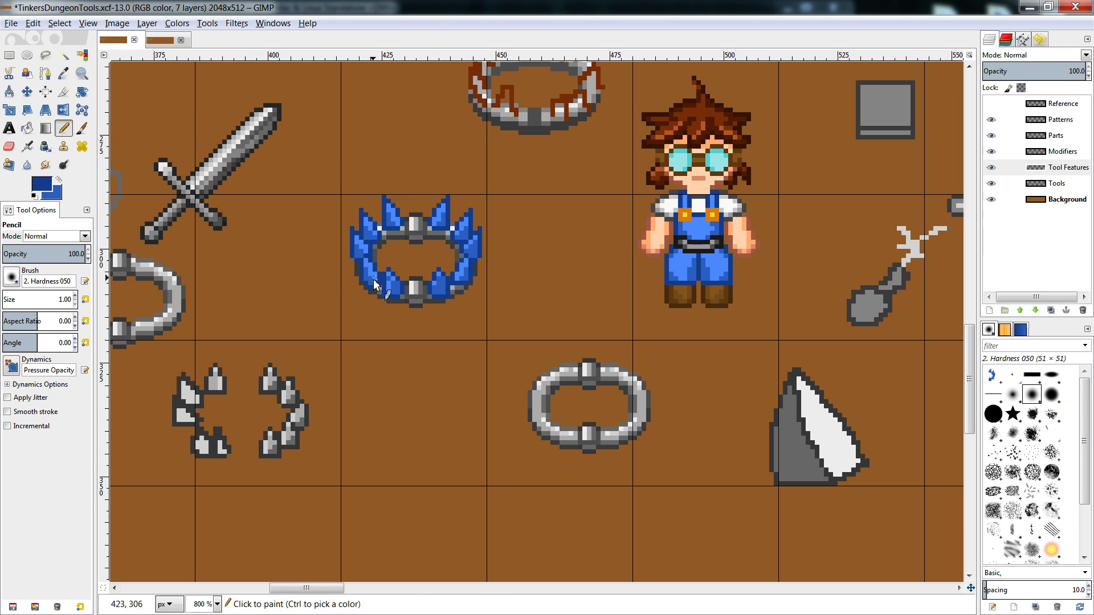
# - Touch up the lower-left spike's edges with sampled blues, and check the ring in the 300% view
pyautogui.press('r')
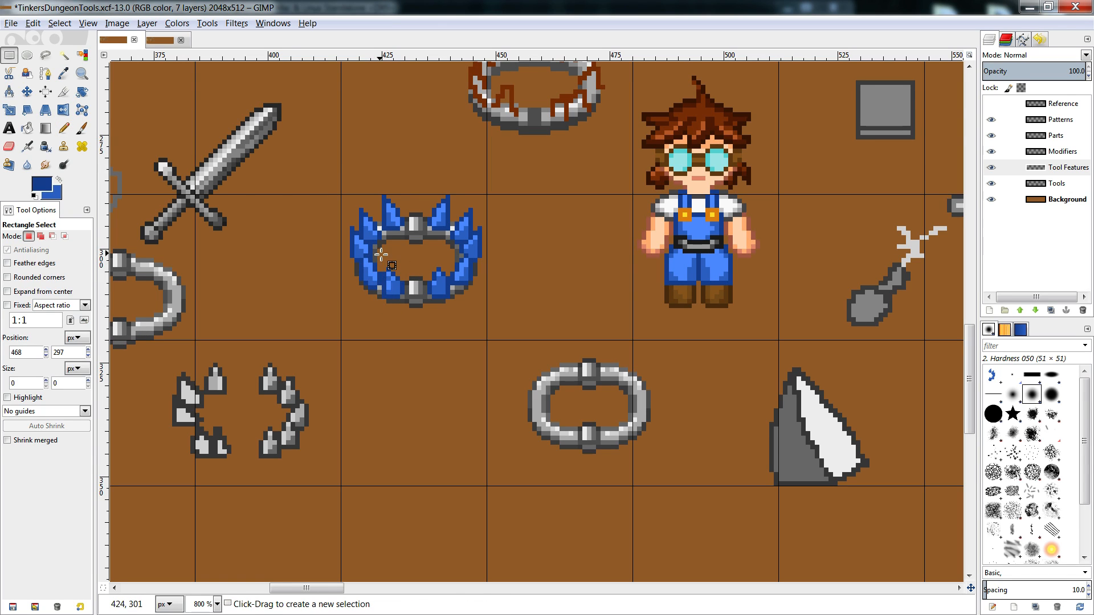
pyautogui.press('n')
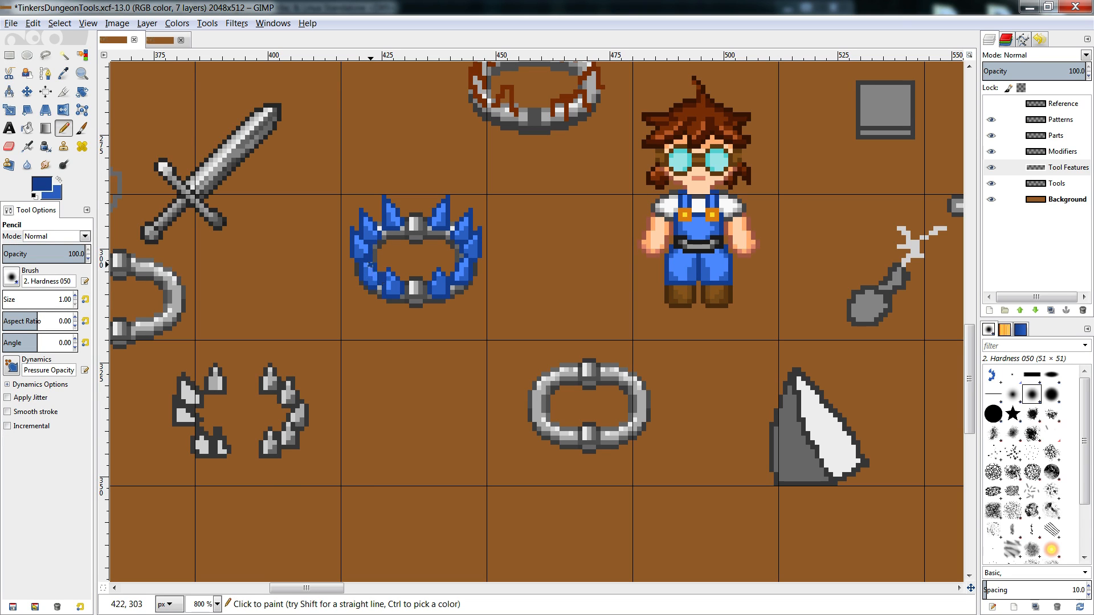
pyautogui.hotkey('shift', 'e')
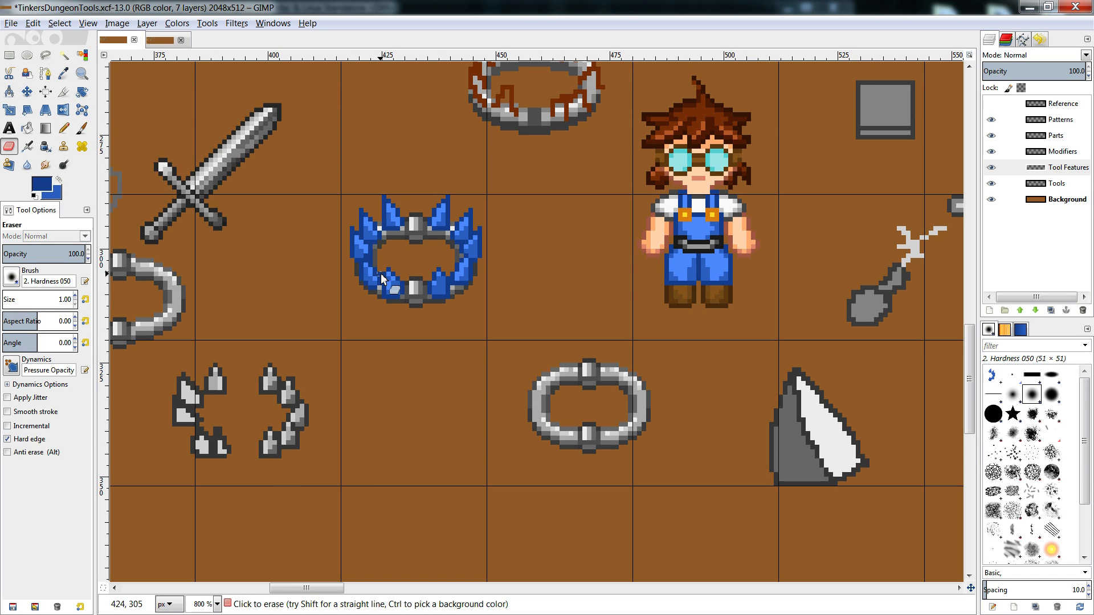
pyautogui.press('n')
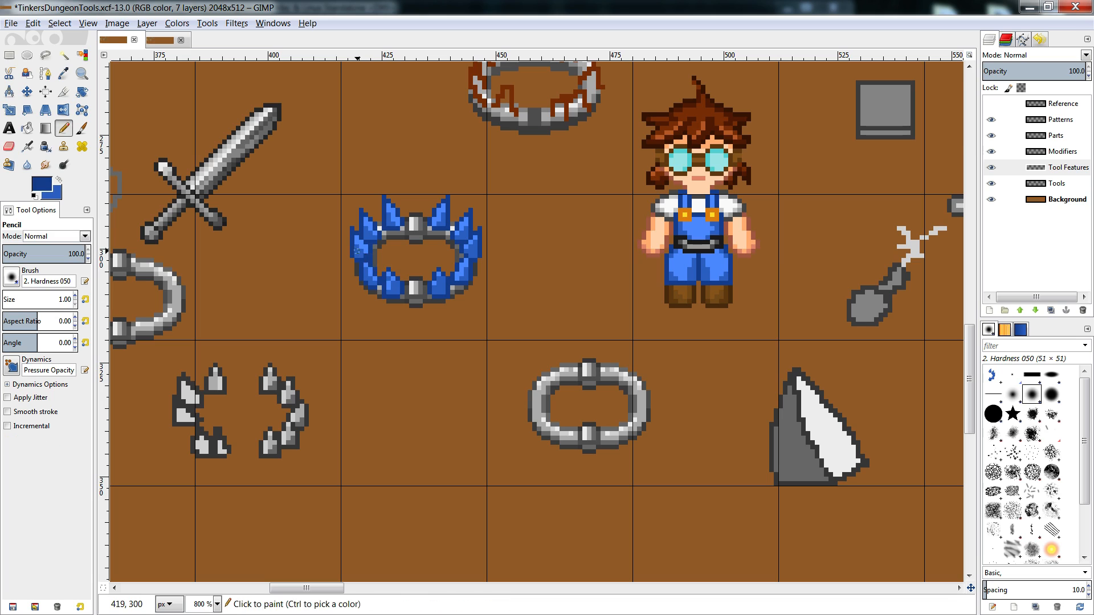
pyautogui.keyDown('ctrl'); pyautogui.click(368, 258); pyautogui.keyUp('ctrl')
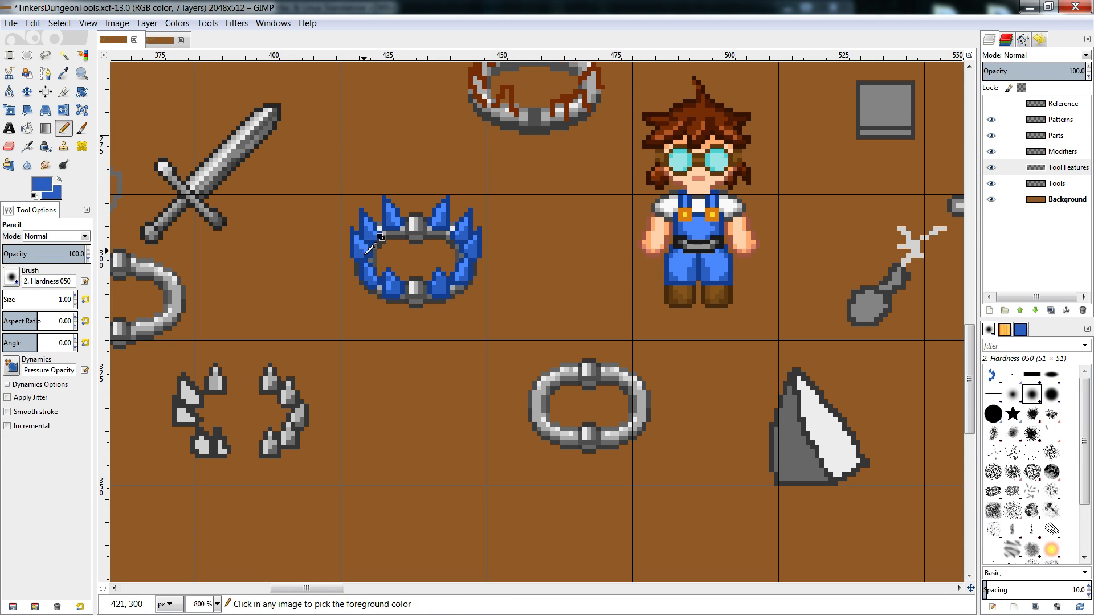
pyautogui.keyDown('ctrl'); pyautogui.click(364, 287); pyautogui.keyUp('ctrl')
pyautogui.keyDown('ctrl'); pyautogui.click(377, 288); pyautogui.keyUp('ctrl')
pyautogui.click(160, 42)
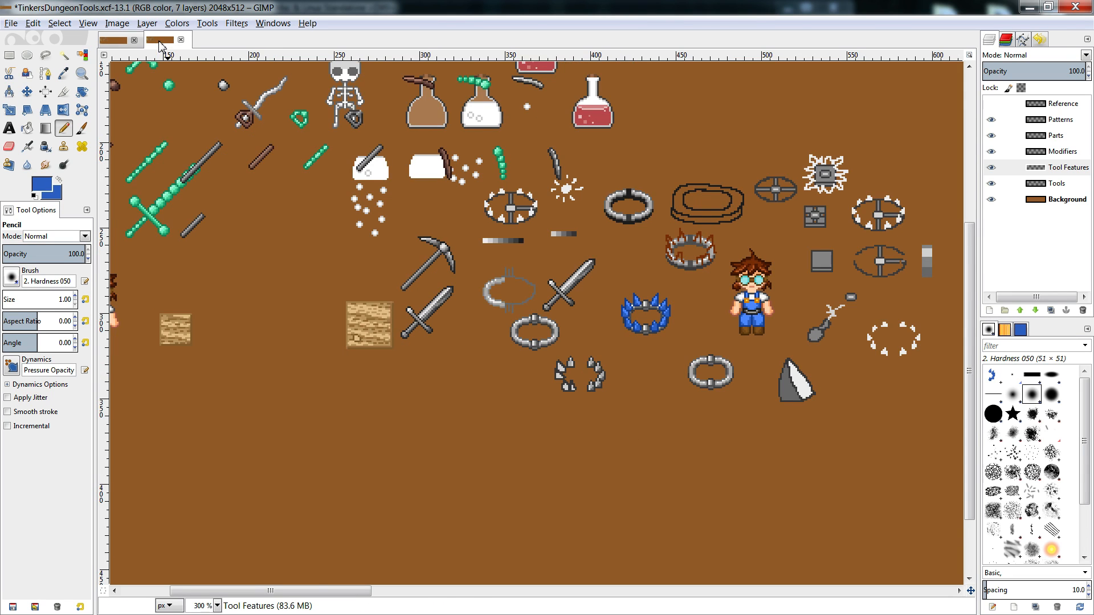
# - Retouch the upper part of the lower-left spike with sampled dark and medium blues, and compare the ring in the 300% view
pyautogui.click(113, 39)
pyautogui.keyDown('ctrl'); pyautogui.click(378, 276); pyautogui.keyUp('ctrl')
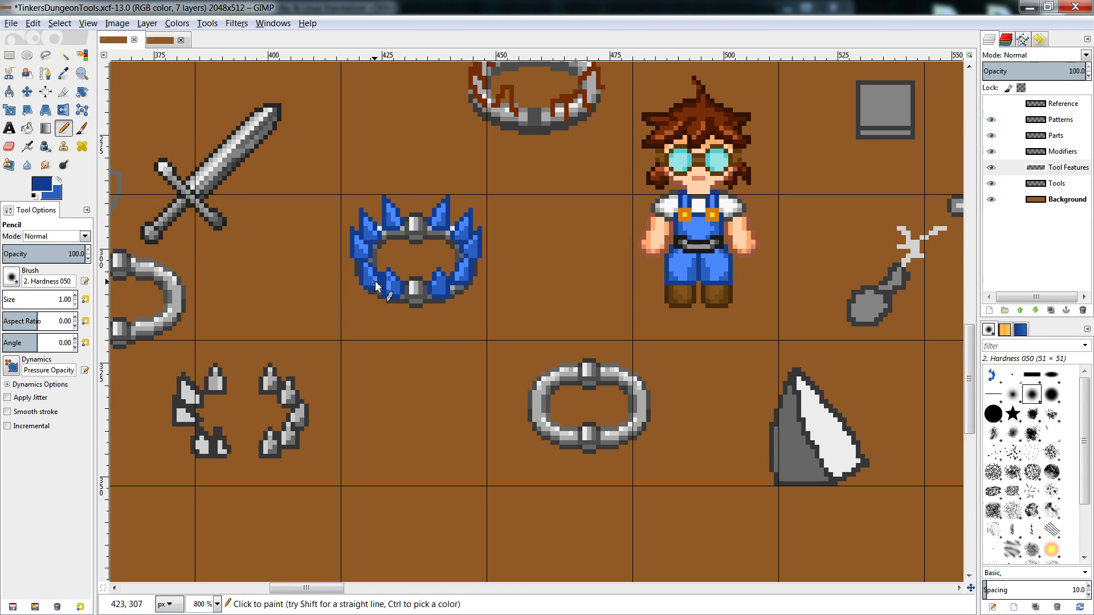
pyautogui.keyDown('ctrl'); pyautogui.click(374, 280); pyautogui.keyUp('ctrl')
pyautogui.keyDown('ctrl'); pyautogui.click(373, 278); pyautogui.keyUp('ctrl')
pyautogui.click(158, 41)
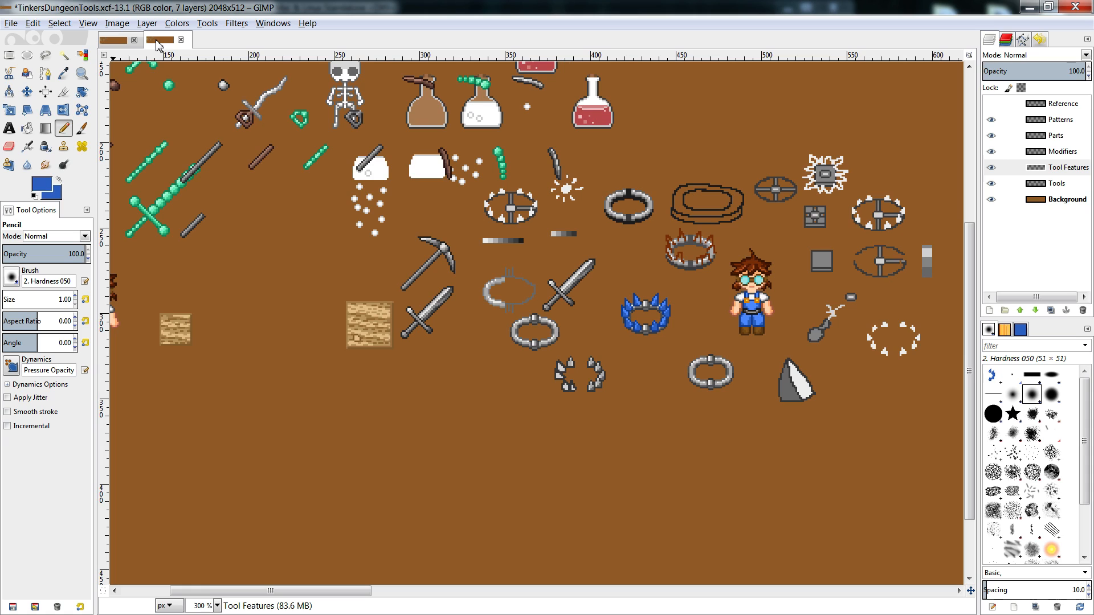
pyautogui.click(113, 41)
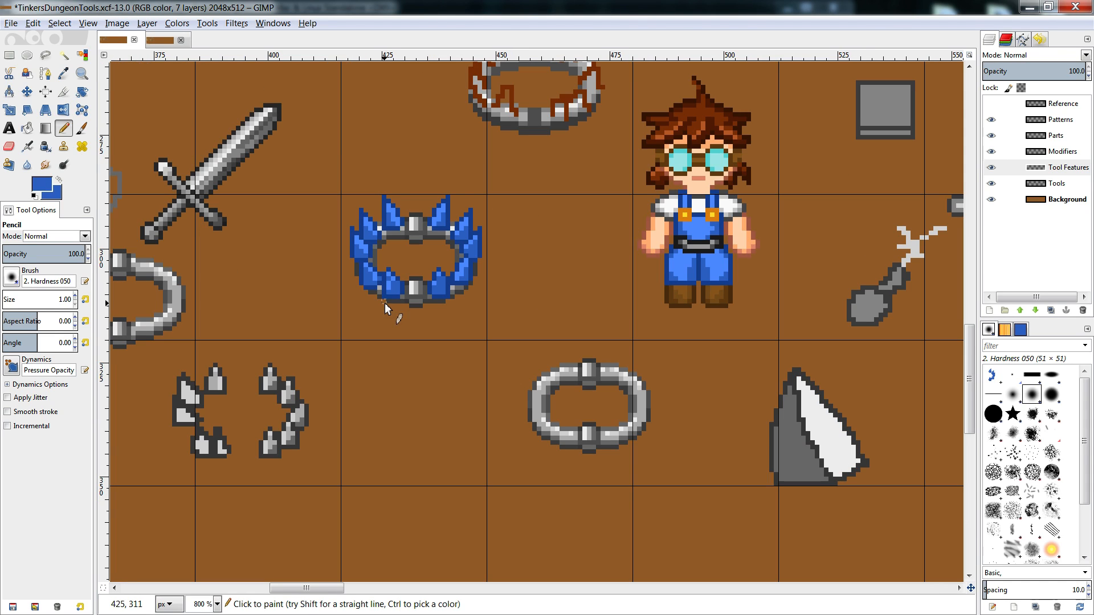
# - Adjust the pixels between the two lowest left spikes with blues sampled from them, and check the ring at 300%
pyautogui.keyDown('ctrl'); pyautogui.click(372, 287); pyautogui.keyUp('ctrl')
pyautogui.click(380, 287)
pyautogui.keyDown('ctrl'); pyautogui.click(379, 285); pyautogui.keyUp('ctrl')
pyautogui.click(160, 40)
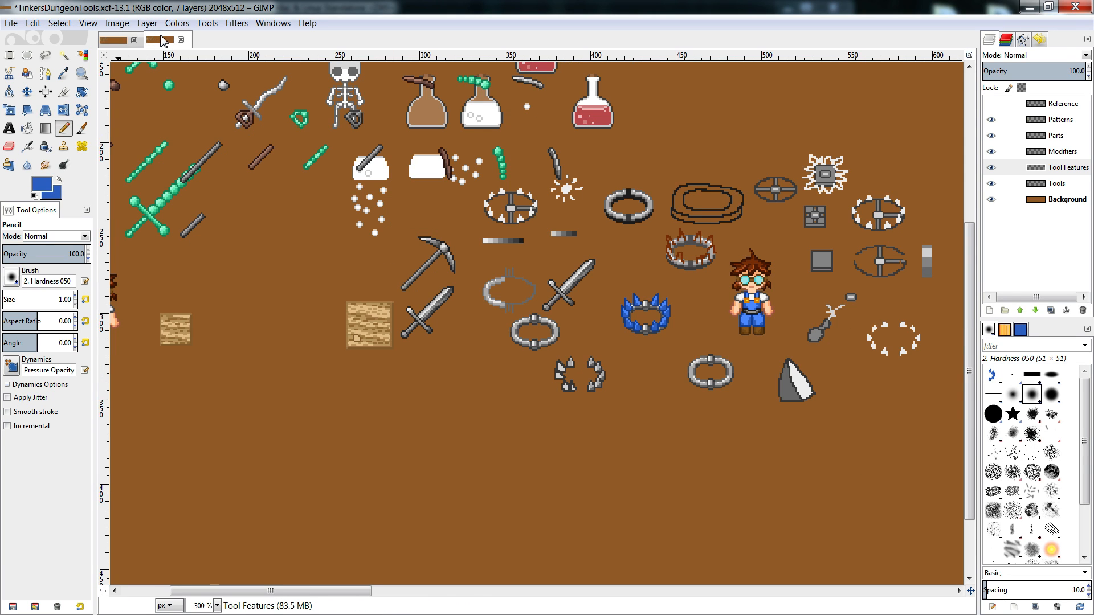
pyautogui.press('ctrl')
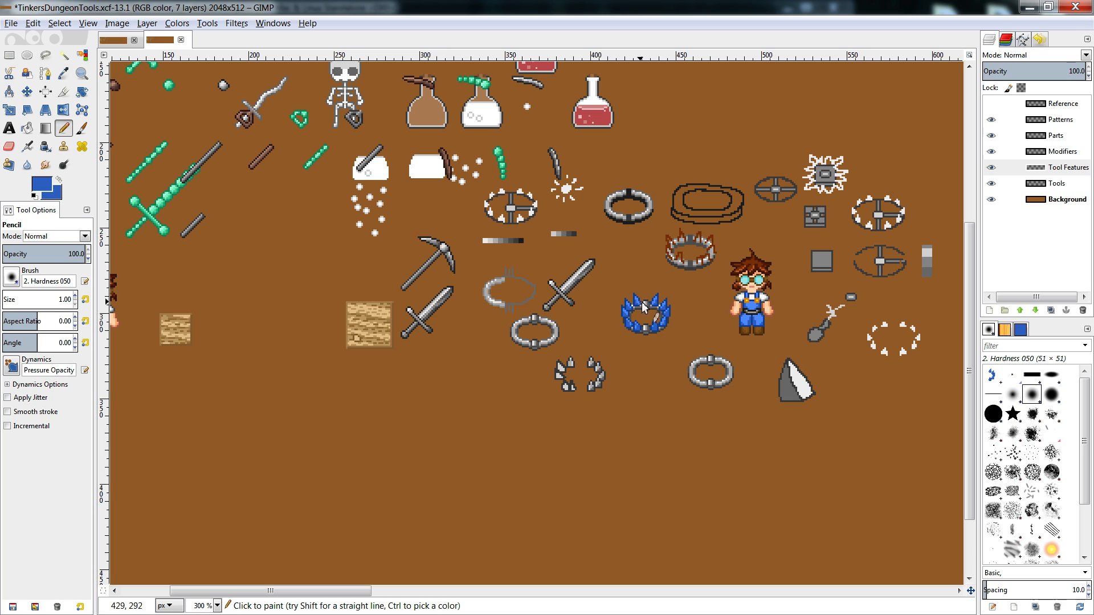
pyautogui.click(122, 44)
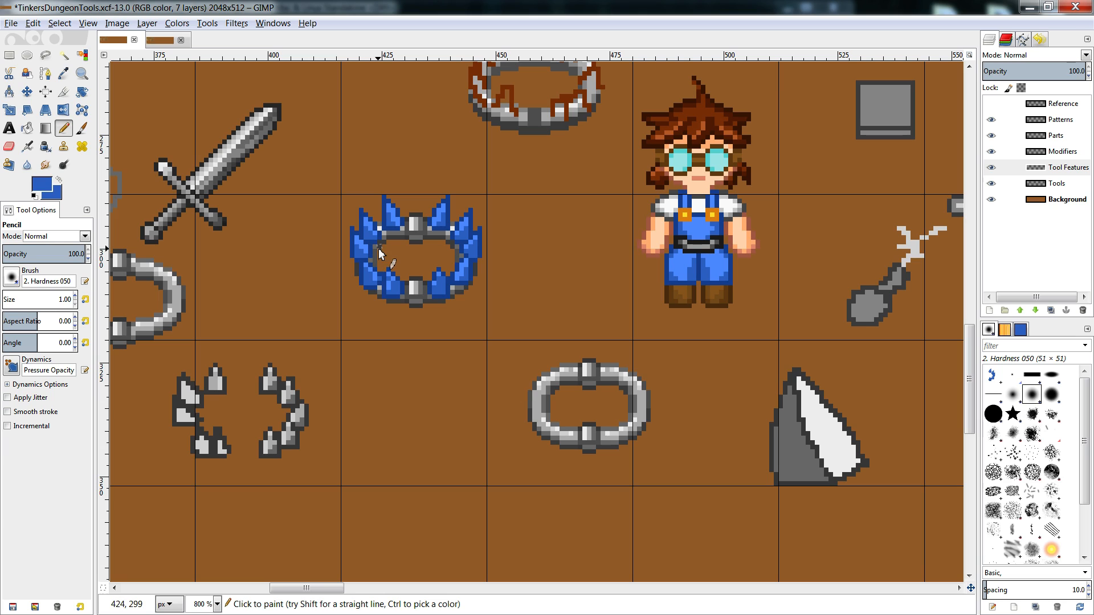
# - Delete the spikes on the right half of the blue-spiked ring and clear the selection
pyautogui.press('r')
pyautogui.moveTo(500, 176); pyautogui.dragTo(424, 328)
pyautogui.press('Delete')
pyautogui.hotkey('ctrl', 'shift', 'a')
# - Copy the left-half spikes, flip the pasted copy horizontally, and anchor it on the ring's right half as a mirror image
pyautogui.moveTo(419, 181); pyautogui.dragTo(332, 344)
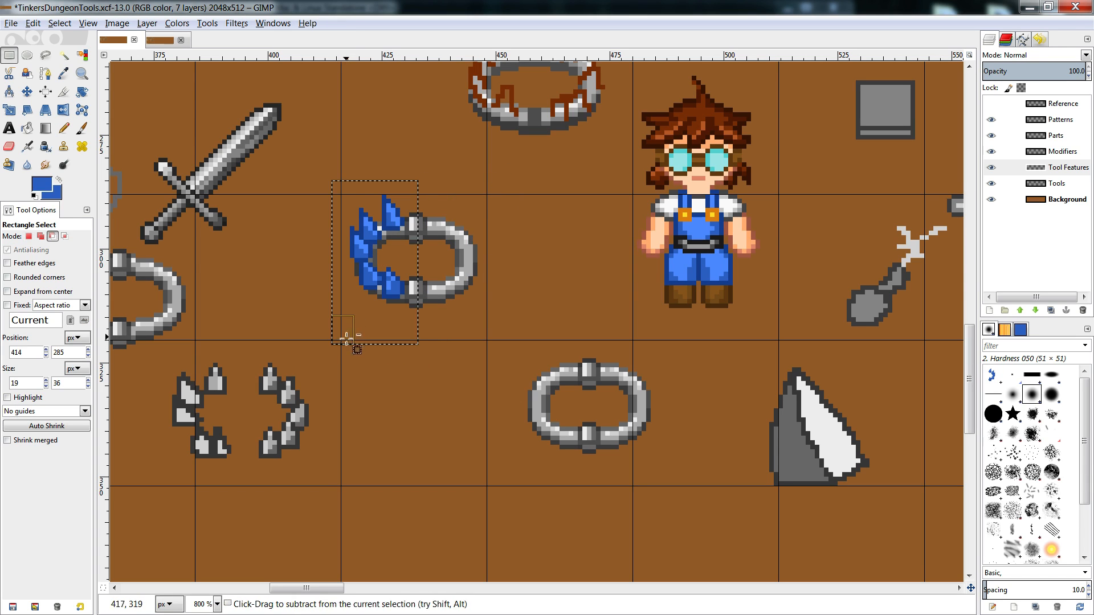
pyautogui.hotkey('ctrl', 'c')
pyautogui.hotkey('ctrl', 'v')
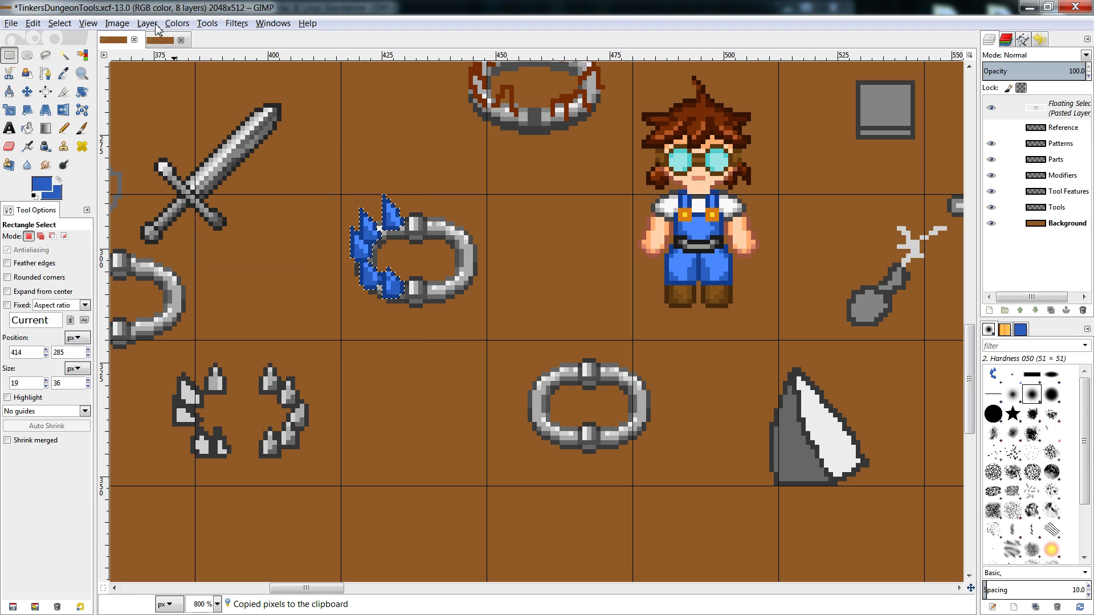
pyautogui.click(157, 28)
pyautogui.moveTo(188, 178)
pyautogui.click(359, 179)
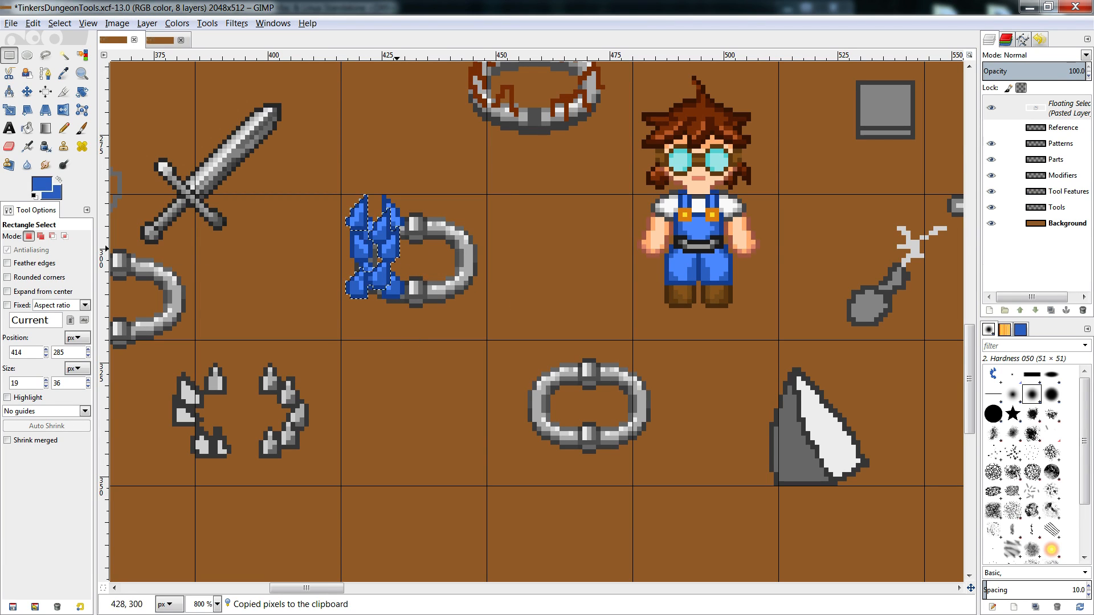
pyautogui.moveTo(399, 250); pyautogui.dragTo(468, 249)
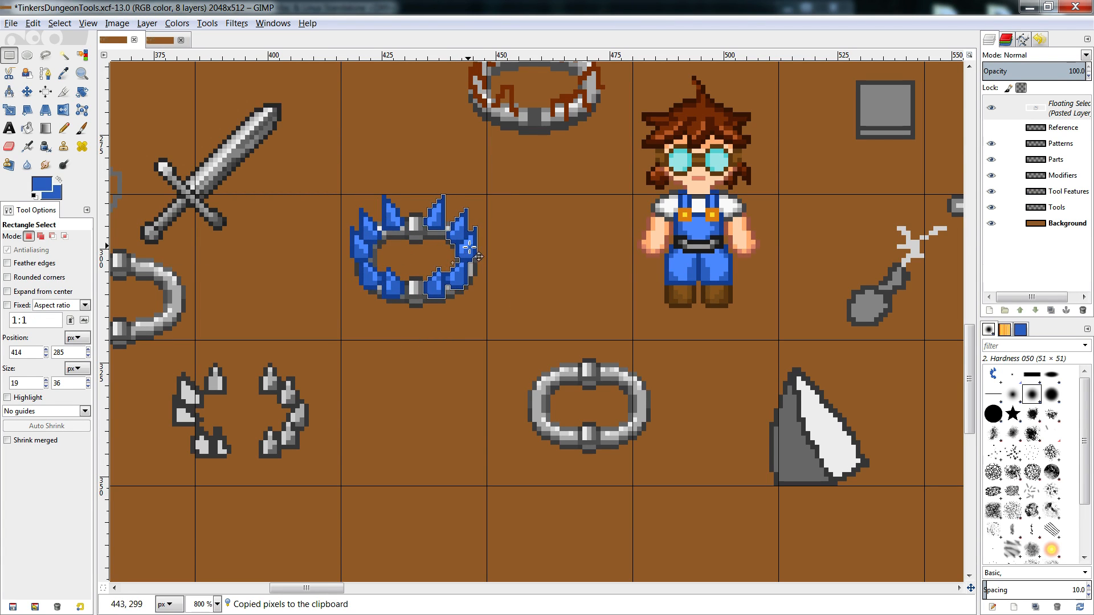
pyautogui.click(486, 241)
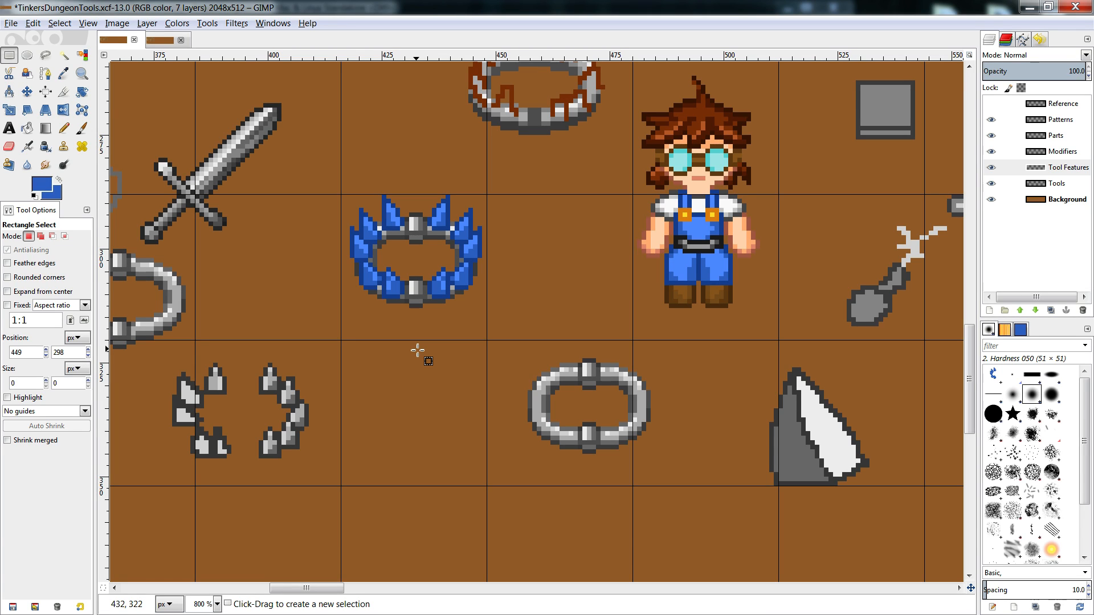
# - Retouch the inner edge of the middle-left spike with a dark blue sampled from it
pyautogui.press('n')
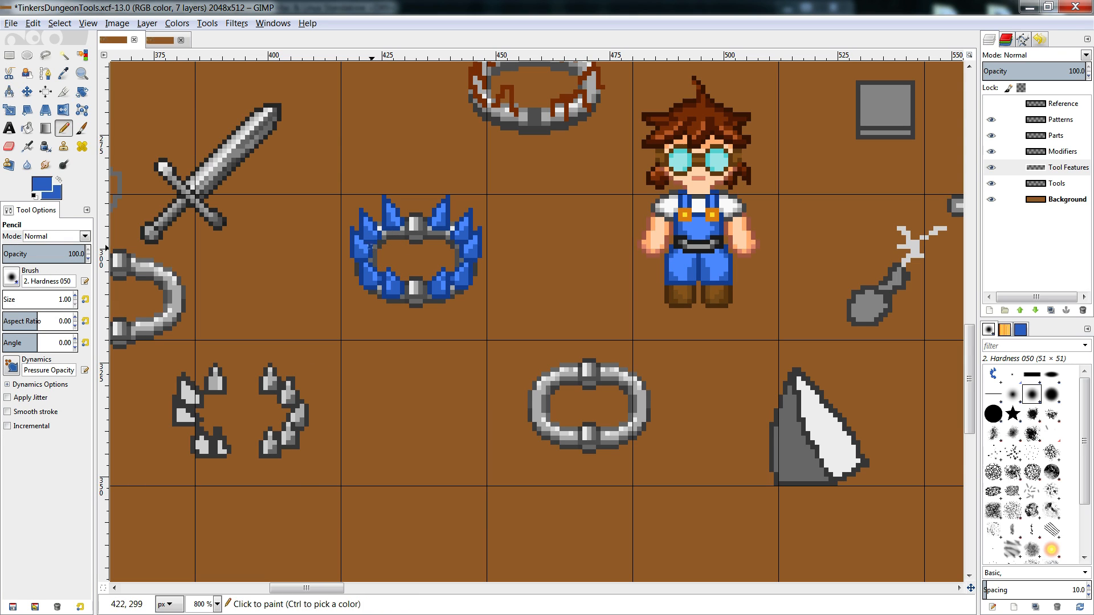
pyautogui.keyDown('ctrl'); pyautogui.click(373, 256); pyautogui.keyUp('ctrl')
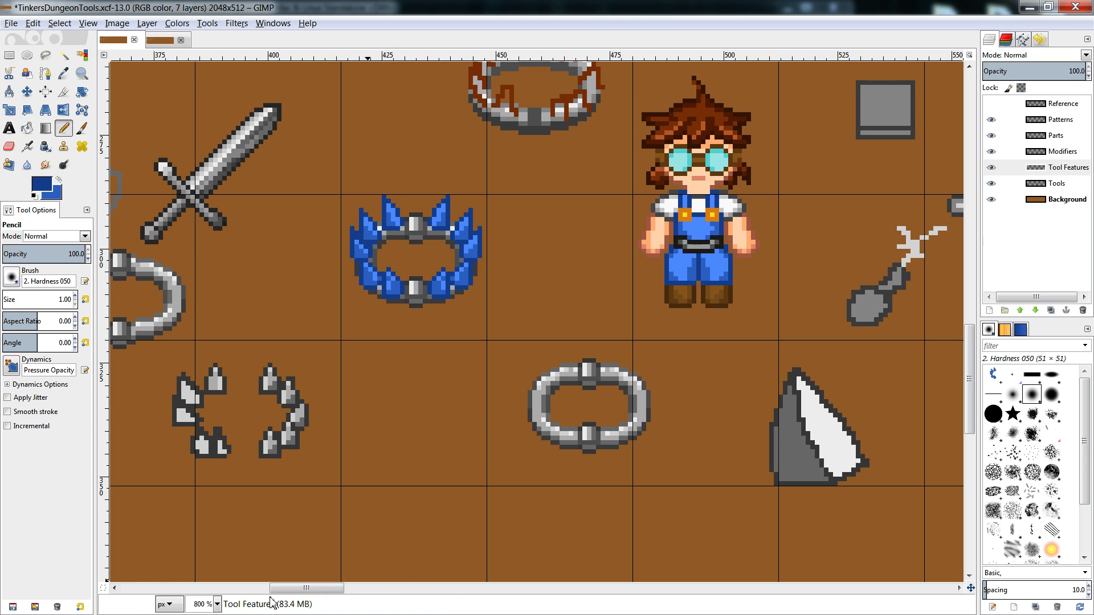
pyautogui.moveTo(295, 590)
pyautogui.mouseDown()
pyautogui.moveTo(388, 592)
pyautogui.moveTo(325, 588)
pyautogui.mouseUp()
pyautogui.hotkey('shift', 'e')
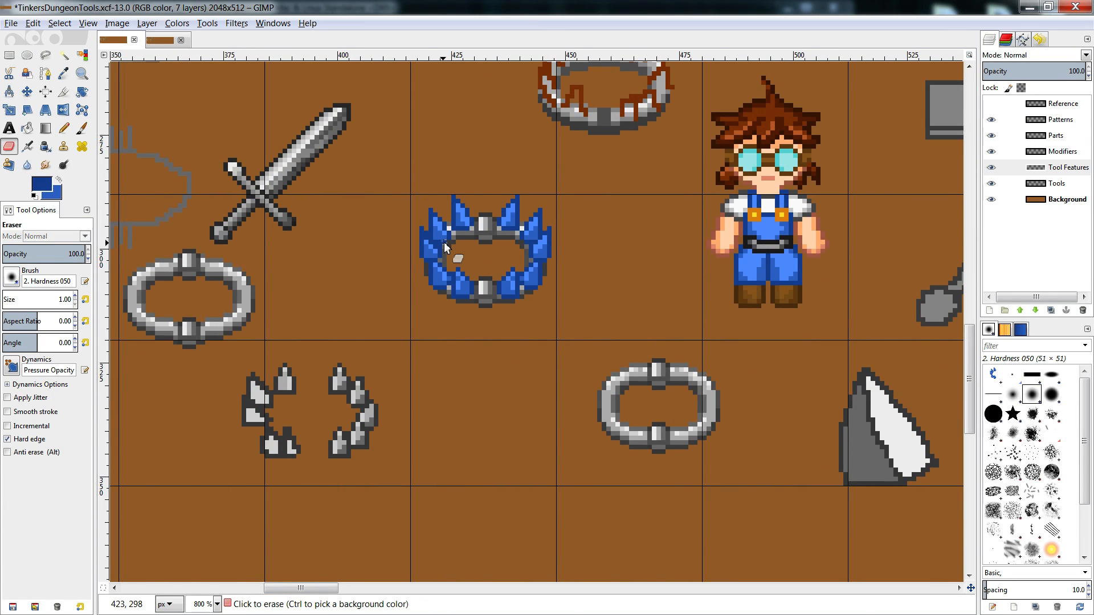
pyautogui.click(440, 245)
pyautogui.hotkey('ctrl', 'z')
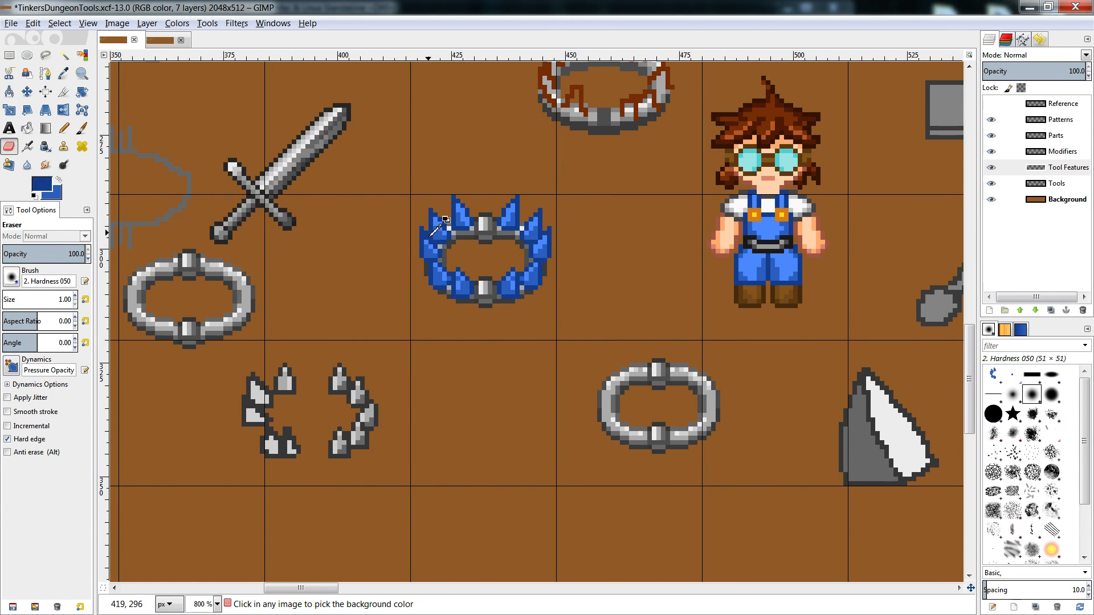
# - Refine the shading of the middle-left spike with medium and light blues sampled from it, and check the ring at 300%
pyautogui.press('n')
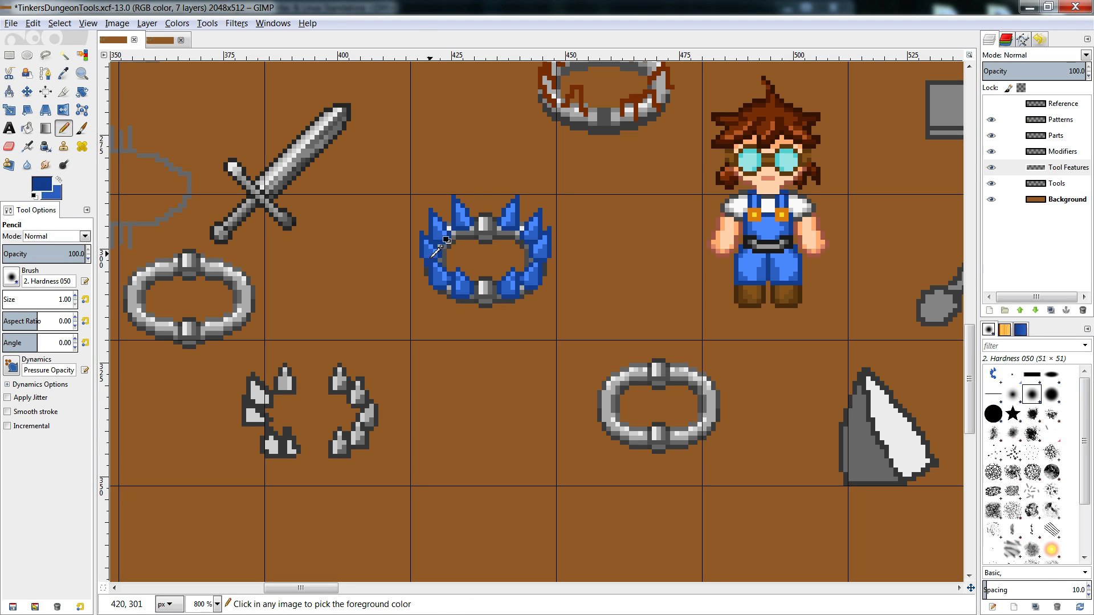
pyautogui.keyDown('ctrl'); pyautogui.click(437, 258); pyautogui.keyUp('ctrl')
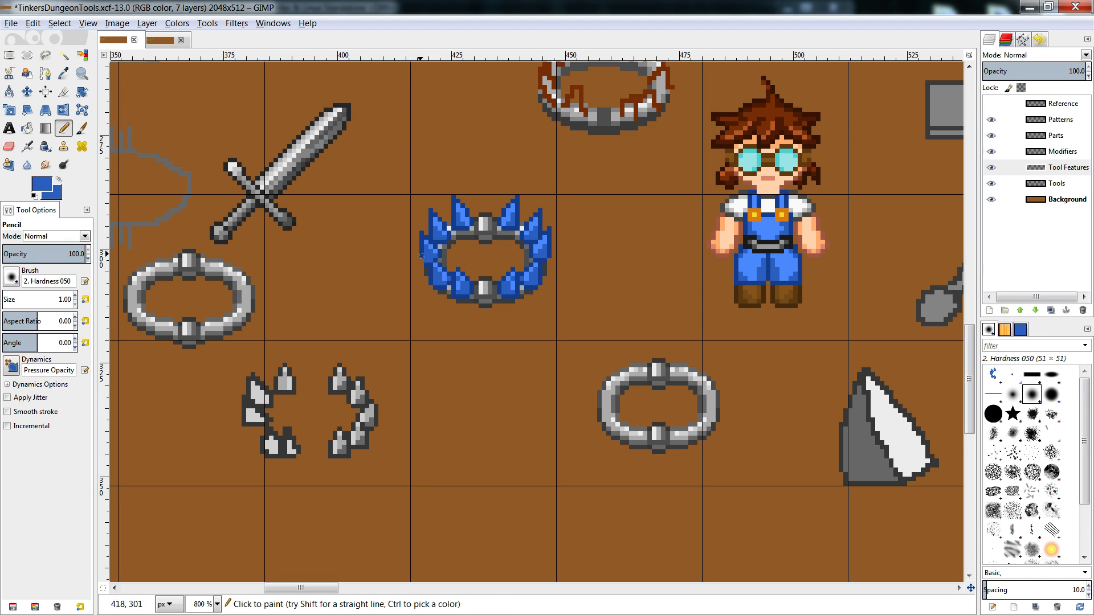
pyautogui.keyDown('ctrl'); pyautogui.click(426, 244); pyautogui.keyUp('ctrl')
pyautogui.keyDown('ctrl'); pyautogui.click(436, 259); pyautogui.keyUp('ctrl')
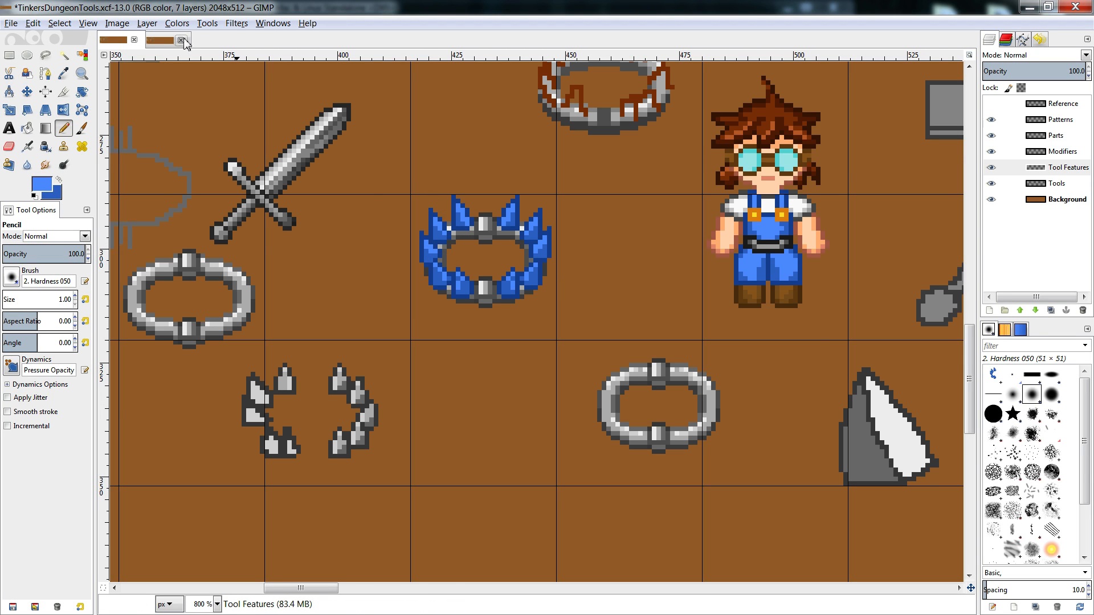
pyautogui.click(160, 41)
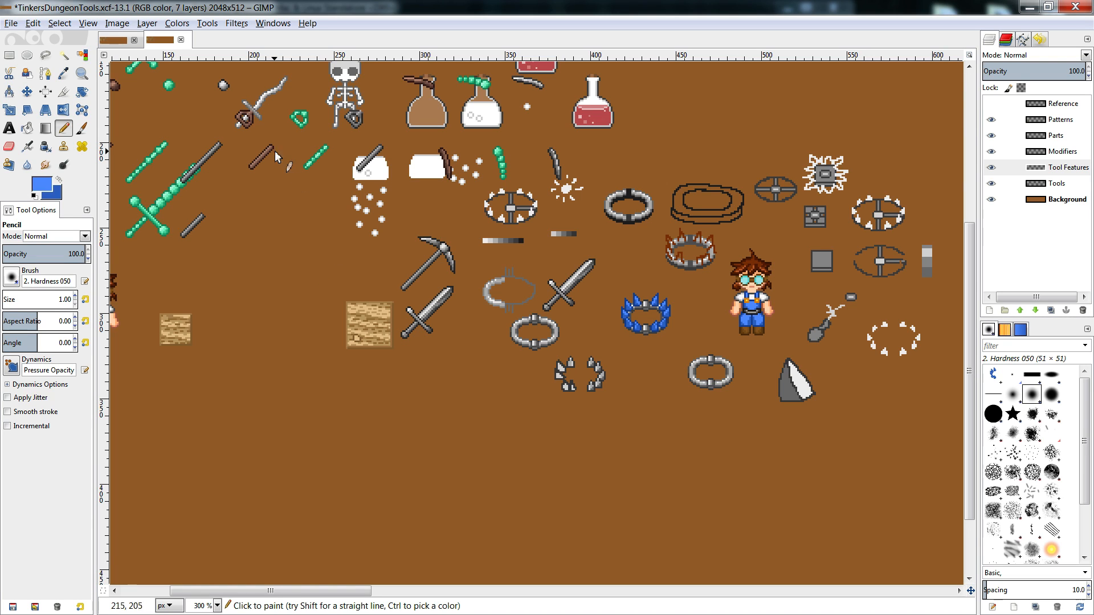
pyautogui.click(114, 40)
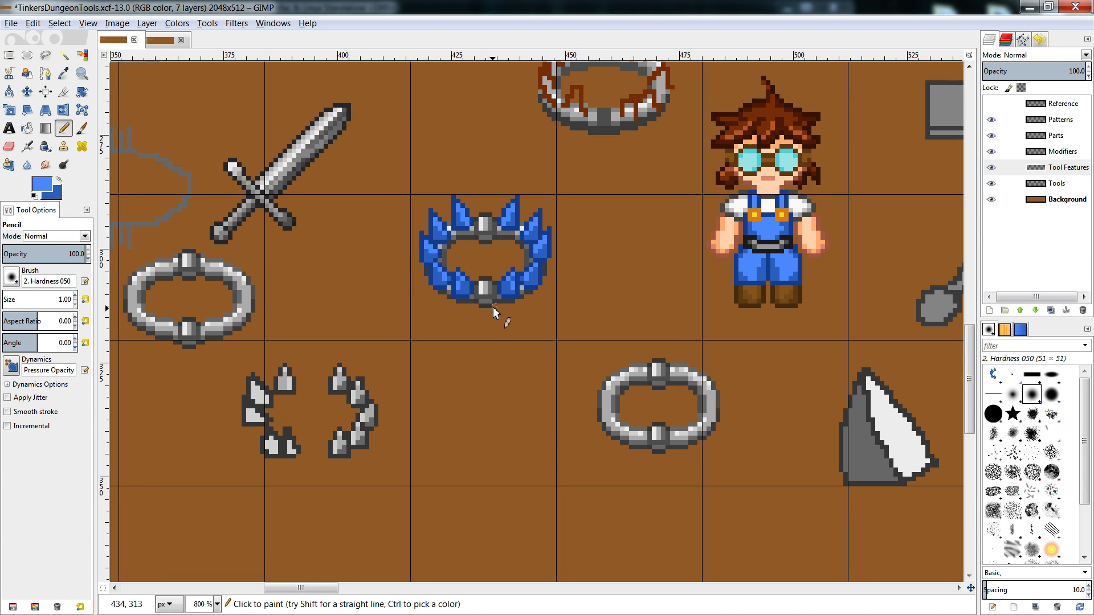
# - Reshape the tip of the spike left of the bottom clasp with sampled dark blue, comparing the ring in the 300% view
pyautogui.press('ctrl')
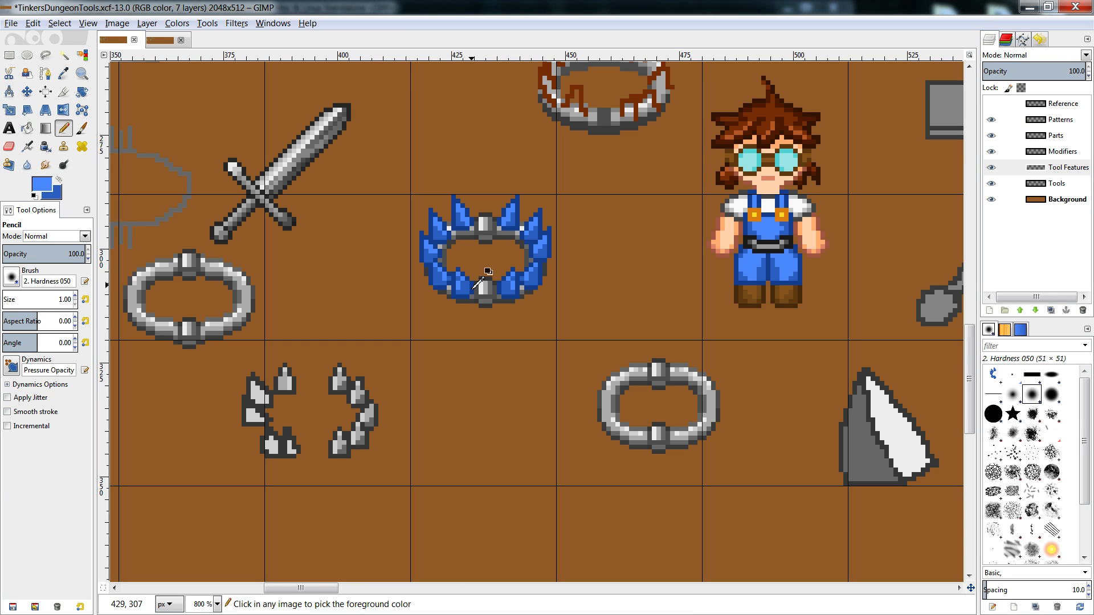
pyautogui.keyDown('ctrl'); pyautogui.click(455, 275); pyautogui.keyUp('ctrl')
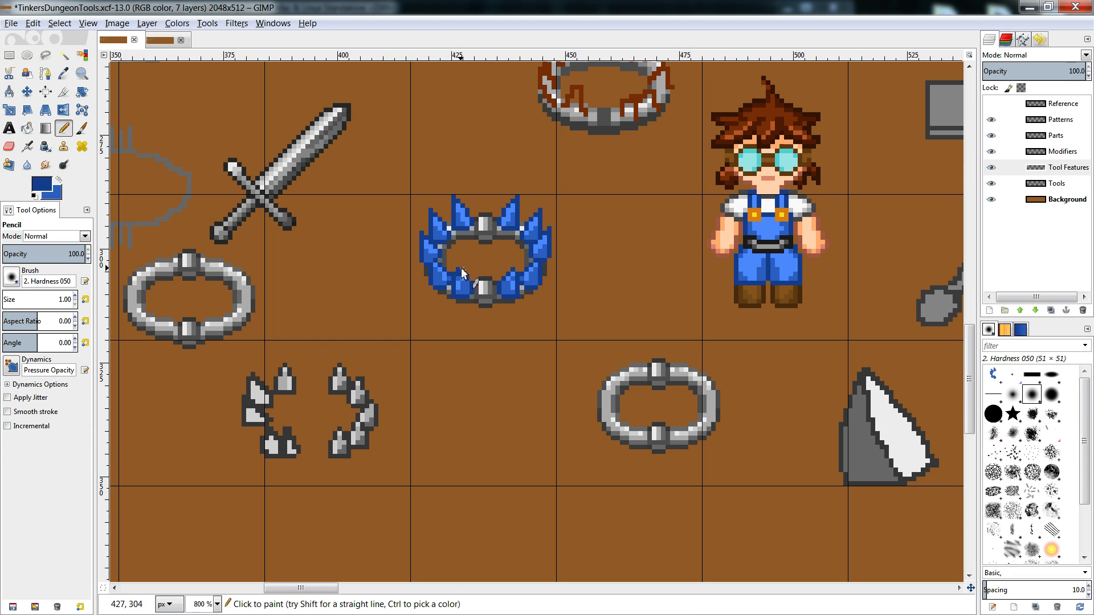
pyautogui.hotkey('shift', 'e')
pyautogui.press('n')
pyautogui.click(161, 42)
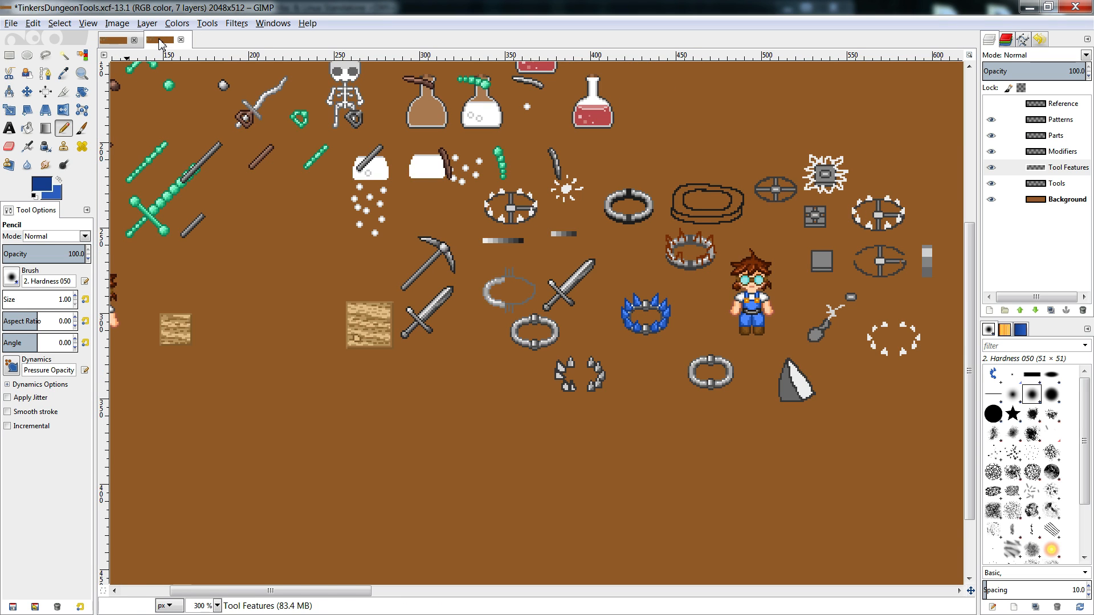
pyautogui.click(129, 39)
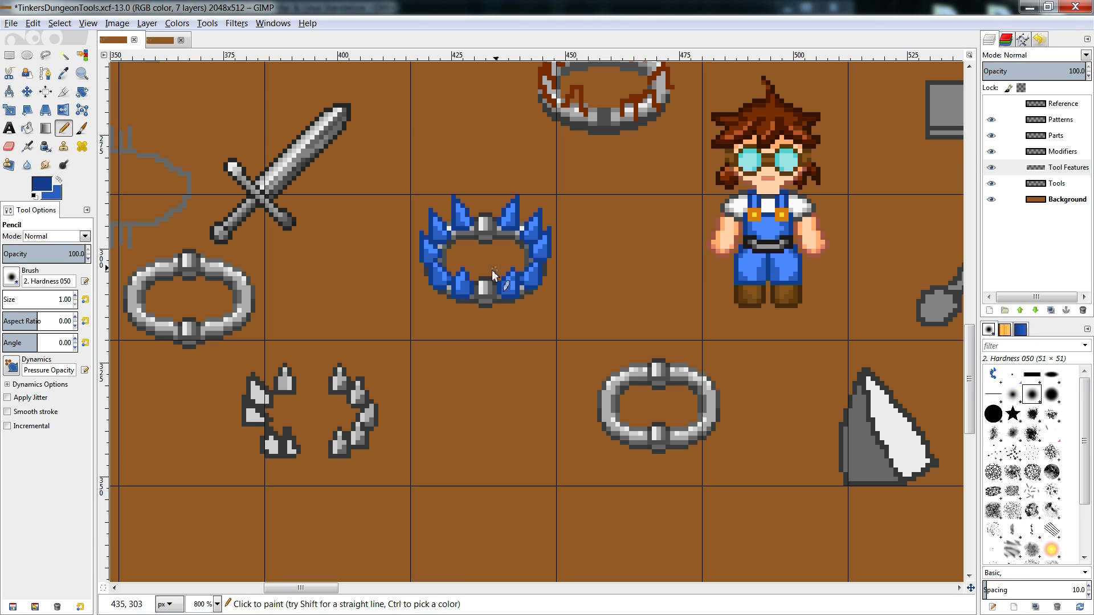
pyautogui.click(168, 42)
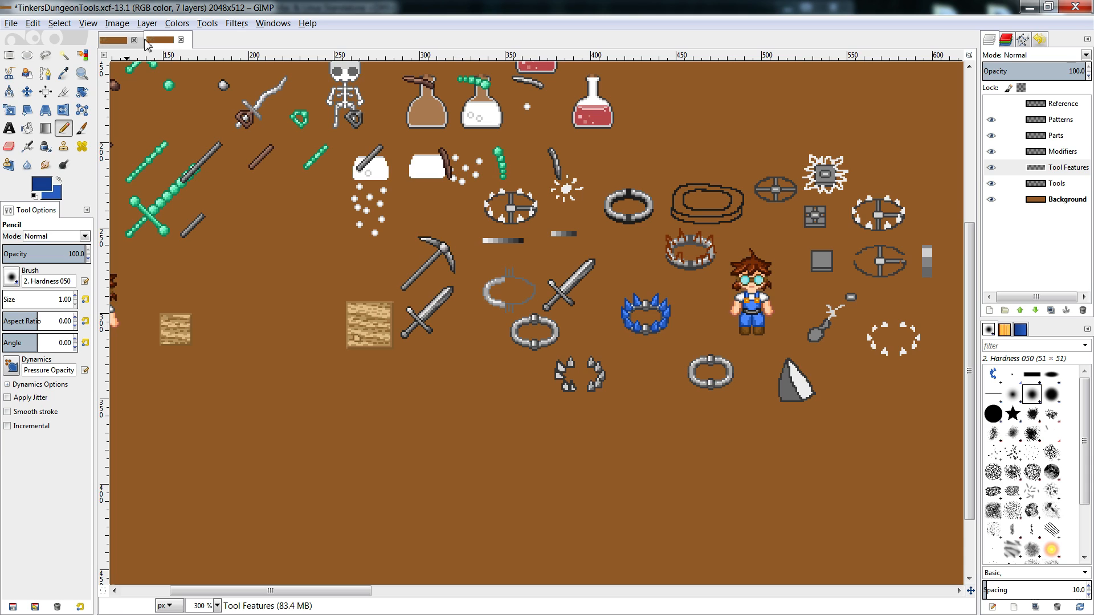
pyautogui.click(122, 41)
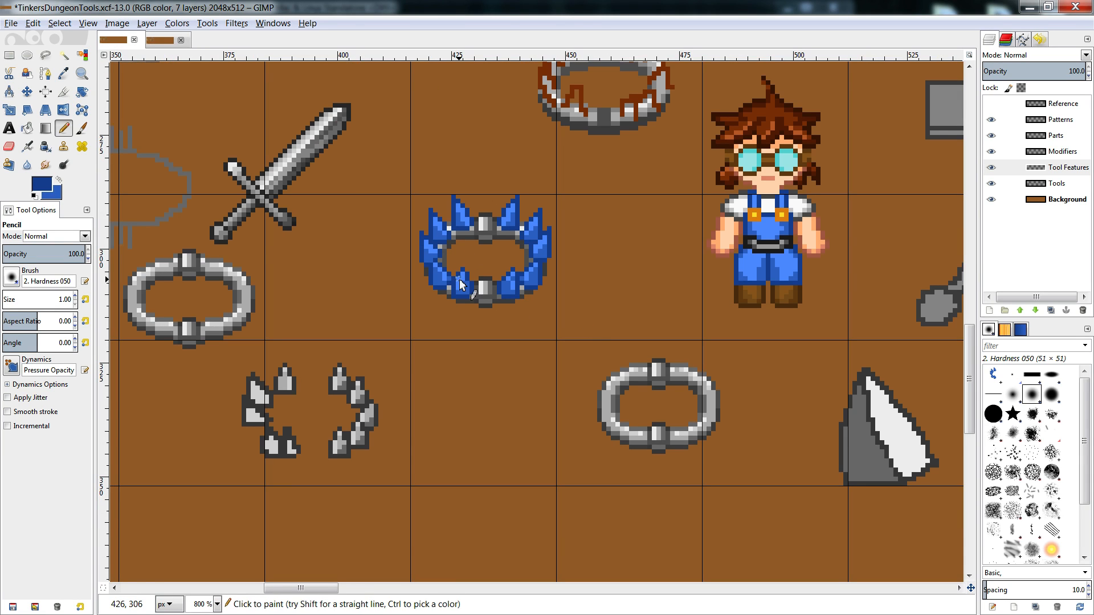
# - Erase and redraw tip pixels on the spike left of the bottom clasp, and review the ring at 300%
pyautogui.hotkey('shift', 'e')
pyautogui.press('n')
pyautogui.click(160, 40)
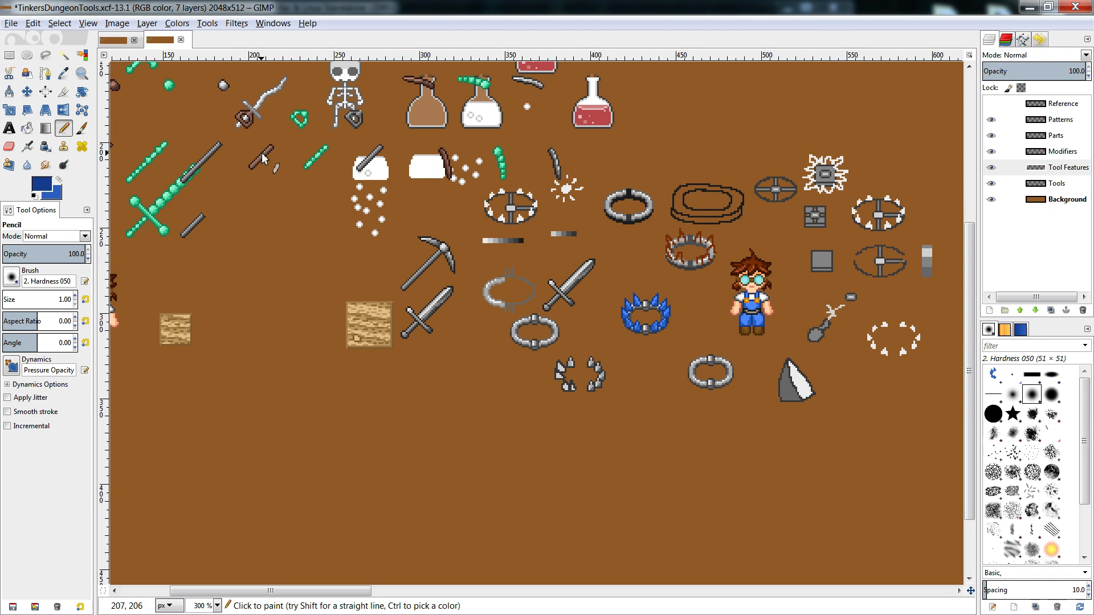
pyautogui.click(113, 40)
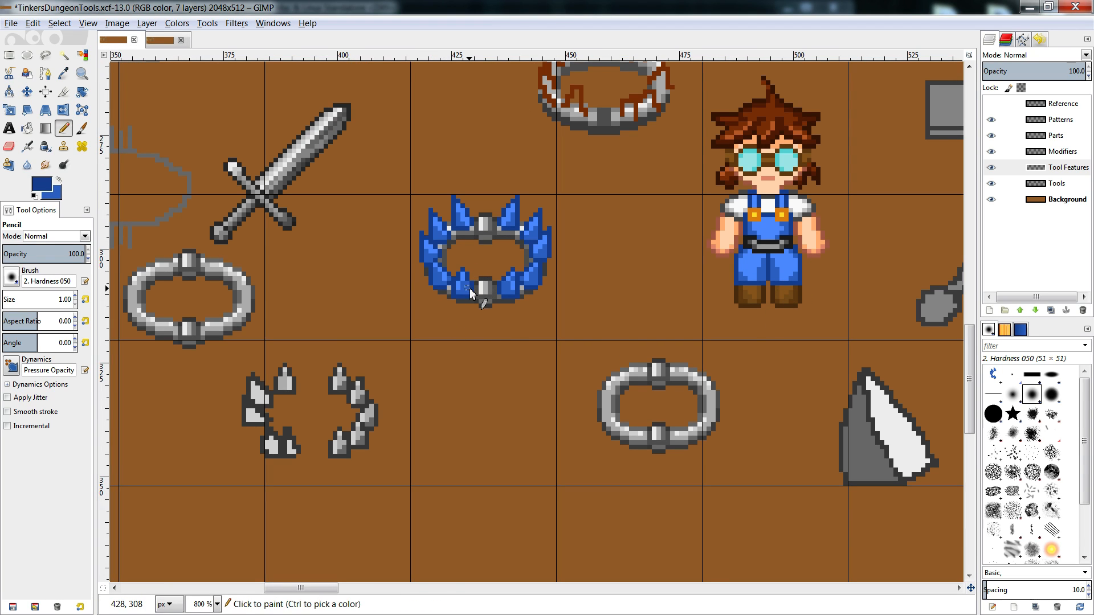
# - Clean up the base of the spike left of the bottom clasp by erasing excess pixels and repainting with sampled dark blue
pyautogui.press('ctrl')
pyautogui.hotkey('shift', 'e')
pyautogui.click(454, 297)
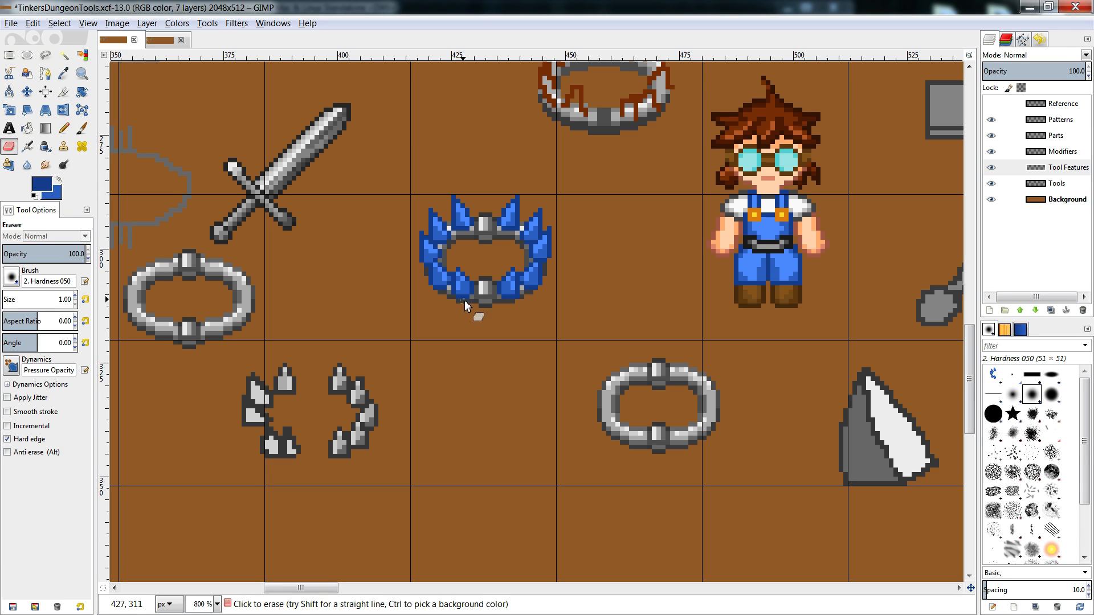
pyautogui.press('n')
pyautogui.keyDown('ctrl'); pyautogui.click(465, 296); pyautogui.keyUp('ctrl')
pyautogui.click(460, 291)
pyautogui.hotkey('shift', 'e')
pyautogui.click(456, 294)
pyautogui.click(154, 42)
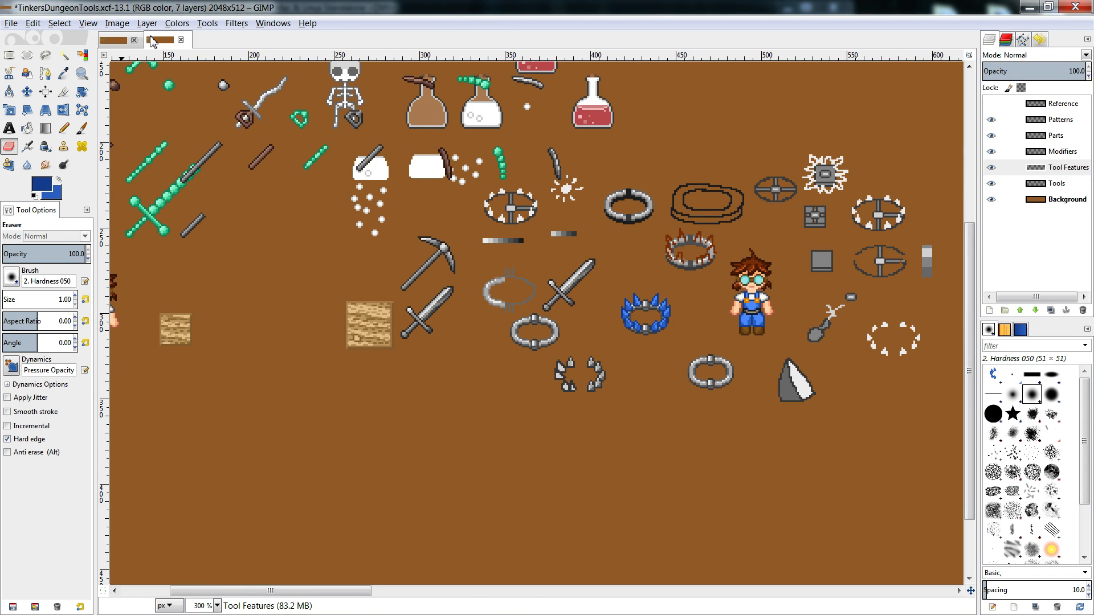
pyautogui.click(124, 44)
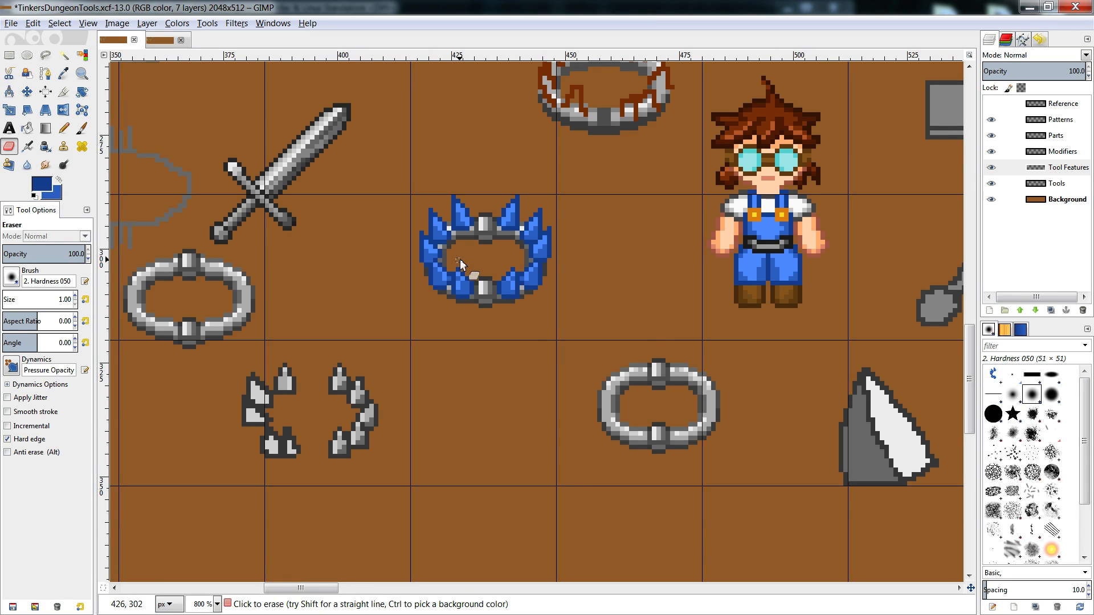
# - Cut out the spike left of the bottom clasp, paste and anchor it on the ring, and check the 300% view
pyautogui.press('r')
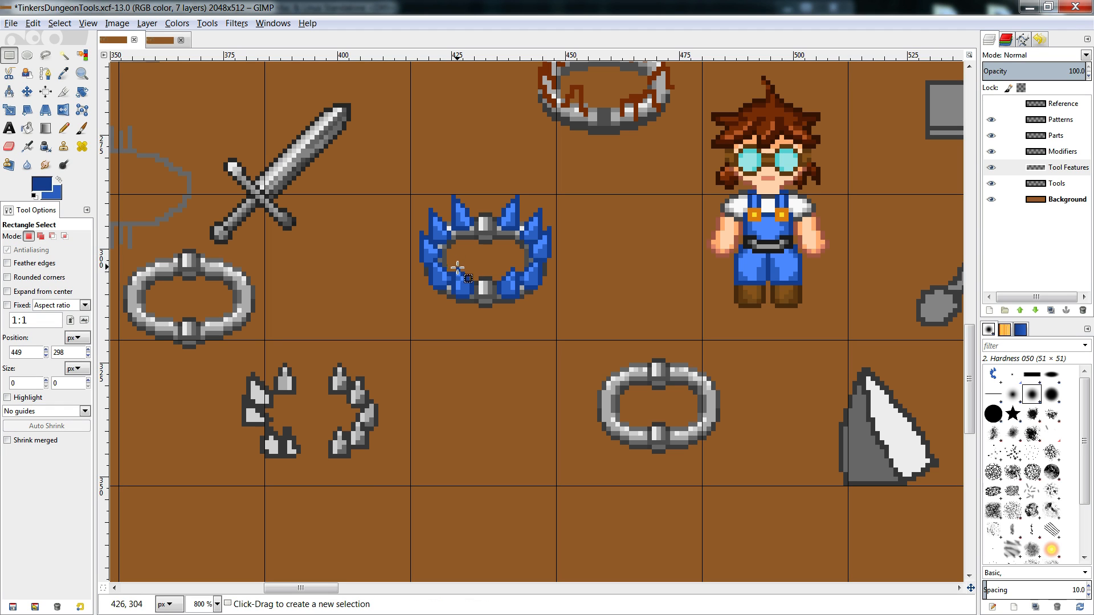
pyautogui.moveTo(454, 264); pyautogui.dragTo(478, 324)
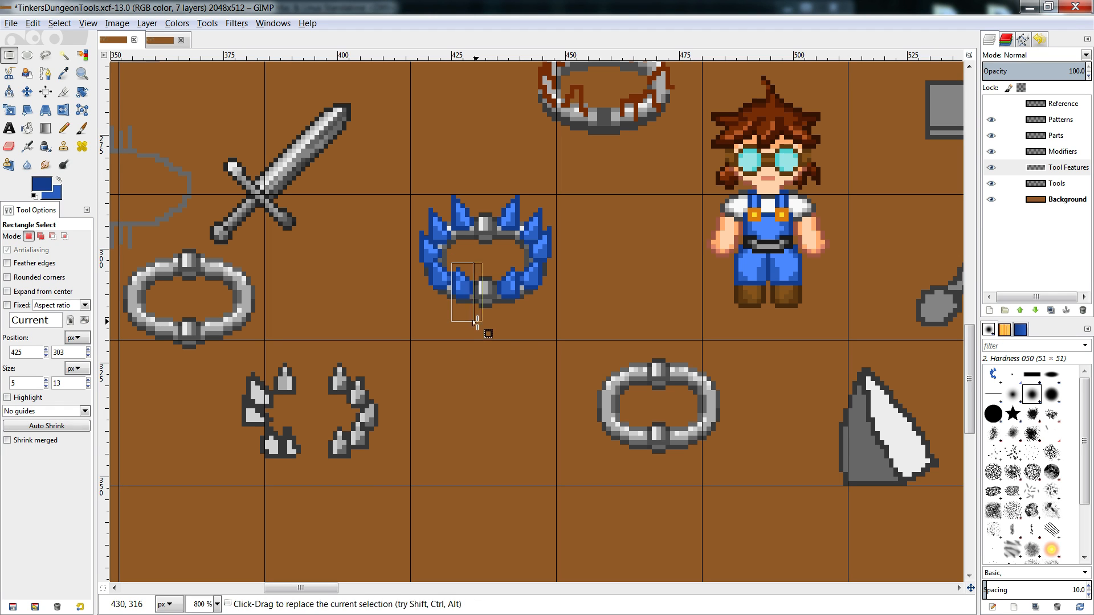
pyautogui.hotkey('ctrl', 'x')
pyautogui.hotkey('ctrl', 'v')
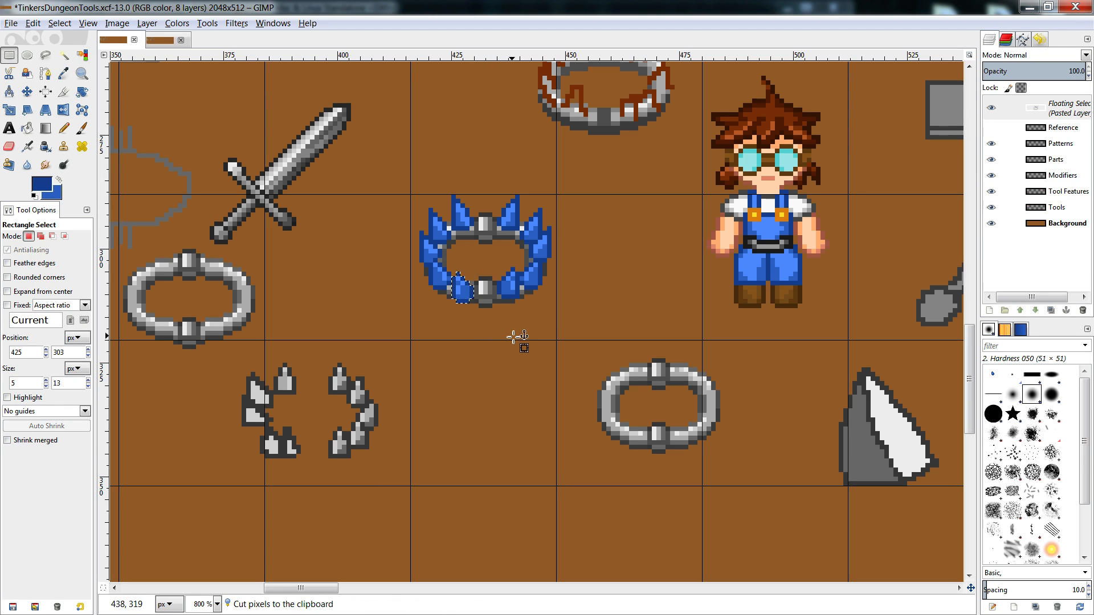
pyautogui.click(507, 309)
pyautogui.click(151, 44)
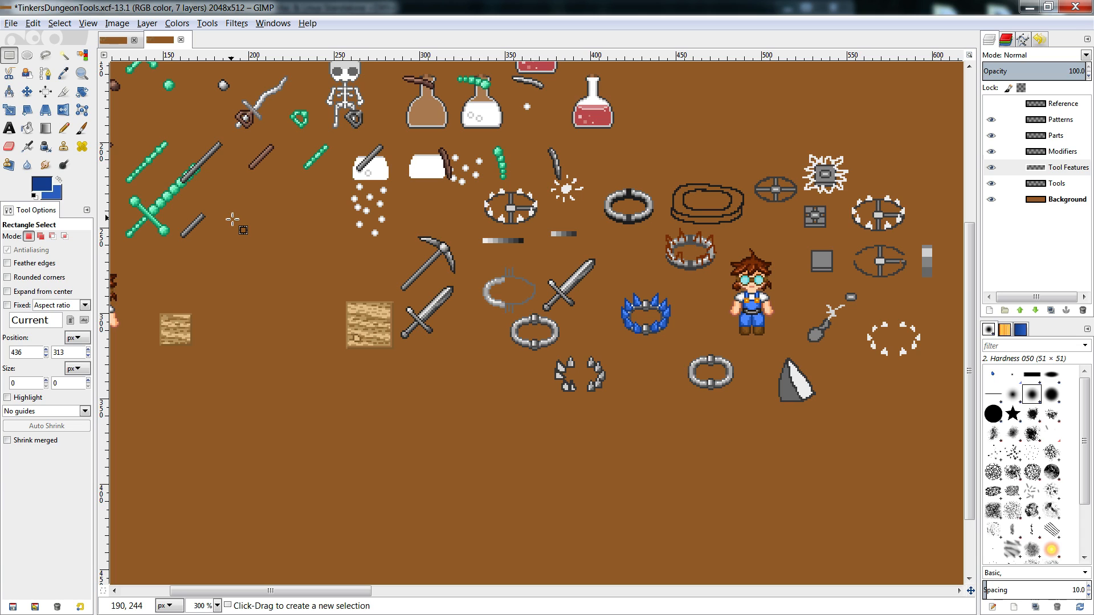
# - Delete the blue spikes from the right half of the two-clasp ring in the 800% view
pyautogui.click(113, 40)
pyautogui.click(581, 186)
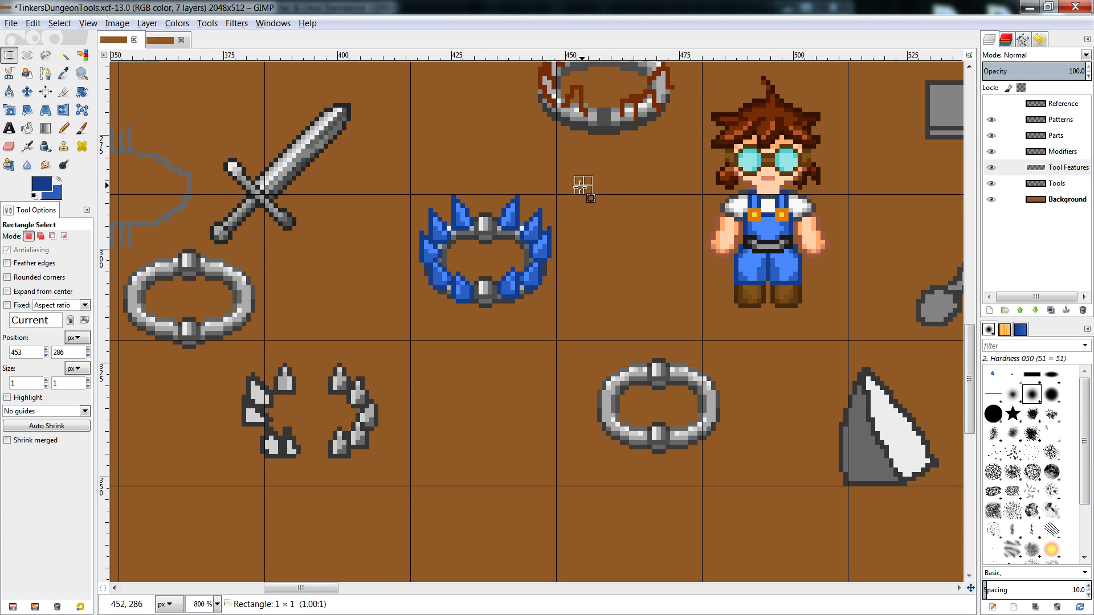
pyautogui.moveTo(580, 186); pyautogui.dragTo(495, 334)
pyautogui.press('Delete')
pyautogui.click(462, 412)
# - Copy the ring's left-half spikes, flip the pasted copy horizontally, and anchor it on the ring's right half
pyautogui.moveTo(499, 169); pyautogui.dragTo(414, 345)
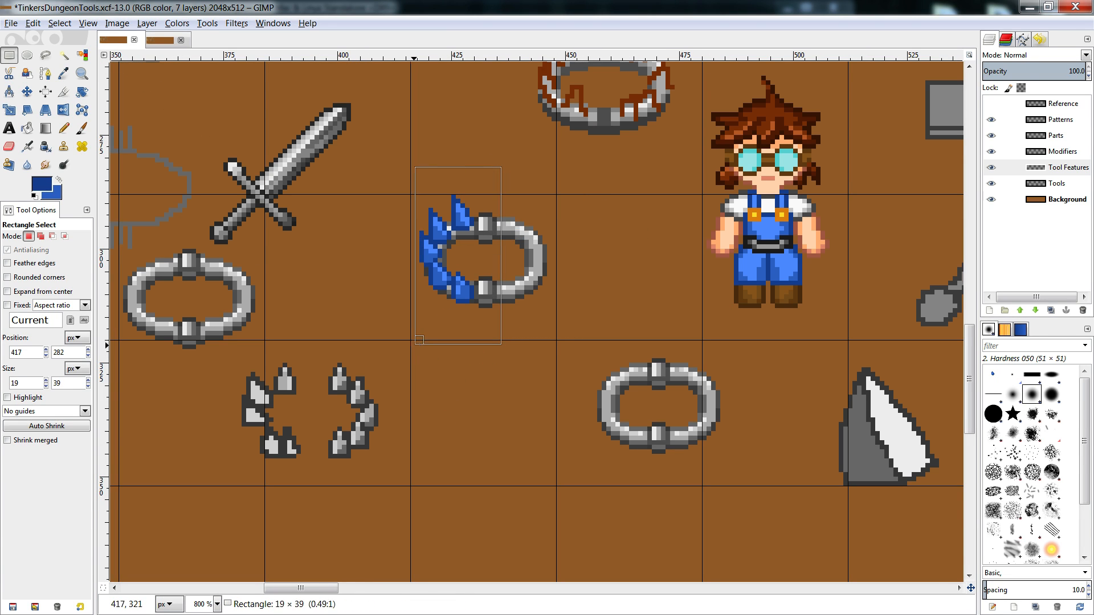
pyautogui.hotkey('ctrl', 'c')
pyautogui.hotkey('ctrl', 'v')
pyautogui.click(147, 22)
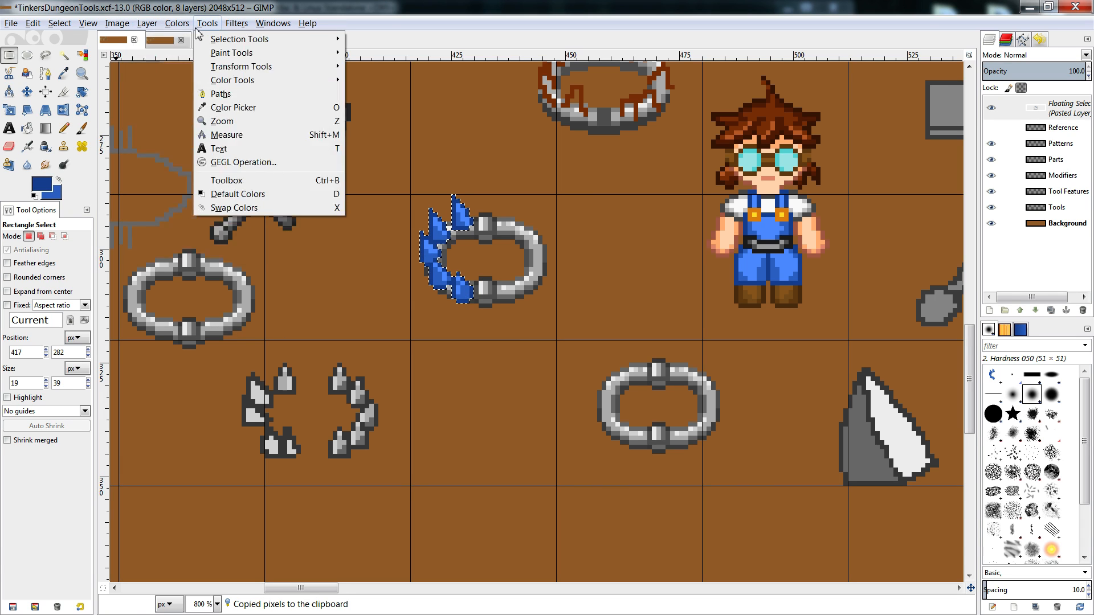
pyautogui.moveTo(147, 22)
pyautogui.moveTo(171, 178)
pyautogui.click(392, 181)
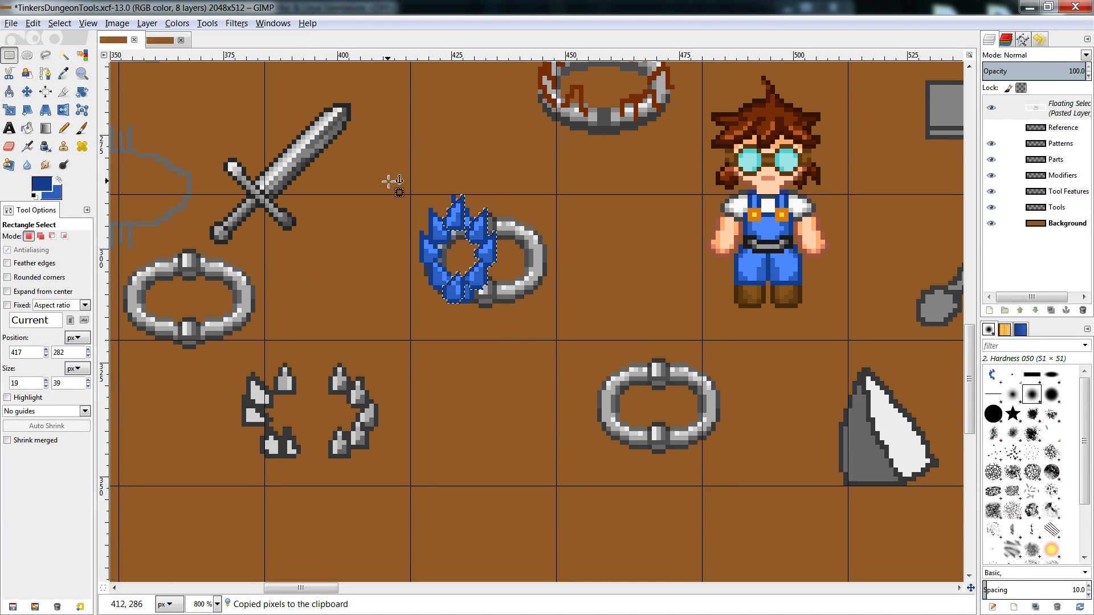
pyautogui.moveTo(495, 256); pyautogui.dragTo(550, 259)
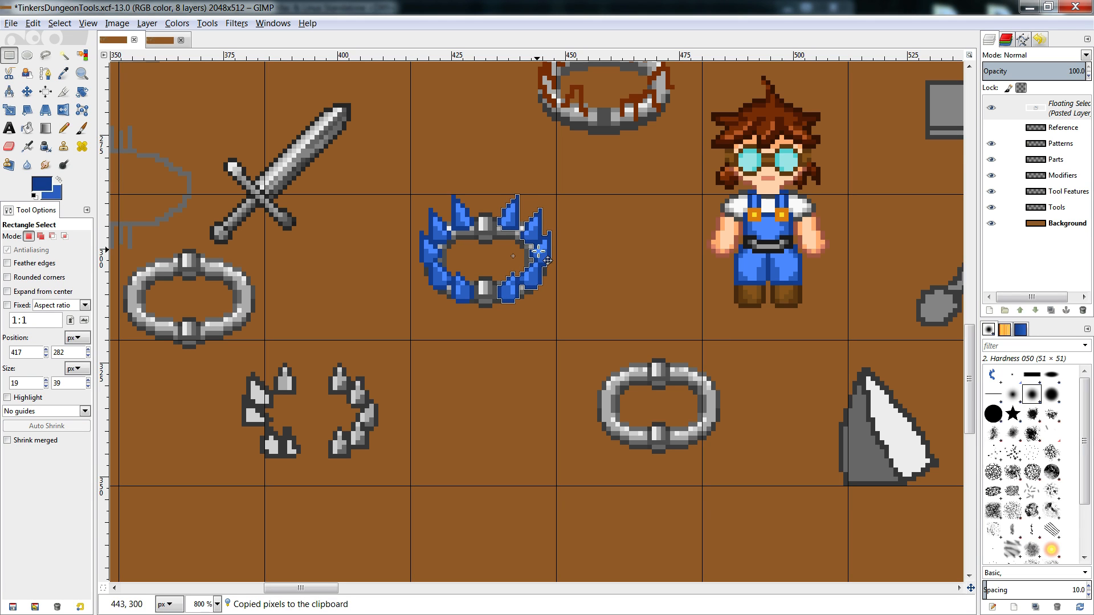
pyautogui.click(552, 297)
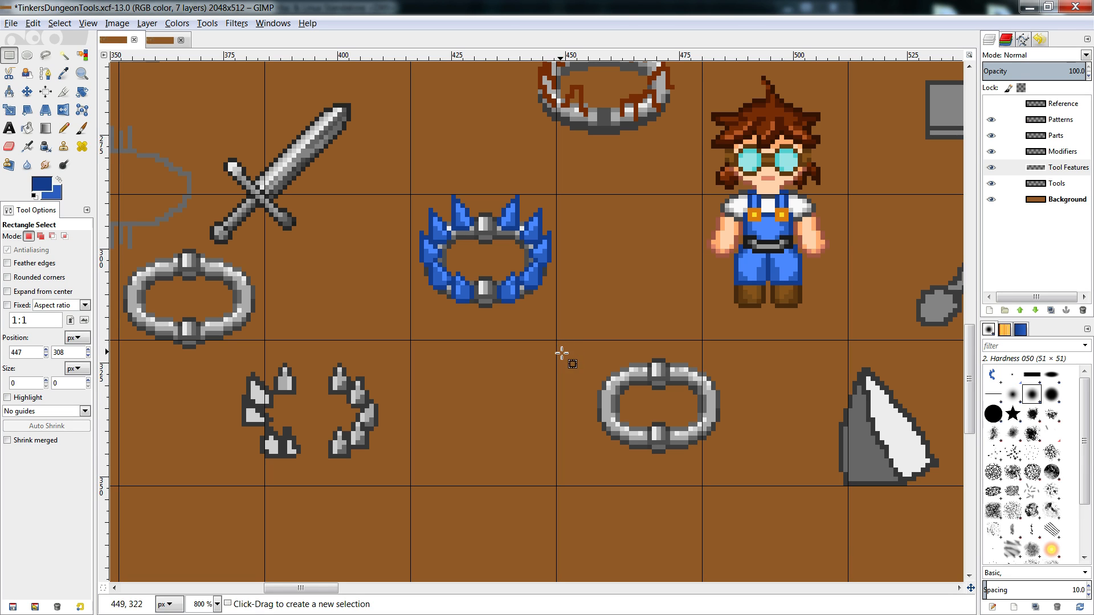
# - Inspect the blue spikes with and without the ring by toggling the Tools layer's visibility
pyautogui.click(991, 168)
pyautogui.click(992, 184)
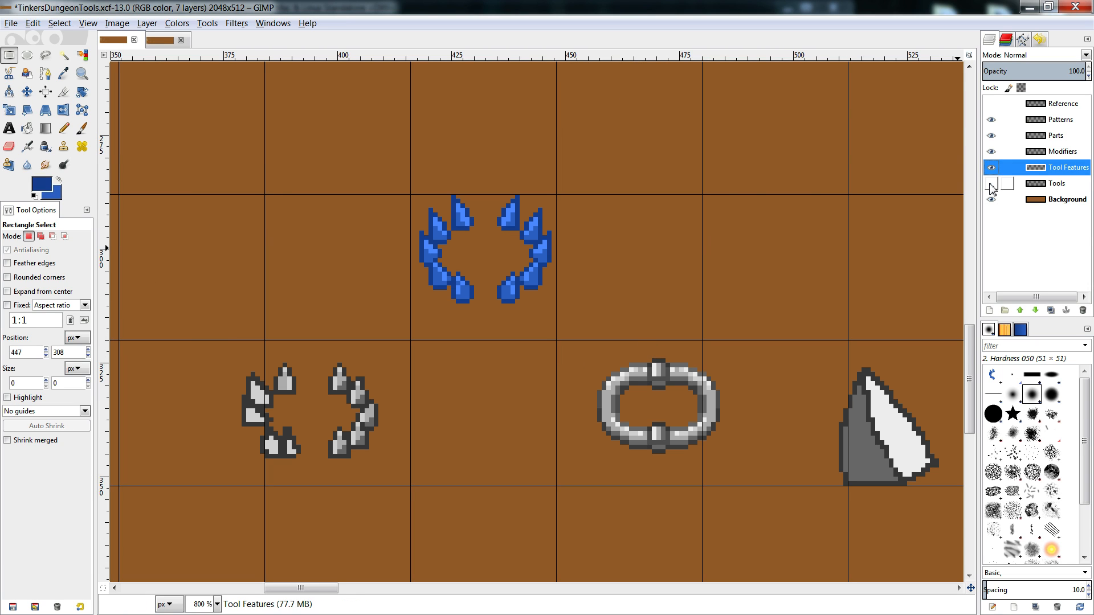
pyautogui.click(991, 185)
pyautogui.click(992, 185)
pyautogui.click(991, 186)
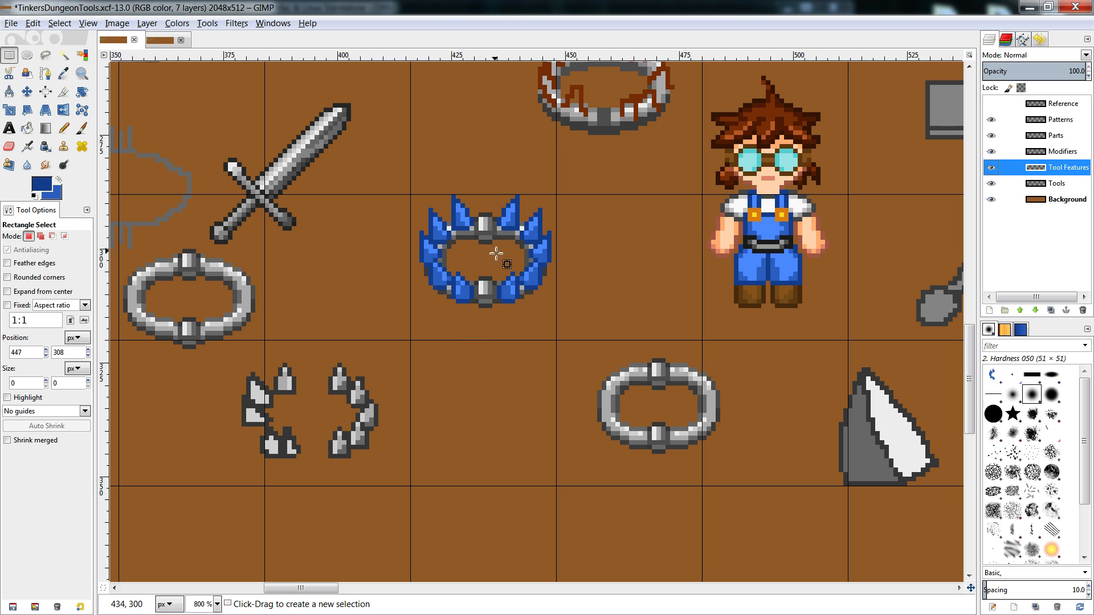
# - Copy the white-spiked wheel on the Tools layer and anchor the copy between the blue-spiked ring and the character
pyautogui.scroll(5, 484, 262)
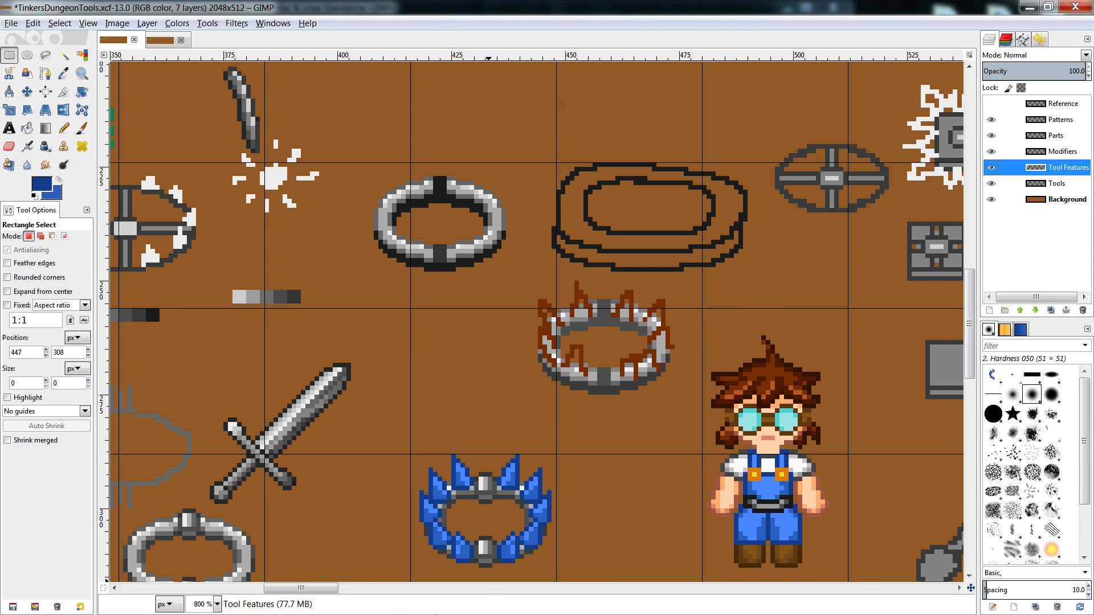
pyautogui.moveTo(301, 588); pyautogui.dragTo(329, 598)
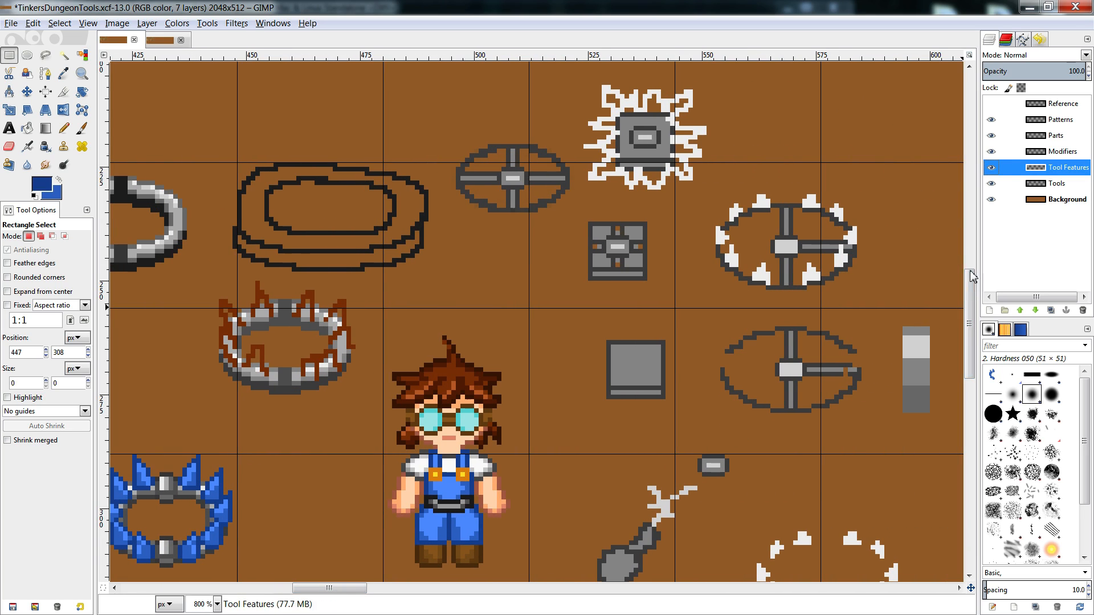
pyautogui.click(1028, 188)
pyautogui.moveTo(898, 170); pyautogui.dragTo(708, 306)
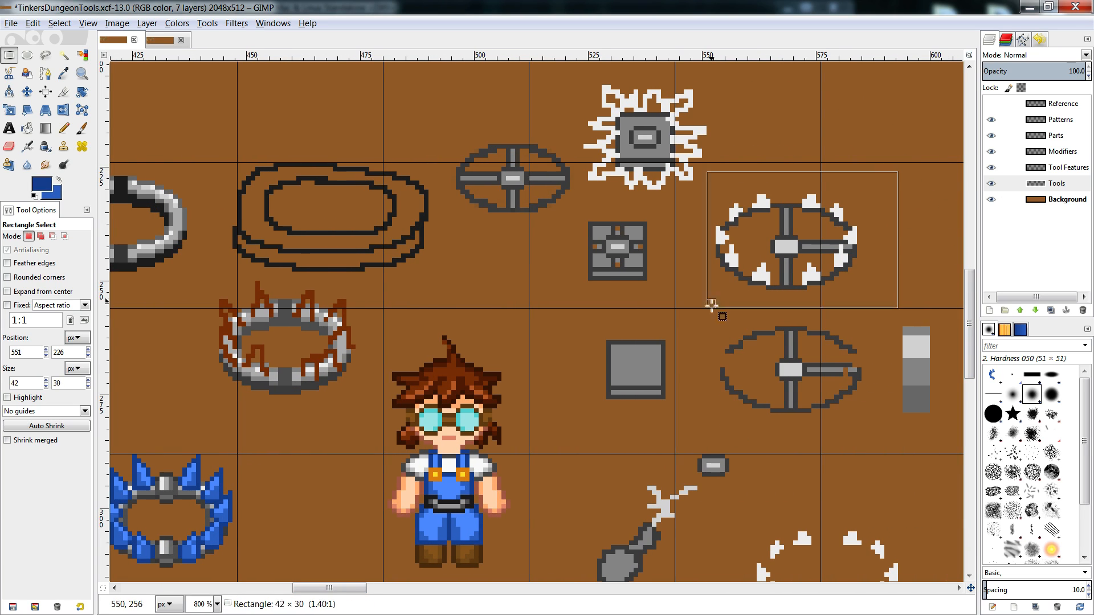
pyautogui.hotkey('ctrl', 'c')
pyautogui.scroll(-5, 710, 353)
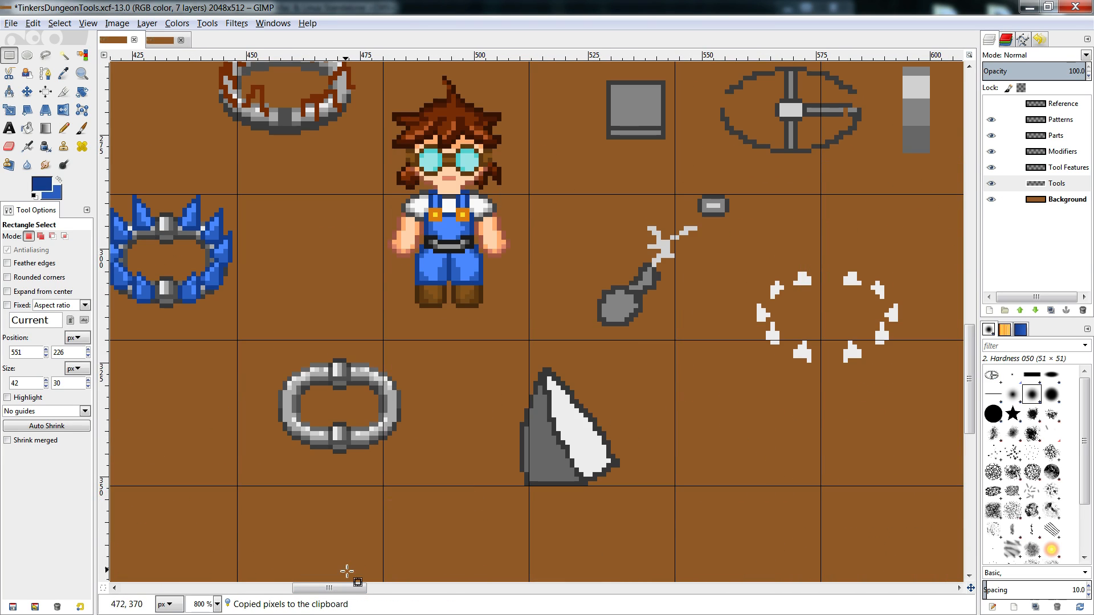
pyautogui.moveTo(342, 587); pyautogui.dragTo(313, 597)
pyautogui.click(515, 350)
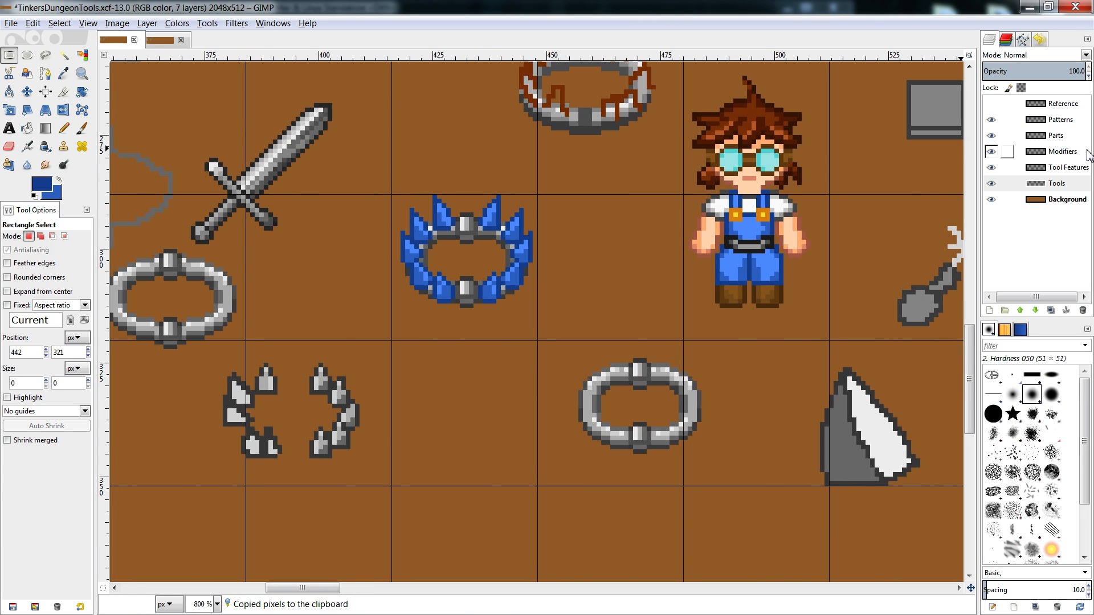
pyautogui.hotkey('ctrl', 'v')
pyautogui.moveTo(523, 337); pyautogui.dragTo(619, 268)
pyautogui.click(546, 318)
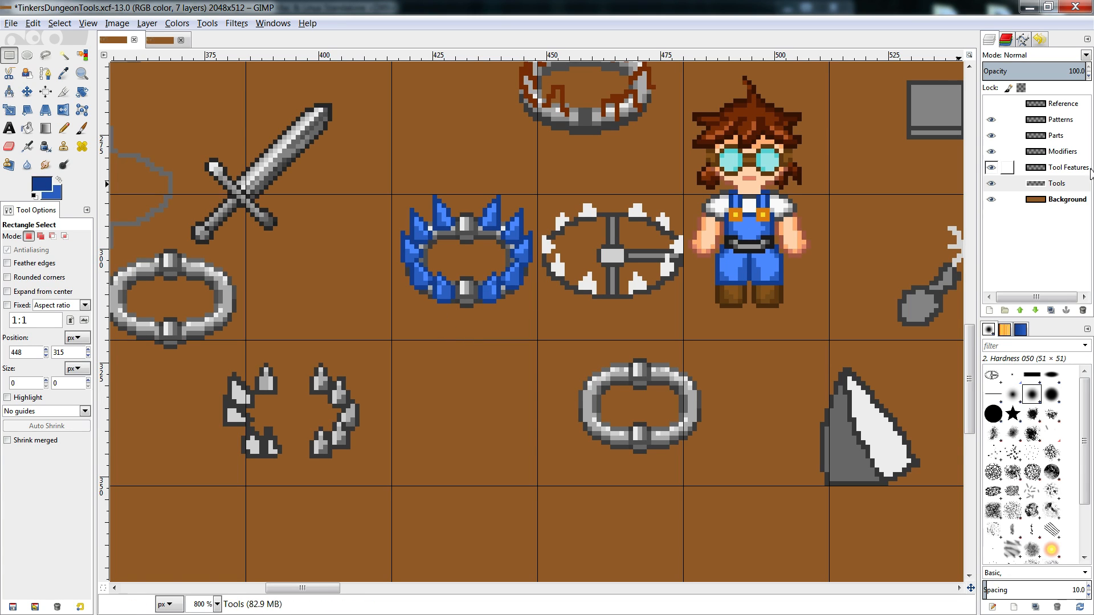
# - Copy the character's hair from the Tools layer and paste it onto the Tool Features layer below the blue-spiked ring
pyautogui.click(1050, 168)
pyautogui.press('n')
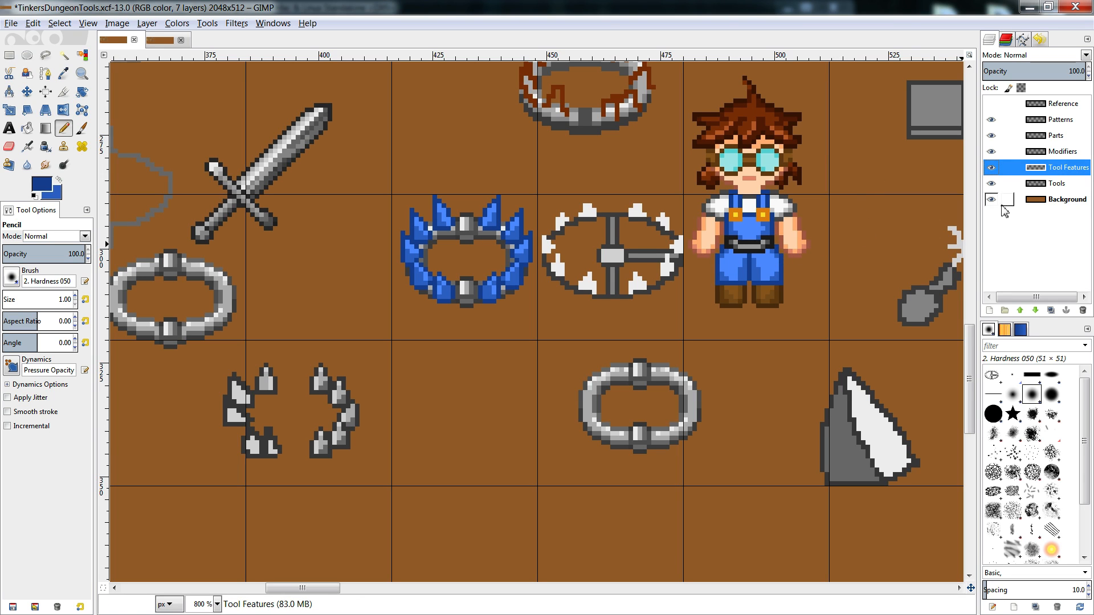
pyautogui.click(1057, 184)
pyautogui.press('r')
pyautogui.moveTo(811, 80); pyautogui.dragTo(697, 166)
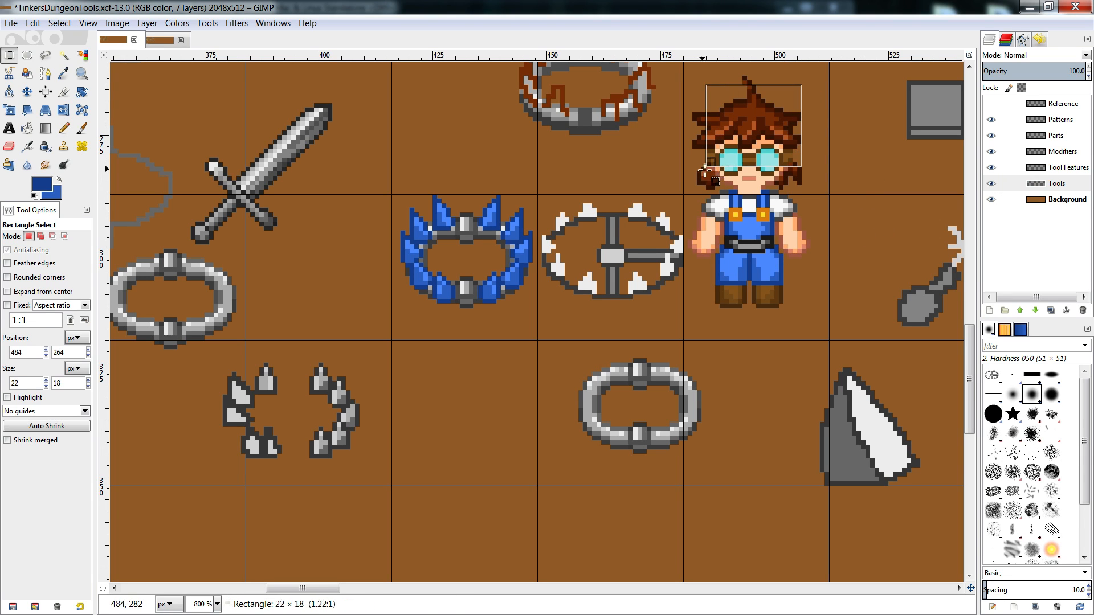
pyautogui.hotkey('ctrl', 'c')
pyautogui.click(1047, 170)
pyautogui.hotkey('ctrl', 'h')
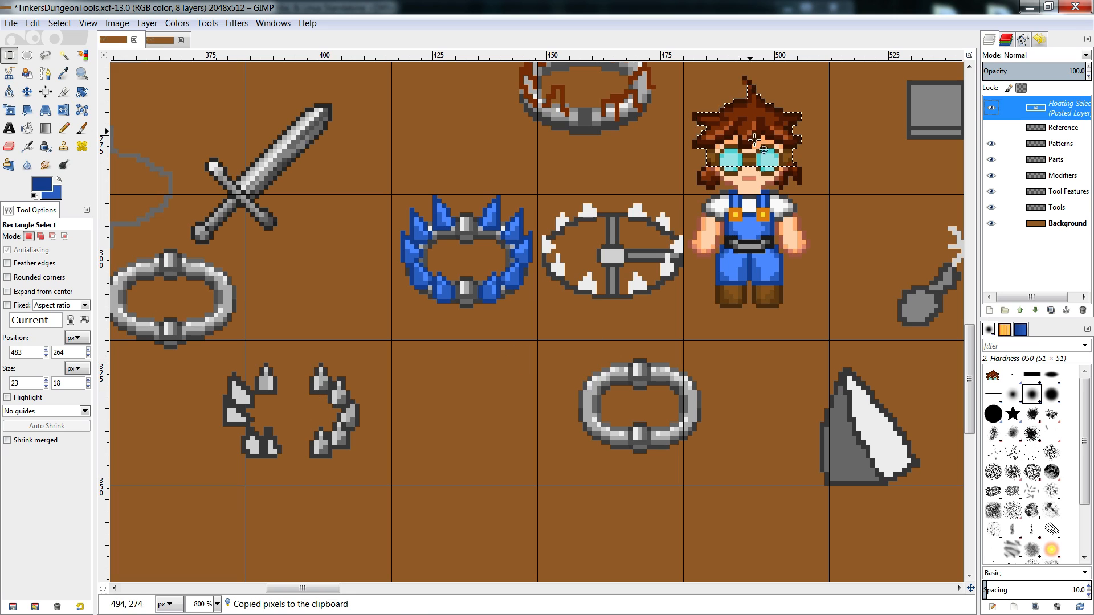
pyautogui.hotkey('ctrl', 'v')
pyautogui.hotkey('ctrl', 'h')
# - Paint a row of brown swatches above the blue-spiked ring using shades sampled from the pasted hair
pyautogui.press('n')
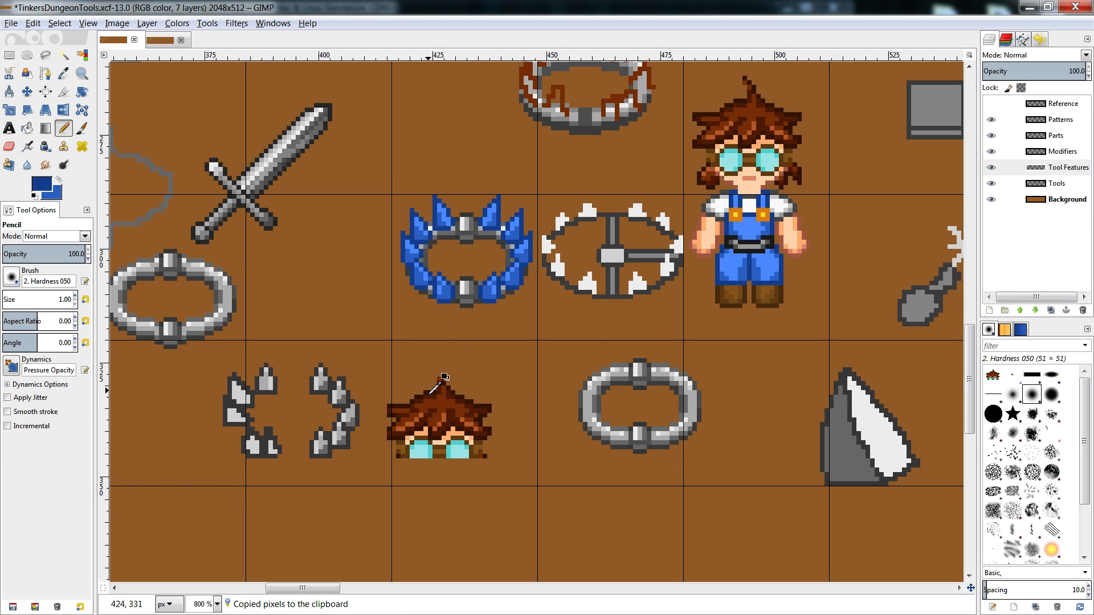
pyautogui.keyDown('ctrl'); pyautogui.click(429, 393); pyautogui.keyUp('ctrl')
pyautogui.keyDown('ctrl'); pyautogui.click(408, 217); pyautogui.keyUp('ctrl')
pyautogui.moveTo(374, 127); pyautogui.dragTo(388, 126)
pyautogui.keyDown('ctrl'); pyautogui.click(466, 413); pyautogui.keyUp('ctrl')
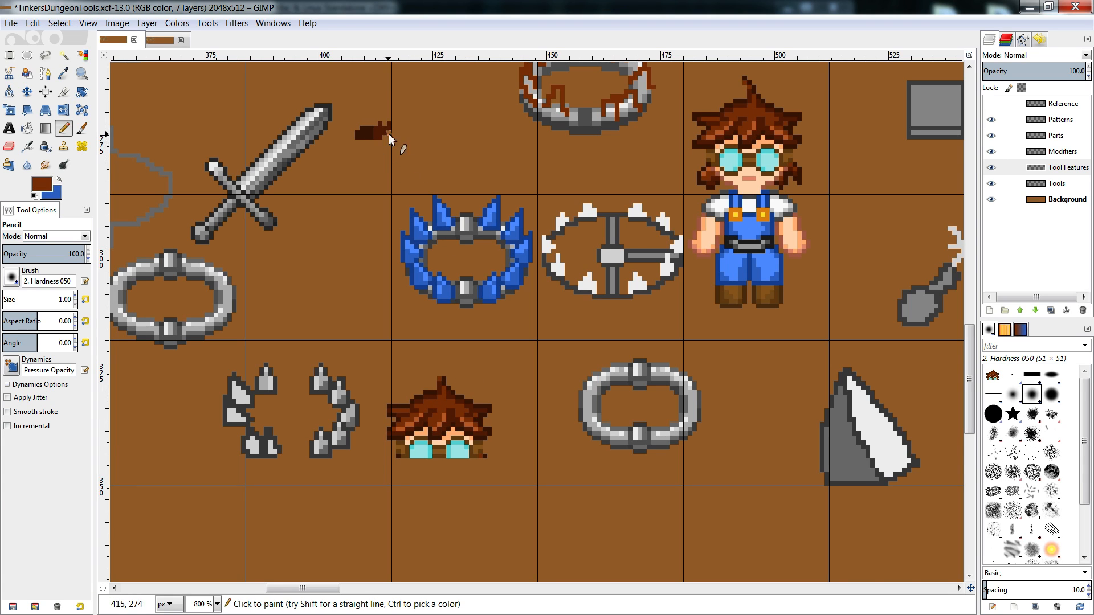
pyautogui.keyDown('ctrl'); pyautogui.click(456, 417); pyautogui.keyUp('ctrl')
# - Cut out the pasted hair below the blue-spiked ring and clear the selection
pyautogui.press('r')
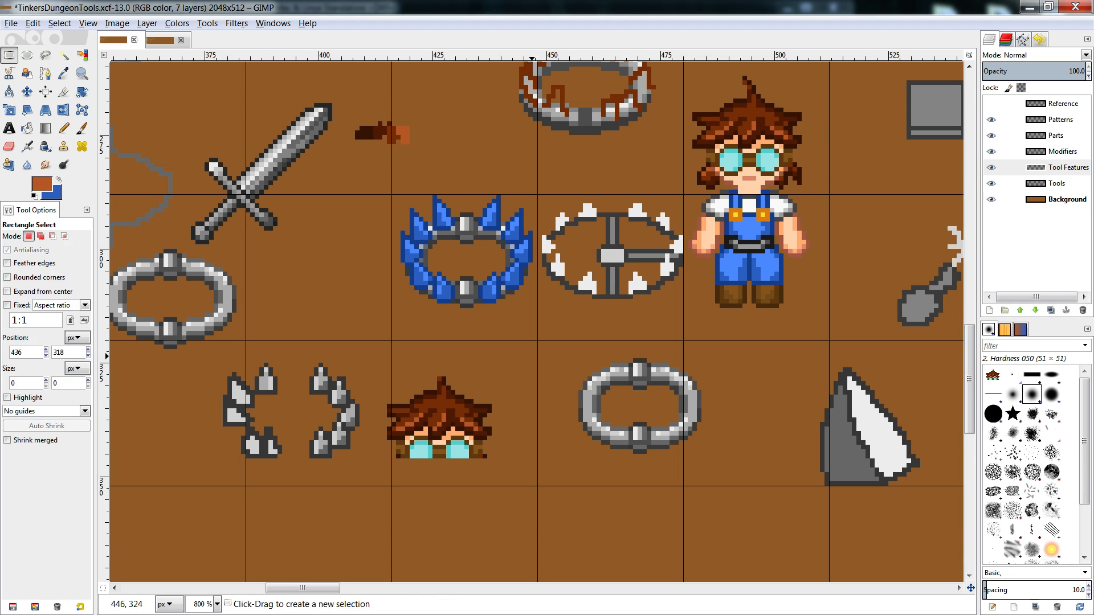
pyautogui.moveTo(500, 355); pyautogui.dragTo(383, 481)
pyautogui.hotkey('ctrl', 'x')
pyautogui.click(338, 288)
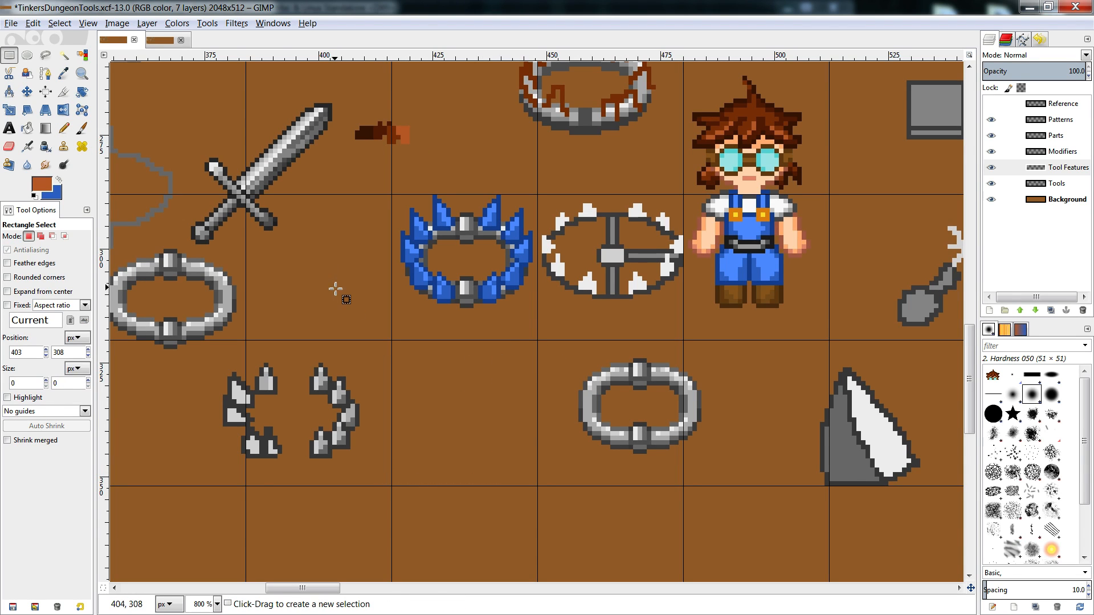
# - Sample the orange-brown at the end of the swatch row and touch up that swatch
pyautogui.press('n')
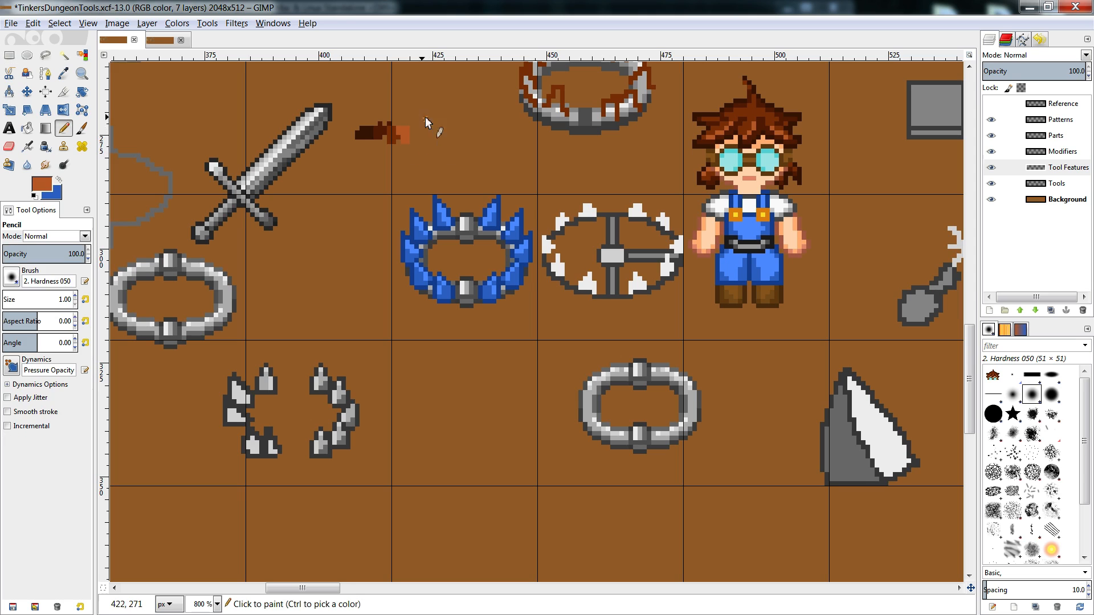
pyautogui.keyDown('ctrl'); pyautogui.click(412, 134); pyautogui.keyUp('ctrl')
pyautogui.moveTo(416, 133); pyautogui.dragTo(416, 132)
pyautogui.keyDown('ctrl'); pyautogui.click(406, 135); pyautogui.keyUp('ctrl')
pyautogui.hotkey('shift', 'e')
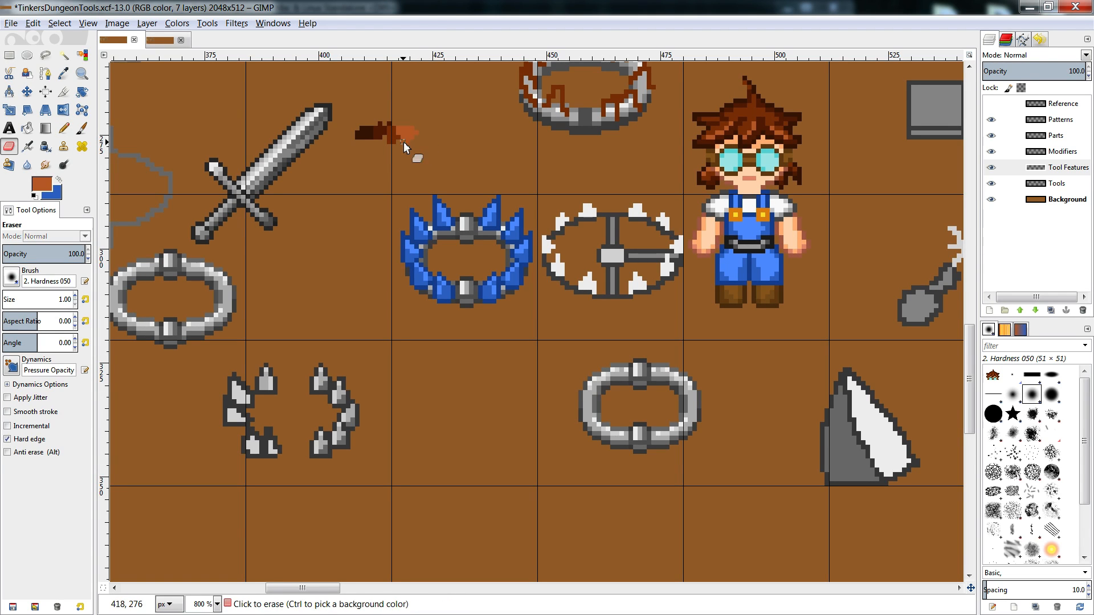
pyautogui.press('n')
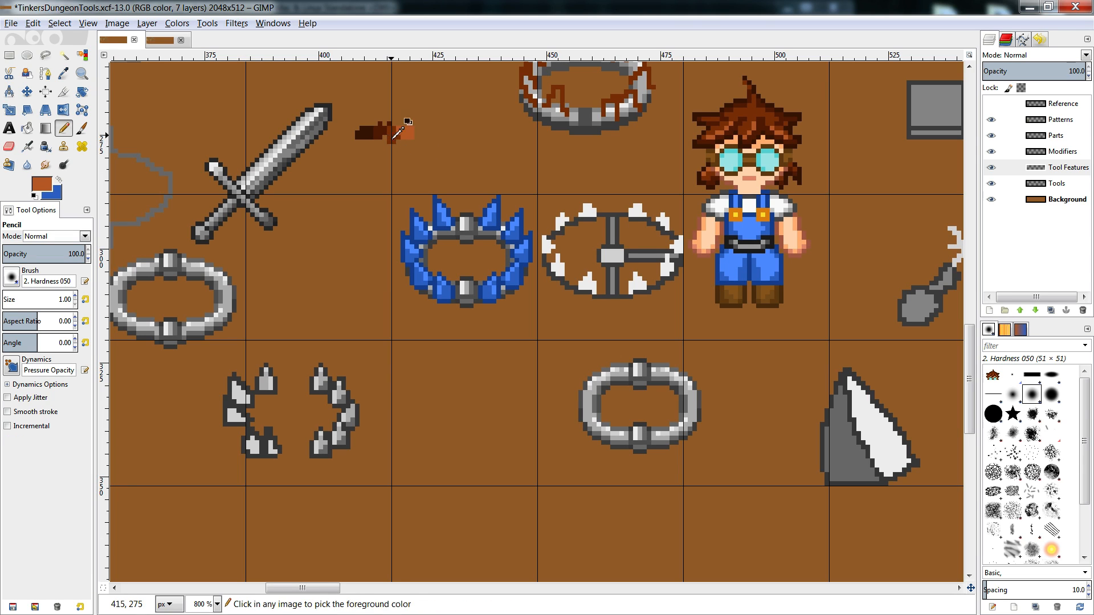
# - Even out the brown swatches into a neat strip, erasing excess pixels and repainting with the sampled shades
pyautogui.keyDown('ctrl'); pyautogui.click(392, 132); pyautogui.keyUp('ctrl')
pyautogui.moveTo(398, 128)
pyautogui.mouseDown()
pyautogui.moveTo(389, 141)
pyautogui.moveTo(371, 128)
pyautogui.moveTo(358, 138)
pyautogui.mouseUp()
pyautogui.hotkey('shift', 'e')
pyautogui.press('n')
pyautogui.keyDown('ctrl'); pyautogui.click(384, 135); pyautogui.keyUp('ctrl')
pyautogui.hotkey('shift', 'e')
pyautogui.press('n')
pyautogui.hotkey('shift', 'e')
pyautogui.press('n')
pyautogui.keyDown('ctrl'); pyautogui.click(367, 132); pyautogui.keyUp('ctrl')
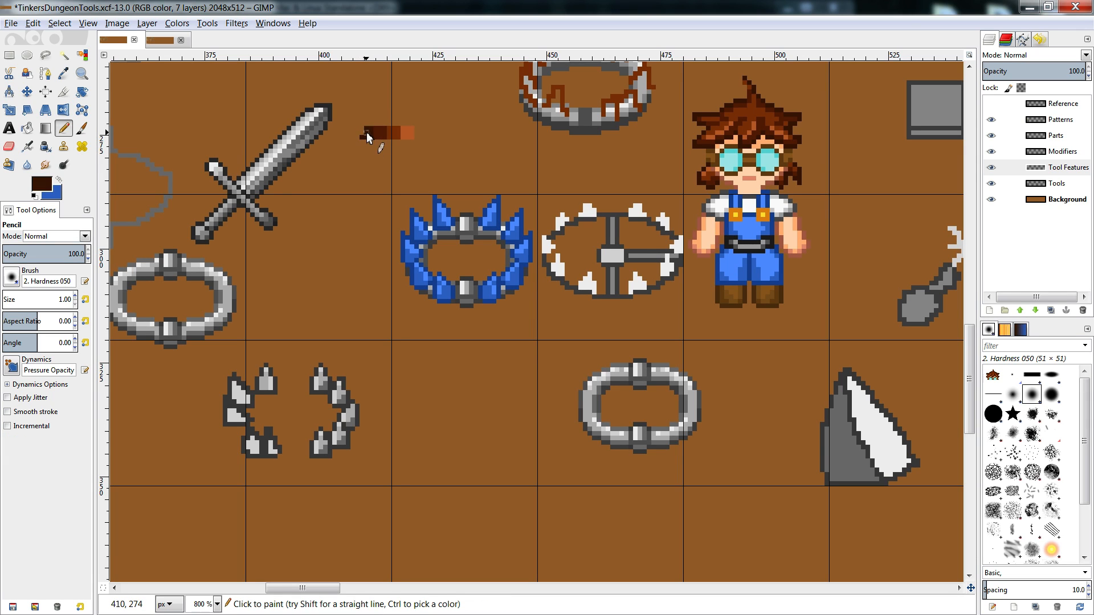
pyautogui.click(366, 133)
# - Copy the small gray plate above the gray spoon shape on the Tools layer, undoing the stray pencil stroke
pyautogui.scroll(3, 649, 298)
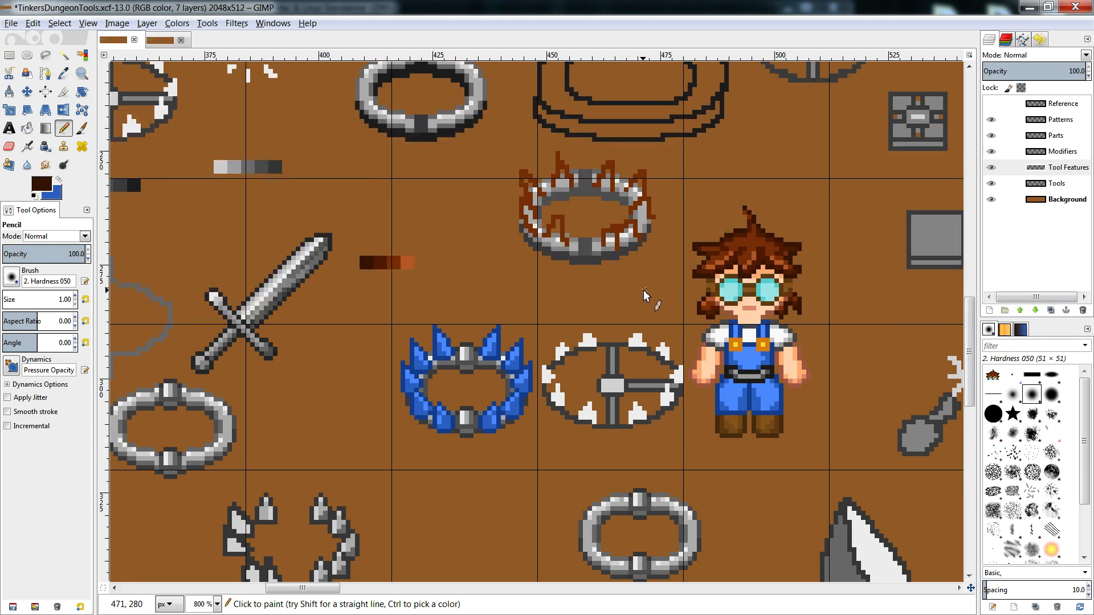
pyautogui.moveTo(284, 589)
pyautogui.mouseDown()
pyautogui.moveTo(307, 595)
pyautogui.moveTo(294, 598)
pyautogui.mouseUp()
pyautogui.click(1056, 183)
pyautogui.moveTo(915, 306); pyautogui.dragTo(847, 351)
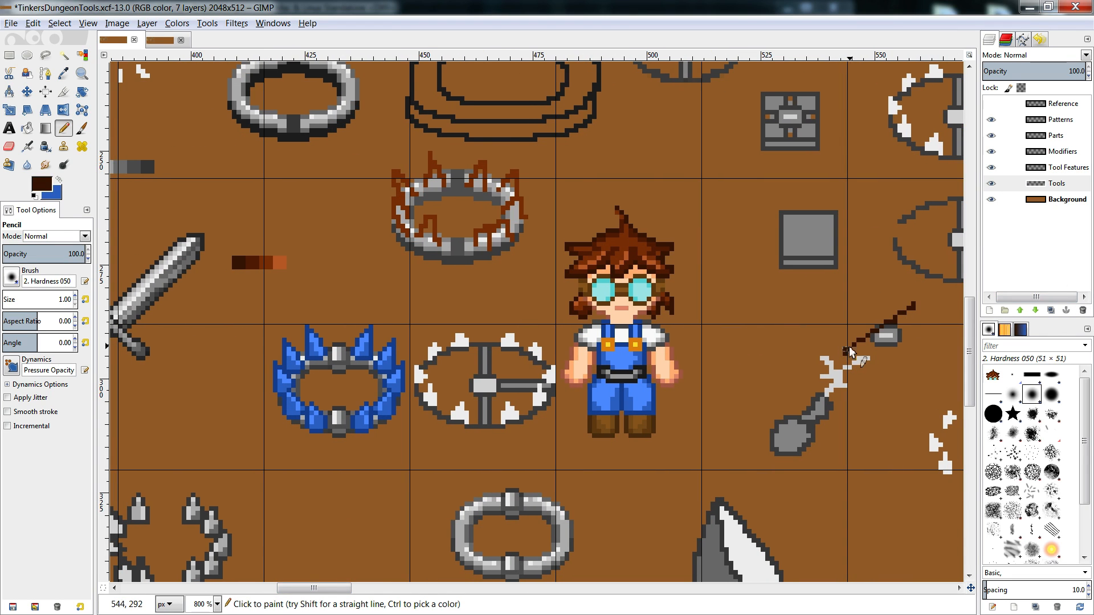
pyautogui.hotkey('ctrl', 'z')
pyautogui.press('r')
pyautogui.moveTo(866, 307); pyautogui.dragTo(911, 351)
pyautogui.hotkey('ctrl', 'c')
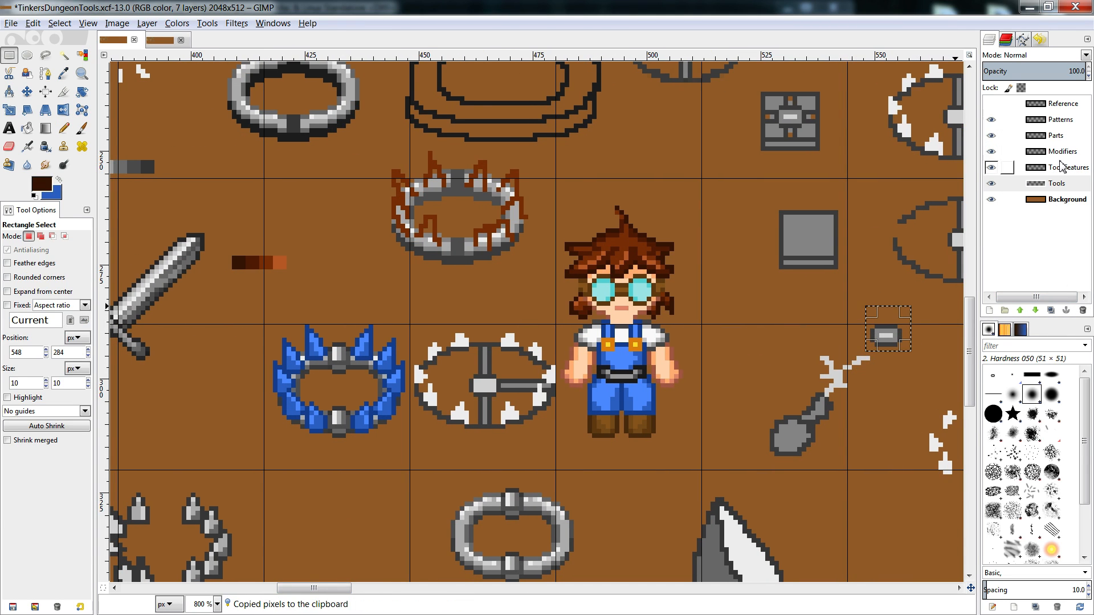
# - Paste the gray plate onto the Tool Features layer and anchor it in the center of the blue-spiked ring
pyautogui.click(1061, 165)
pyautogui.moveTo(343, 589); pyautogui.dragTo(322, 590)
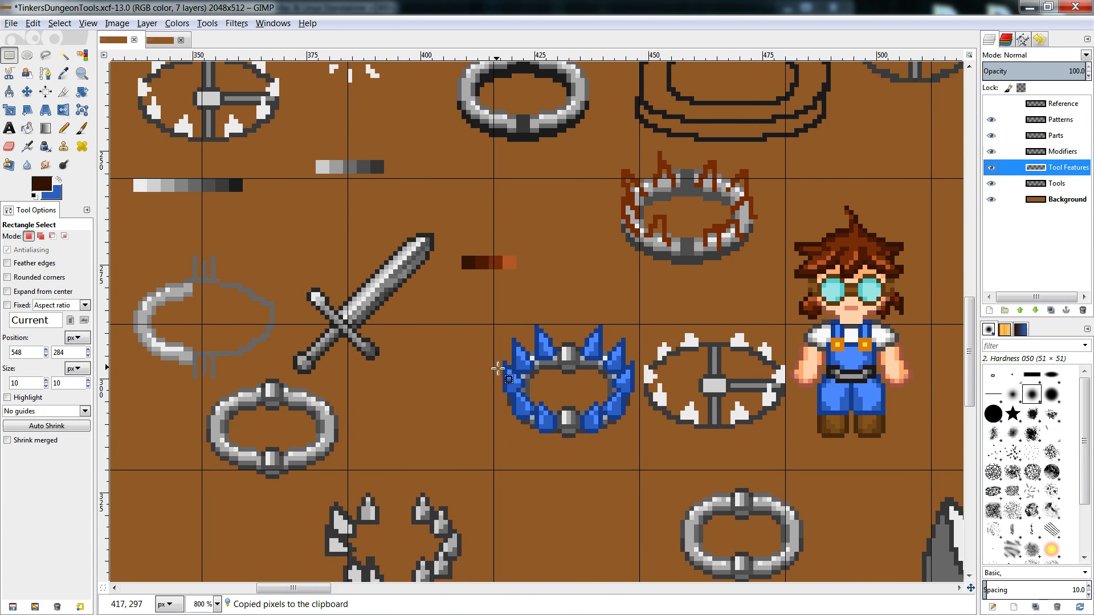
pyautogui.scroll(-3, 498, 369)
pyautogui.click(512, 261)
pyautogui.hotkey('ctrl', 'v')
pyautogui.moveTo(552, 316); pyautogui.dragTo(576, 273)
pyautogui.click(576, 183)
# - Bucket-fill the central plate's outline with the darkest brown and its inner band with the sampled dark brown swatch
pyautogui.press('n')
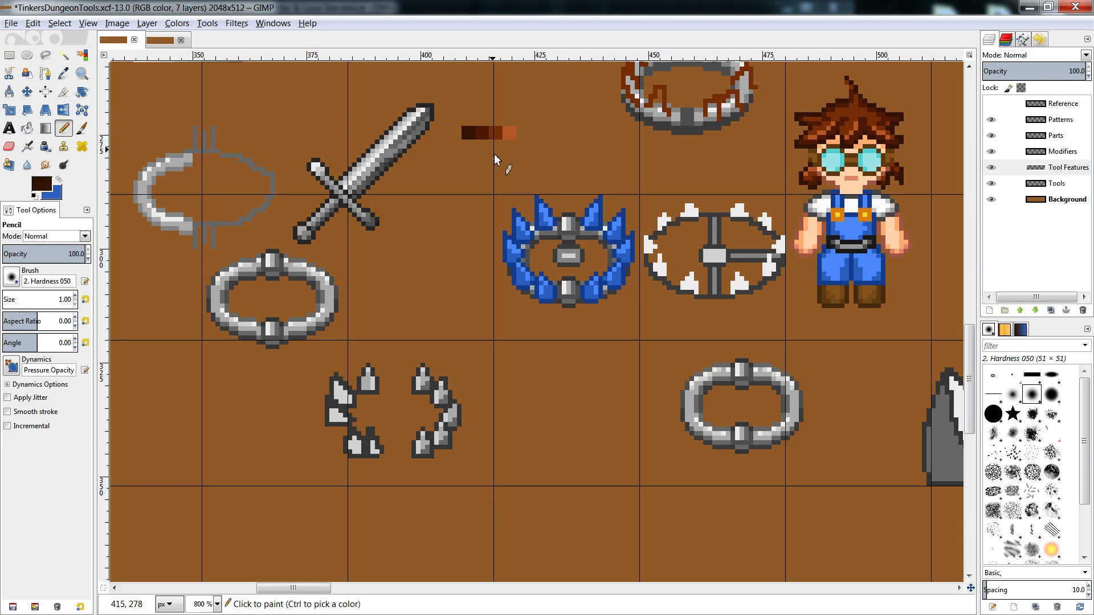
pyautogui.hotkey('shift', 'b')
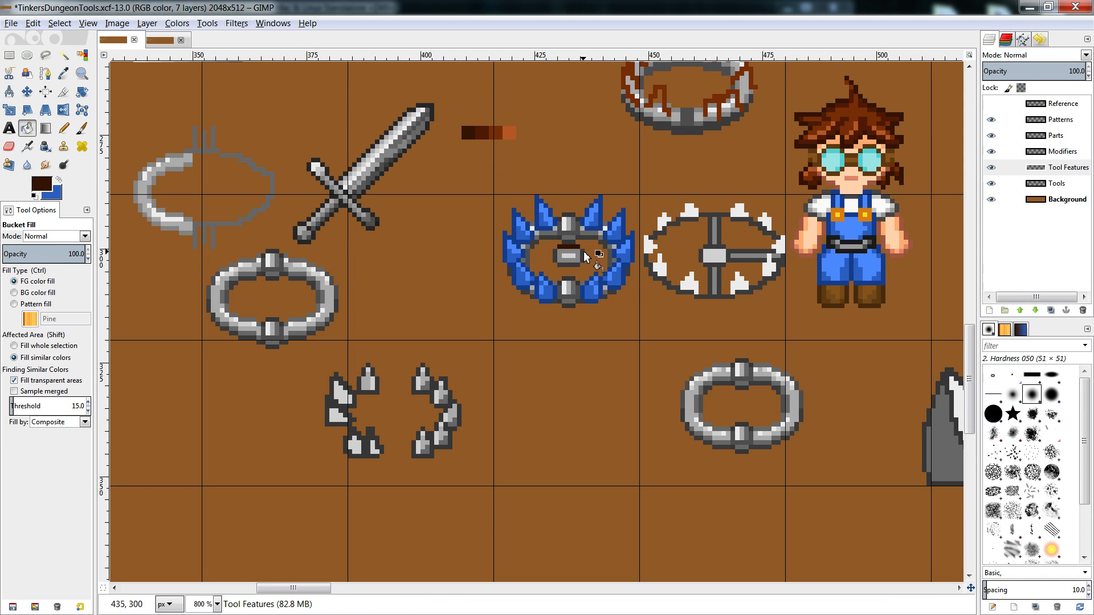
pyautogui.click(557, 258)
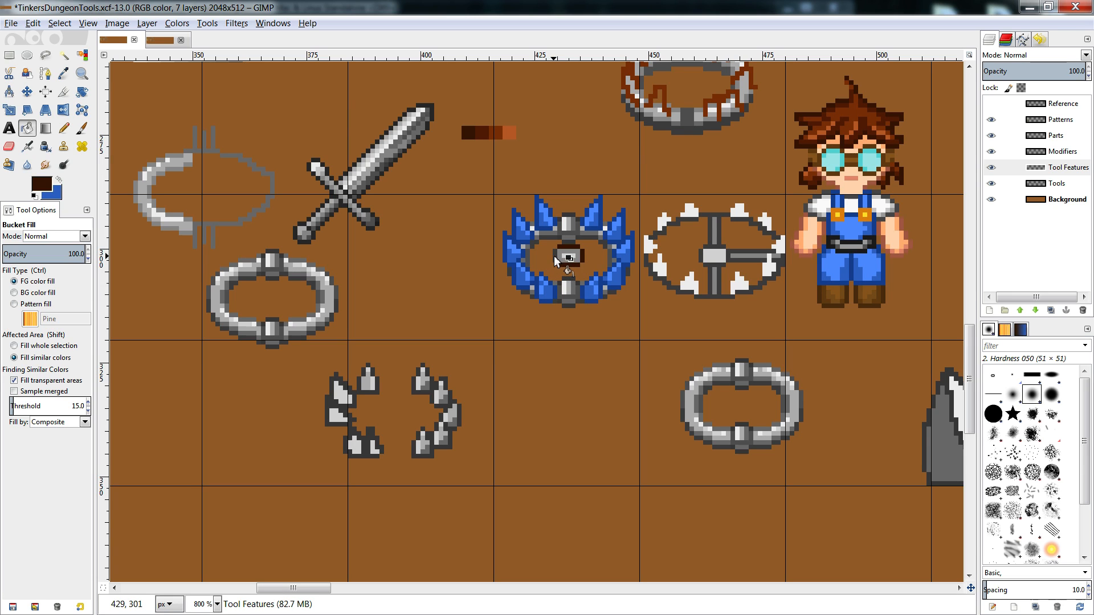
pyautogui.press('n')
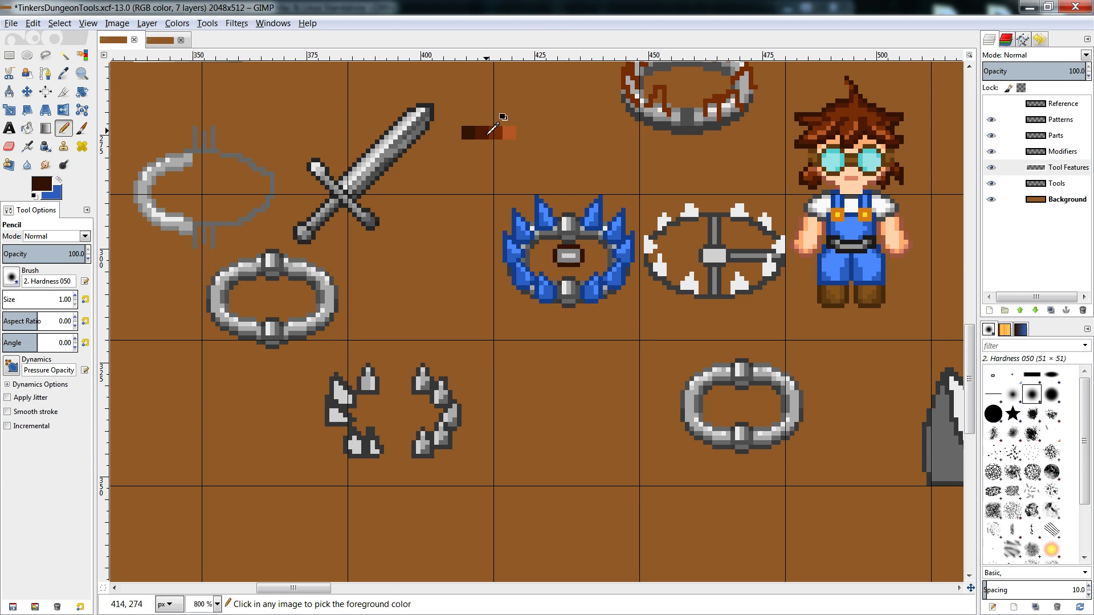
pyautogui.keyDown('ctrl'); pyautogui.click(487, 135); pyautogui.keyUp('ctrl')
pyautogui.hotkey('shift', 'b')
pyautogui.click(574, 253)
# - Recolor the light center of the plate with a brown sampled from the lighter end of the swatch strip
pyautogui.press('n')
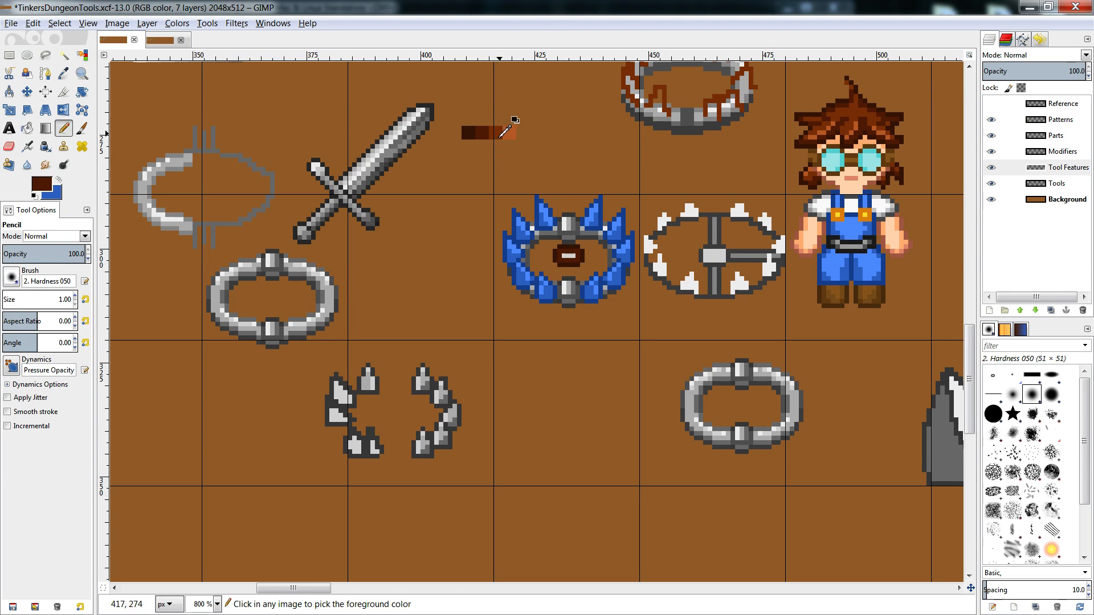
pyautogui.keyDown('ctrl'); pyautogui.click(505, 132); pyautogui.keyUp('ctrl')
pyautogui.hotkey('shift', 'b')
pyautogui.press('n')
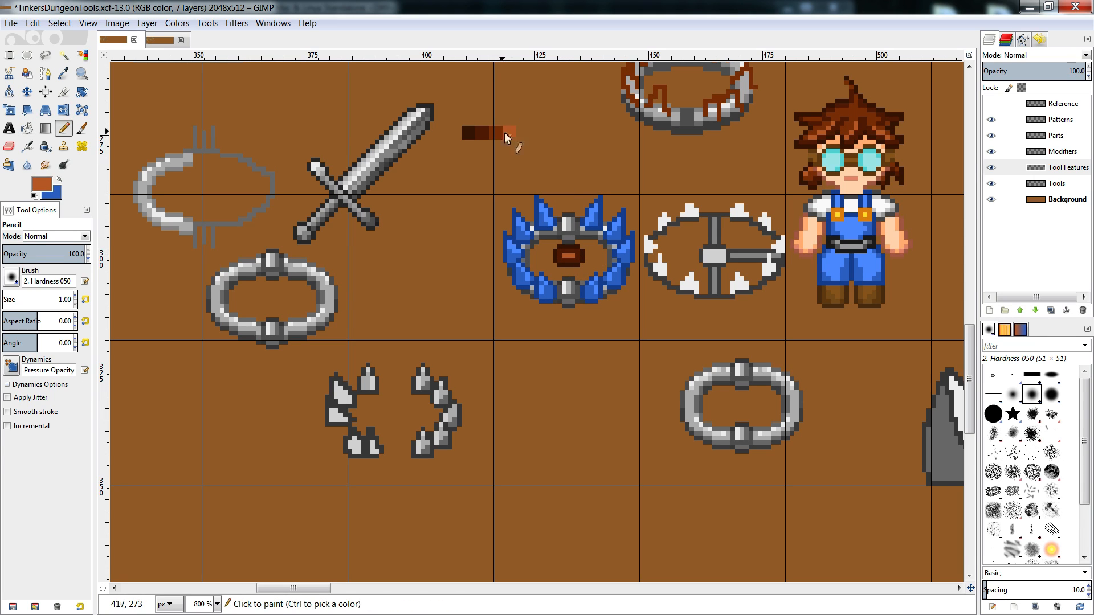
# - Recolor the plate's inner band with a medium swatch brown and pencil dark-brown posts with medium-brown shading connecting the plate to both clasps
pyautogui.keyDown('ctrl'); pyautogui.click(482, 133); pyautogui.keyUp('ctrl')
pyautogui.hotkey('shift', 'b')
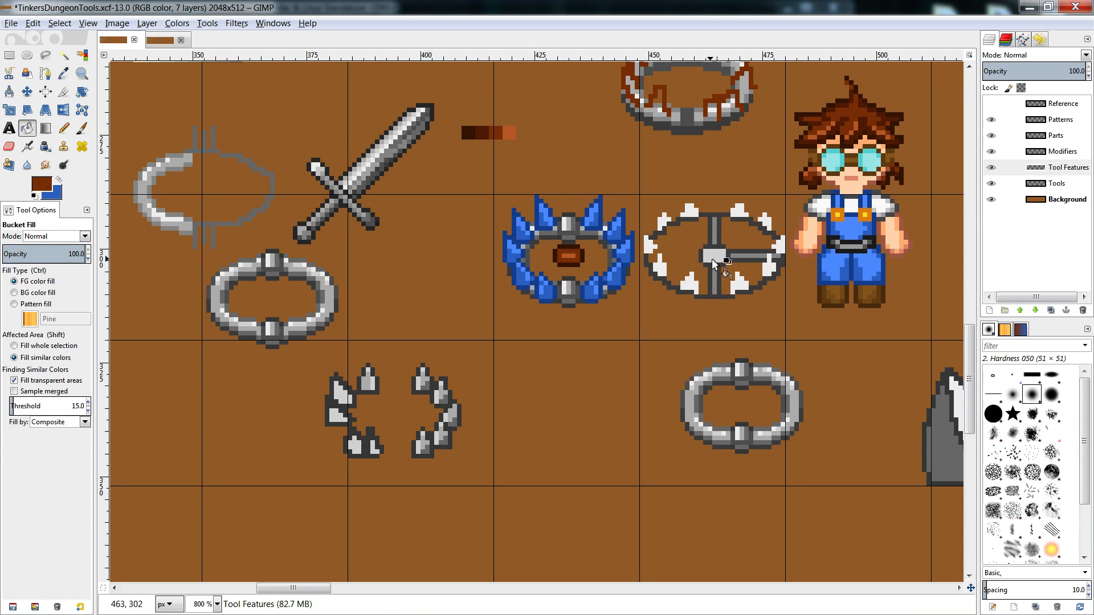
pyautogui.press('n')
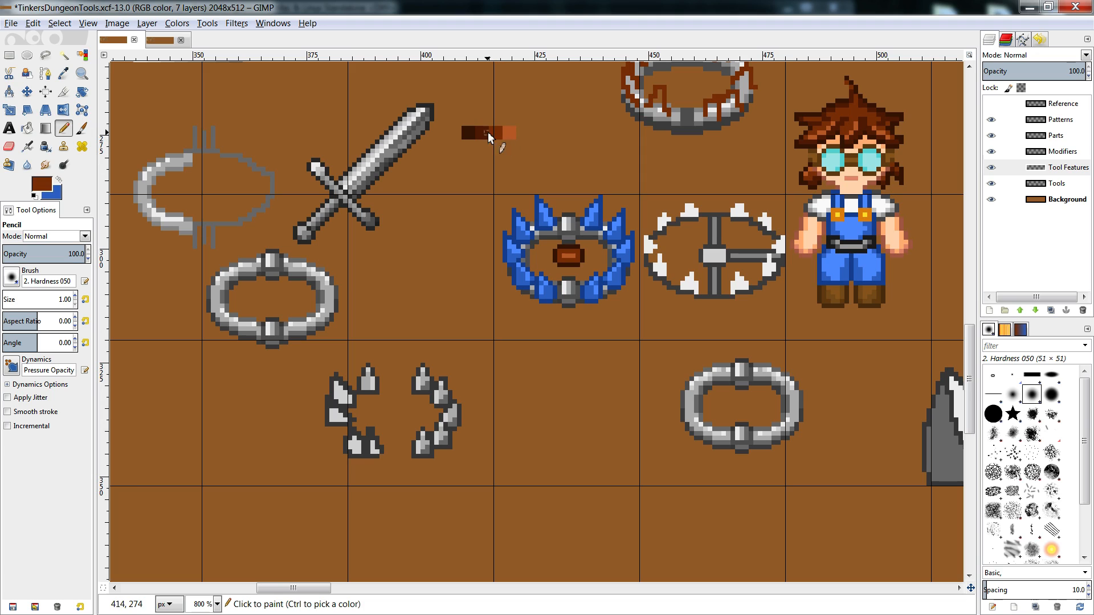
pyautogui.keyDown('ctrl'); pyautogui.click(468, 132); pyautogui.keyUp('ctrl')
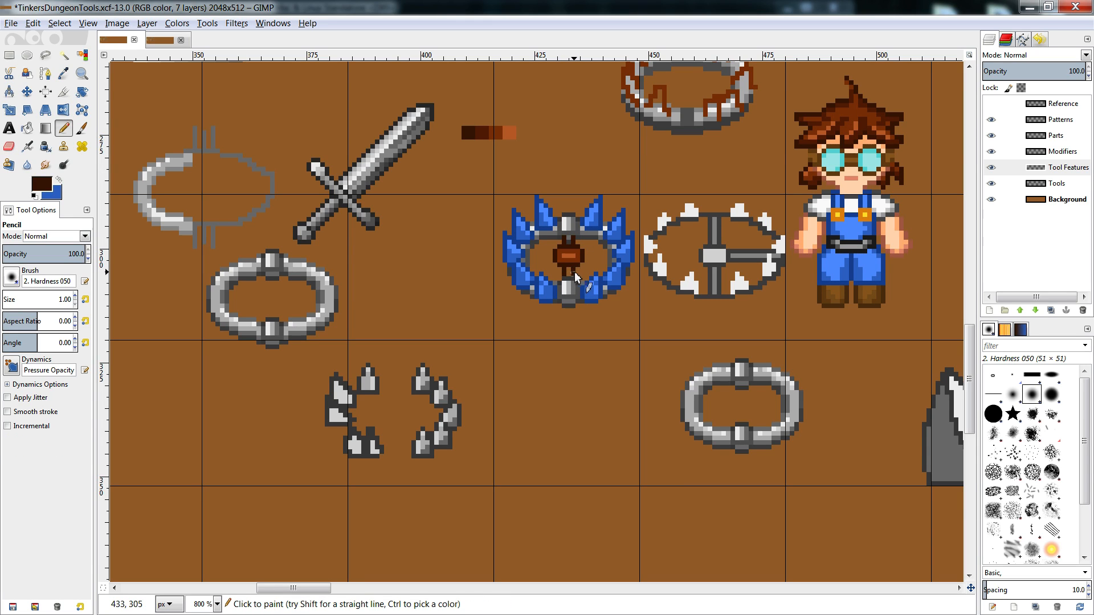
pyautogui.keyDown('ctrl'); pyautogui.click(573, 243); pyautogui.keyUp('ctrl')
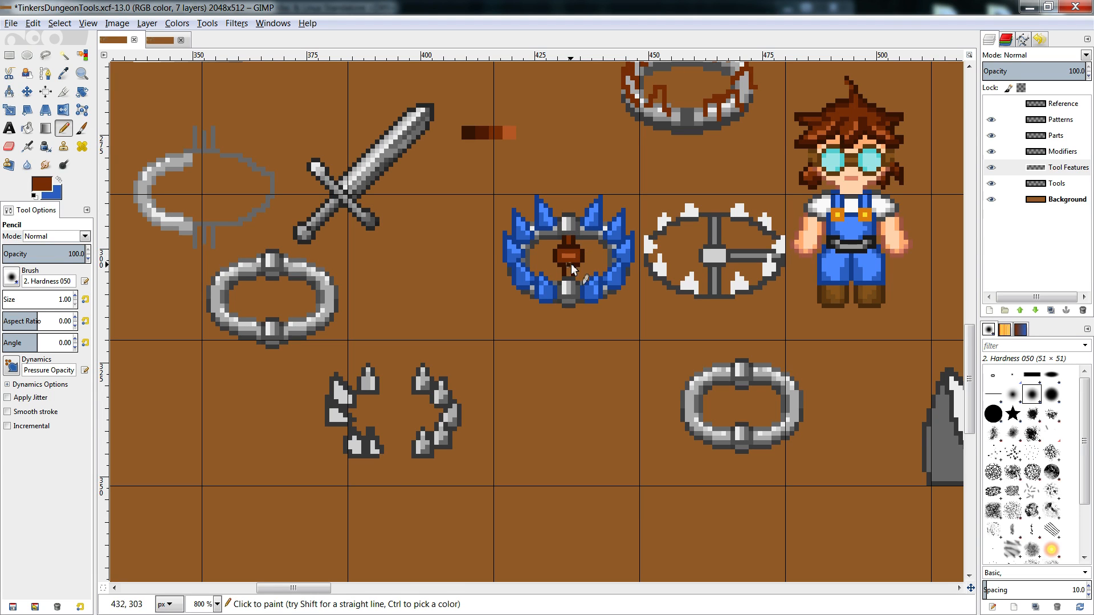
pyautogui.moveTo(570, 265); pyautogui.dragTo(569, 273)
# - Cut the brown plate from the ring's center, paste it slightly lower between the clasps and anchor it
pyautogui.press('r')
pyautogui.moveTo(593, 235); pyautogui.dragTo(556, 292)
pyautogui.hotkey('ctrl', 'x')
pyautogui.hotkey('ctrl', 'v')
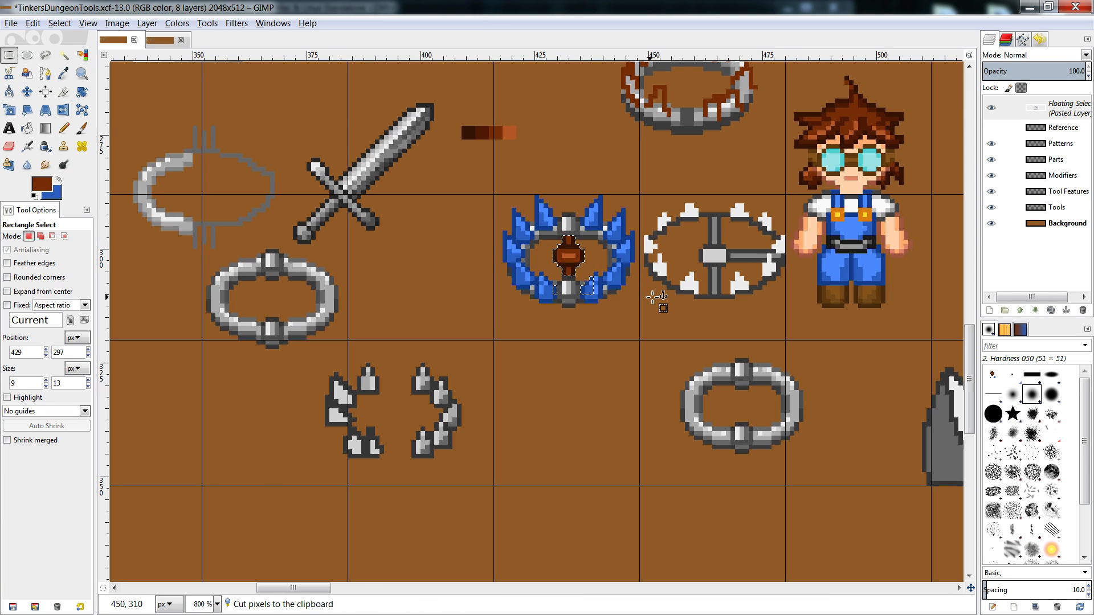
pyautogui.click(653, 300)
pyautogui.moveTo(590, 236); pyautogui.dragTo(555, 275)
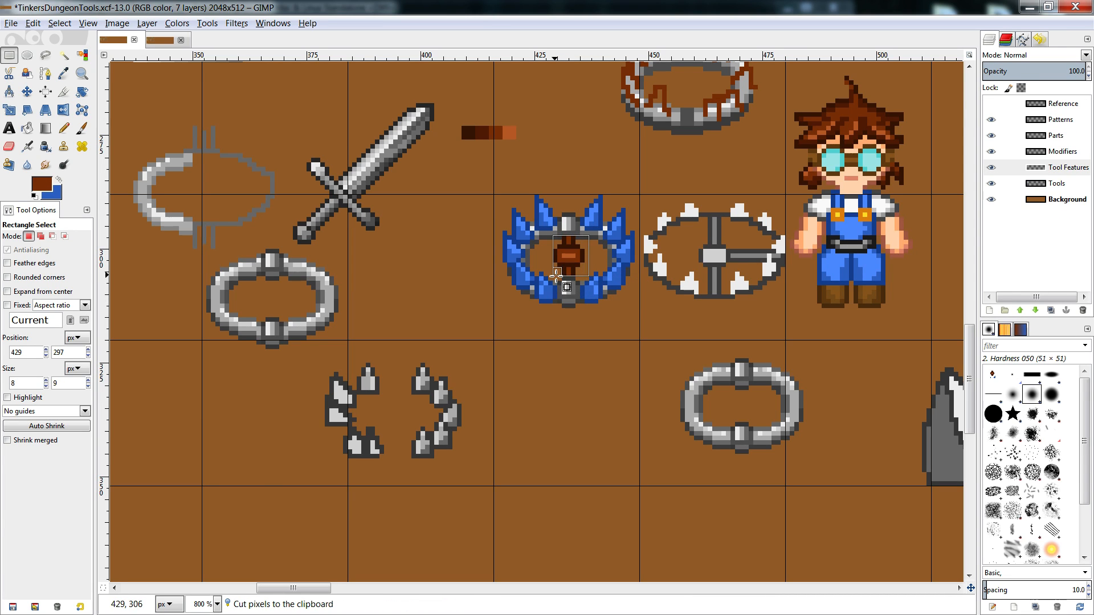
pyautogui.hotkey('ctrl', 'x')
pyautogui.hotkey('ctrl', 'v')
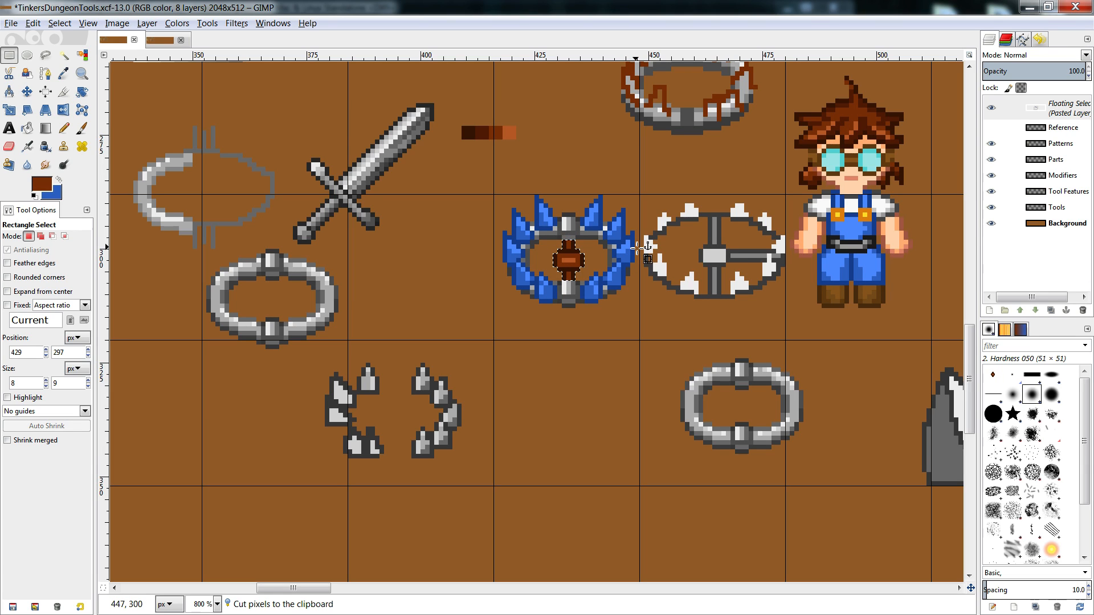
pyautogui.click(648, 246)
pyautogui.hotkey('shift', 'e')
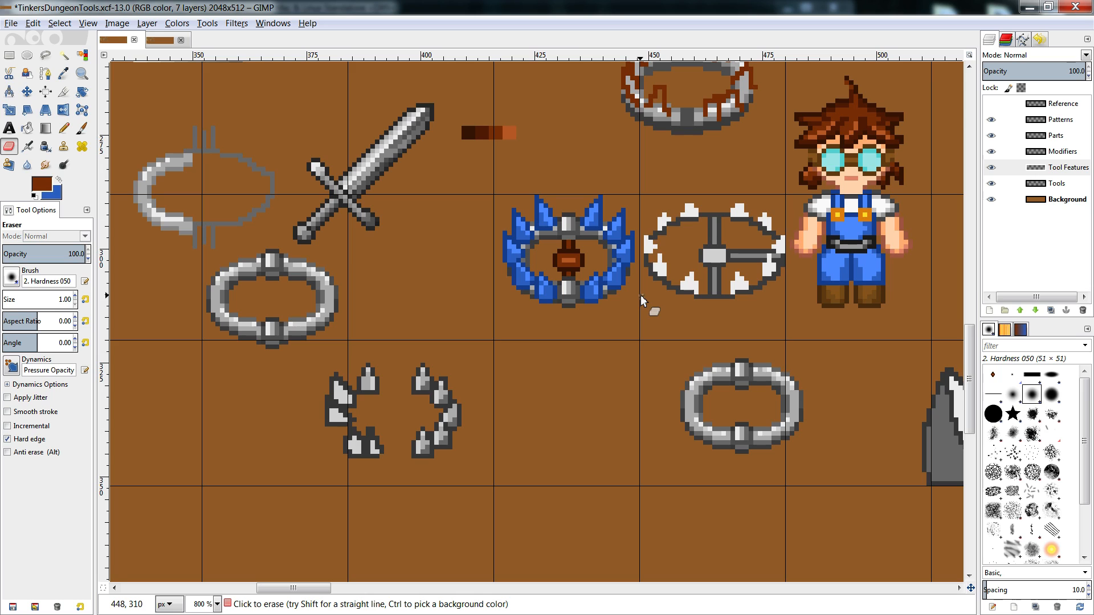
# - Touch up the plate's center with the pencil, reshaping the highlight with its sampled light and medium browns
pyautogui.press('n')
pyautogui.keyDown('ctrl'); pyautogui.click(569, 262); pyautogui.keyUp('ctrl')
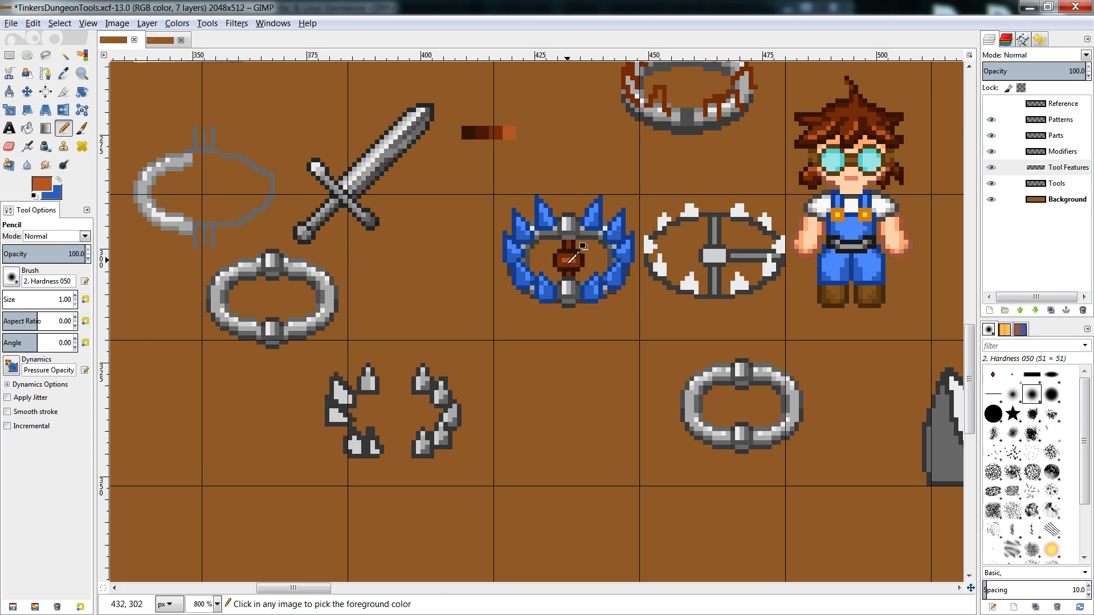
pyautogui.keyDown('ctrl'); pyautogui.click(574, 266); pyautogui.keyUp('ctrl')
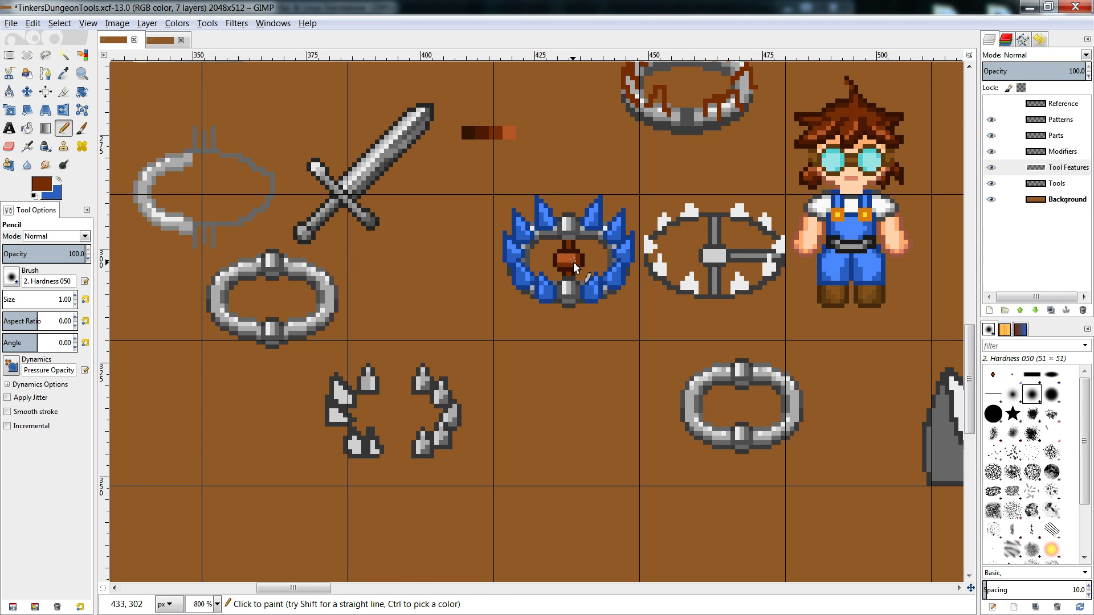
pyautogui.keyDown('ctrl'); pyautogui.click(564, 259); pyautogui.keyUp('ctrl')
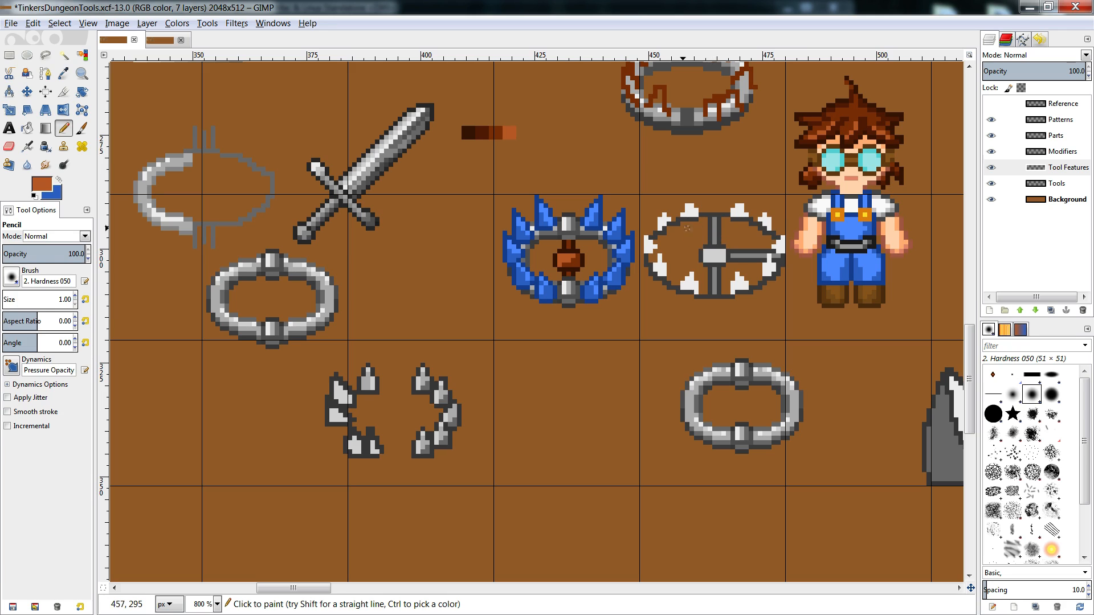
# - Cut the white-spiked wheel sketch beside the blue-spiked ring out of the Tools layer
pyautogui.press('r')
pyautogui.moveTo(635, 176)
pyautogui.mouseDown()
pyautogui.moveTo(670, 236)
pyautogui.moveTo(777, 320)
pyautogui.moveTo(792, 319)
pyautogui.mouseUp()
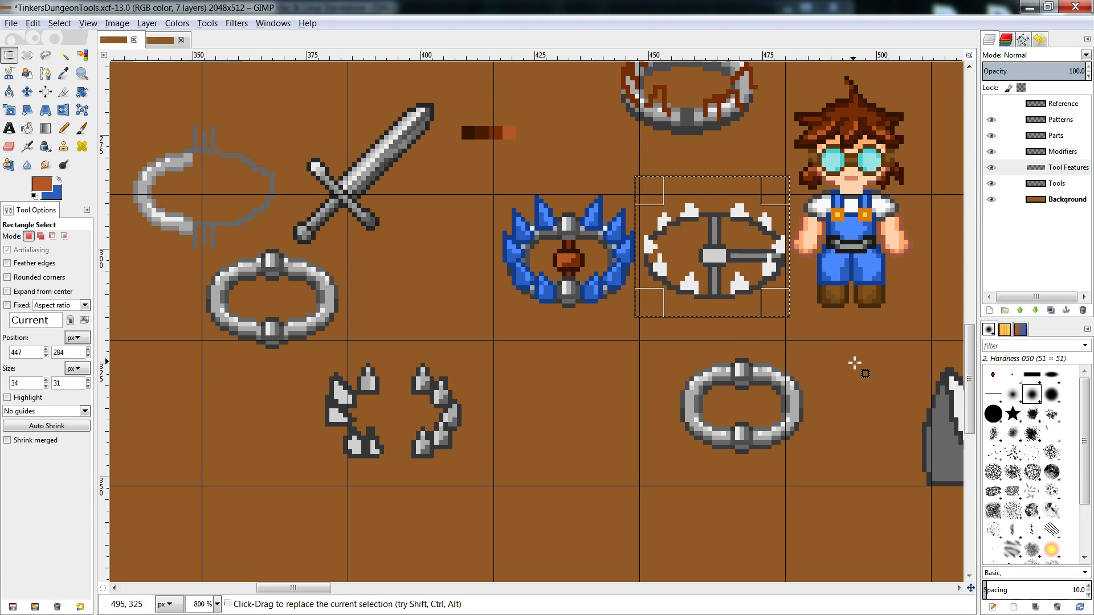
pyautogui.click(1057, 183)
pyautogui.hotkey('ctrl', 'x')
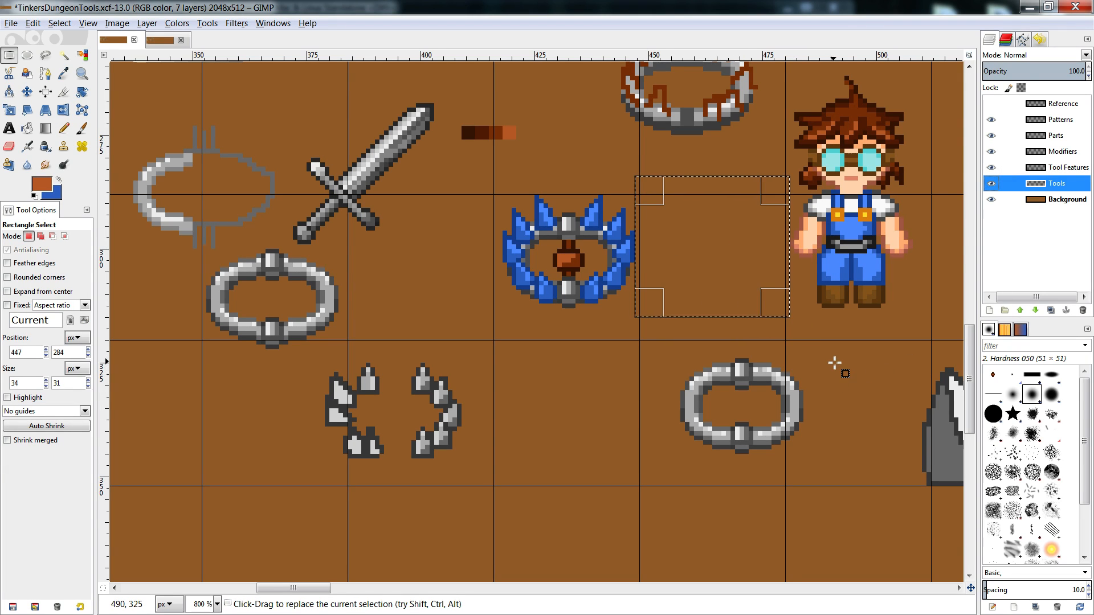
# - Cut the loose gray spikes and the brown swatch strip out of the Tool Features layer
pyautogui.moveTo(835, 354); pyautogui.dragTo(648, 482)
pyautogui.moveTo(535, 363); pyautogui.dragTo(367, 458)
pyautogui.moveTo(522, 349); pyautogui.dragTo(292, 494)
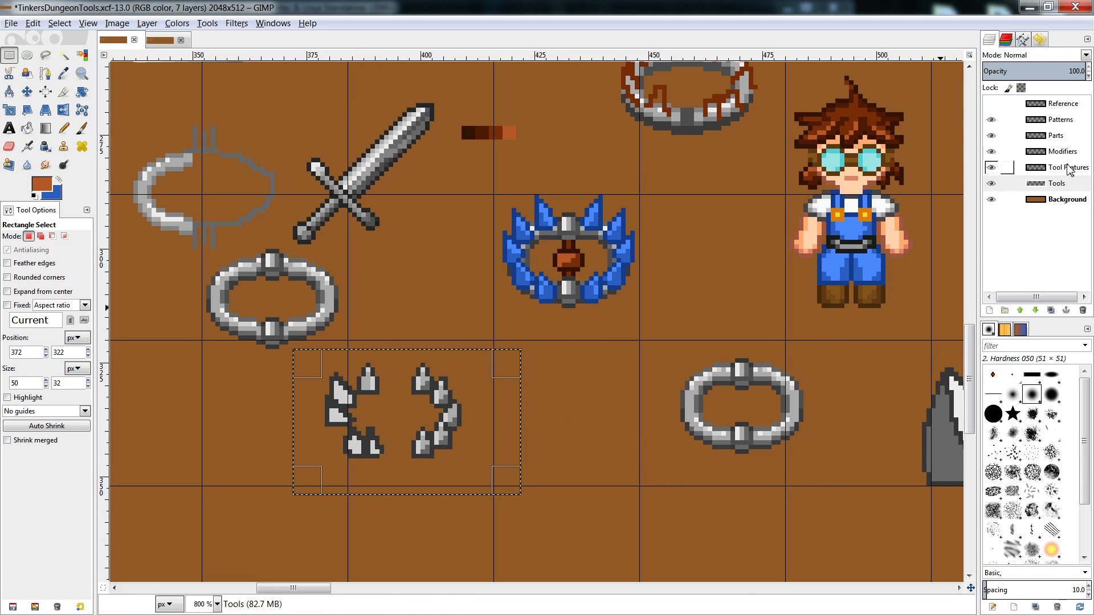
pyautogui.click(1061, 169)
pyautogui.hotkey('ctrl', 'x')
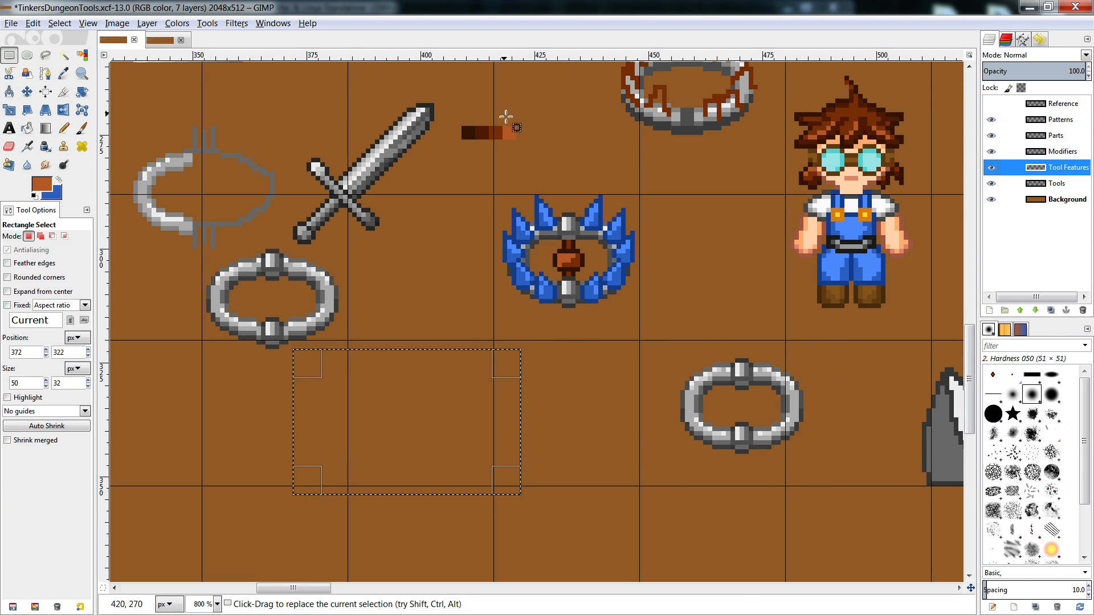
pyautogui.moveTo(534, 98); pyautogui.dragTo(445, 157)
pyautogui.hotkey('ctrl', 'x')
# - Delete the half-drawn ring, the sword and both spare two-clasp rings from the Tools layer, keeping the gray swatch strips out of the selection
pyautogui.click(439, 86)
pyautogui.moveTo(440, 86); pyautogui.dragTo(124, 390)
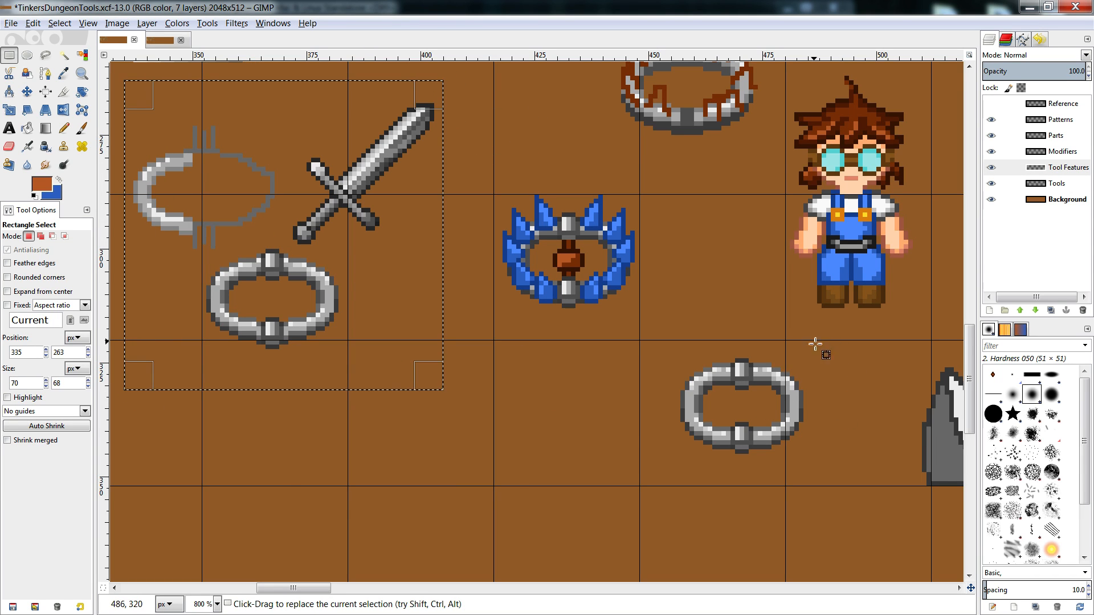
pyautogui.moveTo(818, 330); pyautogui.dragTo(598, 489)
pyautogui.scroll(3, 640, 453)
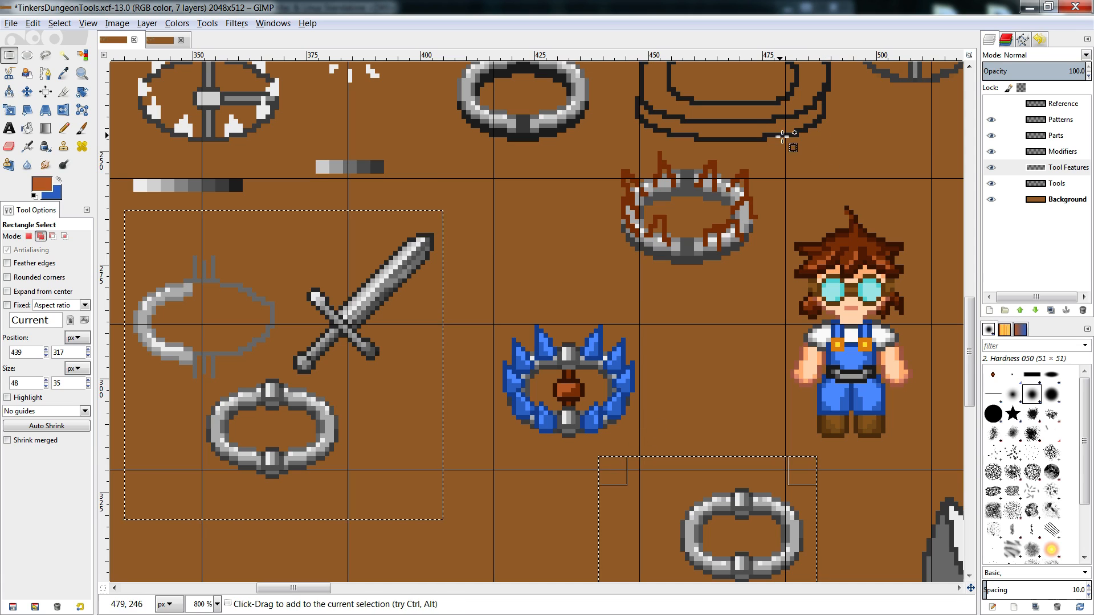
pyautogui.moveTo(412, 155); pyautogui.dragTo(115, 251)
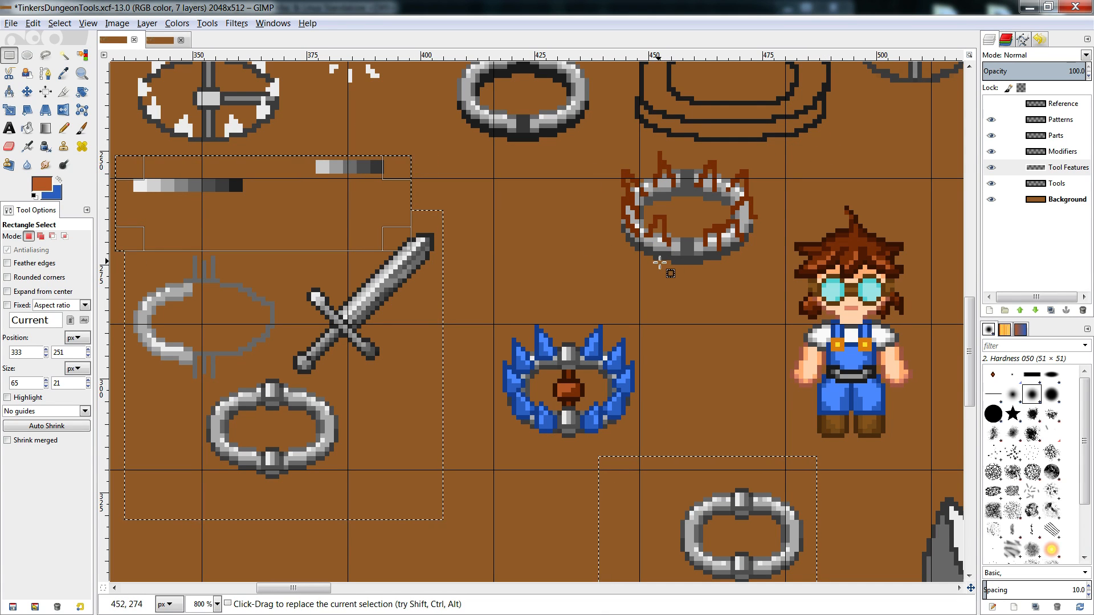
pyautogui.moveTo(426, 152); pyautogui.dragTo(109, 215)
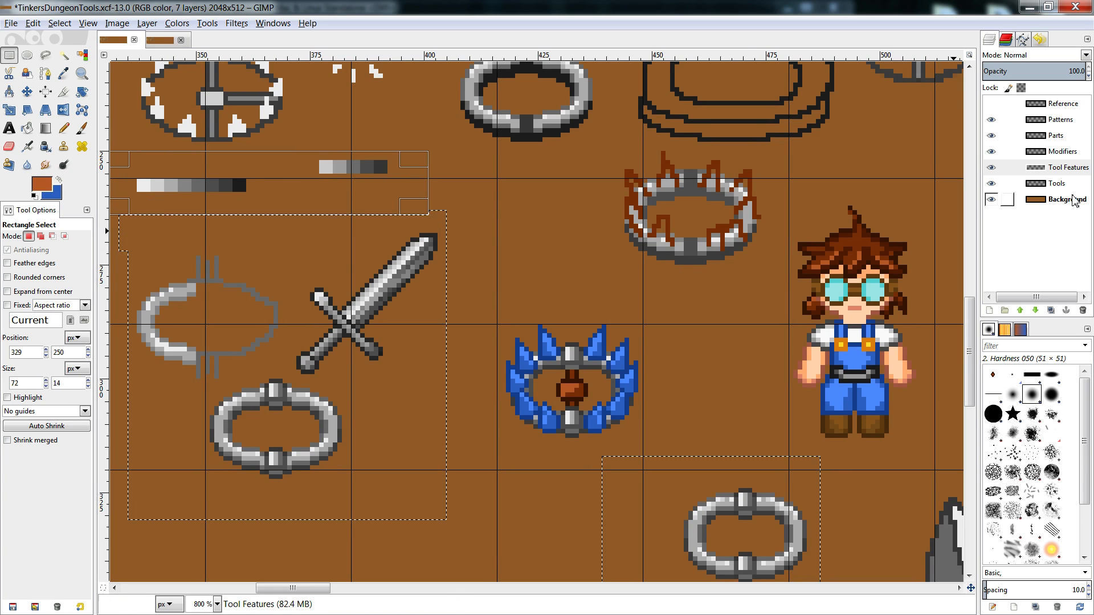
pyautogui.click(1055, 183)
pyautogui.press('Delete')
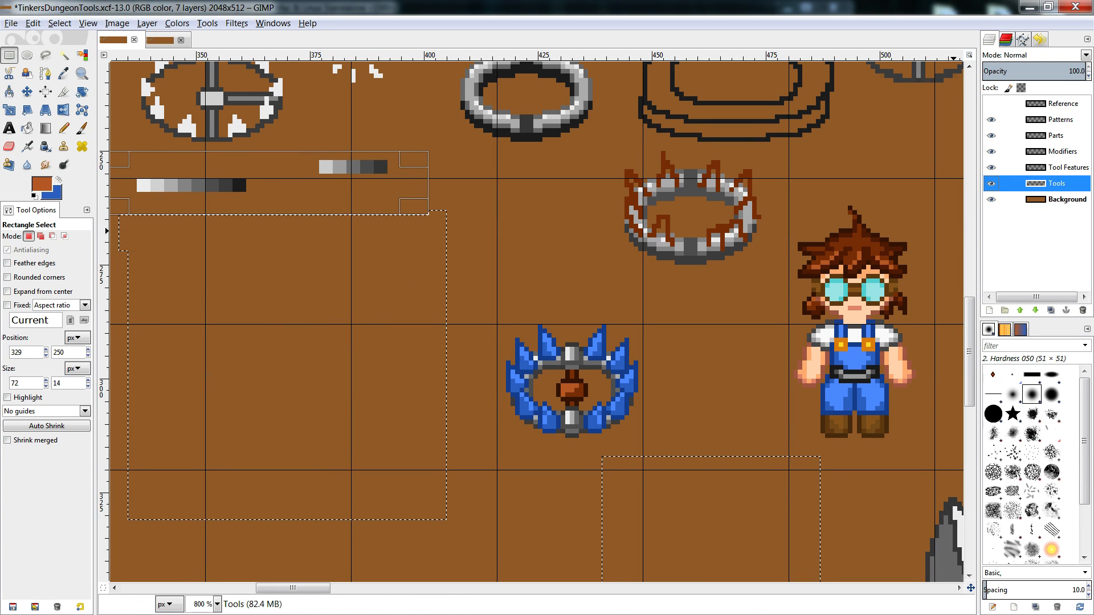
# - Hide the Modifiers, Parts and Patterns layers and clear the leftover ring, oval, starburst and spiked-wheel sketches from the Tools layer
pyautogui.click(750, 273)
pyautogui.moveTo(784, 151); pyautogui.dragTo(604, 268)
pyautogui.scroll(6, 622, 245)
pyautogui.moveTo(820, 229); pyautogui.dragTo(456, 448)
pyautogui.moveTo(843, 297); pyautogui.dragTo(762, 406)
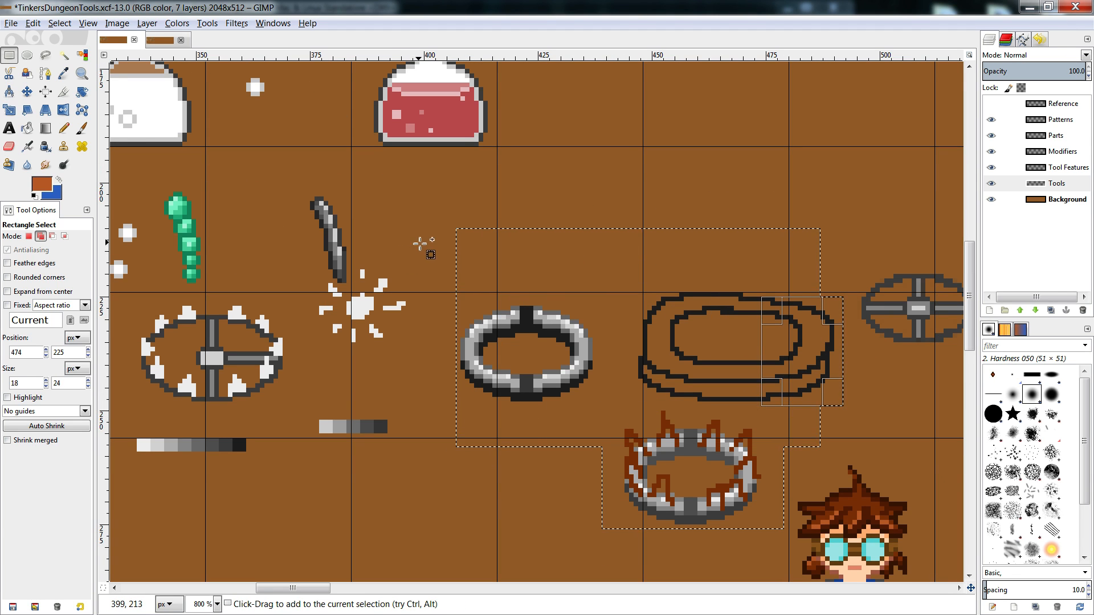
pyautogui.click(419, 244)
pyautogui.moveTo(420, 243); pyautogui.dragTo(315, 370)
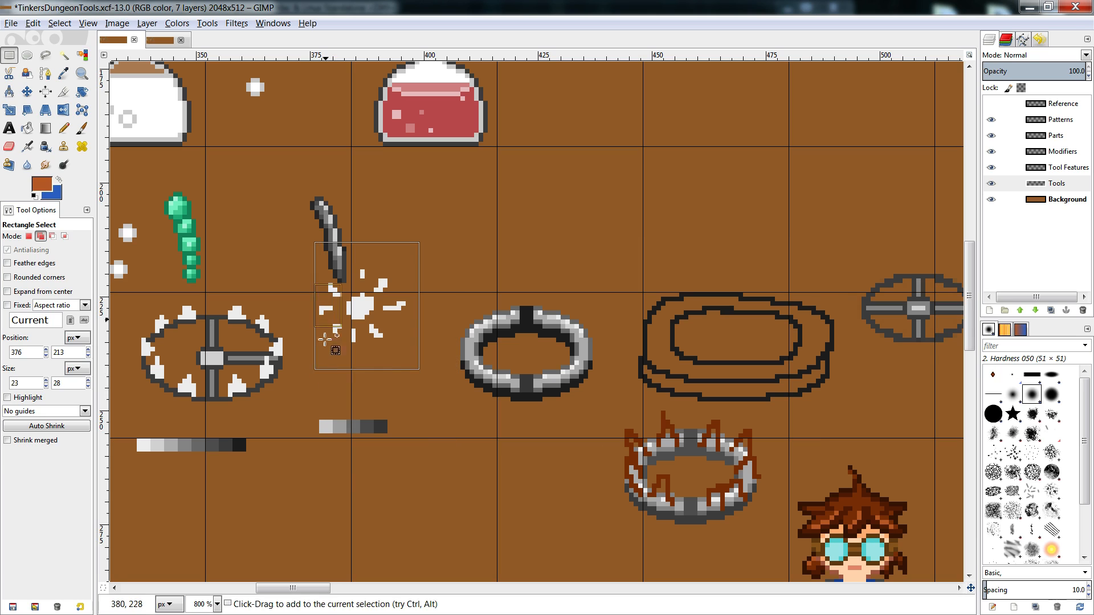
pyautogui.moveTo(369, 179); pyautogui.dragTo(306, 333)
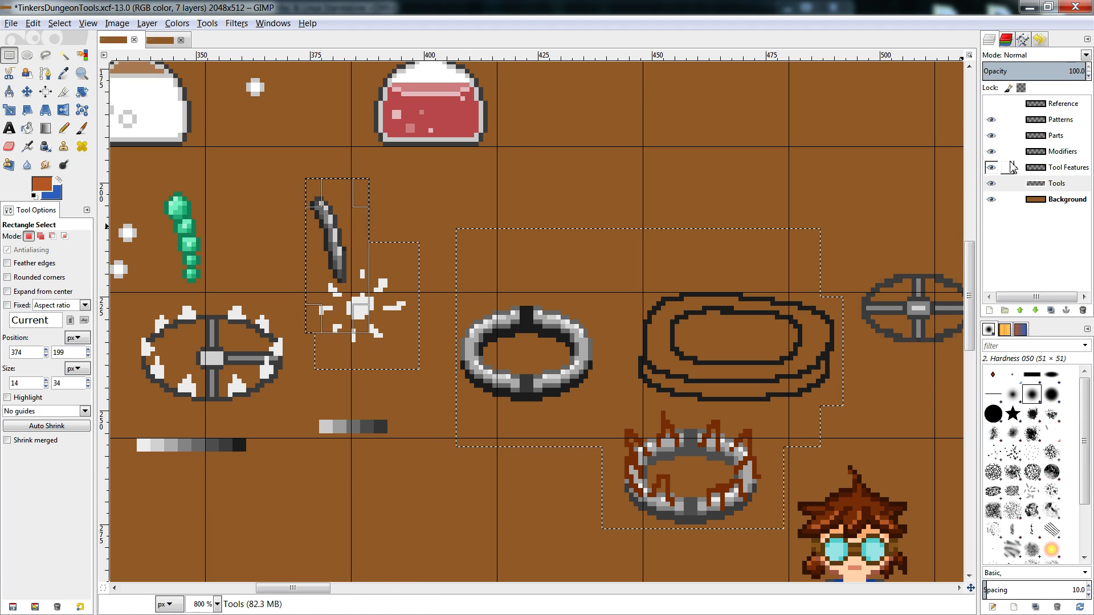
pyautogui.click(991, 151)
pyautogui.click(991, 135)
pyautogui.click(991, 120)
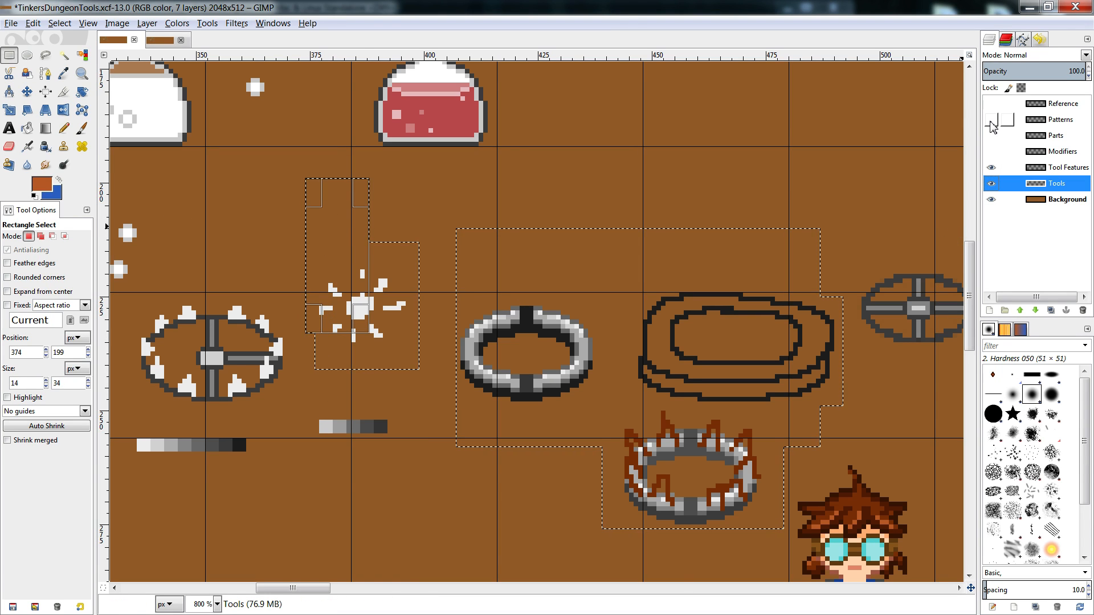
pyautogui.moveTo(291, 293); pyautogui.dragTo(133, 424)
pyautogui.scroll(-10, 481, 452)
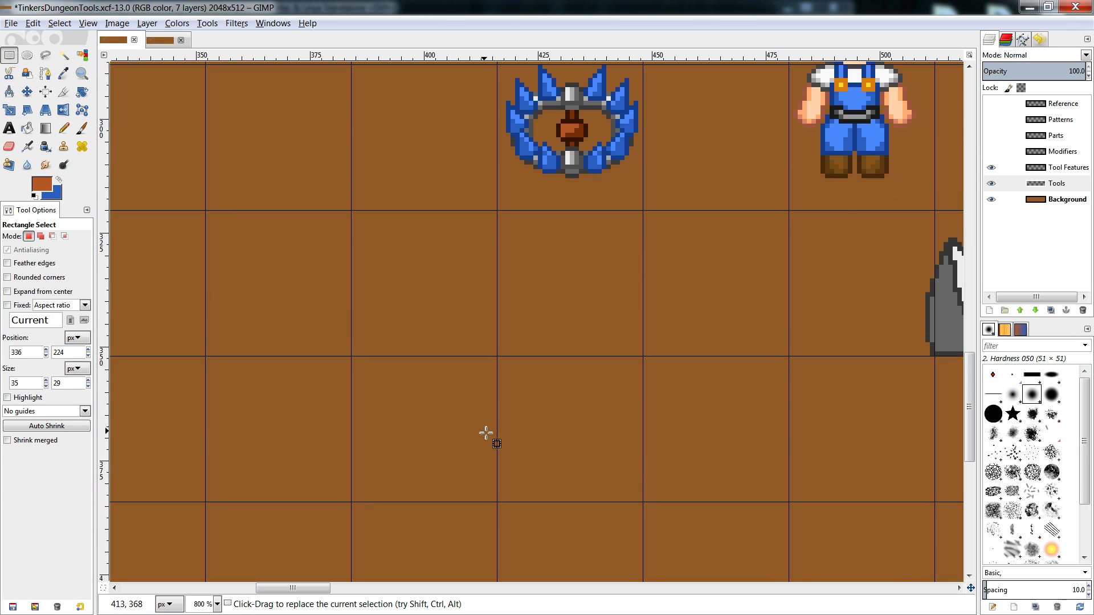
pyautogui.scroll(2, 486, 433)
pyautogui.click(616, 389)
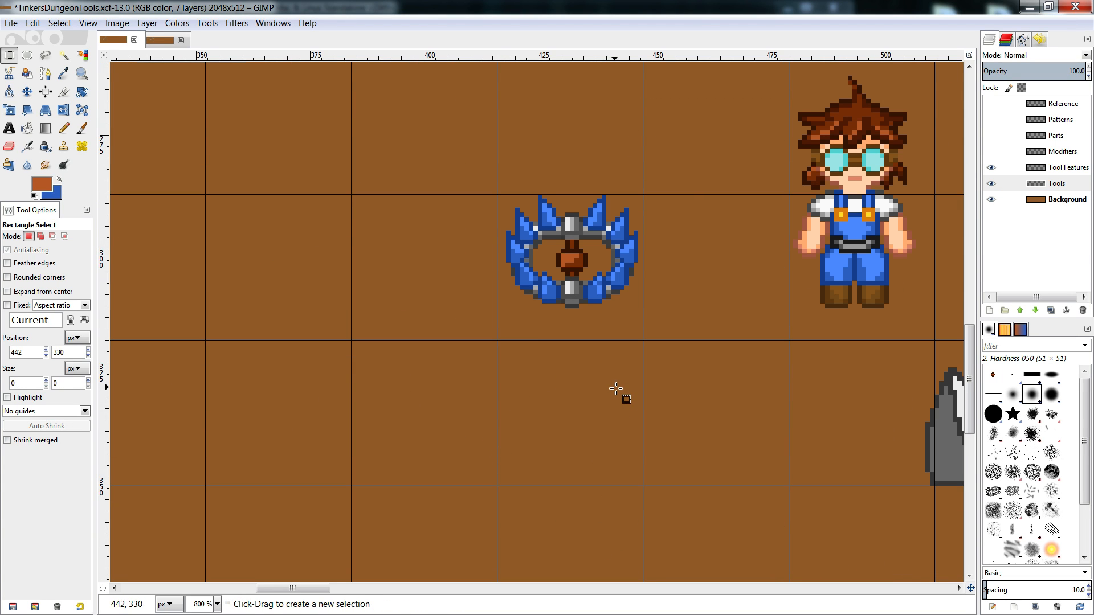
pyautogui.scroll(2, 617, 396)
pyautogui.scroll(-2, 614, 399)
pyautogui.moveTo(321, 591); pyautogui.dragTo(327, 591)
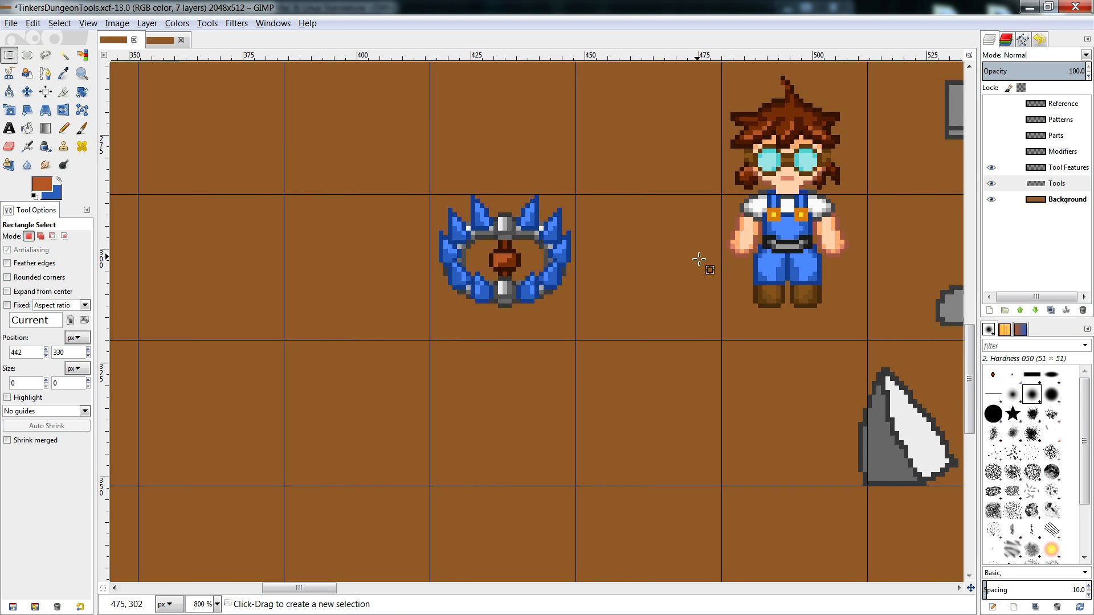